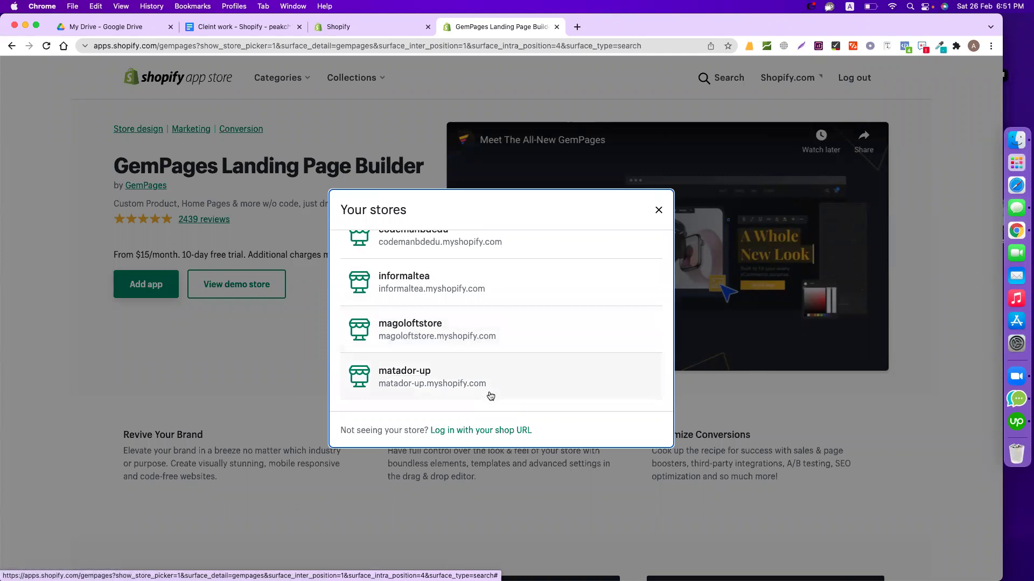
Step: Choose shop-URL login and copy the store's address from the admin tab
{"action": "scroll", "coordinate": [490, 397], "scroll_direction": "down", "scroll_amount": 2}
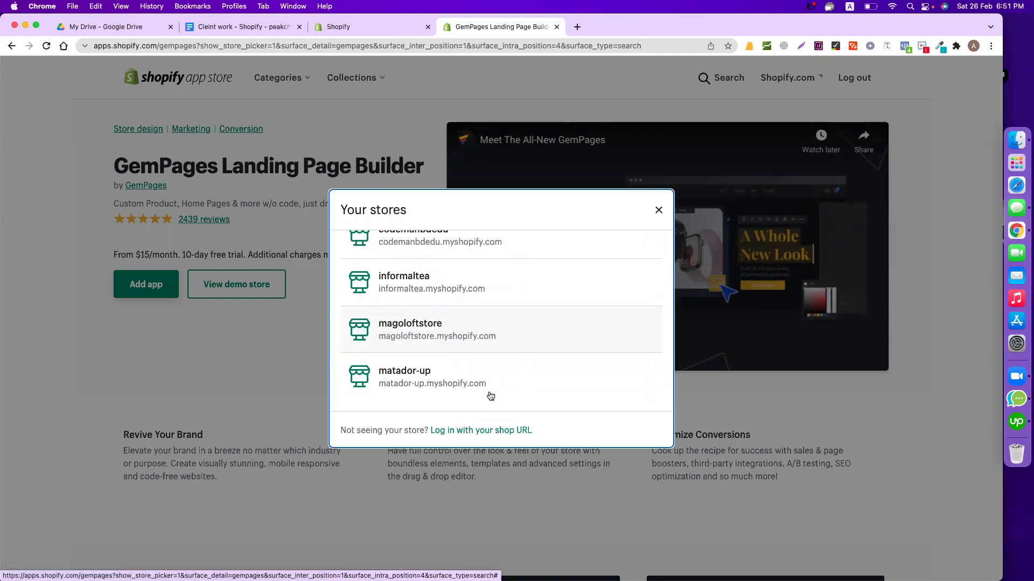
{"action": "scroll", "coordinate": [501, 349], "scroll_direction": "up", "scroll_amount": 2}
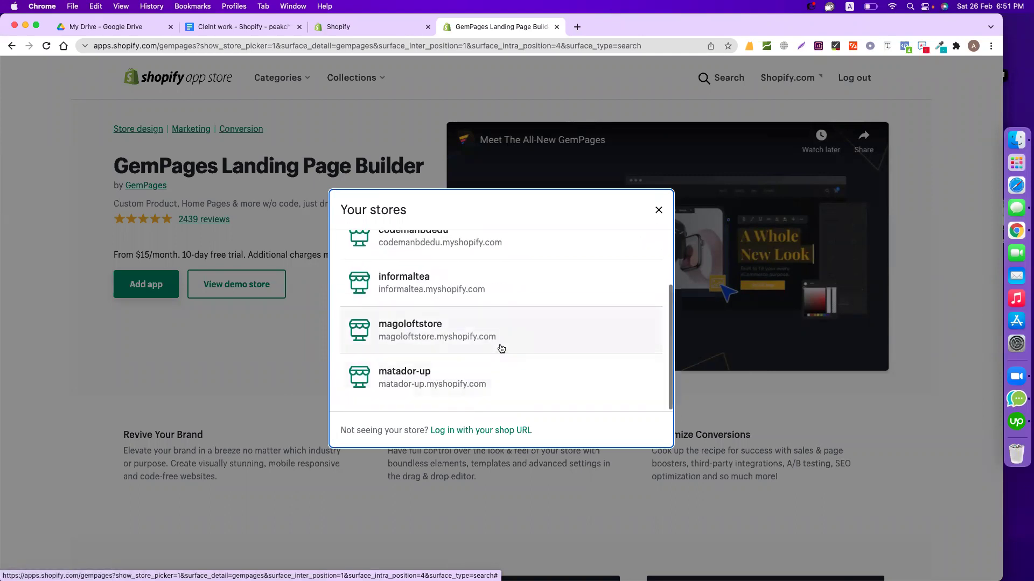
{"action": "scroll", "coordinate": [501, 348], "scroll_direction": "down", "scroll_amount": 2}
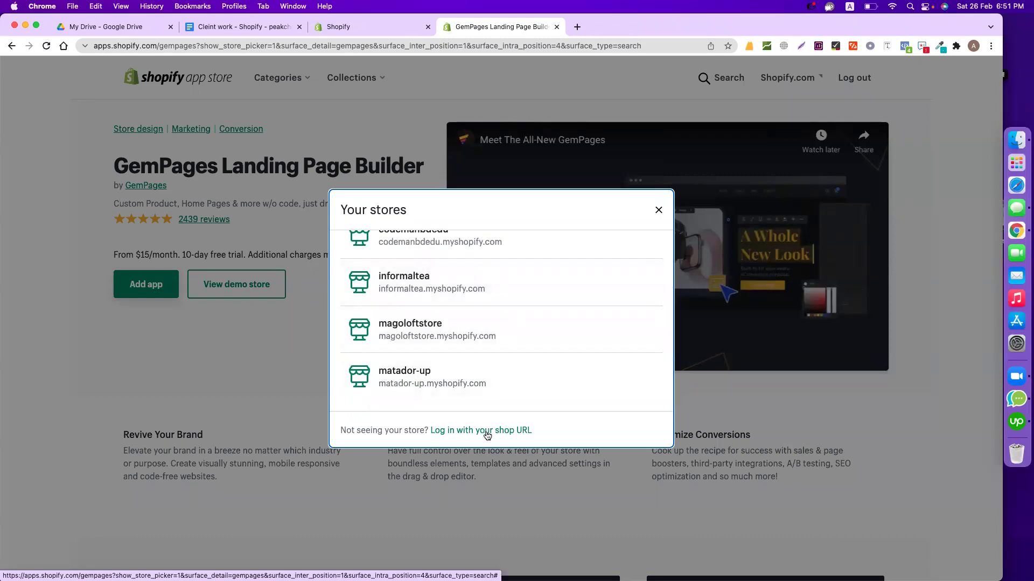
{"action": "left_click", "coordinate": [488, 431]}
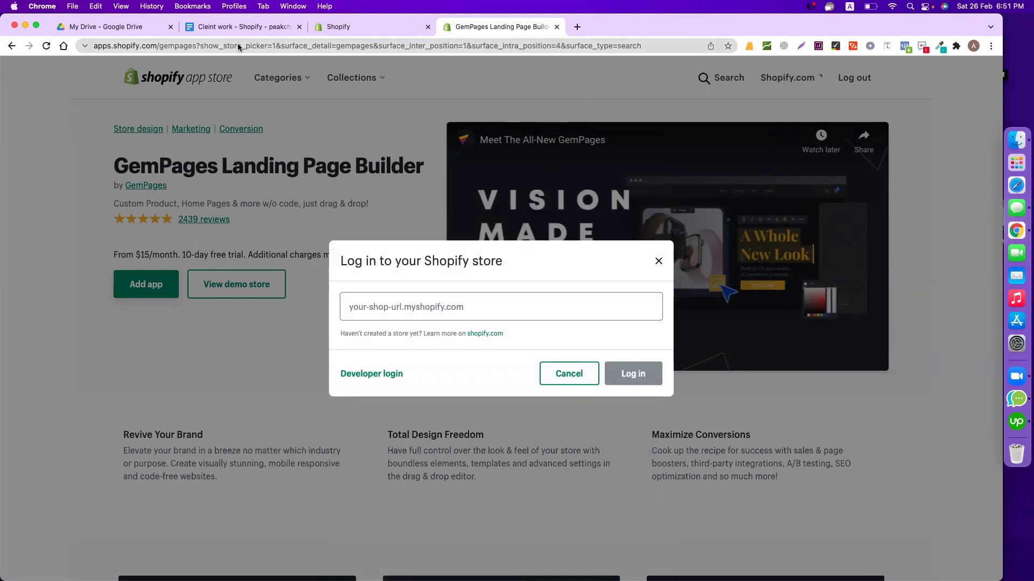
{"action": "left_click", "coordinate": [346, 25]}
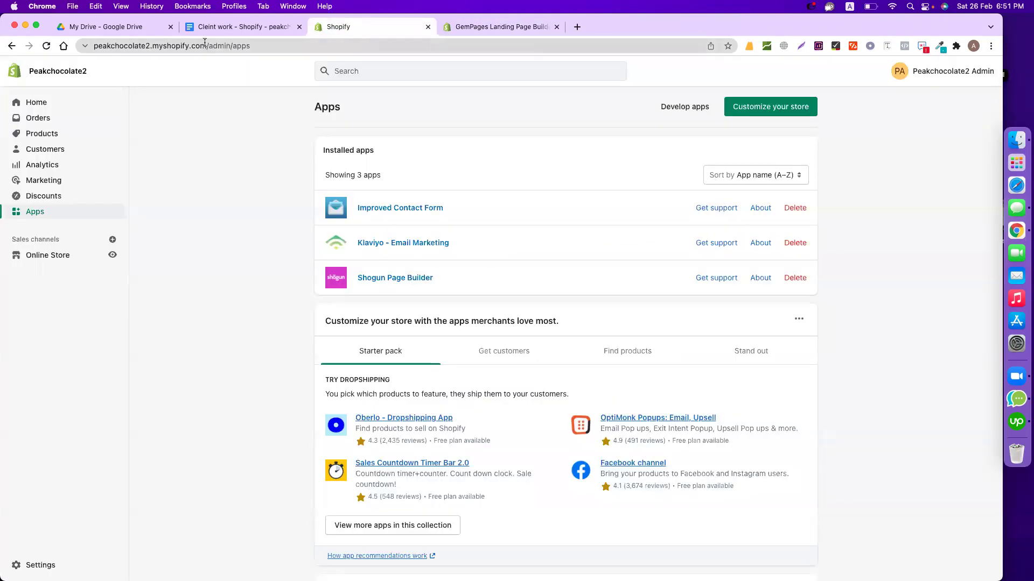
{"action": "left_click_drag", "start_coordinate": [205, 46], "coordinate": [3, 6]}
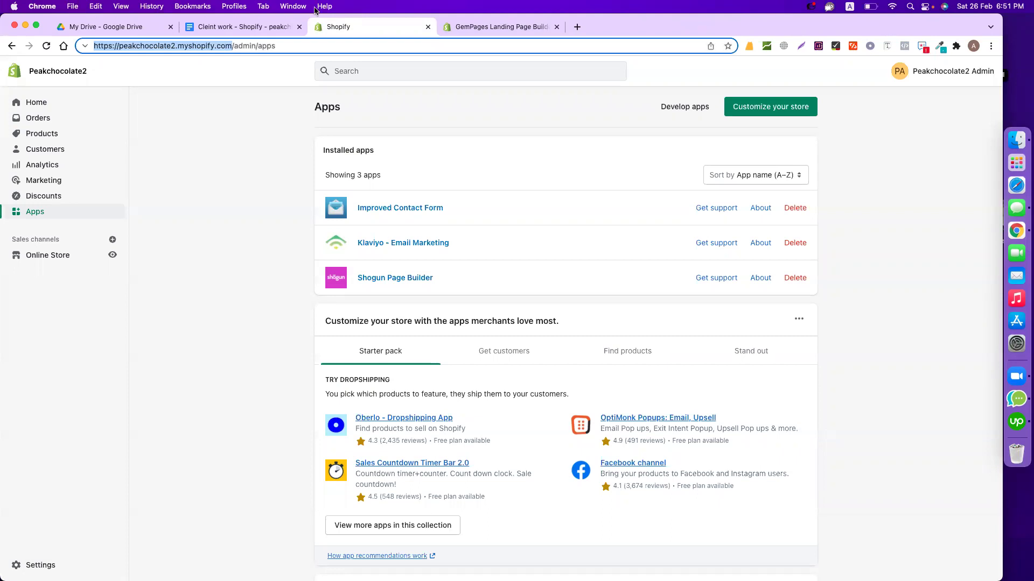
Step: Paste the chocolate store's URL, log in, and pick the account to continue with
{"action": "left_click", "coordinate": [478, 26]}
{"action": "left_click", "coordinate": [425, 318]}
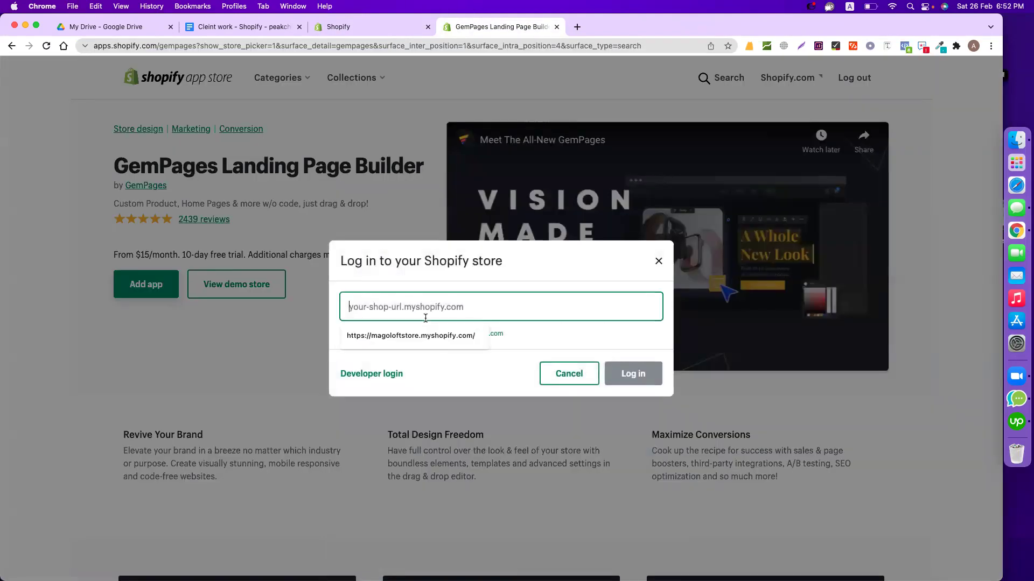
{"action": "left_click", "coordinate": [474, 334]}
{"action": "left_click", "coordinate": [633, 377]}
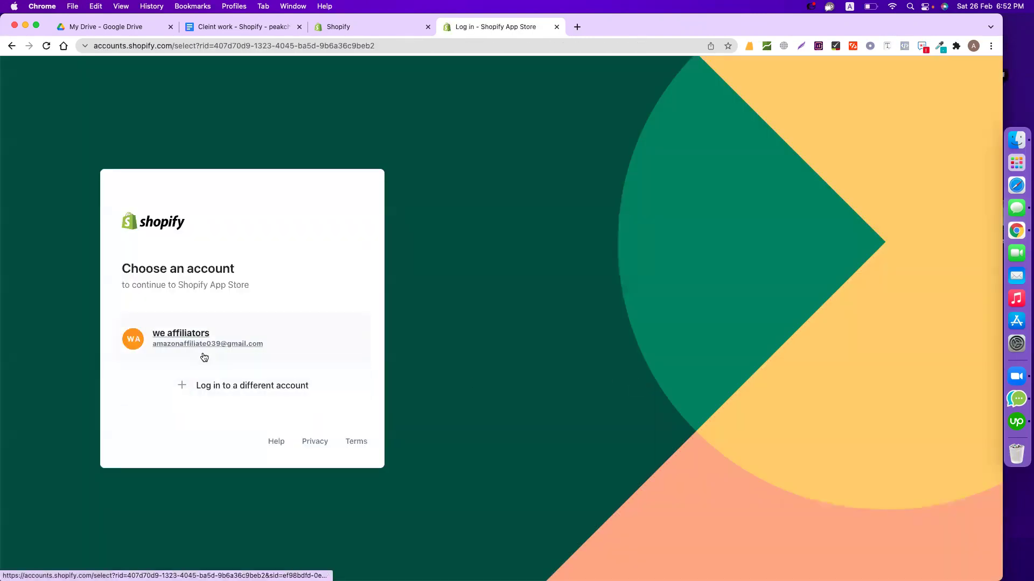
{"action": "left_click", "coordinate": [199, 352]}
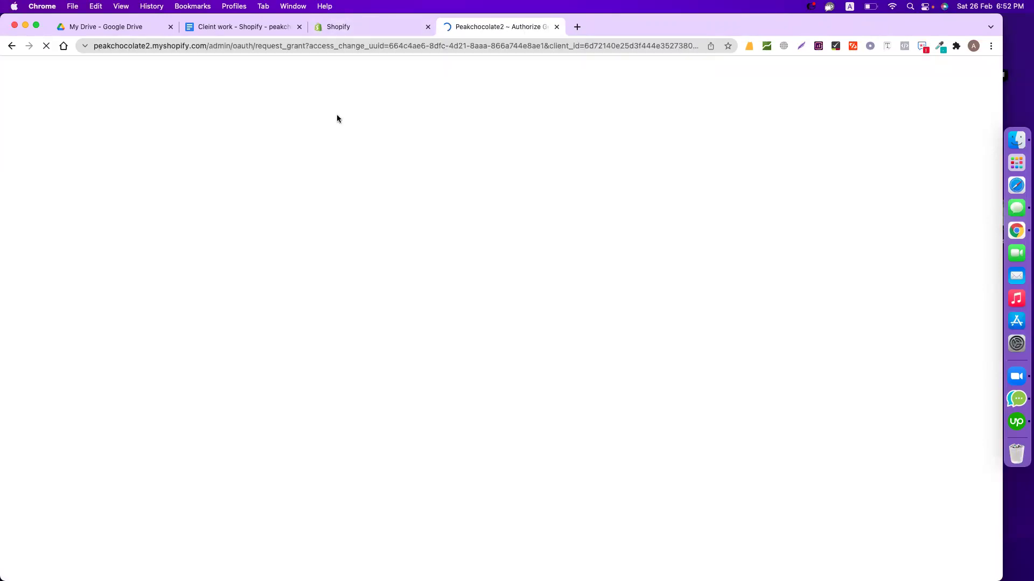
{"action": "left_click", "coordinate": [347, 31]}
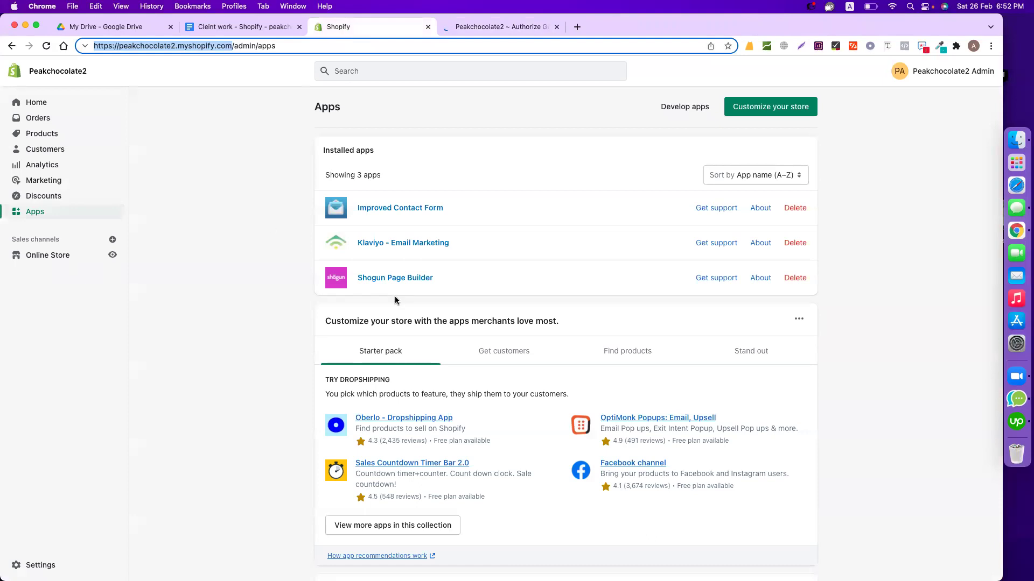
Step: Delete Shogun Page Builder, giving 'App is not performing well' as the reason
{"action": "left_click", "coordinate": [795, 279]}
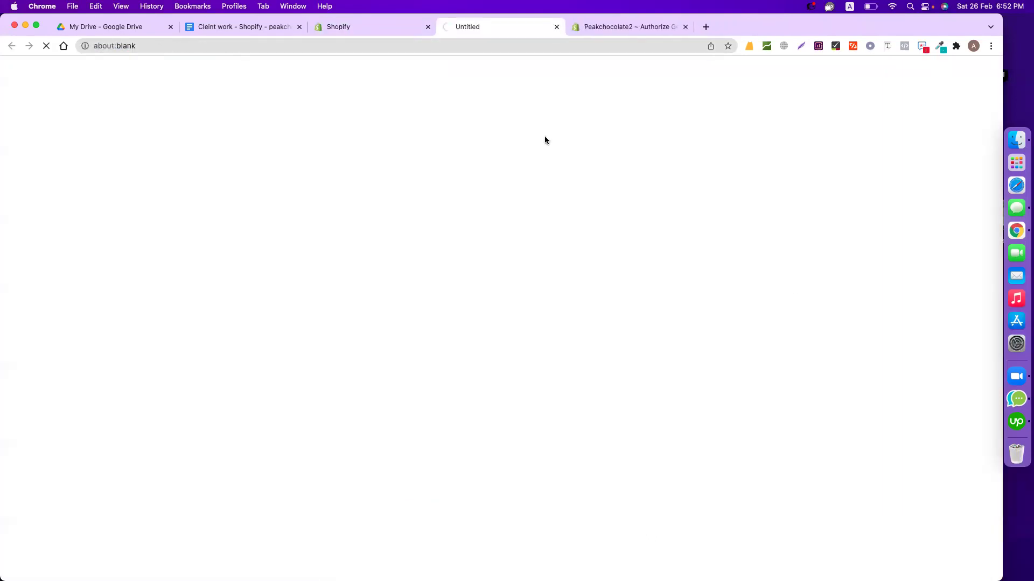
{"action": "left_click", "coordinate": [557, 27]}
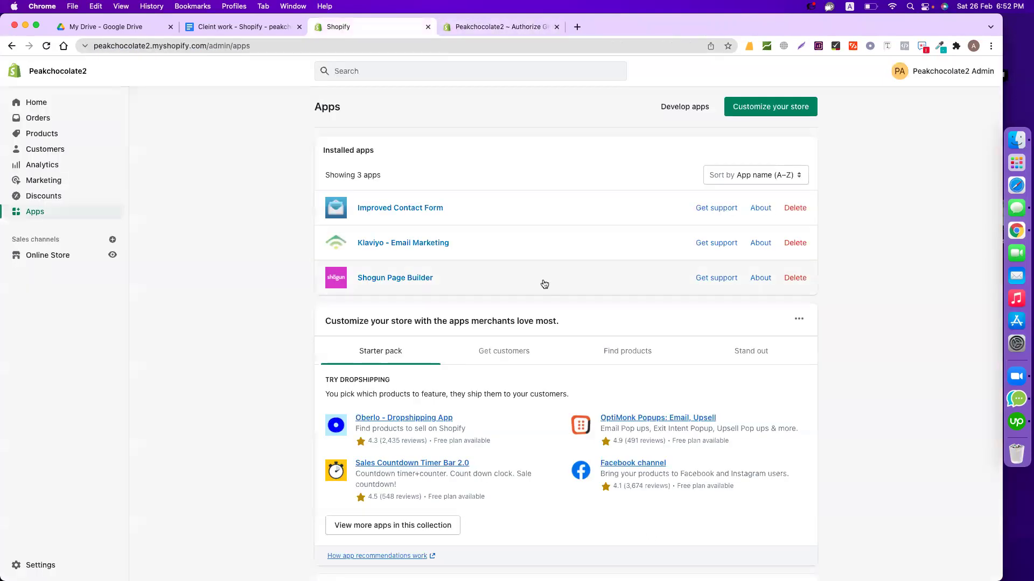
{"action": "left_click", "coordinate": [796, 278]}
{"action": "left_click", "coordinate": [607, 342]}
{"action": "left_click", "coordinate": [592, 433]}
{"action": "left_click", "coordinate": [638, 462]}
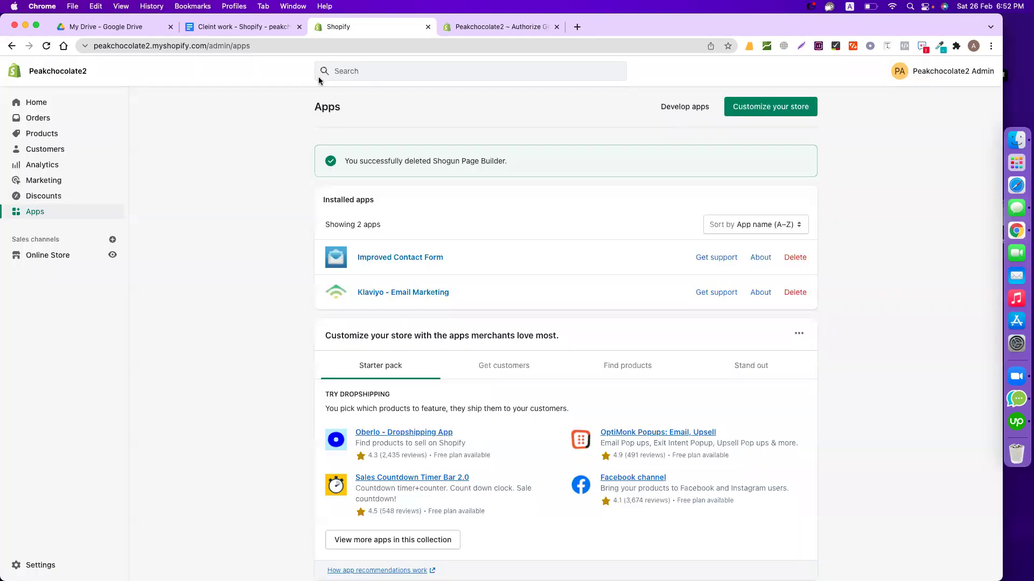
{"action": "left_click", "coordinate": [266, 29]}
{"action": "scroll", "coordinate": [447, 321], "scroll_direction": "down", "scroll_amount": 1}
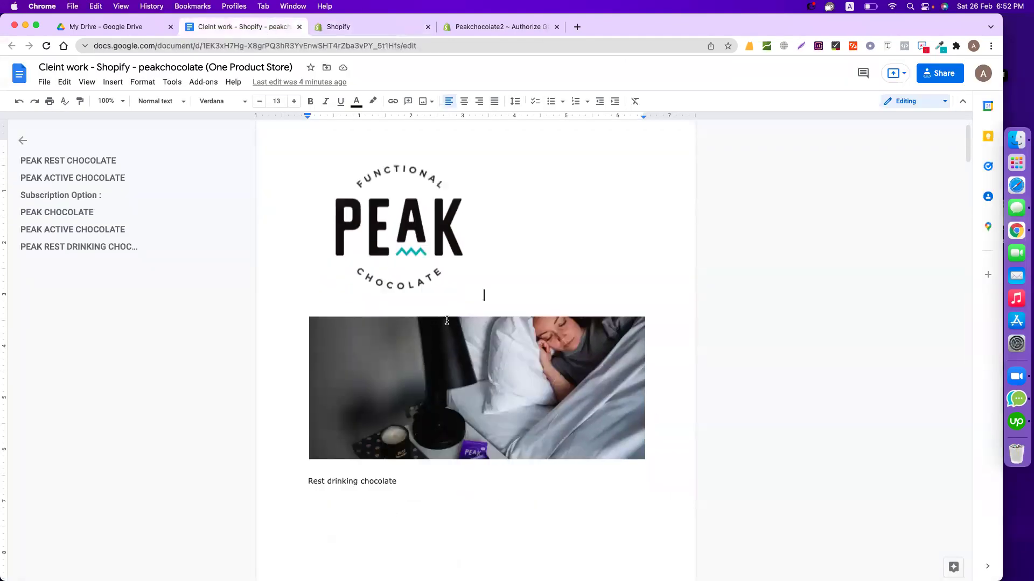
{"action": "scroll", "coordinate": [446, 321], "scroll_direction": "down", "scroll_amount": 1}
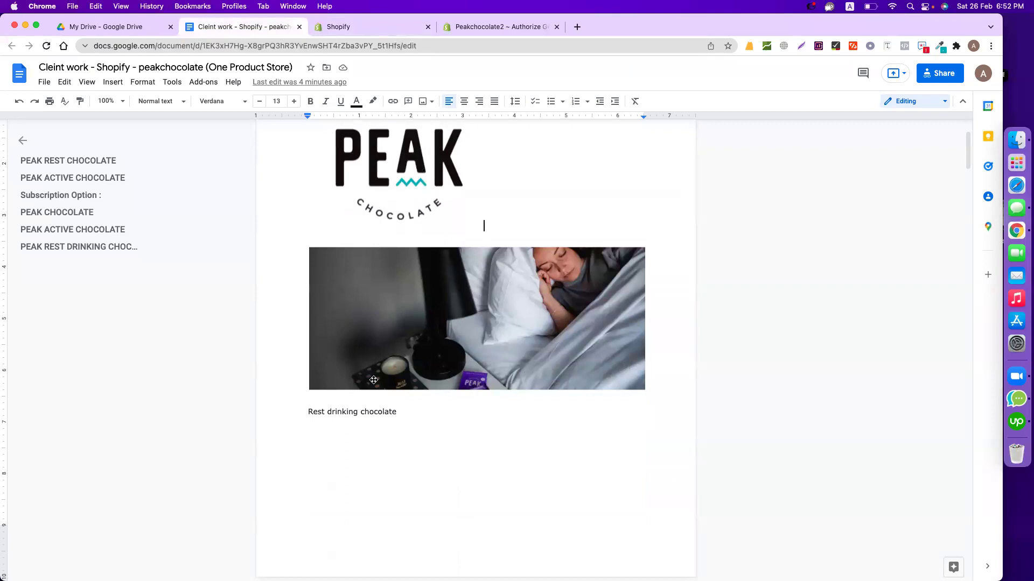
{"action": "scroll", "coordinate": [374, 380], "scroll_direction": "down", "scroll_amount": 7}
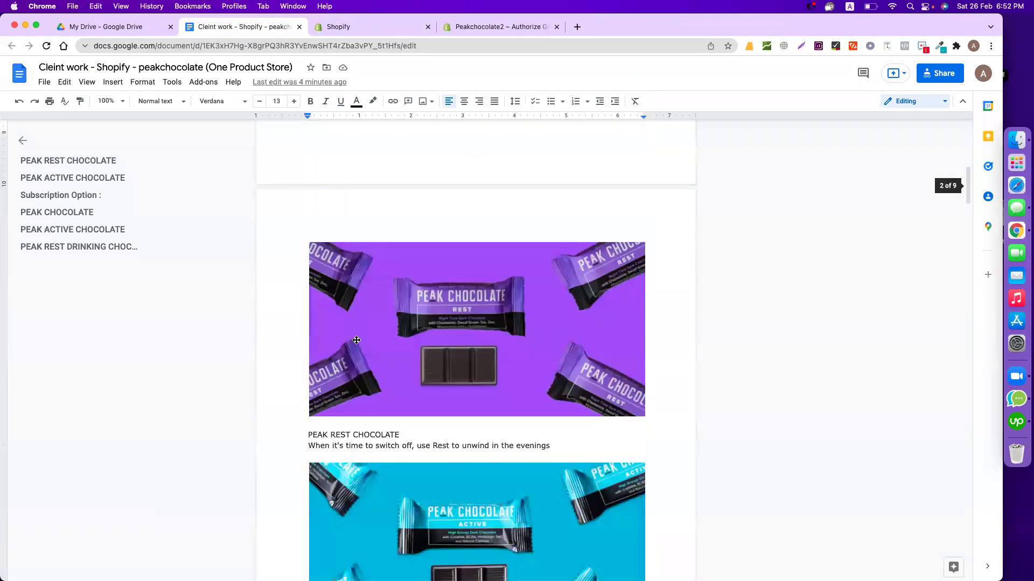
{"action": "scroll", "coordinate": [356, 341], "scroll_direction": "down", "scroll_amount": 2}
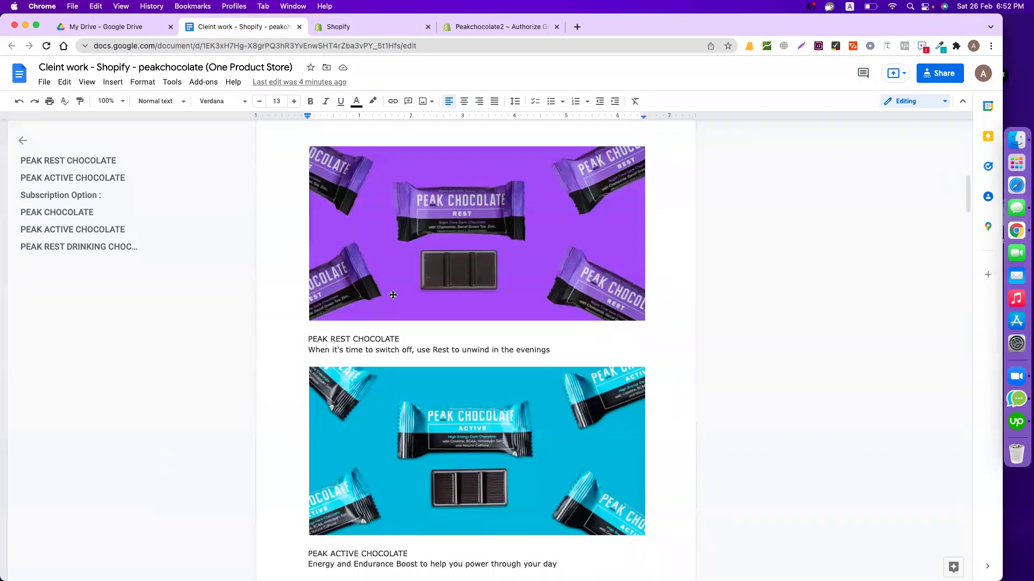
{"action": "scroll", "coordinate": [340, 339], "scroll_direction": "down", "scroll_amount": 5}
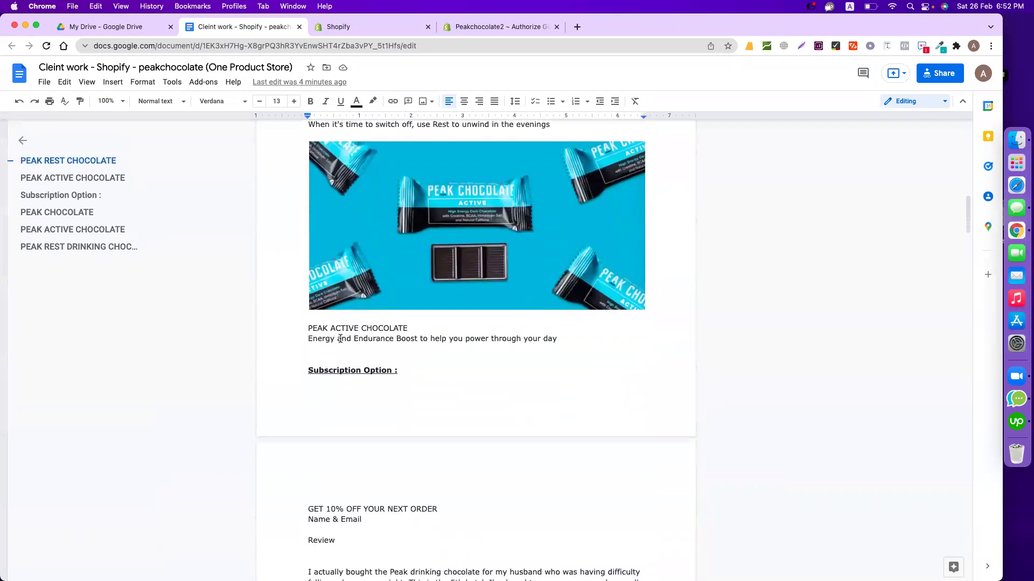
{"action": "scroll", "coordinate": [402, 312], "scroll_direction": "down", "scroll_amount": 1}
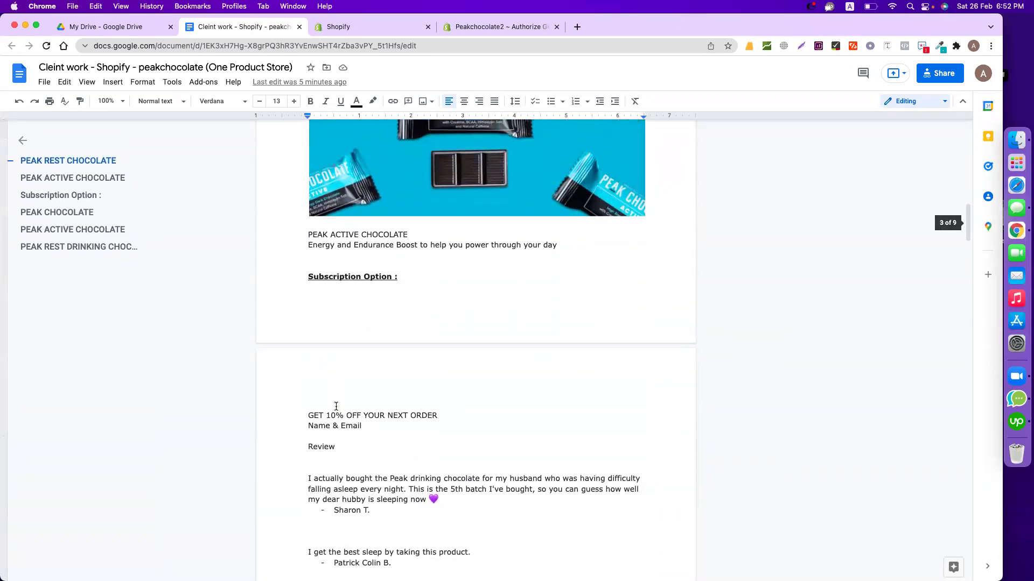
{"action": "scroll", "coordinate": [336, 350], "scroll_direction": "down", "scroll_amount": 4}
{"action": "scroll", "coordinate": [336, 407], "scroll_direction": "down", "scroll_amount": 1}
{"action": "scroll", "coordinate": [336, 407], "scroll_direction": "down", "scroll_amount": 3}
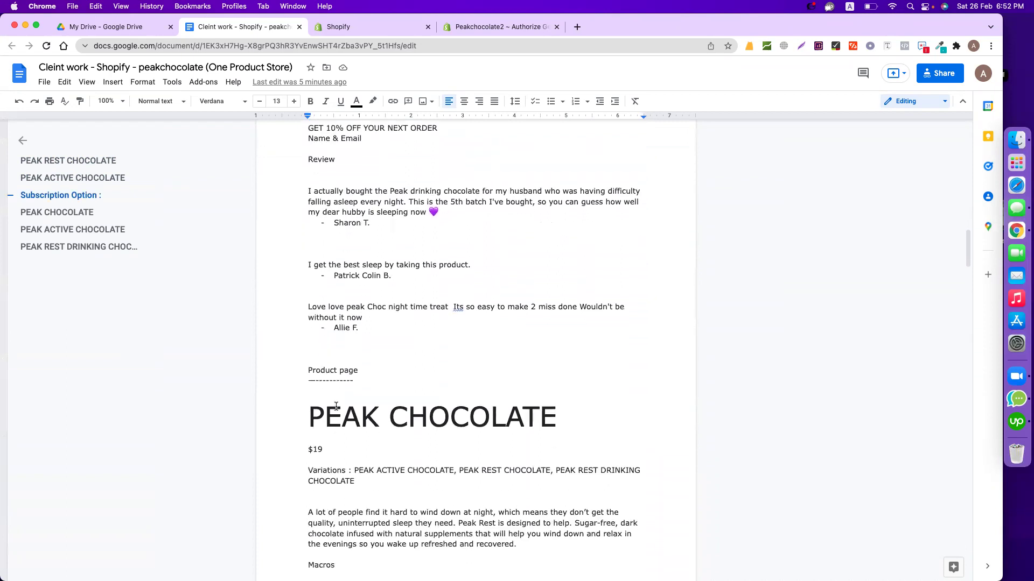
{"action": "scroll", "coordinate": [336, 407], "scroll_direction": "down", "scroll_amount": 2}
{"action": "scroll", "coordinate": [340, 405], "scroll_direction": "up", "scroll_amount": 1}
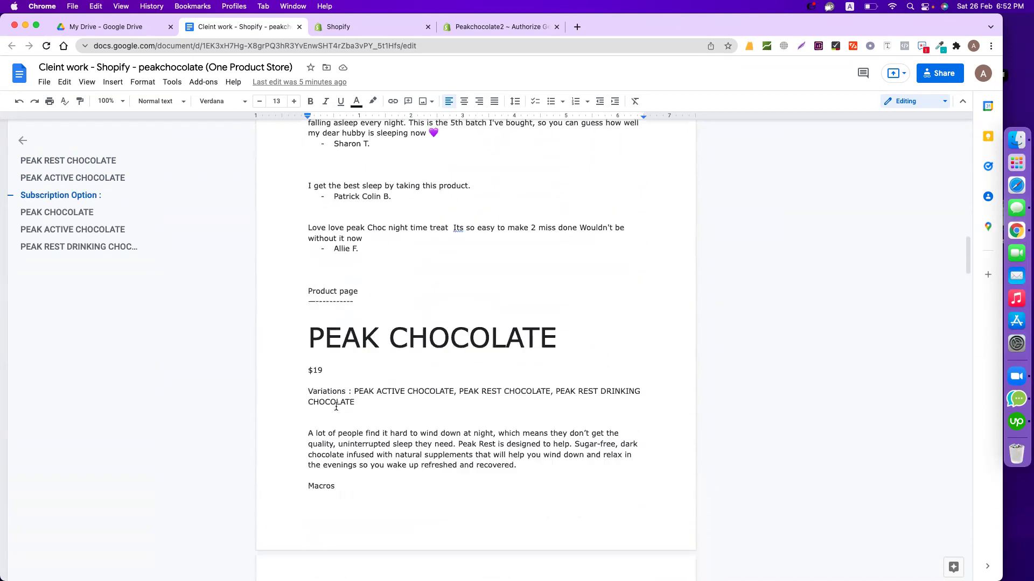
{"action": "scroll", "coordinate": [339, 406], "scroll_direction": "down", "scroll_amount": 2}
{"action": "scroll", "coordinate": [333, 383], "scroll_direction": "down", "scroll_amount": 15}
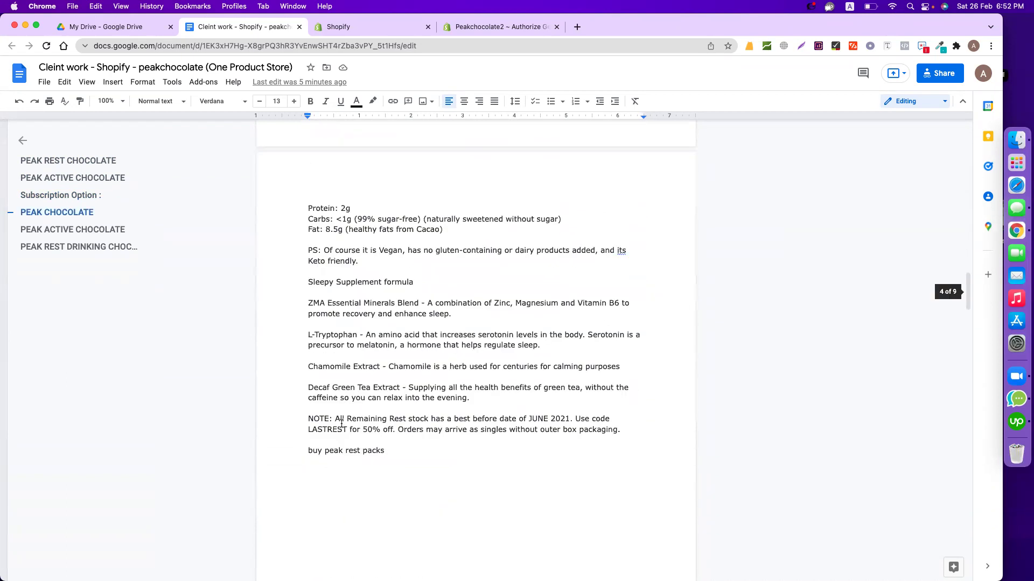
{"action": "scroll", "coordinate": [341, 424], "scroll_direction": "up", "scroll_amount": 1}
{"action": "scroll", "coordinate": [341, 423], "scroll_direction": "down", "scroll_amount": 10}
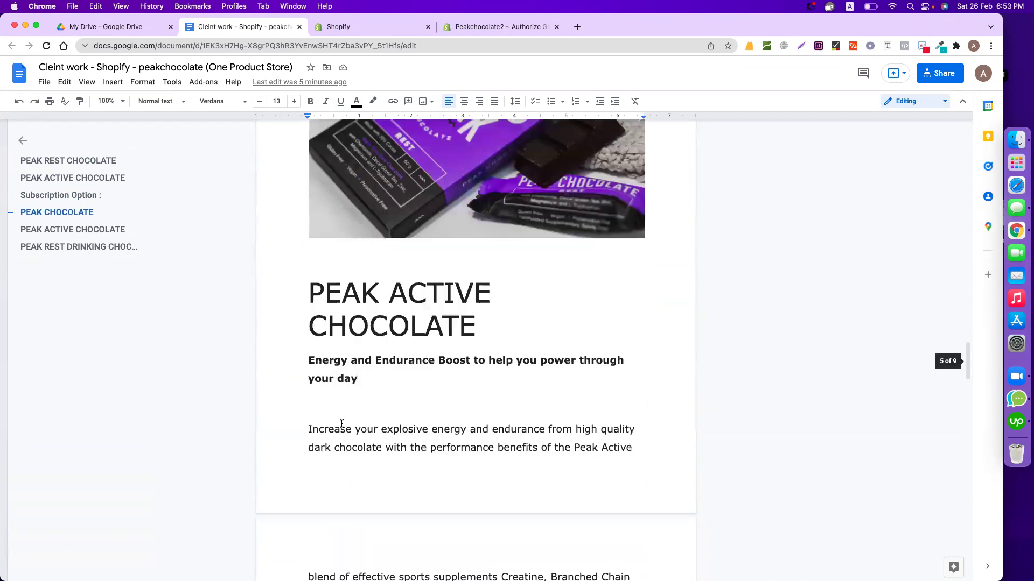
{"action": "scroll", "coordinate": [342, 424], "scroll_direction": "down", "scroll_amount": 20}
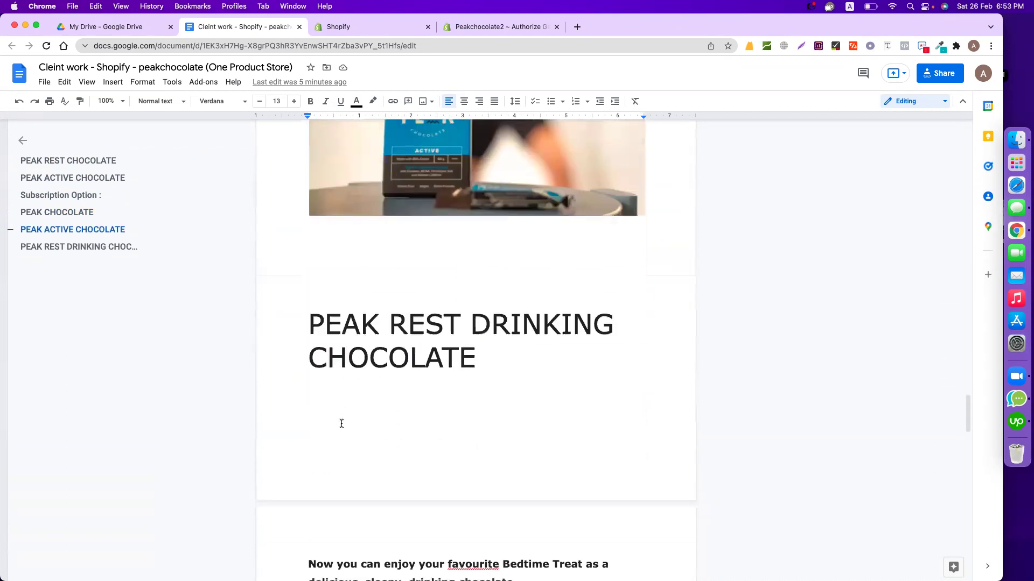
{"action": "scroll", "coordinate": [343, 424], "scroll_direction": "down", "scroll_amount": 15}
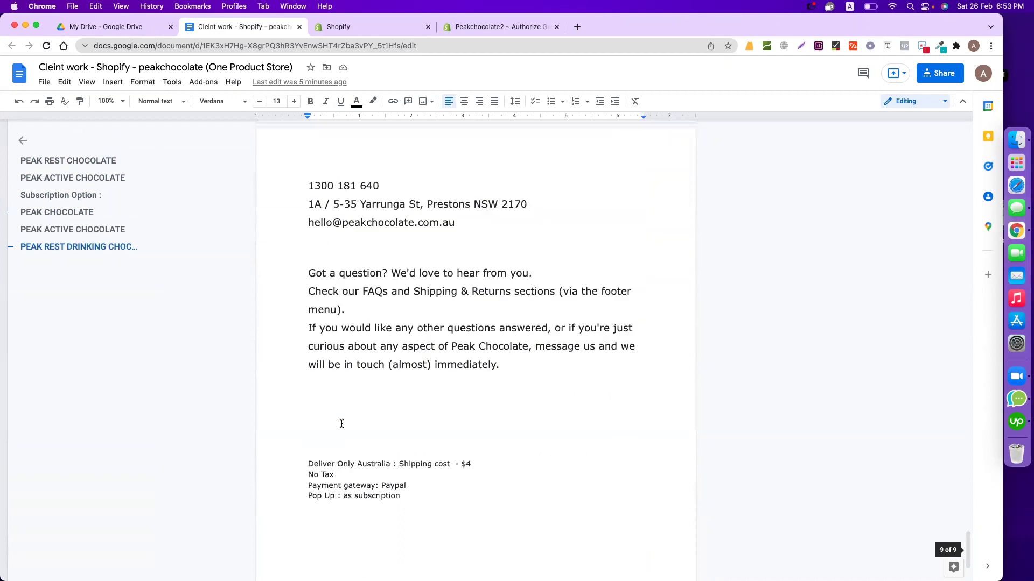
{"action": "scroll", "coordinate": [341, 423], "scroll_direction": "up", "scroll_amount": 20}
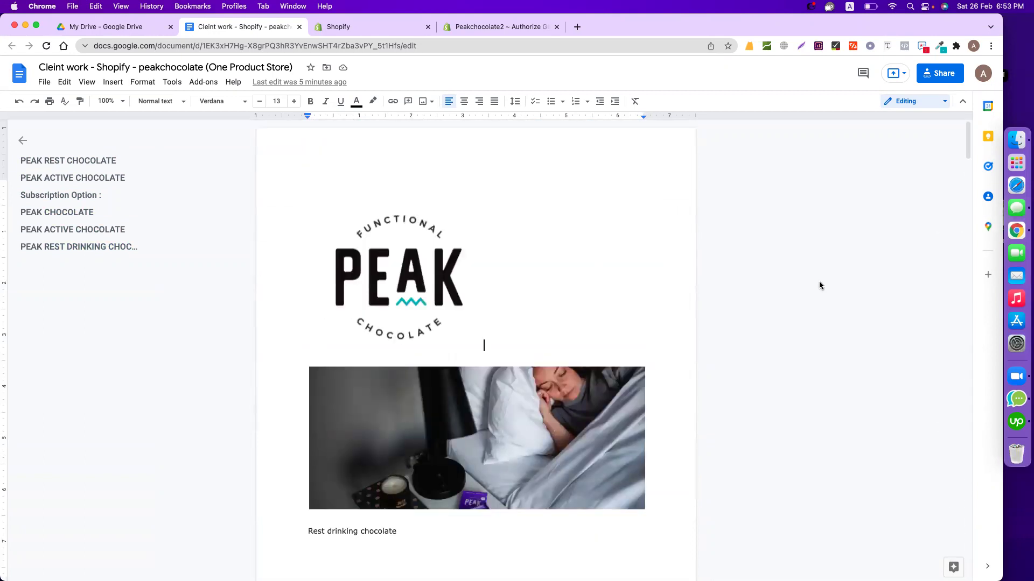
{"action": "left_click", "coordinate": [369, 25]}
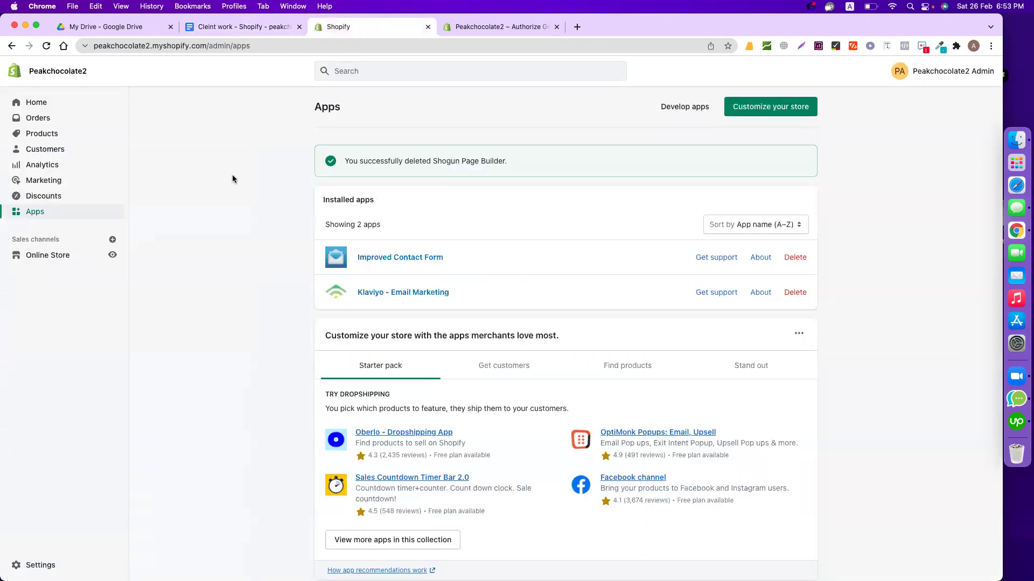
Step: Reload the store admin apps page and open the storefront in a new tab
{"action": "left_click", "coordinate": [204, 48]}
{"action": "key", "text": "Return"}
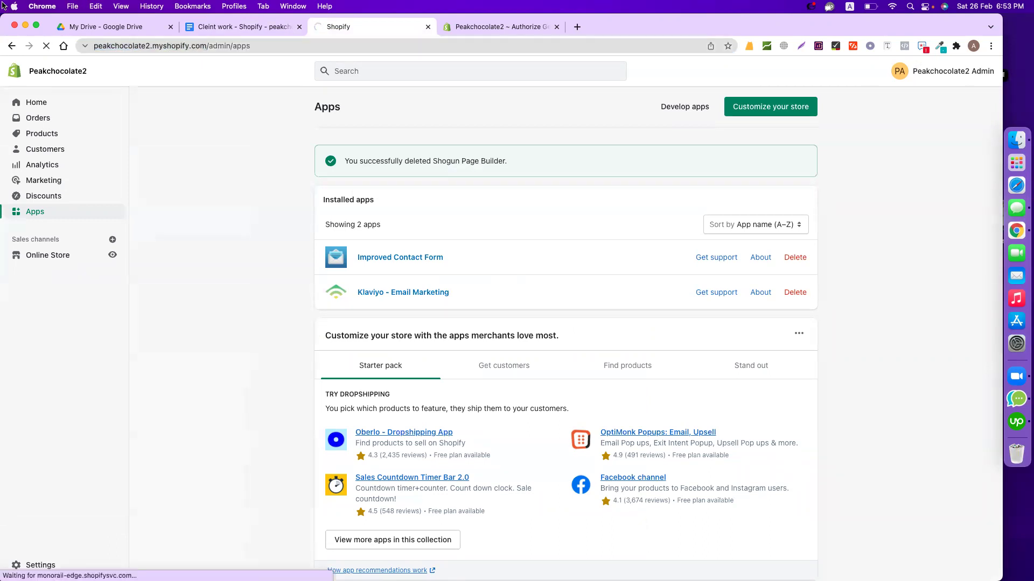
{"action": "key", "text": "super+t"}
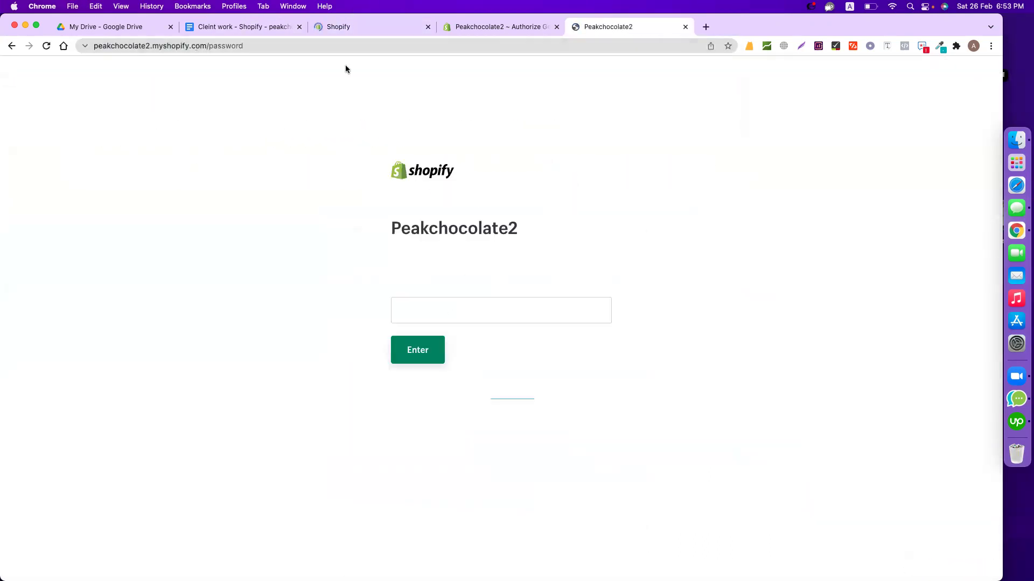
Step: Enter the store password, dismiss the 10% off popup, and scroll the home page
{"action": "left_click", "coordinate": [420, 303]}
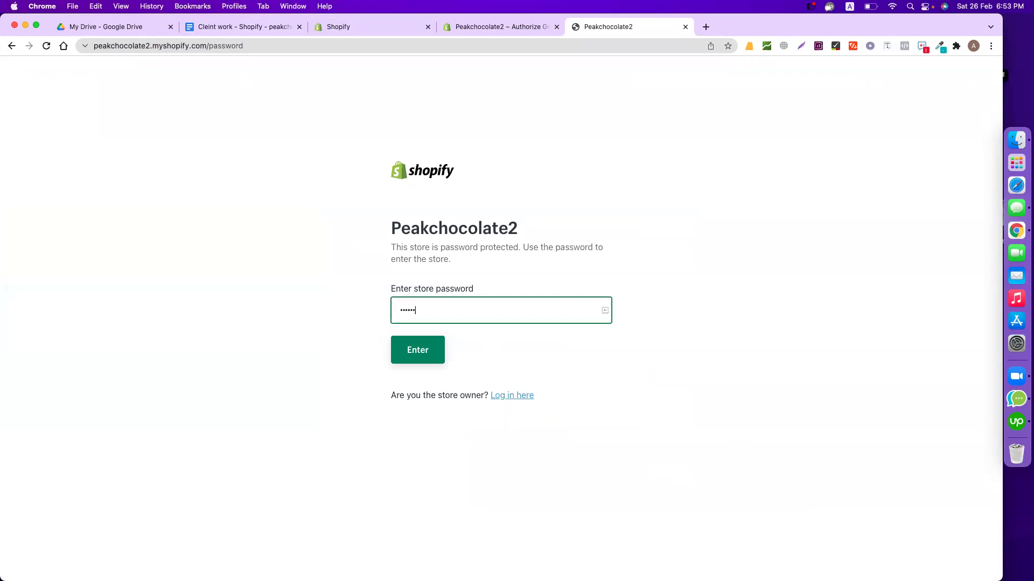
{"action": "key", "text": "Return"}
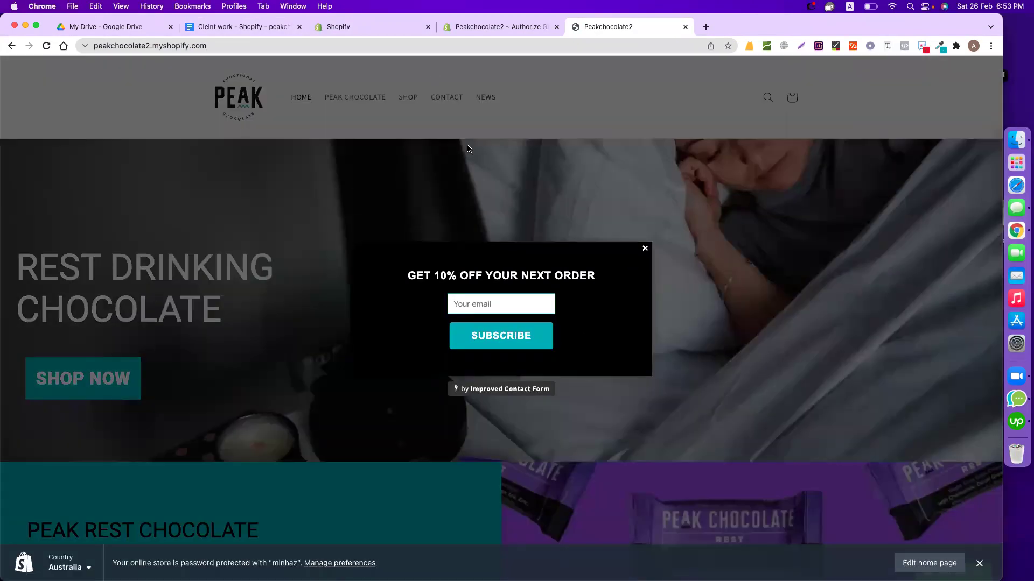
{"action": "left_click", "coordinate": [644, 248]}
{"action": "scroll", "coordinate": [511, 409], "scroll_direction": "down", "scroll_amount": 10}
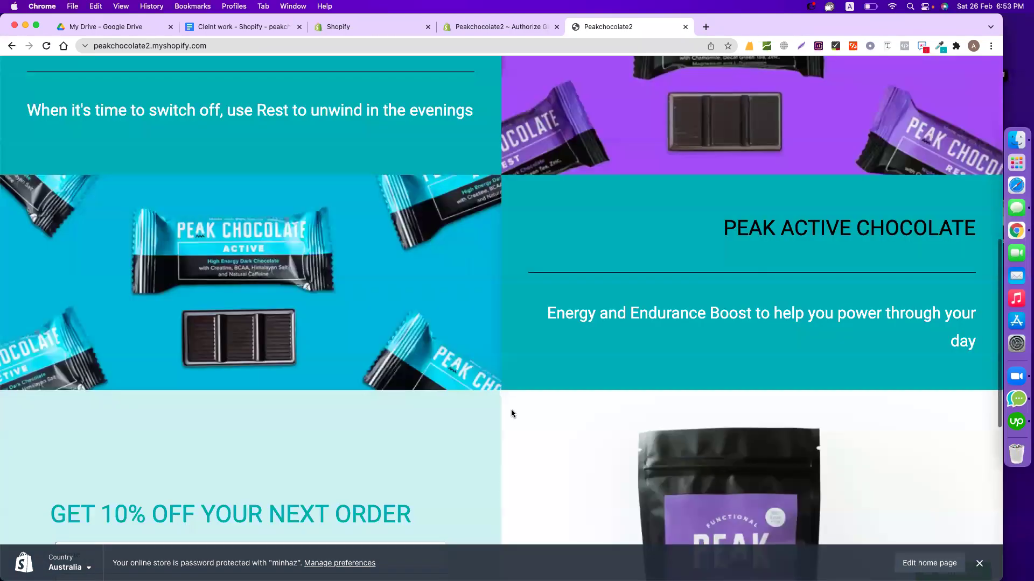
{"action": "scroll", "coordinate": [511, 409], "scroll_direction": "down", "scroll_amount": 10}
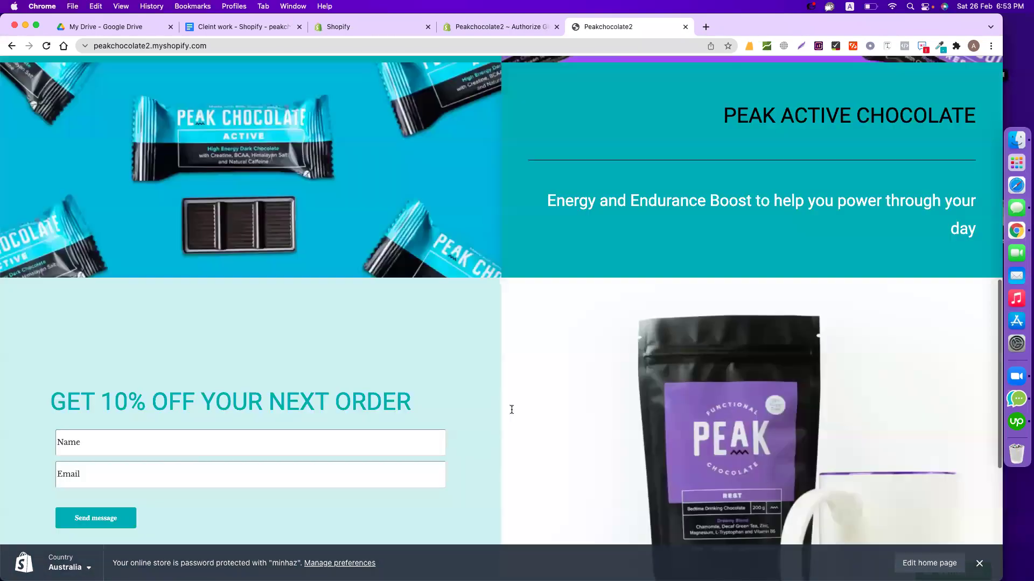
{"action": "scroll", "coordinate": [512, 409], "scroll_direction": "up", "scroll_amount": 10}
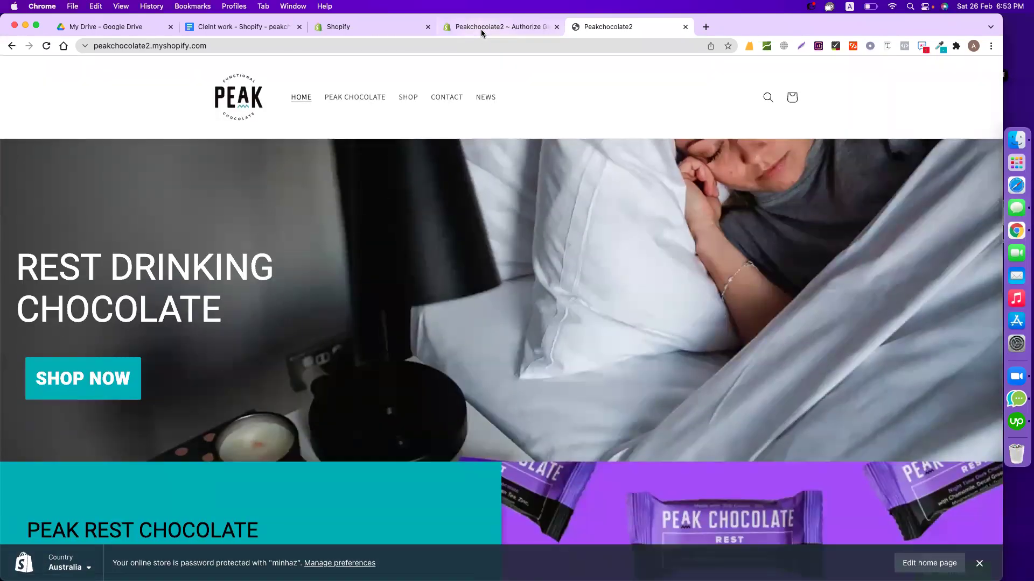
Step: Refresh the admin apps page, then approve installing GemPages Page Builder
{"action": "left_click", "coordinate": [480, 29]}
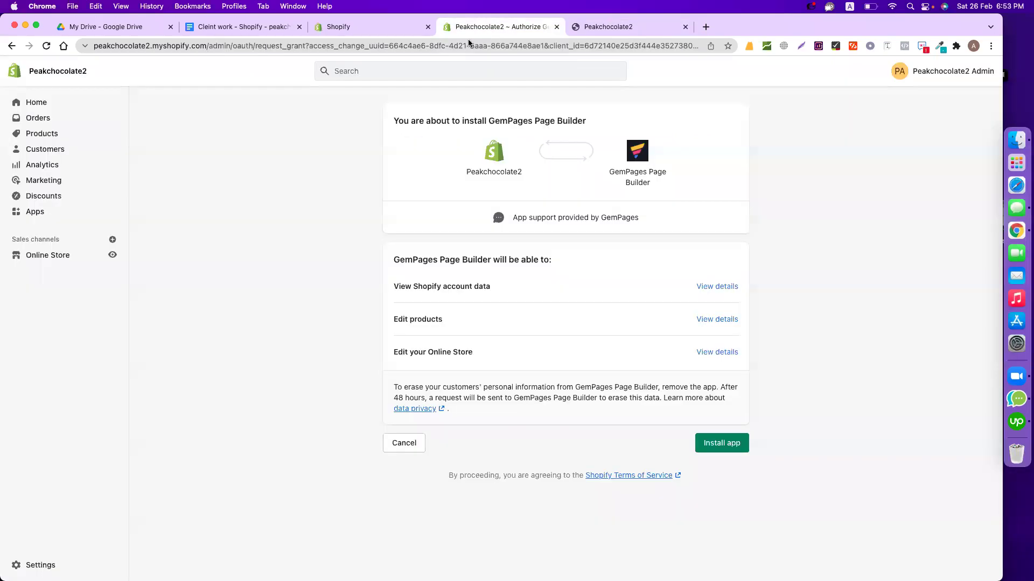
{"action": "left_click", "coordinate": [364, 30]}
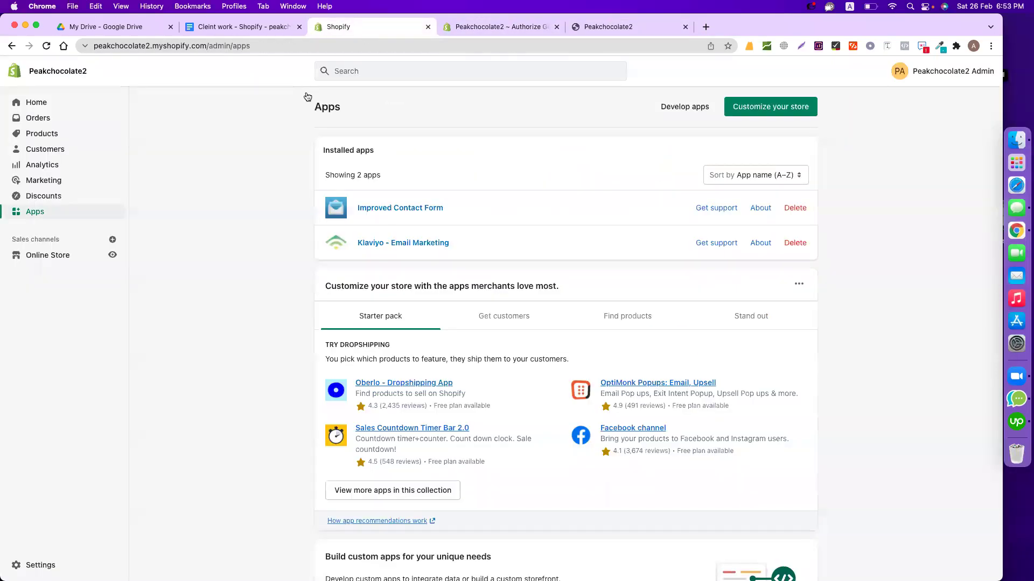
{"action": "left_click", "coordinate": [47, 47]}
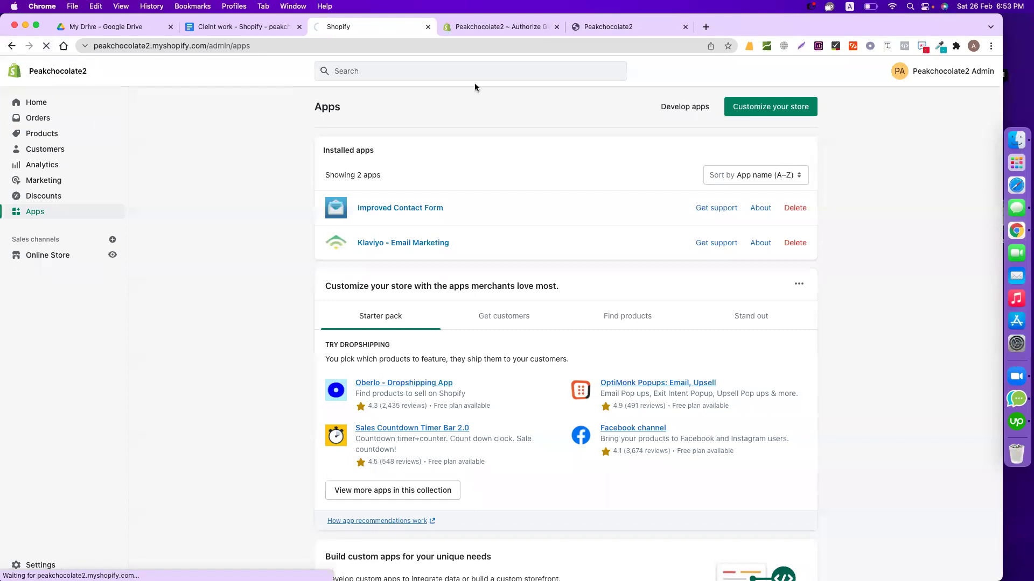
{"action": "left_click", "coordinate": [479, 30]}
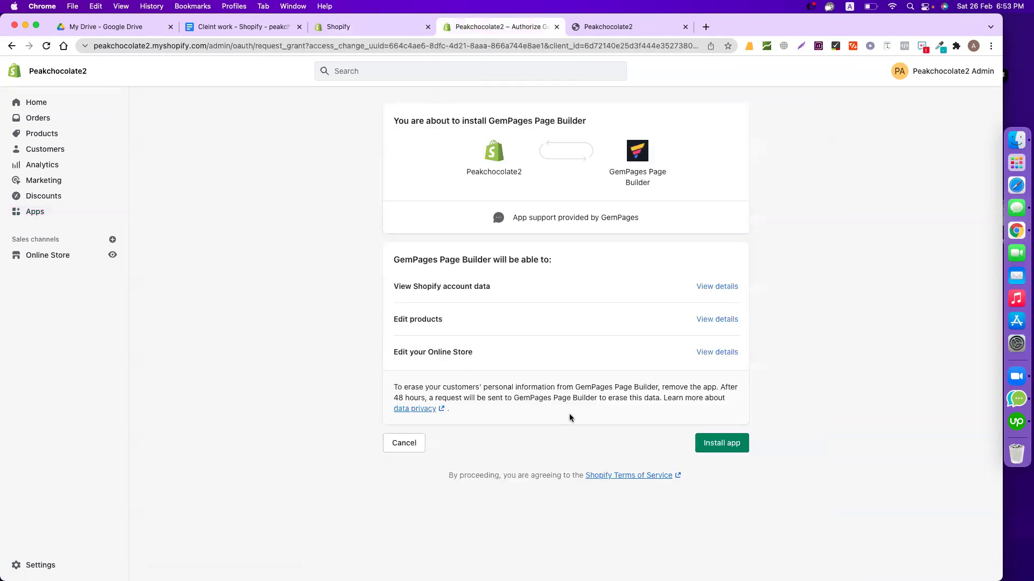
{"action": "left_click", "coordinate": [709, 443]}
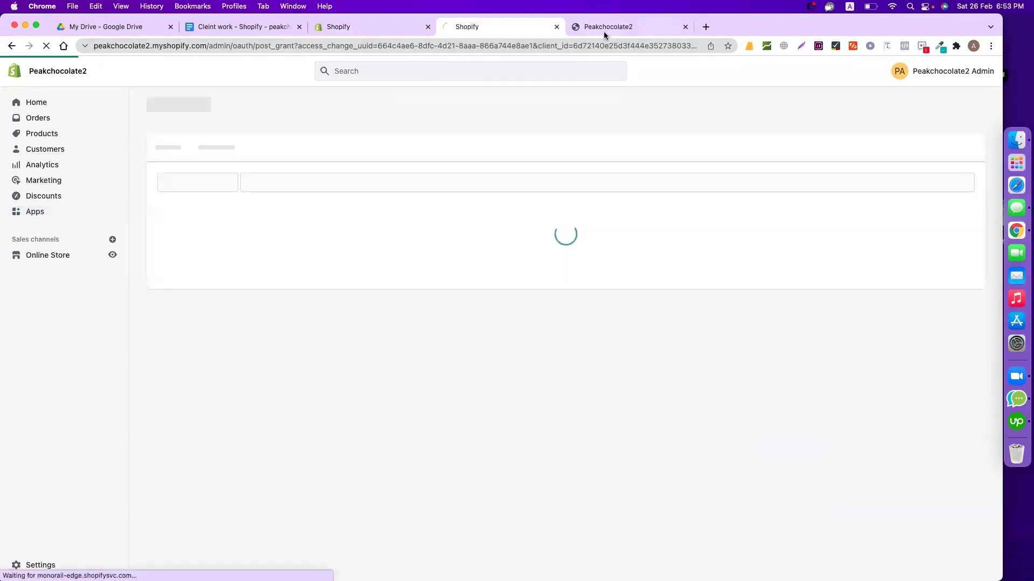
Step: Reload the live storefront, then open the Online Store Themes page in admin
{"action": "left_click", "coordinate": [604, 30]}
{"action": "left_click", "coordinate": [47, 46]}
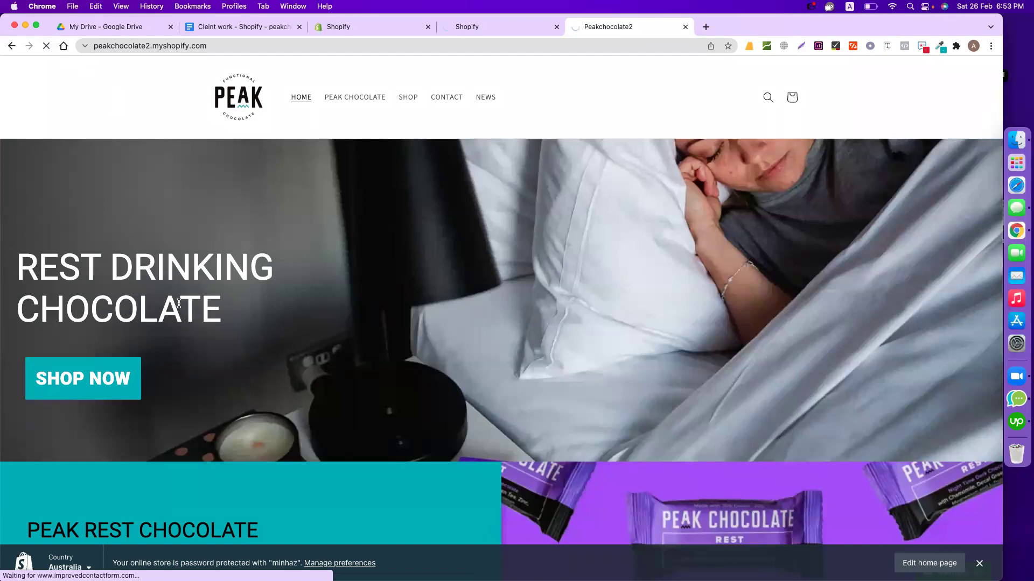
{"action": "left_click", "coordinate": [357, 26]}
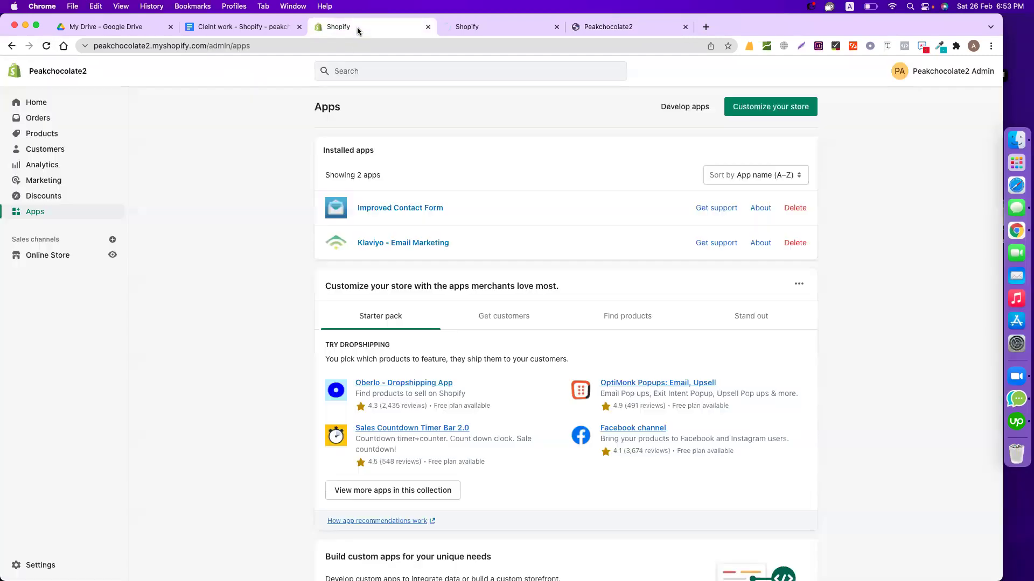
{"action": "left_click", "coordinate": [55, 257]}
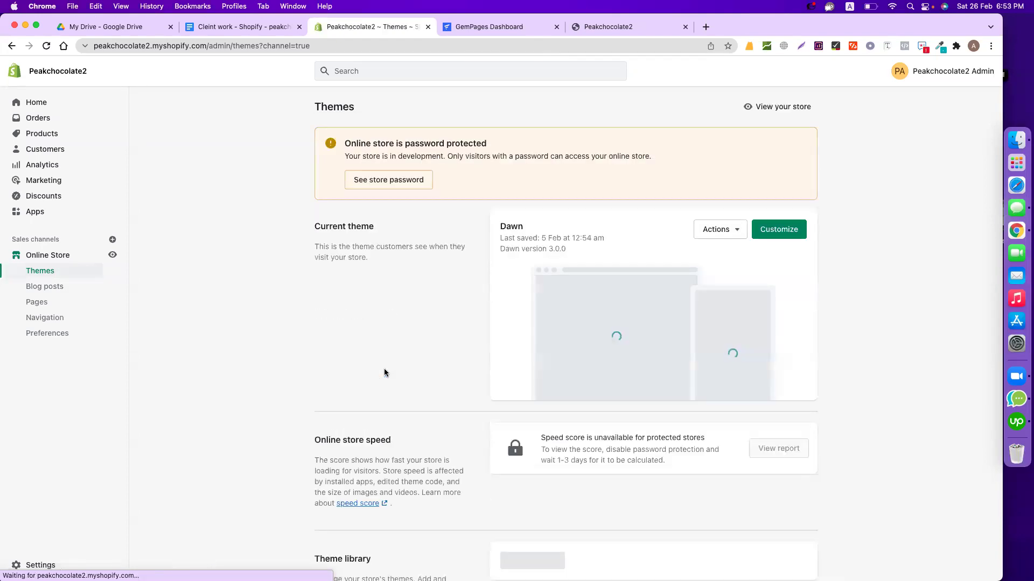
Step: Scroll the Themes page and look over the Dawn theme's Actions options
{"action": "scroll", "coordinate": [862, 366], "scroll_direction": "down", "scroll_amount": 3}
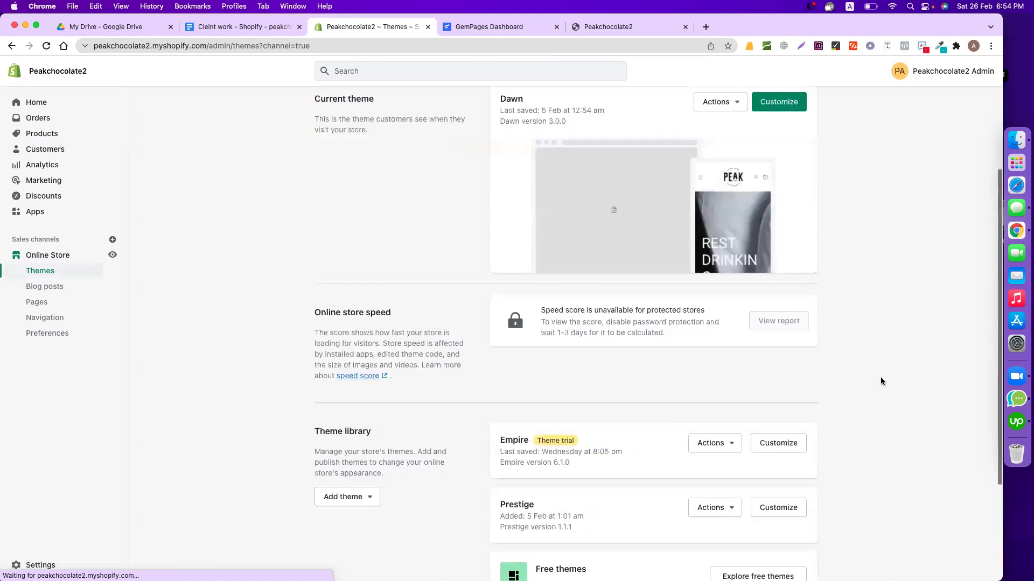
{"action": "scroll", "coordinate": [880, 378], "scroll_direction": "down", "scroll_amount": 3}
{"action": "scroll", "coordinate": [881, 378], "scroll_direction": "up", "scroll_amount": 5}
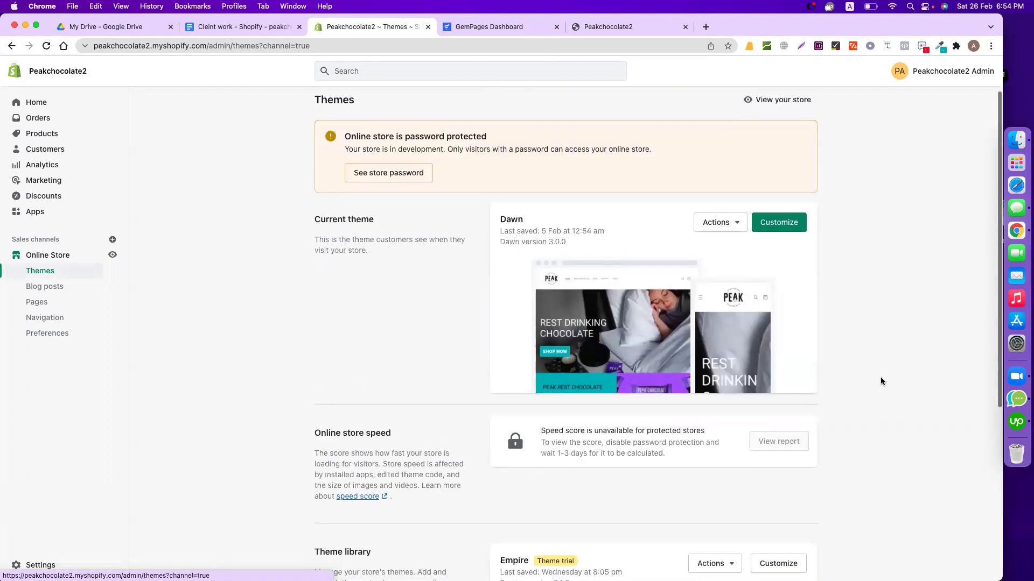
{"action": "left_click", "coordinate": [713, 229]}
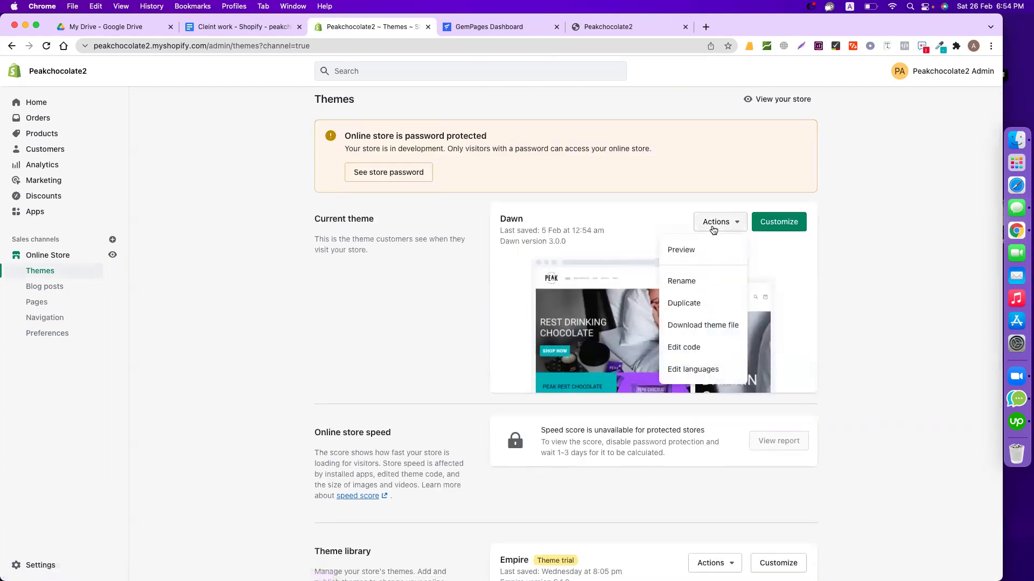
{"action": "left_click", "coordinate": [862, 295]}
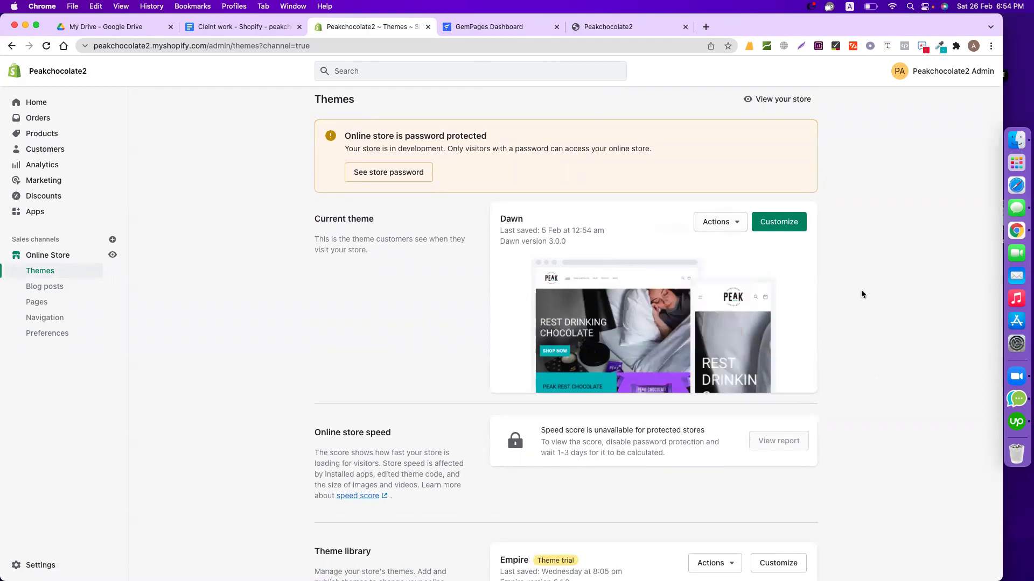
{"action": "left_click", "coordinate": [486, 30]}
Step: Answer onboarding as a Beginner Drop-shipper in the Clothing & Fashion industry
{"action": "left_click", "coordinate": [493, 397]}
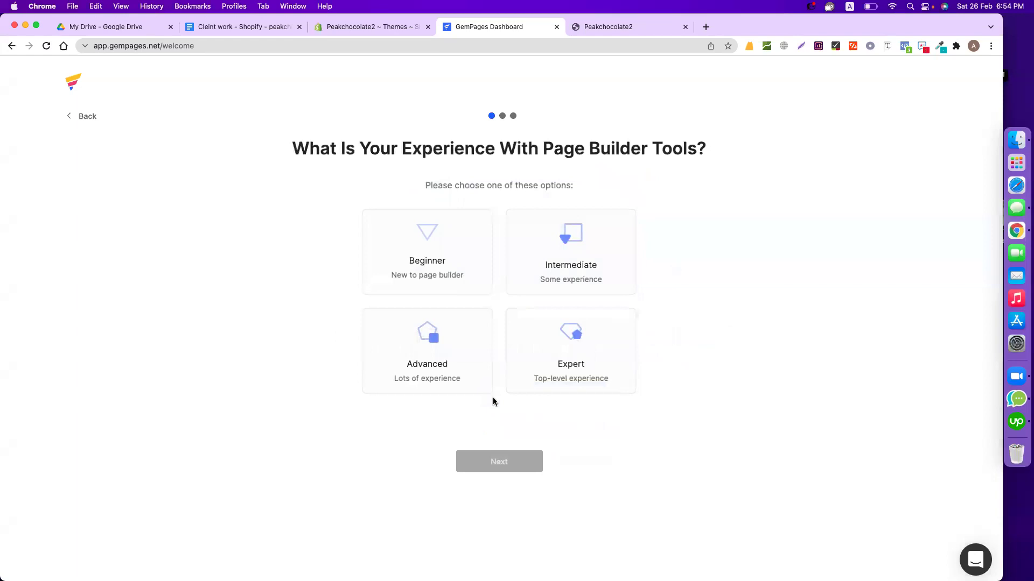
{"action": "left_click", "coordinate": [414, 243]}
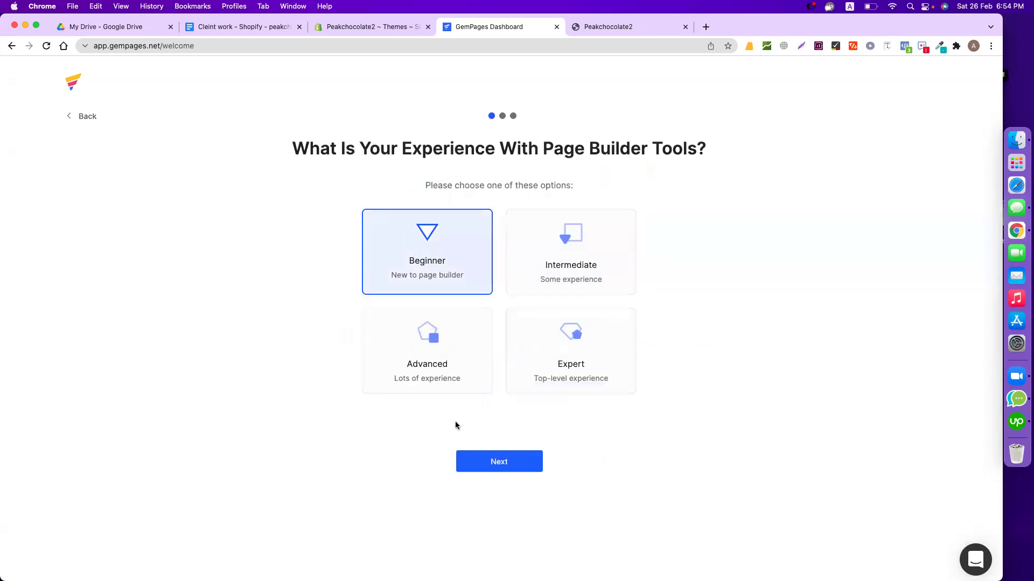
{"action": "left_click", "coordinate": [480, 459]}
{"action": "left_click", "coordinate": [412, 242]}
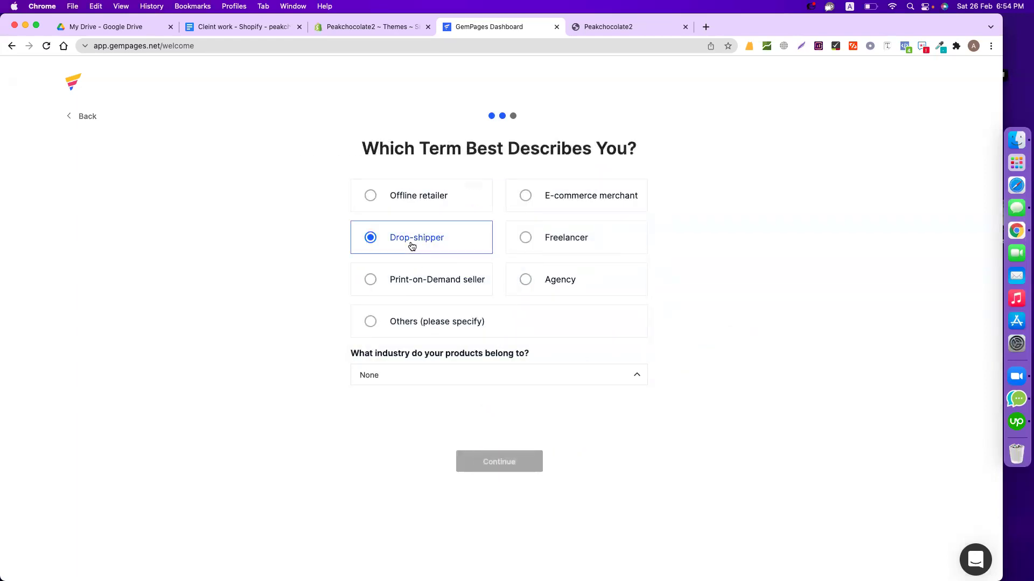
{"action": "left_click", "coordinate": [463, 375]}
{"action": "left_click", "coordinate": [436, 377]}
{"action": "left_click", "coordinate": [411, 377]}
{"action": "left_click", "coordinate": [408, 417]}
Step: Pick building an eye-catching homepage as the goal, finish onboarding, and open video tutorials
{"action": "left_click", "coordinate": [502, 461]}
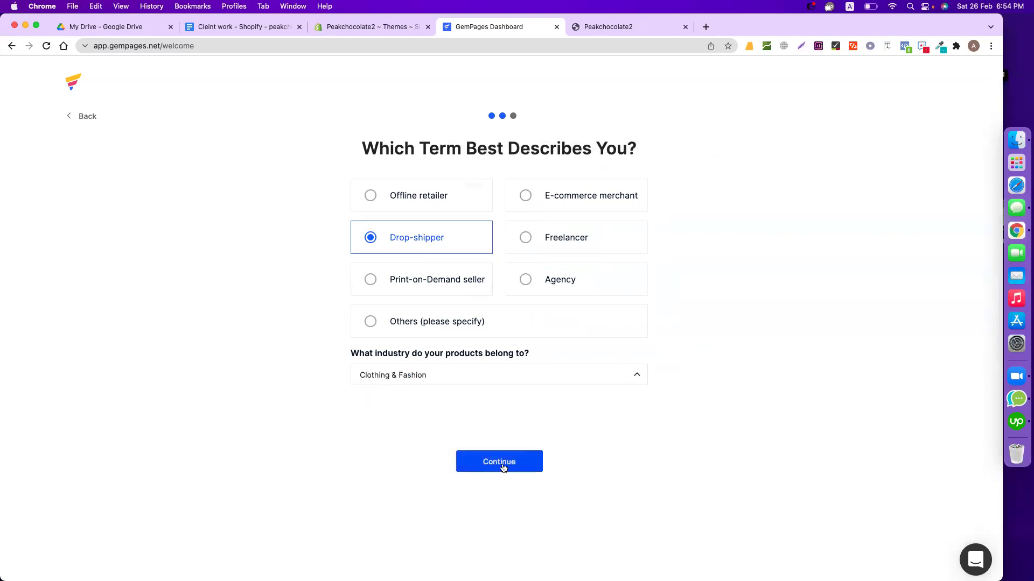
{"action": "left_click", "coordinate": [414, 243]}
{"action": "left_click", "coordinate": [474, 455]}
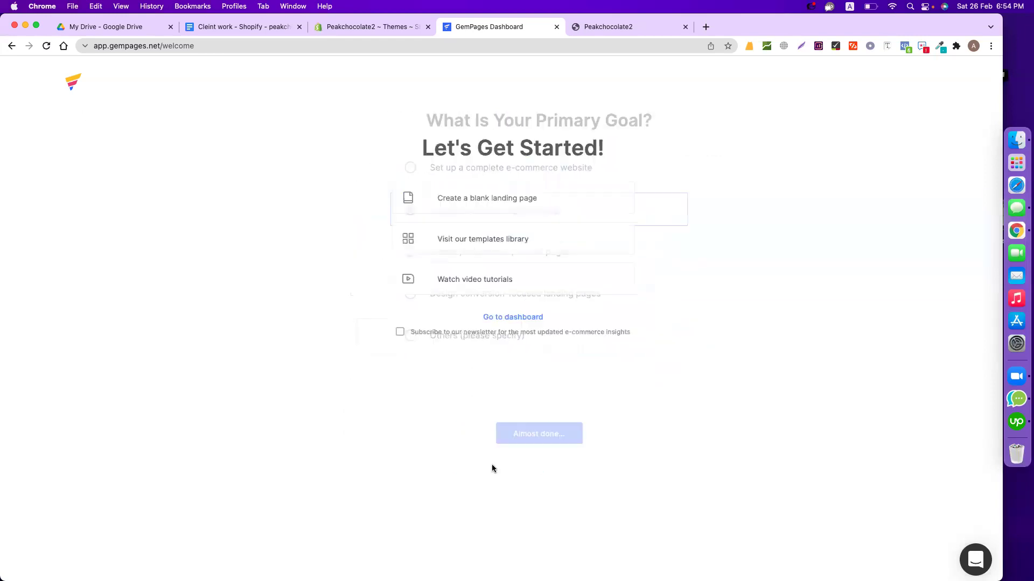
{"action": "left_click", "coordinate": [570, 291]}
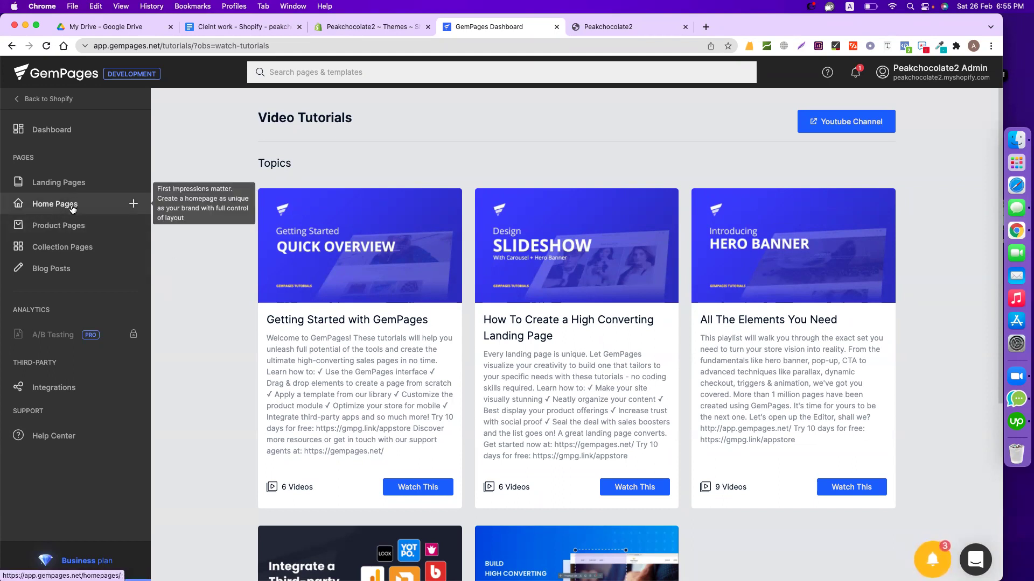
Step: Open the Home Pages section, start a new template, and scroll the template gallery
{"action": "left_click", "coordinate": [74, 210]}
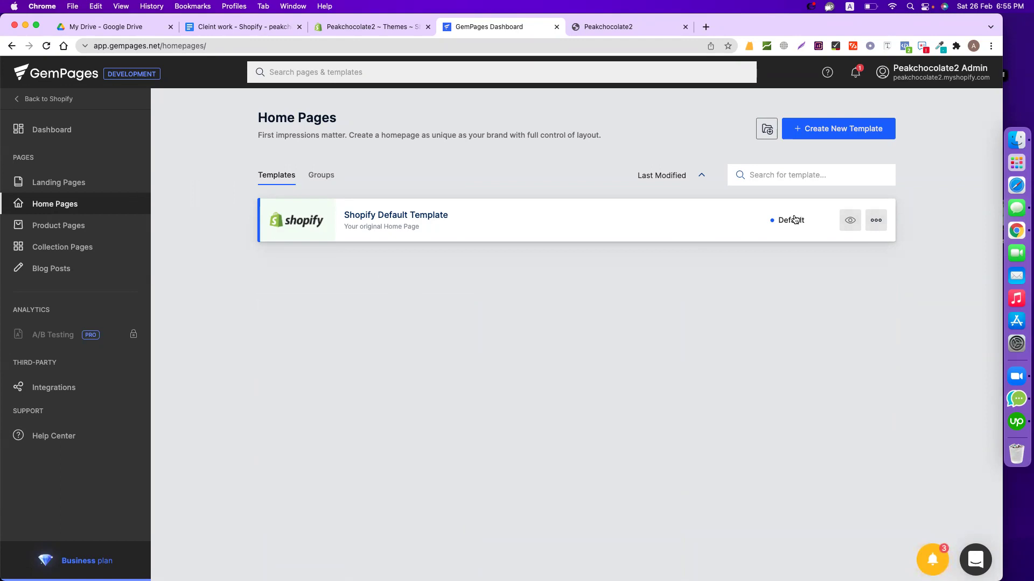
{"action": "left_click", "coordinate": [864, 132]}
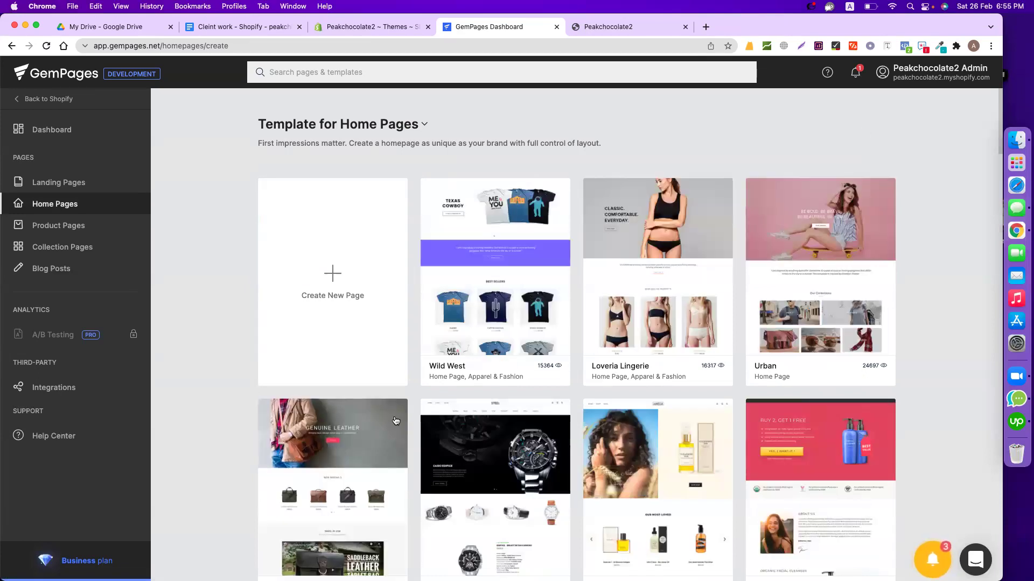
{"action": "scroll", "coordinate": [636, 438], "scroll_direction": "down", "scroll_amount": 9}
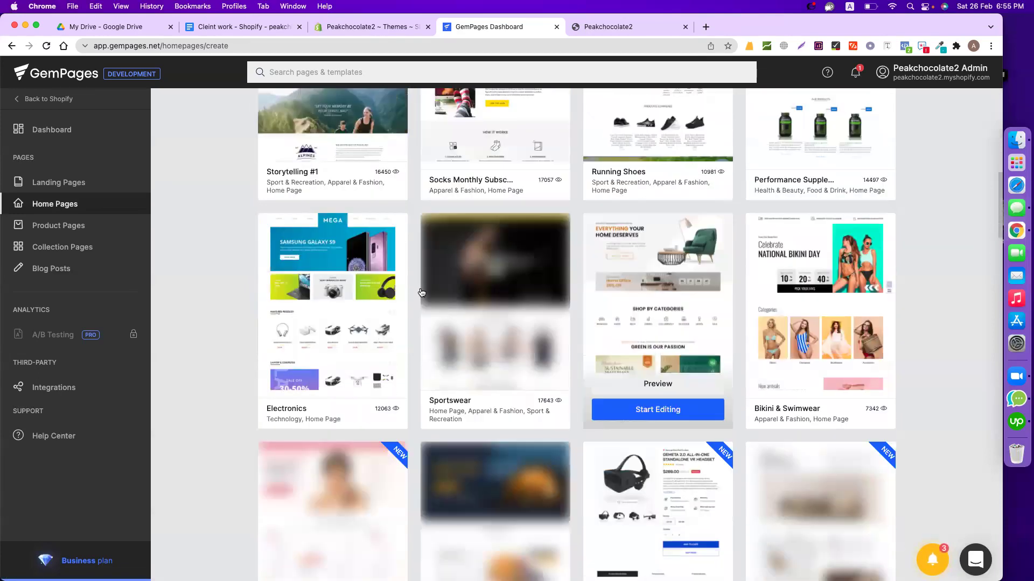
{"action": "scroll", "coordinate": [421, 292], "scroll_direction": "up", "scroll_amount": 13}
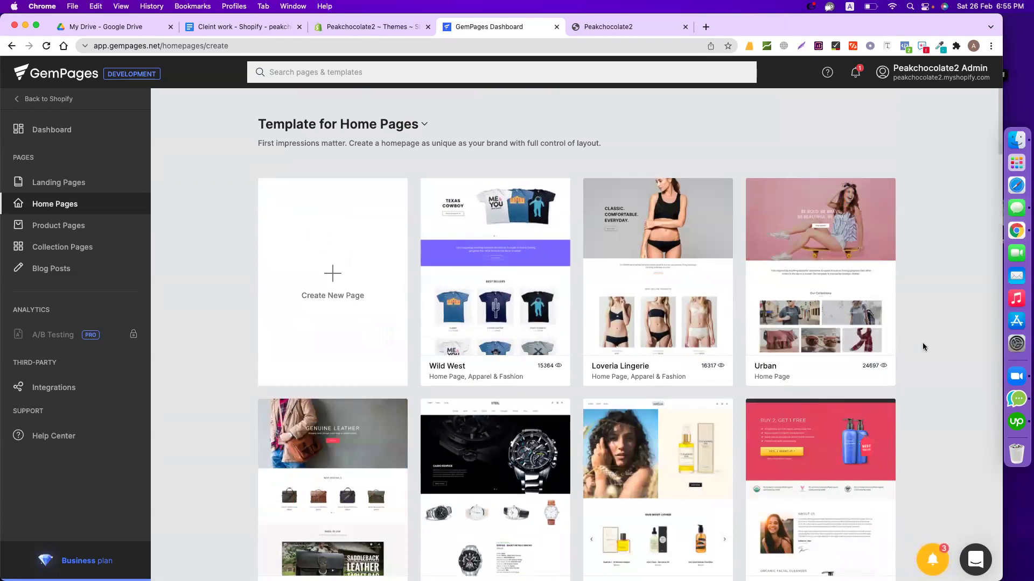
{"action": "scroll", "coordinate": [923, 345], "scroll_direction": "down", "scroll_amount": 15}
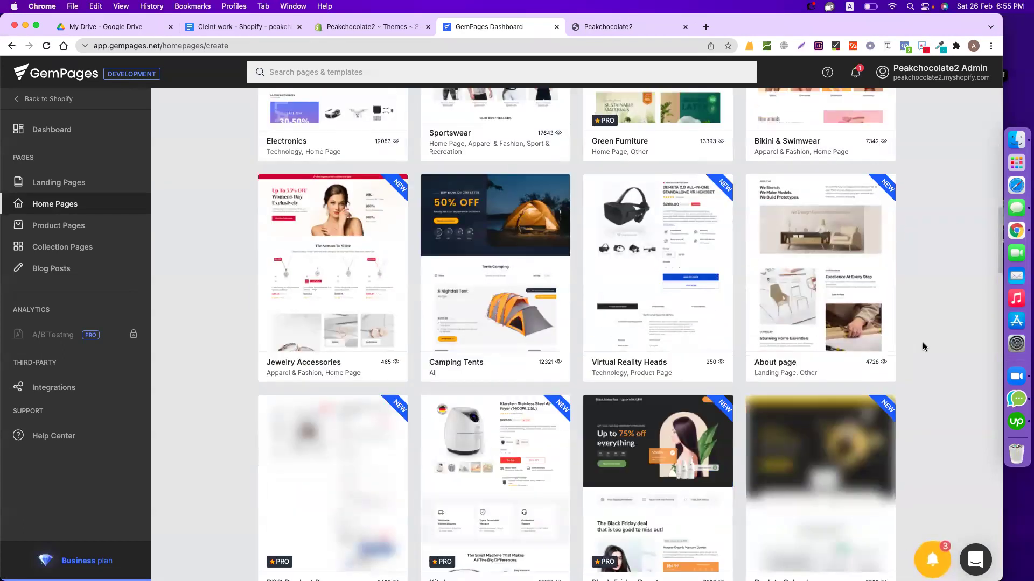
{"action": "scroll", "coordinate": [923, 344], "scroll_direction": "up", "scroll_amount": 15}
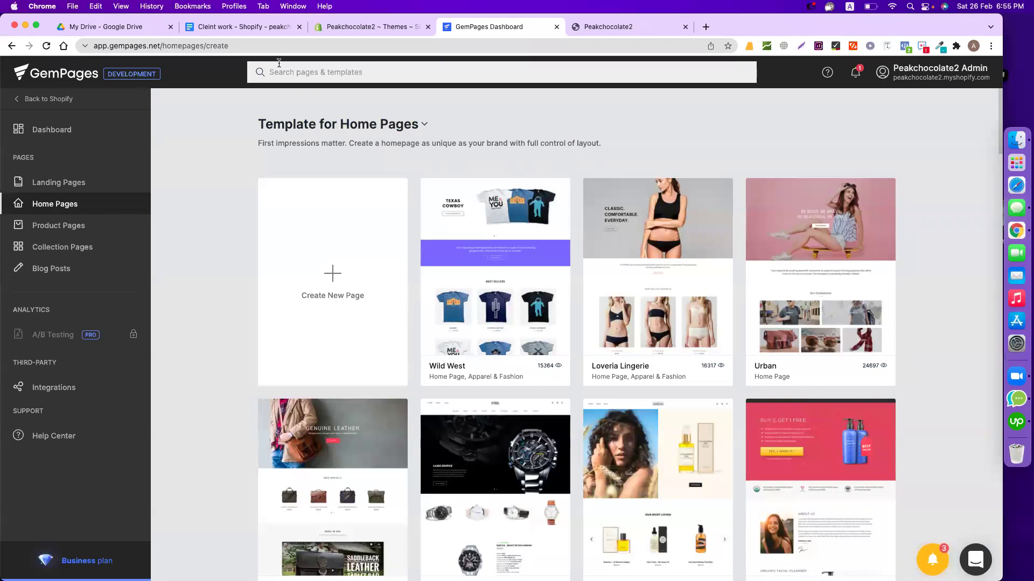
{"action": "left_click_drag", "start_coordinate": [253, 28], "coordinate": [382, 27]}
{"action": "scroll", "coordinate": [413, 212], "scroll_direction": "down", "scroll_amount": 5}
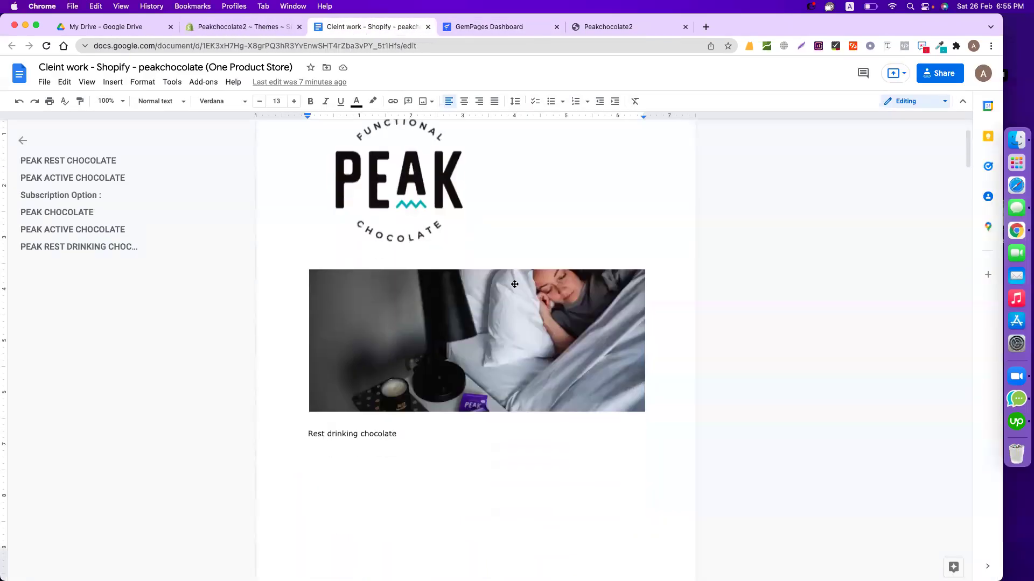
Step: Scroll through the brief's Peak Rest and Peak Active product copy
{"action": "scroll", "coordinate": [479, 280], "scroll_direction": "down", "scroll_amount": 8}
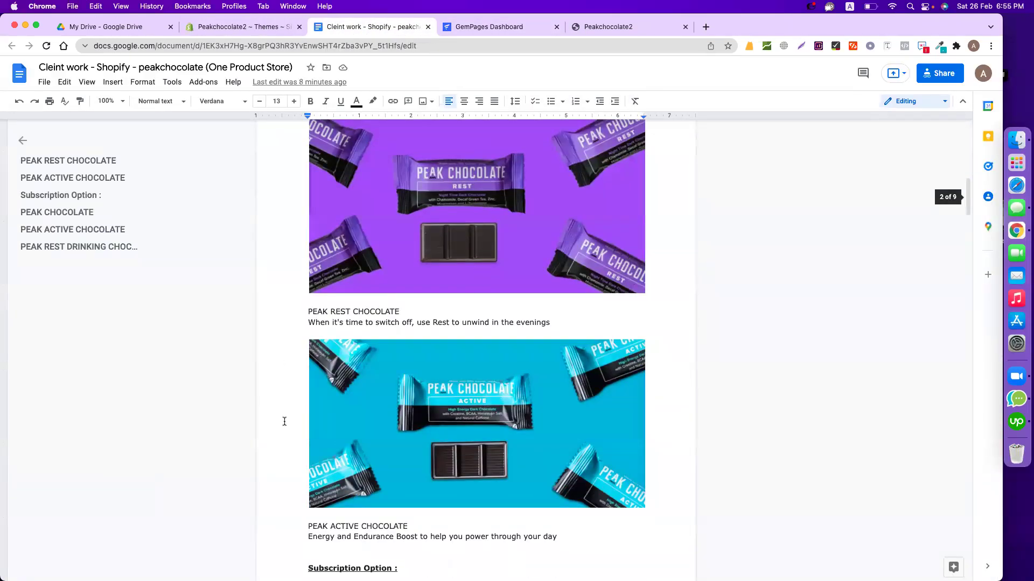
{"action": "scroll", "coordinate": [397, 380], "scroll_direction": "down", "scroll_amount": 12}
{"action": "scroll", "coordinate": [397, 380], "scroll_direction": "up", "scroll_amount": 10}
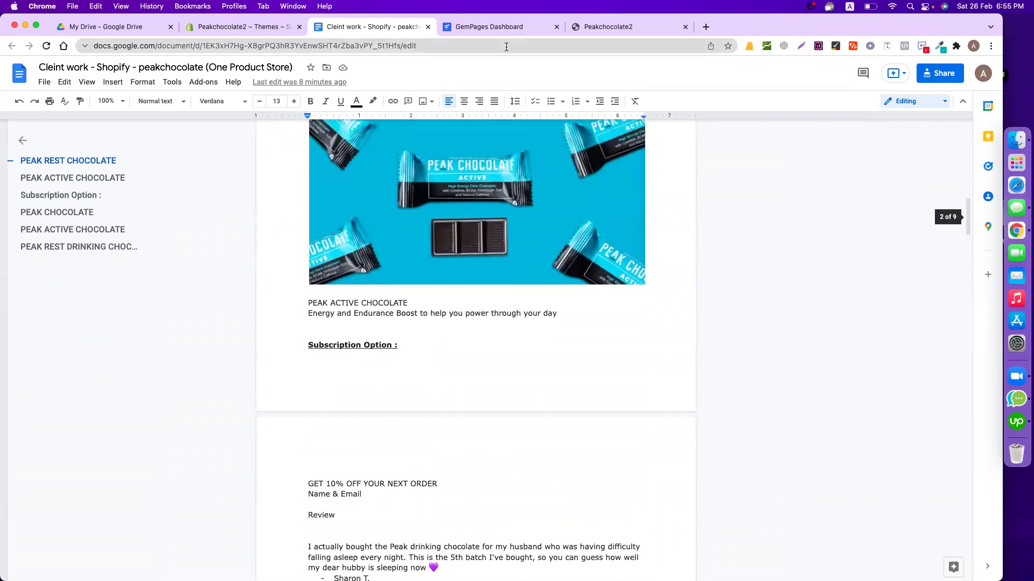
{"action": "left_click", "coordinate": [481, 26]}
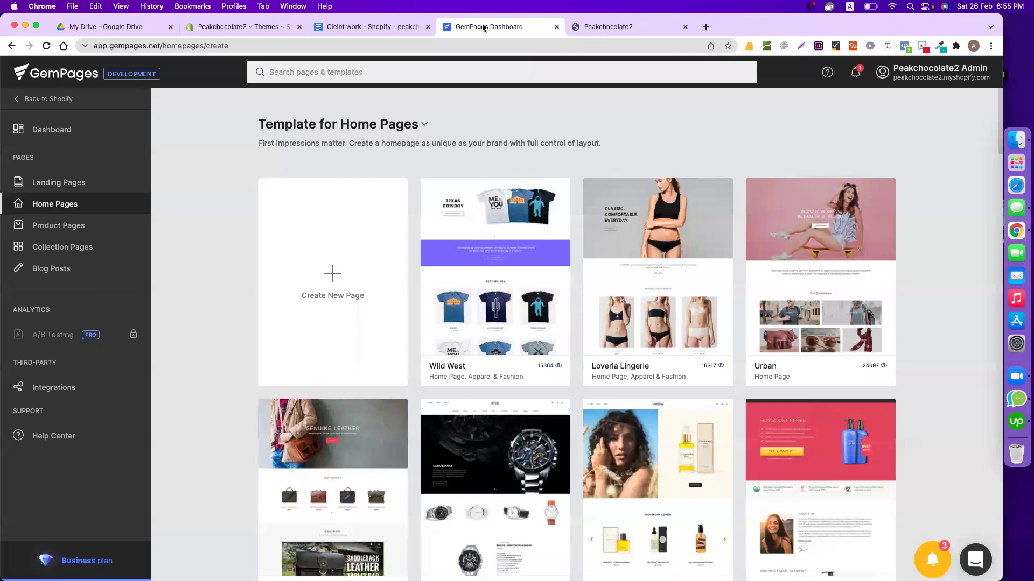
Step: Create a new blank page named 'Home'
{"action": "left_click", "coordinate": [307, 335]}
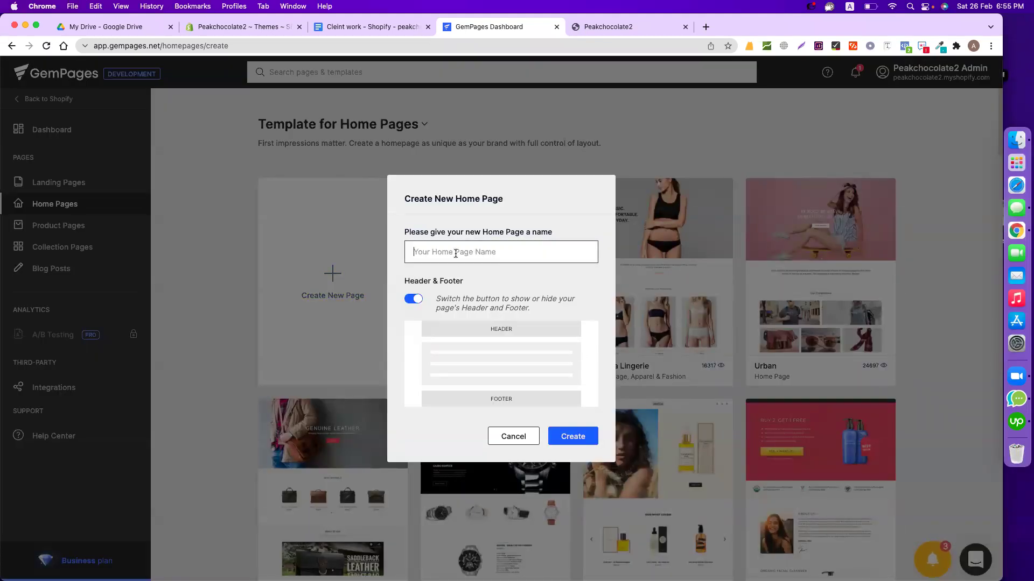
{"action": "type", "text": "ho"}
{"action": "key", "text": "BackSpace"}
{"action": "key", "text": "BackSpace"}
{"action": "type", "text": "Home"}
{"action": "left_click", "coordinate": [579, 440]}
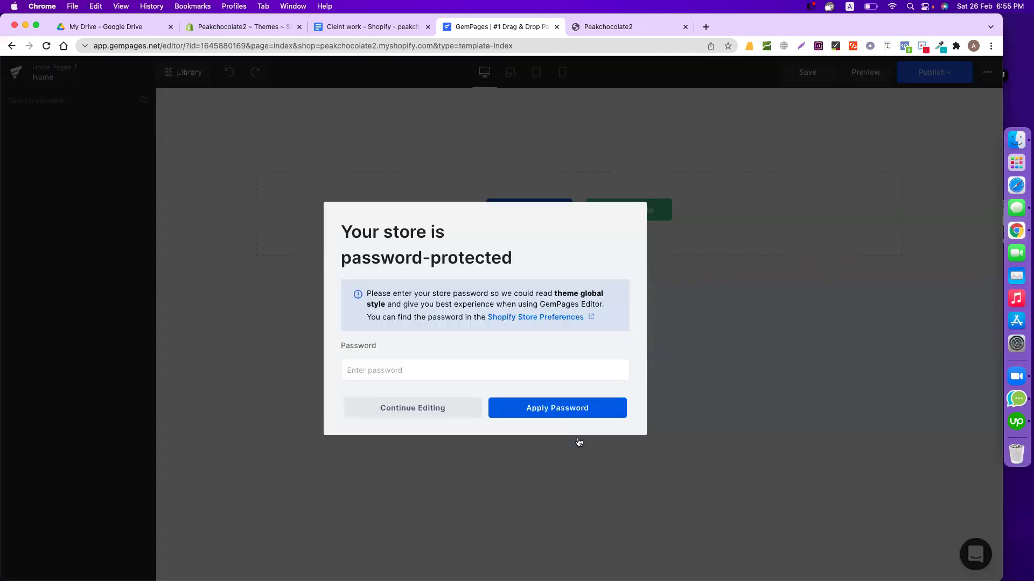
Step: Enter and apply the store password so the editor can load the page
{"action": "left_click", "coordinate": [428, 370]}
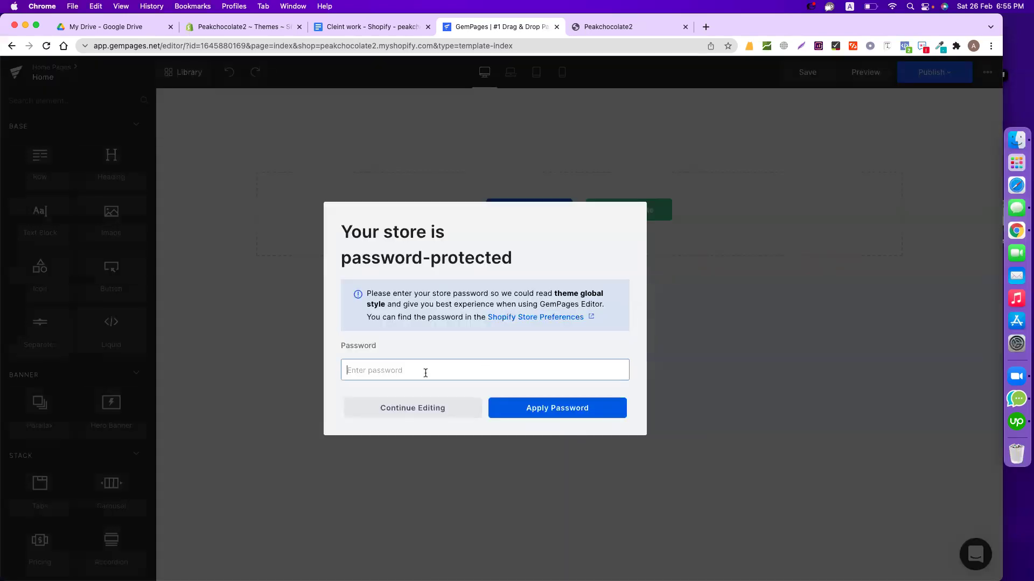
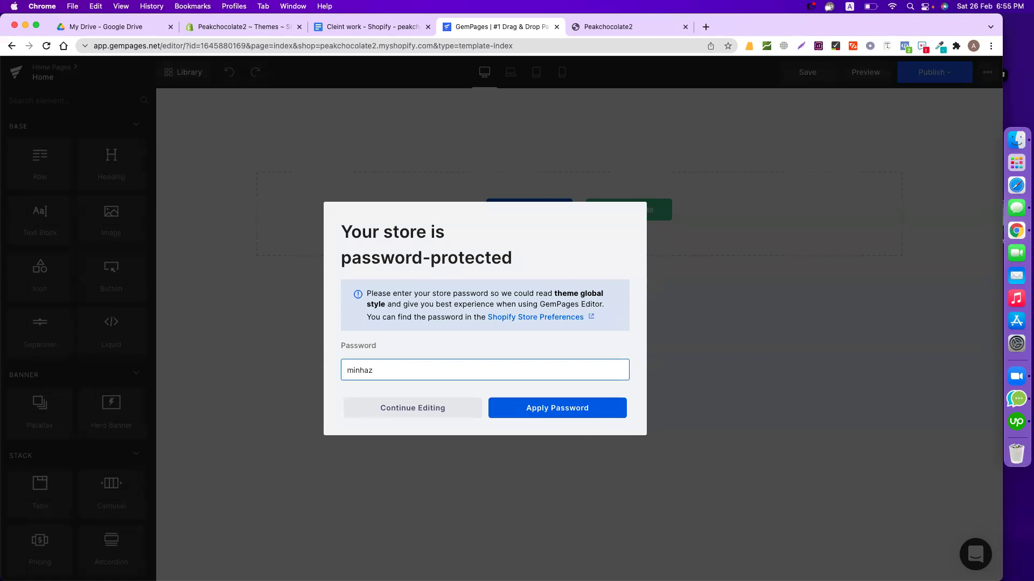
{"action": "left_click", "coordinate": [540, 408]}
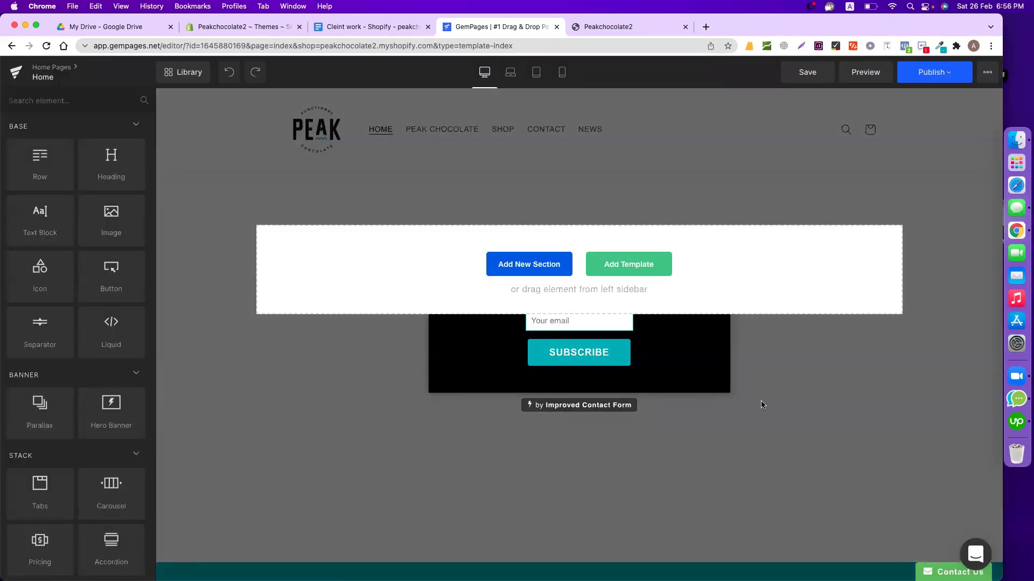
{"action": "left_click", "coordinate": [672, 391]}
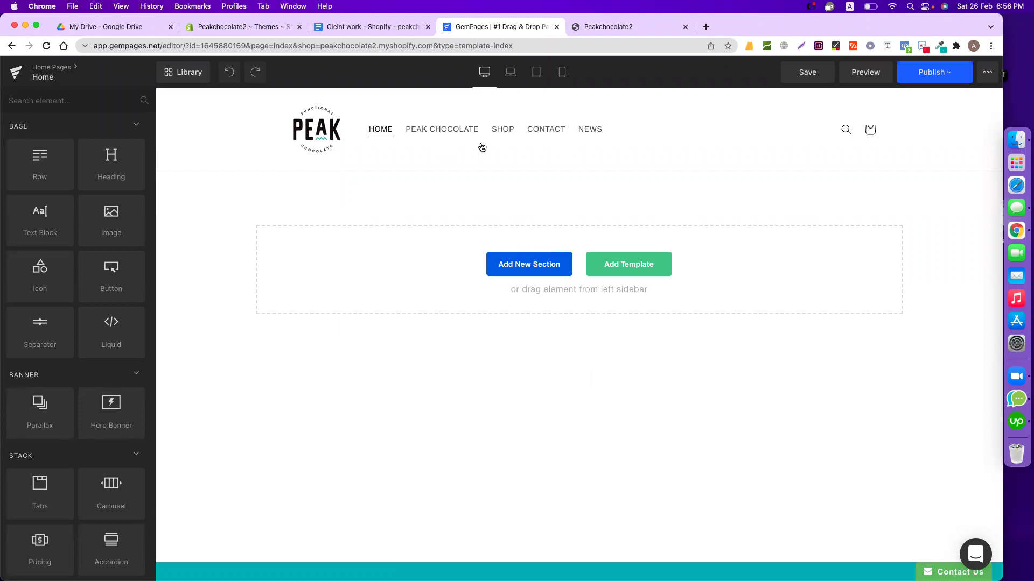
{"action": "left_click", "coordinate": [538, 274]}
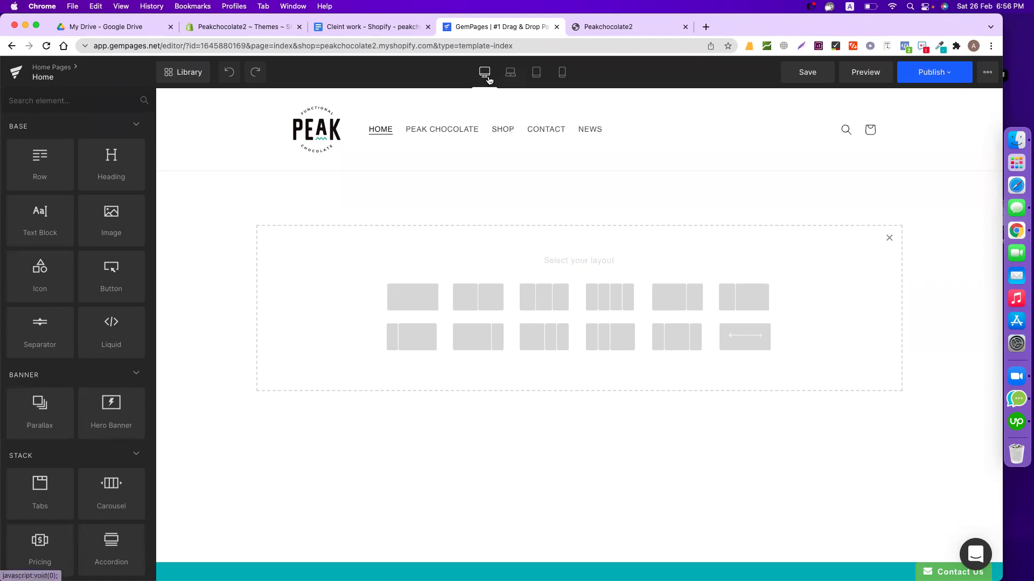
{"action": "left_click", "coordinate": [372, 23]}
{"action": "scroll", "coordinate": [321, 313], "scroll_direction": "up", "scroll_amount": 10}
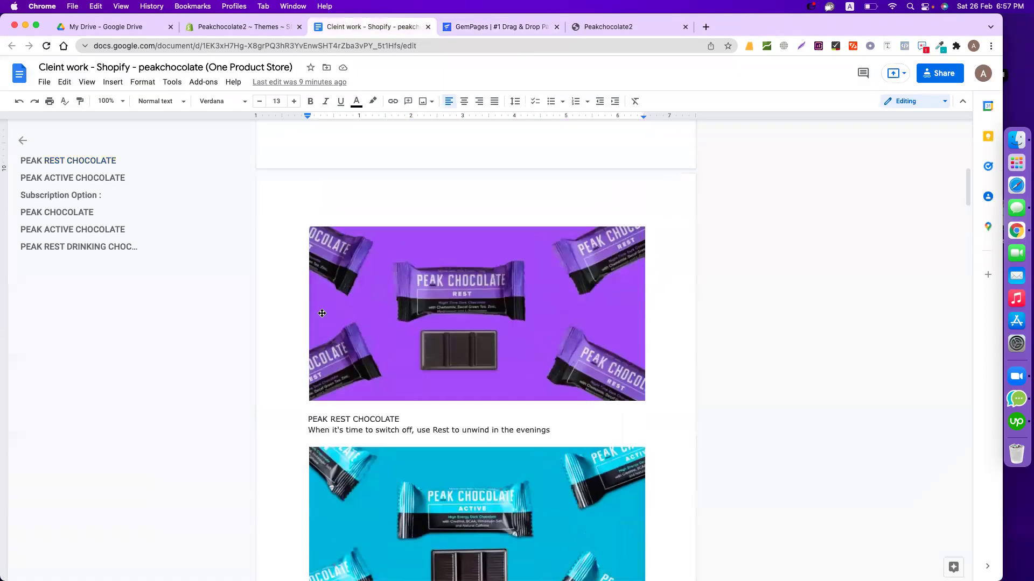
{"action": "scroll", "coordinate": [321, 313], "scroll_direction": "up", "scroll_amount": 2}
{"action": "scroll", "coordinate": [469, 447], "scroll_direction": "down", "scroll_amount": 3}
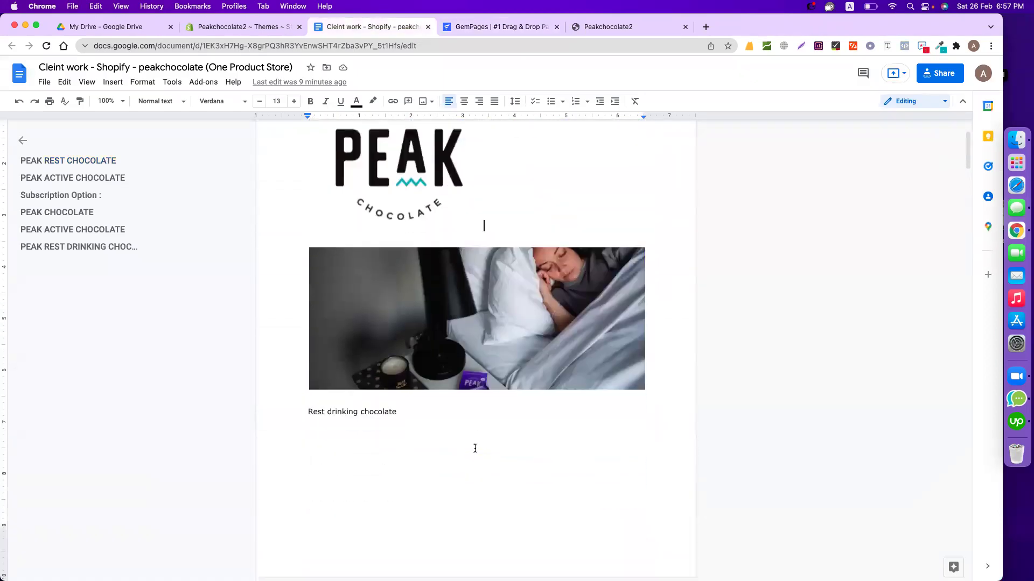
{"action": "left_click", "coordinate": [486, 28]}
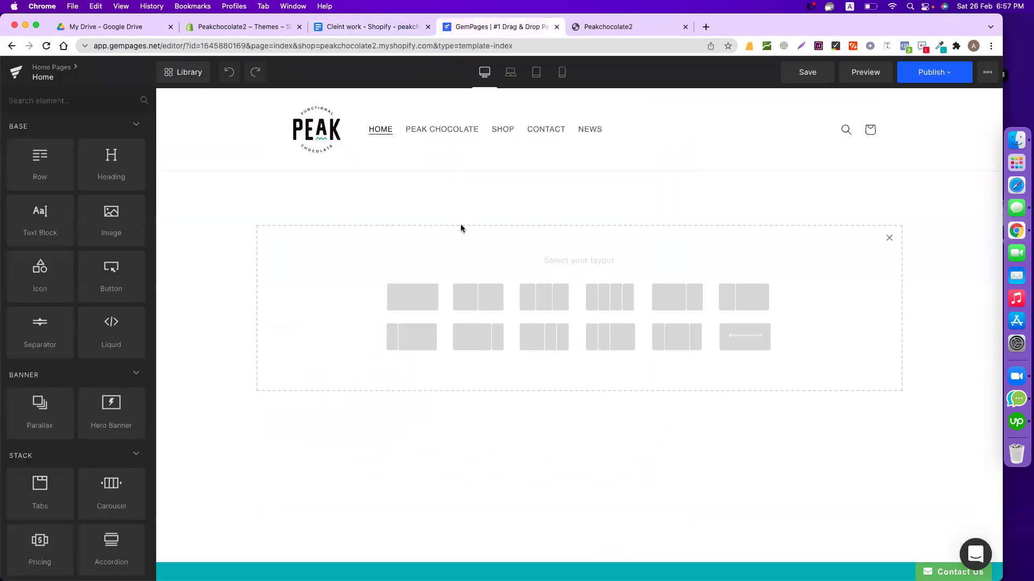
{"action": "left_click", "coordinate": [422, 292]}
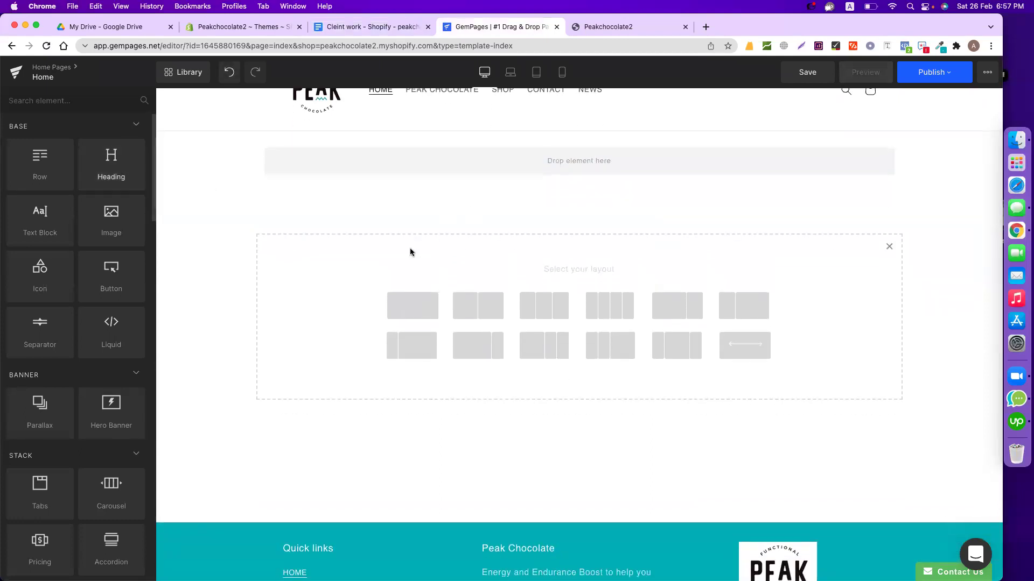
{"action": "left_click", "coordinate": [515, 177]}
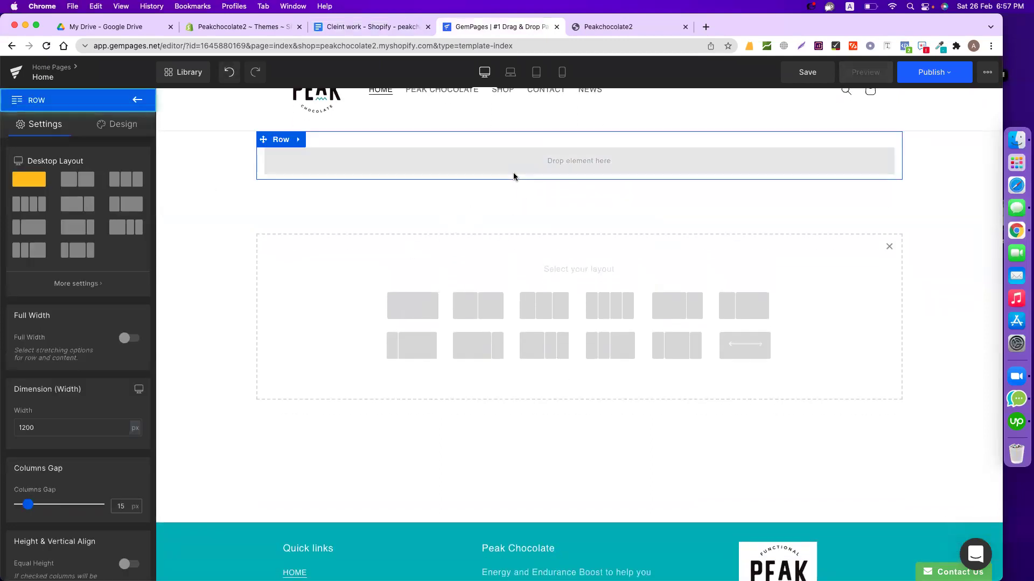
{"action": "right_click", "coordinate": [394, 163]}
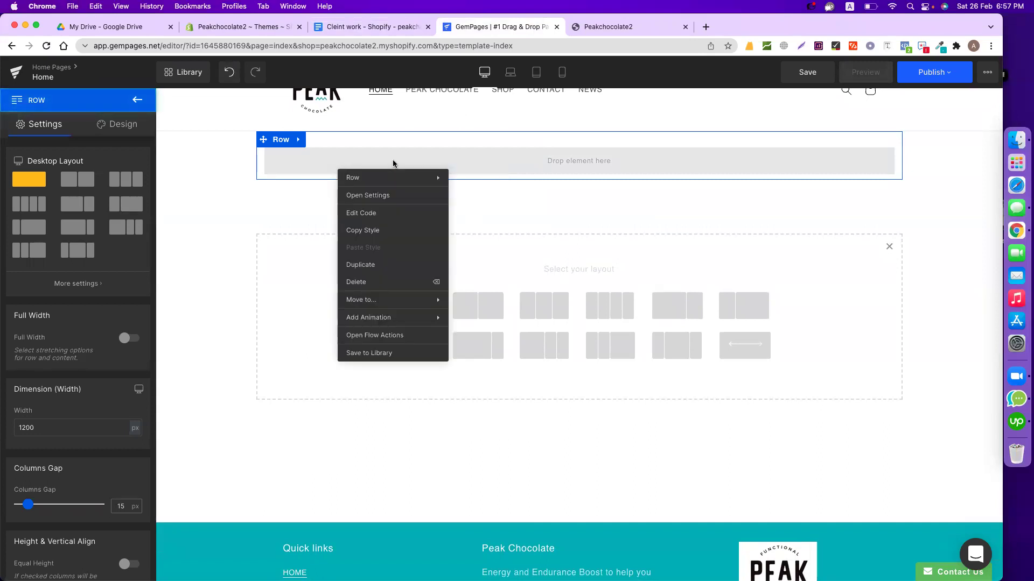
{"action": "left_click", "coordinate": [376, 283]}
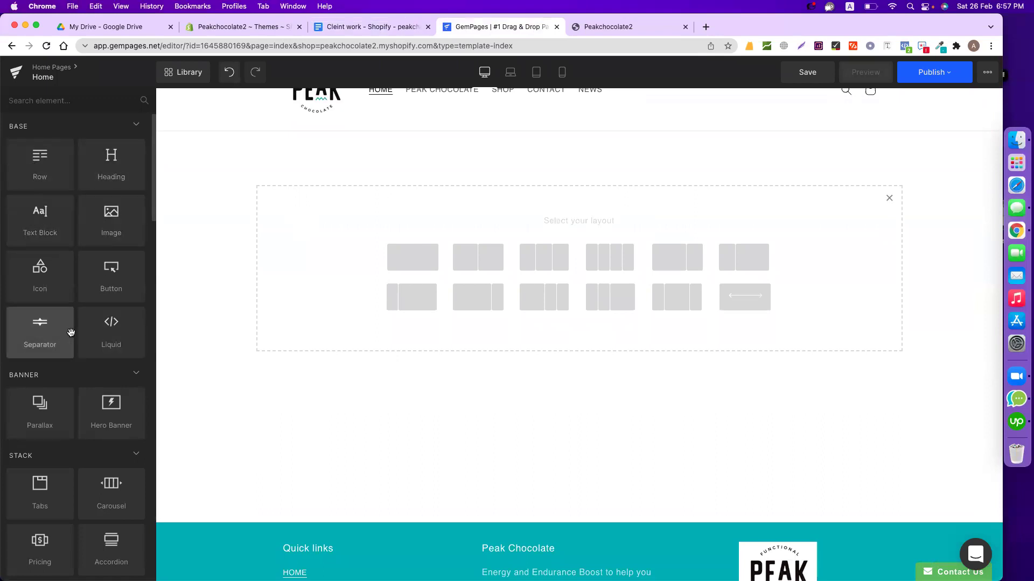
{"action": "scroll", "coordinate": [70, 332], "scroll_direction": "down", "scroll_amount": 4}
{"action": "scroll", "coordinate": [71, 332], "scroll_direction": "down", "scroll_amount": 8}
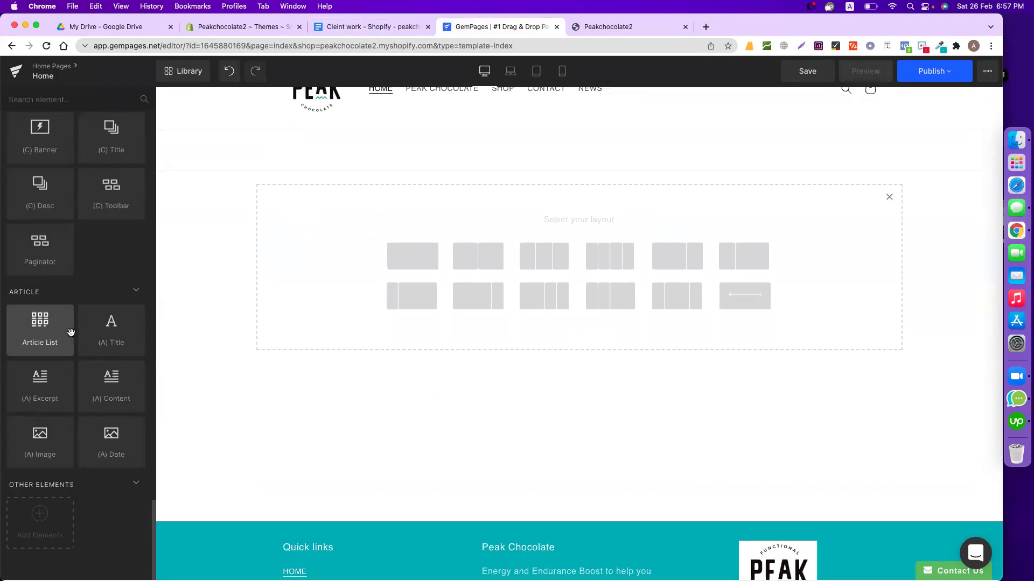
{"action": "scroll", "coordinate": [71, 334], "scroll_direction": "up", "scroll_amount": 12}
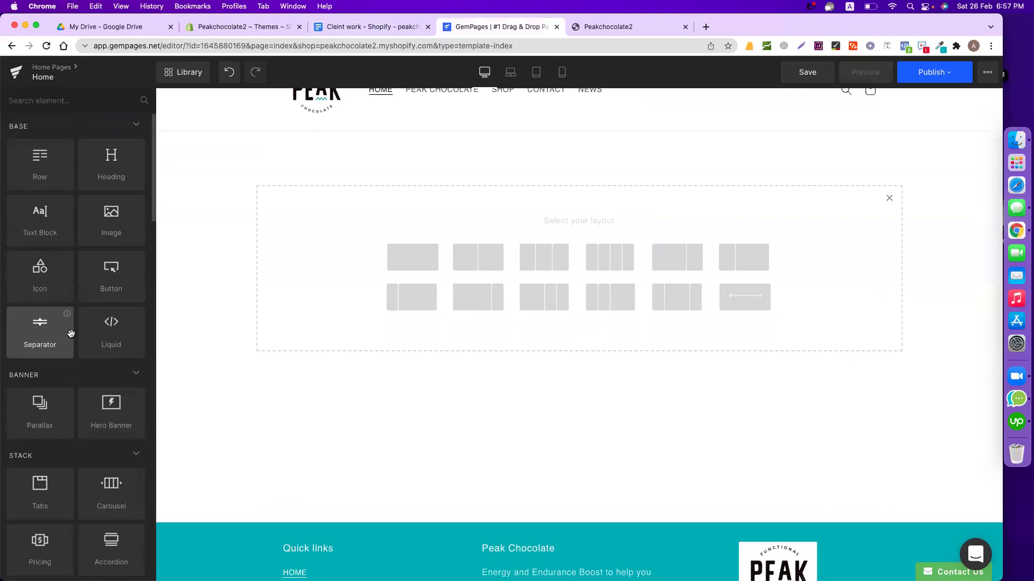
{"action": "scroll", "coordinate": [305, 332], "scroll_direction": "up", "scroll_amount": 2}
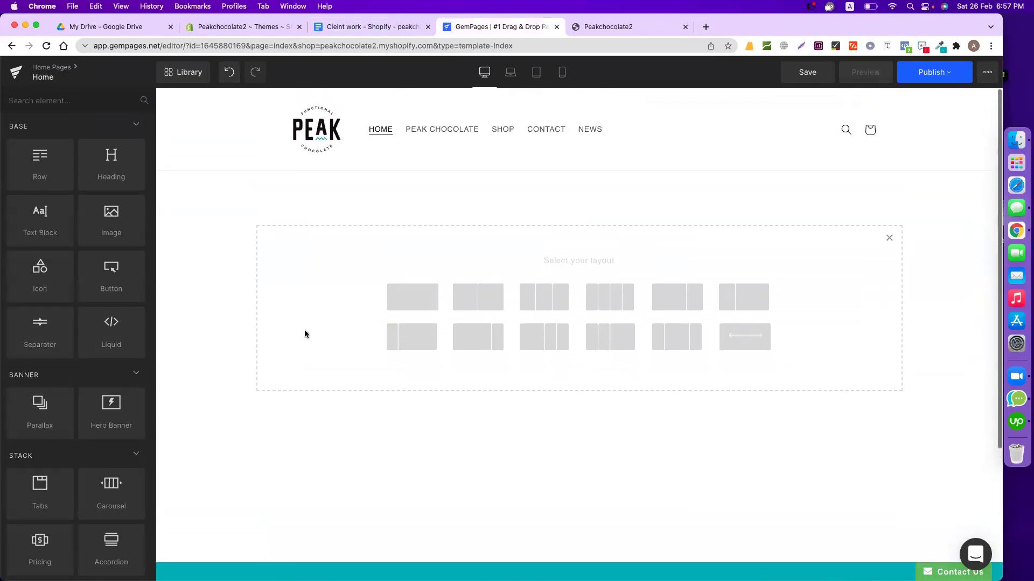
{"action": "left_click", "coordinate": [889, 238]}
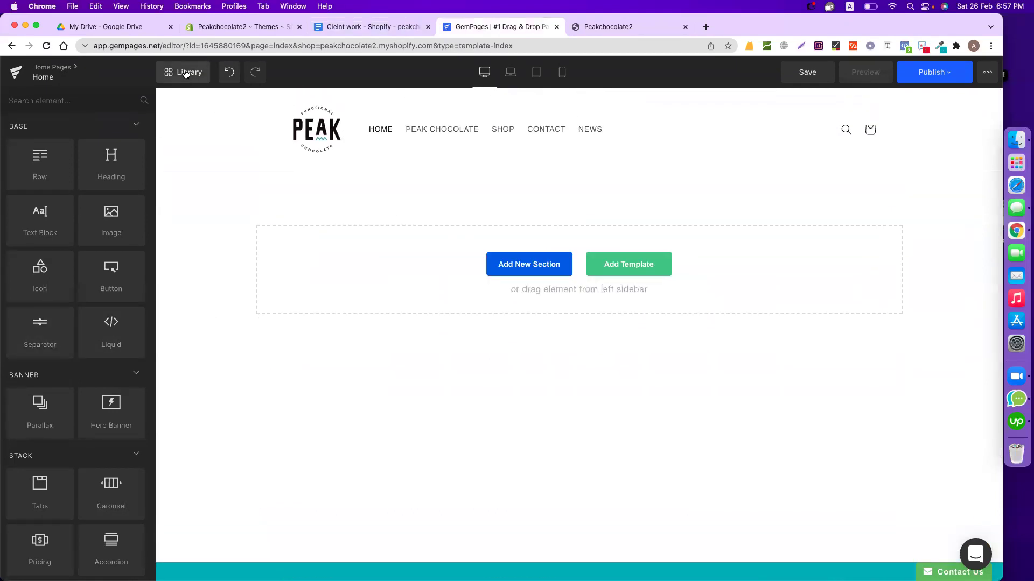
Step: Open the Library and try block searches for 'hero', 'team' and 'ab', then clear them
{"action": "left_click", "coordinate": [185, 73]}
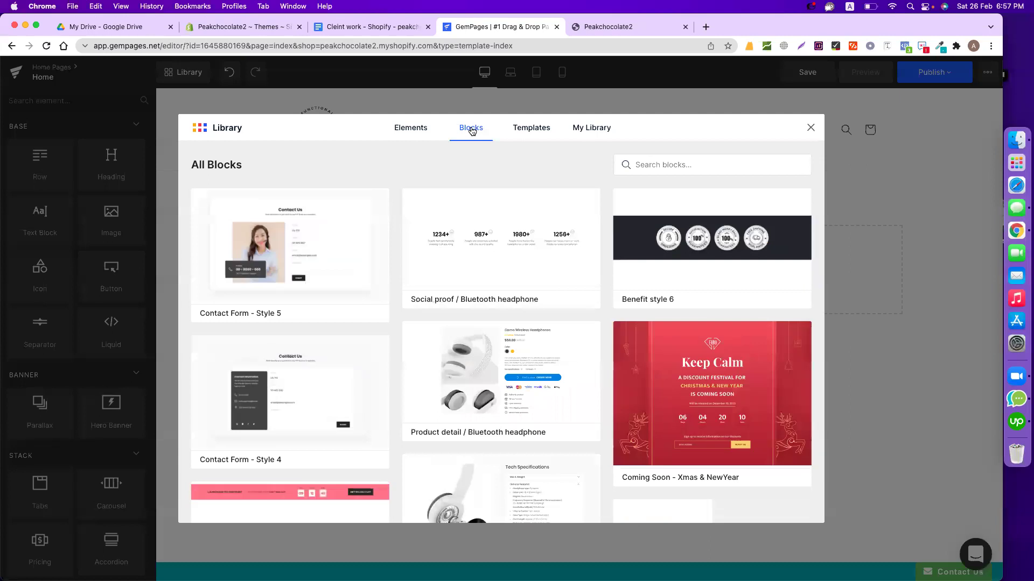
{"action": "left_click", "coordinate": [378, 28]}
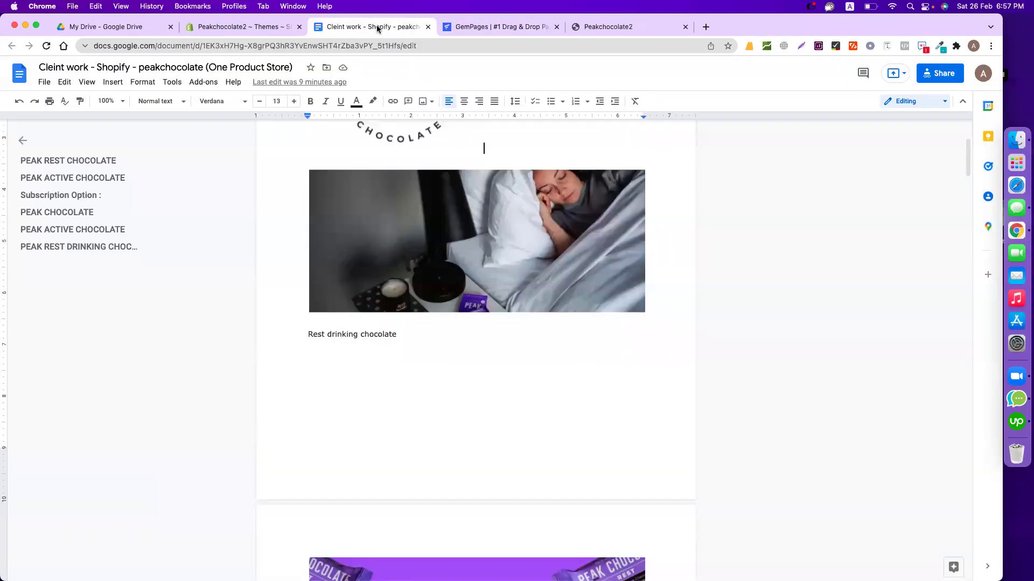
{"action": "left_click", "coordinate": [478, 28]}
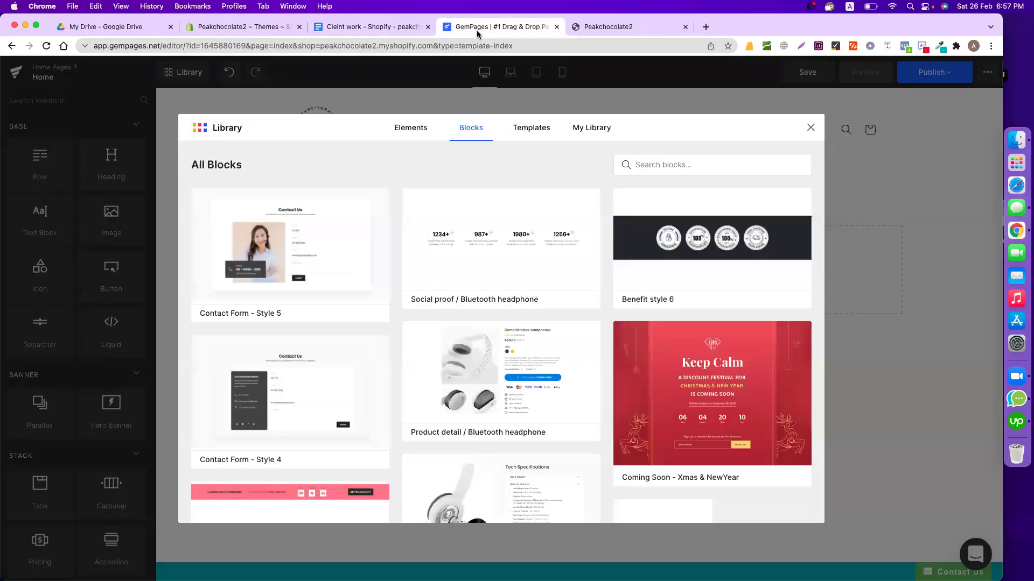
{"action": "left_click", "coordinate": [638, 165]}
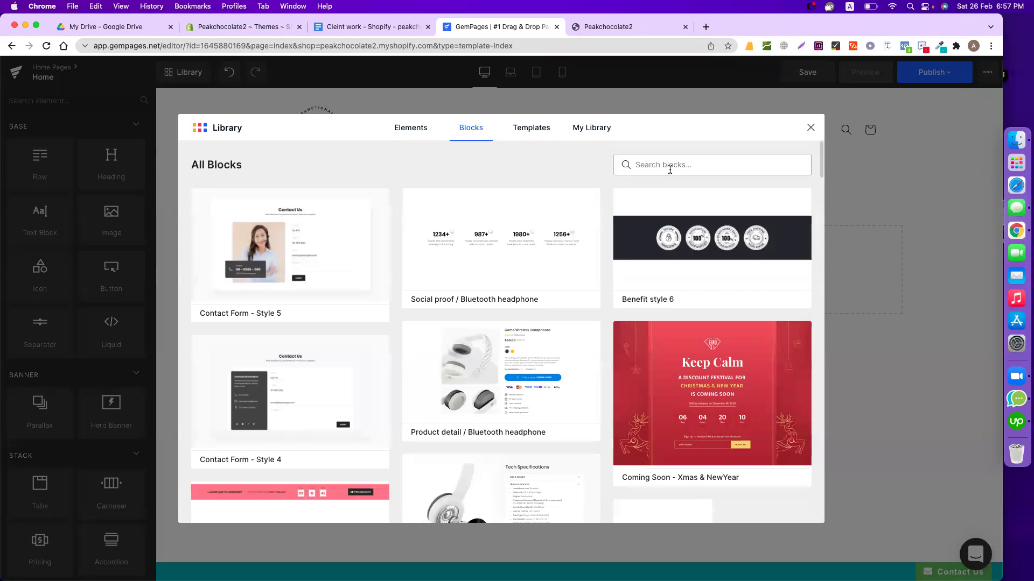
{"action": "type", "text": "hero"}
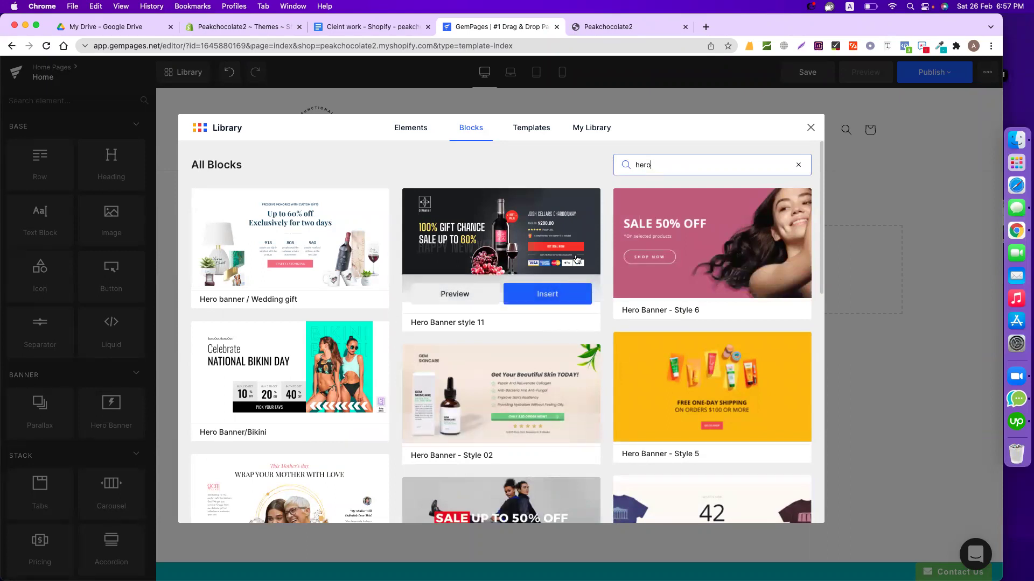
{"action": "double_click", "coordinate": [668, 167]}
{"action": "type", "text": "team"}
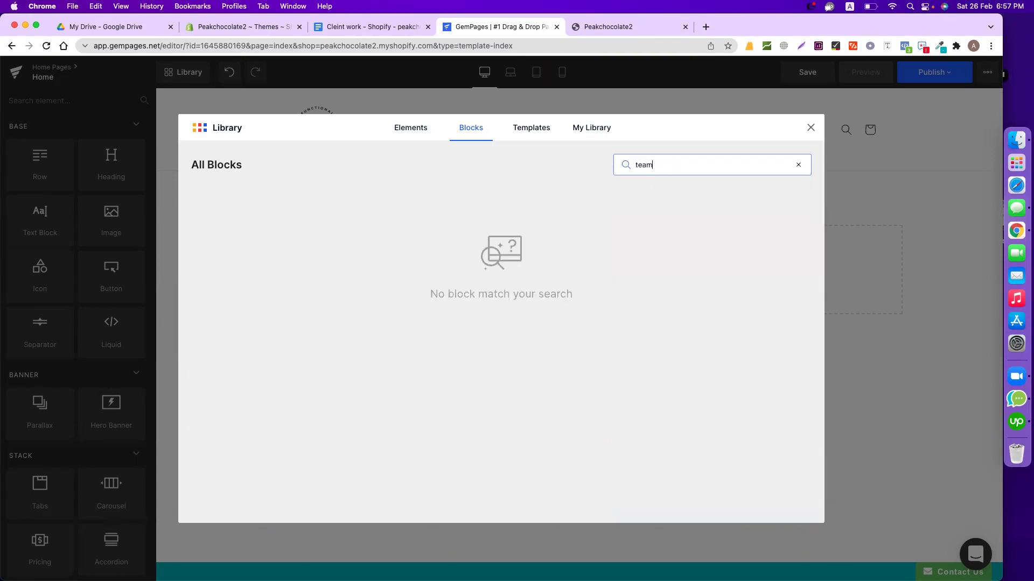
{"action": "key", "text": "BackSpace"}
{"action": "key", "text": "BackSpace"}
{"action": "key", "text": "BackSpace"}
{"action": "type", "text": "ab"}
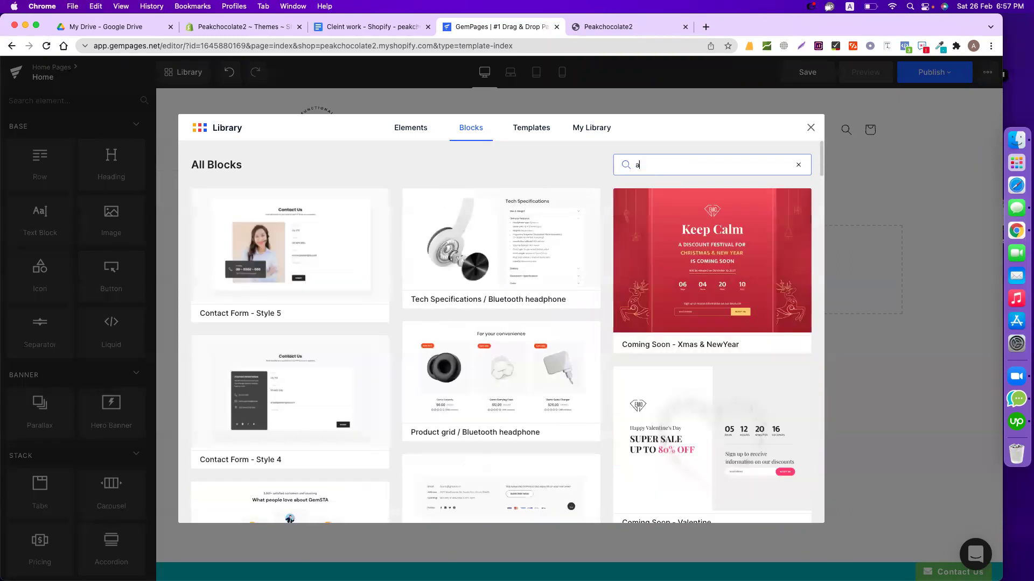
{"action": "key", "text": "BackSpace"}
{"action": "key", "text": "BackSpace"}
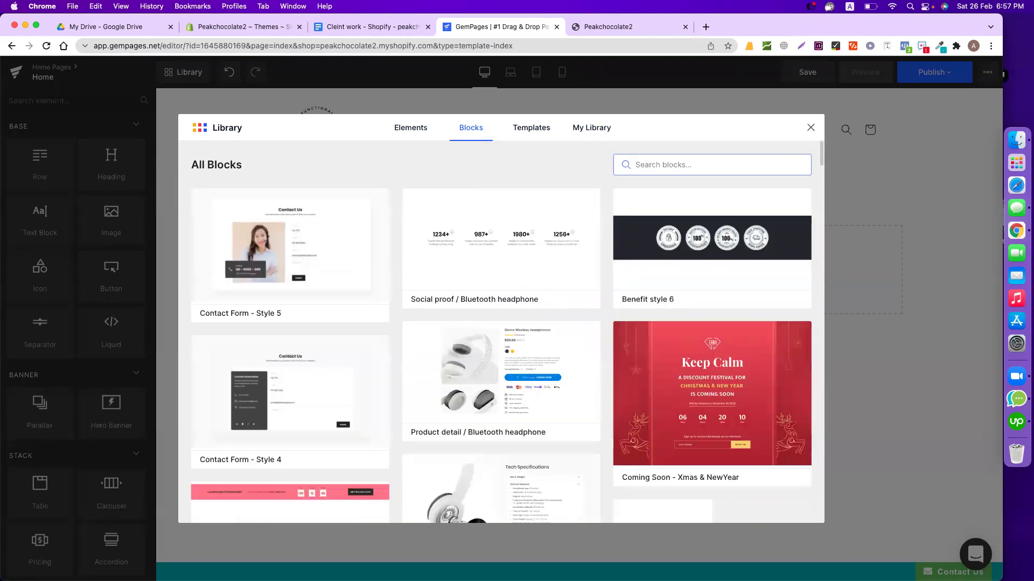
Step: Browse the Library's Templates, My Library and Elements tabs, then return to Blocks
{"action": "left_click", "coordinate": [532, 130]}
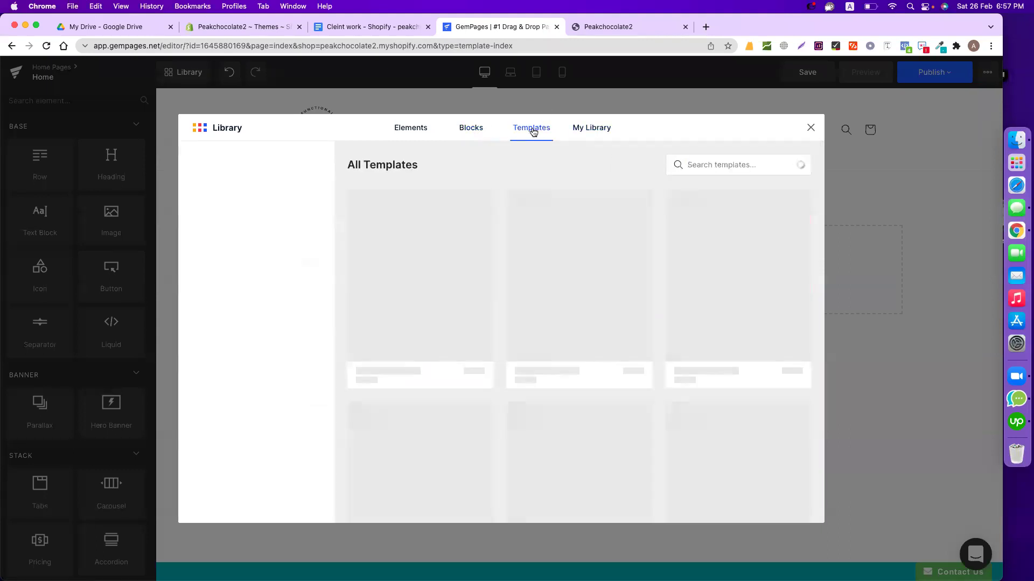
{"action": "scroll", "coordinate": [492, 305], "scroll_direction": "down", "scroll_amount": 5}
{"action": "scroll", "coordinate": [492, 305], "scroll_direction": "up", "scroll_amount": 5}
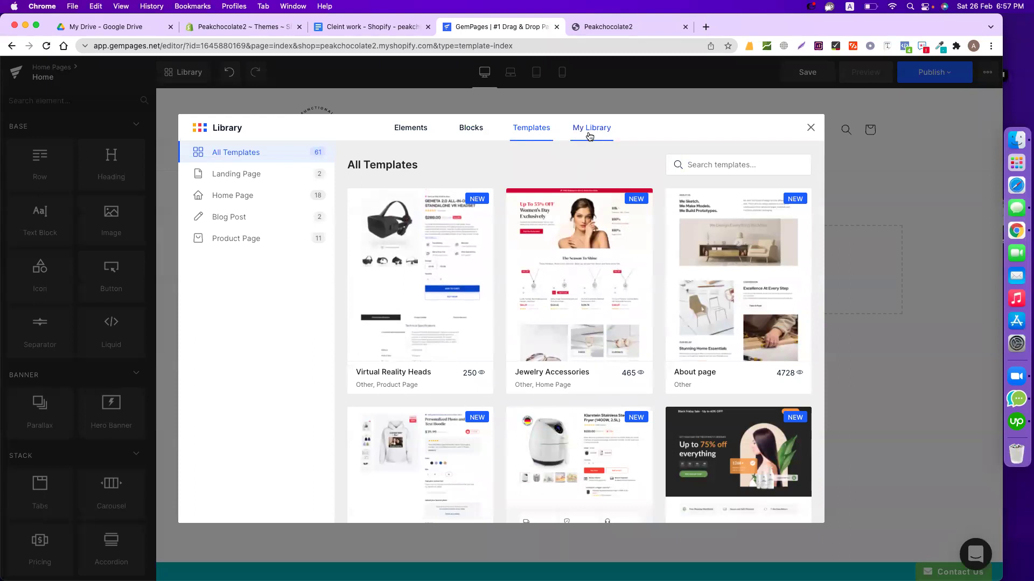
{"action": "left_click", "coordinate": [590, 136]}
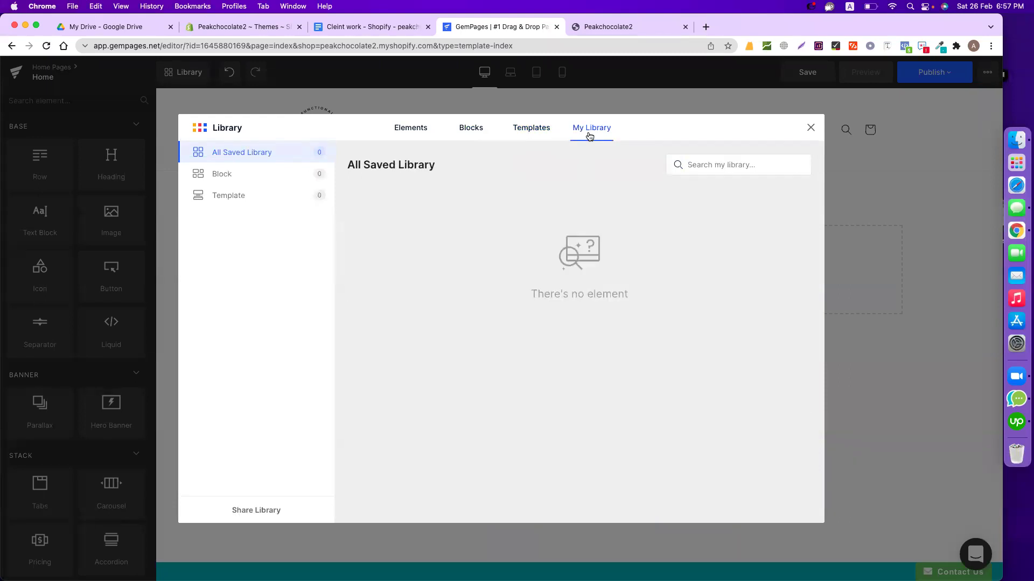
{"action": "left_click", "coordinate": [414, 132]}
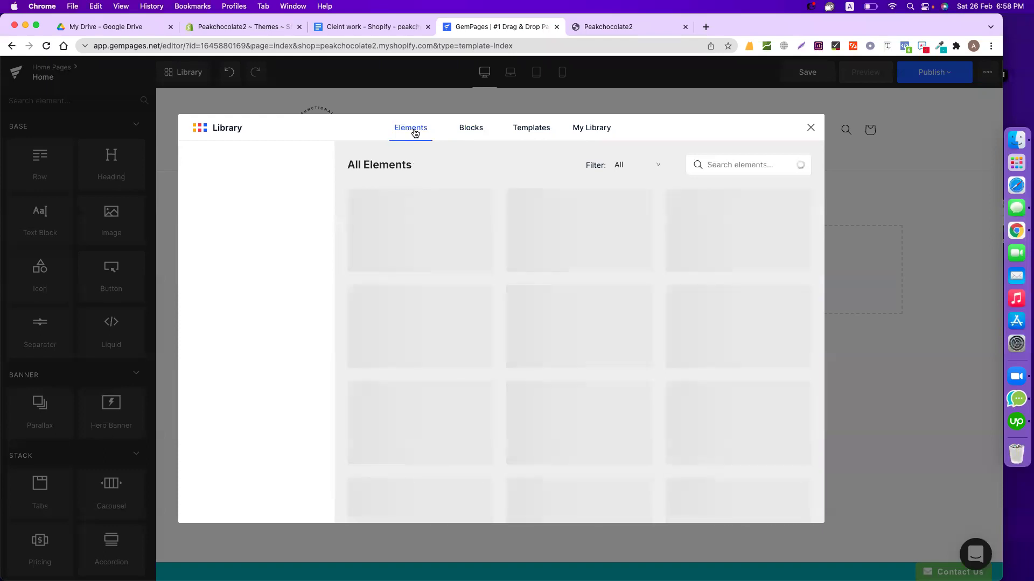
{"action": "scroll", "coordinate": [444, 344], "scroll_direction": "down", "scroll_amount": 15}
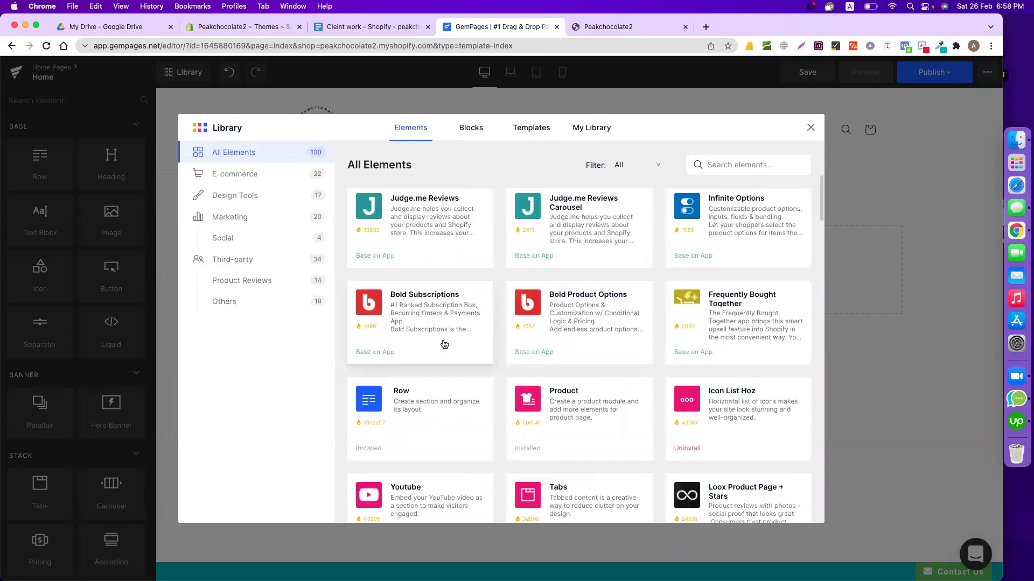
{"action": "scroll", "coordinate": [444, 355], "scroll_direction": "up", "scroll_amount": 15}
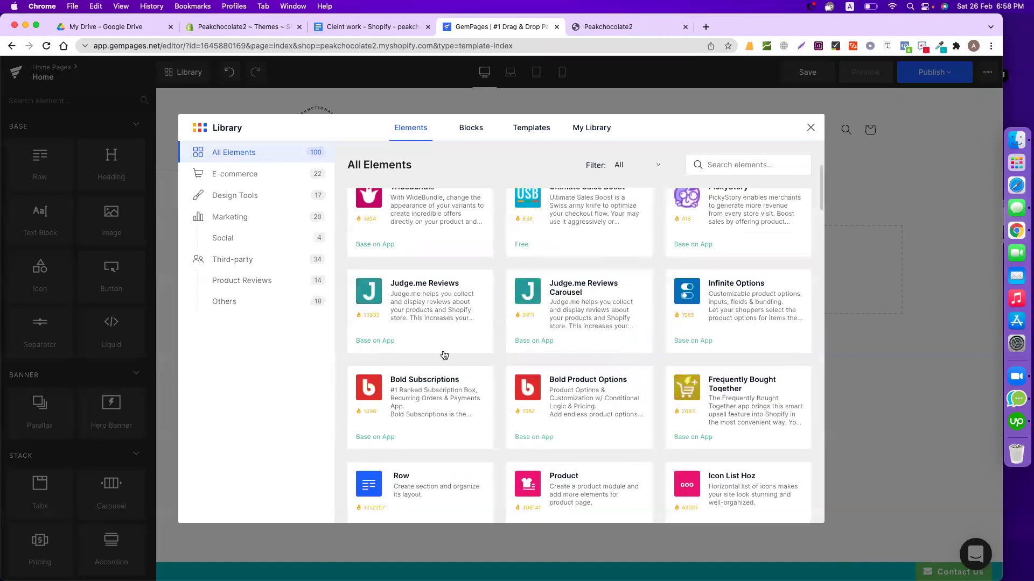
{"action": "left_click", "coordinate": [475, 141]}
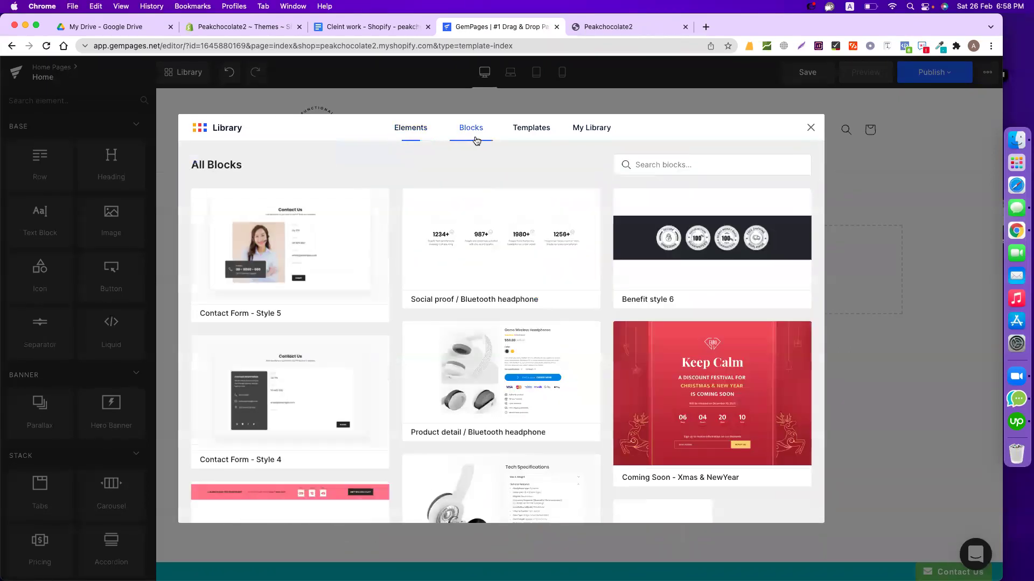
Step: Search the blocks for 'hero' and scroll through the hero banner results
{"action": "left_click", "coordinate": [644, 166]}
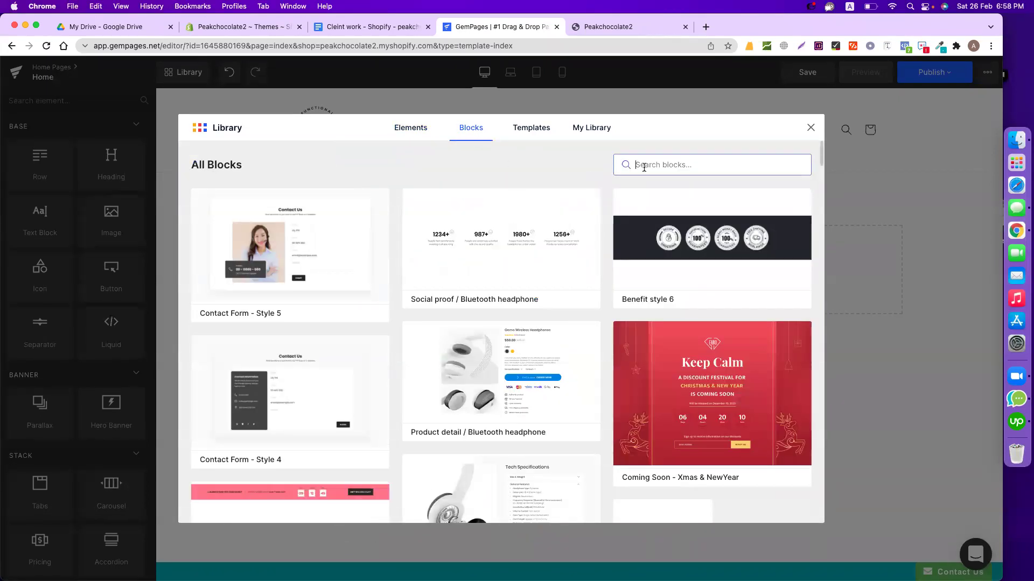
{"action": "type", "text": "herpo"}
{"action": "key", "text": "BackSpace"}
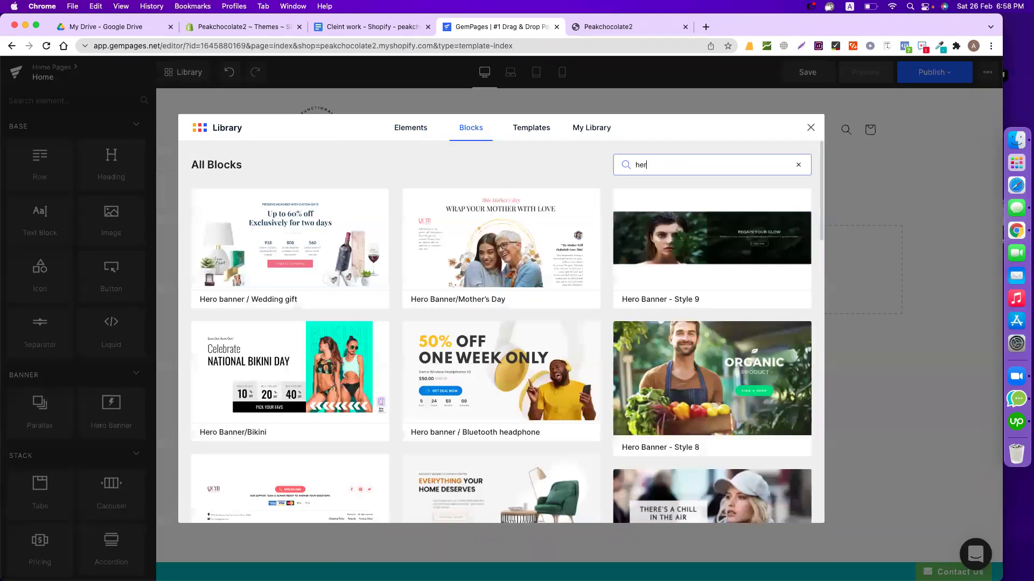
{"action": "type", "text": "o"}
{"action": "scroll", "coordinate": [700, 318], "scroll_direction": "down", "scroll_amount": 3}
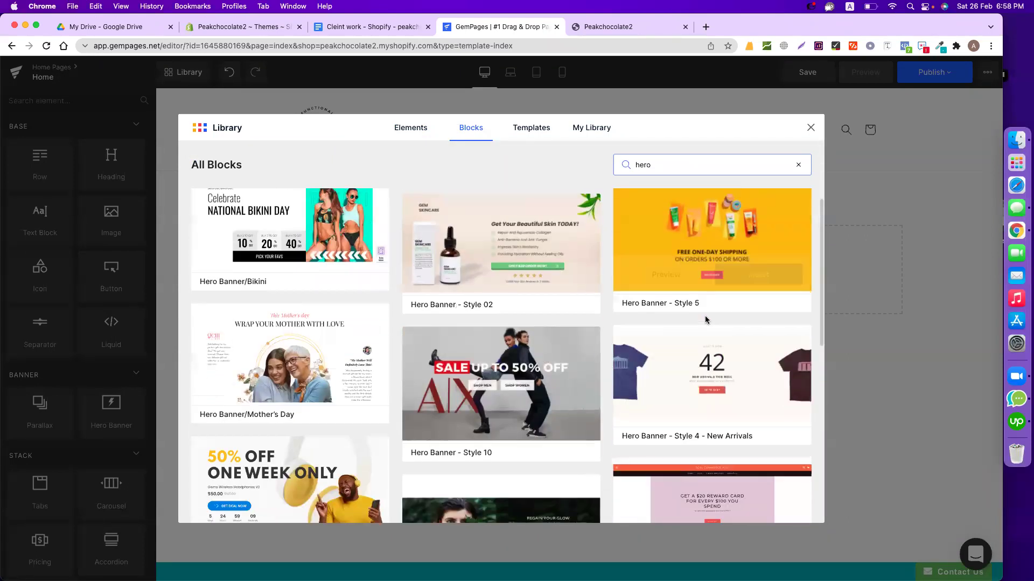
{"action": "scroll", "coordinate": [484, 398], "scroll_direction": "down", "scroll_amount": 5}
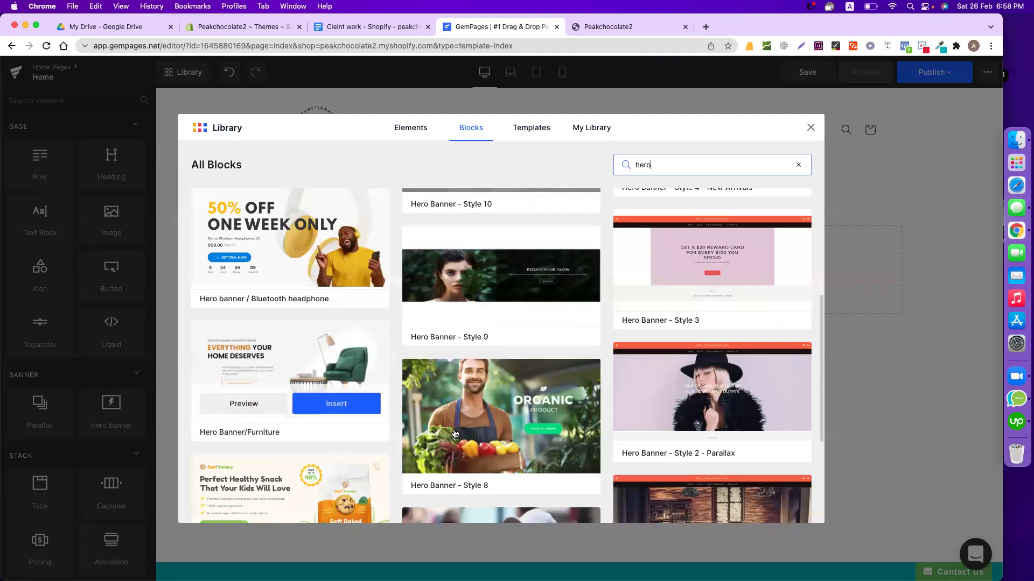
Step: Insert the Hero Banner - Style 8 block with its ORGANIC - PRODUCTS heading and FIND A STORE button
{"action": "left_click", "coordinate": [543, 457]}
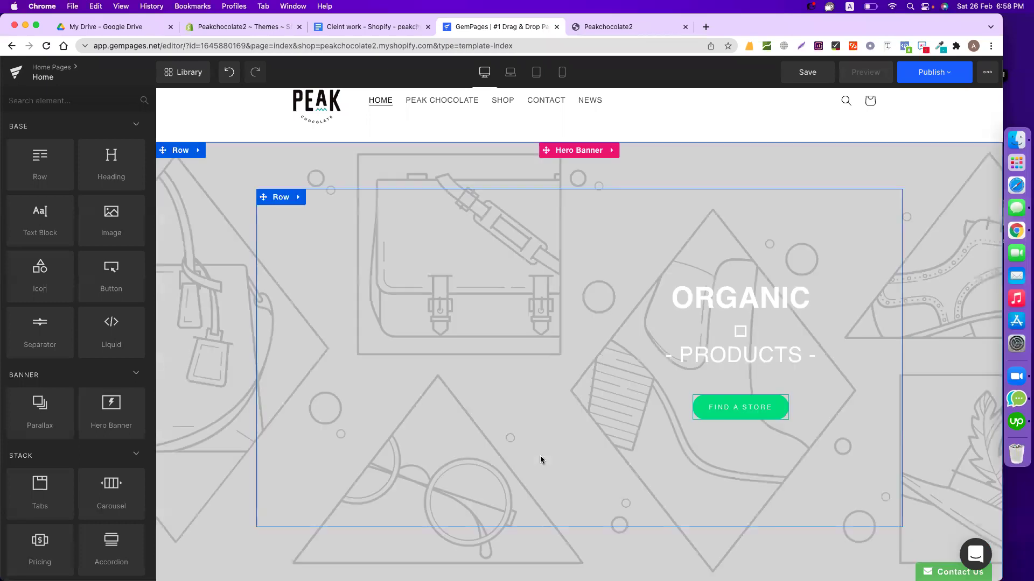
{"action": "scroll", "coordinate": [624, 361], "scroll_direction": "down", "scroll_amount": 5}
{"action": "scroll", "coordinate": [625, 361], "scroll_direction": "up", "scroll_amount": 10}
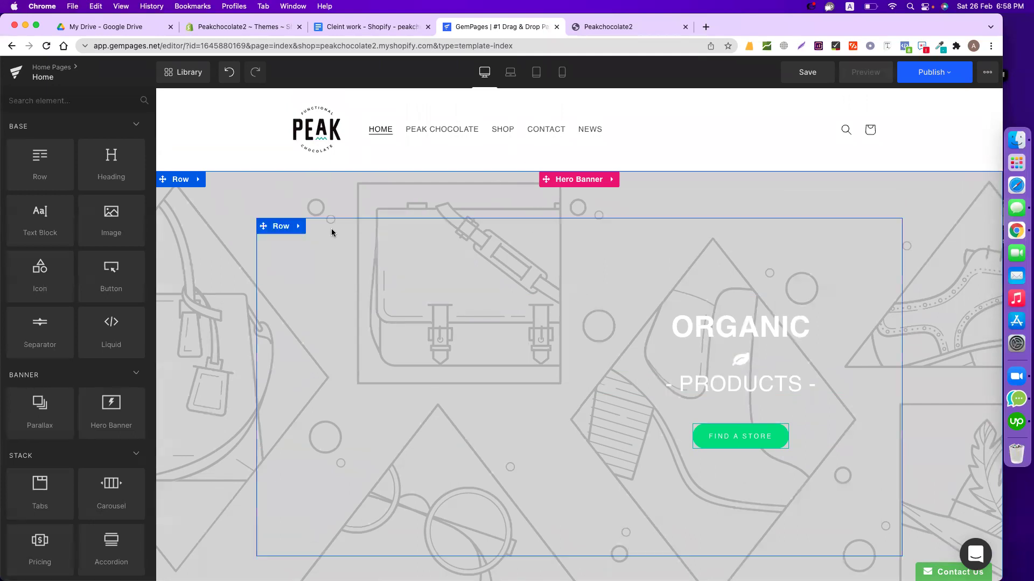
Step: Try replacing the banner image with a Desktop screenshot; dismiss the file-too-heavy warning
{"action": "left_click", "coordinate": [499, 190]}
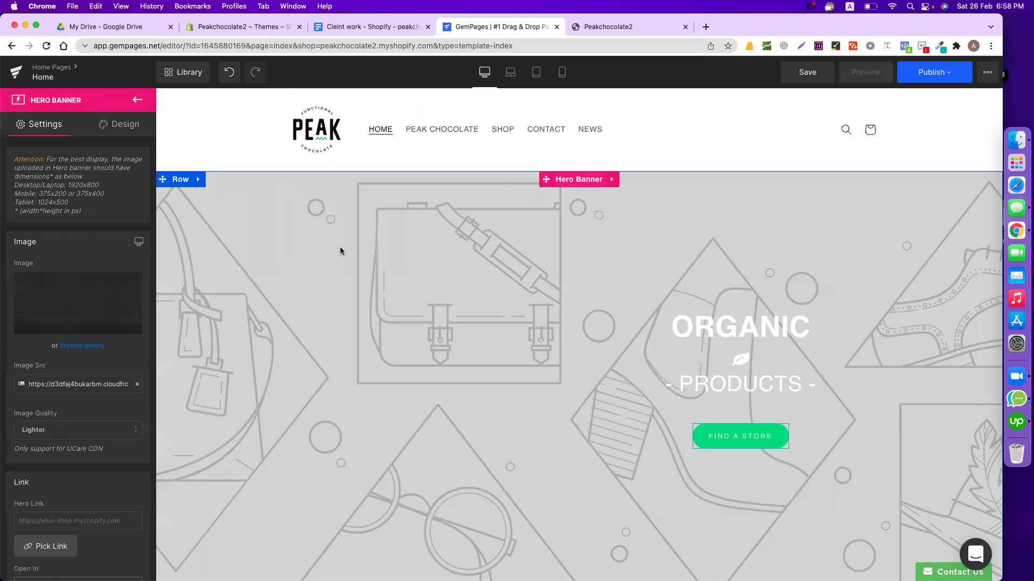
{"action": "mouse_move", "coordinate": [97, 307]}
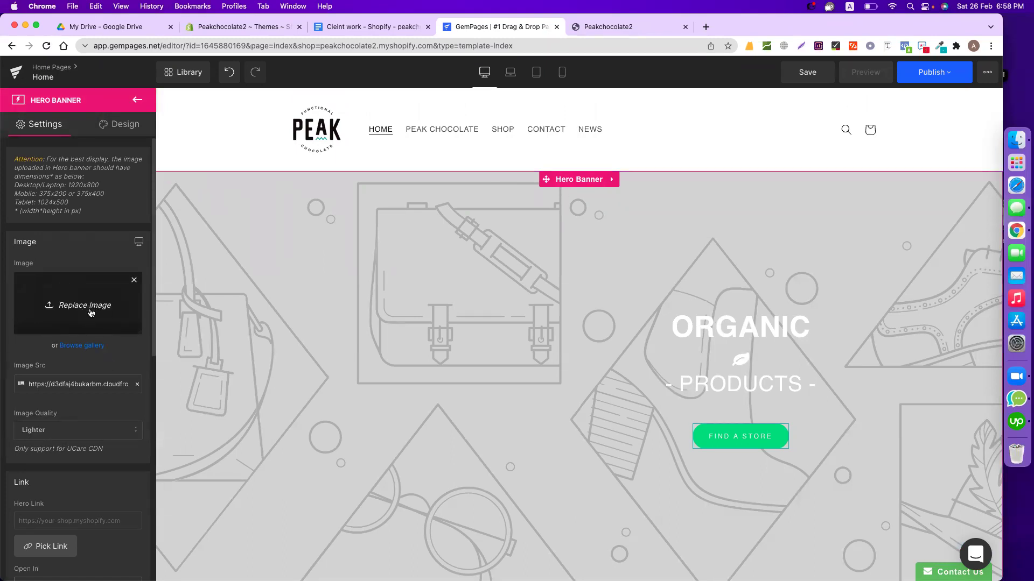
{"action": "left_click", "coordinate": [83, 308]}
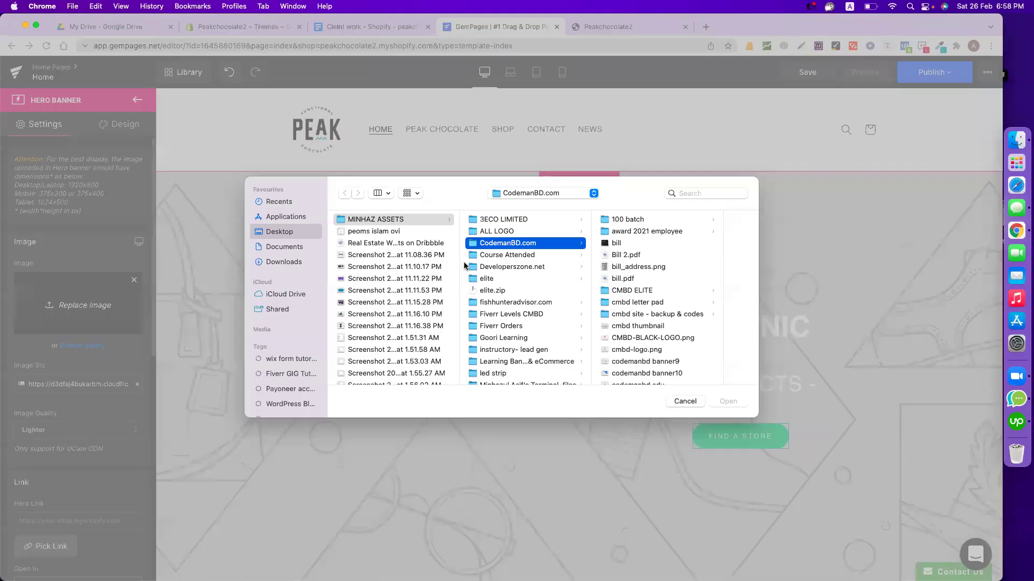
{"action": "left_click", "coordinate": [298, 261]}
{"action": "left_click", "coordinate": [279, 231]}
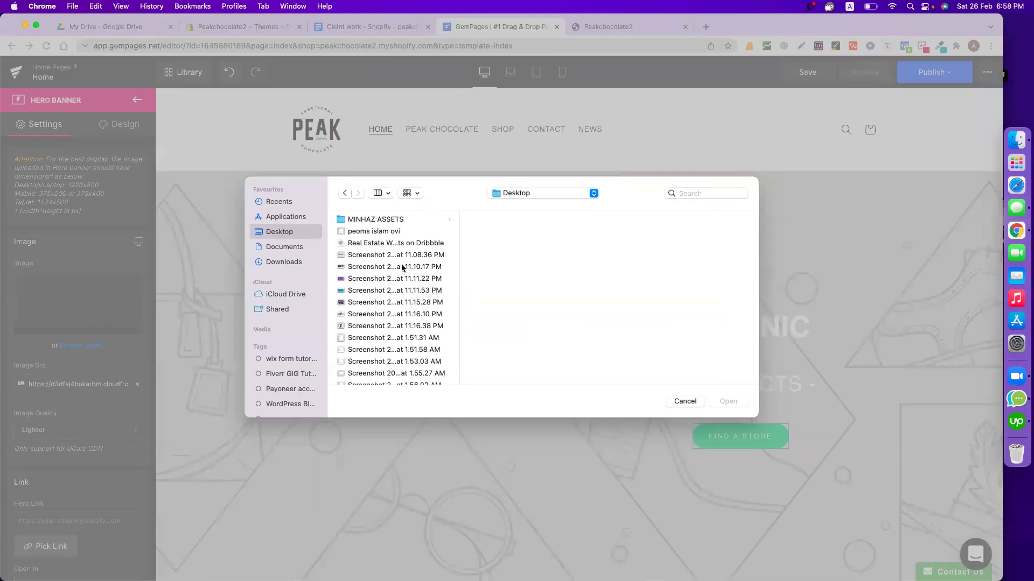
{"action": "left_click", "coordinate": [393, 268]}
{"action": "double_click", "coordinate": [393, 267]}
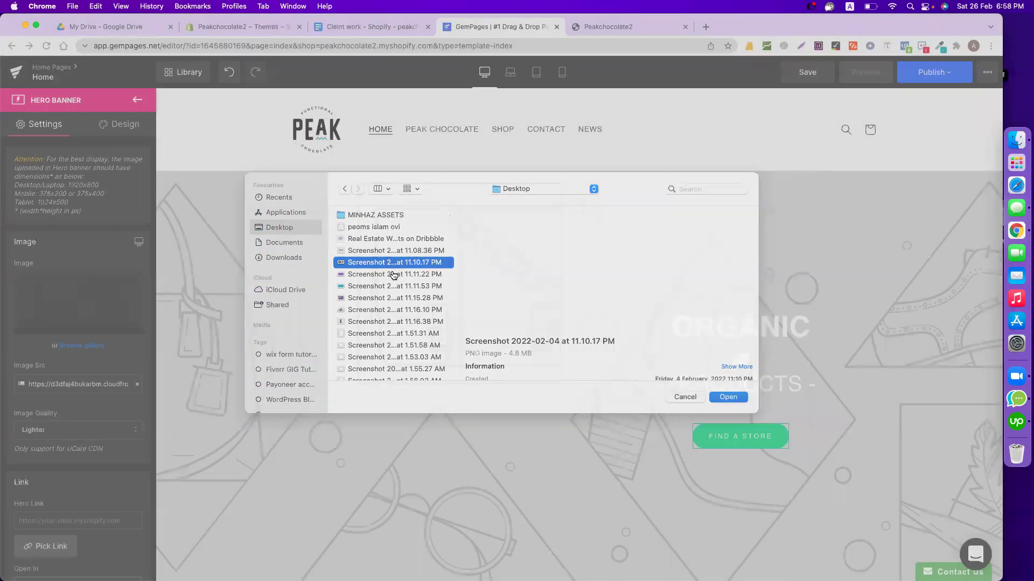
{"action": "left_click", "coordinate": [495, 371]}
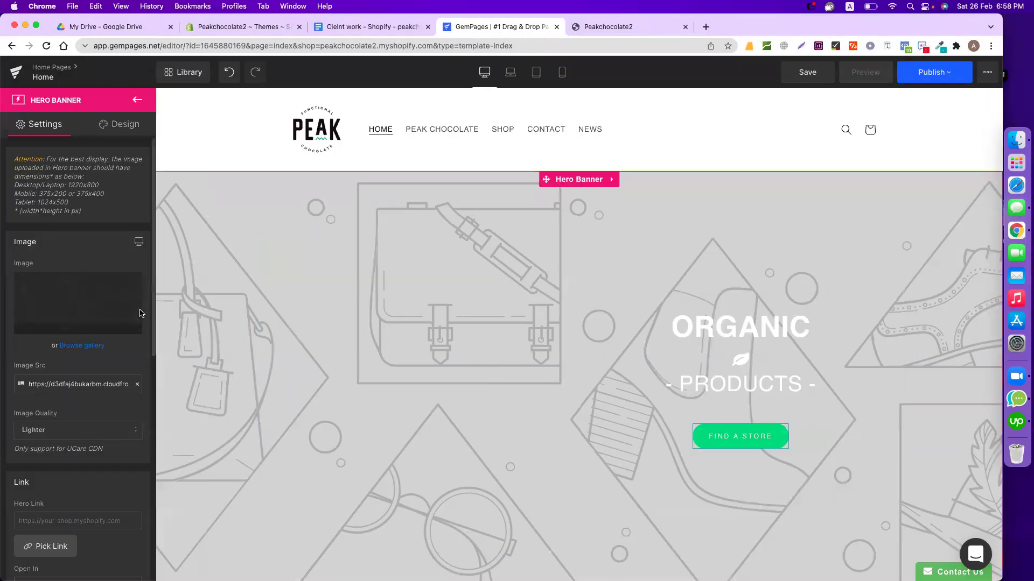
Step: Compare the chocolate screenshots for the banner, then close the picker without uploading
{"action": "left_click", "coordinate": [85, 307]}
{"action": "left_click", "coordinate": [381, 290]}
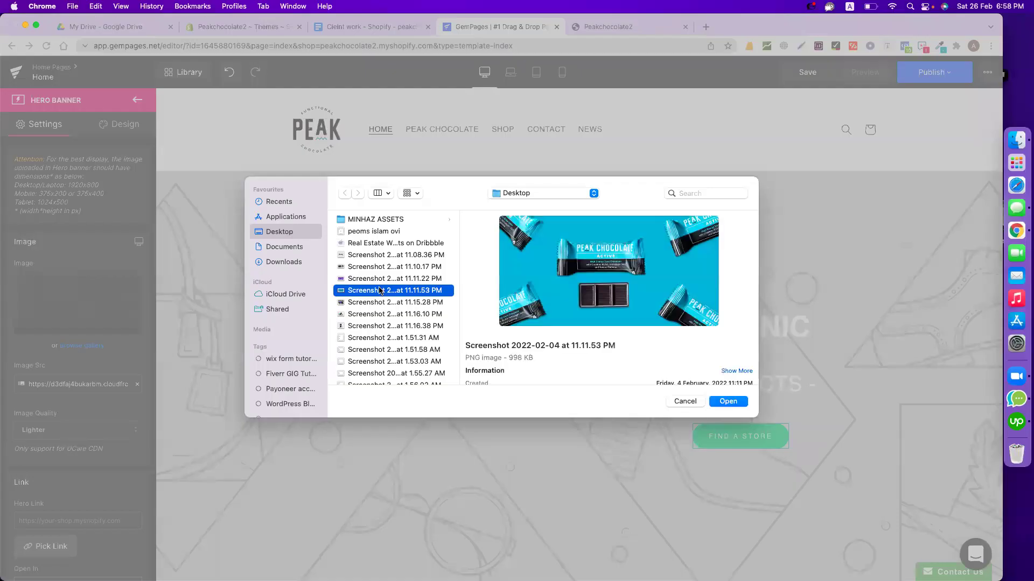
{"action": "left_click", "coordinate": [364, 316]}
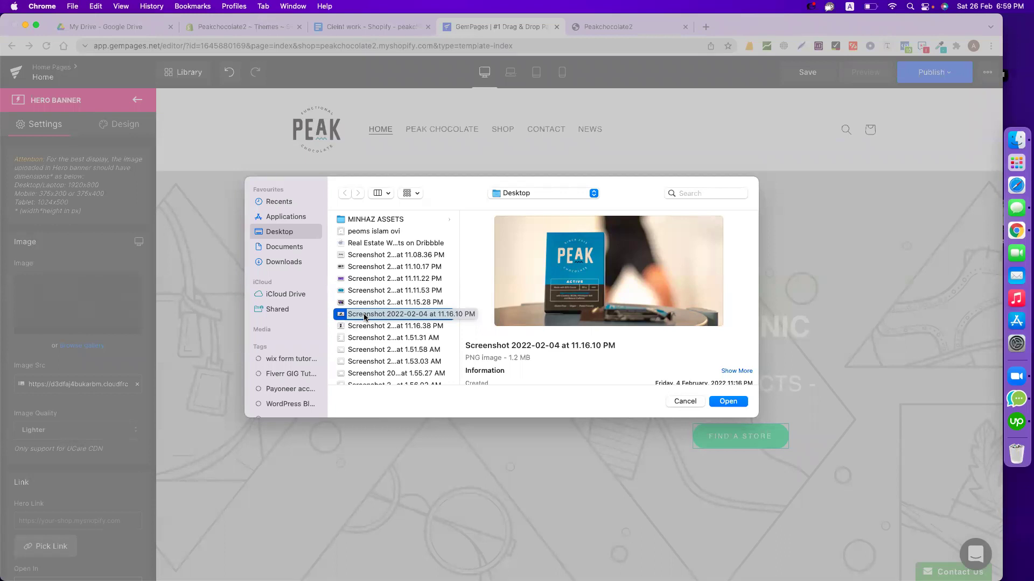
{"action": "key", "text": "Up"}
{"action": "key", "text": "Up"}
{"action": "key", "text": "Up"}
{"action": "key", "text": "Up"}
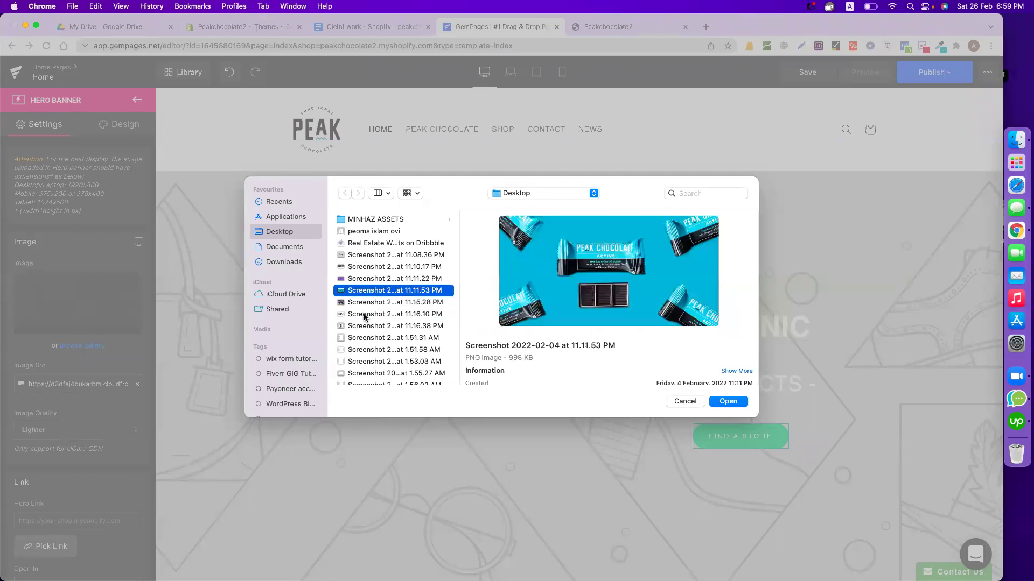
{"action": "key", "text": "Return"}
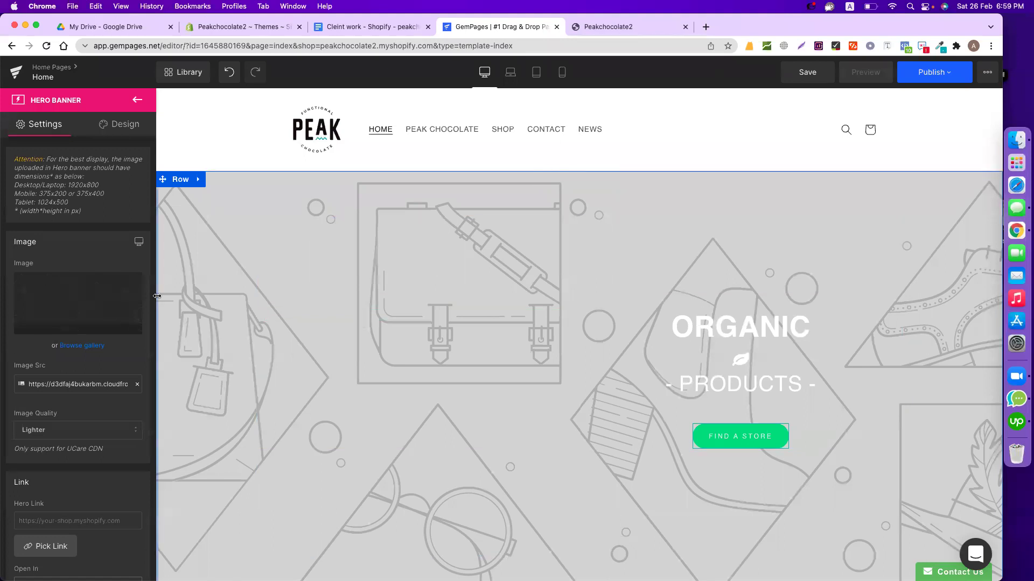
Step: Select the hero row and switch its Design background from colour to image
{"action": "left_click", "coordinate": [180, 180]}
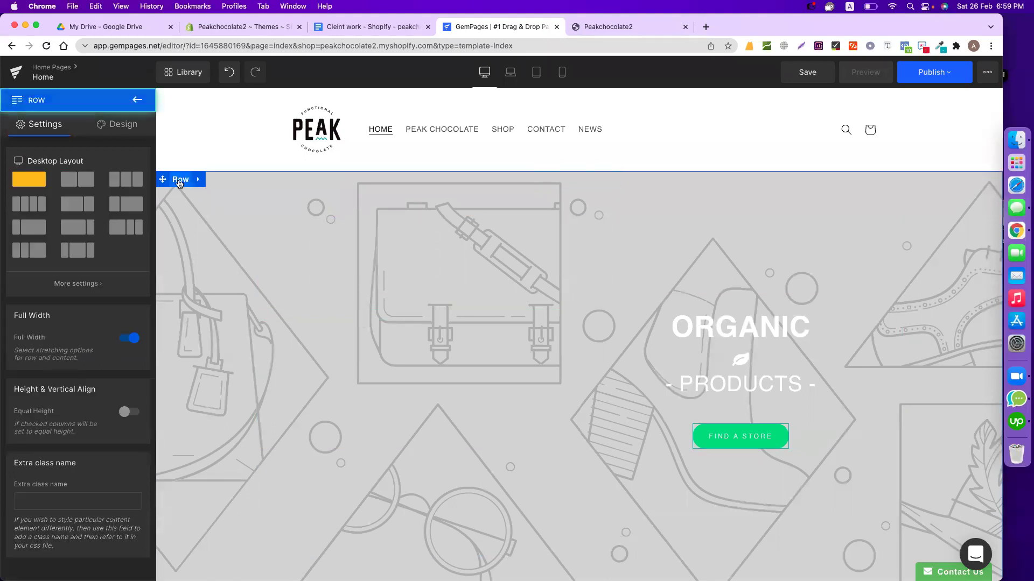
{"action": "left_click", "coordinate": [118, 127]}
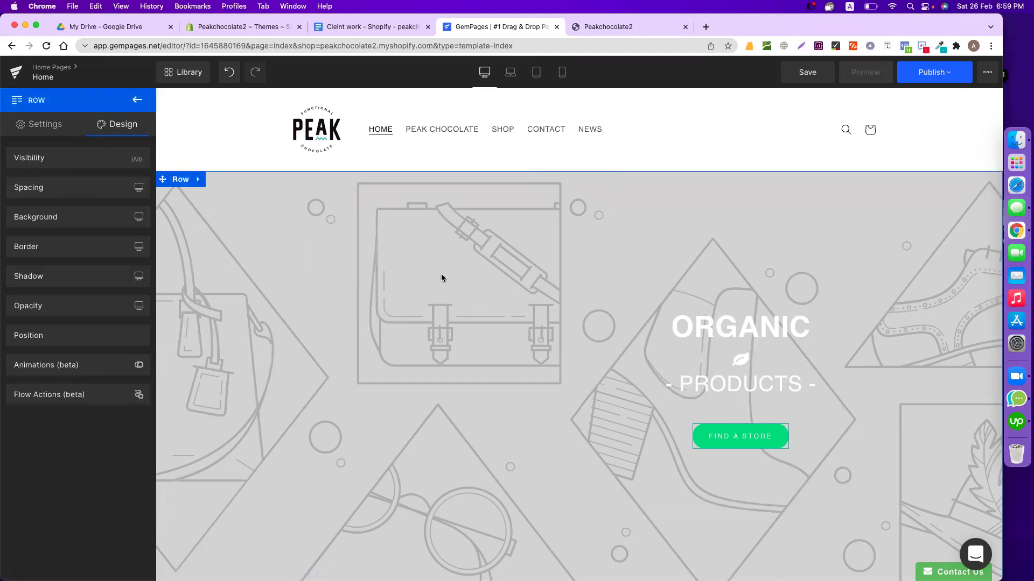
{"action": "scroll", "coordinate": [539, 295], "scroll_direction": "down", "scroll_amount": 5}
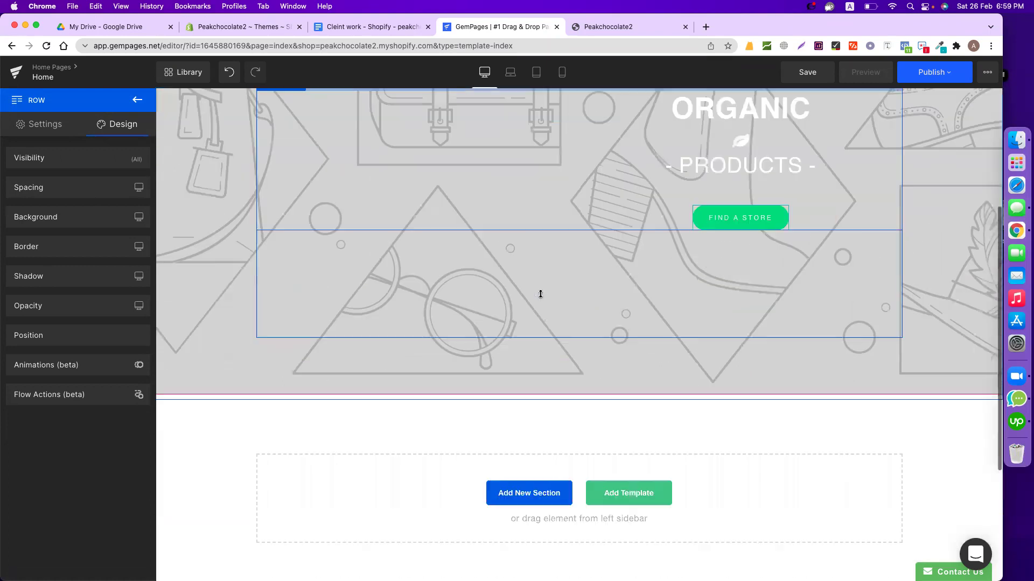
{"action": "scroll", "coordinate": [540, 293], "scroll_direction": "up", "scroll_amount": 5}
{"action": "left_click", "coordinate": [611, 179]}
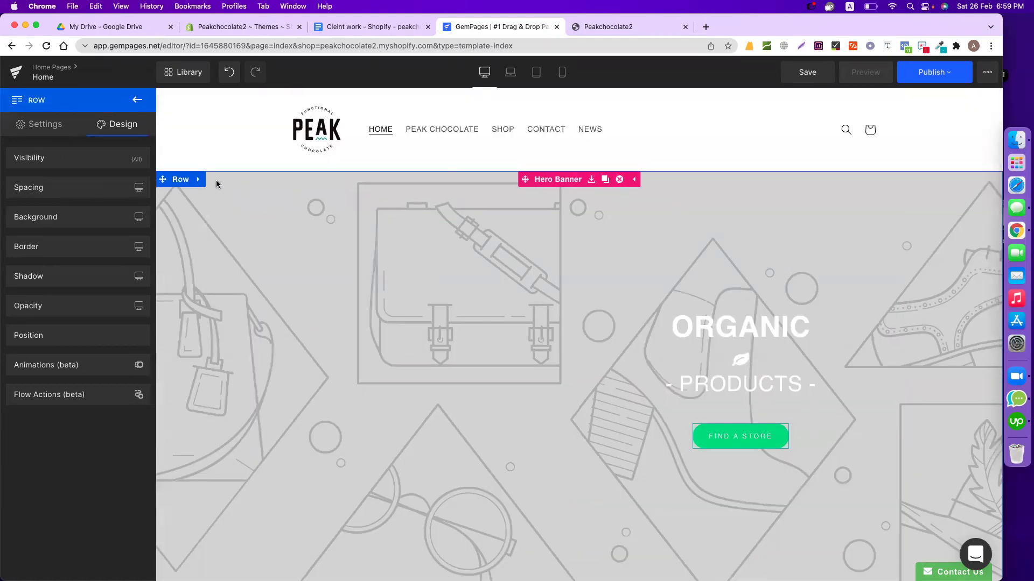
{"action": "left_click", "coordinate": [198, 179]}
{"action": "left_click", "coordinate": [245, 206]}
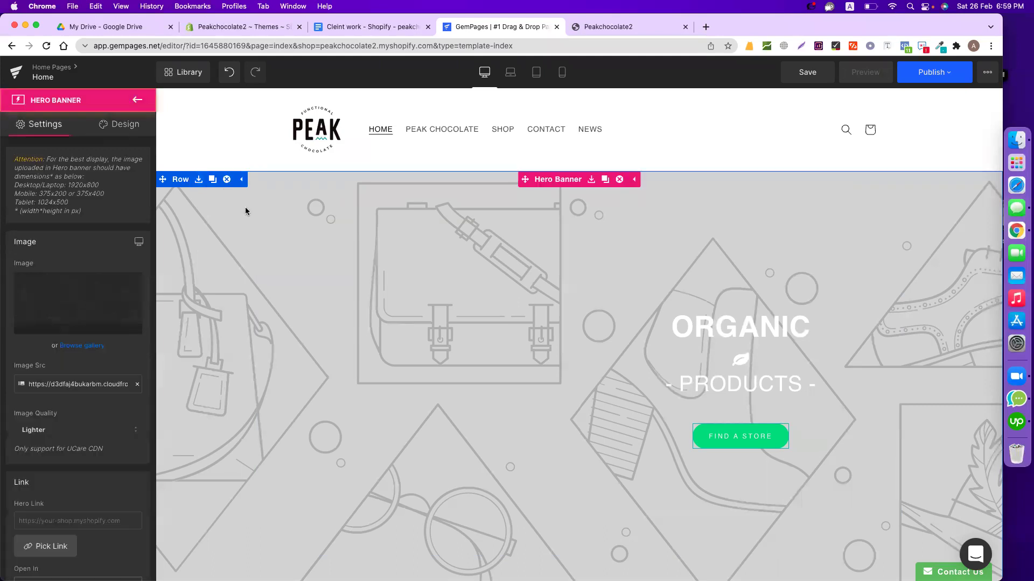
{"action": "left_click", "coordinate": [181, 179]}
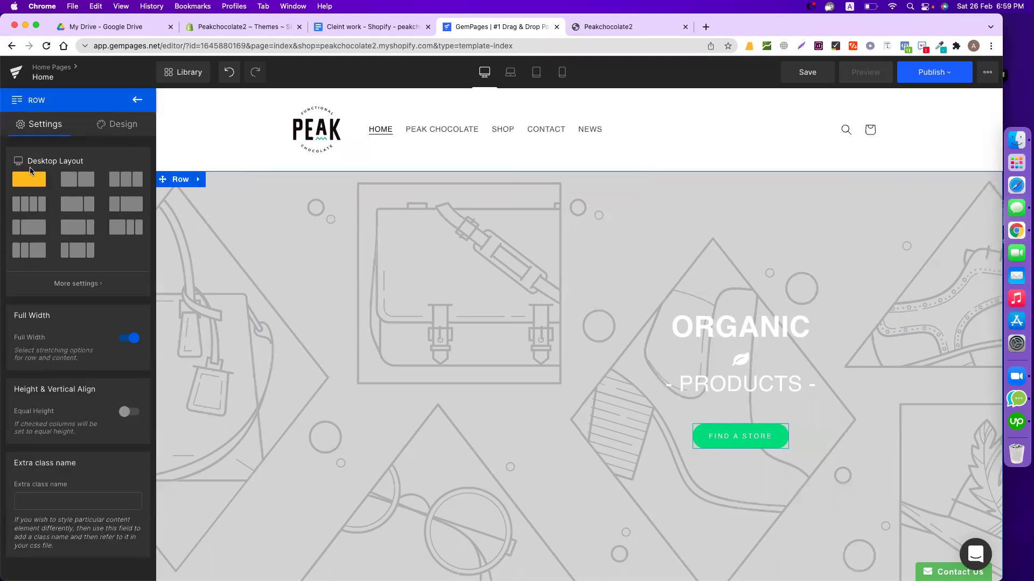
{"action": "left_click", "coordinate": [111, 132]}
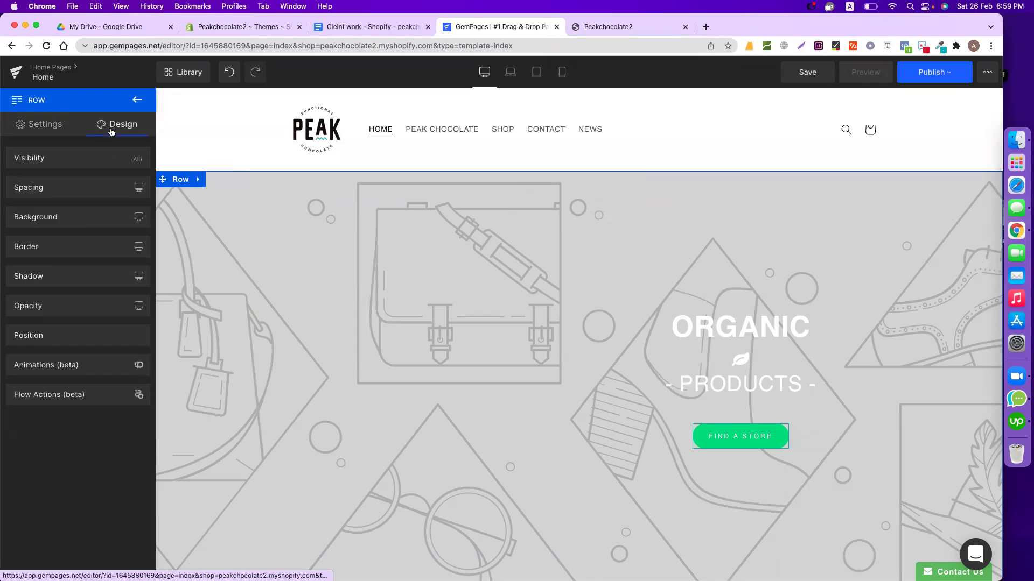
{"action": "left_click", "coordinate": [73, 220]}
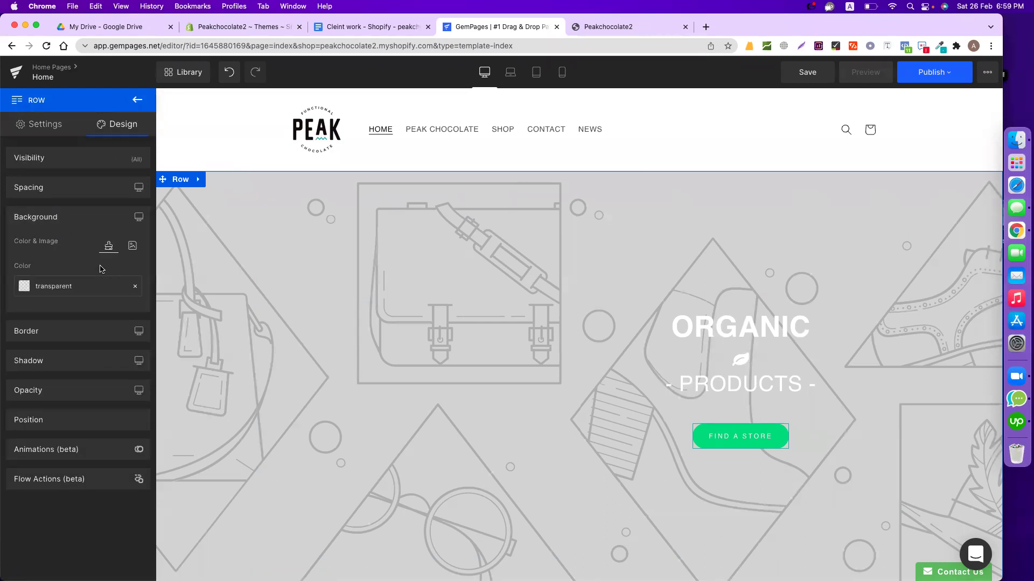
{"action": "left_click", "coordinate": [131, 247]}
Step: Upload the 11.16.10 PM Peak screenshot as the row background after a too-large first attempt
{"action": "left_click", "coordinate": [78, 297]}
{"action": "left_click", "coordinate": [423, 267]}
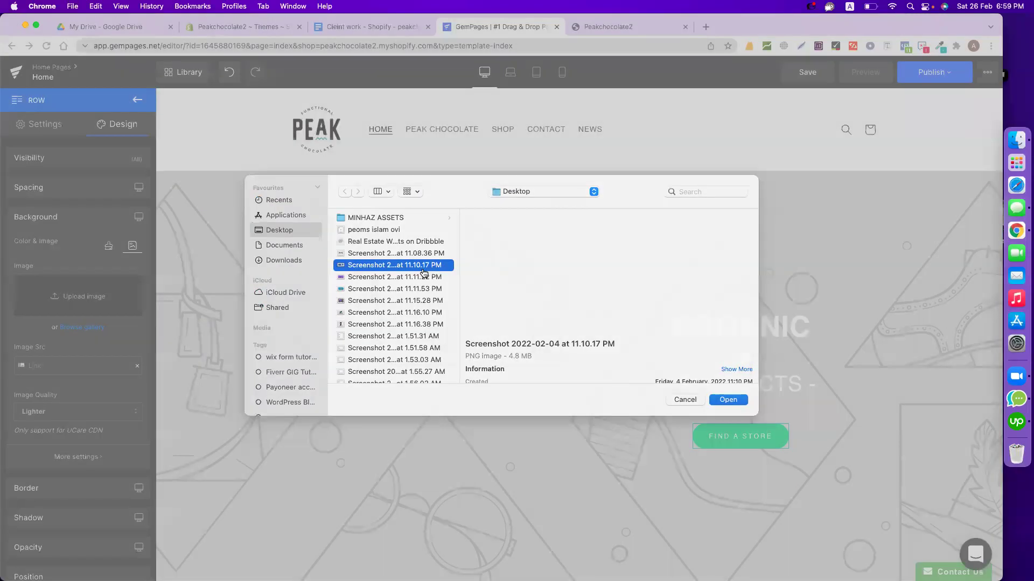
{"action": "double_click", "coordinate": [423, 268]}
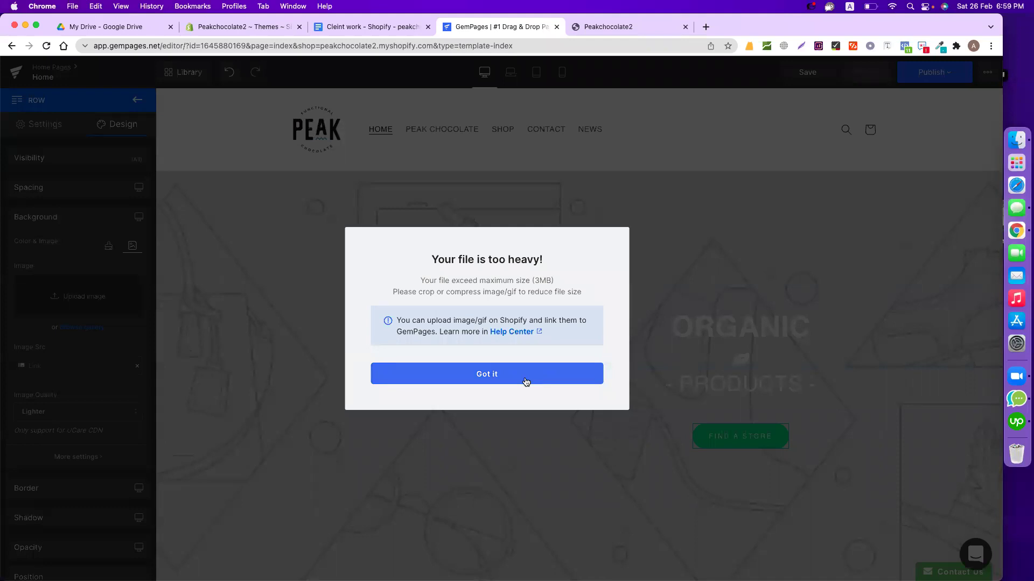
{"action": "left_click", "coordinate": [526, 382]}
{"action": "left_click", "coordinate": [86, 298]}
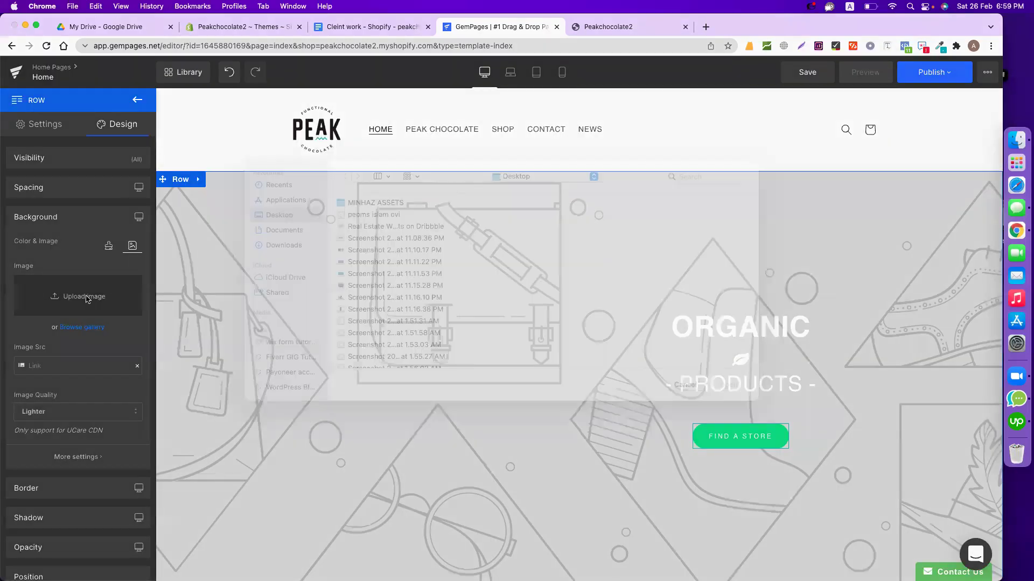
{"action": "left_click", "coordinate": [373, 282]}
{"action": "key", "text": "Down"}
{"action": "key", "text": "Up"}
{"action": "key", "text": "Down"}
{"action": "key", "text": "Down"}
{"action": "key", "text": "Down"}
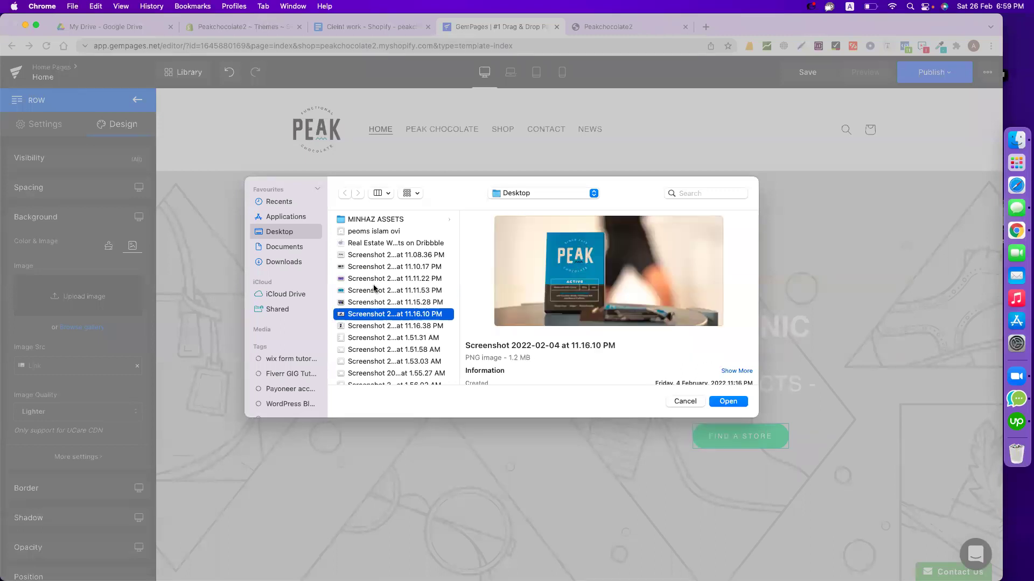
{"action": "key", "text": "Return"}
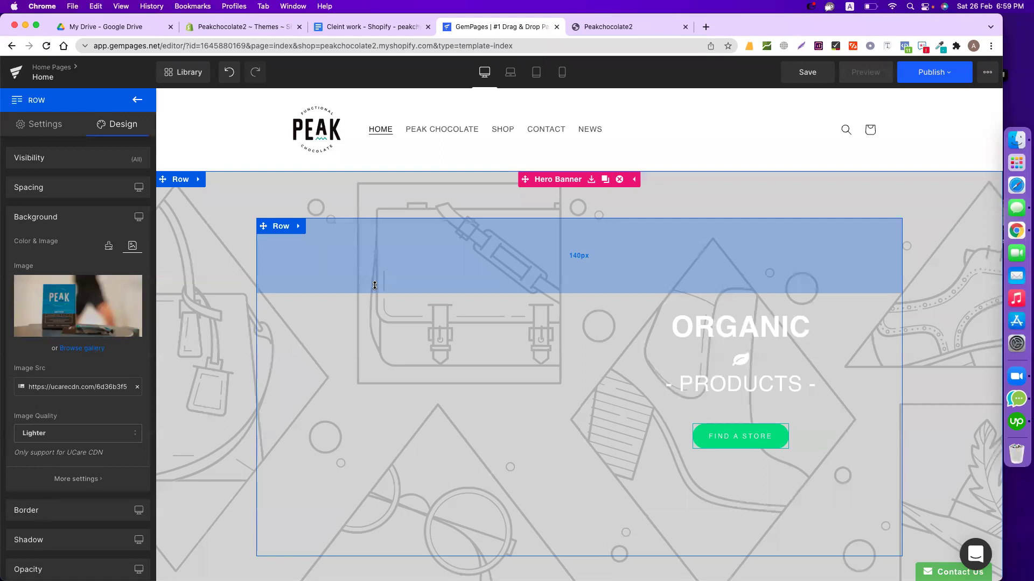
Step: Remove the hero banner's sketch image and upload the 11.16.38 PM PEAK box screenshot
{"action": "left_click", "coordinate": [193, 244]}
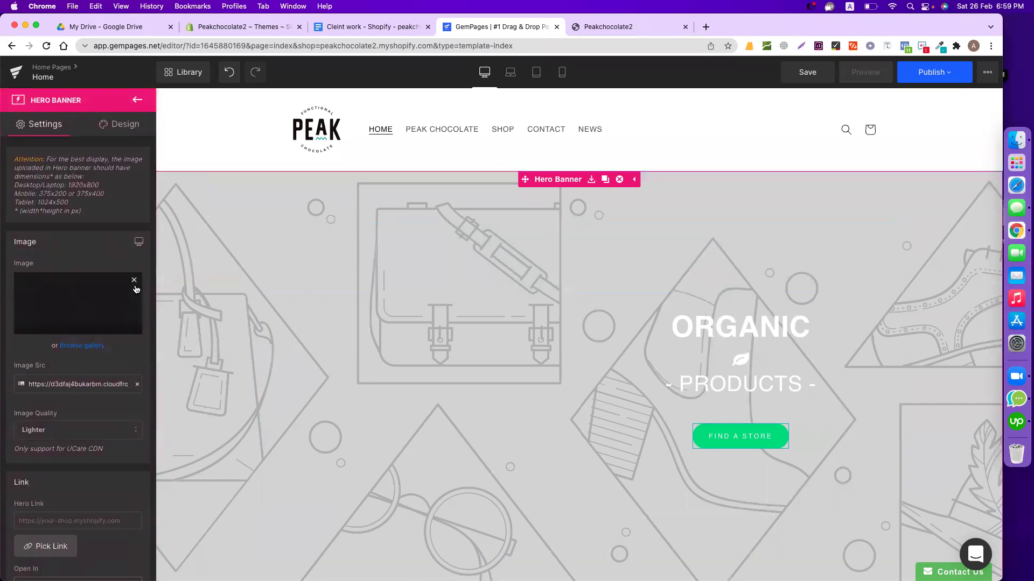
{"action": "left_click", "coordinate": [135, 284]}
{"action": "left_click", "coordinate": [94, 294]}
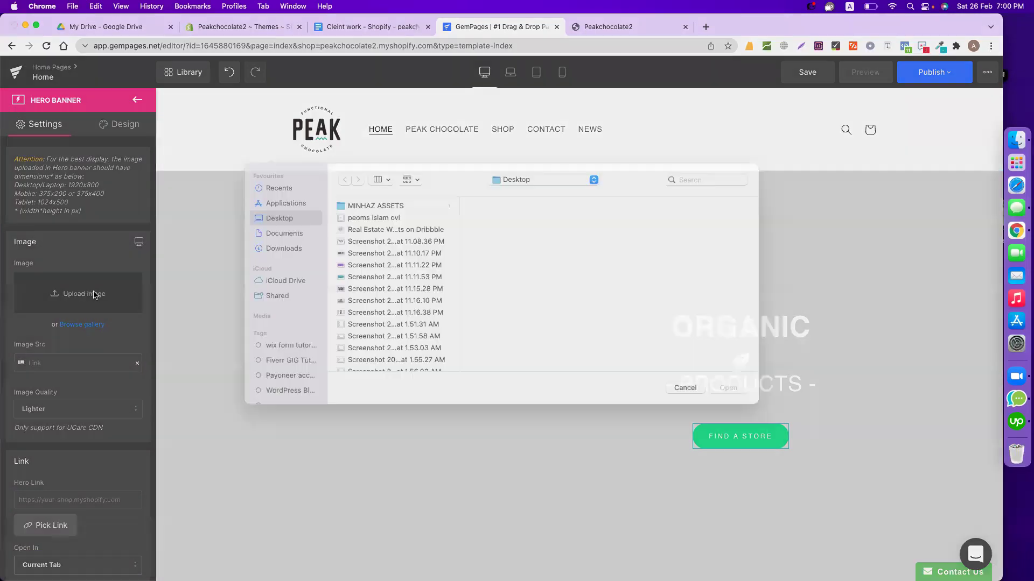
{"action": "left_click", "coordinate": [360, 297]}
{"action": "key", "text": "Down"}
{"action": "key", "text": "Down"}
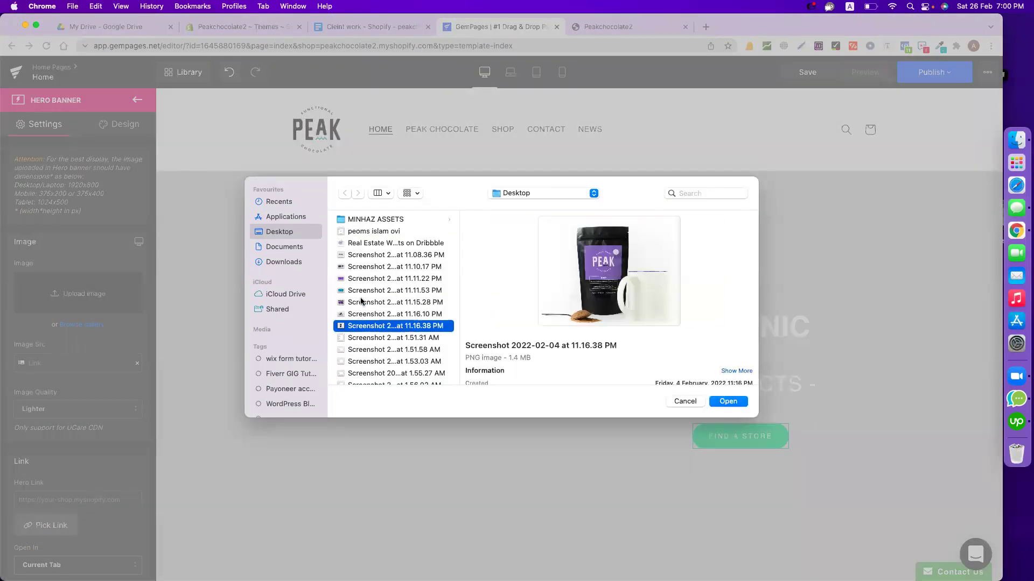
{"action": "key", "text": "Return"}
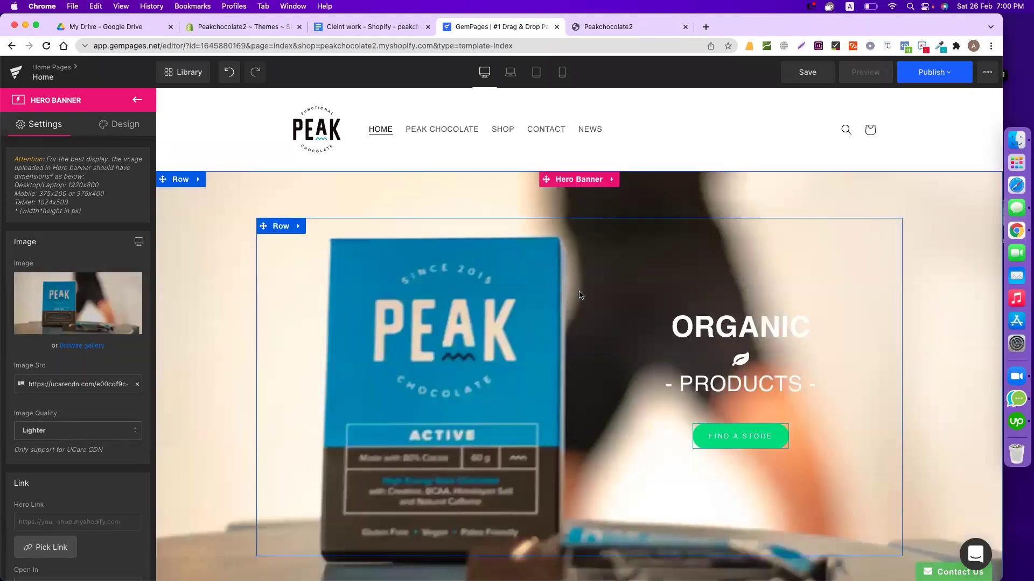
{"action": "scroll", "coordinate": [925, 407], "scroll_direction": "down", "scroll_amount": 4}
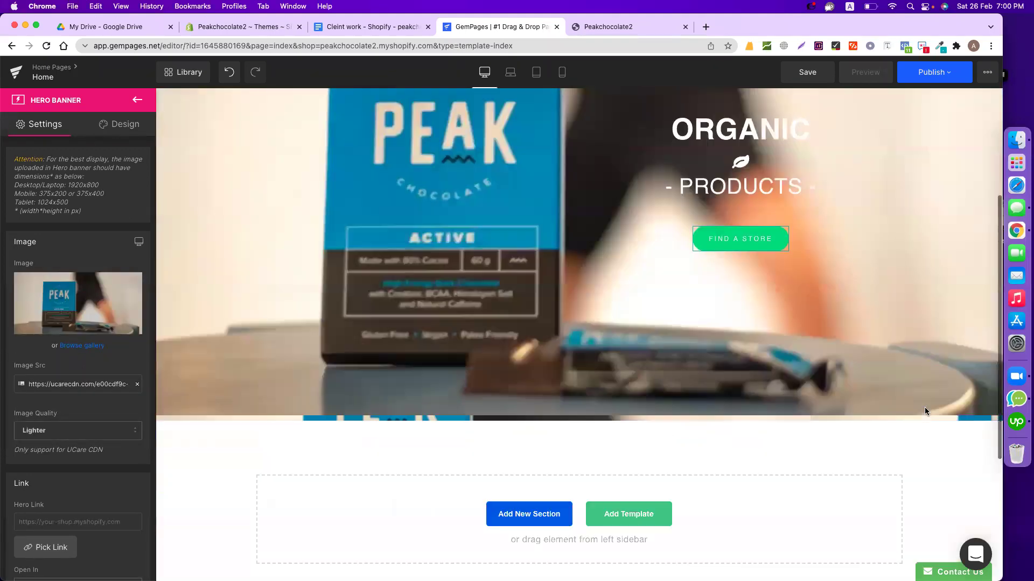
{"action": "scroll", "coordinate": [786, 359], "scroll_direction": "up", "scroll_amount": 2}
{"action": "scroll", "coordinate": [786, 360], "scroll_direction": "up", "scroll_amount": 2}
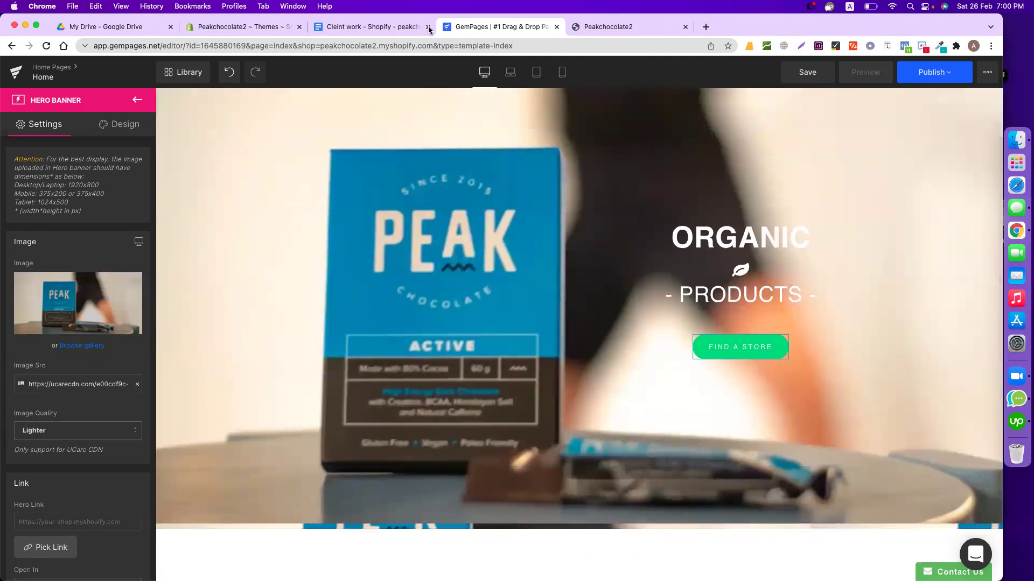
Step: In the client brief, select the Rest drinking chocolate line
{"action": "left_click", "coordinate": [407, 27]}
{"action": "left_click_drag", "start_coordinate": [419, 338], "coordinate": [291, 337]}
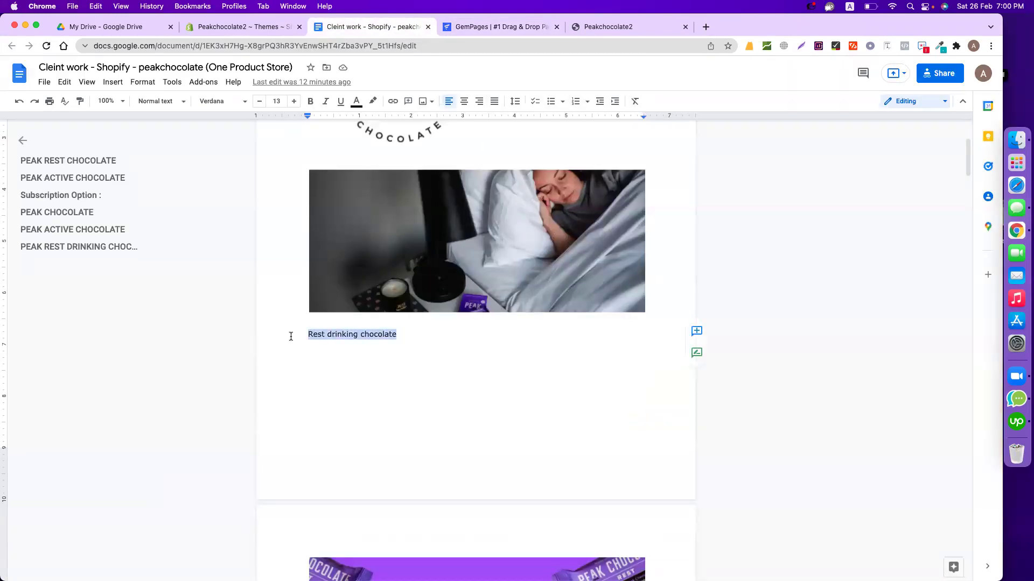
{"action": "scroll", "coordinate": [473, 330], "scroll_direction": "down", "scroll_amount": 4}
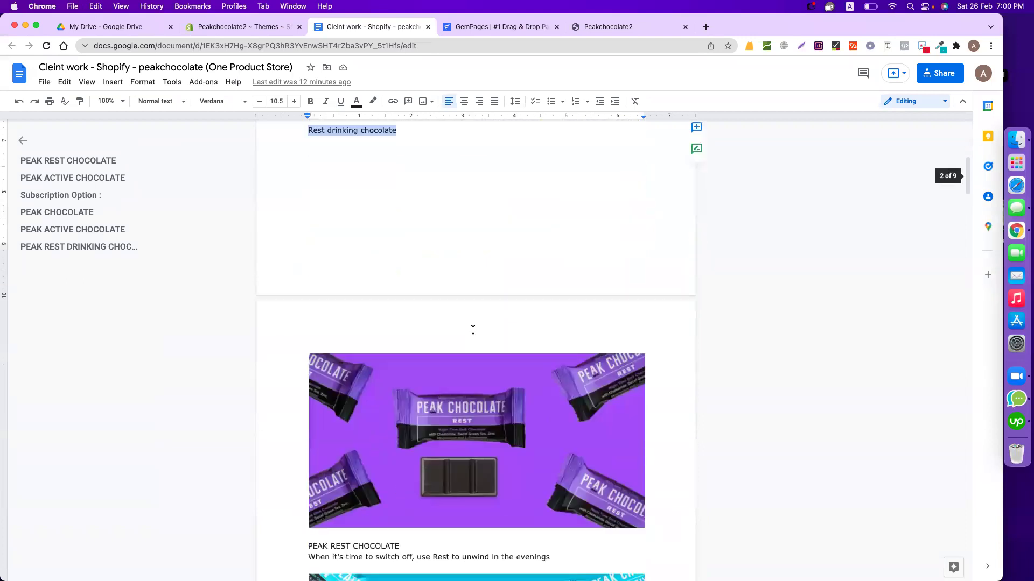
{"action": "scroll", "coordinate": [474, 330], "scroll_direction": "up", "scroll_amount": 7}
Step: Replace the ORGANIC heading word with REST, undoing an accidental duplicate heading
{"action": "left_click", "coordinate": [491, 28]}
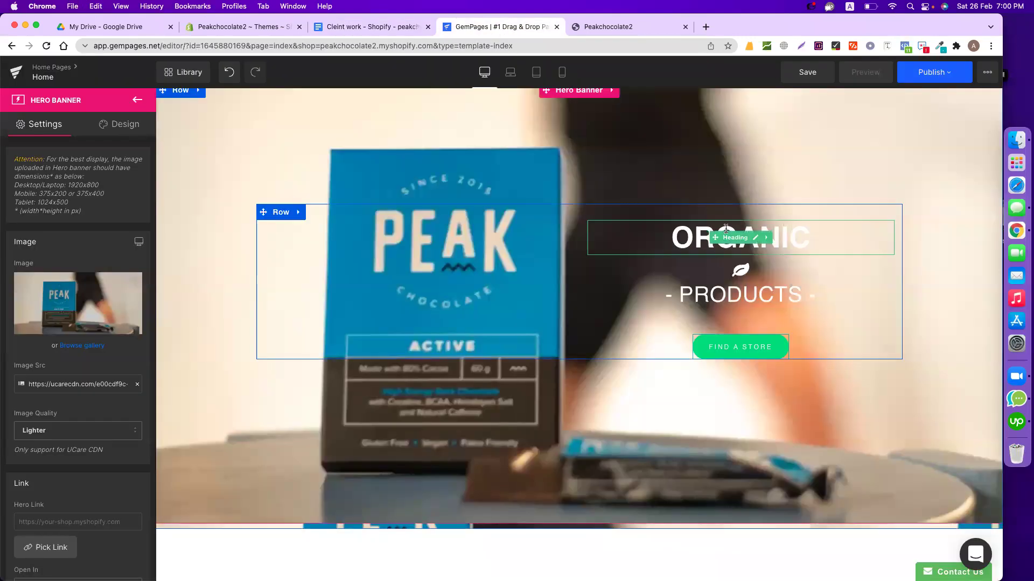
{"action": "left_click", "coordinate": [752, 235]}
{"action": "double_click", "coordinate": [751, 235]}
{"action": "type", "text": "REST"}
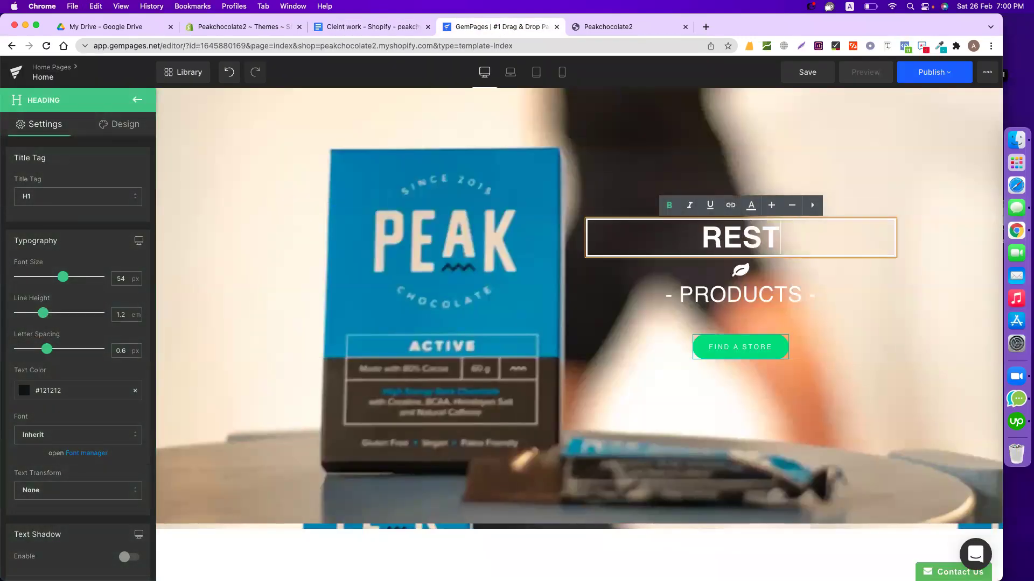
{"action": "left_click", "coordinate": [761, 294]}
{"action": "left_click", "coordinate": [761, 294]}
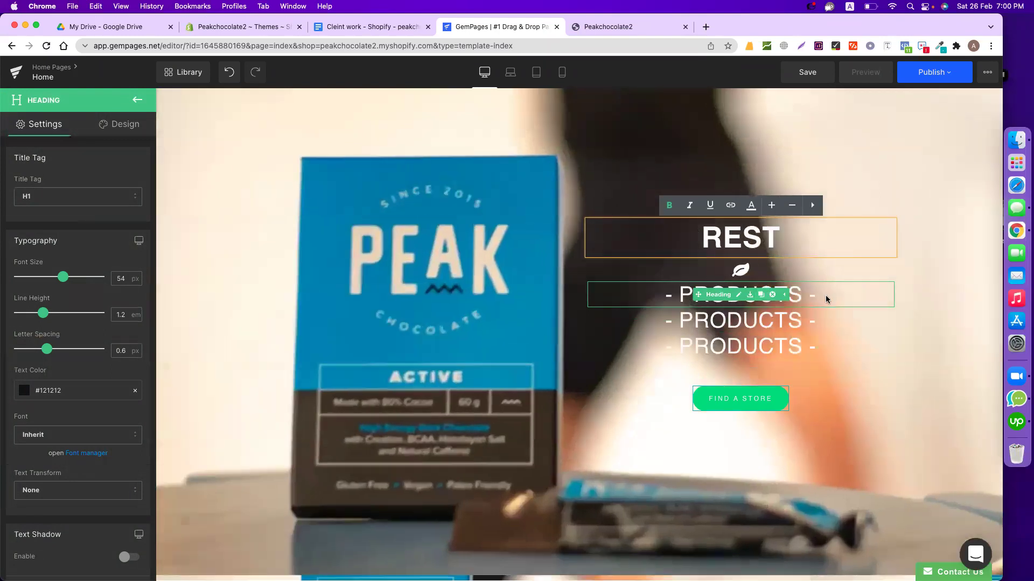
{"action": "key", "text": "super+z"}
{"action": "key", "text": "super+z"}
{"action": "key", "text": "super+z"}
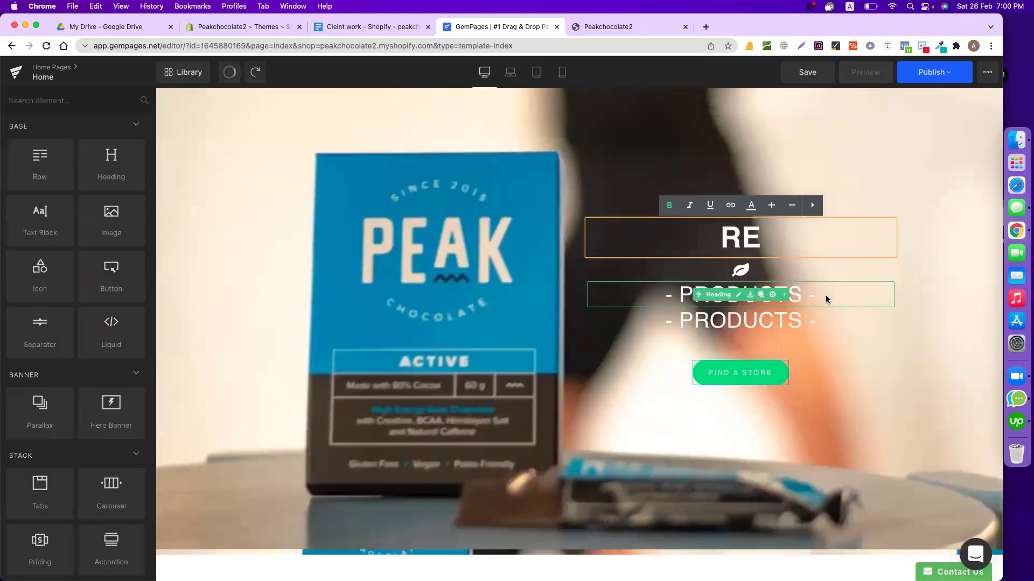
Step: Change the PRODUCTS subtitle to DRINKING CHOCOLATE
{"action": "triple_click", "coordinate": [826, 296]}
{"action": "type", "text": "DRINKING C"}
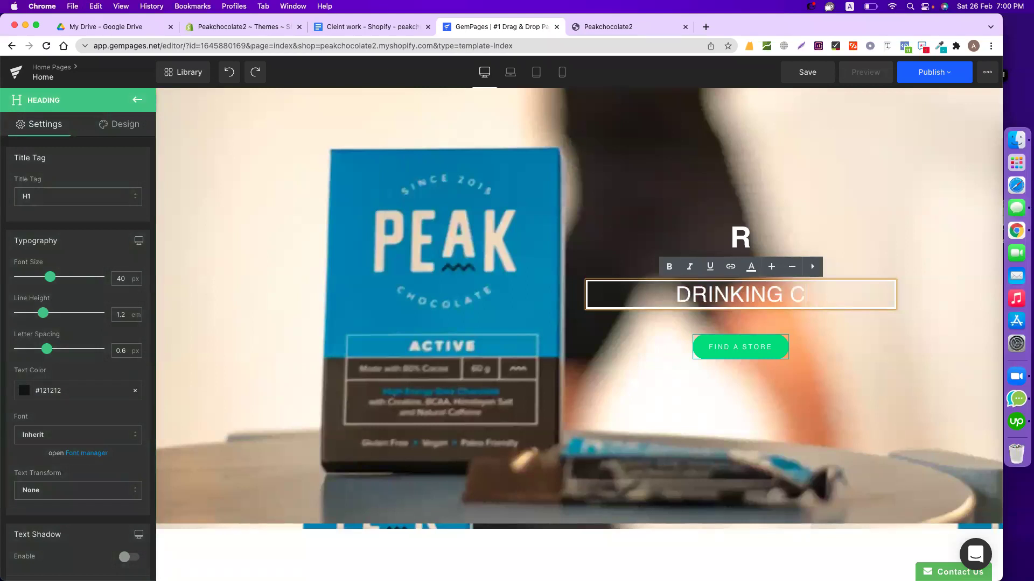
{"action": "type", "text": "HOCOLAT"}
{"action": "key", "text": "BackSpace"}
{"action": "key", "text": "BackSpace"}
{"action": "key", "text": "BackSpace"}
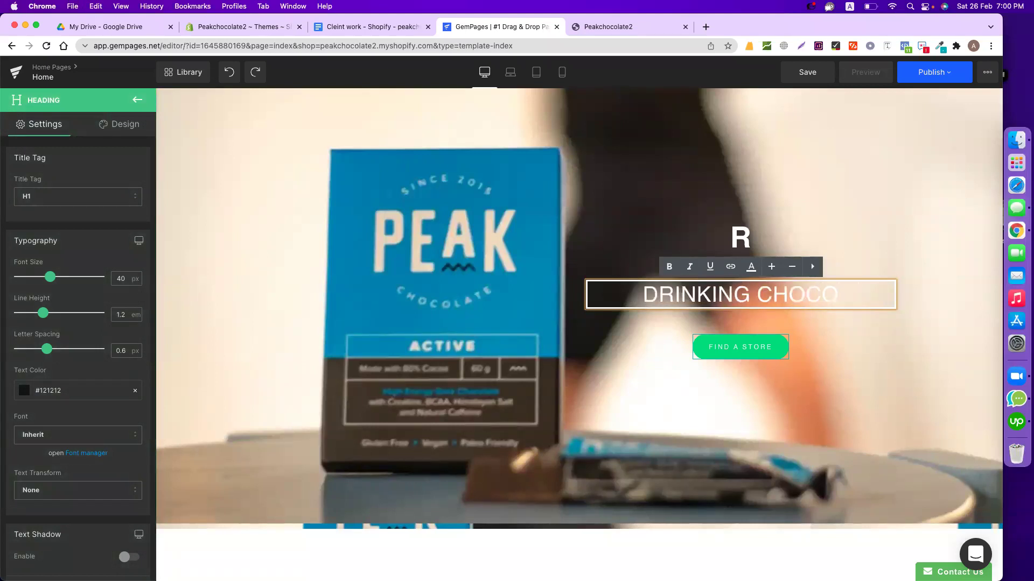
{"action": "type", "text": "LATE"}
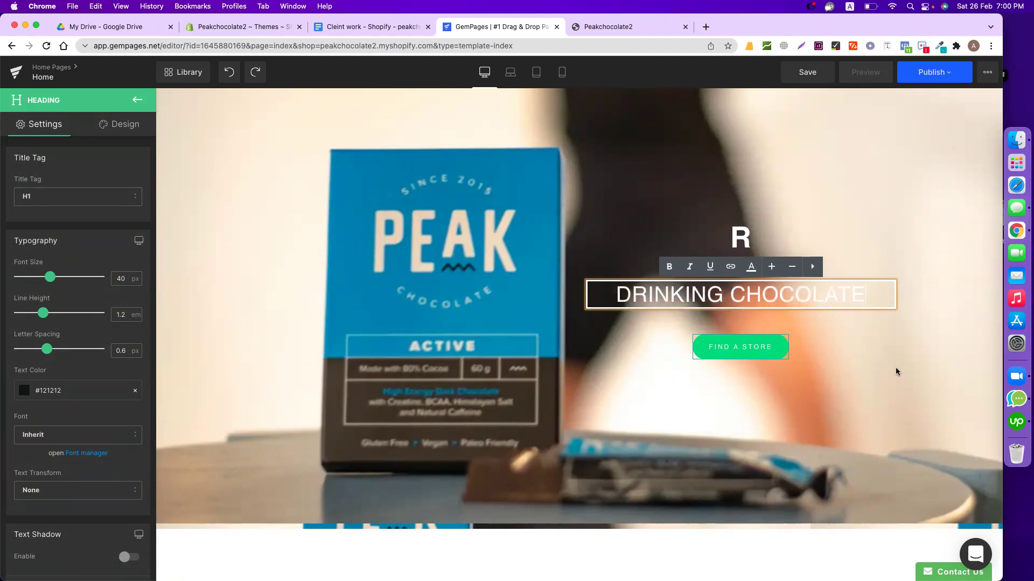
{"action": "left_click", "coordinate": [912, 393]}
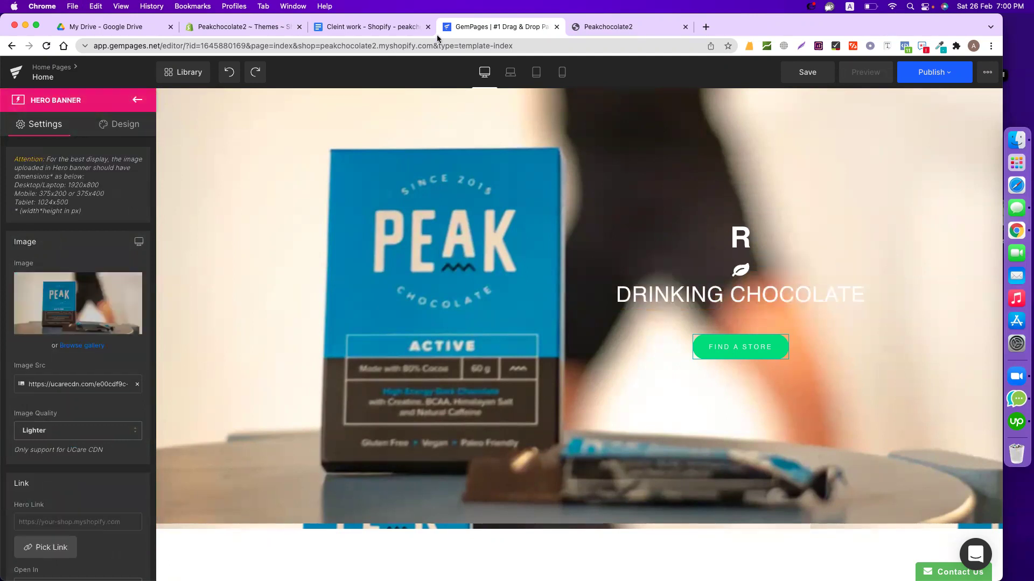
Step: Check the product name in the brief and correct the main heading to REST
{"action": "left_click", "coordinate": [377, 27]}
{"action": "scroll", "coordinate": [399, 319], "scroll_direction": "down", "scroll_amount": 5}
{"action": "scroll", "coordinate": [399, 319], "scroll_direction": "up", "scroll_amount": 5}
{"action": "left_click", "coordinate": [472, 26]}
{"action": "left_click", "coordinate": [715, 234]}
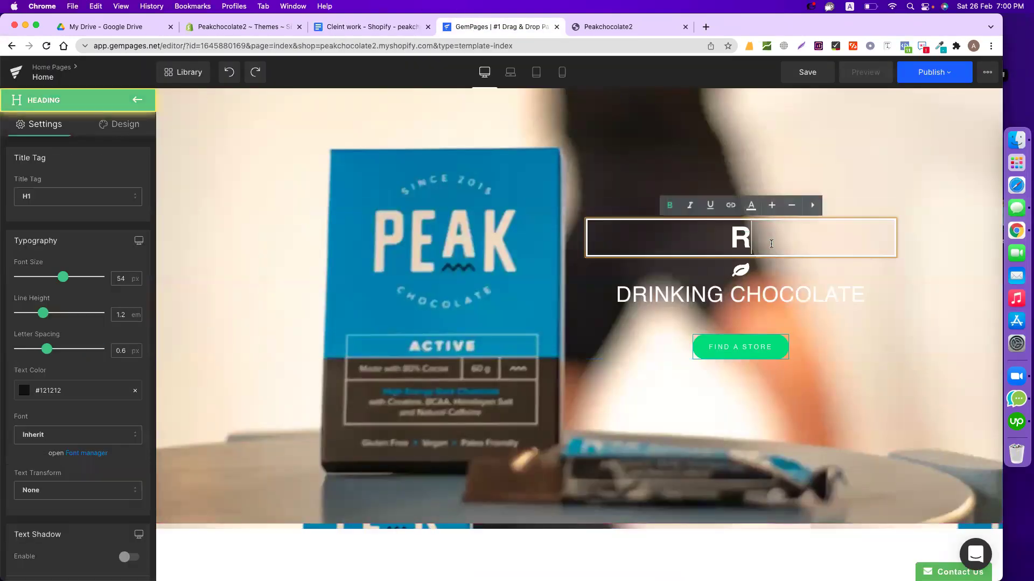
{"action": "type", "text": "EST"}
{"action": "left_click", "coordinate": [884, 376]}
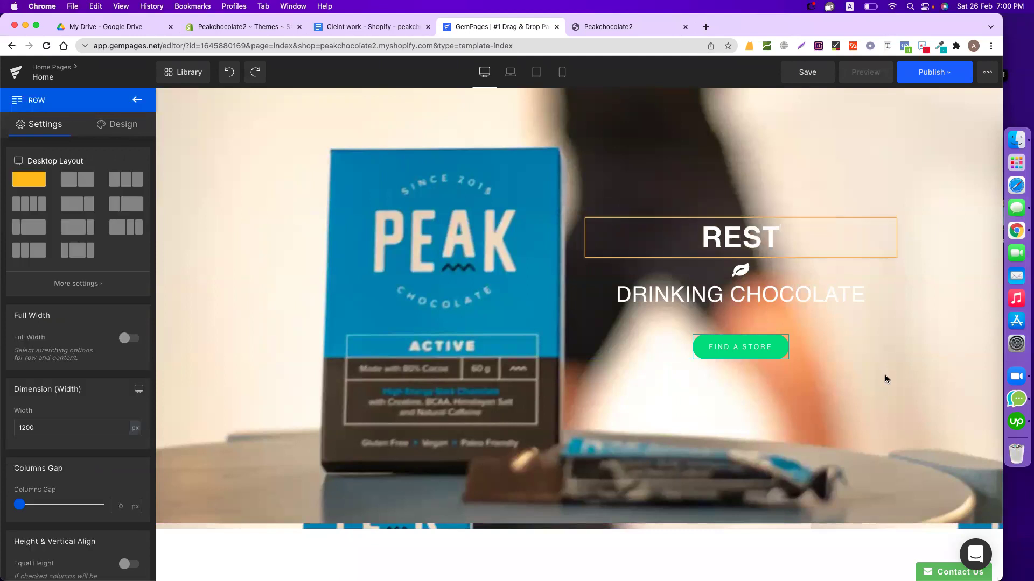
Step: Delete the leaf icon between REST and DRINKING CHOCOLATE
{"action": "left_click", "coordinate": [752, 278]}
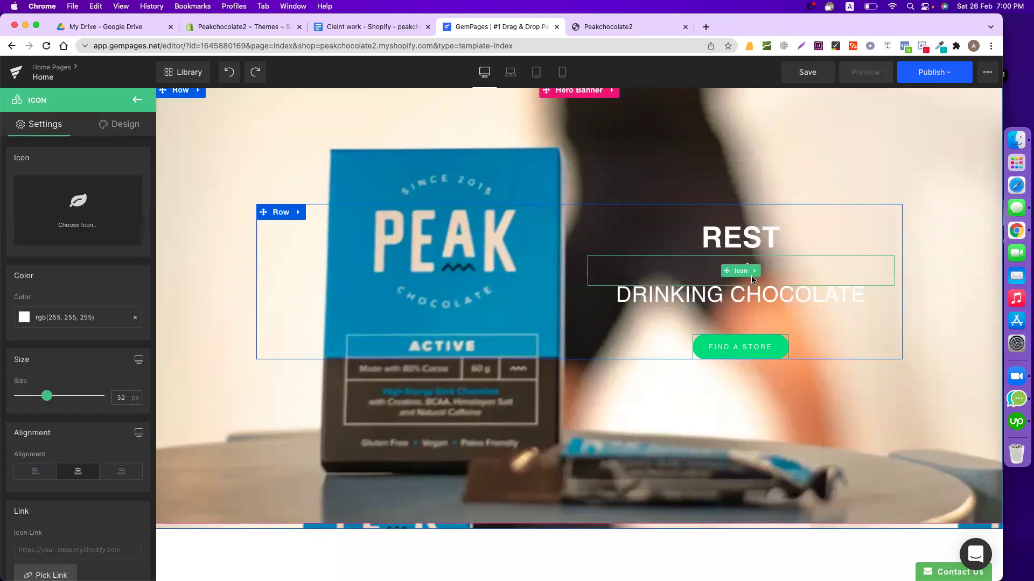
{"action": "right_click", "coordinate": [780, 271]}
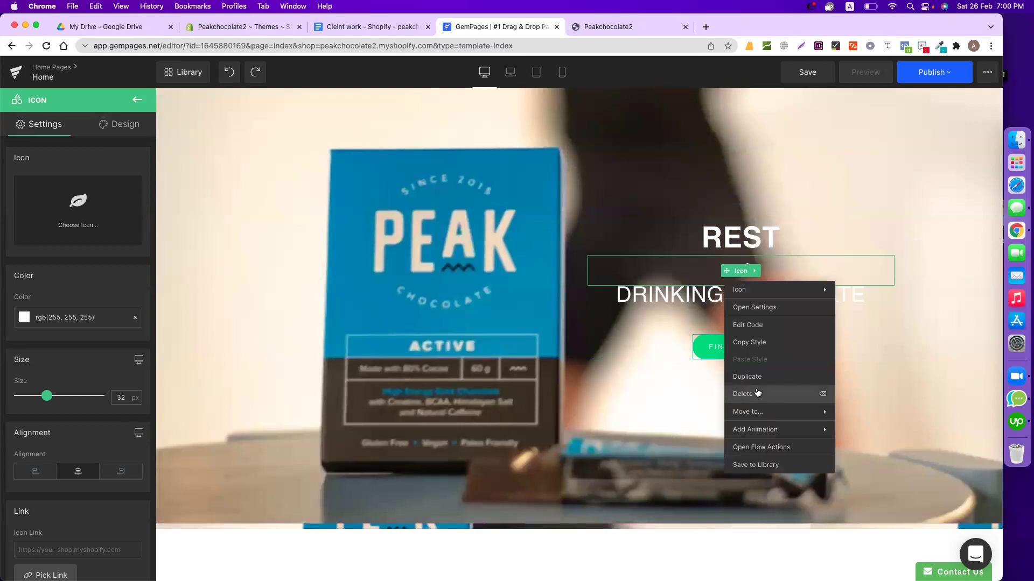
{"action": "left_click", "coordinate": [757, 392]}
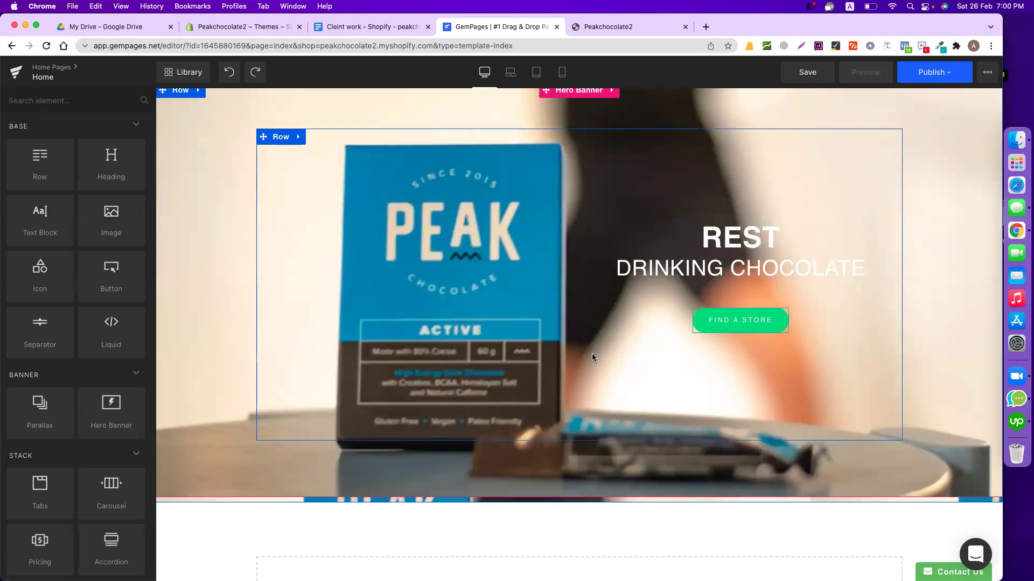
{"action": "scroll", "coordinate": [592, 353], "scroll_direction": "up", "scroll_amount": 2}
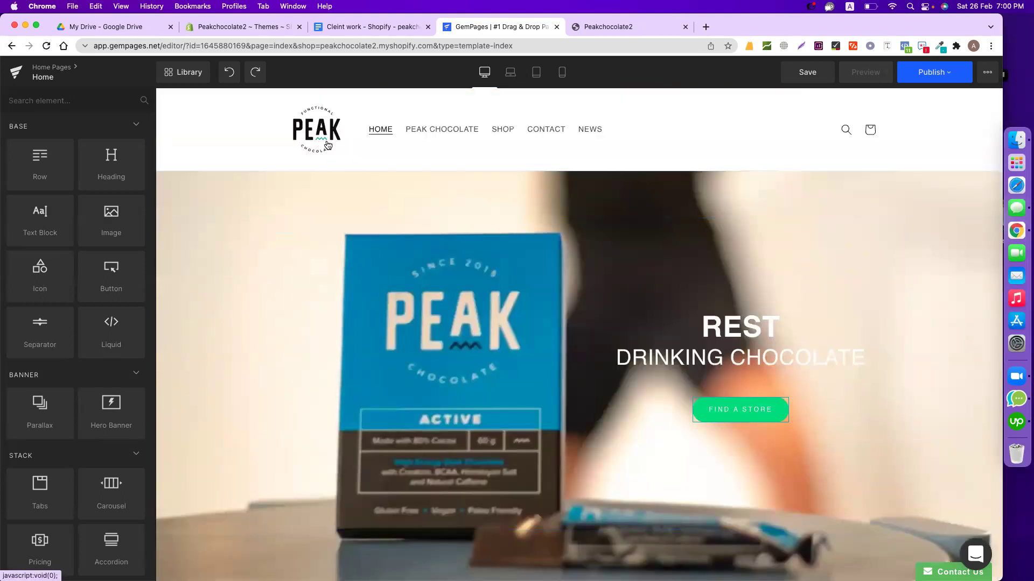
Step: Sample the logo wave's teal colour with the ColorPick extension
{"action": "left_click", "coordinate": [359, 26]}
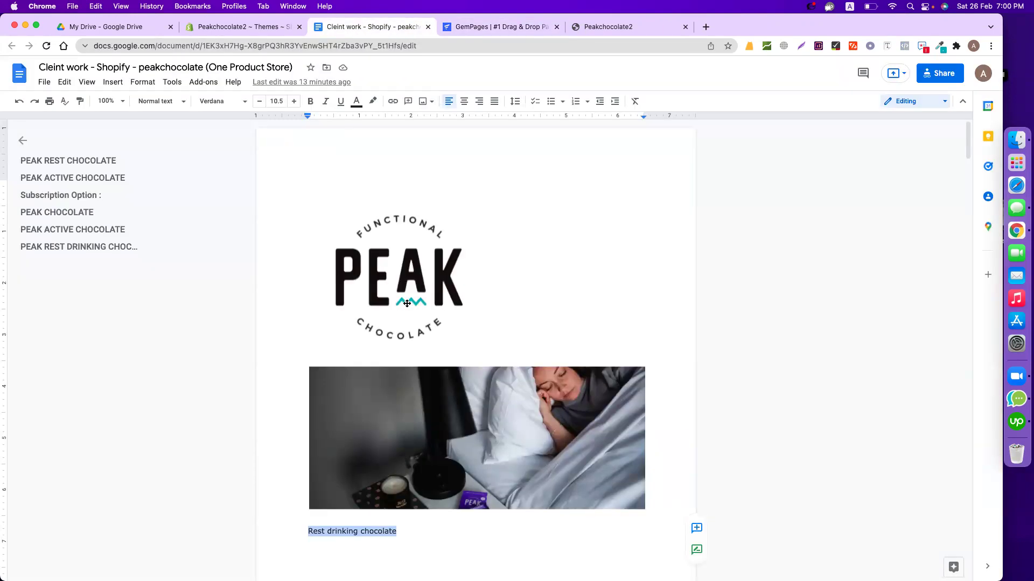
{"action": "left_click", "coordinate": [939, 51]}
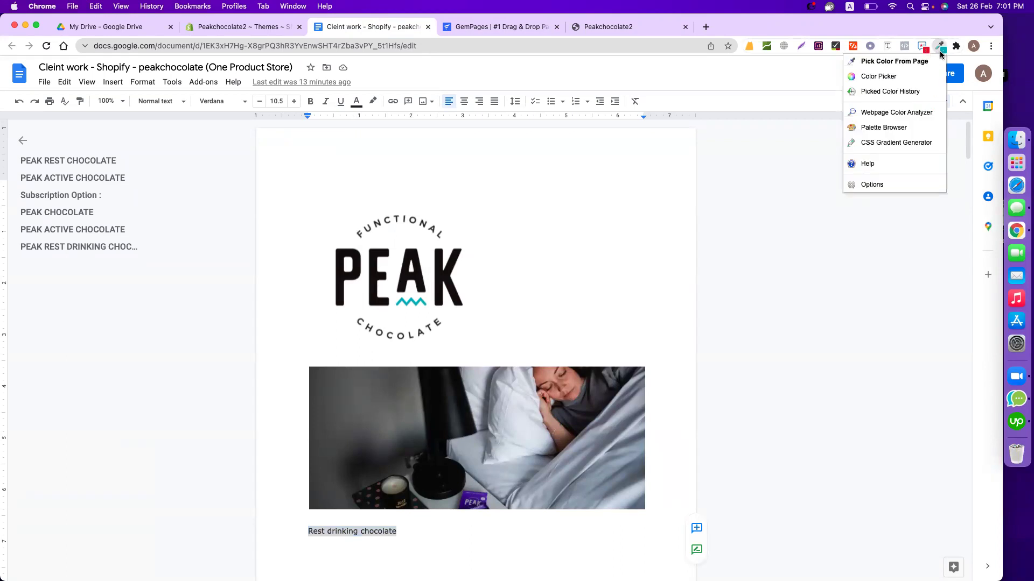
{"action": "left_click", "coordinate": [893, 61]}
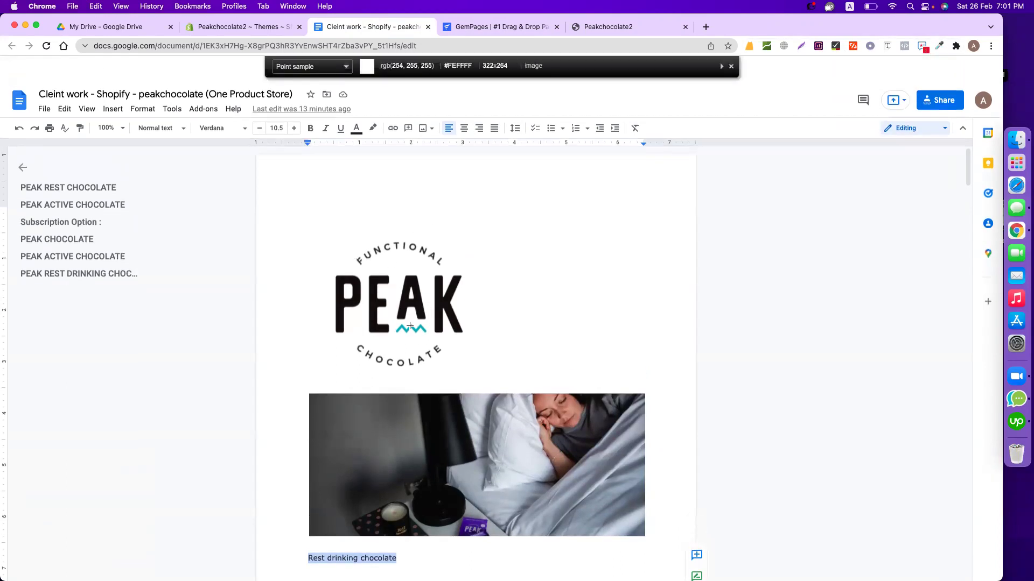
{"action": "left_click", "coordinate": [409, 330]}
{"action": "left_click", "coordinate": [503, 399]}
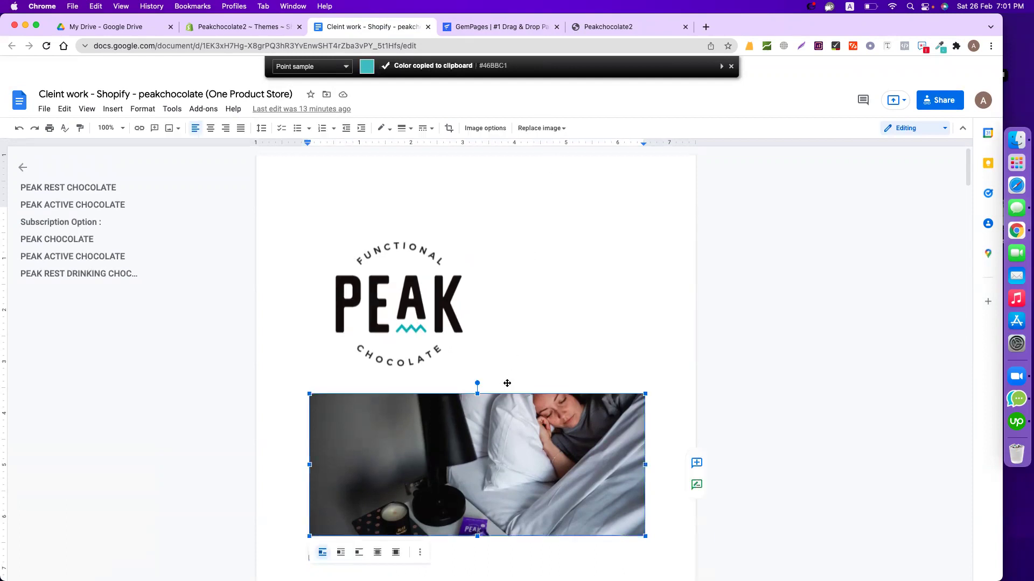
Step: Add a 'Color:' line with the pasted #46BBC1 code above the photo
{"action": "left_click", "coordinate": [485, 330]}
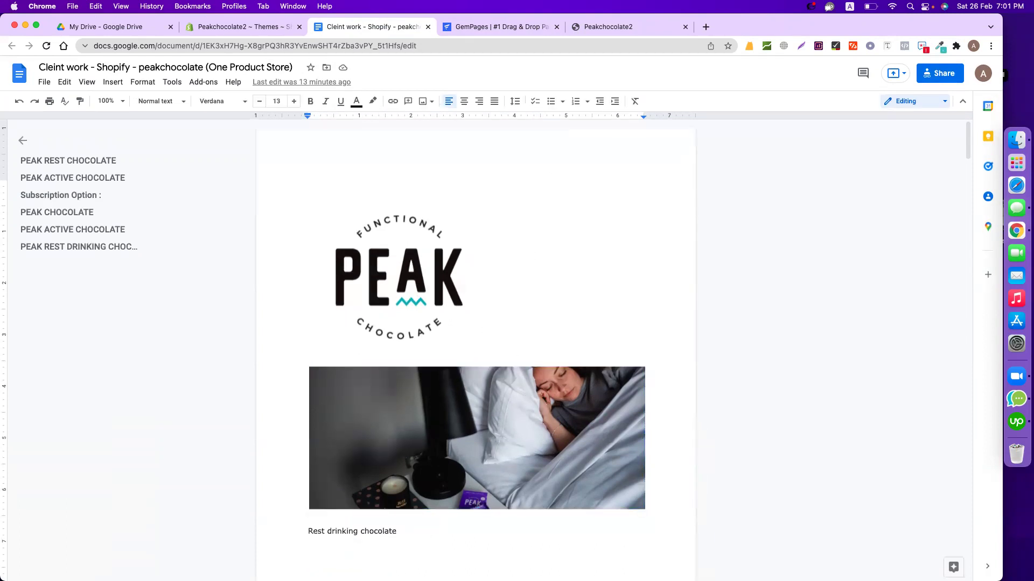
{"action": "key", "text": "Return"}
{"action": "type", "text": "Color:"}
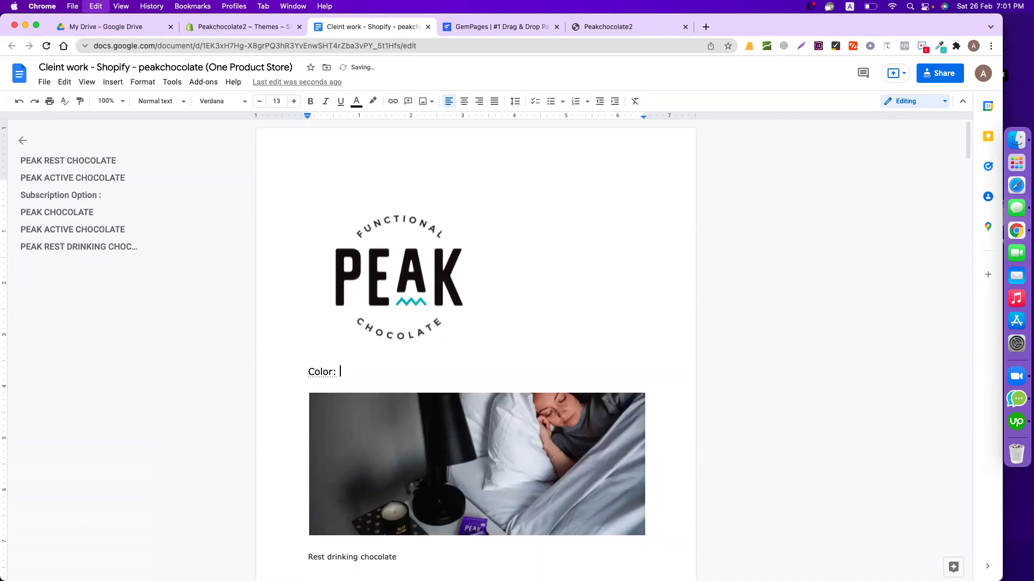
{"action": "key", "text": "super+v"}
{"action": "key", "text": "Return"}
Step: Add 'Font heading : ROBOTO' and 'paragraph : roboto' lines below the colour note
{"action": "type", "text": "Font "}
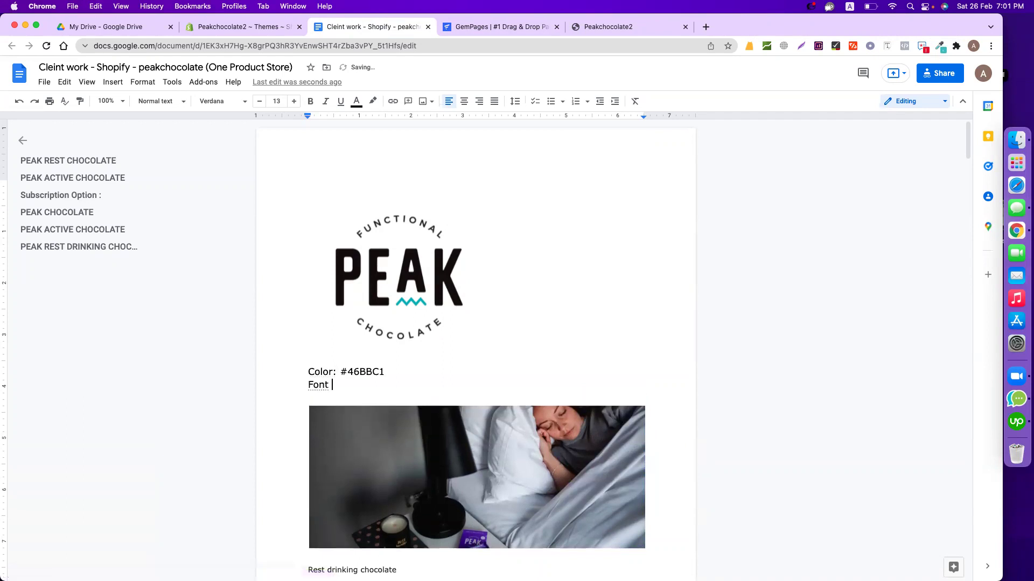
{"action": "type", "text": "heading :"}
{"action": "key", "text": "Return"}
{"action": "type", "text": "ROBOTO"}
{"action": "key", "text": "Return"}
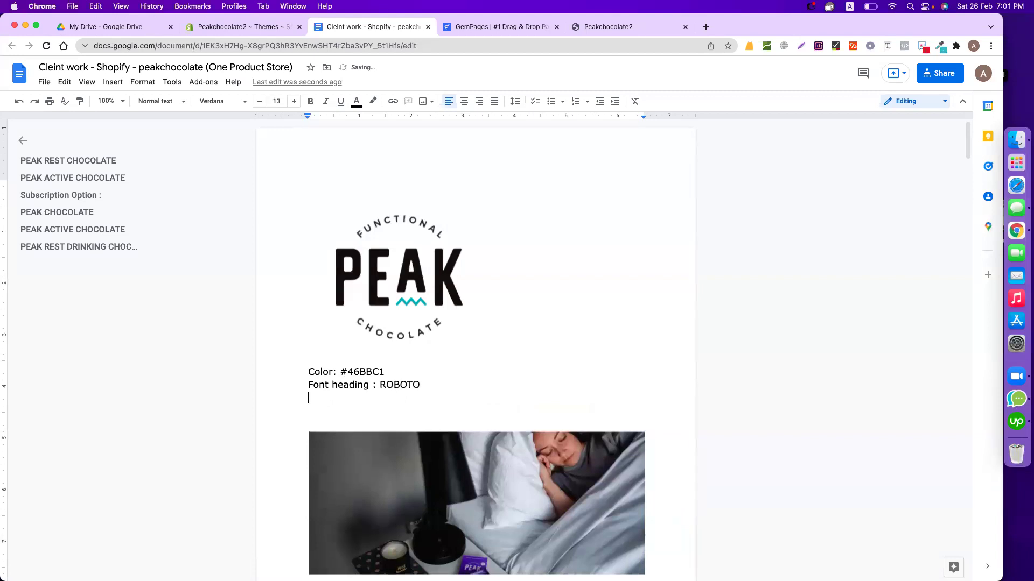
{"action": "type", "text": "P"}
{"action": "key", "text": "BackSpace"}
{"action": "type", "text": "paragraph : roboto"}
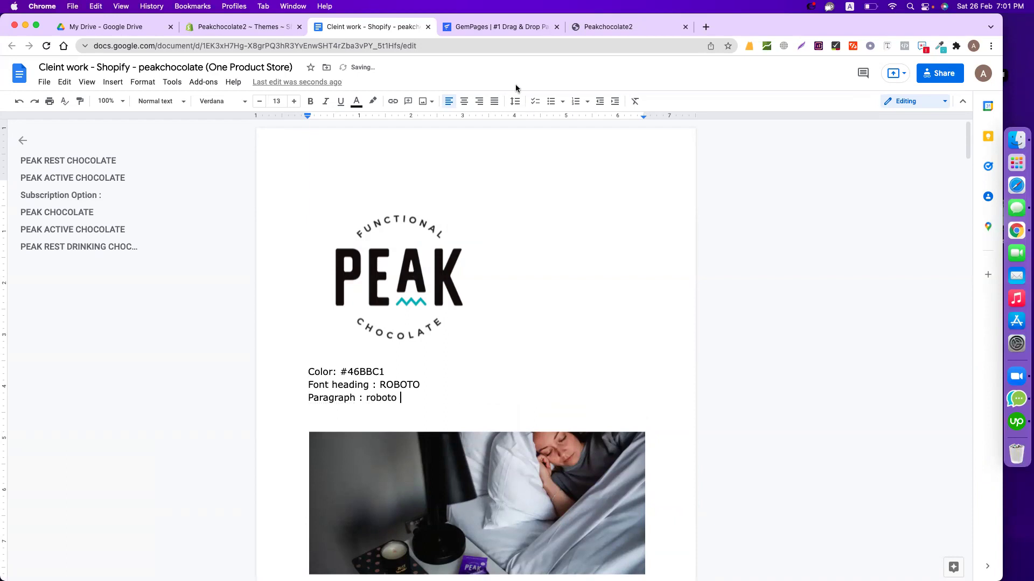
{"action": "left_click", "coordinate": [491, 30]}
Step: Shrink the REST heading's font size from 54 to 46 px
{"action": "left_click", "coordinate": [747, 312]}
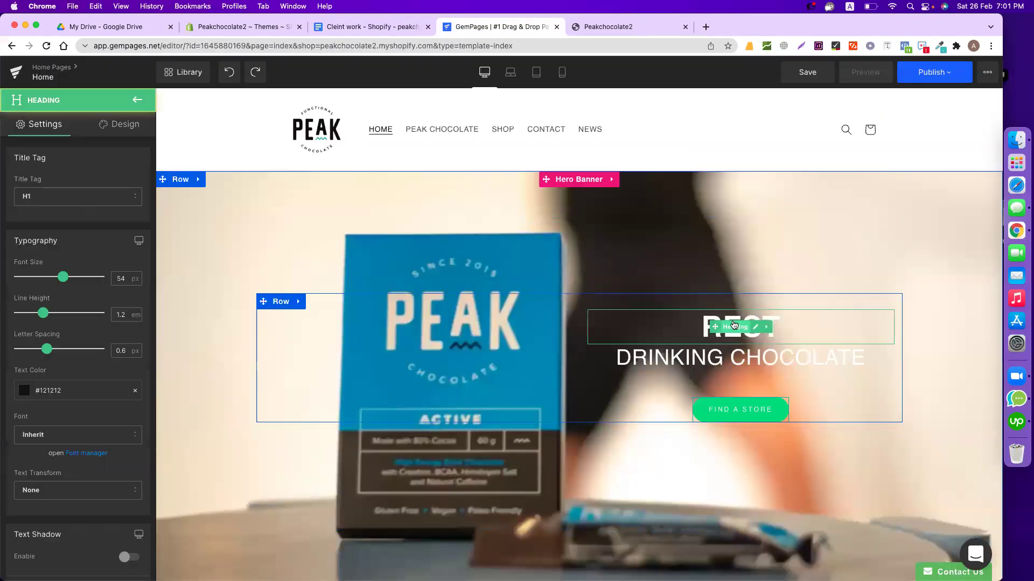
{"action": "left_click", "coordinate": [796, 325]}
{"action": "double_click", "coordinate": [750, 330]}
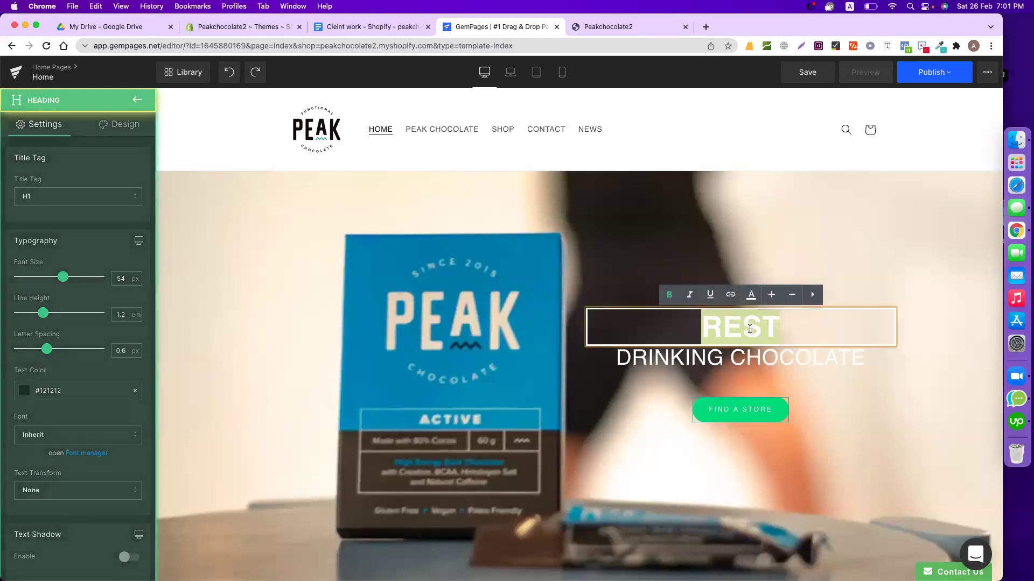
{"action": "left_click_drag", "start_coordinate": [823, 358], "coordinate": [842, 423]}
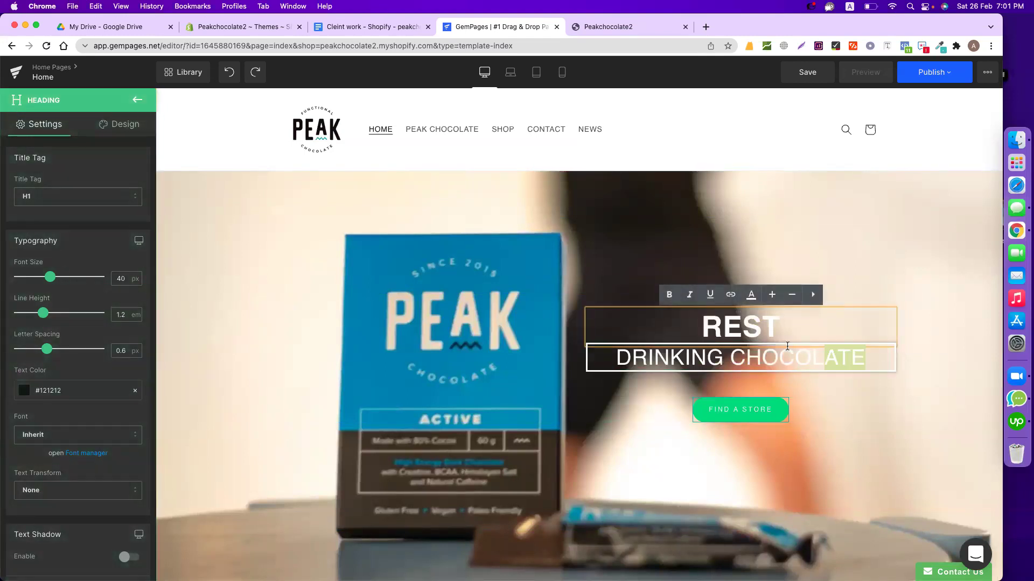
{"action": "left_click", "coordinate": [865, 415]}
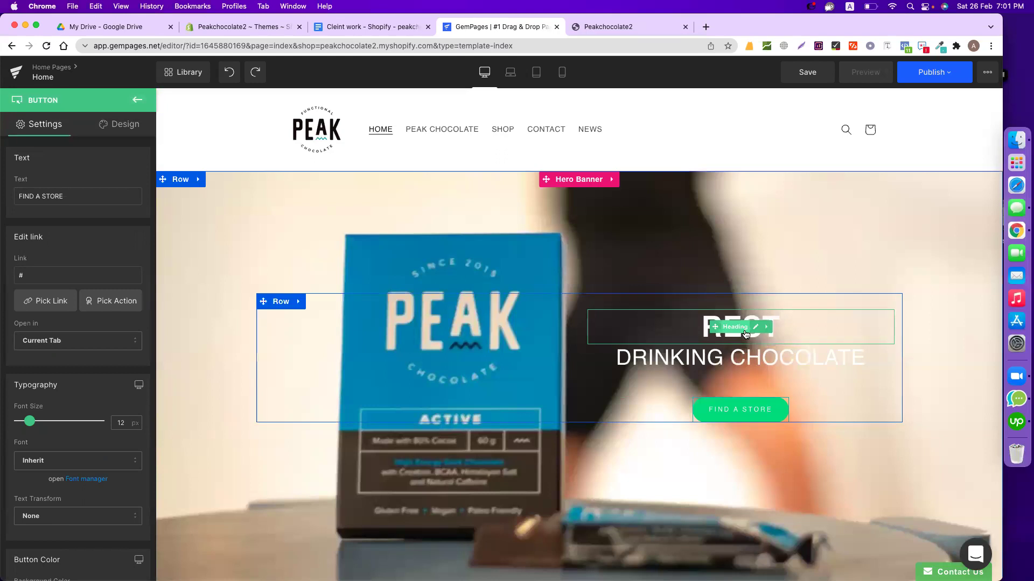
{"action": "left_click", "coordinate": [747, 333]}
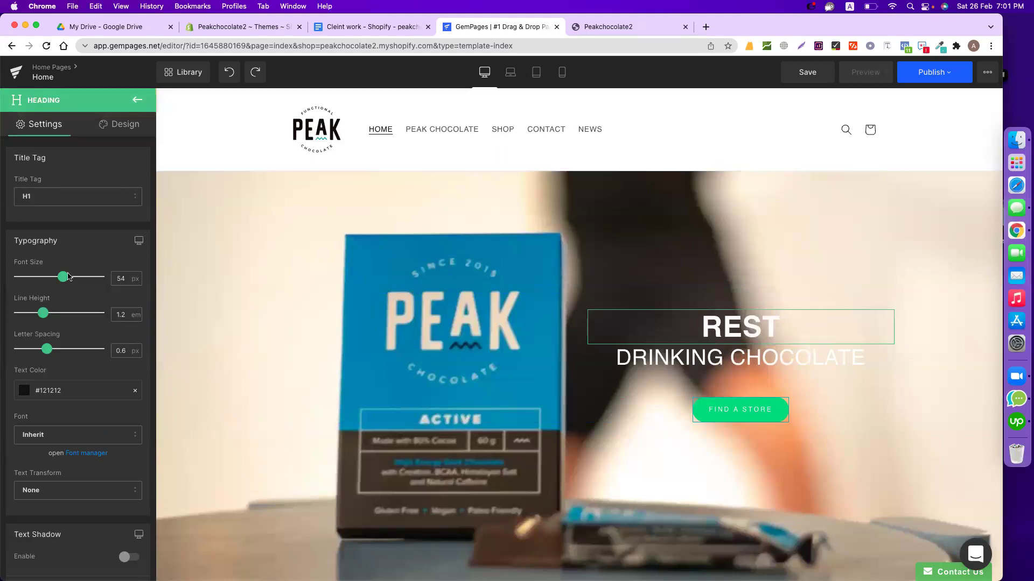
{"action": "left_click_drag", "start_coordinate": [66, 276], "coordinate": [60, 276]}
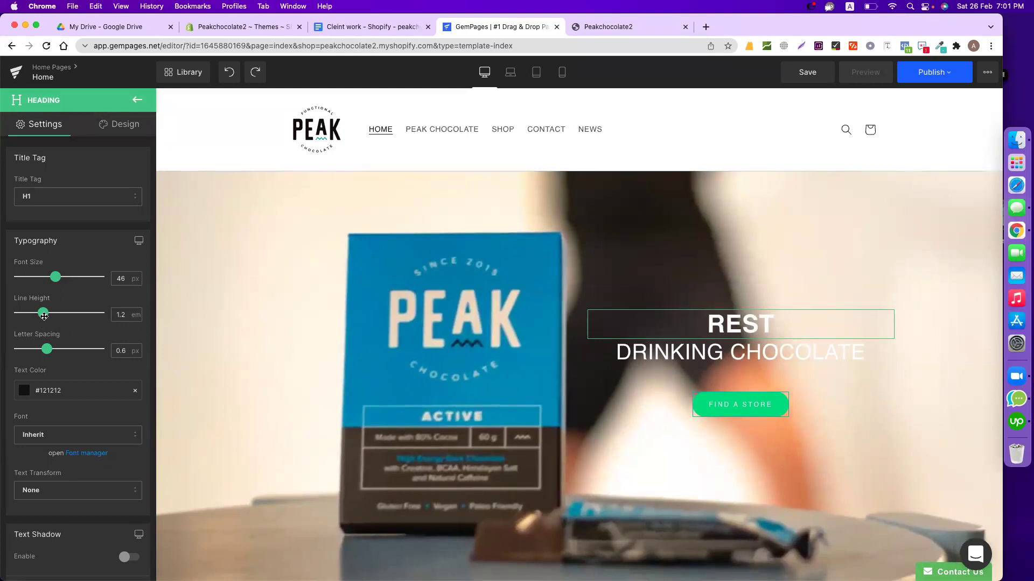
{"action": "scroll", "coordinate": [74, 313], "scroll_direction": "down", "scroll_amount": 2}
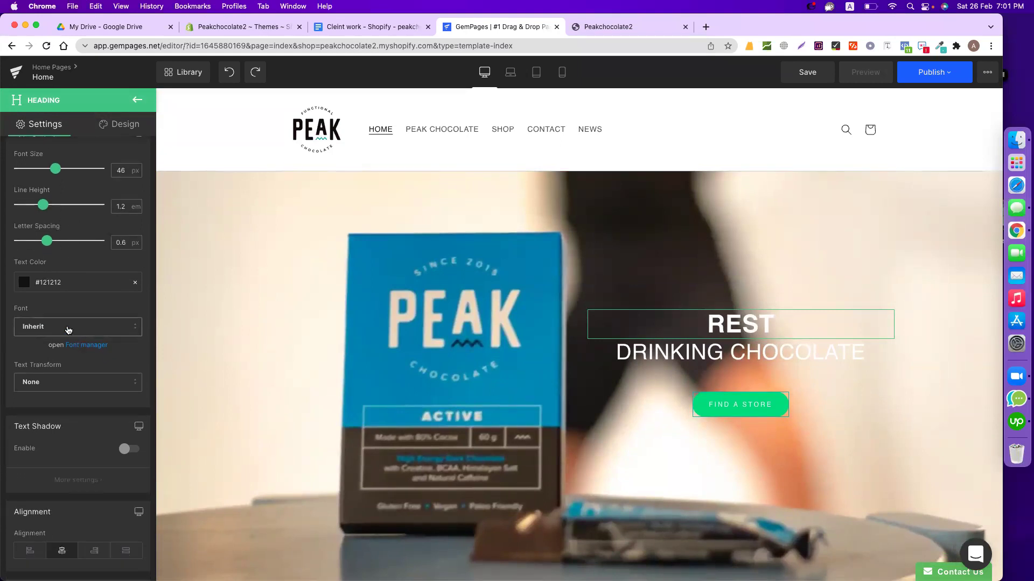
Step: Add Roboto through the font manager and set it as the heading font
{"action": "left_click", "coordinate": [69, 329]}
{"action": "left_click", "coordinate": [123, 314]}
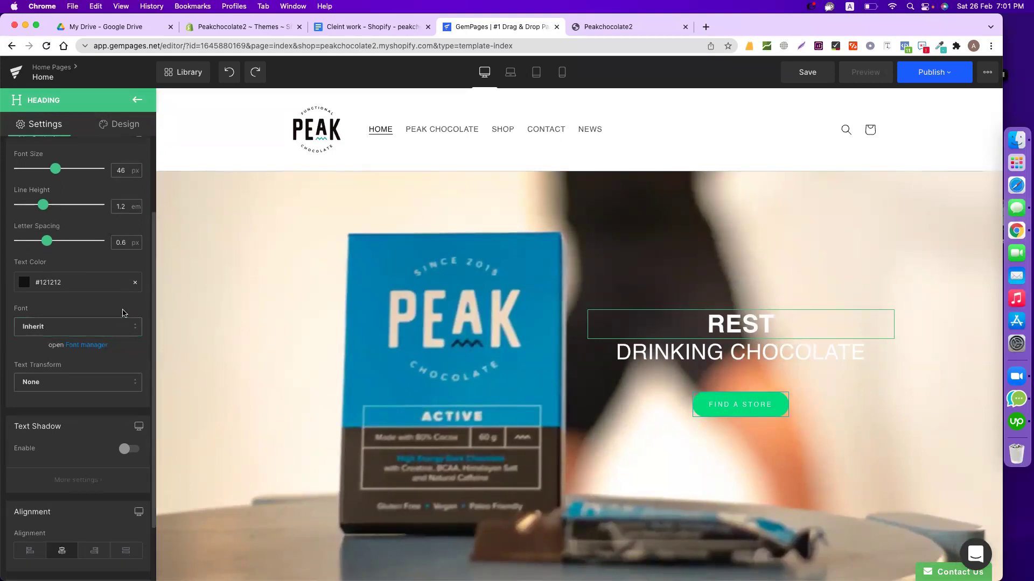
{"action": "left_click", "coordinate": [96, 346]}
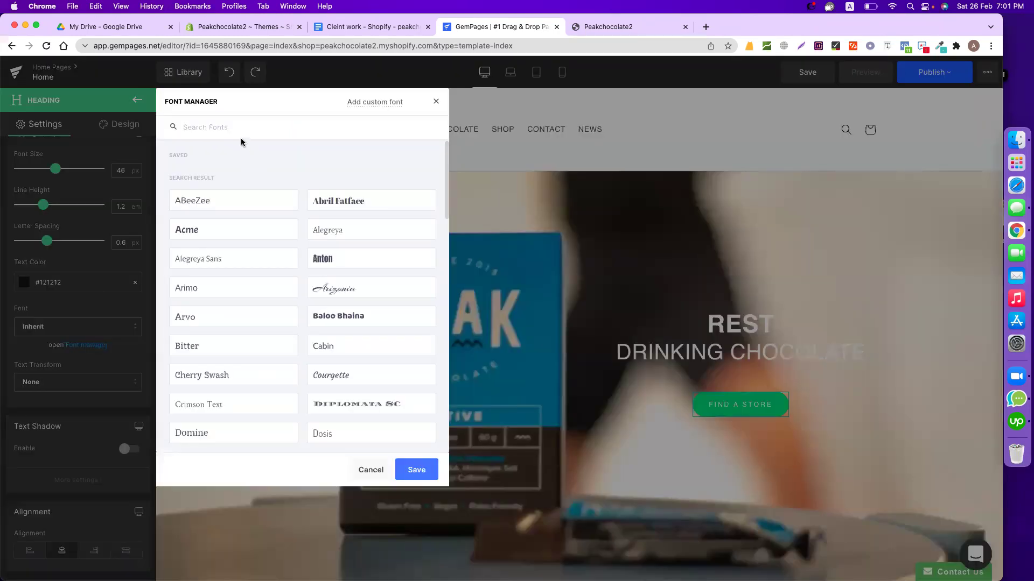
{"action": "type", "text": "ro"}
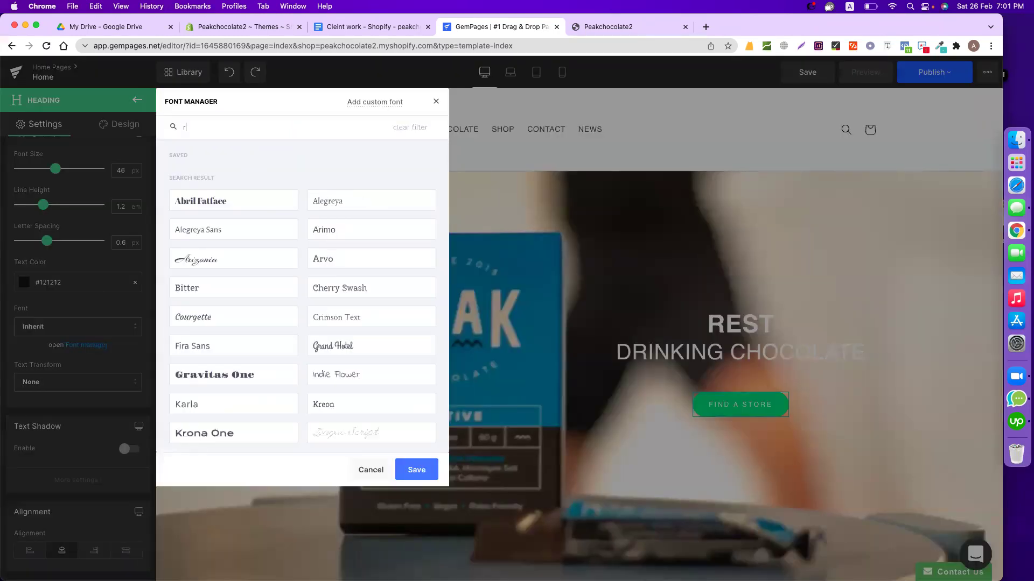
{"action": "left_click", "coordinate": [201, 231]}
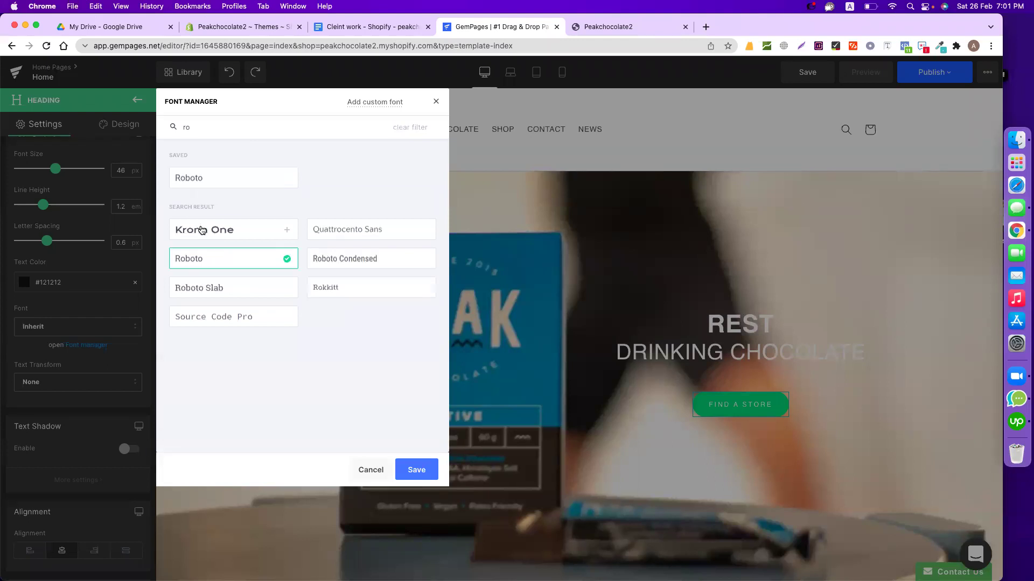
{"action": "left_click", "coordinate": [423, 468]}
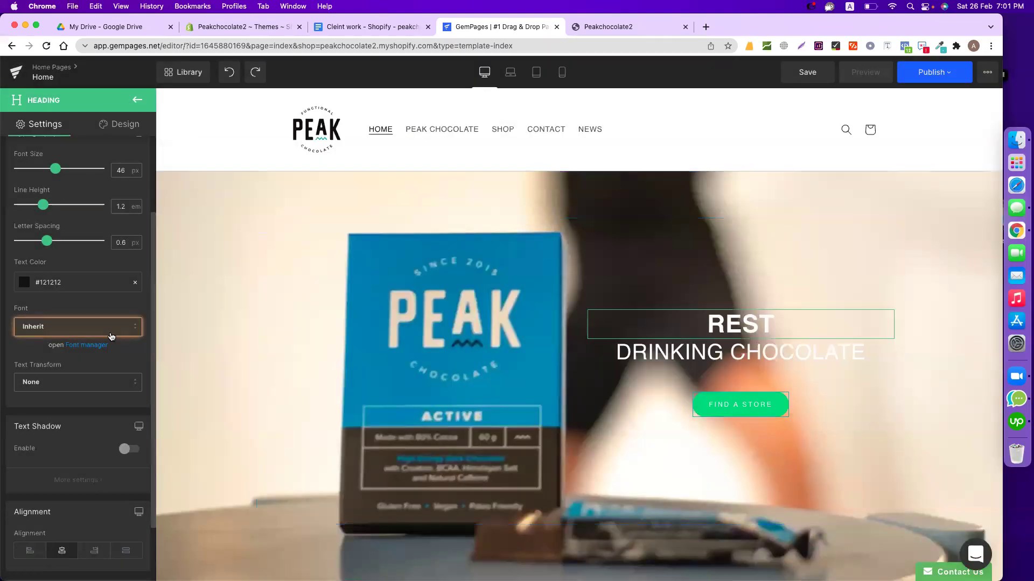
{"action": "left_click", "coordinate": [76, 326]}
{"action": "left_click", "coordinate": [67, 361]}
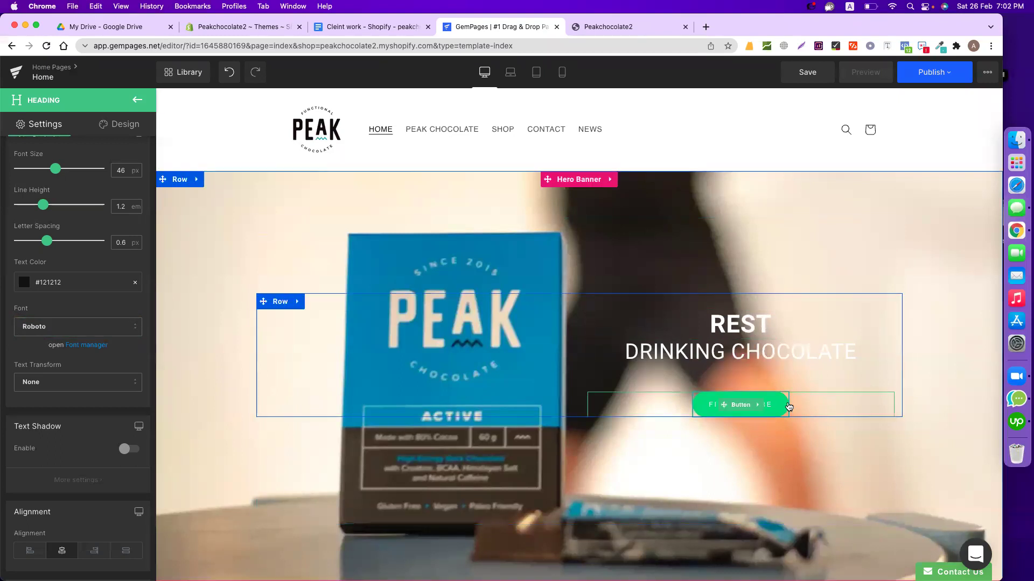
Step: Relabel the FIND A STORE button as SHOP NOW
{"action": "left_click", "coordinate": [811, 405]}
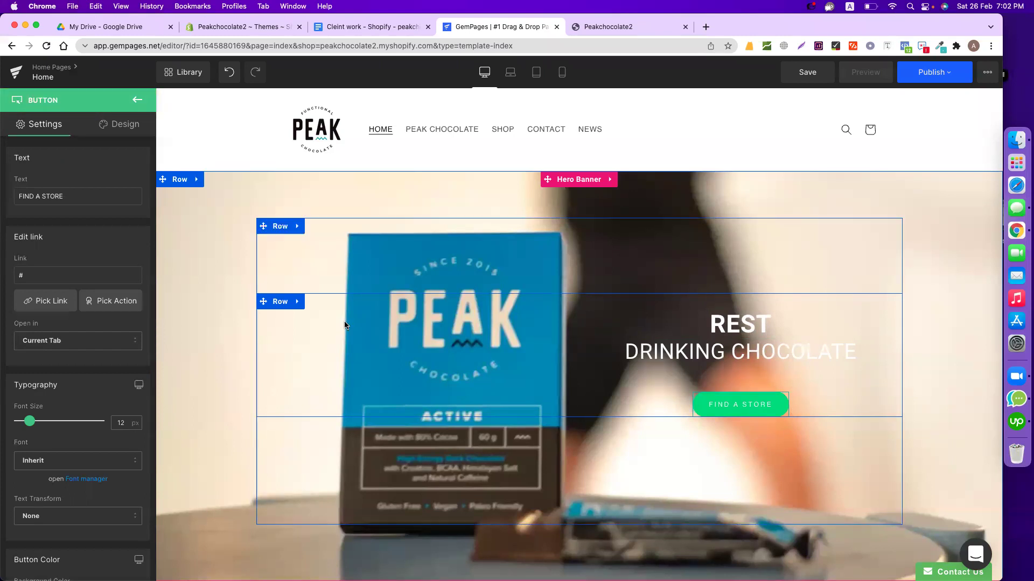
{"action": "double_click", "coordinate": [92, 196]}
{"action": "key", "text": "super+a"}
{"action": "type", "text": "SHOP NO"}
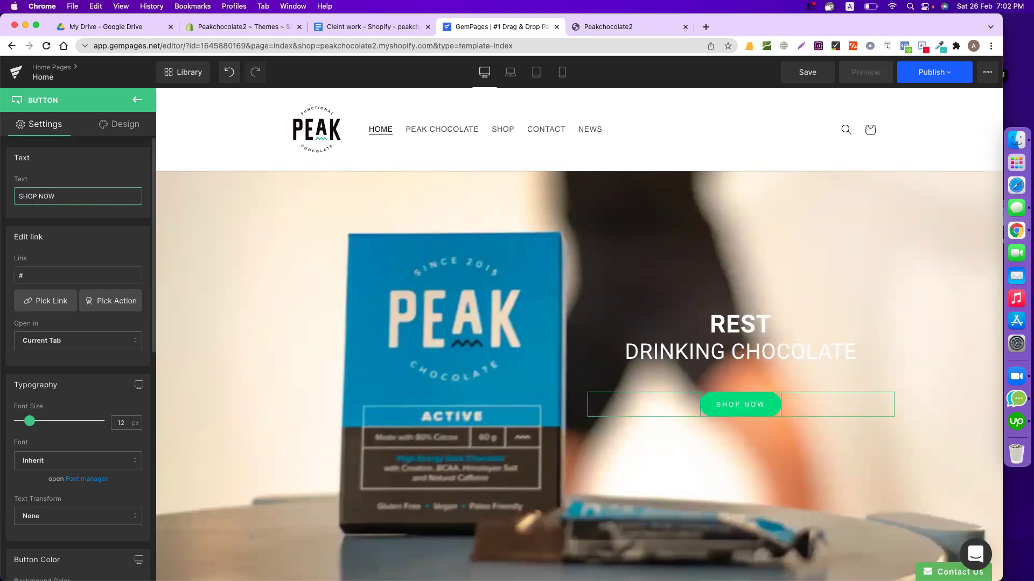
Step: Link the button to the PEAK CHOCOLATE product page
{"action": "left_click", "coordinate": [48, 276]}
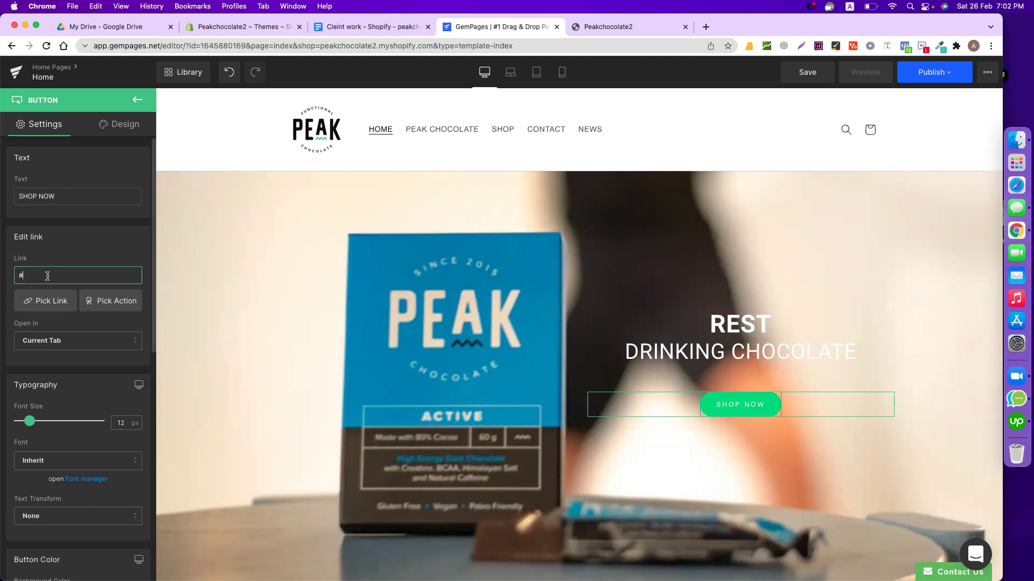
{"action": "left_click", "coordinate": [48, 304]}
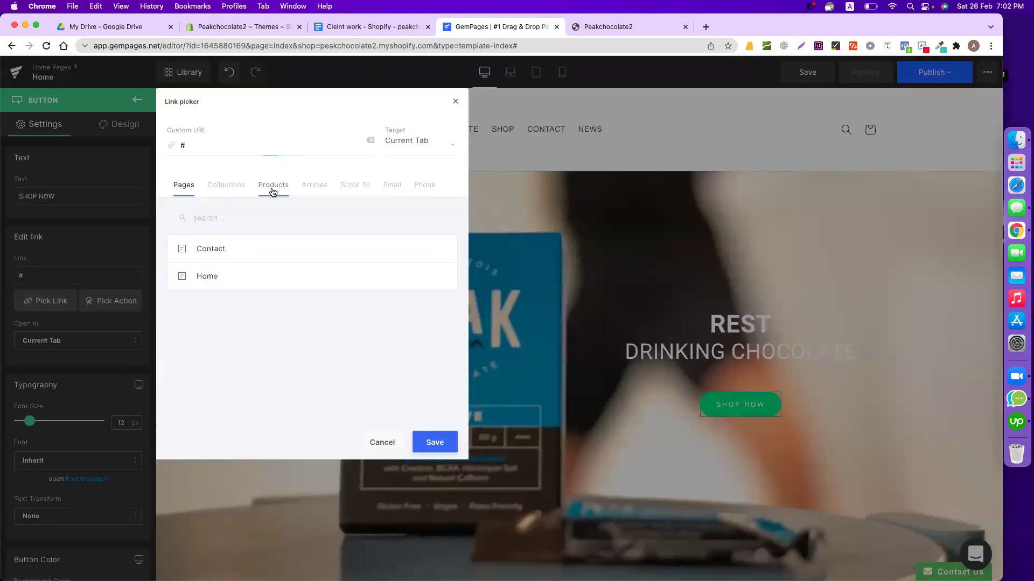
{"action": "left_click", "coordinate": [273, 189]}
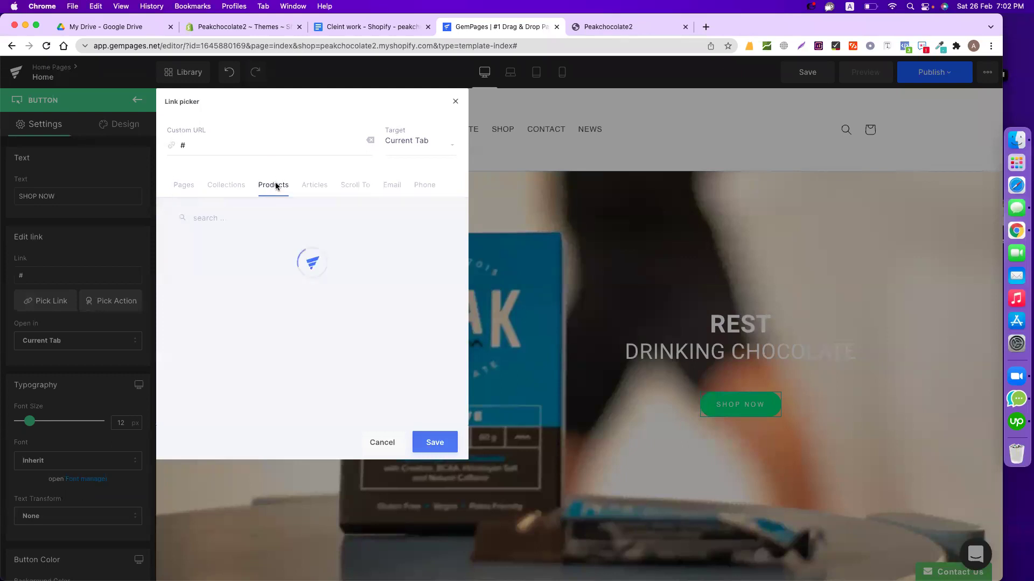
{"action": "left_click", "coordinate": [254, 251]}
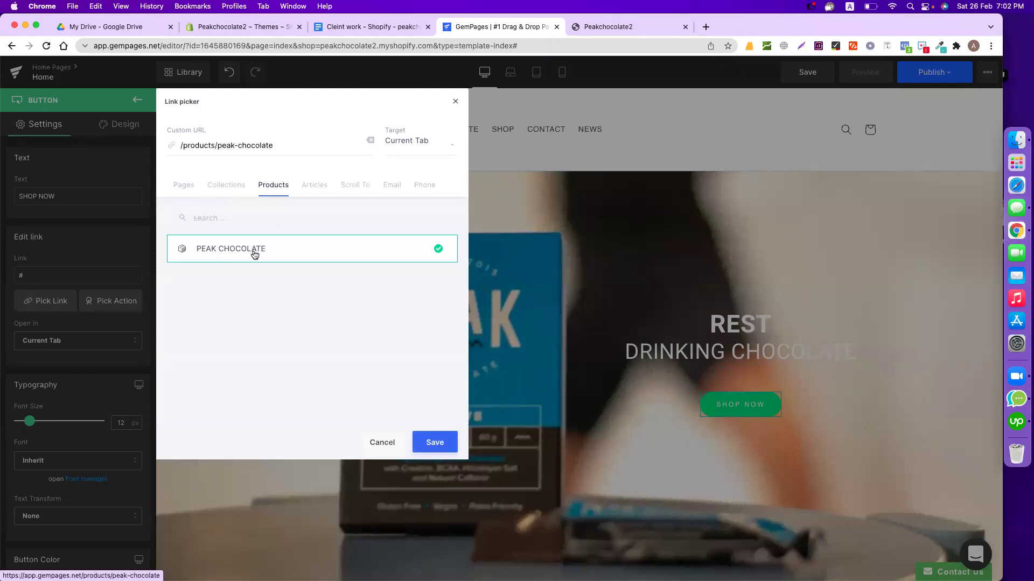
{"action": "left_click", "coordinate": [437, 440]}
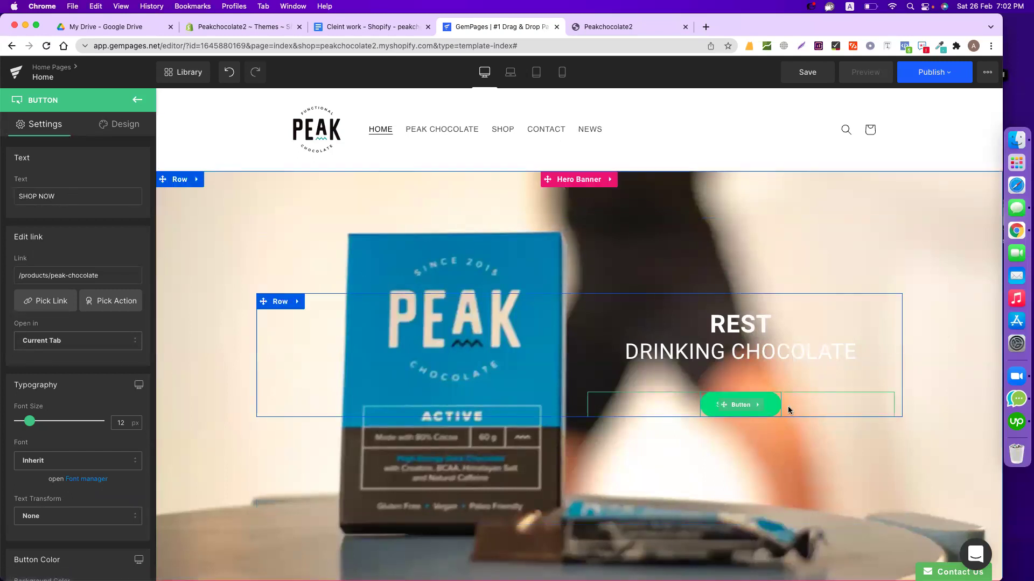
Step: Expand the button's background colour settings and copy #46BBC1 from the brief
{"action": "left_click", "coordinate": [137, 125]}
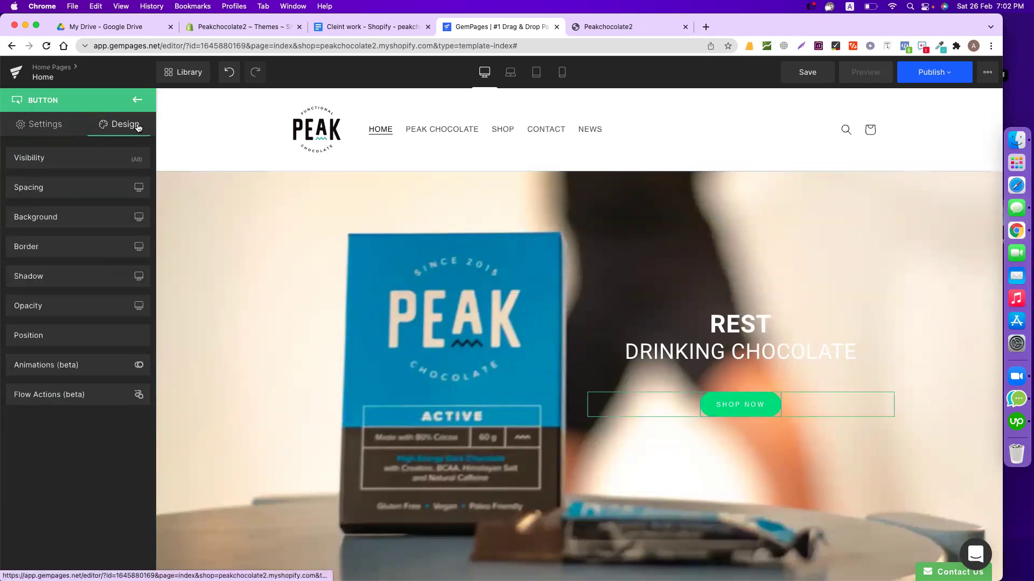
{"action": "left_click", "coordinate": [86, 216]}
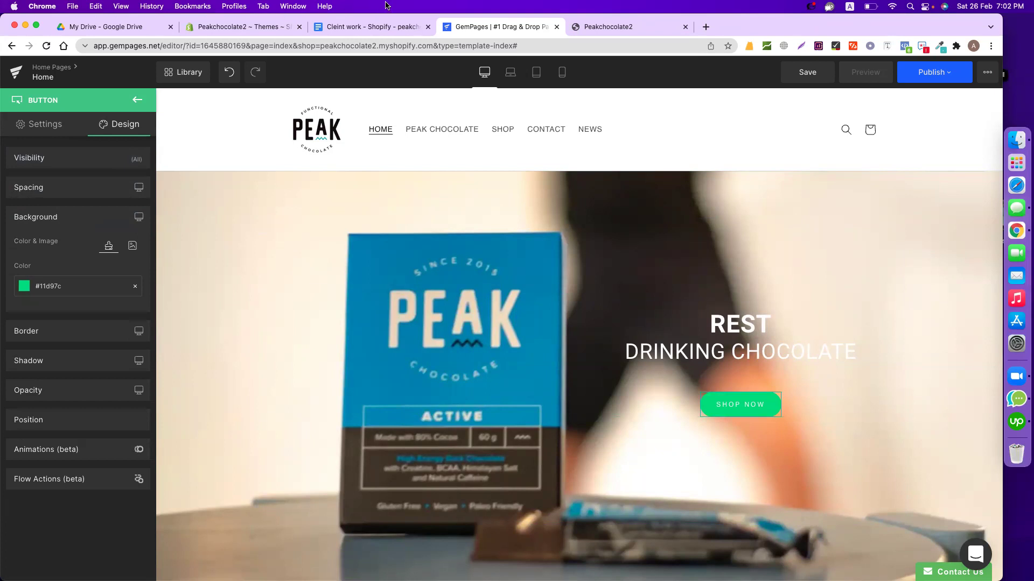
{"action": "left_click", "coordinate": [360, 30]}
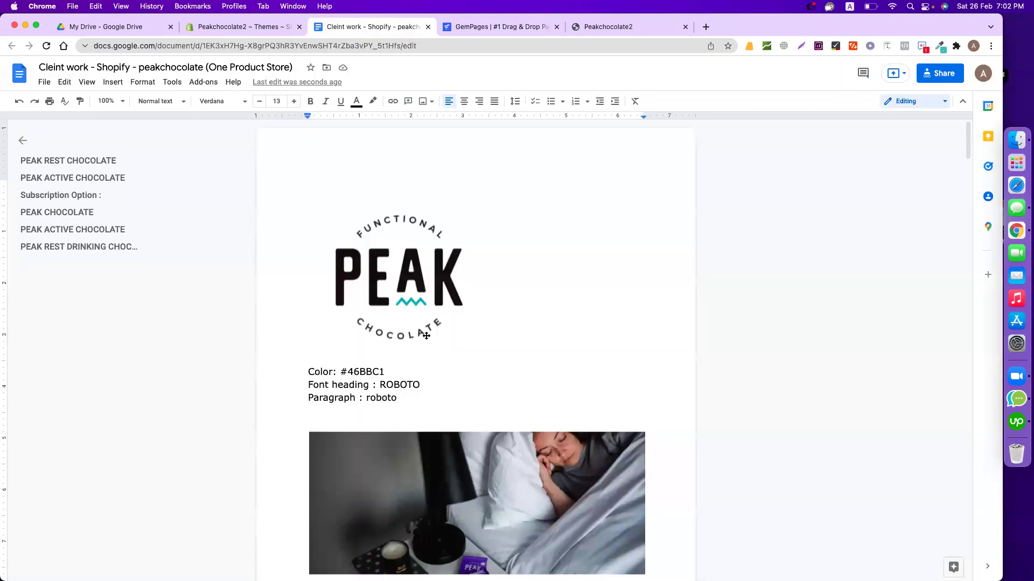
{"action": "double_click", "coordinate": [341, 372]}
{"action": "key", "text": "super+c"}
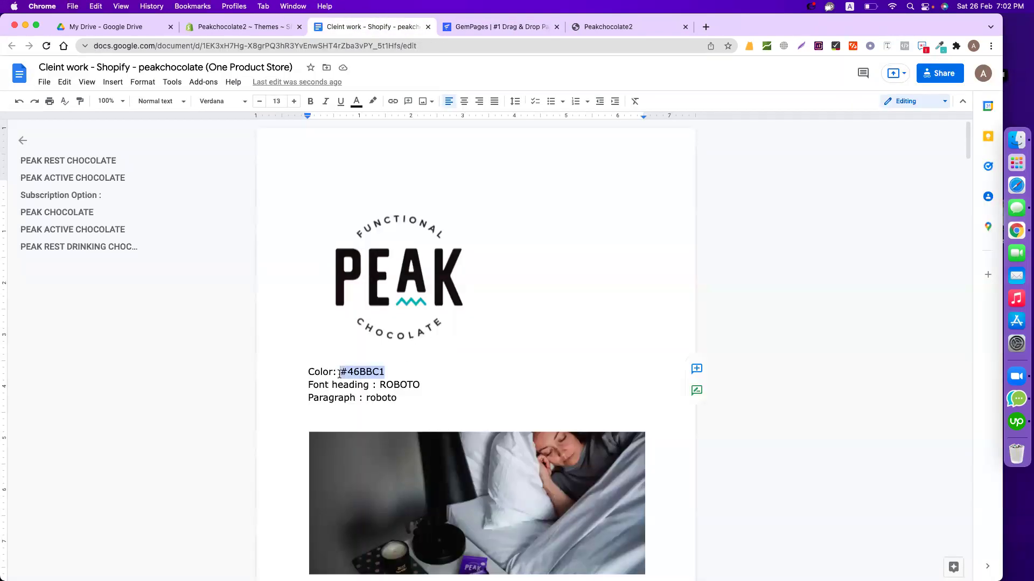
{"action": "left_click", "coordinate": [501, 27]}
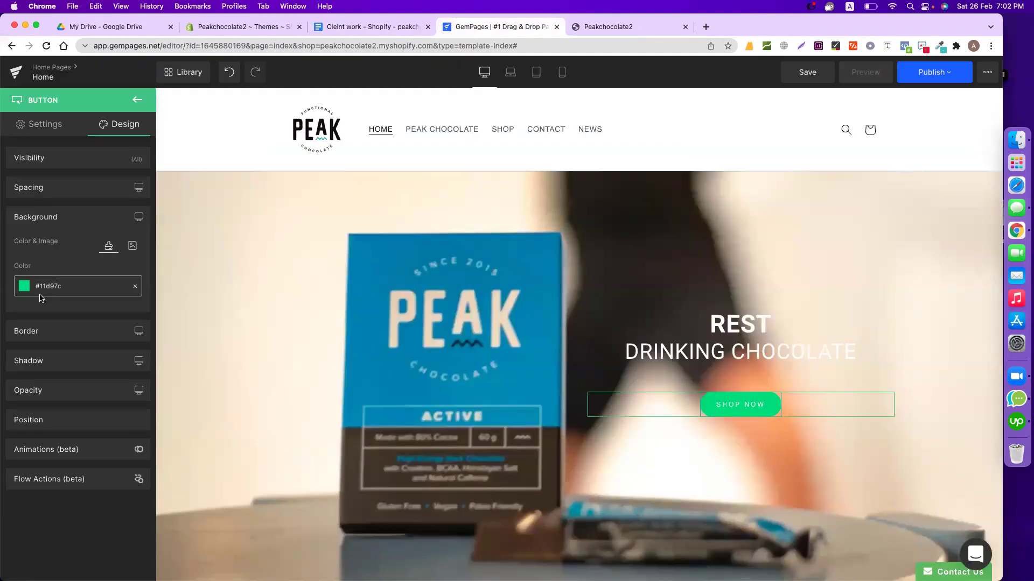
Step: Paste #46BBC1 as the SHOP NOW button's background colour
{"action": "left_click", "coordinate": [62, 288]}
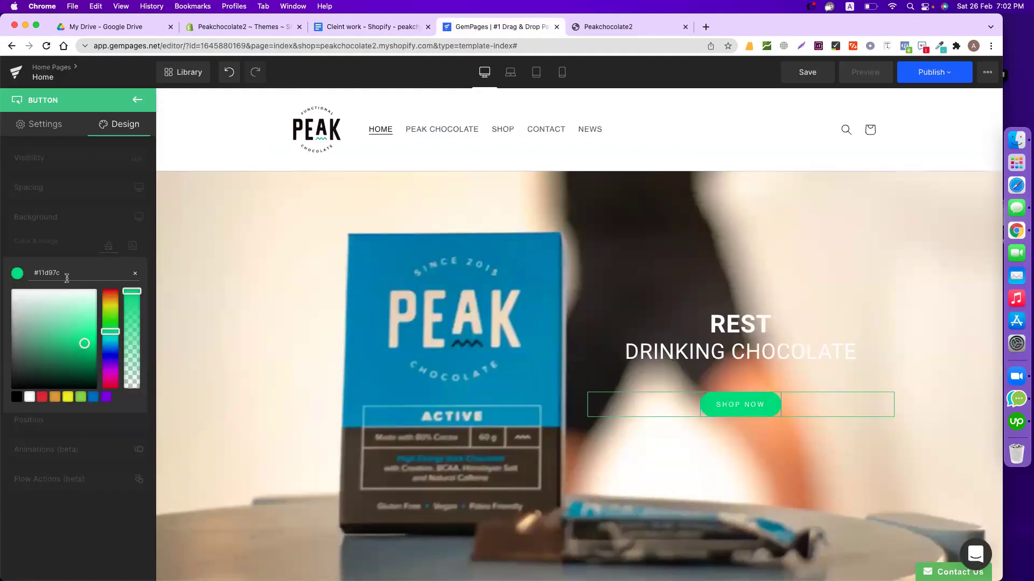
{"action": "key", "text": "super+a"}
{"action": "key", "text": "super+v"}
{"action": "left_click", "coordinate": [91, 230]}
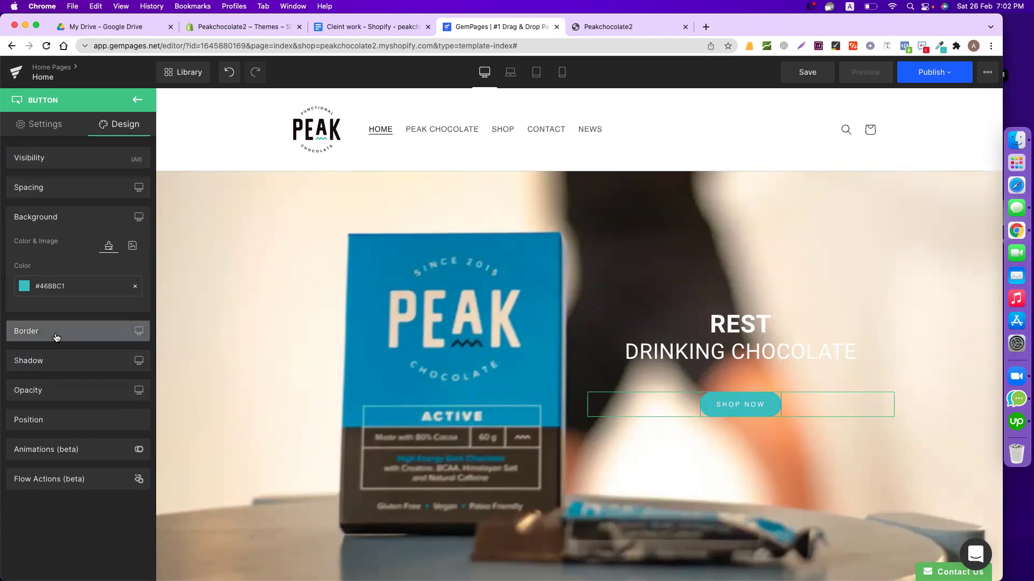
Step: Expand the button's visibility and spacing options
{"action": "left_click", "coordinate": [61, 397]}
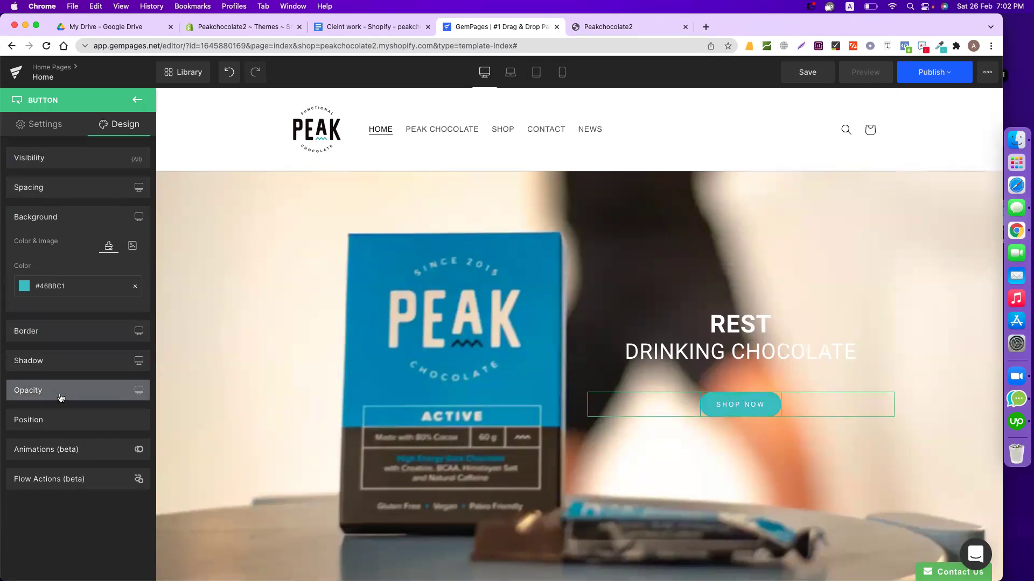
{"action": "left_click", "coordinate": [78, 156]}
{"action": "left_click", "coordinate": [66, 300]}
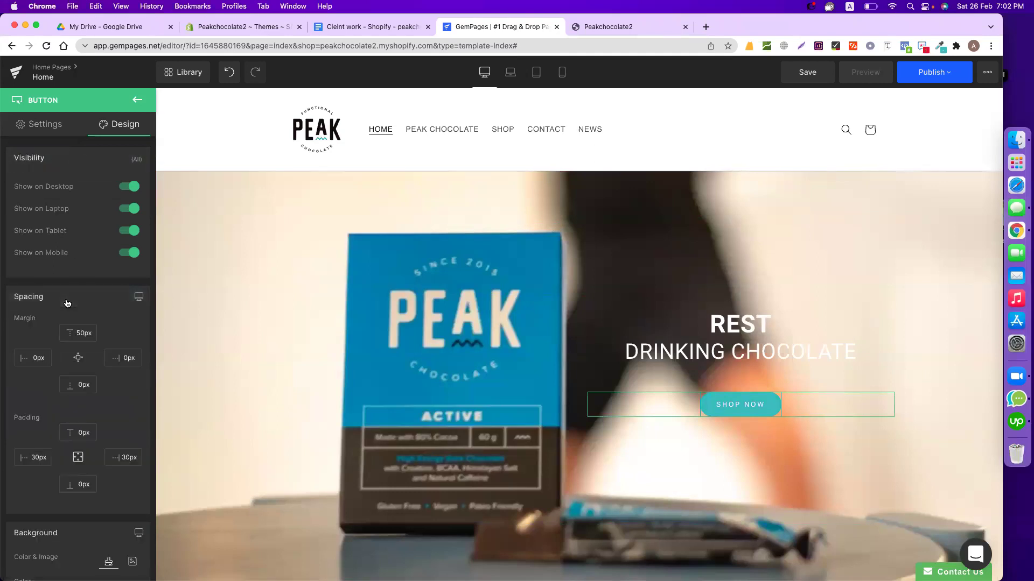
Step: Set the SHOP NOW text to 16 px Roboto, then view the brief's PEAK REST CHOCOLATE section
{"action": "left_click", "coordinate": [29, 125]}
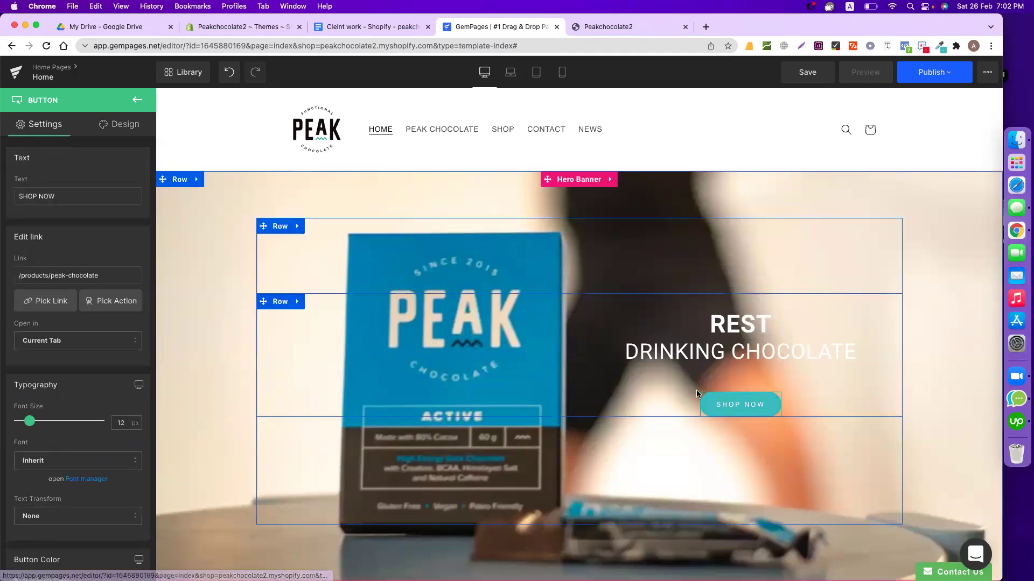
{"action": "left_click_drag", "start_coordinate": [31, 424], "coordinate": [33, 423]}
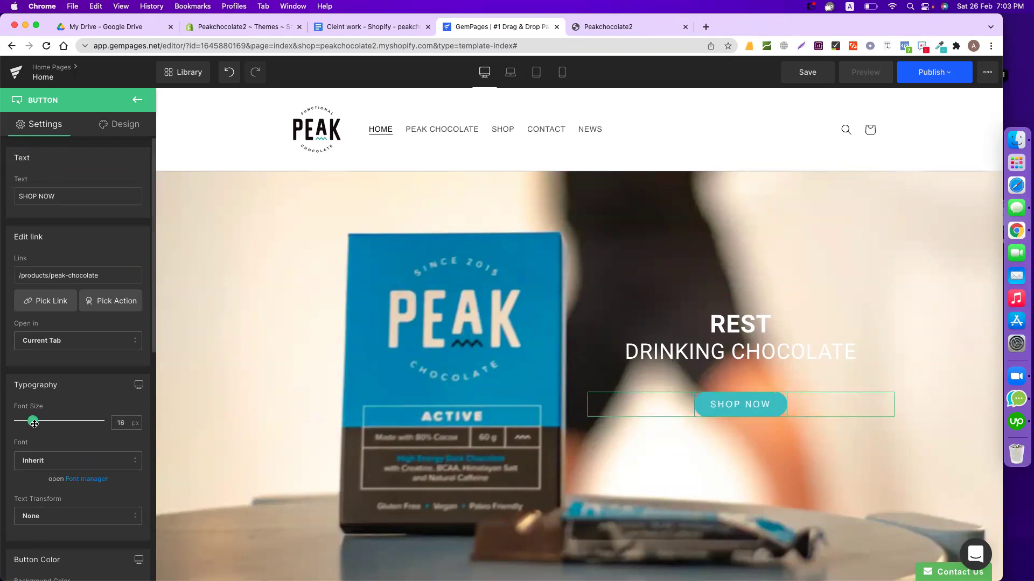
{"action": "scroll", "coordinate": [37, 424], "scroll_direction": "down", "scroll_amount": 2}
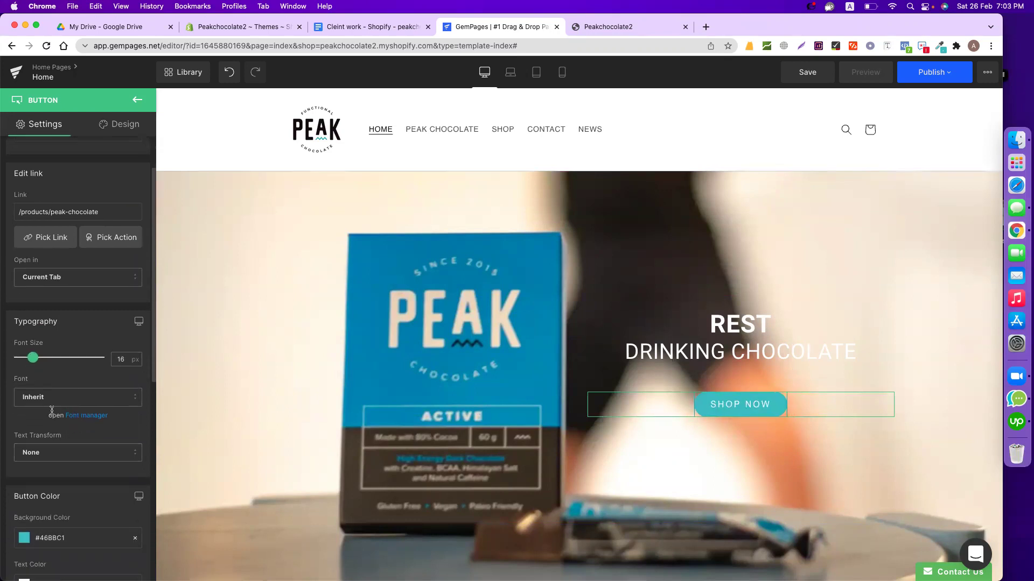
{"action": "left_click", "coordinate": [50, 412]}
{"action": "left_click", "coordinate": [50, 429]}
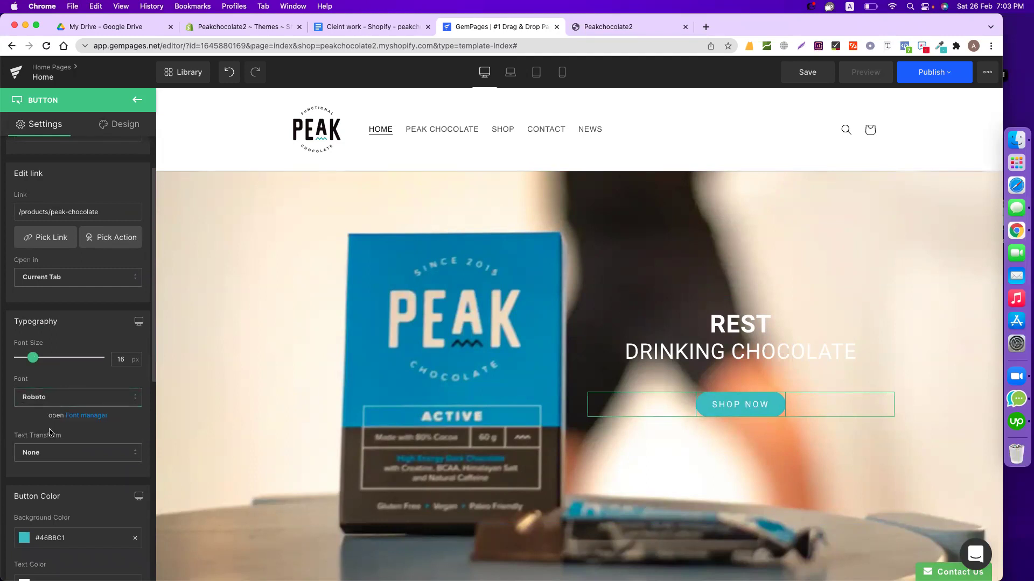
{"action": "scroll", "coordinate": [49, 429], "scroll_direction": "down", "scroll_amount": 4}
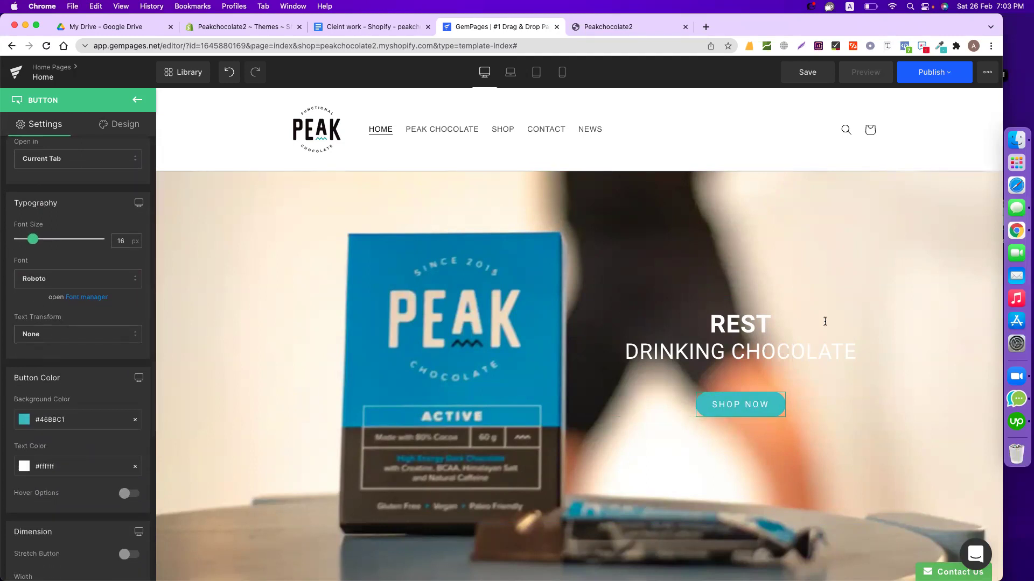
{"action": "scroll", "coordinate": [790, 414], "scroll_direction": "down", "scroll_amount": 4}
{"action": "scroll", "coordinate": [673, 344], "scroll_direction": "up", "scroll_amount": 3}
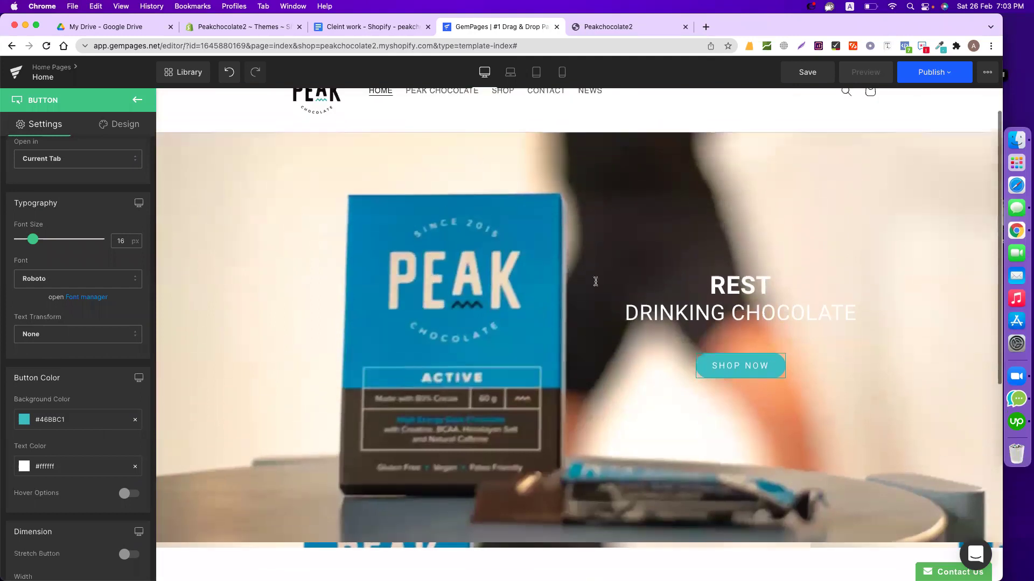
{"action": "left_click", "coordinate": [361, 26]}
{"action": "scroll", "coordinate": [496, 279], "scroll_direction": "down", "scroll_amount": 10}
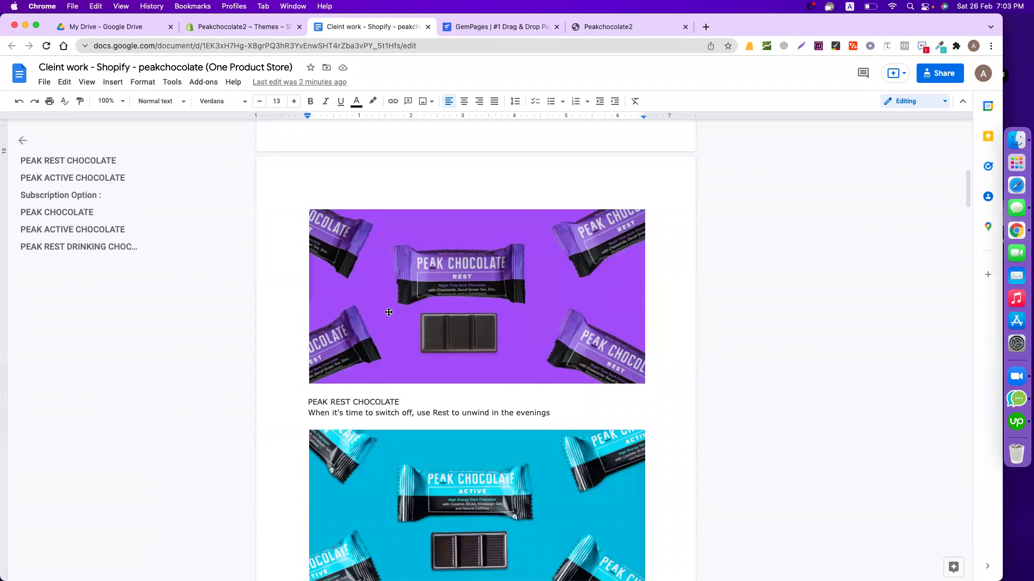
Step: Select the PEAK REST heading and tagline beside the purple Peak Rest image in the brief
{"action": "left_click", "coordinate": [506, 318]}
{"action": "left_click_drag", "start_coordinate": [552, 415], "coordinate": [300, 404]}
{"action": "scroll", "coordinate": [300, 404], "scroll_direction": "down", "scroll_amount": 5}
{"action": "scroll", "coordinate": [301, 404], "scroll_direction": "down", "scroll_amount": 1}
Step: Select the PEAK ACTIVE CHOCOLATE heading and tagline, then go back to the GemPages editor
{"action": "left_click", "coordinate": [483, 253]}
{"action": "left_click_drag", "start_coordinate": [561, 355], "coordinate": [302, 338]}
{"action": "scroll", "coordinate": [360, 337], "scroll_direction": "up", "scroll_amount": 3}
{"action": "scroll", "coordinate": [360, 337], "scroll_direction": "up", "scroll_amount": 1}
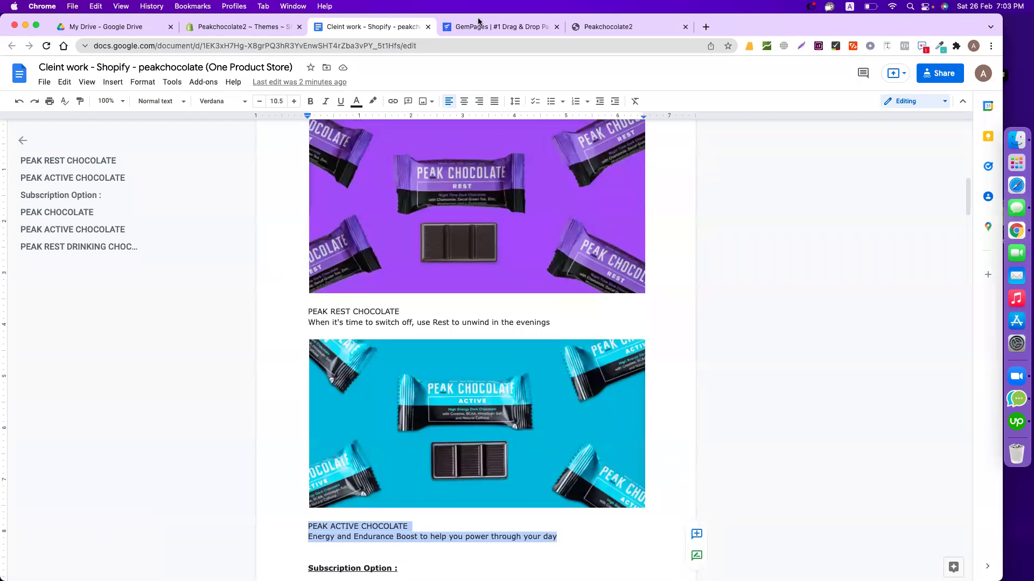
{"action": "left_click", "coordinate": [480, 24]}
{"action": "scroll", "coordinate": [428, 455], "scroll_direction": "down", "scroll_amount": 5}
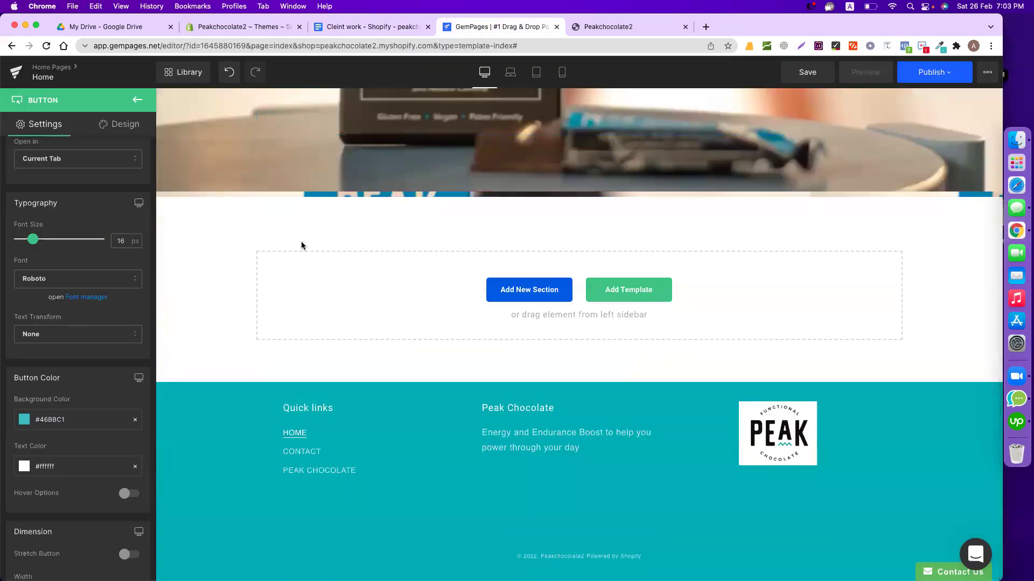
Step: Show the page elements and browse the block library twice, closing it without adding a section
{"action": "left_click", "coordinate": [266, 222]}
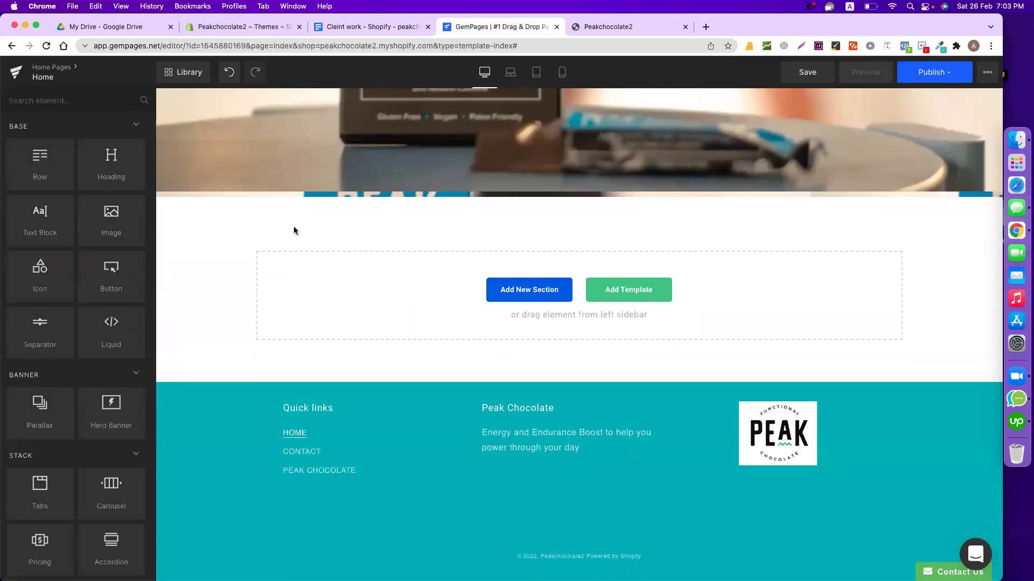
{"action": "left_click", "coordinate": [640, 291]}
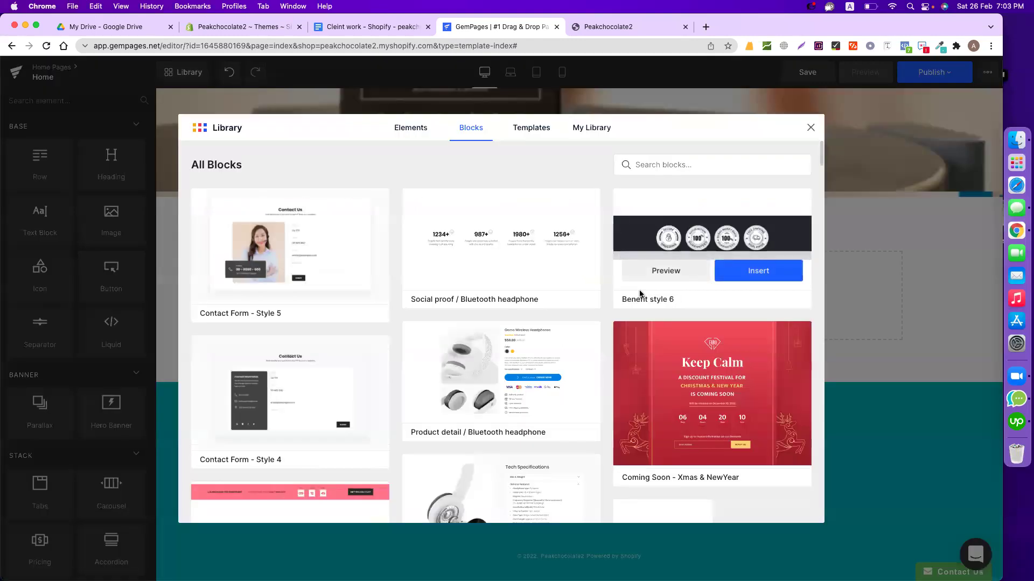
{"action": "left_click", "coordinate": [810, 127]}
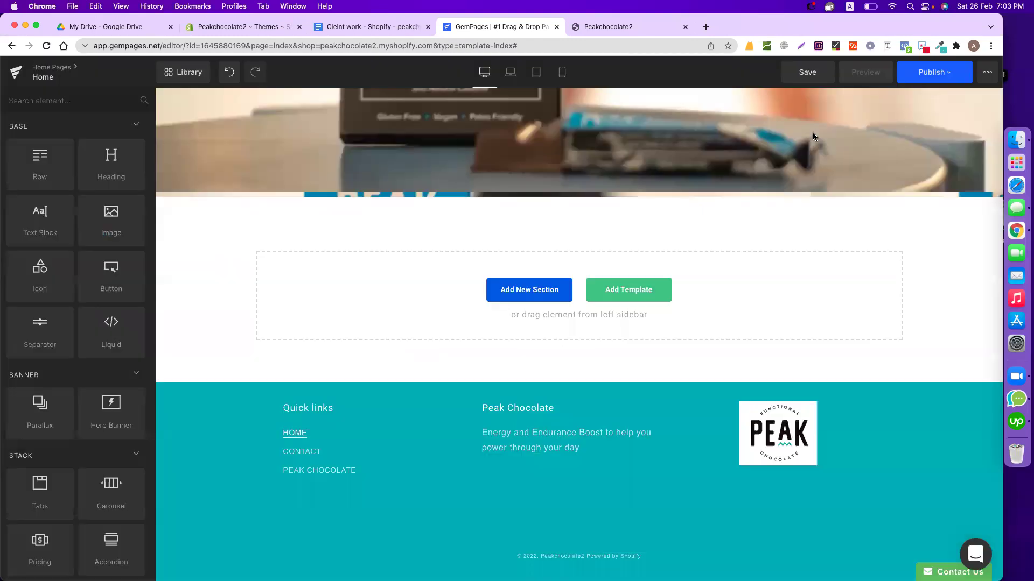
{"action": "left_click", "coordinate": [169, 76]}
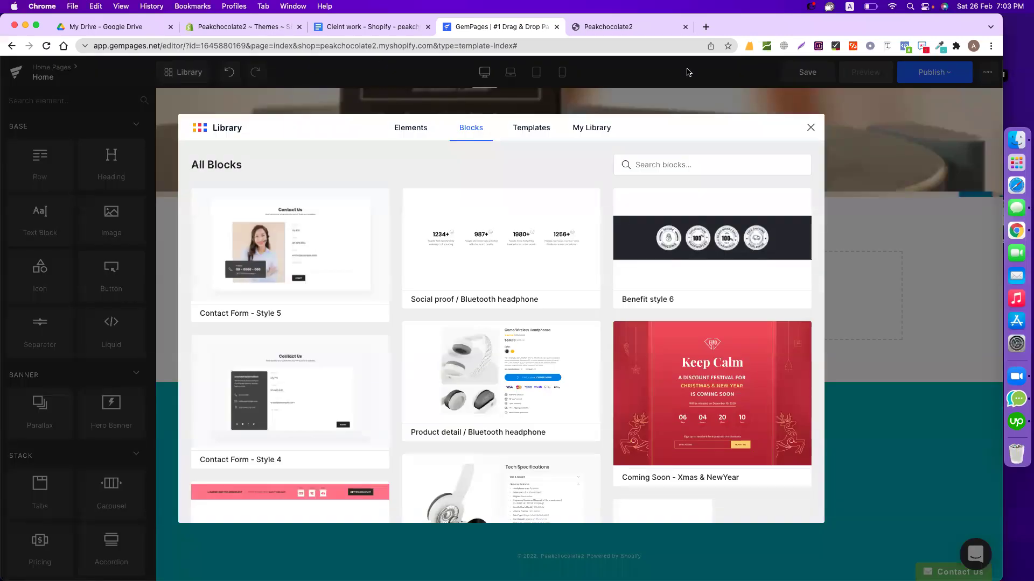
{"action": "left_click", "coordinate": [811, 129]}
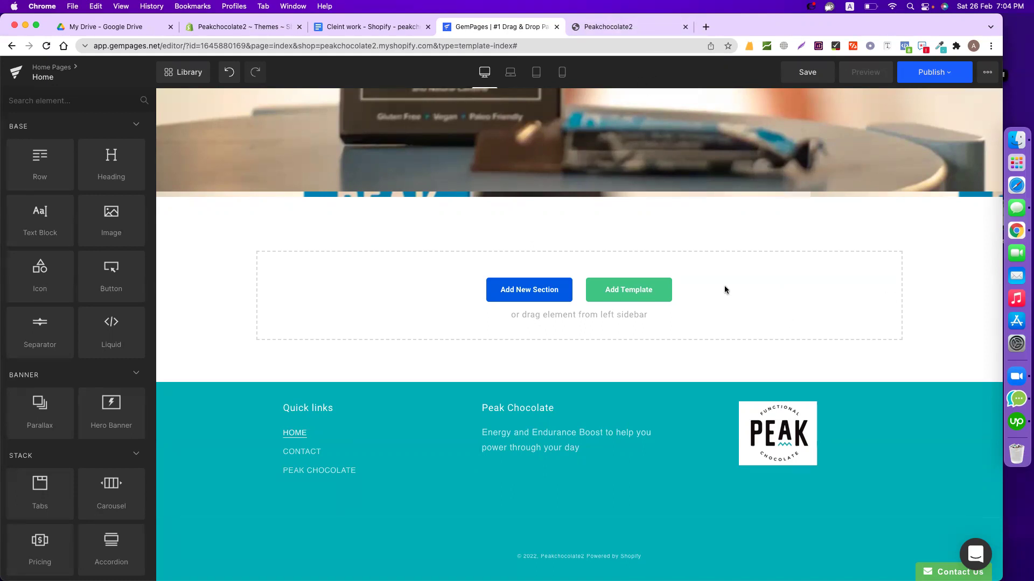
Step: Insert the Content - Style 4 - 2 Columns block from the Library's Blocks list below the hero
{"action": "left_click", "coordinate": [650, 291]}
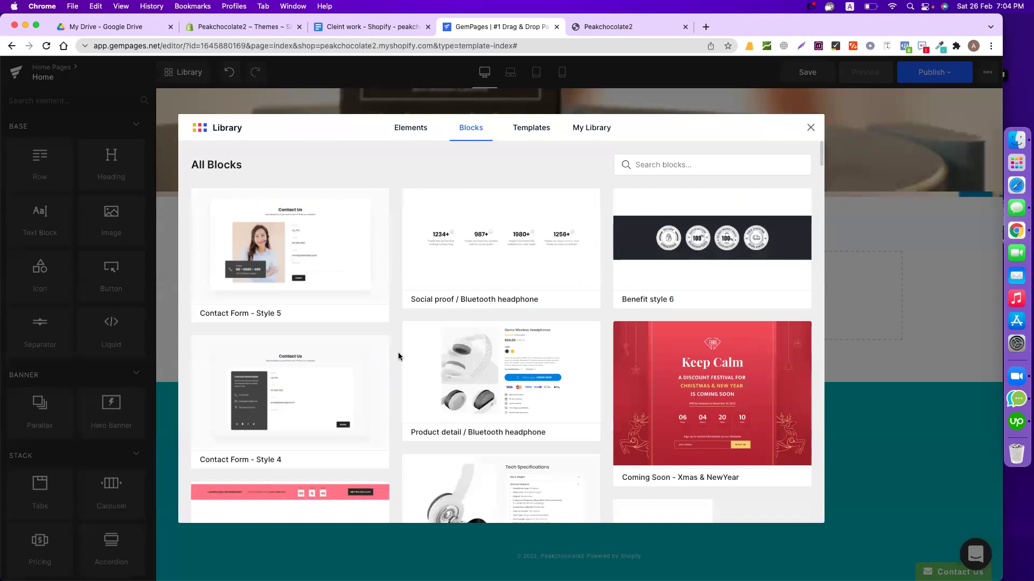
{"action": "scroll", "coordinate": [401, 356], "scroll_direction": "down", "scroll_amount": 5}
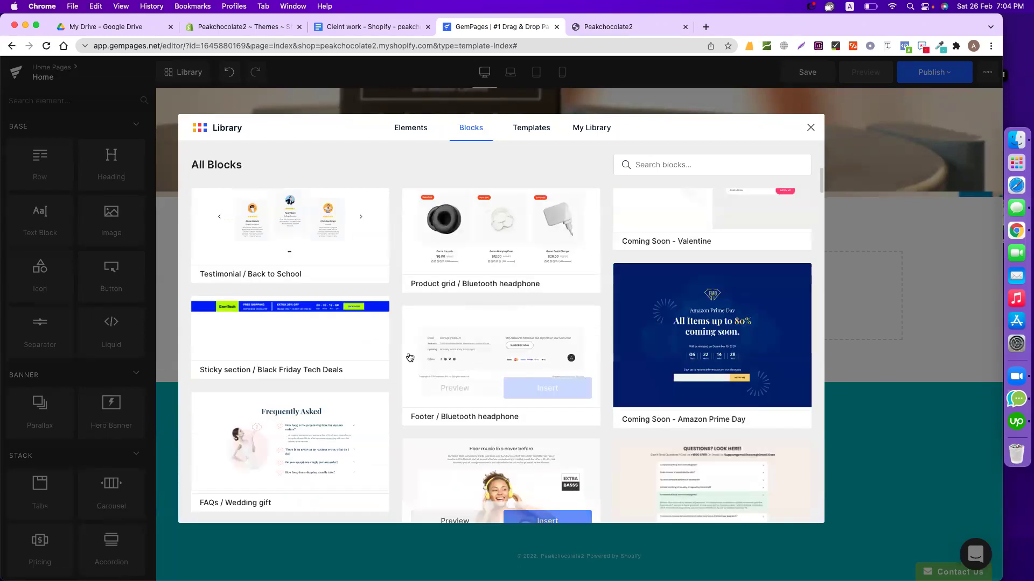
{"action": "scroll", "coordinate": [411, 352], "scroll_direction": "up", "scroll_amount": 5}
{"action": "scroll", "coordinate": [425, 301], "scroll_direction": "down", "scroll_amount": 4}
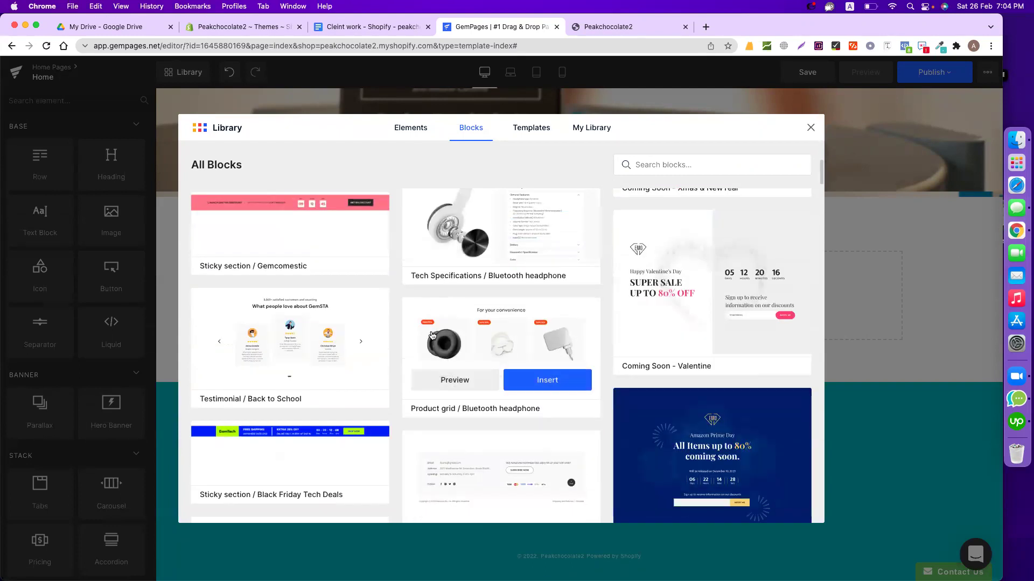
{"action": "scroll", "coordinate": [432, 335], "scroll_direction": "down", "scroll_amount": 10}
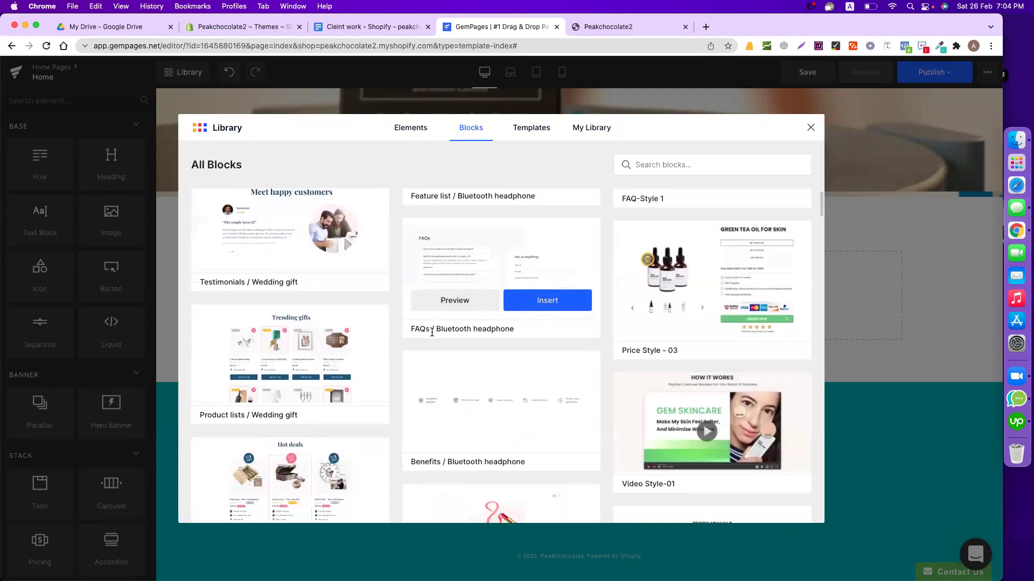
{"action": "scroll", "coordinate": [432, 333], "scroll_direction": "down", "scroll_amount": 5}
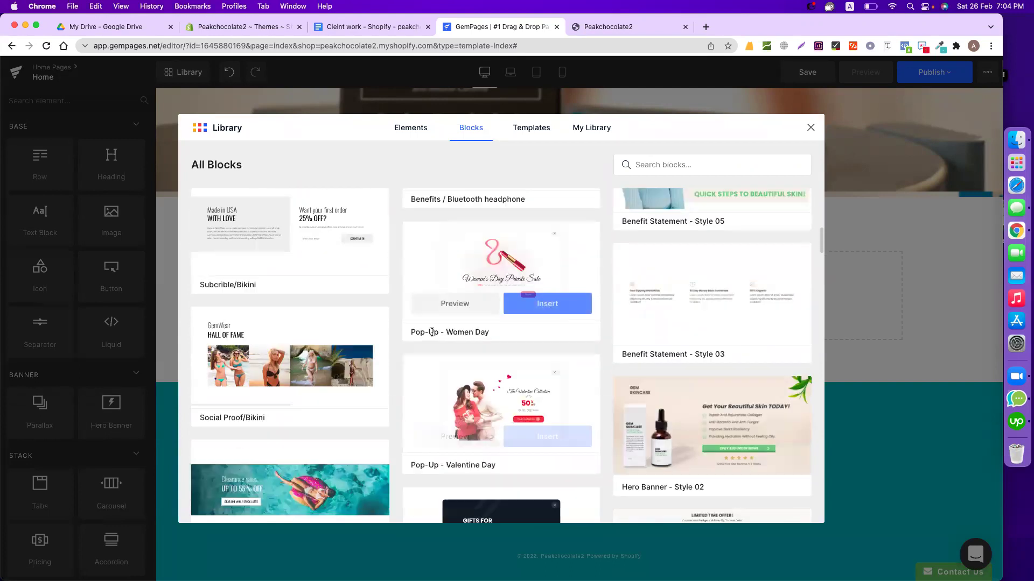
{"action": "scroll", "coordinate": [619, 345], "scroll_direction": "down", "scroll_amount": 3}
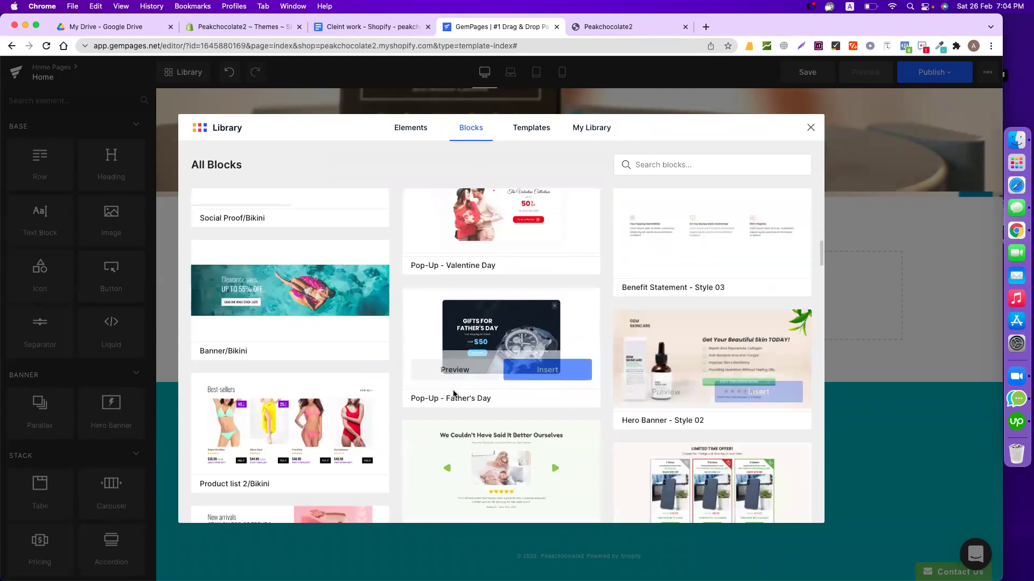
{"action": "scroll", "coordinate": [453, 393], "scroll_direction": "down", "scroll_amount": 3}
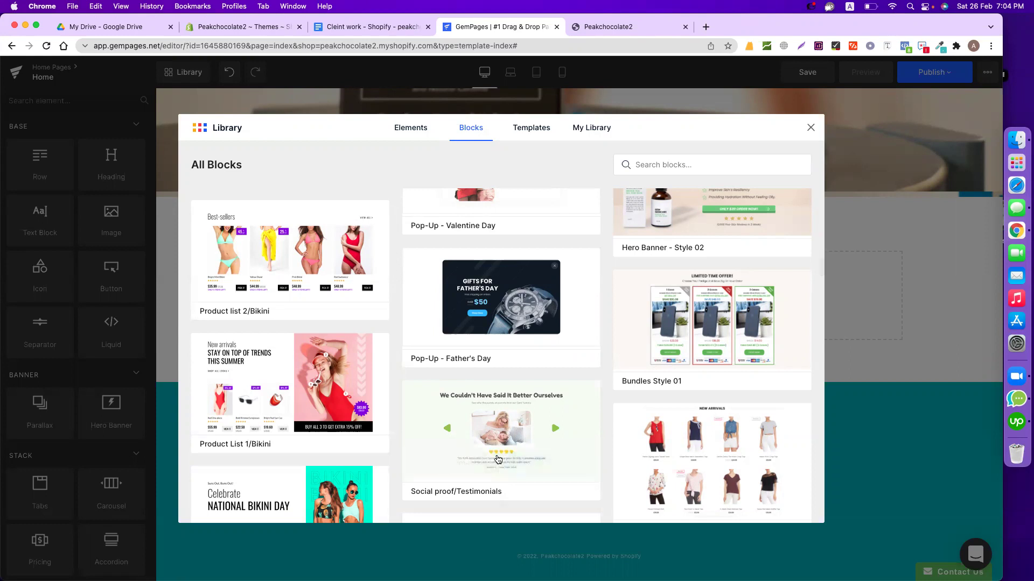
{"action": "scroll", "coordinate": [458, 409], "scroll_direction": "down", "scroll_amount": 5}
{"action": "scroll", "coordinate": [494, 439], "scroll_direction": "down", "scroll_amount": 10}
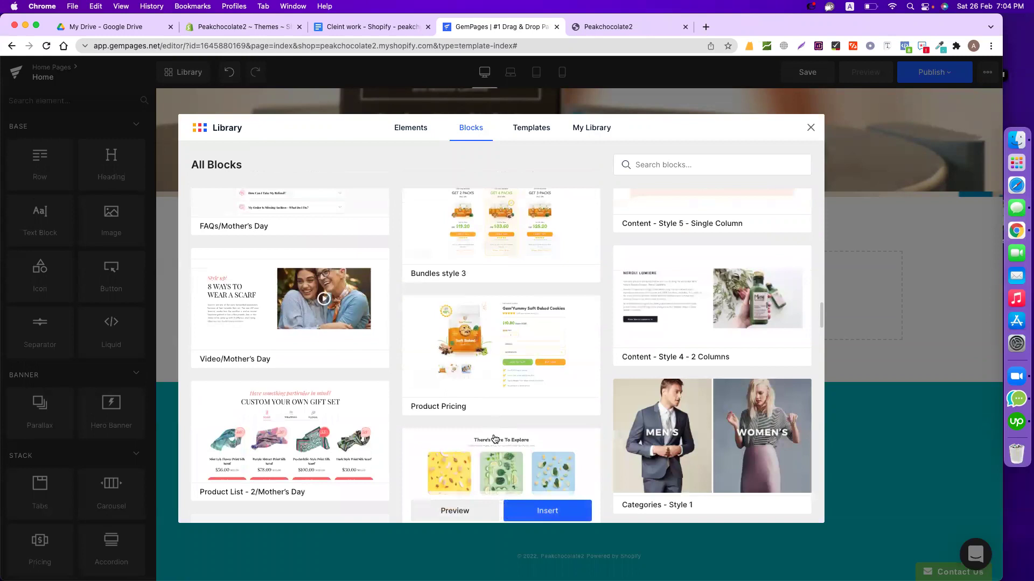
{"action": "scroll", "coordinate": [619, 393], "scroll_direction": "down", "scroll_amount": 4}
{"action": "scroll", "coordinate": [619, 397], "scroll_direction": "up", "scroll_amount": 6}
{"action": "scroll", "coordinate": [618, 397], "scroll_direction": "up", "scroll_amount": 1}
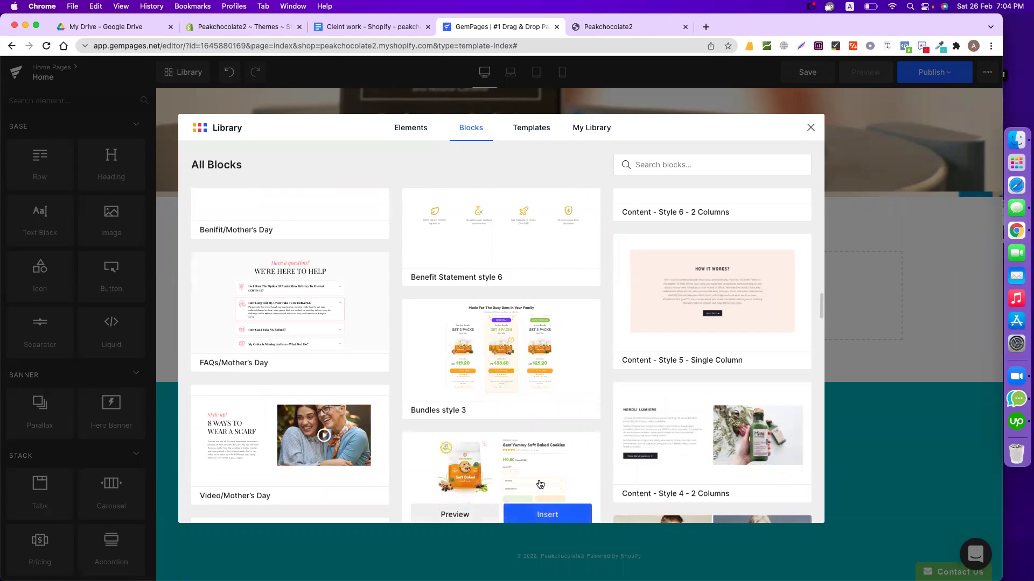
{"action": "scroll", "coordinate": [540, 483], "scroll_direction": "down", "scroll_amount": 3}
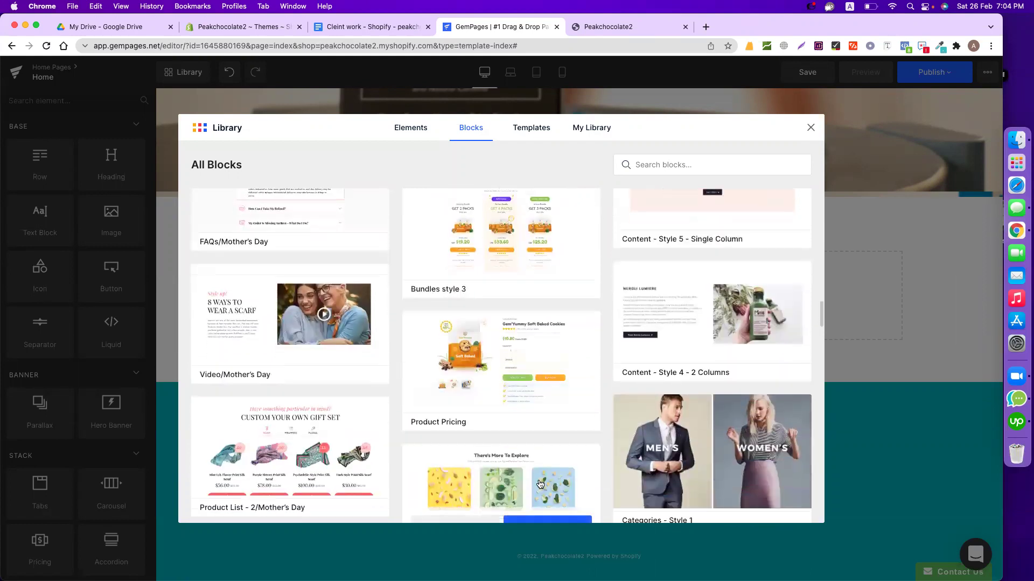
{"action": "left_click", "coordinate": [724, 344]}
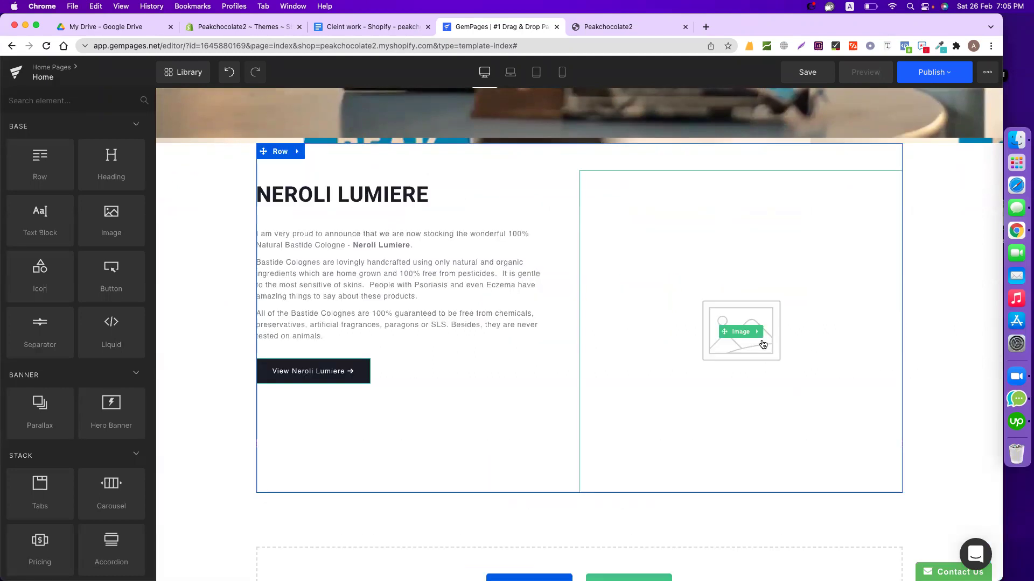
Step: Switch on Full Width in the NEROLI LUMIERE row's settings
{"action": "scroll", "coordinate": [538, 355], "scroll_direction": "up", "scroll_amount": 3}
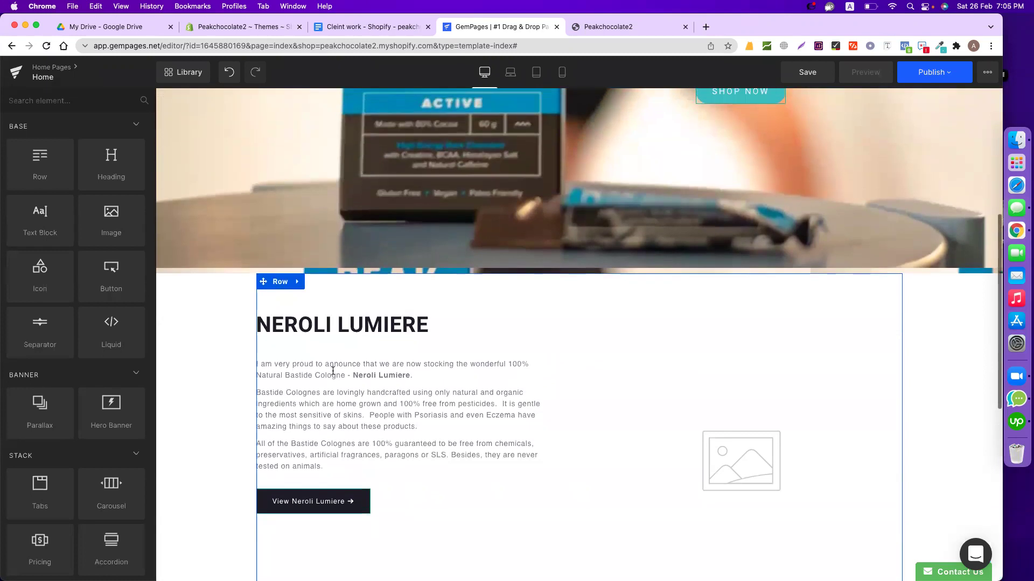
{"action": "left_click", "coordinate": [265, 283]}
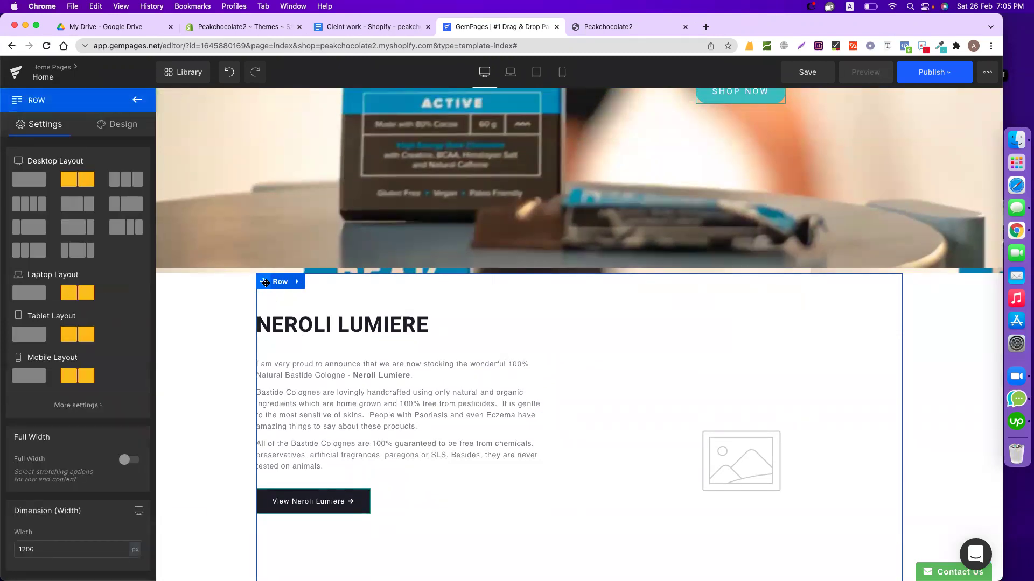
{"action": "scroll", "coordinate": [93, 362], "scroll_direction": "down", "scroll_amount": 4}
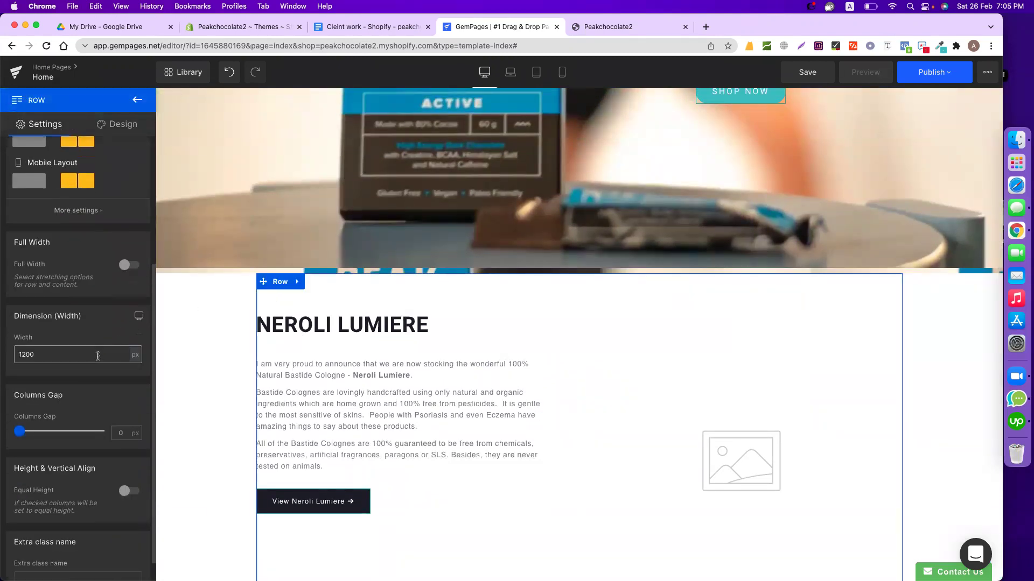
{"action": "left_click", "coordinate": [129, 267]}
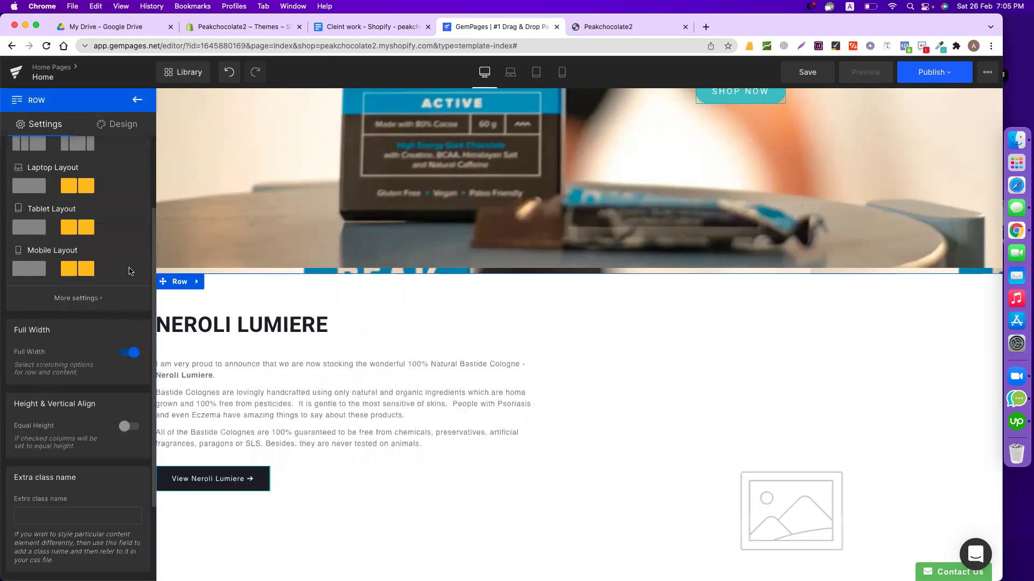
{"action": "scroll", "coordinate": [610, 488], "scroll_direction": "down", "scroll_amount": 2}
{"action": "scroll", "coordinate": [610, 488], "scroll_direction": "up", "scroll_amount": 1}
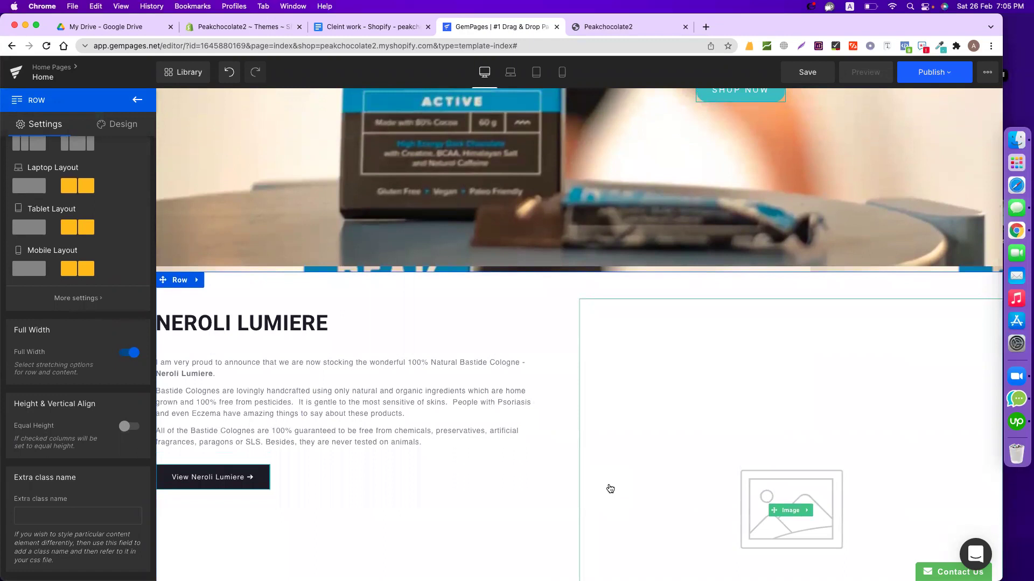
{"action": "scroll", "coordinate": [148, 256], "scroll_direction": "up", "scroll_amount": 3}
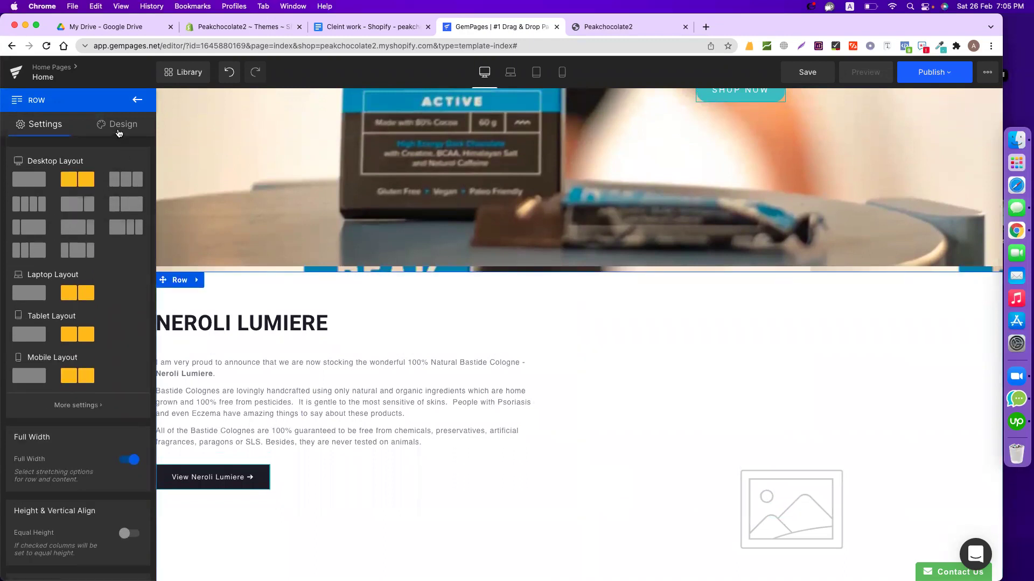
Step: In the row's Design > Spacing, set the left padding to 50px
{"action": "left_click", "coordinate": [118, 129]}
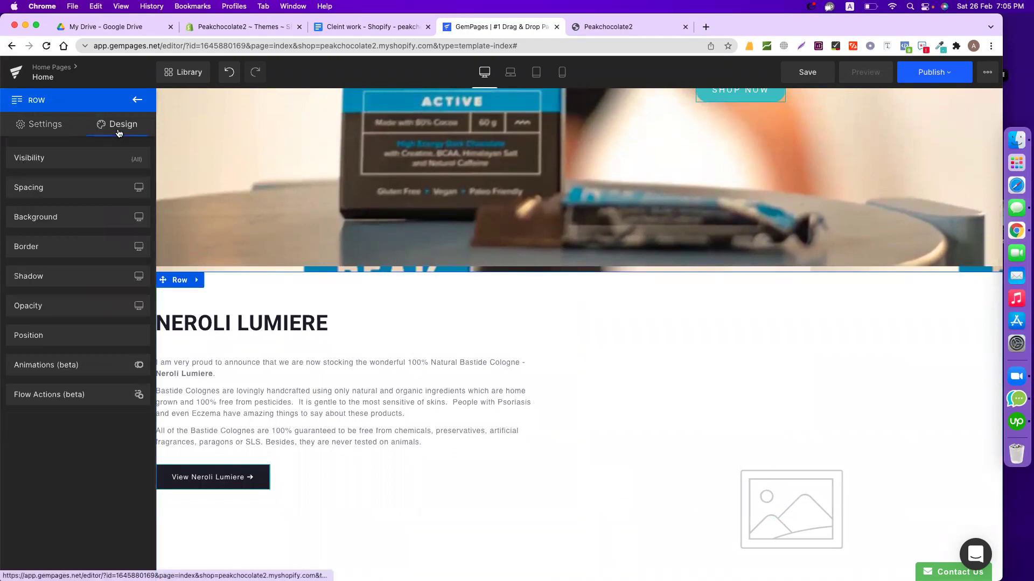
{"action": "left_click", "coordinate": [64, 188]}
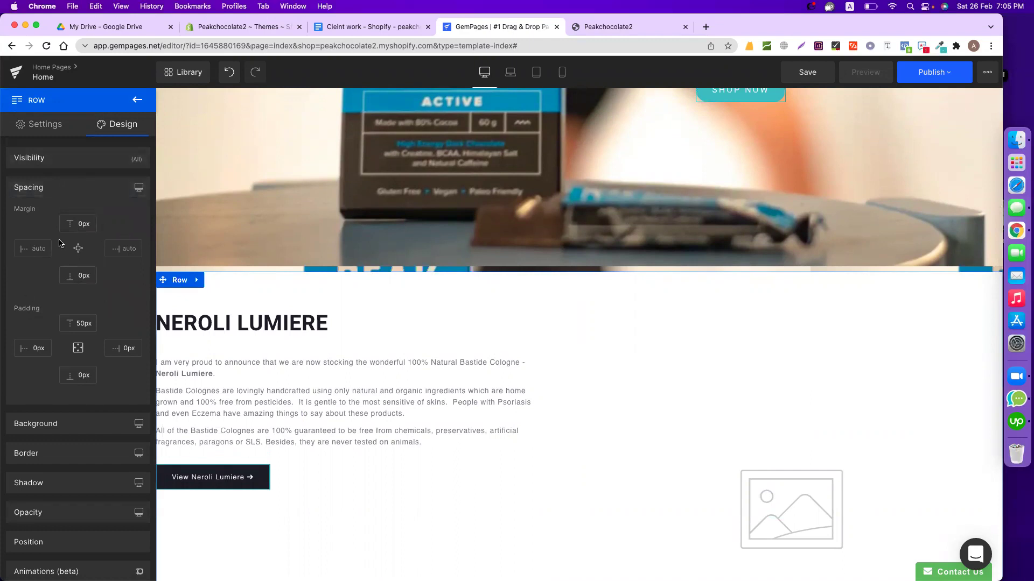
{"action": "left_click", "coordinate": [36, 349]}
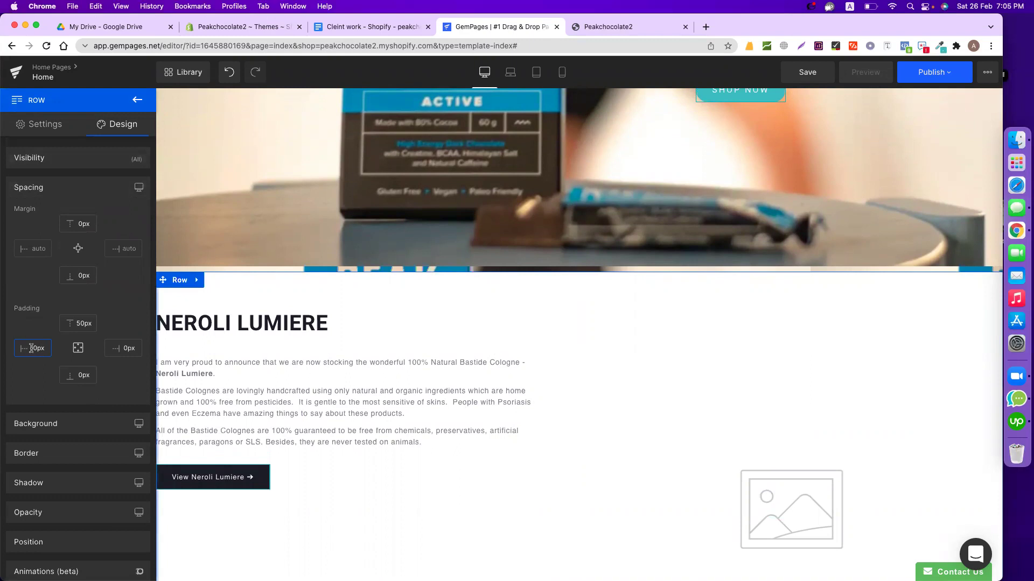
{"action": "left_click", "coordinate": [32, 348]}
{"action": "type", "text": "6"}
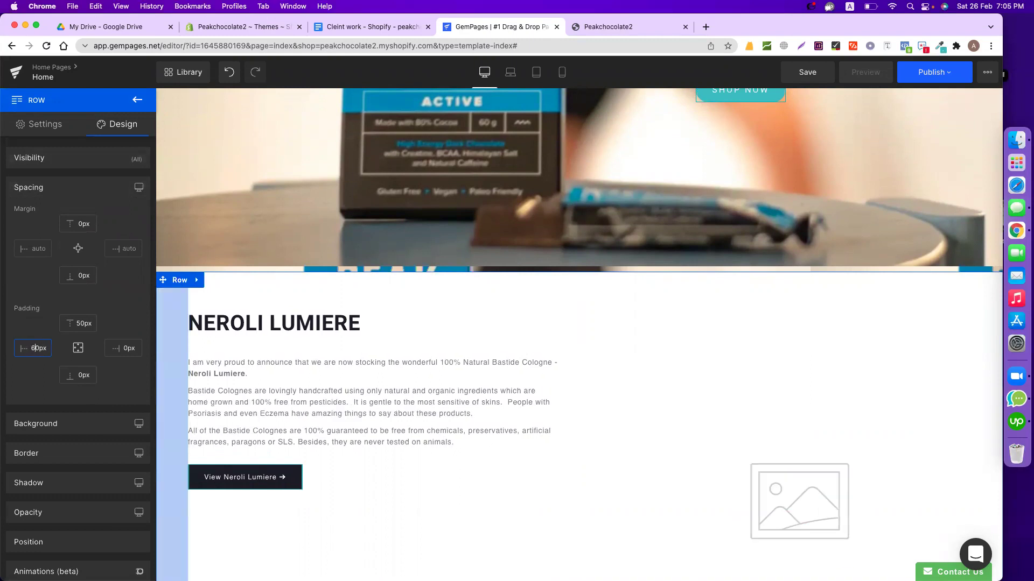
{"action": "key", "text": "BackSpace"}
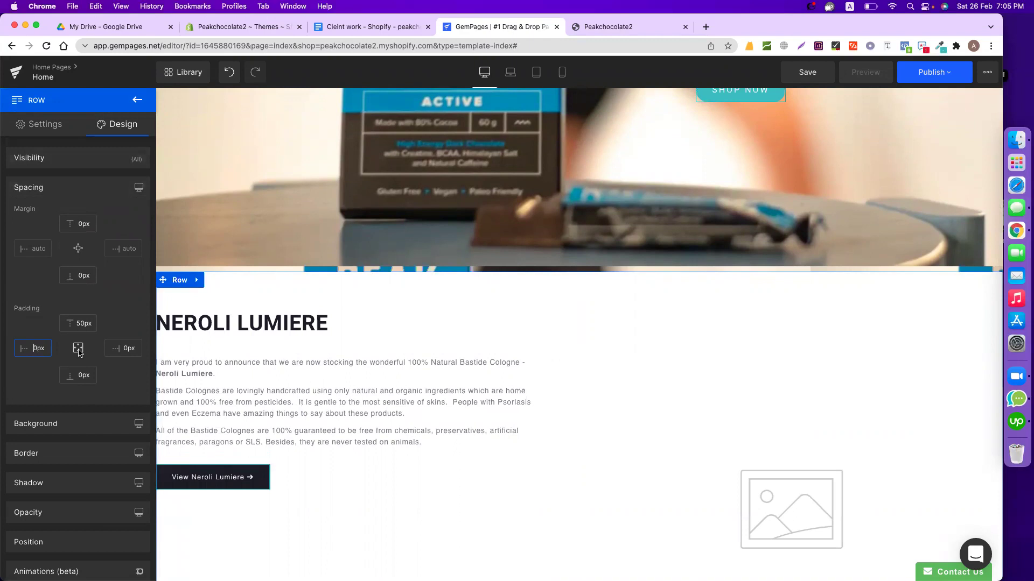
{"action": "scroll", "coordinate": [78, 351], "scroll_direction": "up", "scroll_amount": 2}
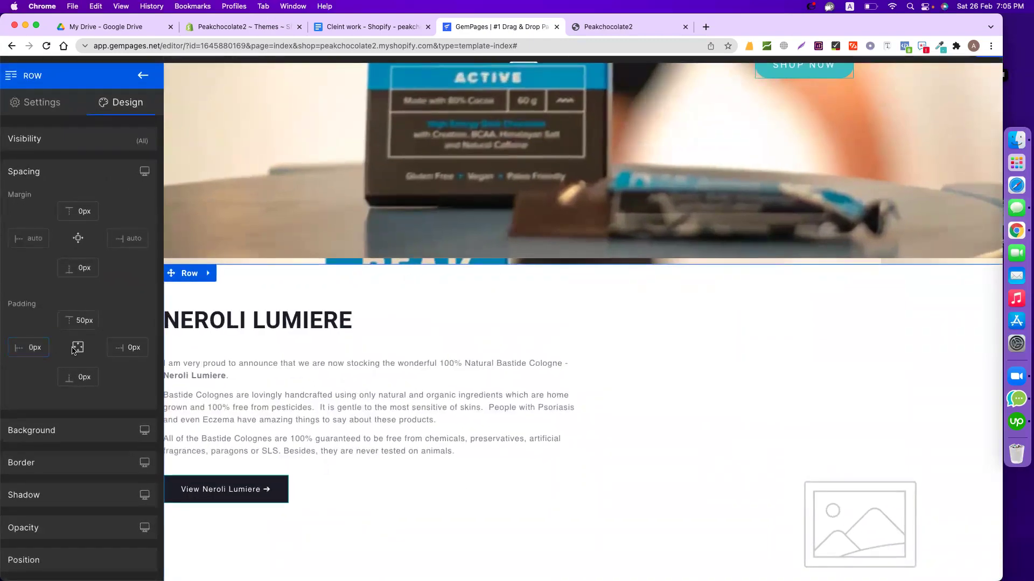
{"action": "type", "text": "5"}
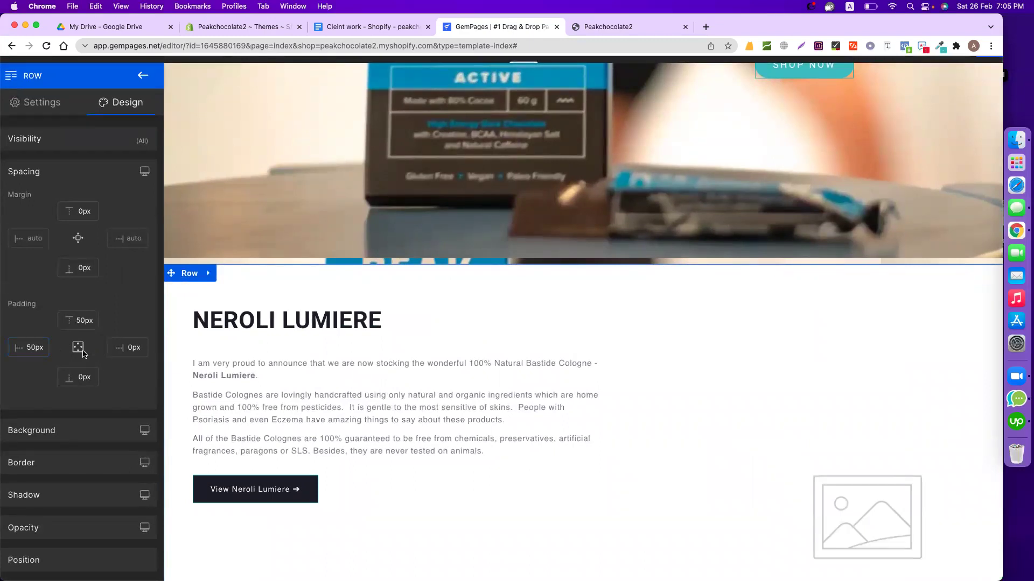
Step: Set the row's bottom and right padding to 50px
{"action": "left_click", "coordinate": [81, 379]}
{"action": "right_click", "coordinate": [81, 382]}
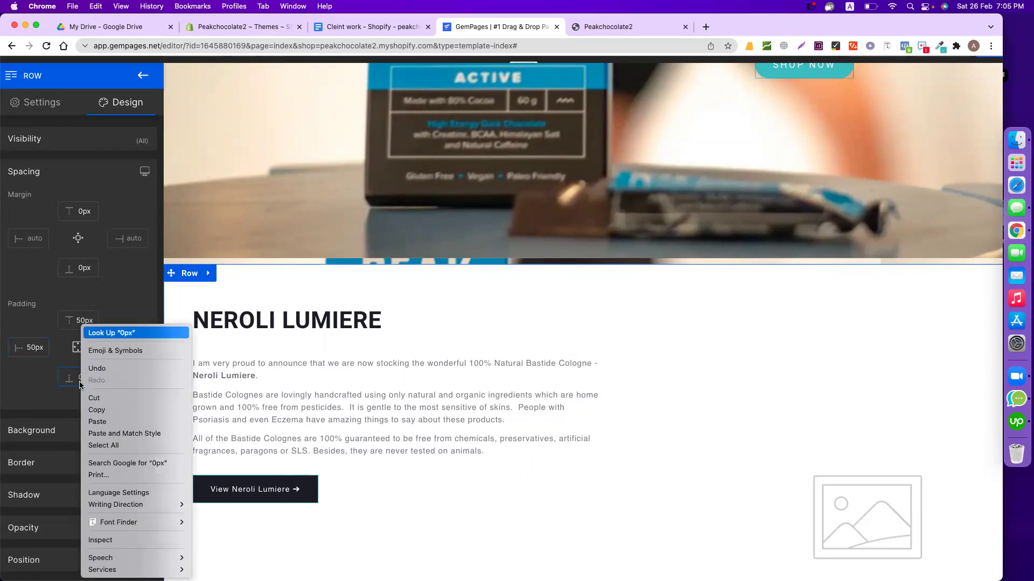
{"action": "left_click", "coordinate": [74, 382]}
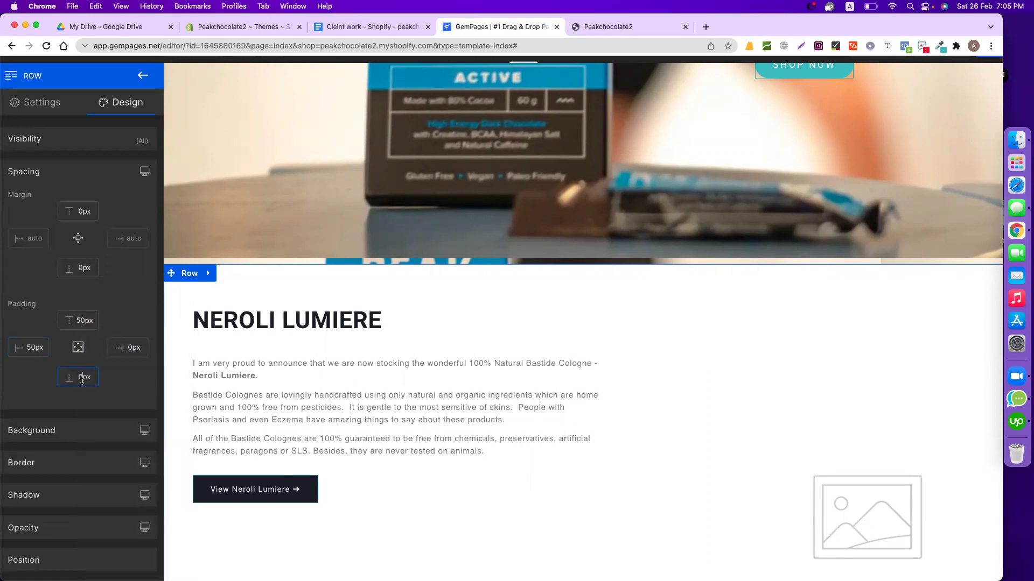
{"action": "left_click", "coordinate": [127, 347]}
{"action": "type", "text": "5"}
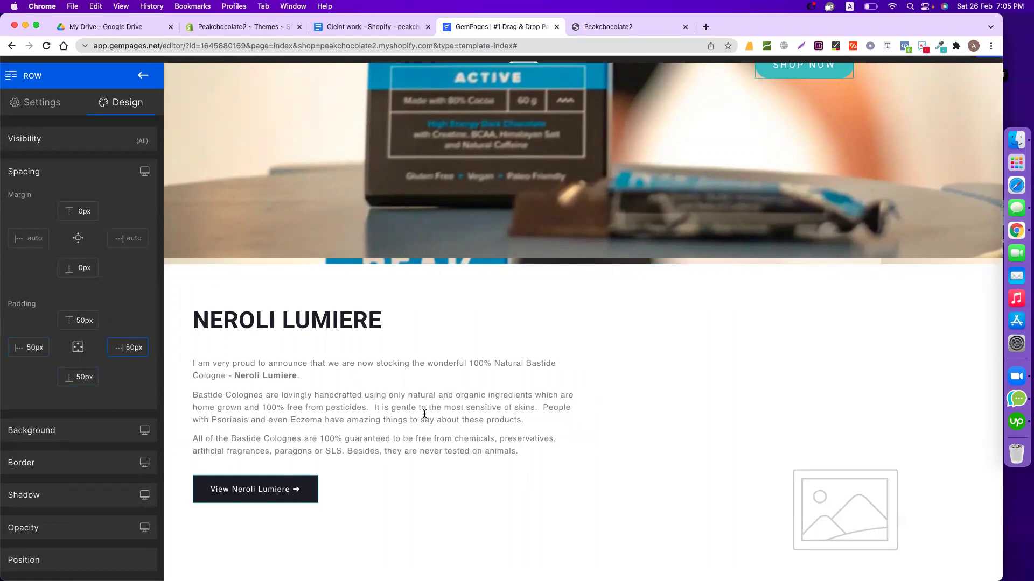
{"action": "left_click", "coordinate": [424, 415]}
{"action": "scroll", "coordinate": [424, 414], "scroll_direction": "down", "scroll_amount": 4}
Step: Replace the right column's placeholder image with the purple Peak Rest chocolate screenshot from the Desktop
{"action": "scroll", "coordinate": [424, 418], "scroll_direction": "up", "scroll_amount": 1}
{"action": "left_click", "coordinate": [799, 238]}
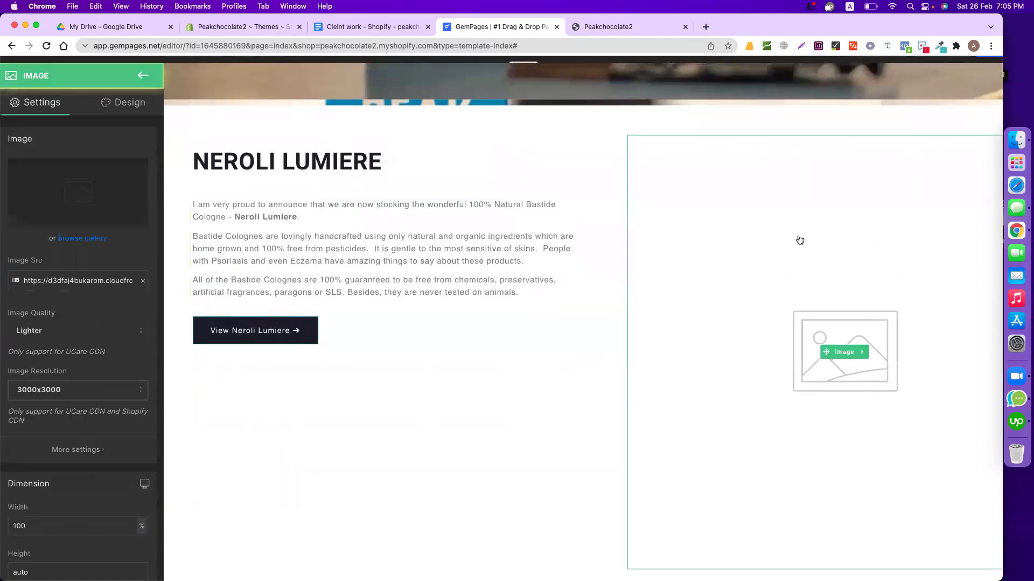
{"action": "left_click", "coordinate": [392, 22]}
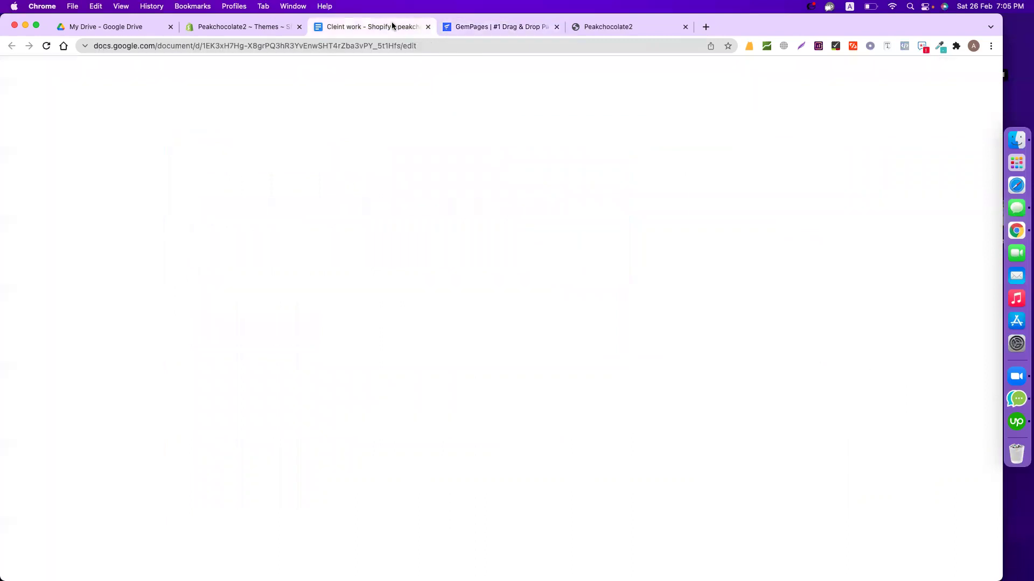
{"action": "left_click", "coordinate": [469, 28]}
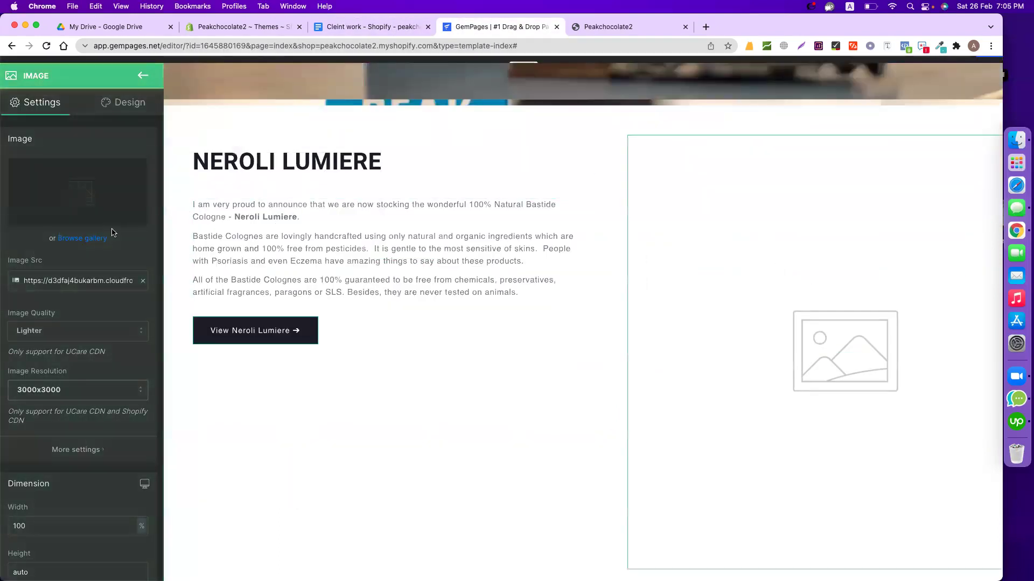
{"action": "left_click", "coordinate": [54, 195]}
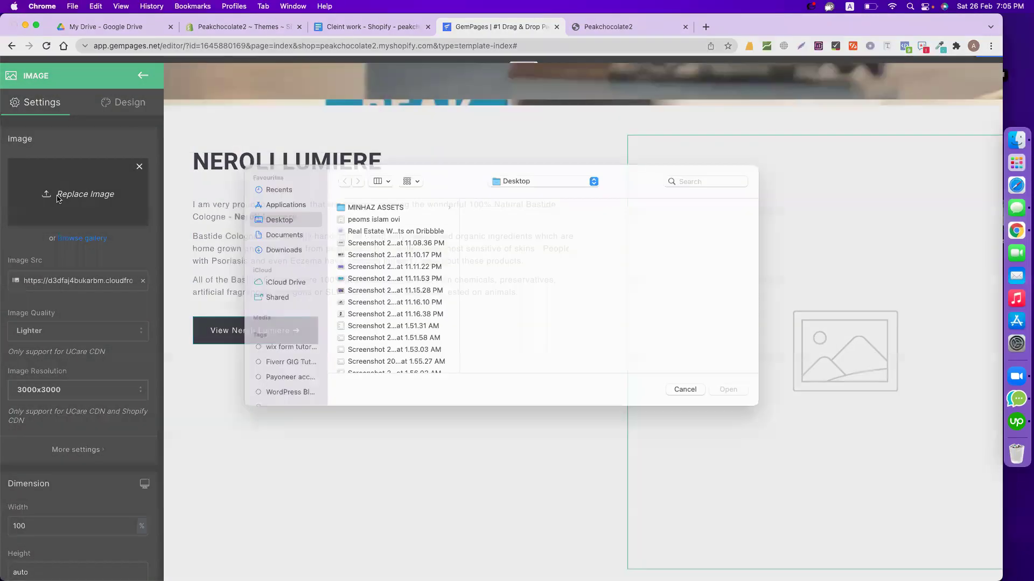
{"action": "left_click", "coordinate": [392, 277]}
{"action": "double_click", "coordinate": [392, 277]}
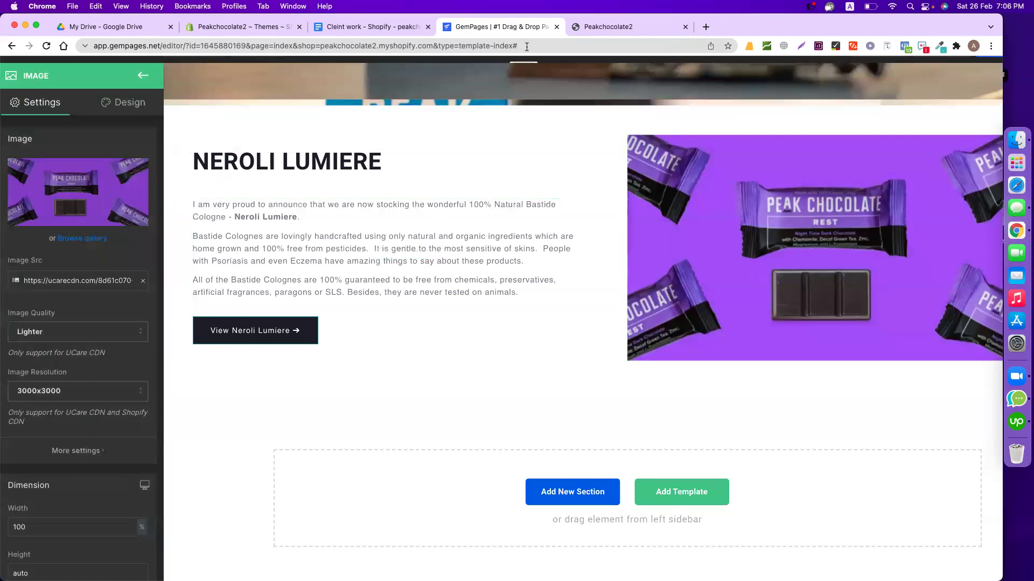
Step: Copy the PEAK REST CHOCOLATE line from the client document and select the NEROLI LUMIERE heading
{"action": "left_click", "coordinate": [367, 30]}
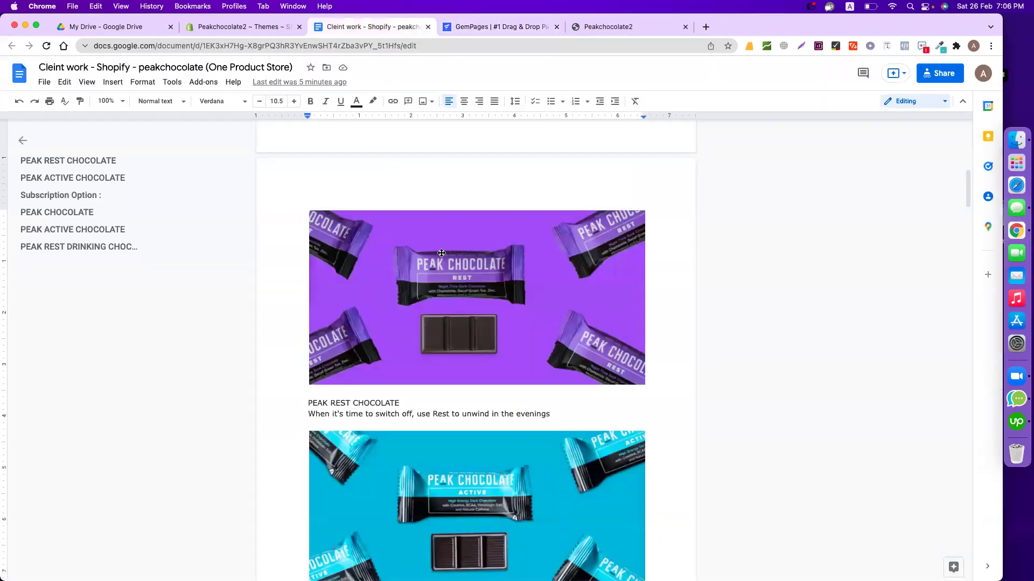
{"action": "left_click", "coordinate": [426, 328]}
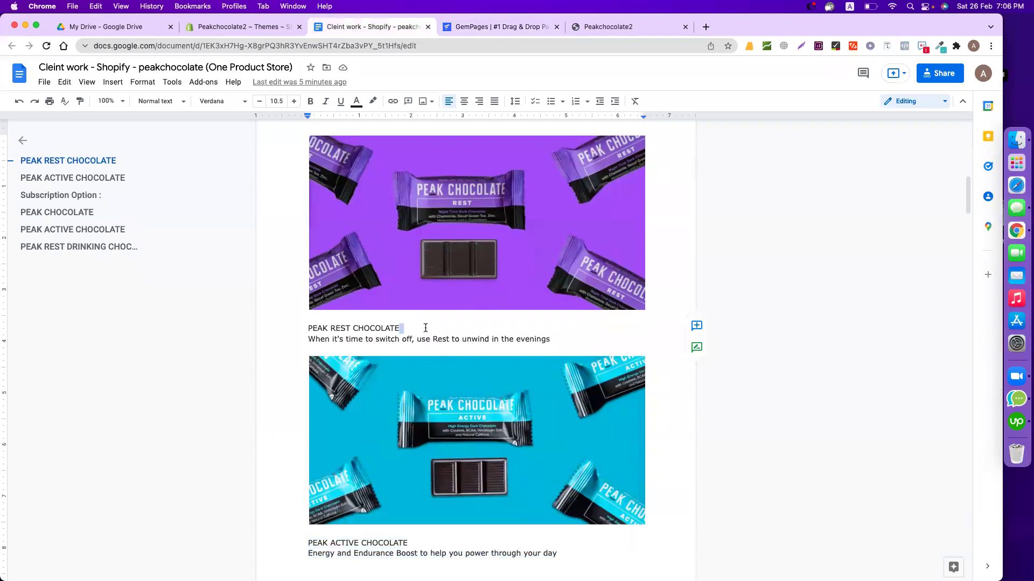
{"action": "triple_click", "coordinate": [426, 328]}
{"action": "key", "text": "super+c"}
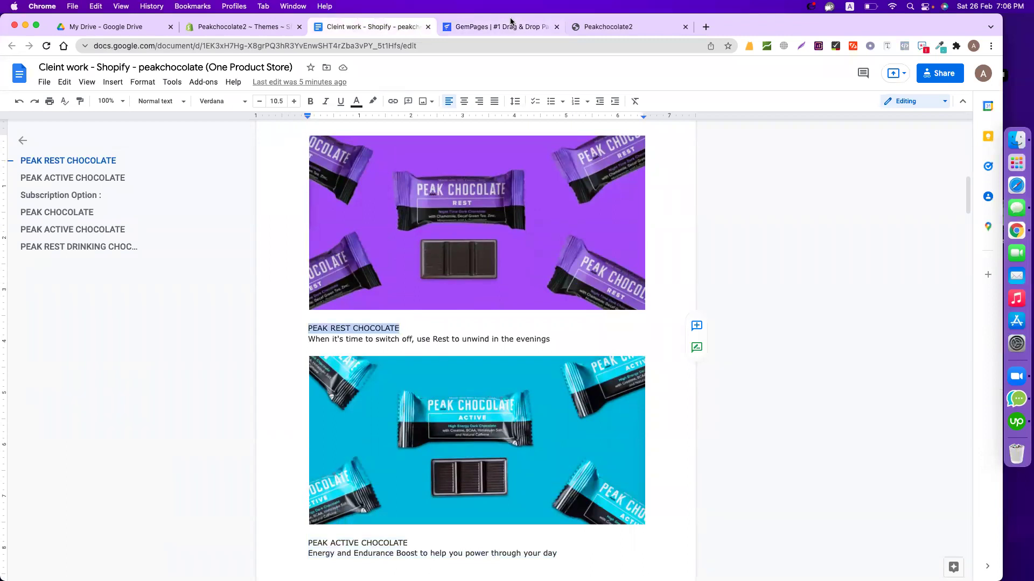
{"action": "left_click", "coordinate": [506, 26]}
{"action": "triple_click", "coordinate": [291, 156]}
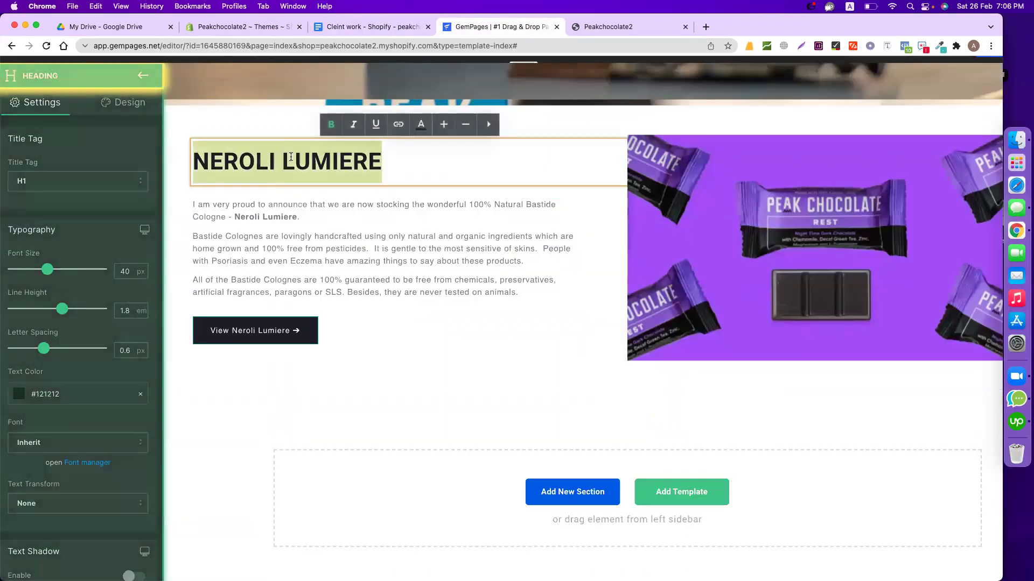
Step: Paste PEAK REST CHOCOLATE over the heading and copy the hero REST heading's style
{"action": "key", "text": "super+v"}
{"action": "scroll", "coordinate": [388, 224], "scroll_direction": "up", "scroll_amount": 8}
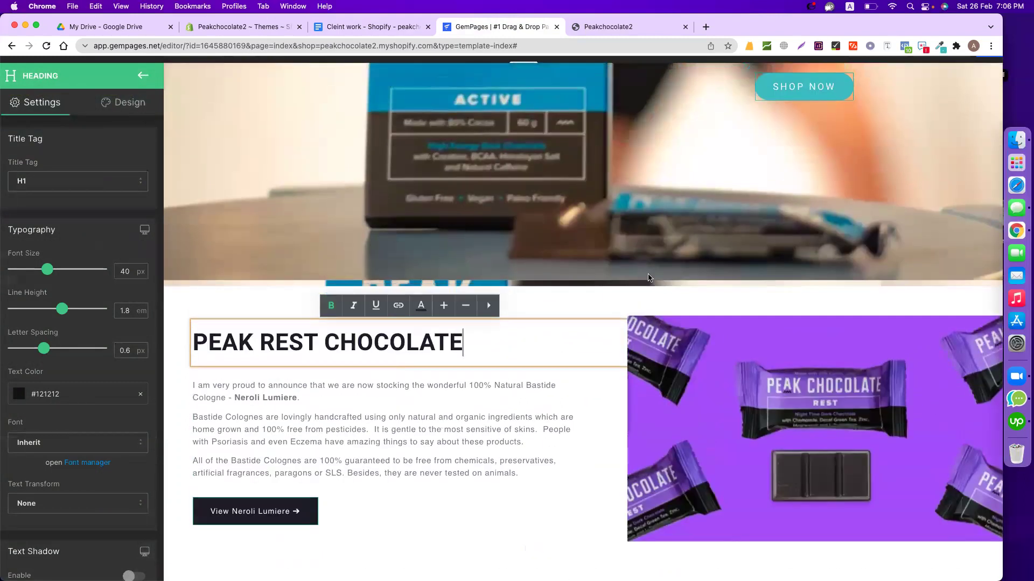
{"action": "left_click", "coordinate": [800, 244]}
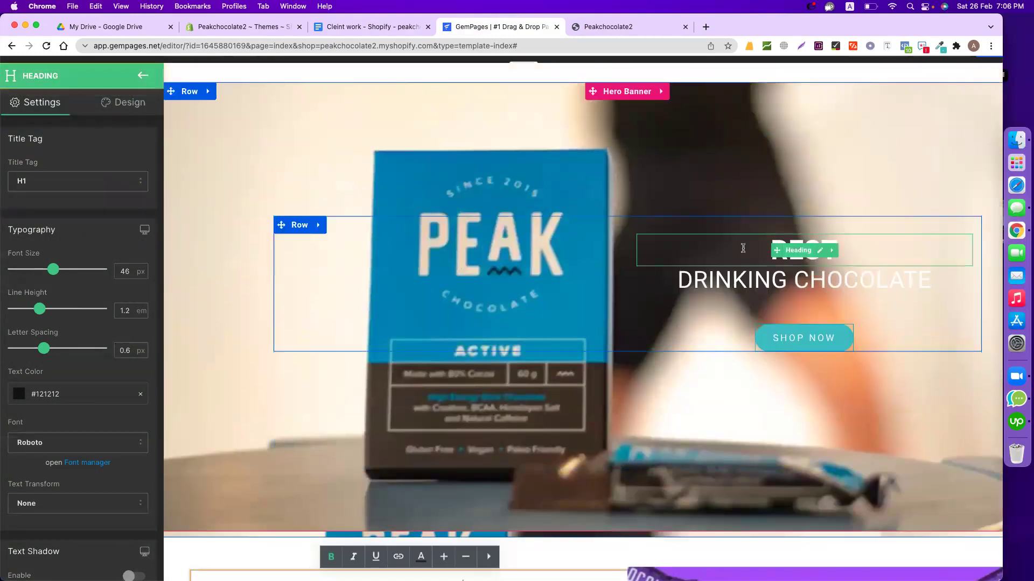
{"action": "right_click", "coordinate": [722, 246]}
{"action": "mouse_move", "coordinate": [722, 276]}
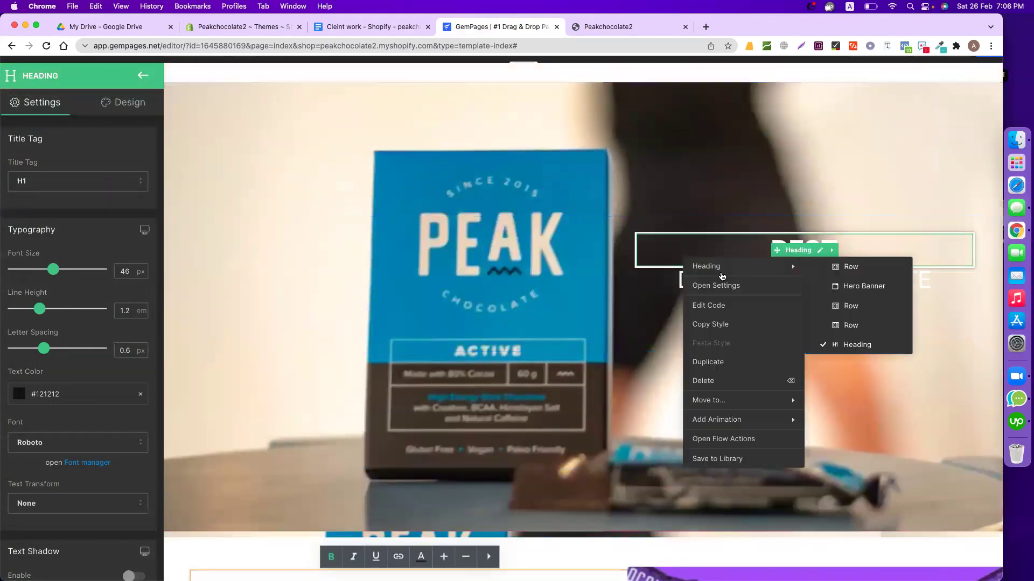
{"action": "left_click", "coordinate": [711, 324]}
Step: Paste the copied REST style onto the PEAK REST CHOCOLATE section heading
{"action": "scroll", "coordinate": [576, 425], "scroll_direction": "down", "scroll_amount": 6}
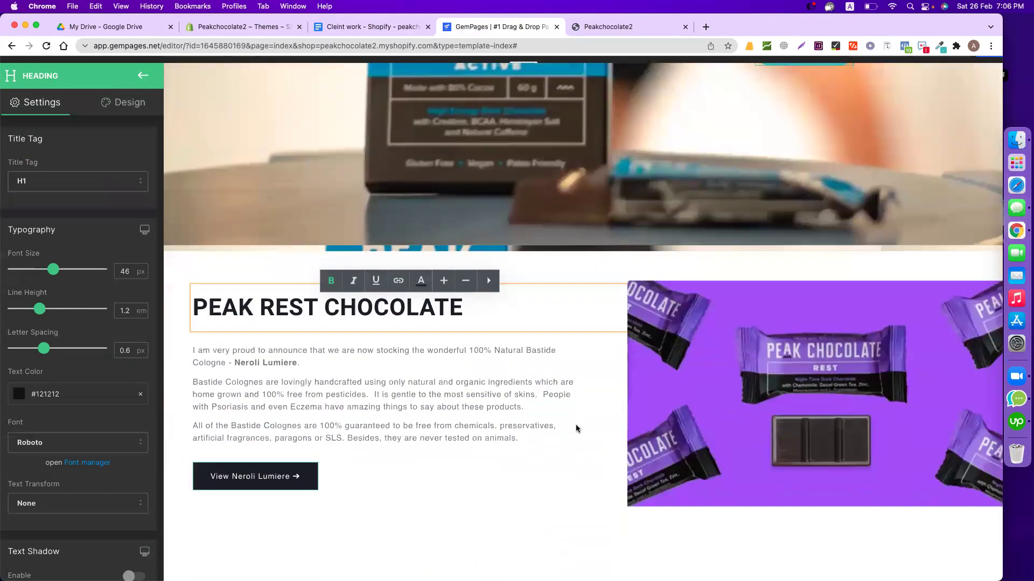
{"action": "left_click", "coordinate": [304, 273]}
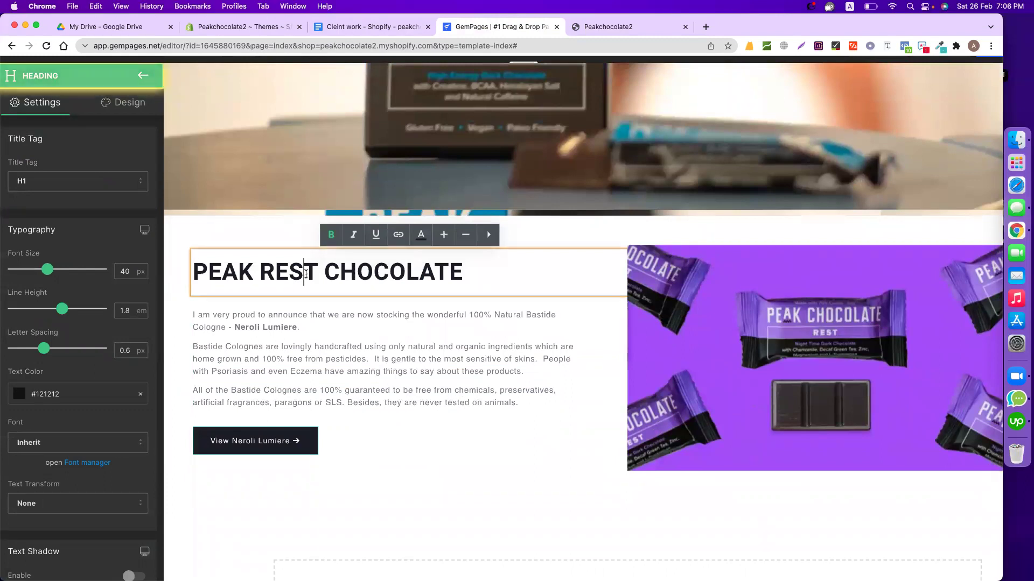
{"action": "right_click", "coordinate": [304, 274]}
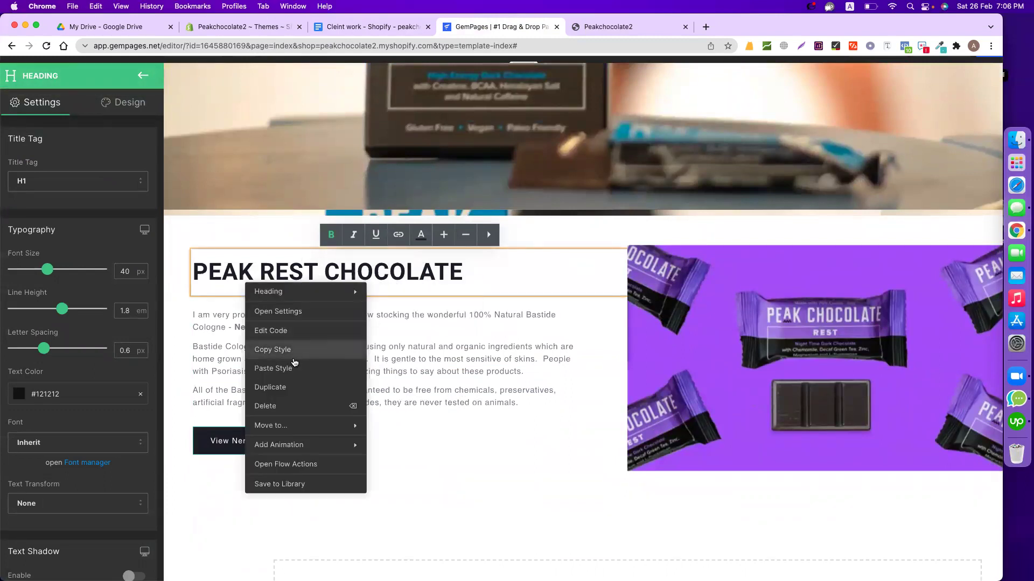
{"action": "left_click", "coordinate": [293, 365]}
{"action": "left_click", "coordinate": [320, 354]}
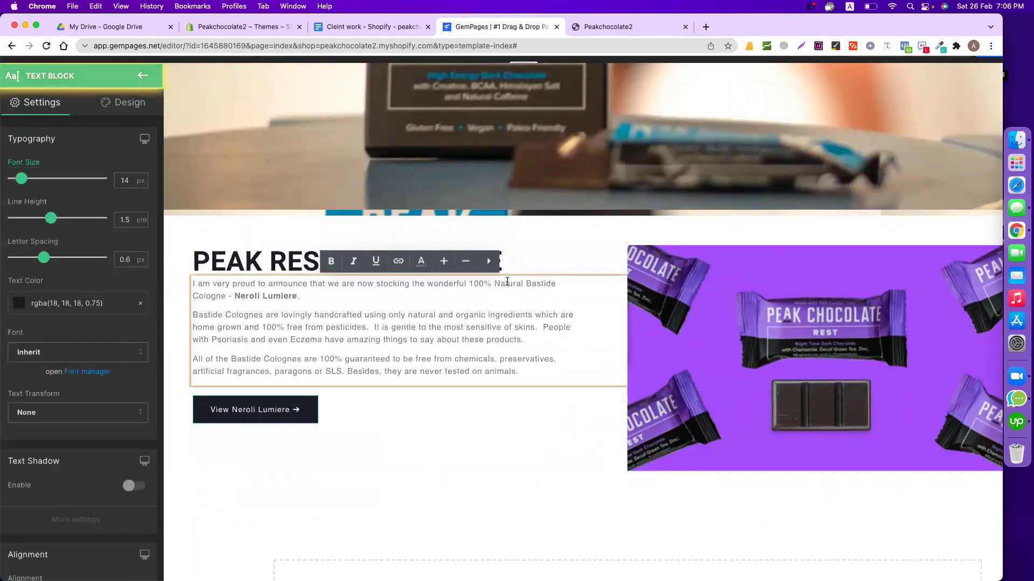
Step: Replace the cologne paragraphs with "When it's time to switch off, use Rest to unwind in the evenings" as plain text
{"action": "left_click", "coordinate": [528, 257]}
{"action": "left_click", "coordinate": [484, 291]}
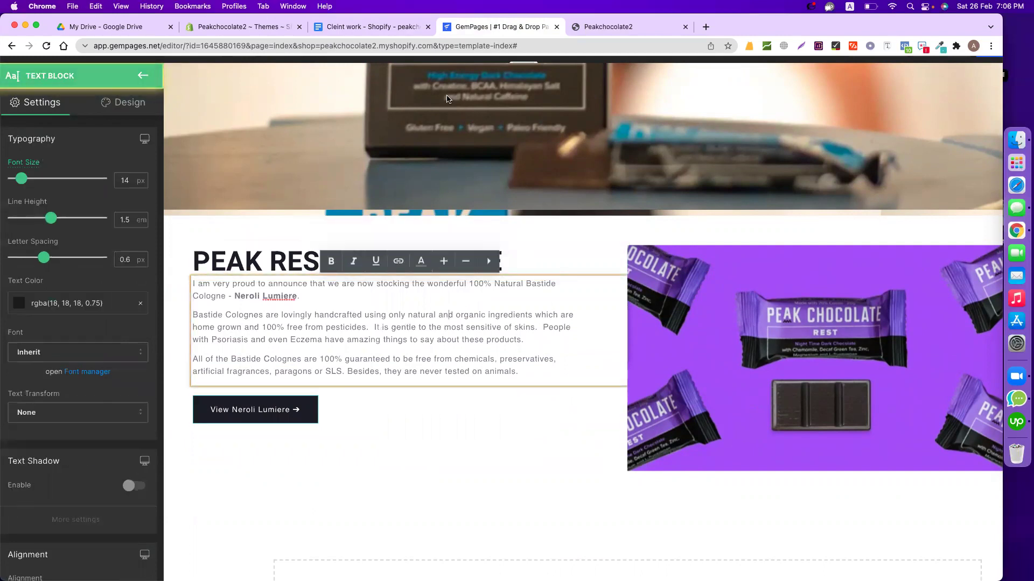
{"action": "left_click", "coordinate": [373, 33]}
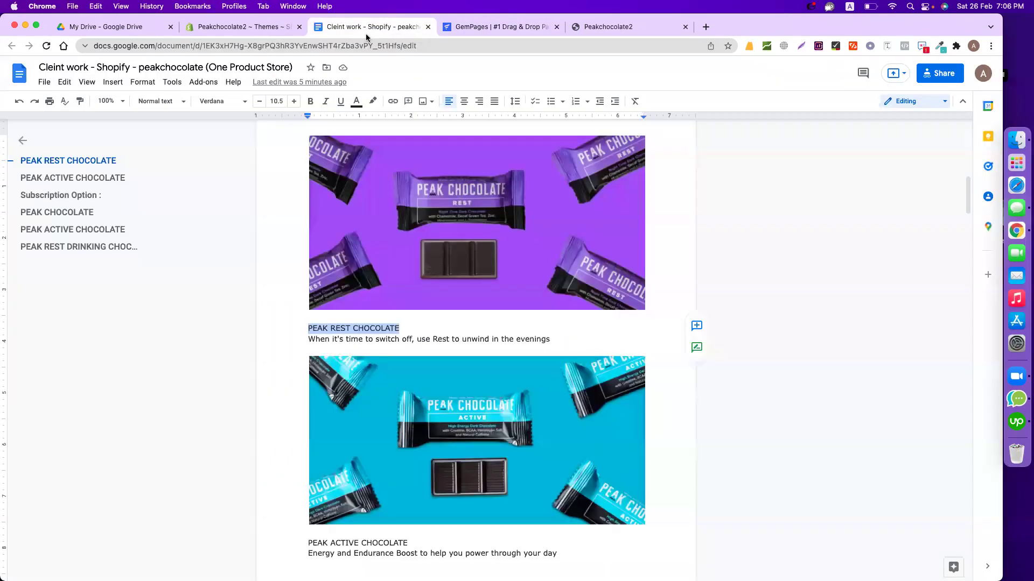
{"action": "triple_click", "coordinate": [563, 344]}
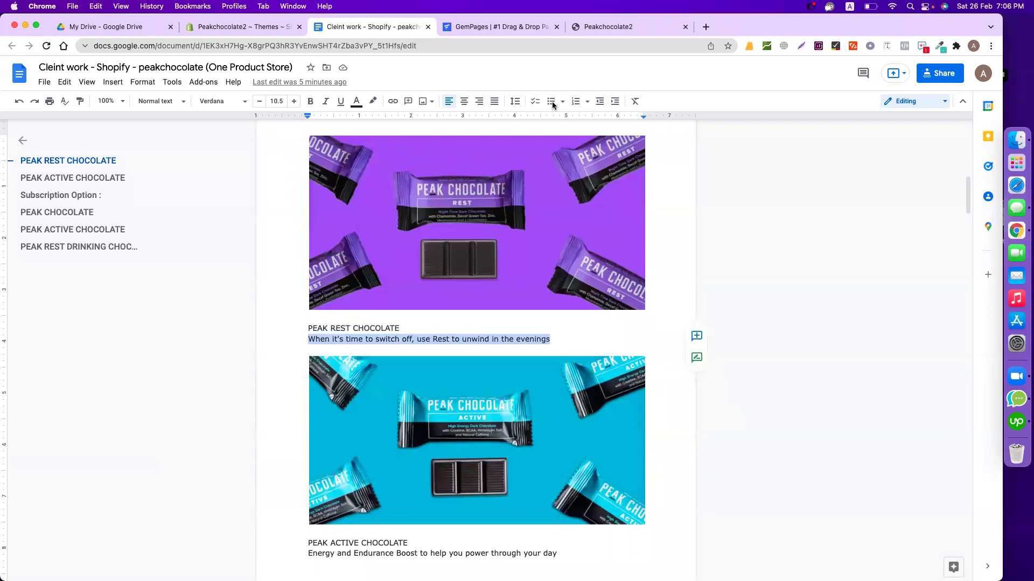
{"action": "left_click", "coordinate": [499, 31]}
{"action": "left_click", "coordinate": [376, 295]}
{"action": "key", "text": "super+a"}
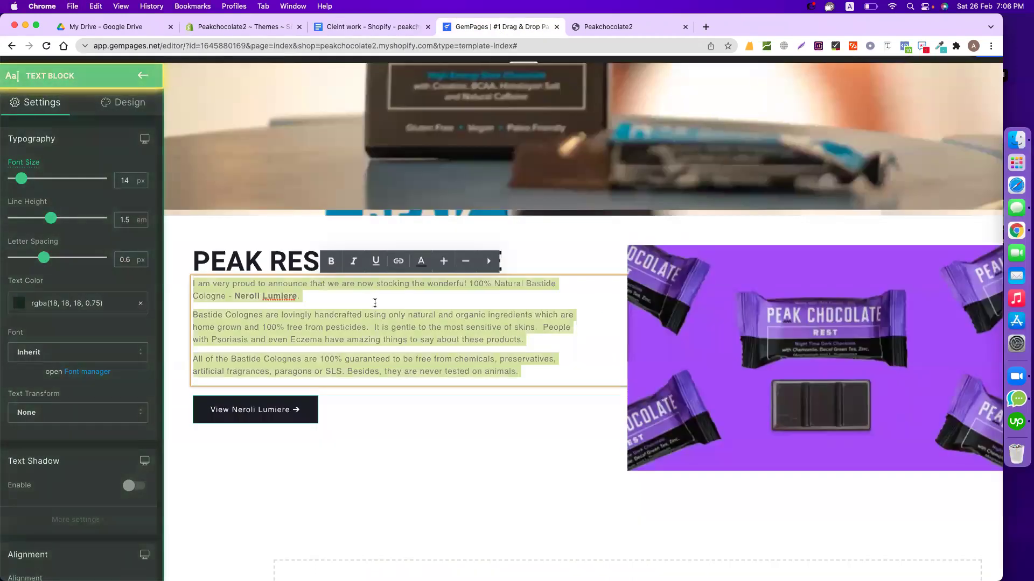
{"action": "key", "text": "super+v"}
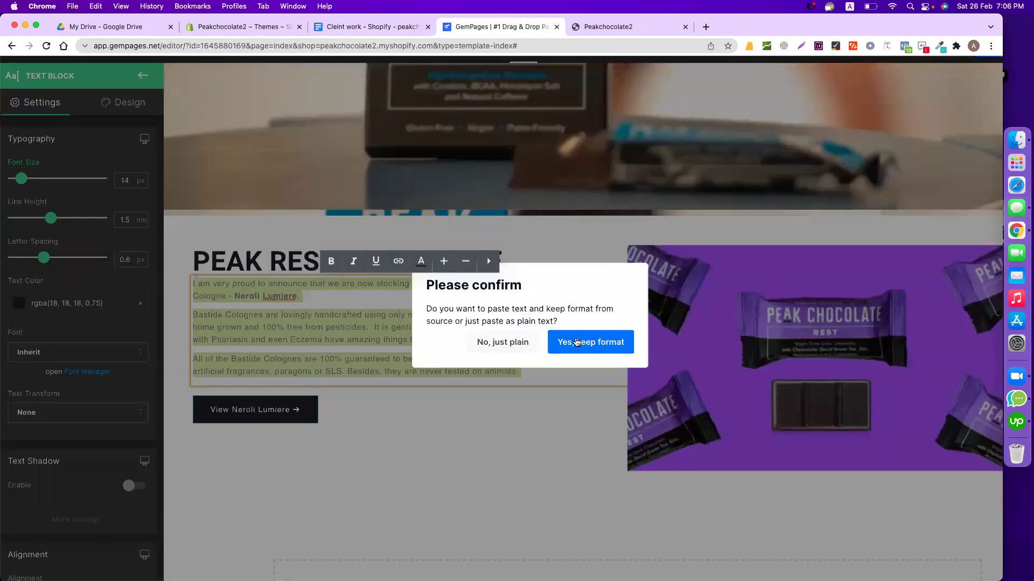
{"action": "left_click", "coordinate": [505, 342]}
{"action": "left_click", "coordinate": [330, 284]}
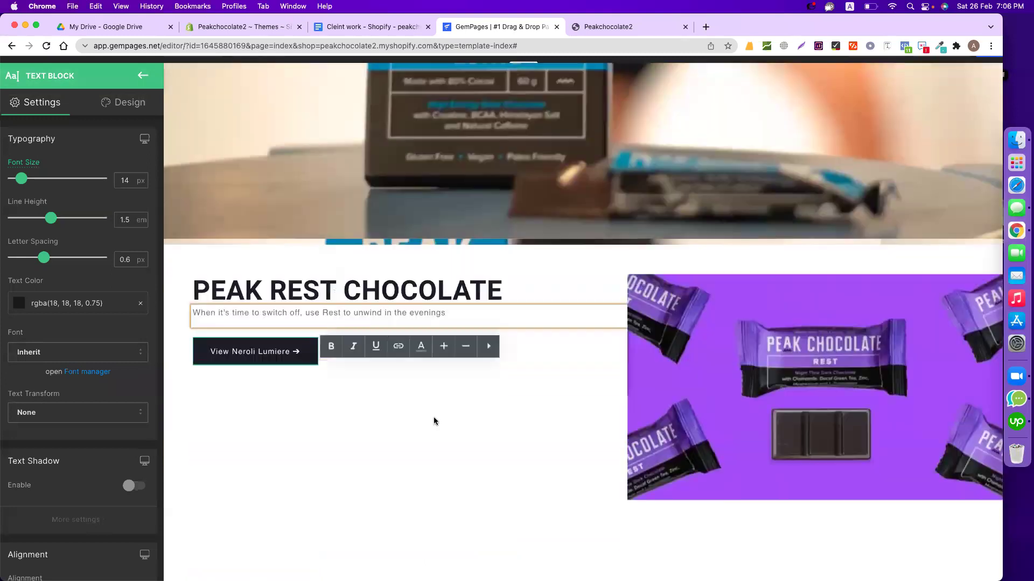
Step: Set the subtitle font to Roboto and enlarge its font size
{"action": "left_click", "coordinate": [307, 298]}
{"action": "left_click", "coordinate": [70, 355]}
{"action": "left_click", "coordinate": [42, 384]}
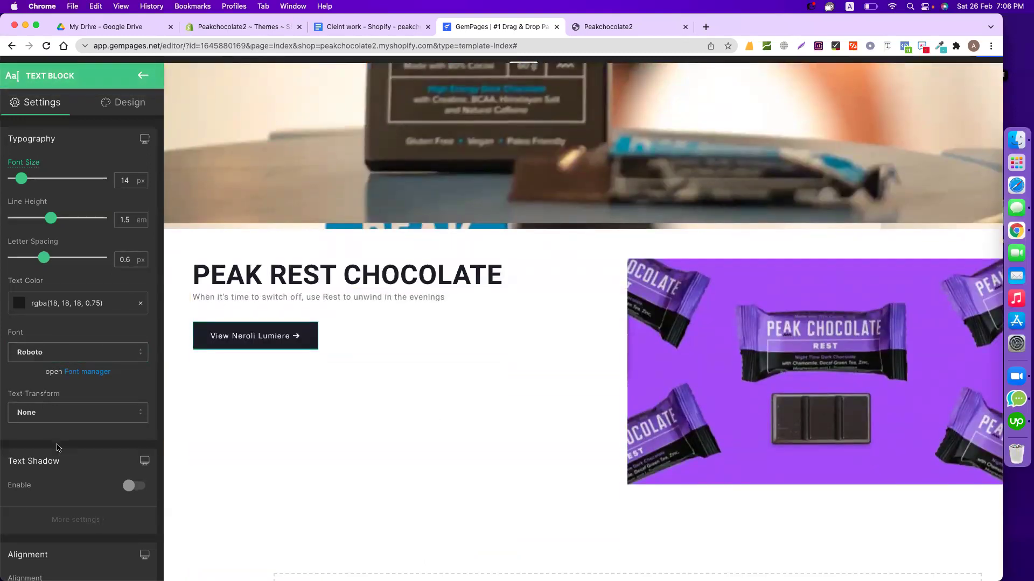
{"action": "left_click_drag", "start_coordinate": [22, 177], "coordinate": [39, 183]}
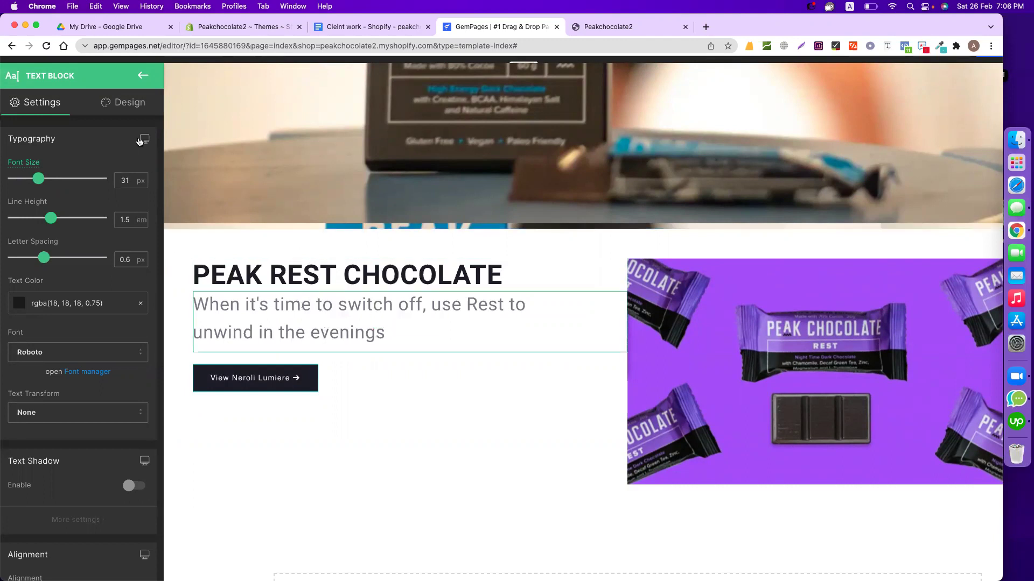
Step: Give the subtitle a 40px top margin
{"action": "left_click", "coordinate": [130, 109]}
{"action": "left_click", "coordinate": [92, 171]}
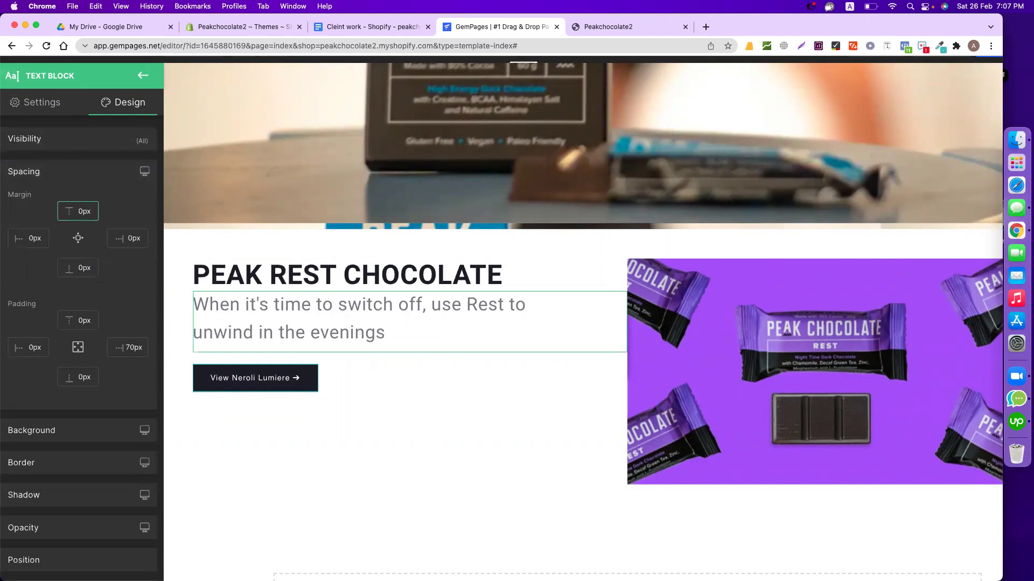
{"action": "type", "text": "4"}
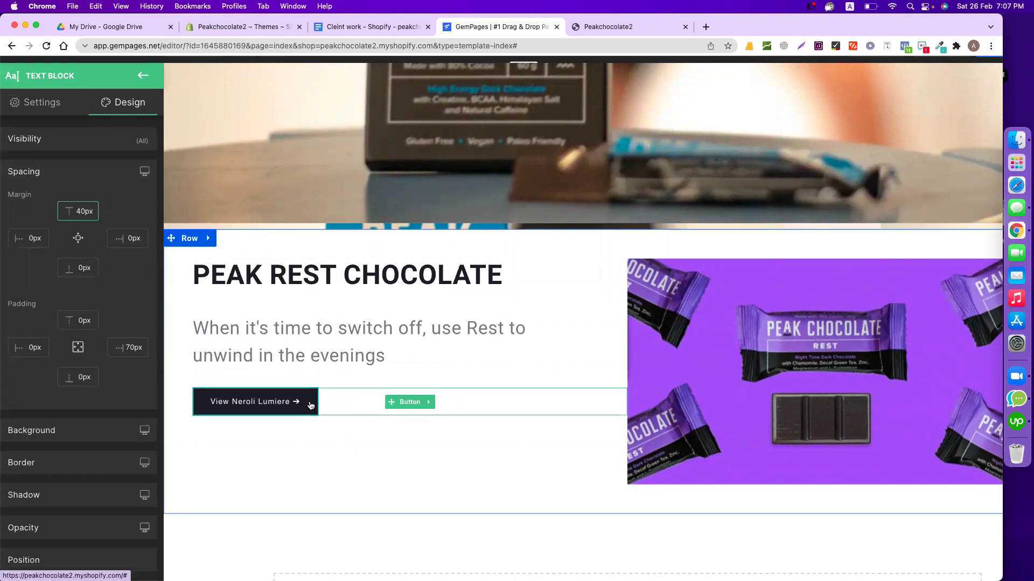
Step: Change the View Neroli Lumiere button's label to 'View Product'
{"action": "left_click", "coordinate": [367, 408]}
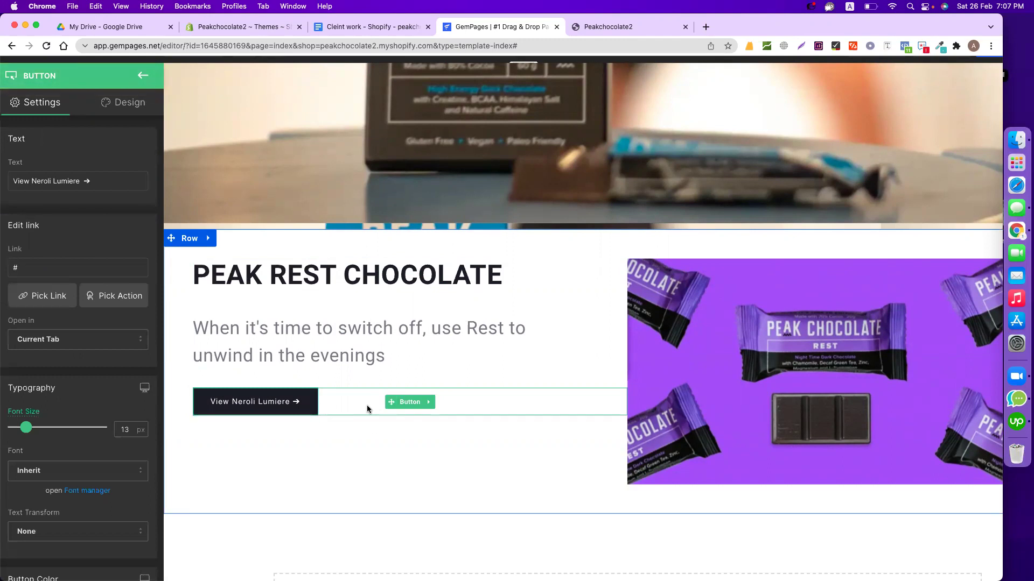
{"action": "left_click", "coordinate": [84, 183]}
{"action": "left_click", "coordinate": [84, 182]}
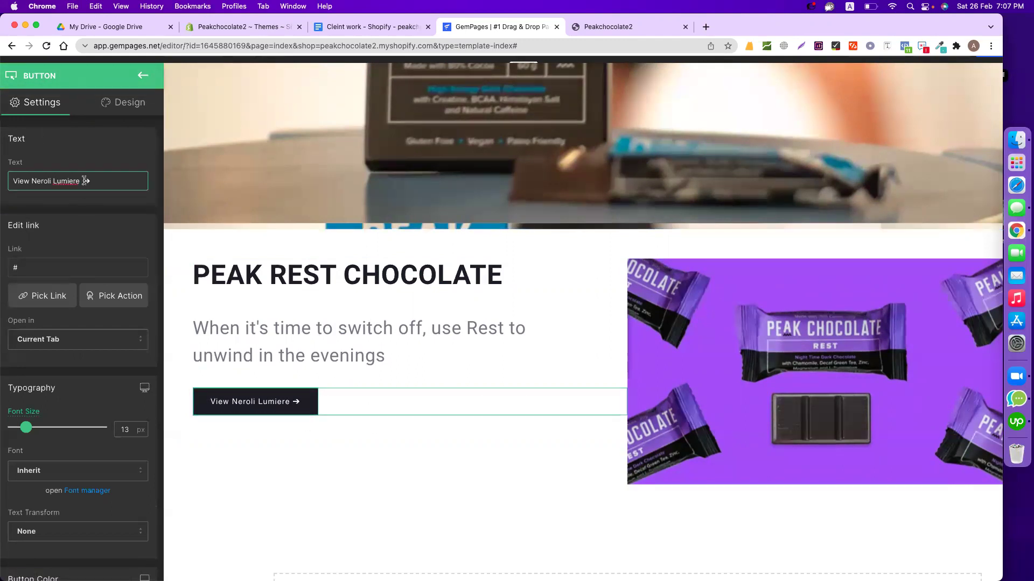
{"action": "key", "text": "super+a"}
{"action": "type", "text": "View P"}
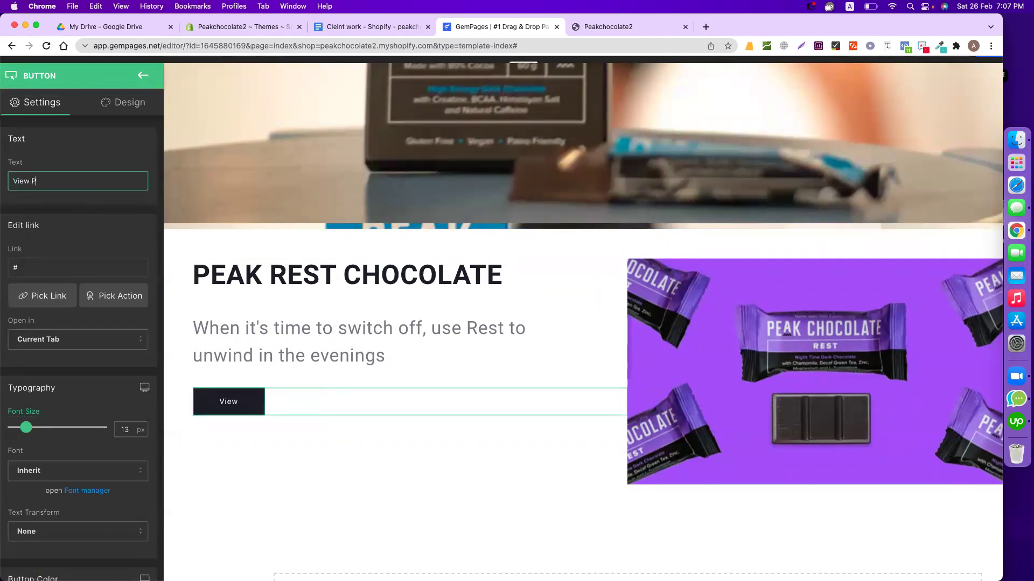
{"action": "type", "text": "roduct"}
Step: Link the button to the PEAK CHOCOLATE product page (/products/peak-chocolate)
{"action": "left_click", "coordinate": [52, 268]}
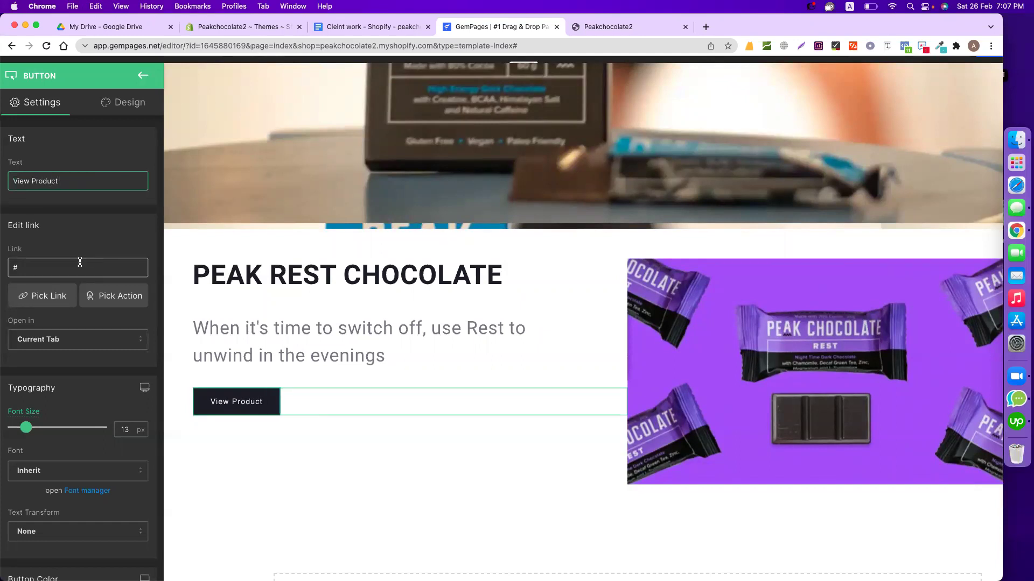
{"action": "left_click", "coordinate": [48, 296]}
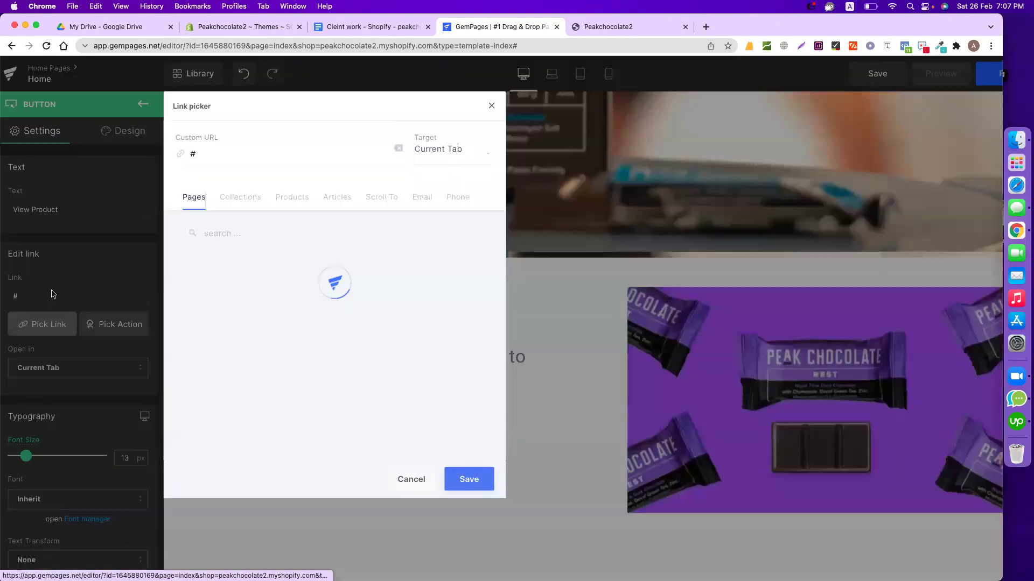
{"action": "left_click", "coordinate": [293, 198]}
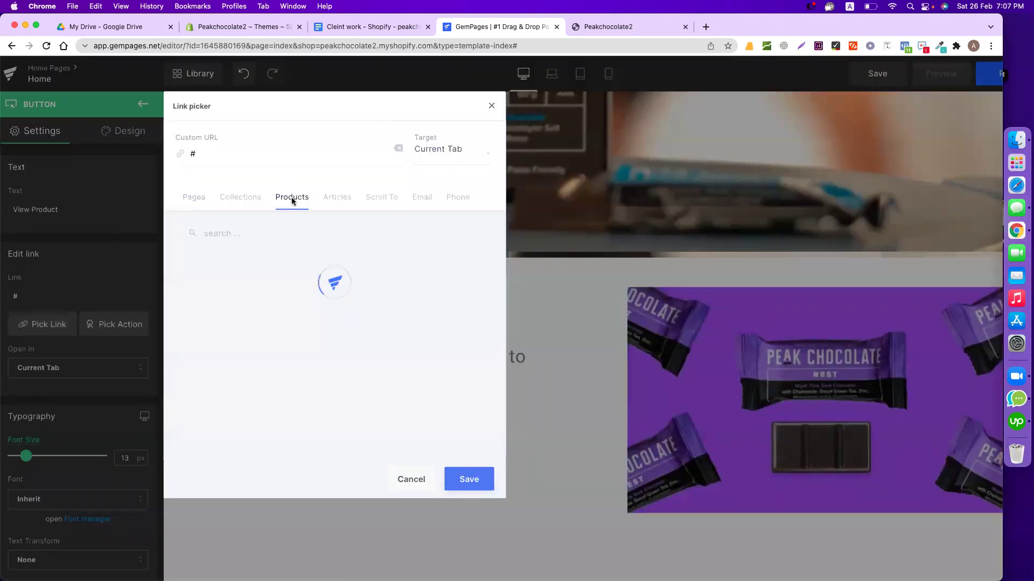
{"action": "left_click", "coordinate": [268, 280]}
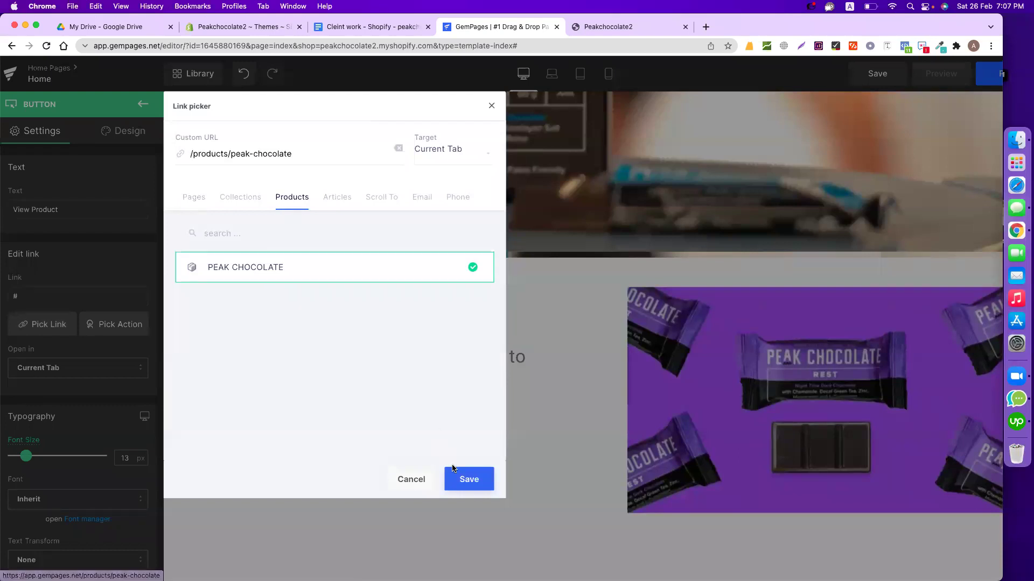
{"action": "left_click", "coordinate": [458, 482]}
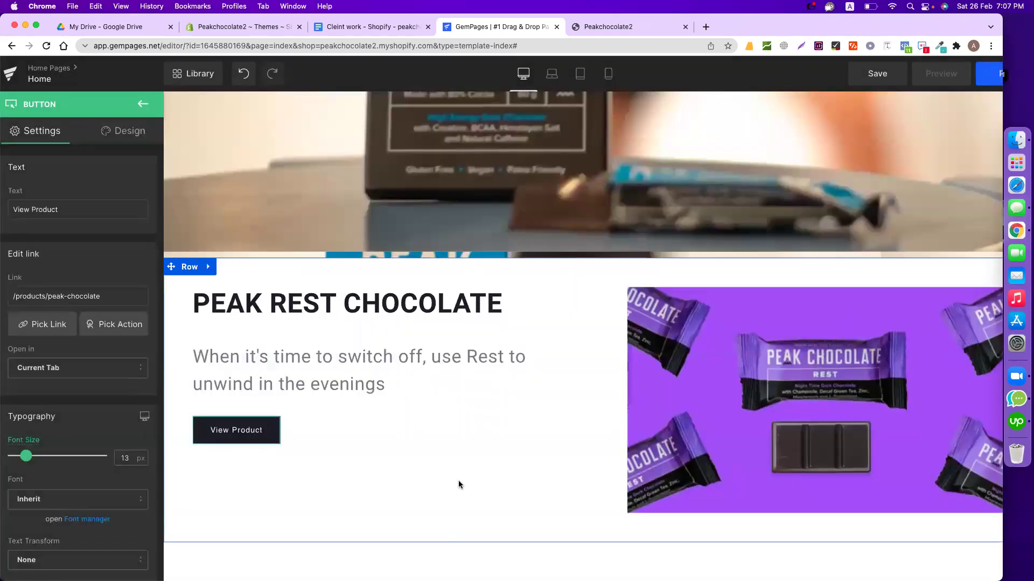
{"action": "scroll", "coordinate": [411, 445], "scroll_direction": "down", "scroll_amount": 3}
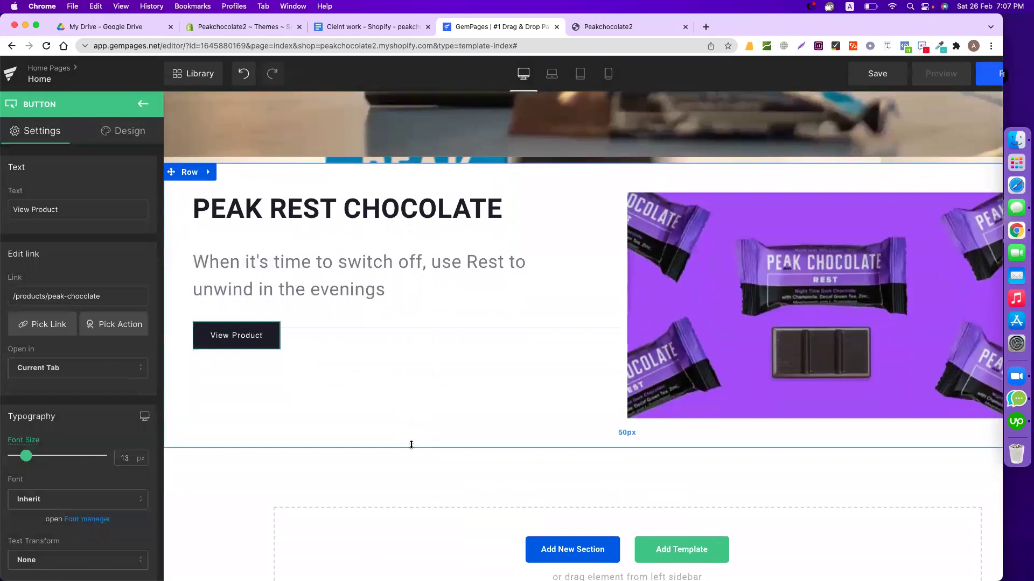
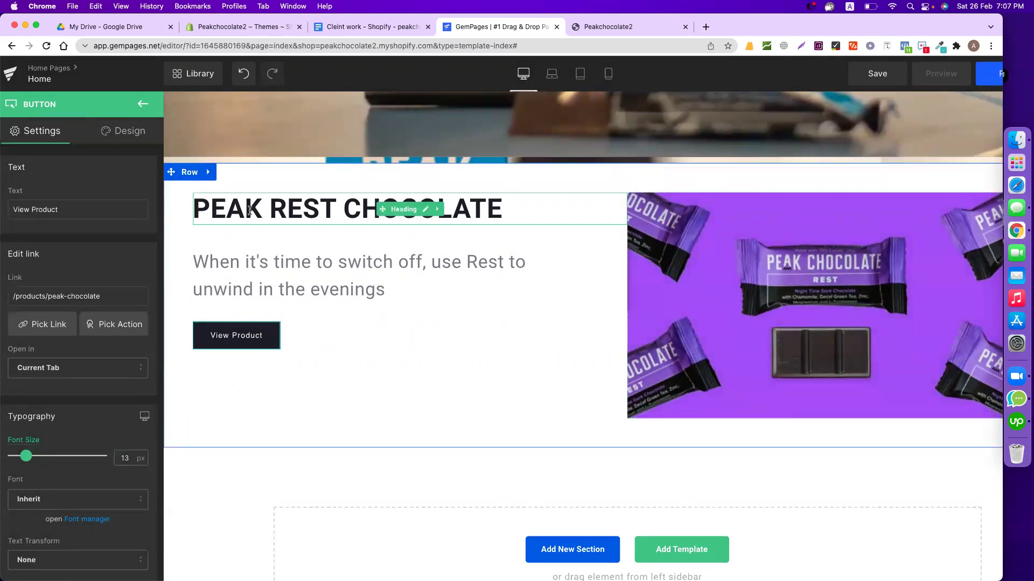
Step: Set the PEAK REST CHOCOLATE heading's top margin to 70px in Design > Spacing
{"action": "left_click", "coordinate": [409, 209]}
{"action": "left_click", "coordinate": [123, 131]}
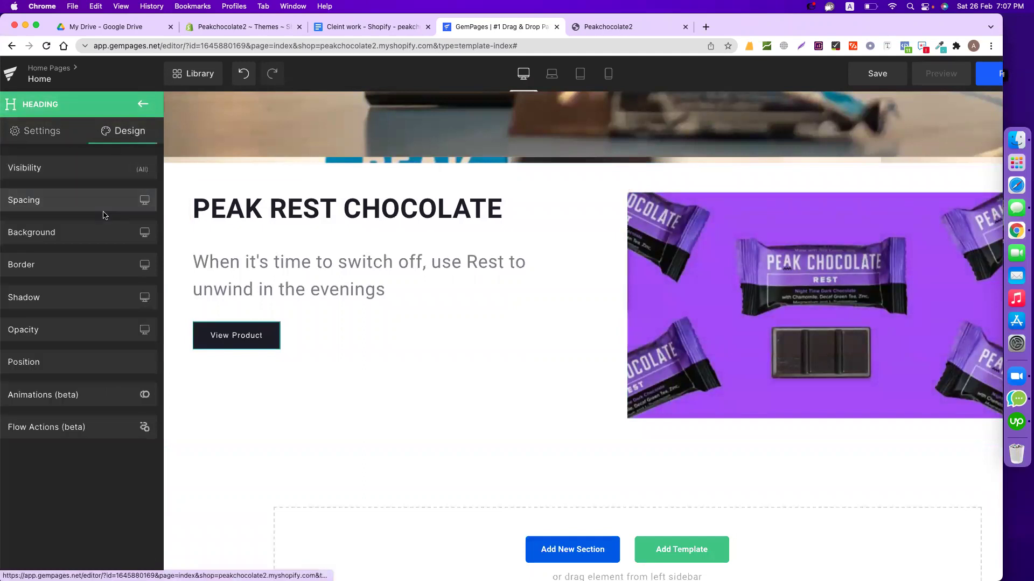
{"action": "left_click", "coordinate": [63, 202]}
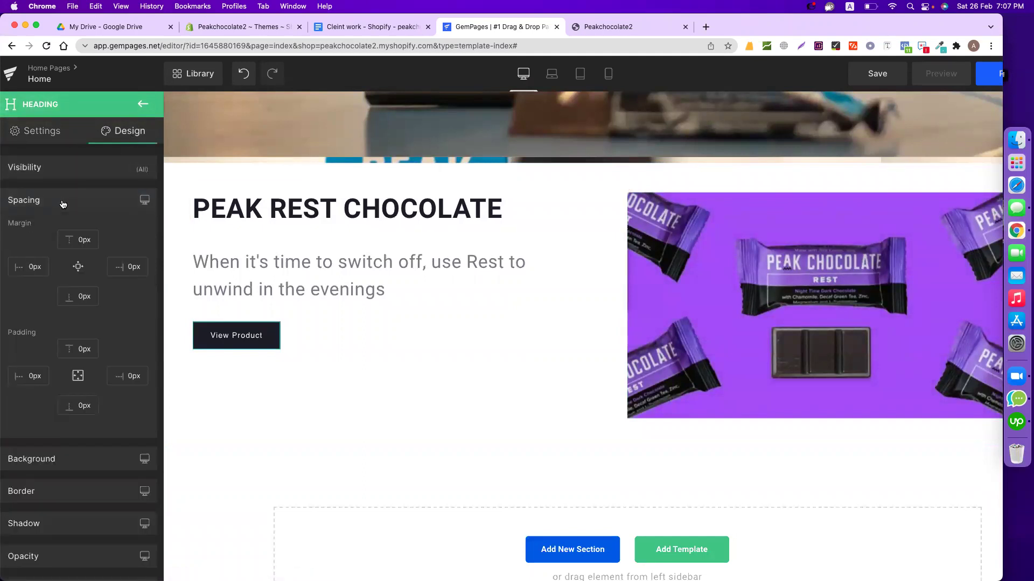
{"action": "left_click", "coordinate": [76, 243]}
{"action": "type", "text": "5"}
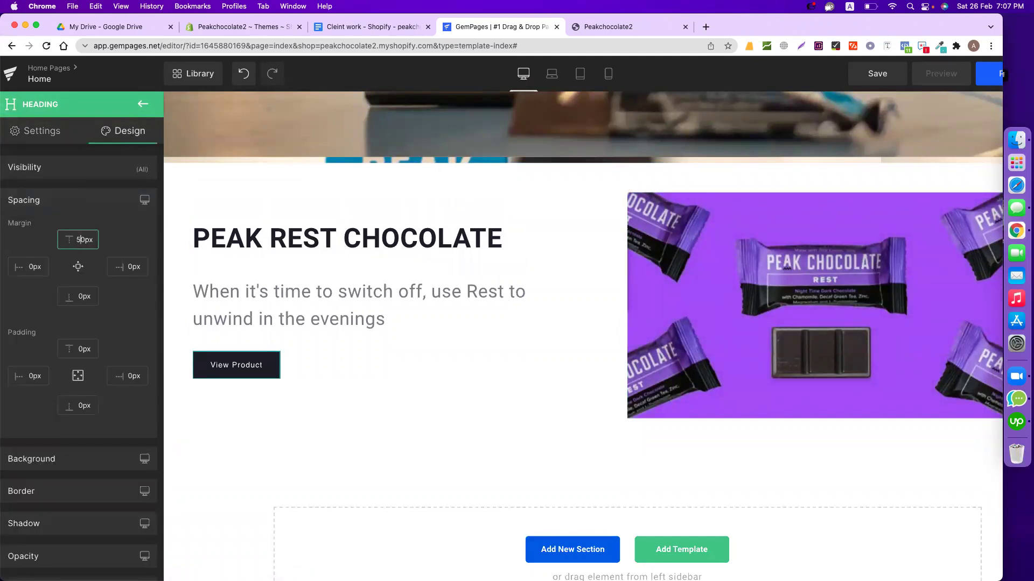
{"action": "key", "text": "BackSpace"}
{"action": "type", "text": "7"}
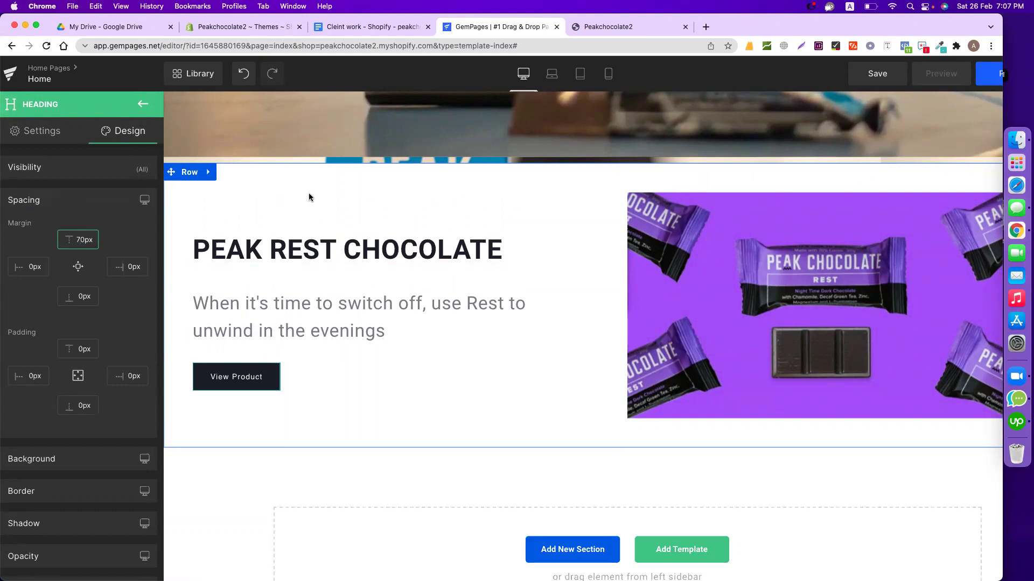
Step: Check the heading's opacity and positioning settings
{"action": "scroll", "coordinate": [74, 512], "scroll_direction": "down", "scroll_amount": 1}
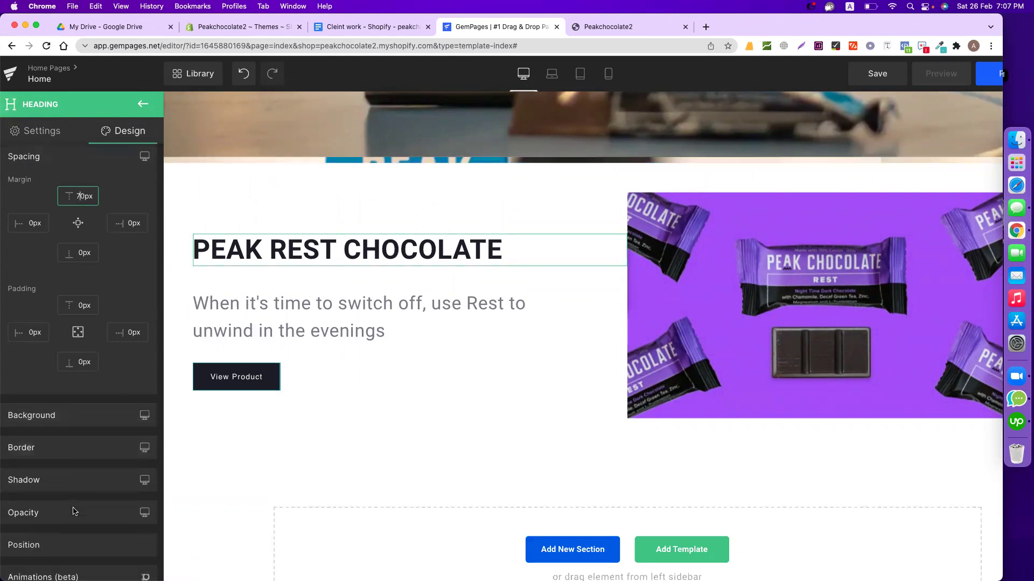
{"action": "scroll", "coordinate": [70, 512], "scroll_direction": "up", "scroll_amount": 1}
{"action": "scroll", "coordinate": [62, 512], "scroll_direction": "down", "scroll_amount": 1}
{"action": "left_click", "coordinate": [58, 515]}
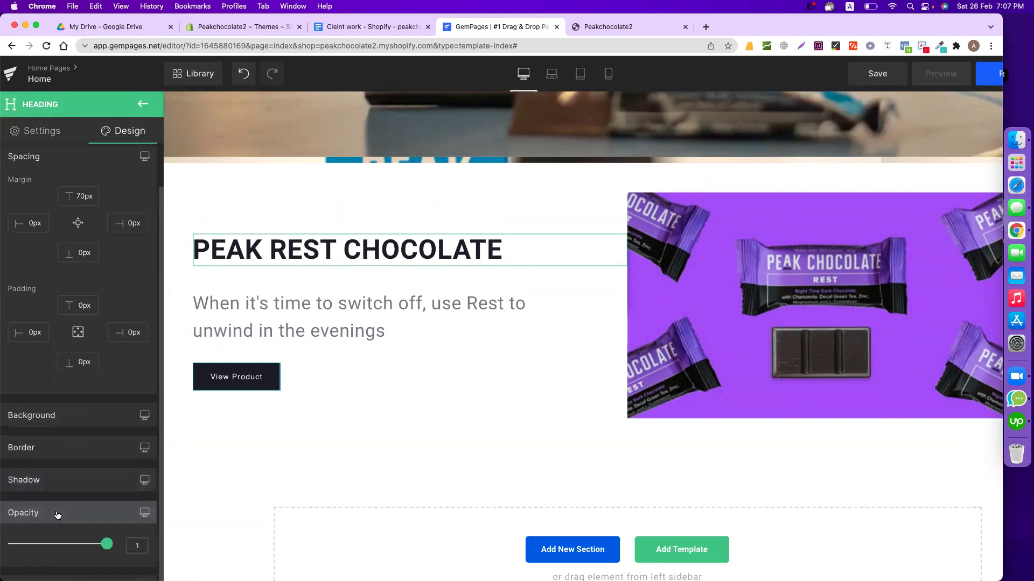
{"action": "scroll", "coordinate": [61, 516], "scroll_direction": "down", "scroll_amount": 1}
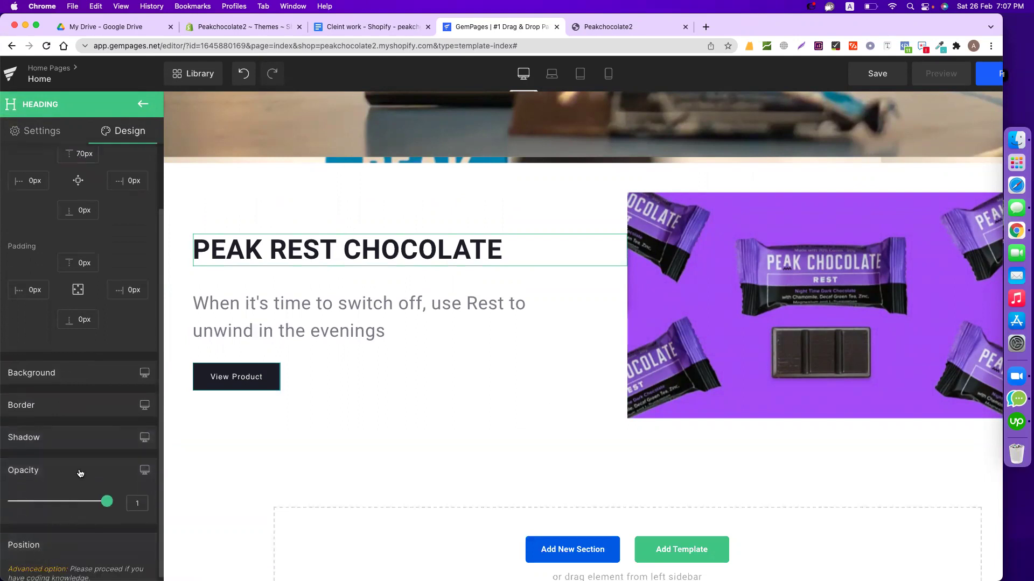
{"action": "scroll", "coordinate": [79, 473], "scroll_direction": "down", "scroll_amount": 3}
{"action": "left_click", "coordinate": [67, 504]}
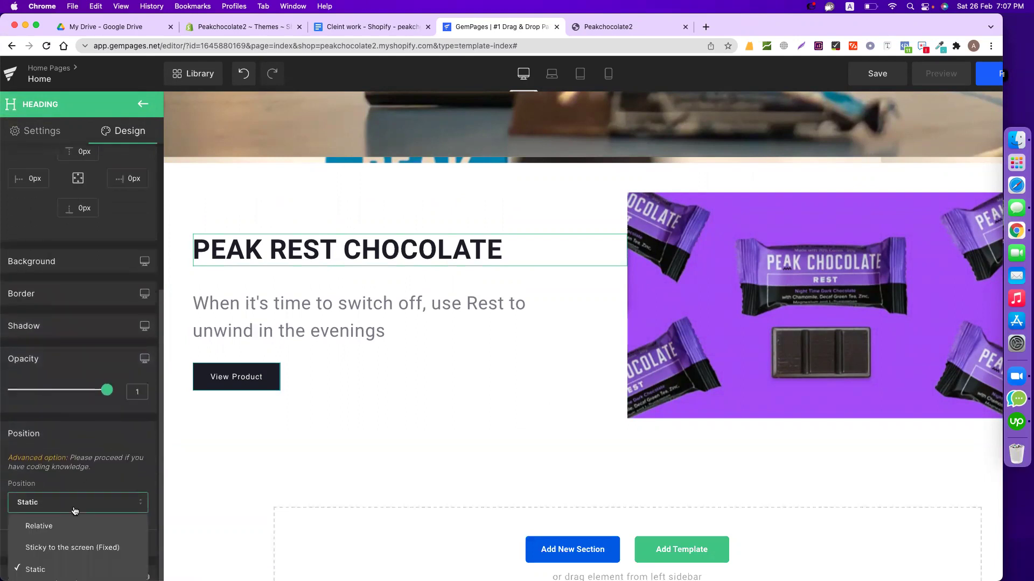
Step: Select the whole Peak Rest row and set its background to pale lavender #e1daf0
{"action": "left_click", "coordinate": [560, 194]}
{"action": "left_click", "coordinate": [563, 239]}
{"action": "left_click", "coordinate": [494, 327]}
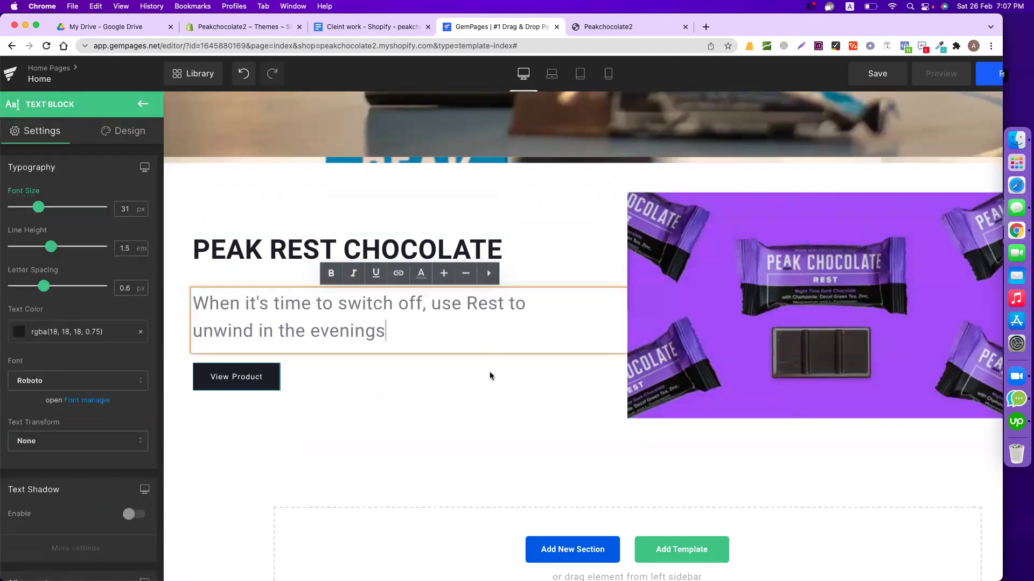
{"action": "left_click", "coordinate": [487, 393]}
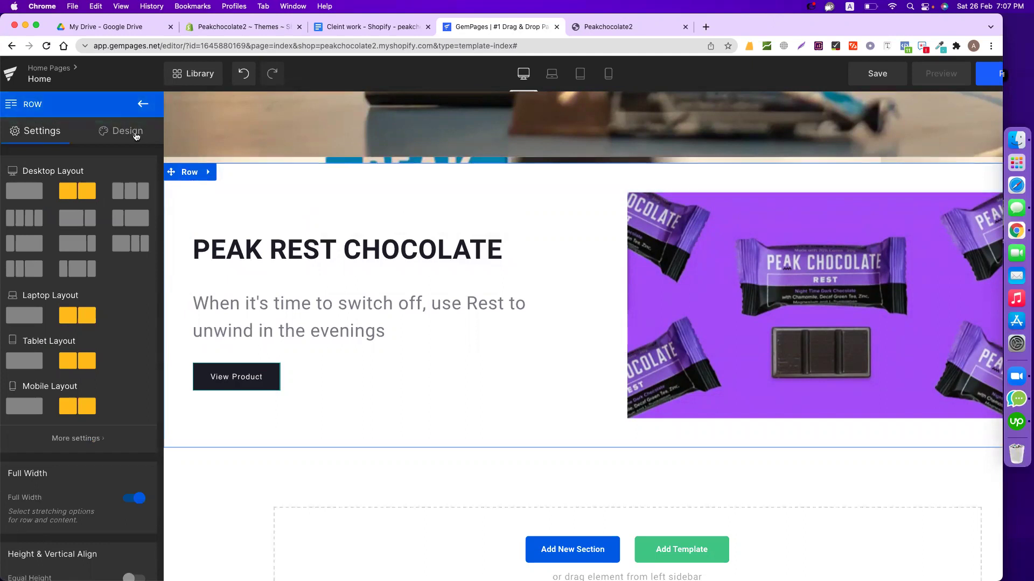
{"action": "left_click", "coordinate": [130, 132]}
{"action": "left_click", "coordinate": [81, 235]}
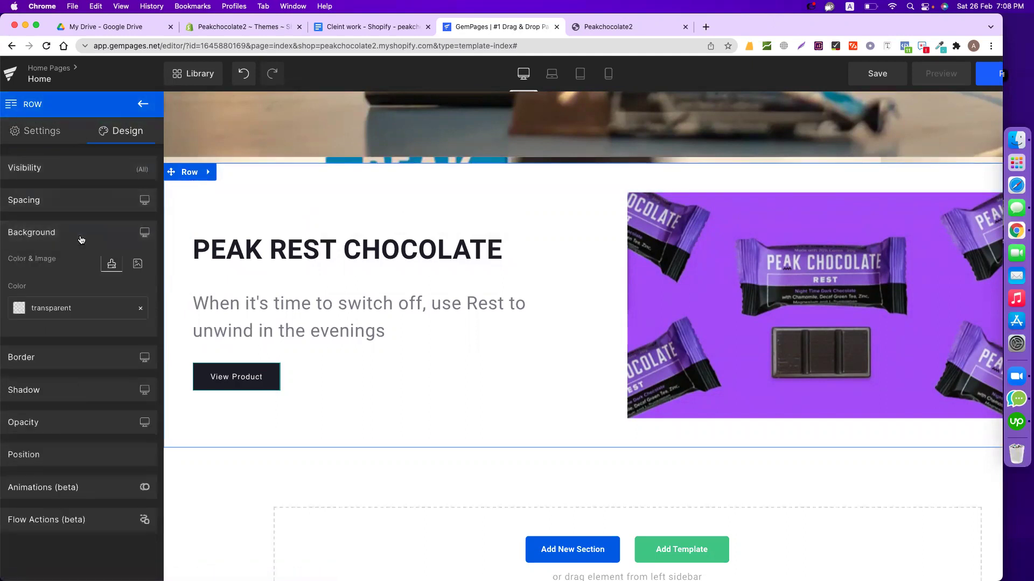
{"action": "left_click", "coordinate": [57, 307]}
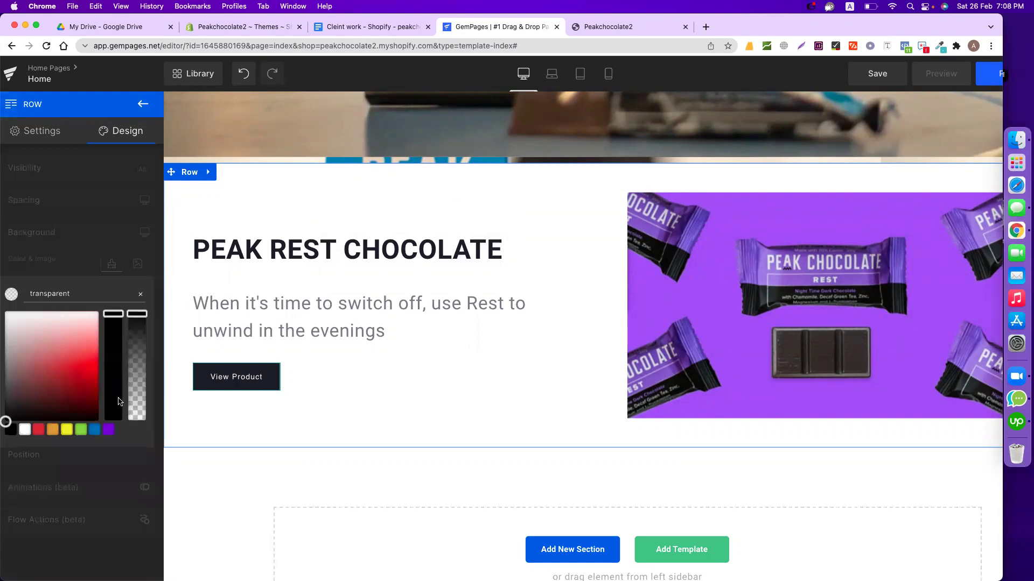
{"action": "left_click", "coordinate": [109, 430]}
{"action": "left_click_drag", "start_coordinate": [77, 364], "coordinate": [47, 323]}
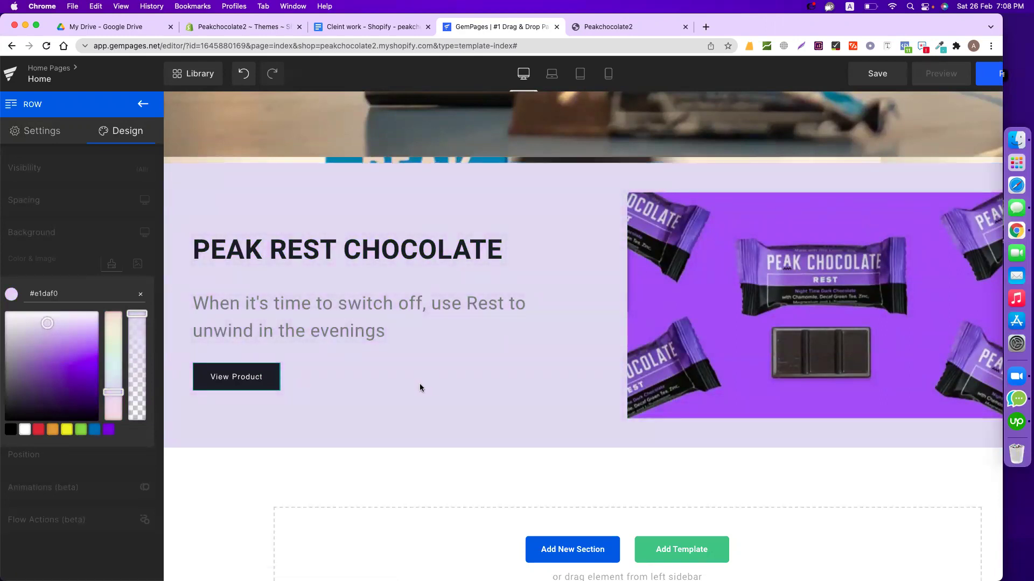
{"action": "left_click", "coordinate": [322, 478]}
{"action": "scroll", "coordinate": [322, 478], "scroll_direction": "up", "scroll_amount": 4}
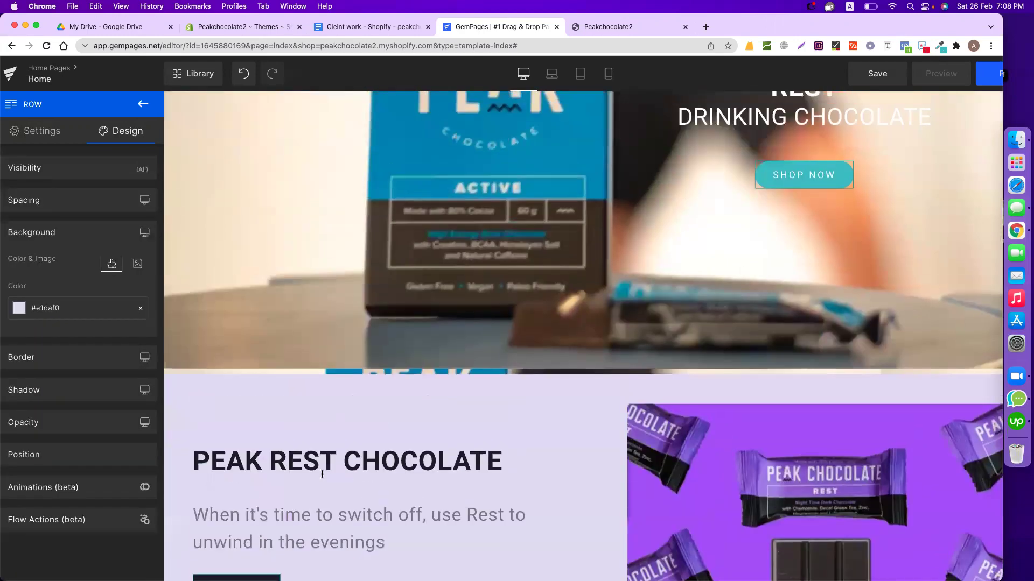
Step: Duplicate the Peak Rest Chocolate row from its right-click menu
{"action": "scroll", "coordinate": [545, 311], "scroll_direction": "down", "scroll_amount": 8}
{"action": "scroll", "coordinate": [545, 311], "scroll_direction": "up", "scroll_amount": 4}
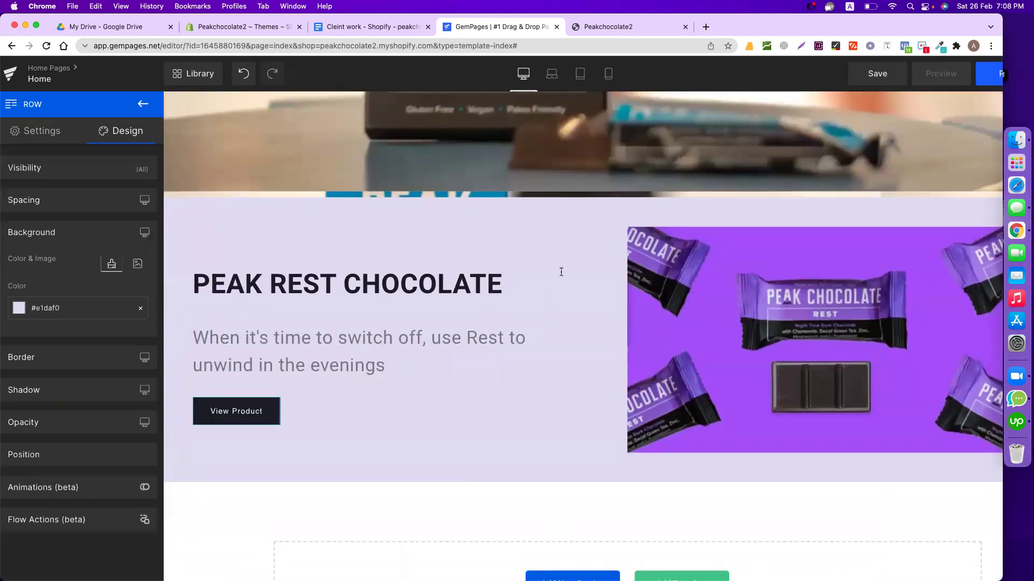
{"action": "left_click", "coordinate": [587, 245]}
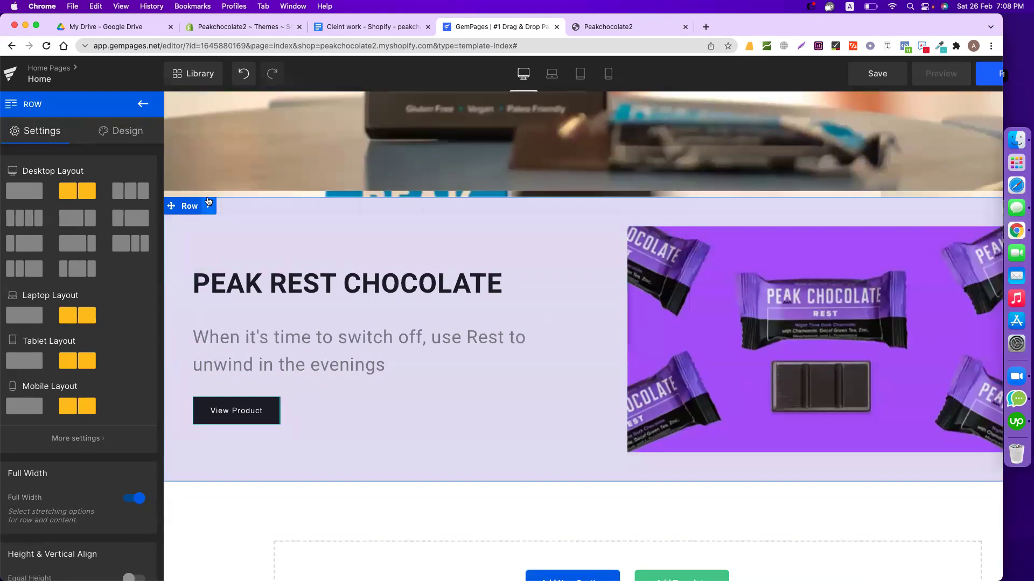
{"action": "left_click", "coordinate": [192, 206]}
{"action": "right_click", "coordinate": [193, 206]}
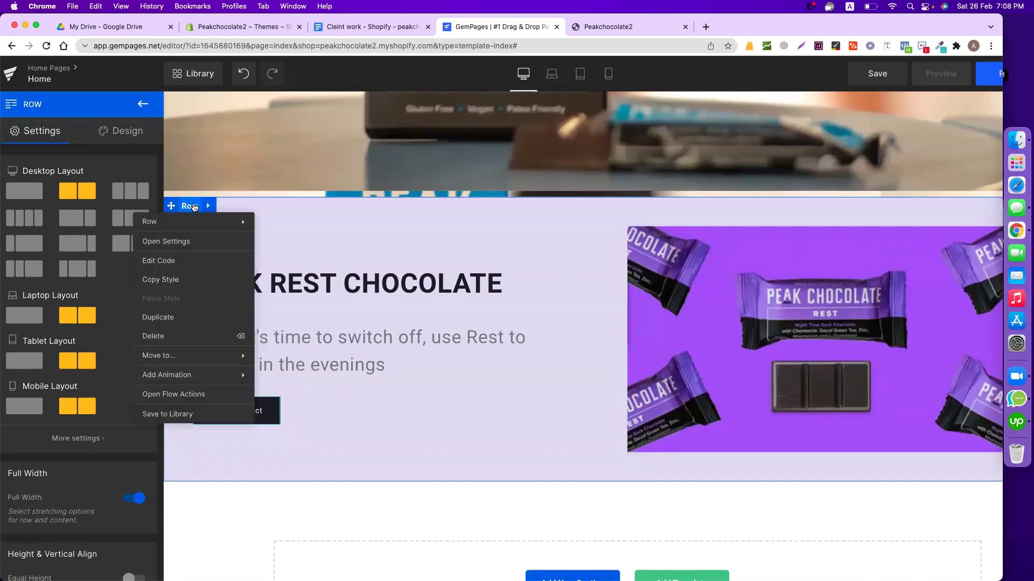
{"action": "left_click", "coordinate": [167, 311]}
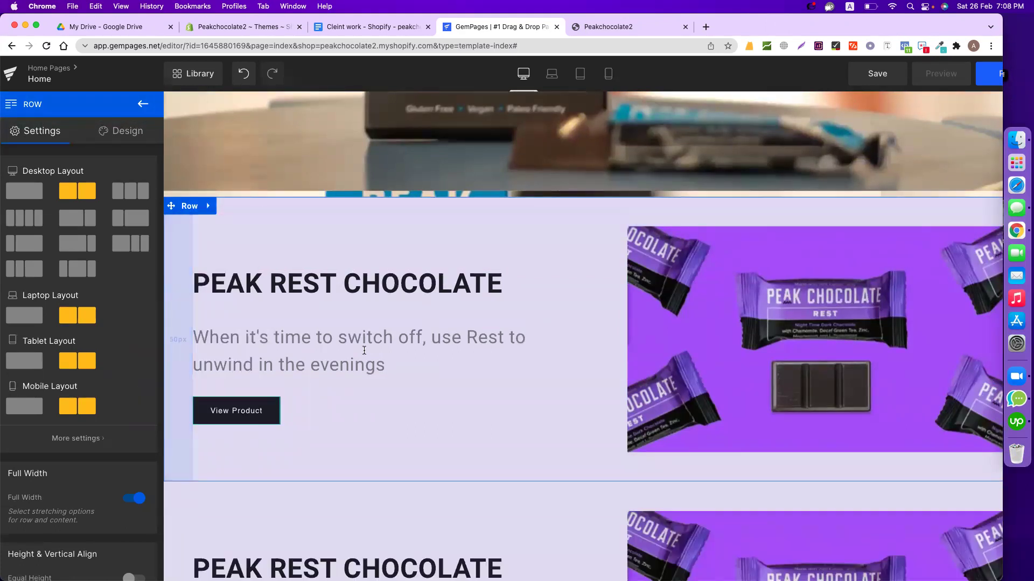
Step: Select the product image and heading in the copied row
{"action": "scroll", "coordinate": [364, 357], "scroll_direction": "down", "scroll_amount": 6}
{"action": "scroll", "coordinate": [560, 226], "scroll_direction": "up", "scroll_amount": 2}
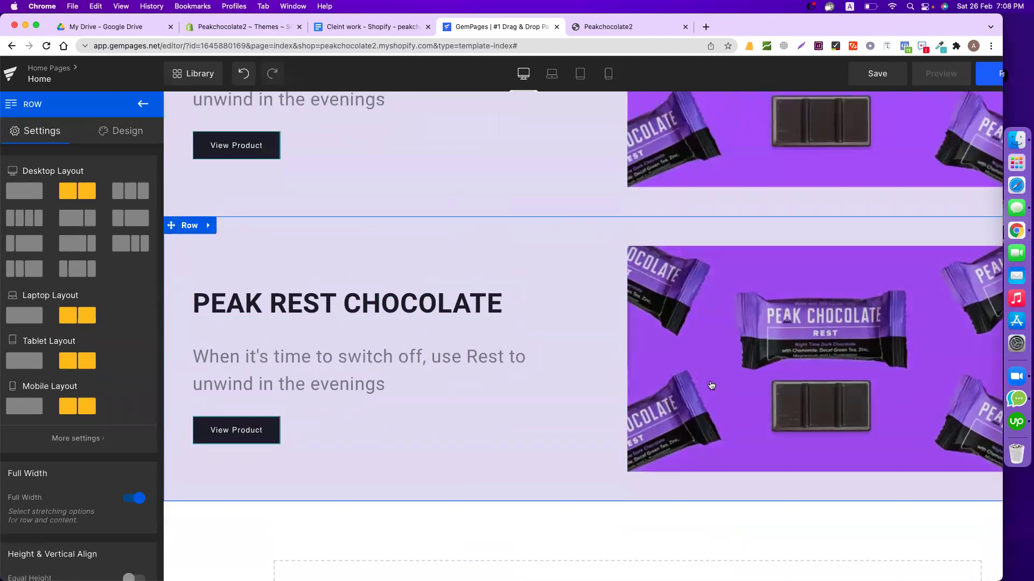
{"action": "left_click", "coordinate": [743, 385]}
{"action": "left_click", "coordinate": [592, 321]}
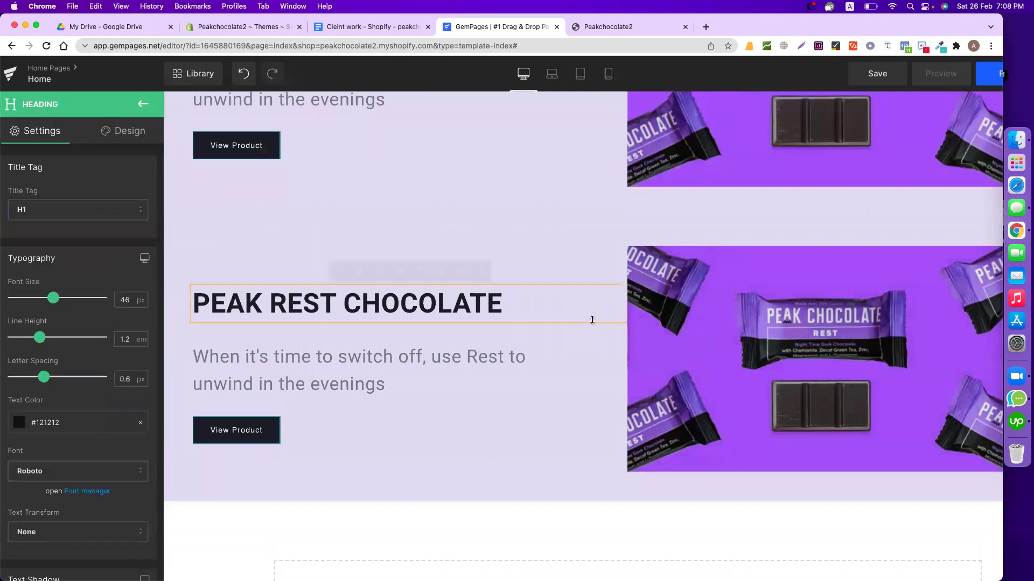
{"action": "left_click", "coordinate": [656, 322]}
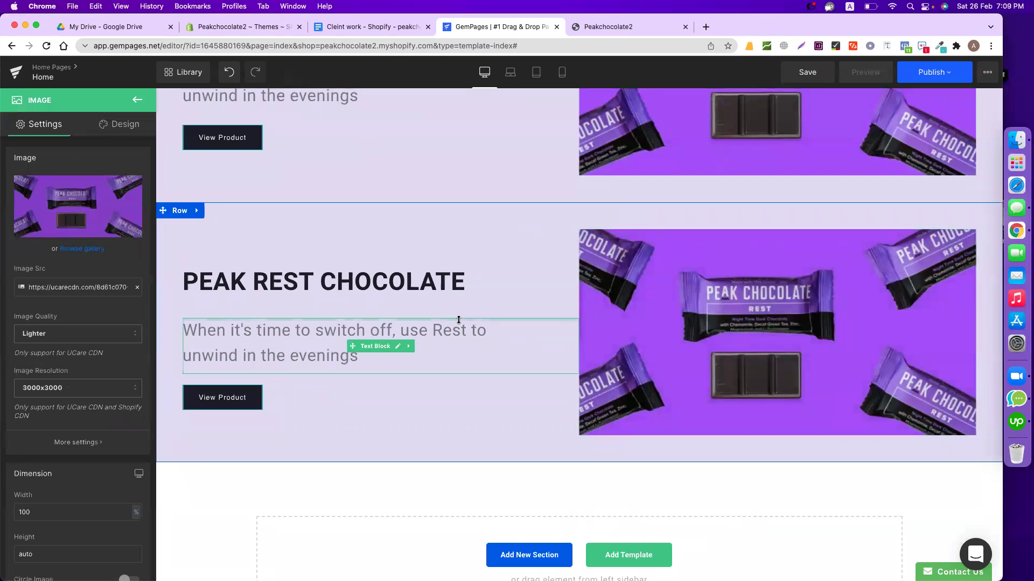
{"action": "left_click", "coordinate": [987, 75]}
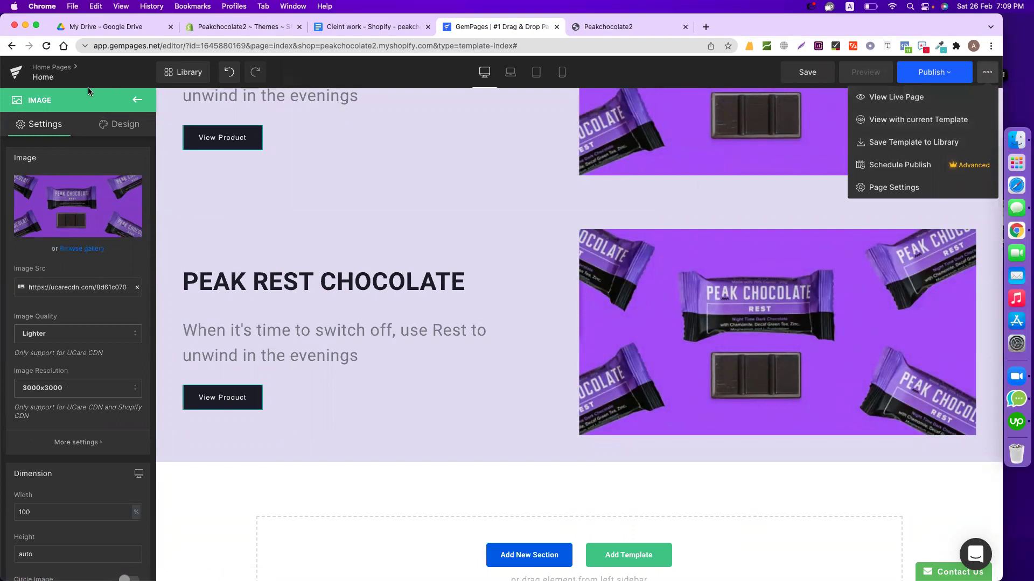
{"action": "left_click", "coordinate": [346, 160]}
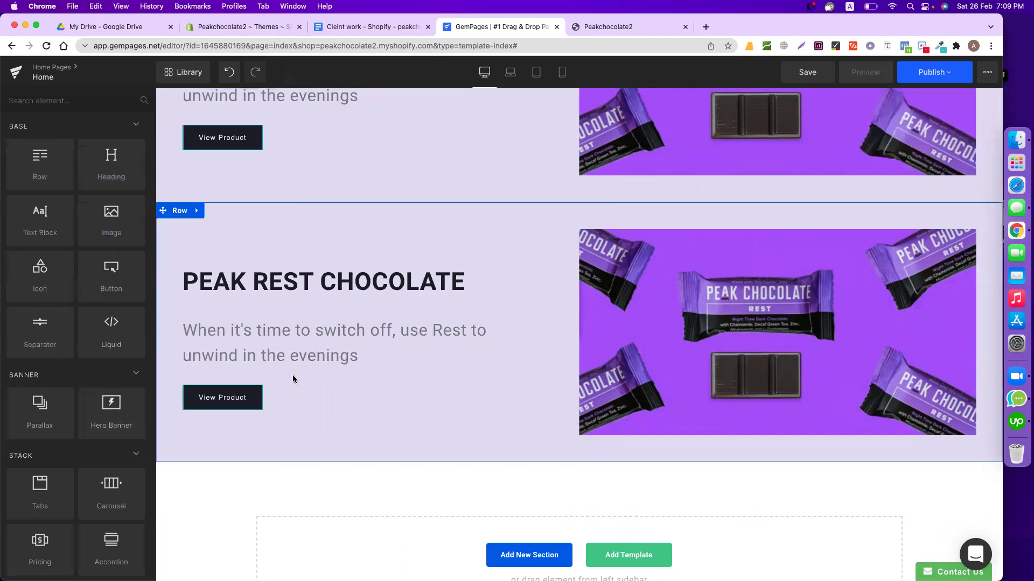
{"action": "scroll", "coordinate": [477, 422], "scroll_direction": "up", "scroll_amount": 1}
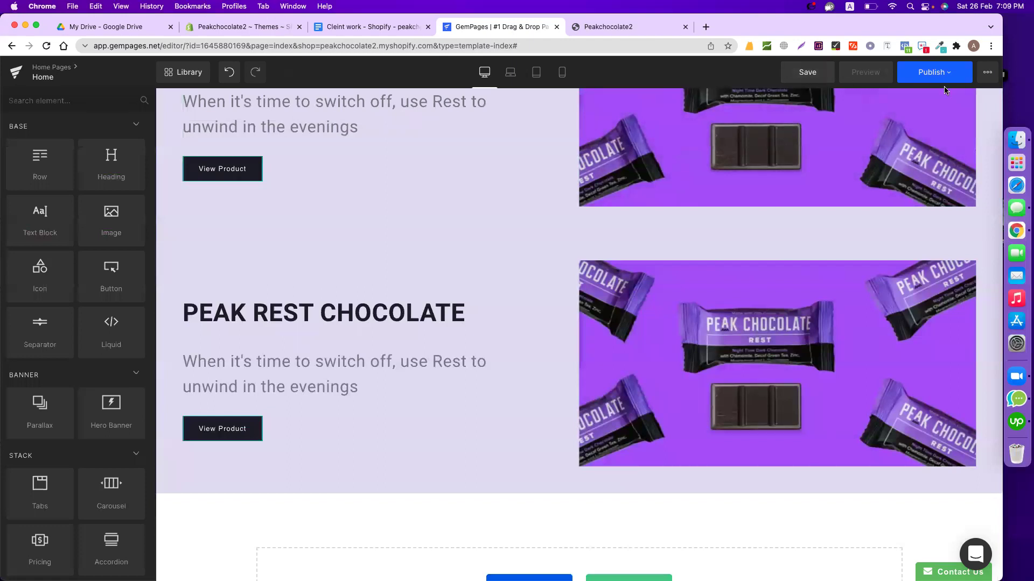
{"action": "left_click", "coordinate": [990, 71]}
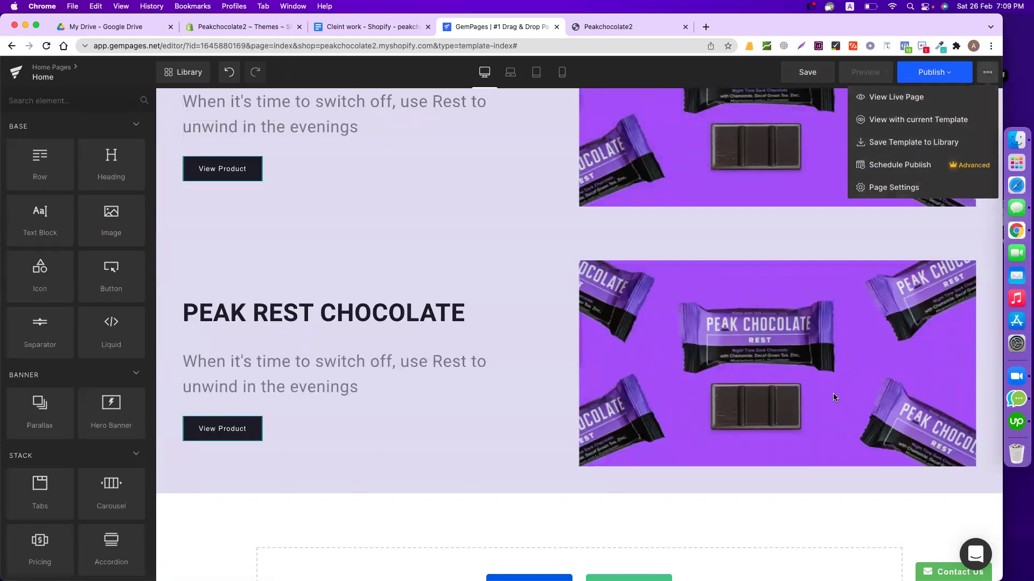
{"action": "left_click", "coordinate": [796, 506]}
{"action": "scroll", "coordinate": [355, 480], "scroll_direction": "down", "scroll_amount": 5}
{"action": "scroll", "coordinate": [355, 479], "scroll_direction": "up", "scroll_amount": 15}
{"action": "scroll", "coordinate": [355, 478], "scroll_direction": "down", "scroll_amount": 10}
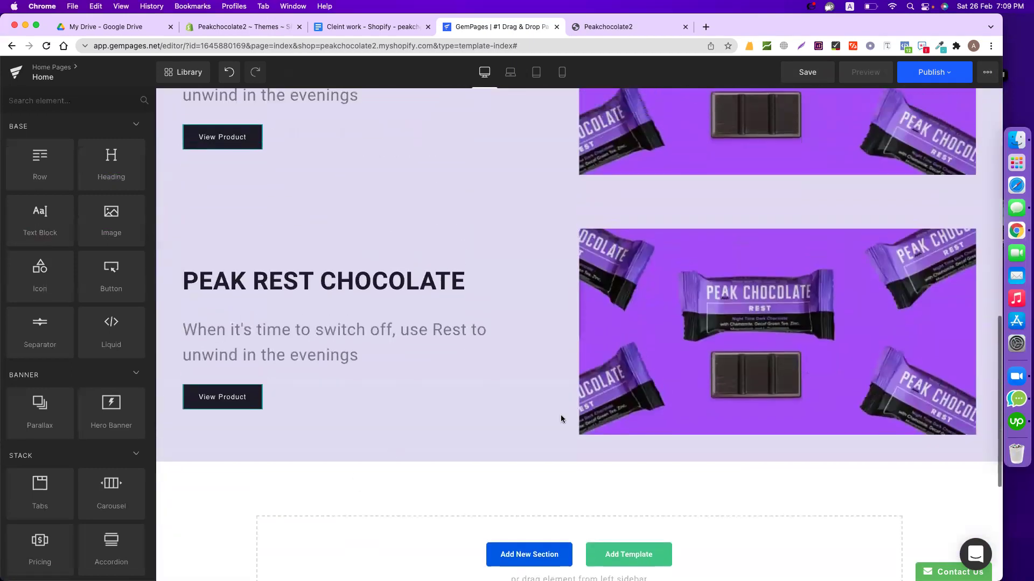
{"action": "left_click", "coordinate": [632, 372]}
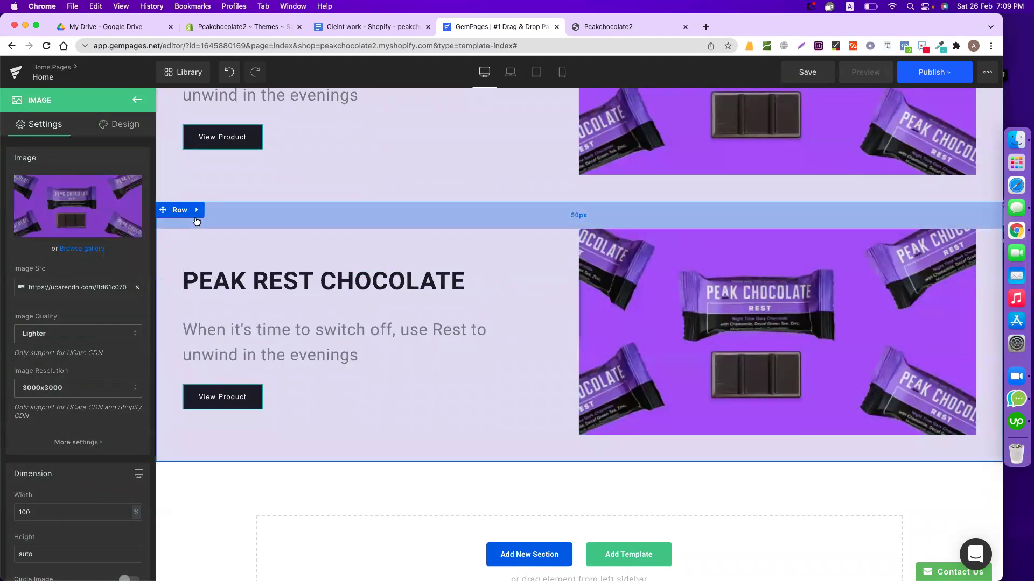
Step: Move the lower row's product image into the left column above the heading
{"action": "left_click", "coordinate": [180, 212]}
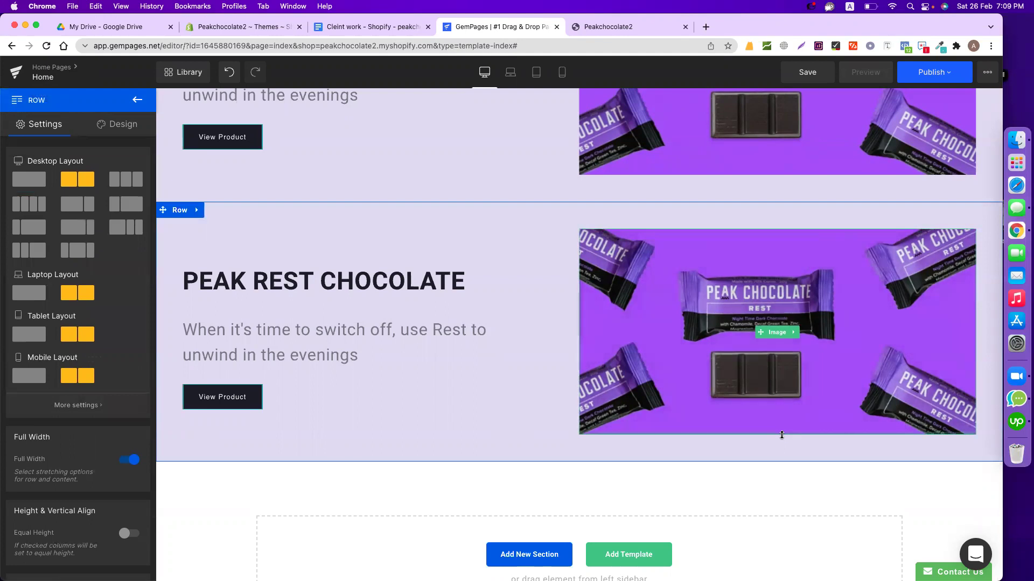
{"action": "left_click", "coordinate": [738, 394]}
{"action": "mouse_move", "coordinate": [738, 395]}
{"action": "left_mouse_down"}
{"action": "mouse_move", "coordinate": [622, 330]}
{"action": "mouse_move", "coordinate": [245, 293]}
{"action": "mouse_move", "coordinate": [185, 278]}
{"action": "mouse_move", "coordinate": [184, 262]}
{"action": "left_mouse_up"}
{"action": "scroll", "coordinate": [408, 399], "scroll_direction": "down", "scroll_amount": 2}
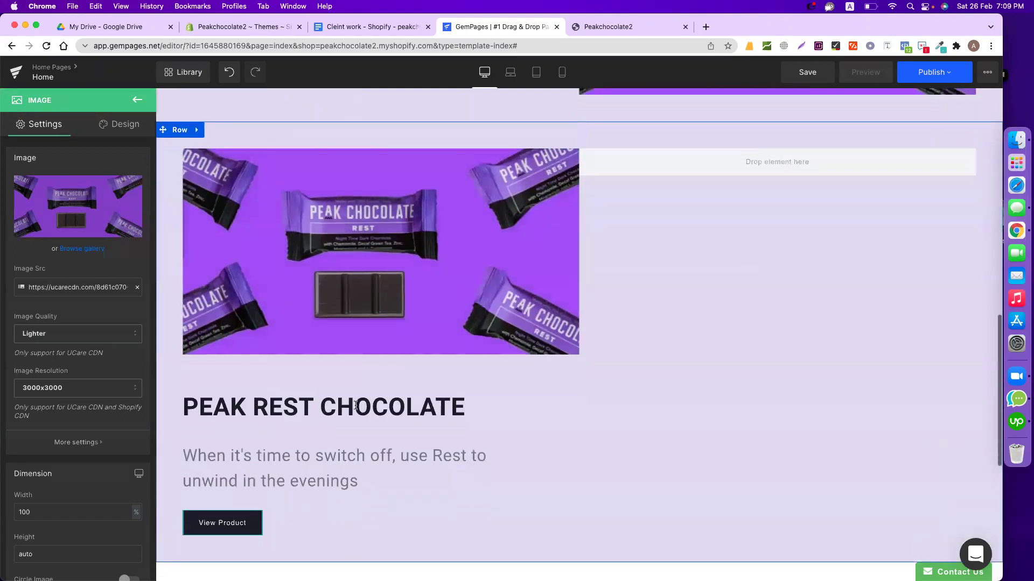
Step: Drag the heading, description and View Product button into the right column
{"action": "left_click", "coordinate": [408, 399]}
{"action": "left_click", "coordinate": [358, 465]}
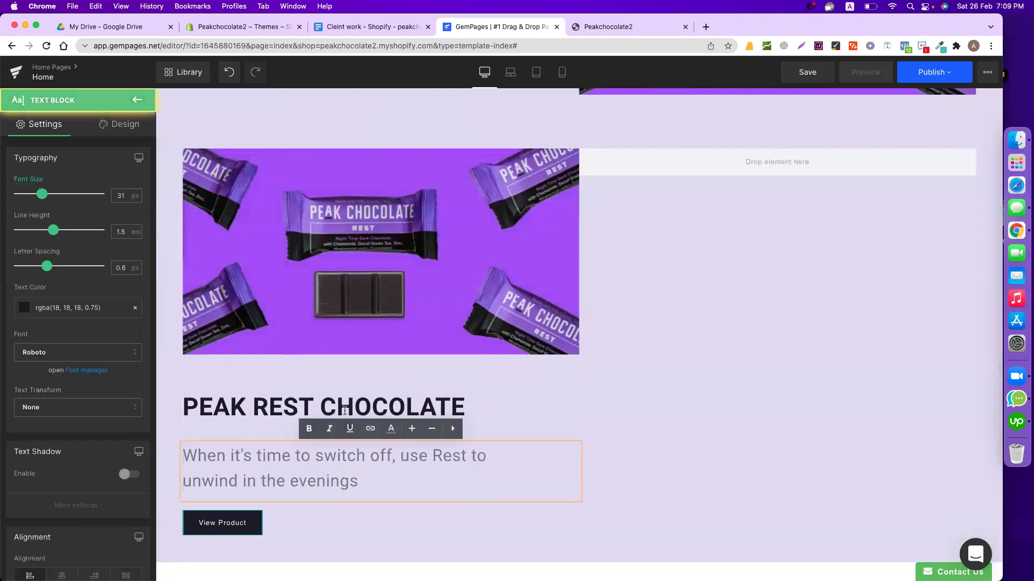
{"action": "left_click_drag", "start_coordinate": [355, 408], "coordinate": [699, 163]}
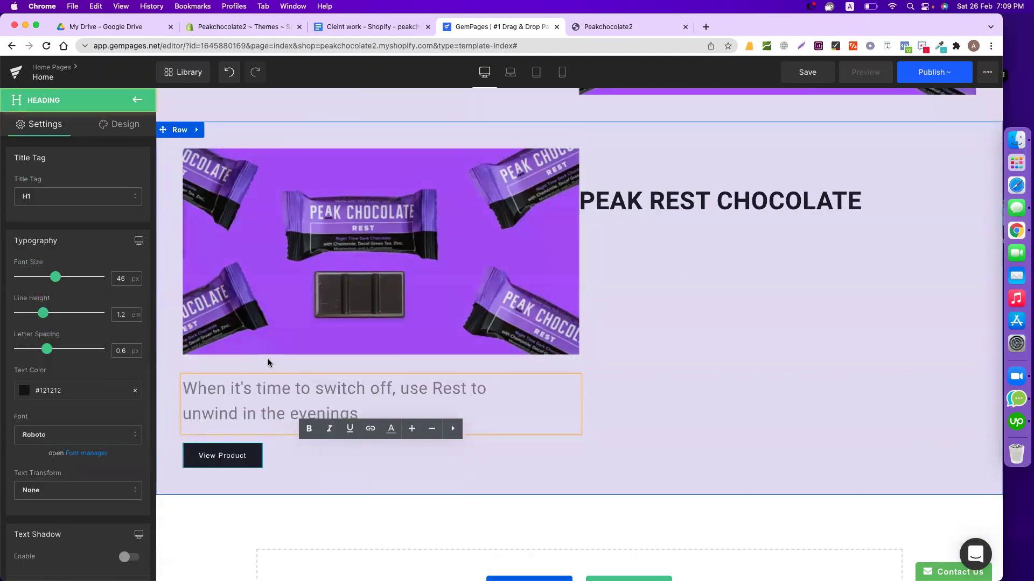
{"action": "left_click", "coordinate": [612, 439]}
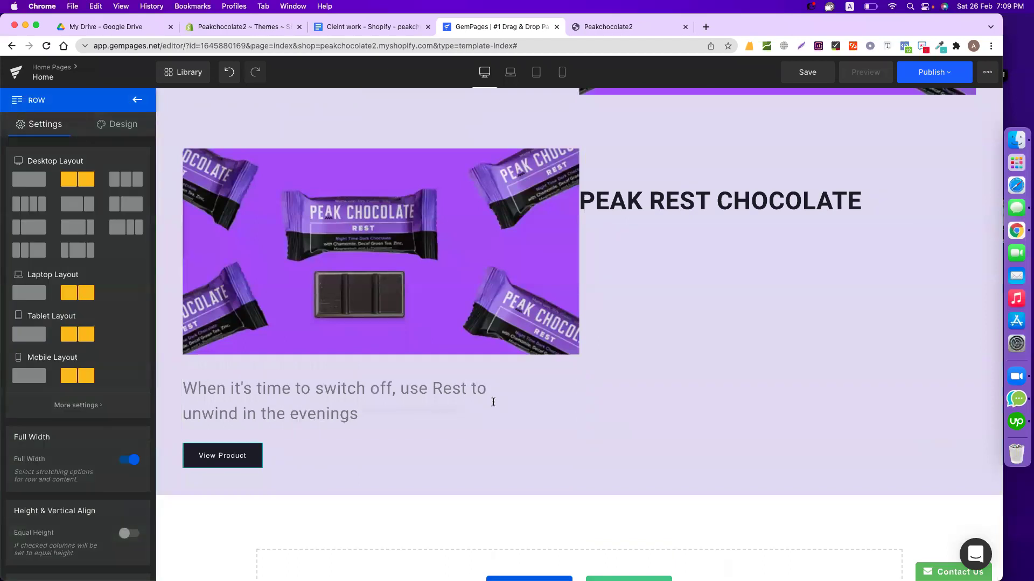
{"action": "left_click_drag", "start_coordinate": [351, 406], "coordinate": [667, 210]}
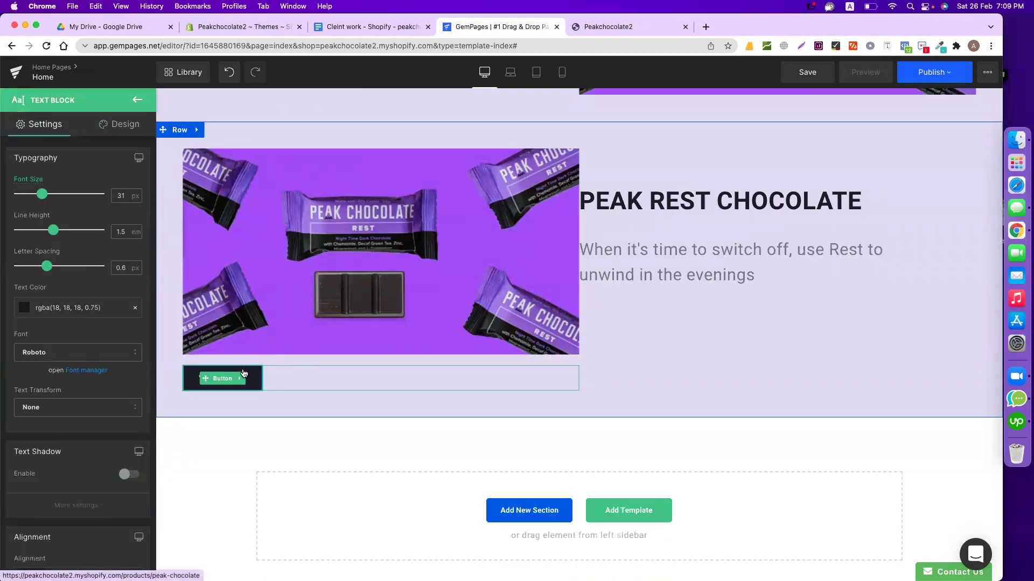
{"action": "left_click_drag", "start_coordinate": [220, 379], "coordinate": [619, 310]}
{"action": "scroll", "coordinate": [509, 328], "scroll_direction": "up", "scroll_amount": 5}
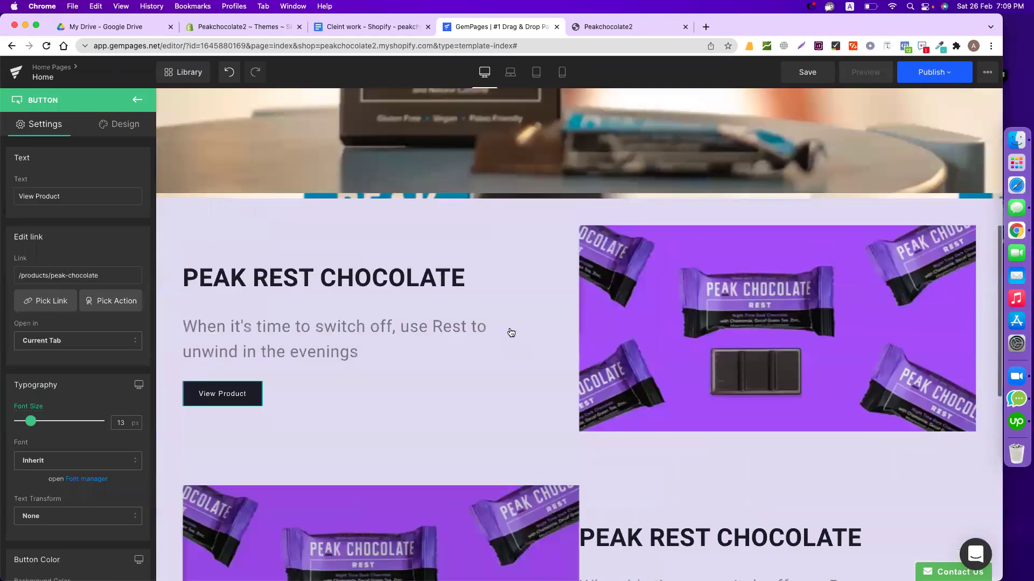
Step: Replace the purple Rest image with the blue Active chocolate screenshot from the desktop
{"action": "scroll", "coordinate": [509, 330], "scroll_direction": "down", "scroll_amount": 5}
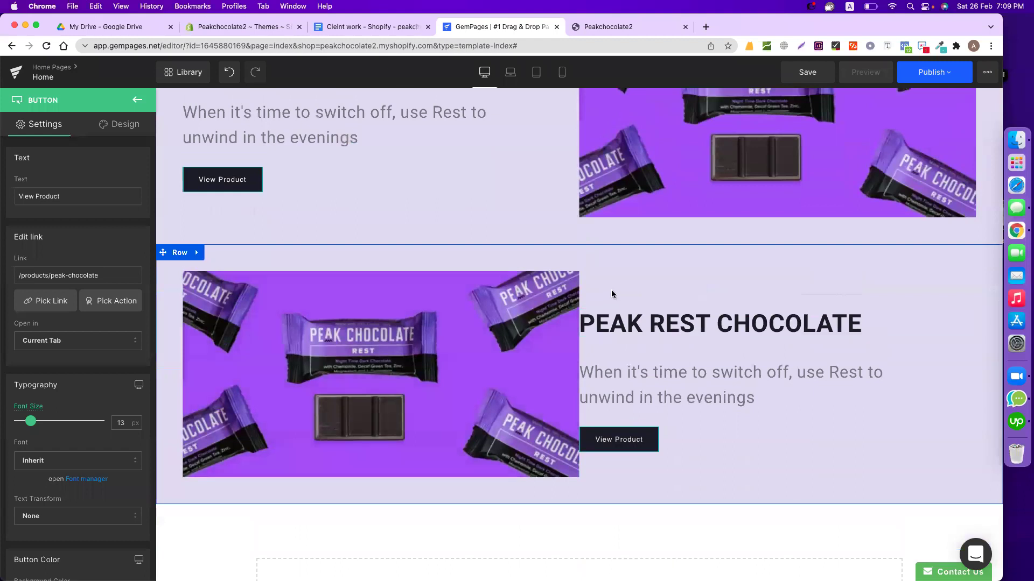
{"action": "left_click", "coordinate": [590, 282]}
{"action": "left_click", "coordinate": [544, 291]}
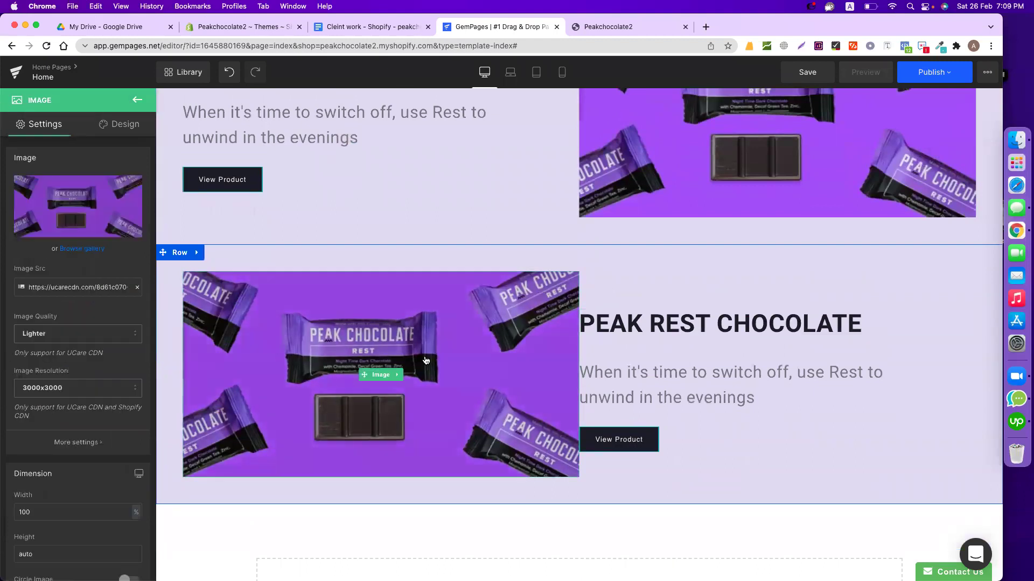
{"action": "left_click", "coordinate": [80, 218]}
{"action": "left_click", "coordinate": [340, 304]}
{"action": "key", "text": "Up"}
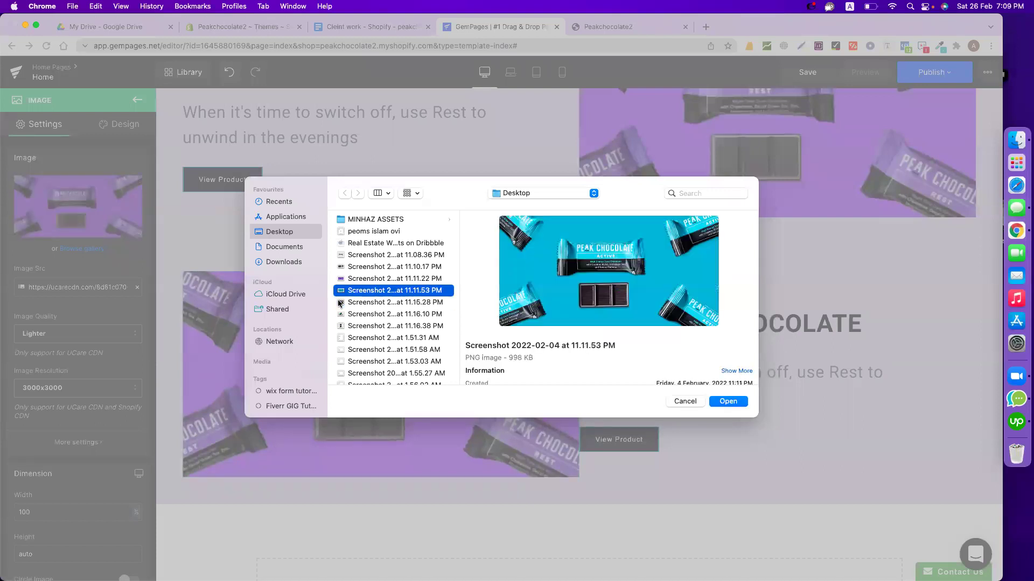
{"action": "key", "text": "Return"}
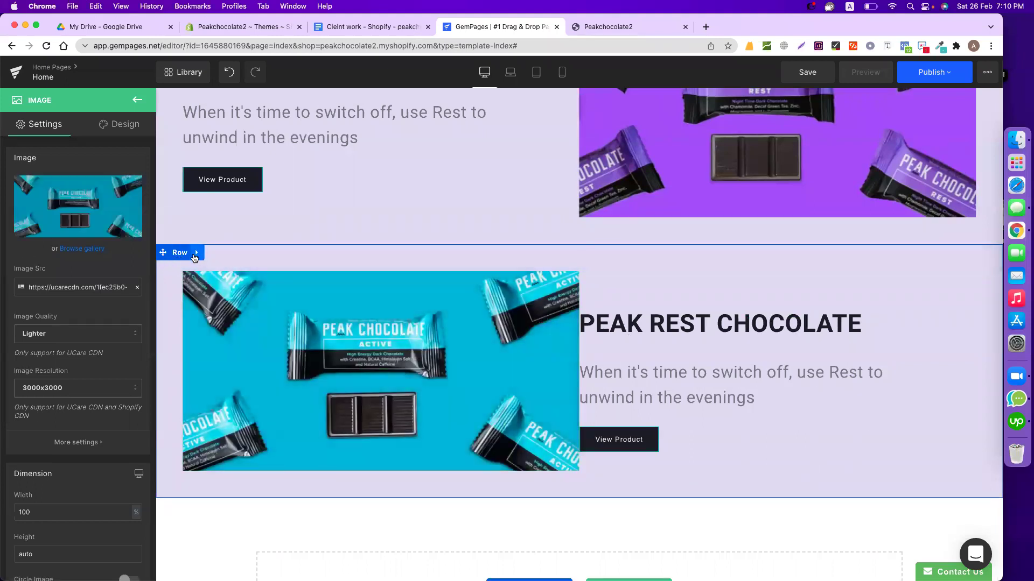
{"action": "left_click", "coordinate": [197, 253]}
Step: Set the blue Active image's right margin to 50px under Design > Spacing
{"action": "left_click", "coordinate": [181, 254]}
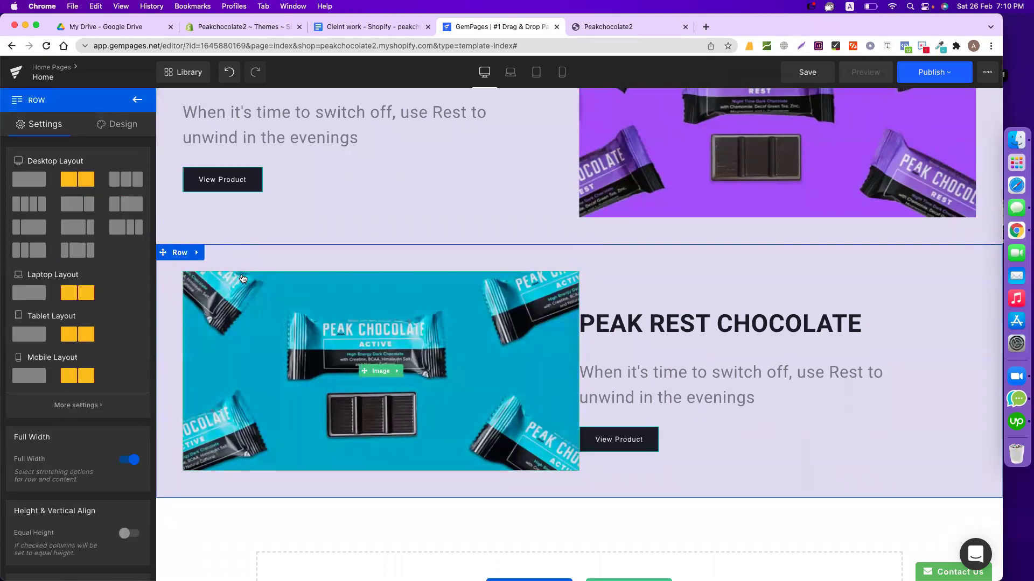
{"action": "scroll", "coordinate": [232, 320], "scroll_direction": "down", "scroll_amount": 1}
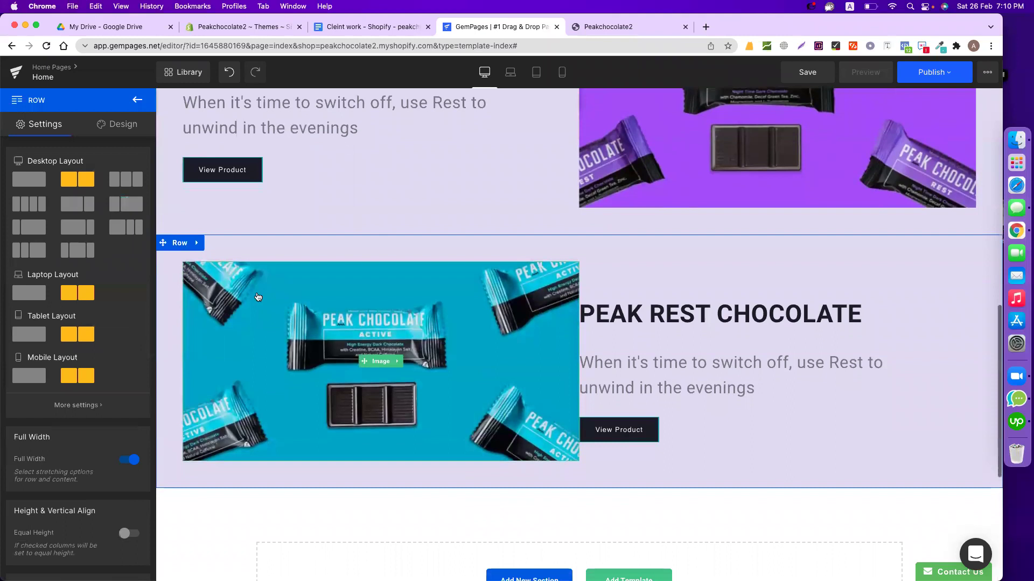
{"action": "left_click", "coordinate": [282, 291]}
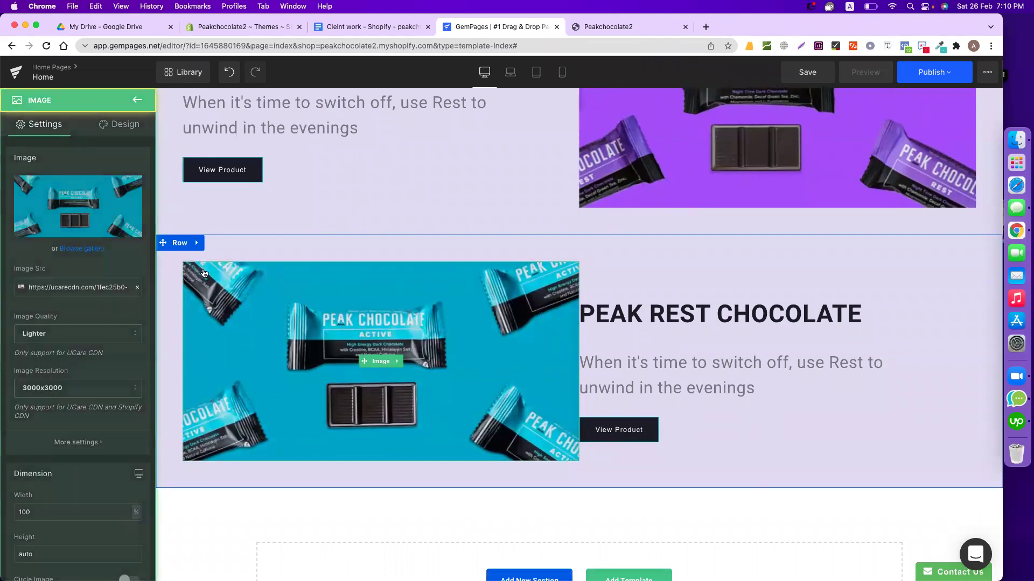
{"action": "left_click", "coordinate": [122, 133]}
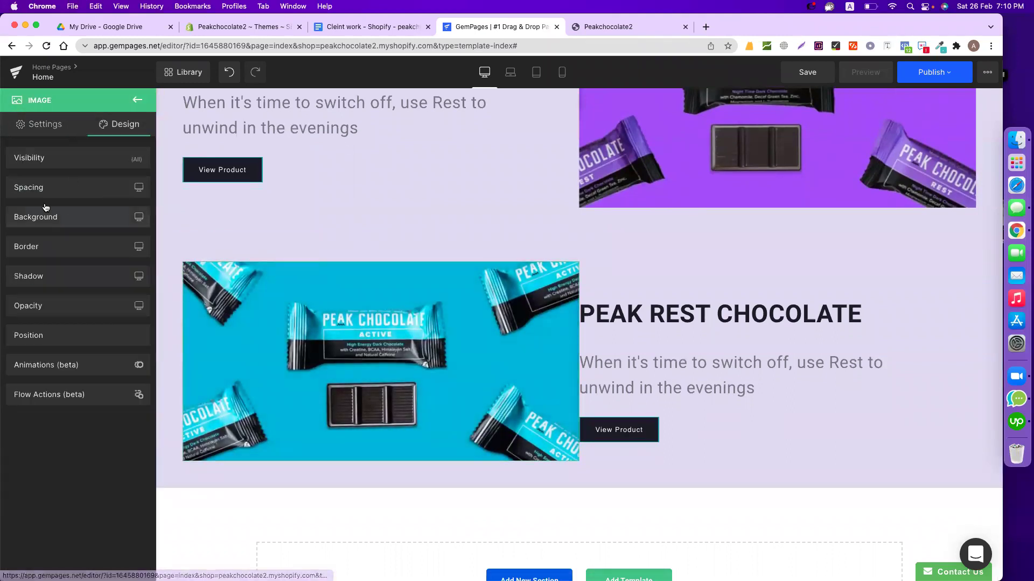
{"action": "left_click", "coordinate": [37, 187]}
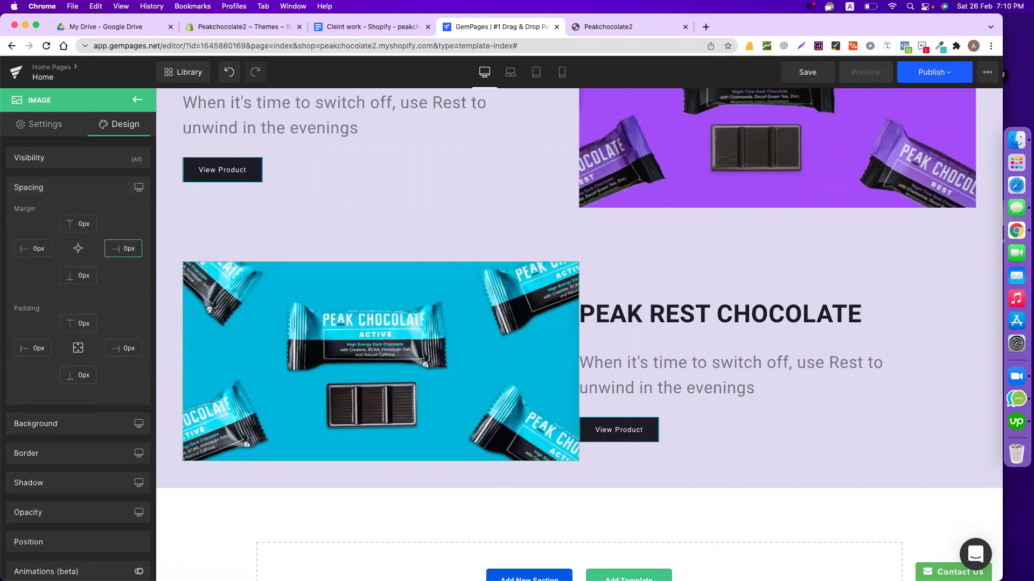
{"action": "type", "text": "50"}
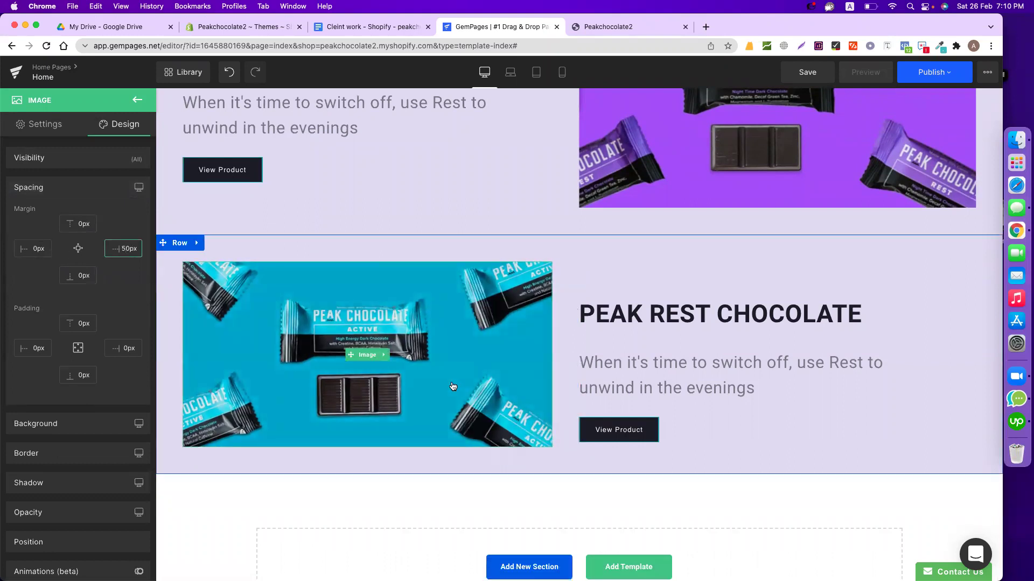
{"action": "key", "text": "BackSpace"}
{"action": "key", "text": "BackSpace"}
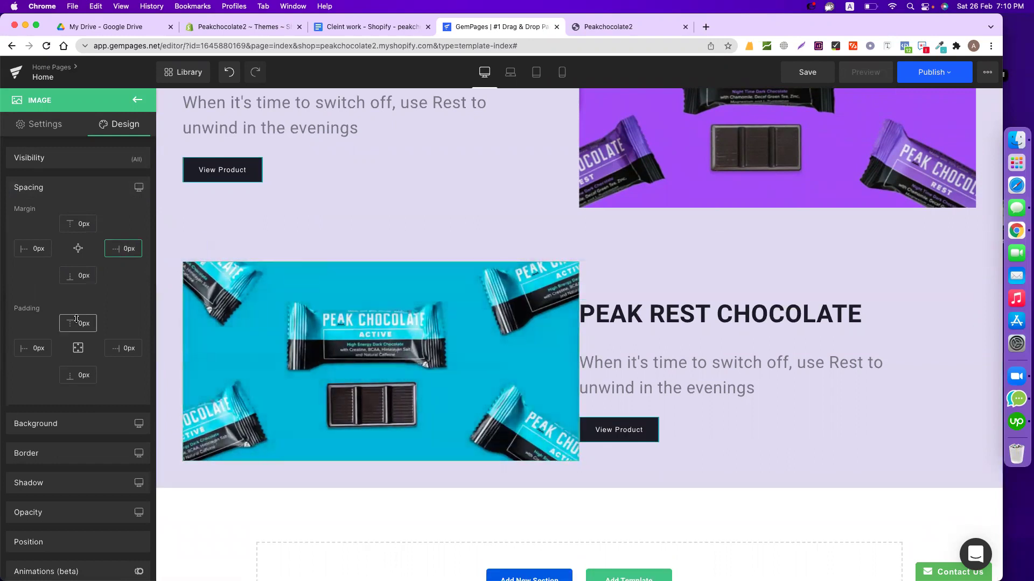
{"action": "type", "text": "5"}
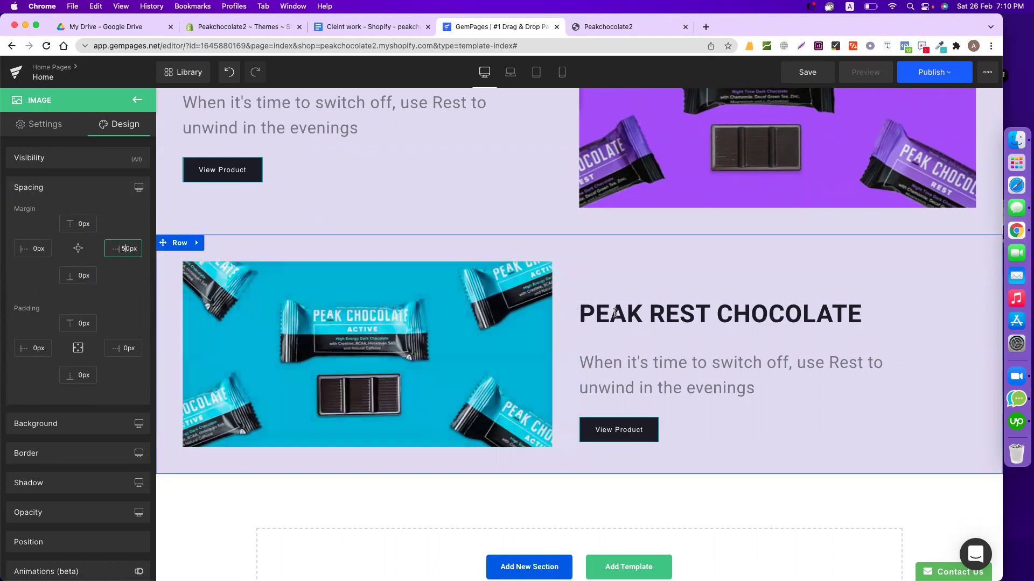
Step: Try blue, green and yellow swatches as the second row's background colour
{"action": "left_click", "coordinate": [179, 243]}
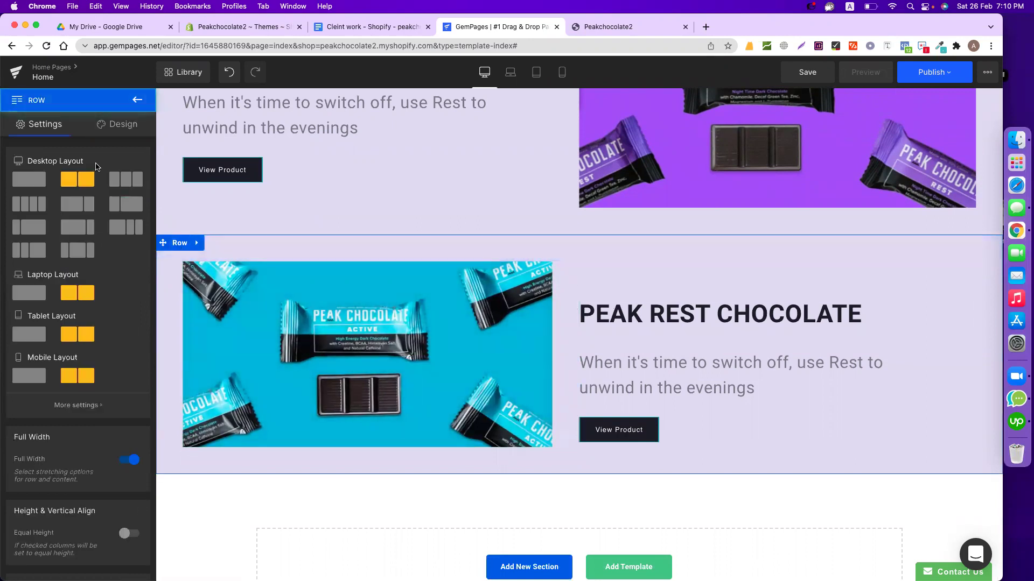
{"action": "left_click", "coordinate": [126, 128]}
{"action": "left_click", "coordinate": [92, 221]}
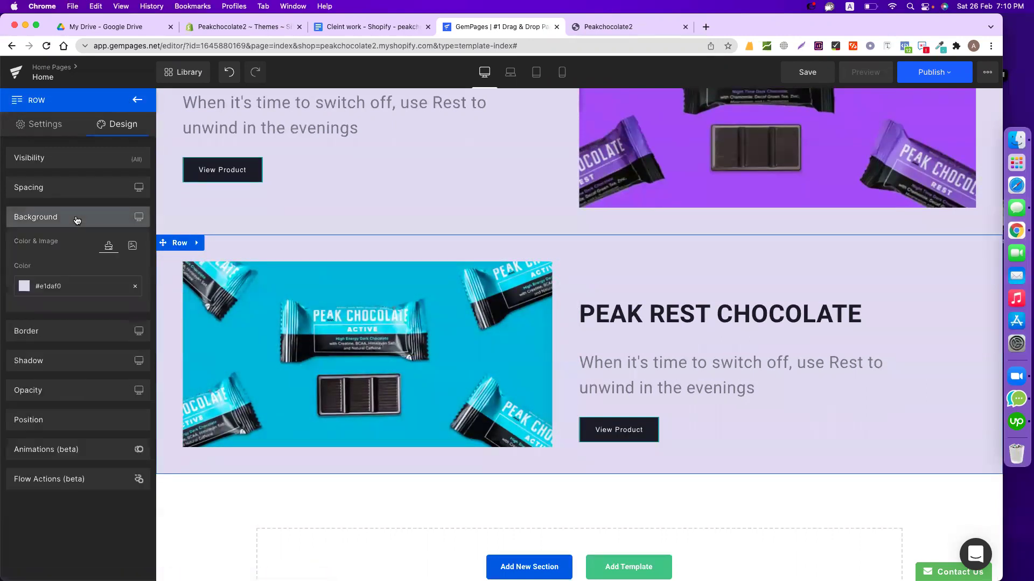
{"action": "left_click", "coordinate": [68, 291]}
{"action": "left_click", "coordinate": [92, 401]}
{"action": "left_click", "coordinate": [82, 400]}
{"action": "left_click", "coordinate": [69, 399]}
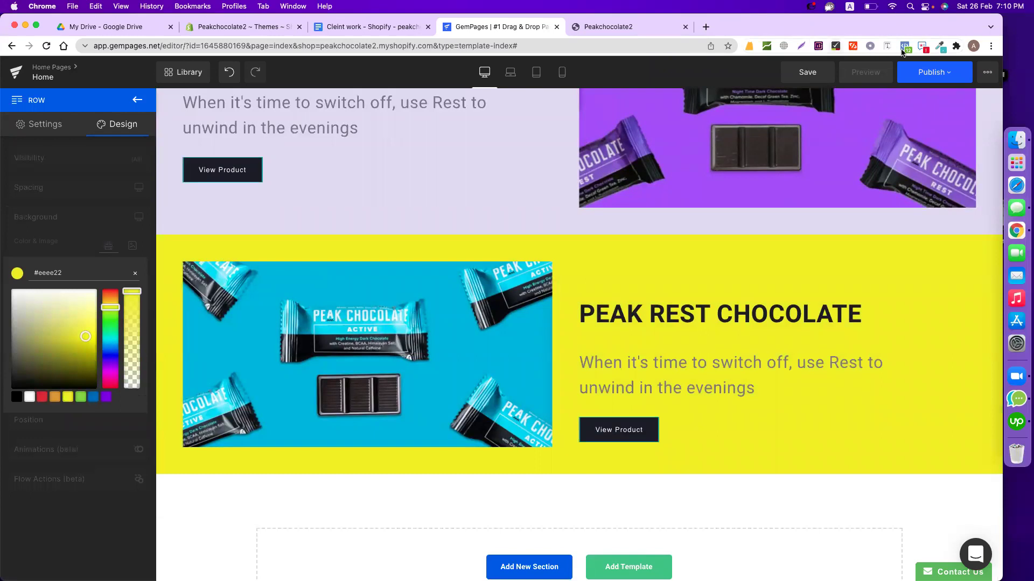
Step: Paste teal 46bbc1 as the row background, then lighten it to pale blue #c5e5f1
{"action": "left_click", "coordinate": [941, 48]}
{"action": "left_click", "coordinate": [890, 80]}
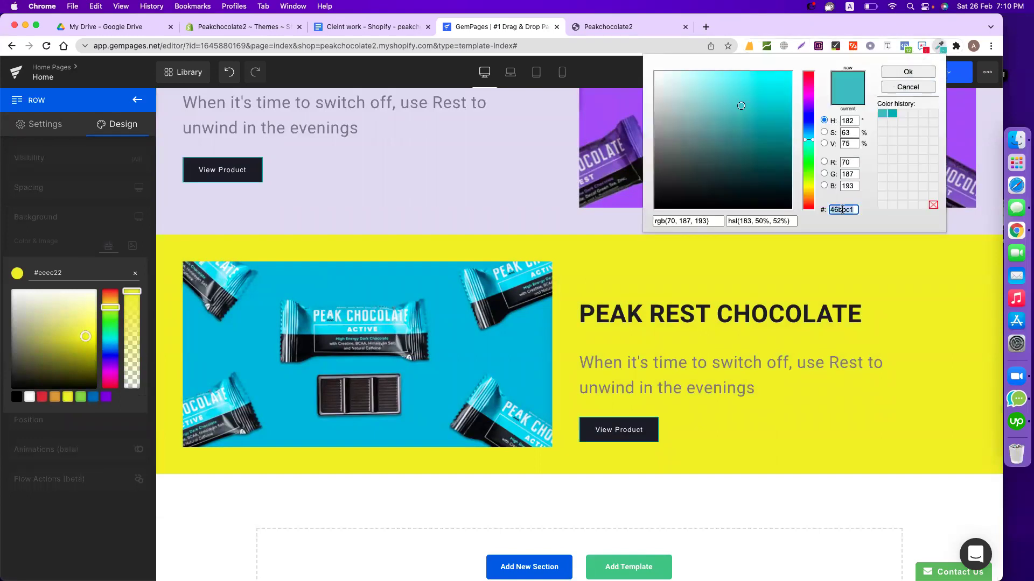
{"action": "double_click", "coordinate": [54, 270]}
{"action": "type", "text": "46bbe"}
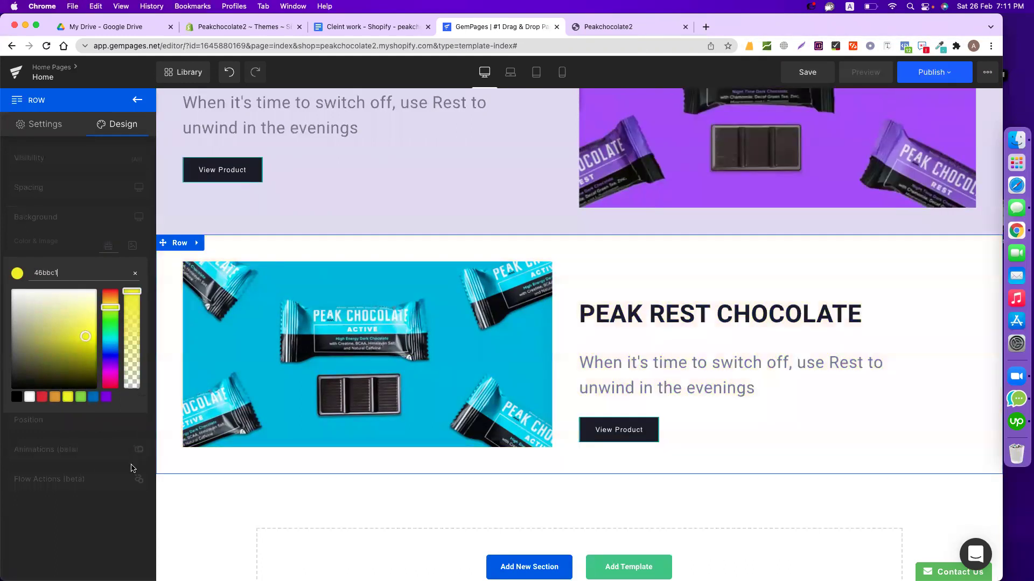
{"action": "left_click", "coordinate": [124, 522]}
{"action": "left_click", "coordinate": [73, 290]}
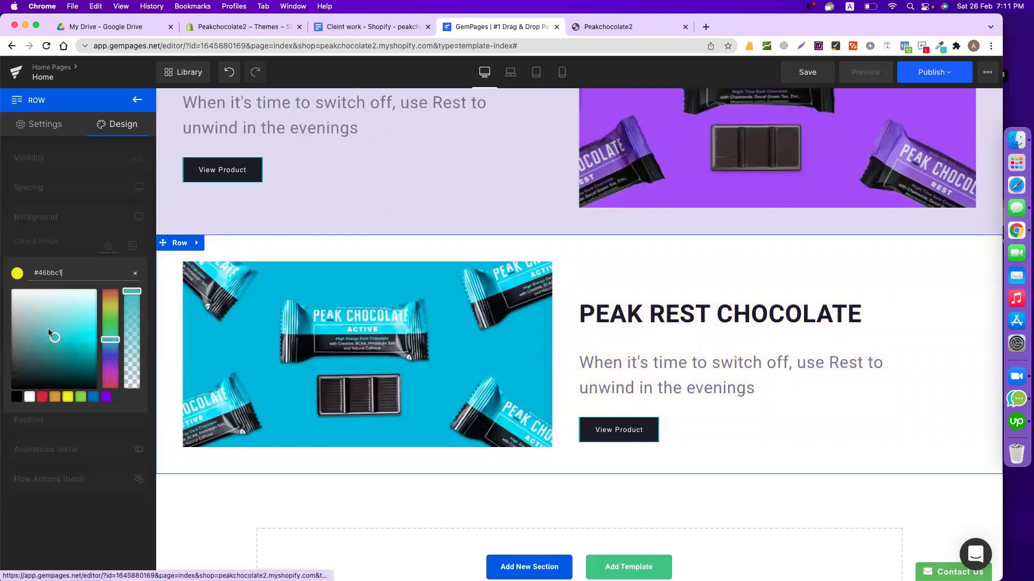
{"action": "left_click_drag", "start_coordinate": [47, 330], "coordinate": [64, 302]}
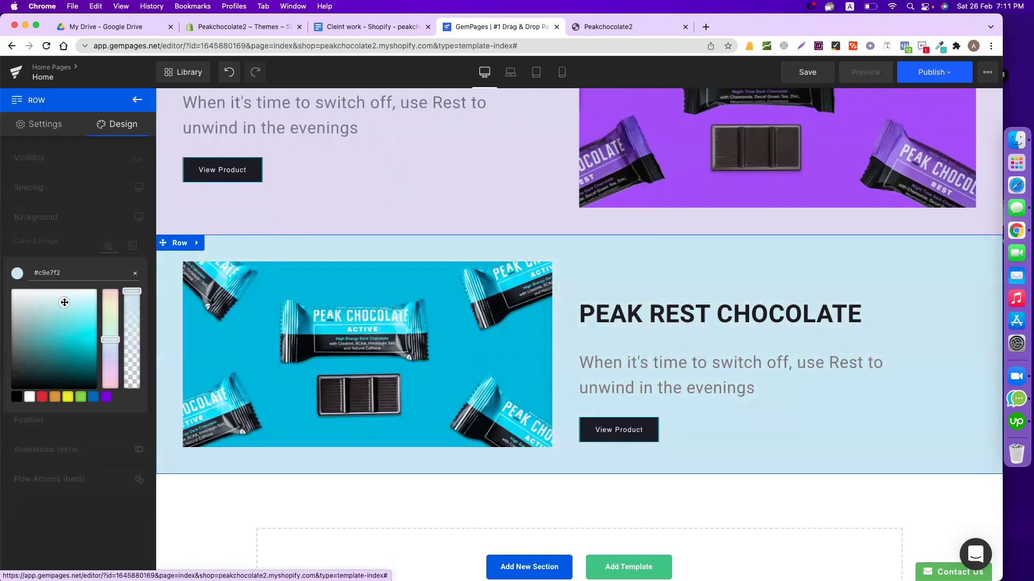
Step: Replace the lower heading with PEAK ACTIVE CHOCOLATE copied from the client brief
{"action": "left_click", "coordinate": [300, 486]}
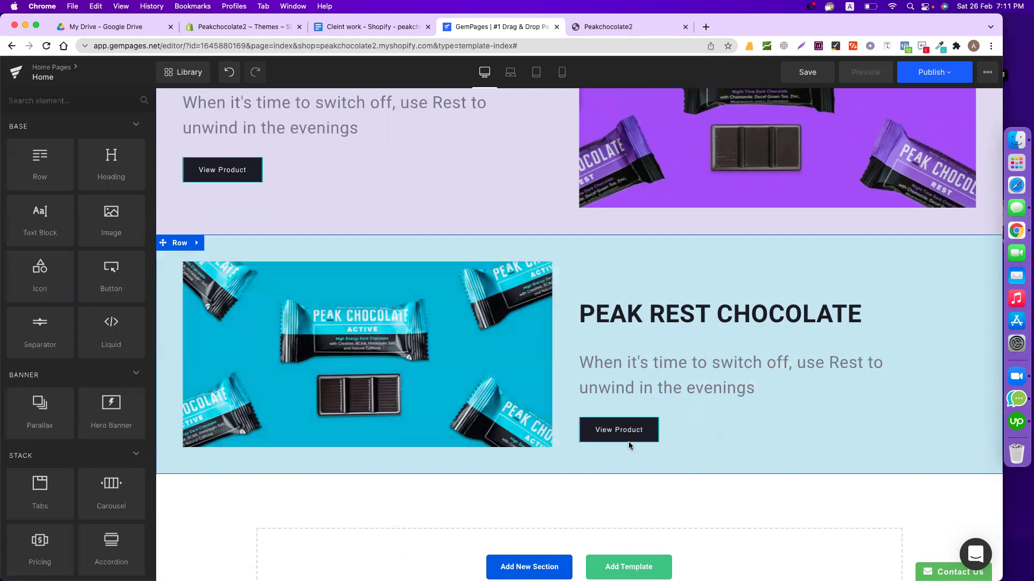
{"action": "scroll", "coordinate": [694, 441], "scroll_direction": "up", "scroll_amount": 3}
{"action": "scroll", "coordinate": [694, 441], "scroll_direction": "down", "scroll_amount": 3}
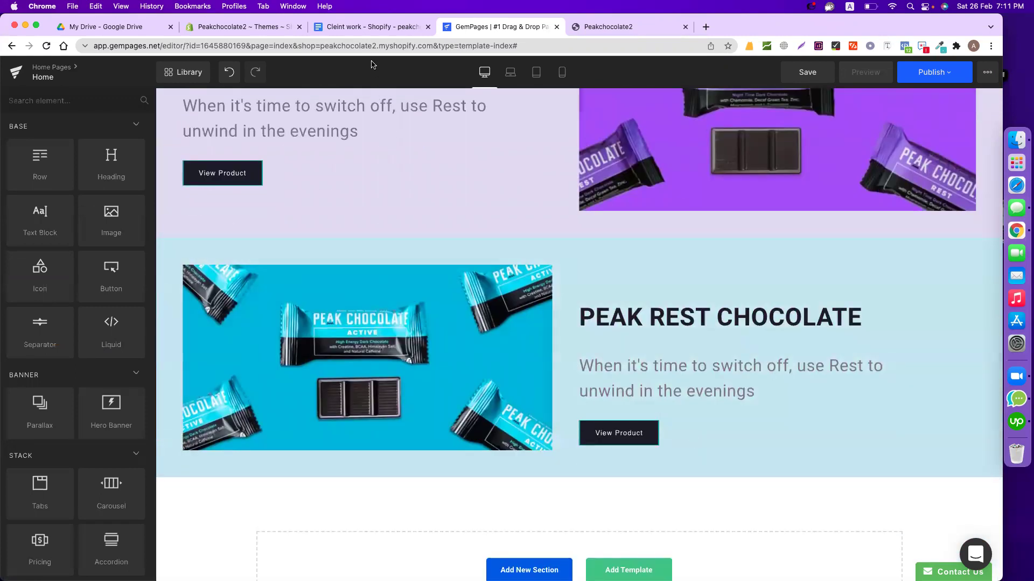
{"action": "left_click", "coordinate": [364, 32]}
{"action": "scroll", "coordinate": [367, 269], "scroll_direction": "down", "scroll_amount": 1}
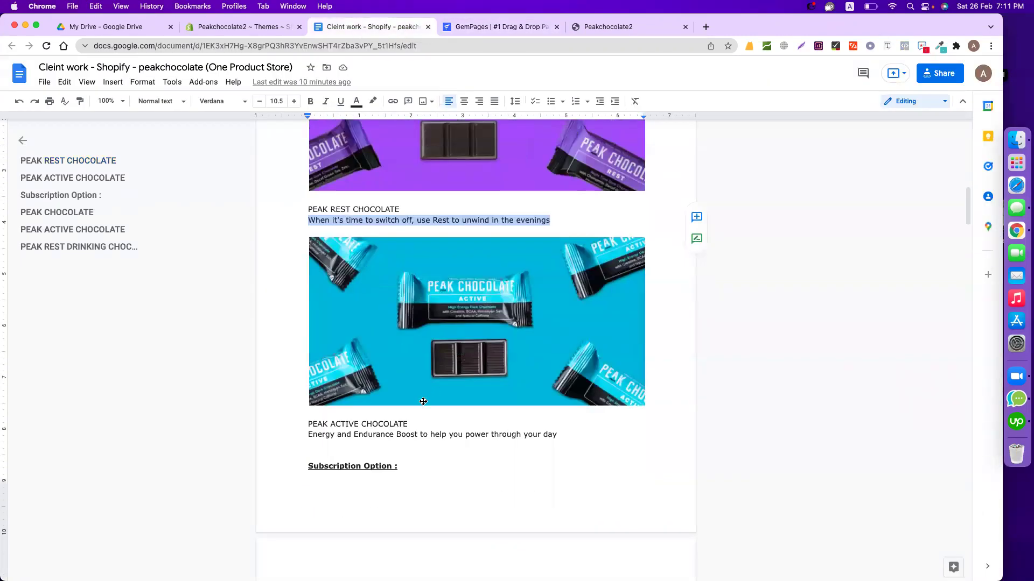
{"action": "triple_click", "coordinate": [418, 426]}
{"action": "key", "text": "super+c"}
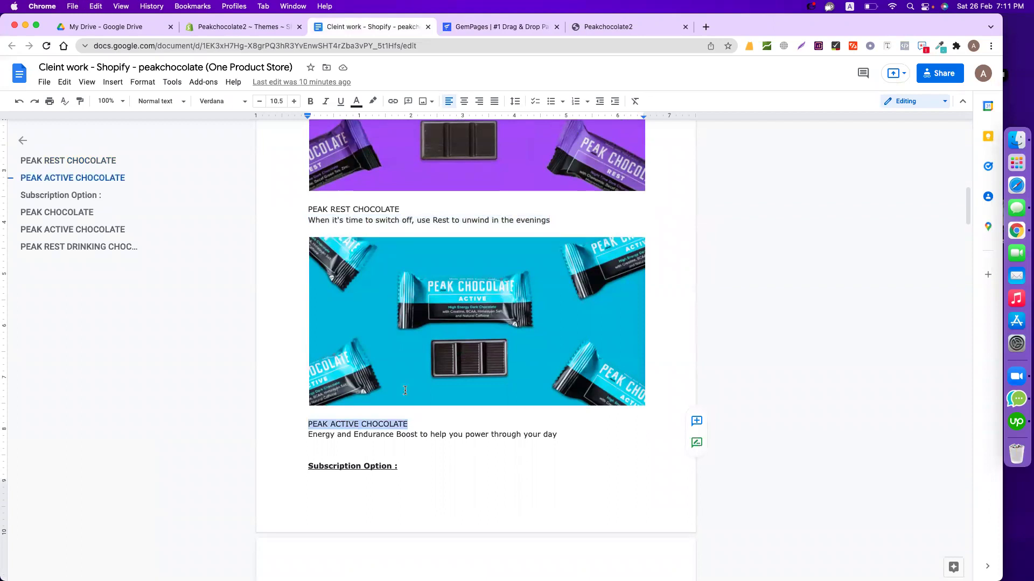
{"action": "left_click", "coordinate": [477, 28]}
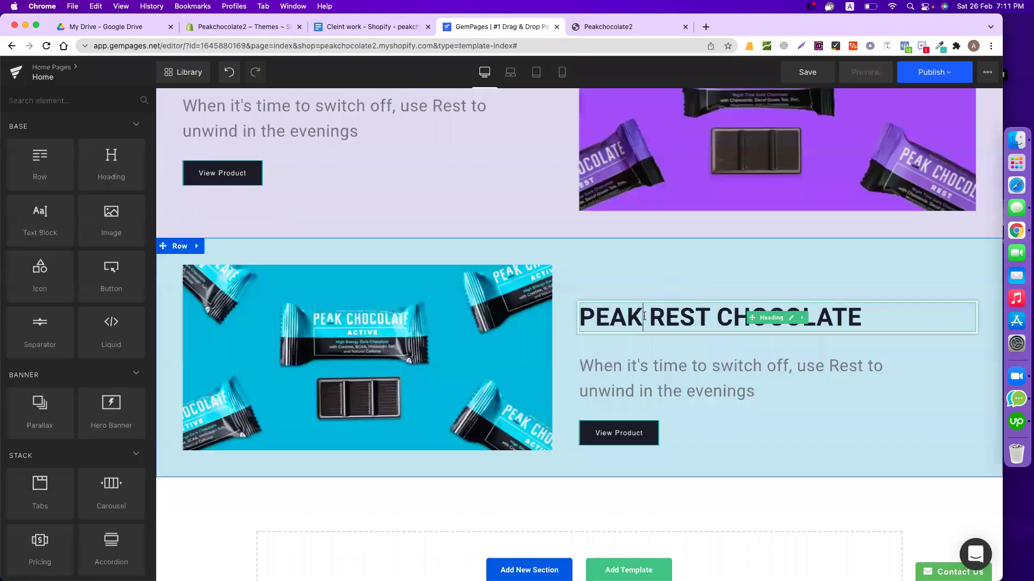
{"action": "triple_click", "coordinate": [644, 316]}
{"action": "key", "text": "super+v"}
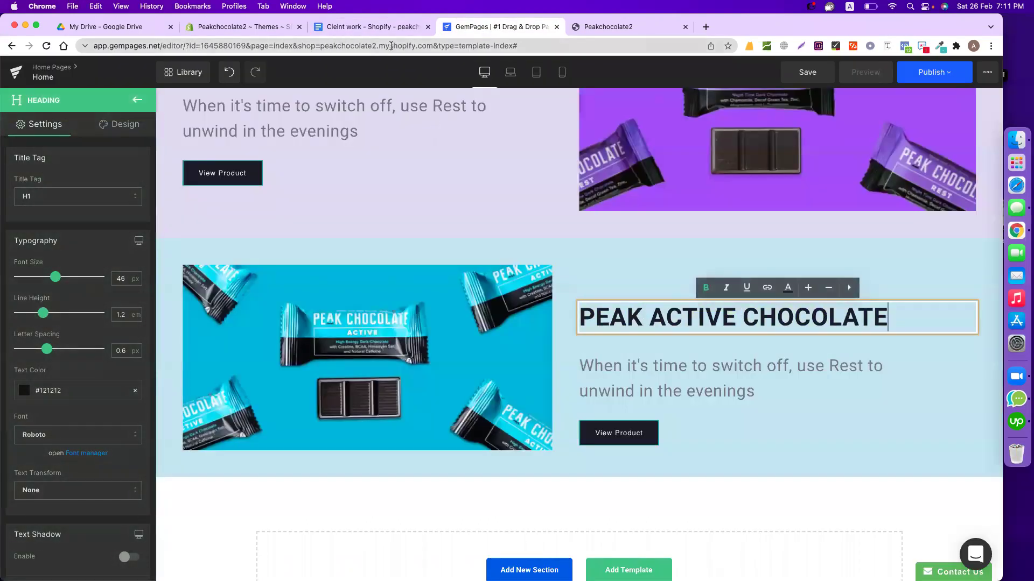
Step: Paste the Energy and Endurance Boost tagline as plain text over the old description
{"action": "left_click", "coordinate": [378, 32]}
{"action": "scroll", "coordinate": [565, 388], "scroll_direction": "down", "scroll_amount": 3}
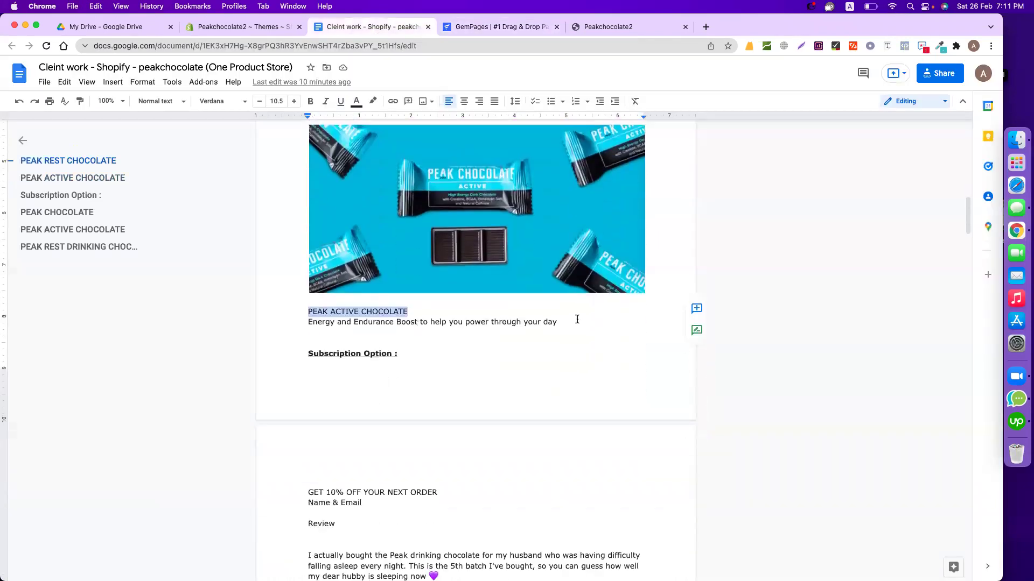
{"action": "triple_click", "coordinate": [577, 319]}
{"action": "key", "text": "super+c"}
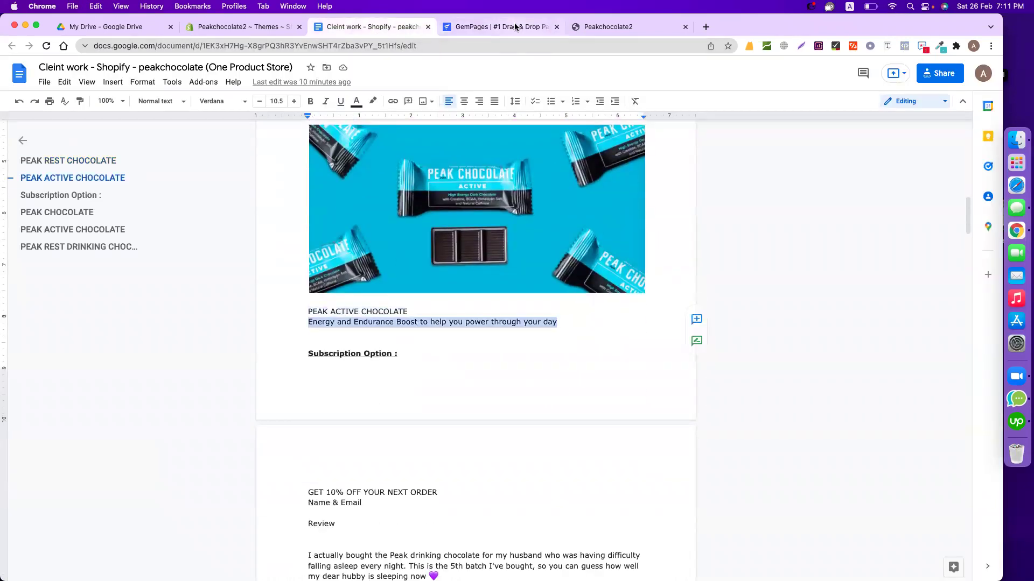
{"action": "left_click", "coordinate": [515, 27]}
{"action": "left_click", "coordinate": [673, 368]}
{"action": "triple_click", "coordinate": [673, 368]}
{"action": "key", "text": "super+v"}
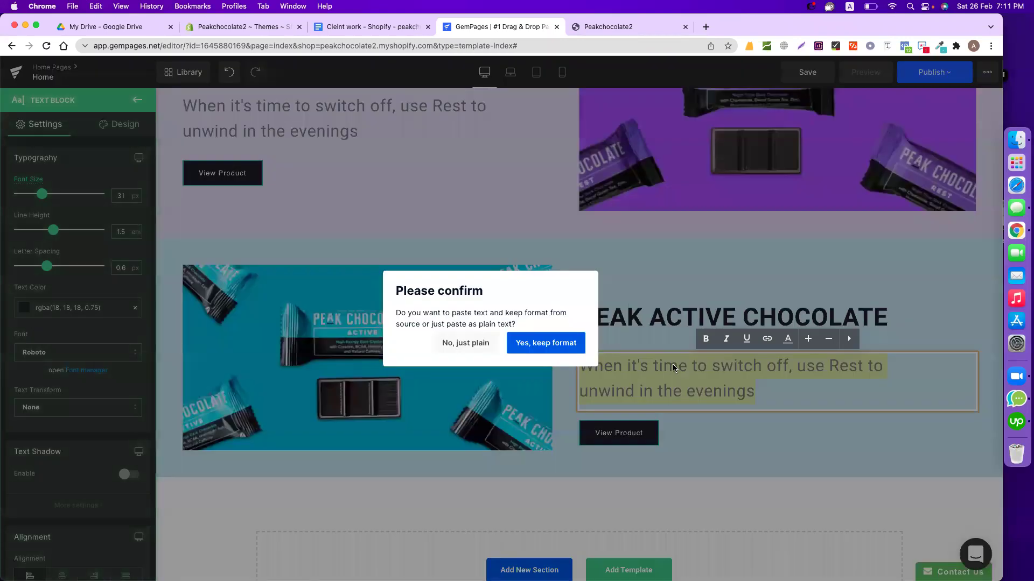
{"action": "left_click", "coordinate": [473, 343]}
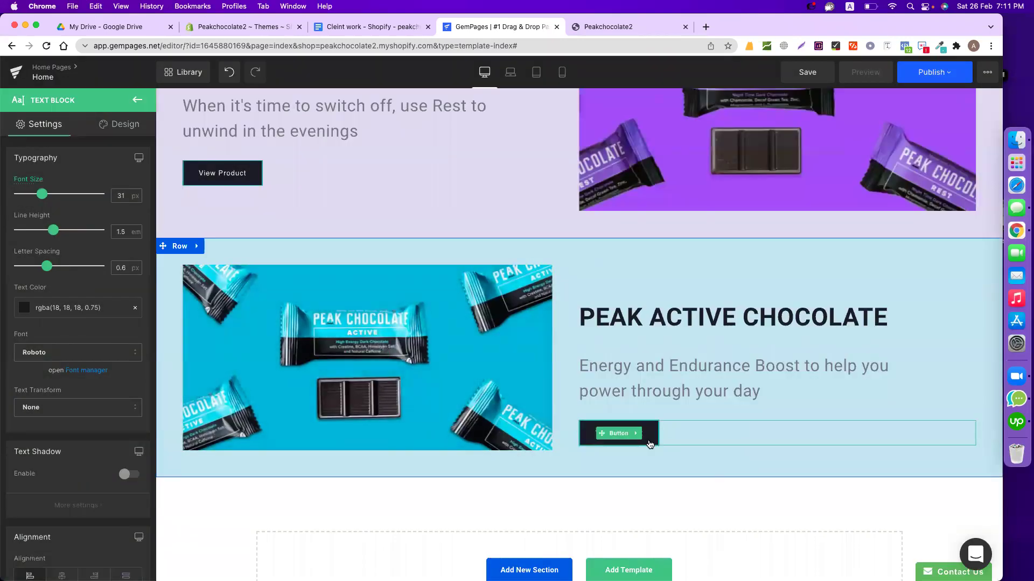
{"action": "left_click", "coordinate": [758, 471]}
{"action": "scroll", "coordinate": [662, 495], "scroll_direction": "down", "scroll_amount": 3}
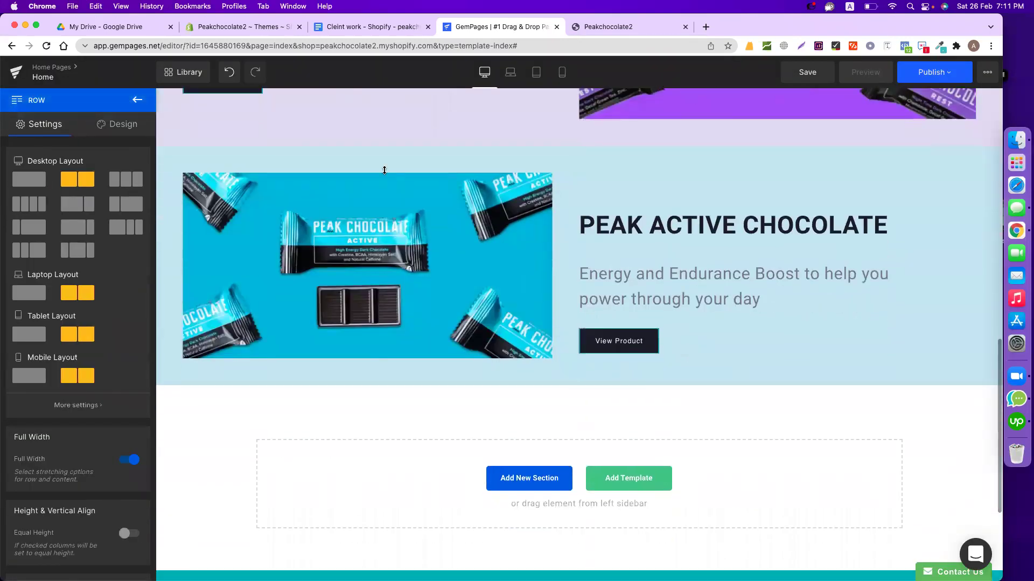
Step: Review the subscription and review copy in the client document
{"action": "left_click", "coordinate": [376, 27]}
{"action": "scroll", "coordinate": [380, 277], "scroll_direction": "down", "scroll_amount": 5}
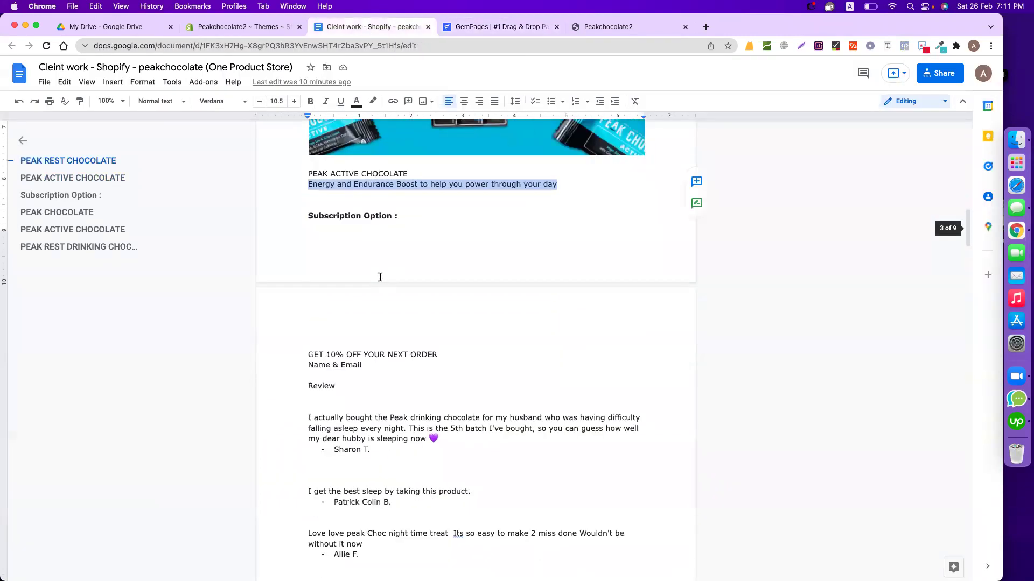
{"action": "scroll", "coordinate": [380, 277], "scroll_direction": "down", "scroll_amount": 3}
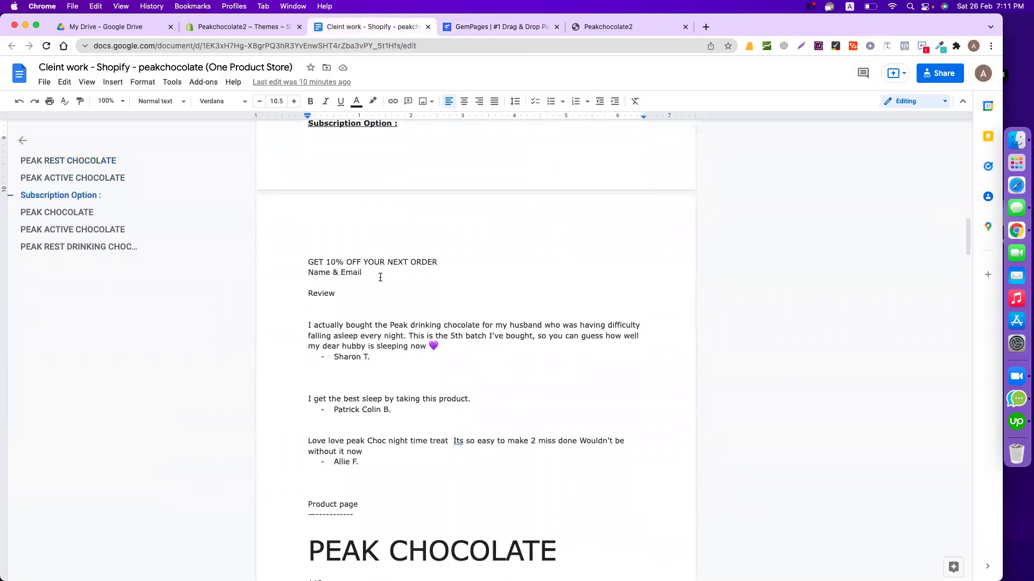
{"action": "scroll", "coordinate": [380, 277], "scroll_direction": "up", "scroll_amount": 1}
{"action": "left_click_drag", "start_coordinate": [304, 156], "coordinate": [395, 497]}
{"action": "left_click", "coordinate": [478, 450]}
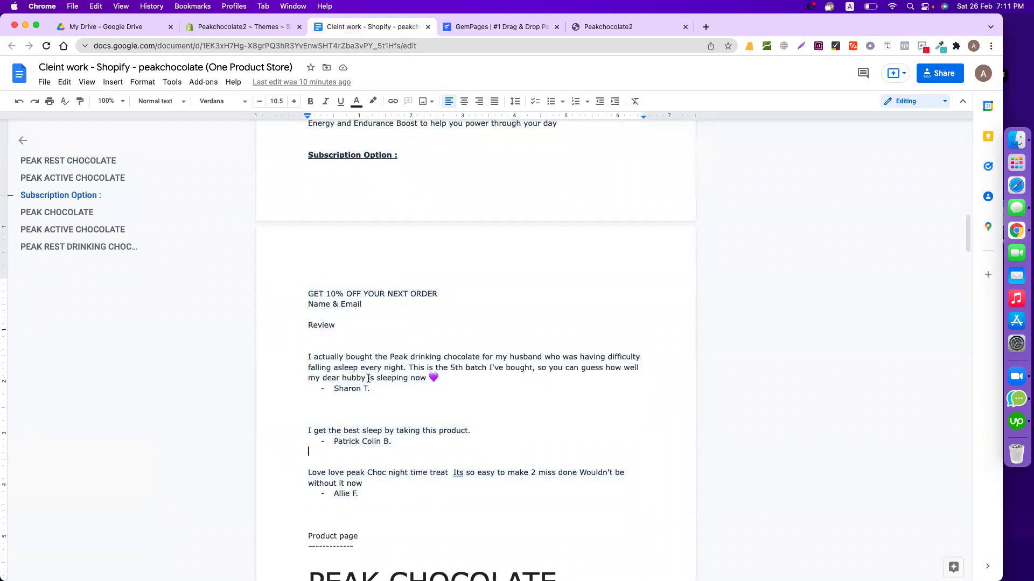
{"action": "scroll", "coordinate": [323, 180], "scroll_direction": "up", "scroll_amount": 1}
Step: Select the Subscription Option and GET 10% OFF lines, undoing an accidental text move
{"action": "left_click", "coordinate": [301, 155]}
{"action": "left_click_drag", "start_coordinate": [300, 155], "coordinate": [427, 160]}
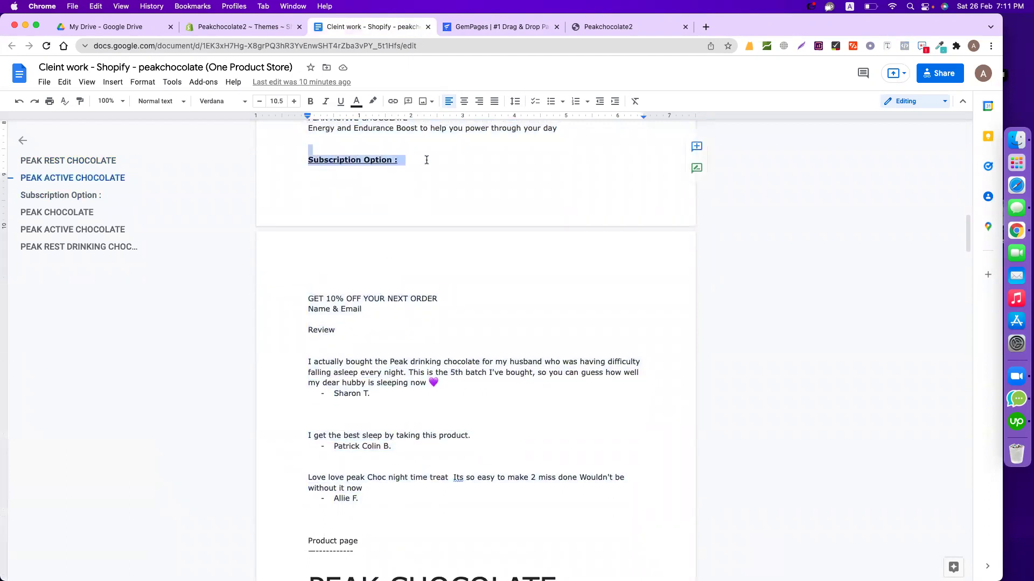
{"action": "left_click_drag", "start_coordinate": [301, 295], "coordinate": [439, 301]}
{"action": "left_click", "coordinate": [406, 307]}
{"action": "scroll", "coordinate": [402, 306], "scroll_direction": "up", "scroll_amount": 1}
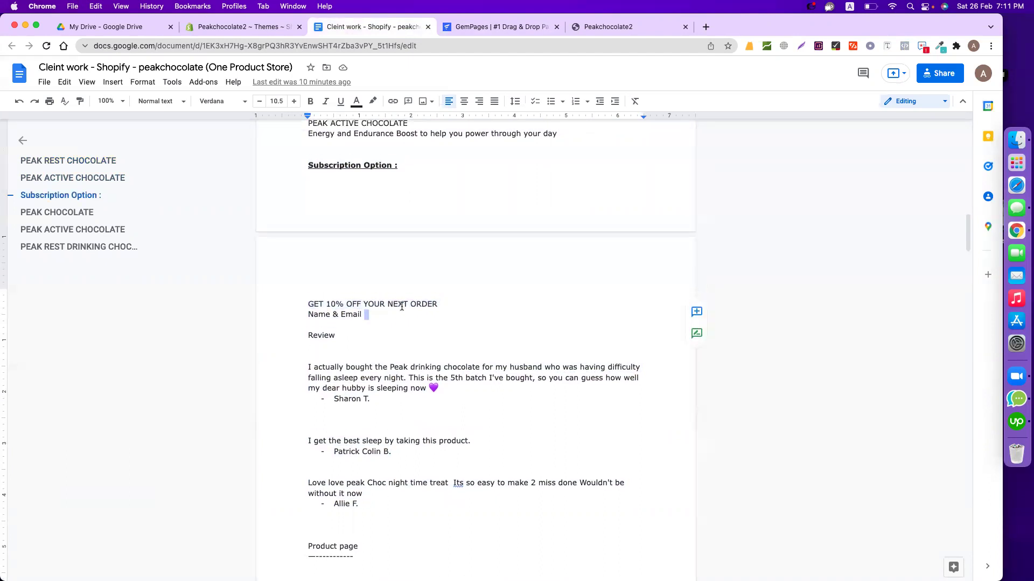
{"action": "left_click_drag", "start_coordinate": [374, 313], "coordinate": [349, 296]}
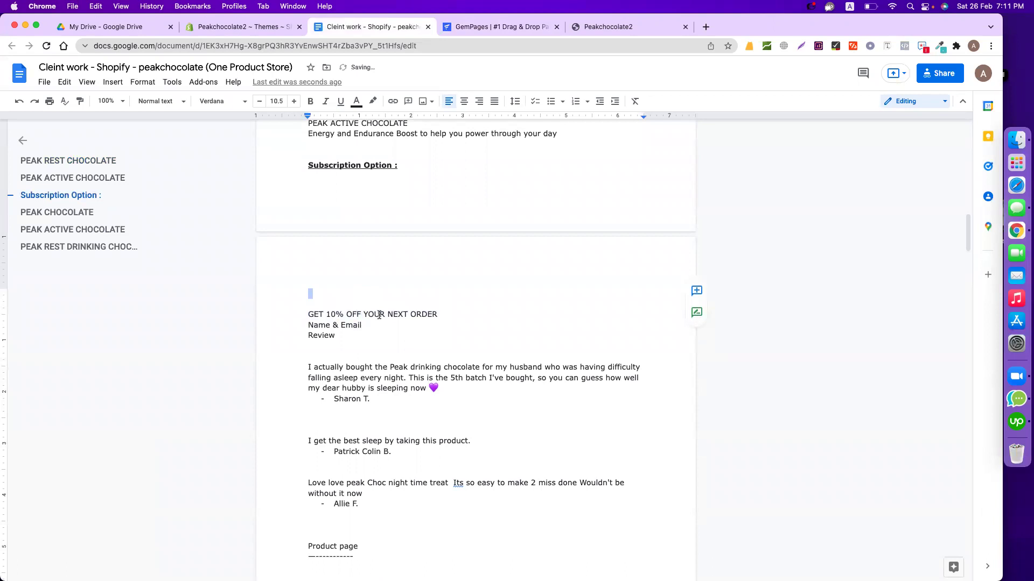
{"action": "key", "text": "super+z"}
Step: Hide the Docs toolbars and insert blank lines below Name & Email
{"action": "key", "text": "ctrl+shift+f"}
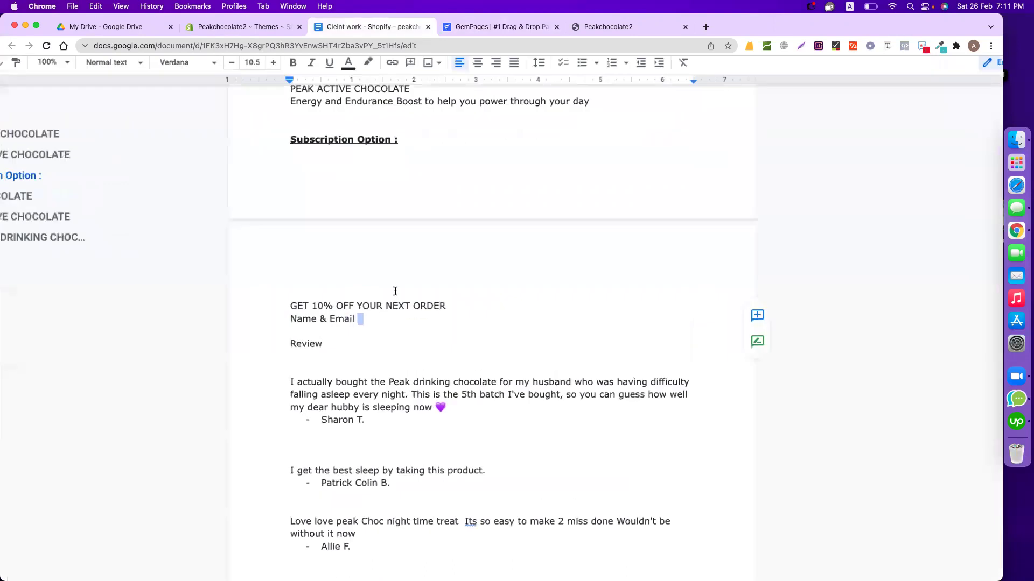
{"action": "left_click_drag", "start_coordinate": [248, 89], "coordinate": [400, 97]}
{"action": "left_click_drag", "start_coordinate": [248, 311], "coordinate": [465, 310]}
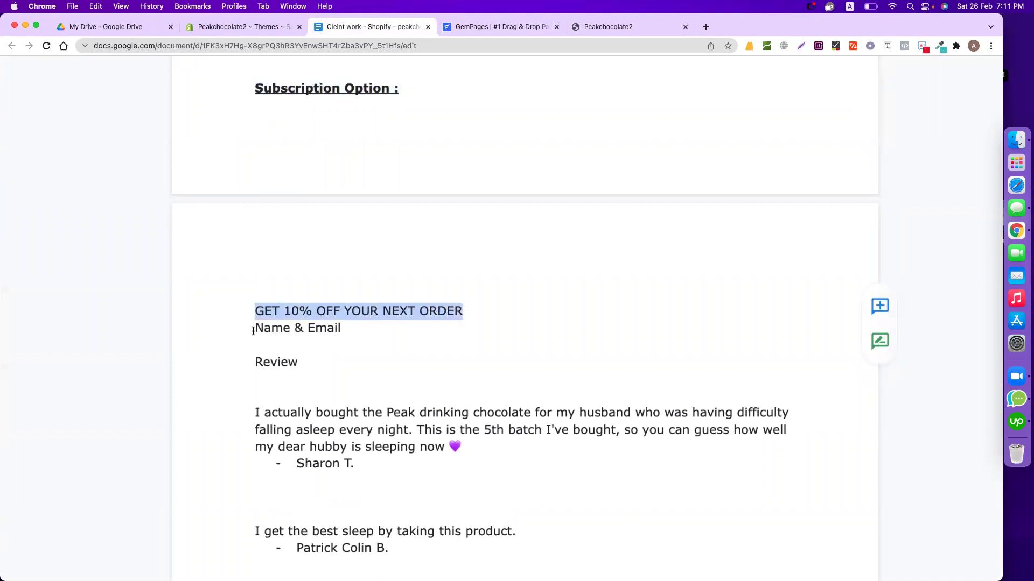
{"action": "left_click_drag", "start_coordinate": [253, 331], "coordinate": [340, 329]}
{"action": "left_click", "coordinate": [351, 331]}
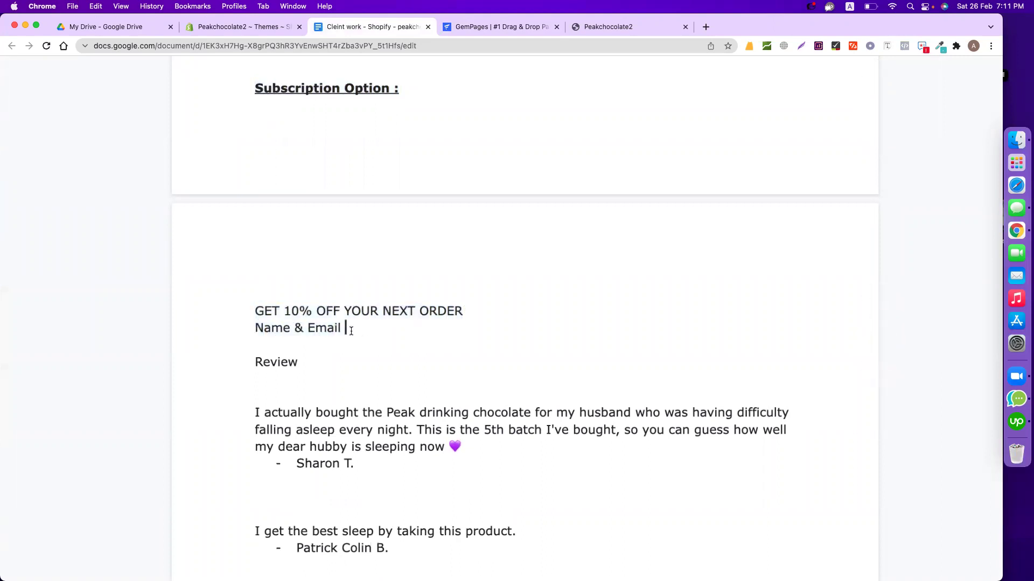
{"action": "key", "text": "Return"}
{"action": "key", "text": "Return"}
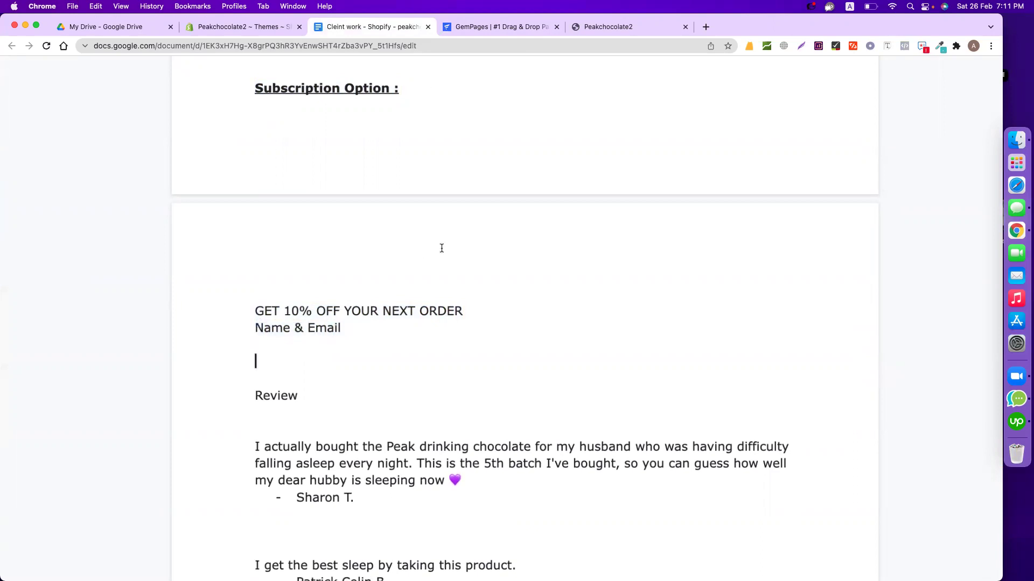
Step: Return to GemPages and open the ready-made block library
{"action": "scroll", "coordinate": [467, 227], "scroll_direction": "down", "scroll_amount": 3}
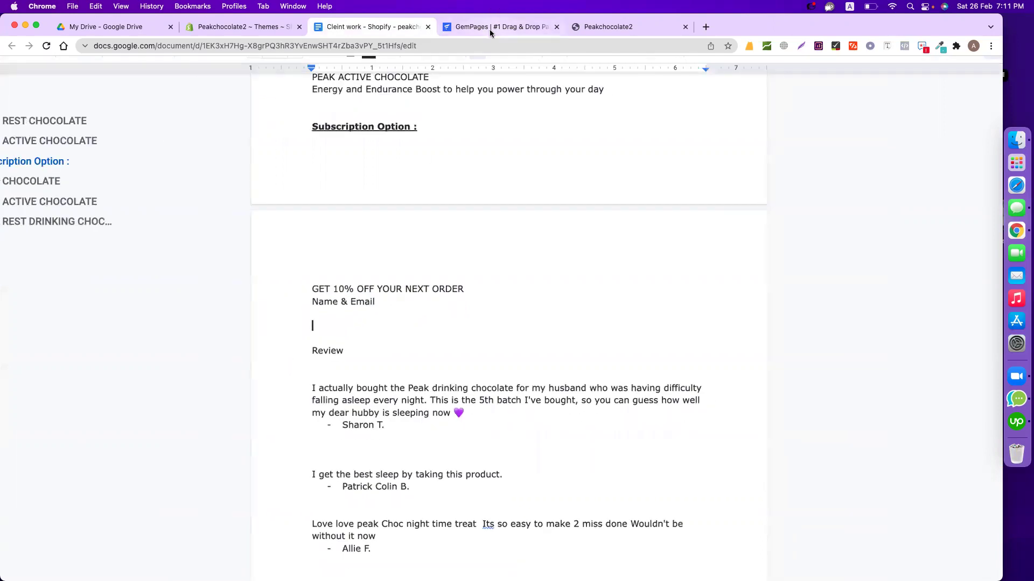
{"action": "left_click", "coordinate": [492, 30]}
{"action": "left_click", "coordinate": [629, 479]}
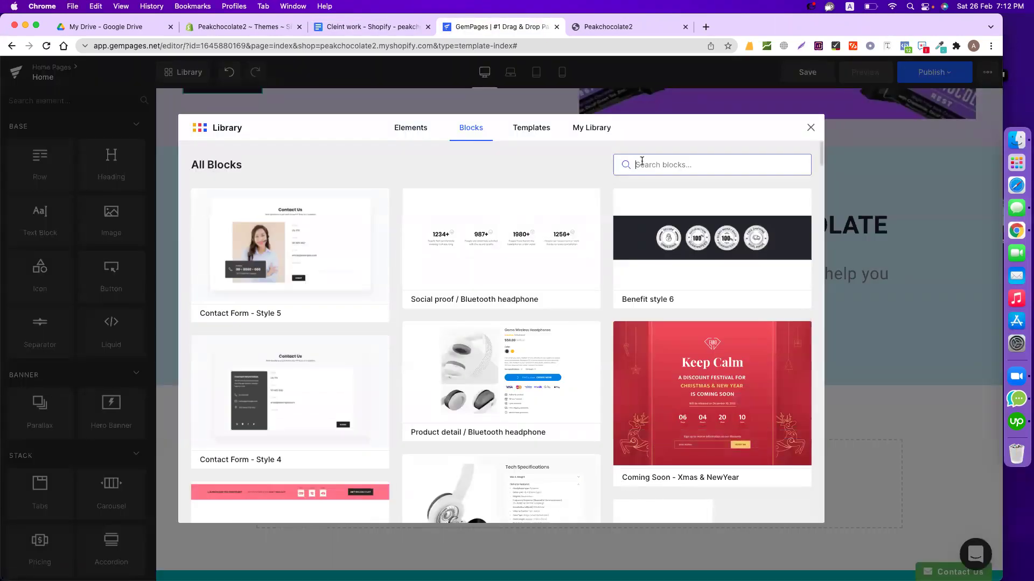
Step: Search the block library for 'sub' and insert the Subcrible/Furniture signup block
{"action": "type", "text": "new"}
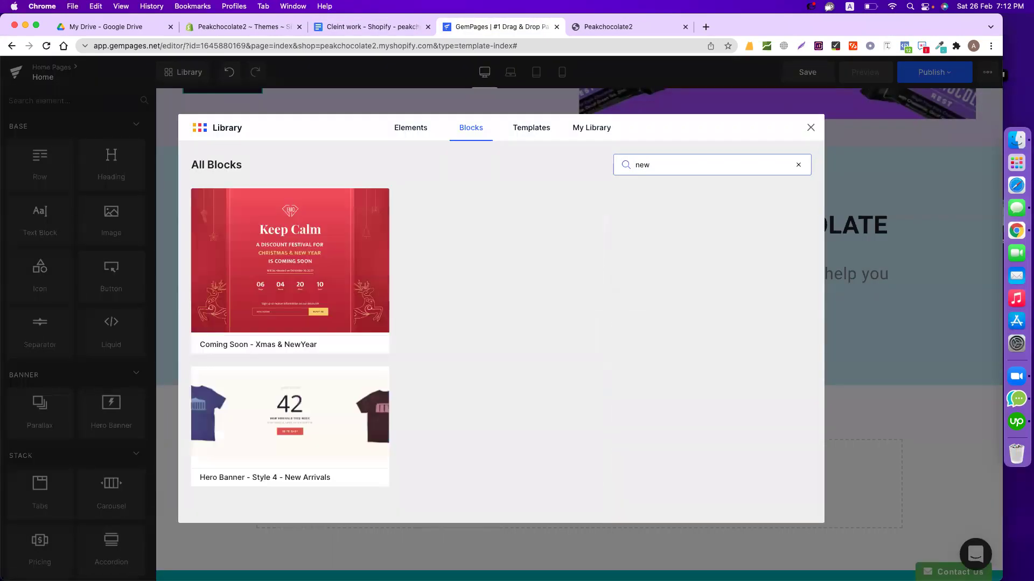
{"action": "key", "text": "BackSpace"}
{"action": "key", "text": "BackSpace"}
{"action": "key", "text": "BackSpace"}
{"action": "type", "text": "sub"}
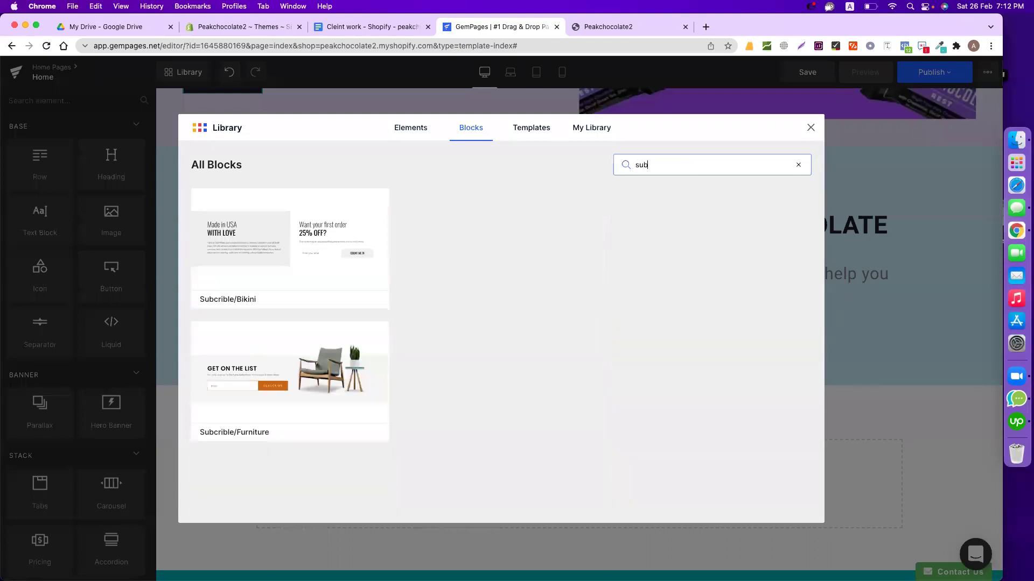
{"action": "mouse_move", "coordinate": [297, 364]}
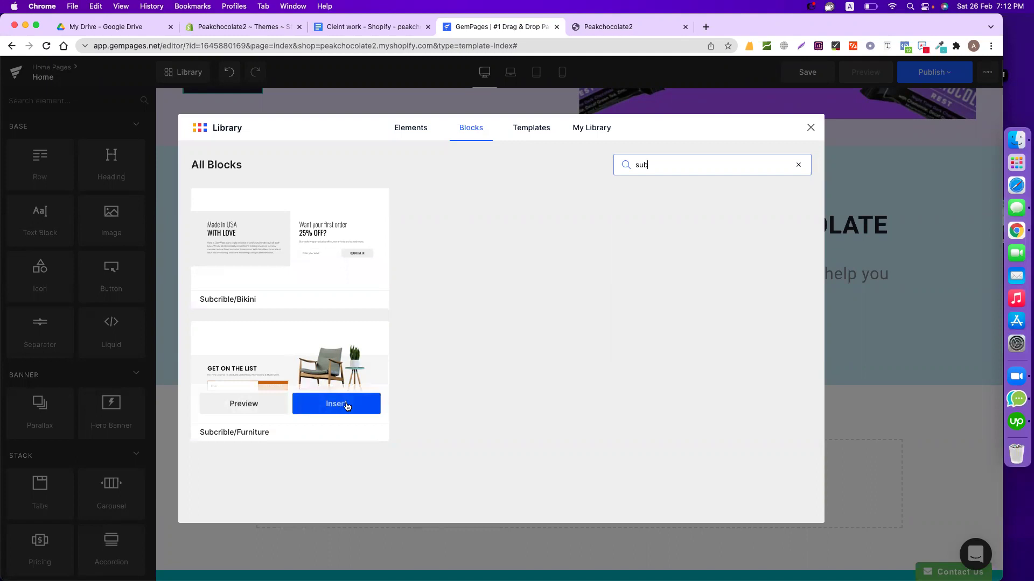
{"action": "left_click", "coordinate": [347, 405]}
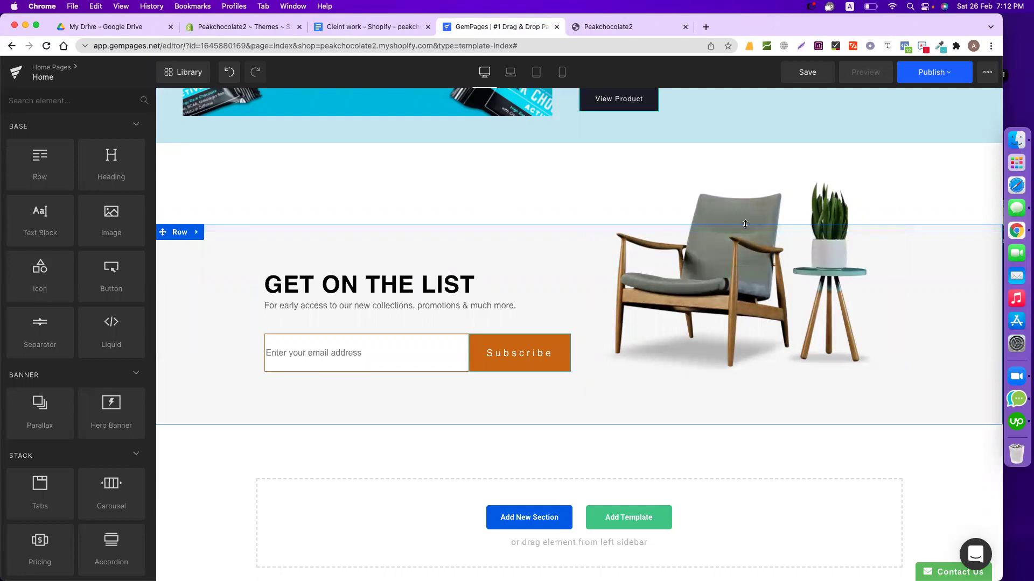
Step: Replace the GET ON THE LIST chair image with the PEAK chocolate bag and mug screenshot
{"action": "left_click", "coordinate": [727, 205]}
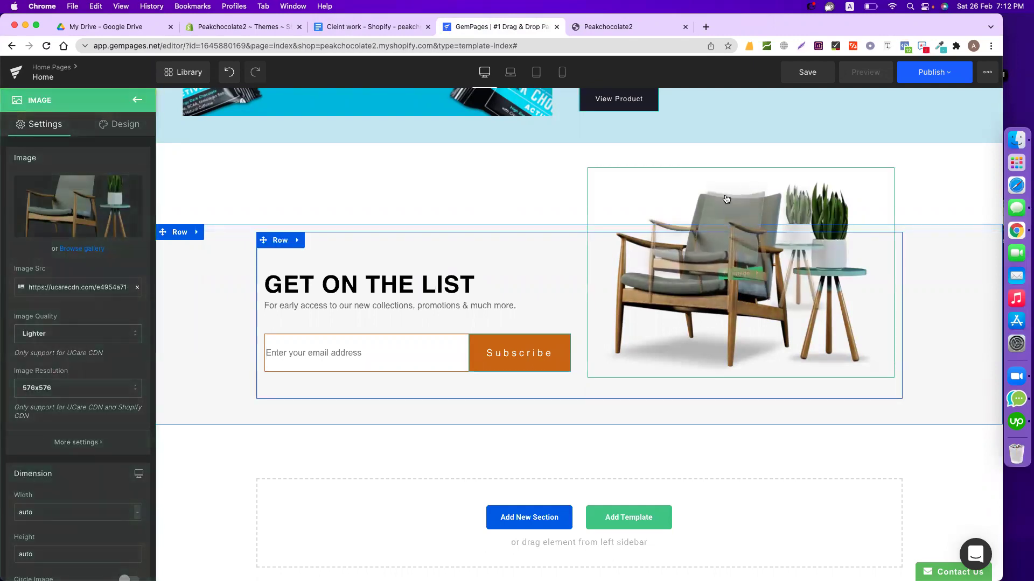
{"action": "left_click", "coordinate": [73, 215]}
{"action": "left_click", "coordinate": [381, 295]}
{"action": "key", "text": "Down"}
{"action": "key", "text": "Down"}
{"action": "key", "text": "Up"}
{"action": "key", "text": "Down"}
{"action": "key", "text": "Down"}
{"action": "key", "text": "Down"}
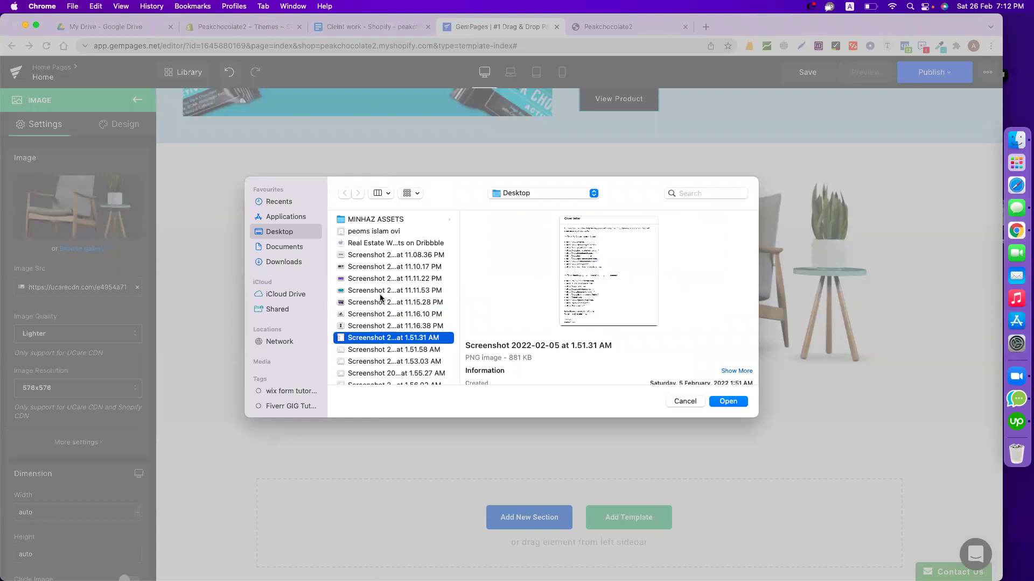
{"action": "key", "text": "Up"}
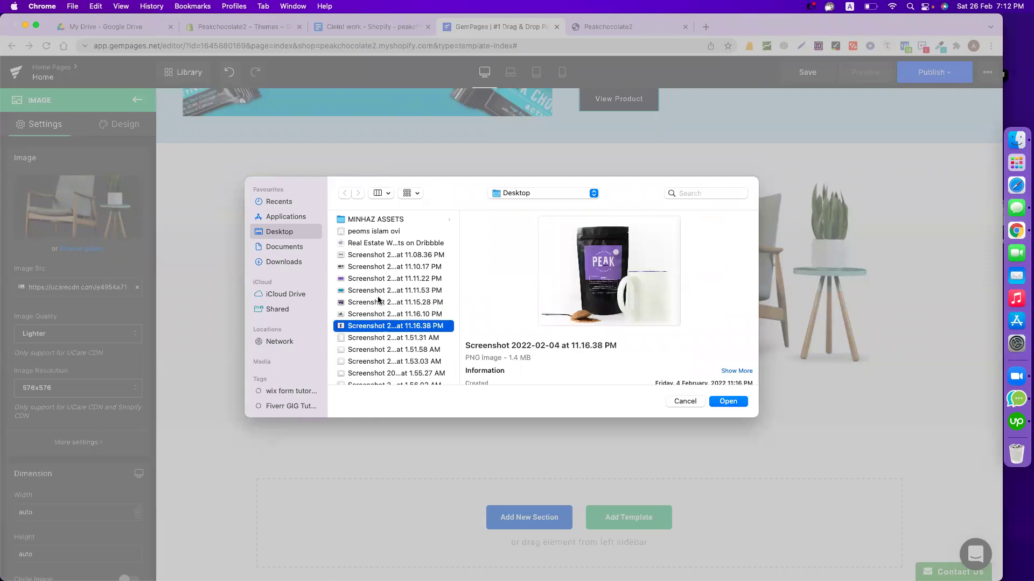
{"action": "key", "text": "Return"}
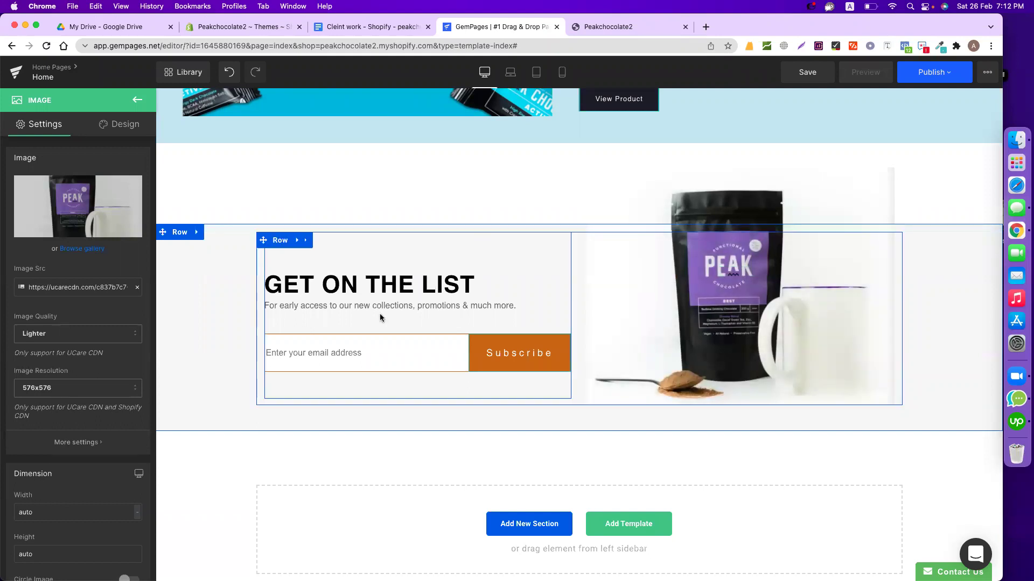
Step: Remove the grey background from the signup section's outer row and check the inner row's background
{"action": "left_click", "coordinate": [187, 283]}
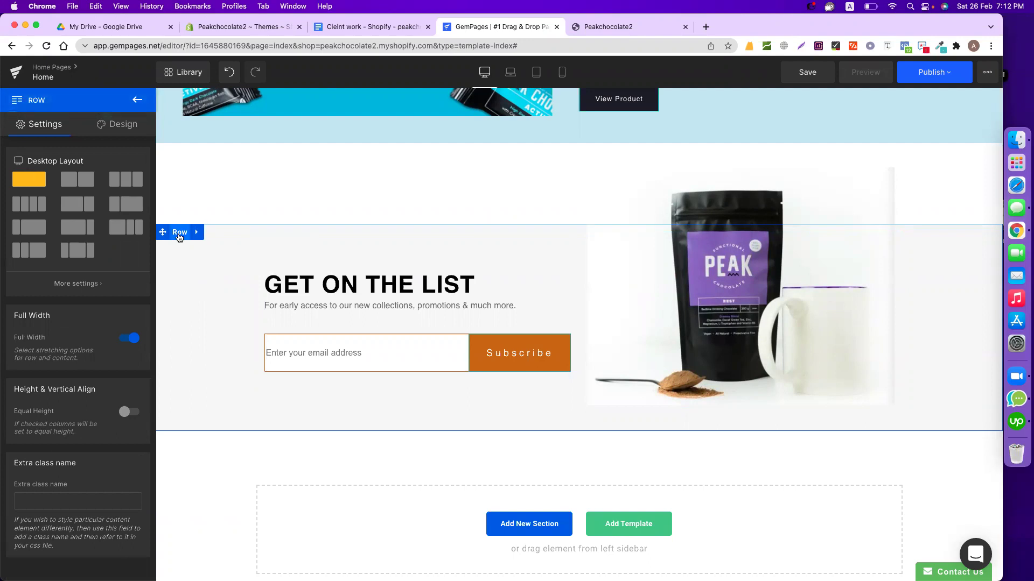
{"action": "left_click", "coordinate": [124, 125]}
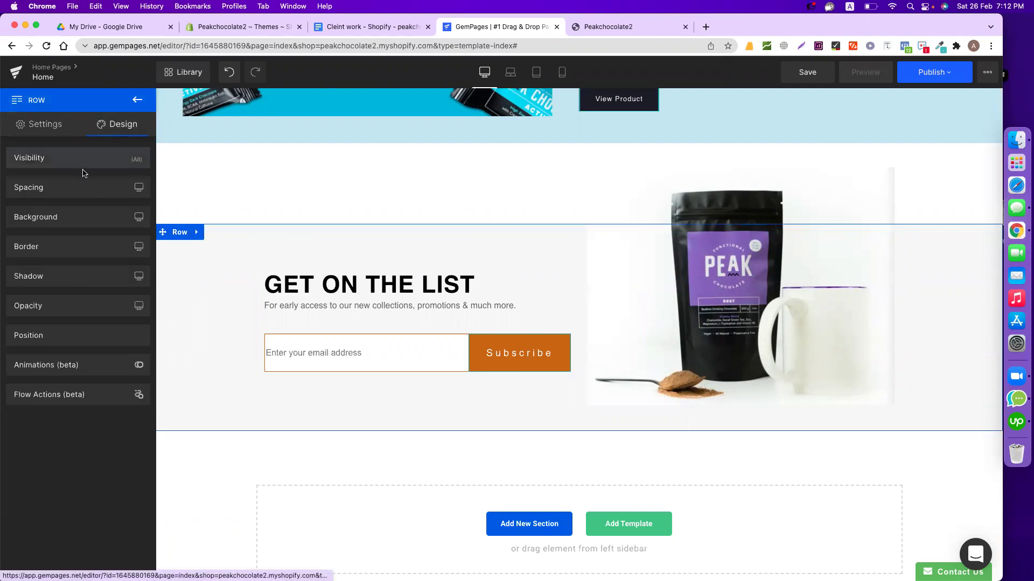
{"action": "left_click", "coordinate": [71, 215]}
{"action": "left_click", "coordinate": [135, 288]}
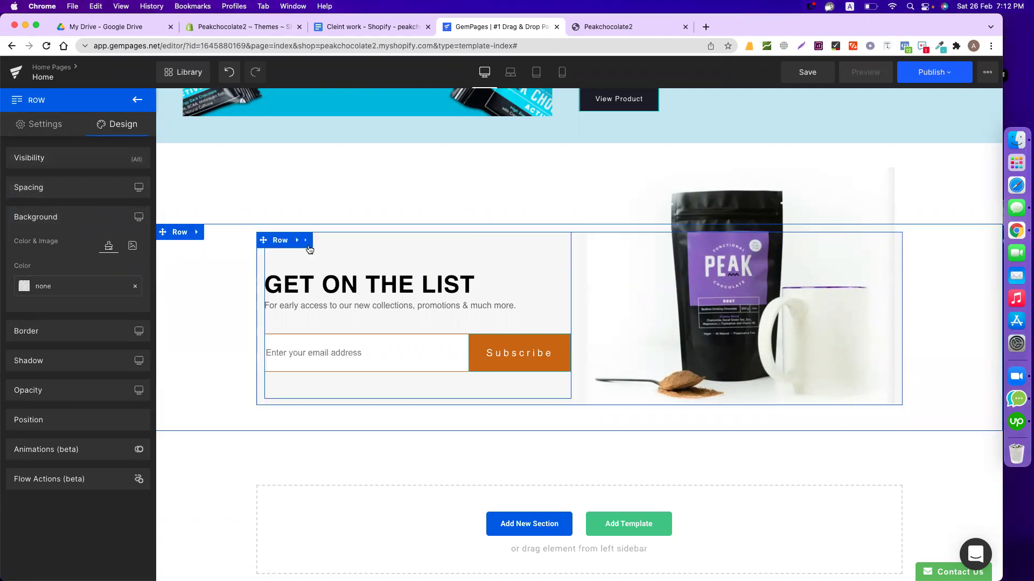
{"action": "left_click", "coordinate": [279, 245]}
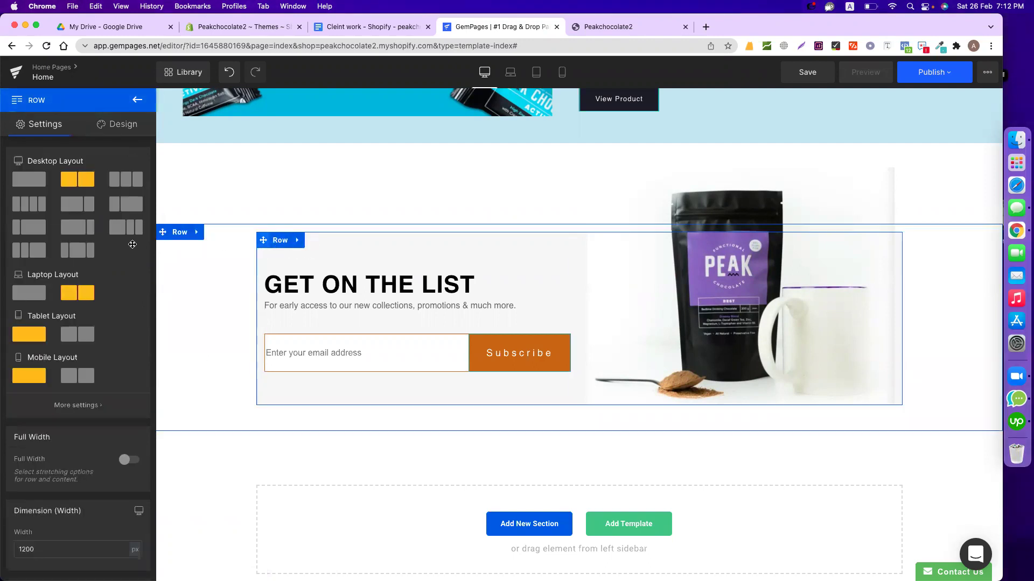
{"action": "left_click", "coordinate": [116, 132]}
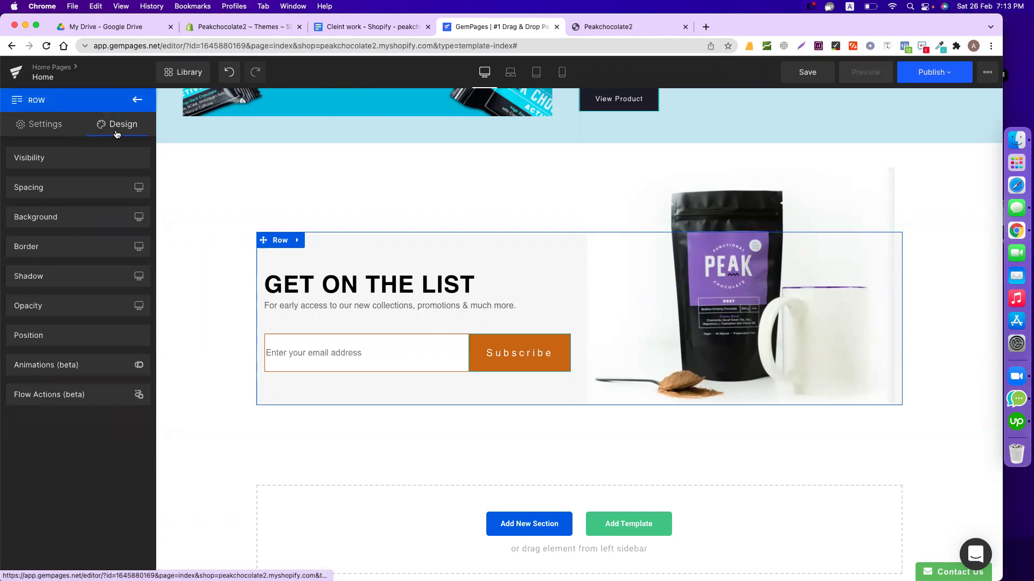
{"action": "left_click", "coordinate": [81, 211]}
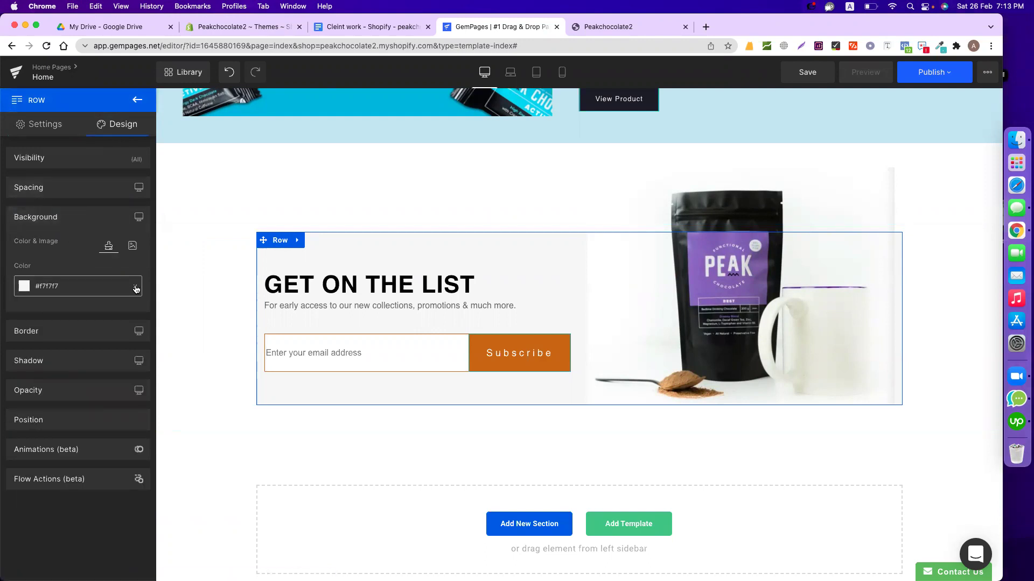
Step: Select the GET 10% OFF YOUR NEXT ORDER line in the client brief document
{"action": "left_click", "coordinate": [211, 404]}
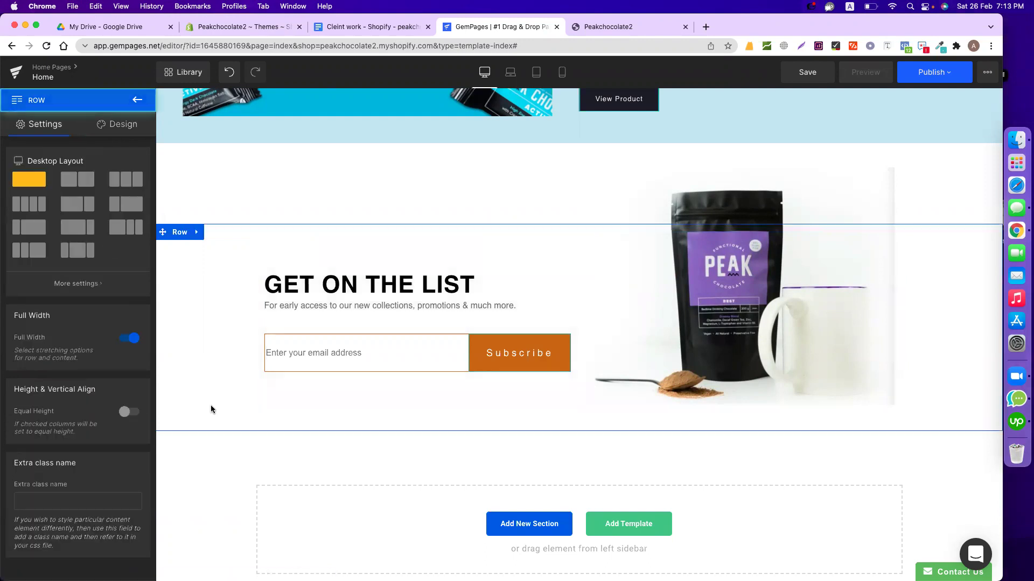
{"action": "left_click", "coordinate": [231, 469]}
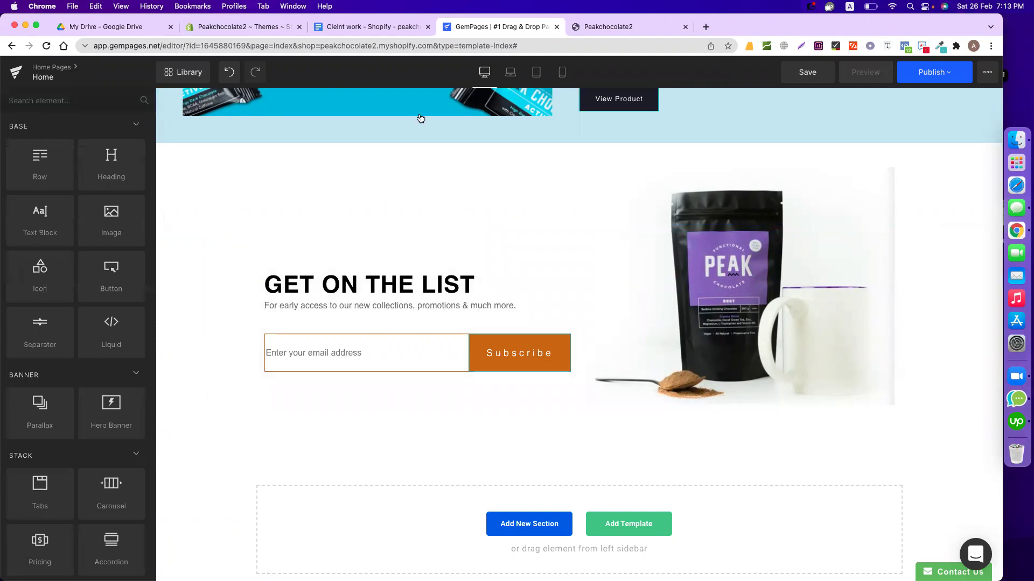
{"action": "left_click", "coordinate": [385, 29]}
{"action": "triple_click", "coordinate": [315, 282]}
{"action": "key", "text": "super+c"}
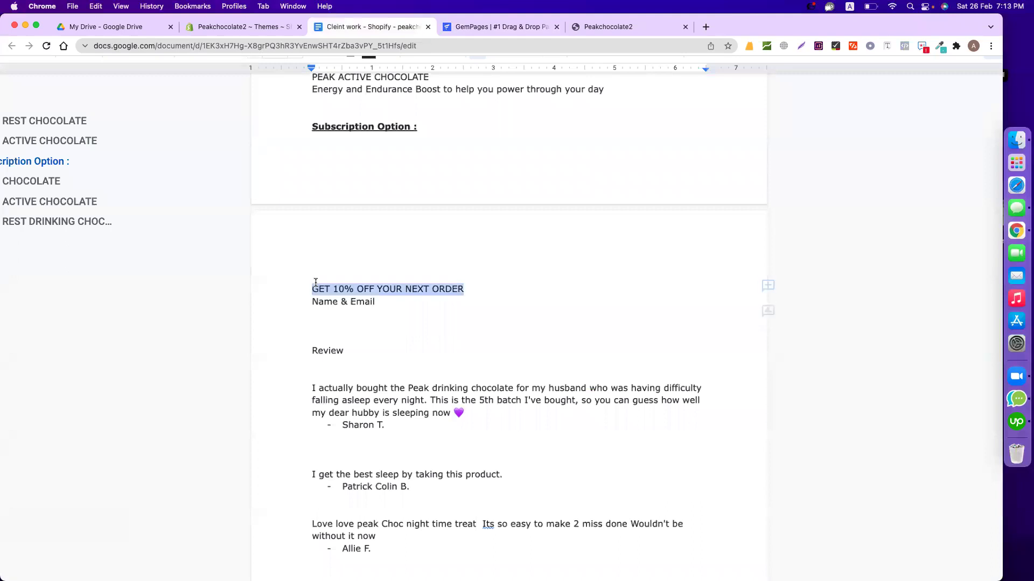
Step: Replace the GET ON THE LIST heading with the pasted, unformatted GET 10% OFF YOUR NEXT ORDER text
{"action": "left_click", "coordinate": [480, 27]}
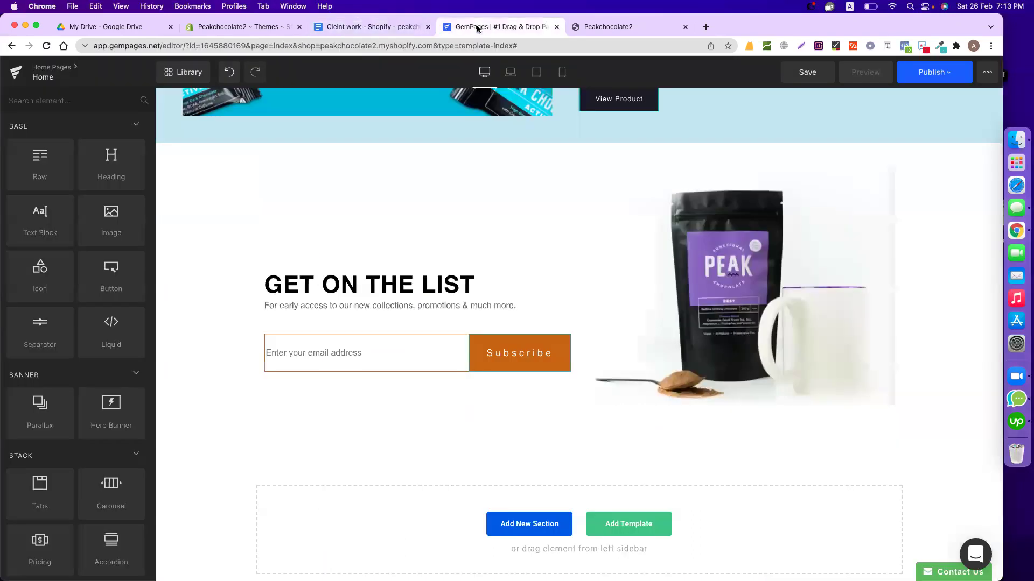
{"action": "left_click", "coordinate": [391, 286]}
{"action": "double_click", "coordinate": [345, 287]}
{"action": "key", "text": "super+a"}
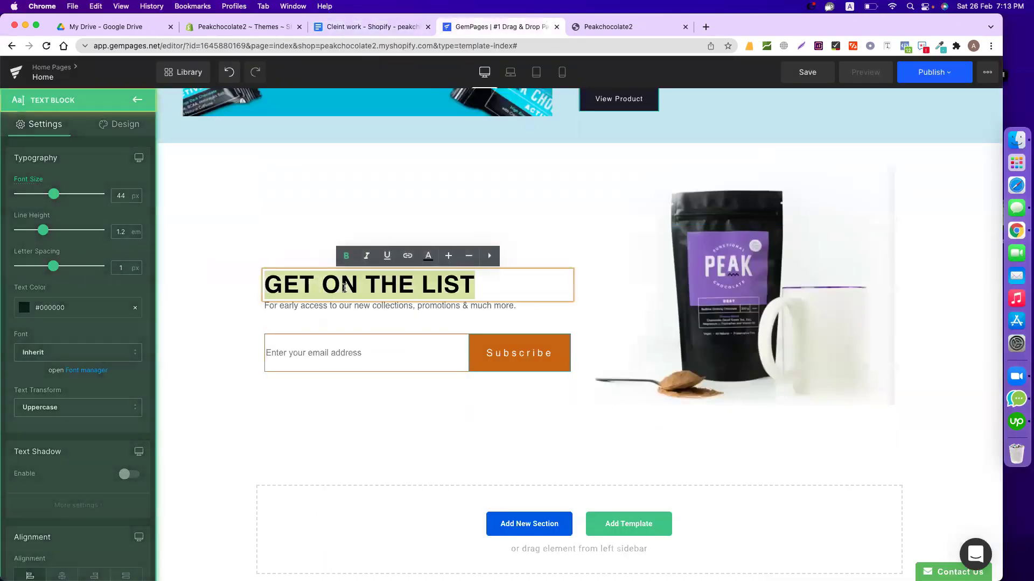
{"action": "key", "text": "super+v"}
{"action": "left_click", "coordinate": [463, 344]}
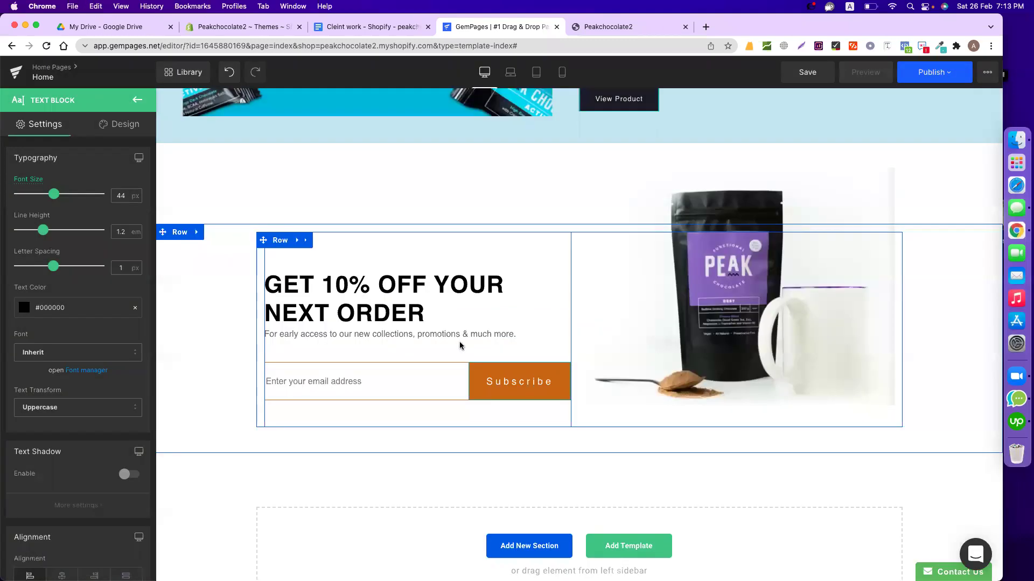
{"action": "left_click", "coordinate": [353, 27]}
{"action": "left_click", "coordinate": [377, 302]}
{"action": "left_click", "coordinate": [479, 27]}
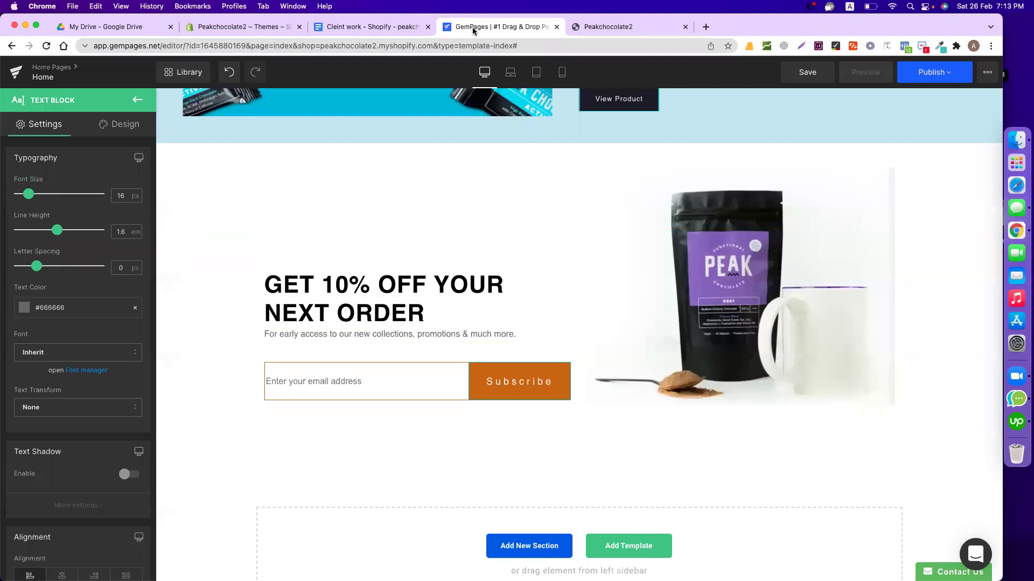
Step: Delete the early-access subtitle paragraph beneath the heading
{"action": "left_click", "coordinate": [423, 334]}
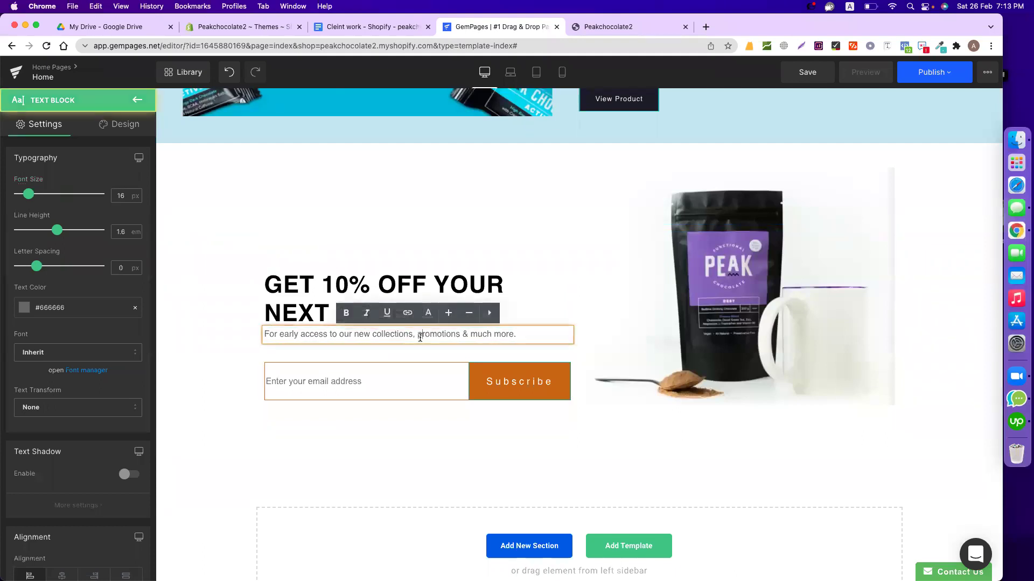
{"action": "left_click", "coordinate": [403, 365]}
{"action": "left_click", "coordinate": [376, 338]}
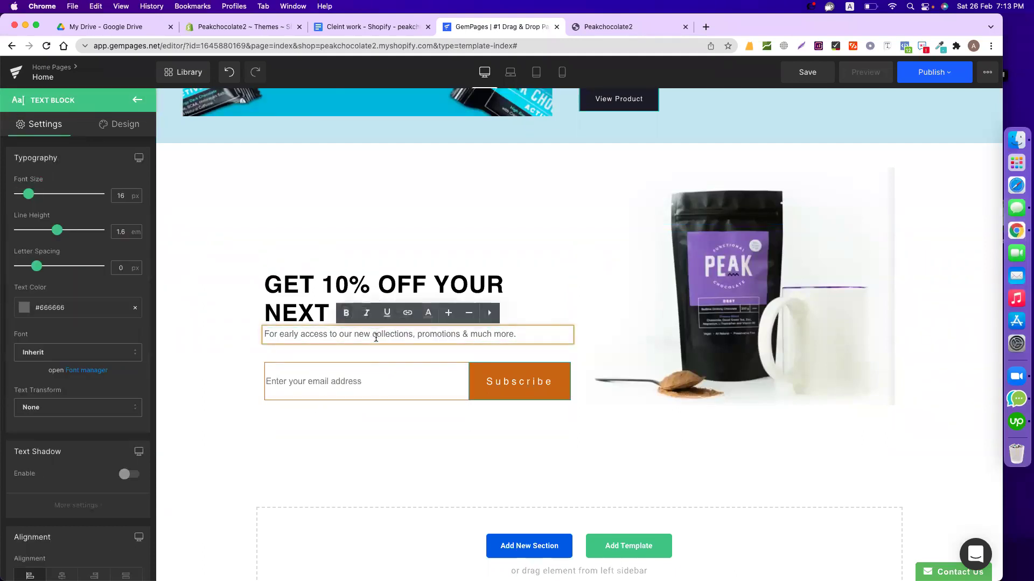
{"action": "left_click", "coordinate": [229, 329]}
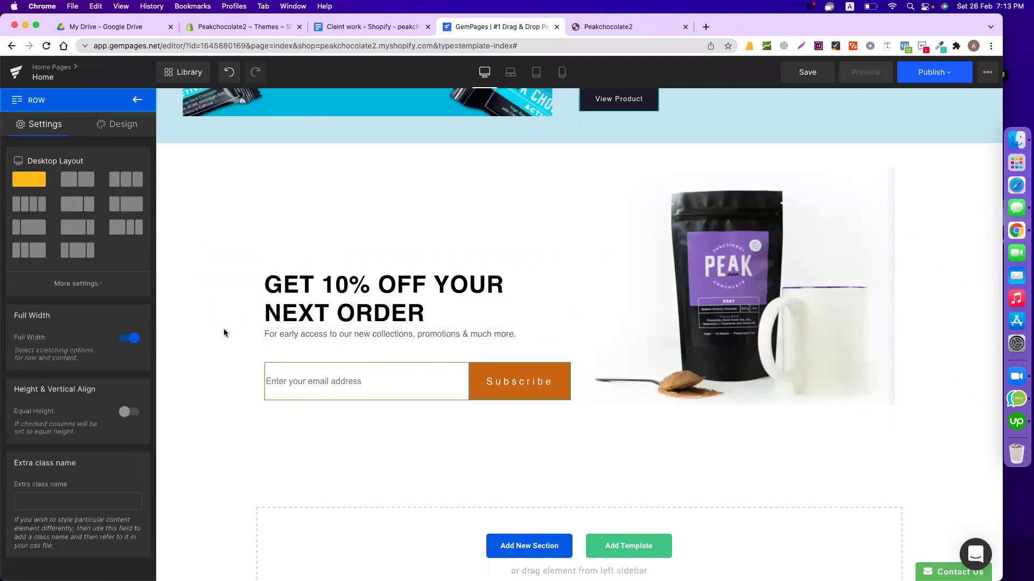
{"action": "right_click", "coordinate": [269, 335]}
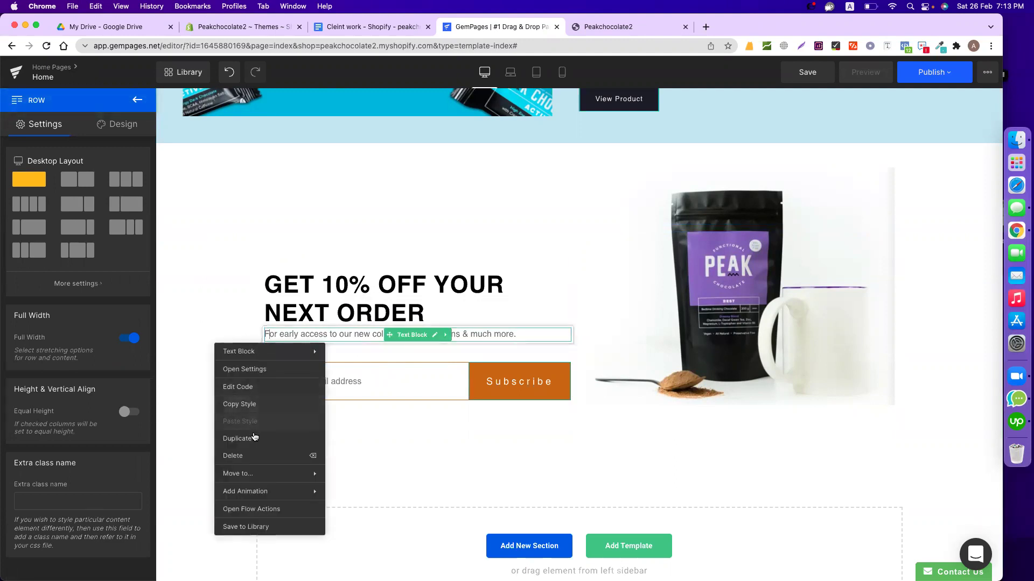
{"action": "left_click", "coordinate": [254, 455]}
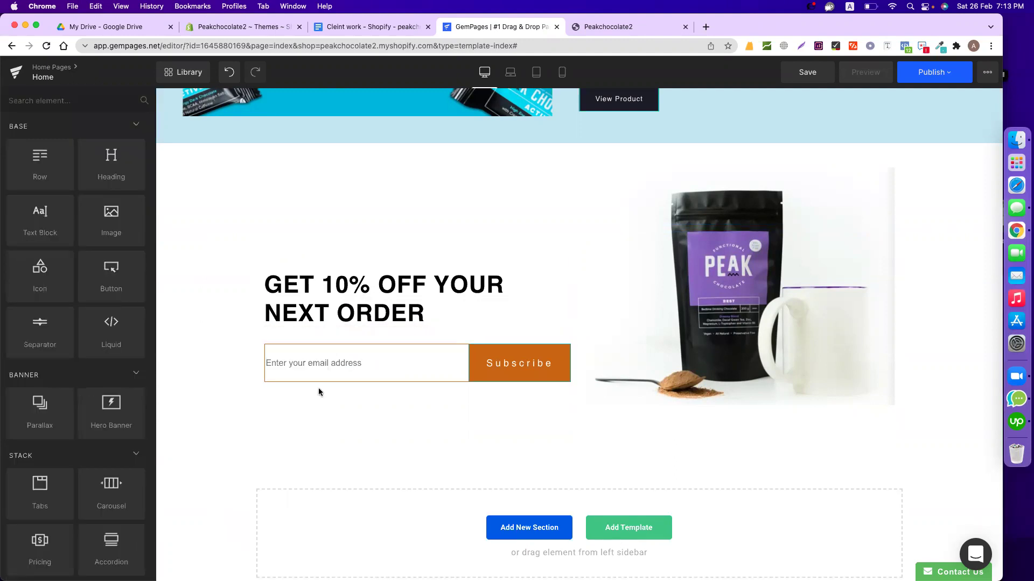
Step: Set the Subscribe button background to the brief's teal brand colour #46BBC1
{"action": "left_click", "coordinate": [355, 28]}
{"action": "key", "text": "ctrl+Tab"}
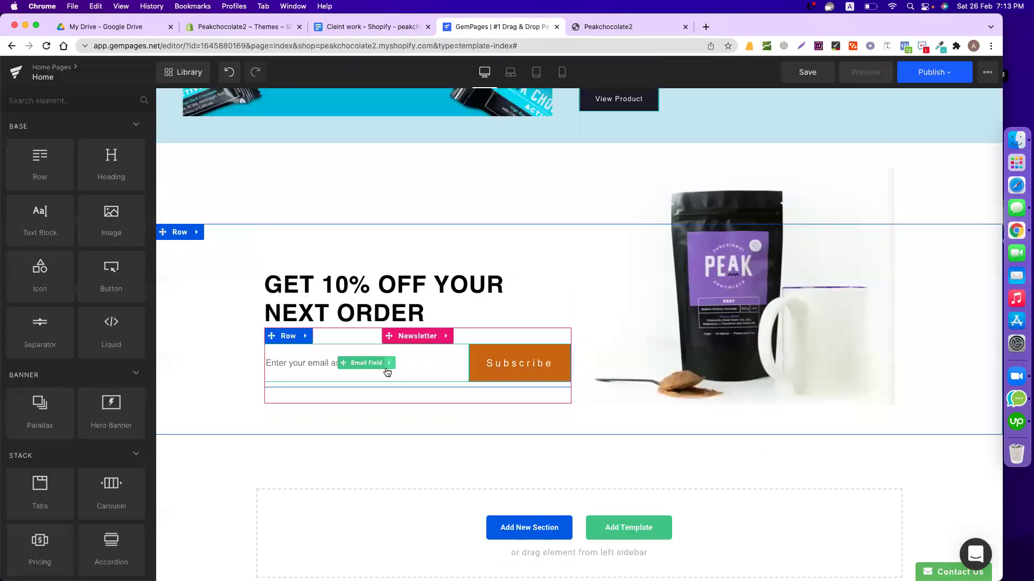
{"action": "left_click", "coordinate": [200, 399]}
{"action": "left_click", "coordinate": [537, 368]}
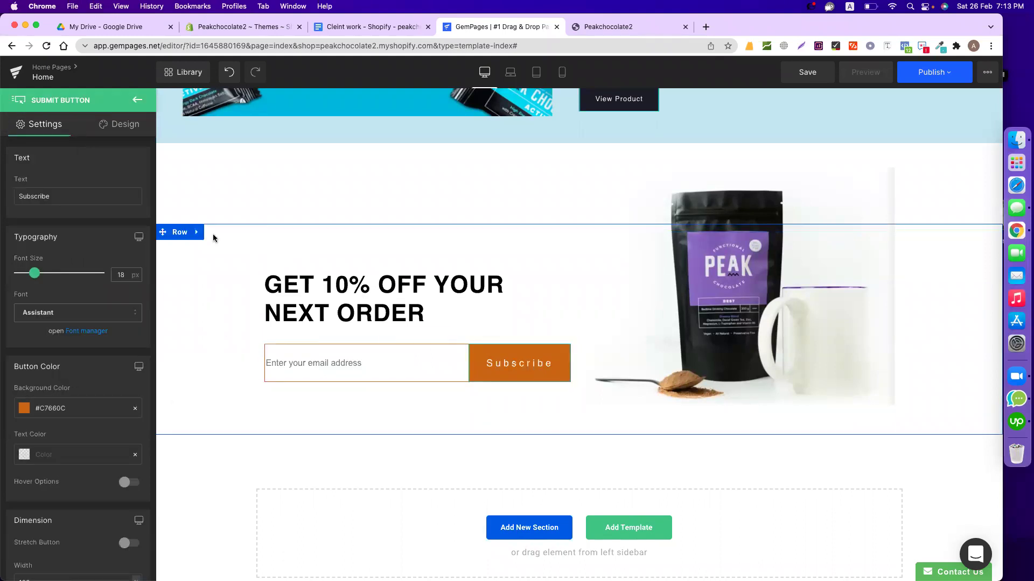
{"action": "left_click", "coordinate": [336, 27]}
{"action": "scroll", "coordinate": [351, 229], "scroll_direction": "up", "scroll_amount": 3}
{"action": "scroll", "coordinate": [351, 229], "scroll_direction": "up", "scroll_amount": 15}
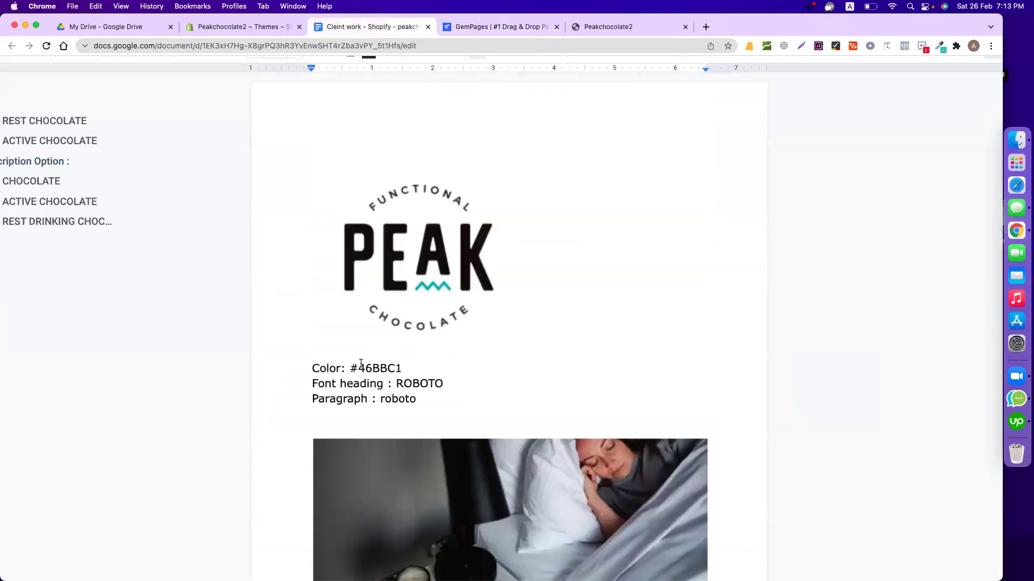
{"action": "double_click", "coordinate": [356, 369]}
{"action": "key", "text": "super+c"}
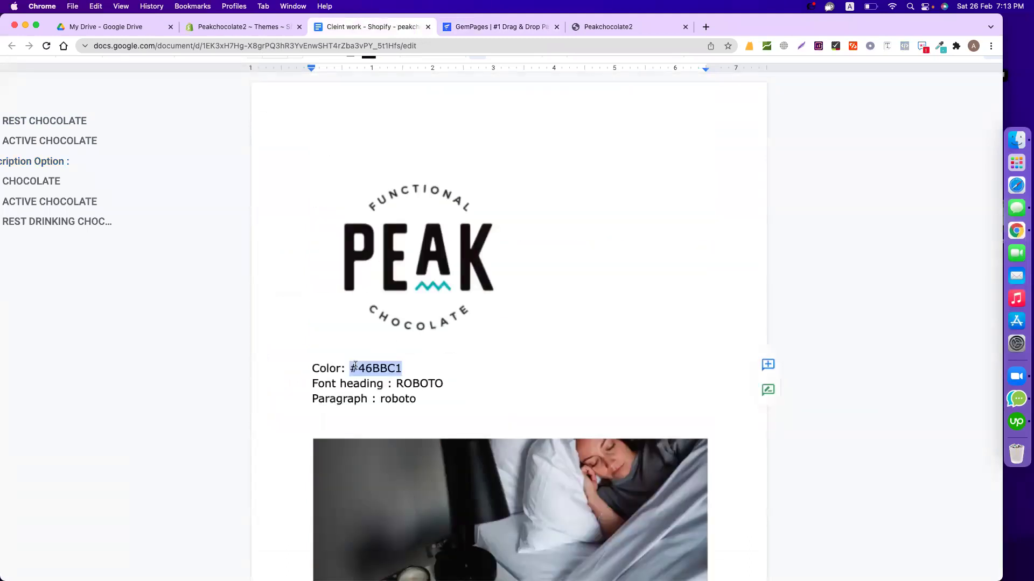
{"action": "left_click", "coordinate": [505, 28]}
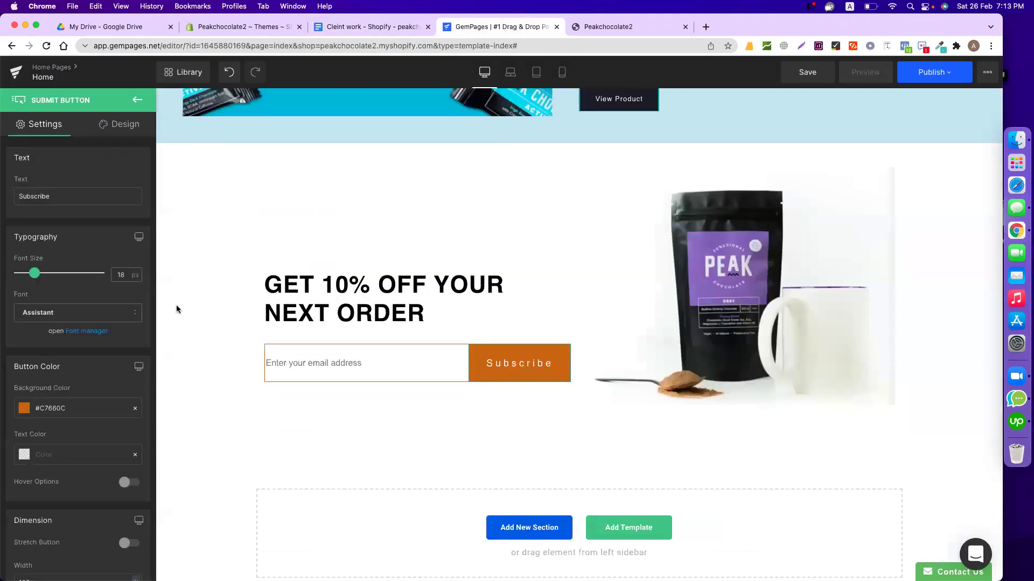
{"action": "left_click", "coordinate": [114, 408]}
{"action": "key", "text": "super+a"}
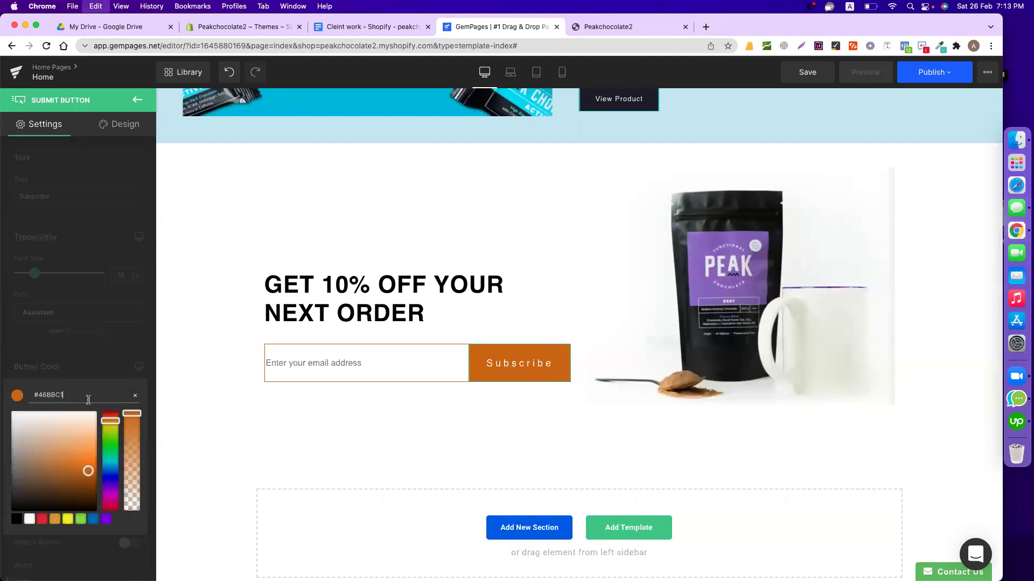
{"action": "key", "text": "super+v"}
{"action": "left_click", "coordinate": [106, 564]}
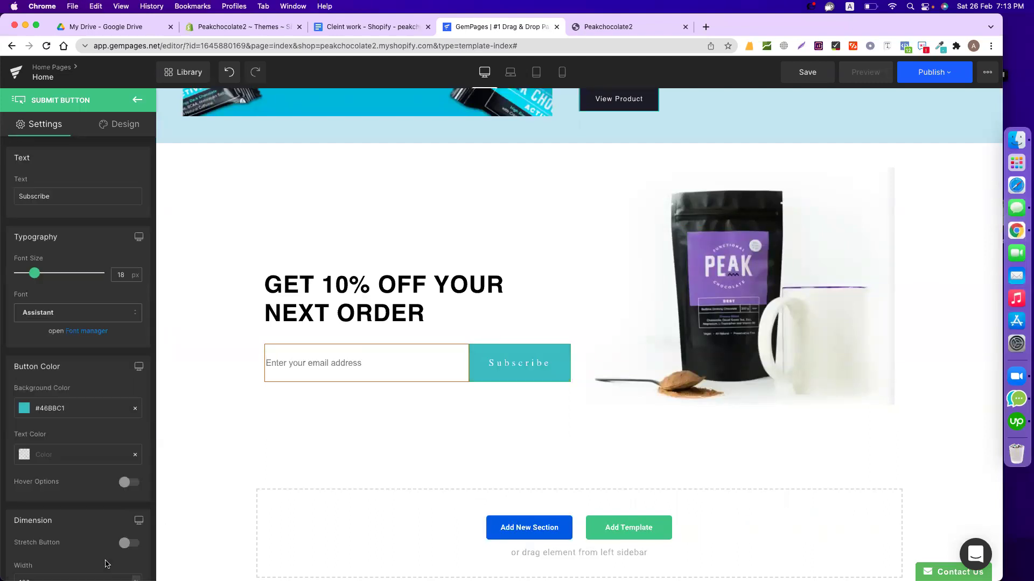
Step: Give the Subscribe button label the Roboto font at 20 px
{"action": "left_click", "coordinate": [40, 314]}
{"action": "left_click", "coordinate": [45, 345]}
{"action": "left_click_drag", "start_coordinate": [34, 272], "coordinate": [36, 271]}
{"action": "left_click", "coordinate": [292, 347]}
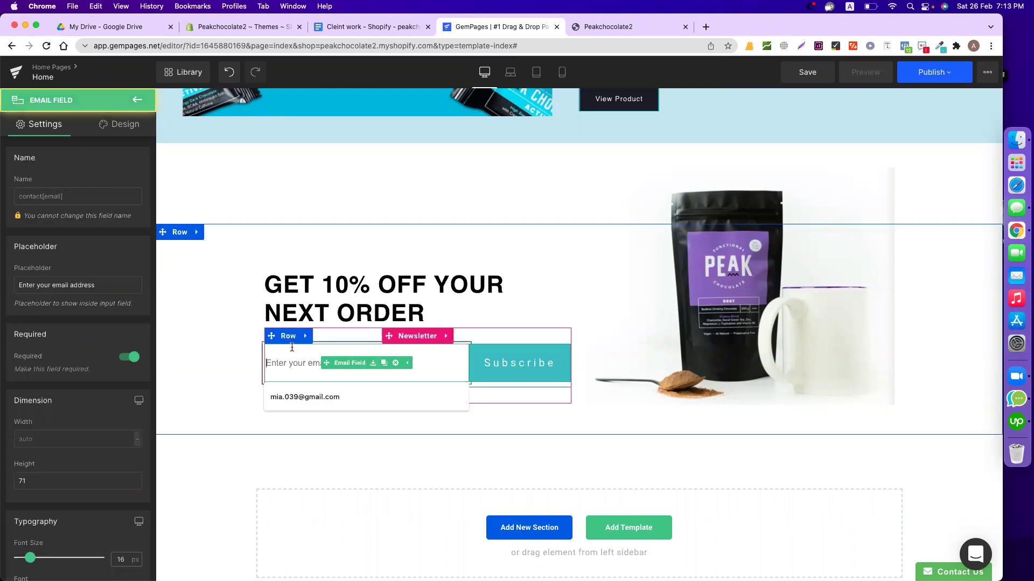
Step: Give the email field a 5 px teal #46BBC1 border with slightly rounded corners
{"action": "scroll", "coordinate": [38, 488], "scroll_direction": "down", "scroll_amount": 7}
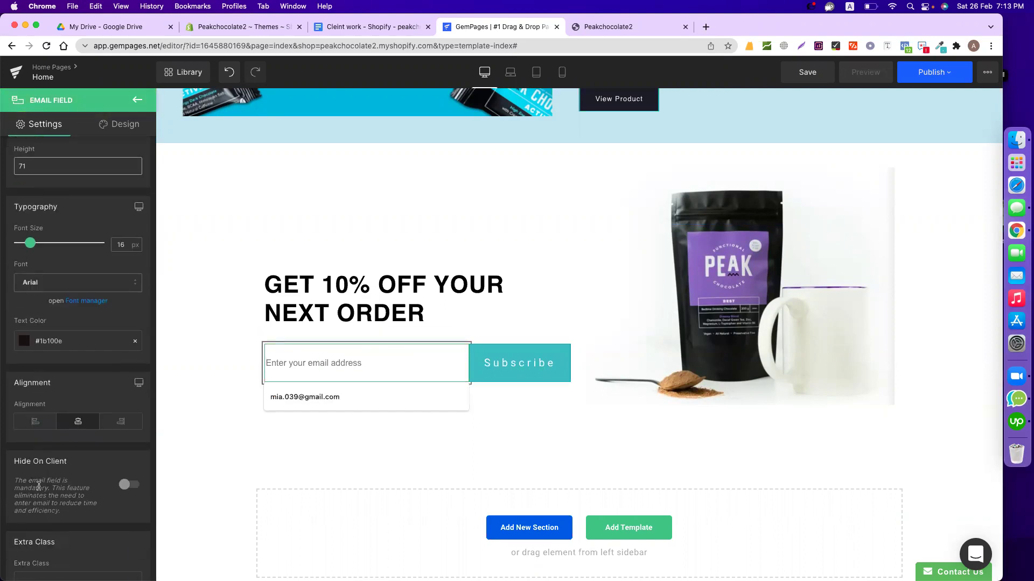
{"action": "scroll", "coordinate": [39, 484], "scroll_direction": "up", "scroll_amount": 7}
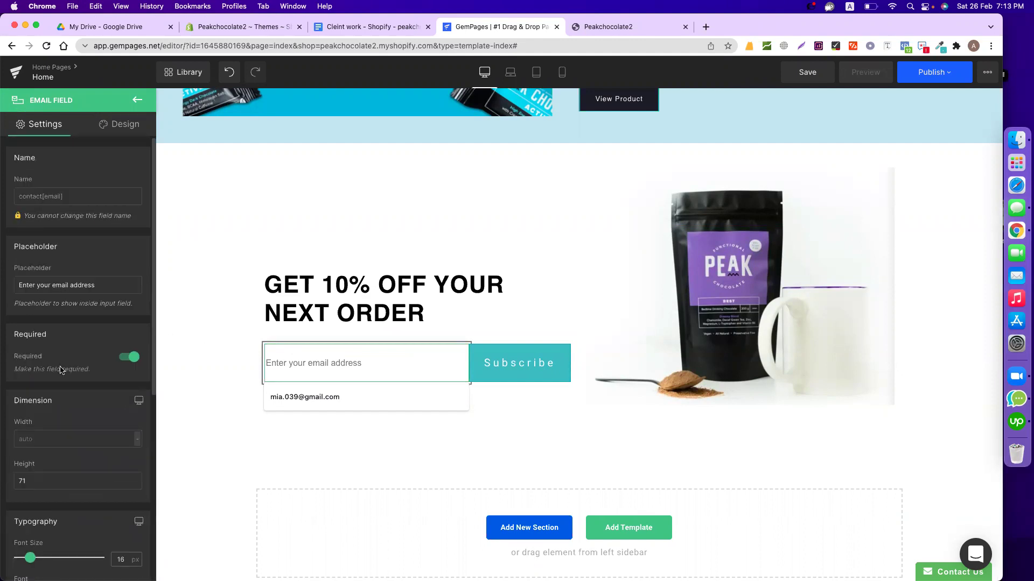
{"action": "left_click", "coordinate": [112, 127]}
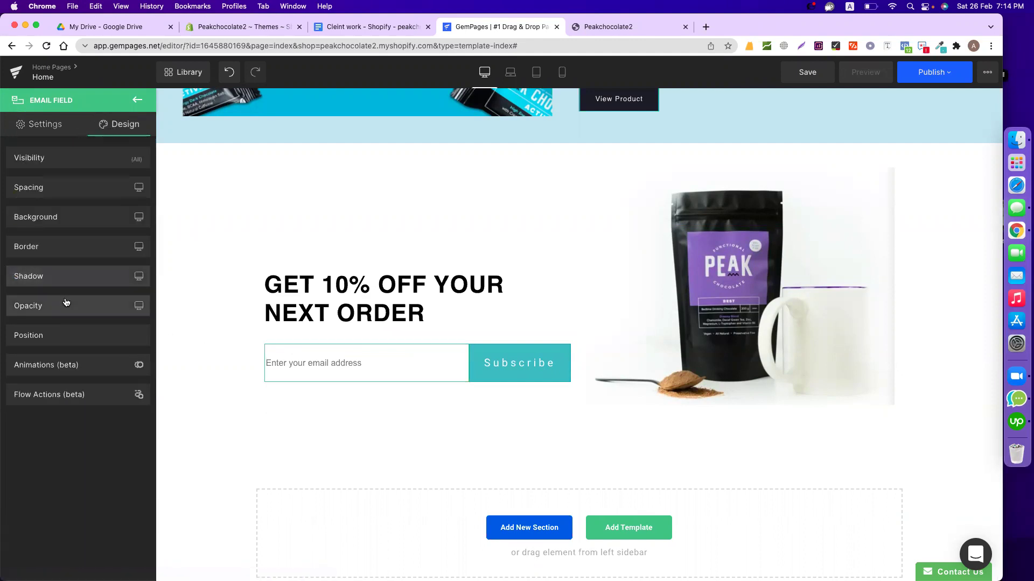
{"action": "left_click", "coordinate": [56, 248]}
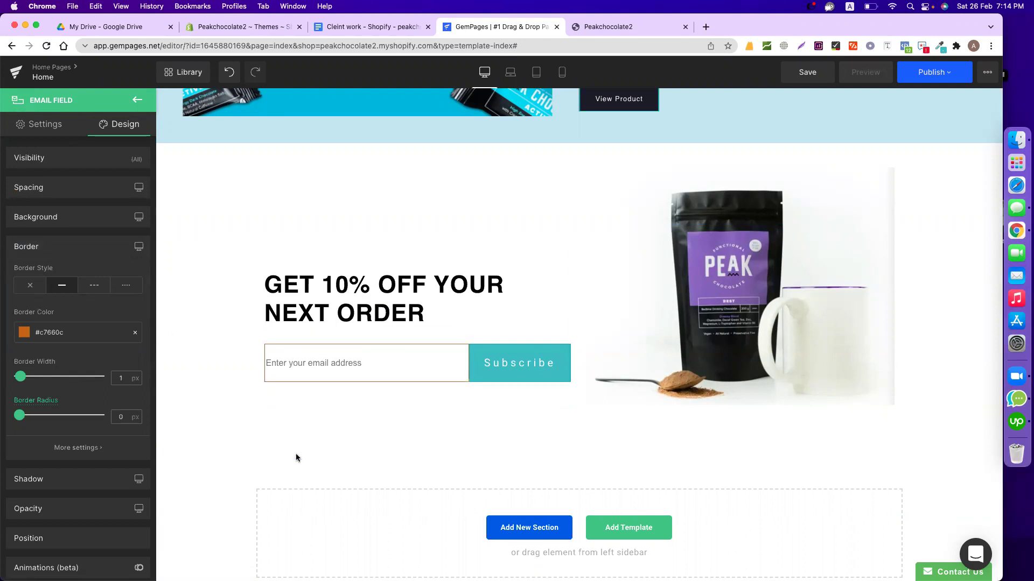
{"action": "left_click", "coordinate": [109, 336]}
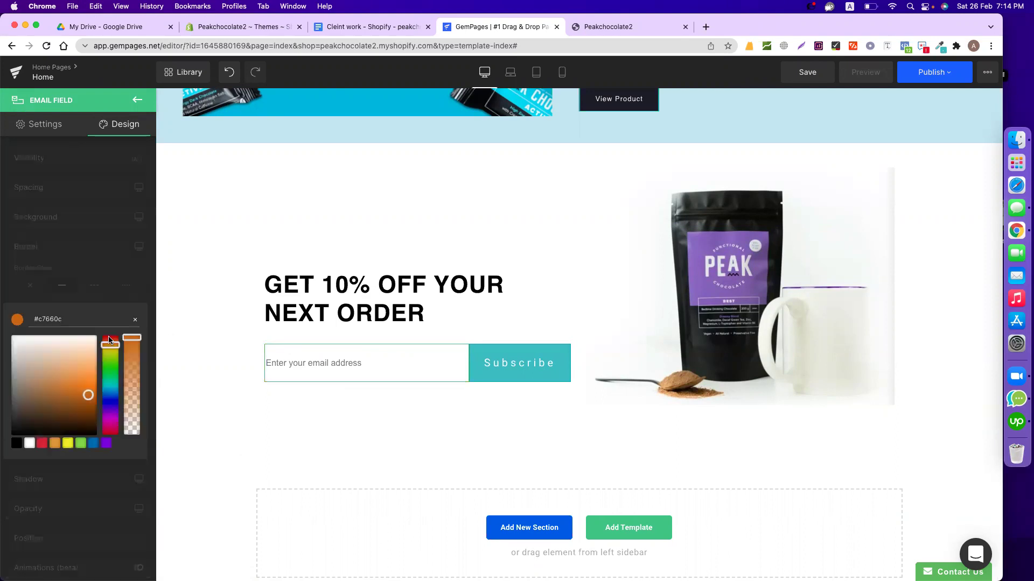
{"action": "key", "text": "super+a"}
{"action": "key", "text": "super+v"}
{"action": "left_click", "coordinate": [118, 466]}
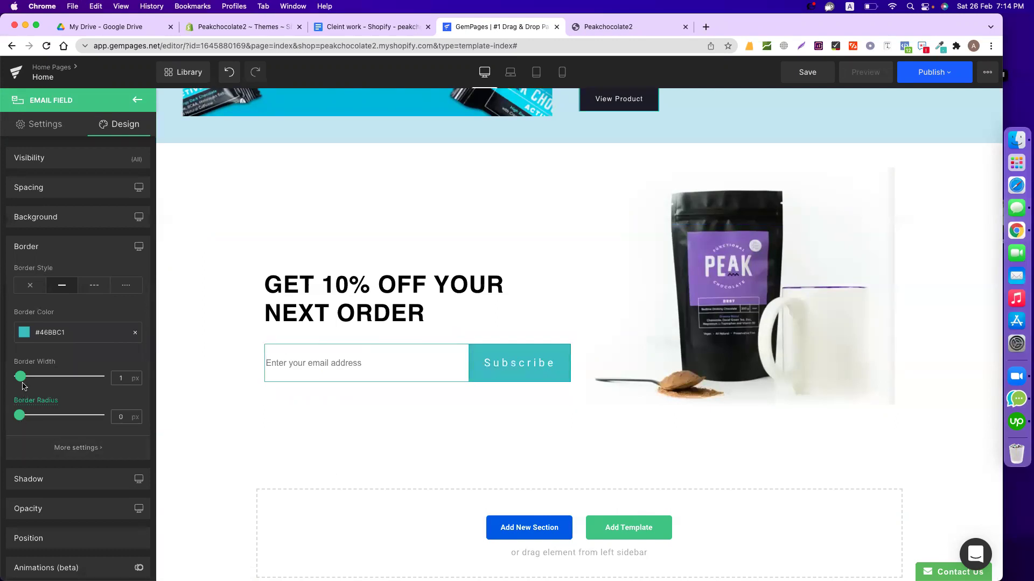
{"action": "left_click_drag", "start_coordinate": [25, 380], "coordinate": [26, 381]}
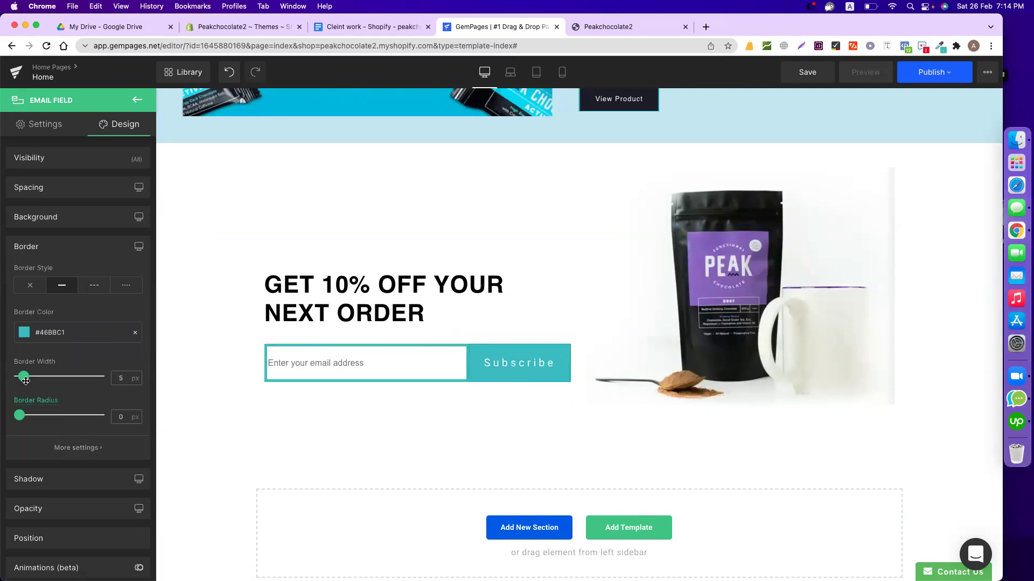
{"action": "mouse_move", "coordinate": [21, 420]}
{"action": "left_mouse_down"}
{"action": "mouse_move", "coordinate": [35, 417]}
{"action": "mouse_move", "coordinate": [21, 416]}
{"action": "left_mouse_up"}
Step: Set the email field's left padding to 25 px and deselect everything
{"action": "left_click", "coordinate": [73, 196]}
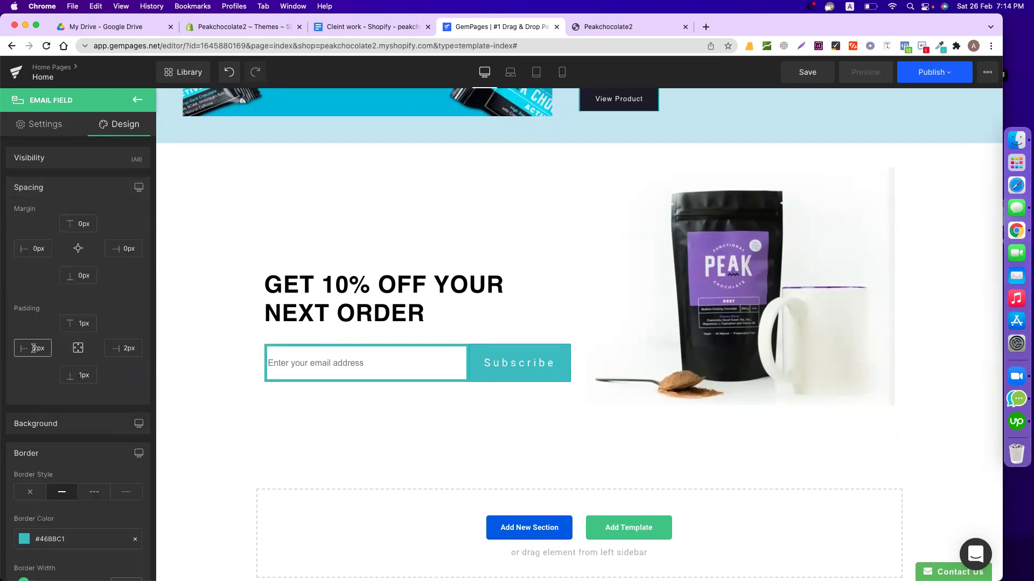
{"action": "key", "text": "Up"}
{"action": "key", "text": "Up"}
{"action": "key", "text": "Up"}
{"action": "key", "text": "Up"}
{"action": "key", "text": "Up"}
{"action": "key", "text": "Up"}
{"action": "key", "text": "Up"}
{"action": "key", "text": "Up"}
{"action": "key", "text": "Up"}
{"action": "key", "text": "Up"}
{"action": "key", "text": "Up"}
{"action": "key", "text": "Up"}
{"action": "key", "text": "Up"}
{"action": "key", "text": "Up"}
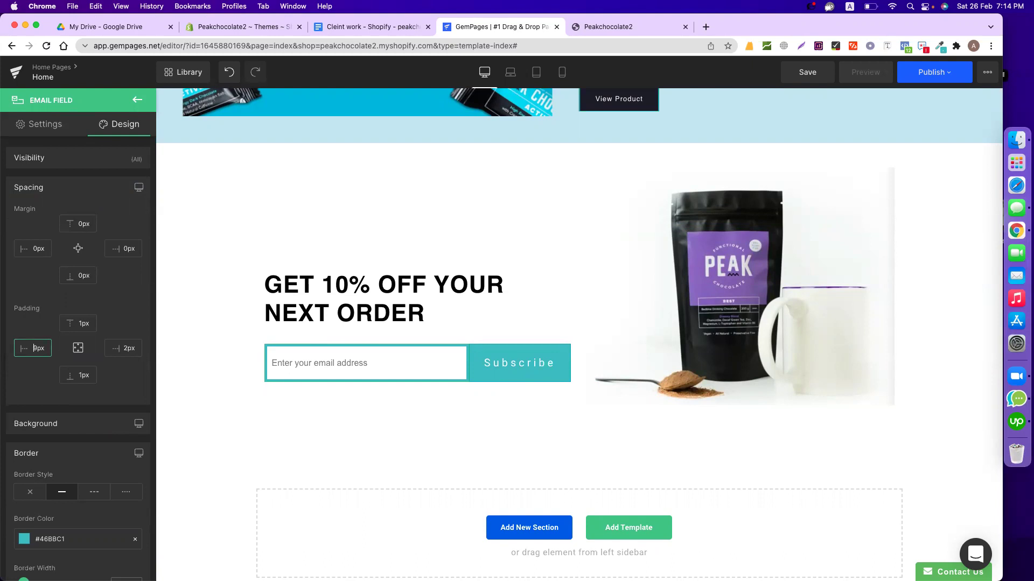
{"action": "key", "text": "Up"}
{"action": "key", "text": "Up"}
{"action": "key", "text": "Up"}
{"action": "key", "text": "Up"}
{"action": "key", "text": "Up"}
{"action": "key", "text": "Up"}
{"action": "key", "text": "Up"}
{"action": "key", "text": "Up"}
{"action": "key", "text": "Up"}
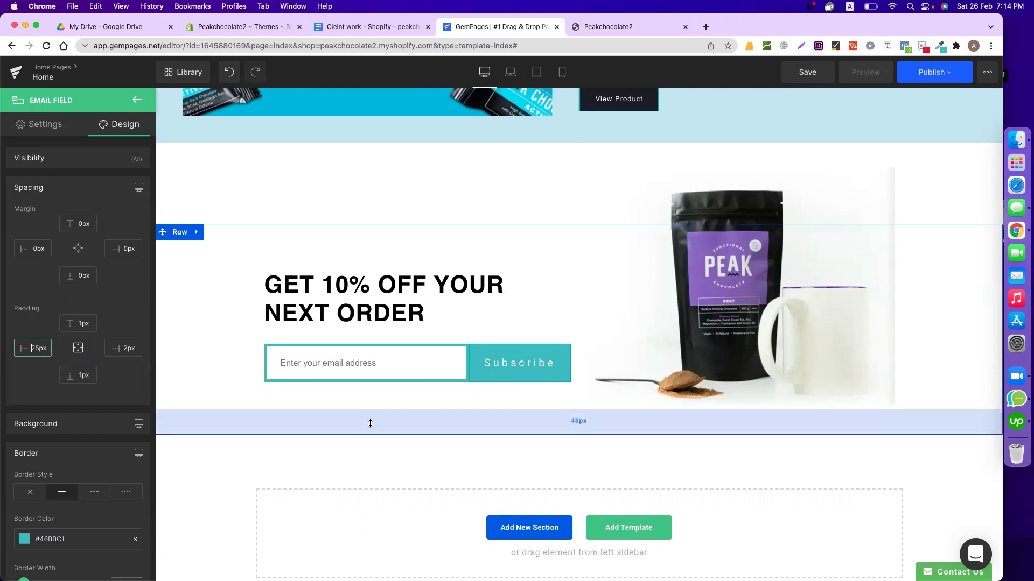
{"action": "scroll", "coordinate": [78, 377], "scroll_direction": "down", "scroll_amount": 5}
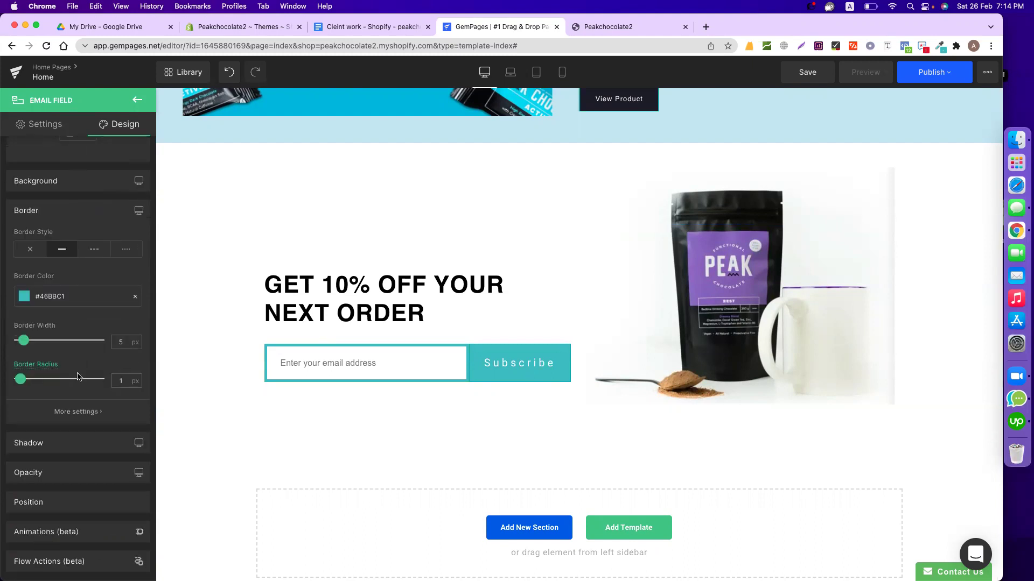
{"action": "scroll", "coordinate": [78, 377], "scroll_direction": "up", "scroll_amount": 5}
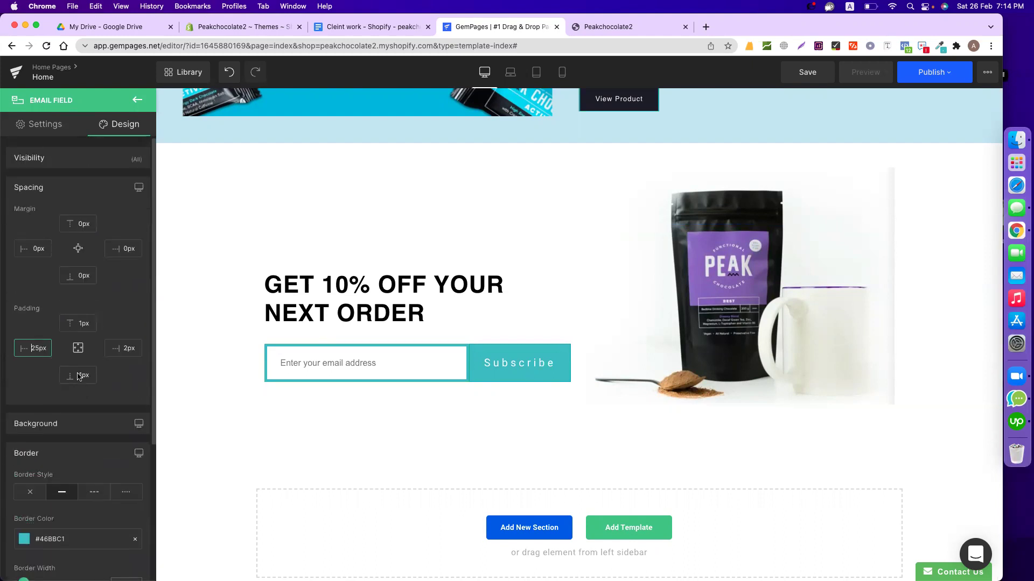
{"action": "left_click", "coordinate": [260, 424]}
{"action": "left_click", "coordinate": [247, 461]}
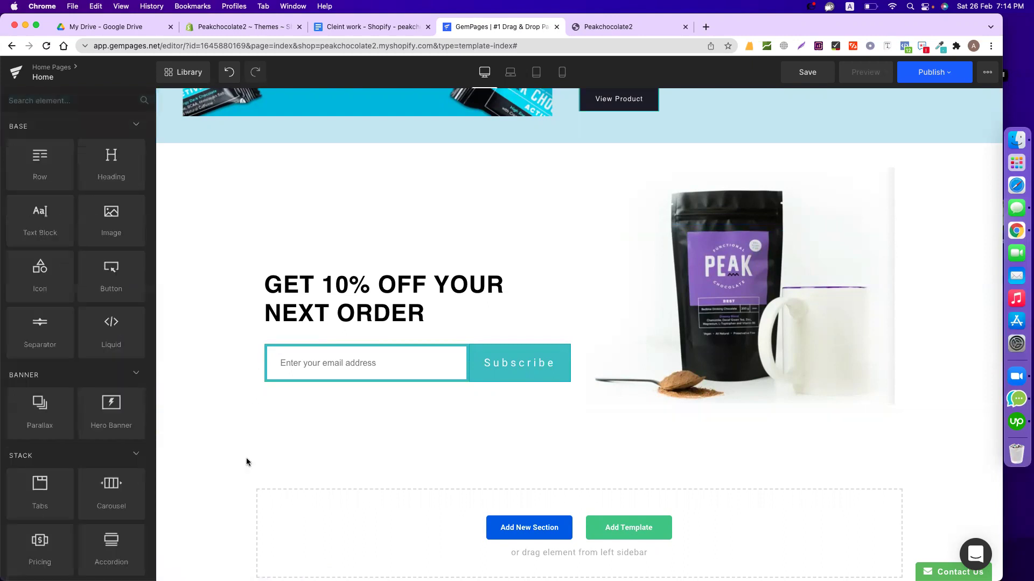
{"action": "left_click", "coordinate": [370, 30]}
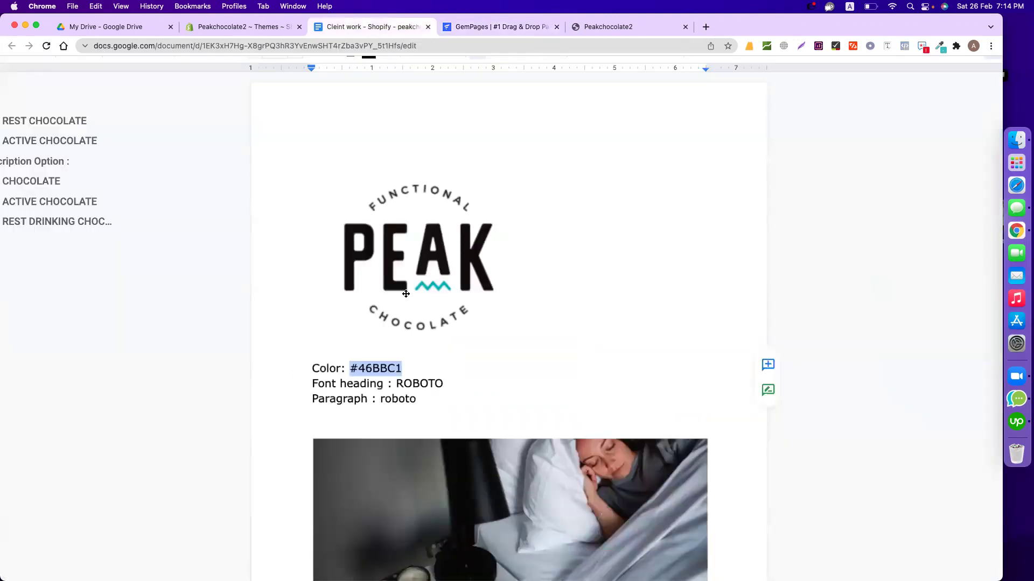
{"action": "scroll", "coordinate": [406, 293], "scroll_direction": "down", "scroll_amount": 15}
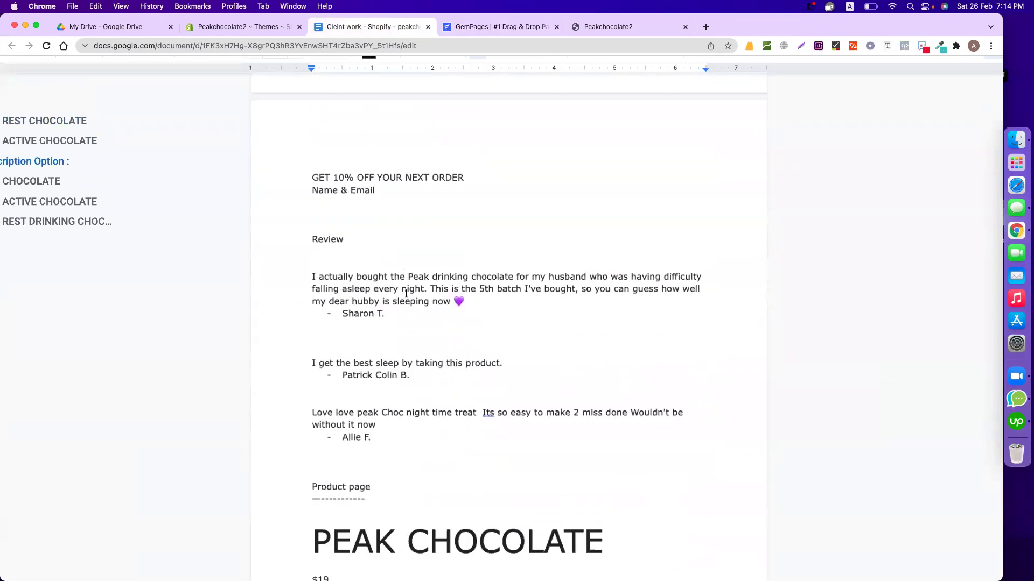
{"action": "scroll", "coordinate": [406, 293], "scroll_direction": "down", "scroll_amount": 1}
{"action": "left_click_drag", "start_coordinate": [301, 183], "coordinate": [356, 183]}
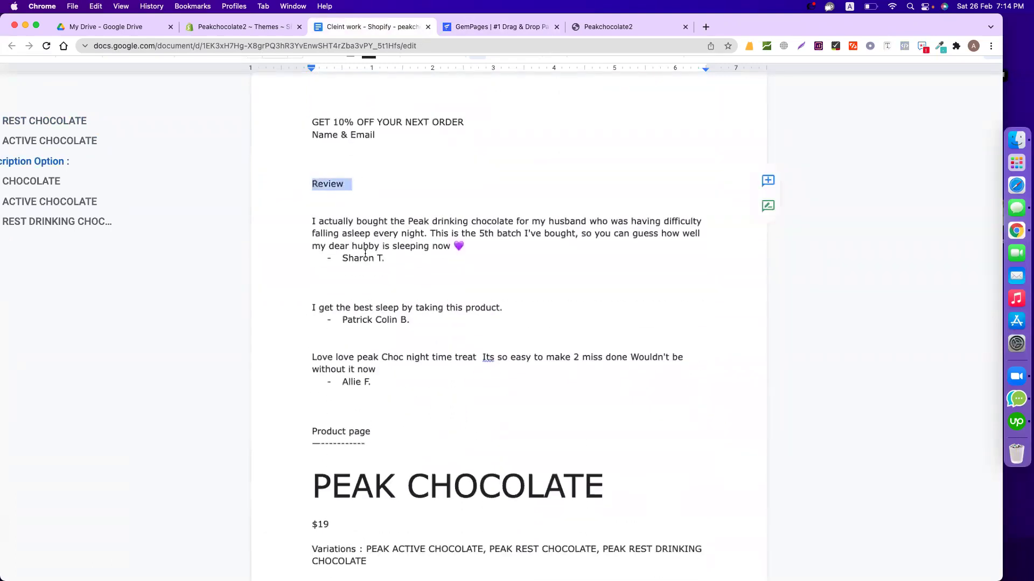
{"action": "left_click_drag", "start_coordinate": [308, 217], "coordinate": [480, 252]}
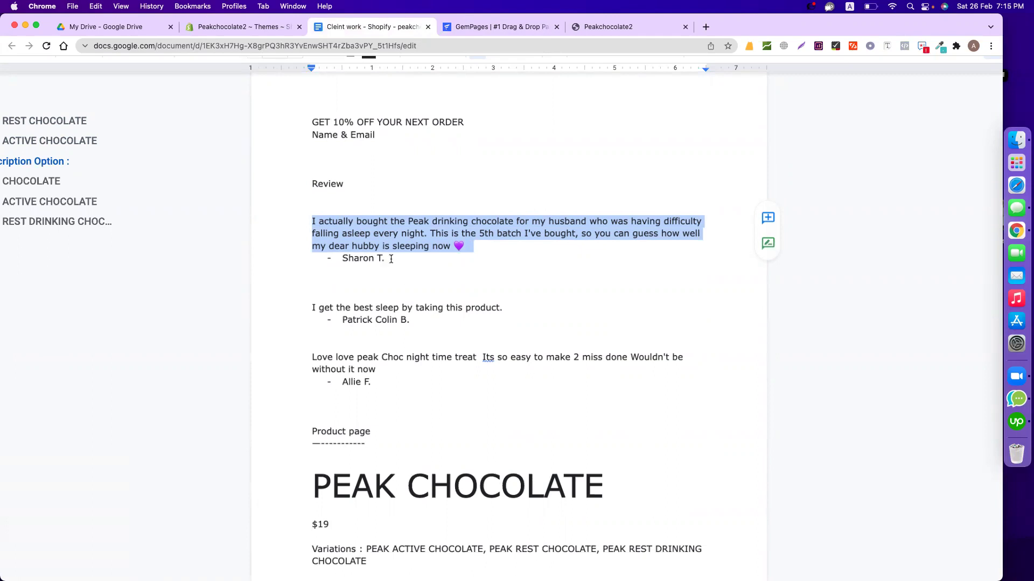
{"action": "double_click", "coordinate": [399, 348]}
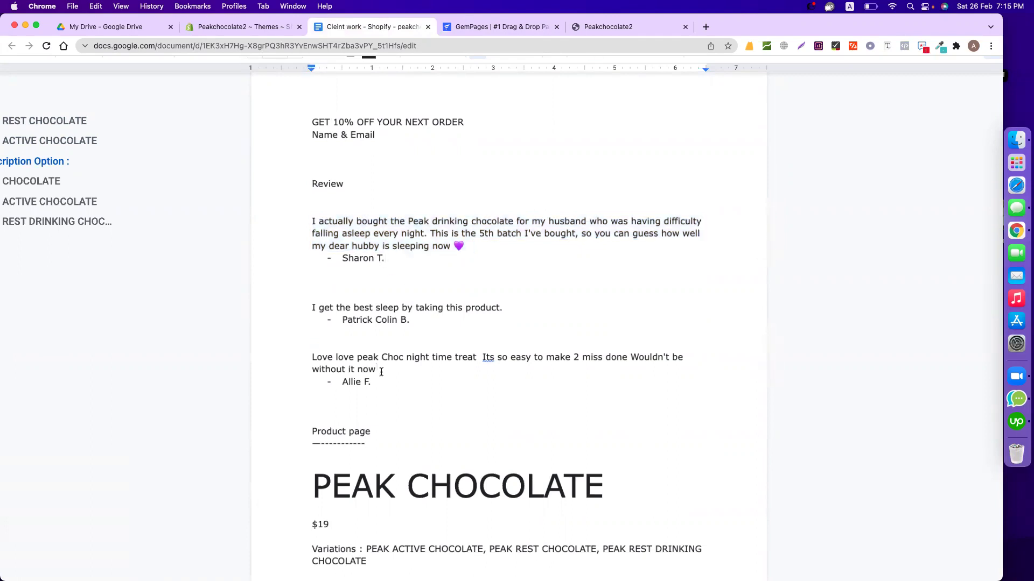
{"action": "left_click", "coordinate": [490, 30]}
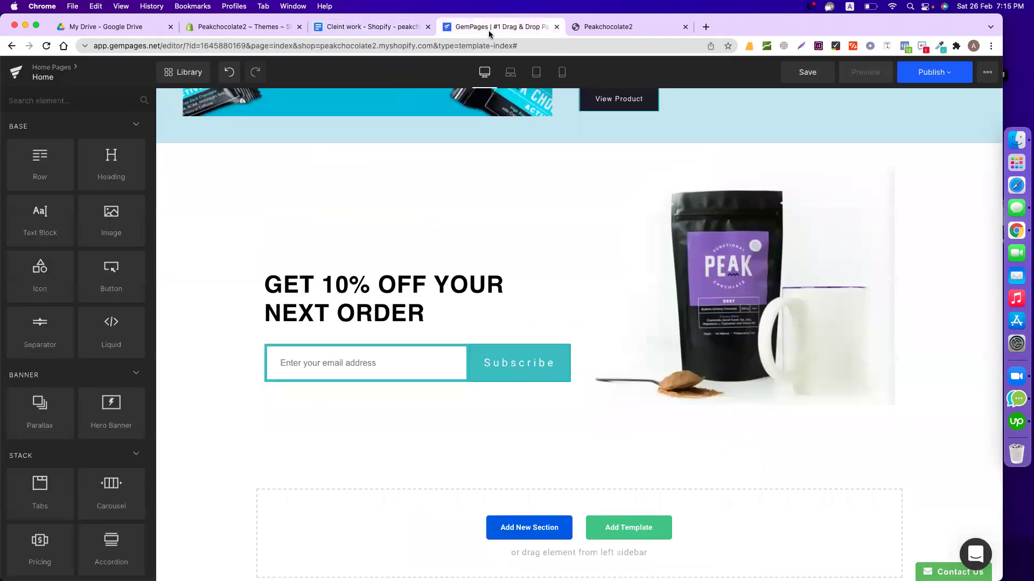
Step: Search the block library for 'tes' and insert a testimonial carousel block below the signup
{"action": "scroll", "coordinate": [331, 366], "scroll_direction": "down", "scroll_amount": 3}
{"action": "left_click", "coordinate": [657, 355]}
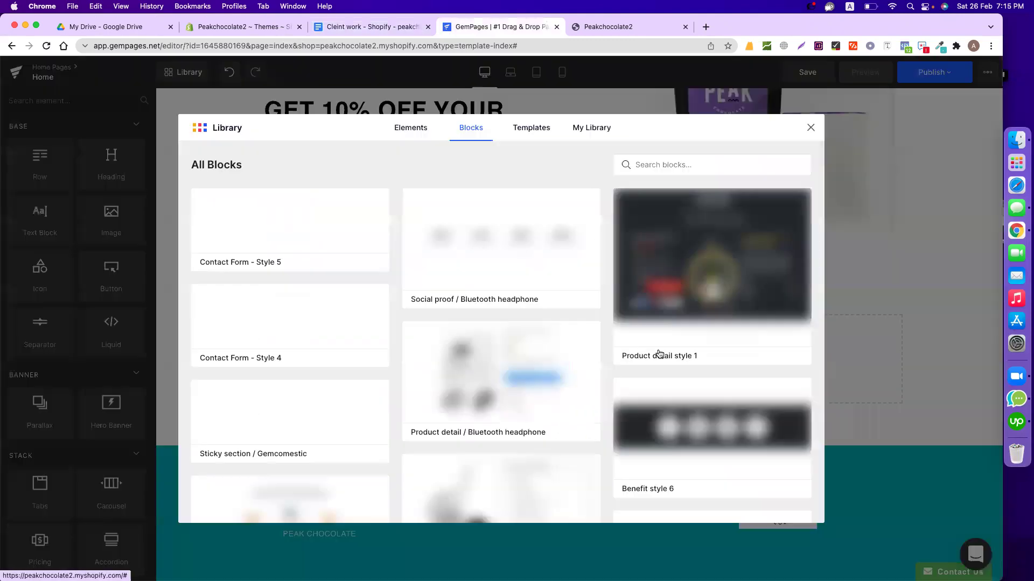
{"action": "type", "text": "tes"}
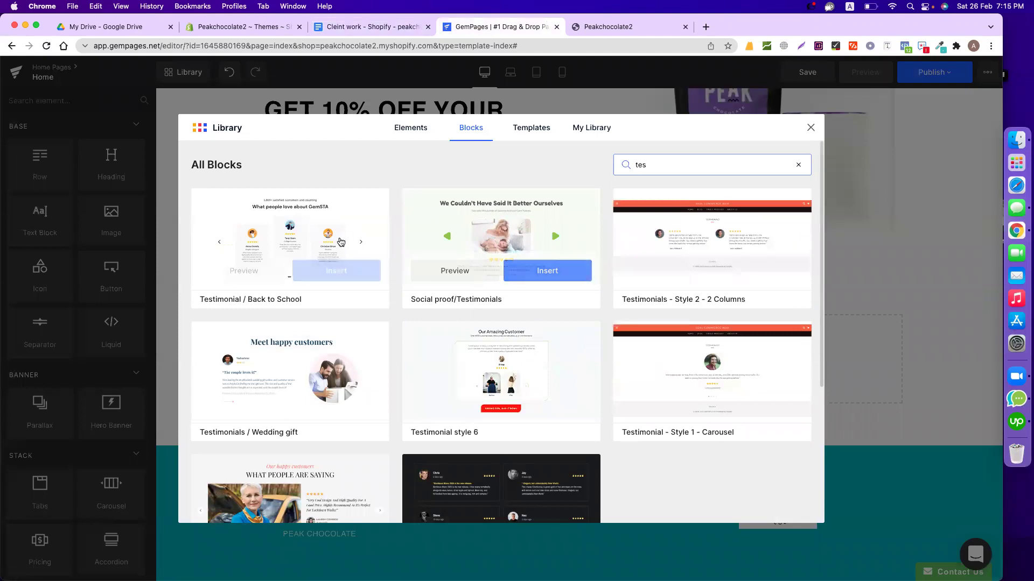
{"action": "mouse_move", "coordinate": [300, 240]}
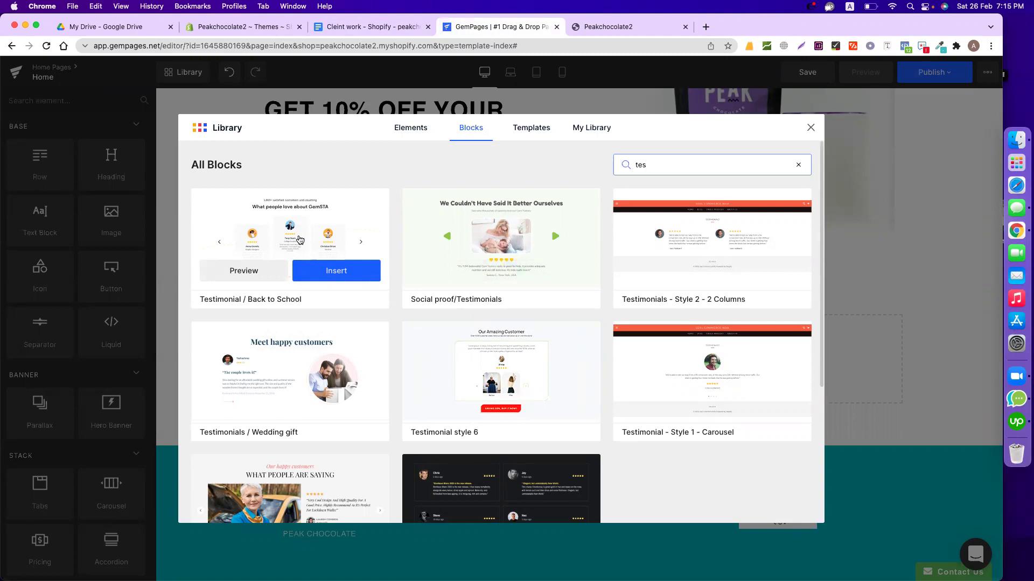
{"action": "scroll", "coordinate": [385, 316], "scroll_direction": "down", "scroll_amount": 3}
{"action": "mouse_move", "coordinate": [420, 351]}
{"action": "scroll", "coordinate": [421, 351], "scroll_direction": "up", "scroll_amount": 2}
{"action": "scroll", "coordinate": [420, 351], "scroll_direction": "up", "scroll_amount": 1}
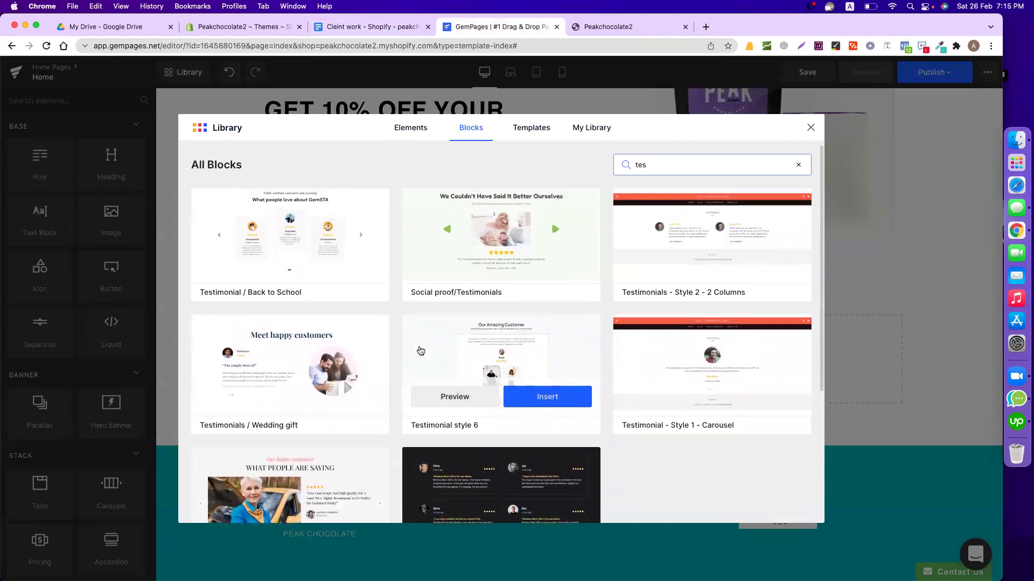
{"action": "scroll", "coordinate": [310, 350], "scroll_direction": "up", "scroll_amount": 1}
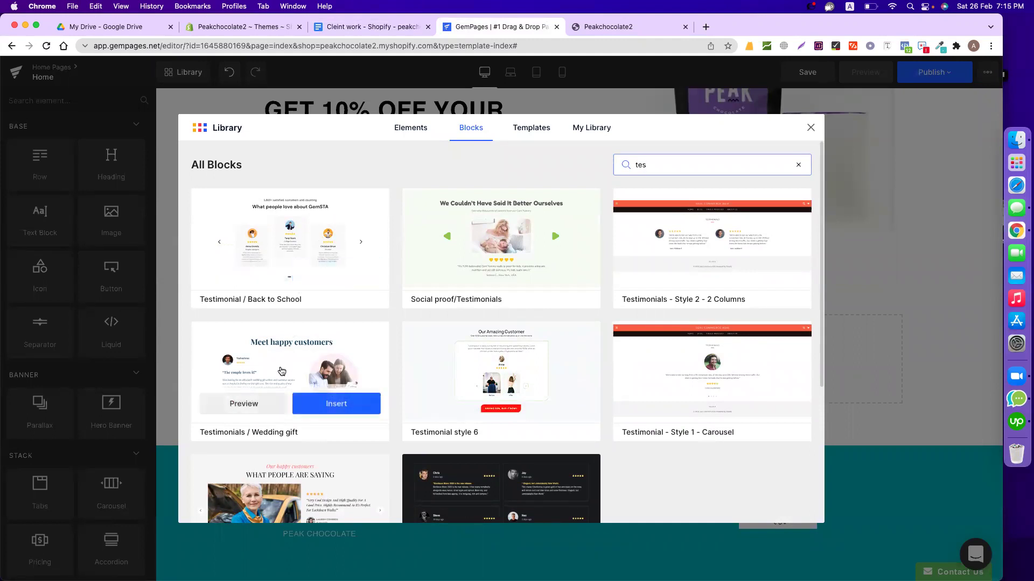
{"action": "left_click", "coordinate": [345, 277]}
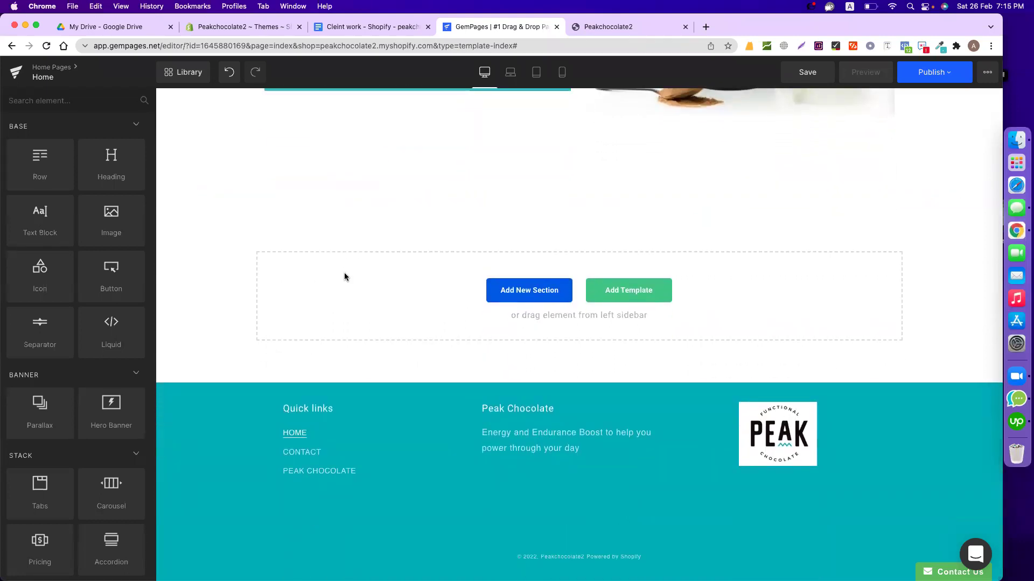
Step: Select the testimonial carousel row and expand Background in its Design options
{"action": "scroll", "coordinate": [876, 442], "scroll_direction": "down", "scroll_amount": 7}
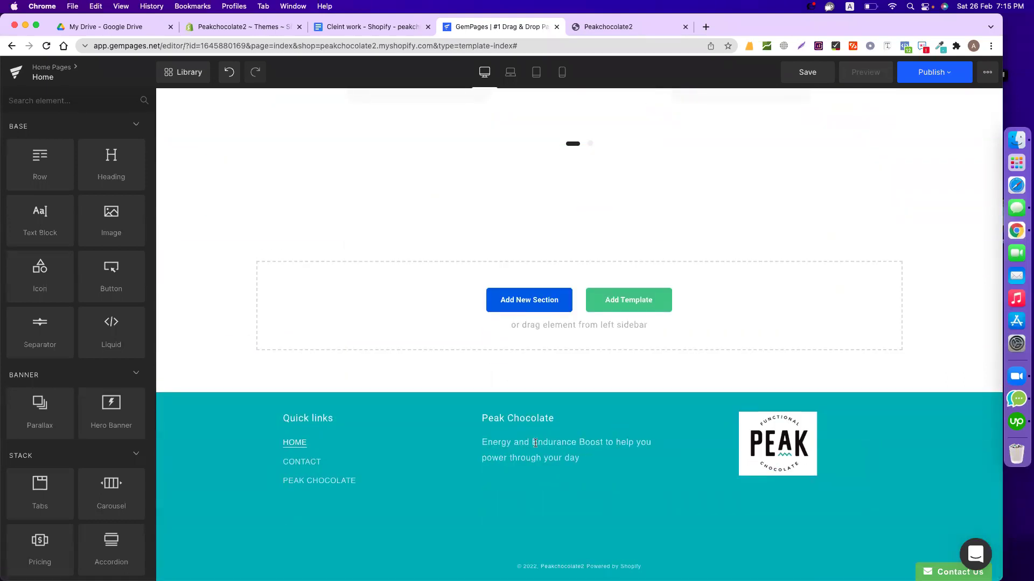
{"action": "scroll", "coordinate": [907, 338], "scroll_direction": "up", "scroll_amount": 8}
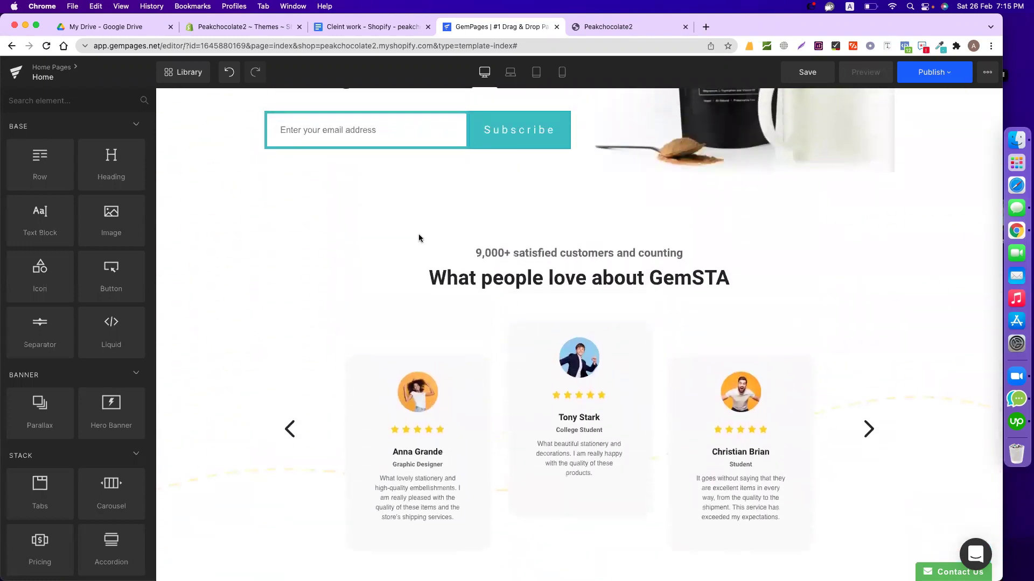
{"action": "scroll", "coordinate": [377, 269], "scroll_direction": "down", "scroll_amount": 1}
{"action": "left_click", "coordinate": [215, 431]}
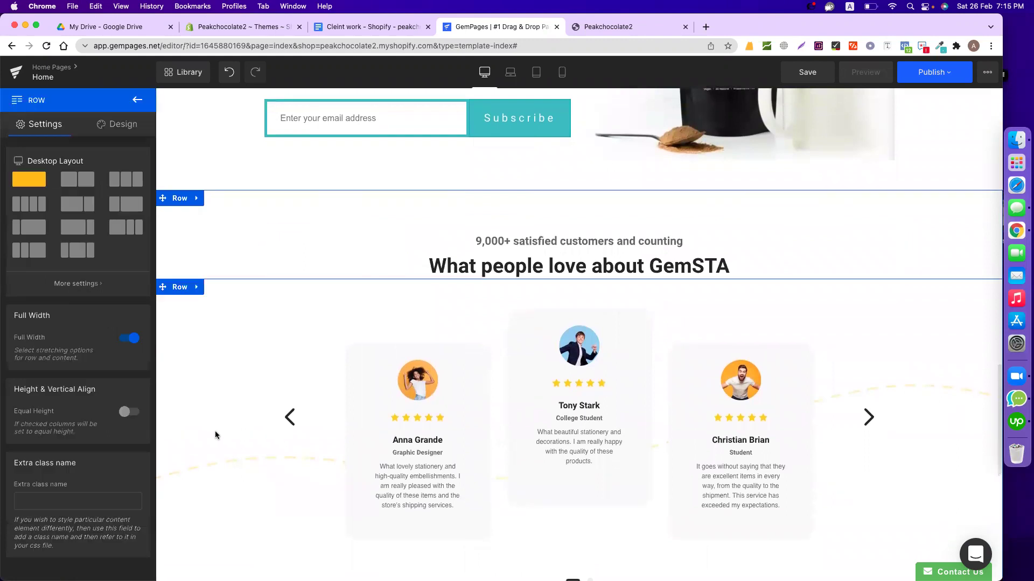
{"action": "left_click", "coordinate": [102, 125]}
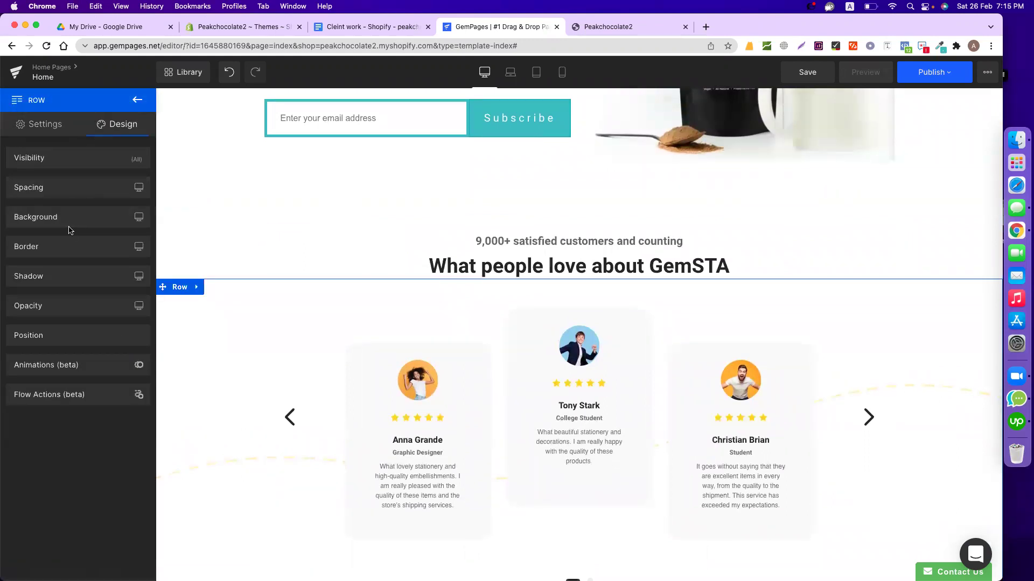
{"action": "left_click", "coordinate": [51, 225]}
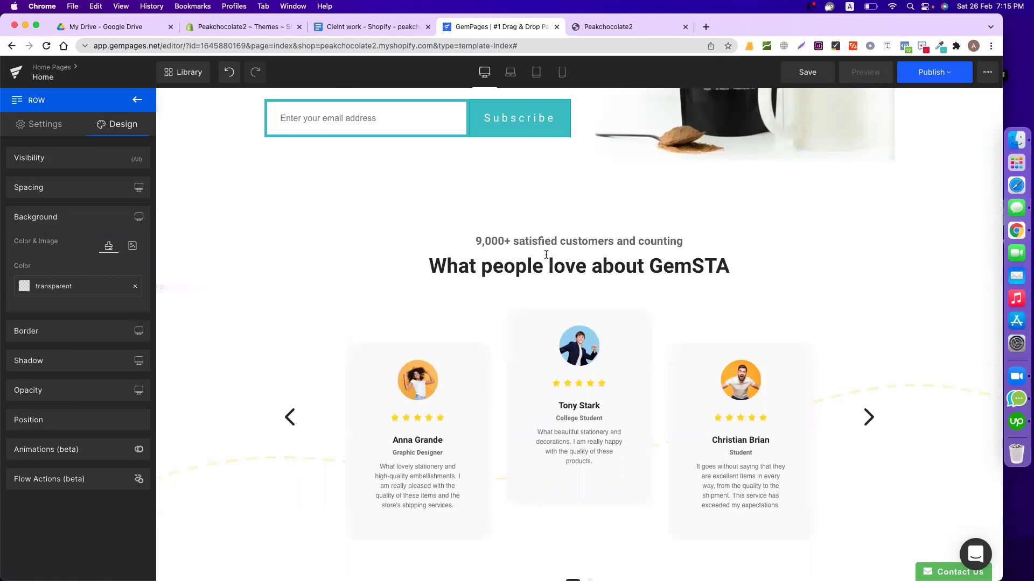
Step: Delete the '9,000+ satisfied customers and counting' subheading
{"action": "left_click", "coordinate": [357, 28]}
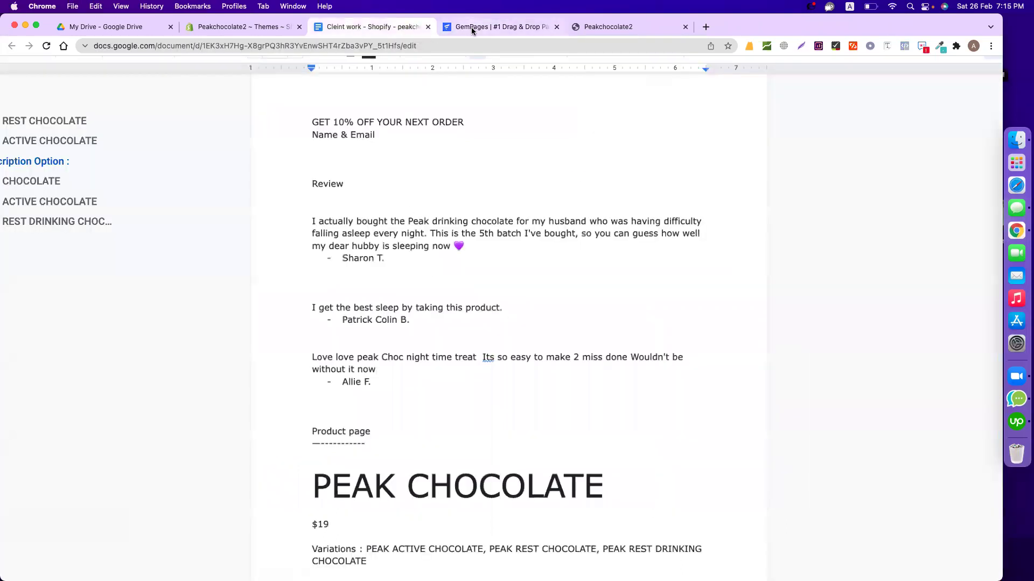
{"action": "left_click", "coordinate": [472, 28]}
{"action": "left_click", "coordinate": [501, 235]}
{"action": "left_click", "coordinate": [504, 237]}
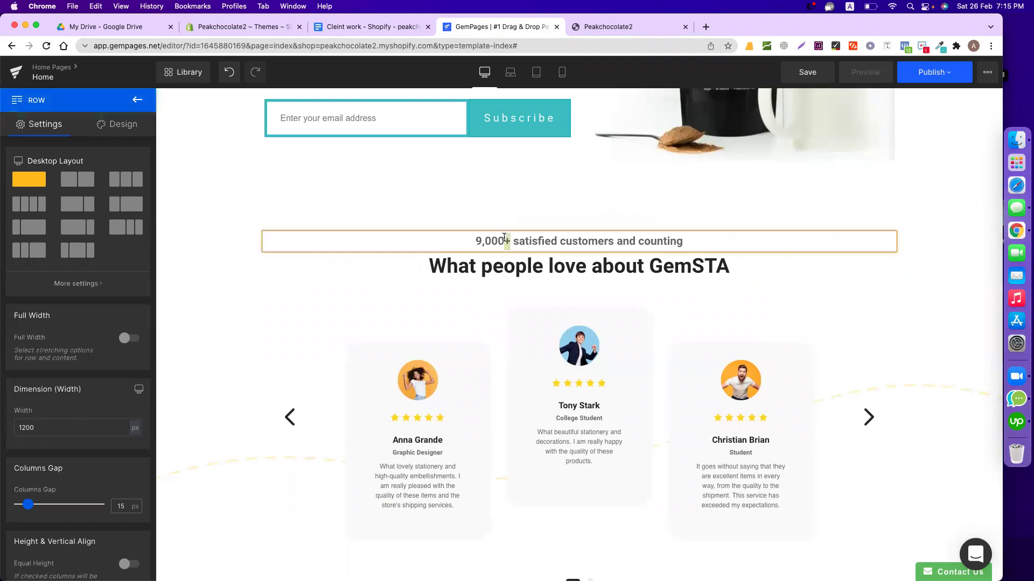
{"action": "left_click", "coordinate": [426, 268]}
{"action": "left_click", "coordinate": [464, 242]}
{"action": "right_click", "coordinate": [459, 241]}
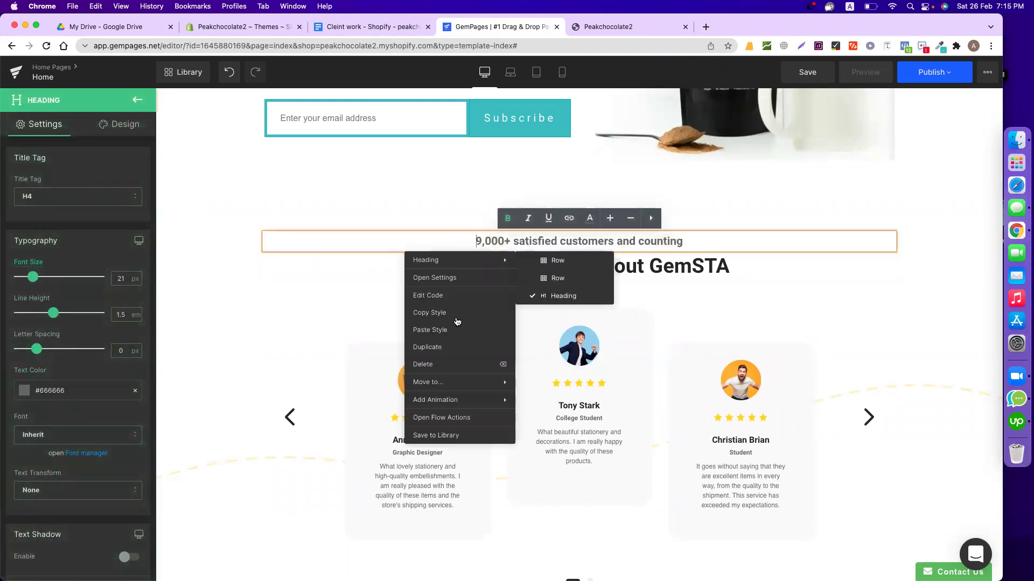
{"action": "left_click", "coordinate": [452, 364]}
Step: Retitle the 'What people love about GemSTA' heading to TESTIMONIAL
{"action": "left_click", "coordinate": [518, 251]}
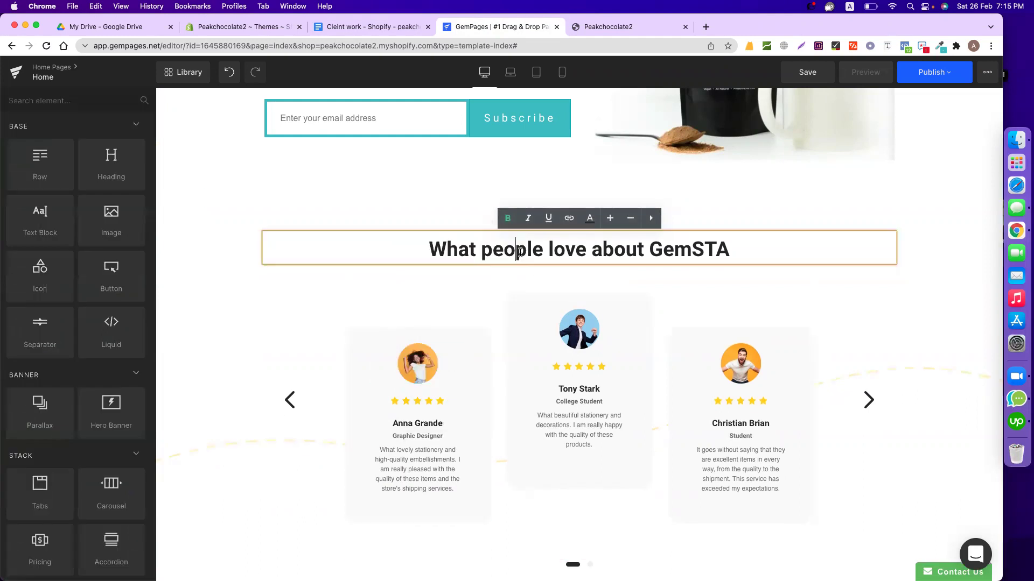
{"action": "triple_click", "coordinate": [519, 251]}
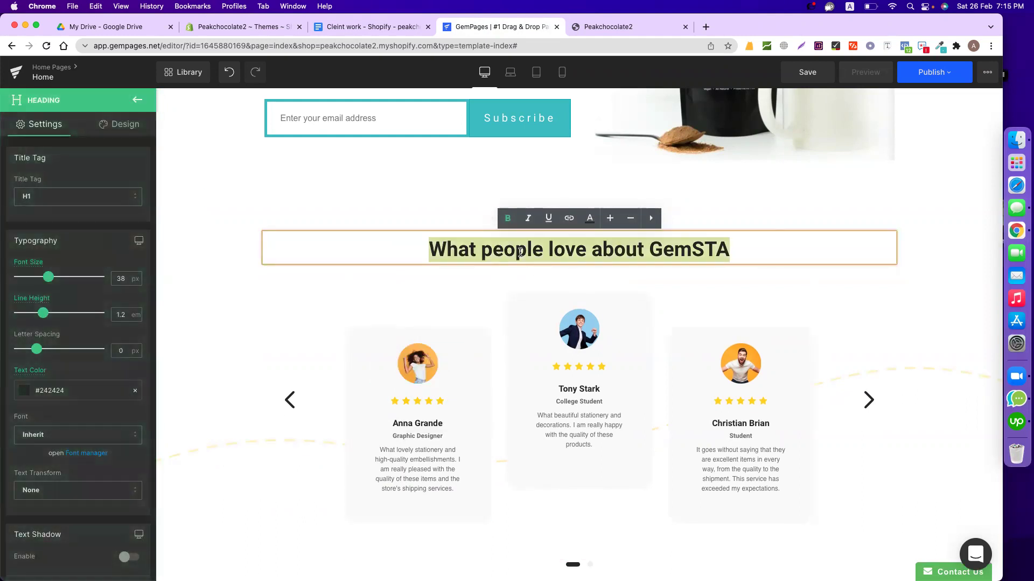
{"action": "type", "text": "Testimonial"}
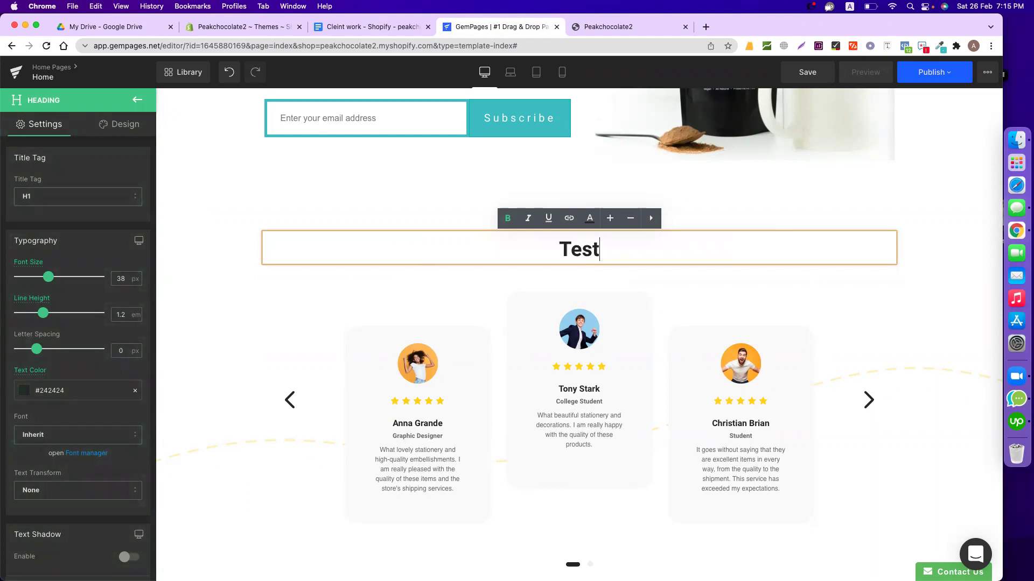
{"action": "triple_click", "coordinate": [553, 258]}
{"action": "type", "text": "TESTIMONIAL"}
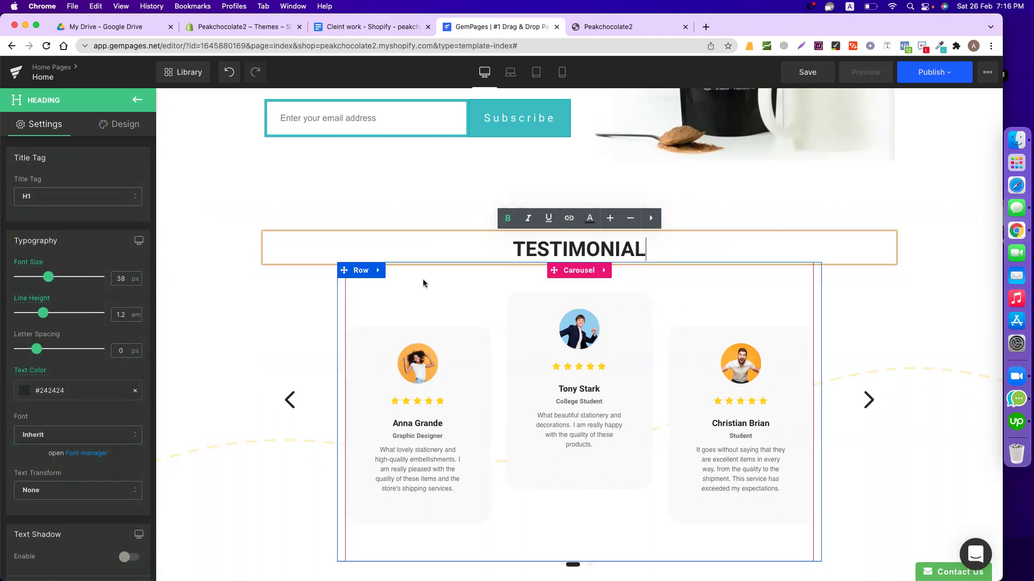
Step: Copy the style of the PEAK ACTIVE CHOCOLATE heading
{"action": "left_click", "coordinate": [352, 181]}
{"action": "scroll", "coordinate": [355, 183], "scroll_direction": "up", "scroll_amount": 2}
{"action": "scroll", "coordinate": [353, 181], "scroll_direction": "up", "scroll_amount": 10}
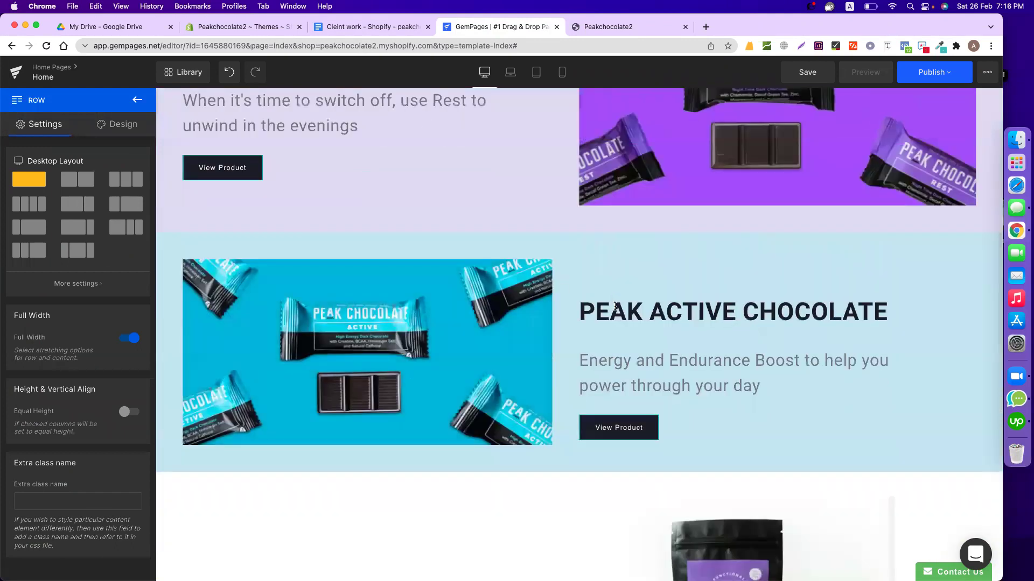
{"action": "left_click", "coordinate": [612, 306]}
{"action": "right_click", "coordinate": [613, 305]}
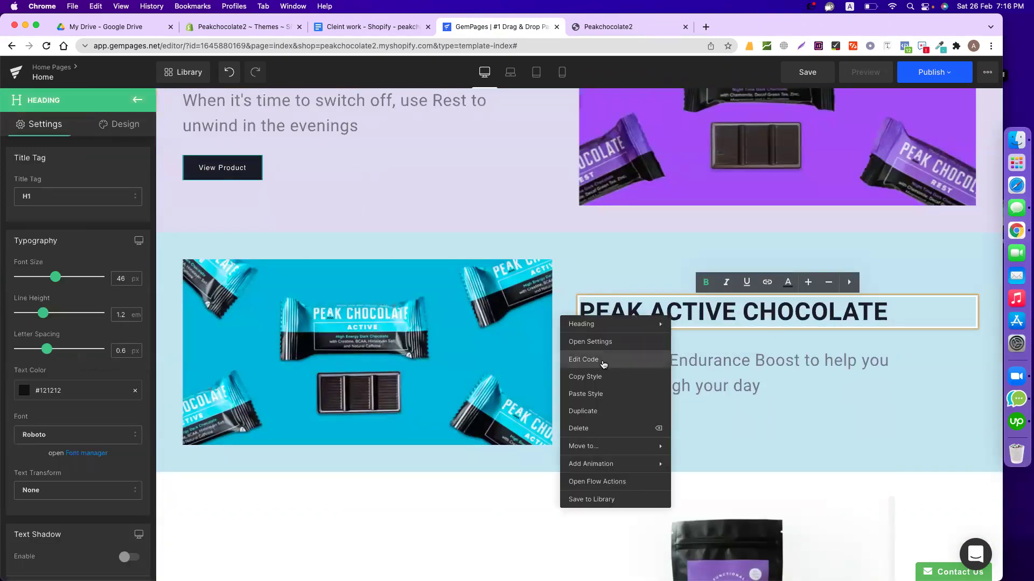
{"action": "left_click", "coordinate": [592, 360]}
{"action": "left_click", "coordinate": [702, 490]}
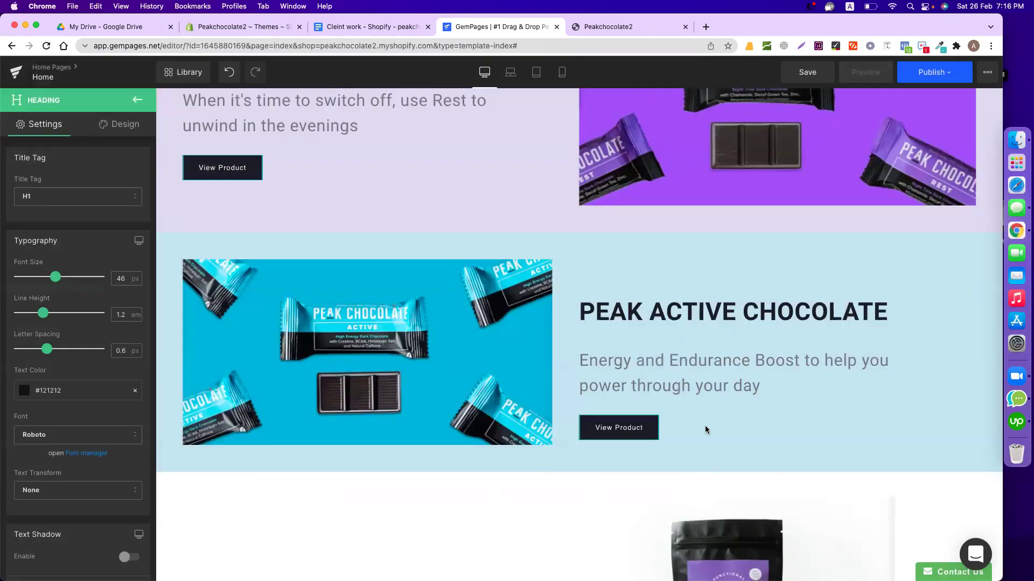
{"action": "right_click", "coordinate": [701, 313]}
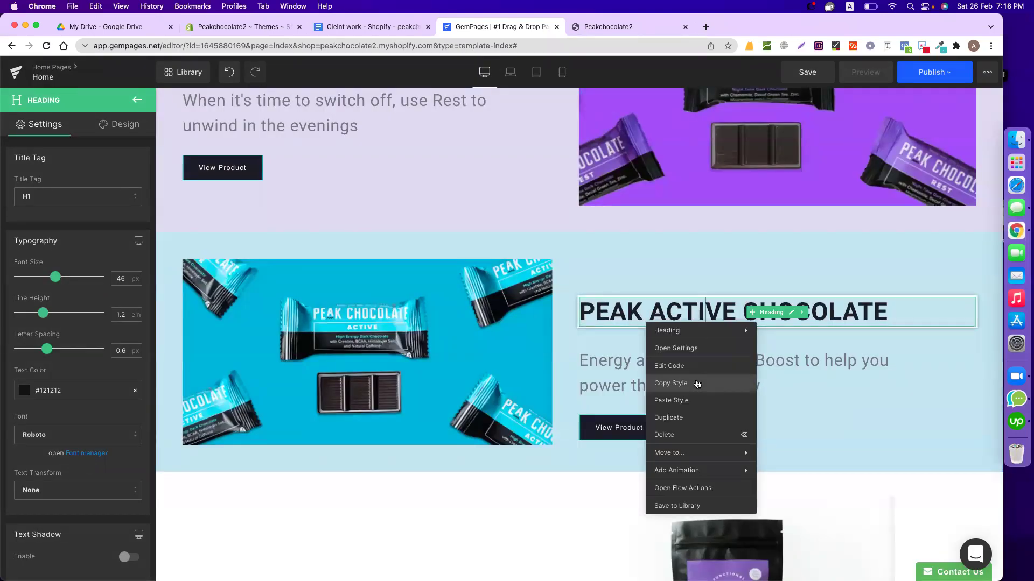
{"action": "left_click", "coordinate": [697, 384]}
{"action": "scroll", "coordinate": [572, 477], "scroll_direction": "down", "scroll_amount": 6}
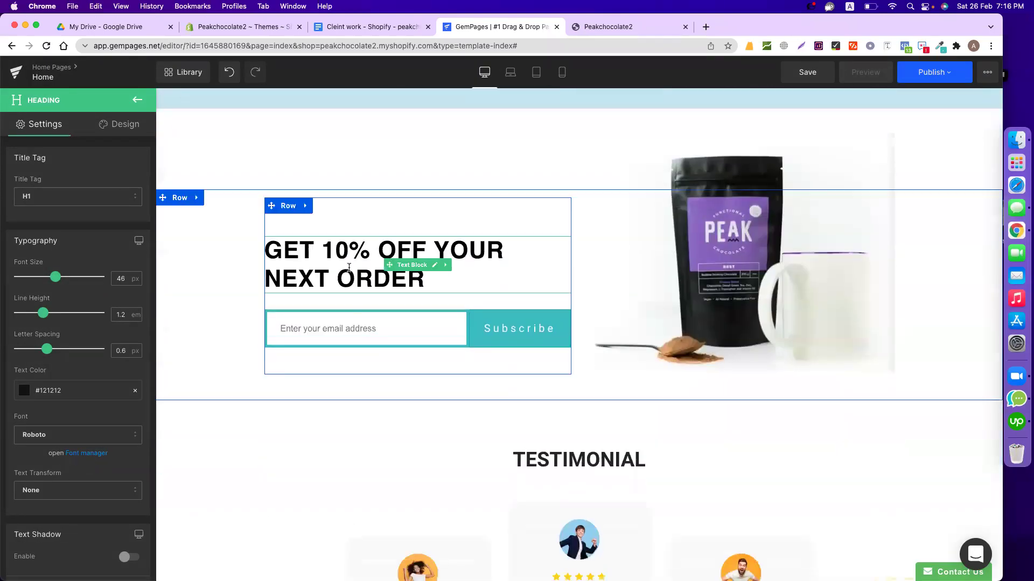
Step: Look over the discount and PEAK ACTIVE CHOCOLATE heading options without changing anything
{"action": "right_click", "coordinate": [349, 269]}
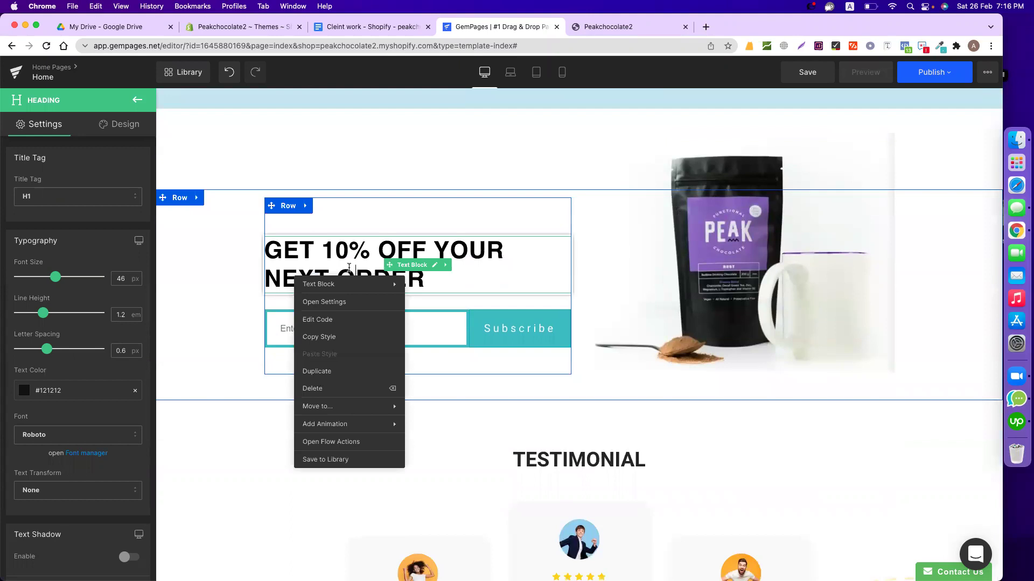
{"action": "left_click", "coordinate": [415, 217]}
{"action": "left_click", "coordinate": [405, 260]}
{"action": "scroll", "coordinate": [405, 259], "scroll_direction": "up", "scroll_amount": 7}
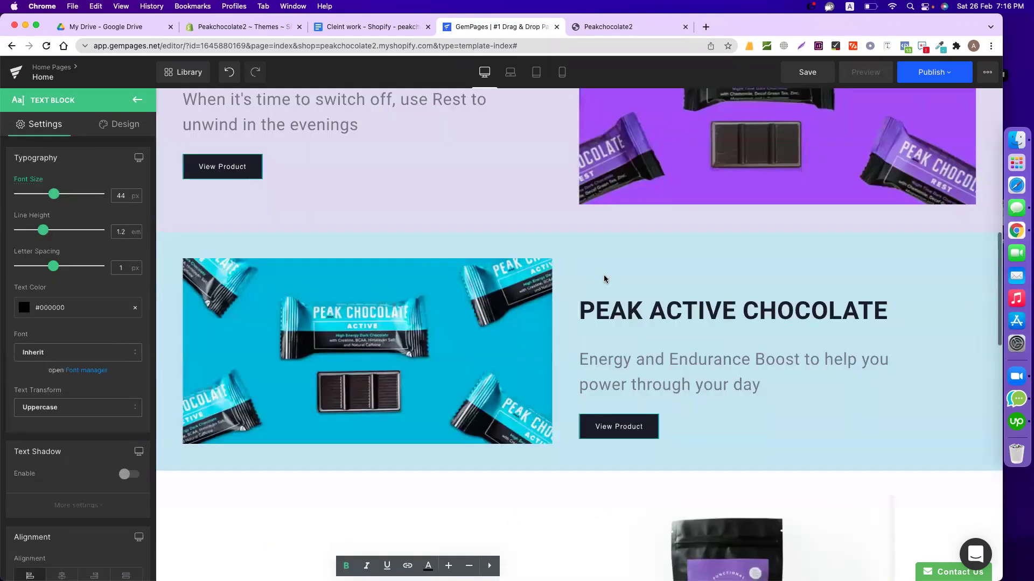
{"action": "left_click", "coordinate": [621, 301]}
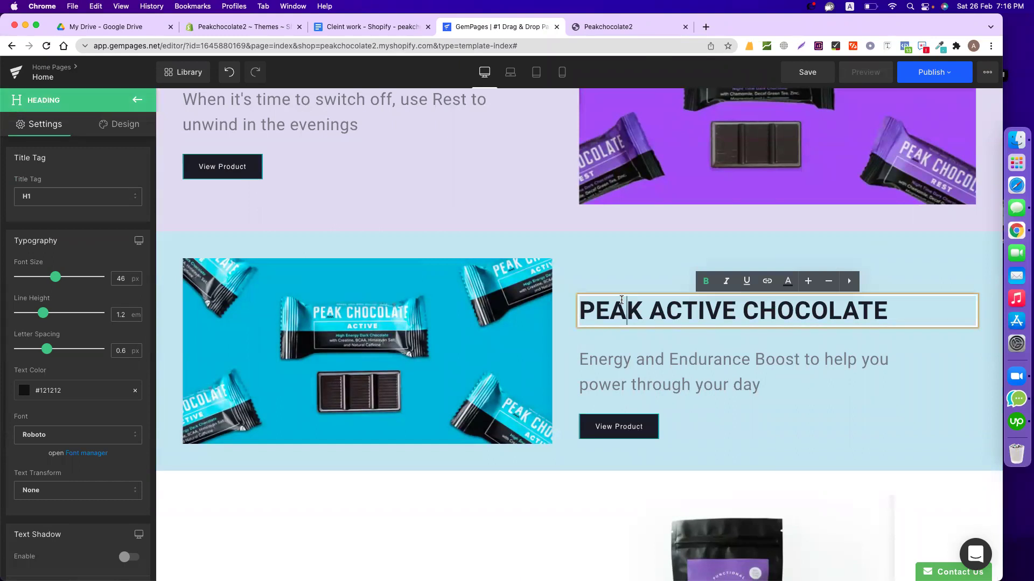
{"action": "right_click", "coordinate": [617, 310]}
{"action": "left_click", "coordinate": [603, 376]}
{"action": "scroll", "coordinate": [450, 468], "scroll_direction": "down", "scroll_amount": 1}
{"action": "scroll", "coordinate": [451, 467], "scroll_direction": "down", "scroll_amount": 10}
Step: Copy the GET 10% OFF YOUR NEXT ORDER heading style and paste it onto TESTIMONIAL
{"action": "left_click", "coordinate": [382, 207]}
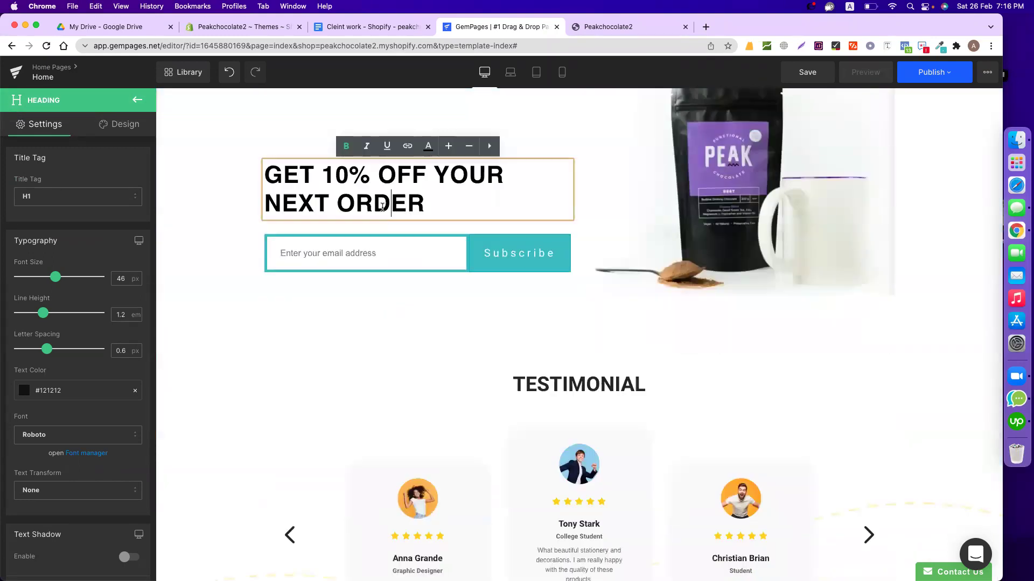
{"action": "right_click", "coordinate": [382, 208]}
{"action": "left_click", "coordinate": [430, 277]}
{"action": "scroll", "coordinate": [590, 337], "scroll_direction": "down", "scroll_amount": 3}
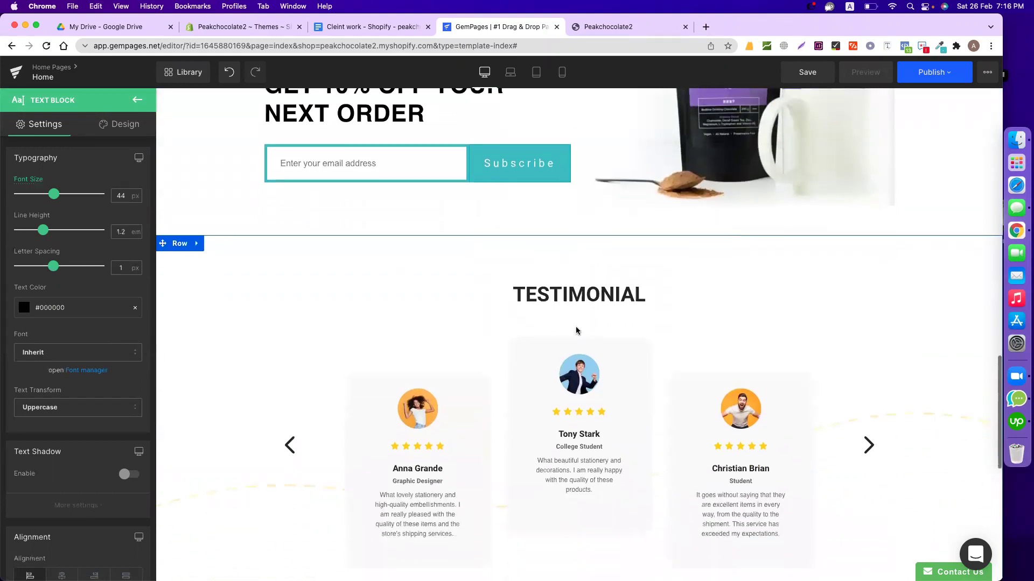
{"action": "left_click", "coordinate": [564, 310]}
{"action": "left_click", "coordinate": [564, 308]}
{"action": "right_click", "coordinate": [502, 308]}
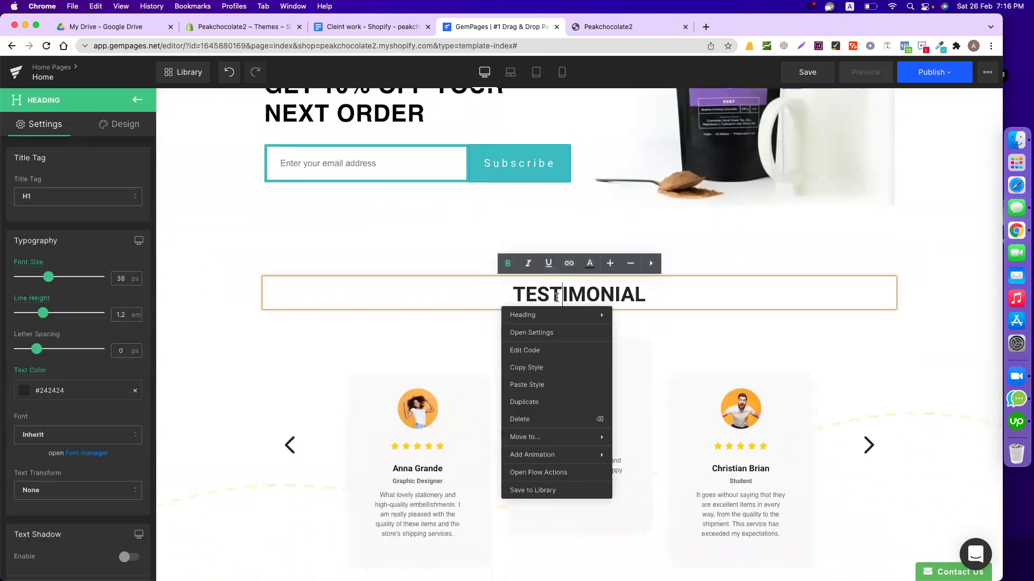
{"action": "left_click", "coordinate": [538, 384]}
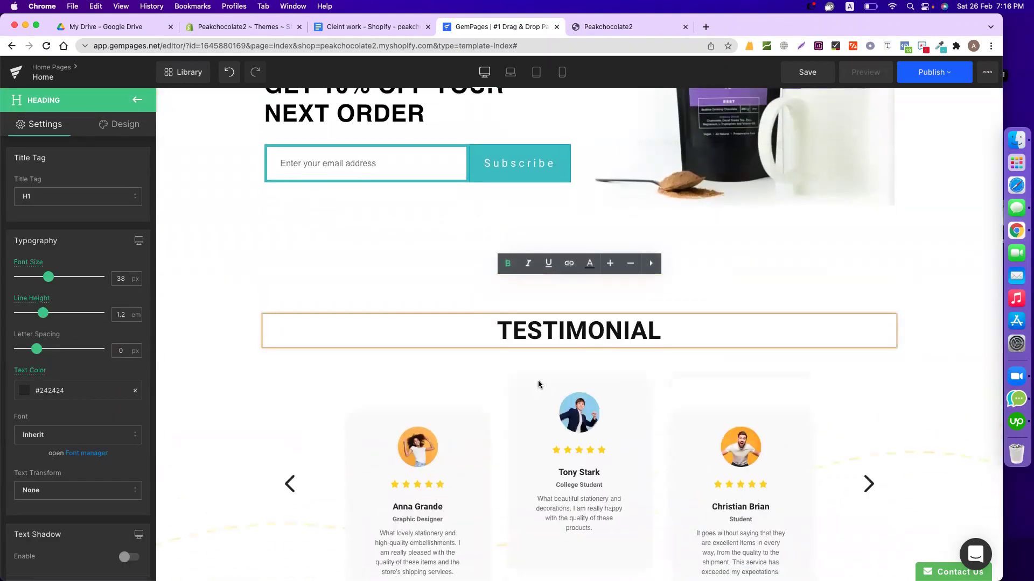
{"action": "left_click", "coordinate": [399, 278]}
{"action": "scroll", "coordinate": [361, 331], "scroll_direction": "down", "scroll_amount": 6}
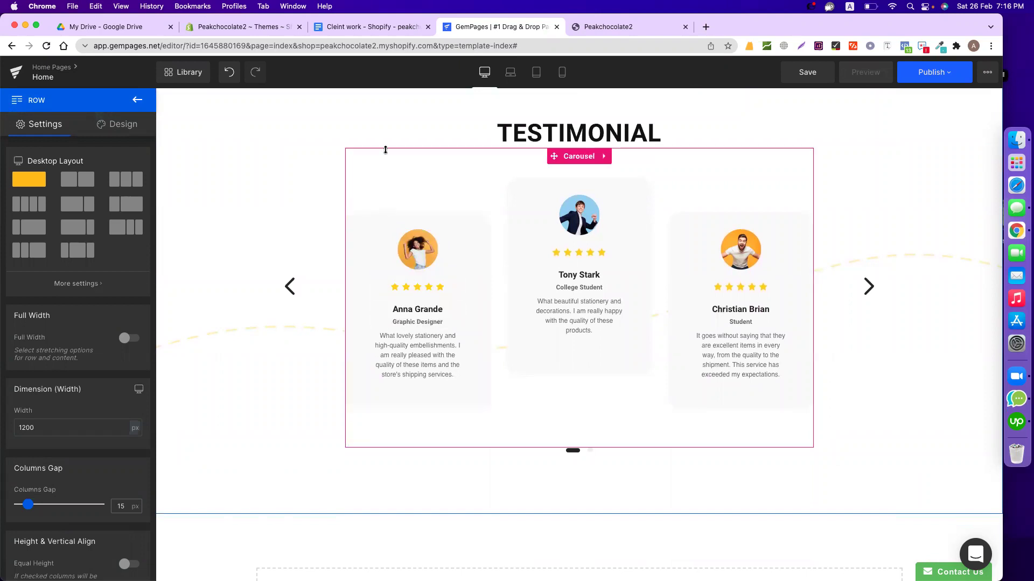
Step: Replace the first card's placeholder name with the first reviewer's name from the client notes
{"action": "left_click", "coordinate": [352, 27]}
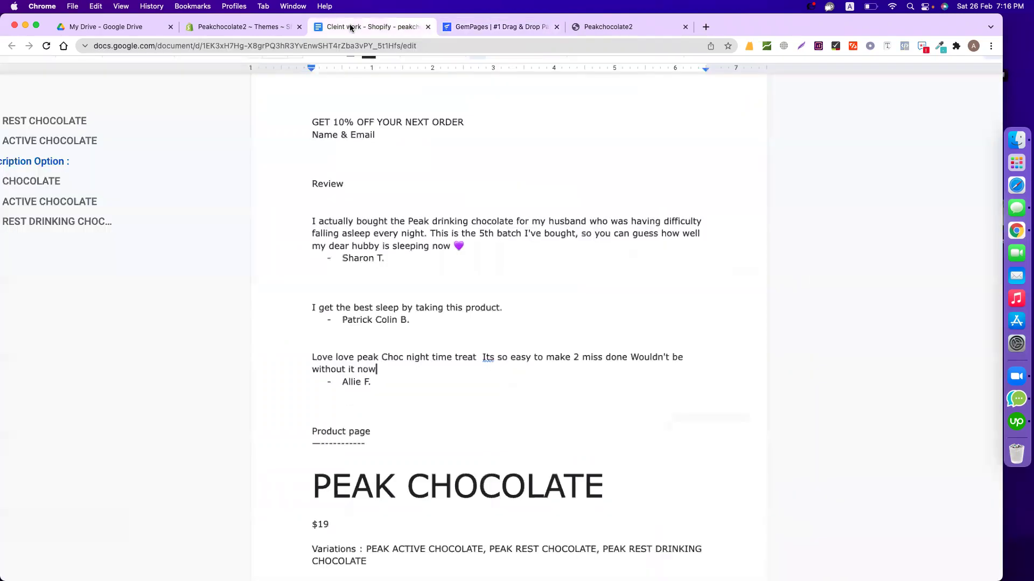
{"action": "triple_click", "coordinate": [342, 260]}
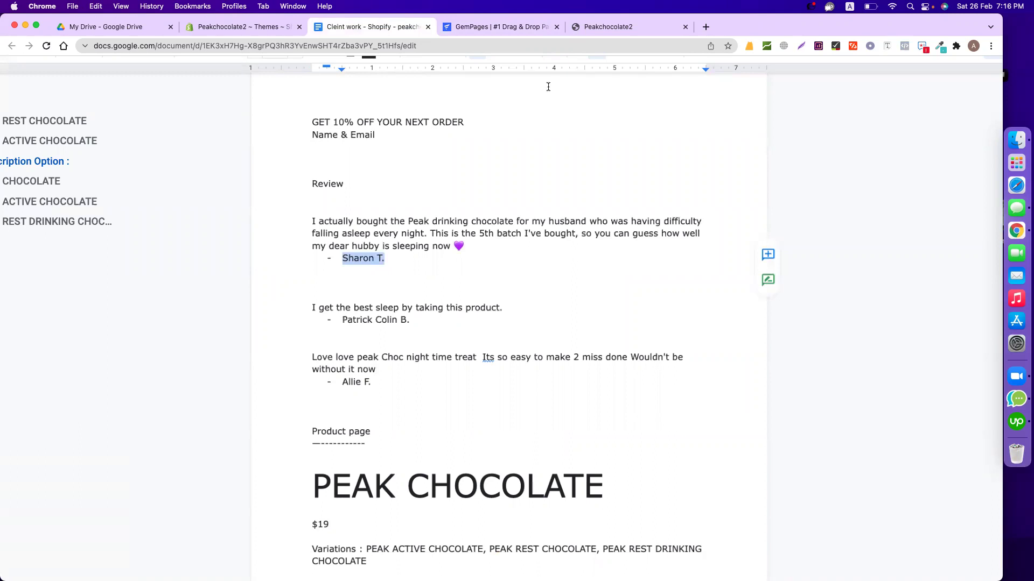
{"action": "left_click", "coordinate": [496, 33]}
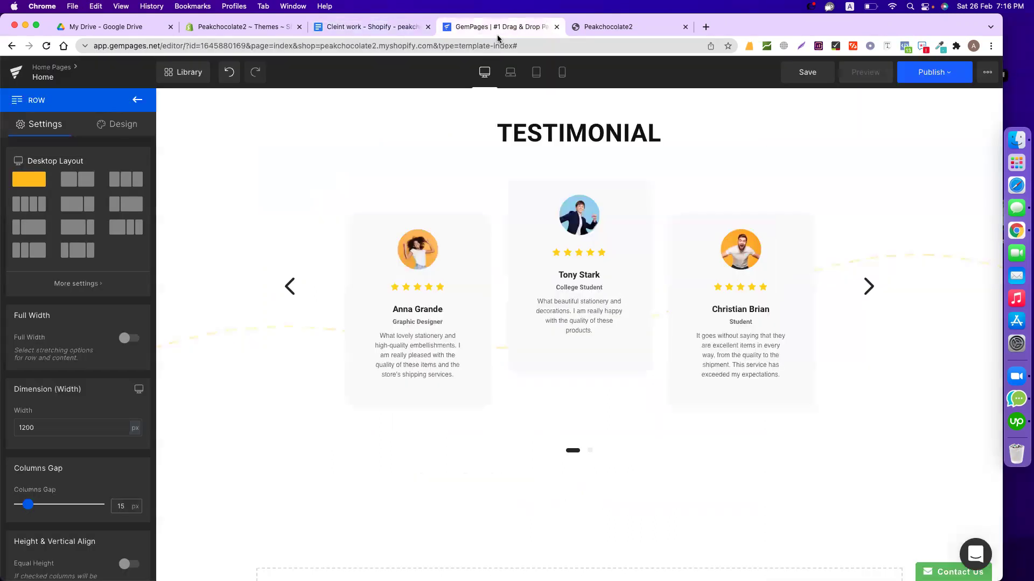
{"action": "left_click", "coordinate": [410, 316]}
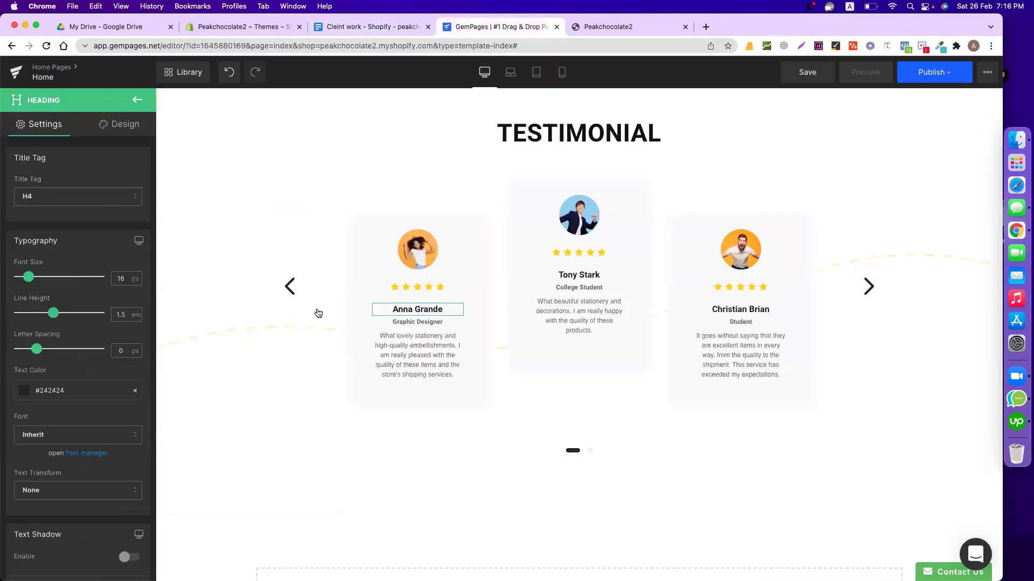
{"action": "left_click", "coordinate": [458, 310]}
{"action": "triple_click", "coordinate": [451, 309]}
{"action": "key", "text": "super+v"}
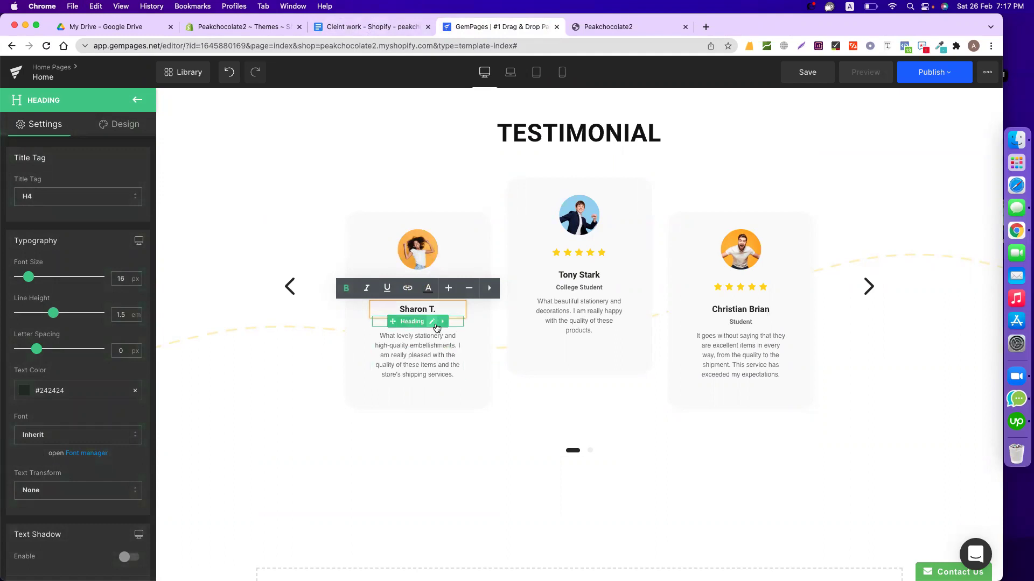
Step: Delete the first card's Graphic Designer job title
{"action": "left_click", "coordinate": [378, 323]}
{"action": "left_click", "coordinate": [393, 326]}
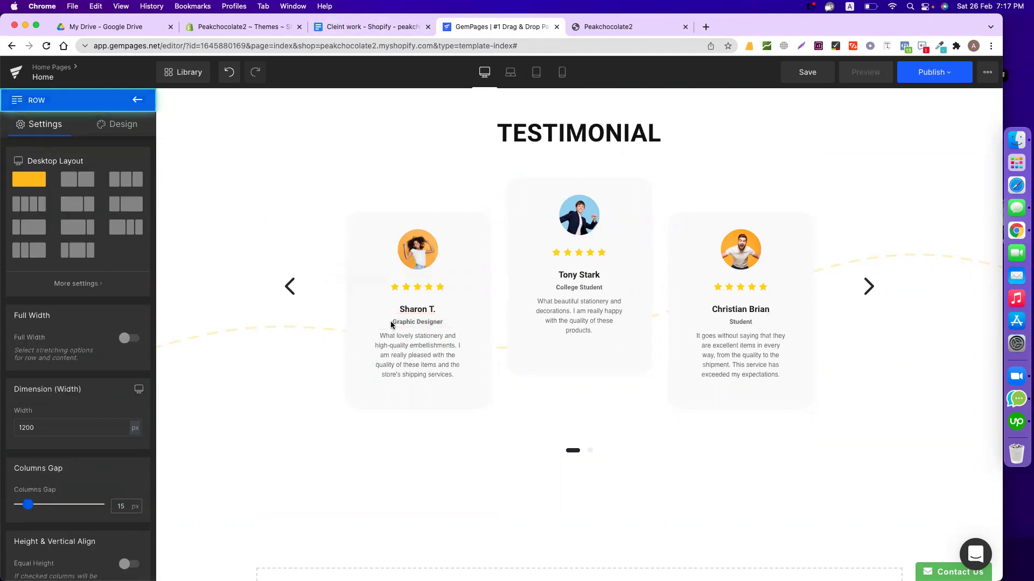
{"action": "left_click", "coordinate": [409, 324]}
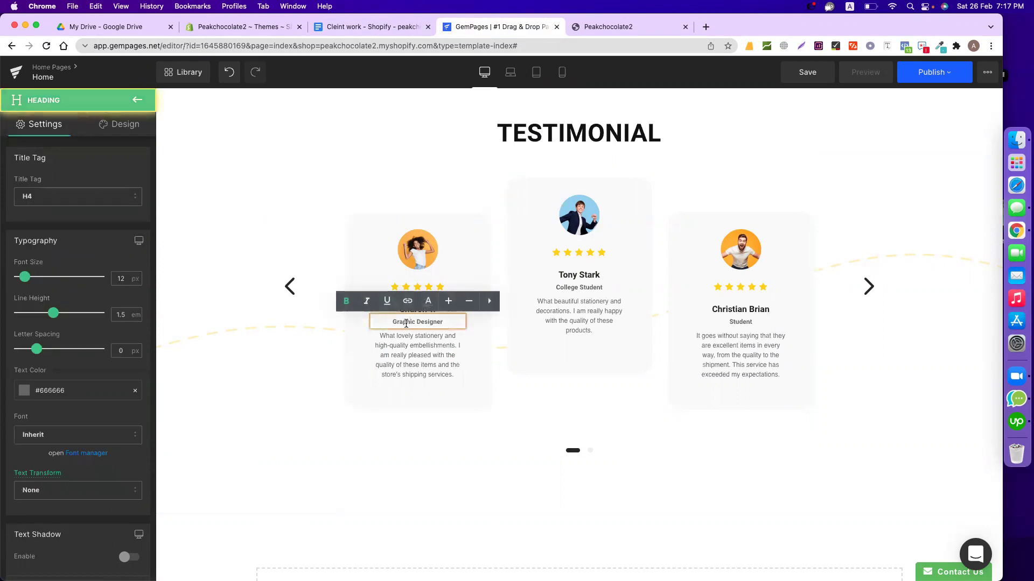
{"action": "right_click", "coordinate": [405, 335]}
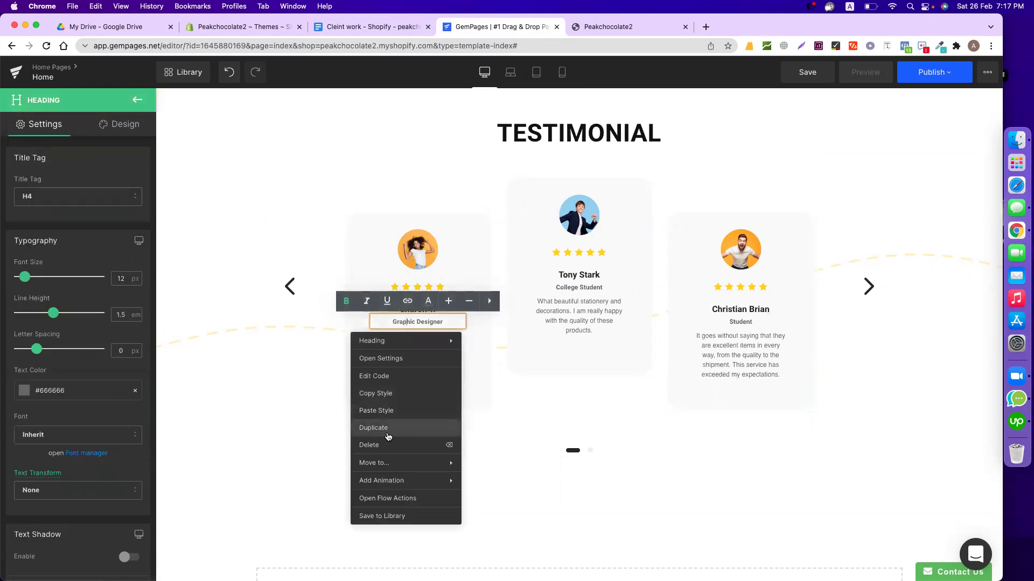
{"action": "left_click", "coordinate": [386, 445]}
Step: Paste the first review from the notes as plain text and set its font to Roboto
{"action": "left_click", "coordinate": [388, 28]}
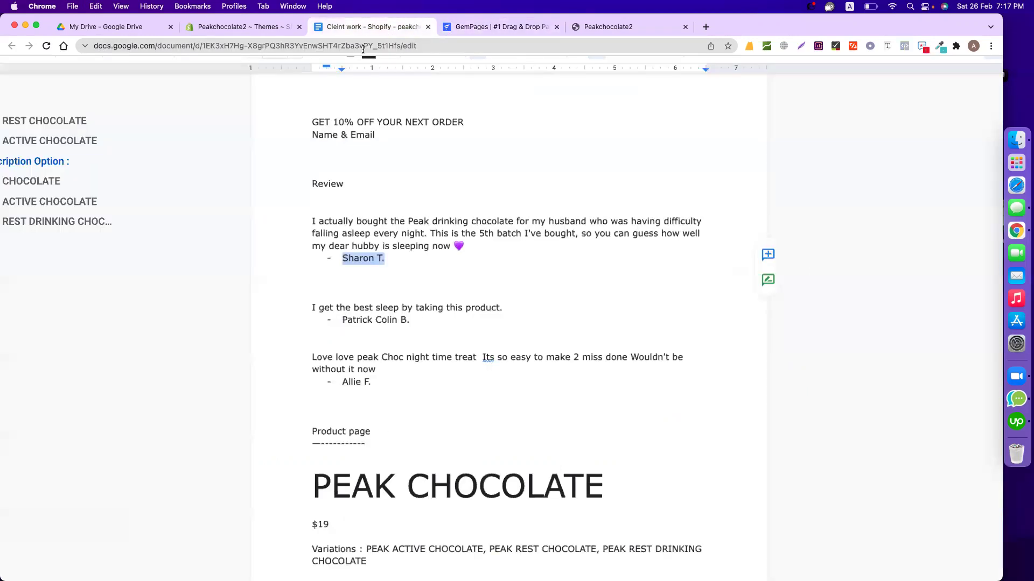
{"action": "left_click_drag", "start_coordinate": [464, 246], "coordinate": [308, 224]}
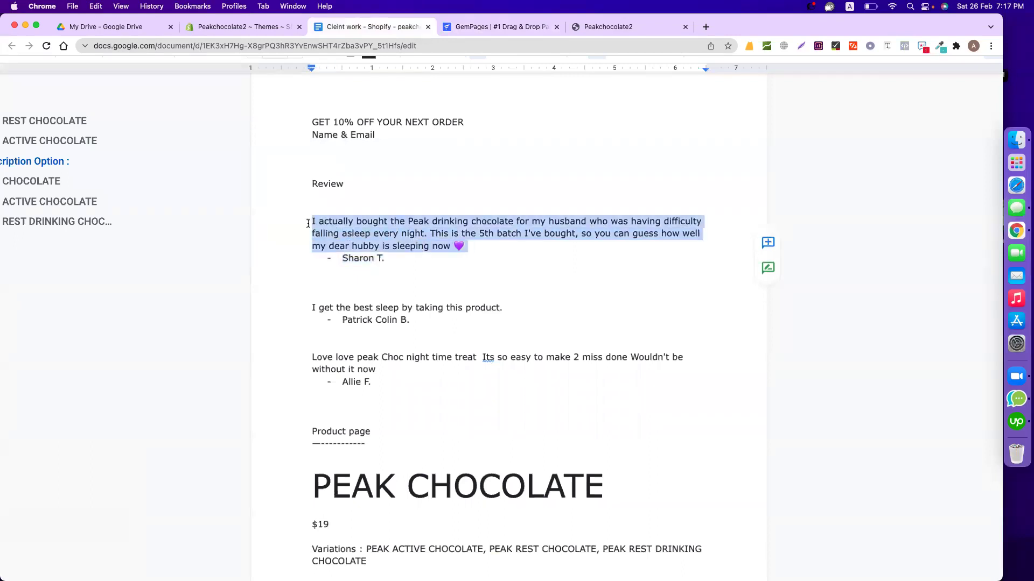
{"action": "left_click", "coordinate": [462, 28]}
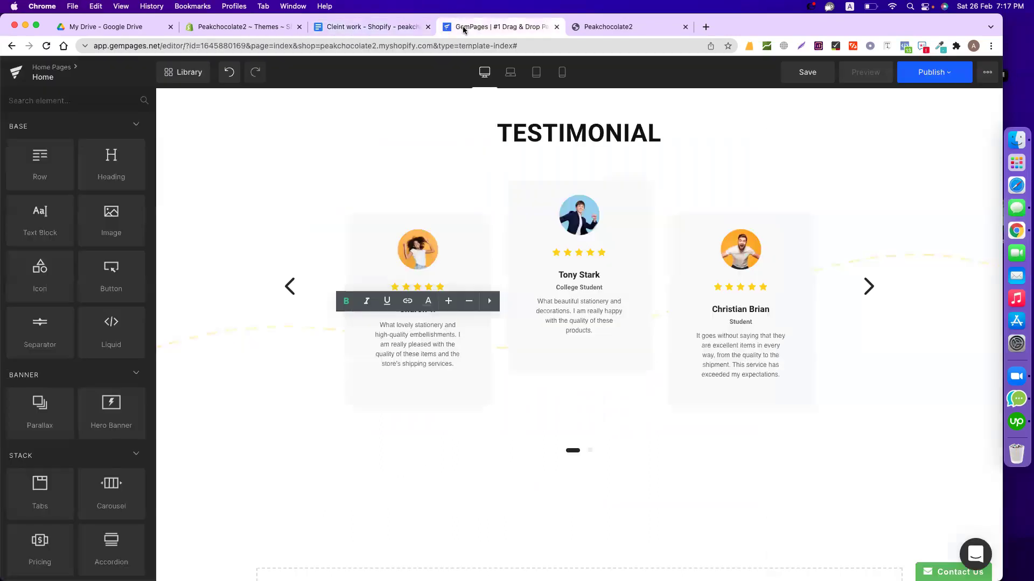
{"action": "triple_click", "coordinate": [410, 345]}
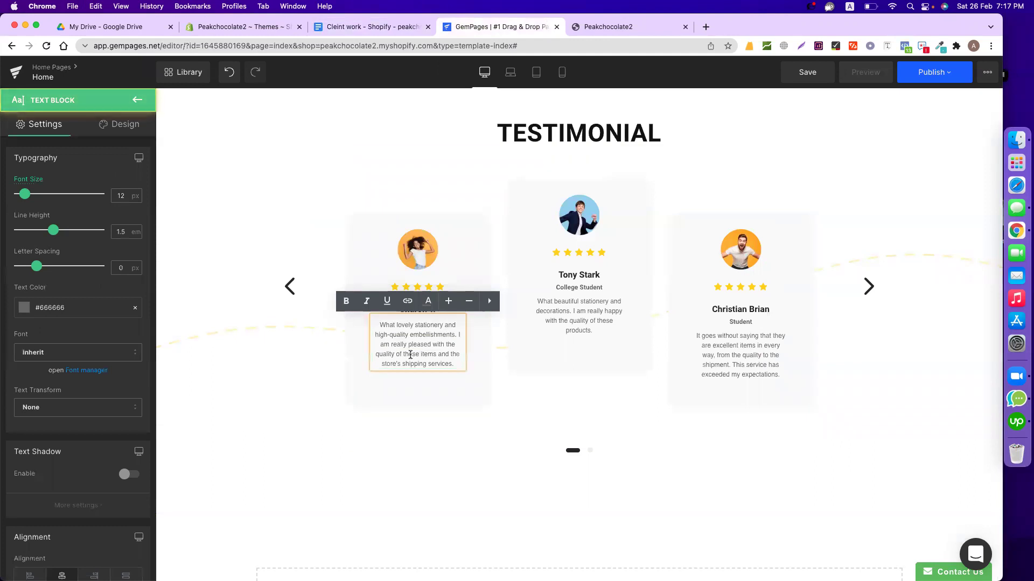
{"action": "key", "text": "super+v"}
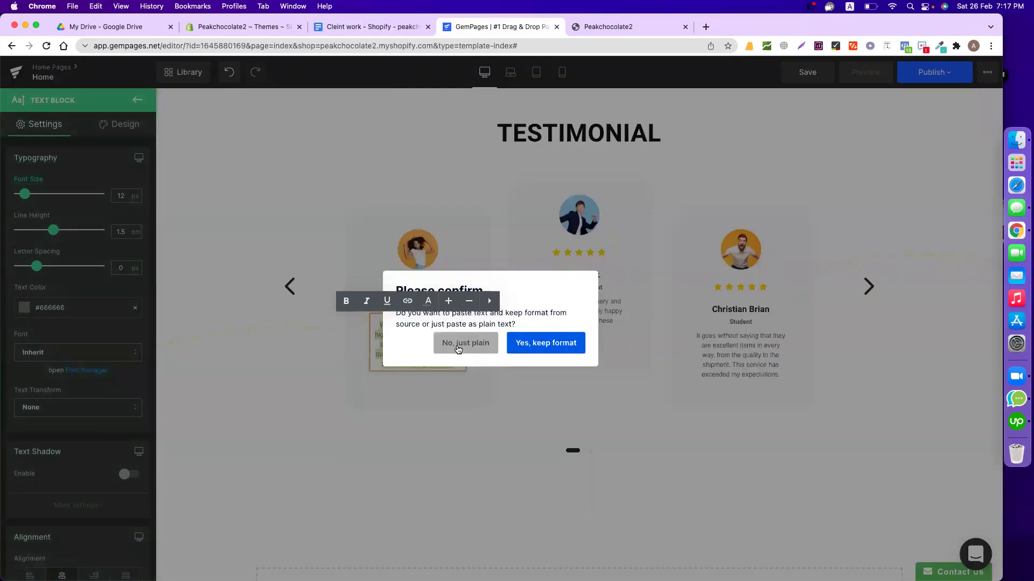
{"action": "left_click", "coordinate": [459, 344]}
{"action": "left_click", "coordinate": [33, 354]}
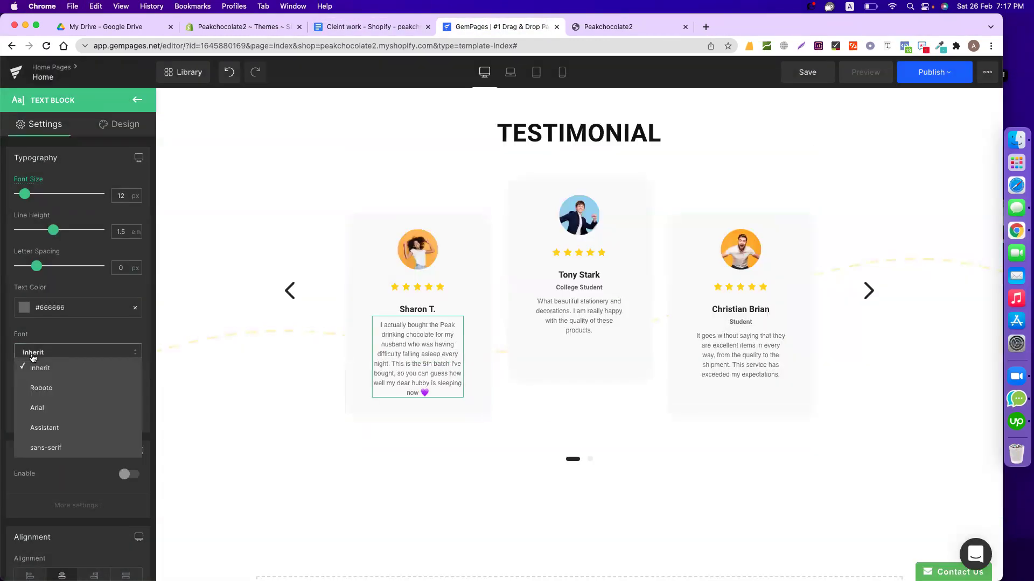
{"action": "left_click", "coordinate": [43, 388]}
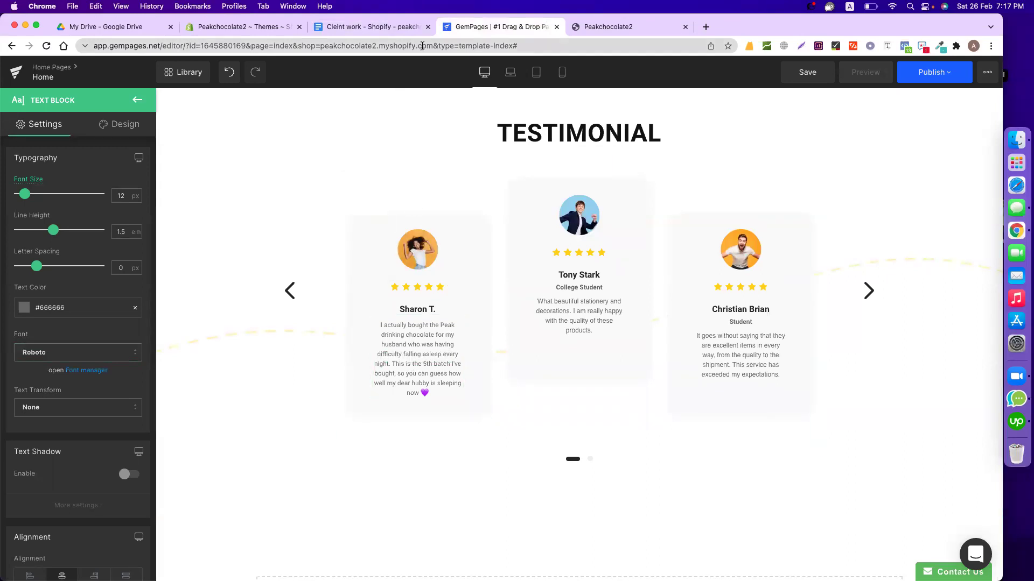
{"action": "left_click", "coordinate": [389, 29]}
Step: Search Google Images for the first reviewer's name and preview the second result
{"action": "triple_click", "coordinate": [350, 258]}
{"action": "key", "text": "super+c"}
{"action": "key", "text": "super+t"}
{"action": "key", "text": "super+v"}
{"action": "key", "text": "Return"}
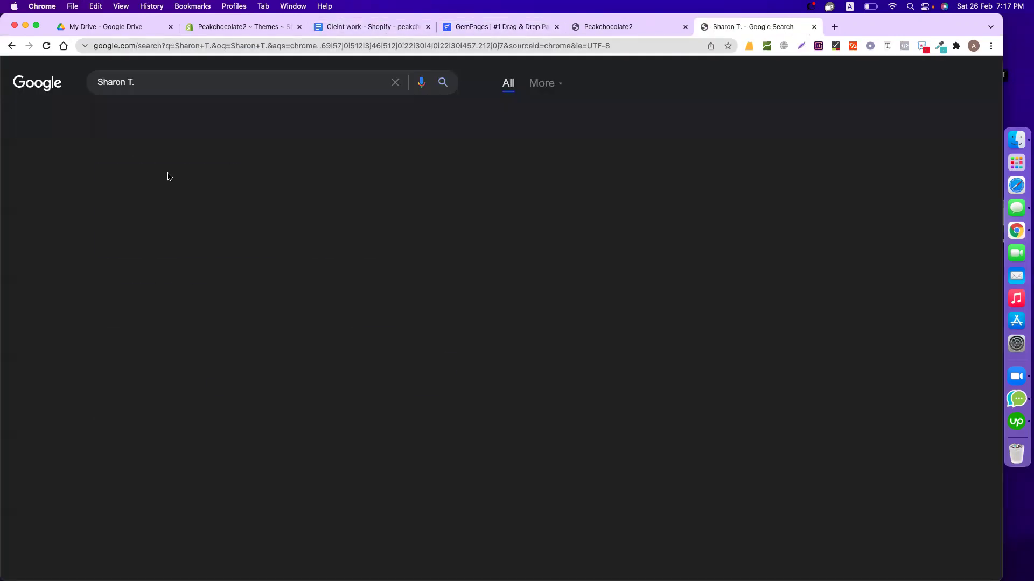
{"action": "left_click", "coordinate": [541, 83]}
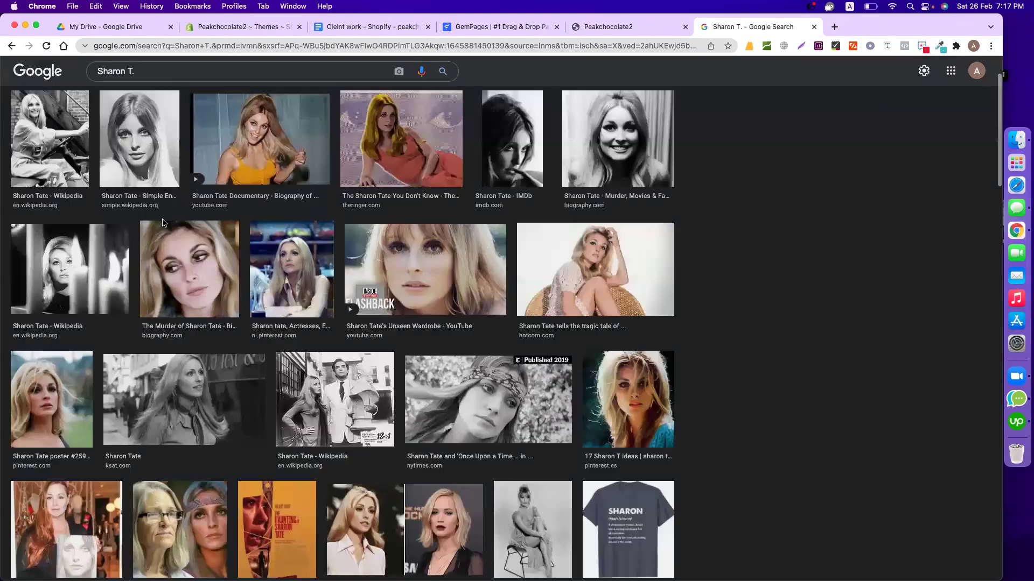
{"action": "left_click", "coordinate": [164, 224]}
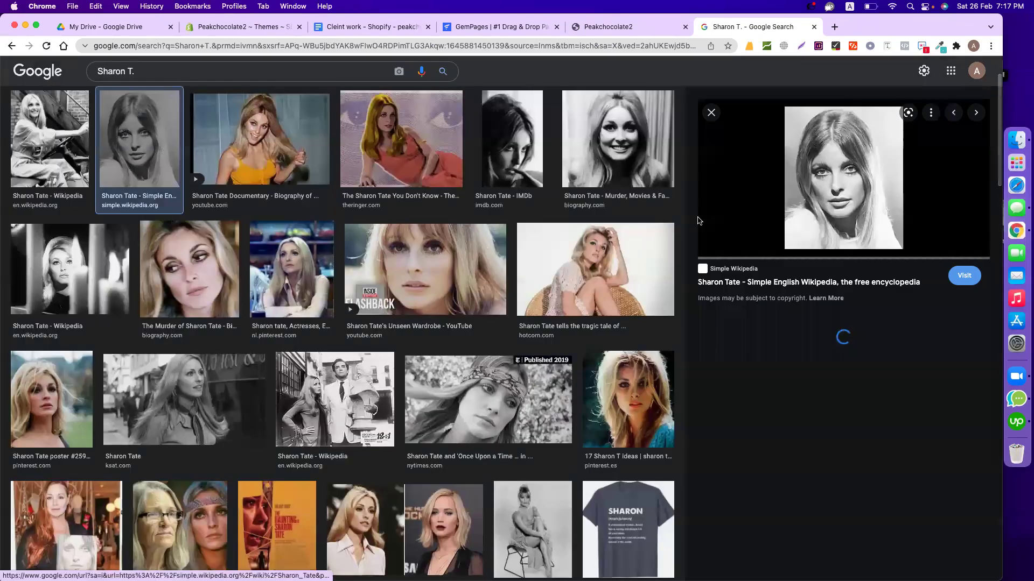
Step: Save the black-and-white portrait as a JPEG named after the reviewer, then return to GemPages
{"action": "right_click", "coordinate": [839, 189]}
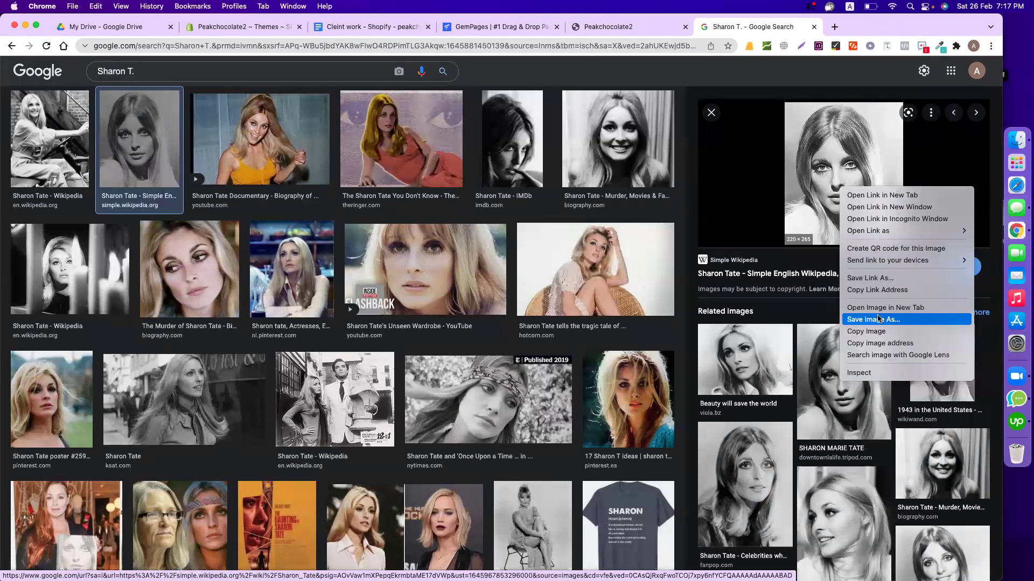
{"action": "left_click", "coordinate": [878, 319]}
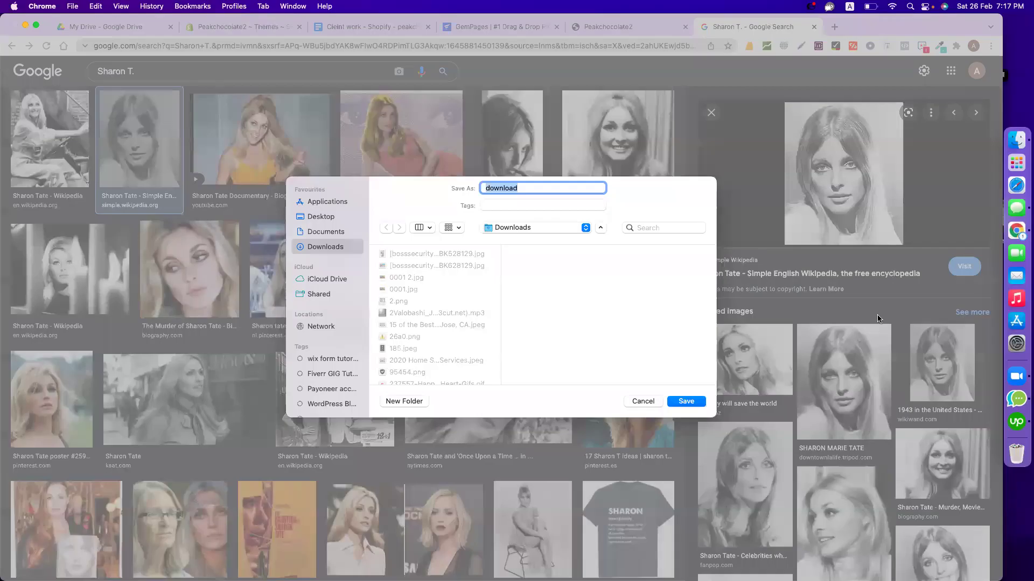
{"action": "key", "text": "super+v"}
{"action": "key", "text": "Return"}
{"action": "left_click", "coordinate": [484, 27]}
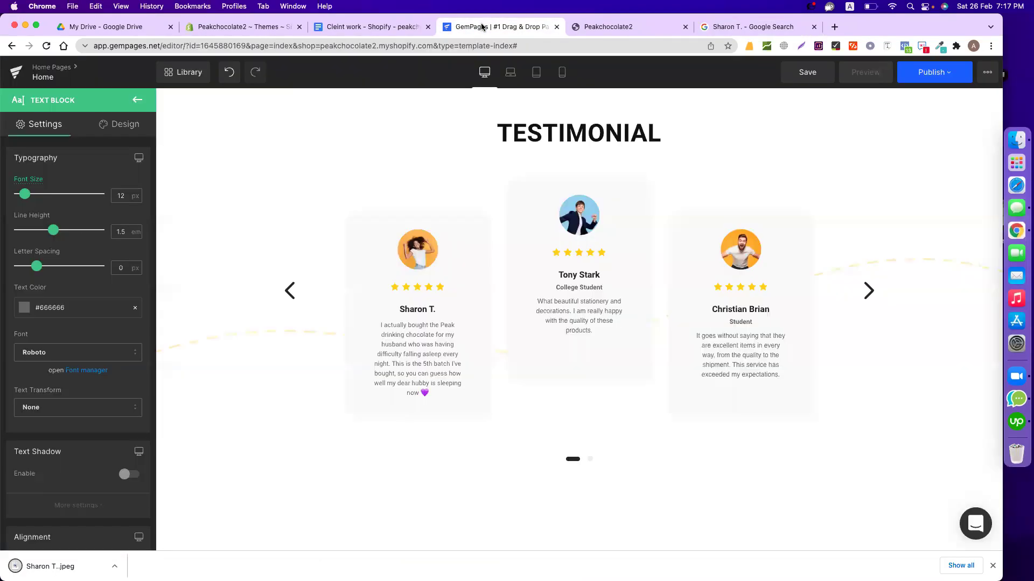
Step: Replace the first card's avatar with the downloaded portrait JPEG from Downloads
{"action": "left_click", "coordinate": [413, 260]}
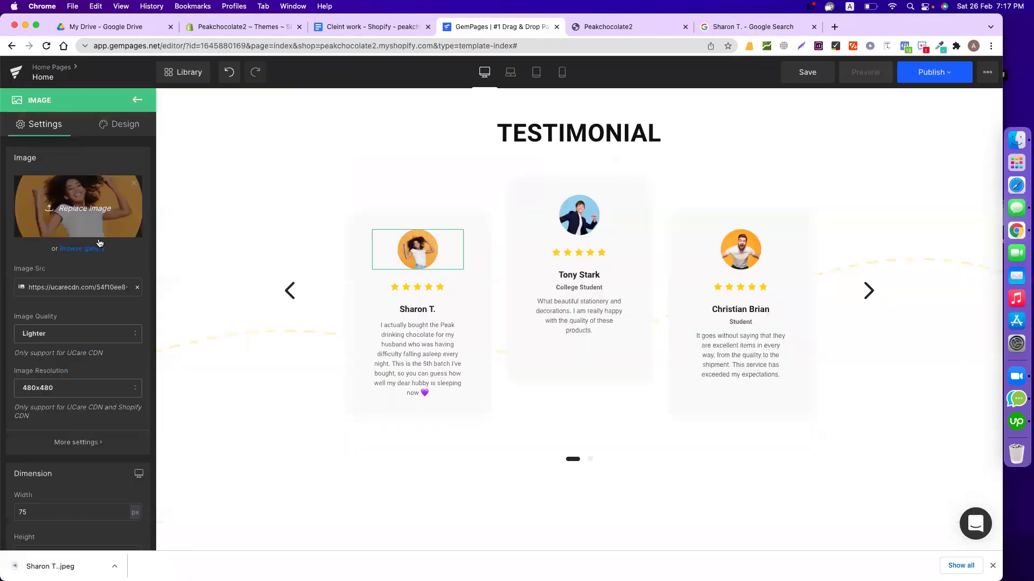
{"action": "left_click", "coordinate": [79, 214]}
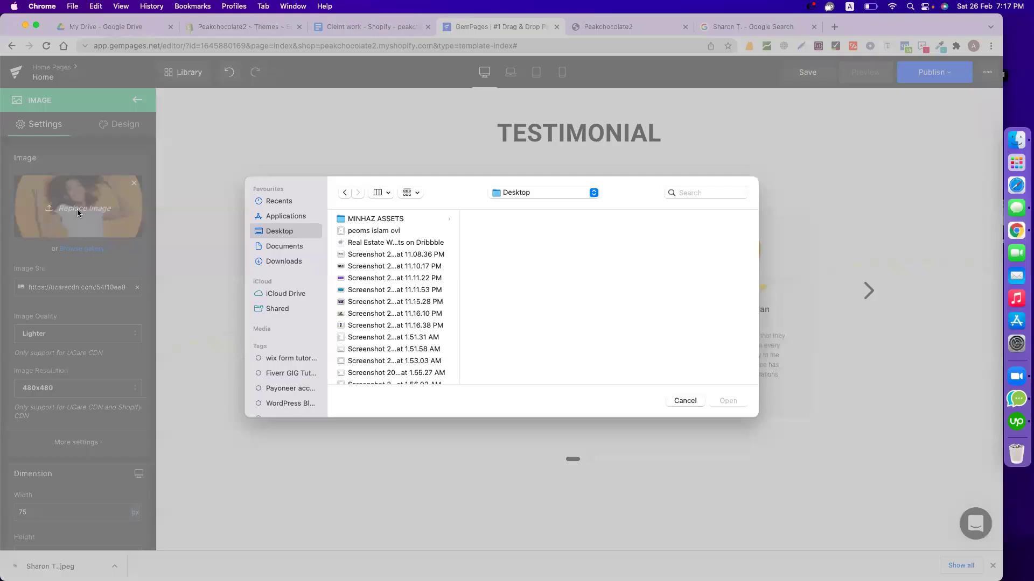
{"action": "left_click", "coordinate": [284, 262]}
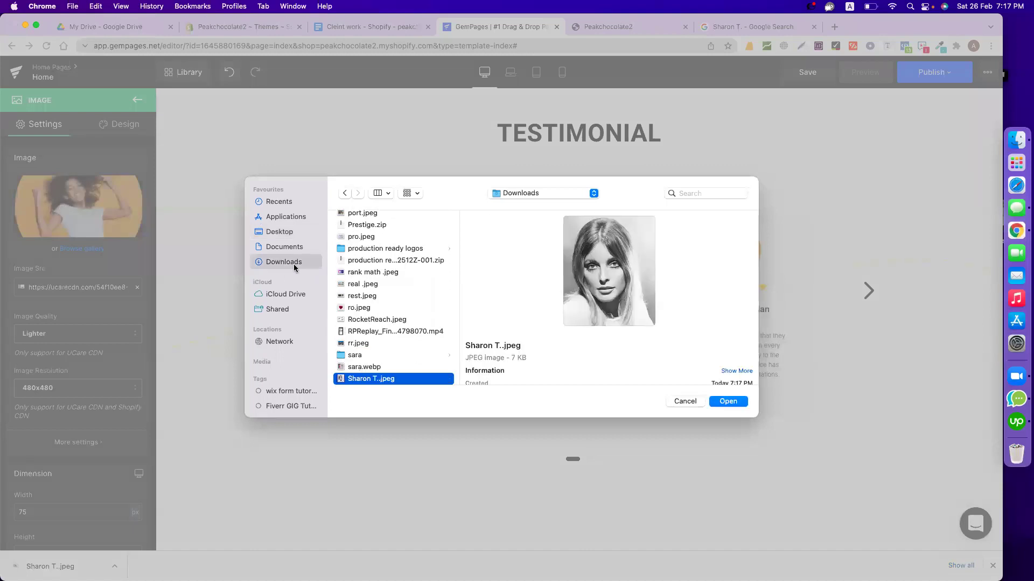
{"action": "key", "text": "Return"}
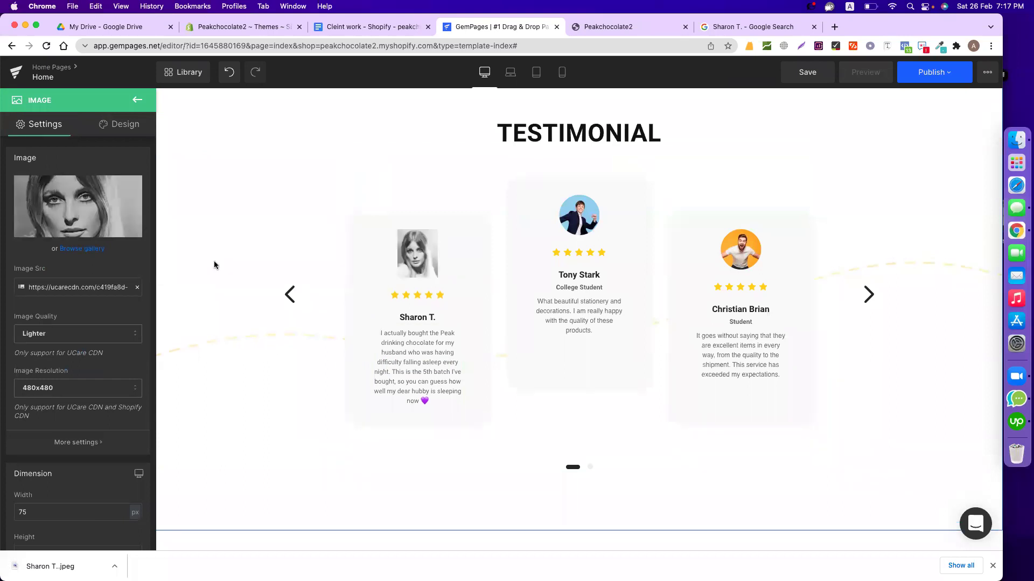
Step: Bring up the avatar's Design > Border settings to round its corners into a circle
{"action": "left_click", "coordinate": [119, 124]}
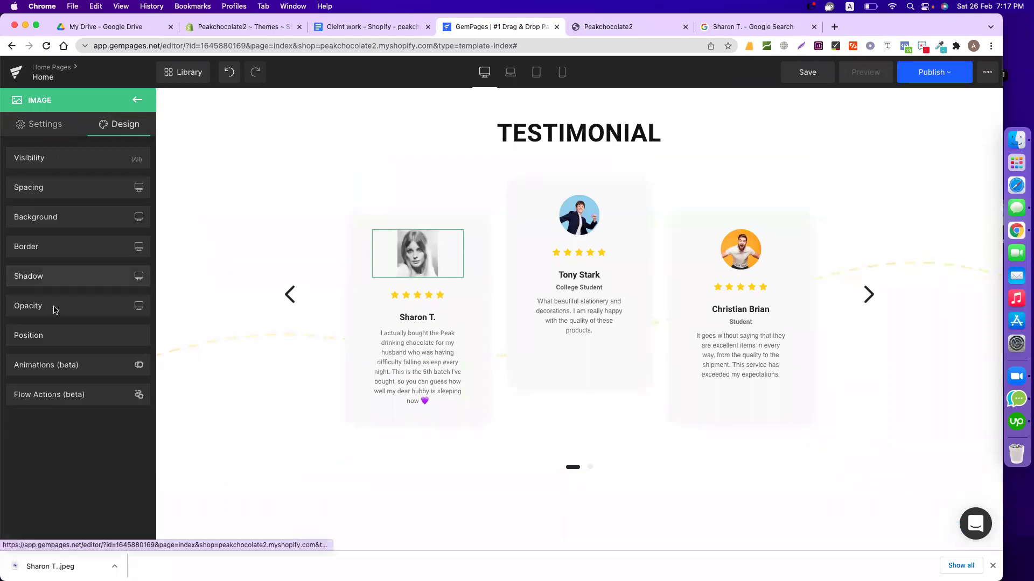
{"action": "left_click", "coordinate": [33, 253]}
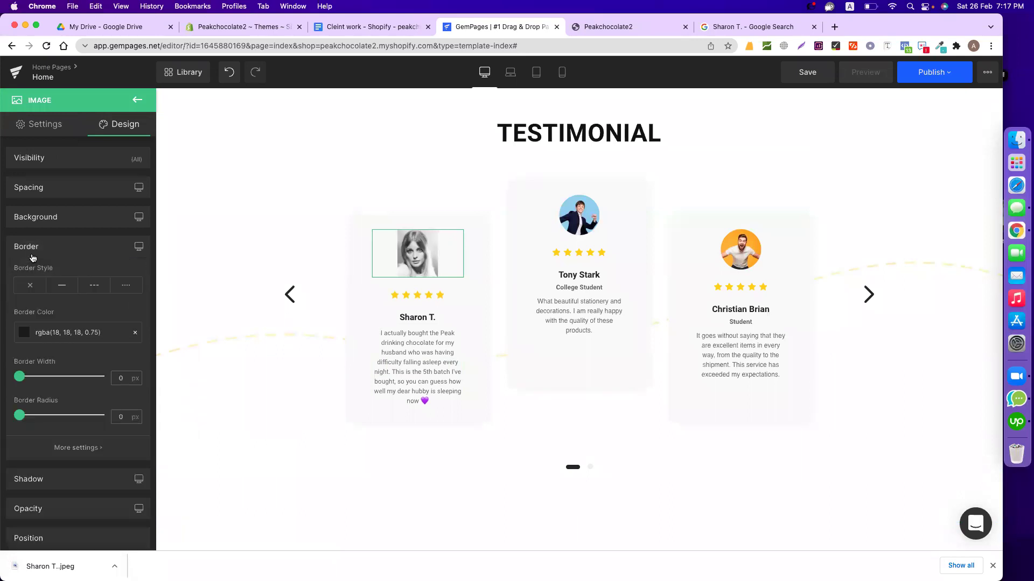
{"action": "scroll", "coordinate": [74, 294], "scroll_direction": "down", "scroll_amount": 2}
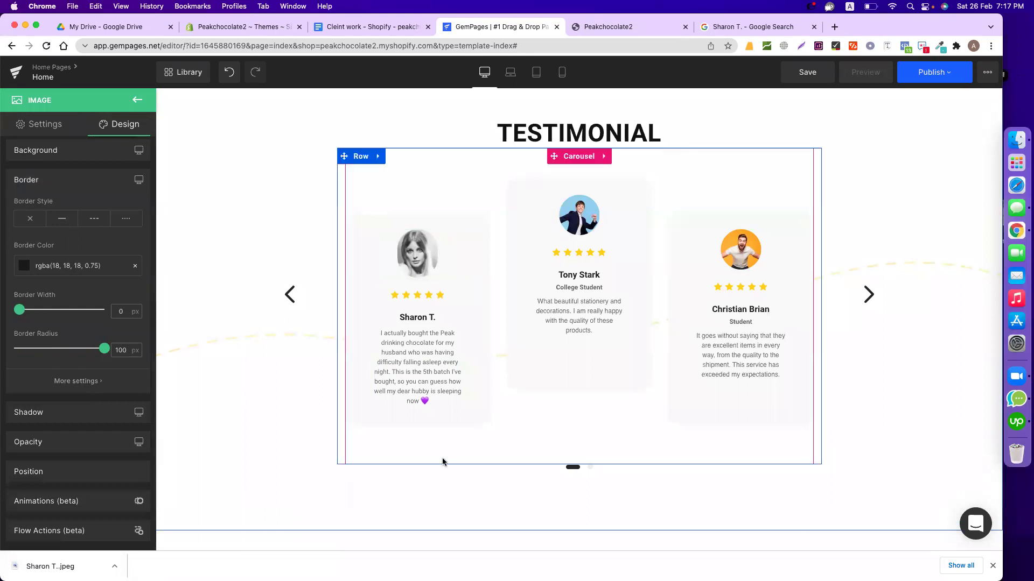
Step: Select the middle card's row and copy the brand colour #46BBC1 from the brief
{"action": "left_click", "coordinate": [530, 278]}
{"action": "left_click", "coordinate": [368, 28]}
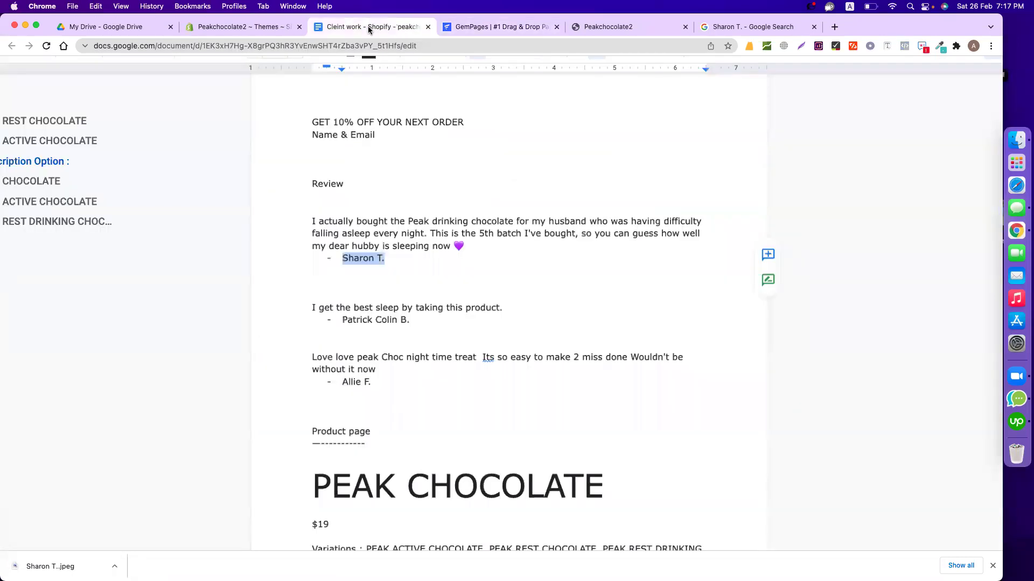
{"action": "scroll", "coordinate": [384, 260], "scroll_direction": "up", "scroll_amount": 15}
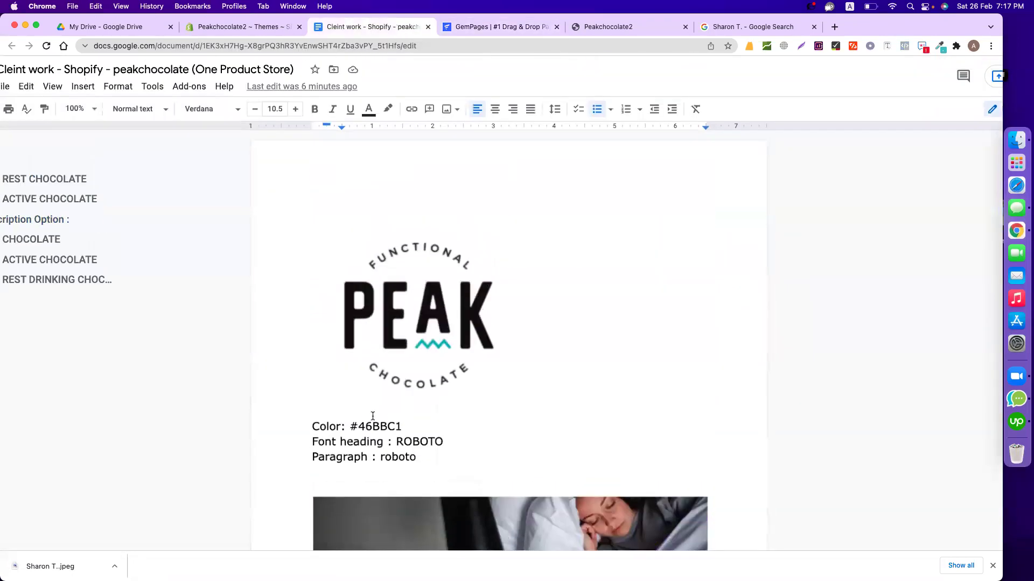
{"action": "double_click", "coordinate": [351, 425]}
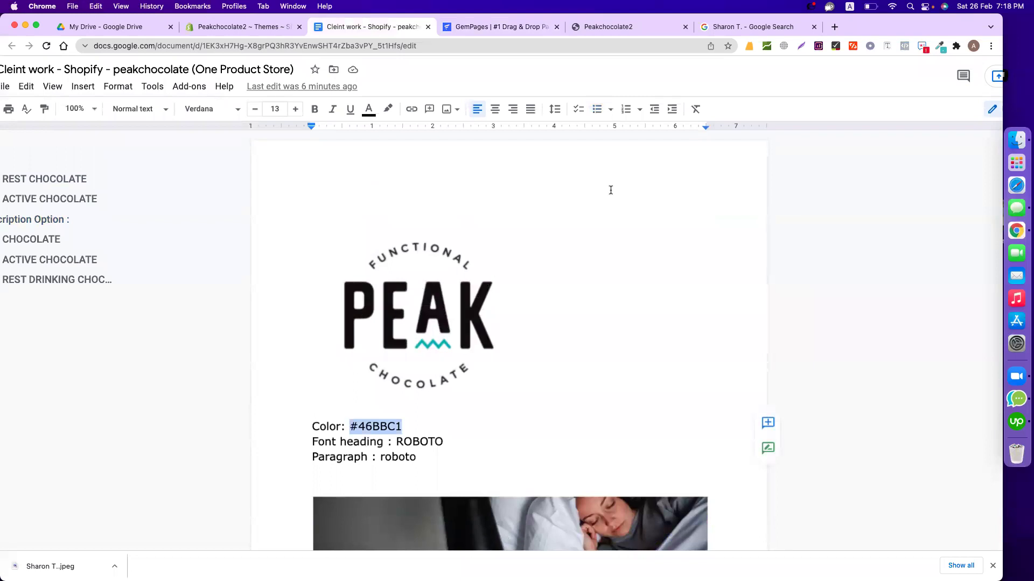
{"action": "left_click", "coordinate": [509, 27]}
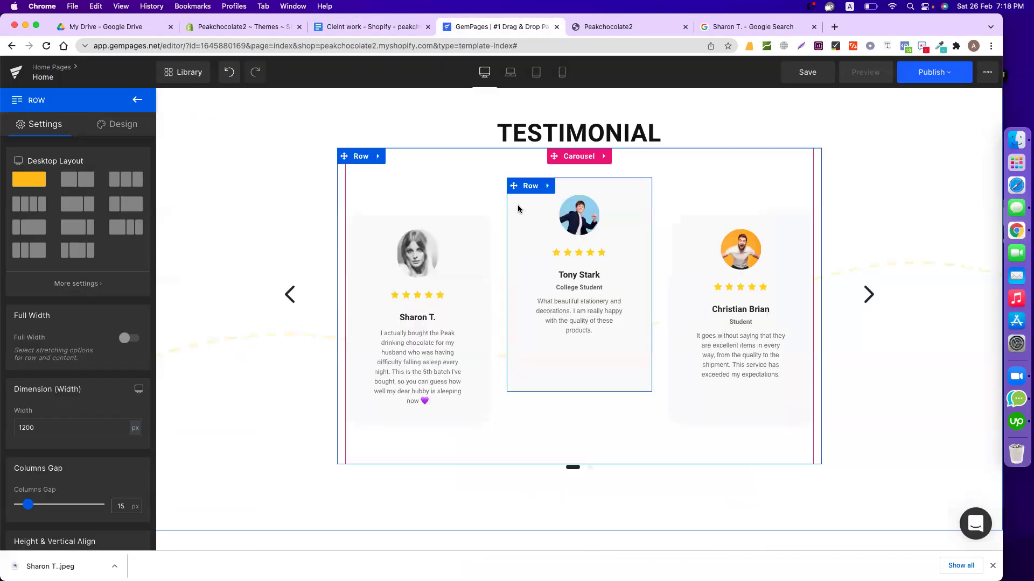
Step: Set the row background to #46BBC1, then lighten it to pale teal #d5e8eb
{"action": "left_click", "coordinate": [123, 133]}
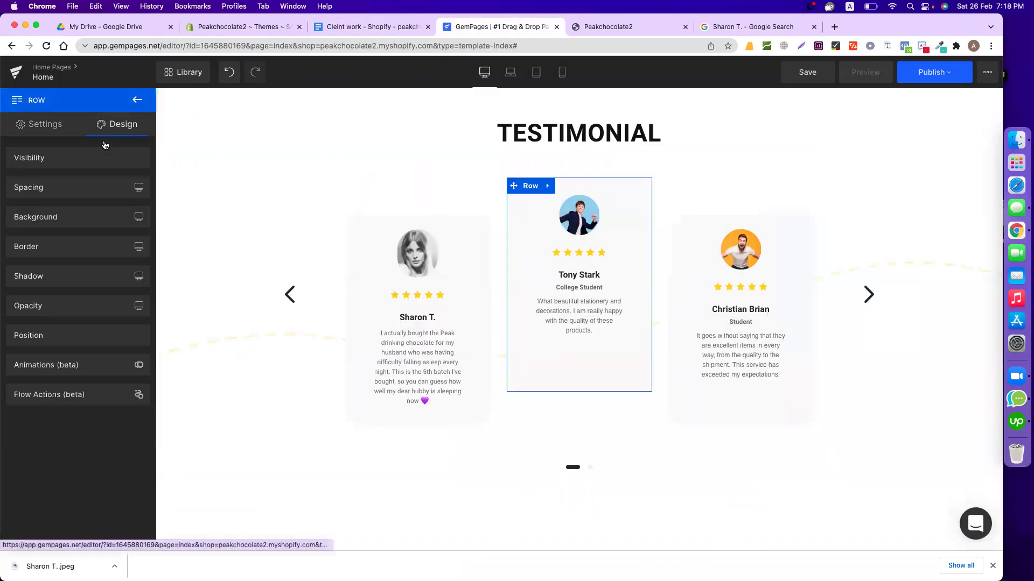
{"action": "left_click", "coordinate": [51, 215]}
{"action": "left_click", "coordinate": [51, 285]}
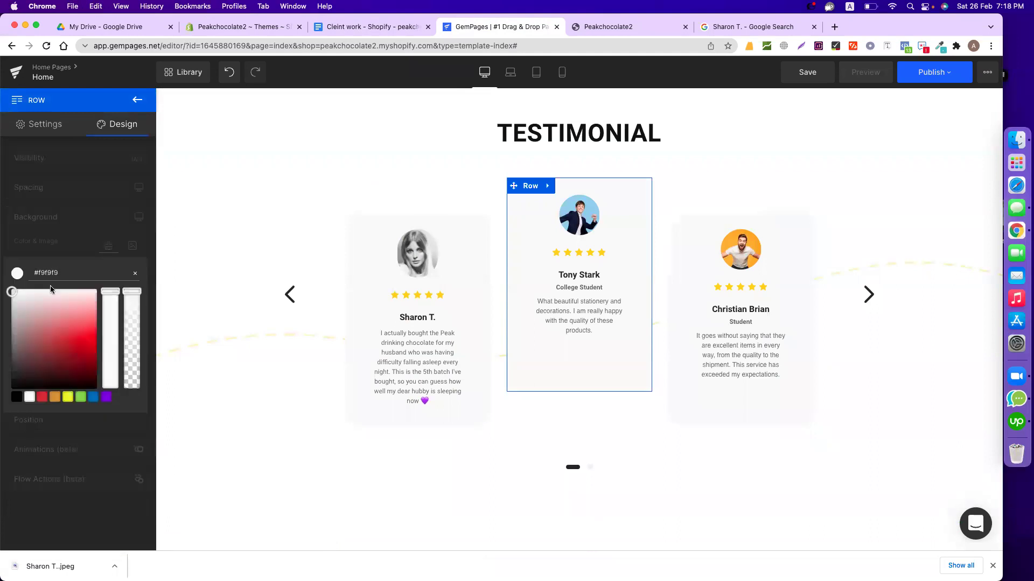
{"action": "key", "text": "super+v"}
{"action": "key", "text": "Return"}
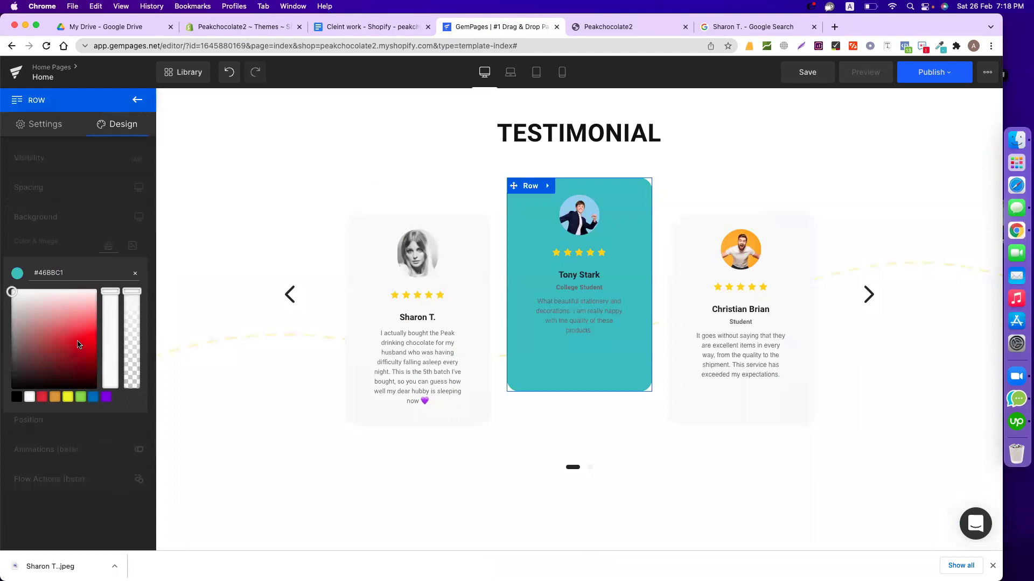
{"action": "left_click", "coordinate": [116, 523]}
{"action": "left_click", "coordinate": [83, 288]}
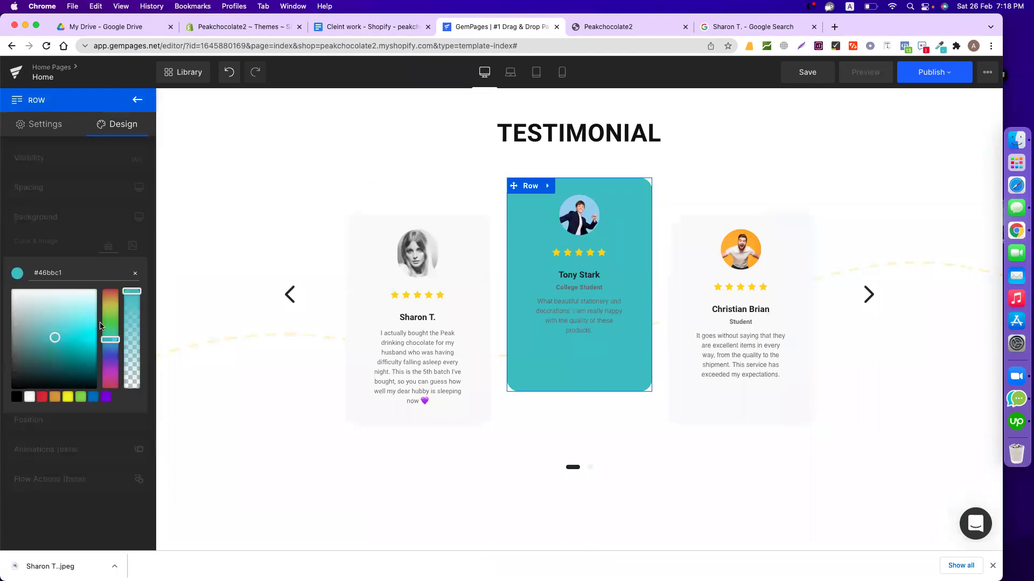
{"action": "left_click_drag", "start_coordinate": [55, 335], "coordinate": [44, 301]}
{"action": "left_click", "coordinate": [194, 225]}
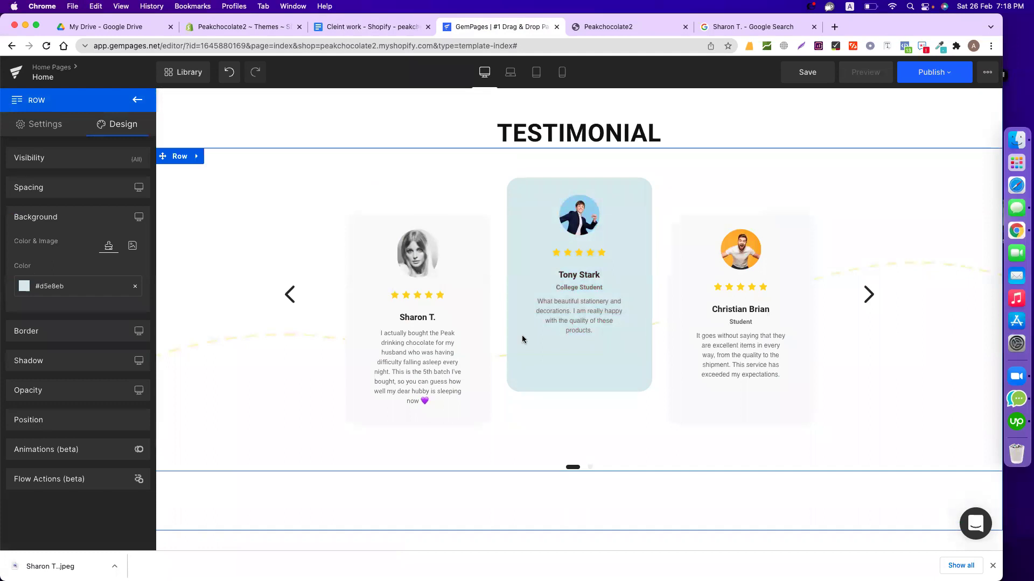
{"action": "scroll", "coordinate": [896, 480], "scroll_direction": "down", "scroll_amount": 5}
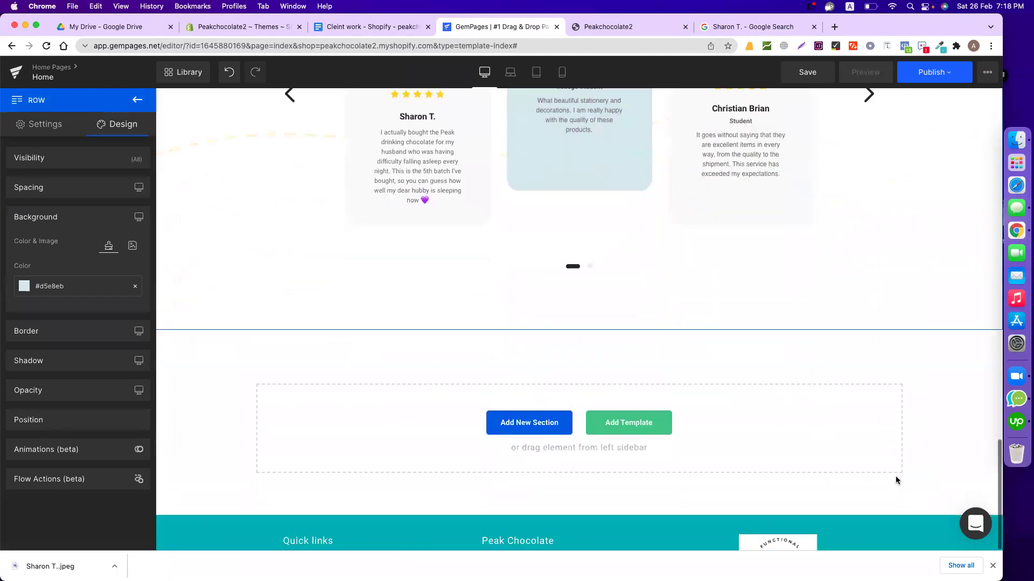
{"action": "scroll", "coordinate": [896, 480], "scroll_direction": "up", "scroll_amount": 4}
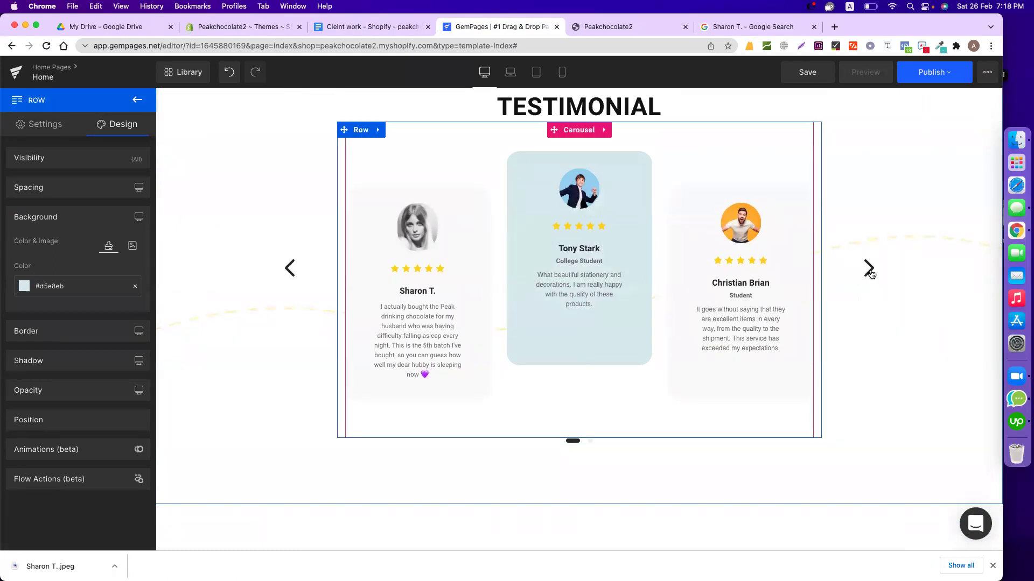
{"action": "left_click", "coordinate": [869, 269]}
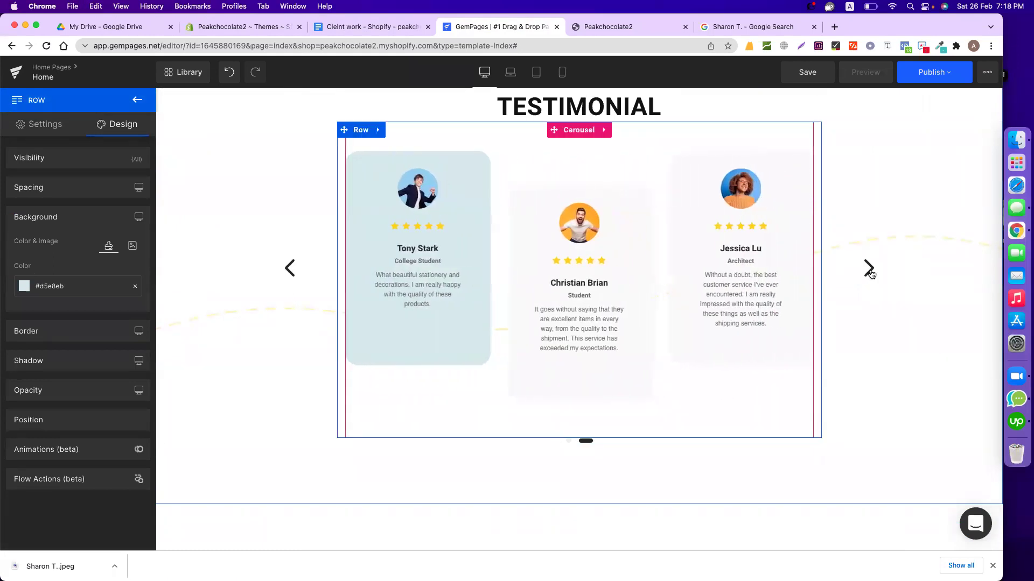
{"action": "left_click", "coordinate": [291, 270]}
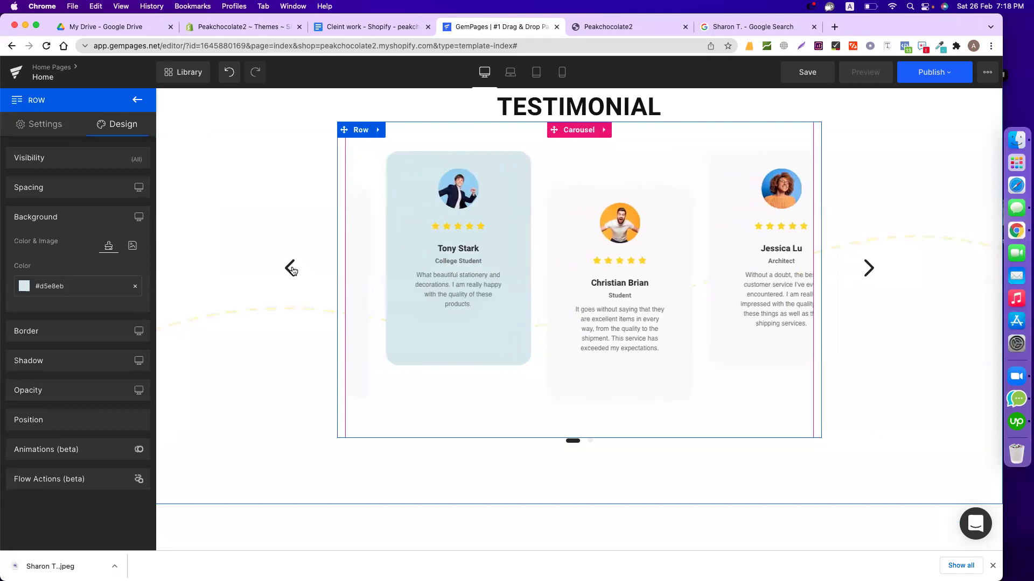
{"action": "left_click", "coordinate": [355, 33]}
{"action": "scroll", "coordinate": [486, 419], "scroll_direction": "down", "scroll_amount": 15}
{"action": "scroll", "coordinate": [487, 419], "scroll_direction": "down", "scroll_amount": 5}
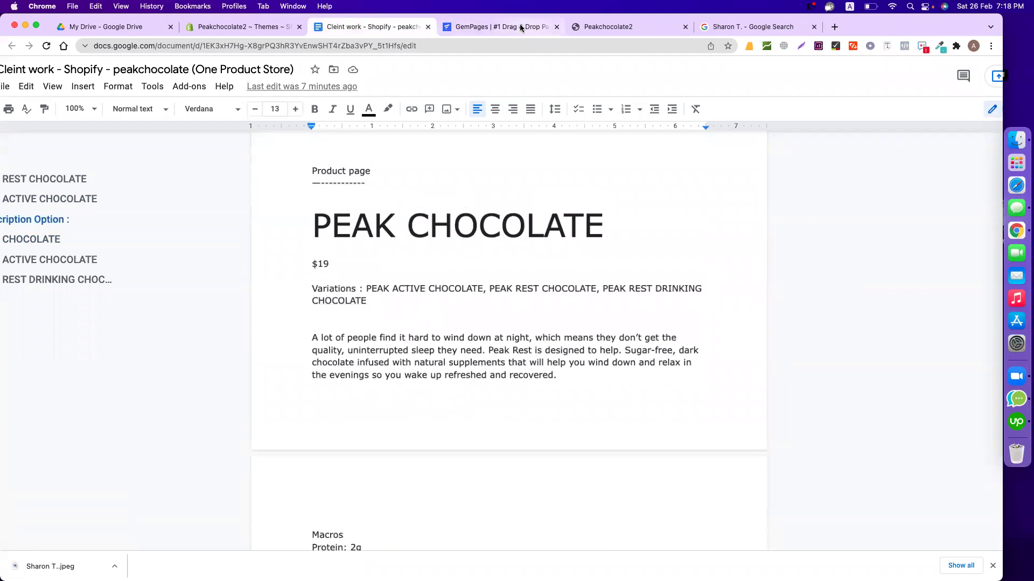
{"action": "left_click", "coordinate": [520, 27]}
{"action": "scroll", "coordinate": [411, 509], "scroll_direction": "down", "scroll_amount": 5}
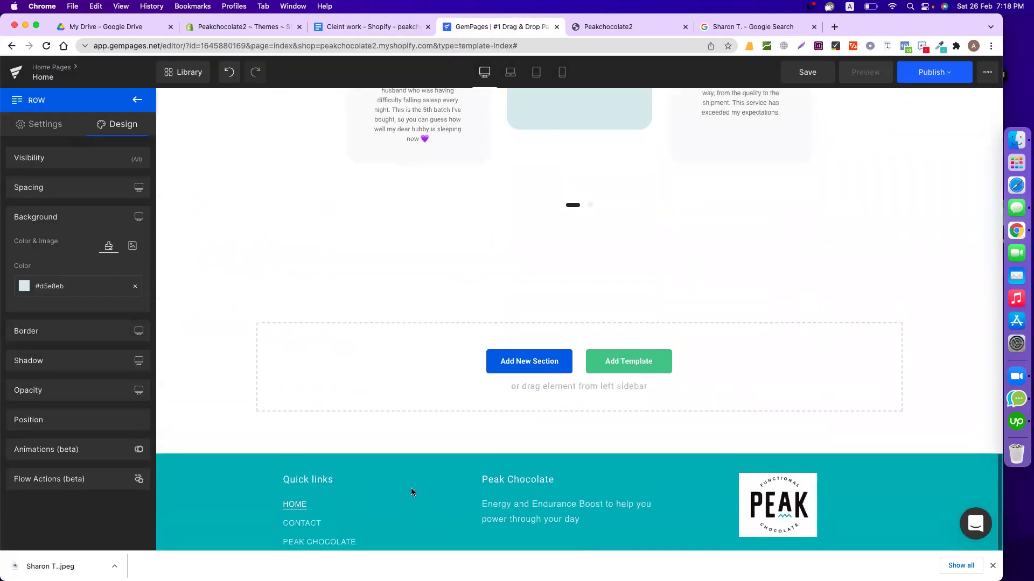
{"action": "left_click", "coordinate": [589, 292]}
{"action": "scroll", "coordinate": [540, 215], "scroll_direction": "up", "scroll_amount": 15}
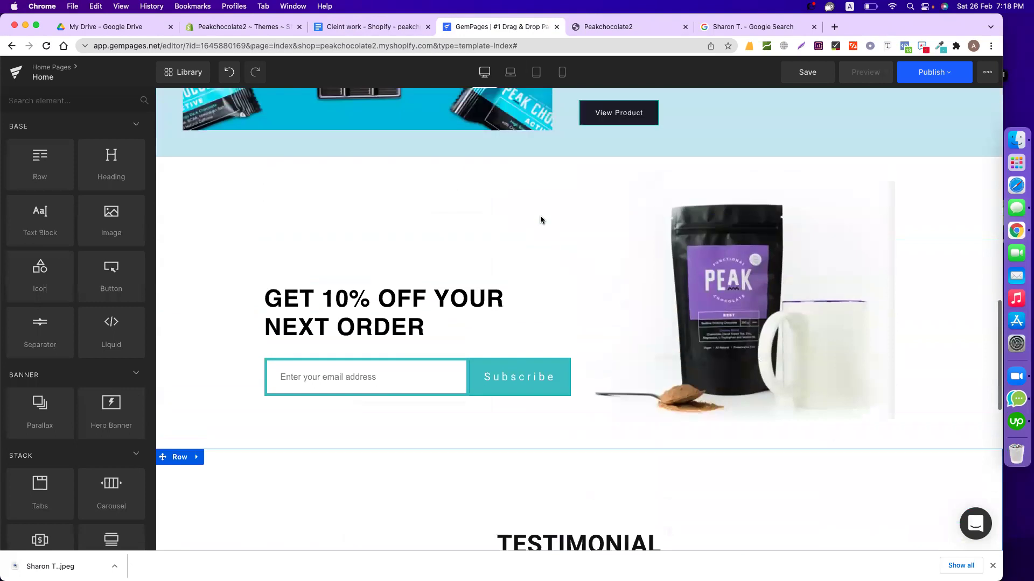
{"action": "scroll", "coordinate": [540, 216], "scroll_direction": "up", "scroll_amount": 5}
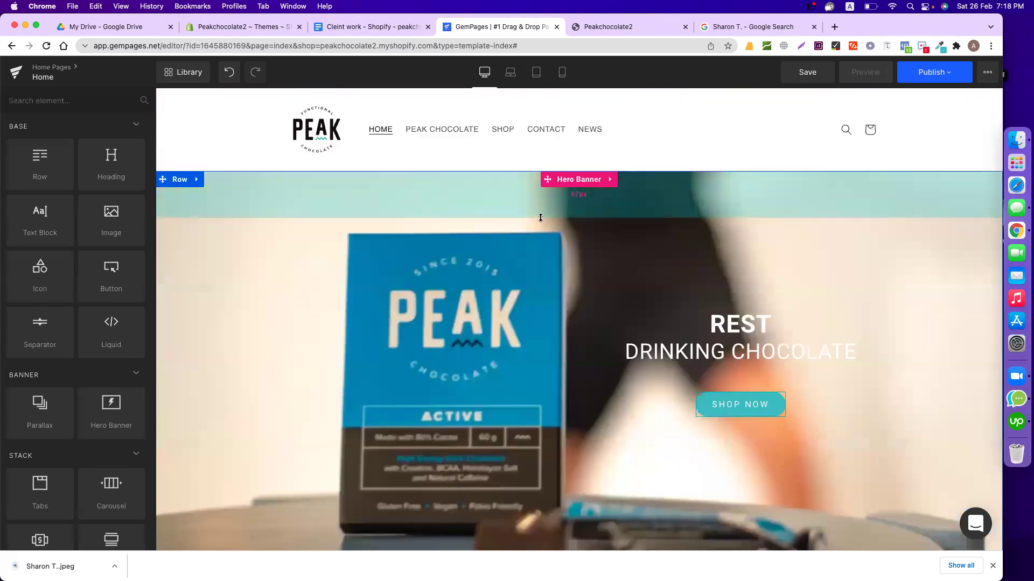
{"action": "scroll", "coordinate": [533, 249], "scroll_direction": "down", "scroll_amount": 5}
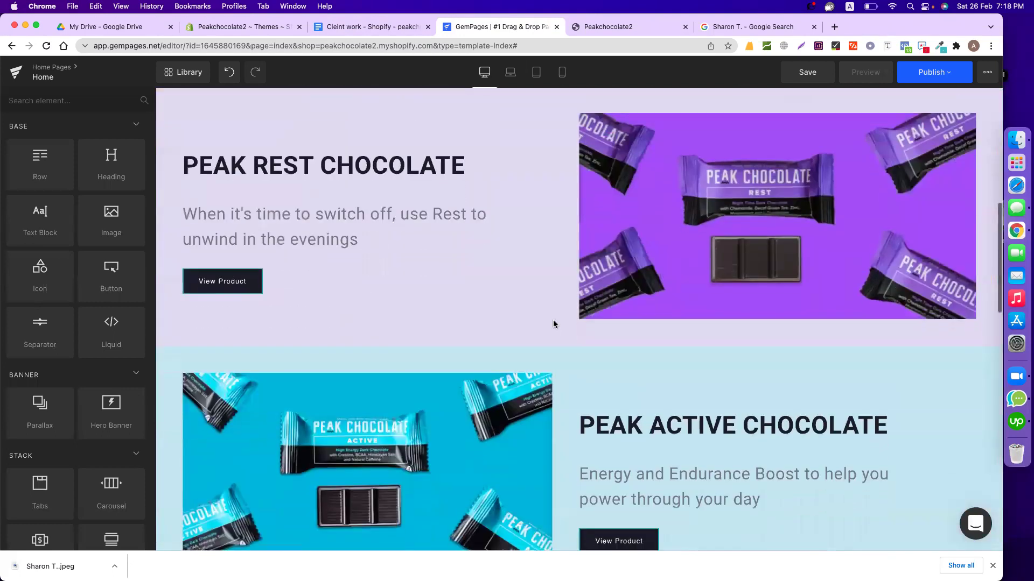
{"action": "scroll", "coordinate": [427, 254], "scroll_direction": "down", "scroll_amount": 10}
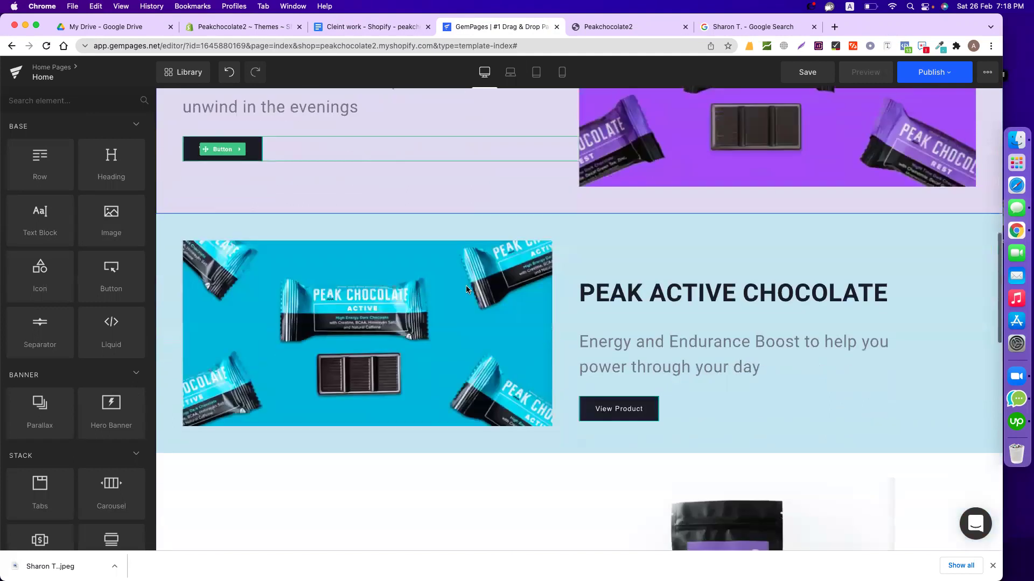
{"action": "scroll", "coordinate": [467, 289], "scroll_direction": "down", "scroll_amount": 7}
{"action": "scroll", "coordinate": [468, 289], "scroll_direction": "up", "scroll_amount": 3}
{"action": "scroll", "coordinate": [468, 289], "scroll_direction": "down", "scroll_amount": 1}
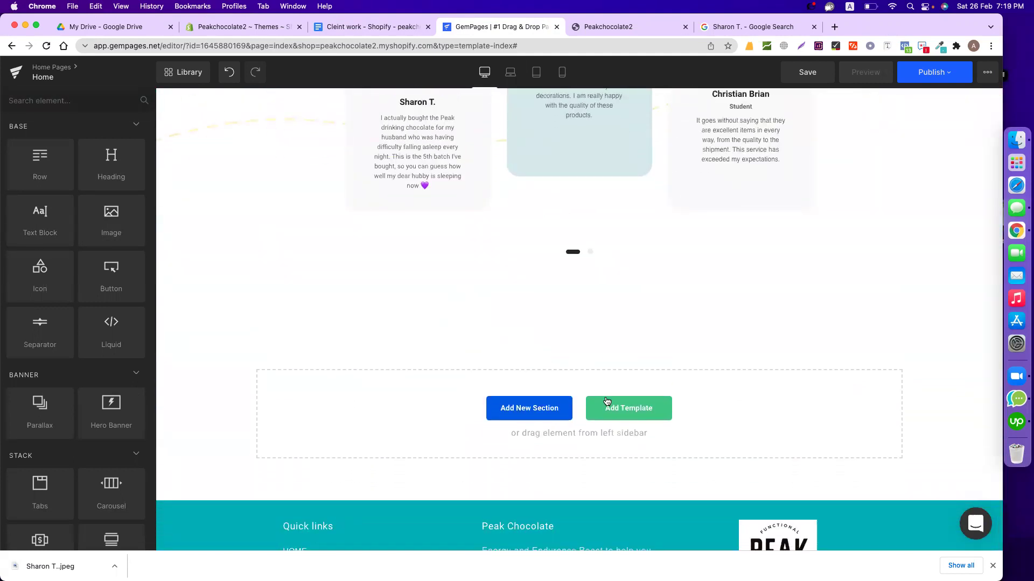
Step: Search the block library for PRODUCT and insert the Product Pricing block
{"action": "left_click", "coordinate": [626, 411]}
{"action": "left_click", "coordinate": [670, 148]}
{"action": "type", "text": "PR"}
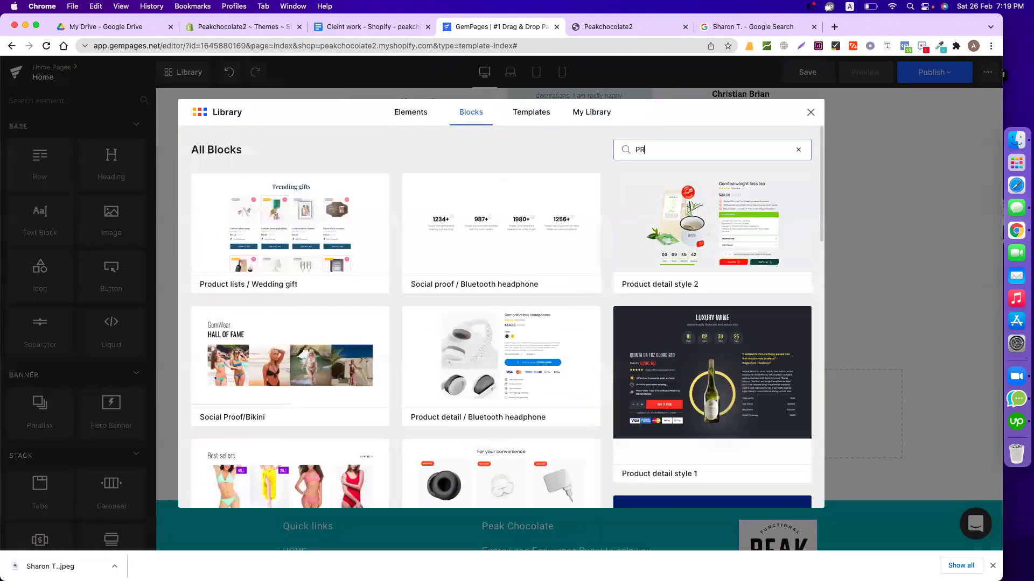
{"action": "type", "text": "ODUCT"}
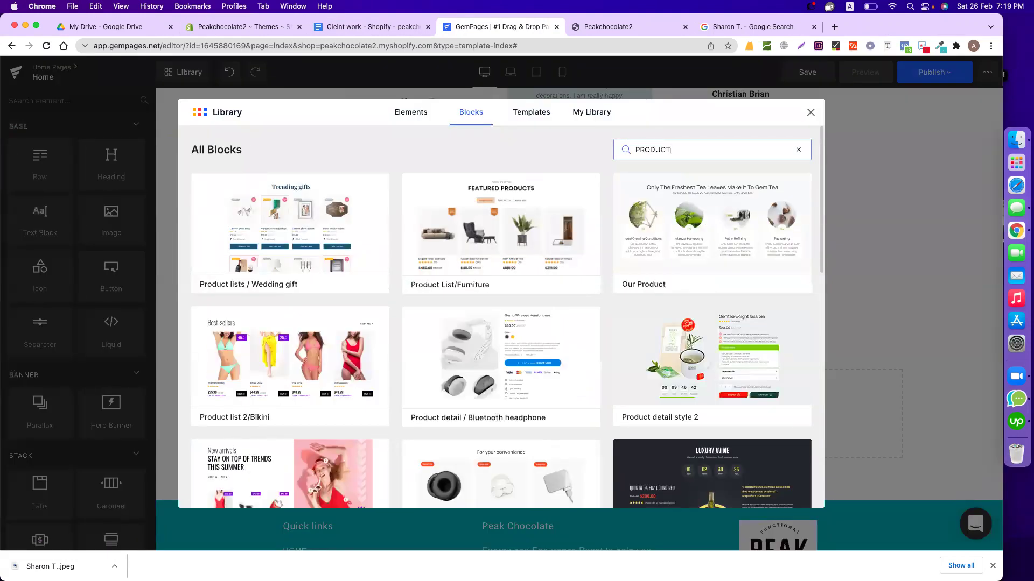
{"action": "scroll", "coordinate": [651, 381], "scroll_direction": "down", "scroll_amount": 3}
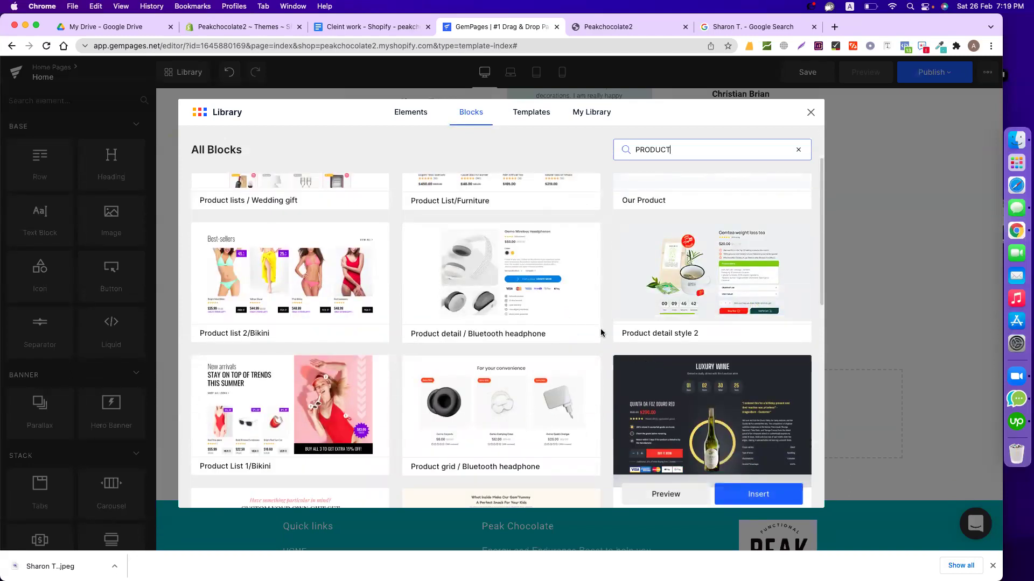
{"action": "scroll", "coordinate": [464, 357], "scroll_direction": "down", "scroll_amount": 5}
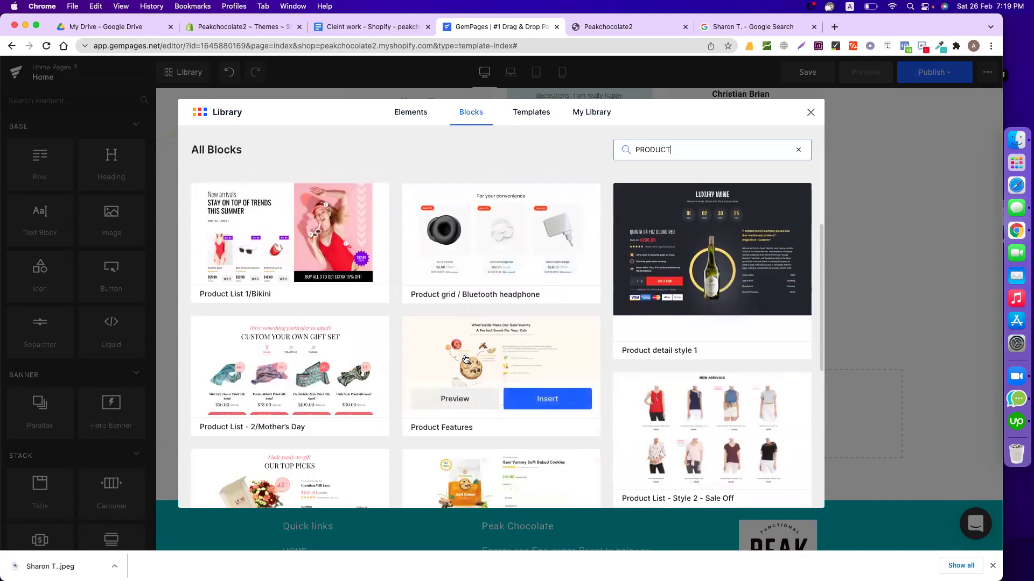
{"action": "scroll", "coordinate": [458, 376], "scroll_direction": "down", "scroll_amount": 4}
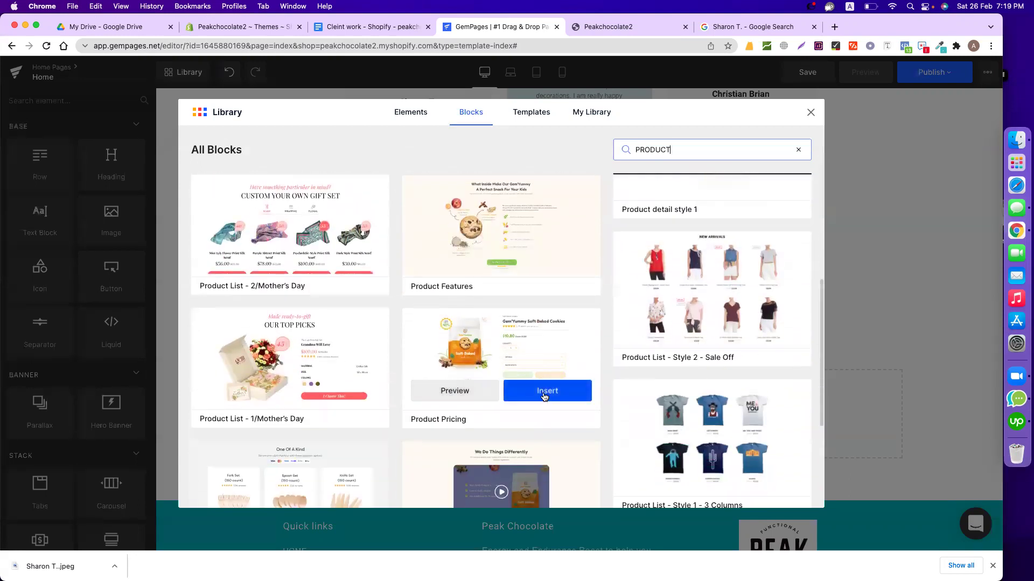
{"action": "left_click", "coordinate": [544, 396]}
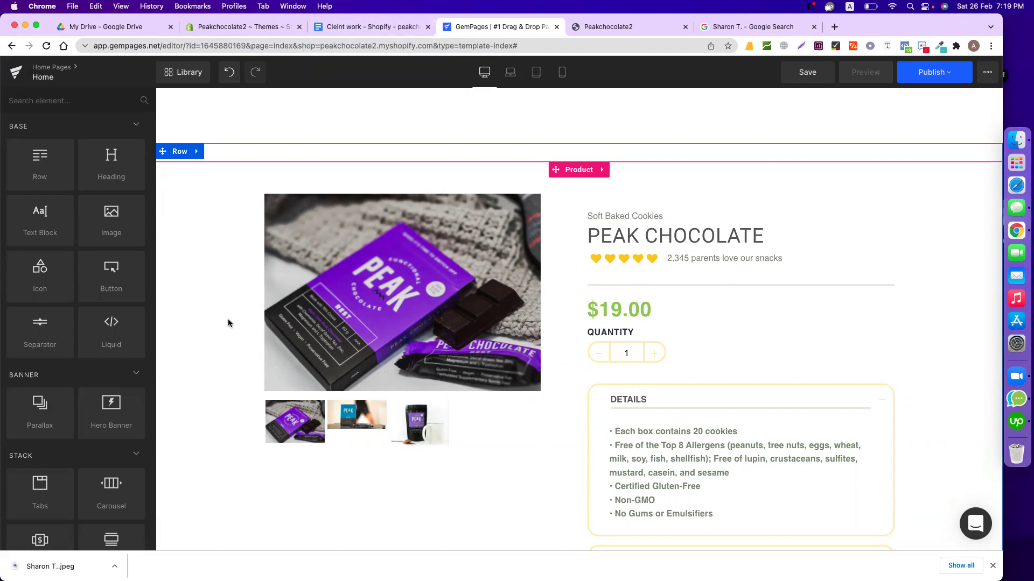
Step: Go to the PEAK CHOCOLATE heading in the Google Doc brief's Product page section
{"action": "scroll", "coordinate": [227, 323], "scroll_direction": "down", "scroll_amount": 3}
{"action": "scroll", "coordinate": [224, 348], "scroll_direction": "up", "scroll_amount": 3}
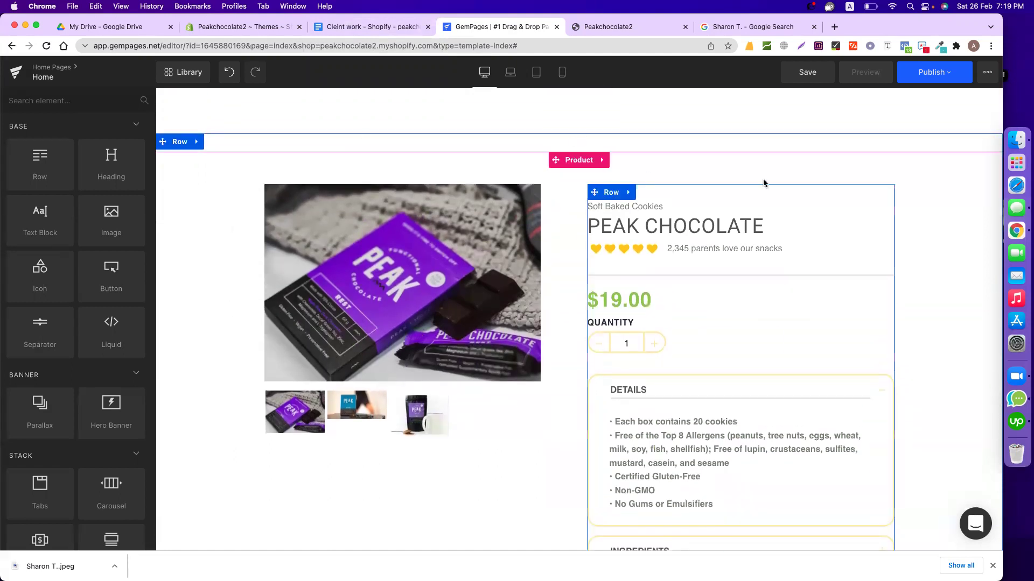
{"action": "left_click", "coordinate": [364, 28]}
{"action": "scroll", "coordinate": [334, 240], "scroll_direction": "down", "scroll_amount": 2}
{"action": "scroll", "coordinate": [335, 240], "scroll_direction": "up", "scroll_amount": 3}
{"action": "left_click", "coordinate": [312, 232]}
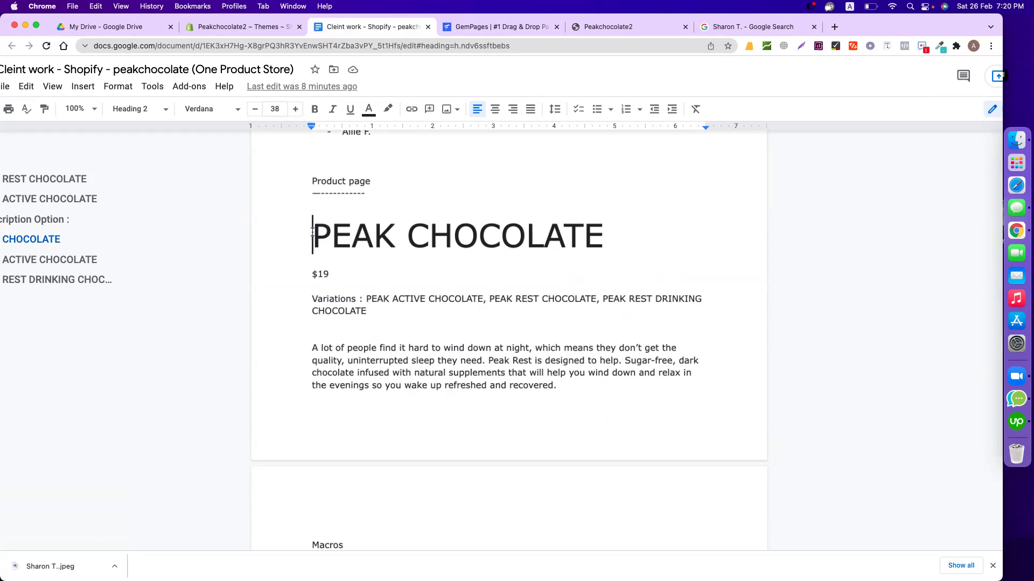
Step: Open PEAK CHOCOLATE from Shopify Products and compare its title and $19 price with the brief
{"action": "triple_click", "coordinate": [312, 231]}
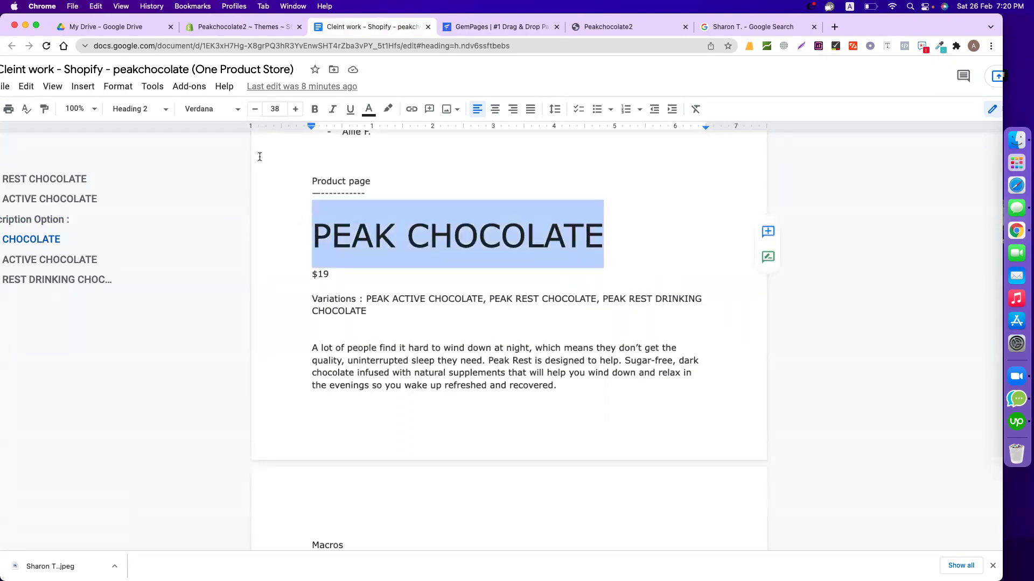
{"action": "left_click", "coordinate": [222, 30]}
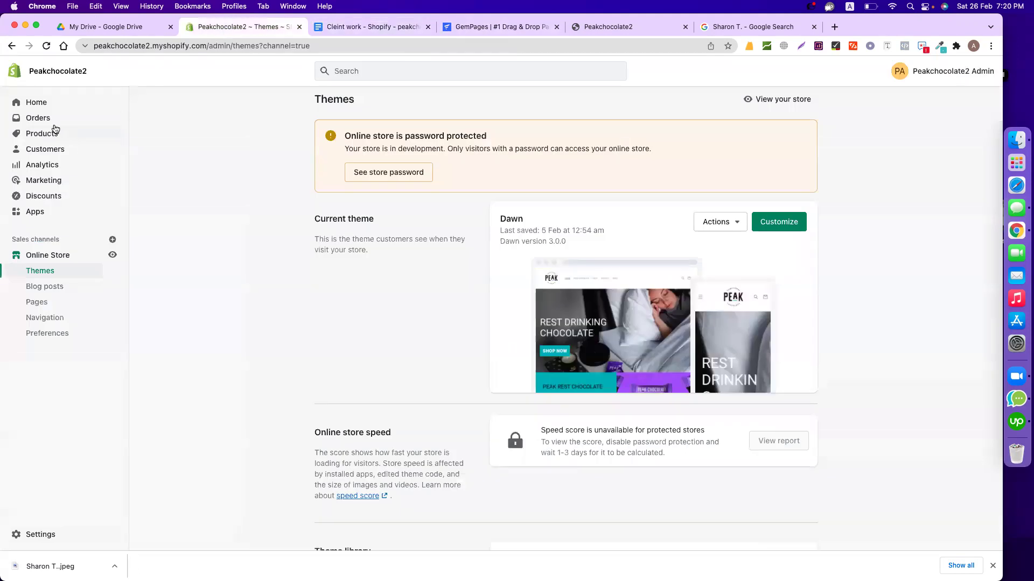
{"action": "left_click", "coordinate": [54, 137]}
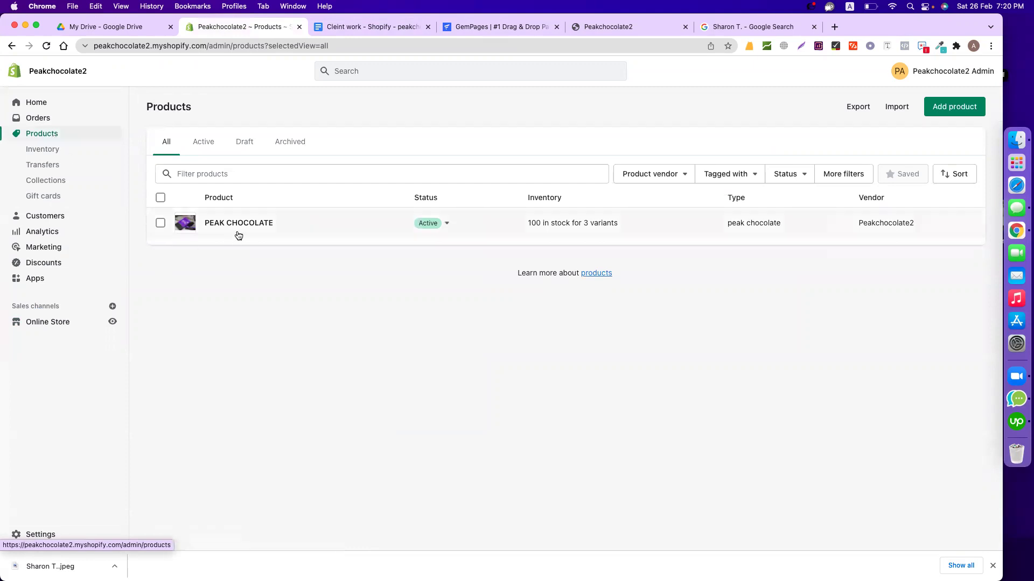
{"action": "left_click", "coordinate": [259, 227]}
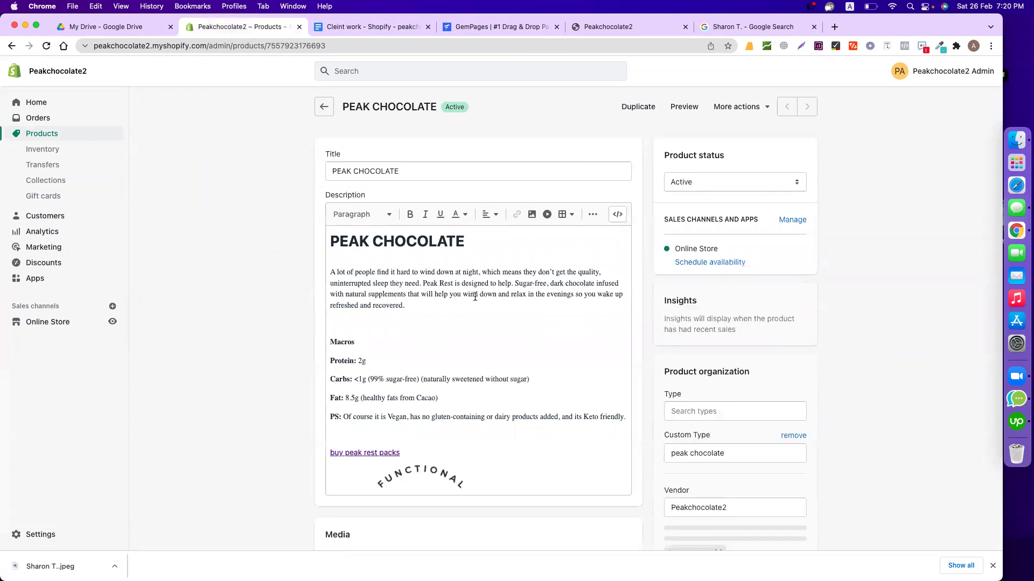
{"action": "double_click", "coordinate": [412, 171]}
{"action": "left_click", "coordinate": [371, 27]}
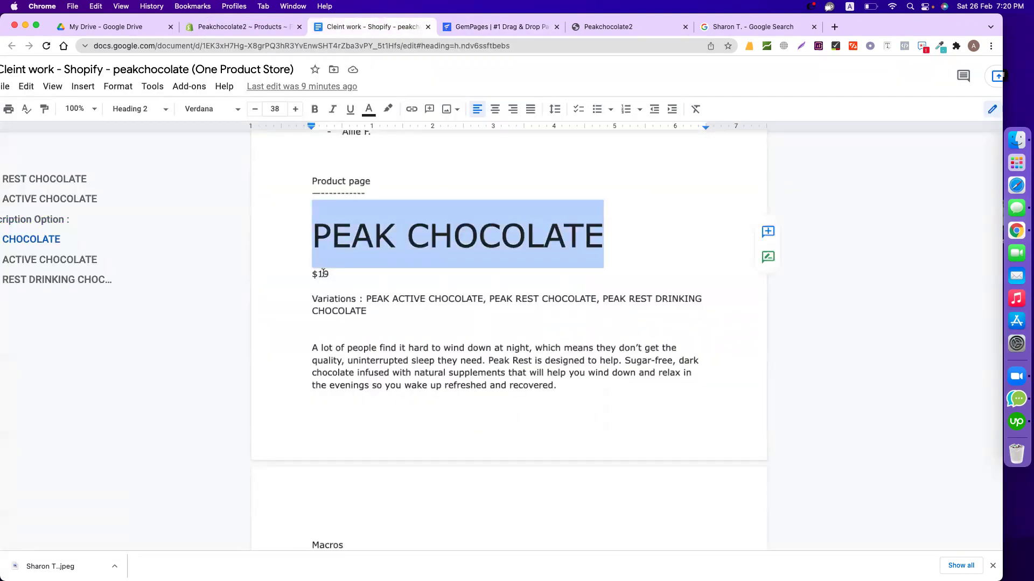
{"action": "left_click_drag", "start_coordinate": [329, 274], "coordinate": [302, 274]}
{"action": "left_click", "coordinate": [263, 31]}
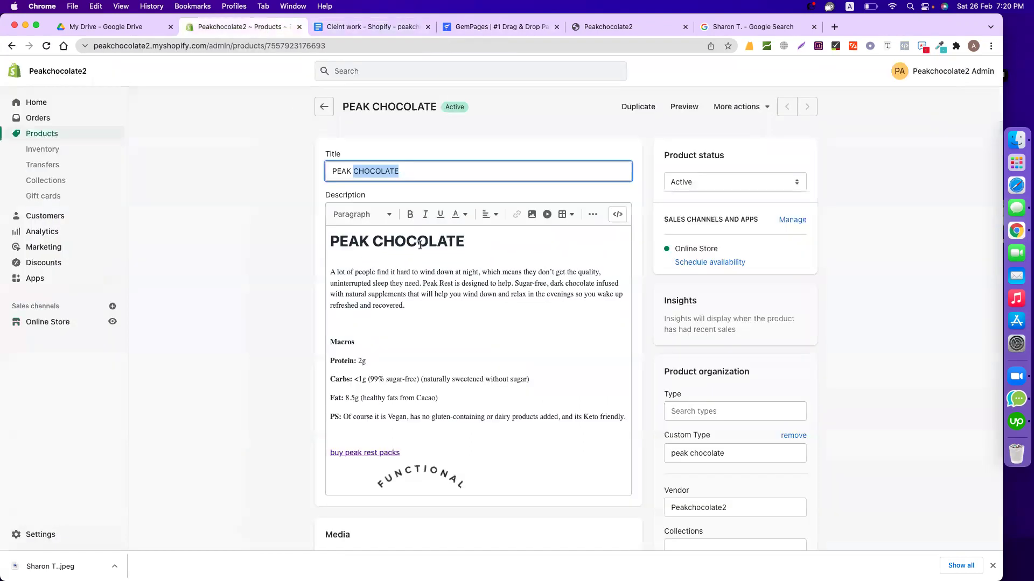
Step: Check the variants' 19.00 price and compare the variation names against the brief
{"action": "scroll", "coordinate": [863, 250], "scroll_direction": "down", "scroll_amount": 8}
{"action": "scroll", "coordinate": [470, 381], "scroll_direction": "down", "scroll_amount": 5}
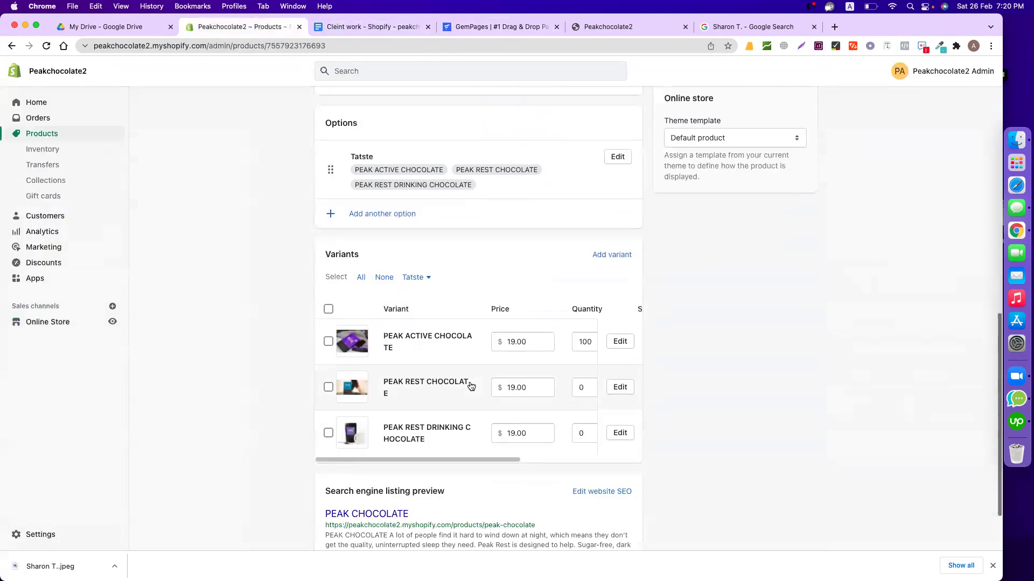
{"action": "left_click", "coordinate": [536, 346]}
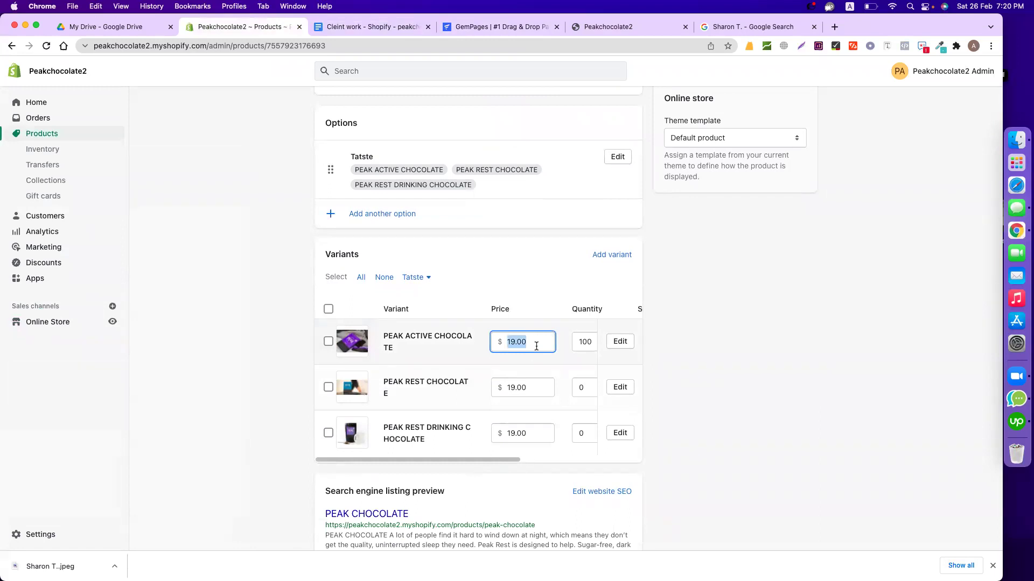
{"action": "left_click", "coordinate": [361, 28]}
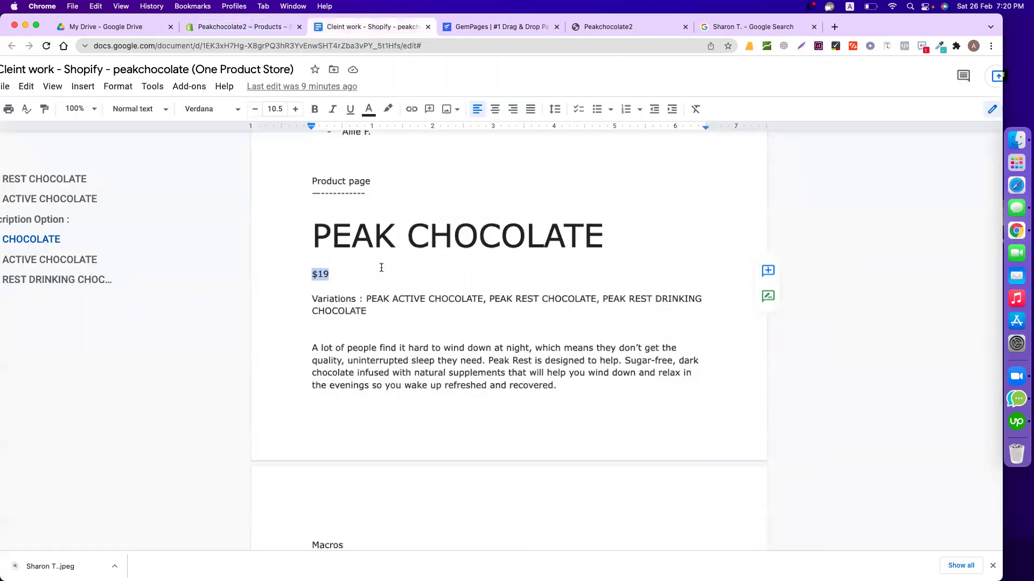
{"action": "left_click_drag", "start_coordinate": [366, 300], "coordinate": [609, 317]}
{"action": "left_click", "coordinate": [605, 295]}
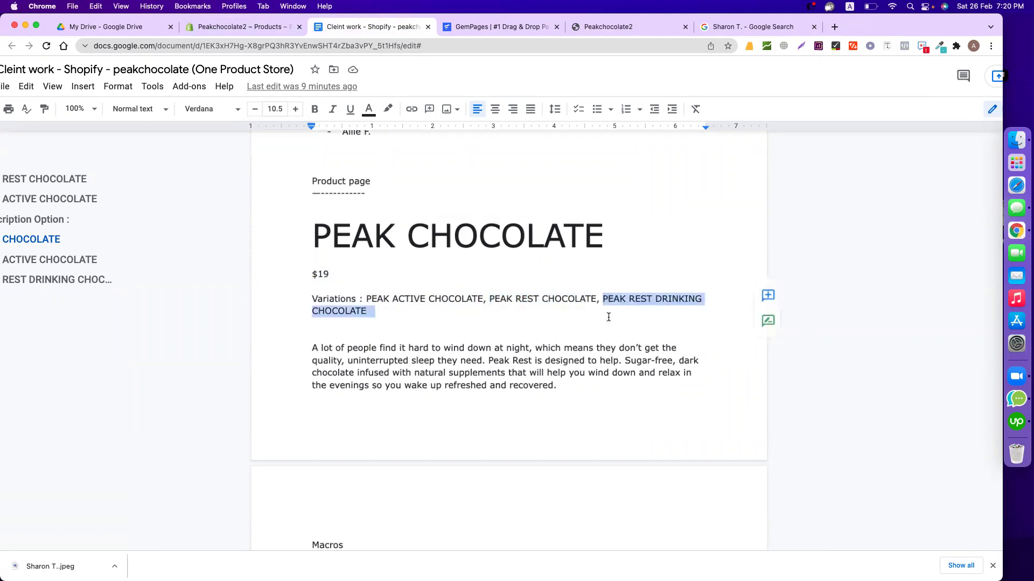
{"action": "left_click", "coordinate": [272, 30]}
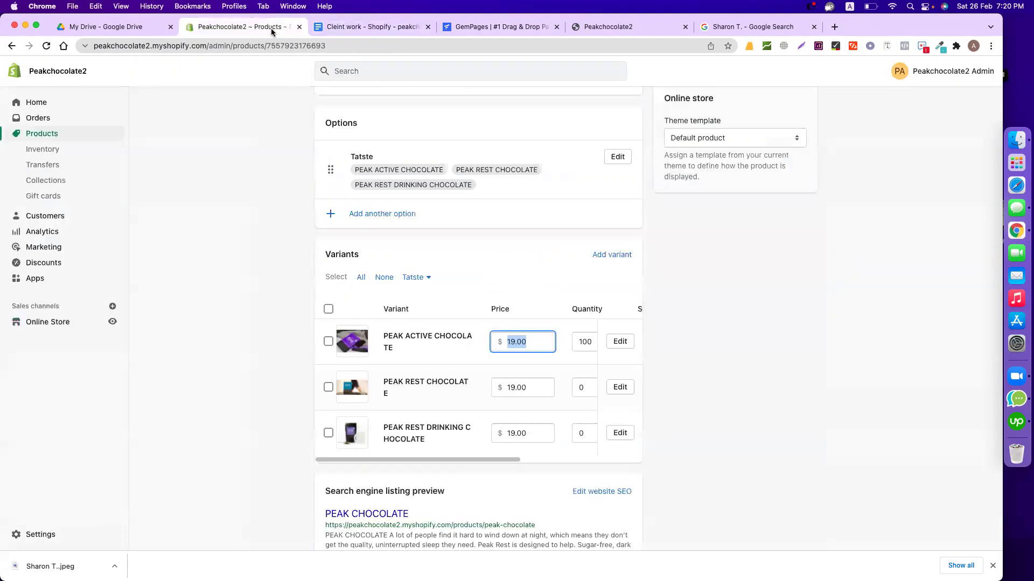
{"action": "scroll", "coordinate": [454, 275], "scroll_direction": "down", "scroll_amount": 1}
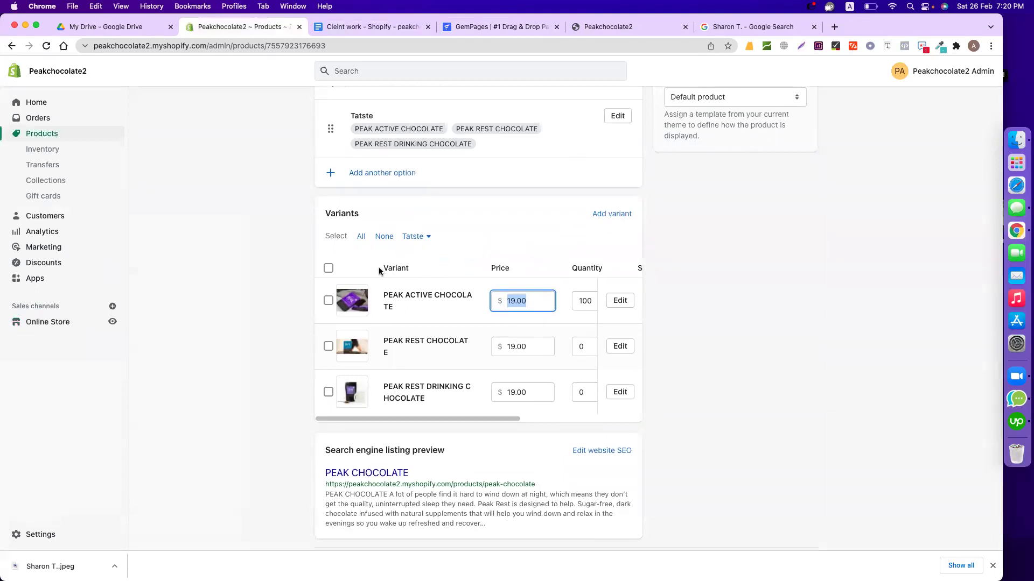
{"action": "scroll", "coordinate": [379, 267], "scroll_direction": "up", "scroll_amount": 2}
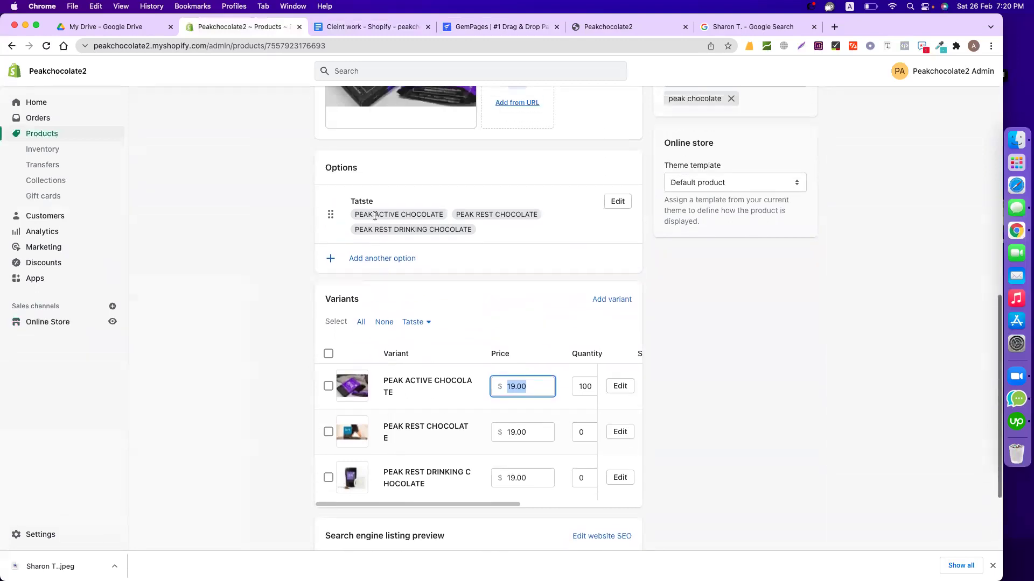
Step: Correct the product's option name from Tatste to Taste
{"action": "left_click", "coordinate": [611, 204]}
{"action": "left_click", "coordinate": [415, 221]}
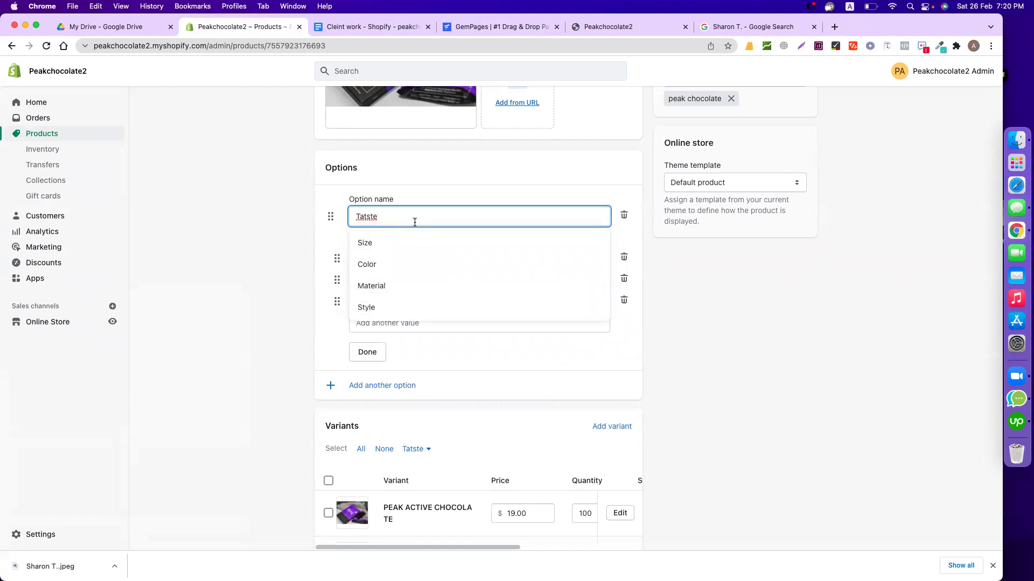
{"action": "key", "text": "BackSpace"}
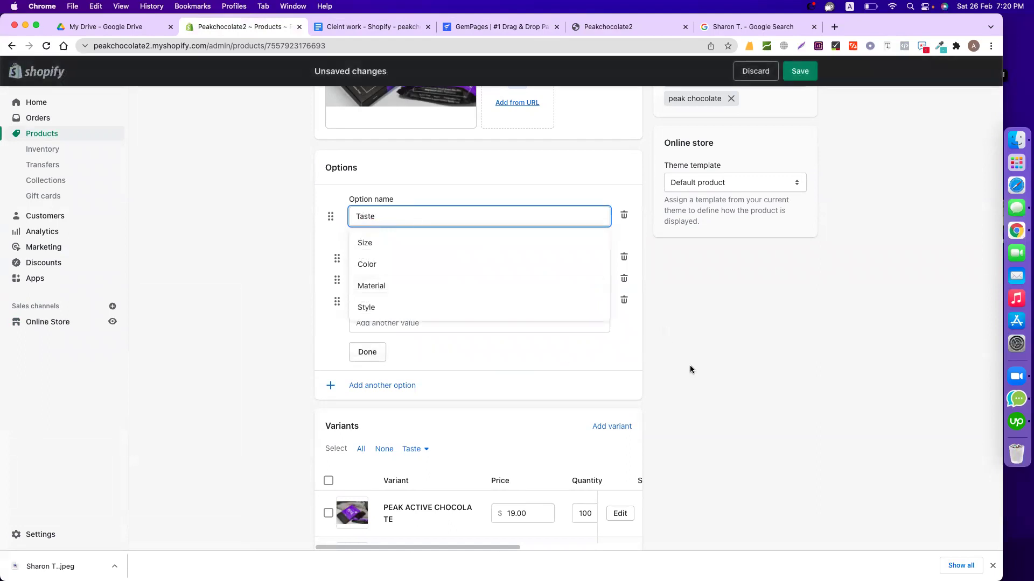
{"action": "left_click", "coordinate": [690, 369]}
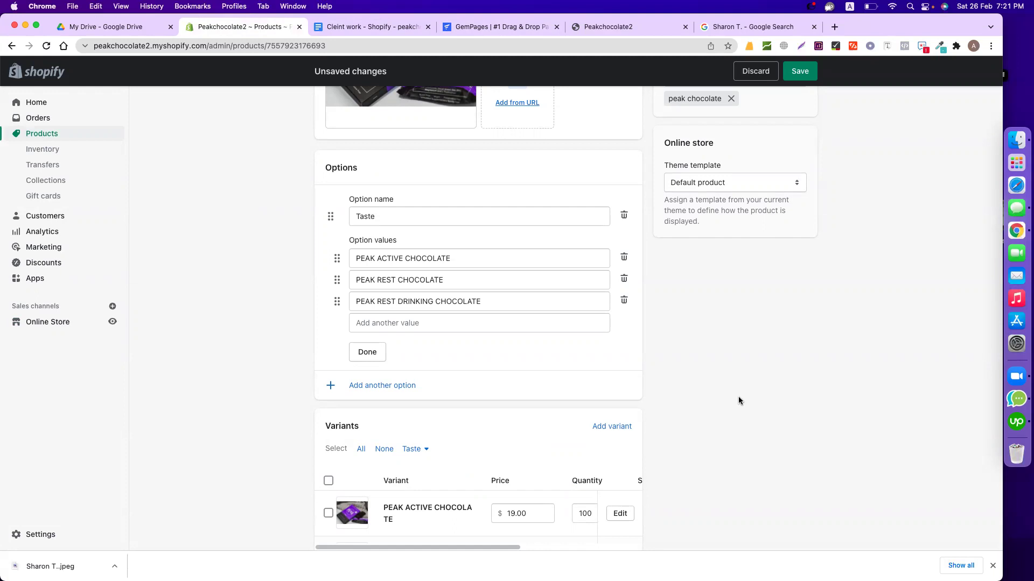
Step: Break PEAK ACTIVE, PEAK REST and PEAK REST DRINKING CHOCOLATE onto separate lines under Variations
{"action": "left_click", "coordinate": [377, 258]}
{"action": "left_click", "coordinate": [371, 26]}
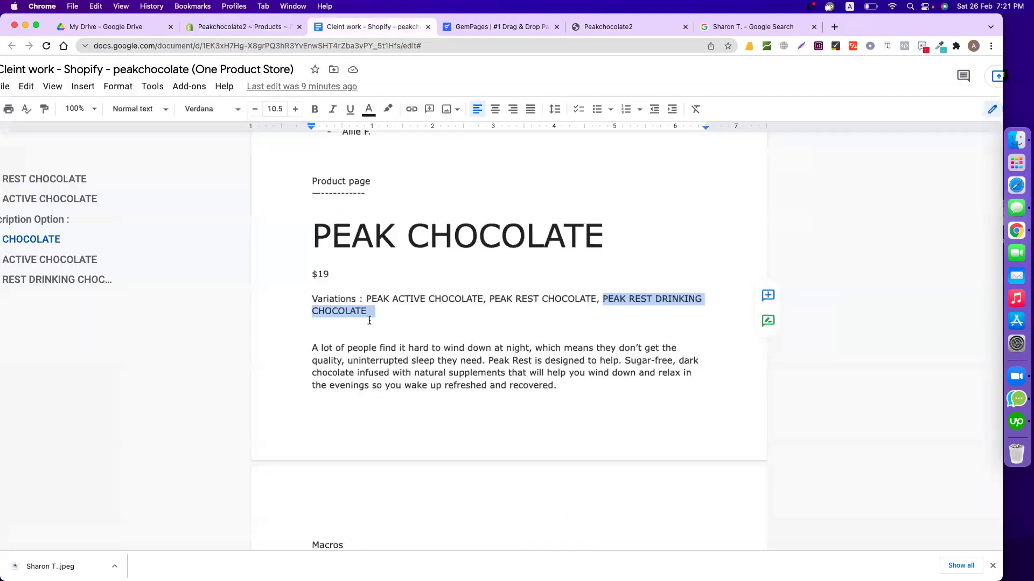
{"action": "left_click", "coordinate": [367, 298]}
{"action": "key", "text": "Return"}
{"action": "left_click", "coordinate": [434, 311]}
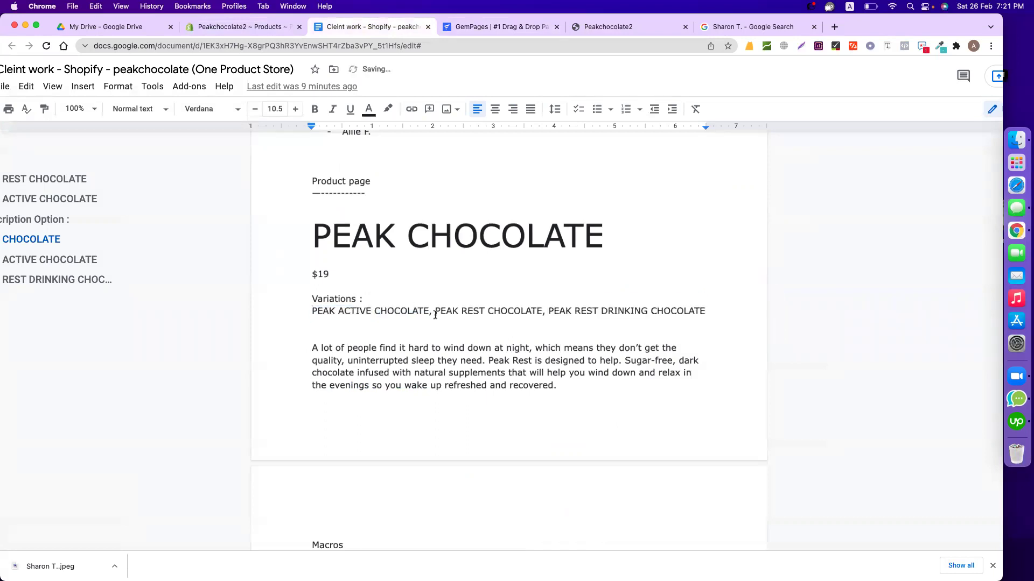
{"action": "key", "text": "Return"}
{"action": "left_click", "coordinate": [425, 324]}
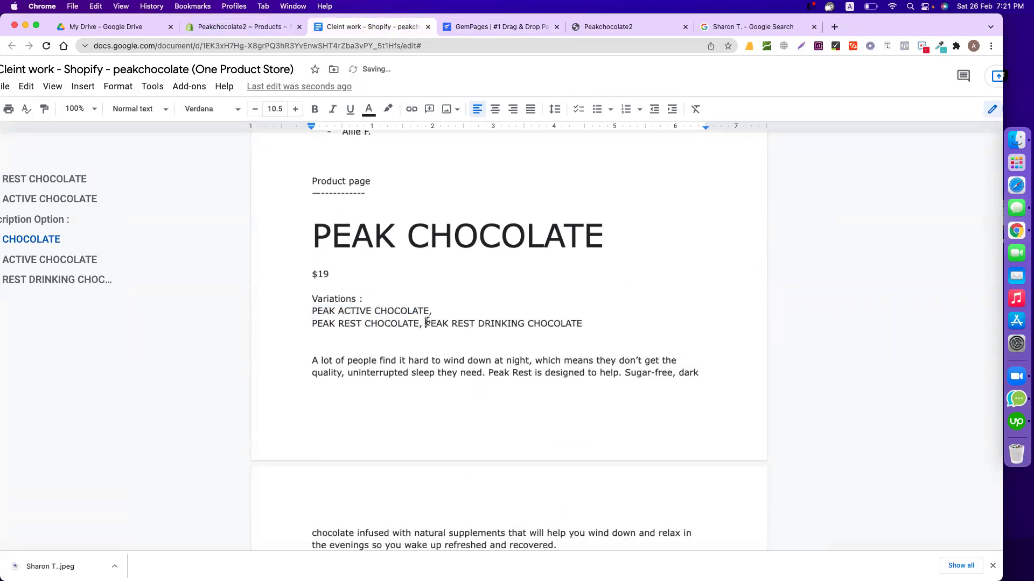
{"action": "key", "text": "Return"}
{"action": "left_click_drag", "start_coordinate": [451, 311], "coordinate": [237, 314]}
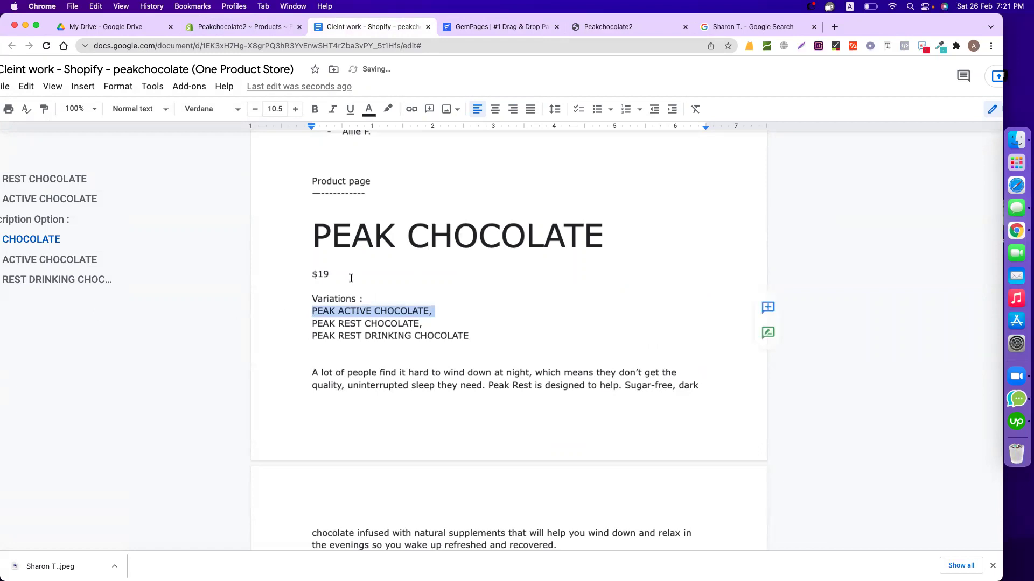
{"action": "left_click", "coordinate": [278, 26]}
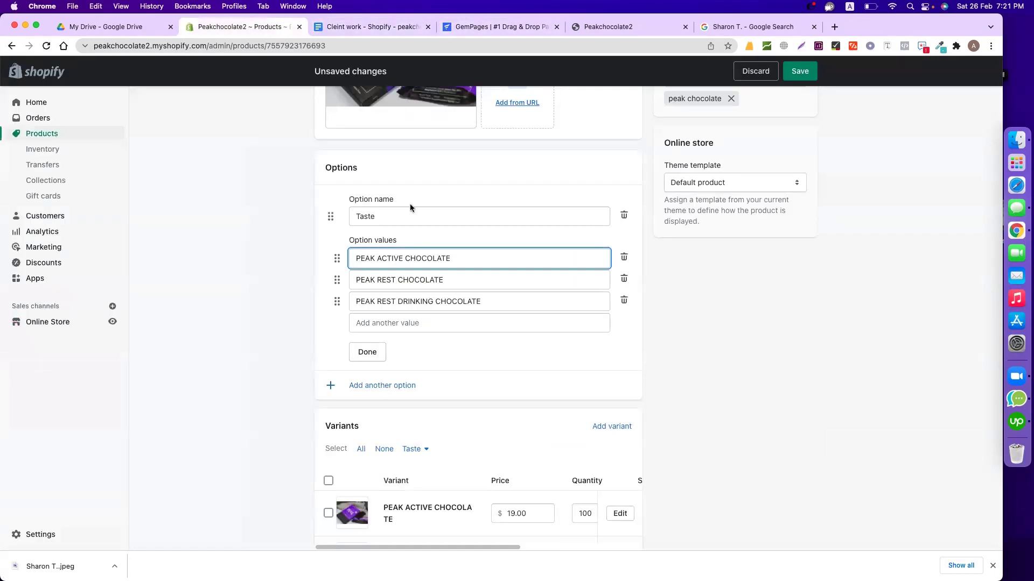
{"action": "scroll", "coordinate": [644, 403], "scroll_direction": "down", "scroll_amount": 3}
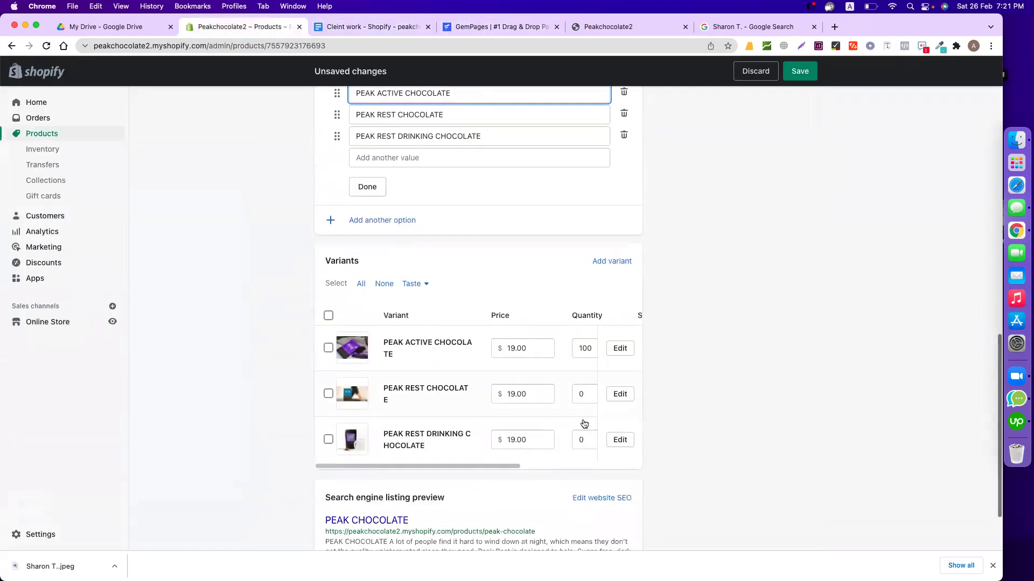
Step: Scroll through the PEAK ACTIVE CHOCOLATE write-up and Rest chocolate photo in the client work document
{"action": "left_click", "coordinate": [393, 26]}
{"action": "scroll", "coordinate": [454, 228], "scroll_direction": "down", "scroll_amount": 5}
{"action": "scroll", "coordinate": [453, 227], "scroll_direction": "down", "scroll_amount": 10}
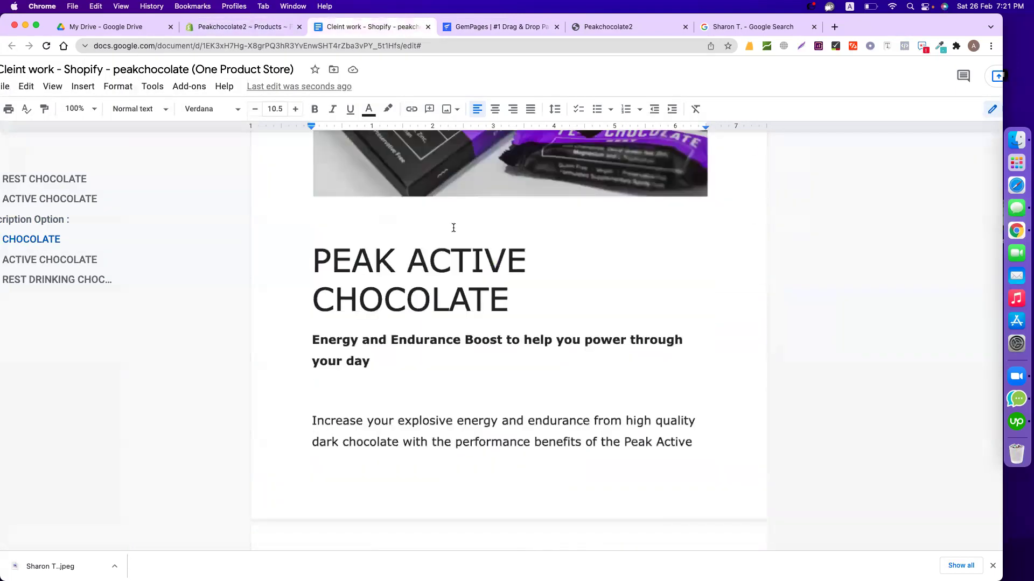
{"action": "scroll", "coordinate": [453, 228], "scroll_direction": "up", "scroll_amount": 4}
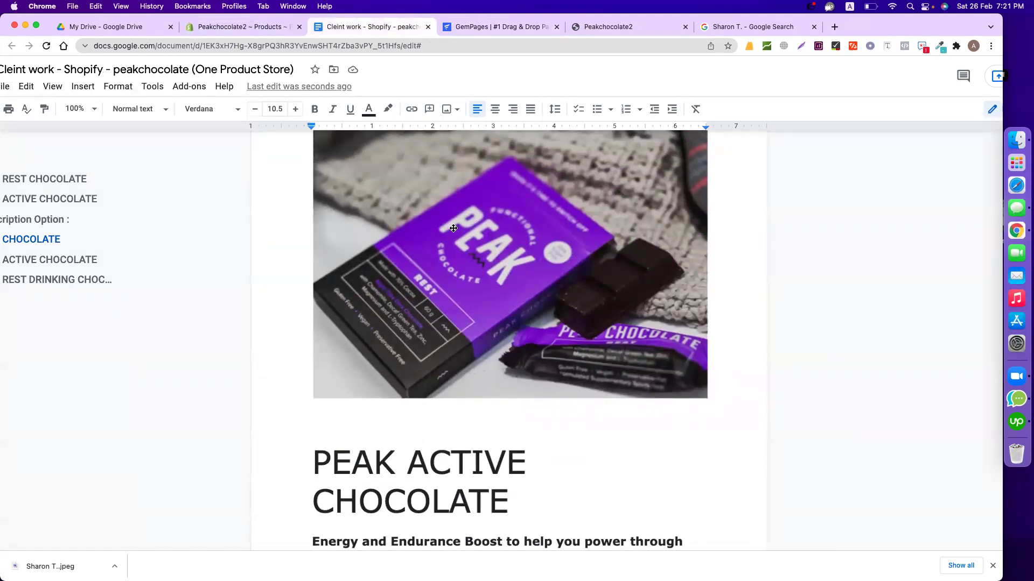
{"action": "scroll", "coordinate": [433, 281], "scroll_direction": "down", "scroll_amount": 5}
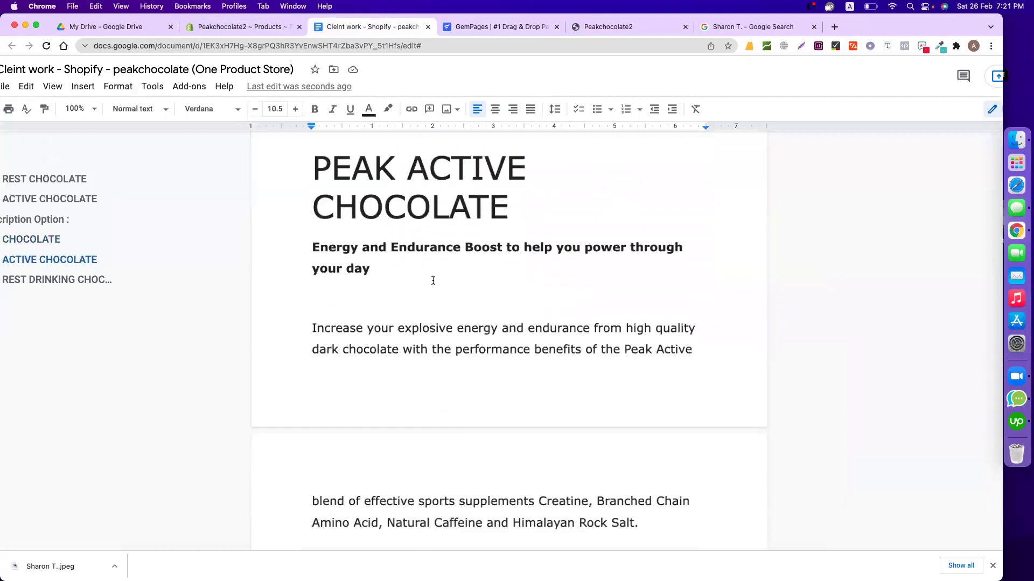
{"action": "scroll", "coordinate": [433, 280], "scroll_direction": "down", "scroll_amount": 10}
{"action": "scroll", "coordinate": [433, 281], "scroll_direction": "up", "scroll_amount": 15}
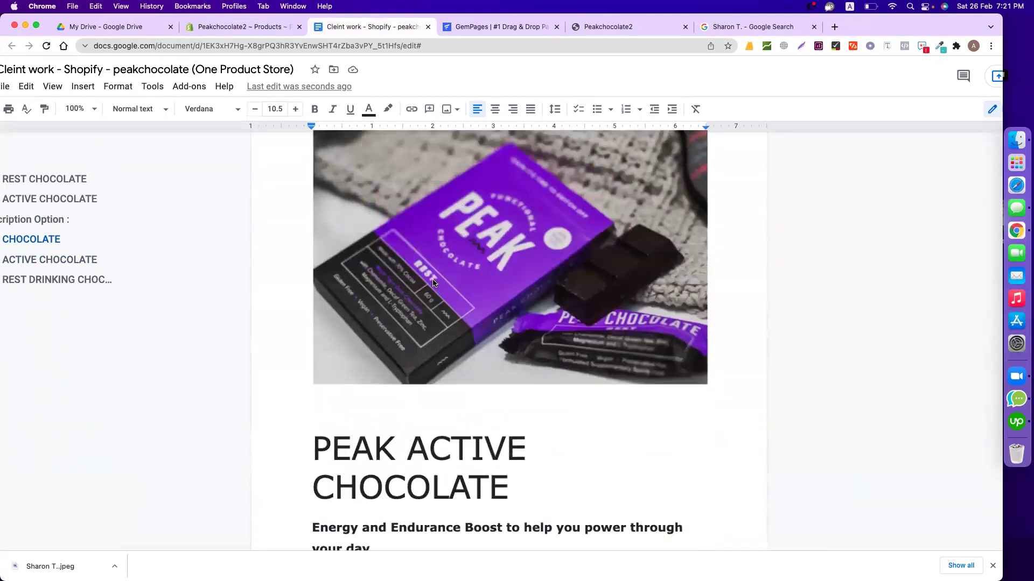
{"action": "scroll", "coordinate": [433, 283], "scroll_direction": "up", "scroll_amount": 3}
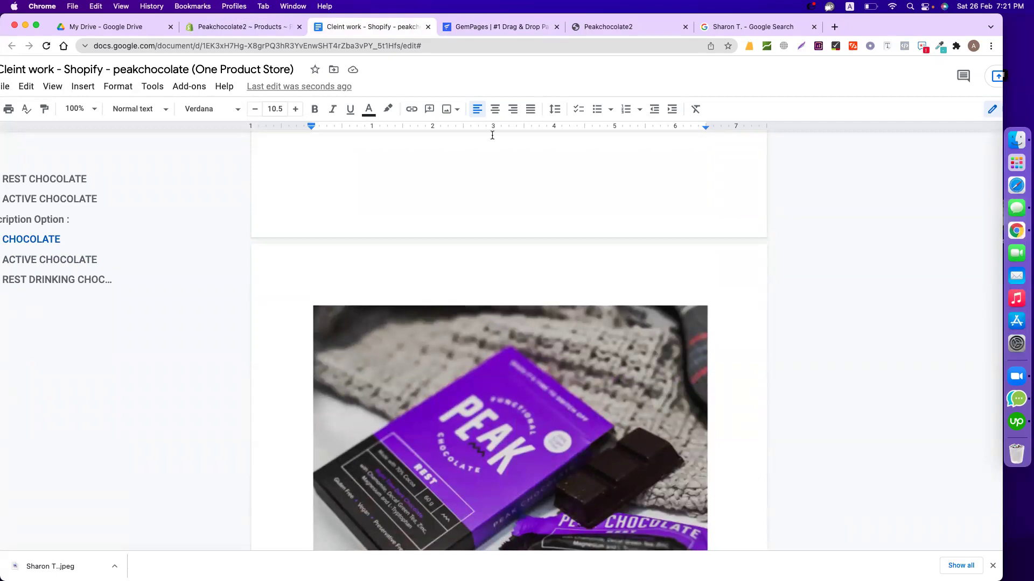
Step: Search Google for peakchocolate and browse the peakchocolate.com.au home page
{"action": "left_click", "coordinate": [759, 28]}
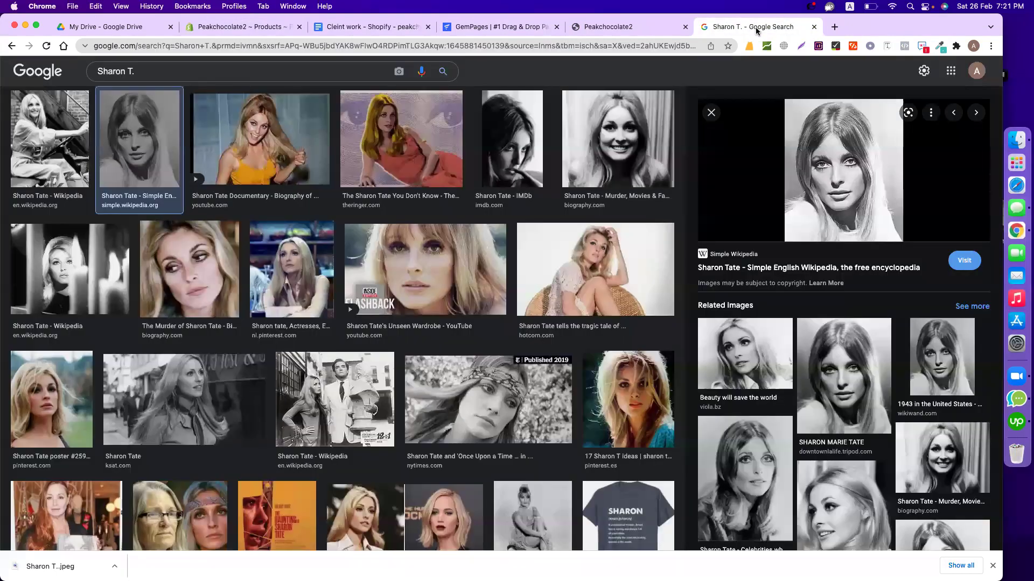
{"action": "left_click", "coordinate": [476, 51]}
{"action": "type", "text": "peakchocolate2.myshopify.com"}
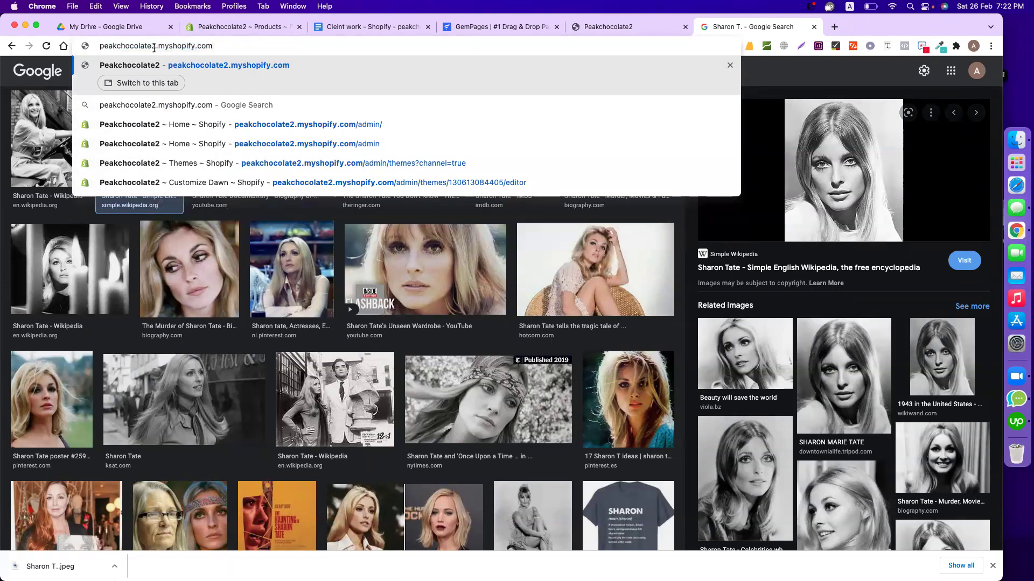
{"action": "key", "text": "shift+Left"}
{"action": "key", "text": "shift+Left"}
{"action": "key", "text": "shift+Left"}
{"action": "key", "text": "shift+Left"}
{"action": "key", "text": "shift+Left"}
{"action": "key", "text": "shift+Left"}
{"action": "key", "text": "shift+Left"}
{"action": "key", "text": "shift+Left"}
{"action": "key", "text": "shift+Left"}
{"action": "key", "text": "shift+Left"}
{"action": "key", "text": "shift+Left"}
{"action": "key", "text": "shift+Left"}
{"action": "key", "text": "shift+Left"}
{"action": "key", "text": "shift+Left"}
{"action": "key", "text": "shift+Left"}
{"action": "key", "text": "BackSpace"}
{"action": "key", "text": "Return"}
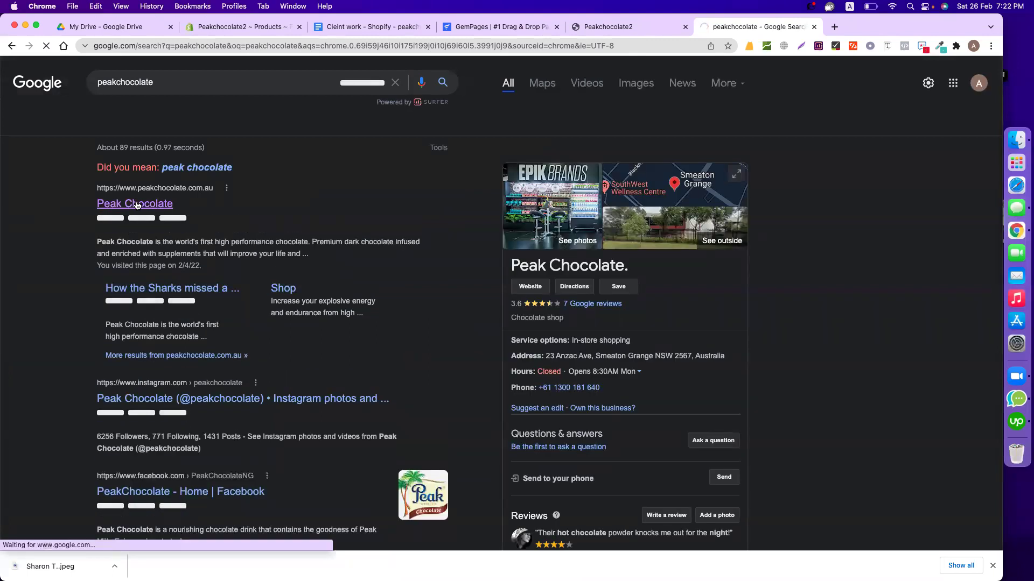
{"action": "left_click", "coordinate": [137, 205]}
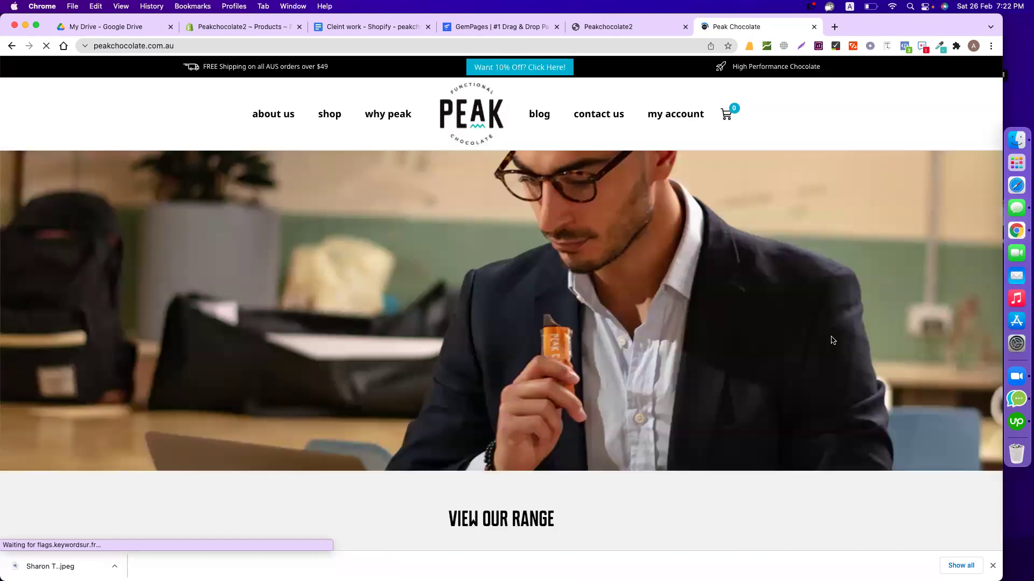
{"action": "scroll", "coordinate": [831, 340], "scroll_direction": "down", "scroll_amount": 5}
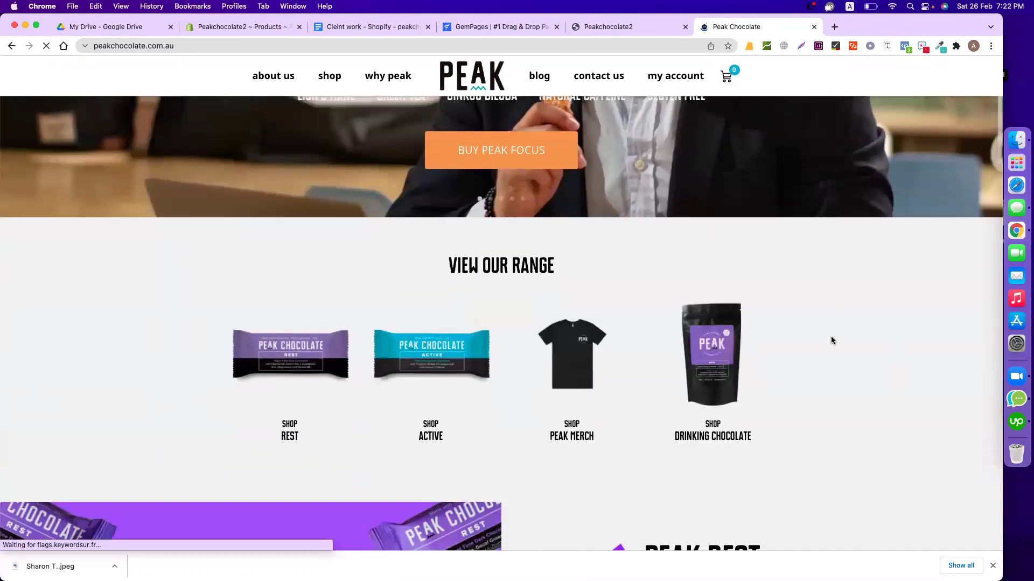
{"action": "scroll", "coordinate": [831, 340], "scroll_direction": "down", "scroll_amount": 7}
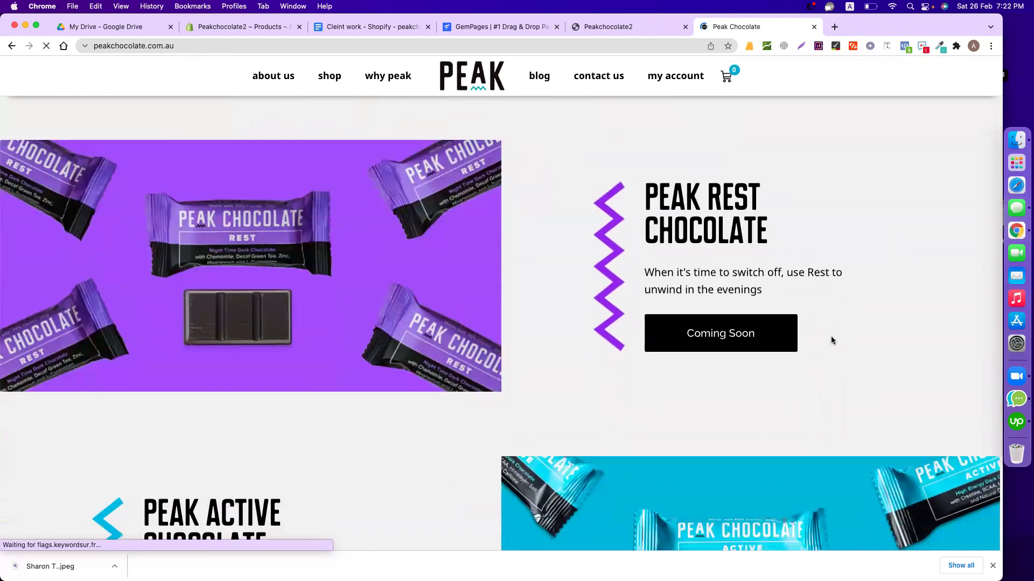
{"action": "scroll", "coordinate": [831, 340], "scroll_direction": "down", "scroll_amount": 9}
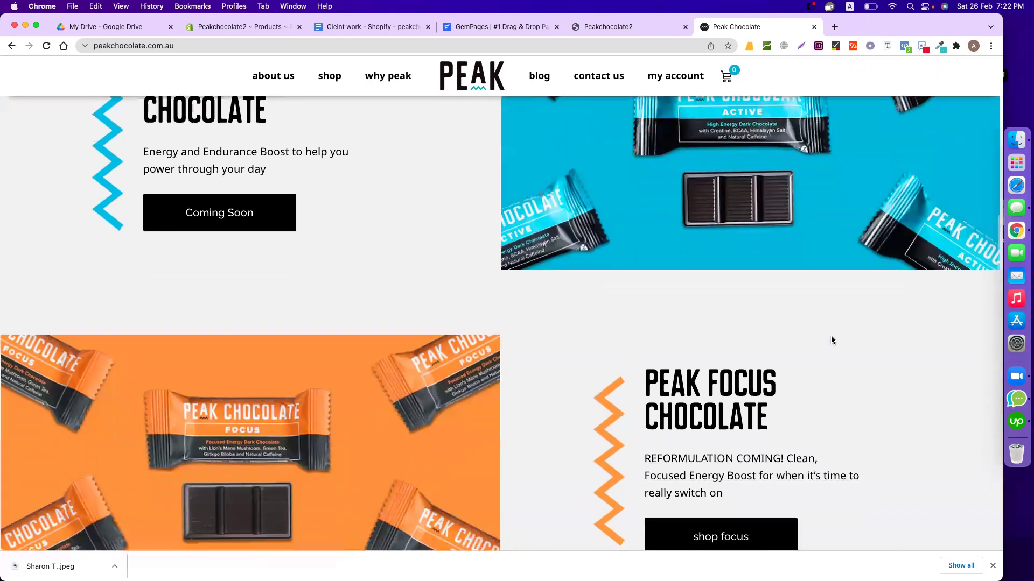
{"action": "scroll", "coordinate": [831, 340], "scroll_direction": "down", "scroll_amount": 12}
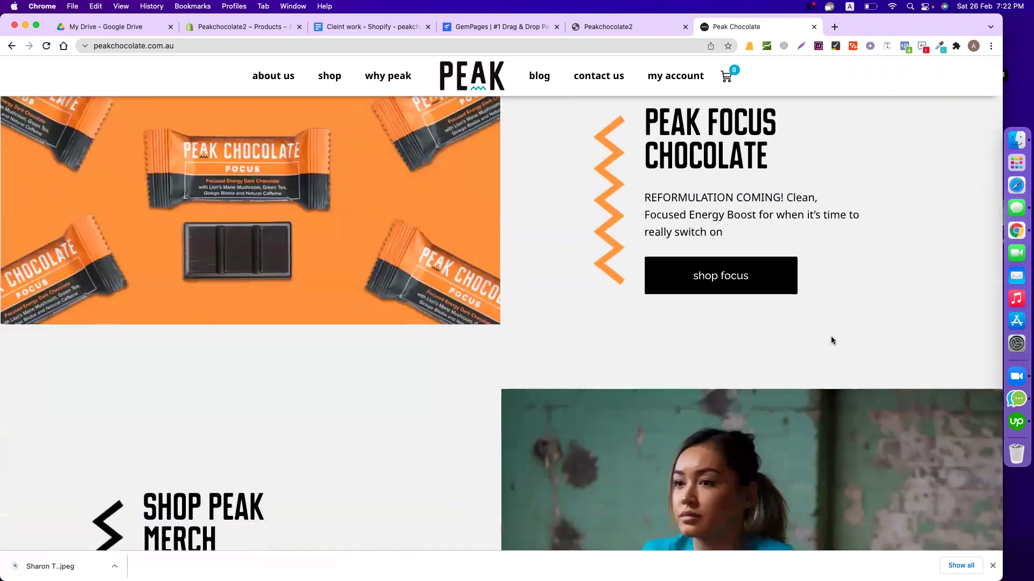
{"action": "scroll", "coordinate": [831, 341], "scroll_direction": "down", "scroll_amount": 5}
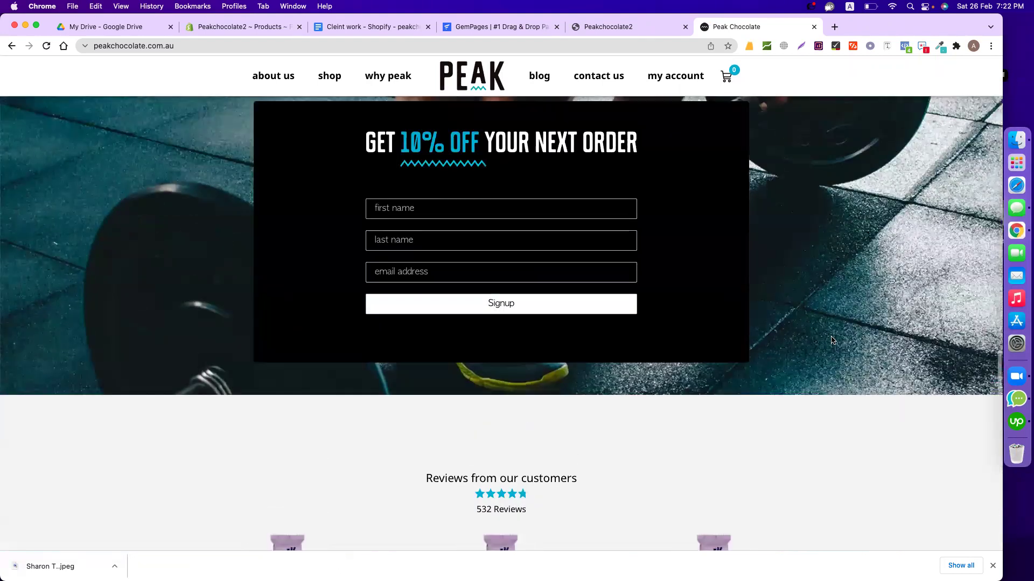
{"action": "scroll", "coordinate": [831, 340], "scroll_direction": "down", "scroll_amount": 11}
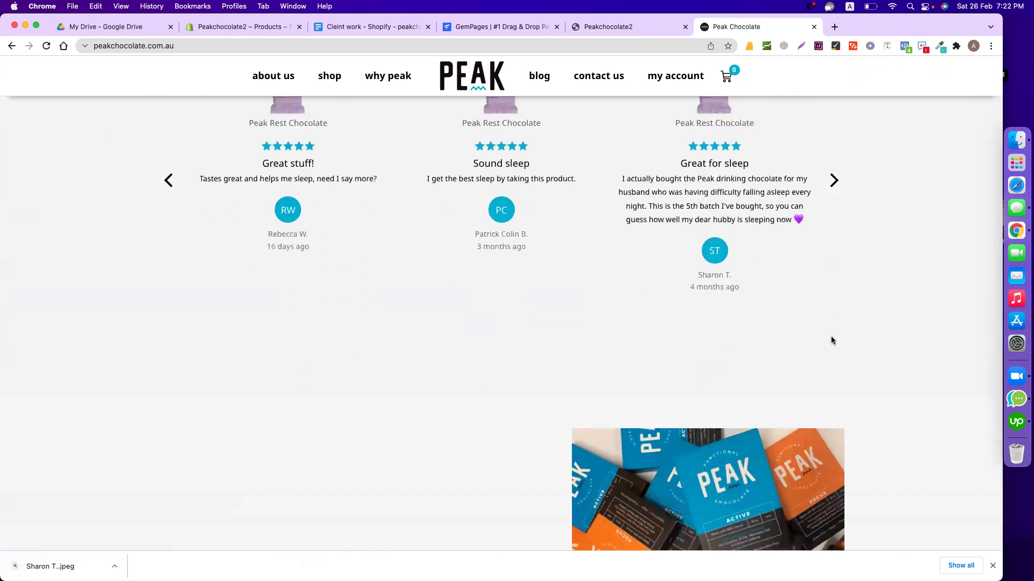
{"action": "scroll", "coordinate": [831, 339], "scroll_direction": "down", "scroll_amount": 5}
{"action": "scroll", "coordinate": [831, 339], "scroll_direction": "up", "scroll_amount": 20}
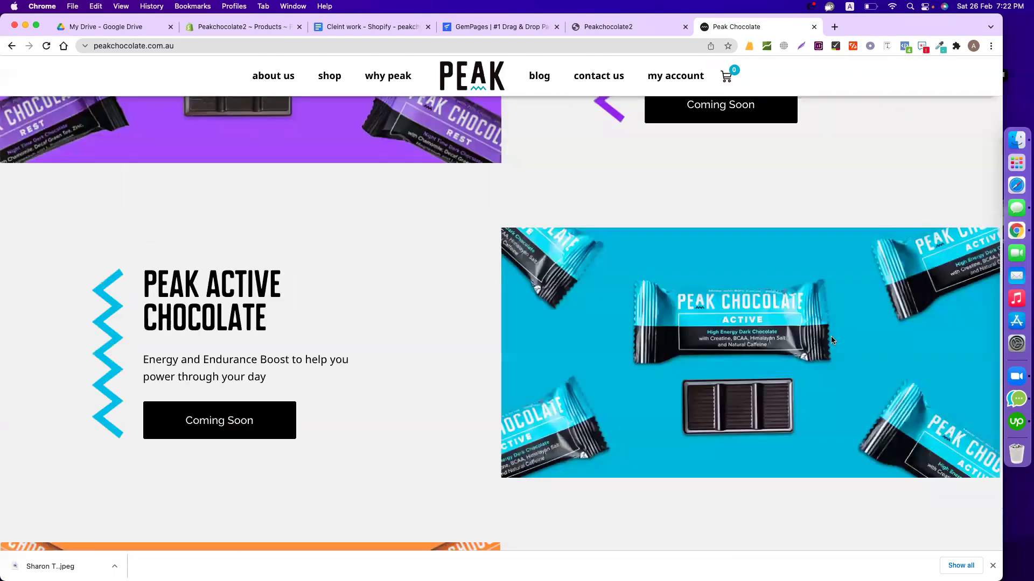
{"action": "scroll", "coordinate": [483, 207], "scroll_direction": "down", "scroll_amount": 20}
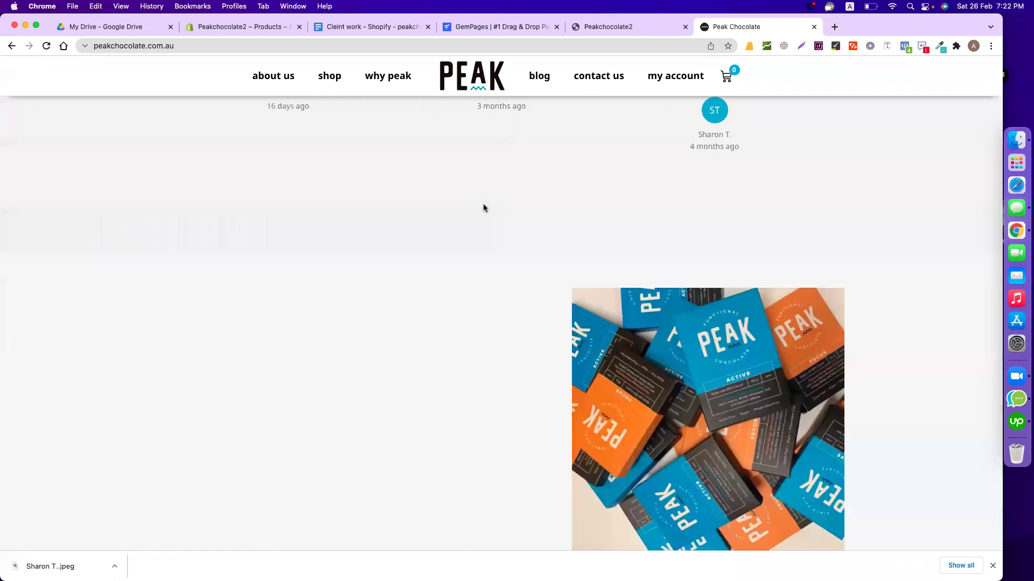
{"action": "scroll", "coordinate": [483, 208], "scroll_direction": "up", "scroll_amount": 8}
{"action": "scroll", "coordinate": [483, 208], "scroll_direction": "up", "scroll_amount": 10}
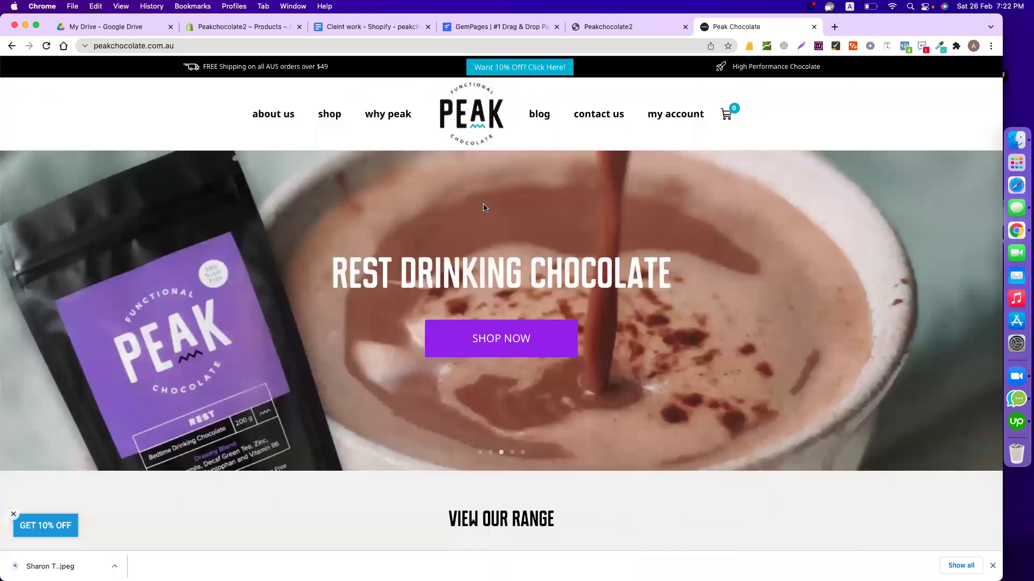
Step: Go to the Shop range page and browse the PEAK REST and PEAK ACTIVE CHOCOLATE sections
{"action": "left_click", "coordinate": [335, 115]}
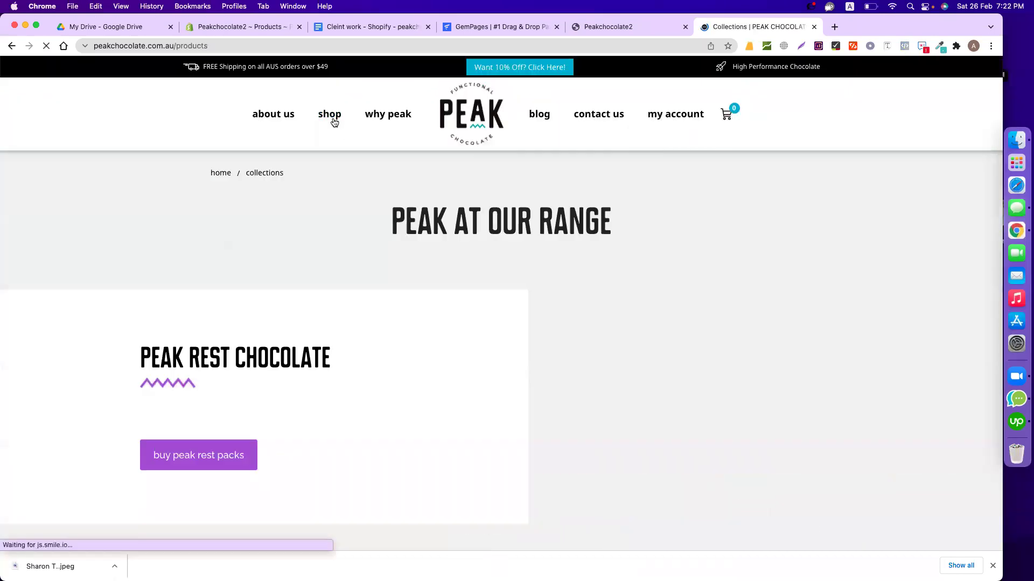
{"action": "scroll", "coordinate": [444, 325], "scroll_direction": "down", "scroll_amount": 3}
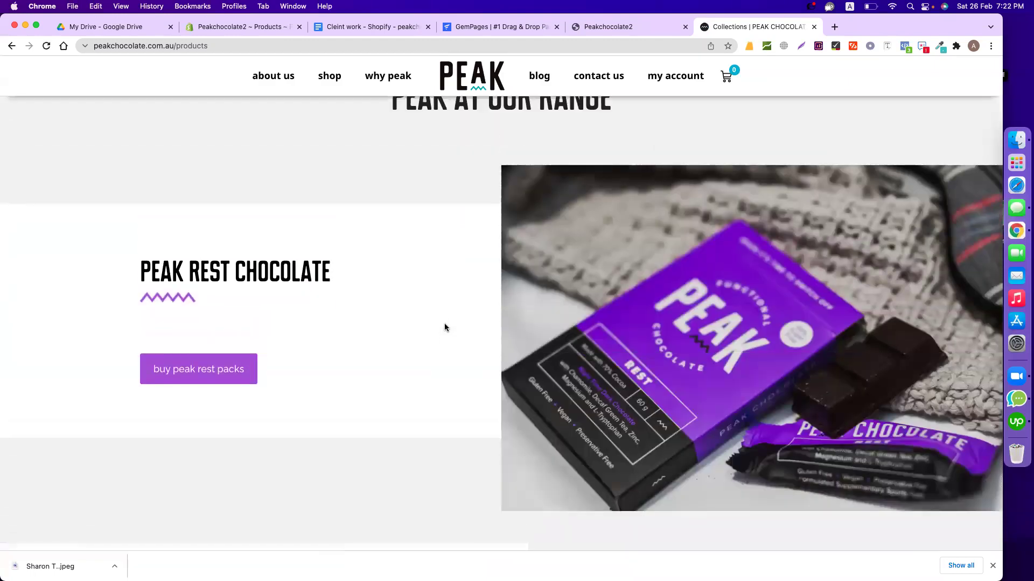
{"action": "scroll", "coordinate": [445, 327], "scroll_direction": "down", "scroll_amount": 10}
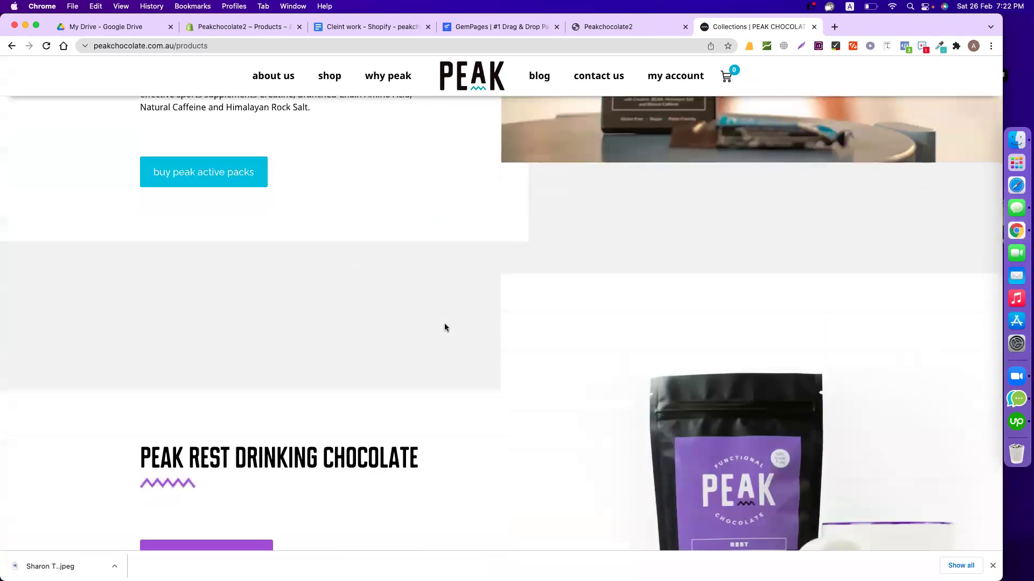
{"action": "scroll", "coordinate": [444, 327], "scroll_direction": "down", "scroll_amount": 3}
{"action": "scroll", "coordinate": [444, 327], "scroll_direction": "up", "scroll_amount": 10}
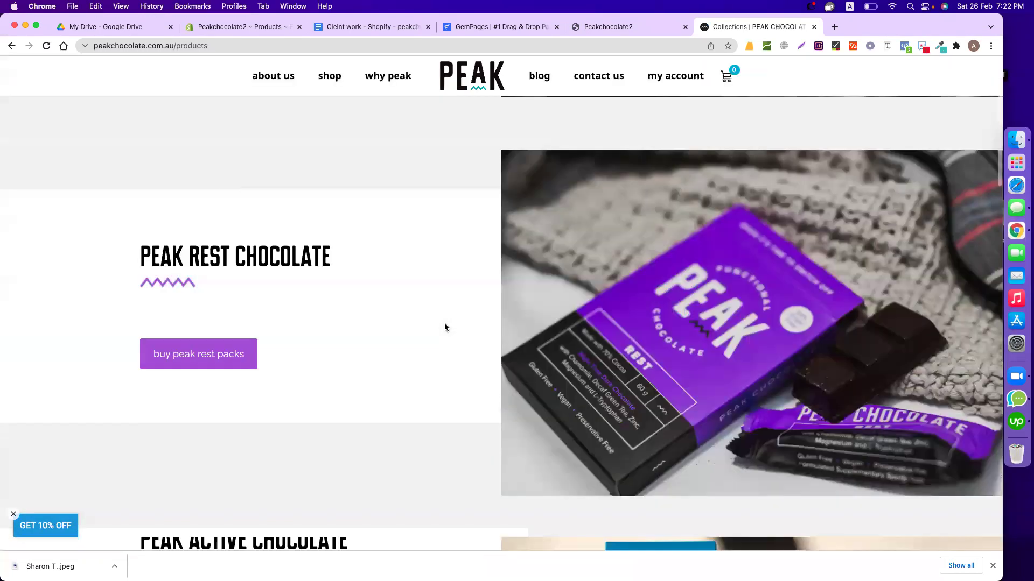
{"action": "scroll", "coordinate": [444, 326], "scroll_direction": "down", "scroll_amount": 10}
{"action": "scroll", "coordinate": [444, 327], "scroll_direction": "up", "scroll_amount": 8}
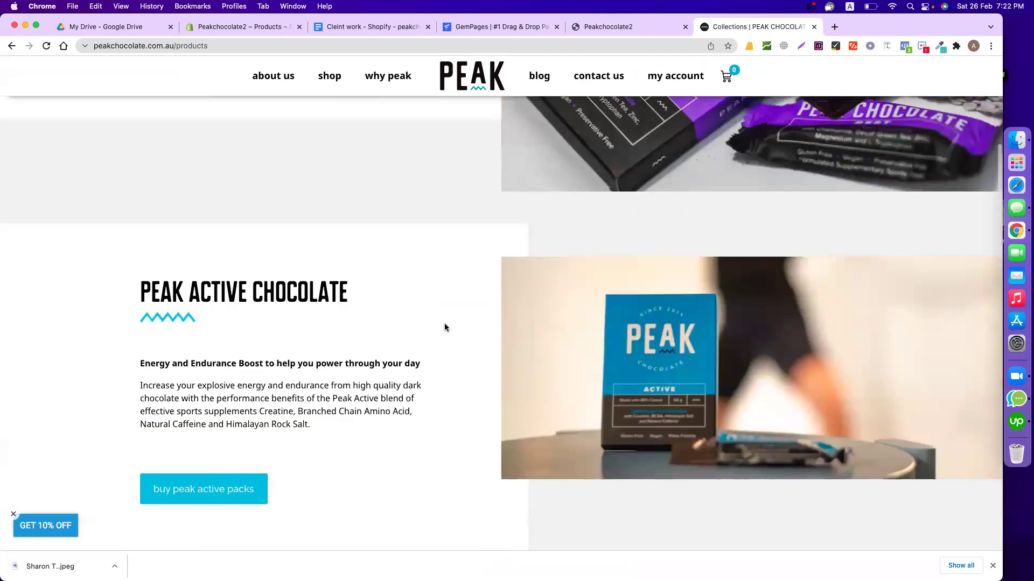
{"action": "scroll", "coordinate": [444, 327], "scroll_direction": "up", "scroll_amount": 10}
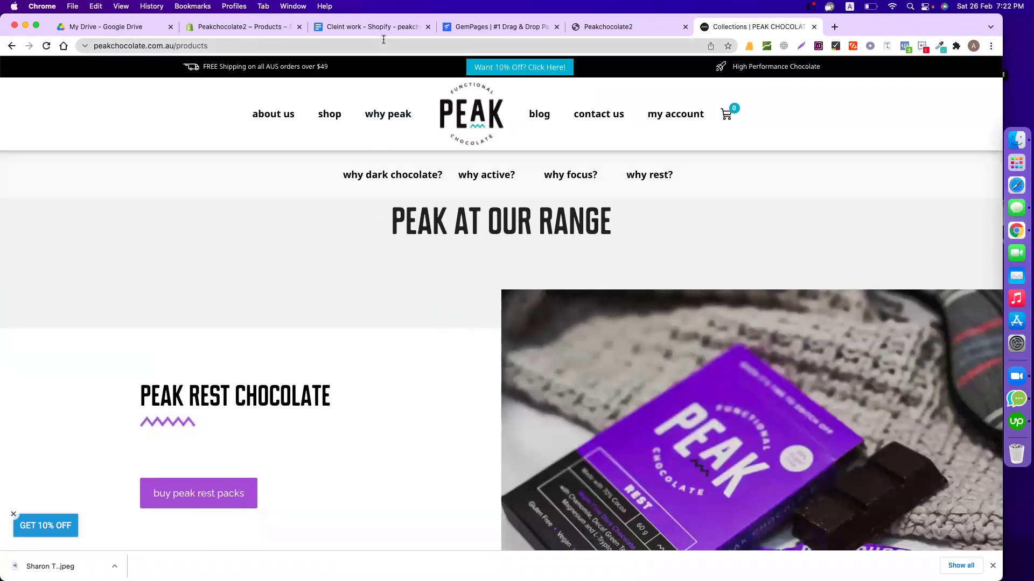
Step: Select the product copy from the Carbs/Fat macros lines down to 'ZMA Essential Minerals'
{"action": "left_click", "coordinate": [373, 28]}
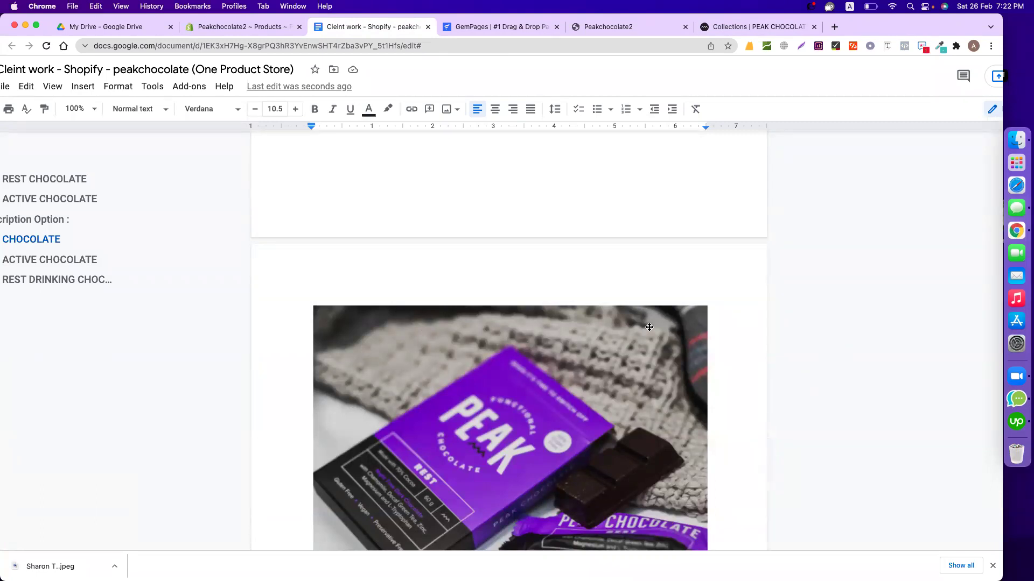
{"action": "scroll", "coordinate": [646, 326], "scroll_direction": "down", "scroll_amount": 5}
{"action": "scroll", "coordinate": [649, 327], "scroll_direction": "up", "scroll_amount": 10}
{"action": "scroll", "coordinate": [648, 327], "scroll_direction": "up", "scroll_amount": 10}
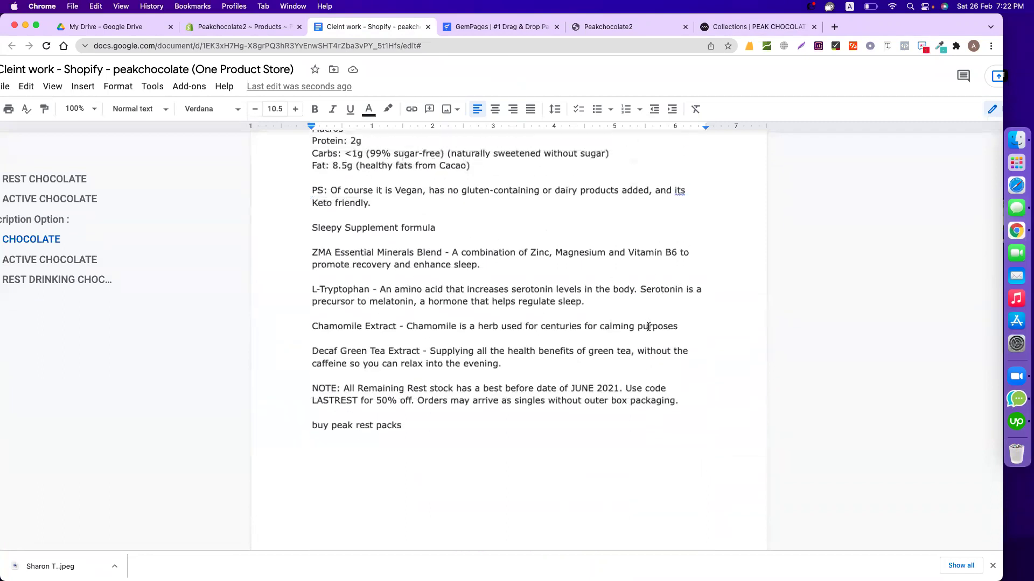
{"action": "scroll", "coordinate": [648, 327], "scroll_direction": "up", "scroll_amount": 1}
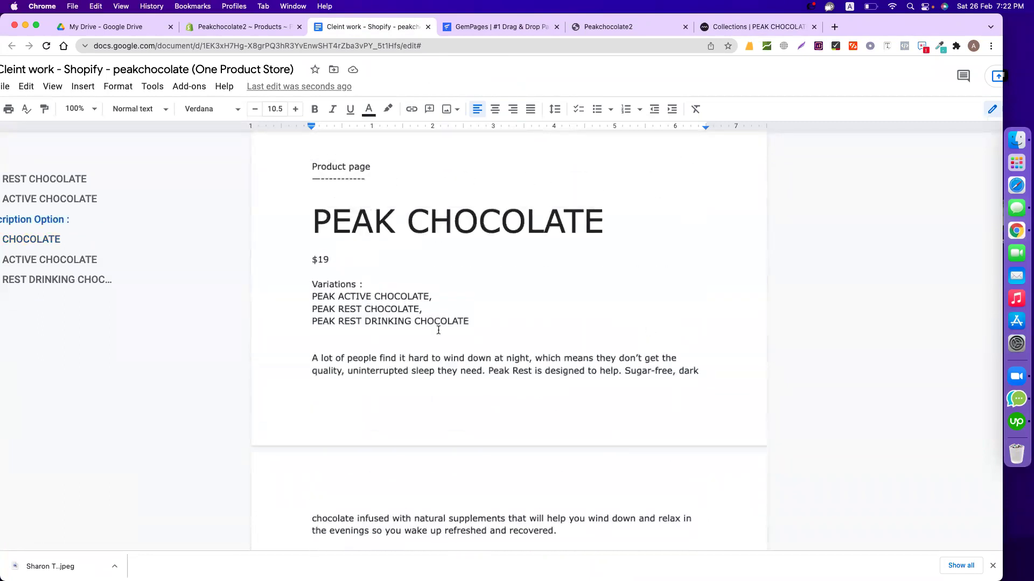
{"action": "scroll", "coordinate": [420, 335], "scroll_direction": "down", "scroll_amount": 6}
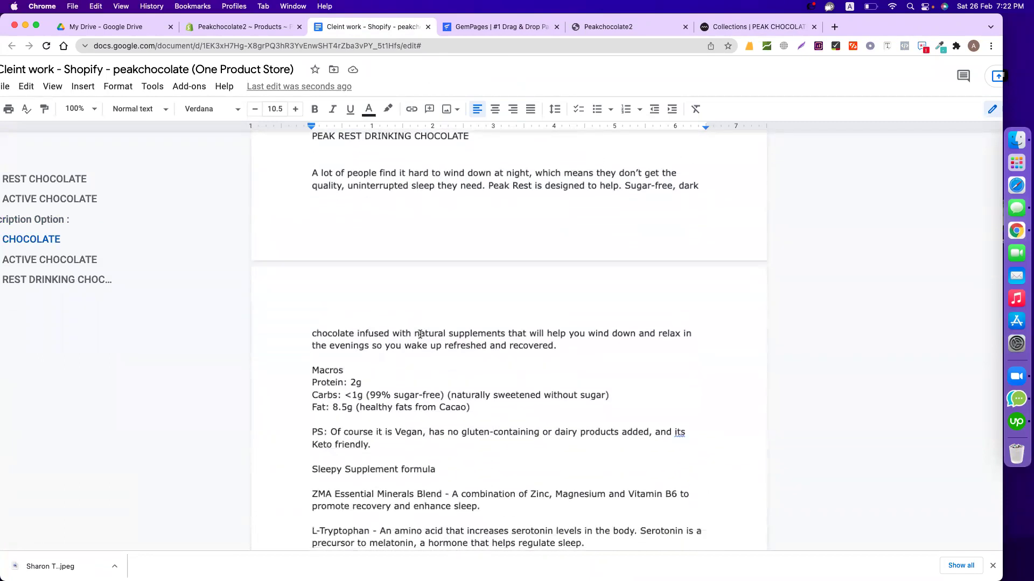
{"action": "left_click_drag", "start_coordinate": [306, 182], "coordinate": [410, 506]}
{"action": "scroll", "coordinate": [410, 507], "scroll_direction": "down", "scroll_amount": 5}
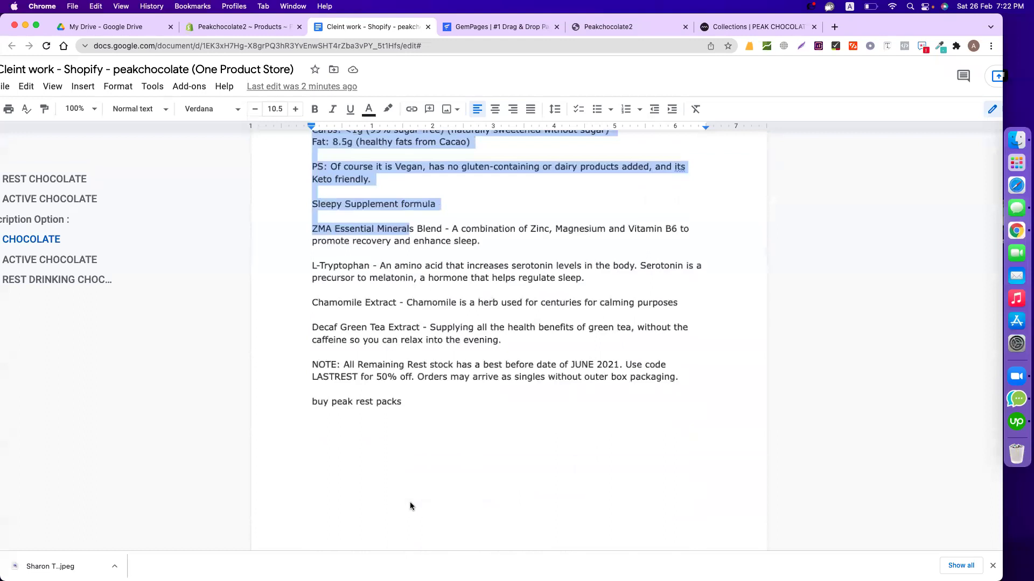
Step: Review the PEAK CHOCOLATE description, Taste options and $19.00 variant prices before returning to GemPages
{"action": "left_click", "coordinate": [242, 28]}
{"action": "scroll", "coordinate": [394, 214], "scroll_direction": "up", "scroll_amount": 10}
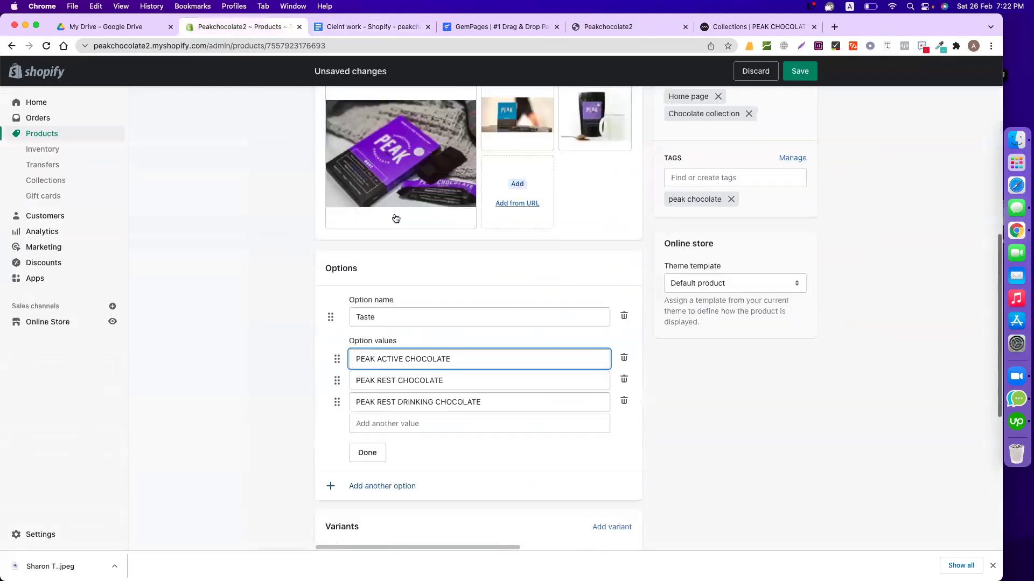
{"action": "scroll", "coordinate": [394, 214], "scroll_direction": "up", "scroll_amount": 3}
{"action": "scroll", "coordinate": [388, 329], "scroll_direction": "down", "scroll_amount": 5}
{"action": "scroll", "coordinate": [388, 328], "scroll_direction": "down", "scroll_amount": 10}
{"action": "scroll", "coordinate": [254, 324], "scroll_direction": "up", "scroll_amount": 8}
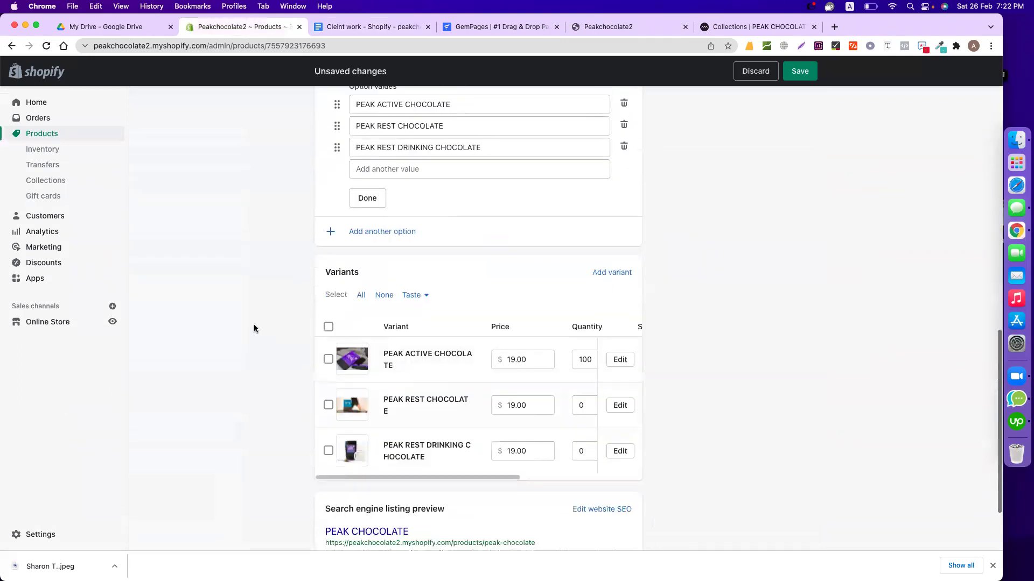
{"action": "scroll", "coordinate": [254, 324], "scroll_direction": "down", "scroll_amount": 2}
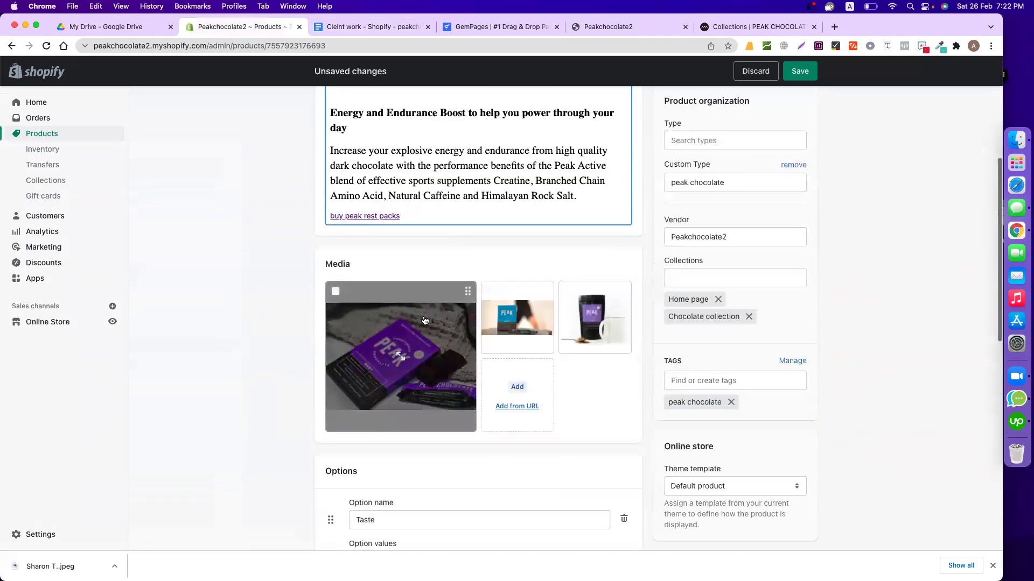
{"action": "scroll", "coordinate": [921, 292], "scroll_direction": "up", "scroll_amount": 3}
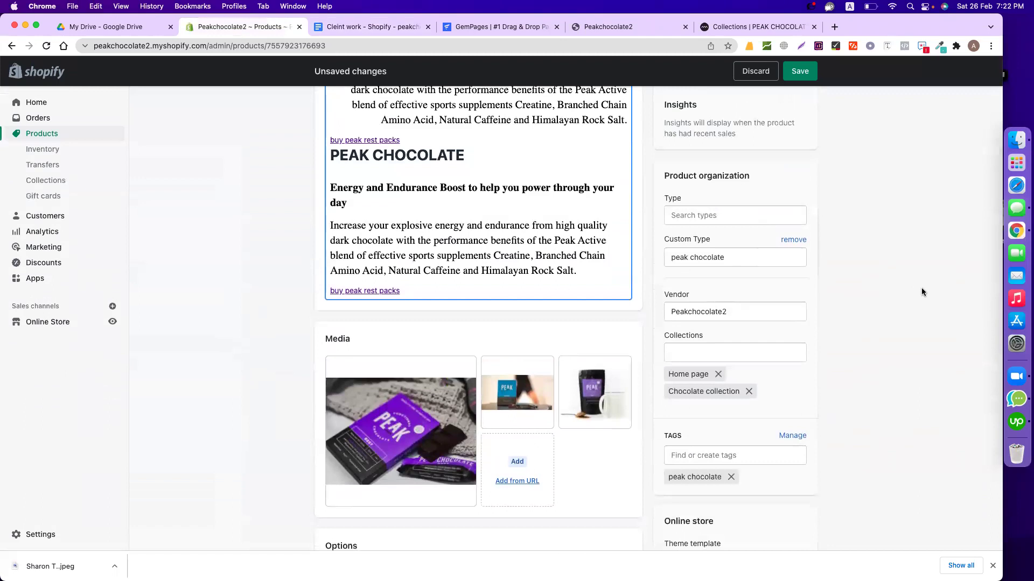
{"action": "scroll", "coordinate": [915, 372], "scroll_direction": "down", "scroll_amount": 10}
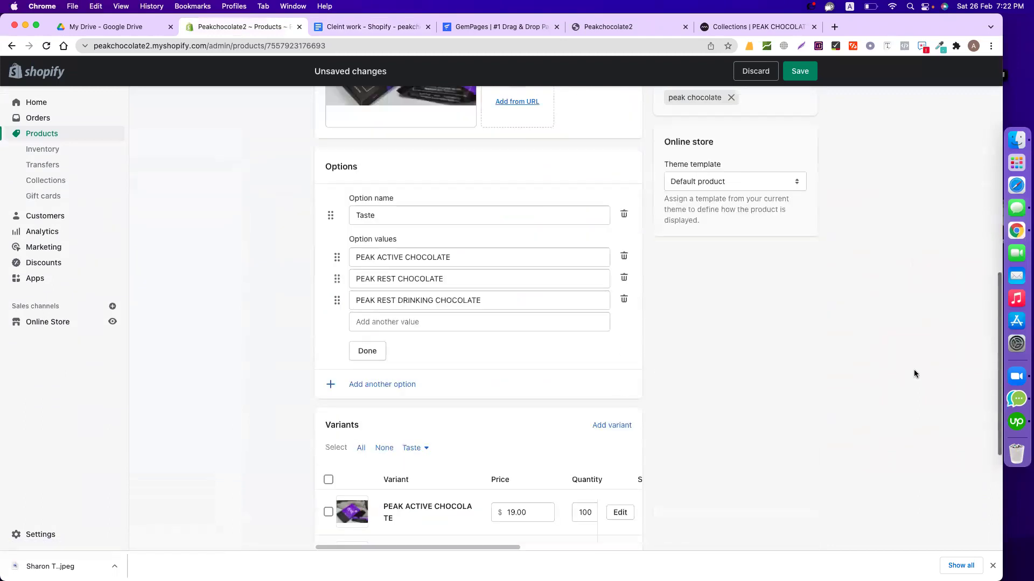
{"action": "scroll", "coordinate": [915, 373], "scroll_direction": "down", "scroll_amount": 2}
{"action": "scroll", "coordinate": [912, 371], "scroll_direction": "up", "scroll_amount": 10}
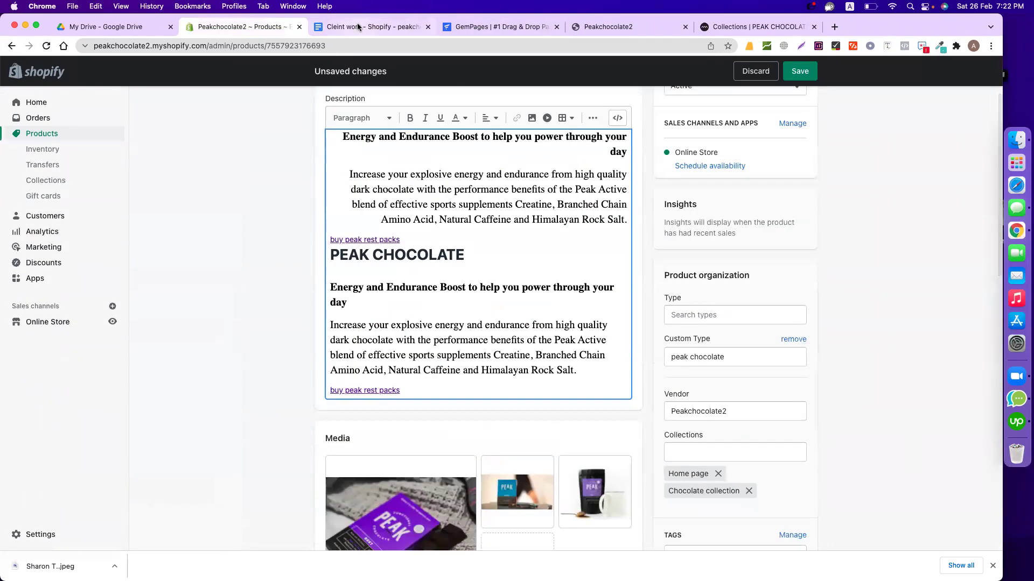
{"action": "left_click", "coordinate": [358, 26]}
{"action": "left_click", "coordinate": [492, 26]}
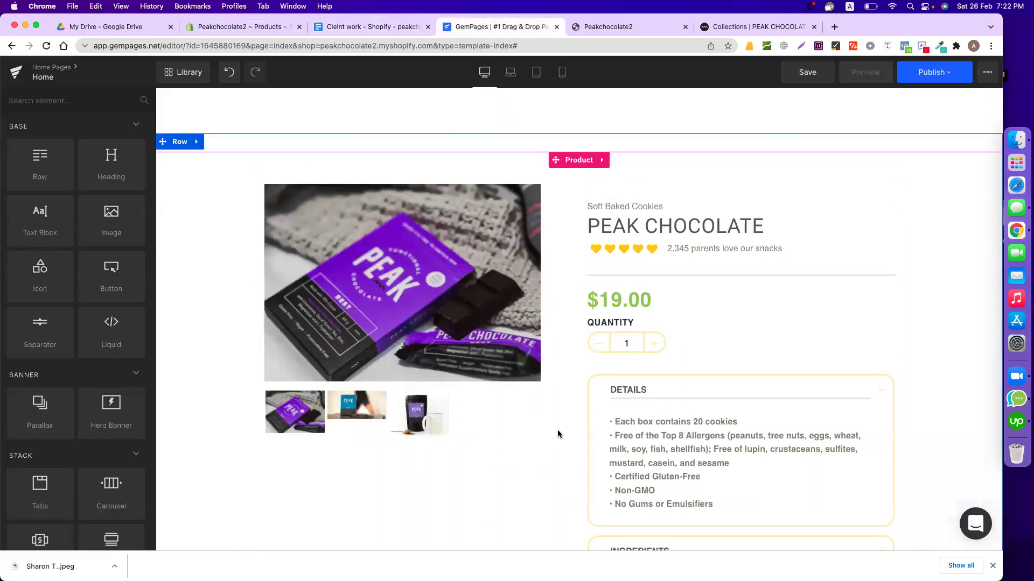
Step: Delete the benefits checklist Icon List and the INGREDIENTS text block
{"action": "scroll", "coordinate": [555, 437], "scroll_direction": "down", "scroll_amount": 3}
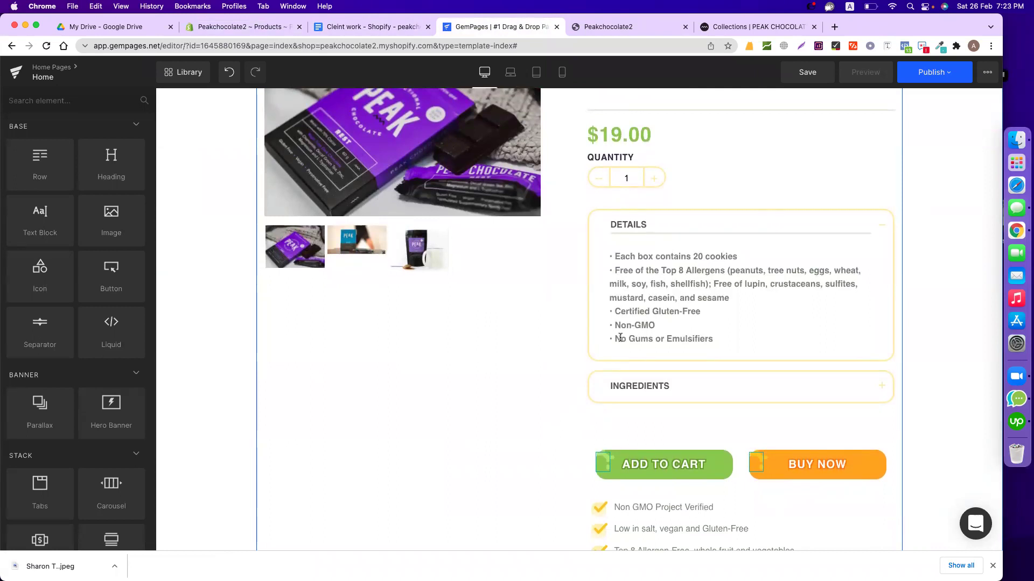
{"action": "scroll", "coordinate": [501, 450], "scroll_direction": "down", "scroll_amount": 3}
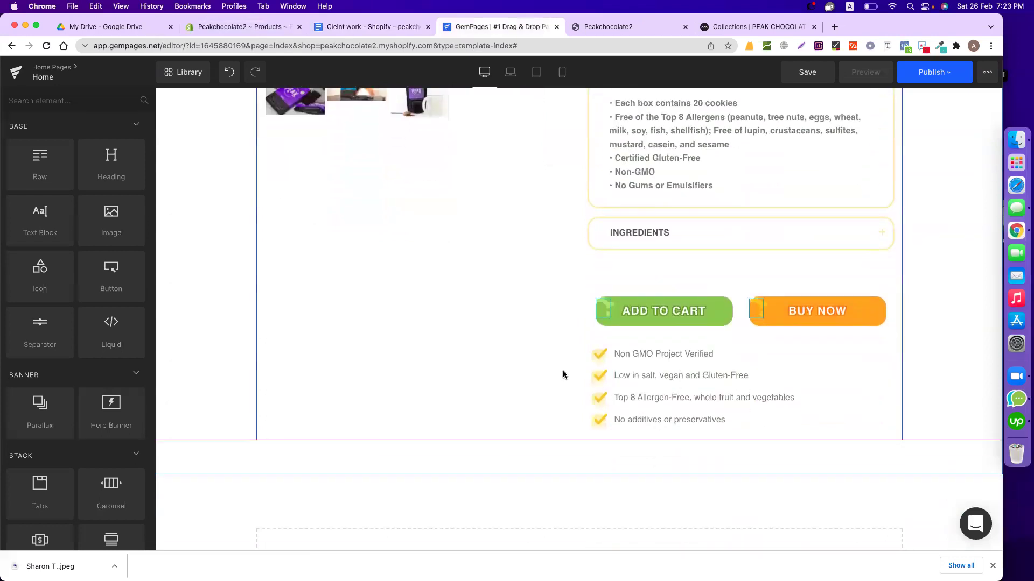
{"action": "scroll", "coordinate": [484, 349], "scroll_direction": "up", "scroll_amount": 2}
{"action": "scroll", "coordinate": [484, 349], "scroll_direction": "down", "scroll_amount": 2}
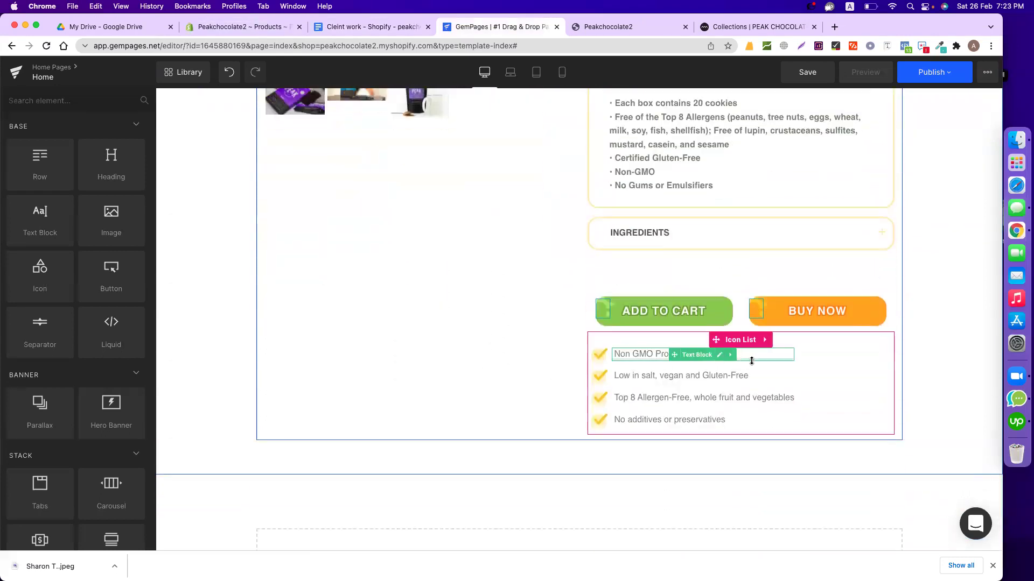
{"action": "left_click", "coordinate": [843, 361]}
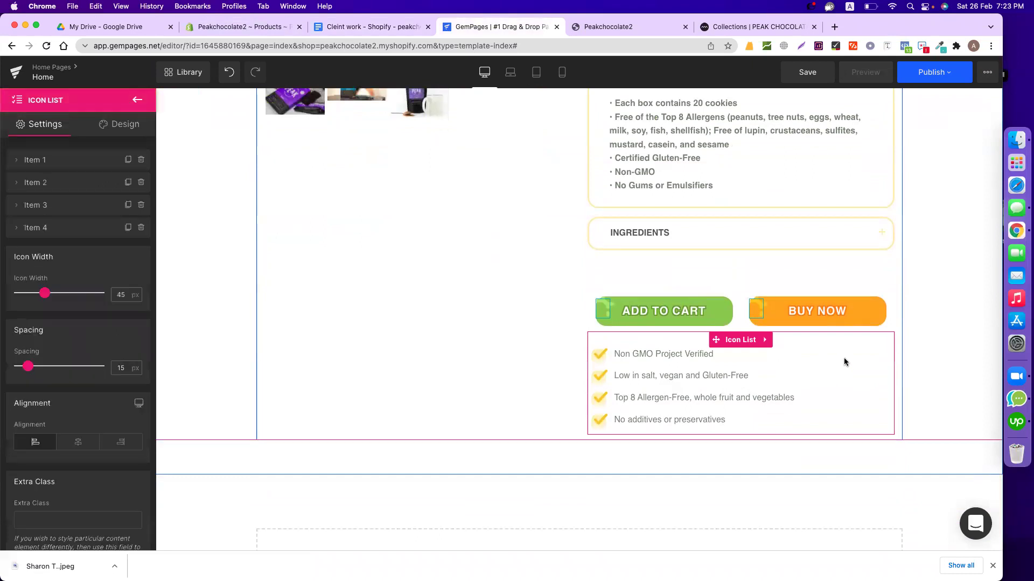
{"action": "right_click", "coordinate": [740, 340]}
{"action": "left_click", "coordinate": [712, 458]}
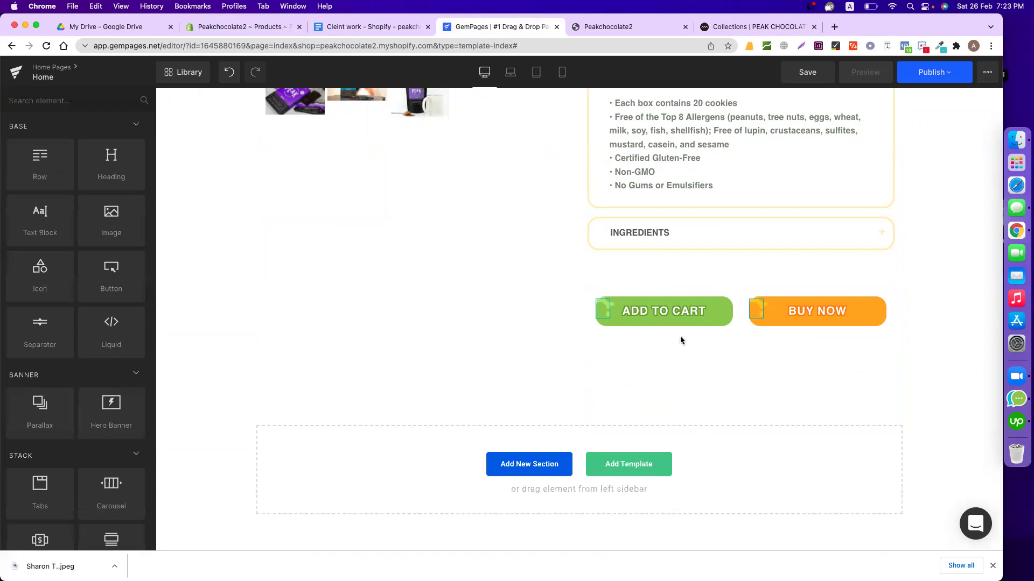
{"action": "scroll", "coordinate": [507, 285], "scroll_direction": "up", "scroll_amount": 3}
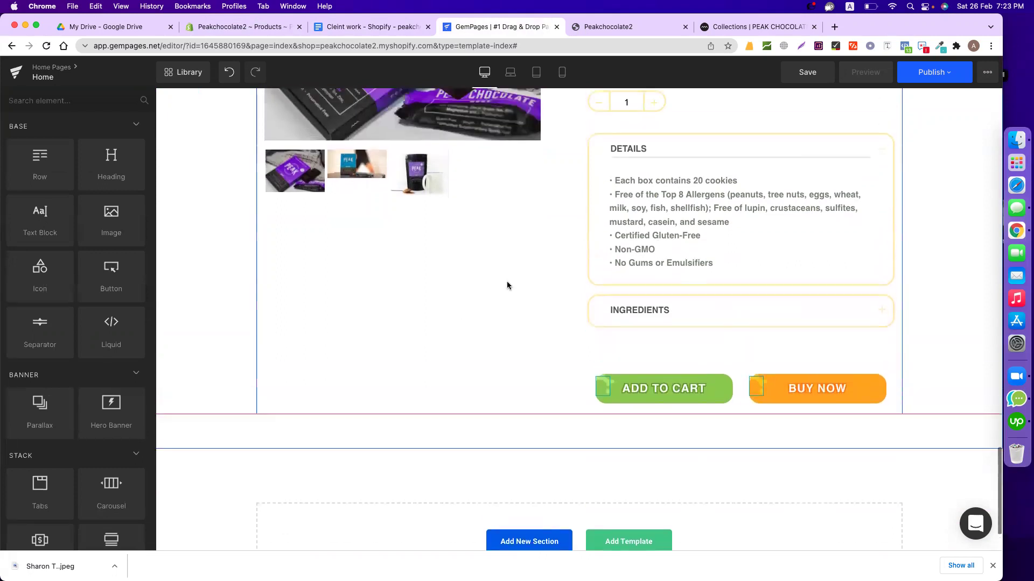
{"action": "right_click", "coordinate": [692, 311]}
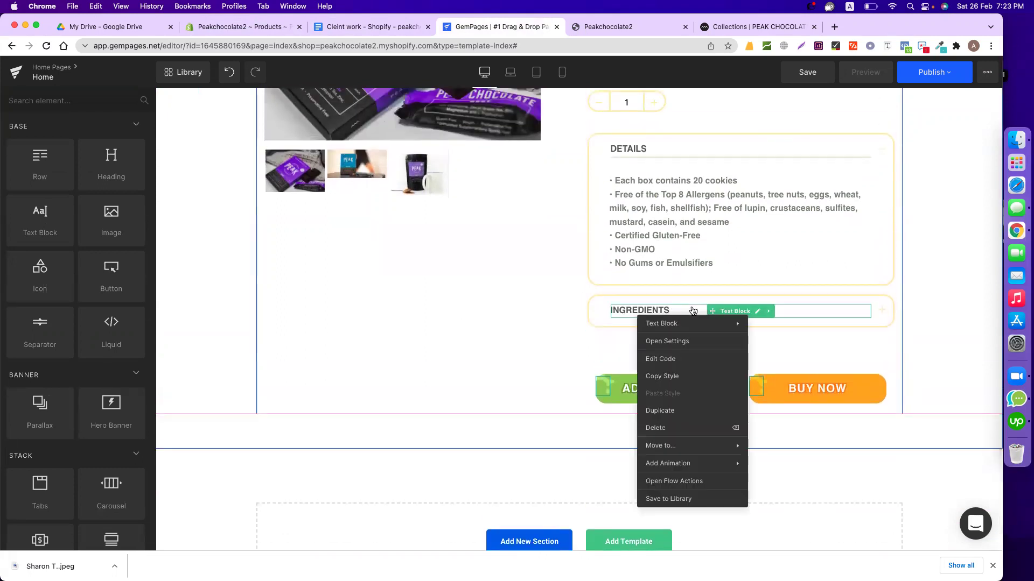
{"action": "left_click", "coordinate": [667, 431]}
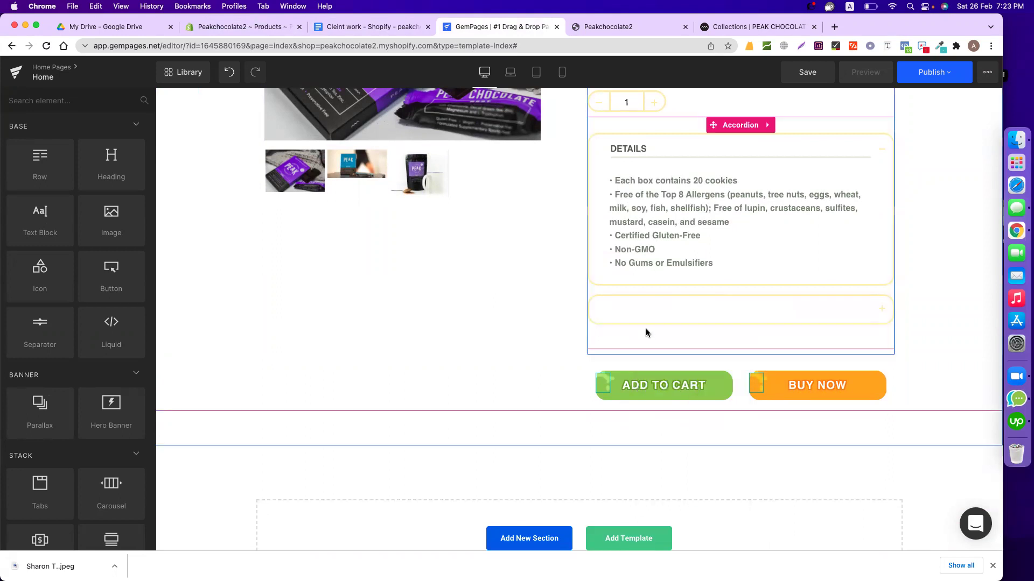
Step: Delete the whole Details/Ingredients accordion
{"action": "left_click", "coordinate": [631, 313]}
{"action": "scroll", "coordinate": [632, 313], "scroll_direction": "up", "scroll_amount": 2}
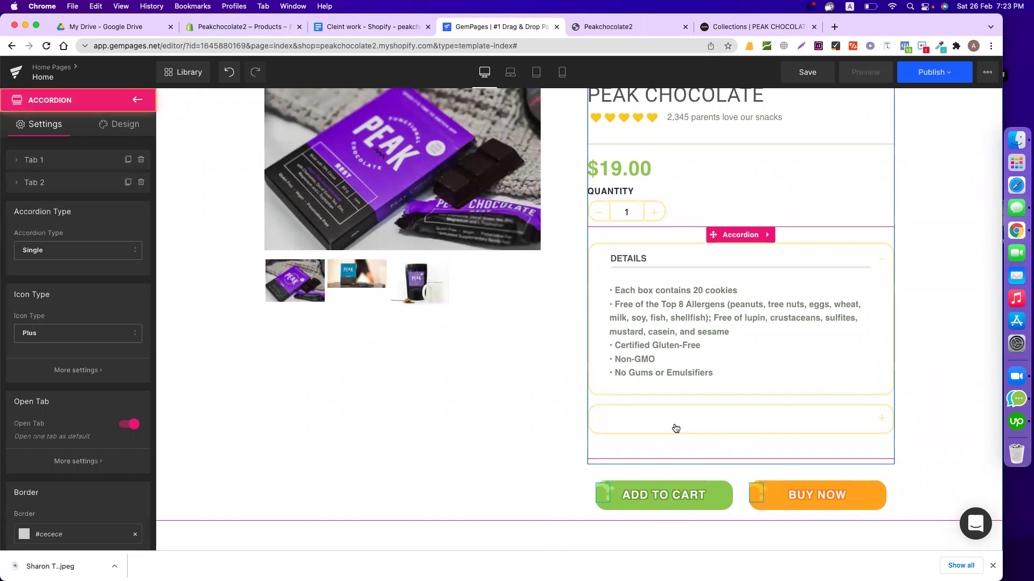
{"action": "left_click", "coordinate": [659, 334]}
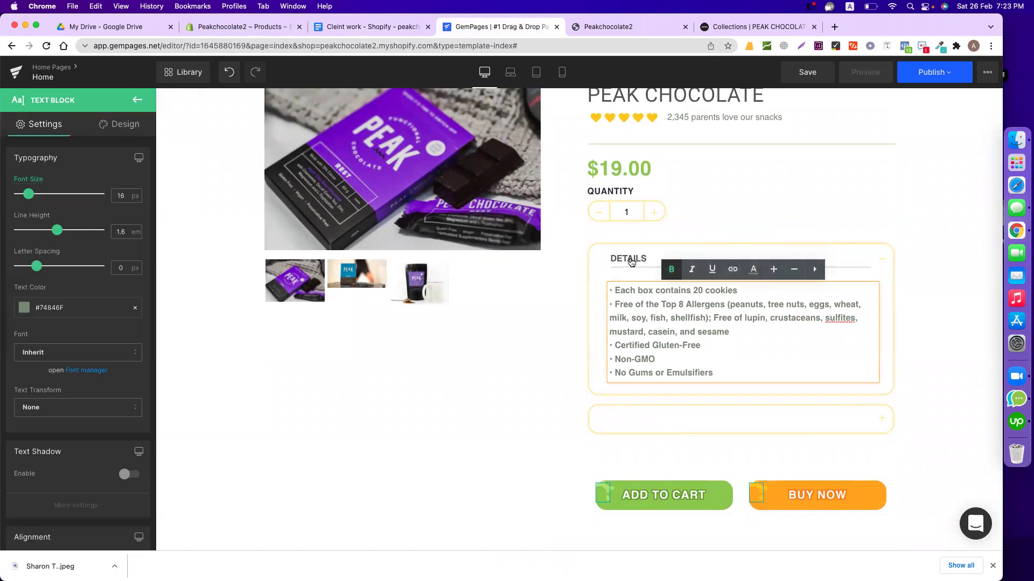
{"action": "left_click", "coordinate": [635, 261]}
{"action": "left_click", "coordinate": [596, 251]}
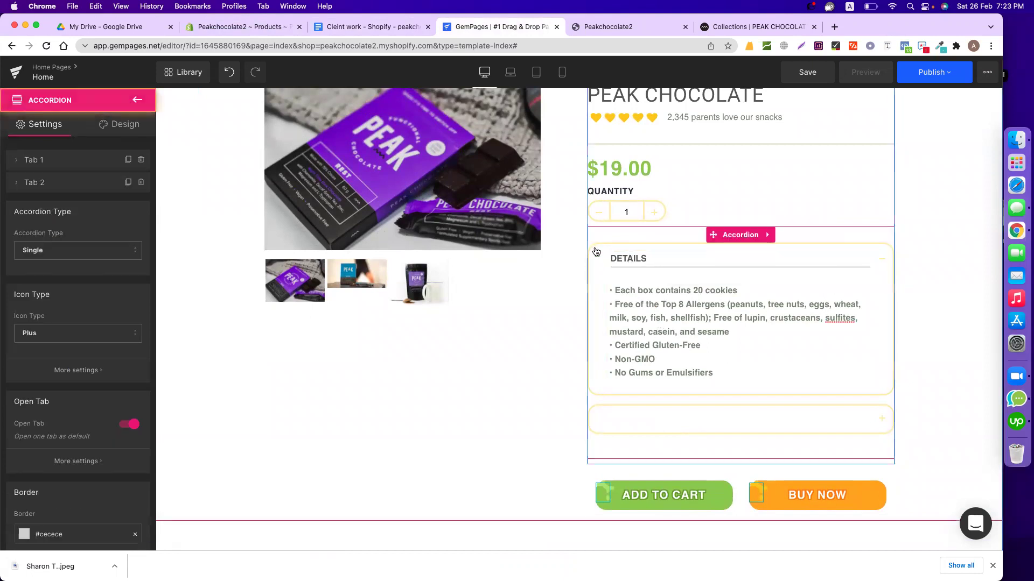
{"action": "right_click", "coordinate": [740, 235]}
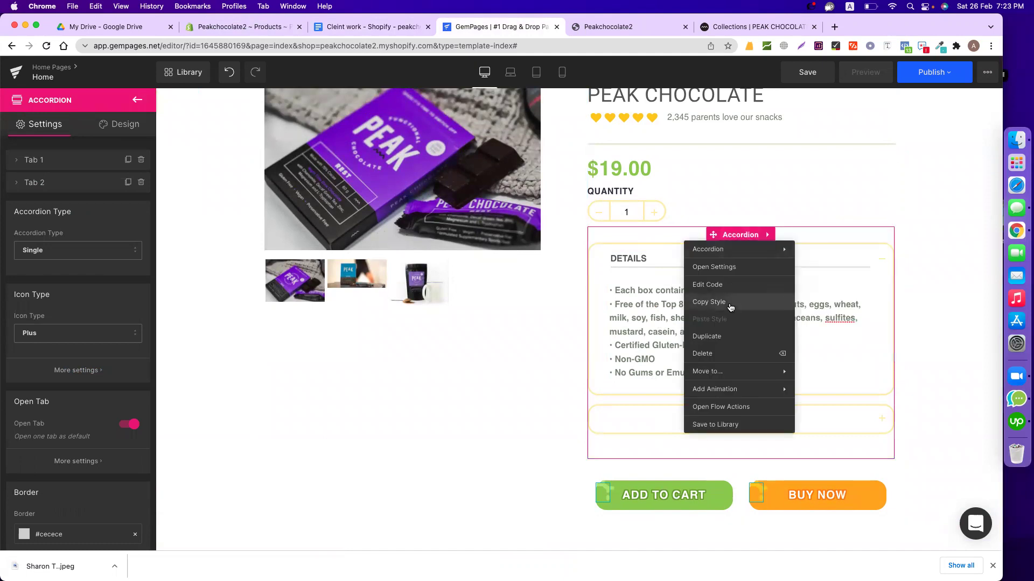
{"action": "left_click", "coordinate": [713, 353]}
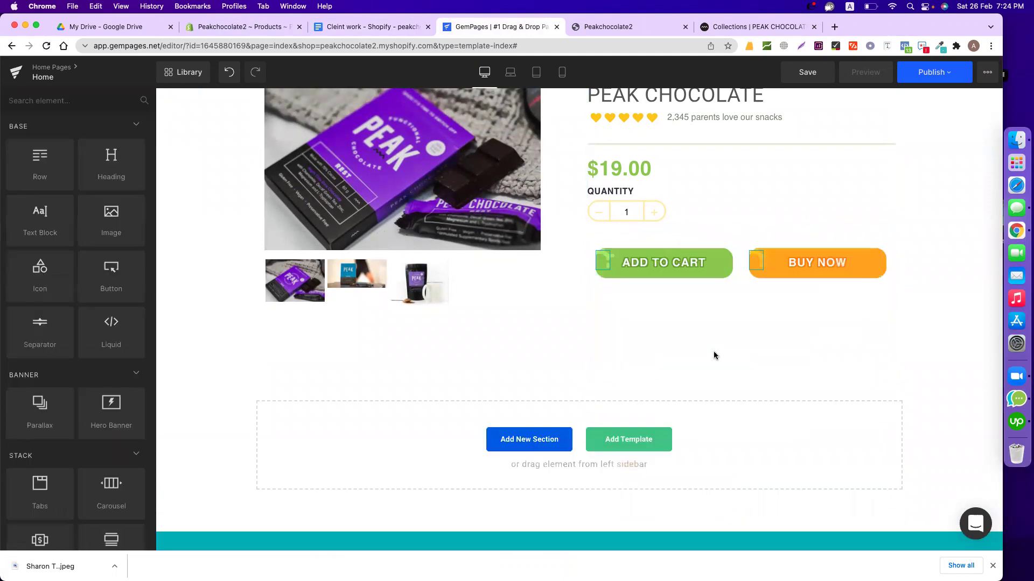
Step: Delete the '2,345 parents love our snacks' text, Soft Baked Cookies label and heart rating row
{"action": "scroll", "coordinate": [713, 351], "scroll_direction": "up", "scroll_amount": 3}
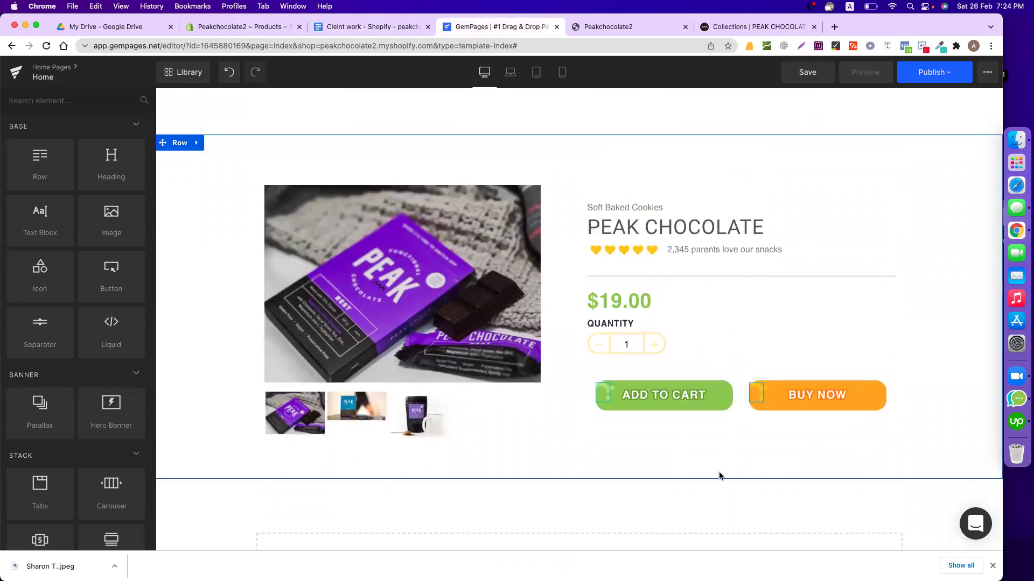
{"action": "right_click", "coordinate": [676, 249]}
{"action": "left_click", "coordinate": [652, 366]}
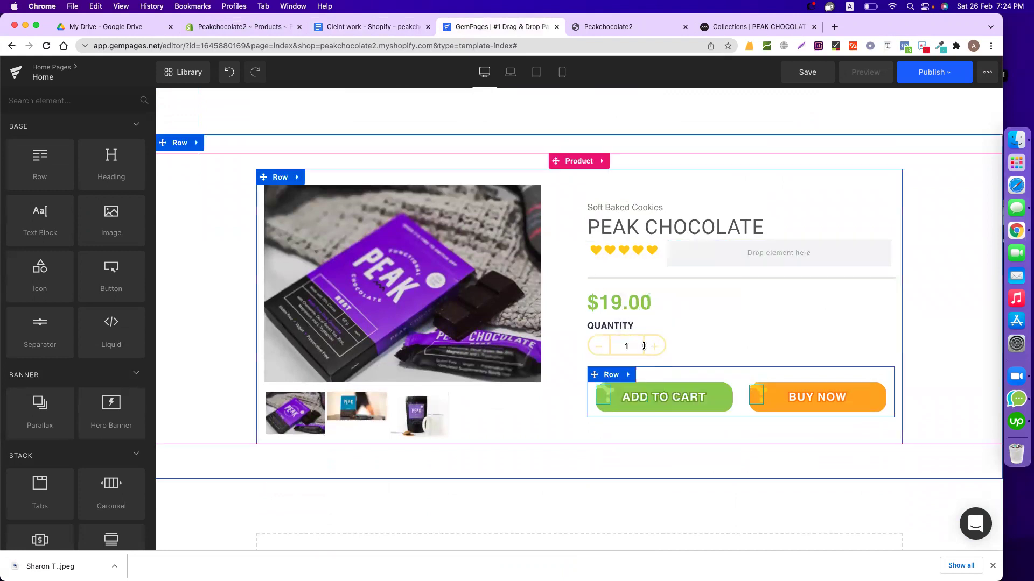
{"action": "right_click", "coordinate": [620, 210]}
{"action": "left_click", "coordinate": [609, 331]}
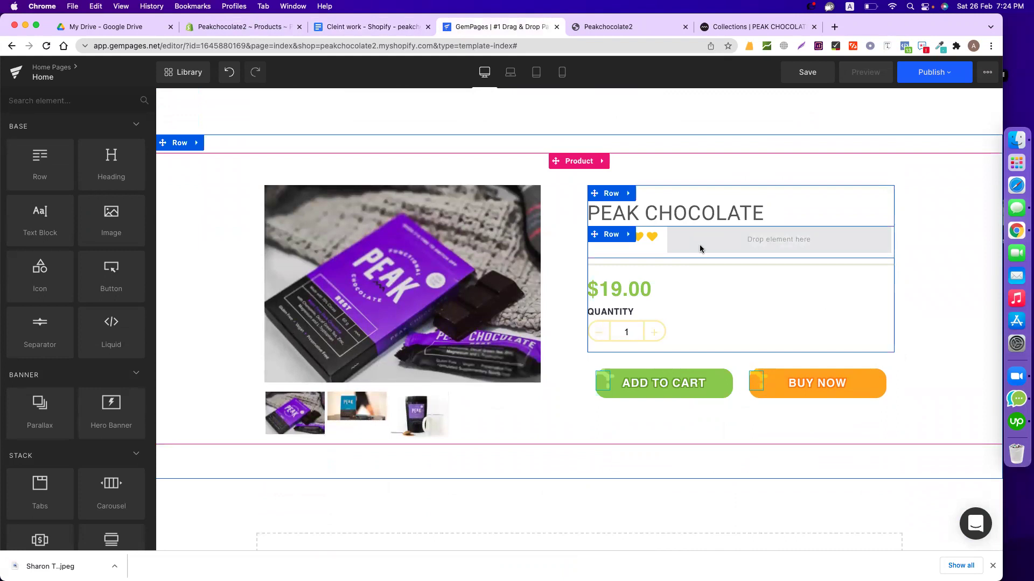
{"action": "right_click", "coordinate": [649, 251]}
{"action": "left_click", "coordinate": [684, 366]}
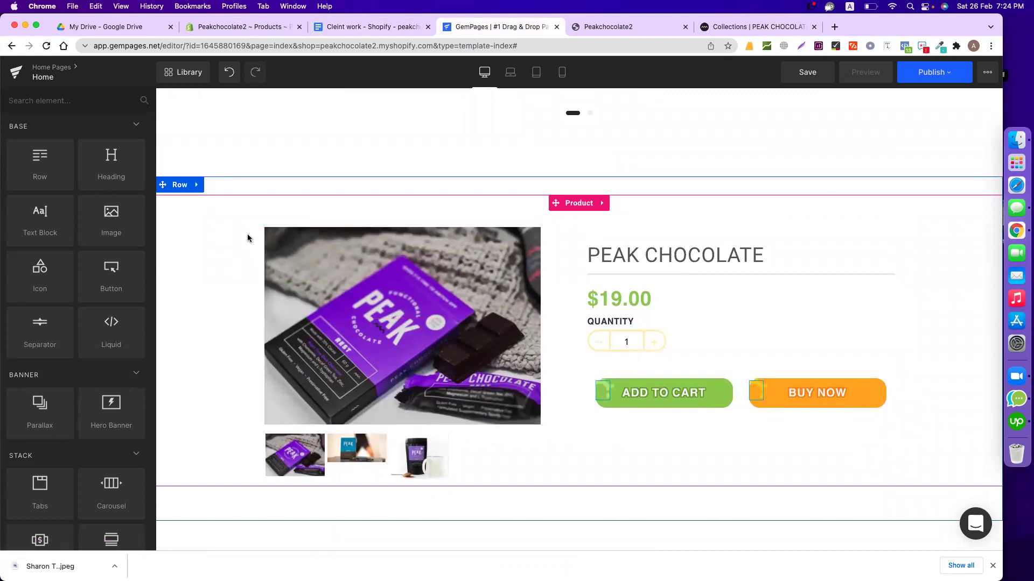
Step: Give the product row a light purple #f2e7fd background
{"action": "left_click", "coordinate": [177, 186]}
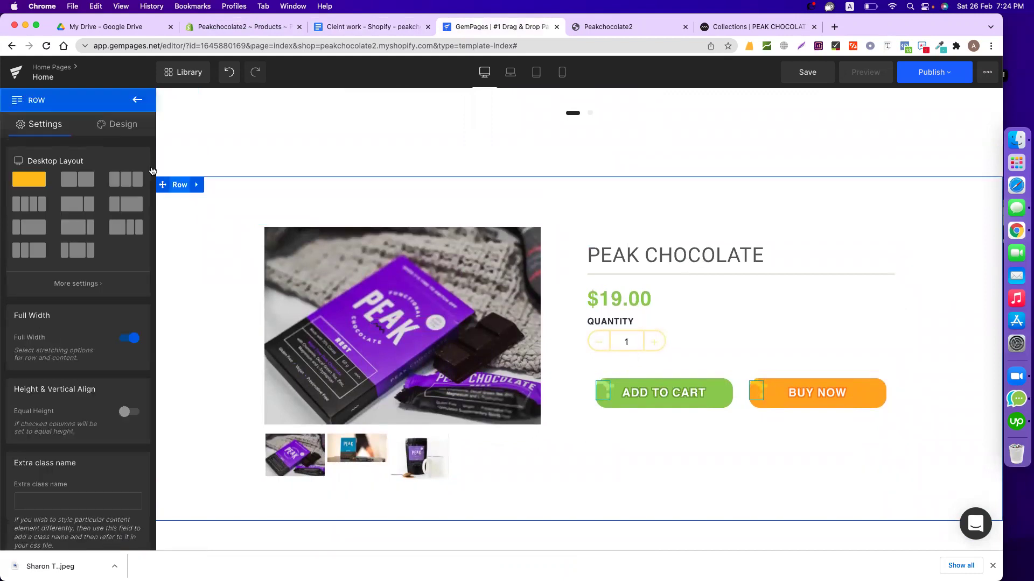
{"action": "left_click", "coordinate": [119, 124]}
{"action": "left_click", "coordinate": [69, 218]}
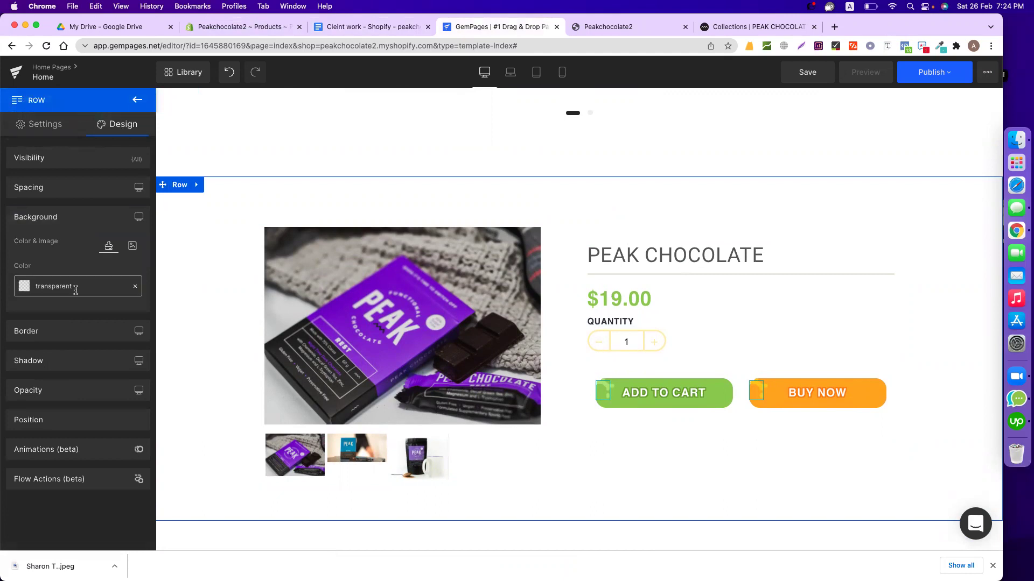
{"action": "left_click", "coordinate": [98, 287]}
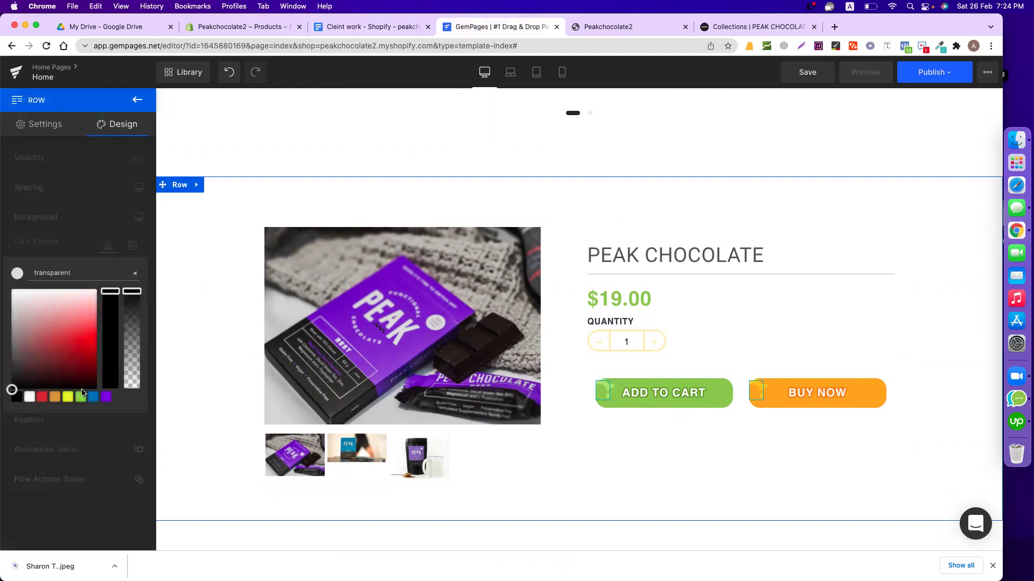
{"action": "left_click", "coordinate": [107, 398]}
{"action": "left_click", "coordinate": [26, 299]}
{"action": "left_click", "coordinate": [36, 307]}
{"action": "left_click_drag", "start_coordinate": [91, 303], "coordinate": [87, 294]}
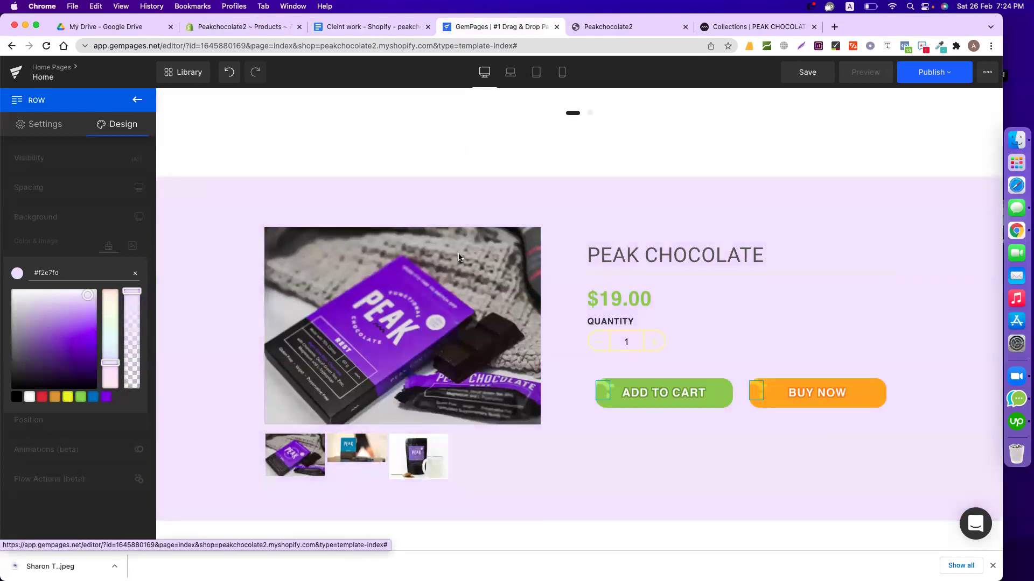
{"action": "left_click", "coordinate": [609, 304]}
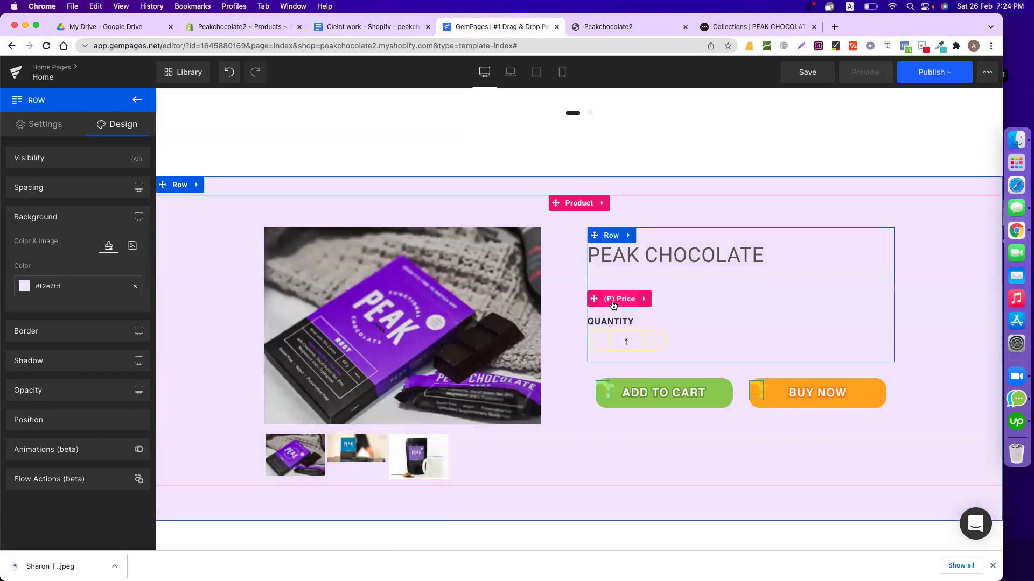
Step: Change the $19.00 price text colour from green to purple #8224e3
{"action": "left_click", "coordinate": [632, 305]}
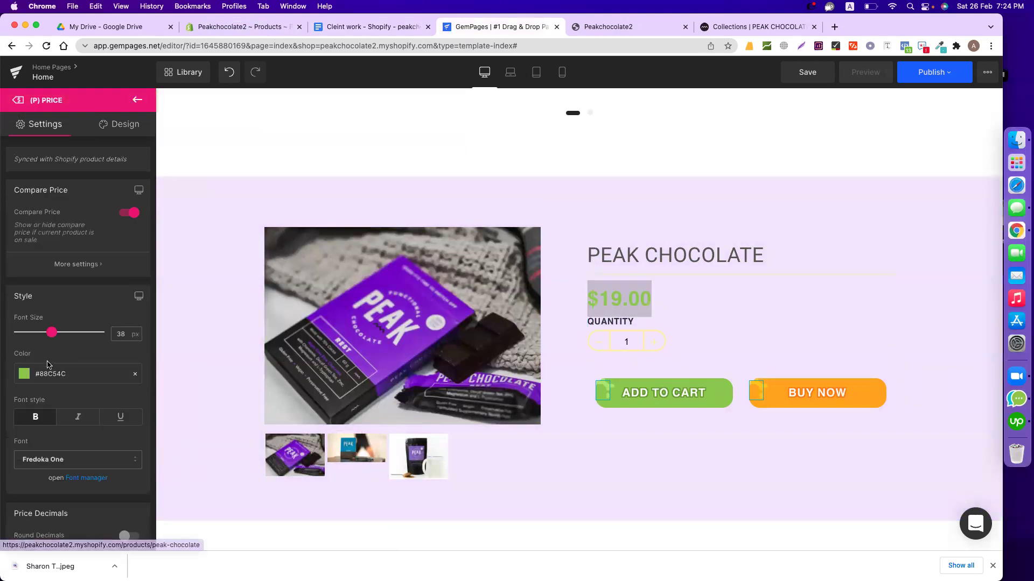
{"action": "left_click", "coordinate": [135, 374]}
{"action": "left_click", "coordinate": [113, 376]}
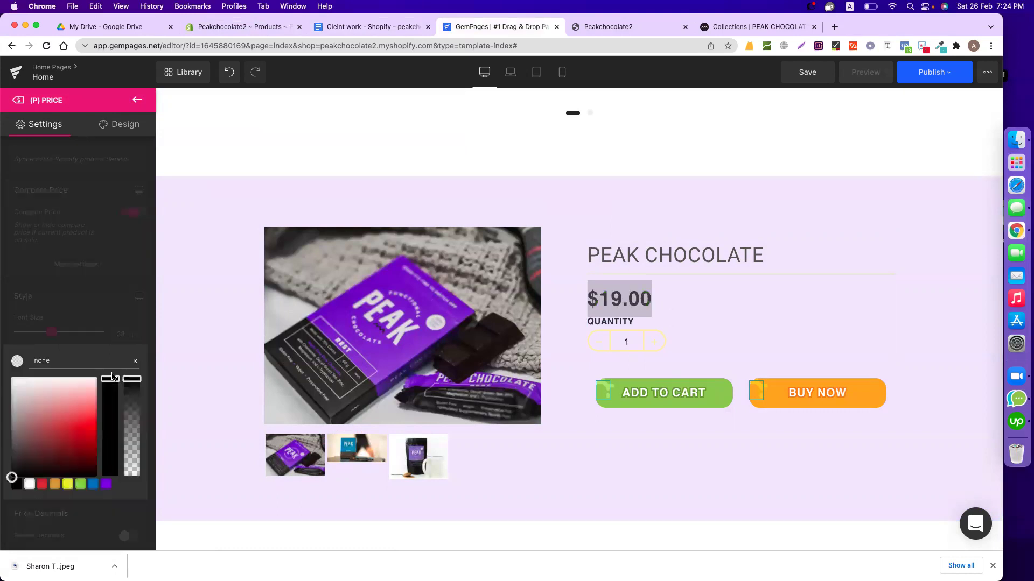
{"action": "left_click", "coordinate": [106, 484]}
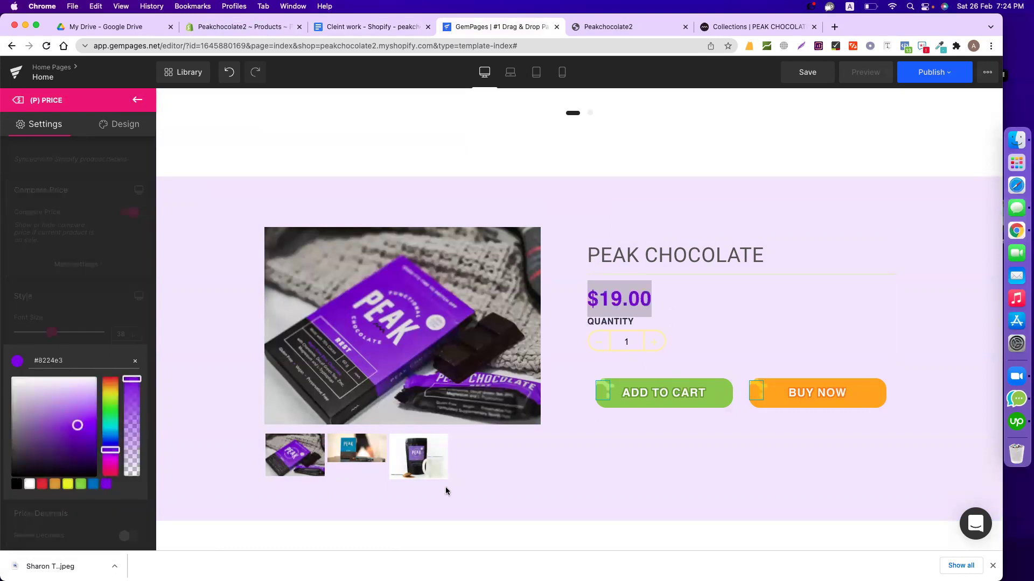
{"action": "left_click", "coordinate": [602, 456]}
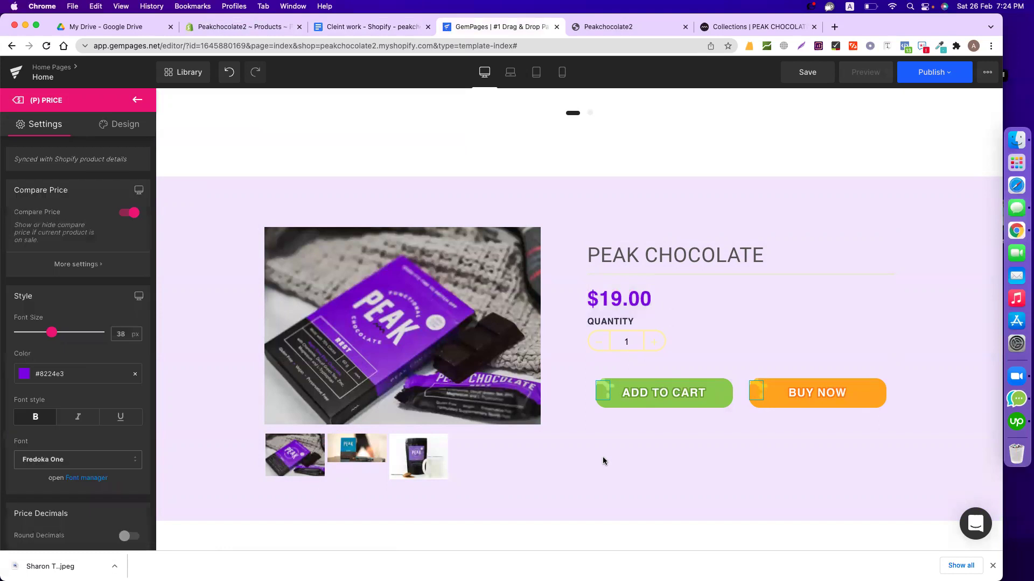
{"action": "left_click", "coordinate": [612, 408]}
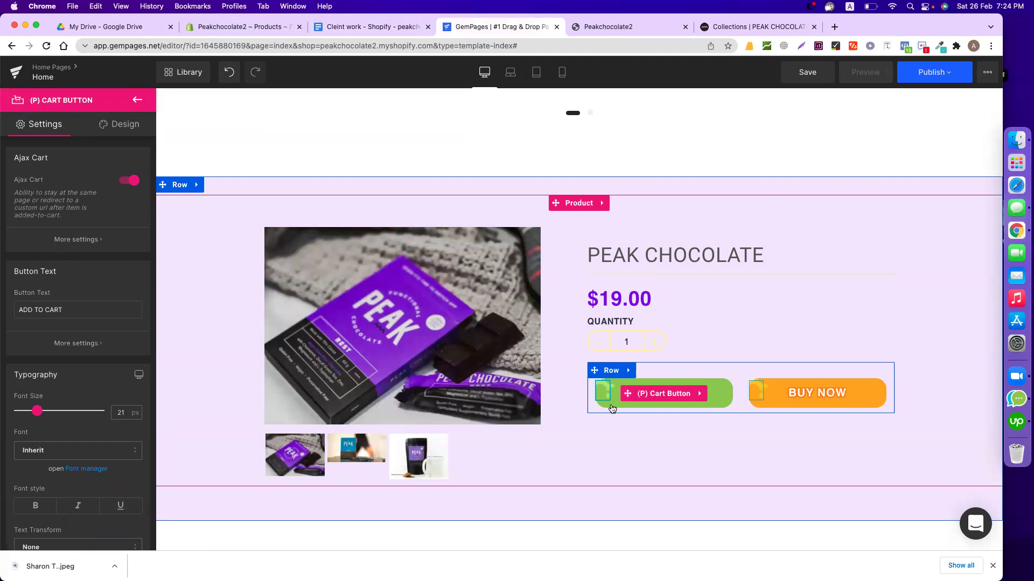
Step: Replace the Add to Cart button's green background with purple
{"action": "left_click", "coordinate": [113, 128]}
{"action": "left_click", "coordinate": [73, 220]}
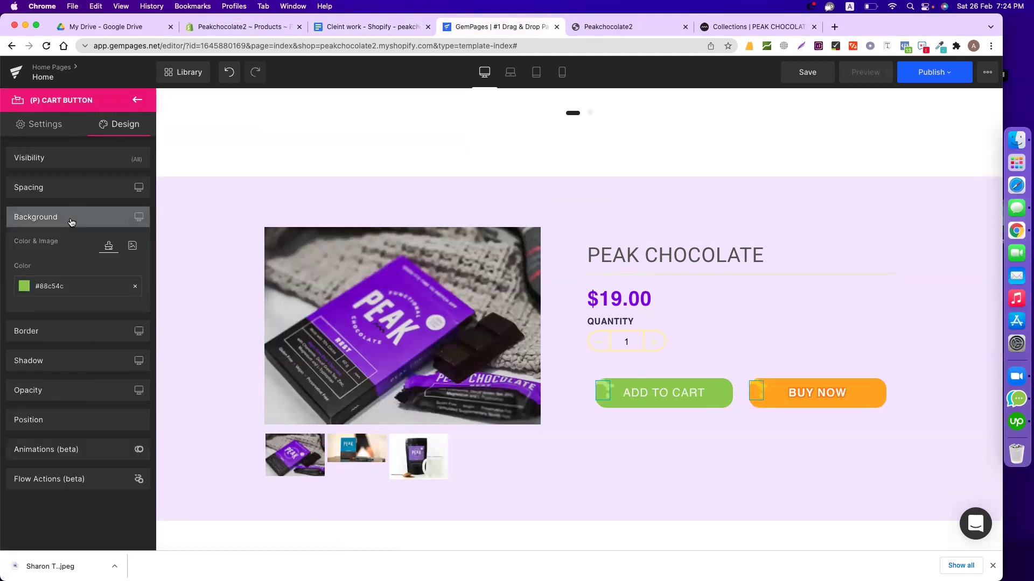
{"action": "left_click", "coordinate": [135, 288]}
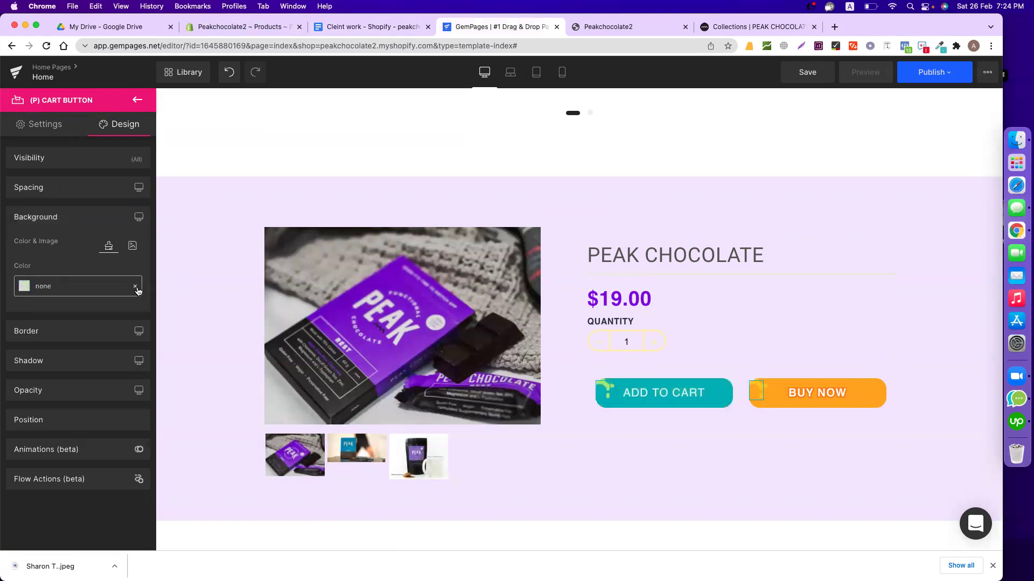
{"action": "left_click", "coordinate": [112, 290]}
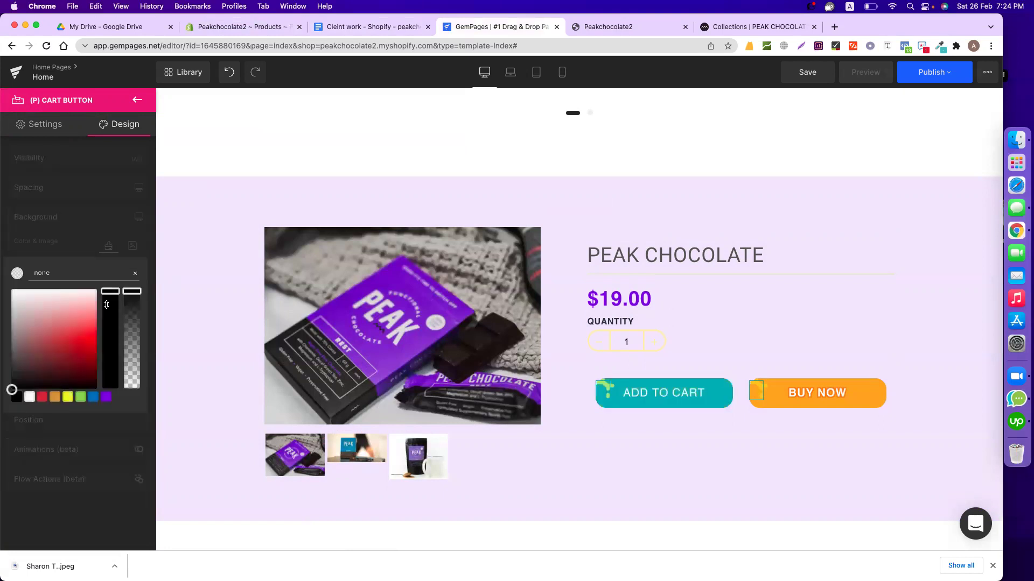
{"action": "left_click", "coordinate": [106, 397]}
{"action": "left_click", "coordinate": [783, 396]}
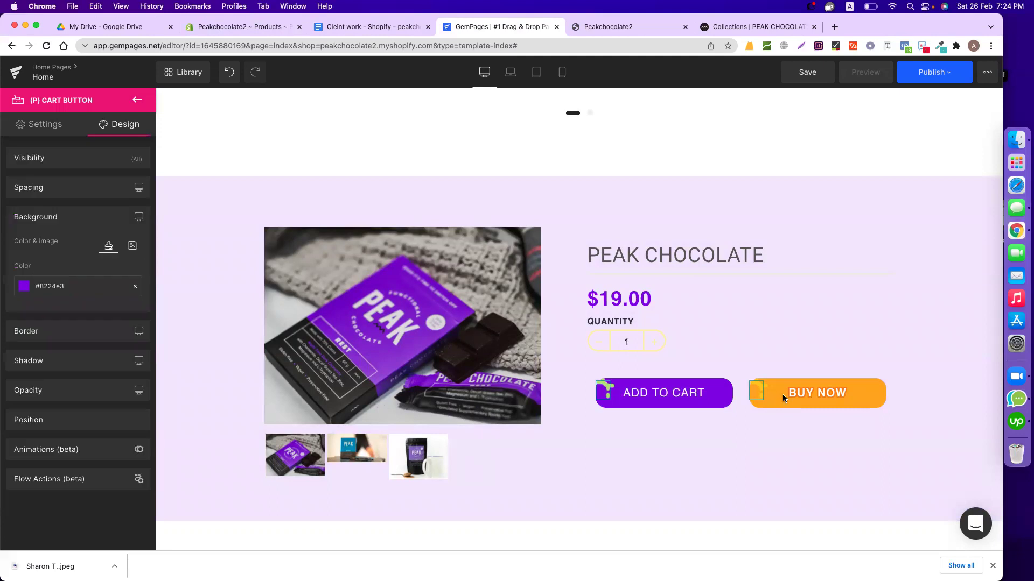
Step: Clear the Buy Now button's orange background colour
{"action": "left_click", "coordinate": [767, 408]}
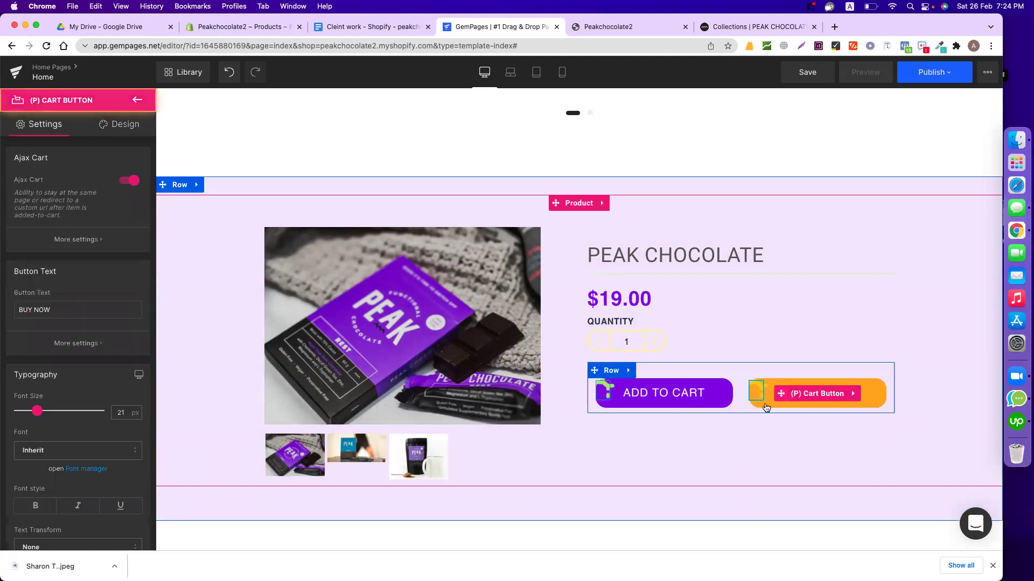
{"action": "scroll", "coordinate": [705, 362], "scroll_direction": "up", "scroll_amount": 5}
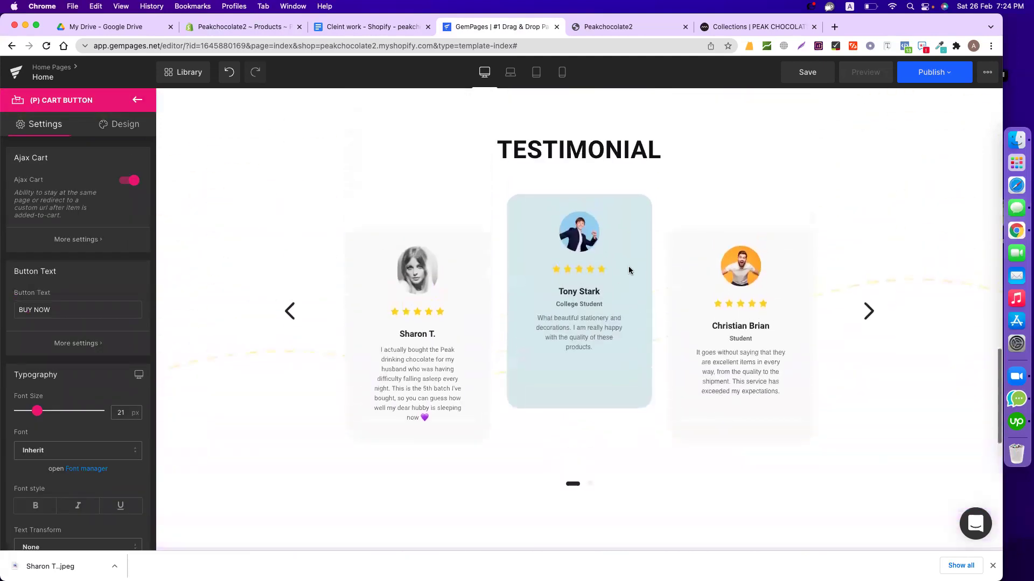
{"action": "scroll", "coordinate": [628, 267], "scroll_direction": "down", "scroll_amount": 10}
{"action": "scroll", "coordinate": [627, 268], "scroll_direction": "up", "scroll_amount": 3}
{"action": "scroll", "coordinate": [629, 267], "scroll_direction": "down", "scroll_amount": 5}
{"action": "scroll", "coordinate": [629, 269], "scroll_direction": "down", "scroll_amount": 15}
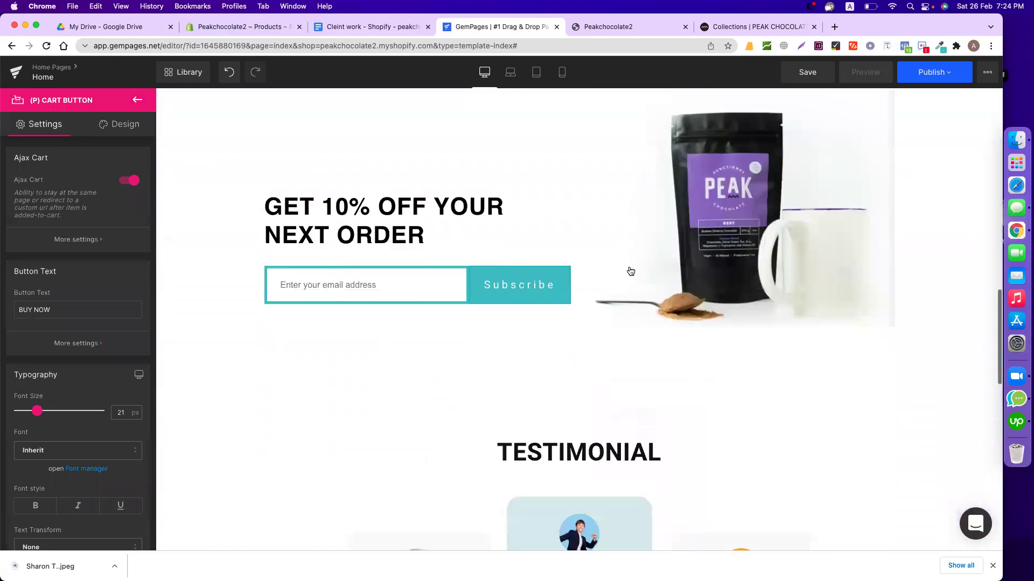
{"action": "scroll", "coordinate": [782, 314], "scroll_direction": "up", "scroll_amount": 2}
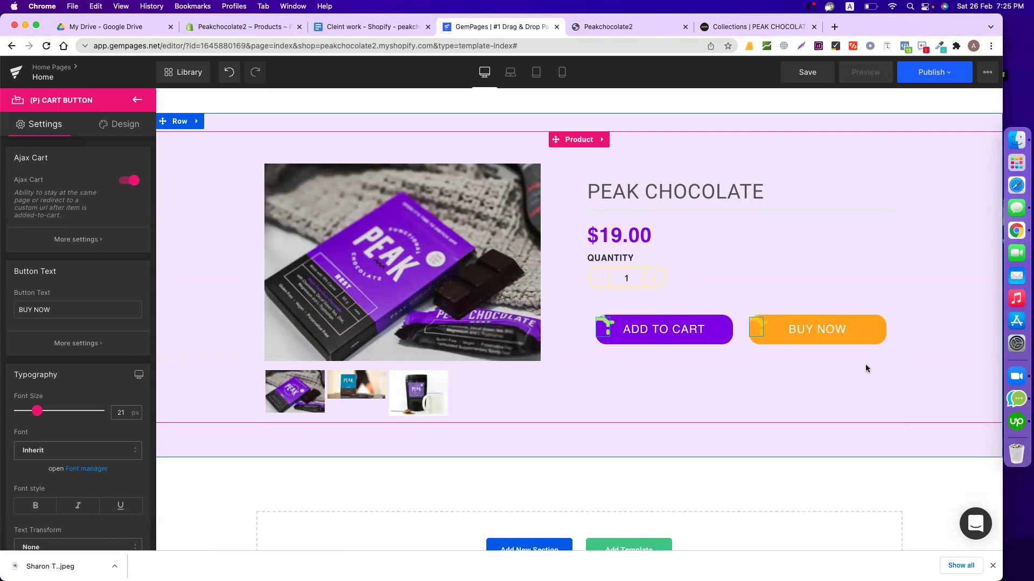
{"action": "left_click", "coordinate": [848, 342]}
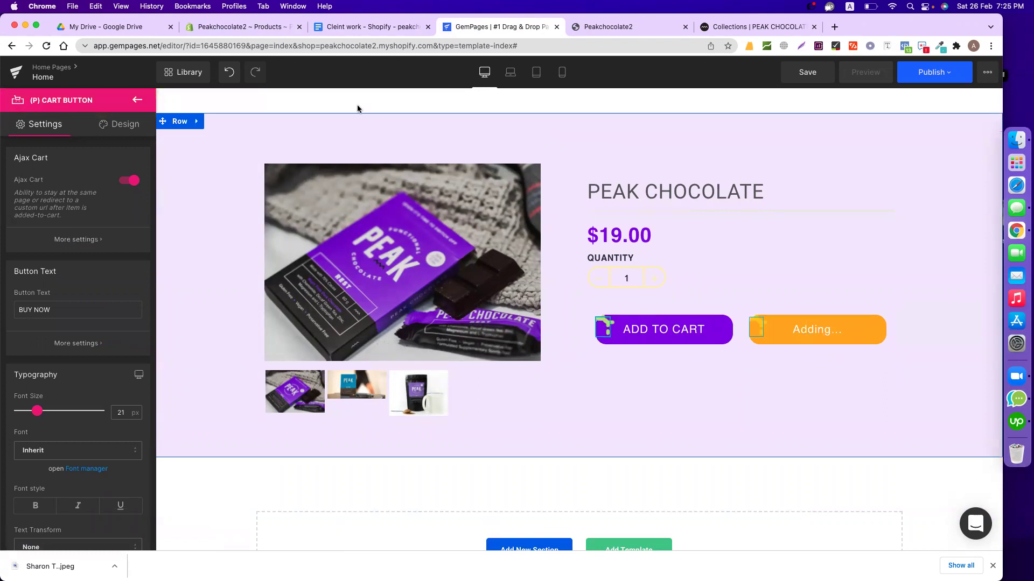
{"action": "left_click", "coordinate": [127, 133]}
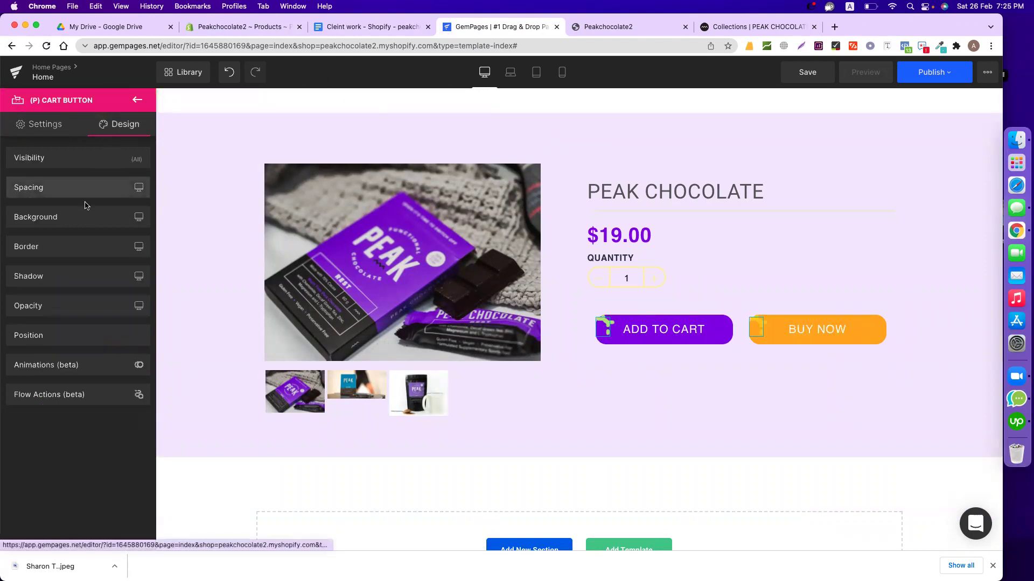
{"action": "left_click", "coordinate": [82, 219]}
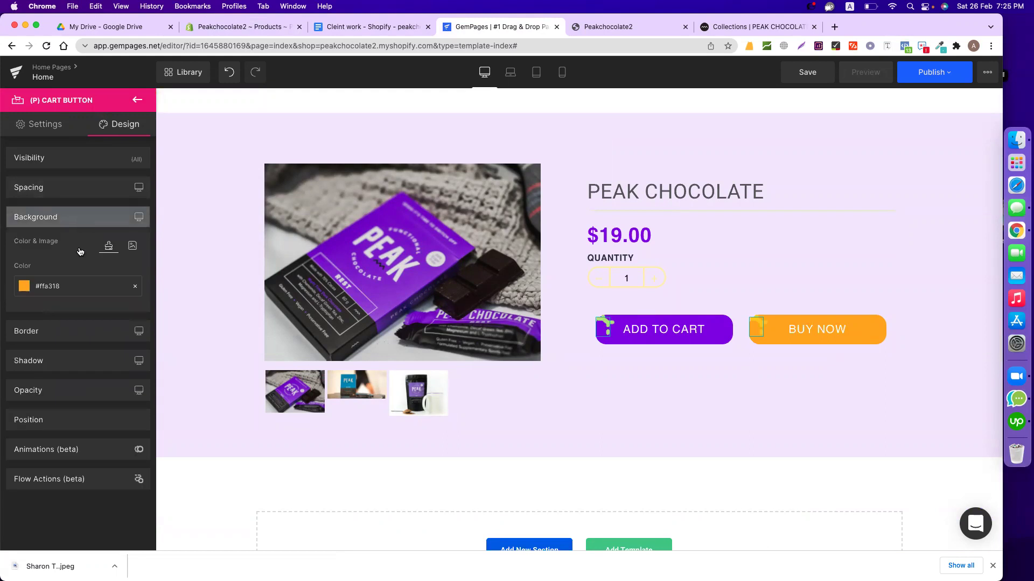
{"action": "left_click", "coordinate": [134, 289]}
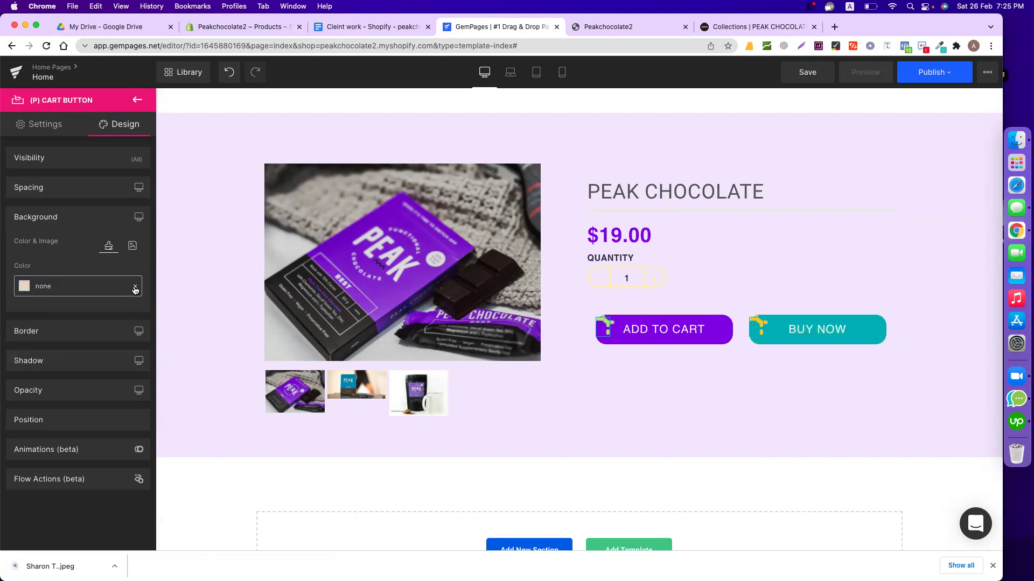
Step: Copy #46BBC1 from the client brief and paste it as the Buy Now background colour
{"action": "left_click", "coordinate": [377, 27]}
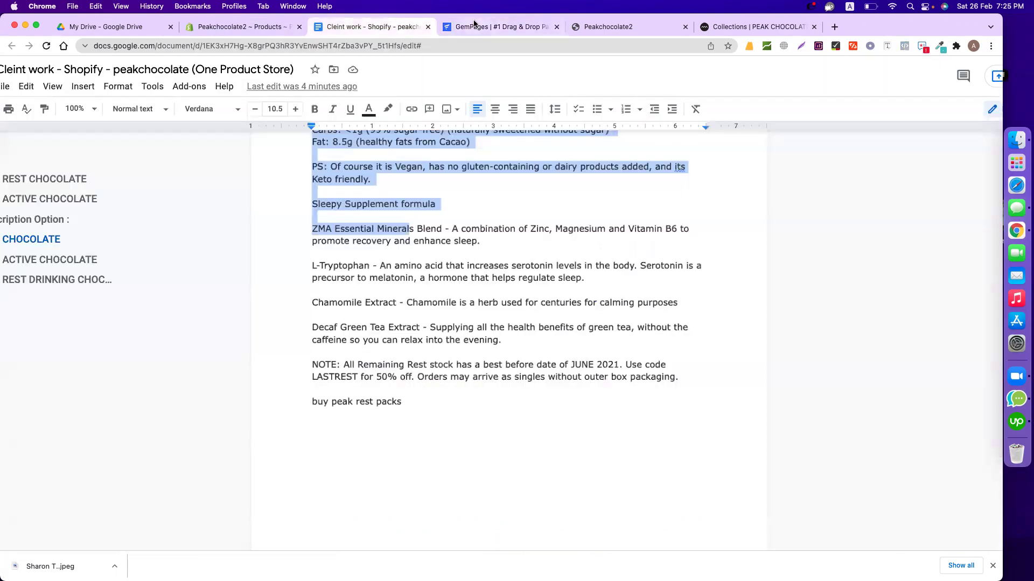
{"action": "scroll", "coordinate": [424, 178], "scroll_direction": "up", "scroll_amount": 20}
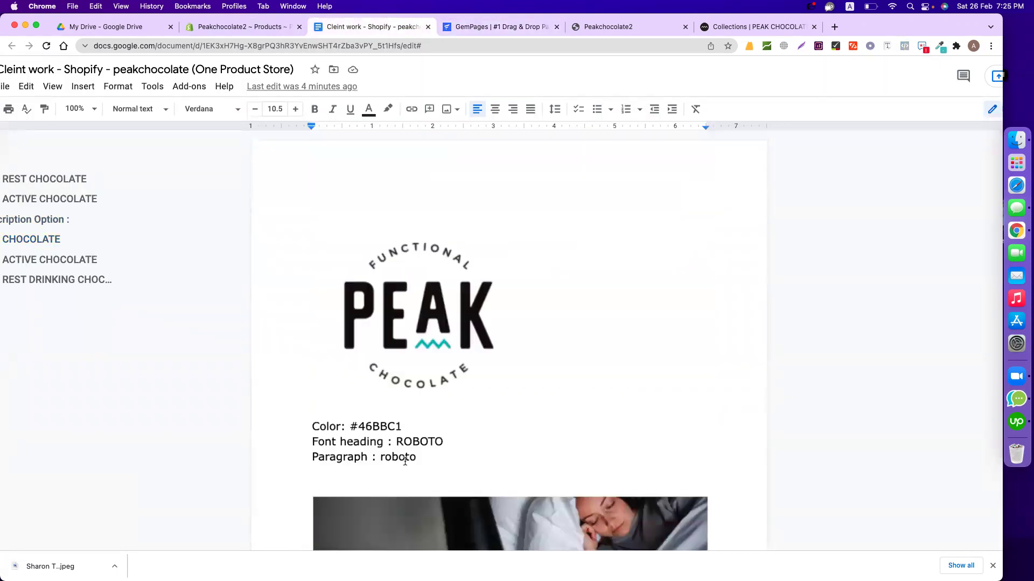
{"action": "left_click_drag", "start_coordinate": [350, 426], "coordinate": [402, 427]}
{"action": "key", "text": "super+c"}
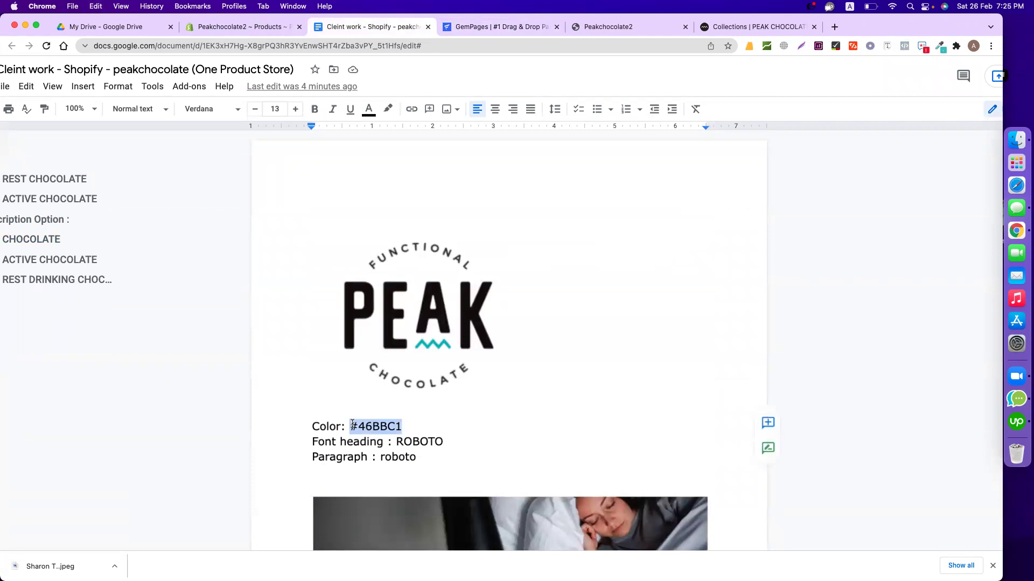
{"action": "left_click", "coordinate": [520, 28]}
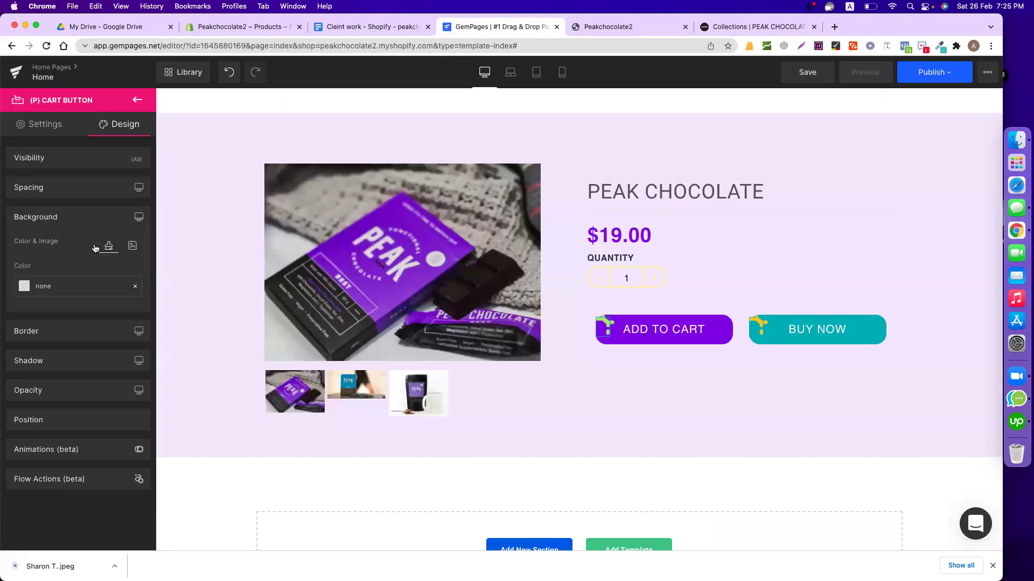
{"action": "left_click", "coordinate": [86, 284]}
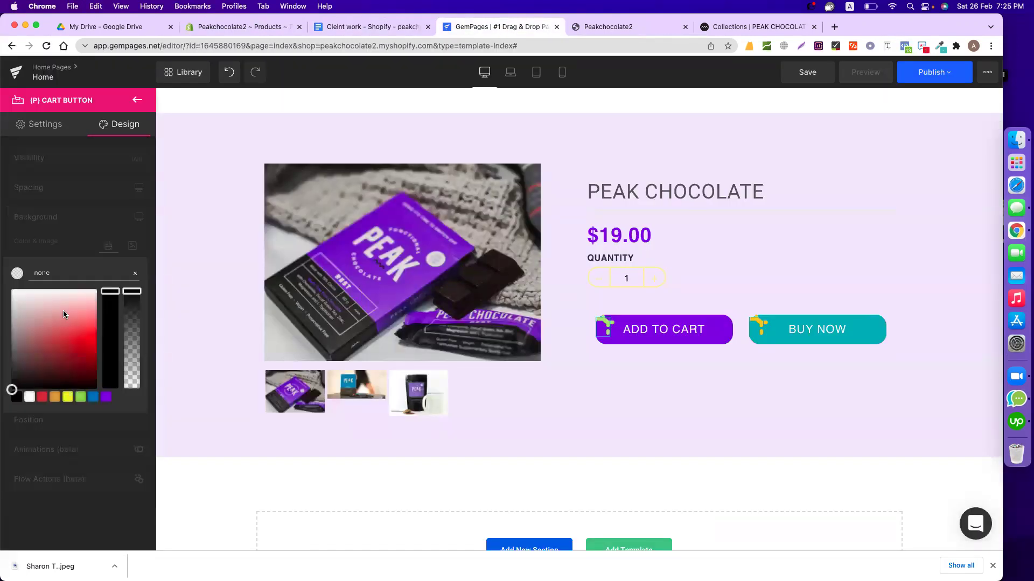
{"action": "key", "text": "super+v"}
{"action": "left_click", "coordinate": [109, 516]}
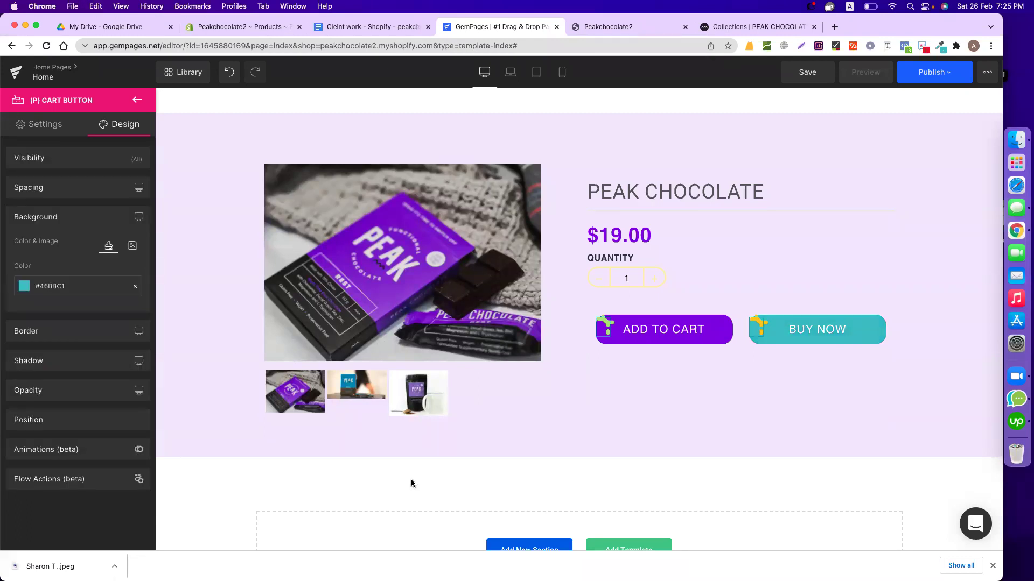
Step: Check the PEAK REST and PEAK ACTIVE CHOCOLATE sections, then bring up the live Collections | PEAK CHOCOLATE page
{"action": "scroll", "coordinate": [411, 481], "scroll_direction": "up", "scroll_amount": 20}
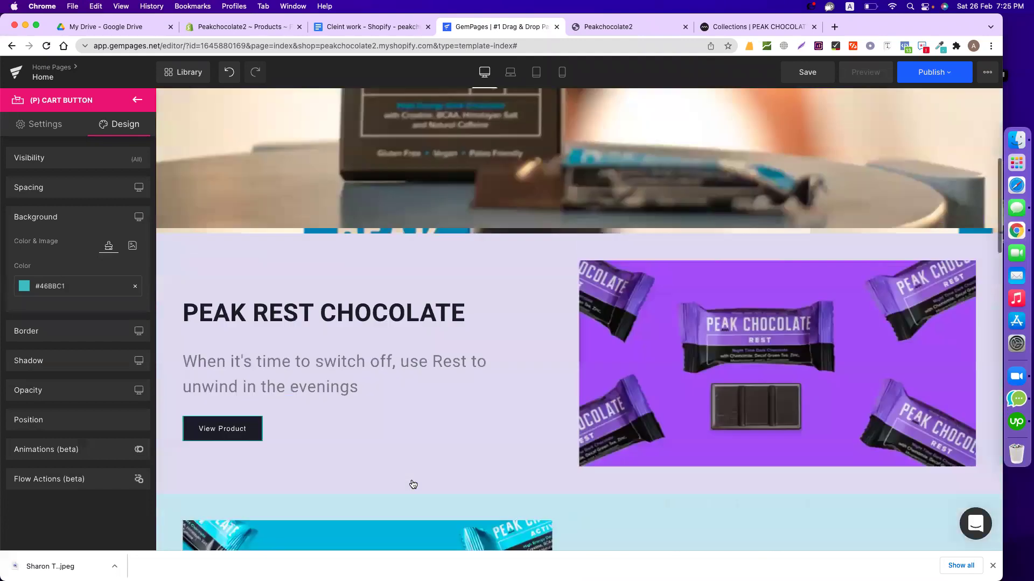
{"action": "scroll", "coordinate": [412, 483], "scroll_direction": "down", "scroll_amount": 15}
{"action": "scroll", "coordinate": [412, 484], "scroll_direction": "up", "scroll_amount": 6}
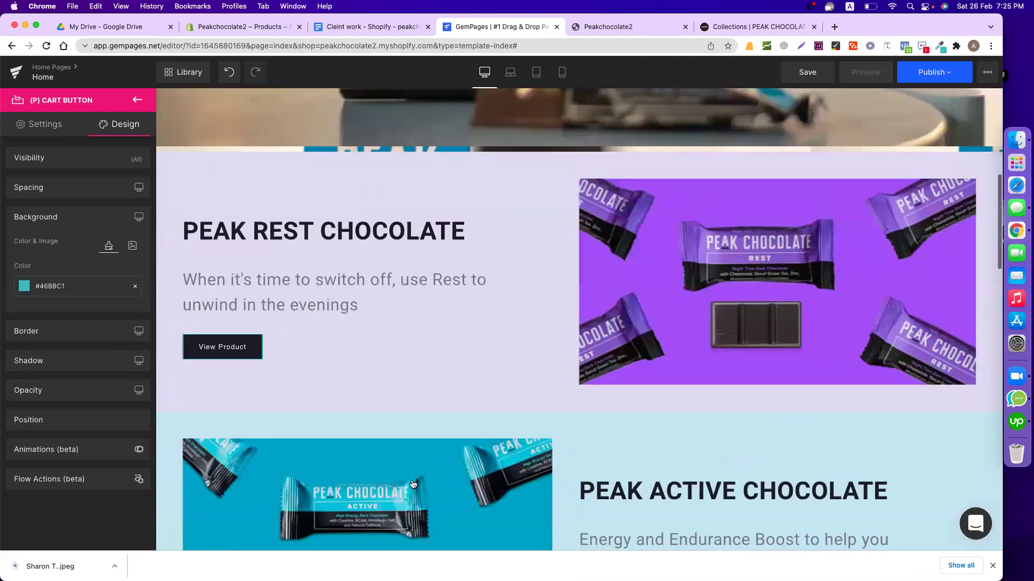
{"action": "scroll", "coordinate": [413, 484], "scroll_direction": "down", "scroll_amount": 5}
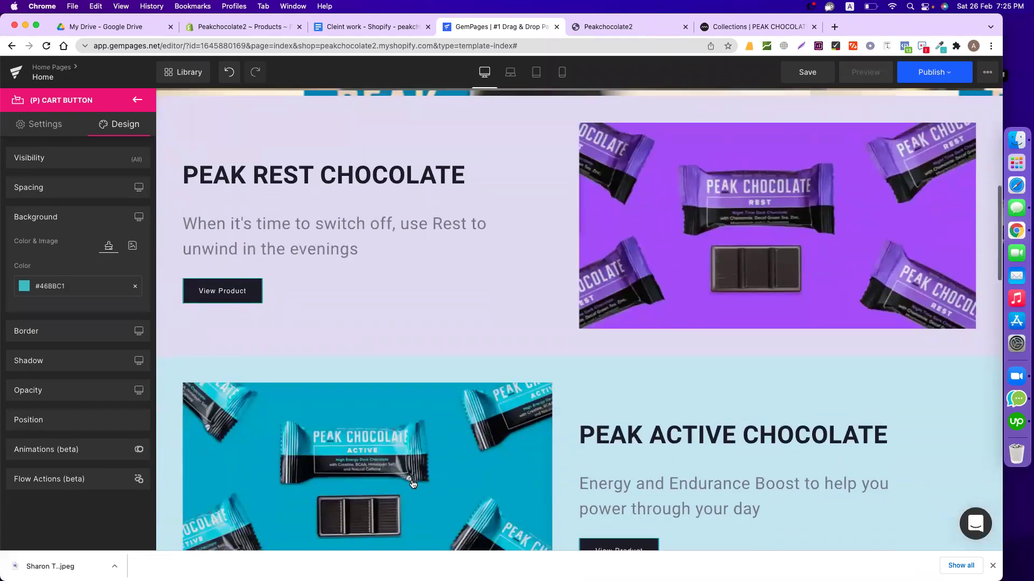
{"action": "scroll", "coordinate": [412, 480], "scroll_direction": "down", "scroll_amount": 6}
{"action": "scroll", "coordinate": [411, 482], "scroll_direction": "up", "scroll_amount": 4}
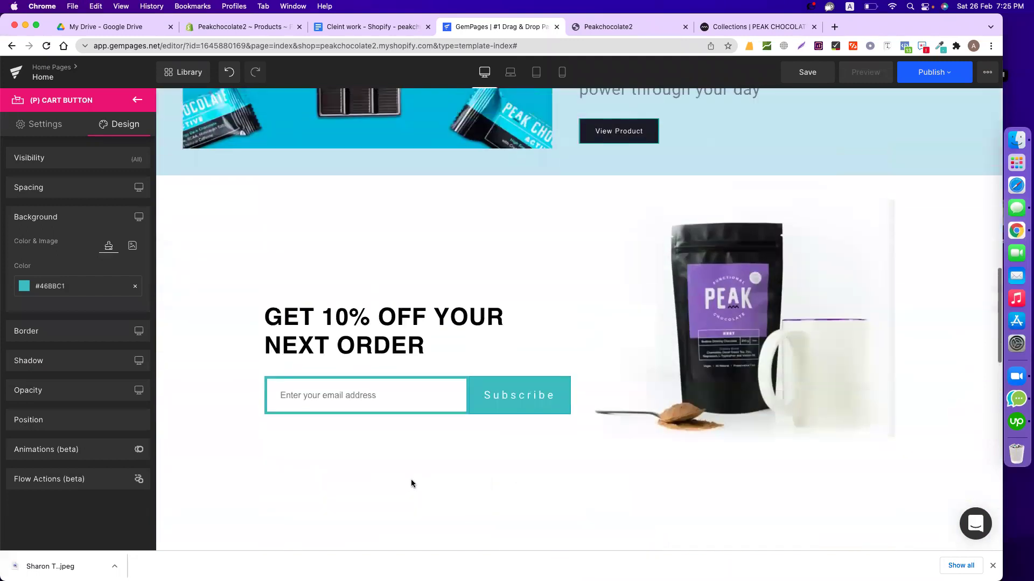
{"action": "scroll", "coordinate": [411, 483], "scroll_direction": "up", "scroll_amount": 6}
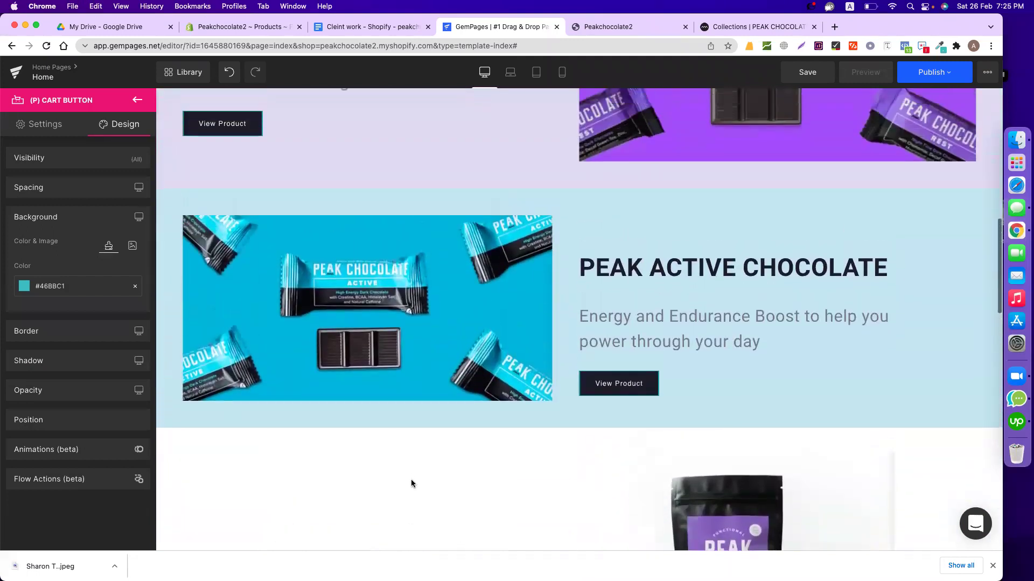
{"action": "scroll", "coordinate": [412, 484], "scroll_direction": "up", "scroll_amount": 3}
{"action": "scroll", "coordinate": [412, 484], "scroll_direction": "down", "scroll_amount": 2}
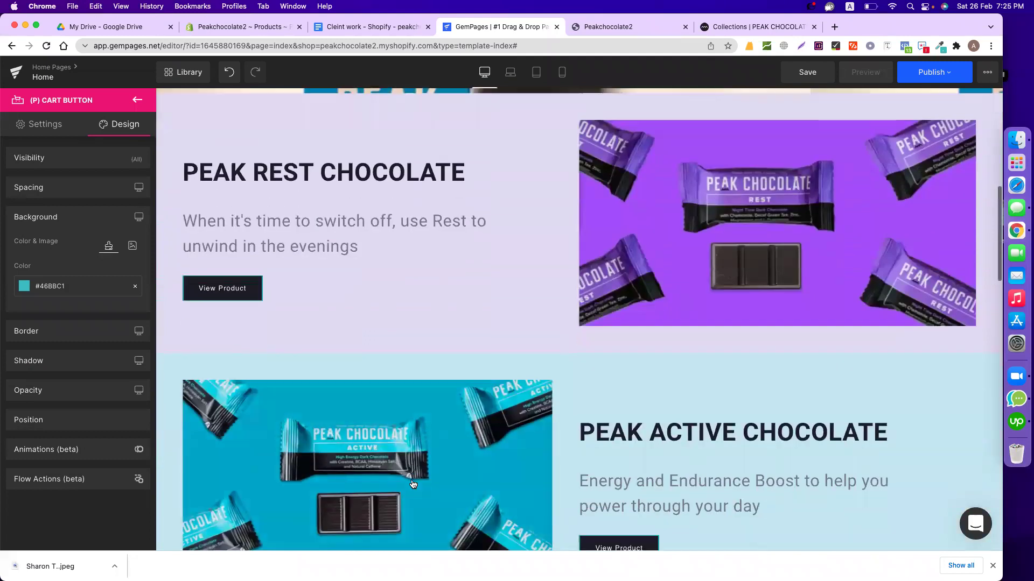
{"action": "scroll", "coordinate": [413, 483], "scroll_direction": "up", "scroll_amount": 1}
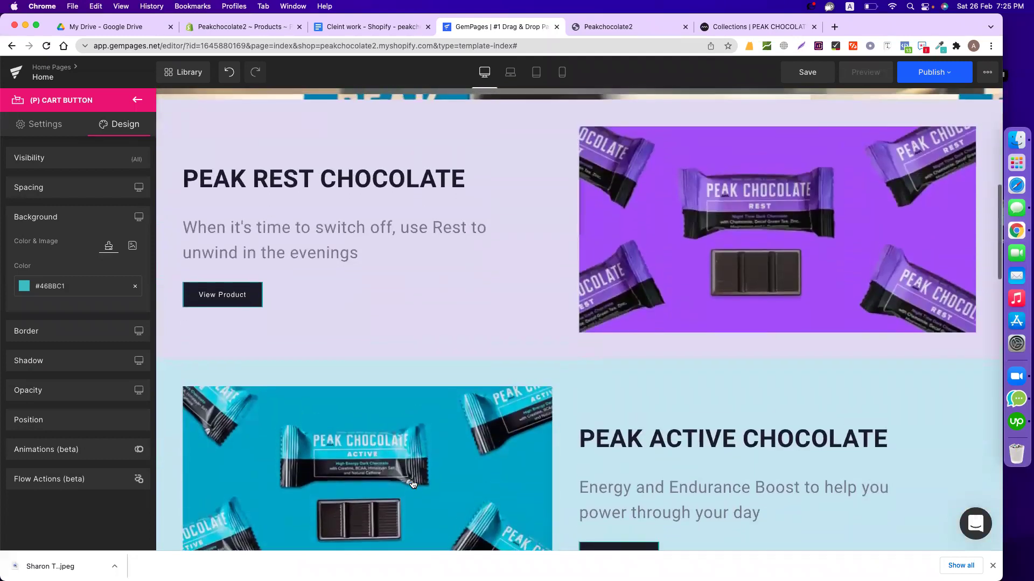
{"action": "left_click", "coordinate": [726, 34]}
Step: Save the live site's purple zigzag divider to Downloads as zigjag.png and return to GemPages
{"action": "scroll", "coordinate": [413, 393], "scroll_direction": "down", "scroll_amount": 4}
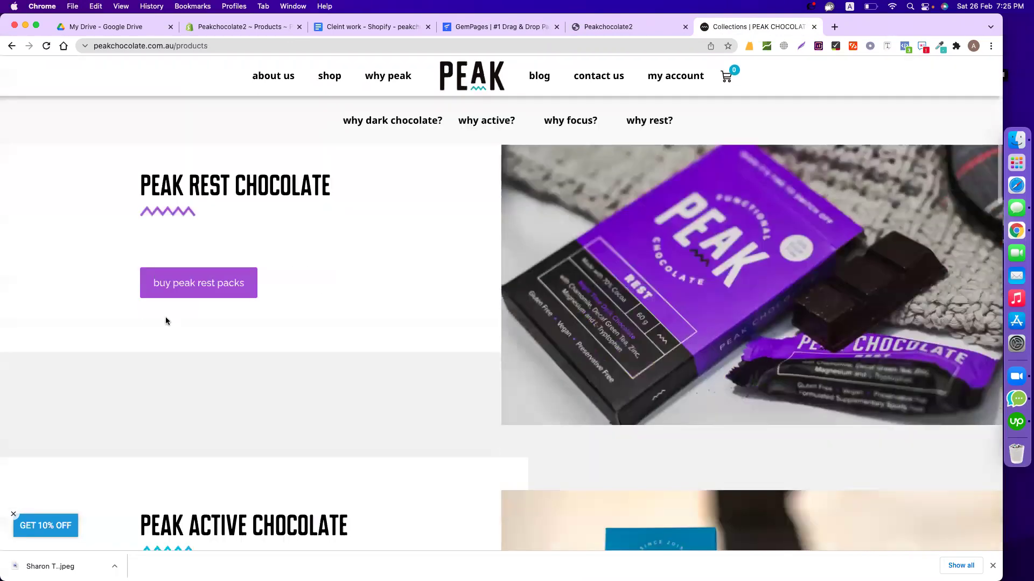
{"action": "right_click", "coordinate": [171, 210]}
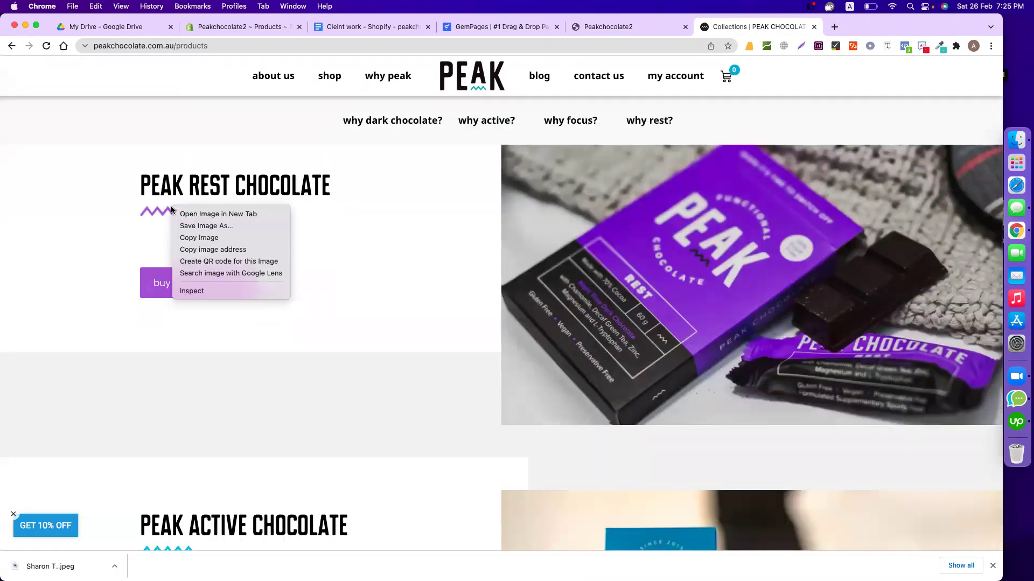
{"action": "left_click", "coordinate": [185, 230]}
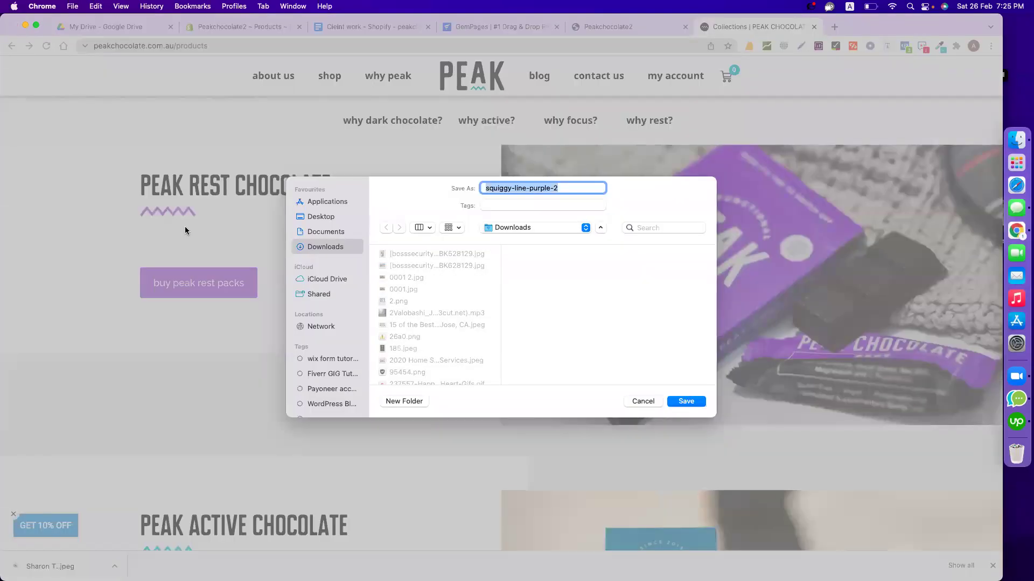
{"action": "type", "text": "zigjag"}
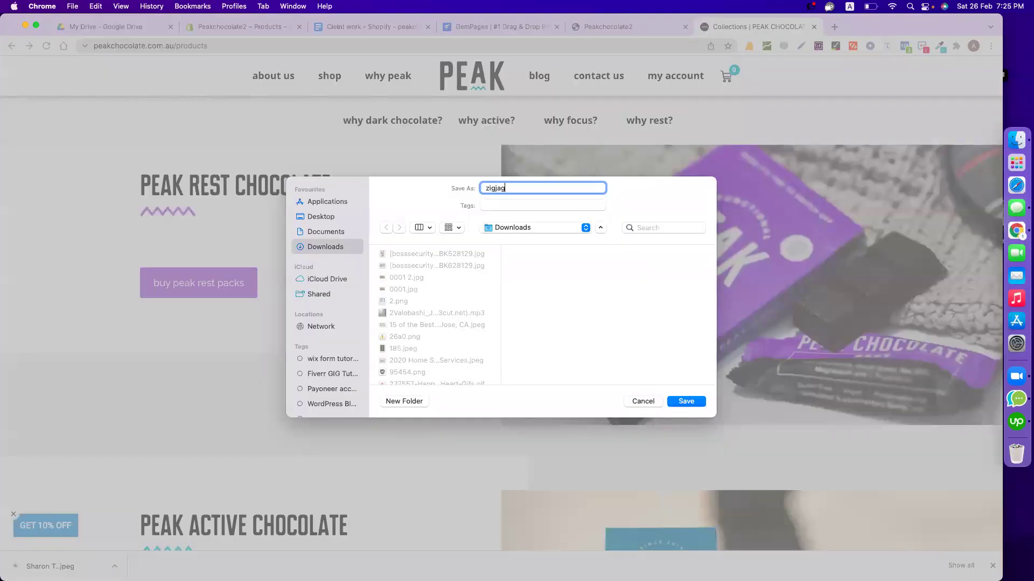
{"action": "key", "text": "Return"}
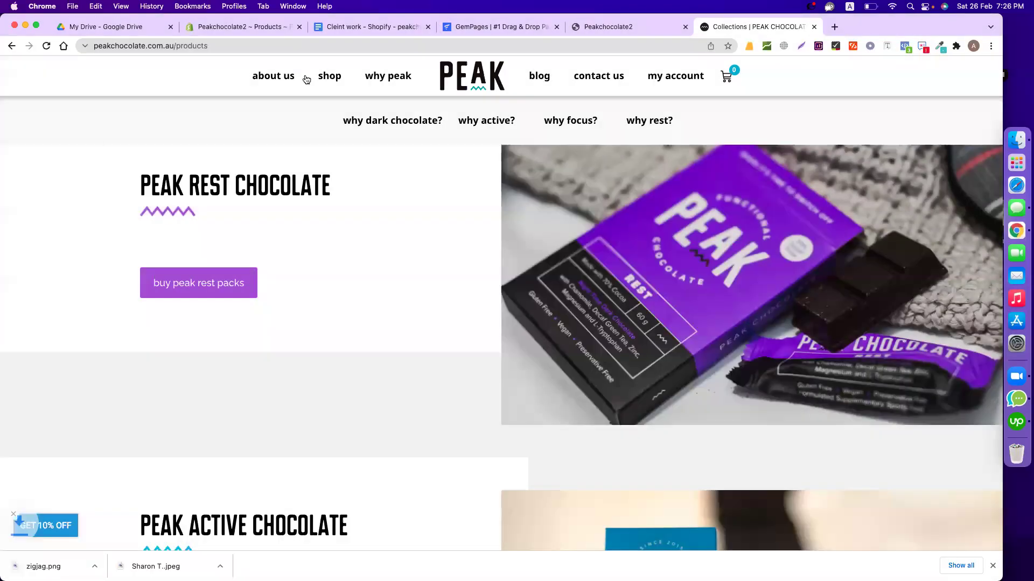
{"action": "left_click", "coordinate": [333, 29]}
{"action": "left_click", "coordinate": [496, 27]}
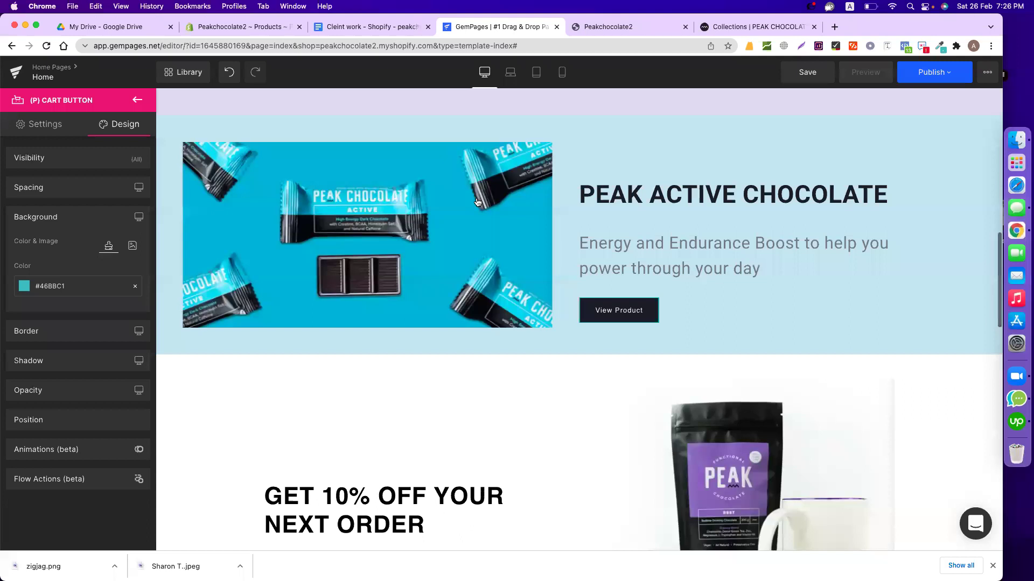
Step: Clear the PEAK REST CHOCOLATE row's lavender background colour so it becomes white
{"action": "scroll", "coordinate": [528, 202], "scroll_direction": "up", "scroll_amount": 1}
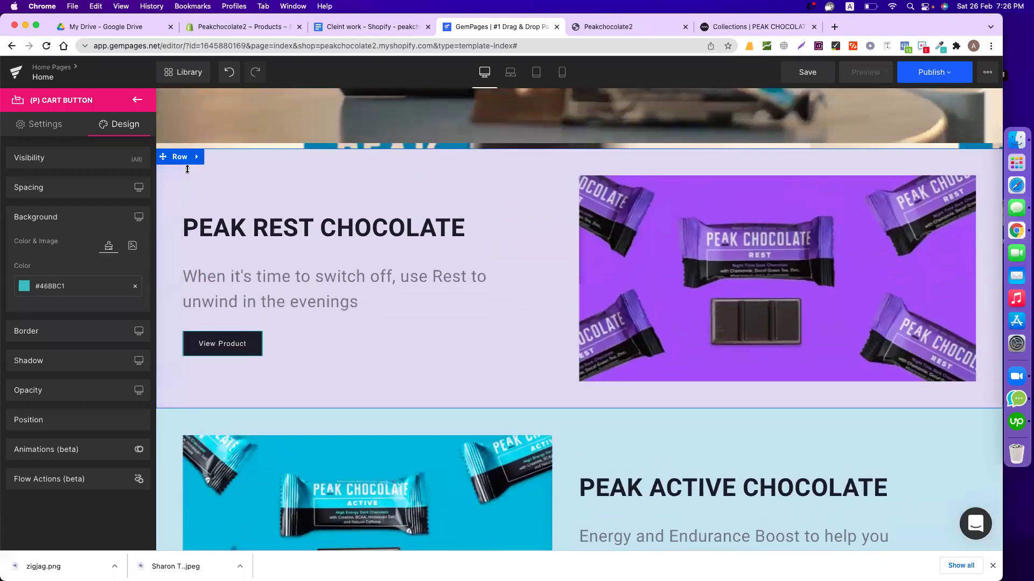
{"action": "left_click", "coordinate": [179, 158]}
{"action": "left_click", "coordinate": [118, 124]}
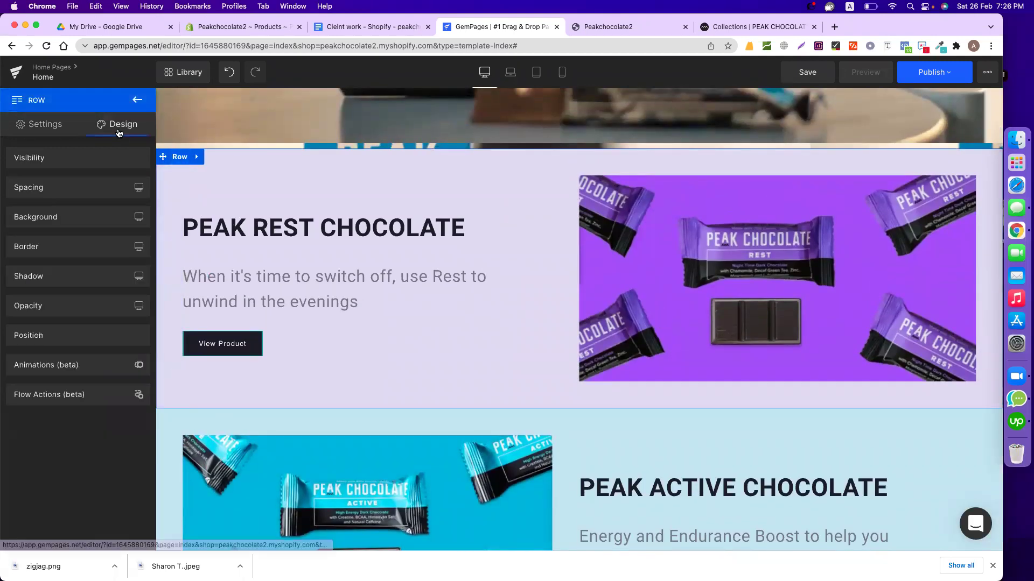
{"action": "left_click", "coordinate": [127, 216]}
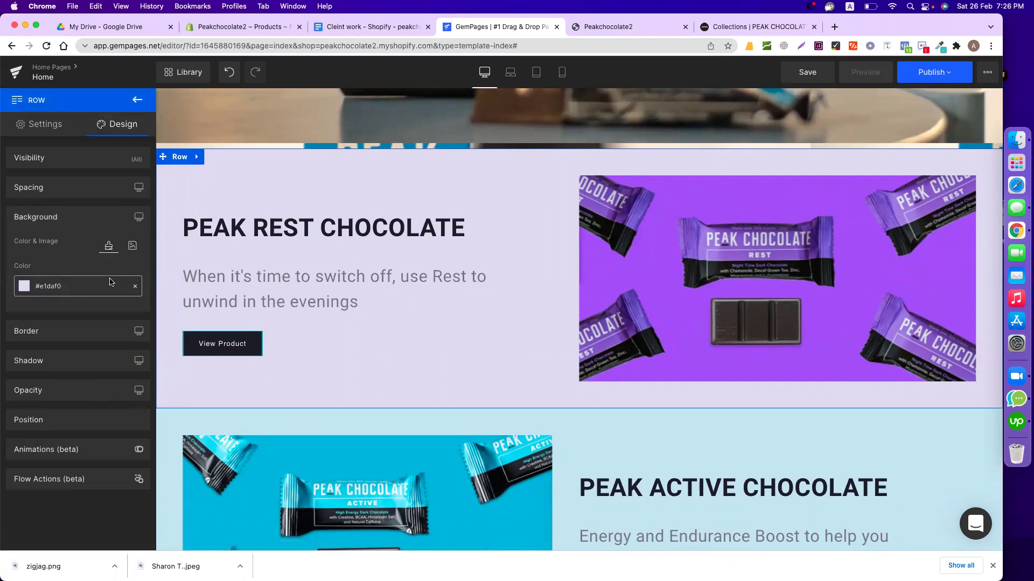
{"action": "left_click", "coordinate": [134, 287]}
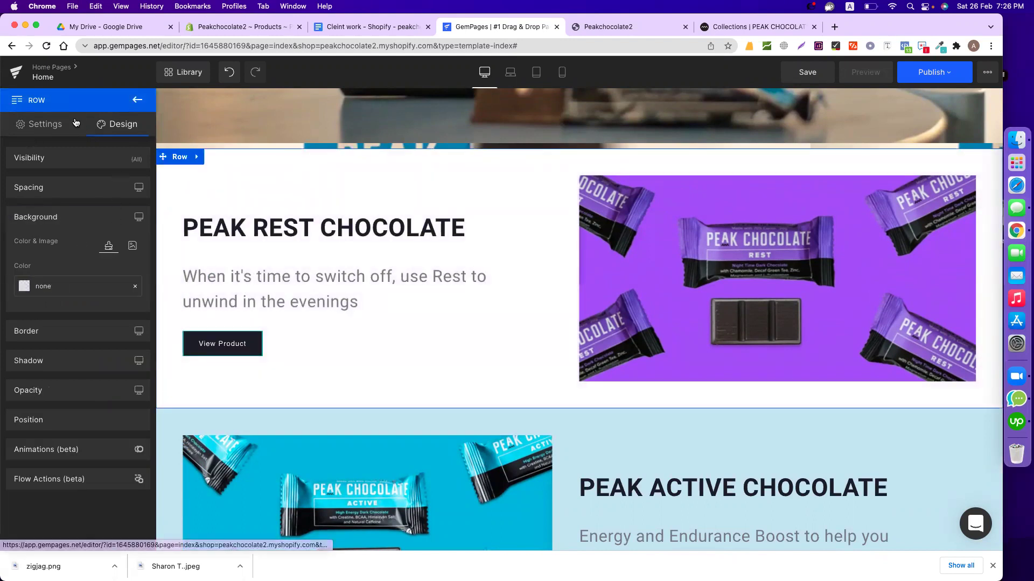
Step: Add an Image element beneath the PEAK REST CHOCOLATE heading
{"action": "left_click", "coordinate": [136, 106]}
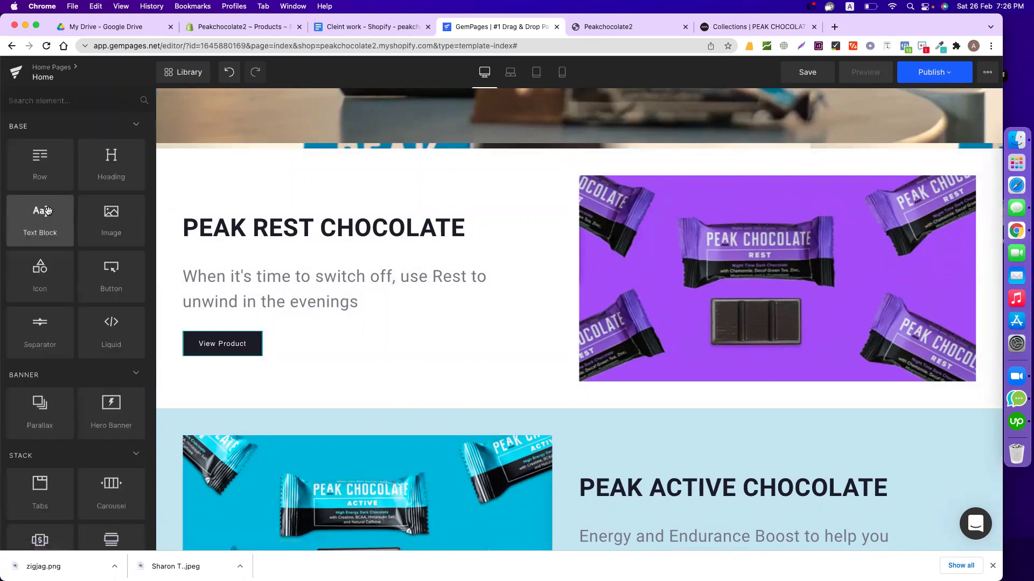
{"action": "left_click_drag", "start_coordinate": [203, 231], "coordinate": [233, 241]}
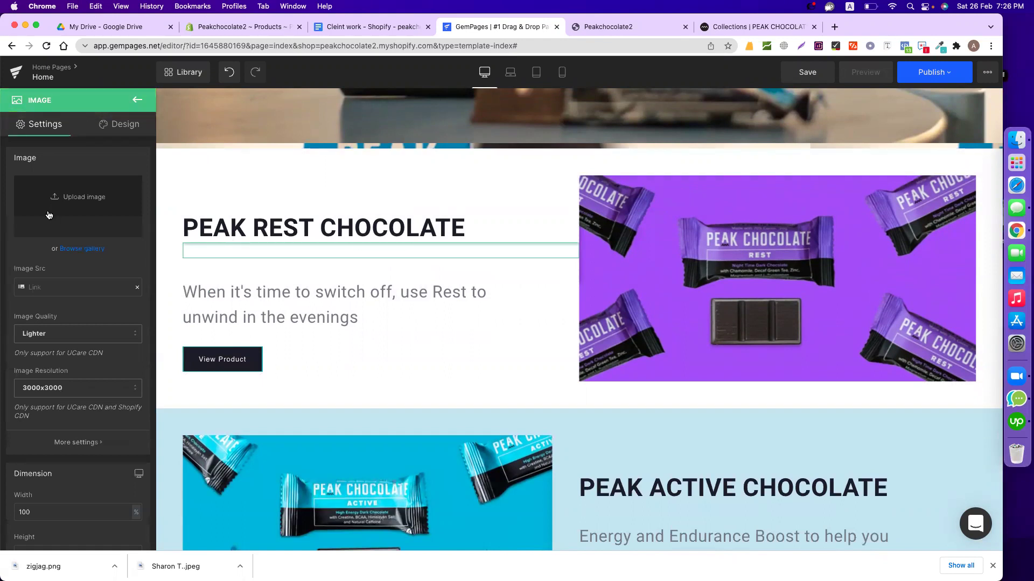
{"action": "left_click_drag", "start_coordinate": [43, 566], "coordinate": [67, 244]}
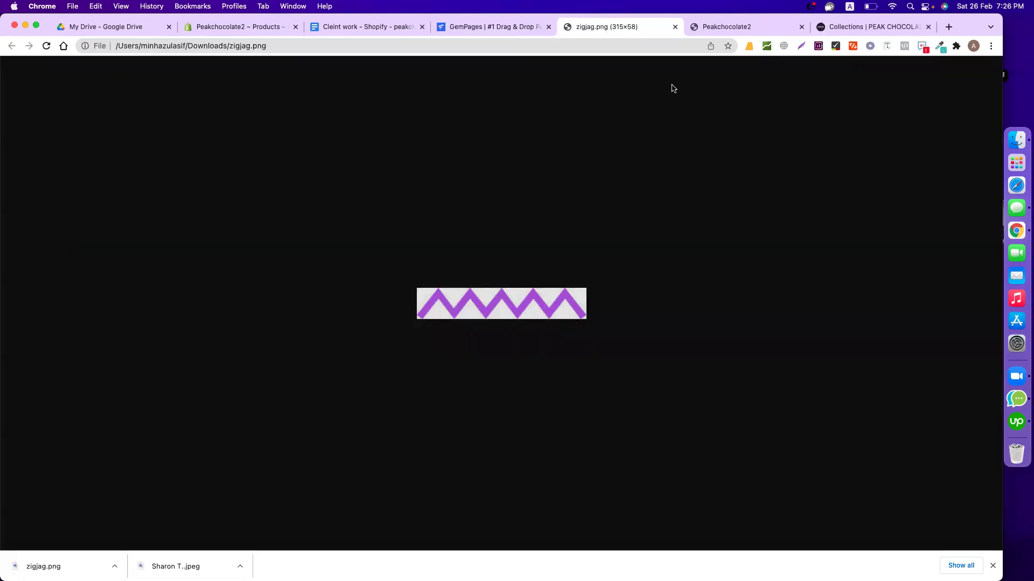
{"action": "left_click", "coordinate": [675, 26]}
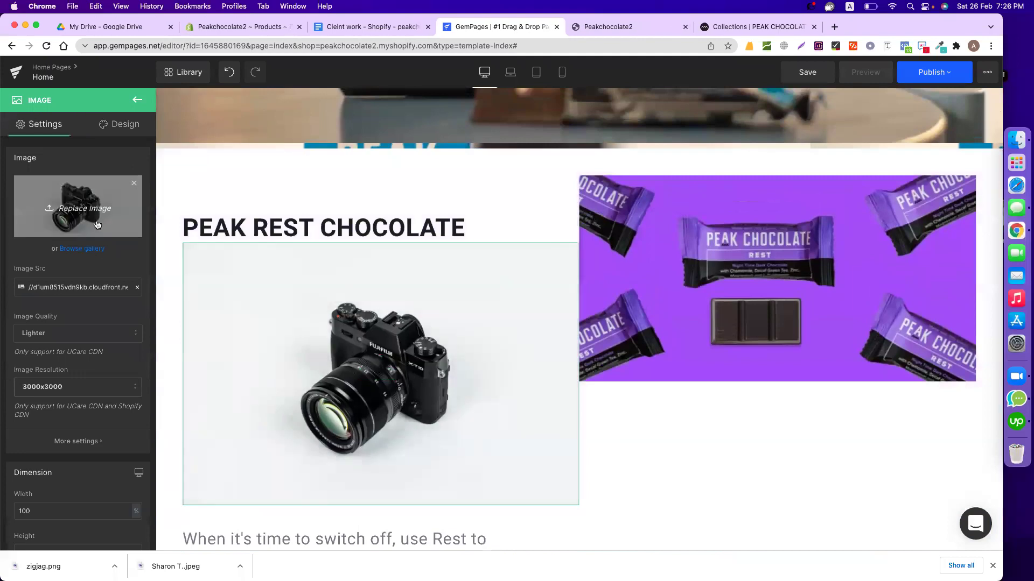
Step: Replace the new image's picture with zigjag.png from Downloads
{"action": "left_click", "coordinate": [86, 214]}
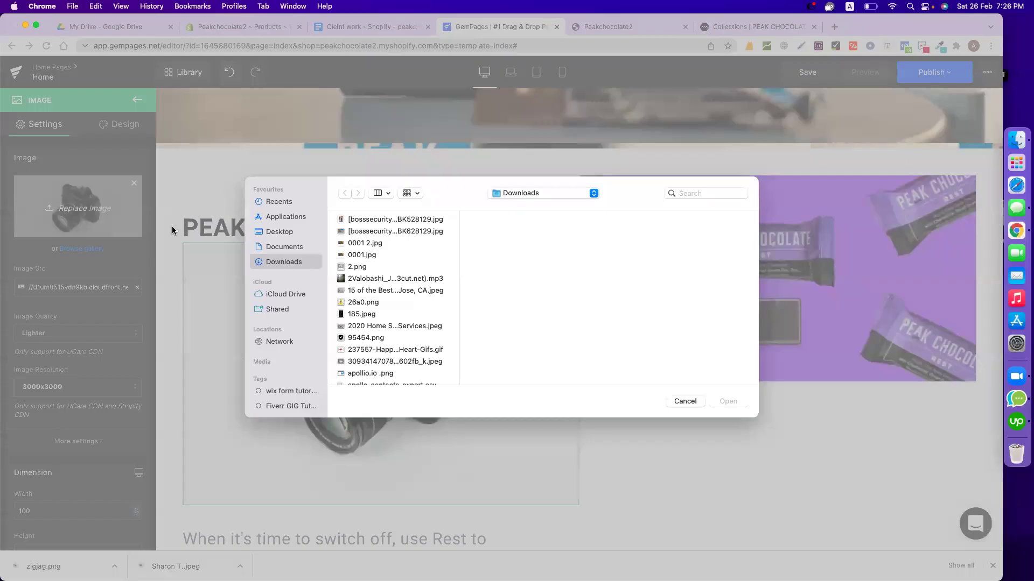
{"action": "left_click", "coordinate": [377, 293]}
{"action": "key", "text": "z"}
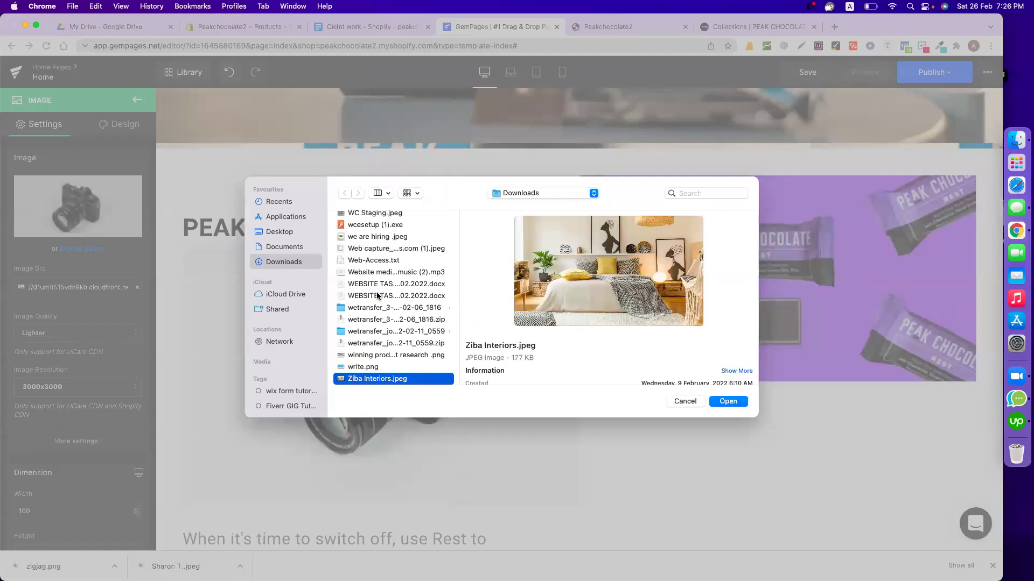
{"action": "key", "text": "Return"}
{"action": "left_click", "coordinate": [378, 296]}
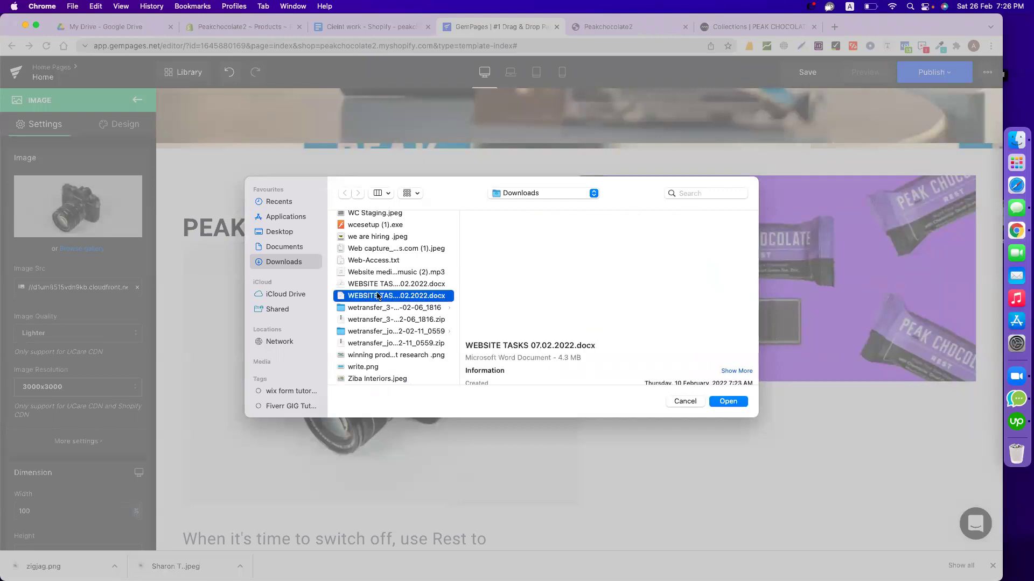
{"action": "key", "text": "Down"}
{"action": "key", "text": "Down"}
{"action": "key", "text": "Down"}
{"action": "key", "text": "Down"}
{"action": "key", "text": "Down"}
{"action": "key", "text": "Down"}
{"action": "key", "text": "Down"}
{"action": "key", "text": "Down"}
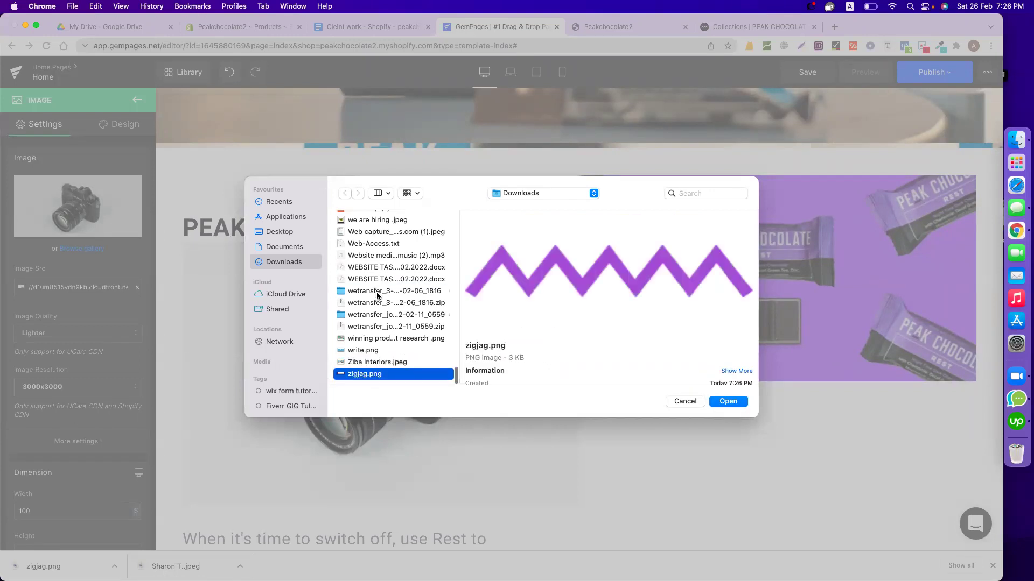
{"action": "key", "text": "Return"}
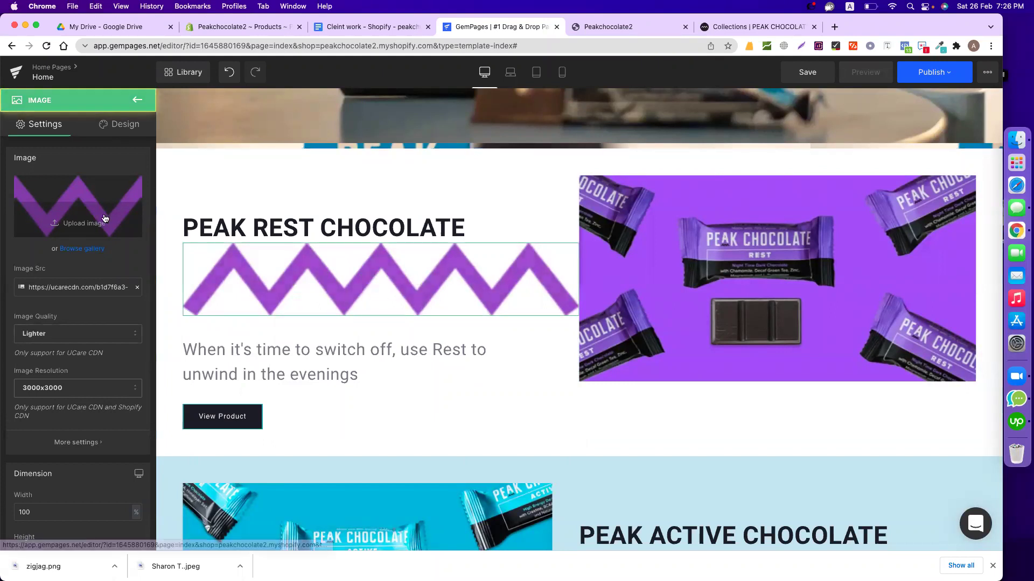
Step: Set the zigzag image's width to 30% and its alignment to left
{"action": "scroll", "coordinate": [102, 331], "scroll_direction": "down", "scroll_amount": 3}
{"action": "scroll", "coordinate": [103, 330], "scroll_direction": "down", "scroll_amount": 2}
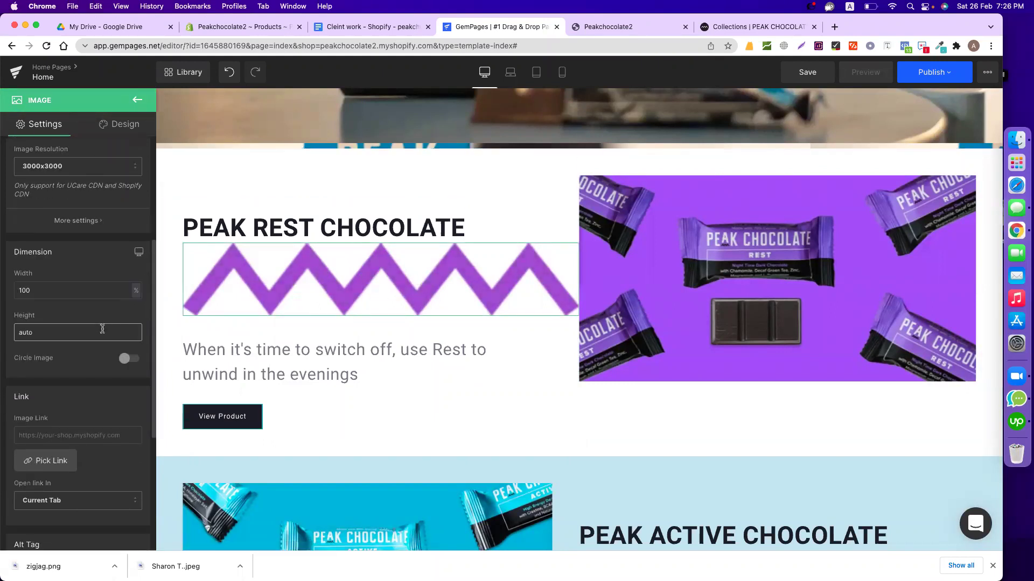
{"action": "left_click", "coordinate": [124, 126]}
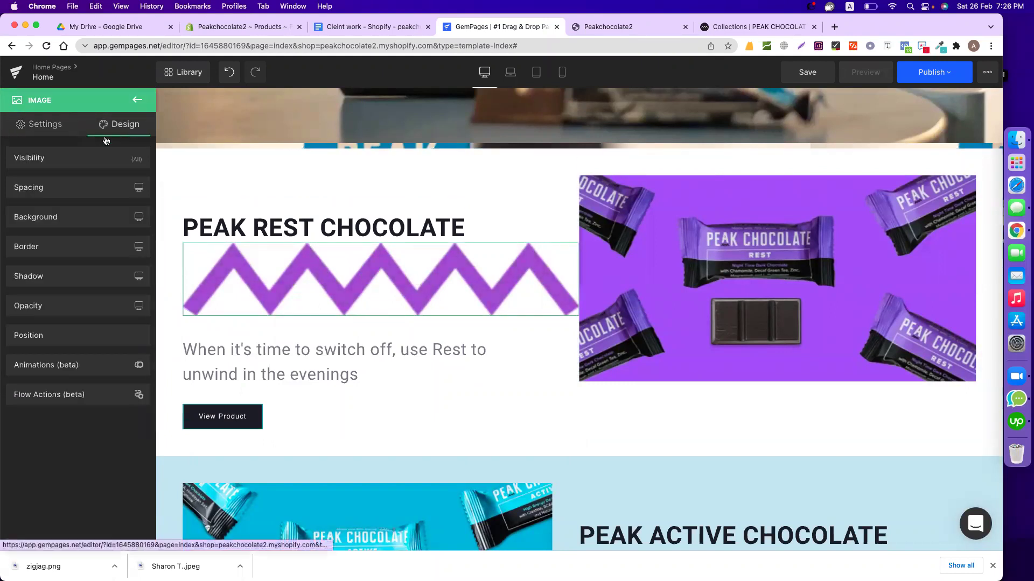
{"action": "left_click", "coordinate": [42, 126]}
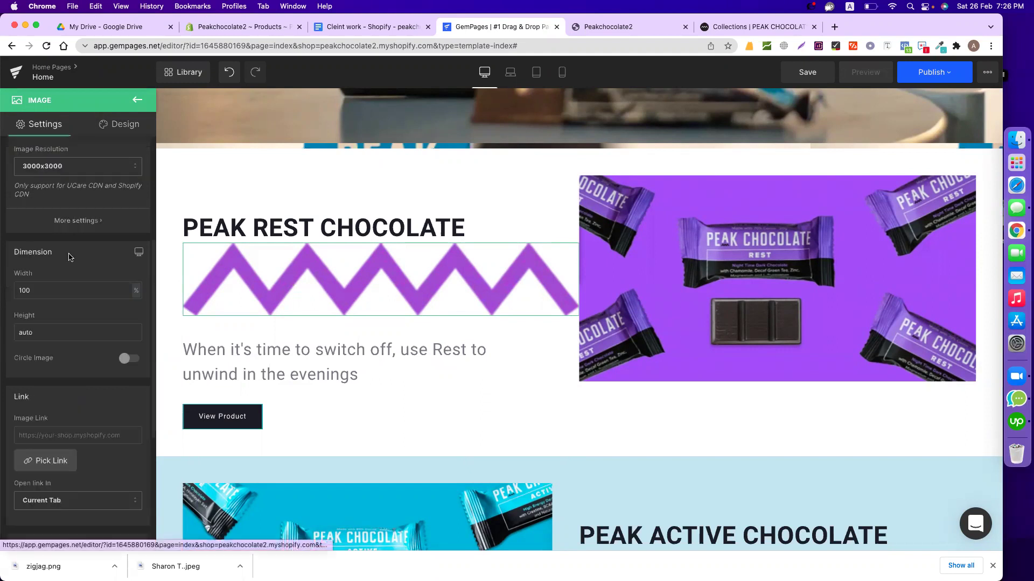
{"action": "left_click", "coordinate": [87, 293]}
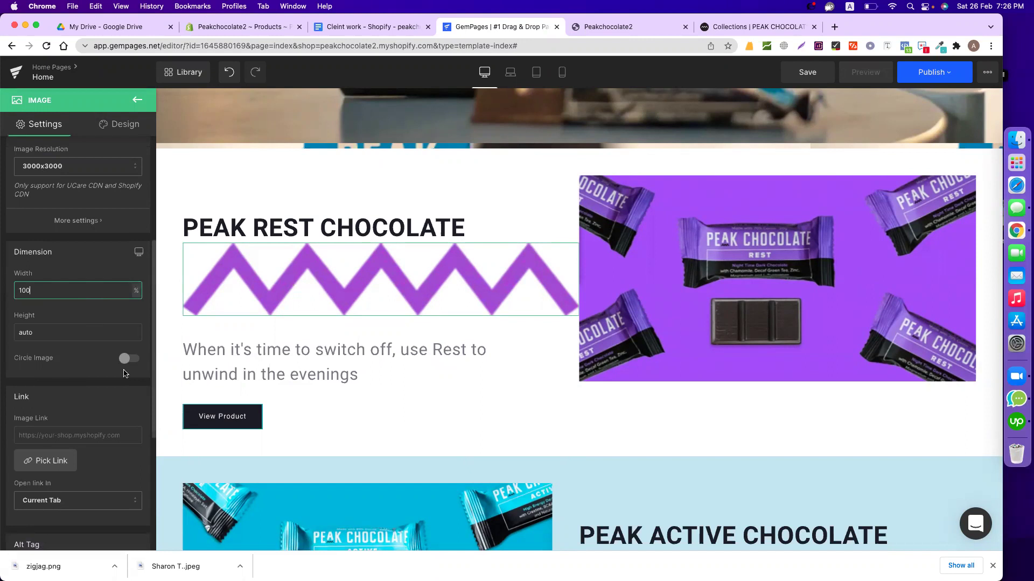
{"action": "key", "text": "BackSpace"}
{"action": "type", "text": "2"}
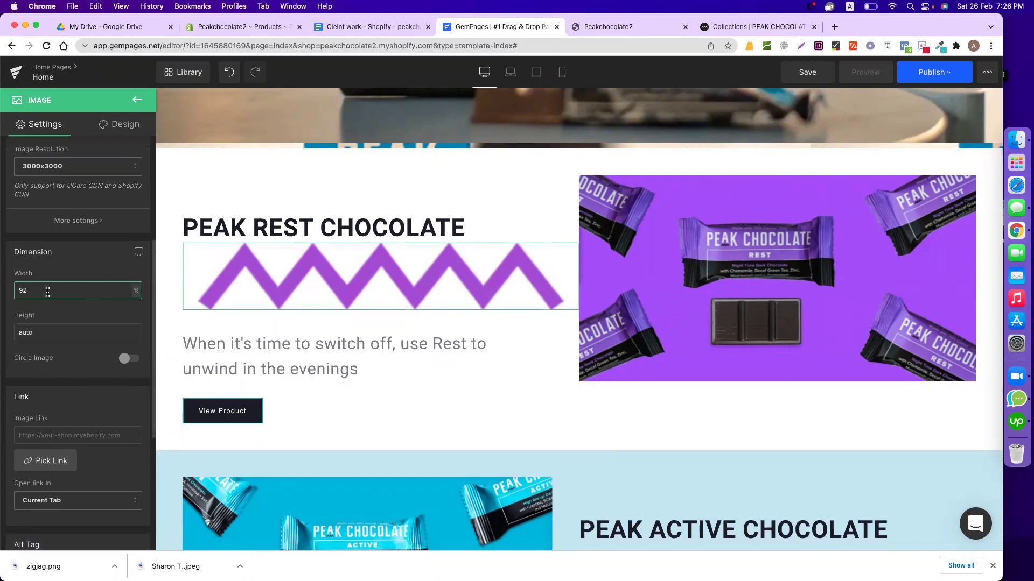
{"action": "type", "text": "30"}
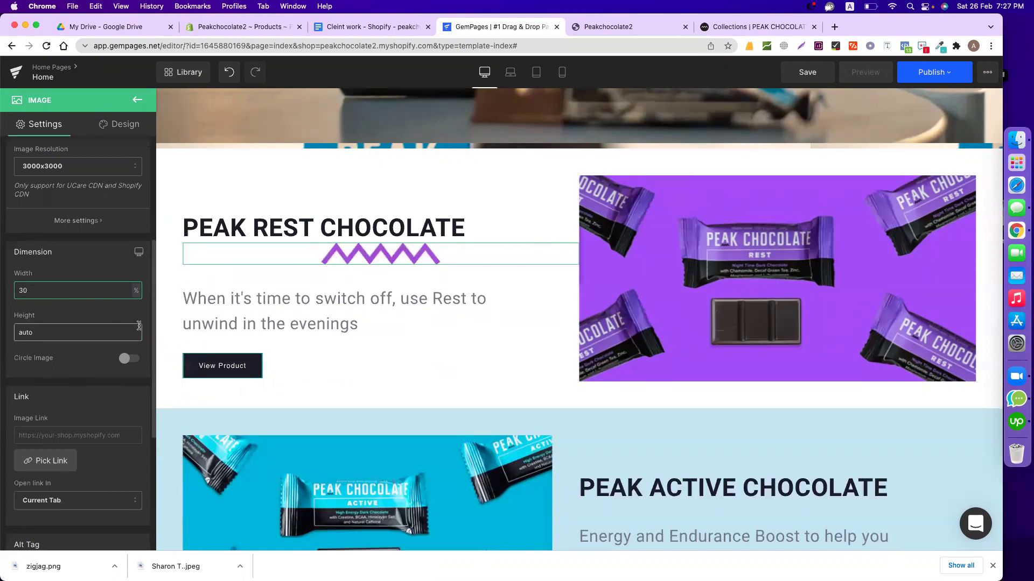
{"action": "scroll", "coordinate": [88, 409], "scroll_direction": "down", "scroll_amount": 5}
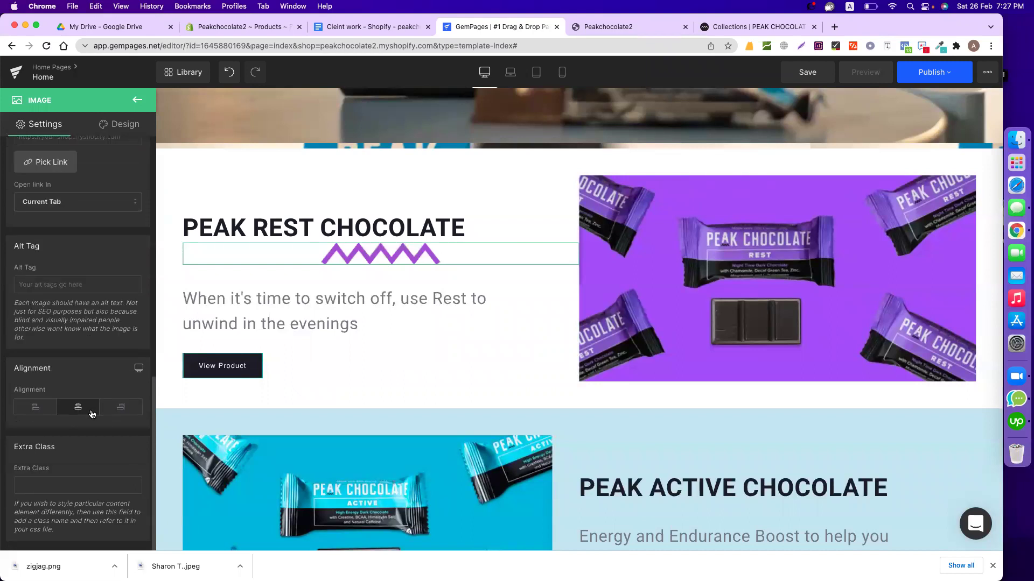
{"action": "left_click", "coordinate": [49, 413]}
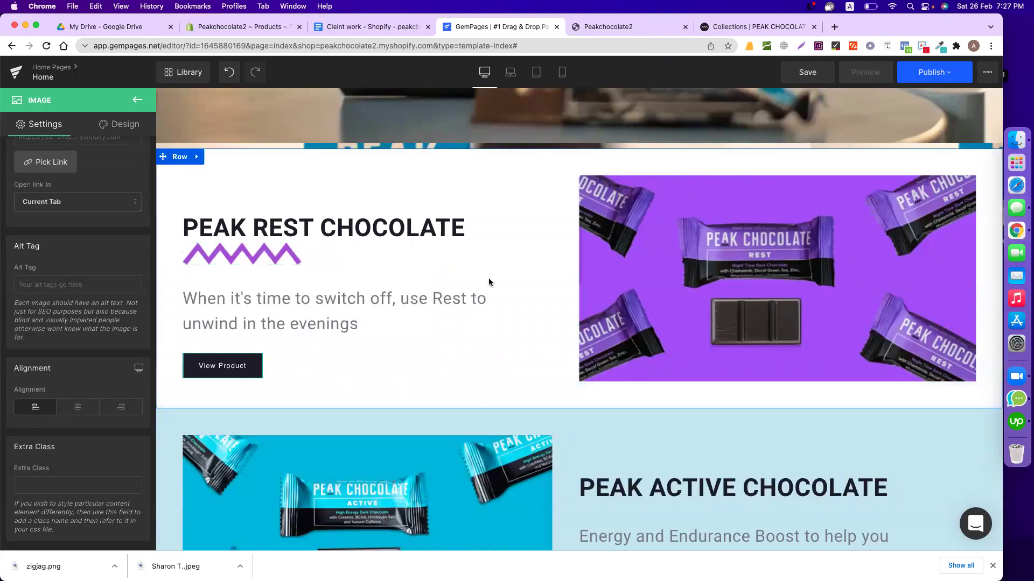
{"action": "scroll", "coordinate": [488, 280], "scroll_direction": "down", "scroll_amount": 5}
{"action": "scroll", "coordinate": [489, 280], "scroll_direction": "up", "scroll_amount": 2}
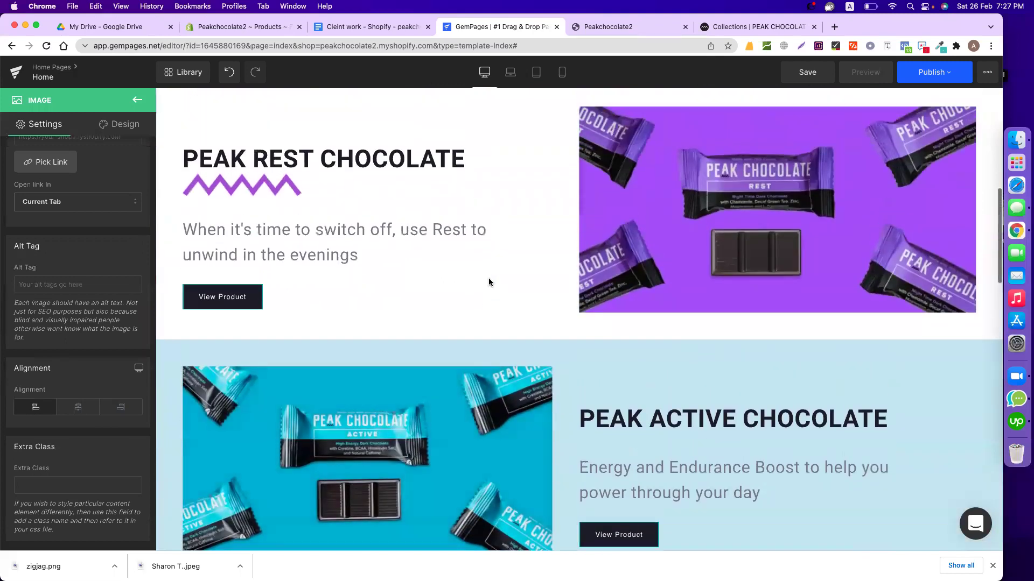
Step: Make the Rest row's View Product button background purple #8224e3
{"action": "left_click", "coordinate": [261, 311]}
{"action": "left_click", "coordinate": [133, 134]}
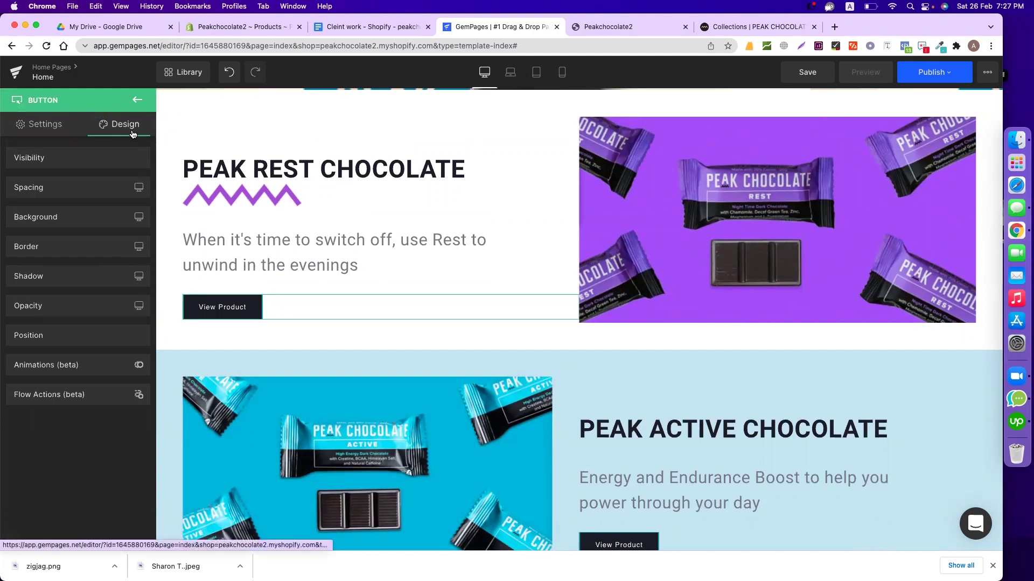
{"action": "left_click", "coordinate": [86, 217]}
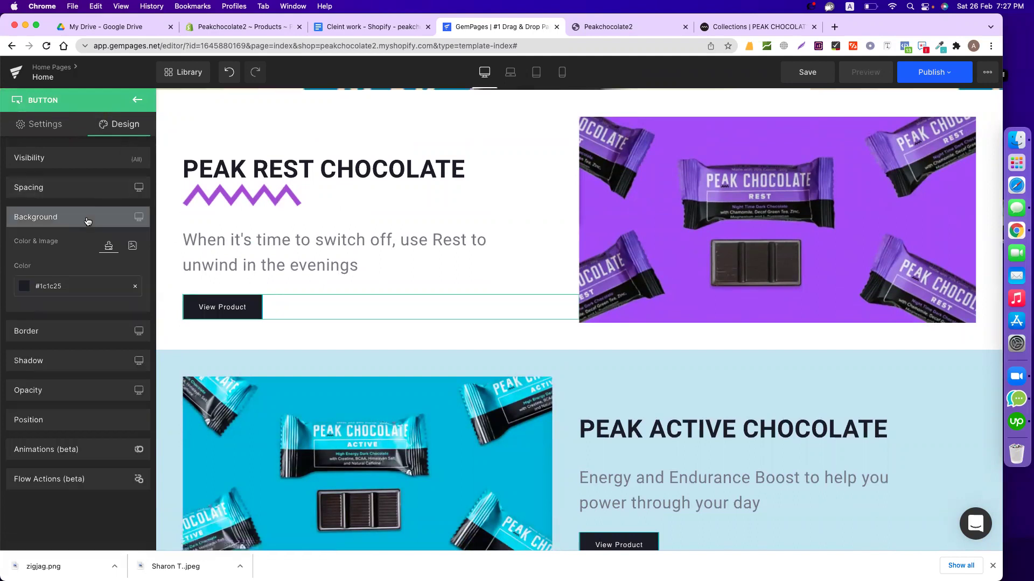
{"action": "left_click", "coordinate": [126, 289]}
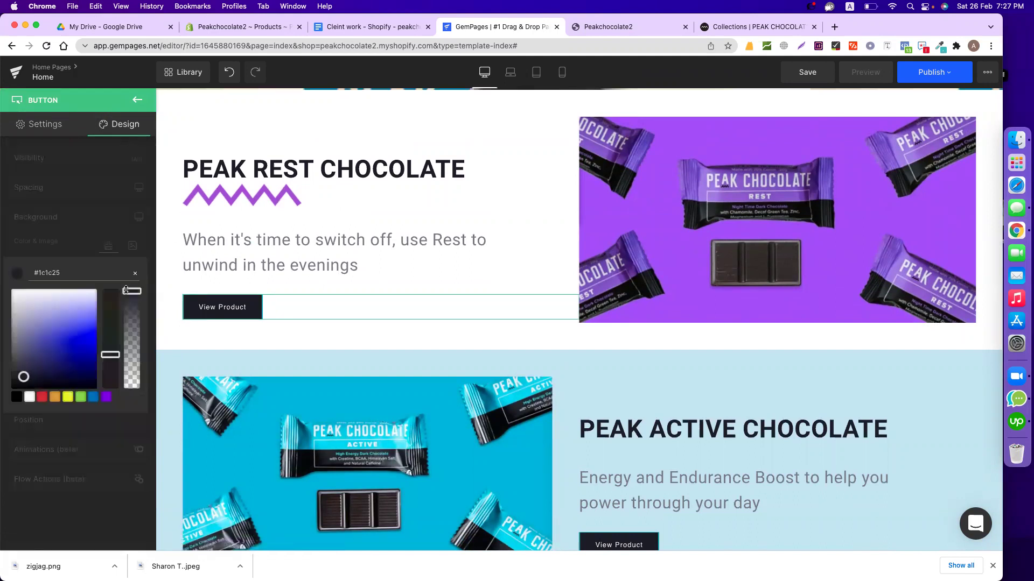
{"action": "left_click", "coordinate": [107, 397]}
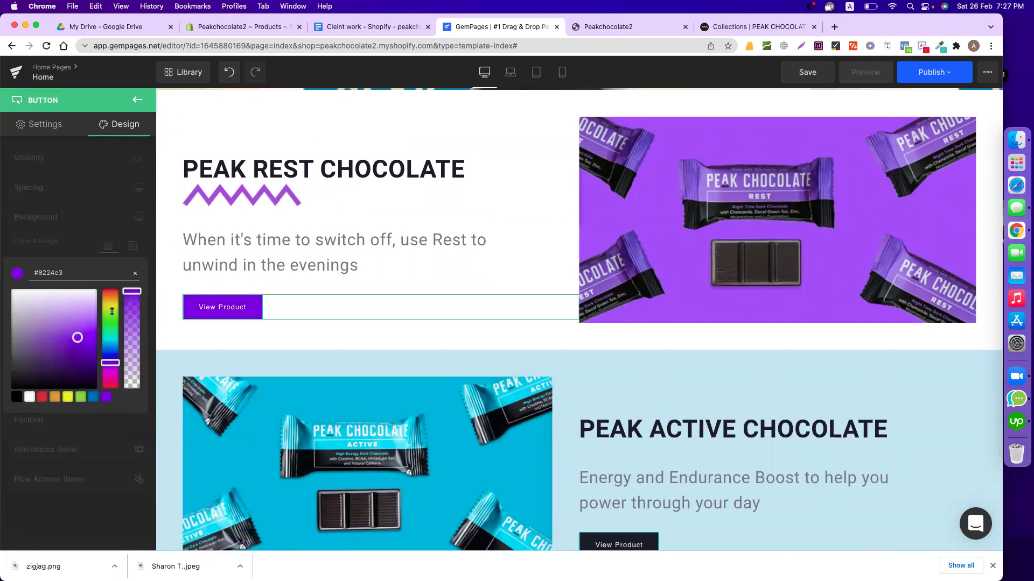
{"action": "left_click", "coordinate": [91, 239]}
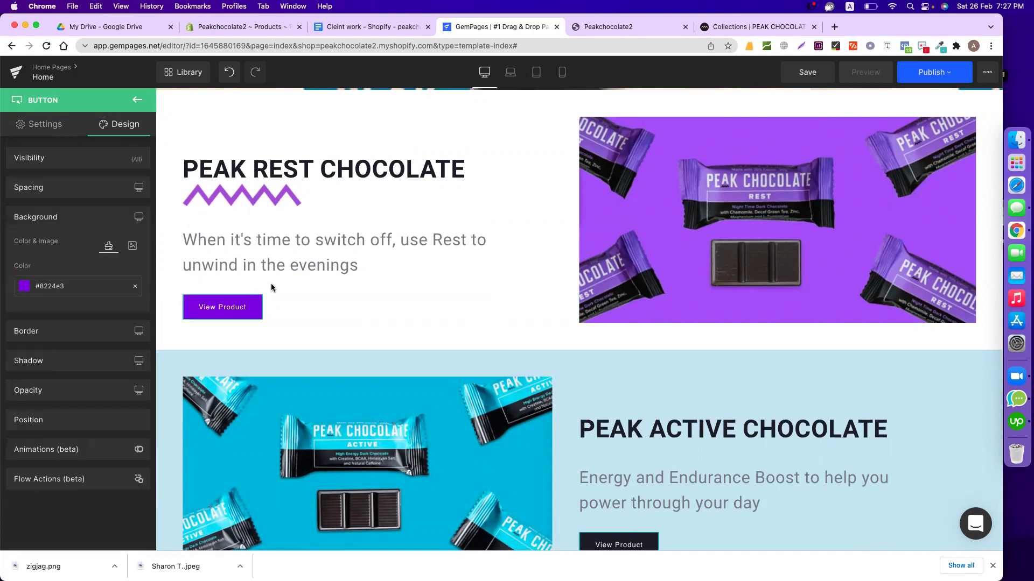
Step: Enlarge the button text to 22 px and set its font to Roboto
{"action": "left_click", "coordinate": [41, 126]}
{"action": "left_click_drag", "start_coordinate": [32, 424], "coordinate": [39, 424]}
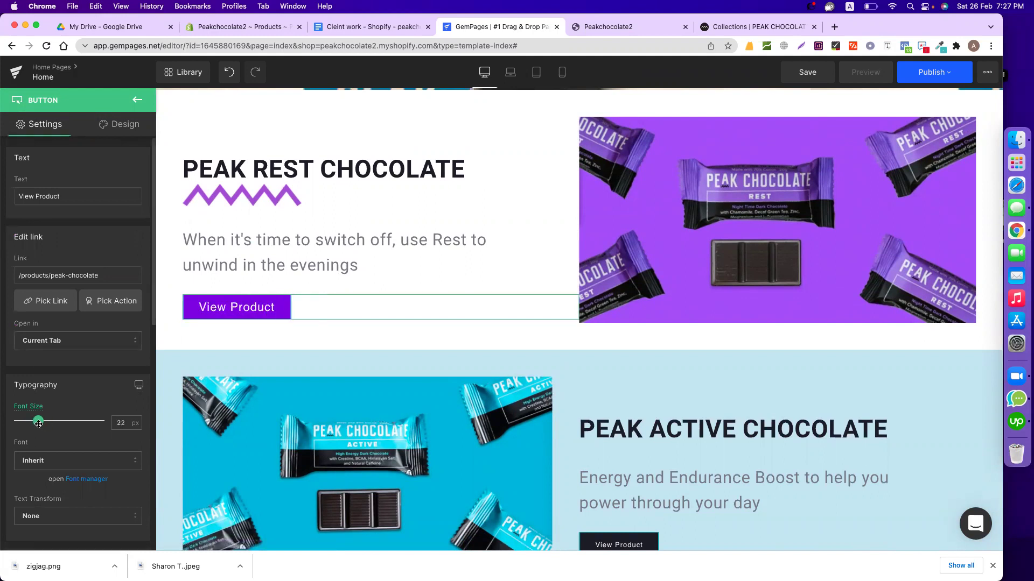
{"action": "scroll", "coordinate": [60, 347], "scroll_direction": "down", "scroll_amount": 3}
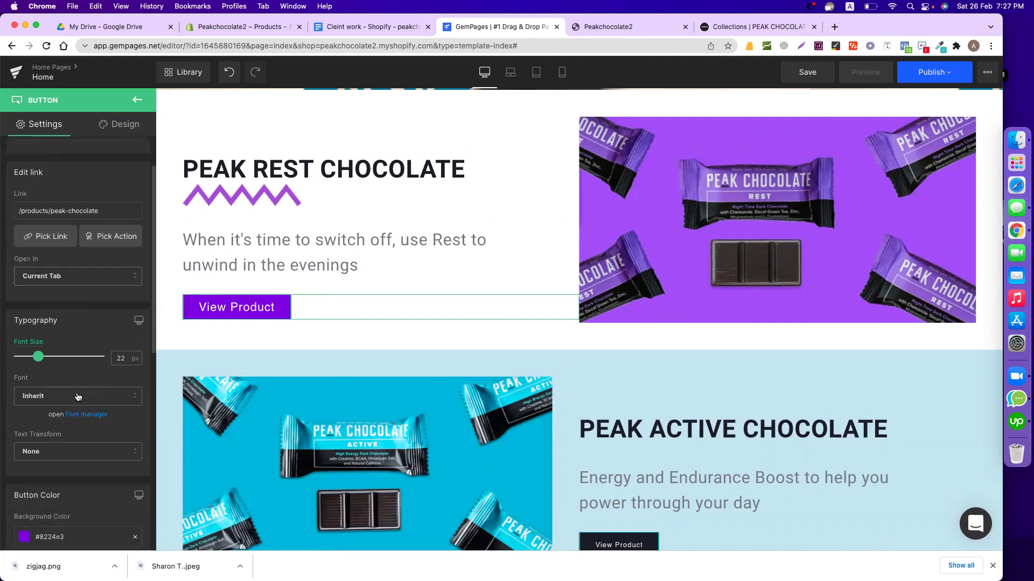
{"action": "left_click", "coordinate": [60, 386]}
{"action": "left_click", "coordinate": [48, 424]}
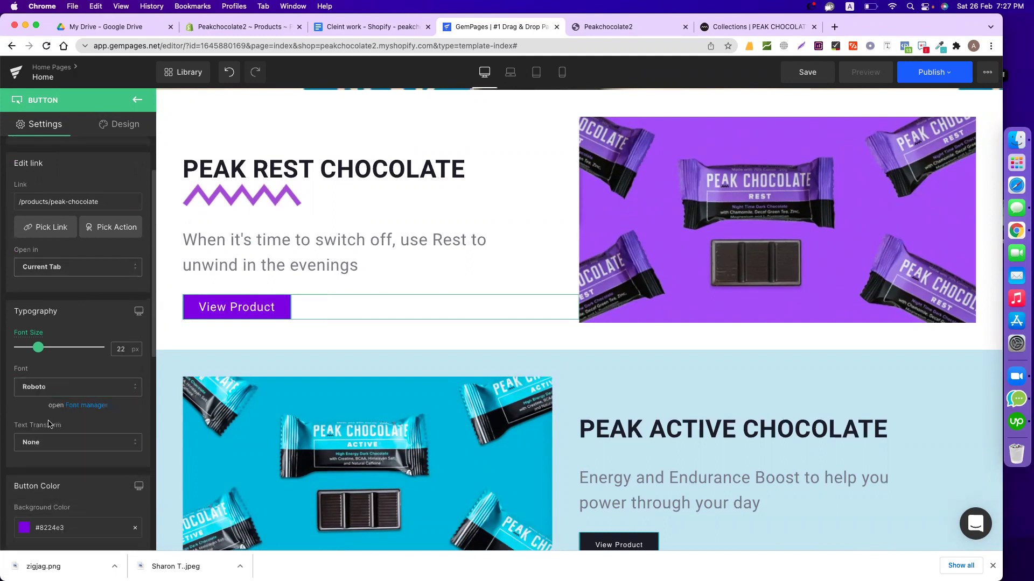
{"action": "scroll", "coordinate": [413, 366], "scroll_direction": "down", "scroll_amount": 3}
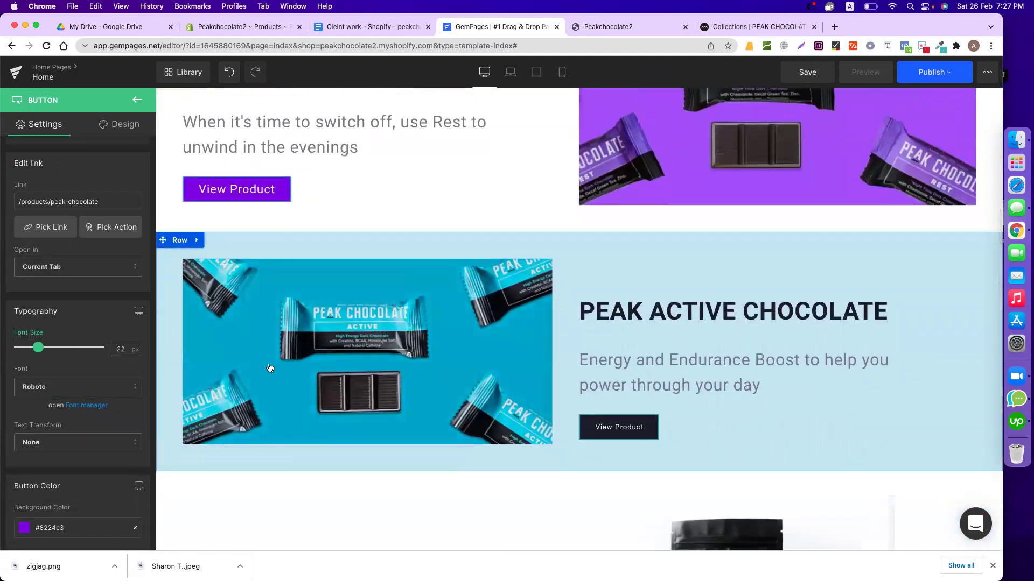
{"action": "scroll", "coordinate": [270, 368], "scroll_direction": "up", "scroll_amount": 2}
Step: Save the blue Peak Active zigzag from the live products page as zig2.png, then return to GemPages
{"action": "left_click", "coordinate": [621, 29]}
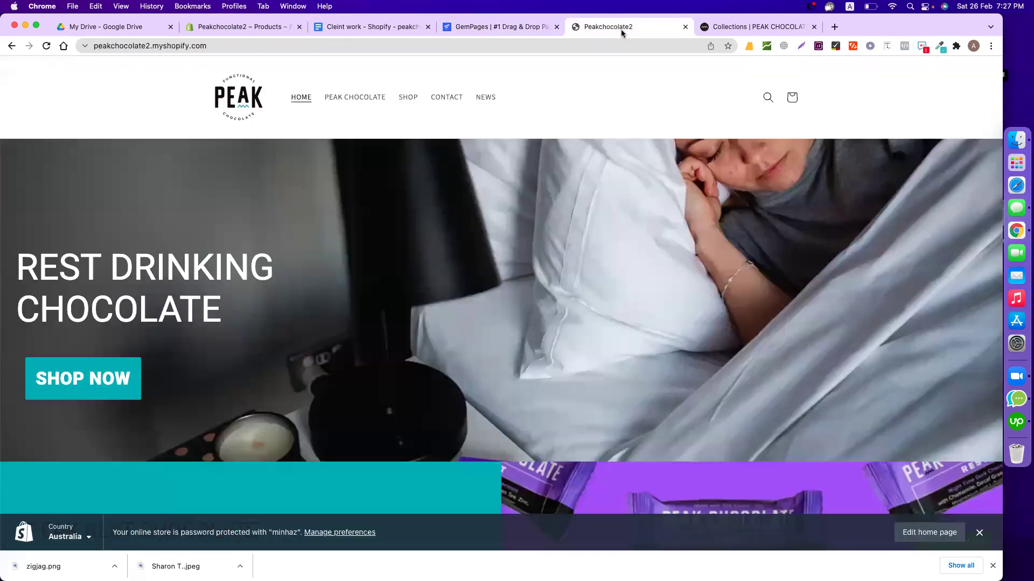
{"action": "scroll", "coordinate": [395, 295], "scroll_direction": "down", "scroll_amount": 5}
{"action": "scroll", "coordinate": [395, 295], "scroll_direction": "down", "scroll_amount": 5}
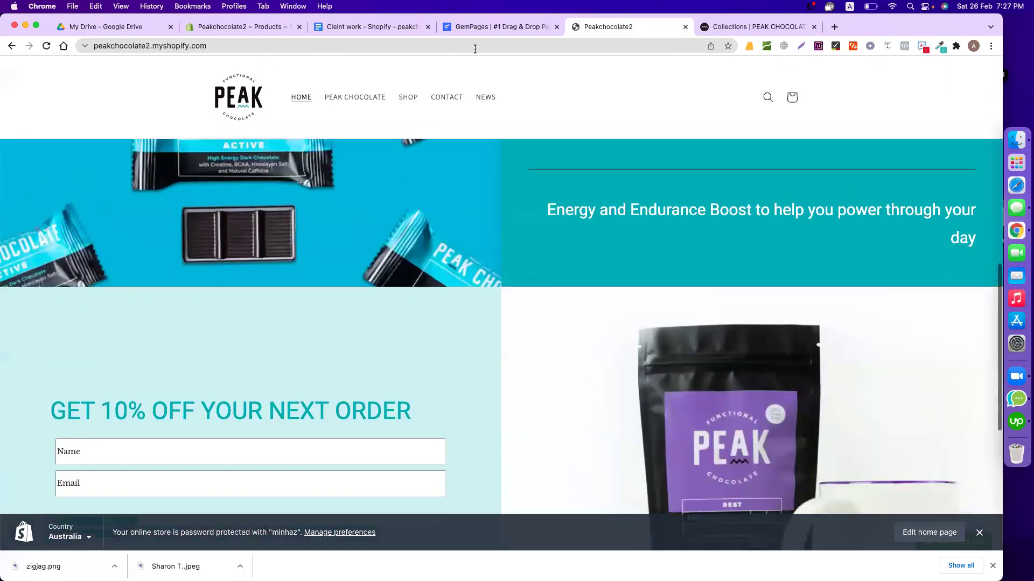
{"action": "left_click", "coordinate": [741, 30]}
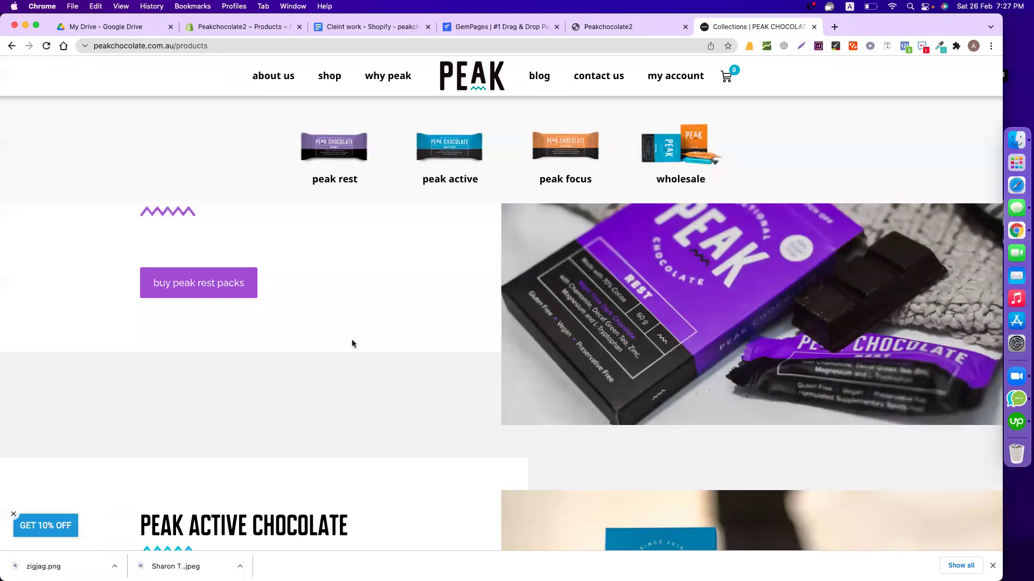
{"action": "scroll", "coordinate": [352, 343], "scroll_direction": "down", "scroll_amount": 6}
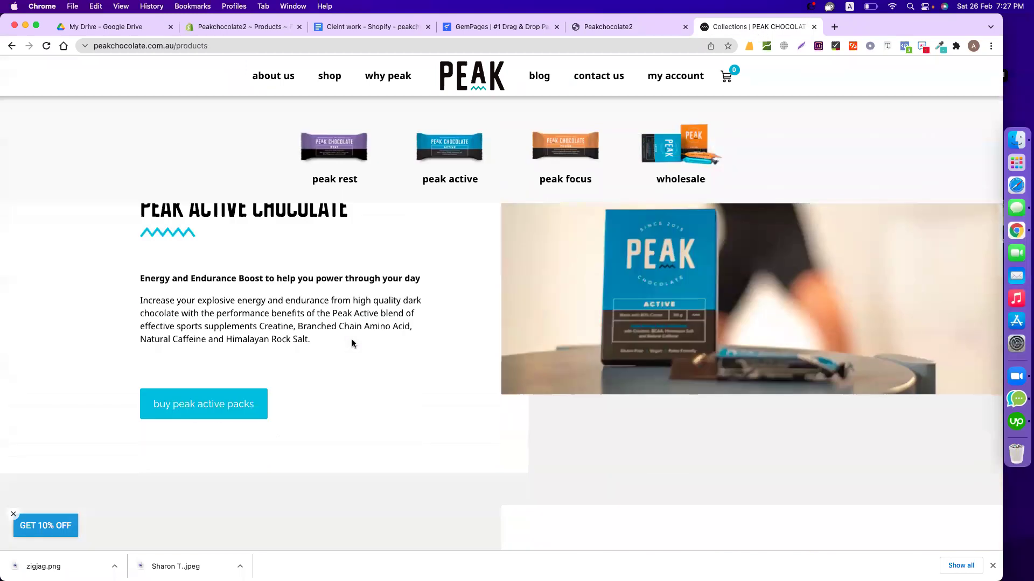
{"action": "right_click", "coordinate": [160, 233]}
{"action": "left_click", "coordinate": [178, 253]}
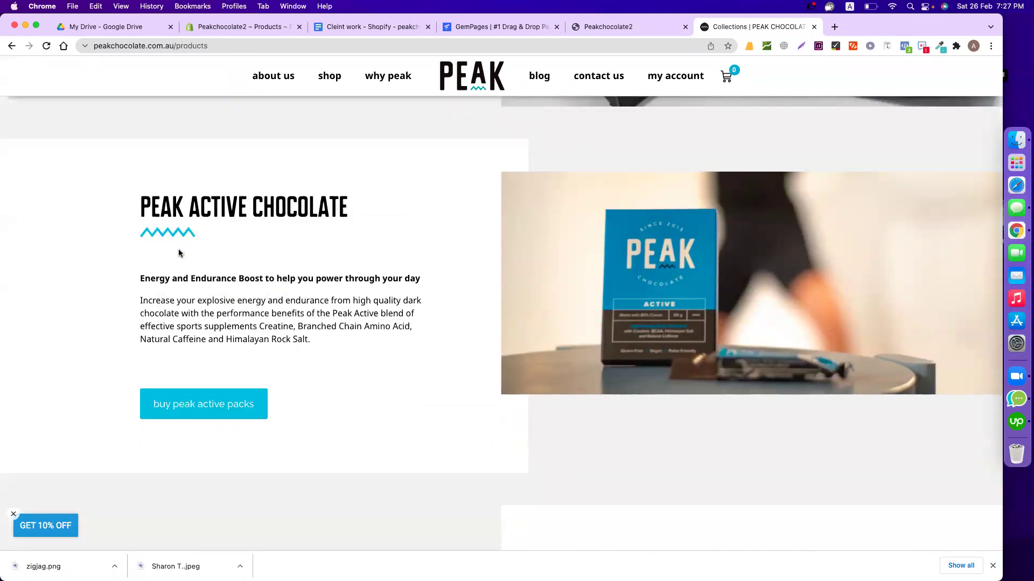
{"action": "type", "text": "zig"}
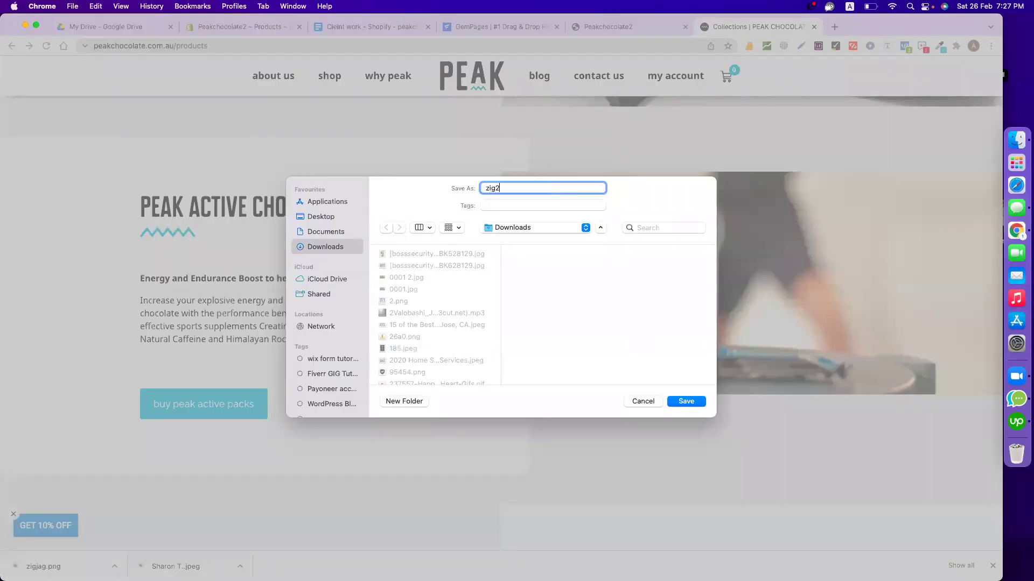
{"action": "type", "text": "2"}
{"action": "key", "text": "Return"}
{"action": "left_click", "coordinate": [490, 30]}
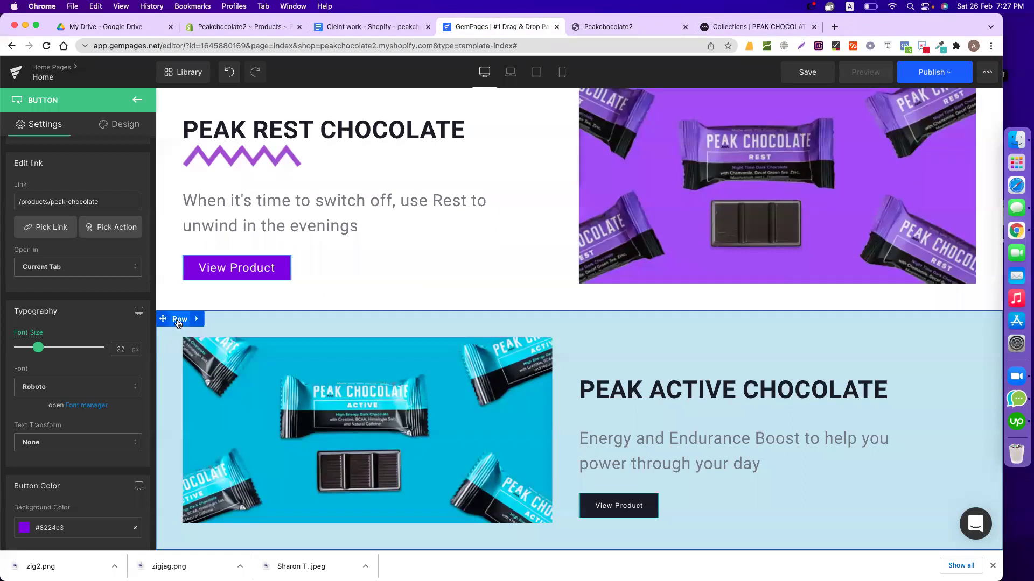
Step: Clear the Peak Active row's light-blue background colour
{"action": "left_click", "coordinate": [178, 319]}
{"action": "left_click", "coordinate": [113, 128]}
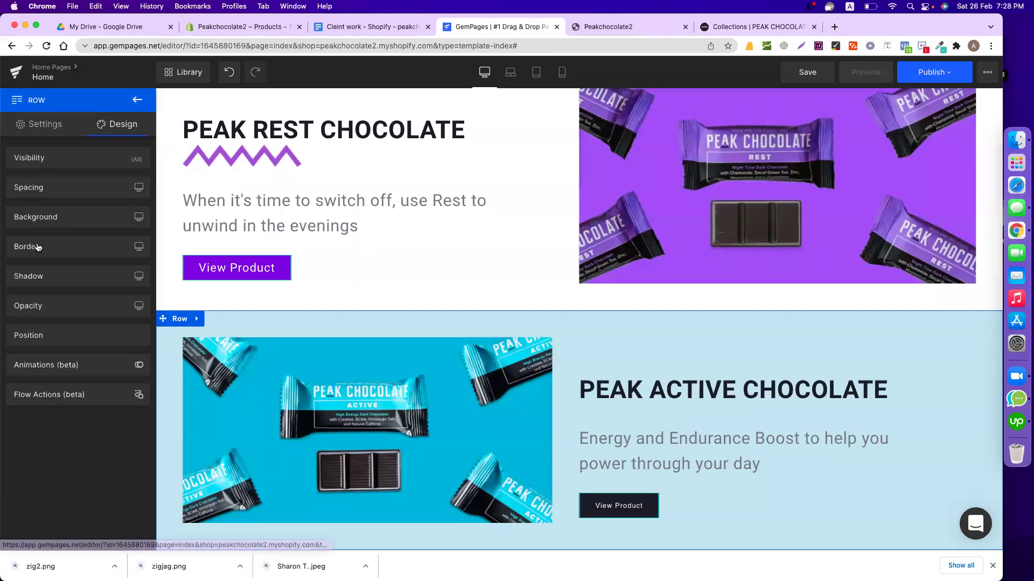
{"action": "left_click", "coordinate": [37, 221]}
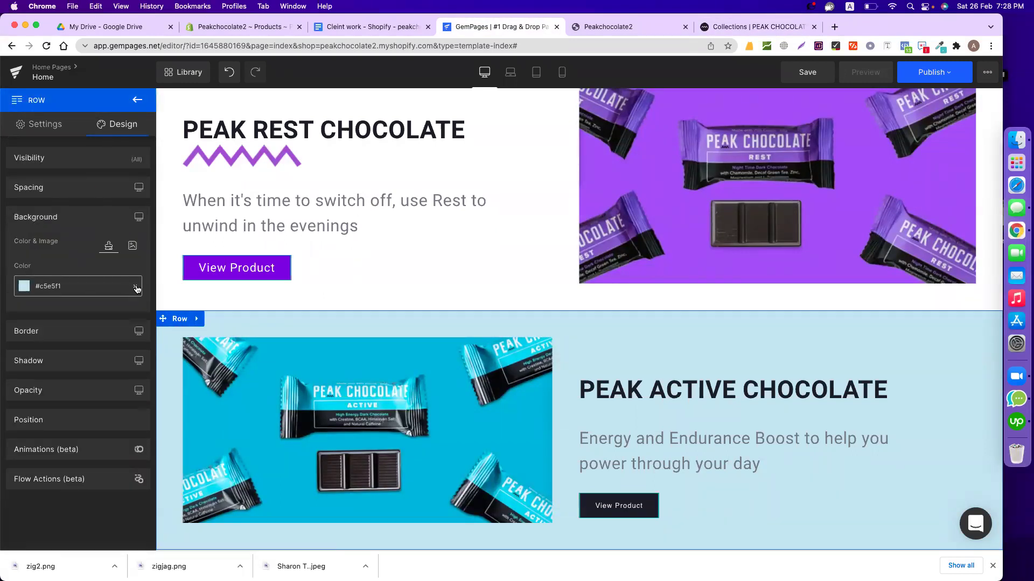
{"action": "left_click", "coordinate": [136, 288]}
{"action": "scroll", "coordinate": [468, 325], "scroll_direction": "down", "scroll_amount": 1}
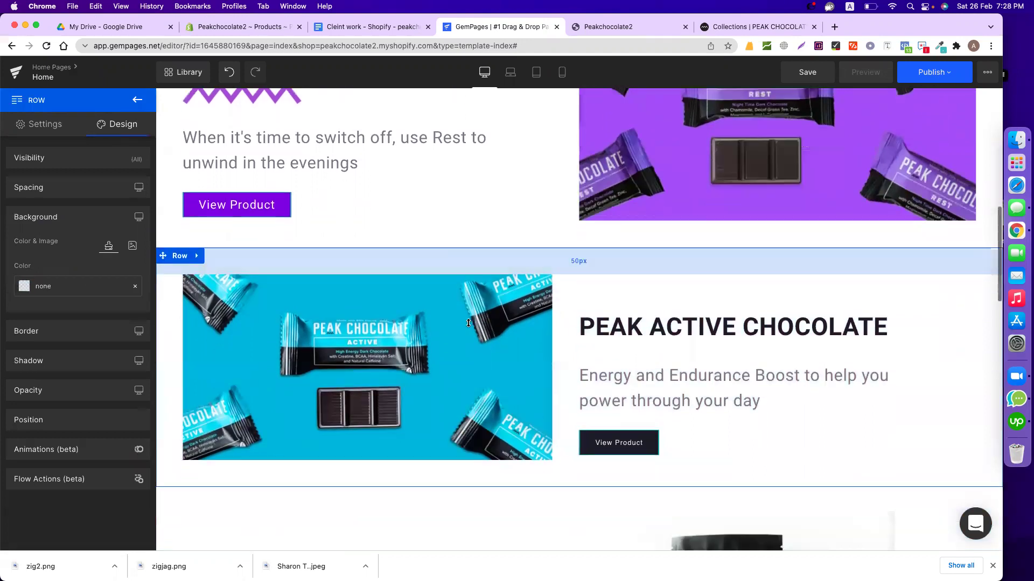
{"action": "scroll", "coordinate": [468, 323], "scroll_direction": "up", "scroll_amount": 4}
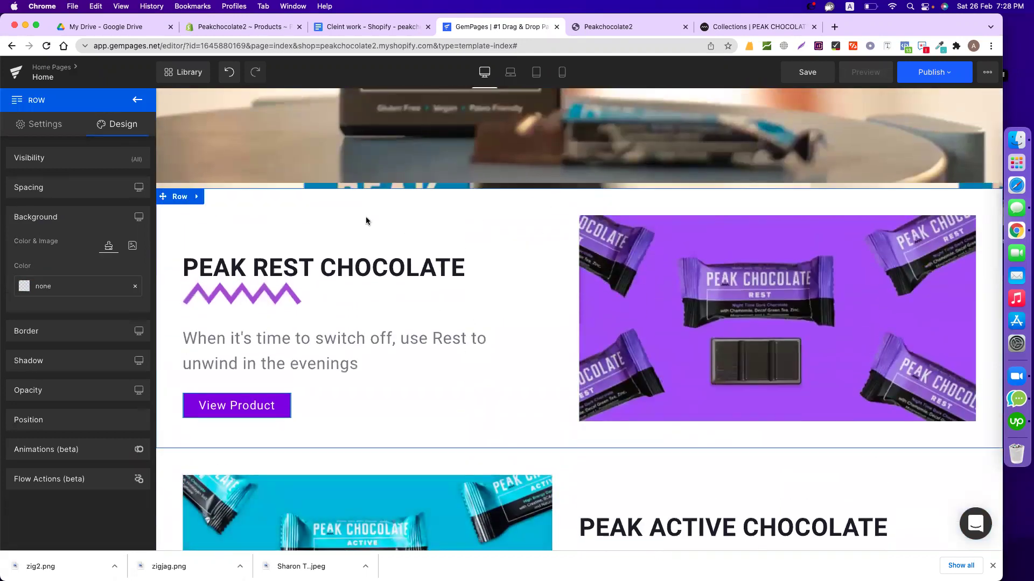
Step: Give the Peak Active row a 100px bottom margin
{"action": "left_click", "coordinate": [180, 196]}
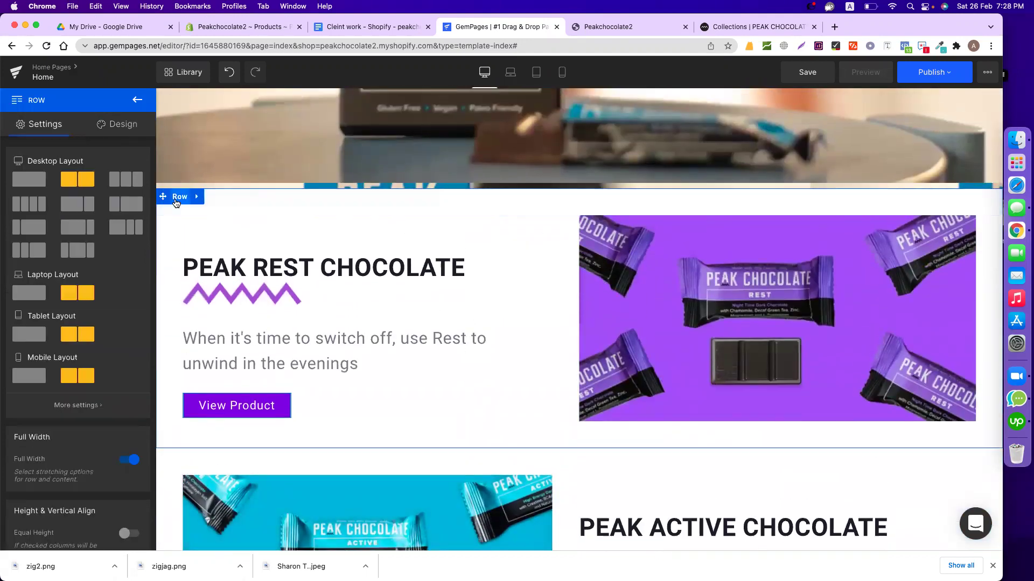
{"action": "left_click", "coordinate": [128, 131]}
{"action": "left_click", "coordinate": [97, 192]}
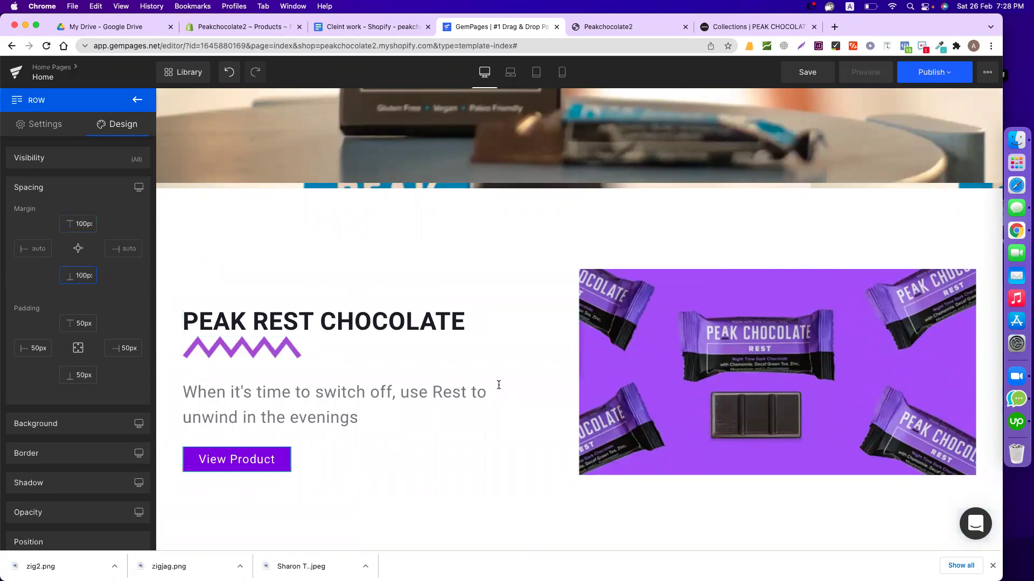
{"action": "scroll", "coordinate": [498, 385], "scroll_direction": "down", "scroll_amount": 3}
{"action": "scroll", "coordinate": [498, 387], "scroll_direction": "down", "scroll_amount": 3}
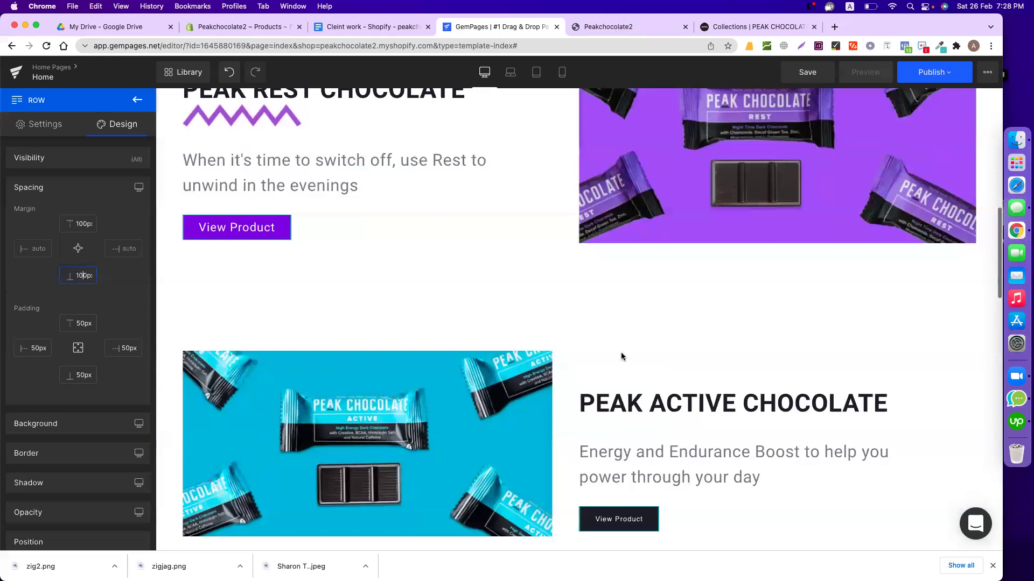
{"action": "scroll", "coordinate": [449, 396], "scroll_direction": "down", "scroll_amount": 3}
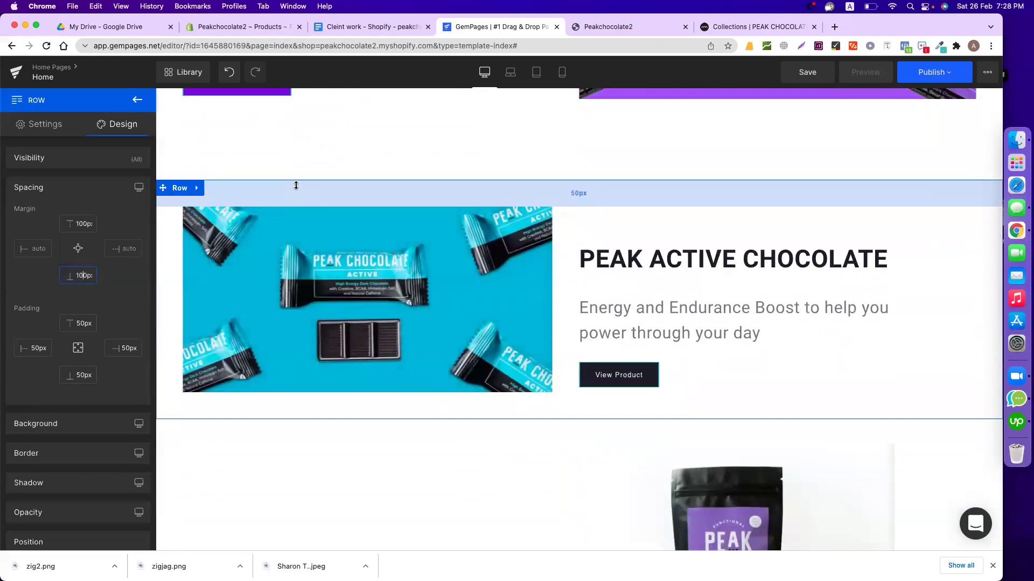
{"action": "left_click", "coordinate": [173, 189]}
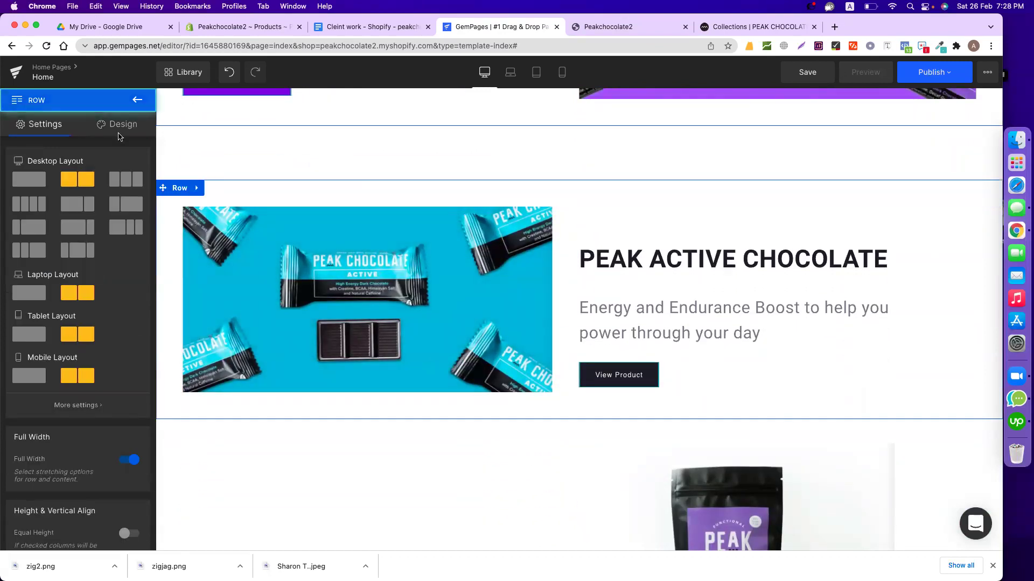
{"action": "left_click", "coordinate": [120, 125]}
{"action": "left_click", "coordinate": [48, 194]}
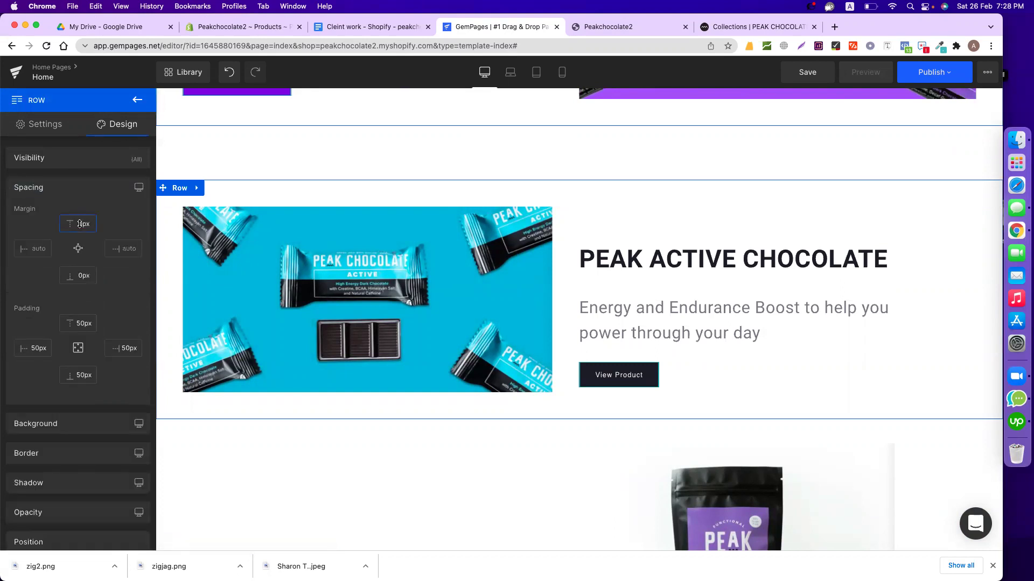
{"action": "left_click", "coordinate": [80, 276]}
{"action": "type", "text": "10"}
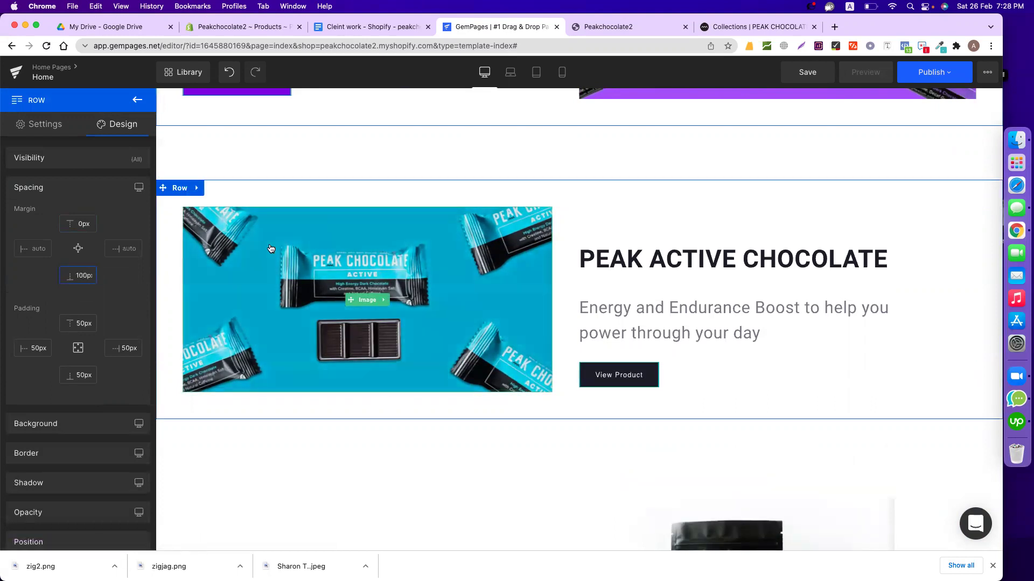
Step: Set the Peak Active row's background colour to light grey #f4f4f4
{"action": "scroll", "coordinate": [92, 361], "scroll_direction": "down", "scroll_amount": 3}
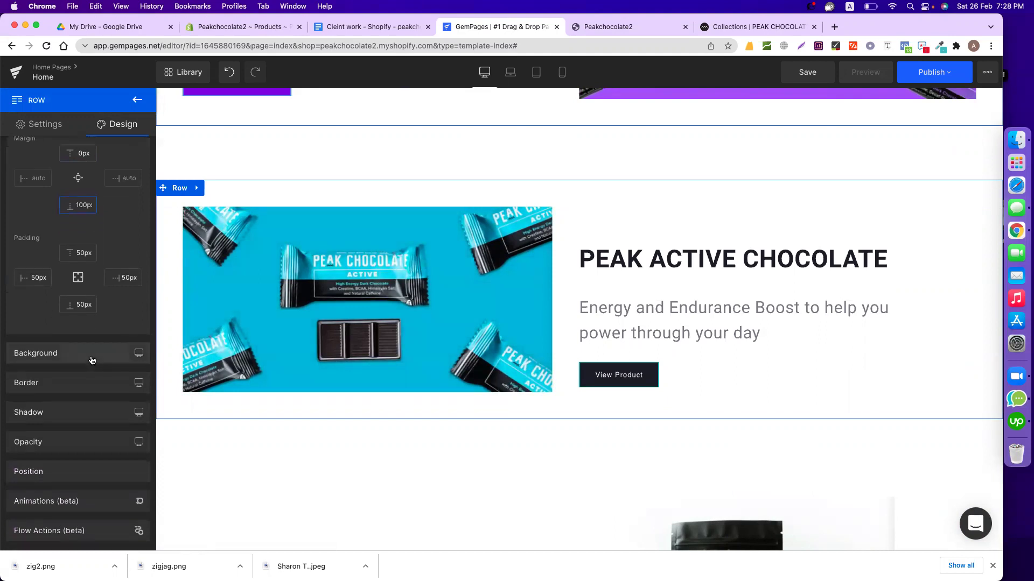
{"action": "left_click", "coordinate": [79, 354]}
{"action": "left_click", "coordinate": [79, 420]}
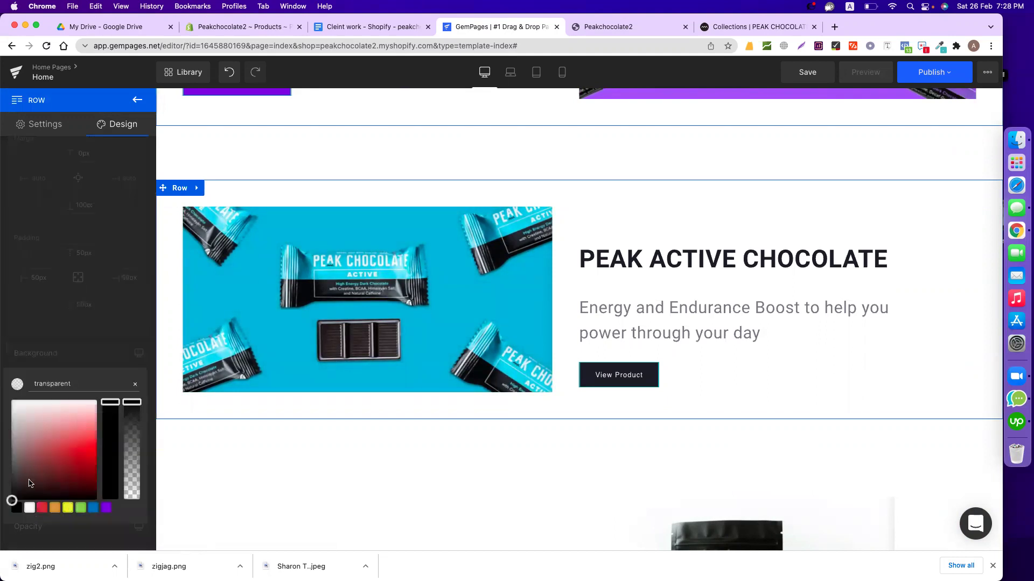
{"action": "left_click_drag", "start_coordinate": [18, 473], "coordinate": [10, 404]}
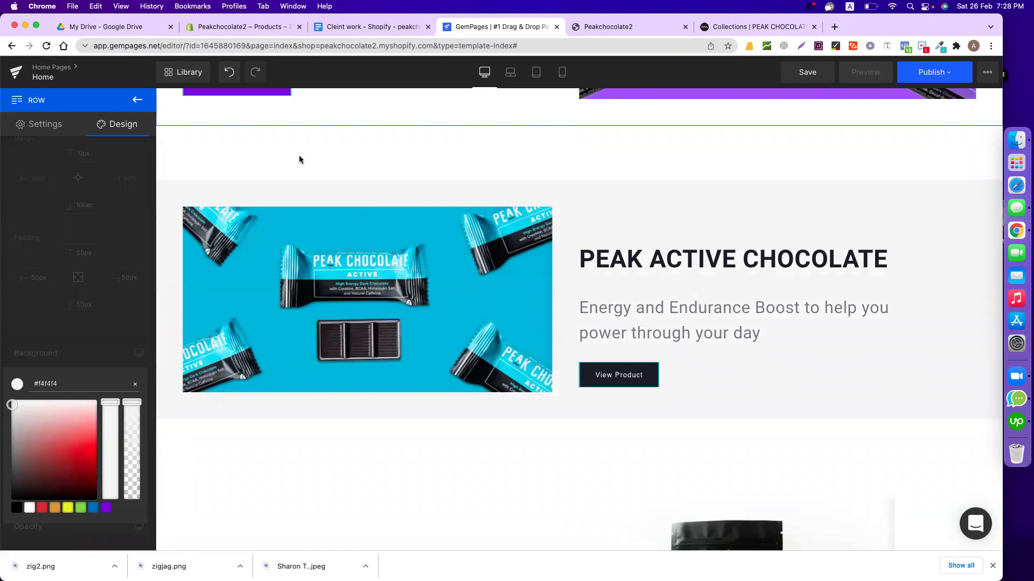
{"action": "left_click", "coordinate": [389, 239]}
{"action": "scroll", "coordinate": [387, 237], "scroll_direction": "up", "scroll_amount": 4}
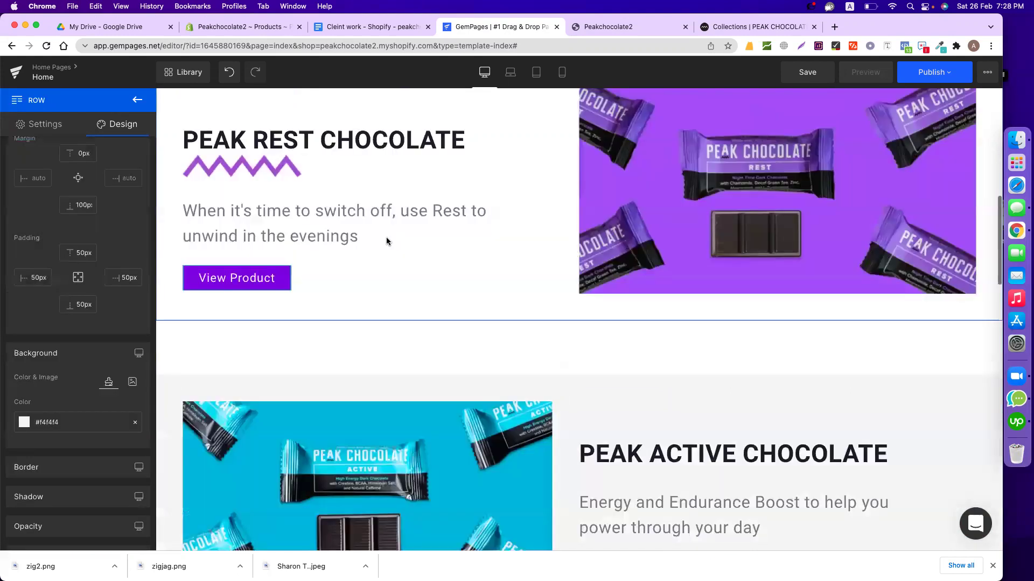
Step: Duplicate the Rest zigzag image and move the copy under PEAK ACTIVE CHOCOLATE
{"action": "left_click", "coordinate": [282, 167]}
{"action": "right_click", "coordinate": [281, 167]}
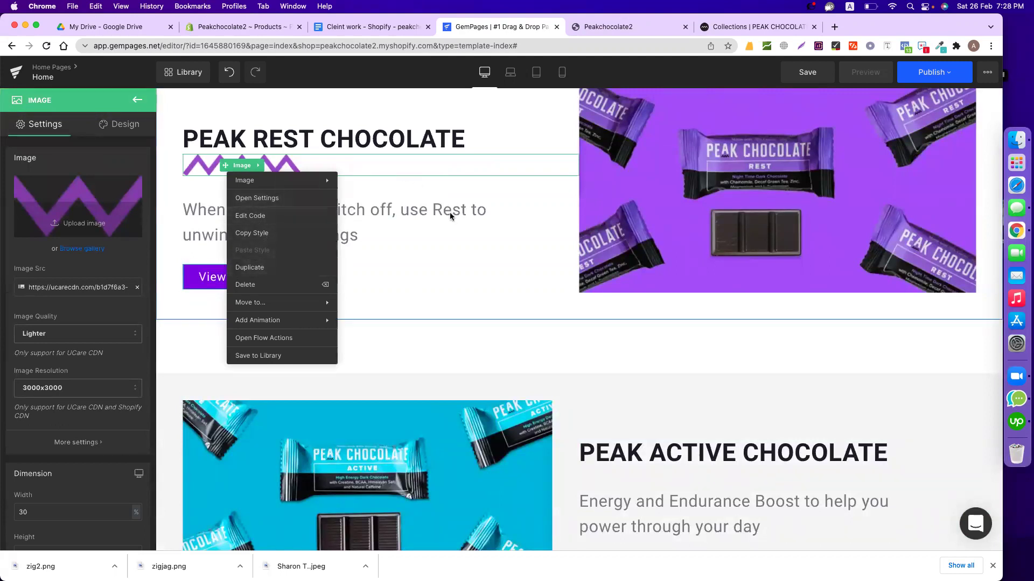
{"action": "left_click", "coordinate": [565, 365]}
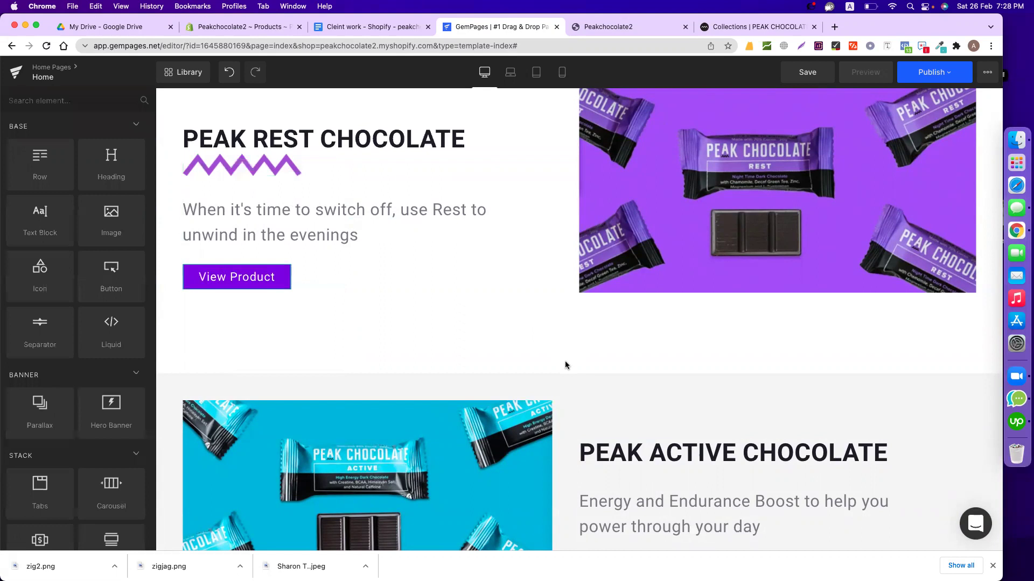
{"action": "scroll", "coordinate": [566, 363], "scroll_direction": "down", "scroll_amount": 3}
{"action": "scroll", "coordinate": [565, 364], "scroll_direction": "up", "scroll_amount": 3}
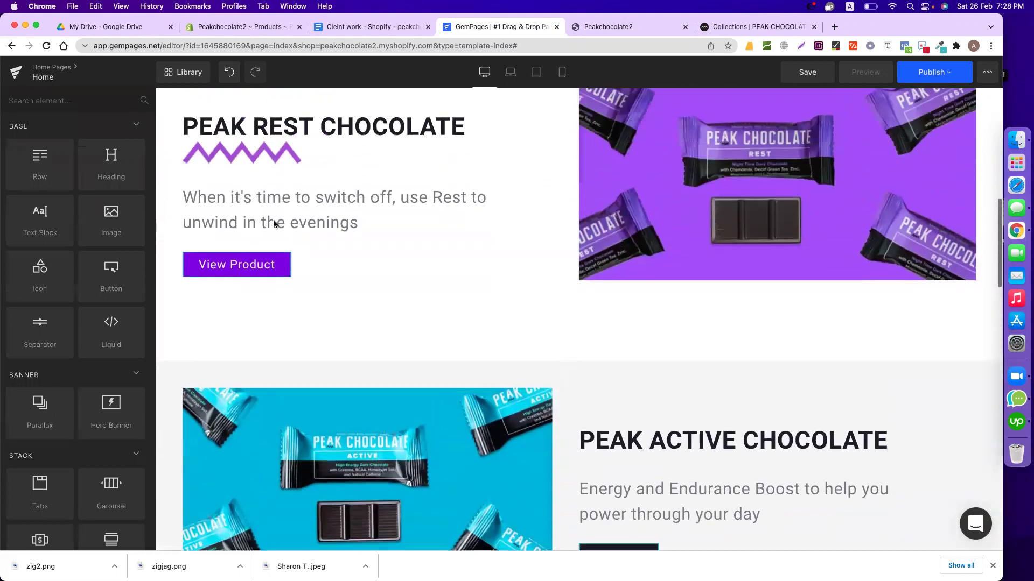
{"action": "right_click", "coordinate": [265, 162]}
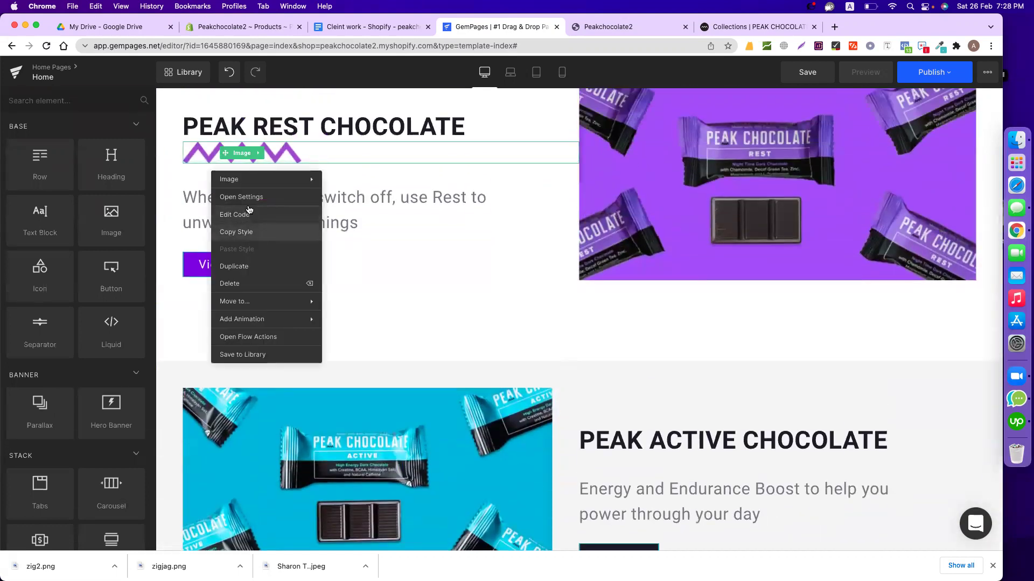
{"action": "left_click", "coordinate": [248, 266]}
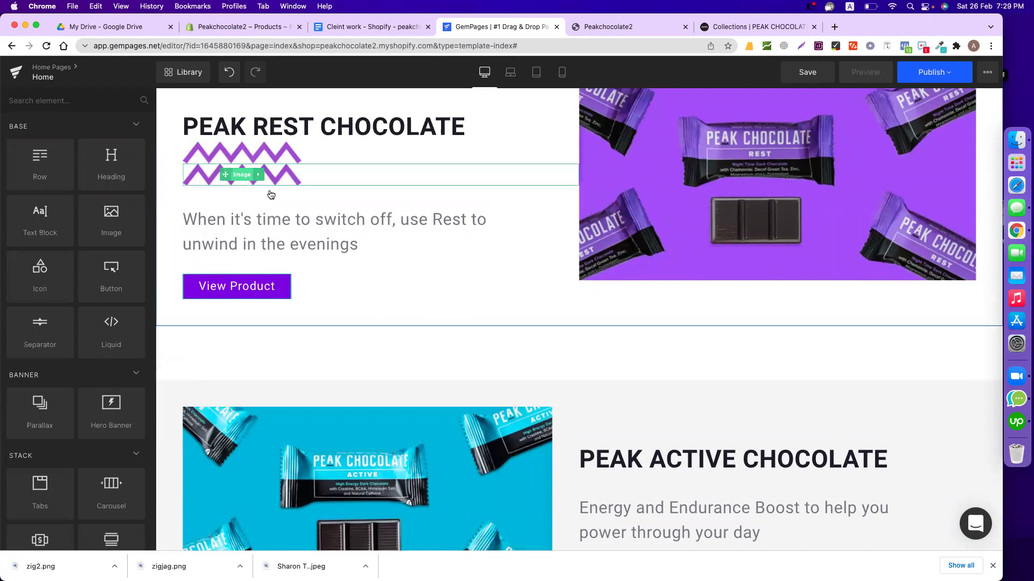
{"action": "left_click", "coordinate": [250, 180]}
{"action": "scroll", "coordinate": [253, 172], "scroll_direction": "down", "scroll_amount": 2}
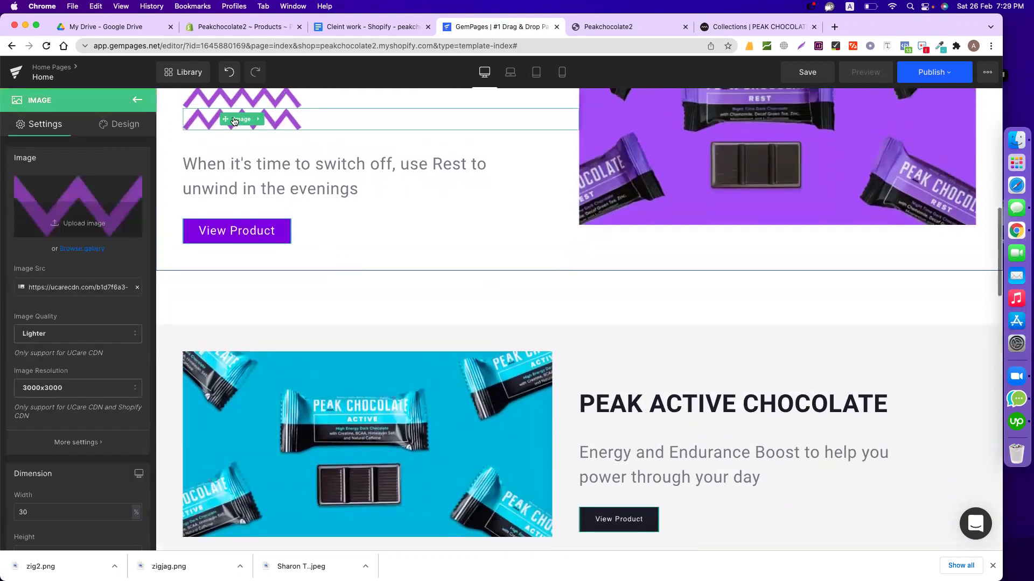
{"action": "left_click_drag", "start_coordinate": [225, 119], "coordinate": [611, 419]}
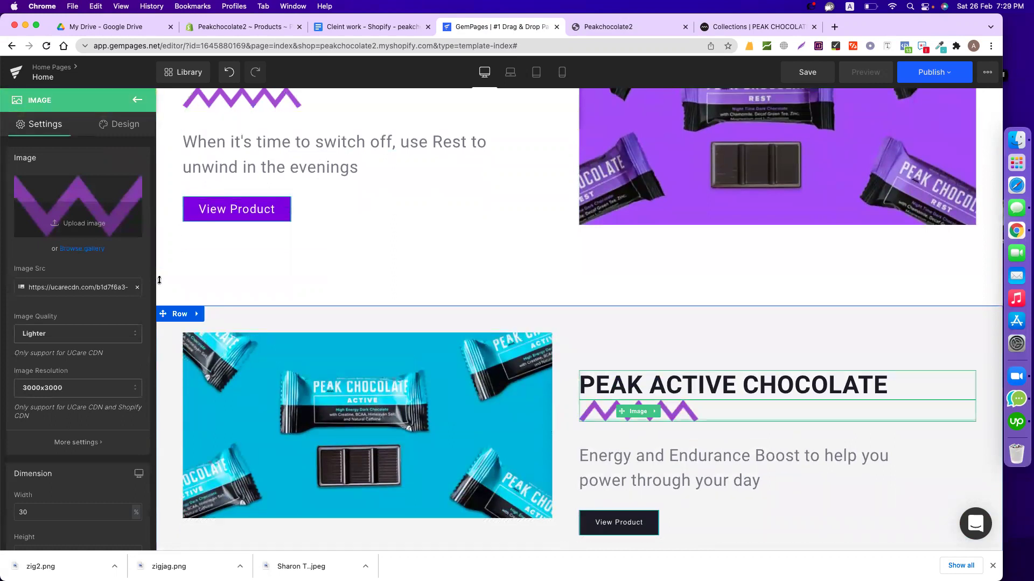
Step: Replace the copied zigzag's picture with zig2.png from Downloads
{"action": "mouse_move", "coordinate": [72, 211]}
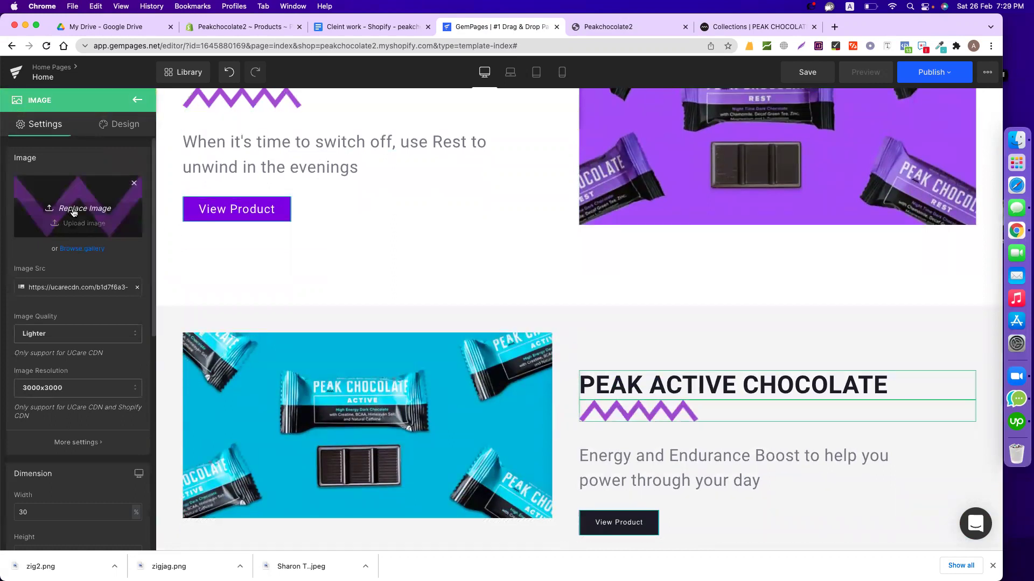
{"action": "left_click", "coordinate": [73, 212]}
{"action": "left_click", "coordinate": [365, 279]}
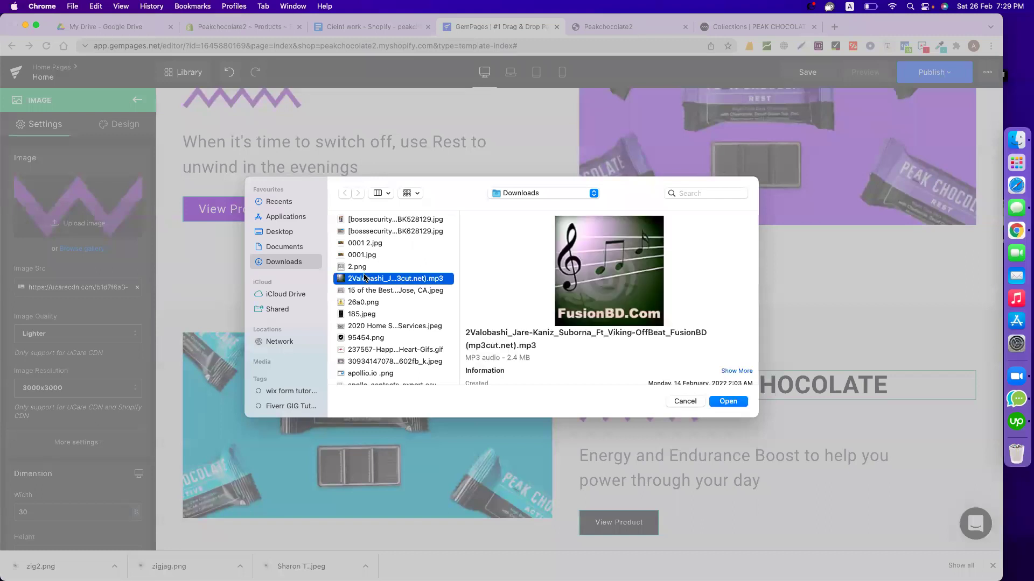
{"action": "key", "text": "z"}
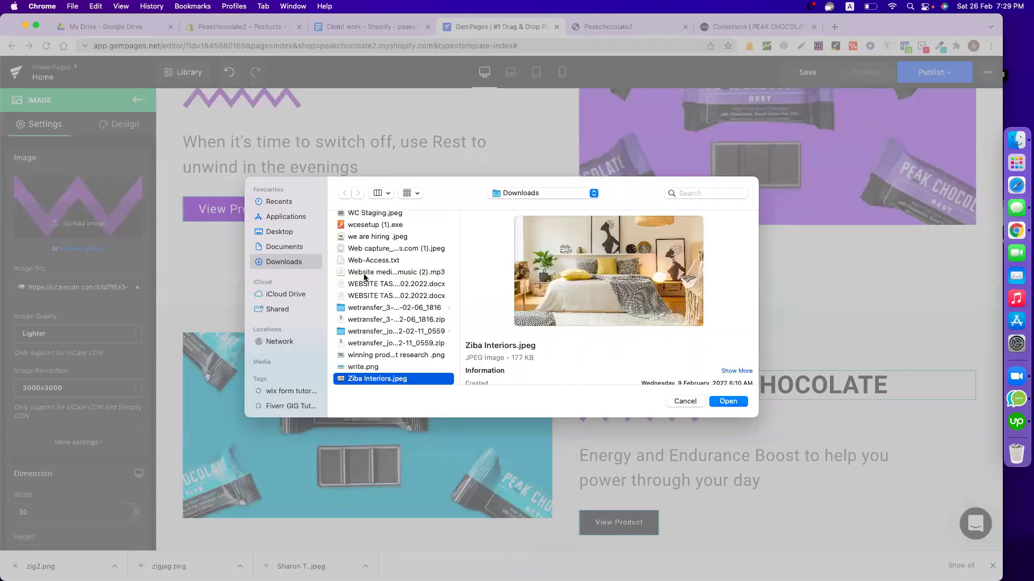
{"action": "key", "text": "Down"}
{"action": "key", "text": "Return"}
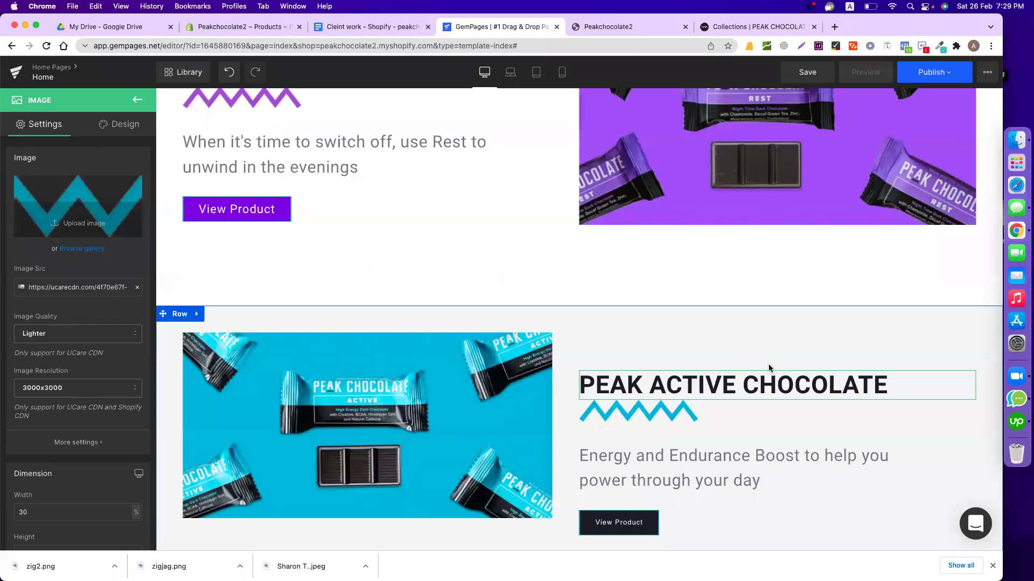
Step: Set the PEAK ACTIVE CHOCOLATE heading's top margin to 20px
{"action": "scroll", "coordinate": [727, 431], "scroll_direction": "down", "scroll_amount": 2}
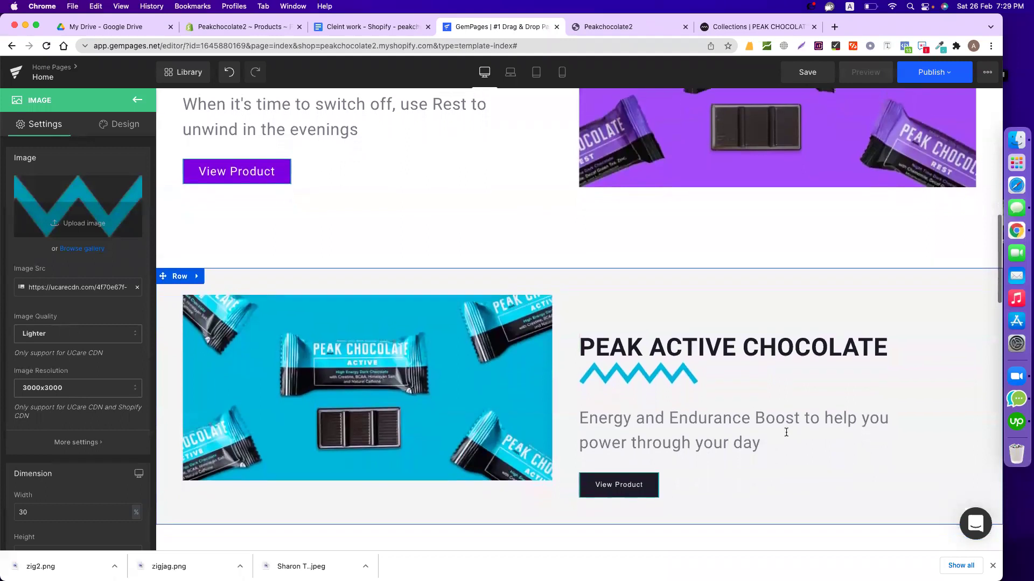
{"action": "left_click", "coordinate": [642, 348]}
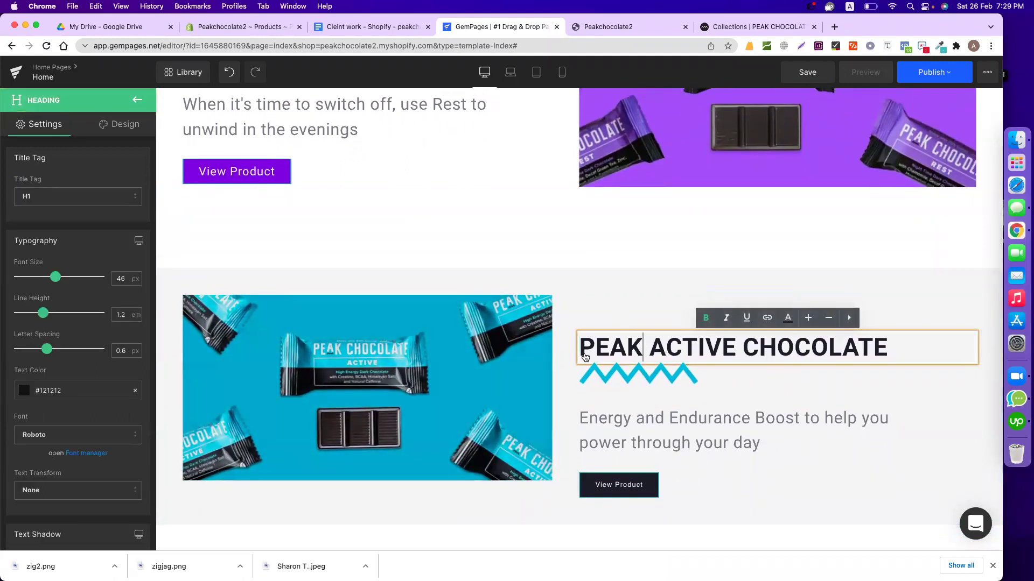
{"action": "left_click", "coordinate": [118, 124]}
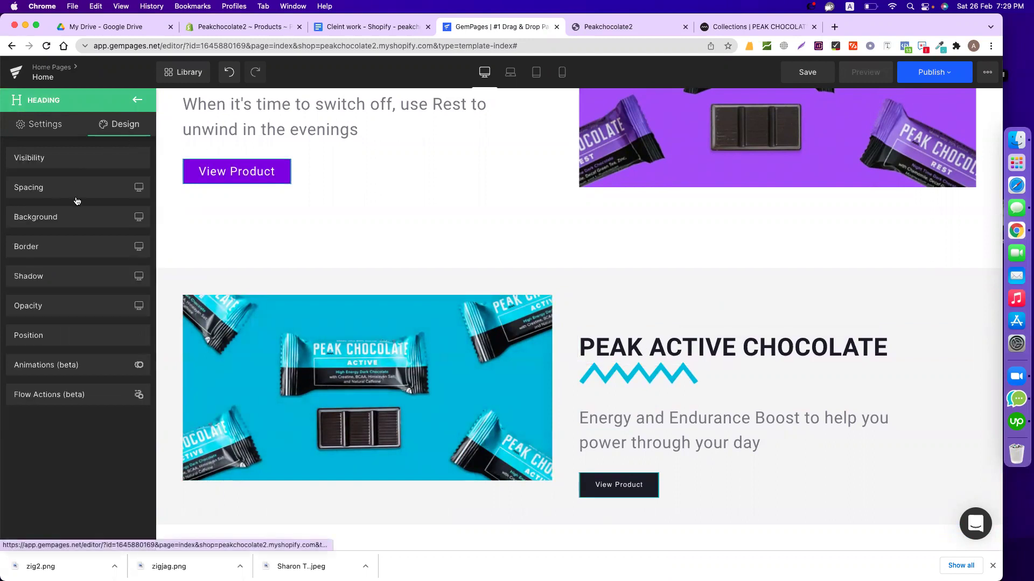
{"action": "left_click", "coordinate": [53, 188]}
{"action": "left_click", "coordinate": [76, 225]}
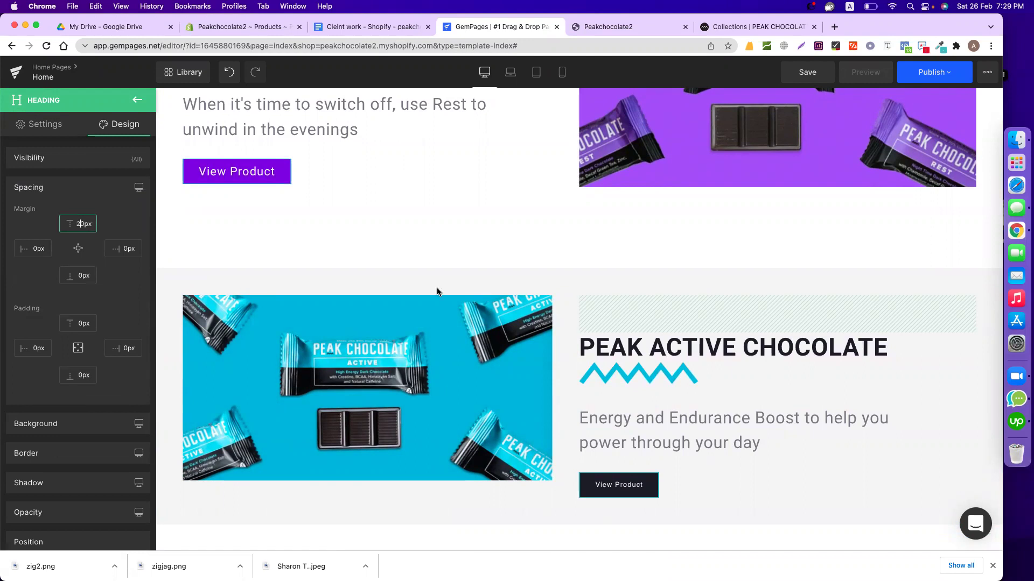
{"action": "type", "text": "2"}
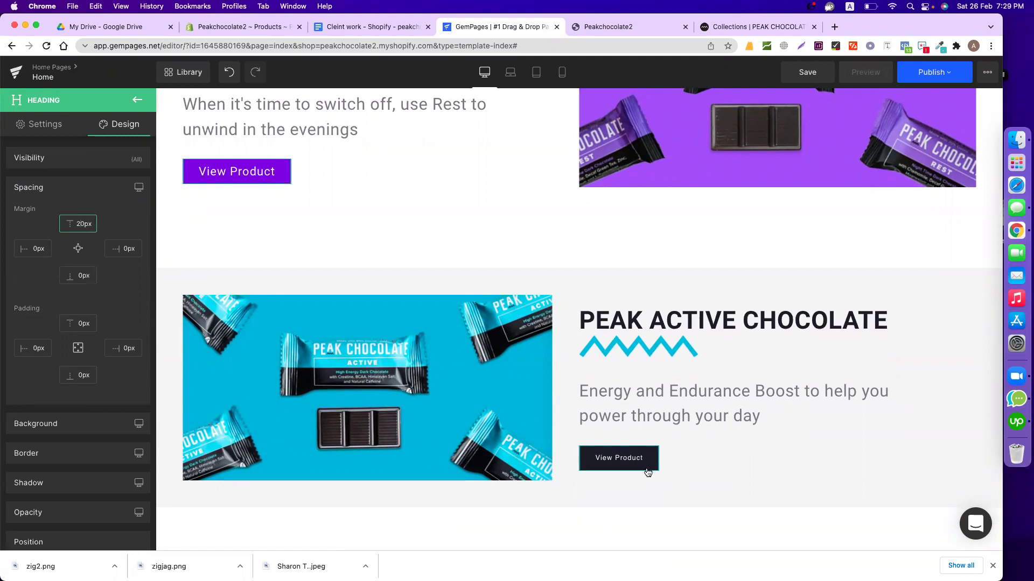
Step: Give the Peak Active View Product button the brief's teal #46BBC1 background
{"action": "left_click", "coordinate": [650, 464]}
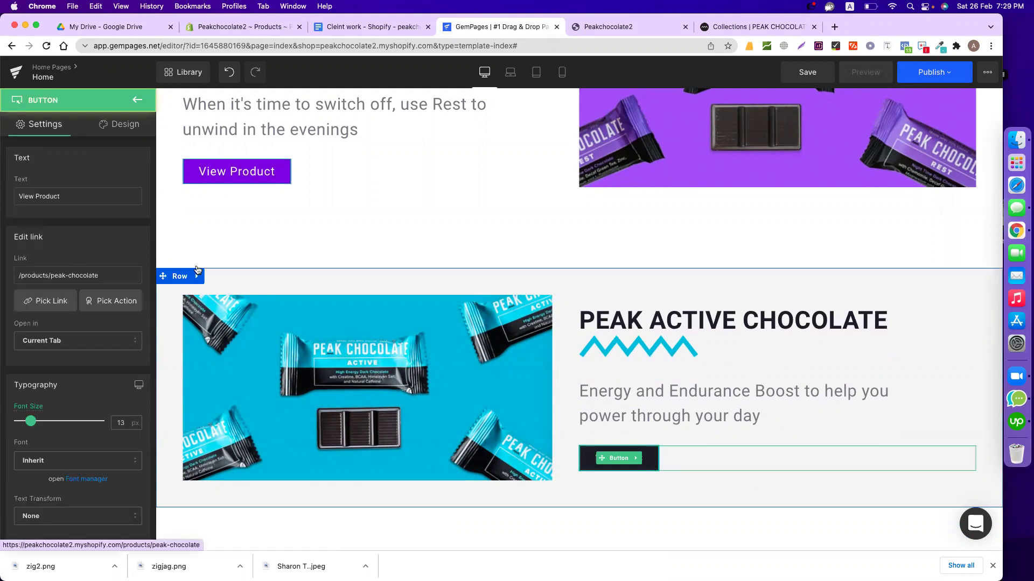
{"action": "left_click", "coordinate": [120, 128]}
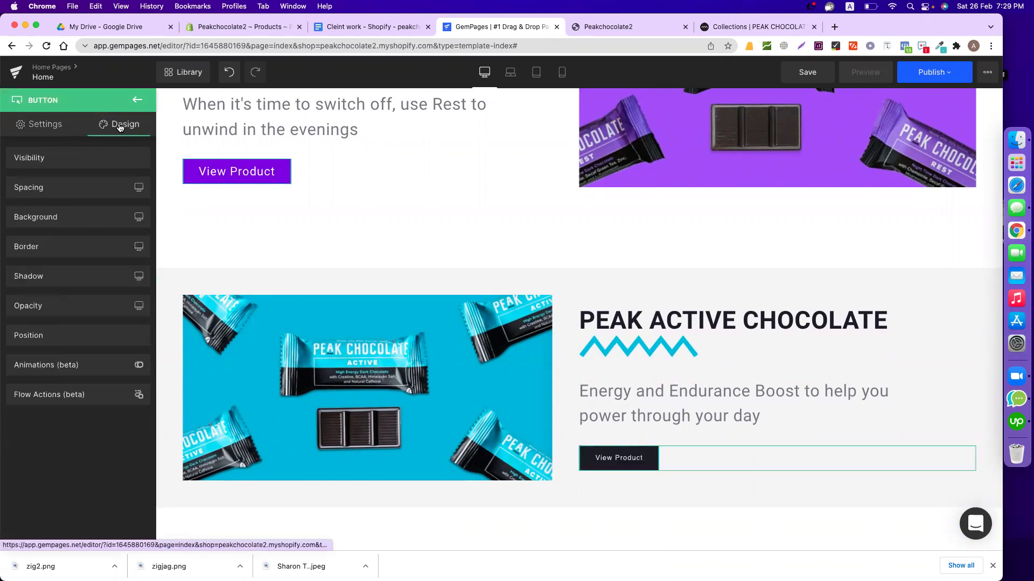
{"action": "left_click", "coordinate": [73, 218]}
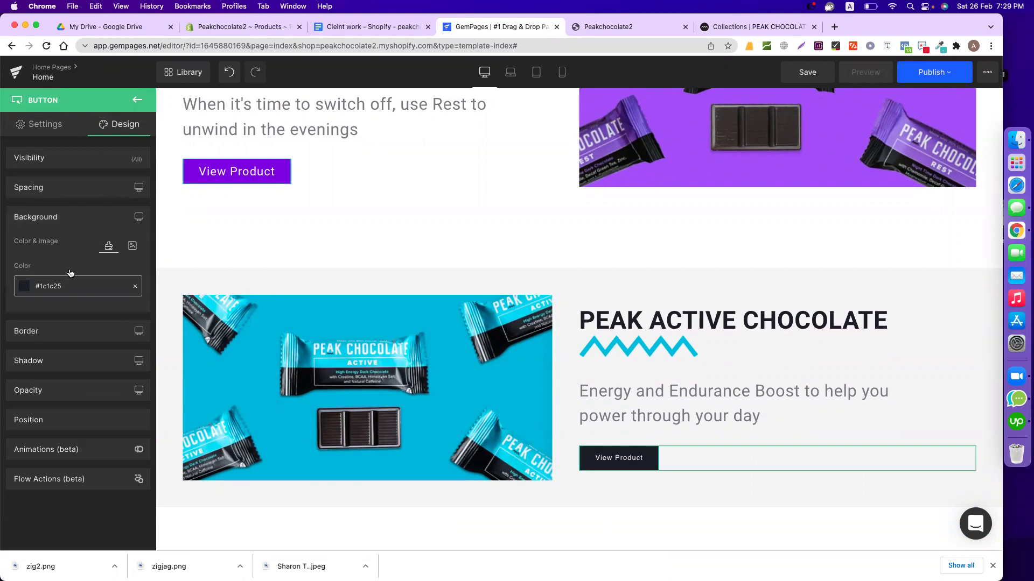
{"action": "left_click", "coordinate": [50, 289]}
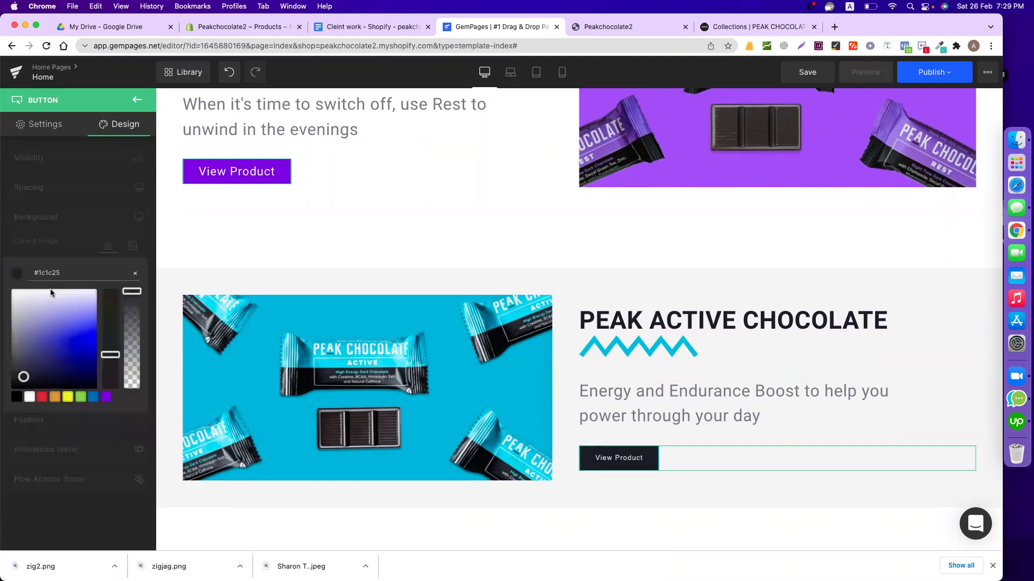
{"action": "left_click", "coordinate": [373, 27]}
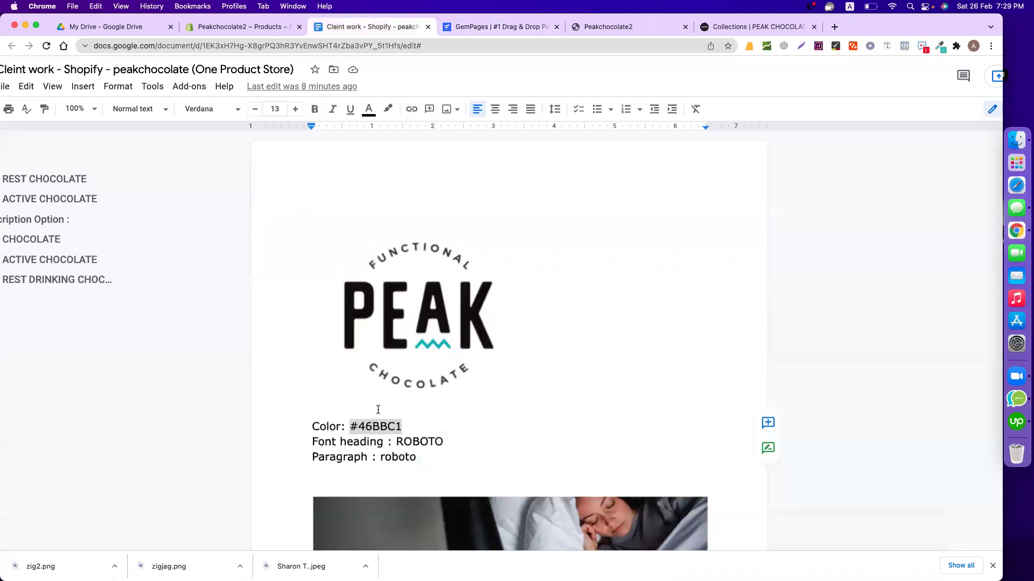
{"action": "left_click", "coordinate": [481, 27]}
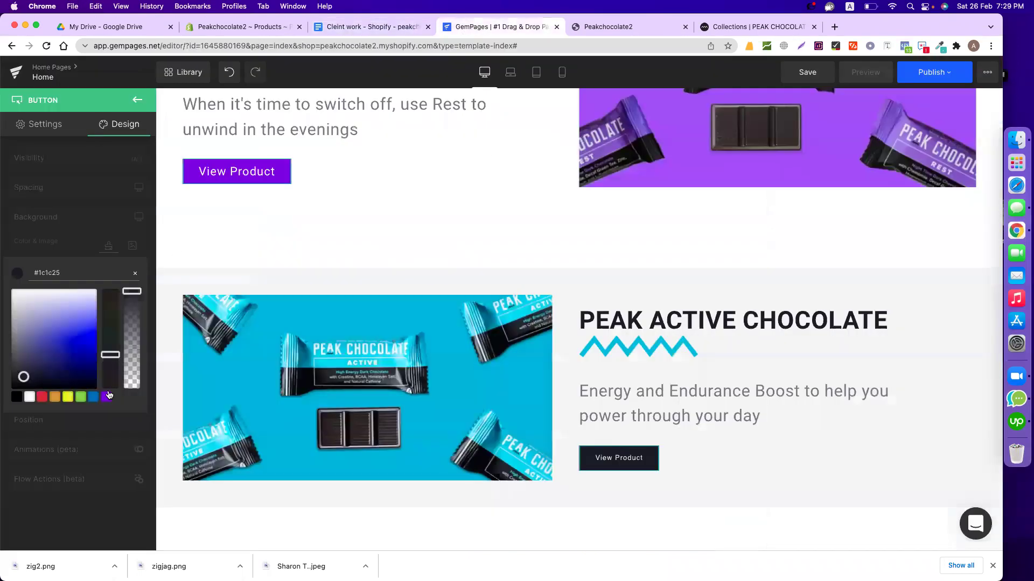
{"action": "key", "text": "super+a"}
{"action": "key", "text": "super+v"}
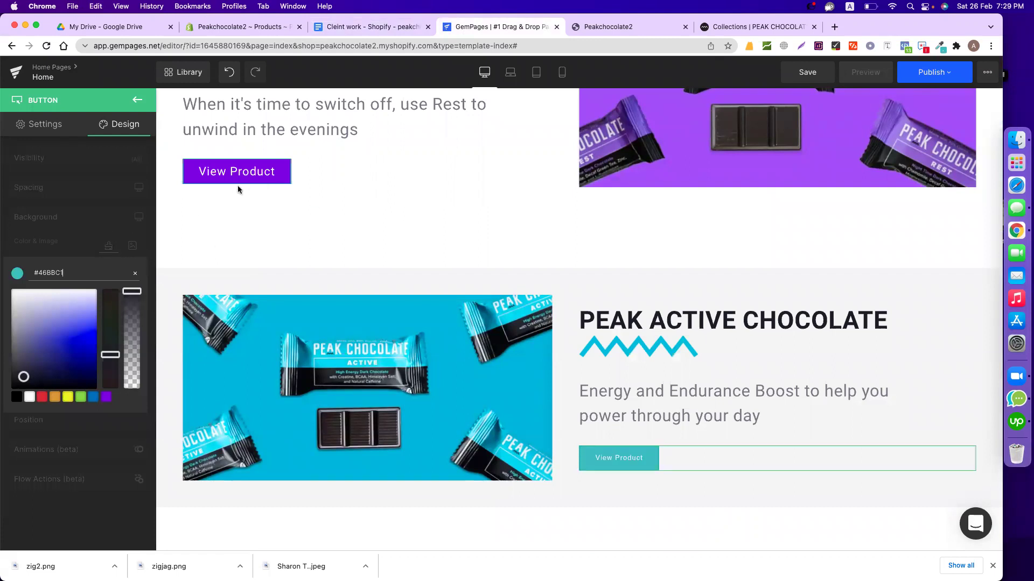
{"action": "left_click", "coordinate": [104, 242]}
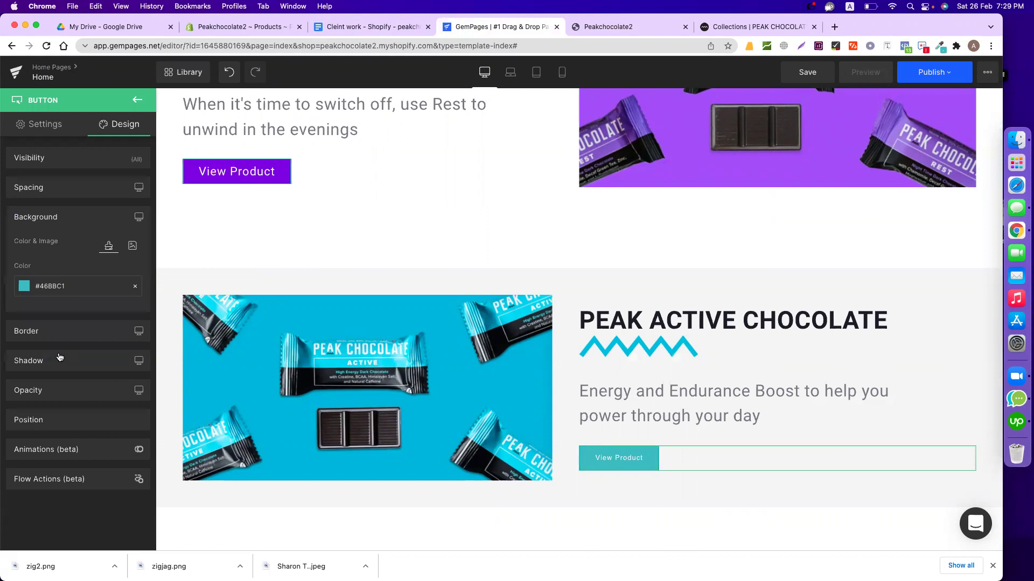
Step: Enlarge the button text to 21px and set its font to Roboto
{"action": "left_click", "coordinate": [39, 125]}
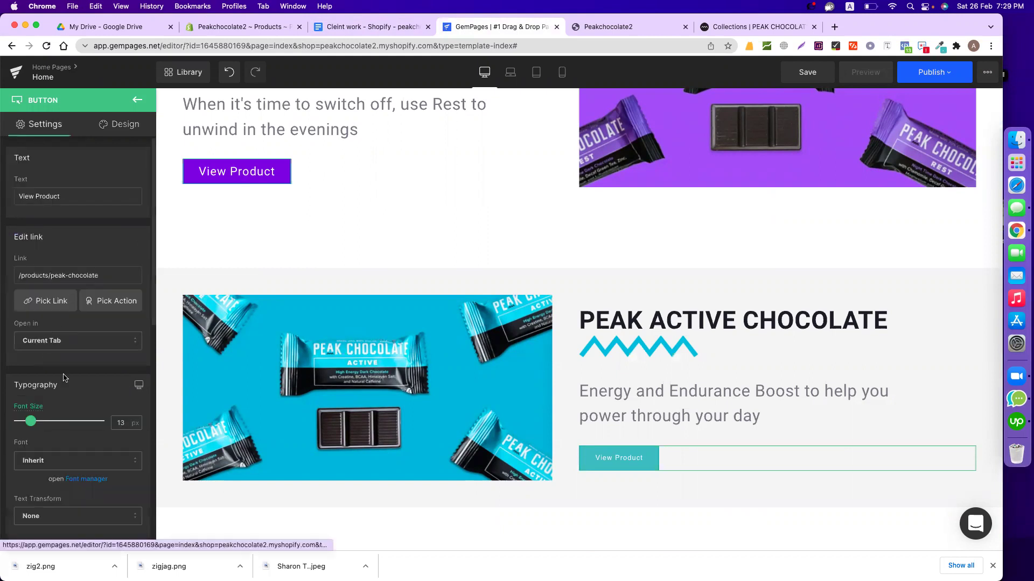
{"action": "scroll", "coordinate": [64, 377], "scroll_direction": "down", "scroll_amount": 2}
{"action": "left_click_drag", "start_coordinate": [31, 364], "coordinate": [38, 365]}
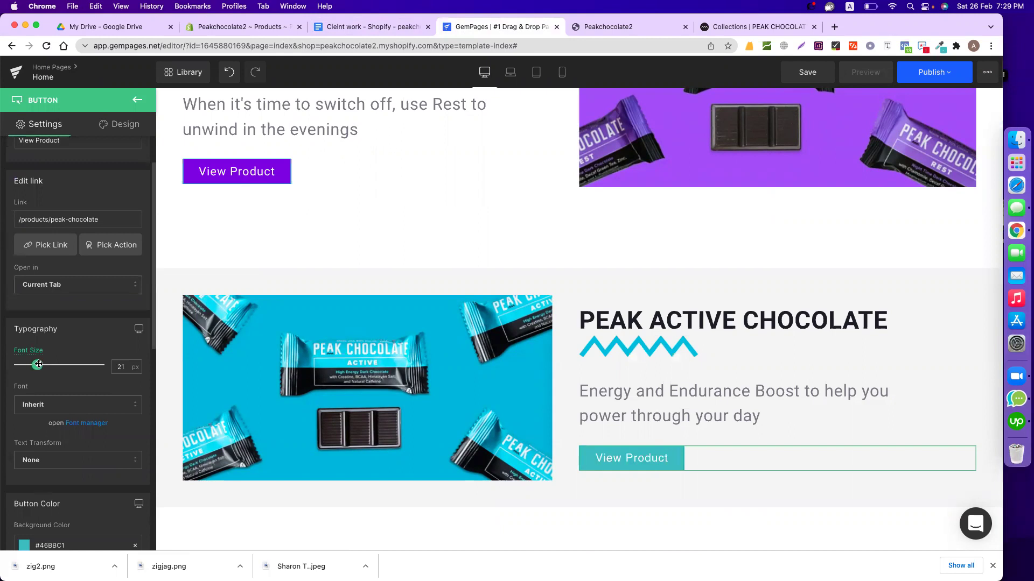
{"action": "left_click", "coordinate": [37, 406]}
{"action": "left_click", "coordinate": [38, 439]}
{"action": "scroll", "coordinate": [460, 429], "scroll_direction": "down", "scroll_amount": 3}
{"action": "scroll", "coordinate": [464, 432], "scroll_direction": "up", "scroll_amount": 1}
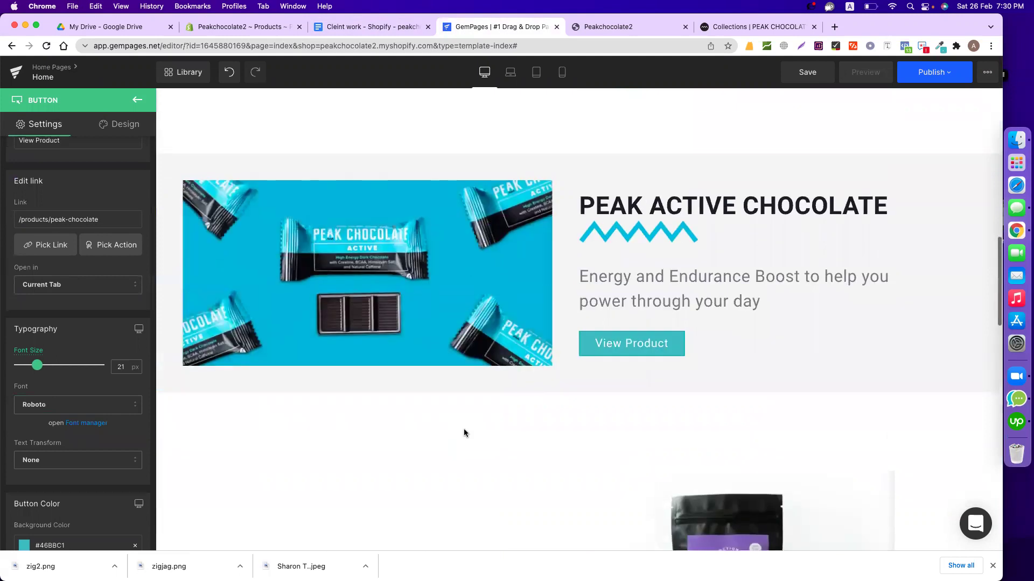
{"action": "scroll", "coordinate": [464, 432], "scroll_direction": "up", "scroll_amount": 5}
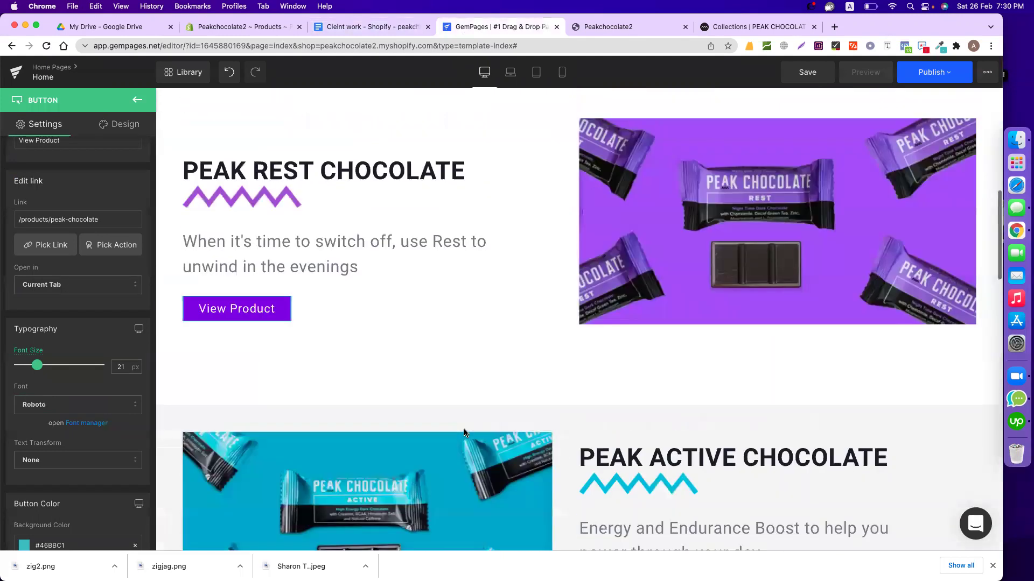
{"action": "scroll", "coordinate": [464, 430], "scroll_direction": "up", "scroll_amount": 2}
{"action": "scroll", "coordinate": [464, 431], "scroll_direction": "down", "scroll_amount": 5}
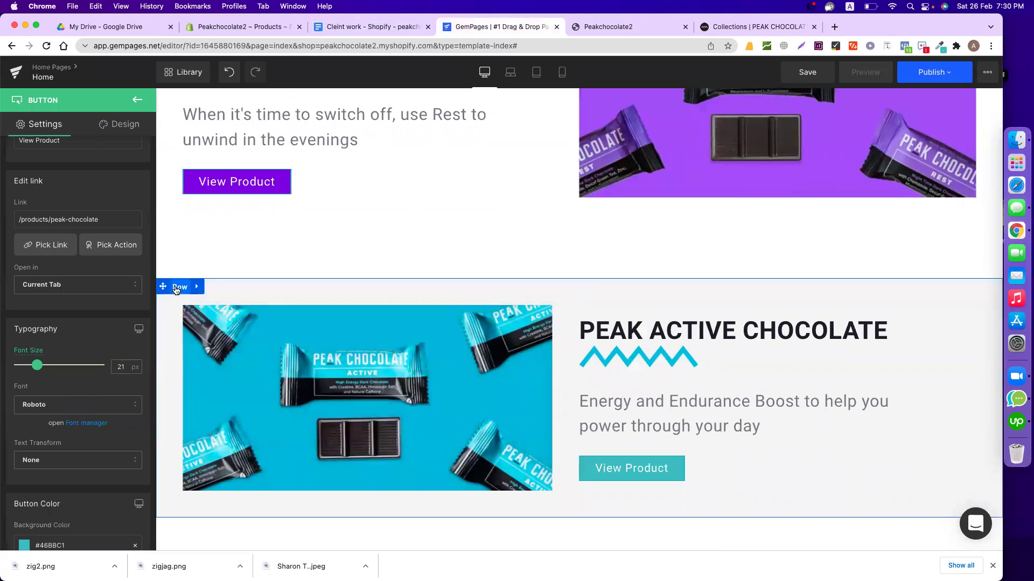
Step: Set the PEAK ACTIVE CHOCOLATE row's spacing to 100px top padding and 50px left padding
{"action": "left_click", "coordinate": [176, 289]}
{"action": "left_click", "coordinate": [118, 125]}
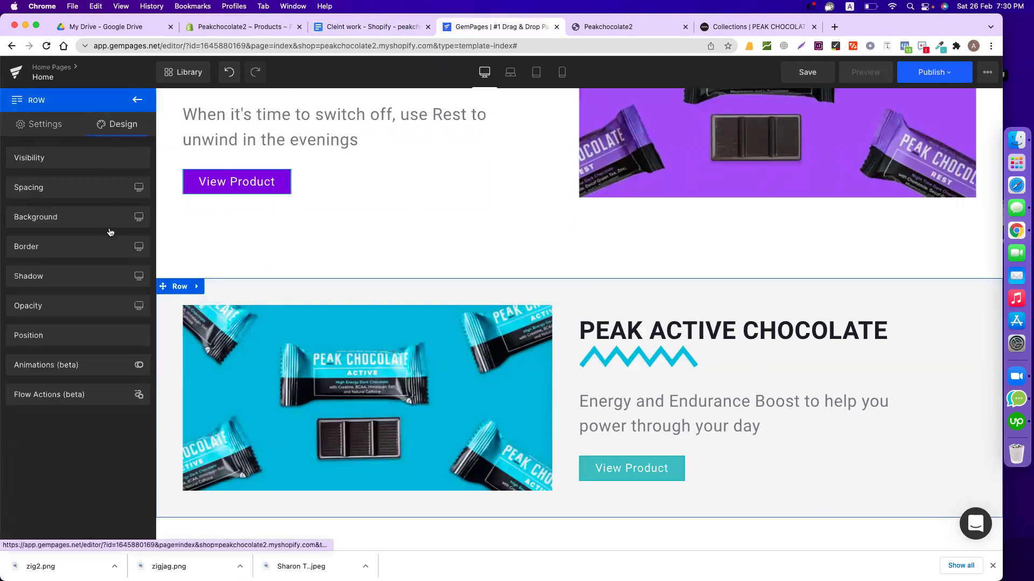
{"action": "left_click", "coordinate": [73, 190]}
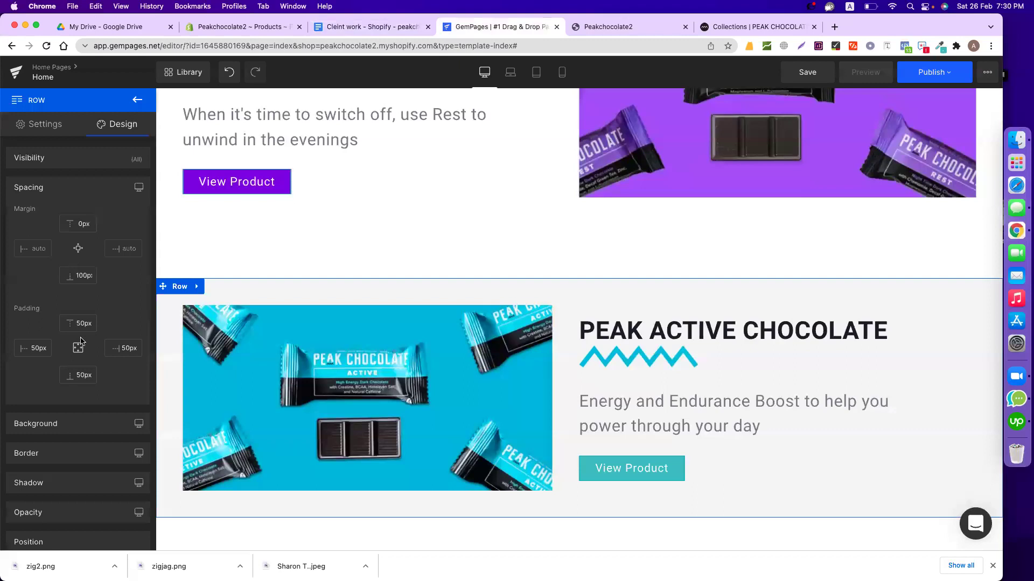
{"action": "left_click", "coordinate": [35, 344]}
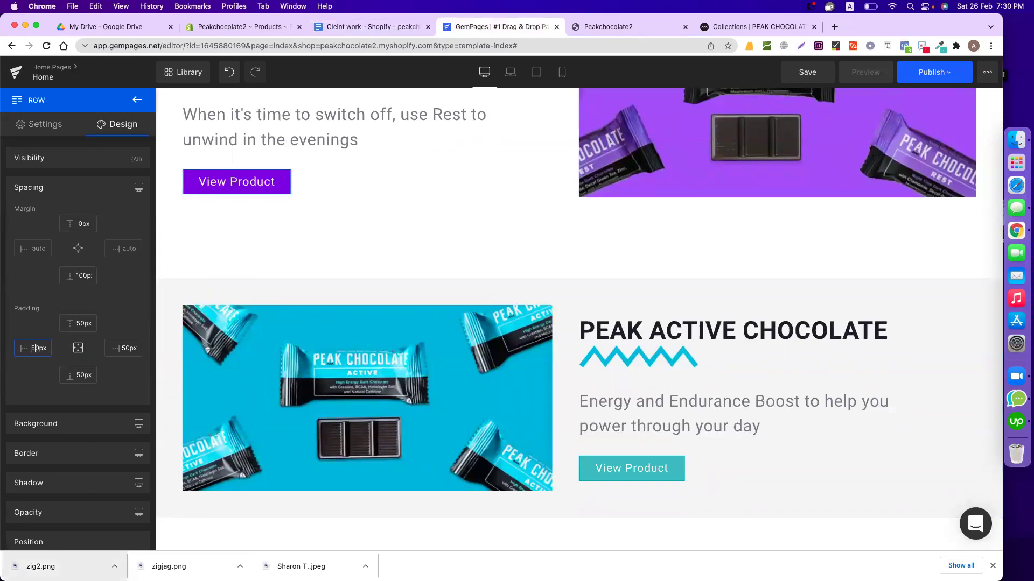
{"action": "type", "text": "10"}
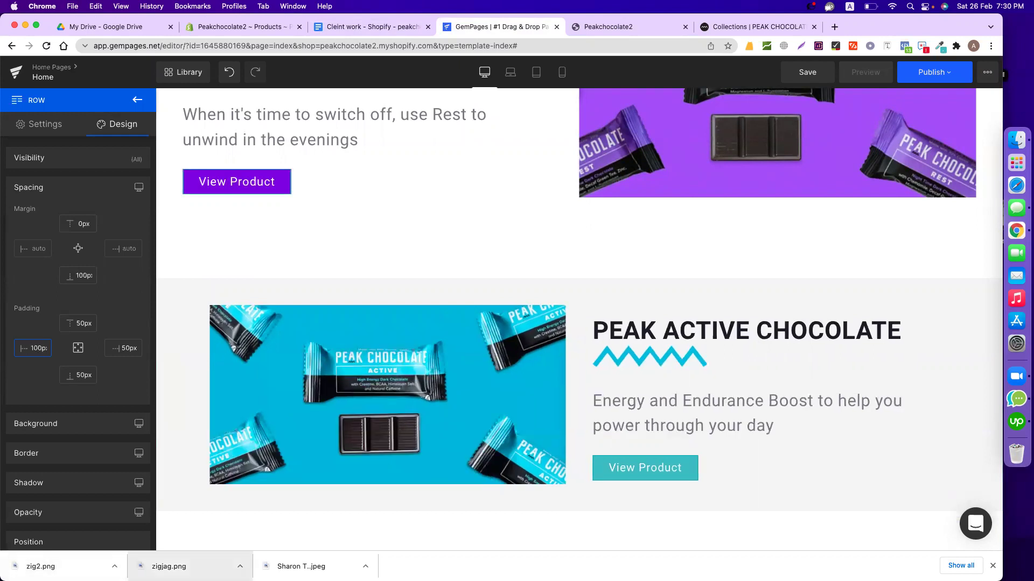
{"action": "key", "text": "BackSpace"}
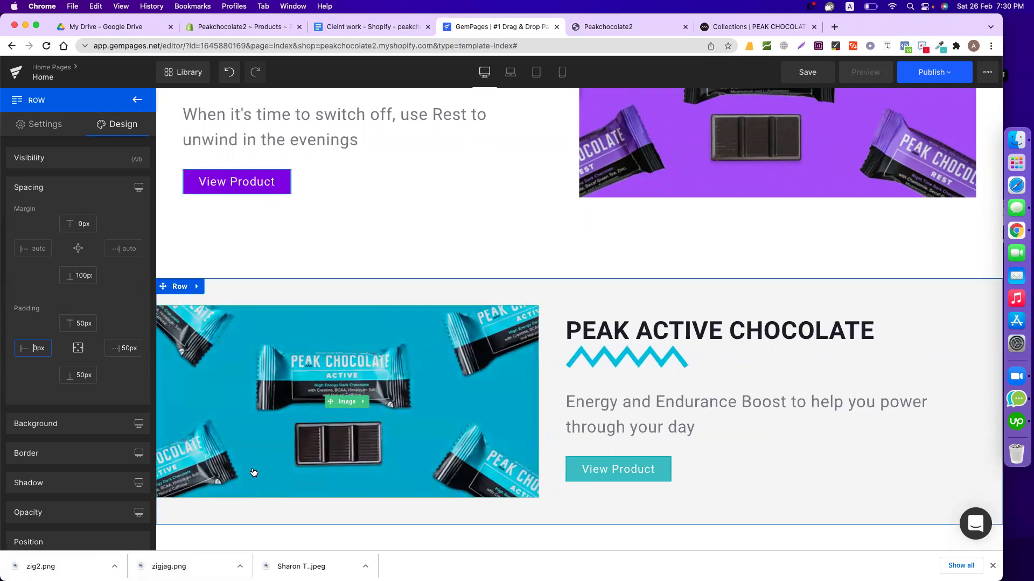
{"action": "type", "text": "5"}
{"action": "left_click", "coordinate": [79, 322]}
{"action": "type", "text": "10"}
{"action": "left_click", "coordinate": [78, 376]}
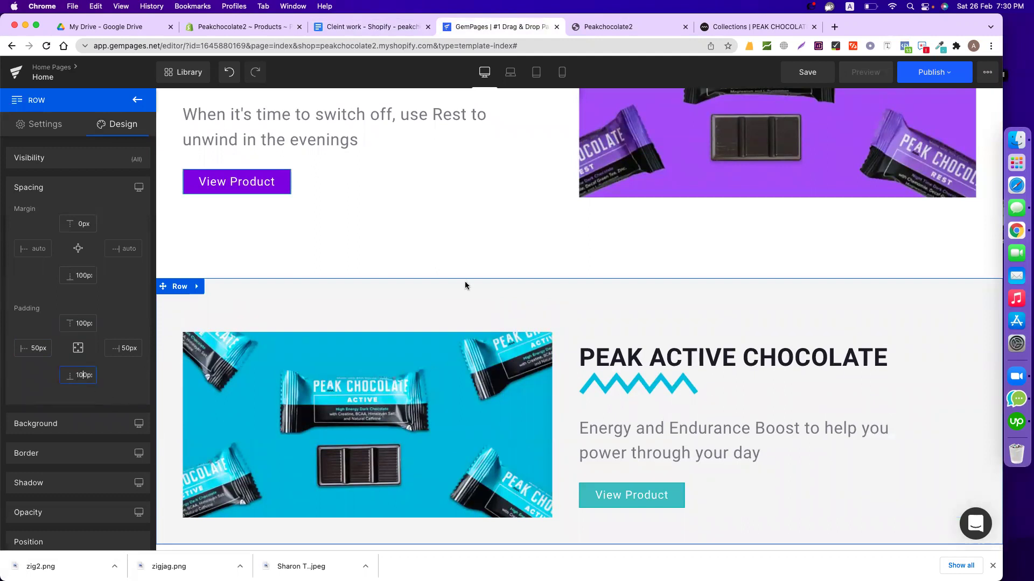
{"action": "scroll", "coordinate": [609, 322], "scroll_direction": "down", "scroll_amount": 5}
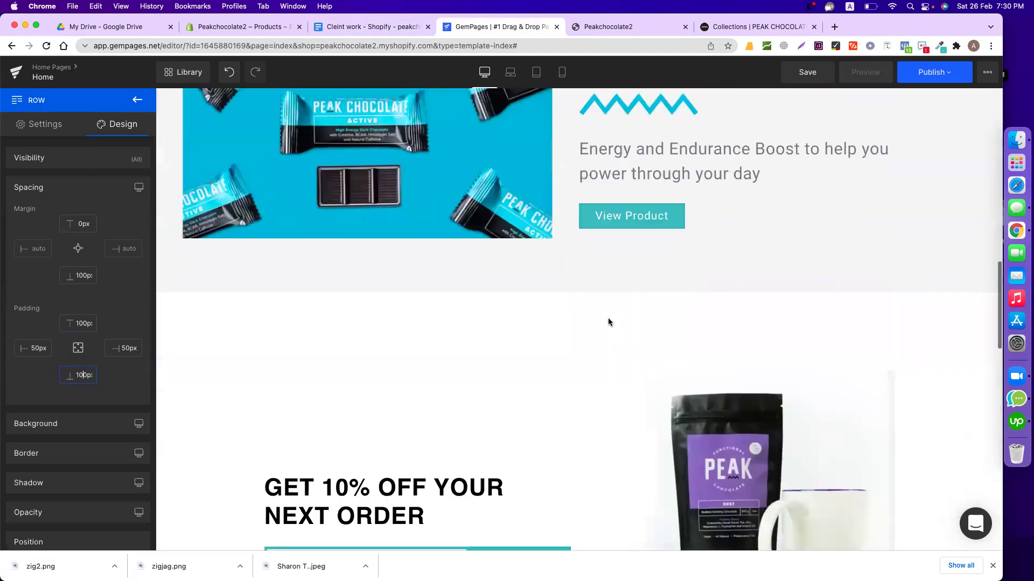
{"action": "scroll", "coordinate": [608, 322], "scroll_direction": "down", "scroll_amount": 5}
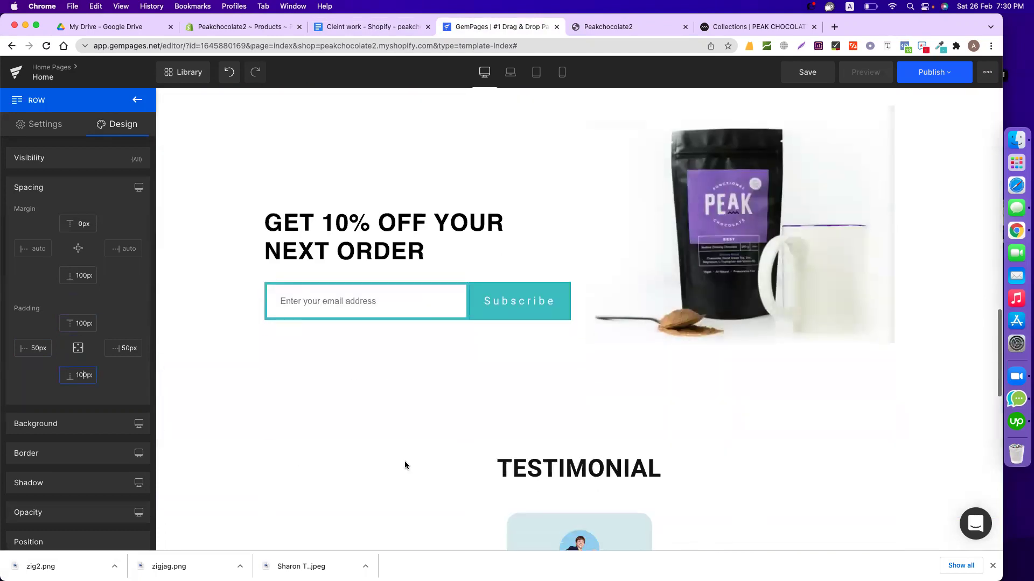
{"action": "scroll", "coordinate": [405, 461], "scroll_direction": "down", "scroll_amount": 4}
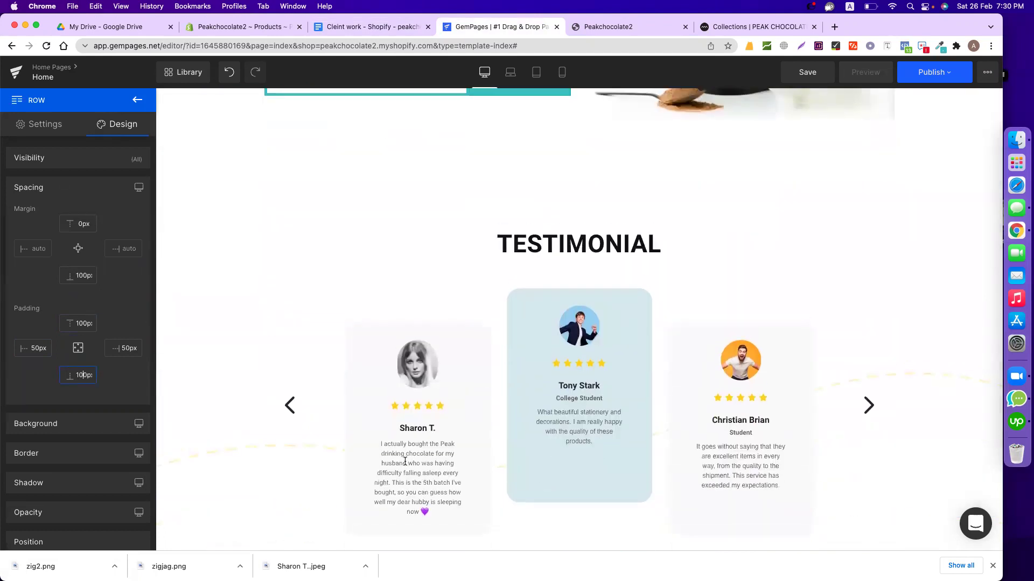
{"action": "scroll", "coordinate": [405, 461], "scroll_direction": "up", "scroll_amount": 5}
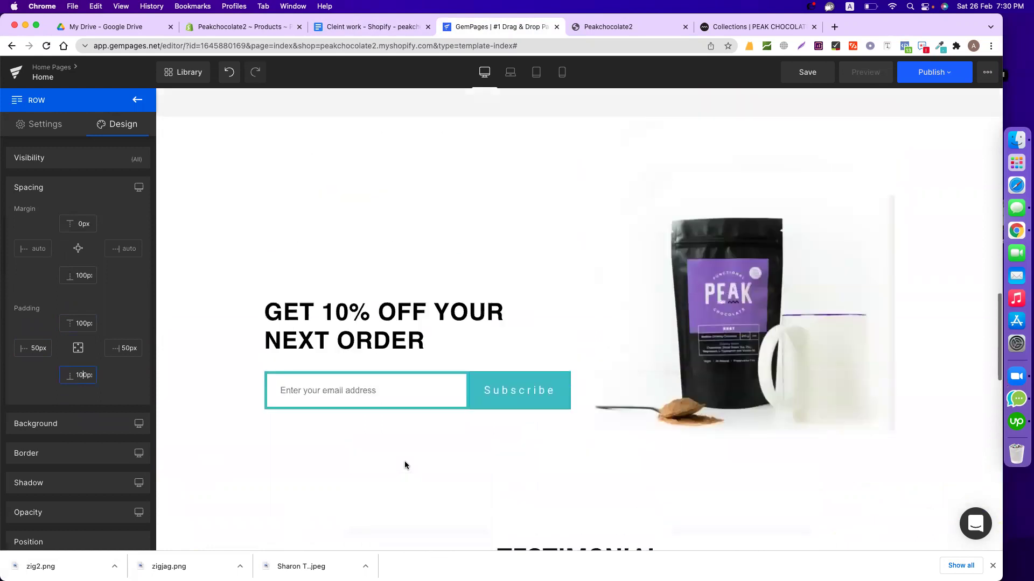
{"action": "scroll", "coordinate": [405, 463], "scroll_direction": "up", "scroll_amount": 10}
{"action": "scroll", "coordinate": [404, 461], "scroll_direction": "down", "scroll_amount": 12}
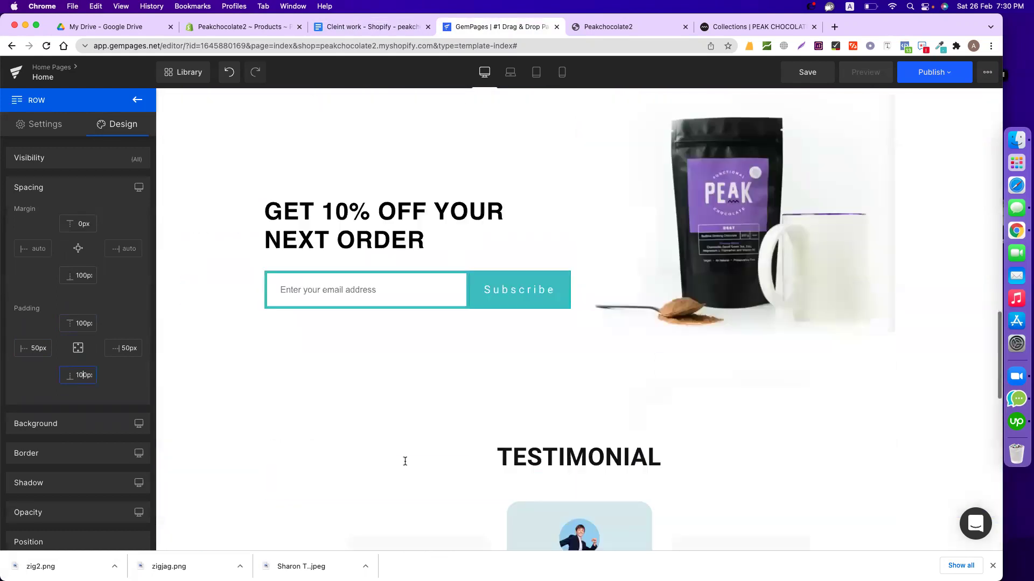
{"action": "scroll", "coordinate": [405, 460], "scroll_direction": "down", "scroll_amount": 10}
{"action": "scroll", "coordinate": [405, 461], "scroll_direction": "up", "scroll_amount": 7}
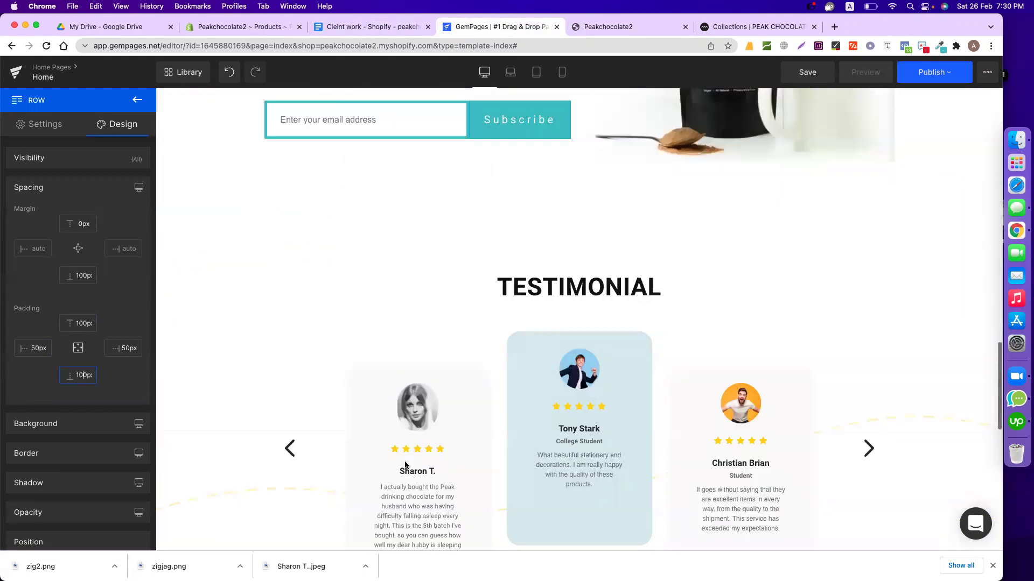
{"action": "scroll", "coordinate": [404, 461], "scroll_direction": "down", "scroll_amount": 12}
{"action": "scroll", "coordinate": [405, 461], "scroll_direction": "up", "scroll_amount": 4}
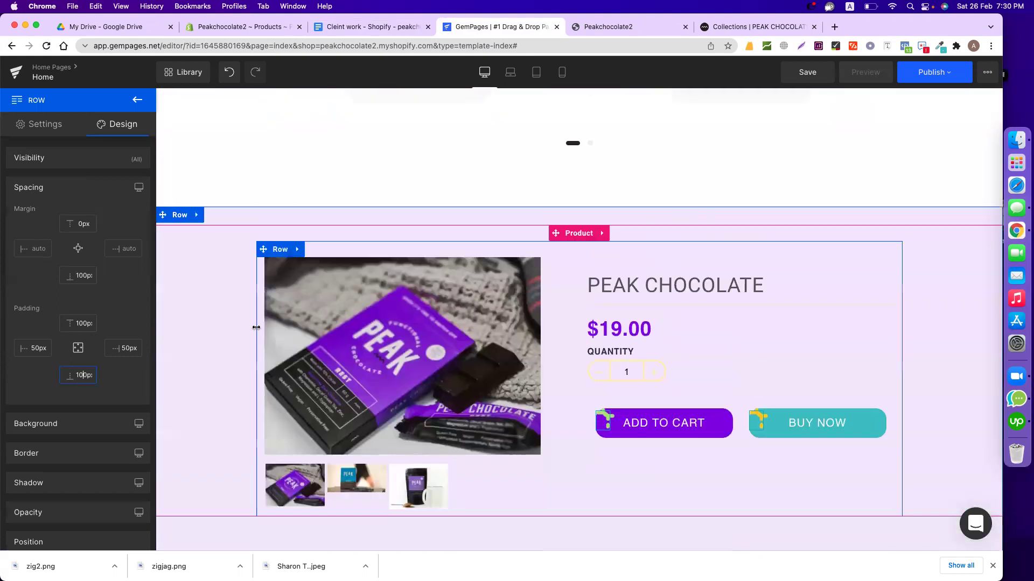
{"action": "scroll", "coordinate": [482, 320], "scroll_direction": "up", "scroll_amount": 5}
{"action": "scroll", "coordinate": [666, 425], "scroll_direction": "up", "scroll_amount": 10}
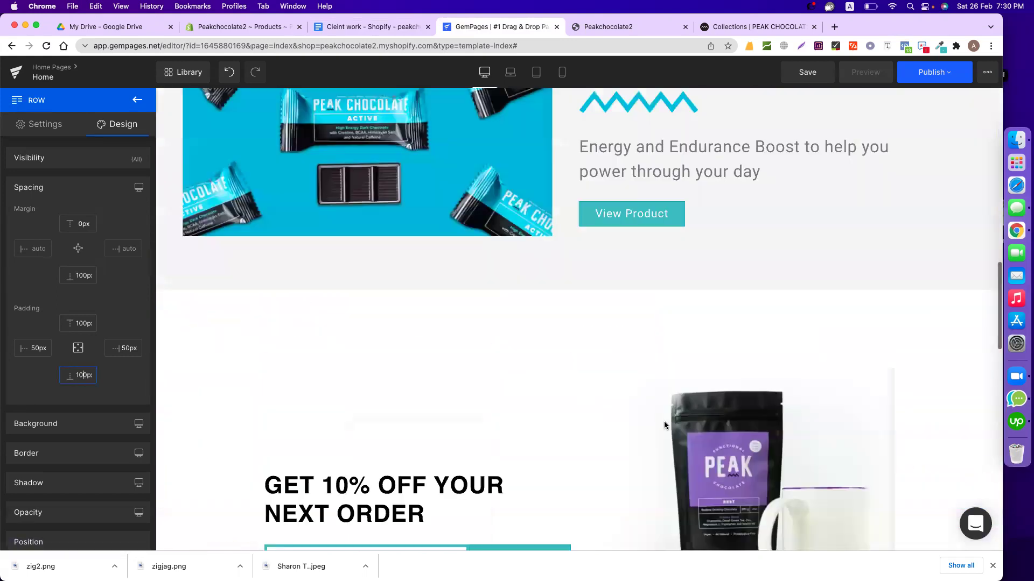
{"action": "scroll", "coordinate": [664, 425], "scroll_direction": "up", "scroll_amount": 10}
{"action": "scroll", "coordinate": [664, 425], "scroll_direction": "down", "scroll_amount": 20}
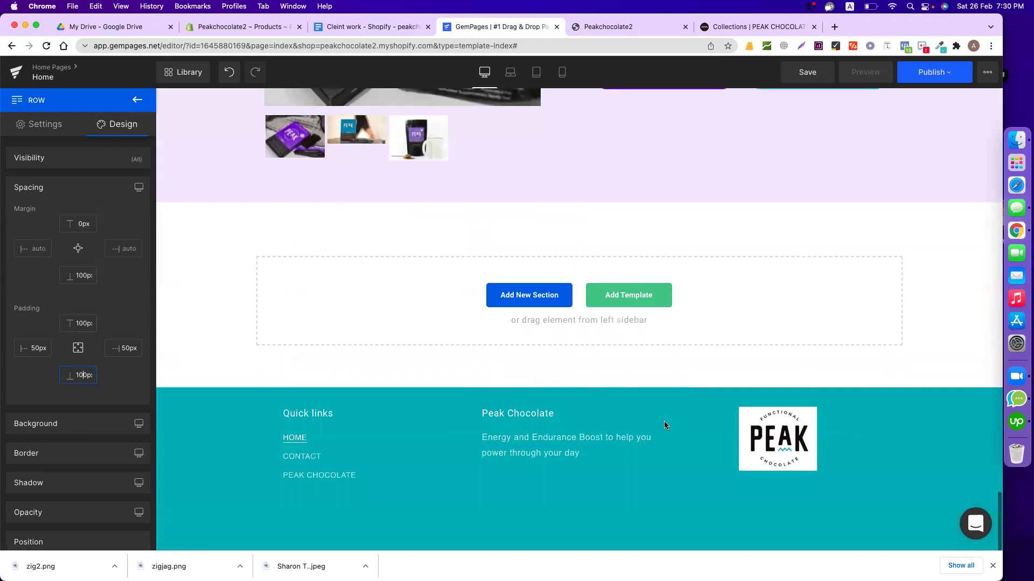
{"action": "scroll", "coordinate": [664, 425], "scroll_direction": "up", "scroll_amount": 20}
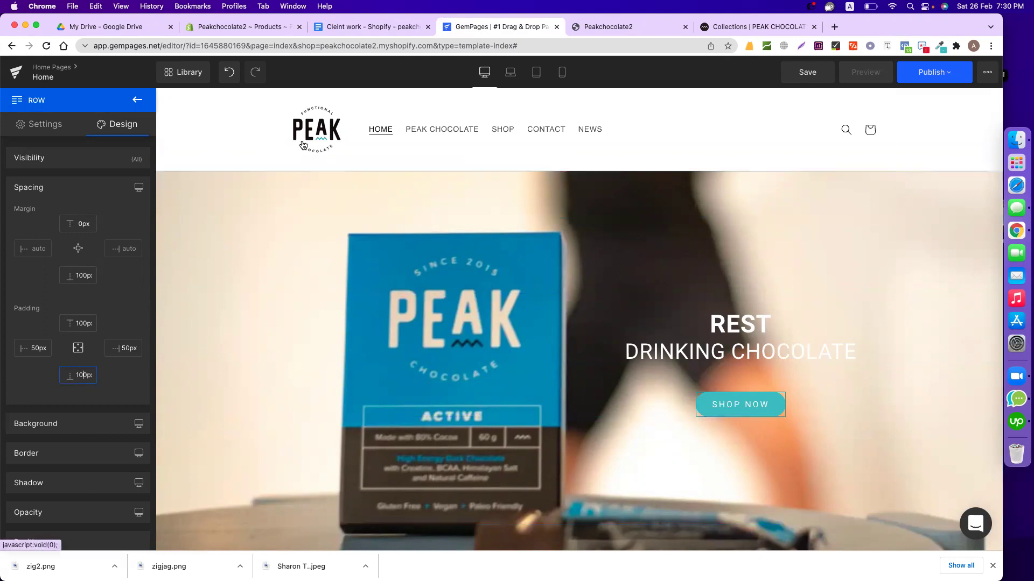
Step: Leave the unsaved product edits and go to the Online Store themes page
{"action": "left_click", "coordinate": [238, 28]}
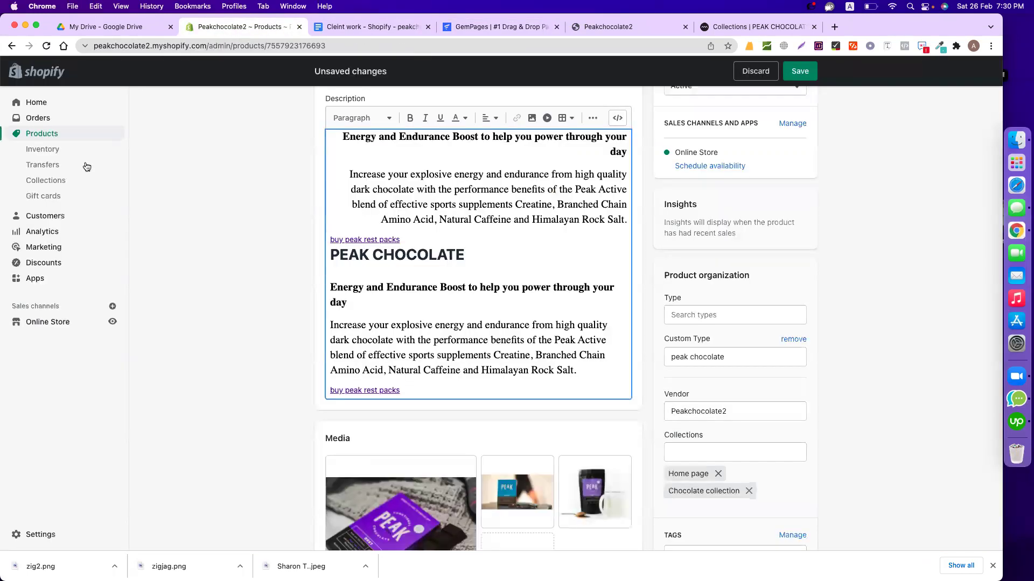
{"action": "left_click", "coordinate": [48, 322]}
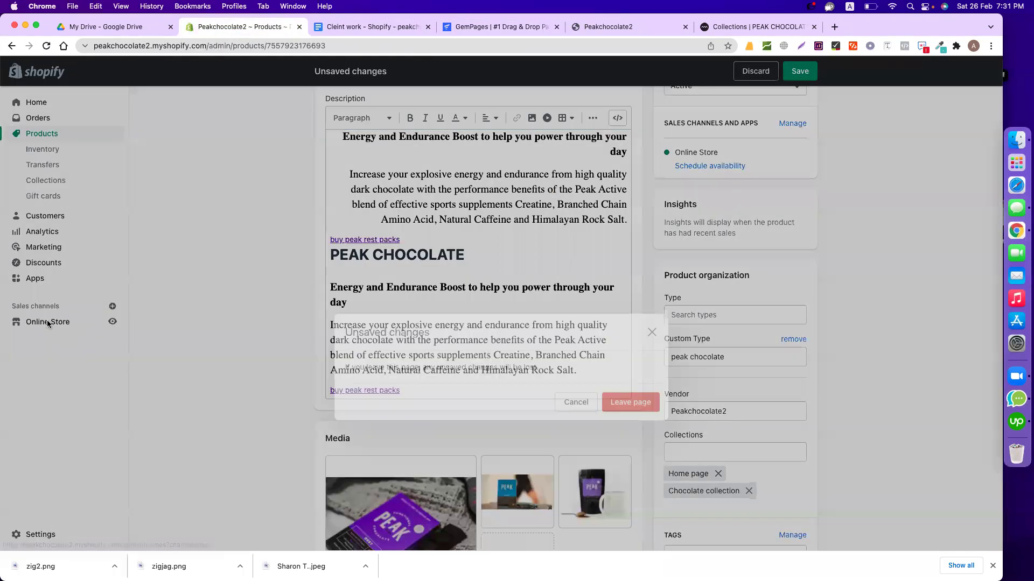
{"action": "left_click", "coordinate": [630, 339]}
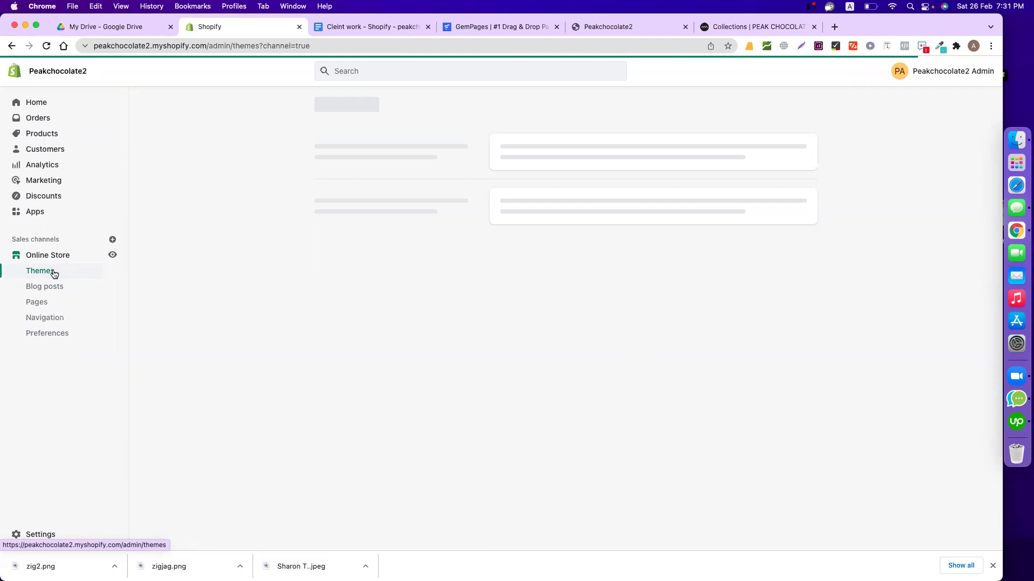
{"action": "left_click", "coordinate": [991, 566]}
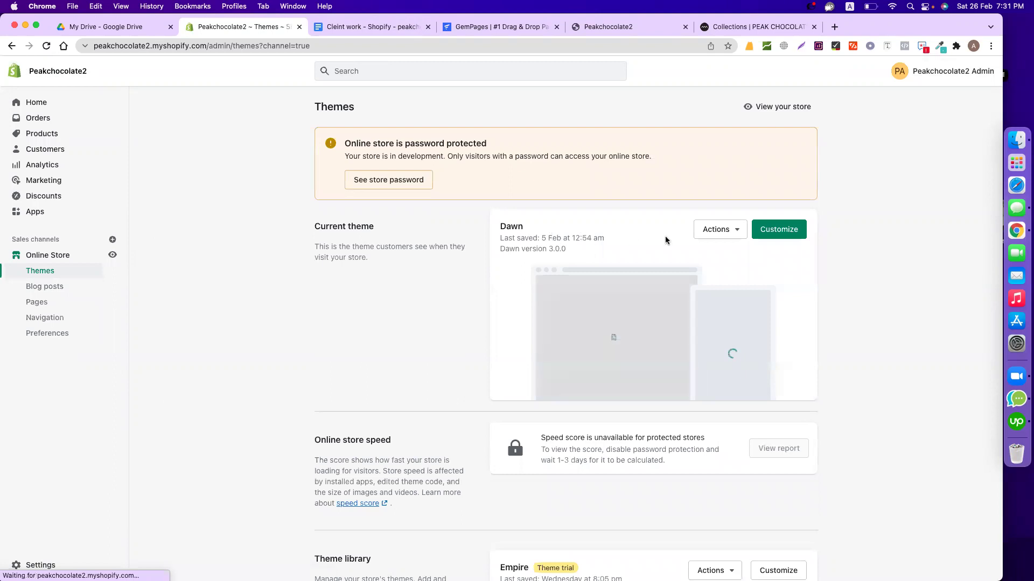
Step: Review the Header and Footer sections in the Dawn theme customizer, then go back to GemPages
{"action": "left_click", "coordinate": [772, 230]}
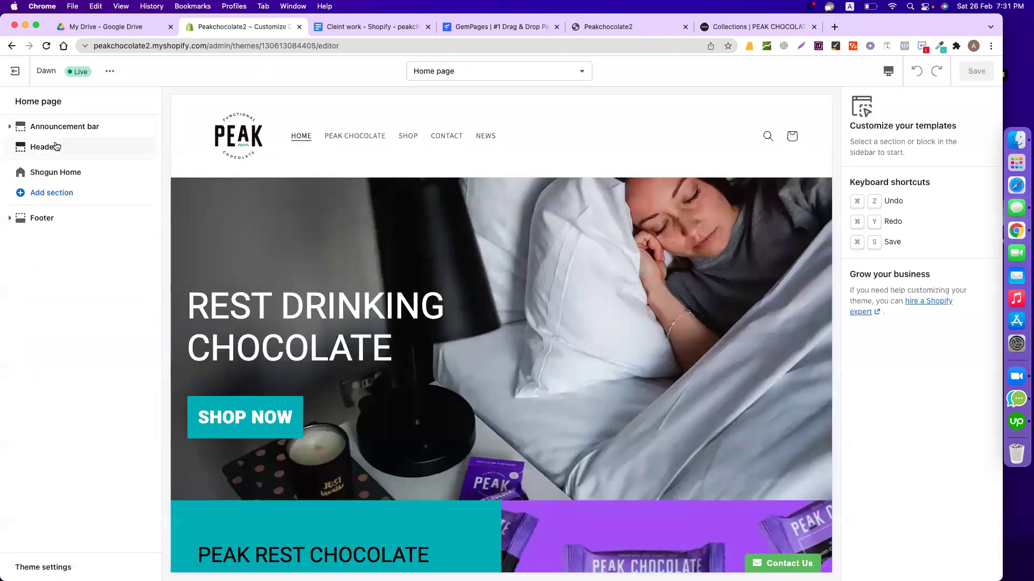
{"action": "left_click", "coordinate": [54, 147]}
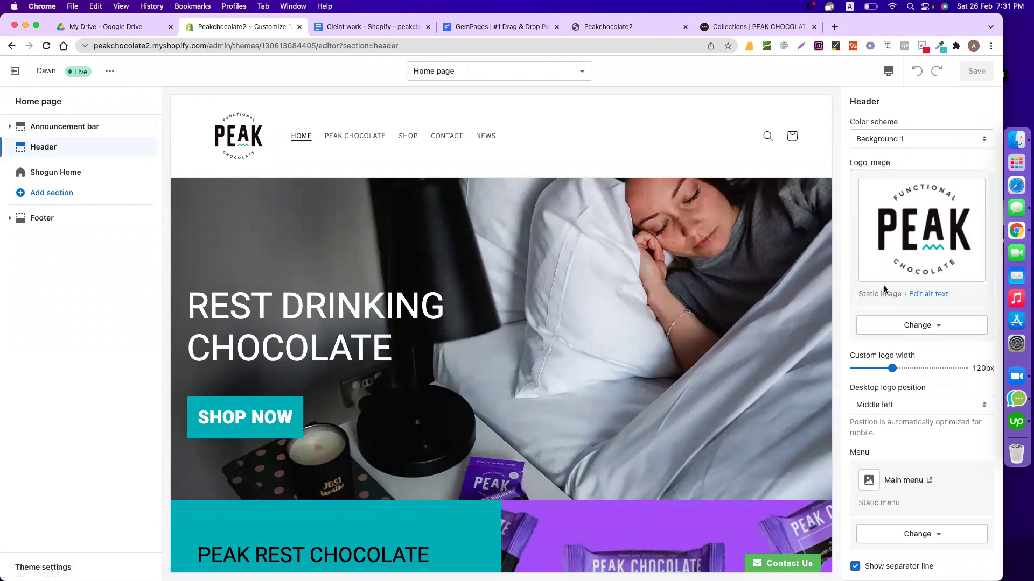
{"action": "scroll", "coordinate": [612, 269], "scroll_direction": "down", "scroll_amount": 15}
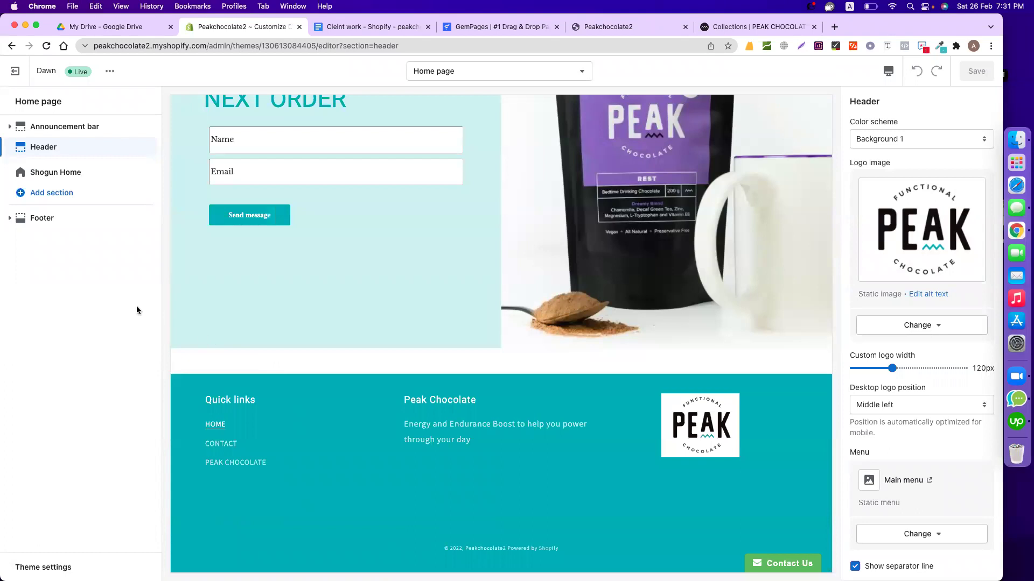
{"action": "left_click", "coordinate": [34, 219]}
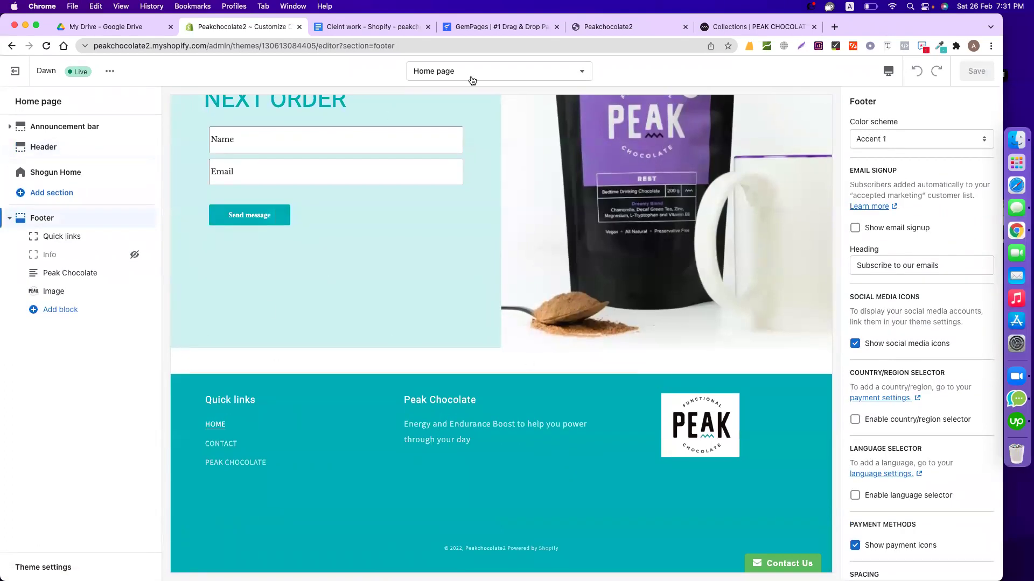
{"action": "left_click", "coordinate": [482, 30]}
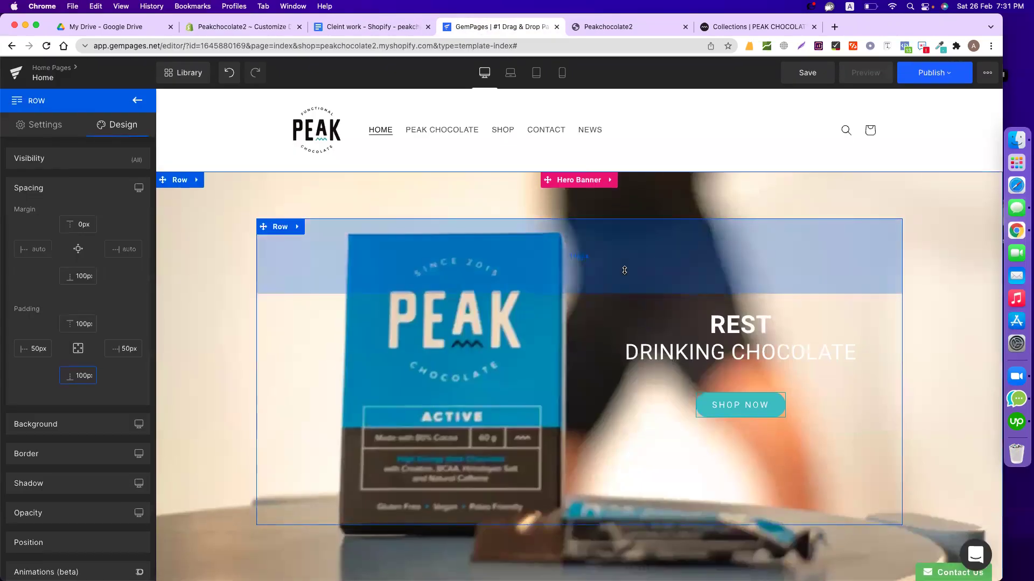
Step: Publish the Home template and scroll the storefront tab to check it
{"action": "left_click", "coordinate": [925, 75]}
{"action": "left_click", "coordinate": [887, 183]}
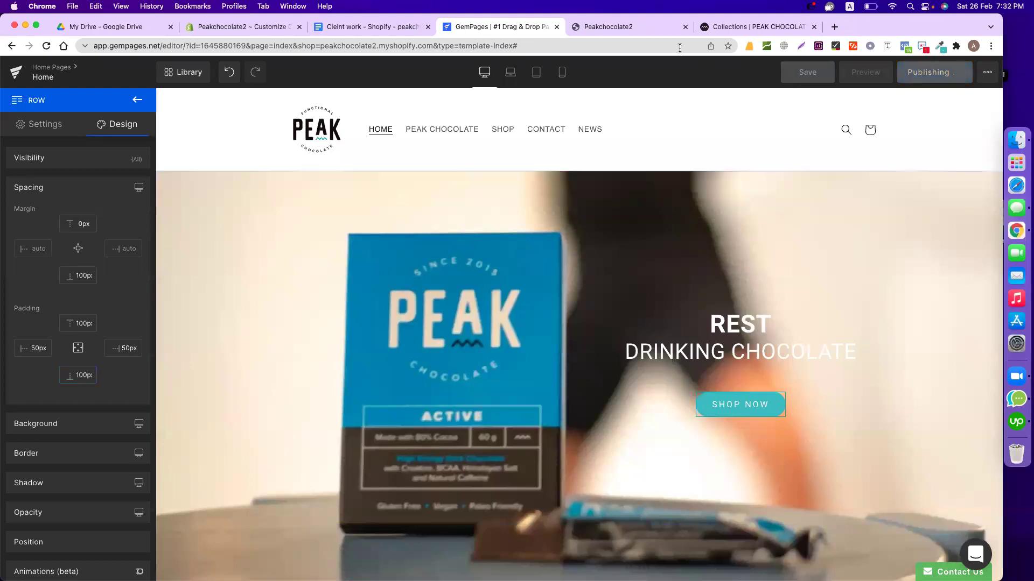
{"action": "left_click", "coordinate": [648, 27]}
{"action": "scroll", "coordinate": [371, 389], "scroll_direction": "down", "scroll_amount": 10}
{"action": "scroll", "coordinate": [370, 389], "scroll_direction": "up", "scroll_amount": 3}
{"action": "scroll", "coordinate": [370, 389], "scroll_direction": "down", "scroll_amount": 3}
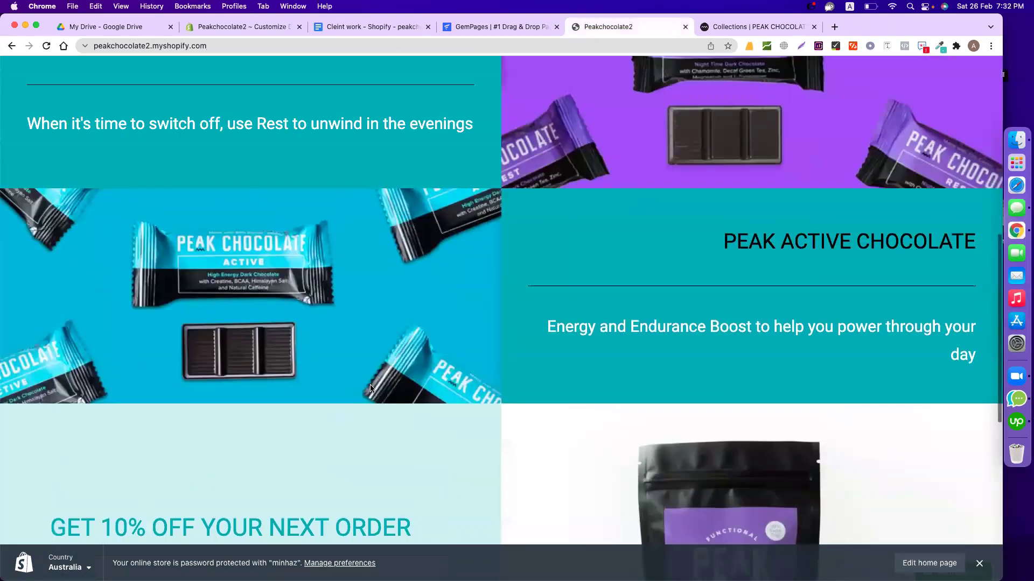
{"action": "scroll", "coordinate": [370, 389], "scroll_direction": "up", "scroll_amount": 3}
{"action": "scroll", "coordinate": [370, 389], "scroll_direction": "down", "scroll_amount": 10}
{"action": "scroll", "coordinate": [371, 389], "scroll_direction": "up", "scroll_amount": 15}
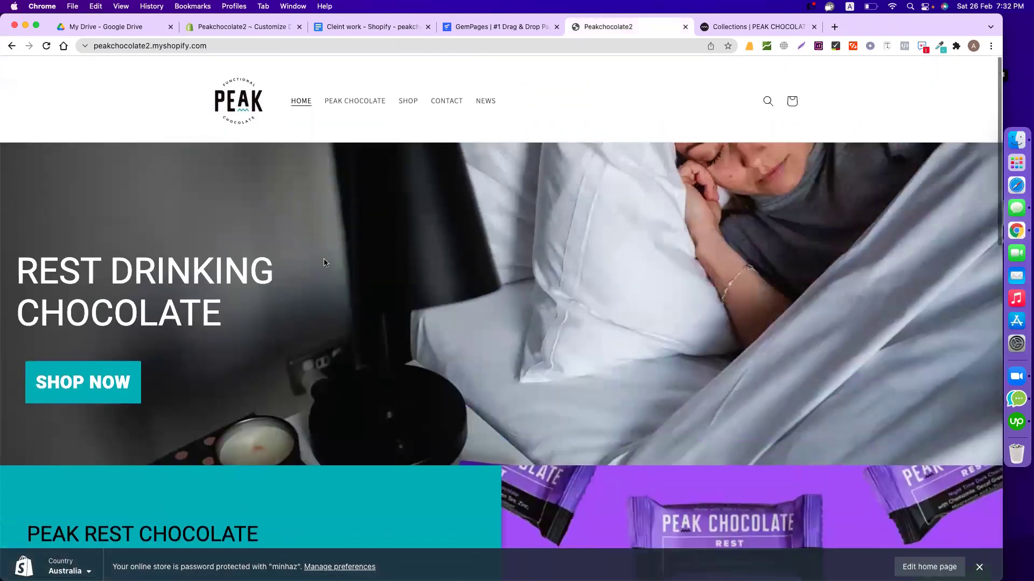
Step: View the live page from GemPages in a new tab and scroll through it
{"action": "left_click", "coordinate": [495, 29]}
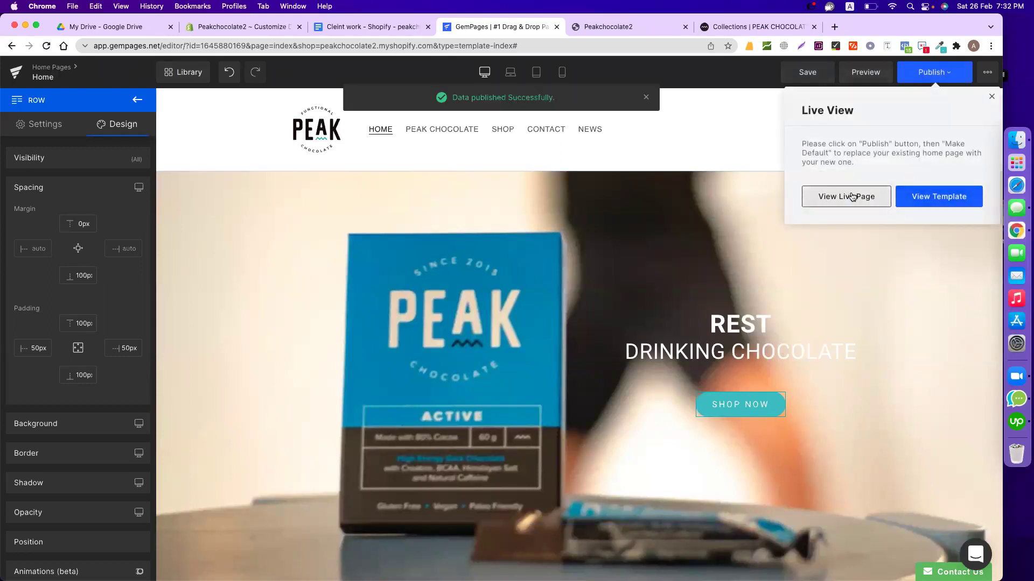
{"action": "left_click", "coordinate": [853, 196]}
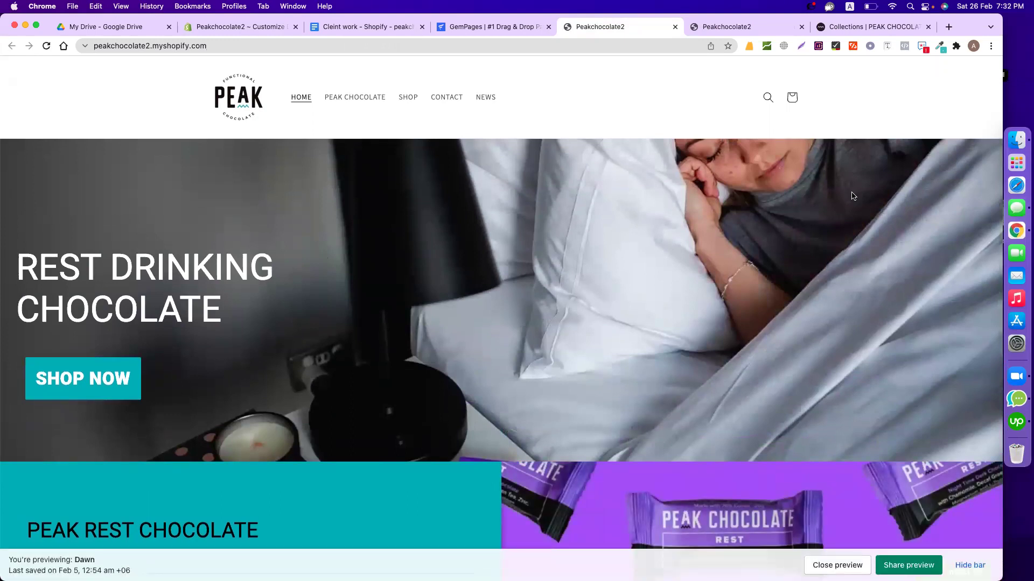
{"action": "scroll", "coordinate": [676, 301], "scroll_direction": "down", "scroll_amount": 10}
{"action": "scroll", "coordinate": [693, 282], "scroll_direction": "up", "scroll_amount": 7}
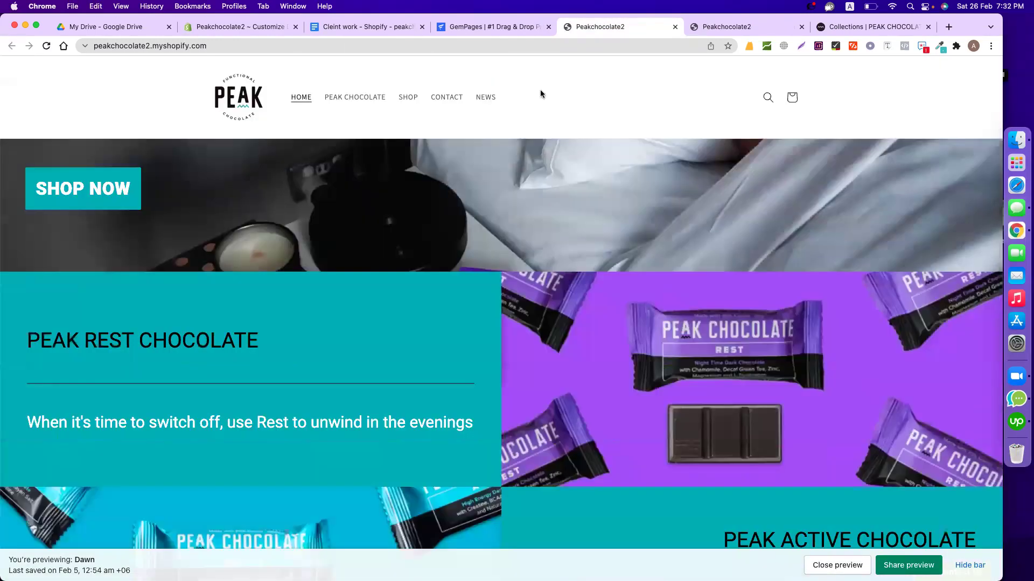
{"action": "left_click", "coordinate": [476, 26]}
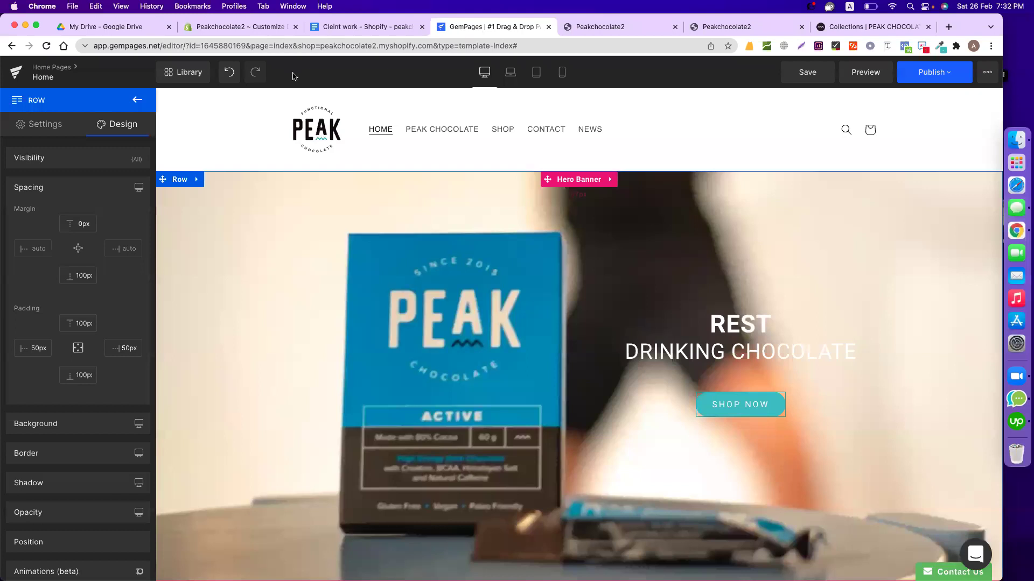
Step: Make the Home template the default home page from the Home Pages dashboard
{"action": "left_click", "coordinate": [50, 69]}
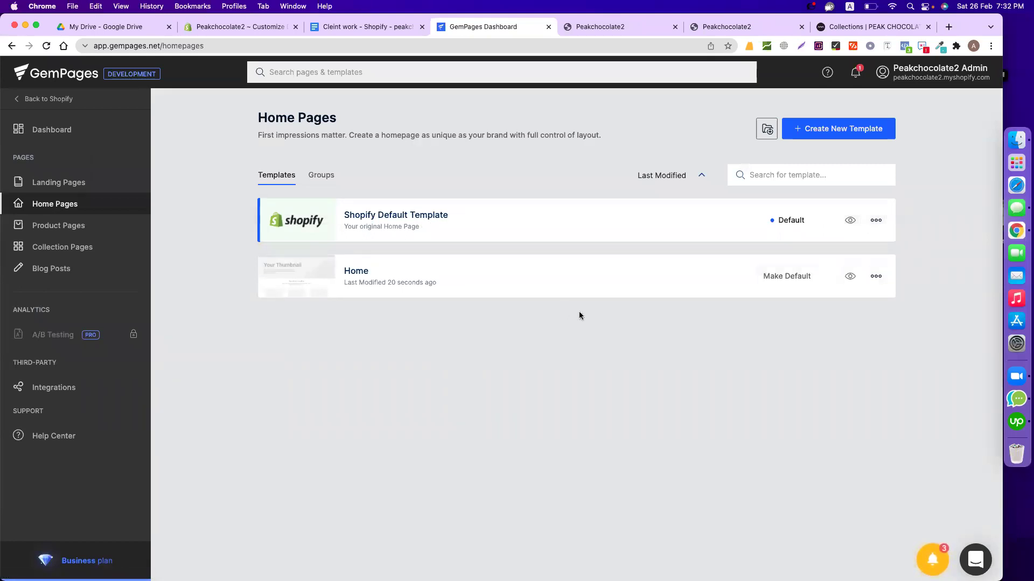
{"action": "left_click", "coordinate": [876, 278]}
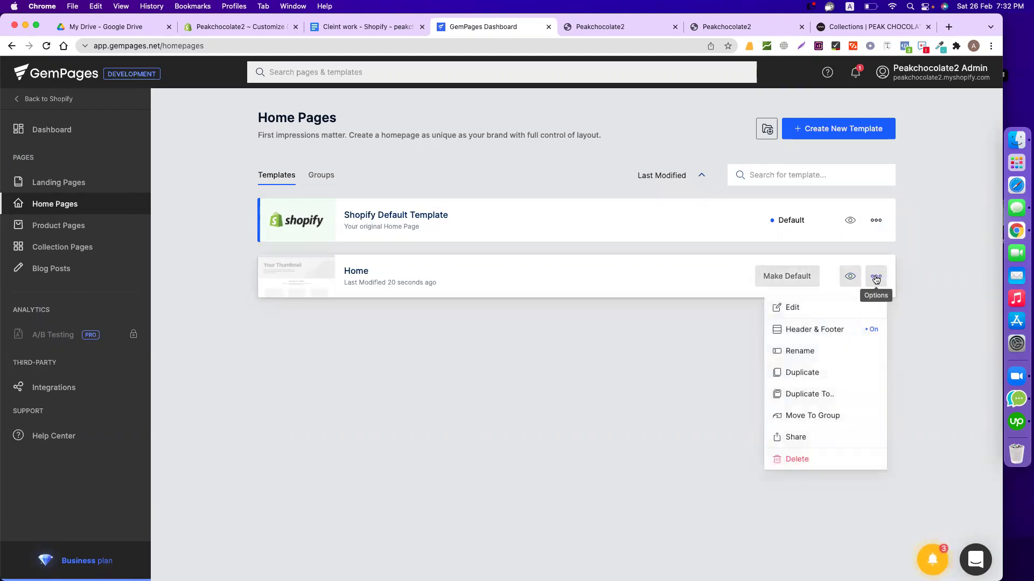
{"action": "left_click", "coordinate": [787, 277]}
{"action": "left_click", "coordinate": [556, 350]}
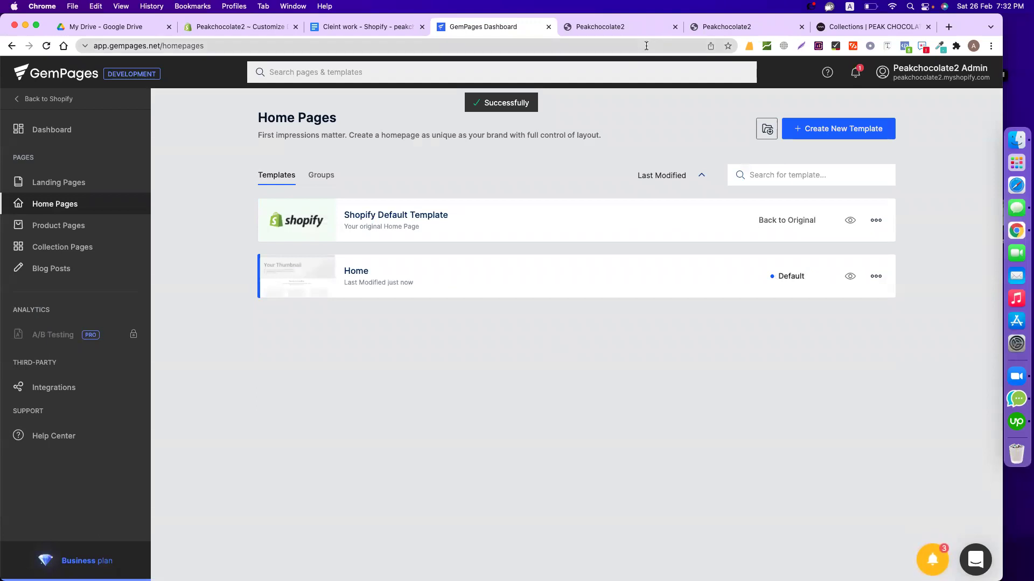
{"action": "left_click", "coordinate": [624, 27]}
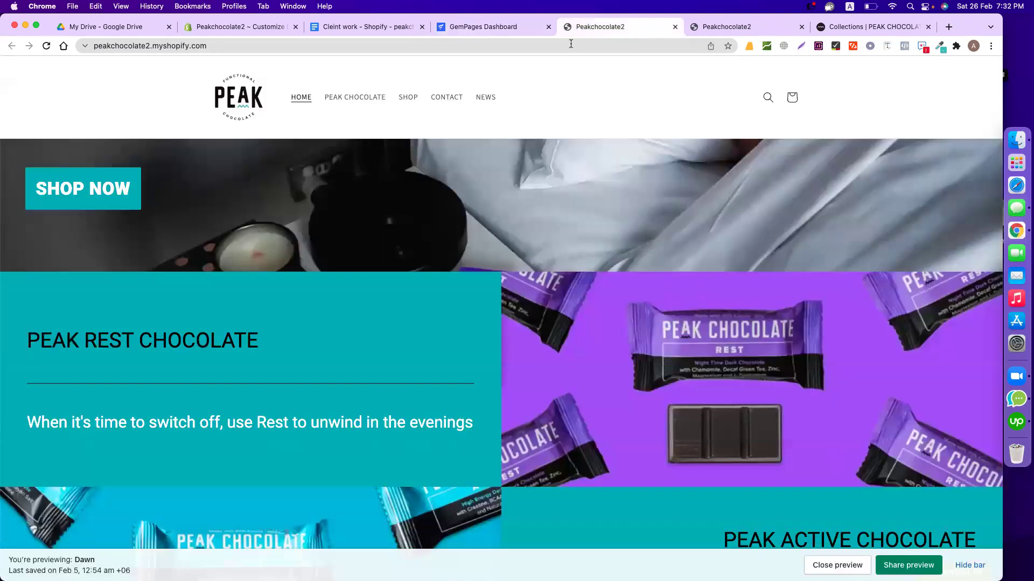
Step: Reload the storefront and scroll the new PEAK home page, then go to the client brief
{"action": "left_click", "coordinate": [47, 47]}
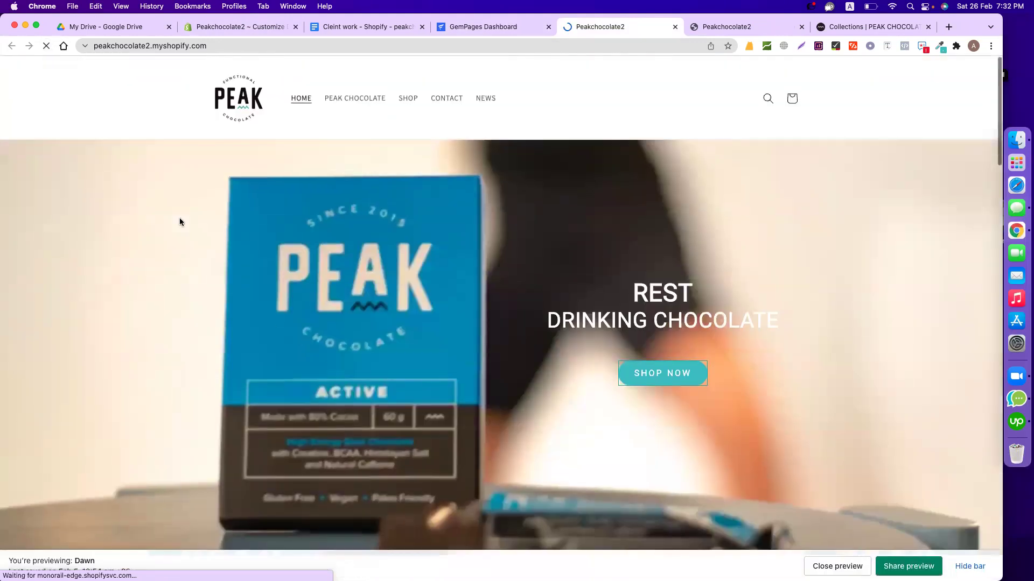
{"action": "scroll", "coordinate": [179, 218], "scroll_direction": "down", "scroll_amount": 8}
{"action": "scroll", "coordinate": [180, 222], "scroll_direction": "down", "scroll_amount": 10}
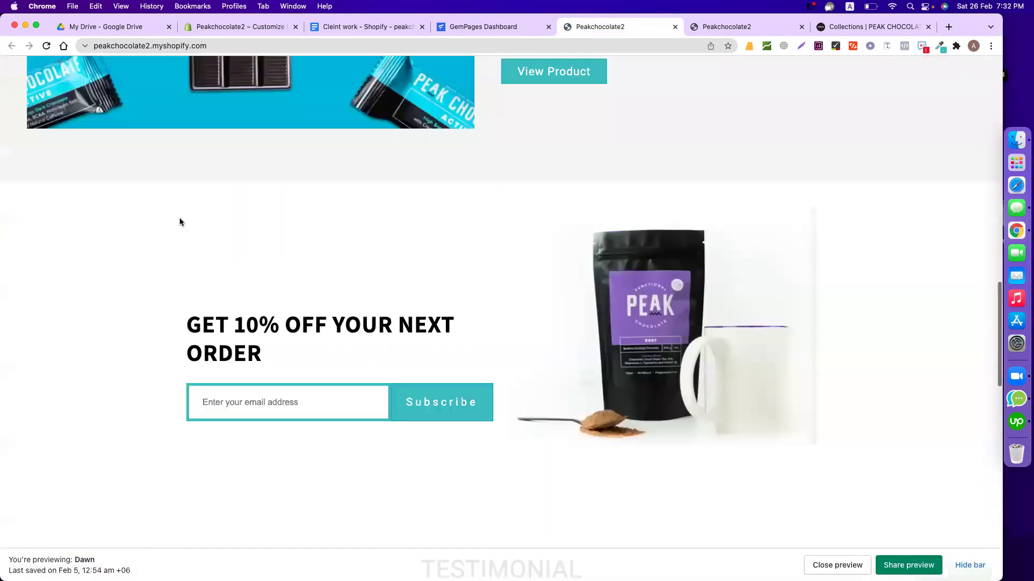
{"action": "scroll", "coordinate": [180, 221], "scroll_direction": "up", "scroll_amount": 3}
{"action": "scroll", "coordinate": [180, 221], "scroll_direction": "down", "scroll_amount": 10}
{"action": "scroll", "coordinate": [179, 221], "scroll_direction": "up", "scroll_amount": 12}
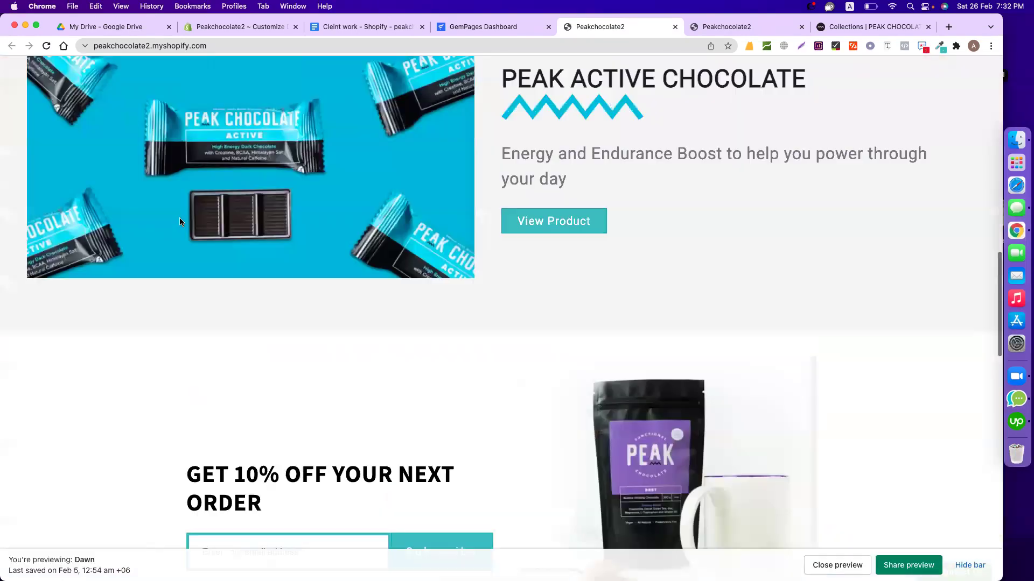
{"action": "scroll", "coordinate": [187, 139], "scroll_direction": "down", "scroll_amount": 12}
{"action": "scroll", "coordinate": [187, 139], "scroll_direction": "up", "scroll_amount": 15}
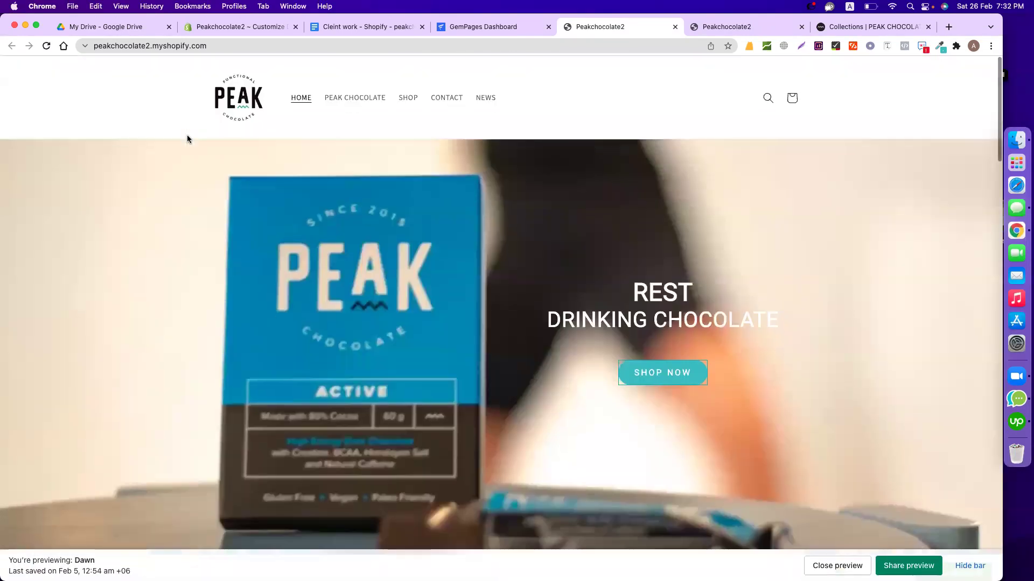
{"action": "scroll", "coordinate": [187, 139], "scroll_direction": "down", "scroll_amount": 15}
{"action": "scroll", "coordinate": [187, 139], "scroll_direction": "up", "scroll_amount": 2}
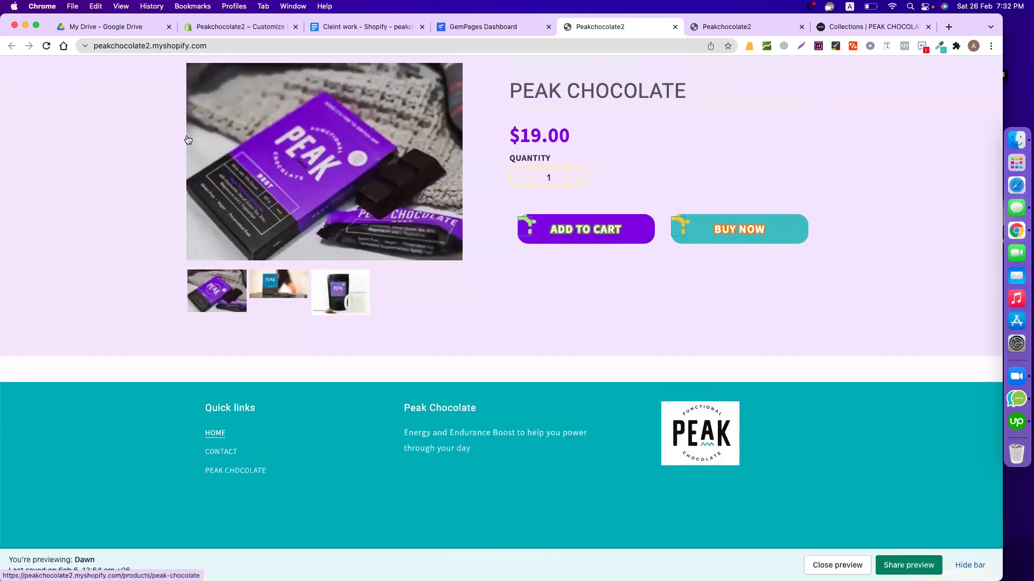
{"action": "scroll", "coordinate": [280, 286], "scroll_direction": "up", "scroll_amount": 10}
{"action": "scroll", "coordinate": [281, 286], "scroll_direction": "up", "scroll_amount": 10}
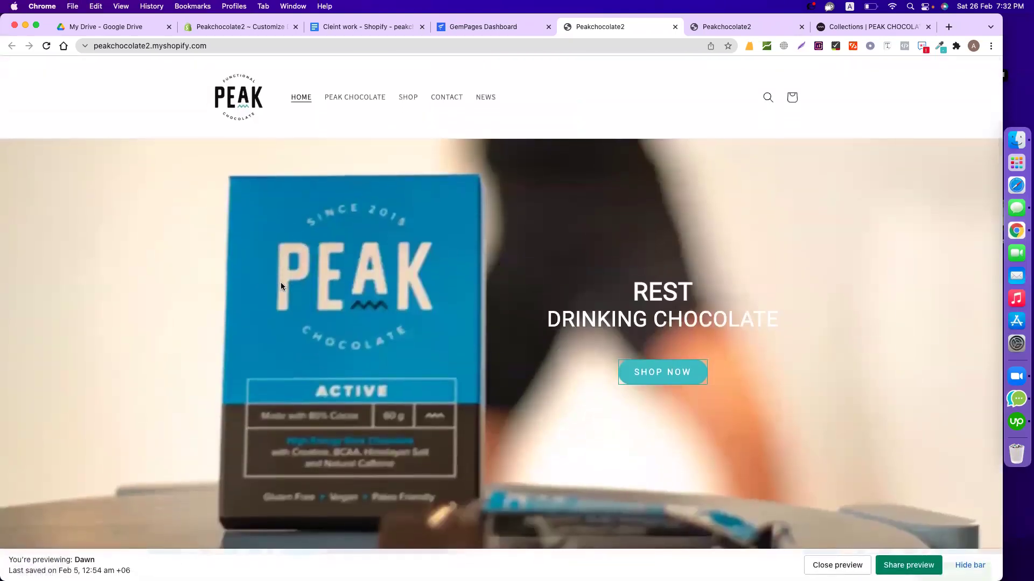
{"action": "left_click", "coordinate": [357, 26]}
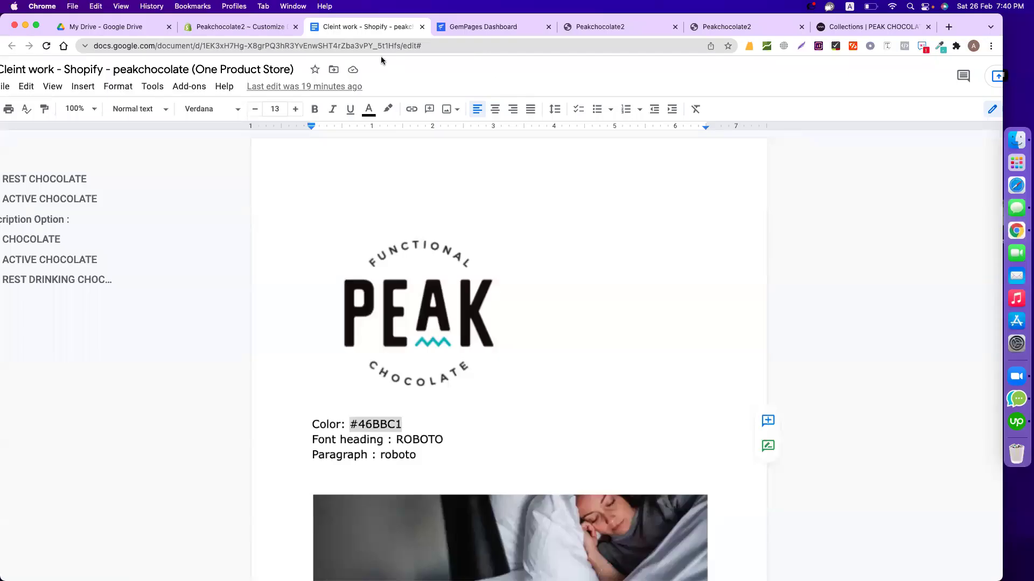
Step: Check GemPages' Product Pages list, which holds only the Shopify default template
{"action": "left_click", "coordinate": [460, 25]}
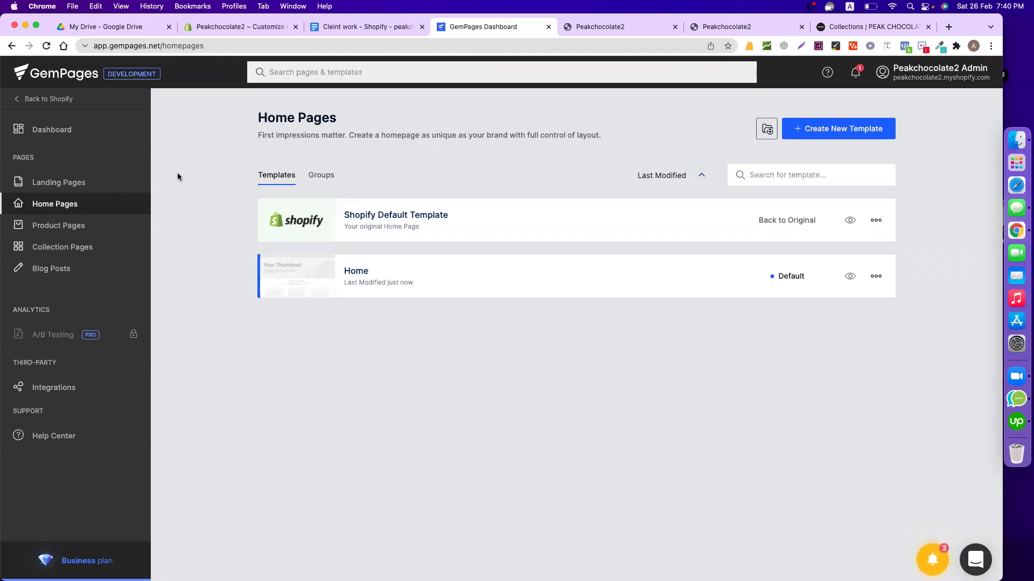
{"action": "left_click", "coordinate": [83, 231]}
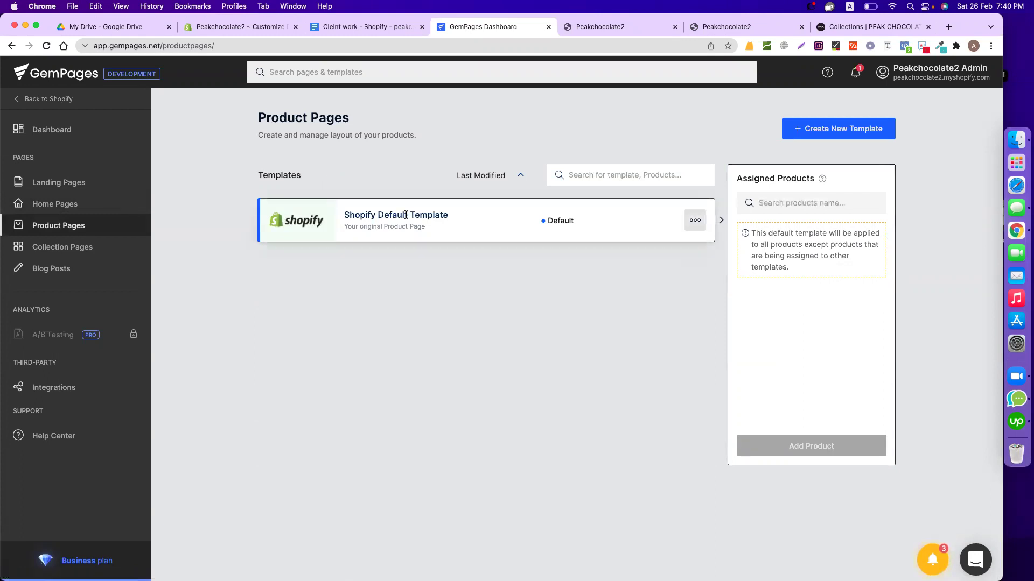
{"action": "left_click", "coordinate": [585, 26]}
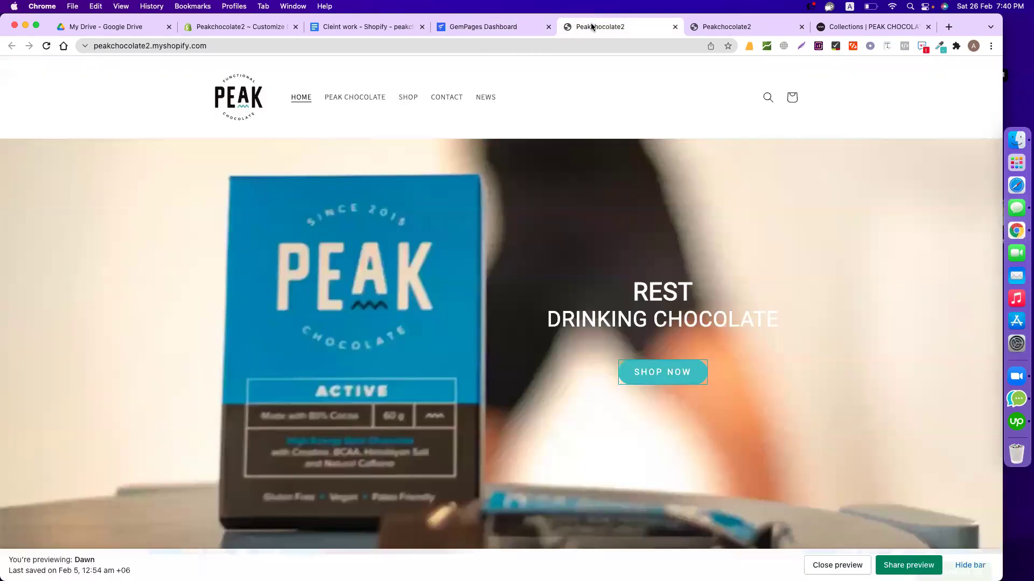
Step: Open the storefront's PEAK CHOCOLATE product page ($19.00 AUD) and scroll through its description
{"action": "left_click", "coordinate": [364, 98]}
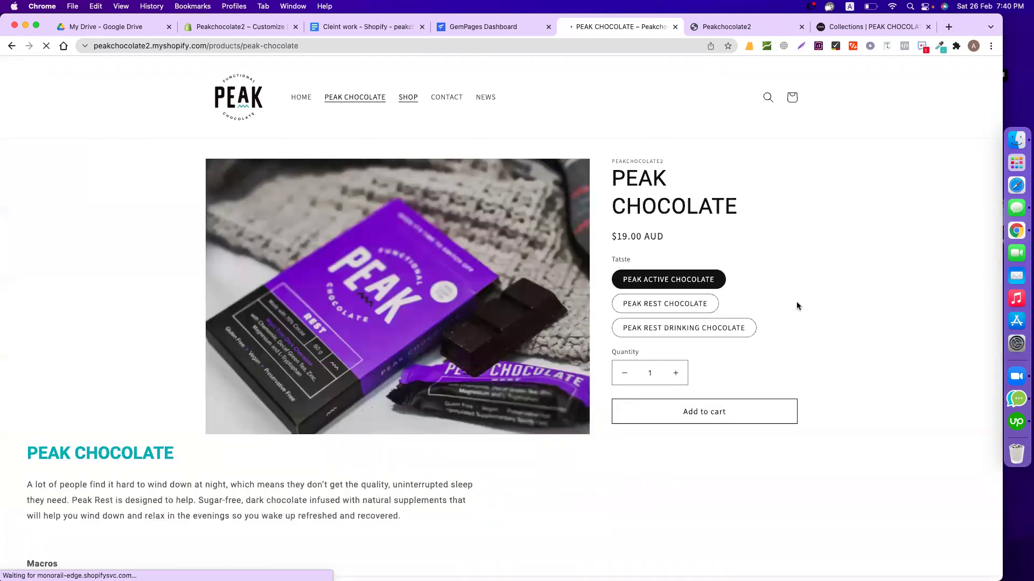
{"action": "scroll", "coordinate": [796, 306], "scroll_direction": "down", "scroll_amount": 5}
{"action": "scroll", "coordinate": [796, 306], "scroll_direction": "up", "scroll_amount": 10}
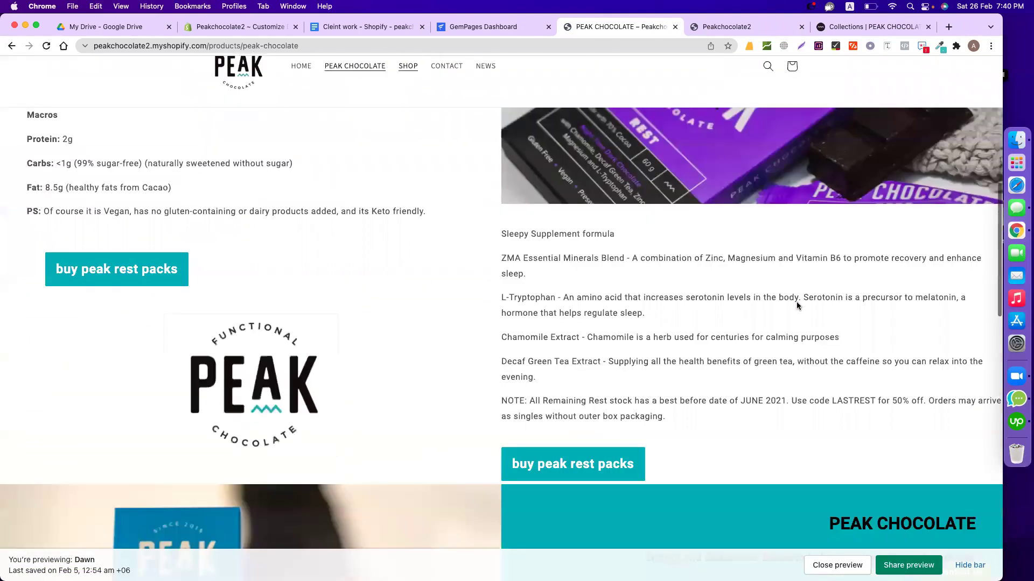
{"action": "scroll", "coordinate": [796, 305], "scroll_direction": "down", "scroll_amount": 10}
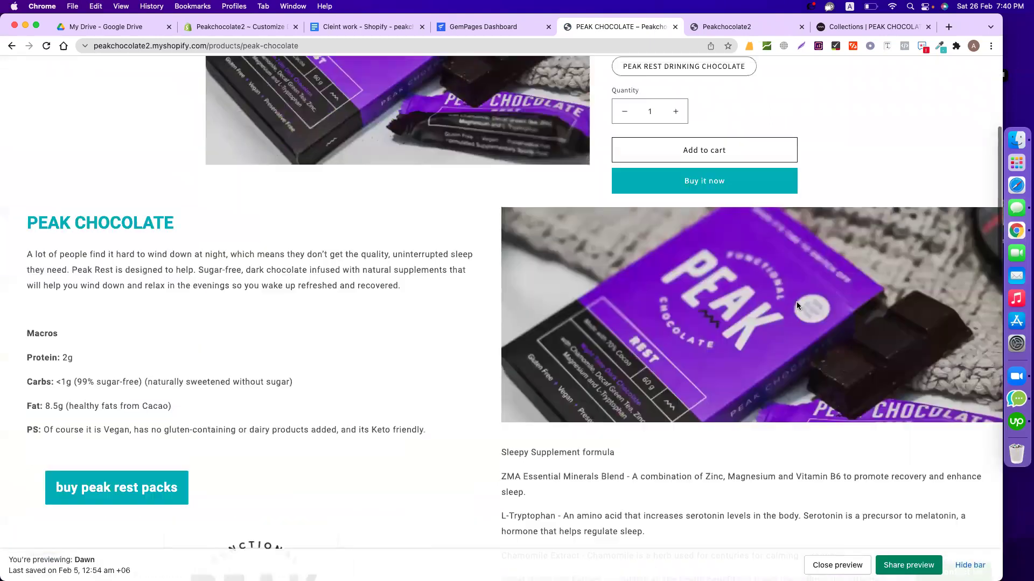
{"action": "scroll", "coordinate": [797, 305], "scroll_direction": "up", "scroll_amount": 12}
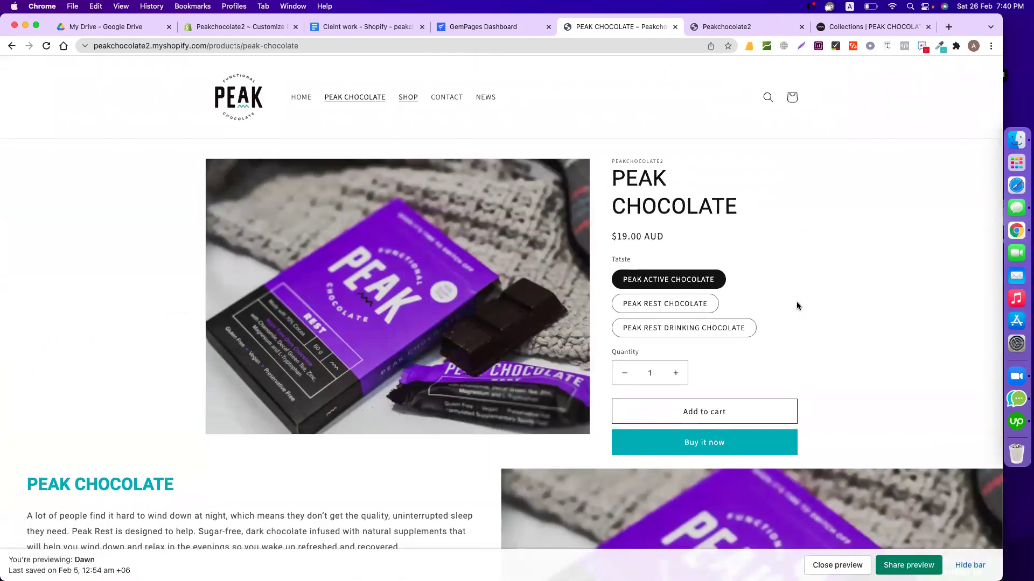
{"action": "scroll", "coordinate": [796, 301], "scroll_direction": "down", "scroll_amount": 5}
{"action": "scroll", "coordinate": [586, 134], "scroll_direction": "up", "scroll_amount": 6}
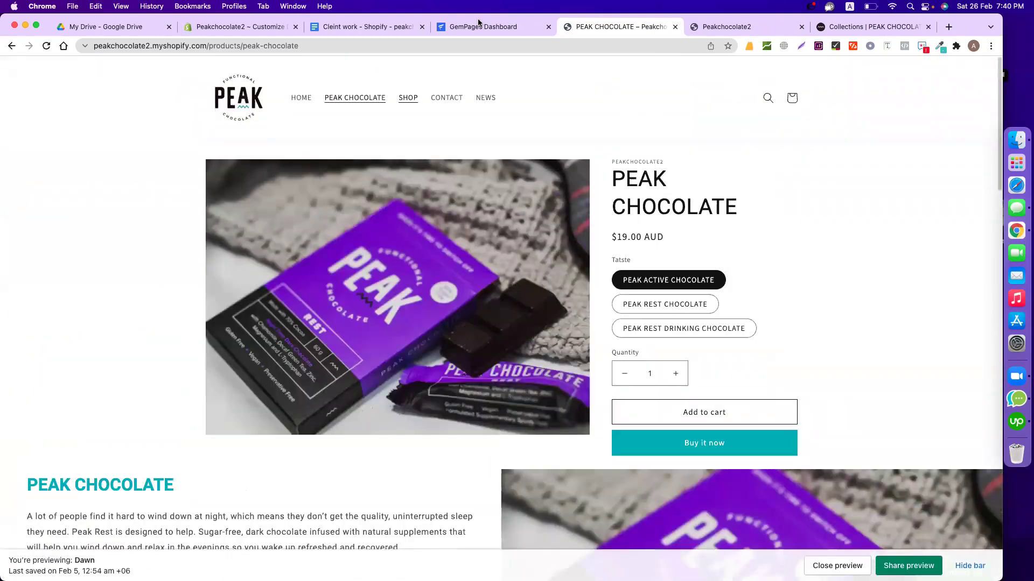
{"action": "left_click", "coordinate": [475, 25]}
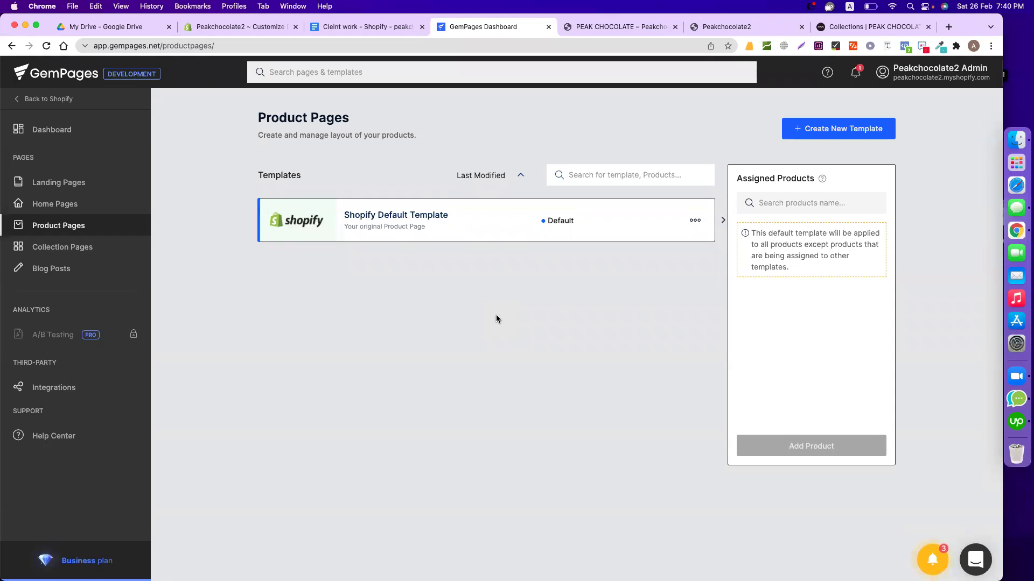
Step: Exit the theme customizer and view the Products list showing PEAK CHOCOLATE, Active
{"action": "left_click", "coordinate": [252, 27]}
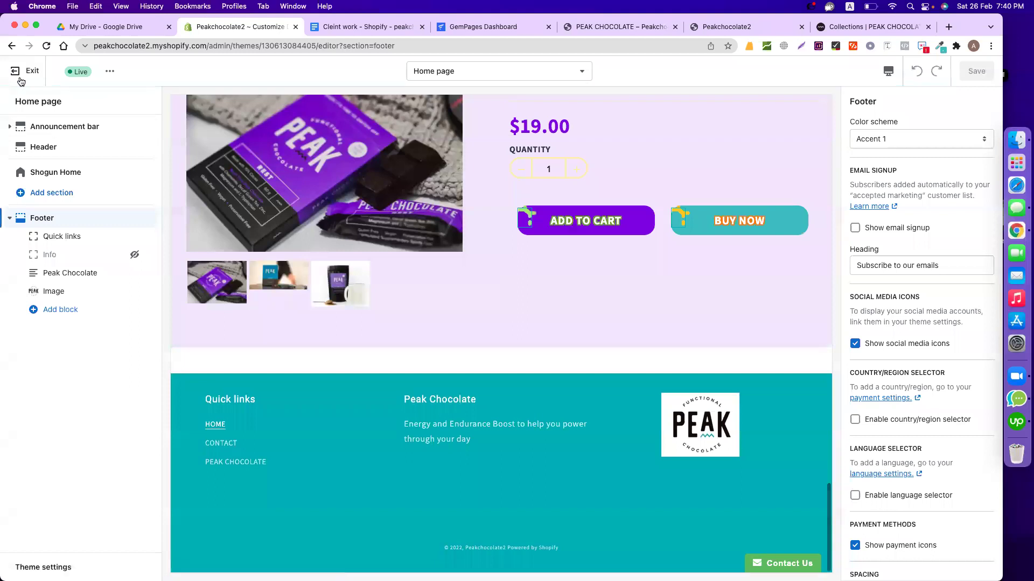
{"action": "left_click", "coordinate": [15, 71]}
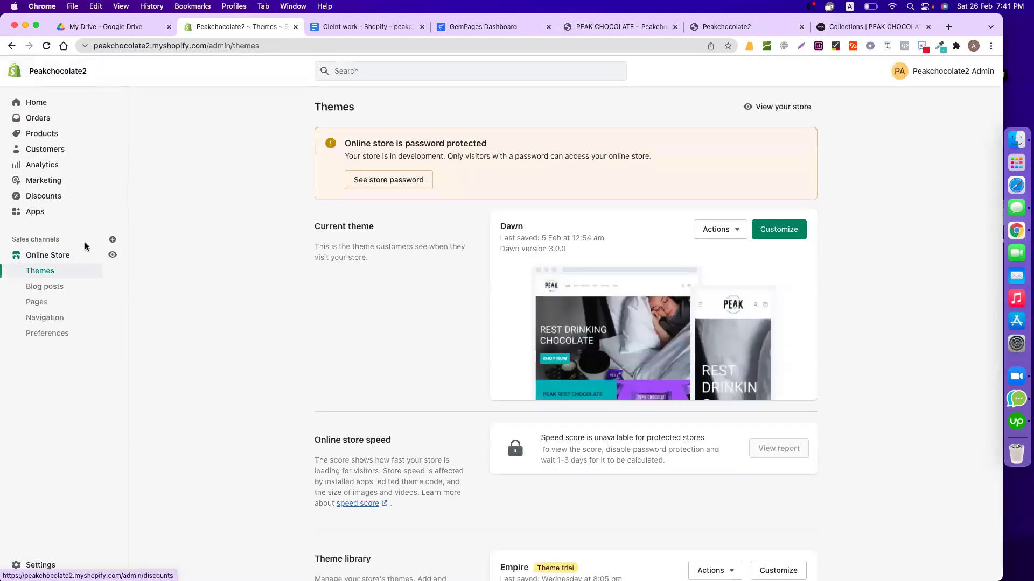
{"action": "left_click", "coordinate": [27, 135]}
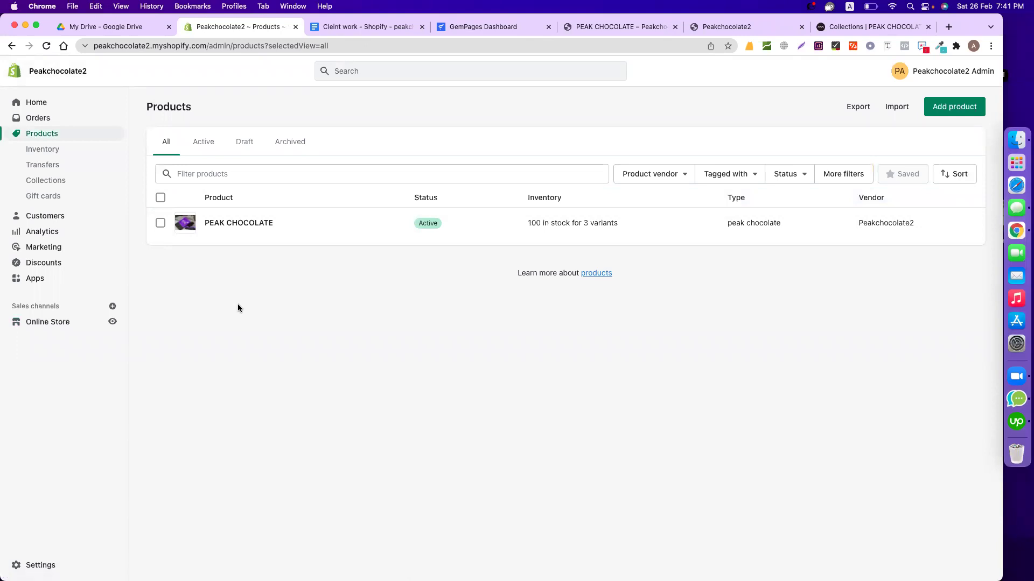
{"action": "left_click", "coordinate": [338, 22]}
Step: Inspect the text styles of the brief's PEAK CHOCOLATE heading and $19 price line
{"action": "scroll", "coordinate": [475, 319], "scroll_direction": "down", "scroll_amount": 15}
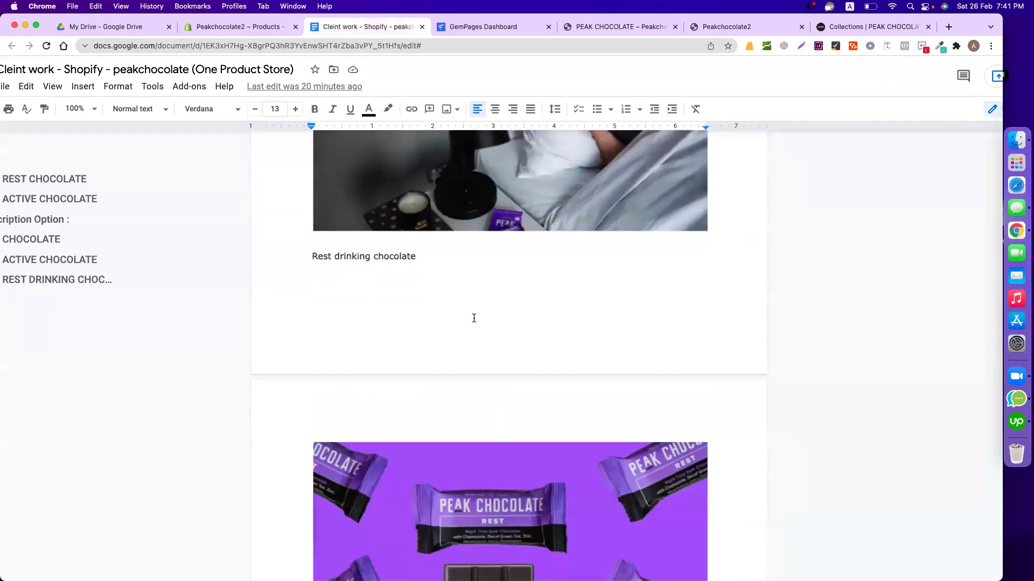
{"action": "scroll", "coordinate": [474, 321], "scroll_direction": "down", "scroll_amount": 15}
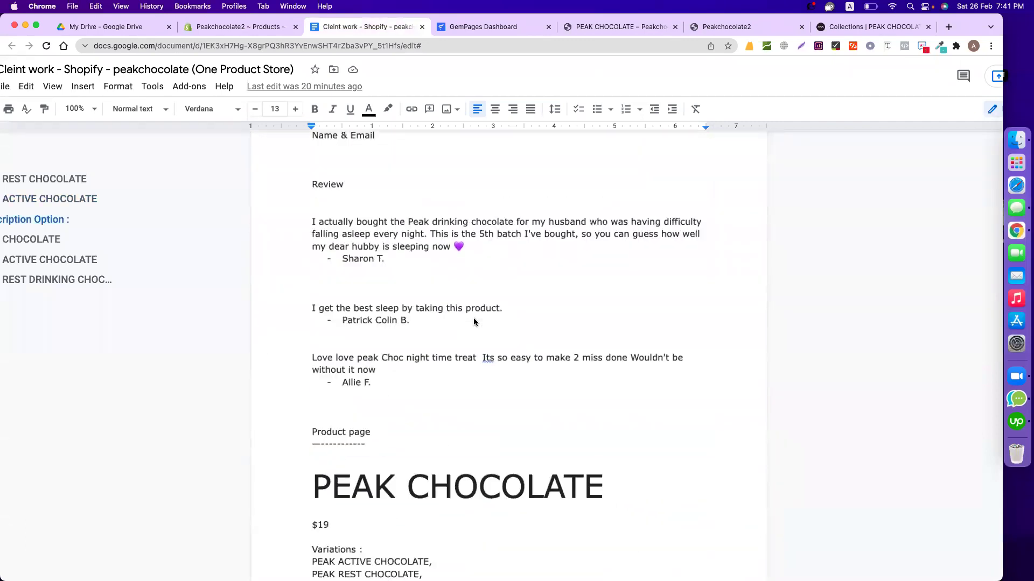
{"action": "scroll", "coordinate": [474, 322], "scroll_direction": "down", "scroll_amount": 5}
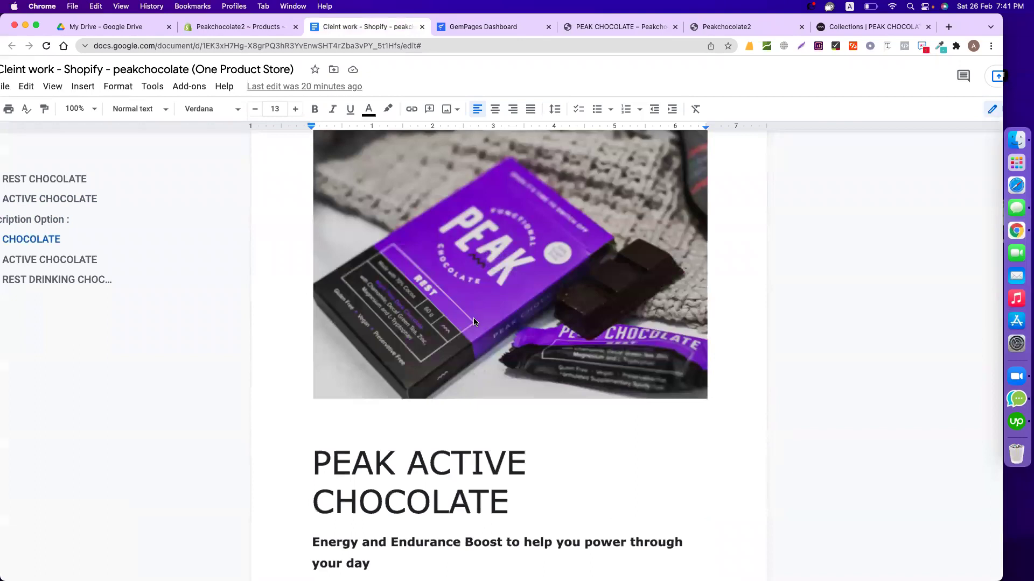
{"action": "scroll", "coordinate": [473, 322], "scroll_direction": "up", "scroll_amount": 10}
{"action": "scroll", "coordinate": [474, 322], "scroll_direction": "up", "scroll_amount": 8}
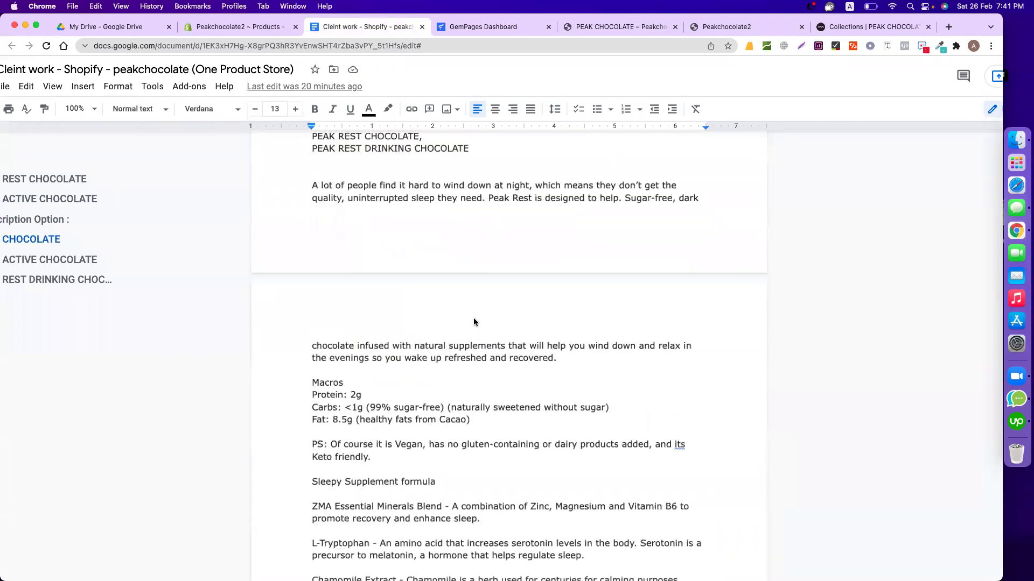
{"action": "left_click", "coordinate": [325, 217]}
{"action": "left_click", "coordinate": [320, 250]}
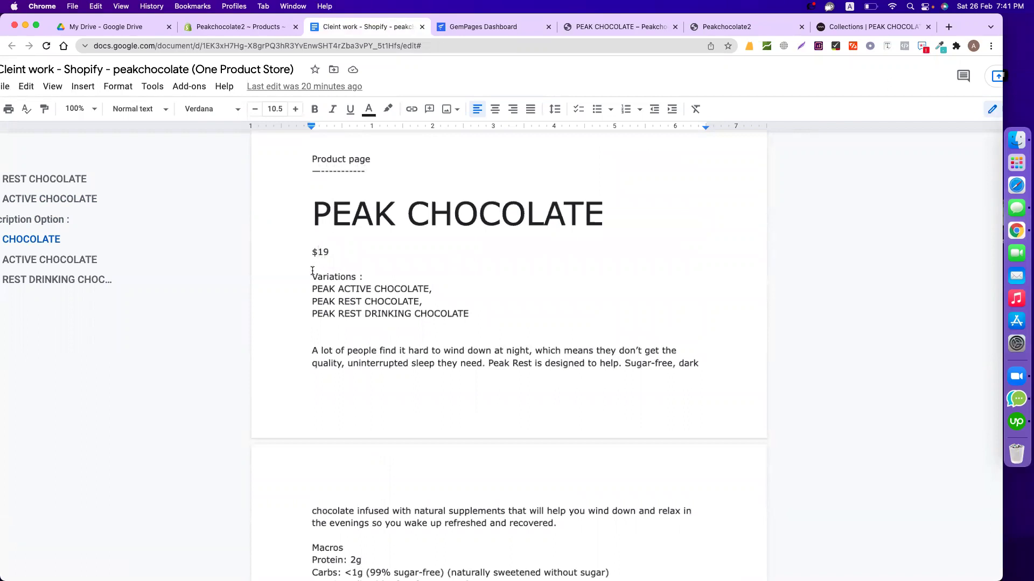
Step: Select the product description and ingredient notes through 'buy peak rest packs'
{"action": "scroll", "coordinate": [311, 263], "scroll_direction": "down", "scroll_amount": 4}
{"action": "left_click", "coordinate": [391, 580], "text": "shift"}
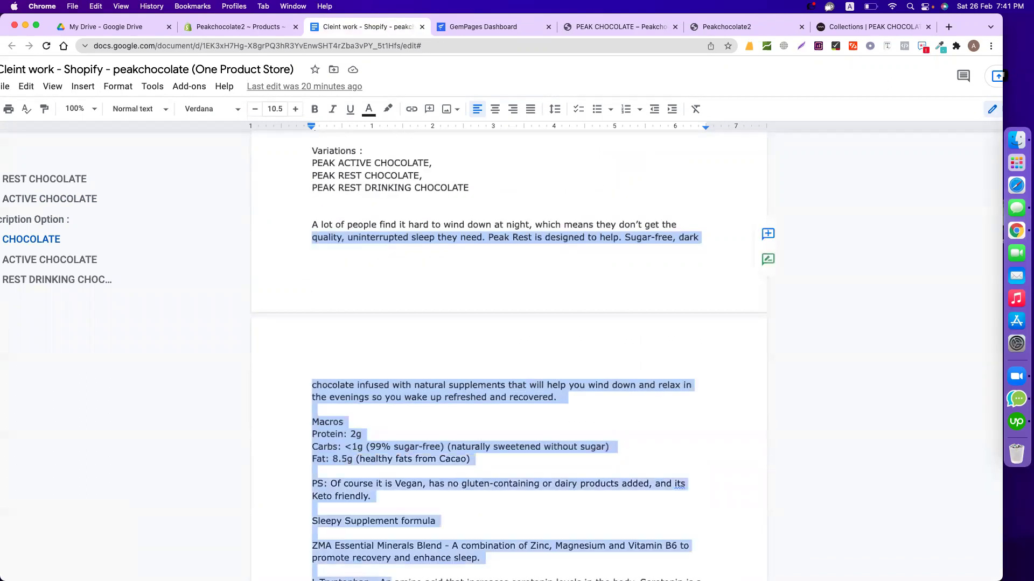
{"action": "scroll", "coordinate": [429, 483], "scroll_direction": "down", "scroll_amount": 10}
{"action": "left_click_drag", "start_coordinate": [437, 417], "coordinate": [337, 241]}
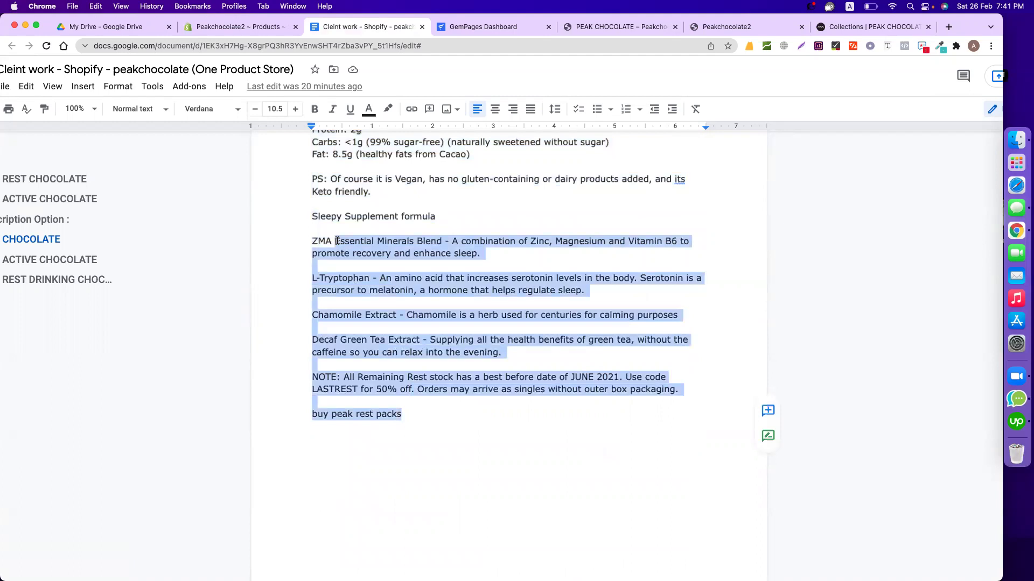
{"action": "scroll", "coordinate": [337, 241], "scroll_direction": "down", "scroll_amount": 20}
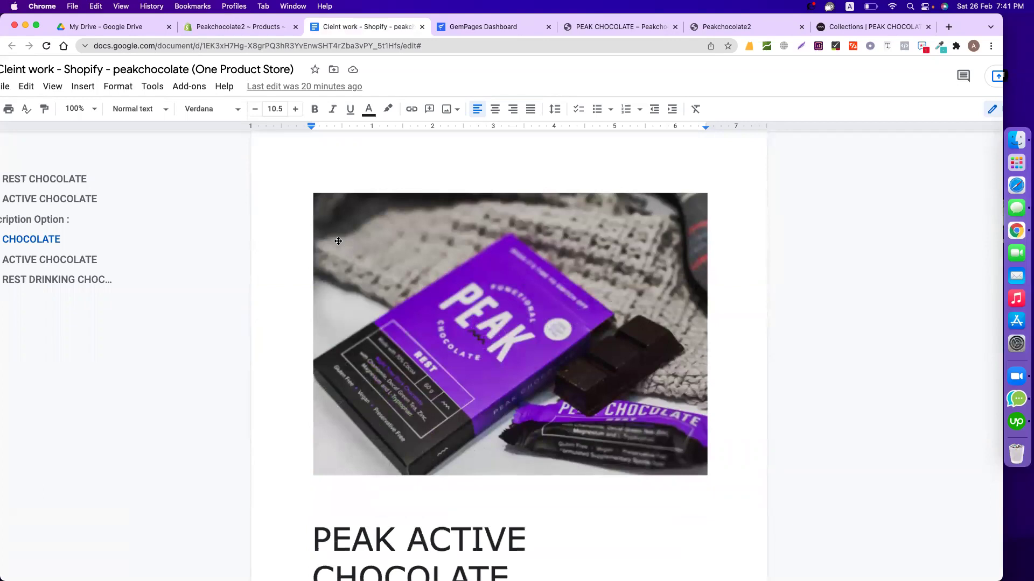
{"action": "scroll", "coordinate": [338, 241], "scroll_direction": "down", "scroll_amount": 4}
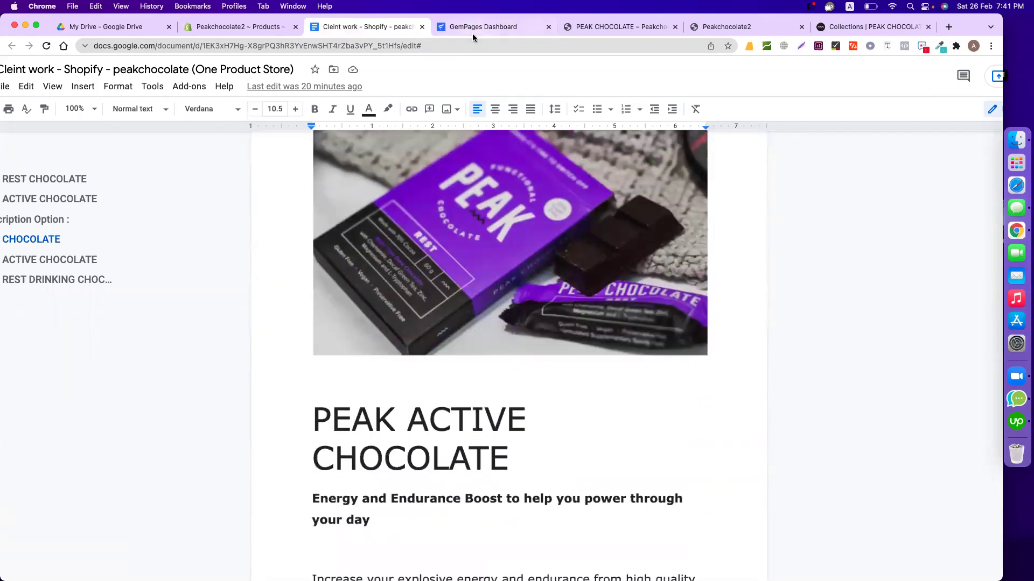
{"action": "left_click", "coordinate": [473, 34]}
Step: Create a blank new product page template named 'peak chocolate'
{"action": "left_click", "coordinate": [835, 129]}
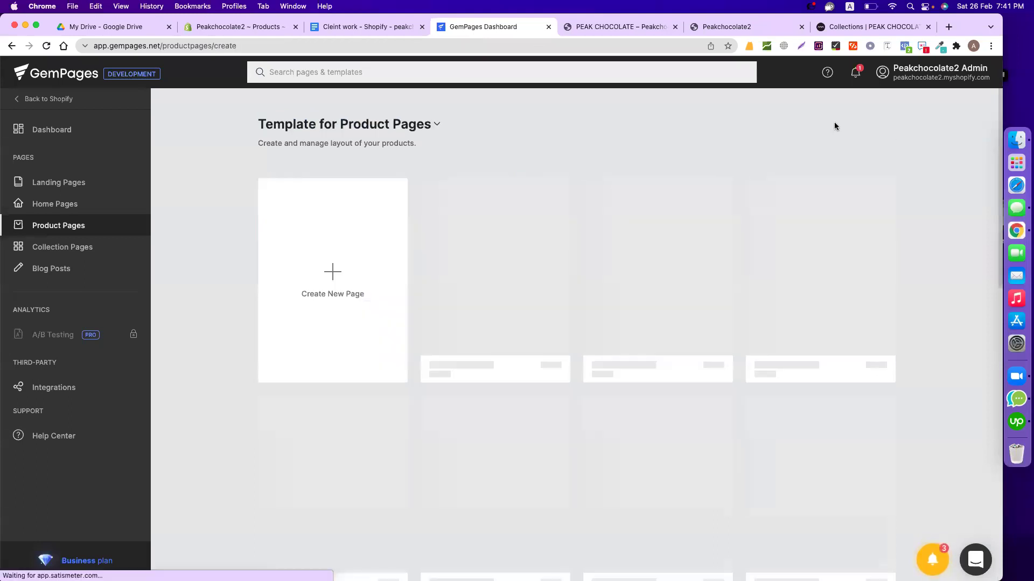
{"action": "left_click", "coordinate": [363, 292]}
{"action": "left_click", "coordinate": [466, 259]}
{"action": "type", "text": "peak"}
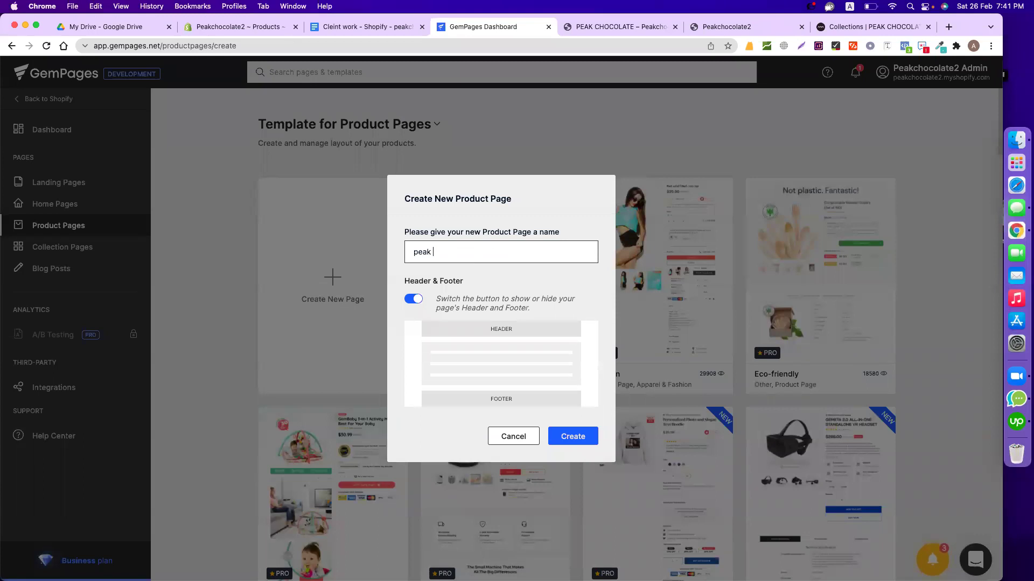
{"action": "type", "text": " chocolate"}
{"action": "key", "text": "Return"}
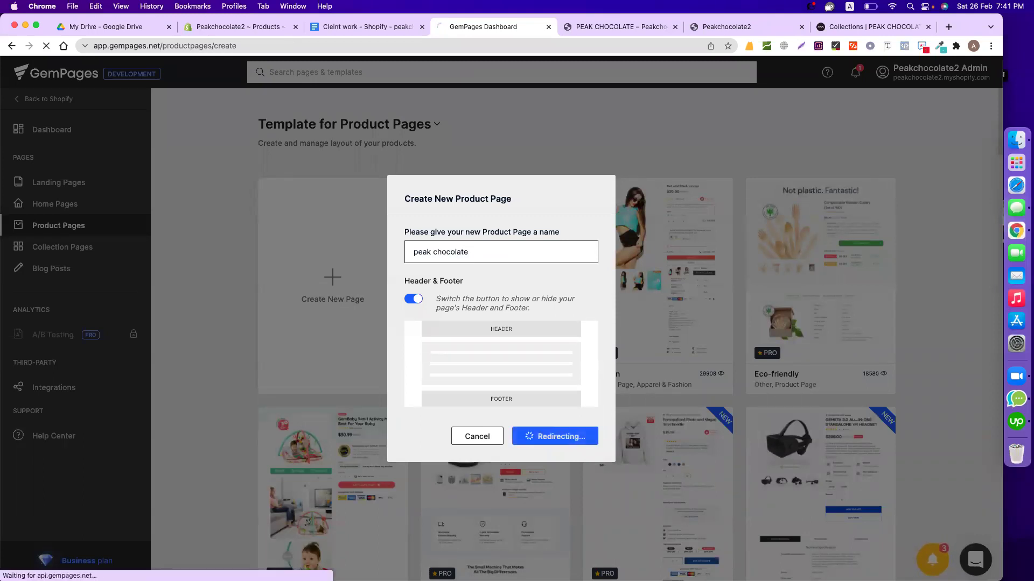
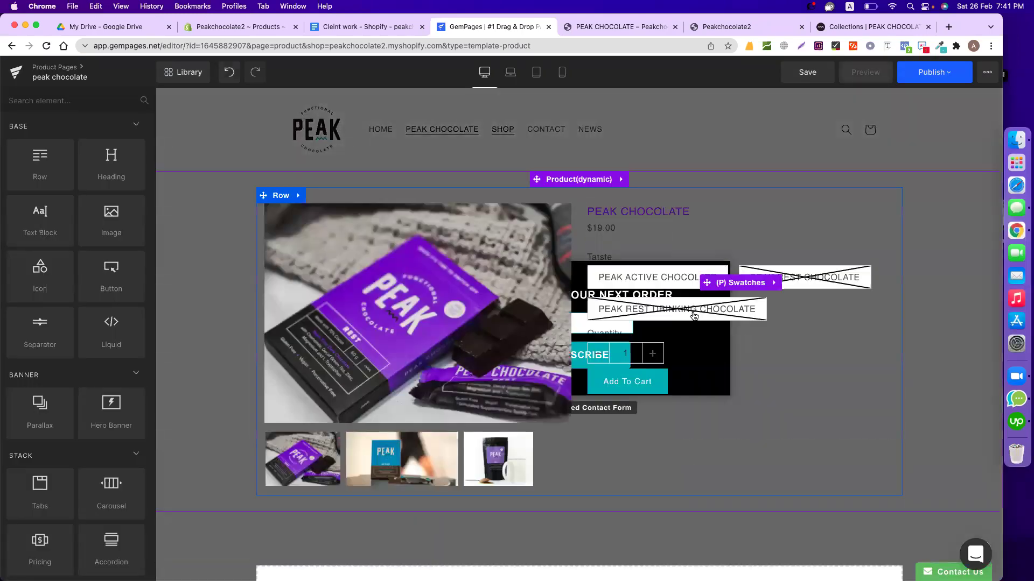
Step: Delete the flavour swatches element from the PEAK CHOCOLATE product section
{"action": "left_click", "coordinate": [853, 379]}
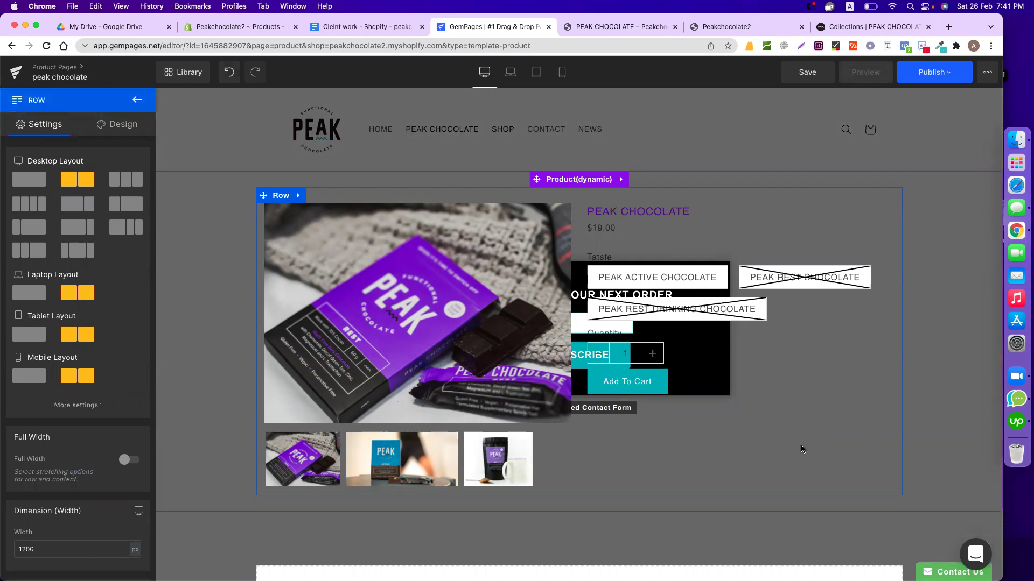
{"action": "scroll", "coordinate": [708, 485], "scroll_direction": "down", "scroll_amount": 5}
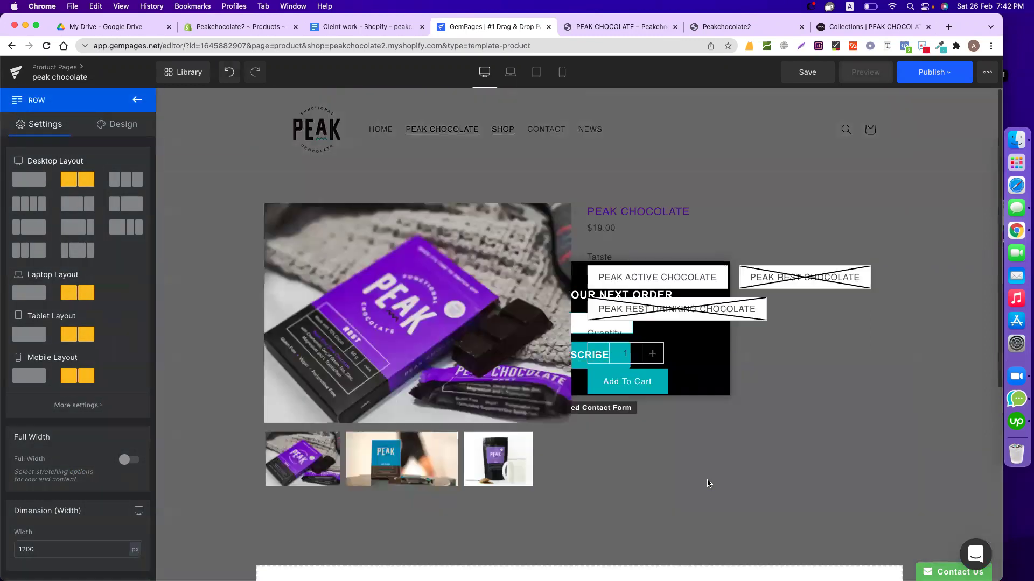
{"action": "scroll", "coordinate": [708, 484], "scroll_direction": "up", "scroll_amount": 5}
{"action": "left_click", "coordinate": [225, 185]}
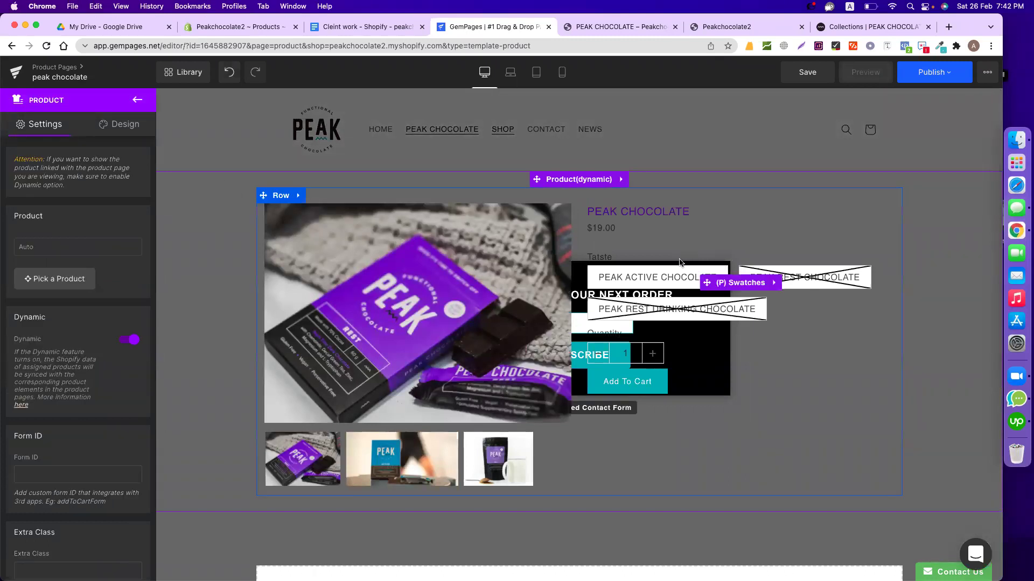
{"action": "left_click", "coordinate": [627, 381]}
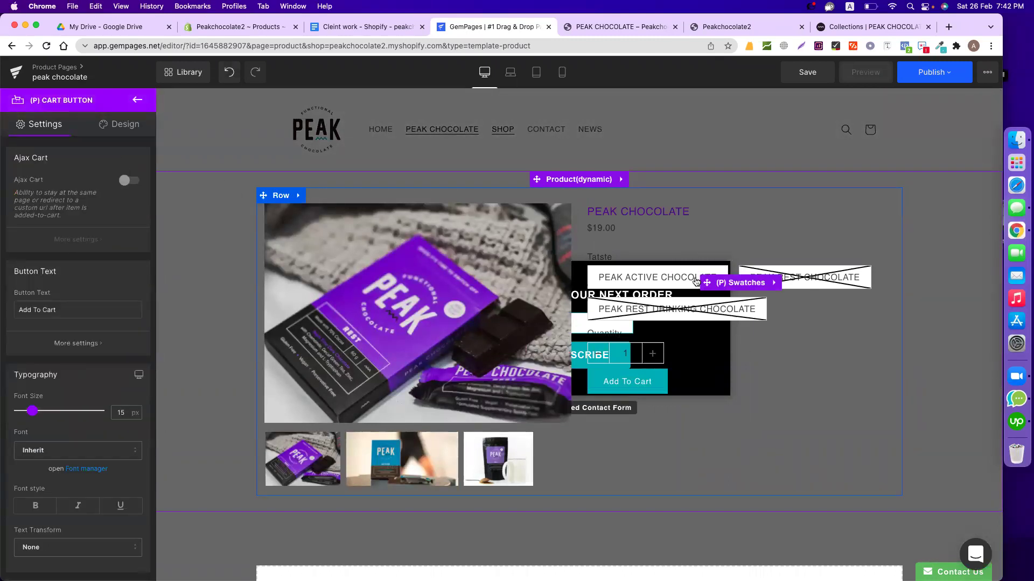
{"action": "right_click", "coordinate": [670, 282]}
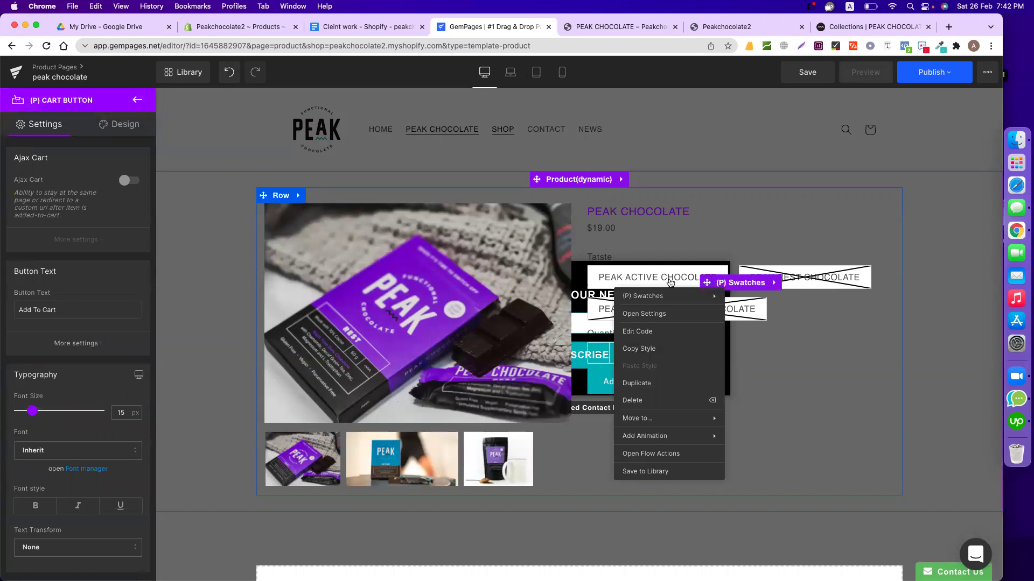
{"action": "left_click", "coordinate": [638, 400]}
Step: Check the product row and quantity selector, then reload the editor page
{"action": "left_click", "coordinate": [730, 456]}
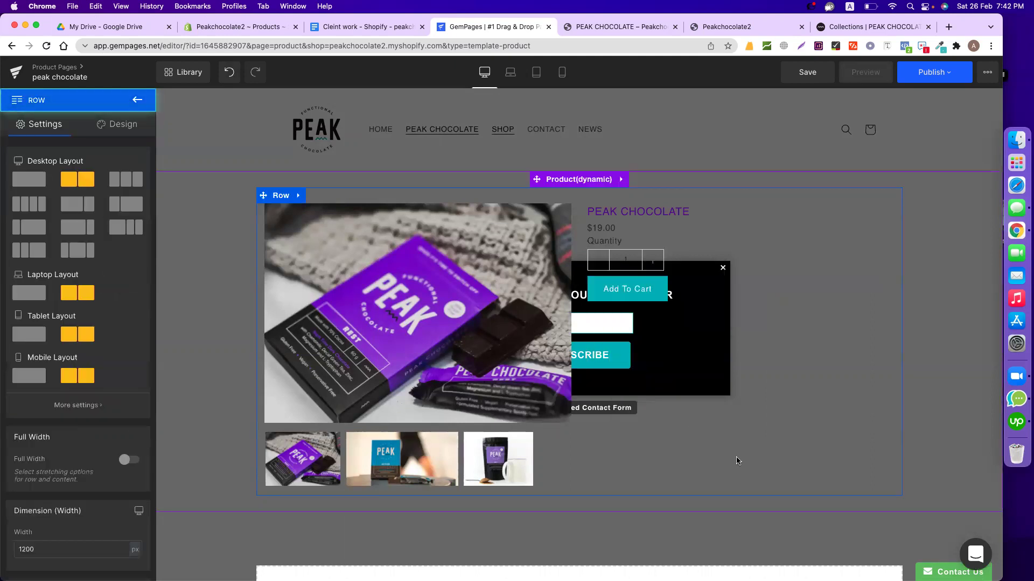
{"action": "left_click", "coordinate": [725, 272]}
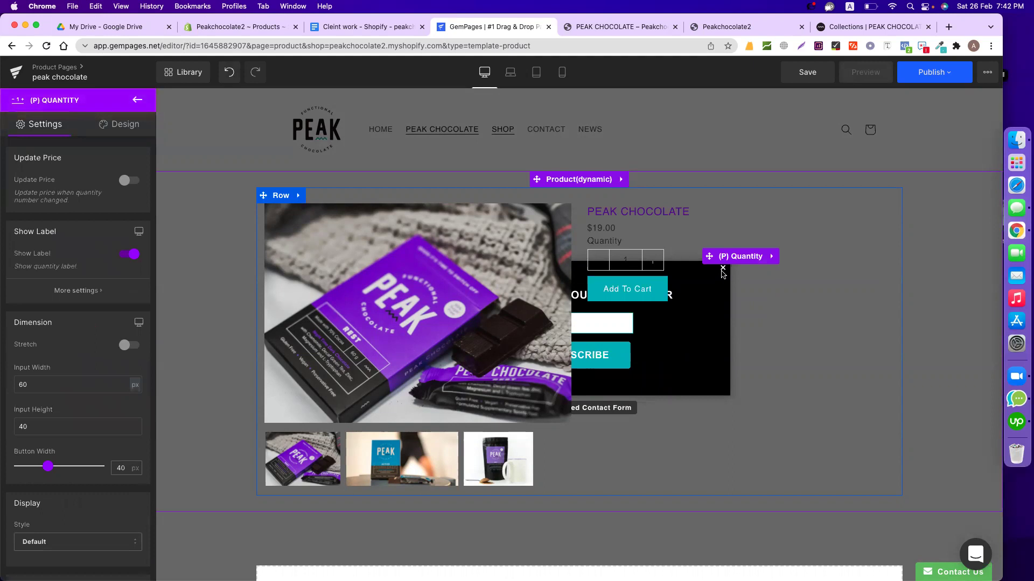
{"action": "left_click", "coordinate": [829, 355]}
{"action": "left_click", "coordinate": [724, 271]}
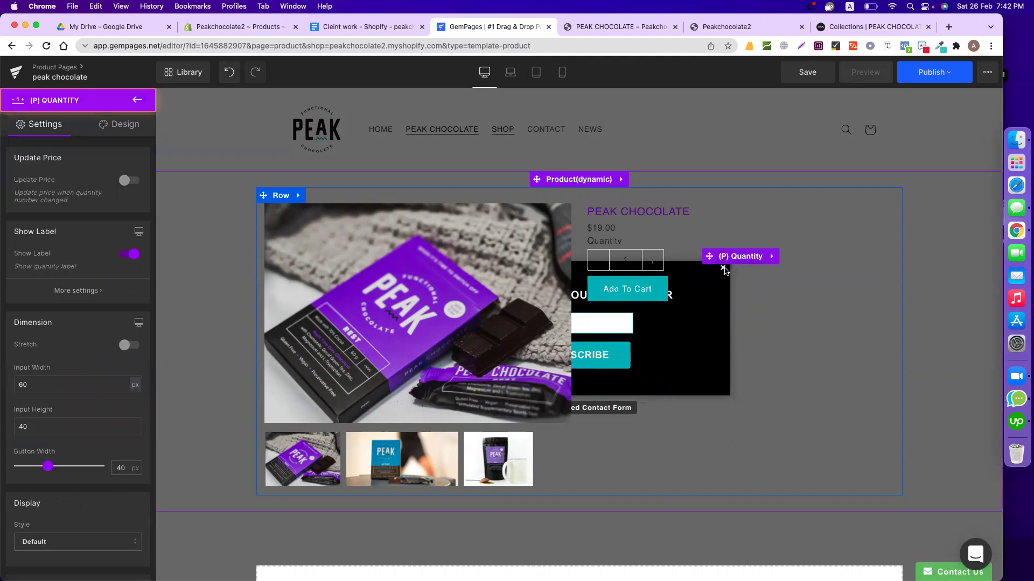
{"action": "left_click", "coordinate": [47, 47]}
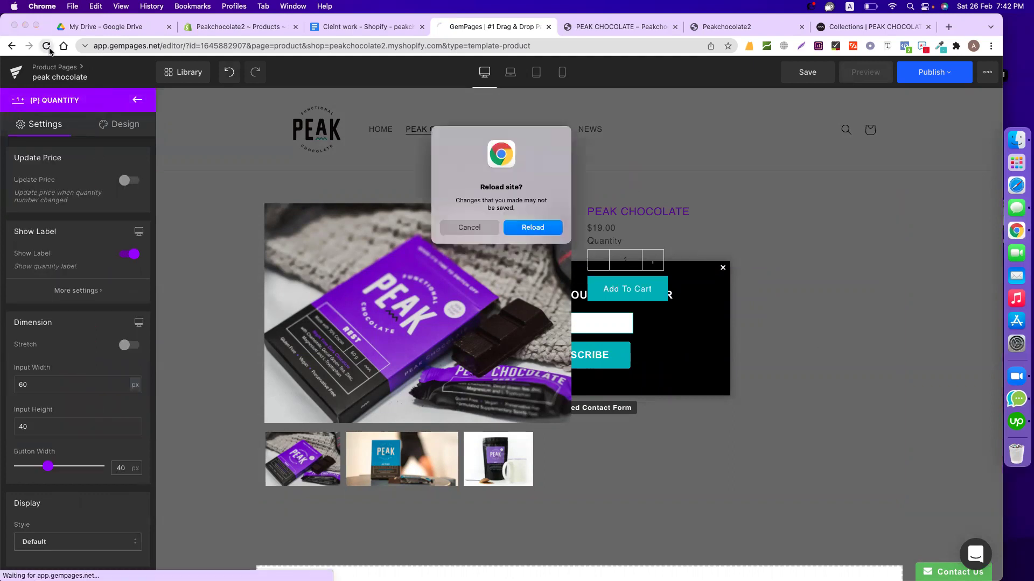
Step: Confirm the reload and scroll through the restored product page
{"action": "left_click", "coordinate": [530, 226]}
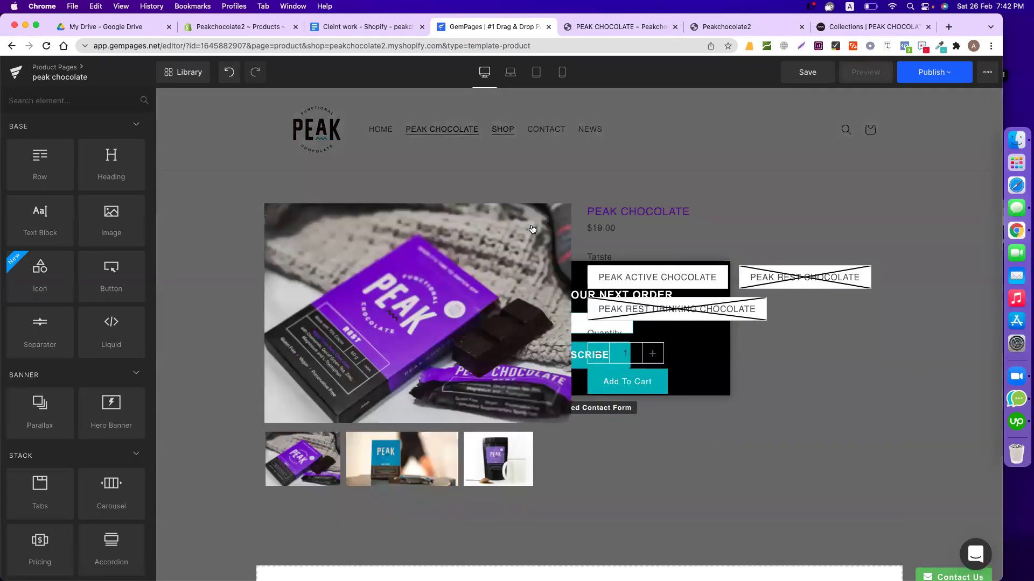
{"action": "left_click", "coordinate": [743, 457]}
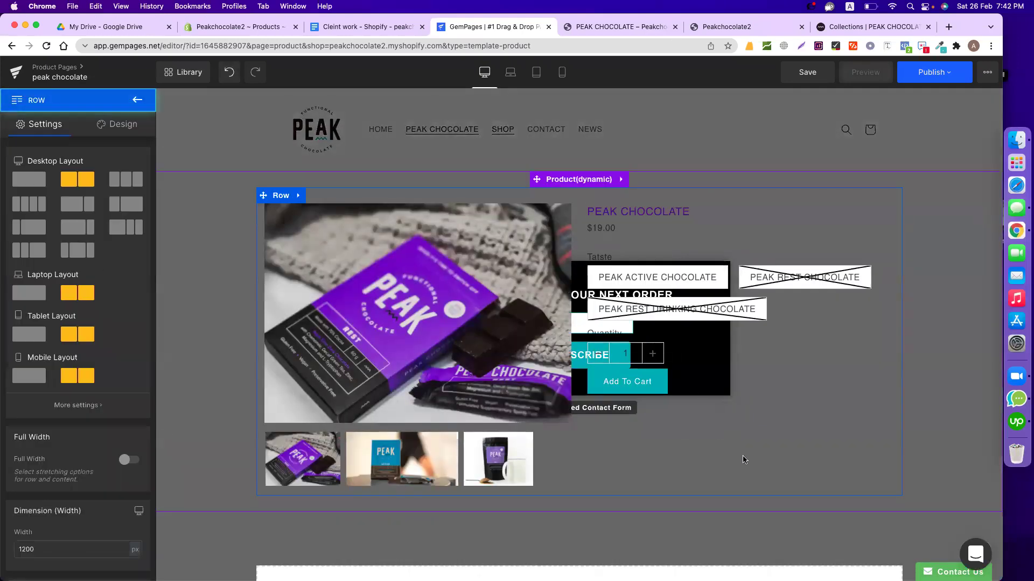
{"action": "scroll", "coordinate": [742, 457], "scroll_direction": "down", "scroll_amount": 4}
{"action": "scroll", "coordinate": [742, 457], "scroll_direction": "up", "scroll_amount": 1}
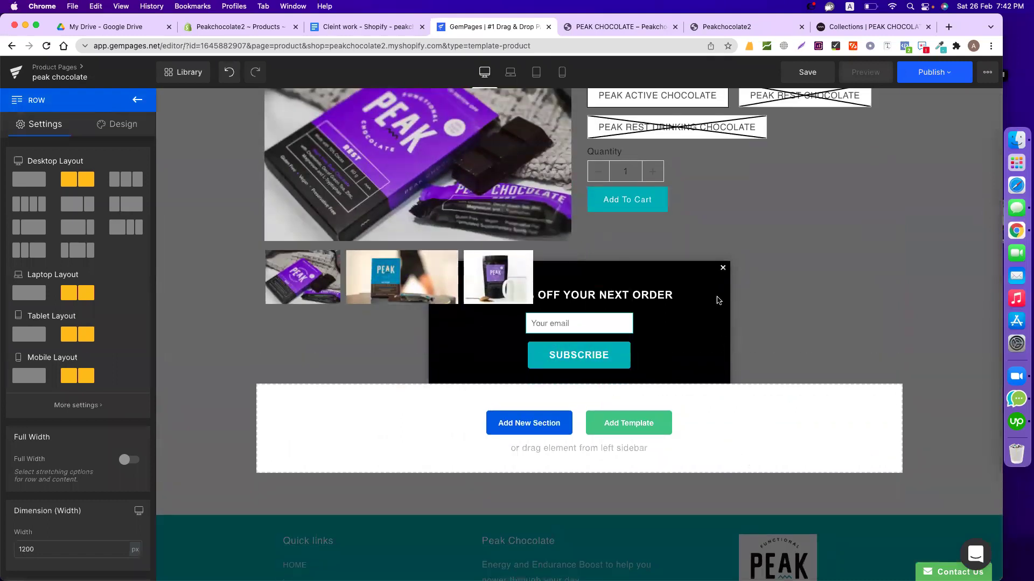
{"action": "scroll", "coordinate": [715, 335], "scroll_direction": "down", "scroll_amount": 3}
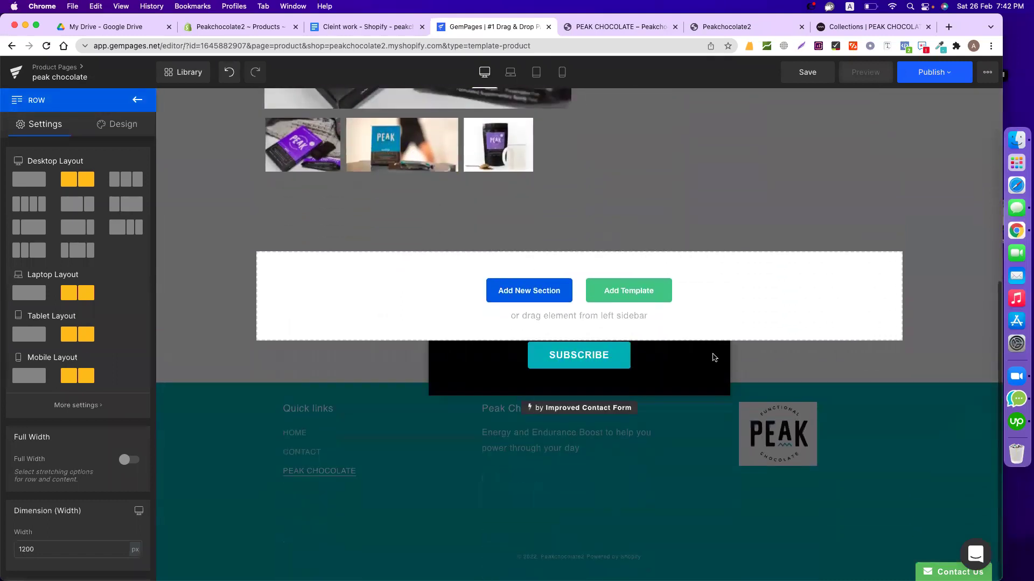
{"action": "scroll", "coordinate": [715, 379], "scroll_direction": "up", "scroll_amount": 3}
Step: Review the product row and its elements list, then leave the editor
{"action": "left_click", "coordinate": [722, 270]}
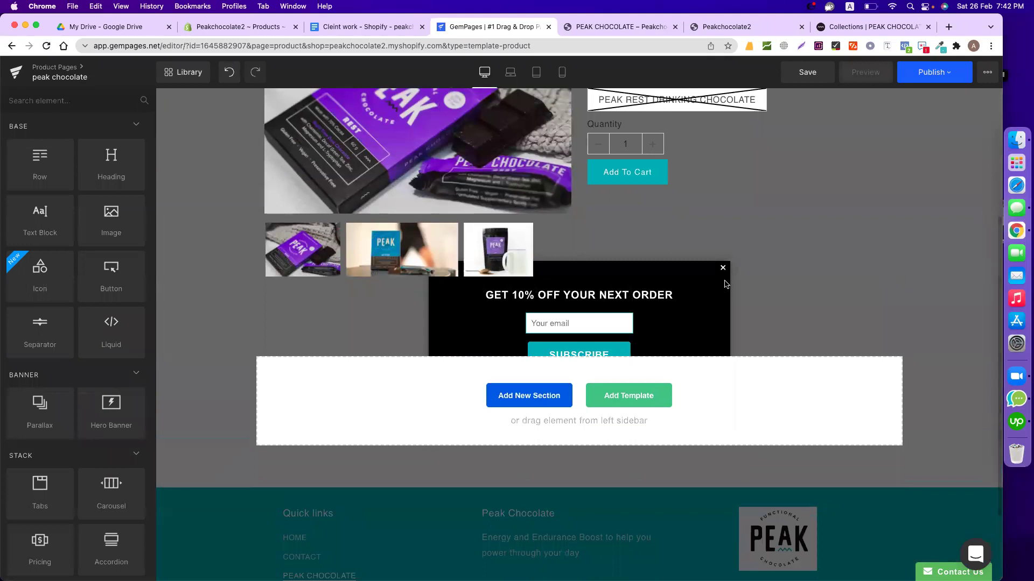
{"action": "left_click", "coordinate": [640, 307]}
{"action": "left_click", "coordinate": [639, 307]}
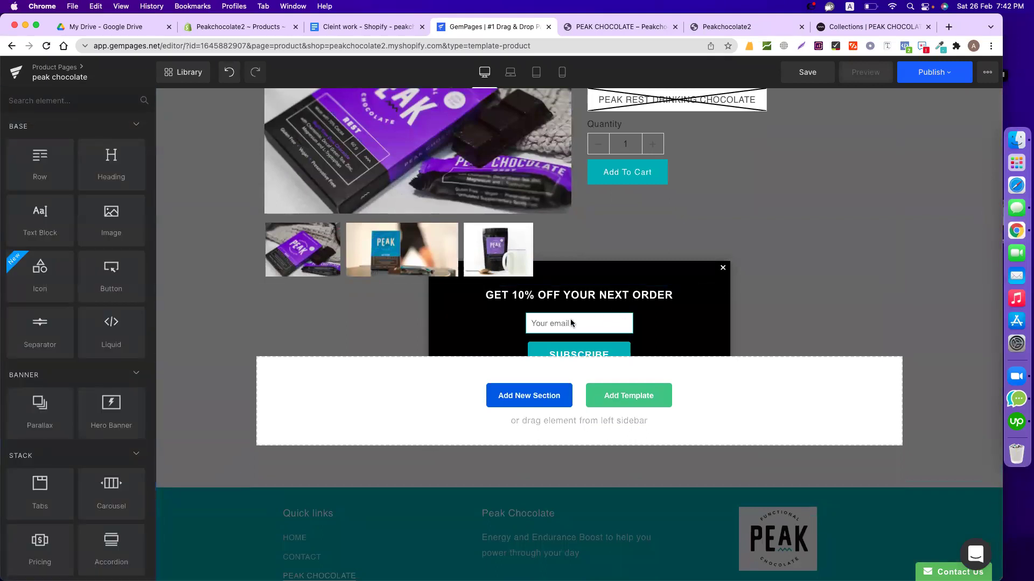
{"action": "scroll", "coordinate": [570, 323], "scroll_direction": "up", "scroll_amount": 5}
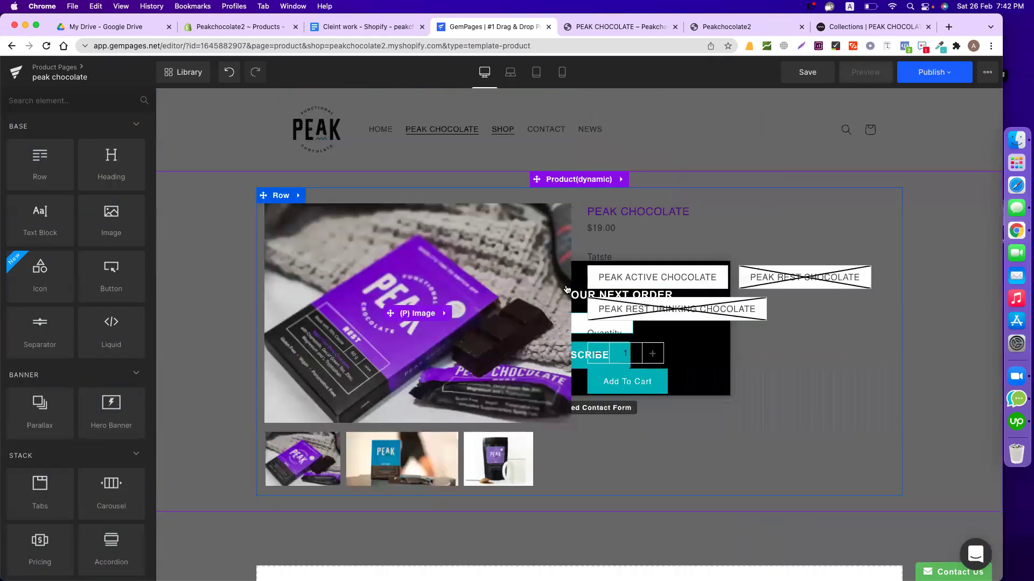
{"action": "left_click", "coordinate": [796, 474]}
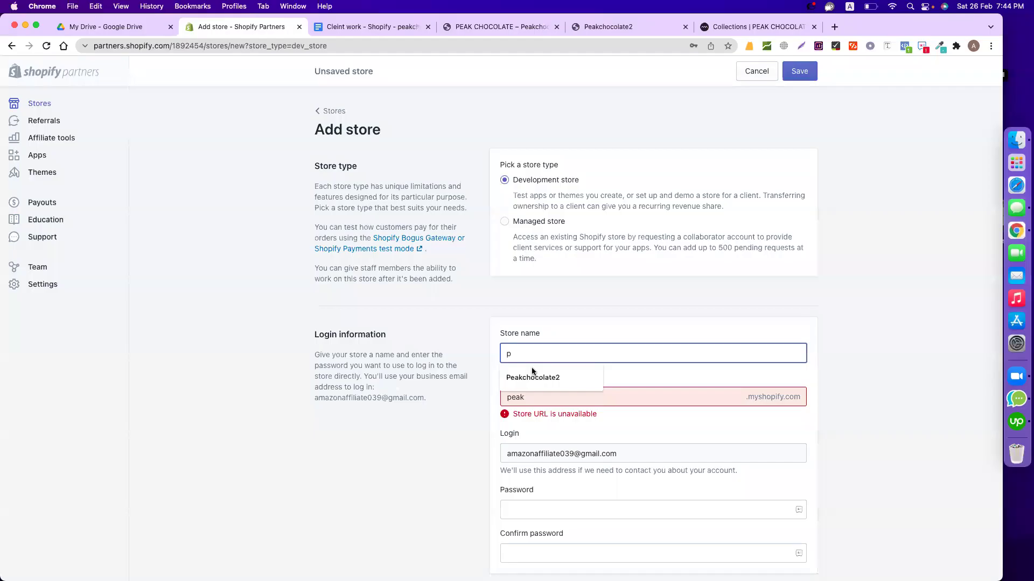
{"action": "left_click", "coordinate": [837, 403]}
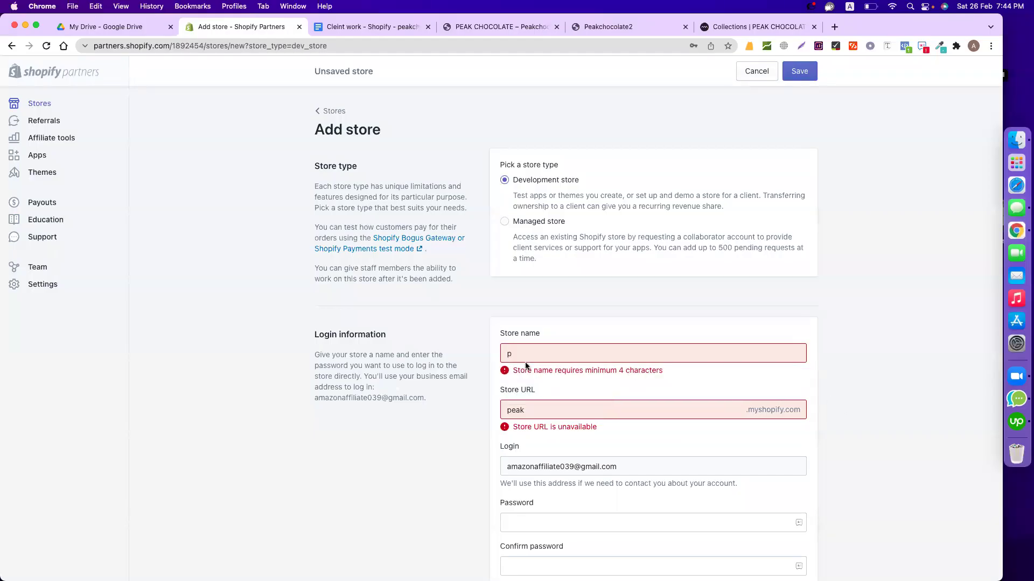
Step: Enter 'peak chocolate2' as the development store name so the URL updates
{"action": "left_click", "coordinate": [552, 353]}
{"action": "type", "text": "eak chocolate2"}
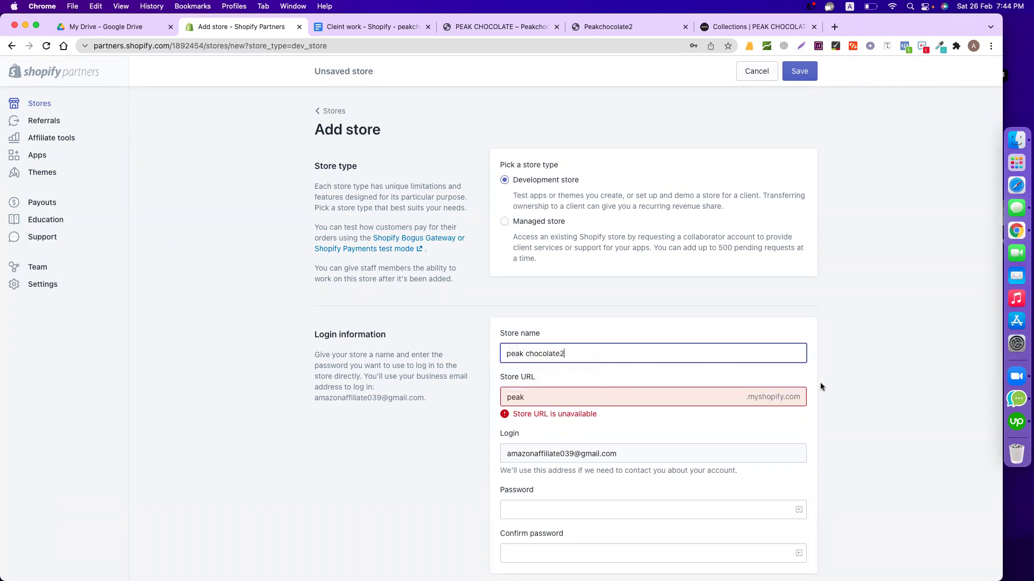
{"action": "left_click", "coordinate": [823, 388]}
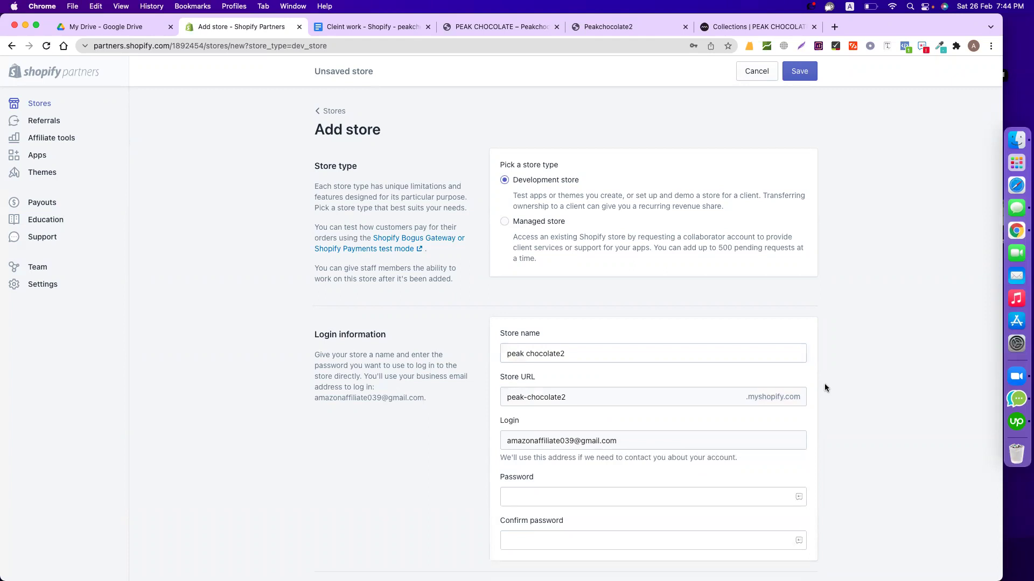
{"action": "scroll", "coordinate": [825, 387], "scroll_direction": "down", "scroll_amount": 6}
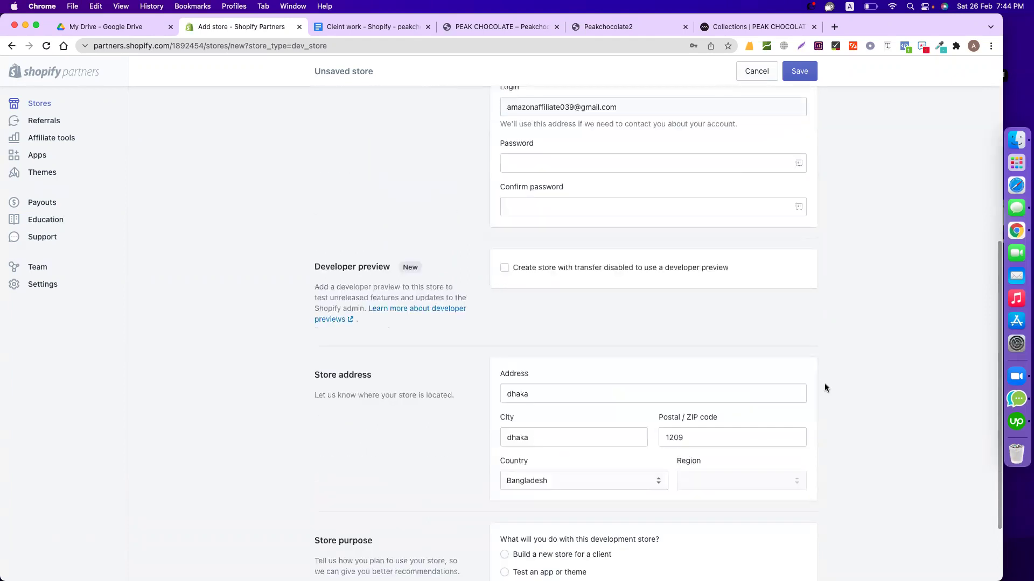
{"action": "scroll", "coordinate": [576, 232], "scroll_direction": "up", "scroll_amount": 2}
Step: Fill both password fields with the saved password, choose 'Build a new store for a client', and save
{"action": "left_click", "coordinate": [543, 248]}
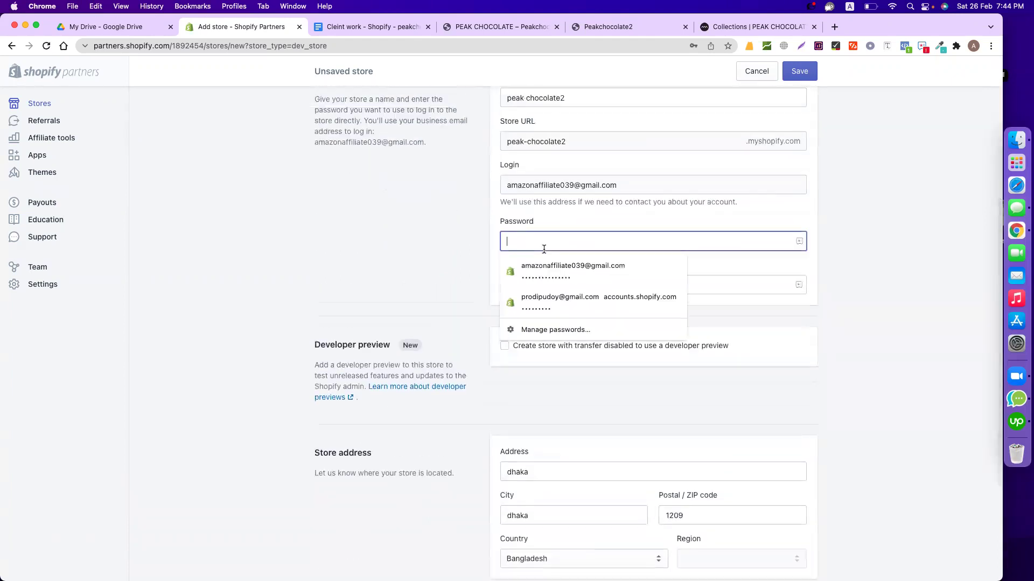
{"action": "left_click", "coordinate": [544, 269]}
{"action": "left_click", "coordinate": [541, 277]}
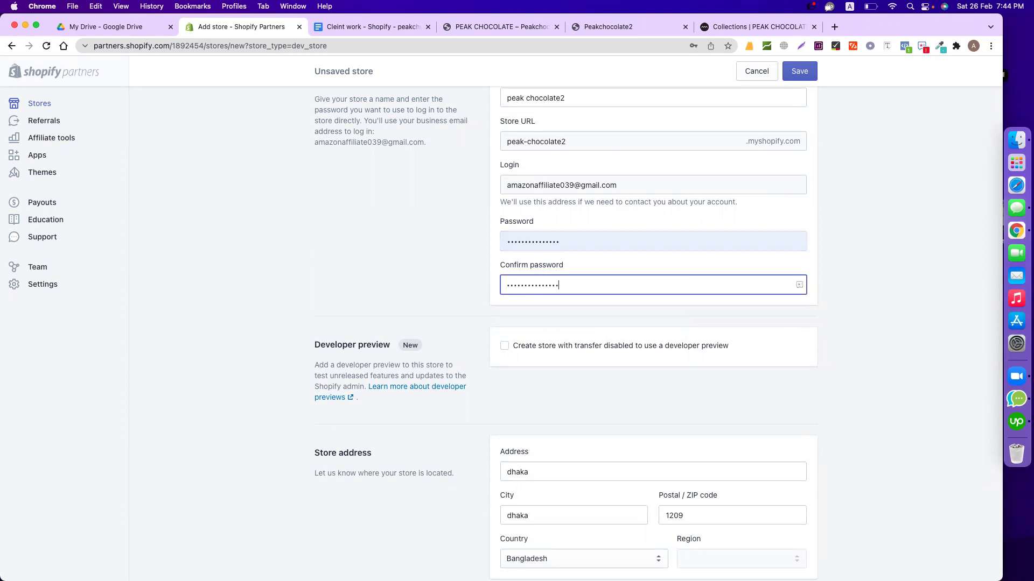
{"action": "left_click", "coordinate": [813, 385]}
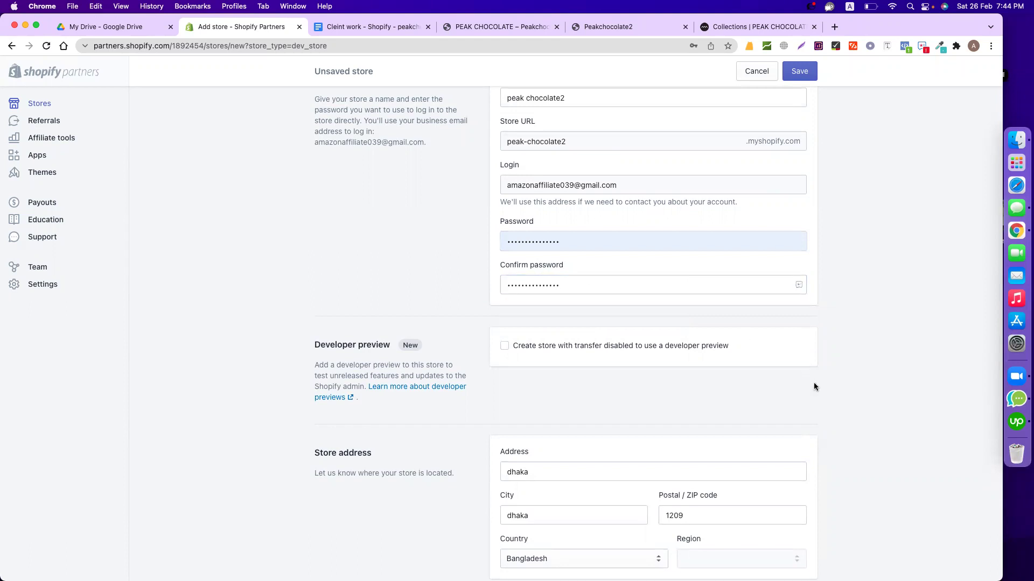
{"action": "scroll", "coordinate": [814, 386], "scroll_direction": "down", "scroll_amount": 3}
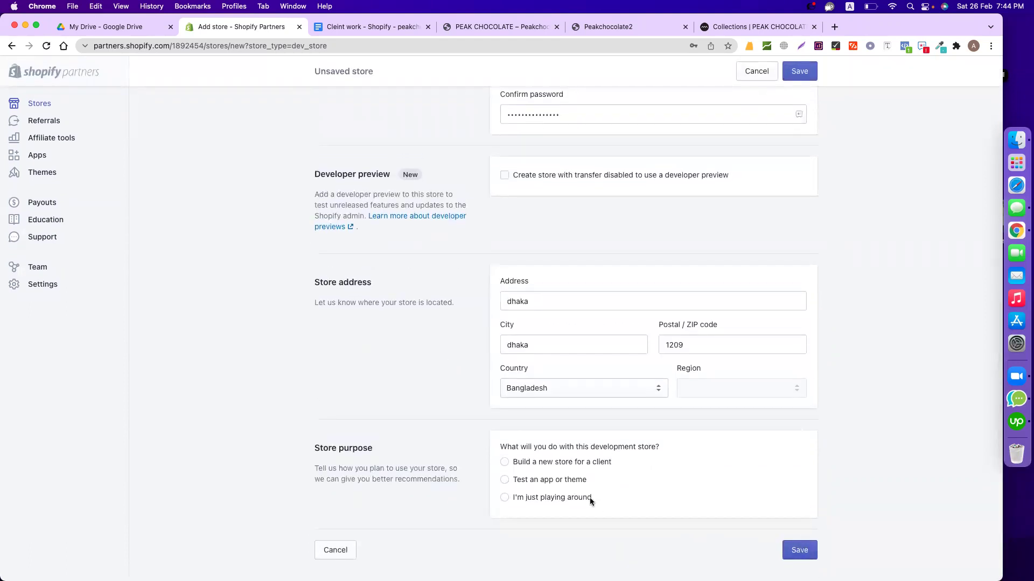
{"action": "left_click", "coordinate": [577, 467]}
{"action": "left_click", "coordinate": [808, 549]}
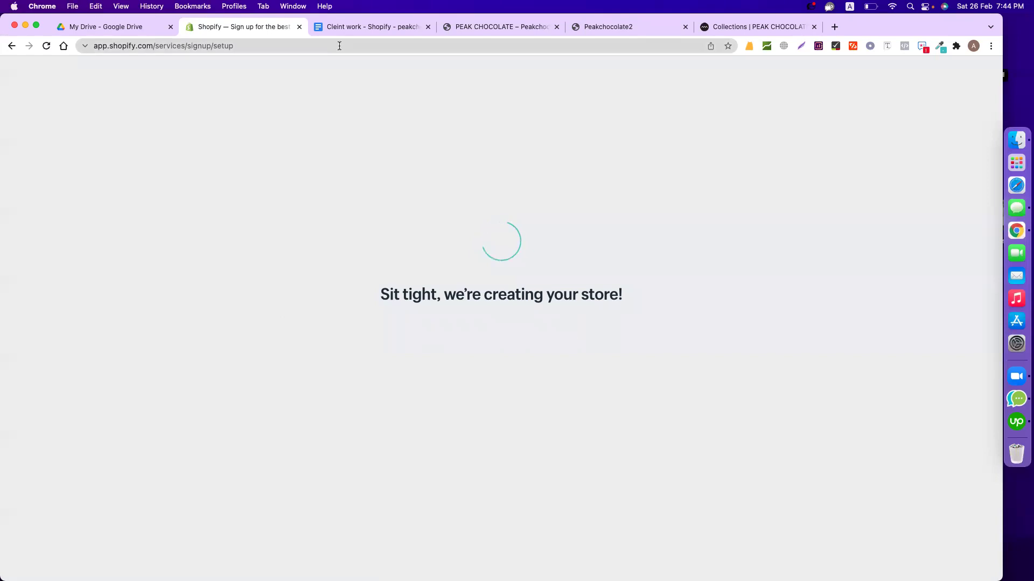
Step: Open the Shopify App Store from the Peakchocolate2 storefront tab's address bar
{"action": "left_click", "coordinate": [747, 22]}
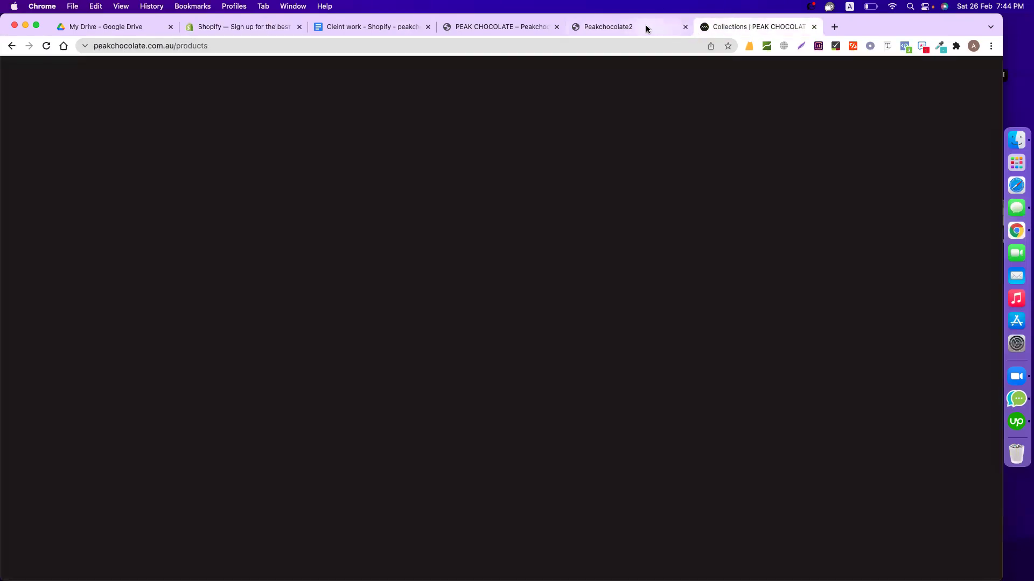
{"action": "left_click", "coordinate": [612, 28]}
{"action": "left_click", "coordinate": [481, 44]}
{"action": "type", "text": "aps"}
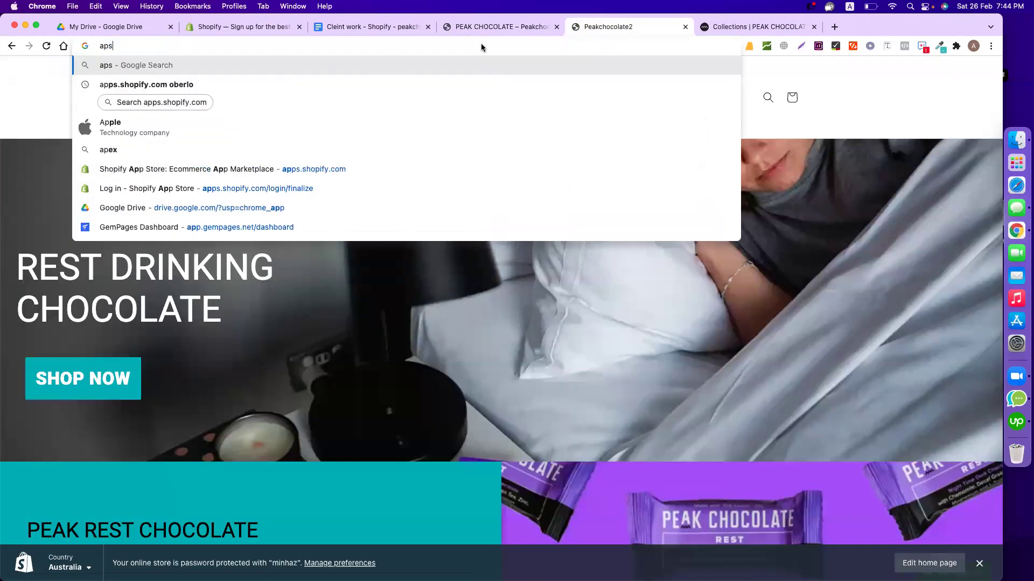
{"action": "key", "text": "Return"}
{"action": "type", "text": "apps.shopify.com"}
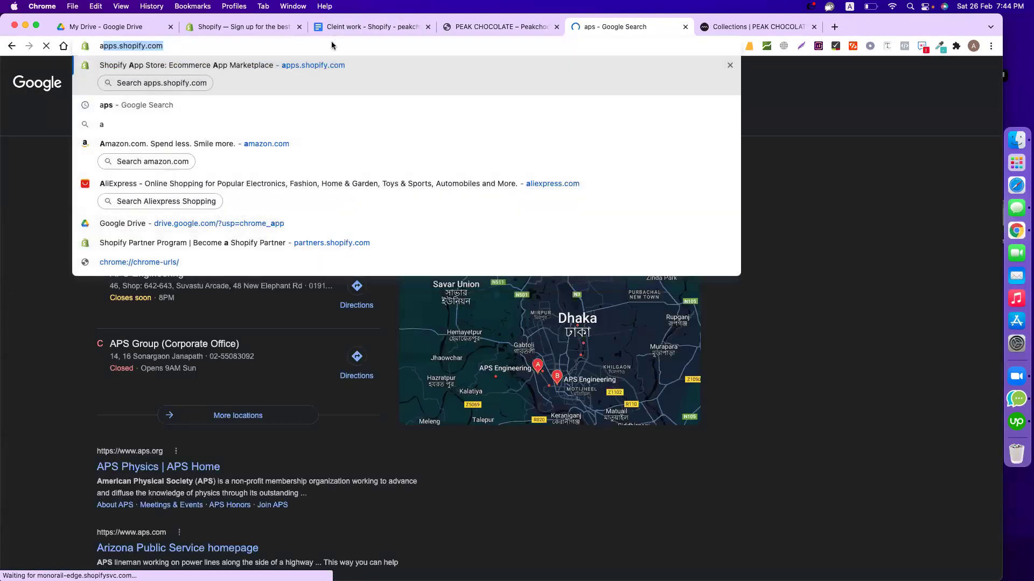
{"action": "key", "text": "Return"}
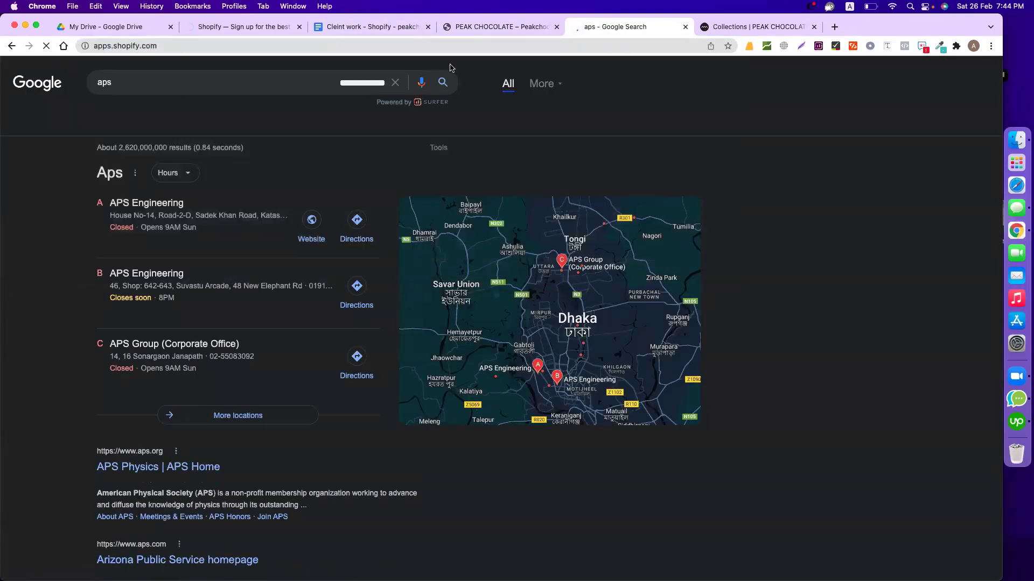
Step: Search the App Store for 'gempages'
{"action": "left_click", "coordinate": [269, 31]}
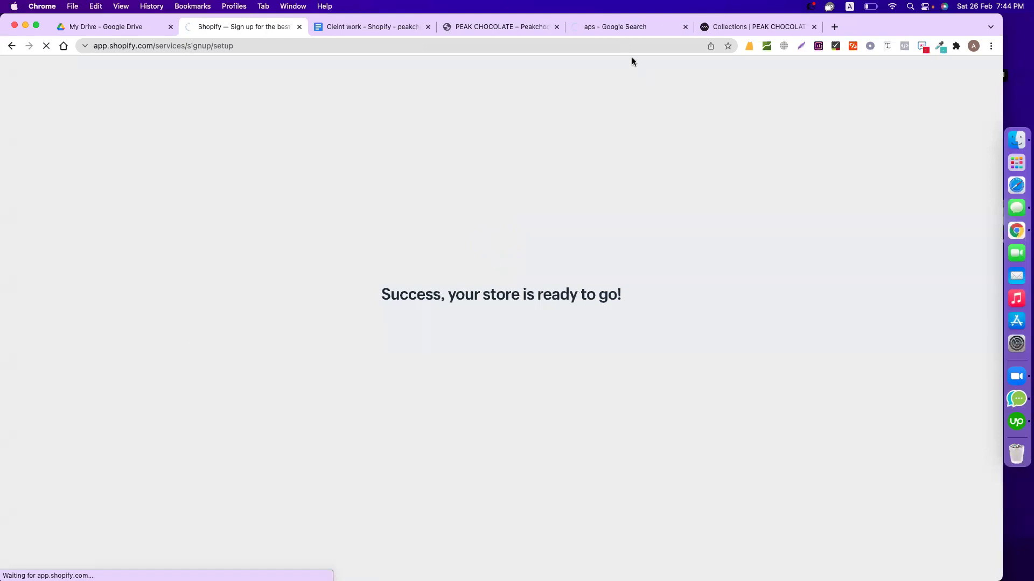
{"action": "left_click", "coordinate": [618, 29]}
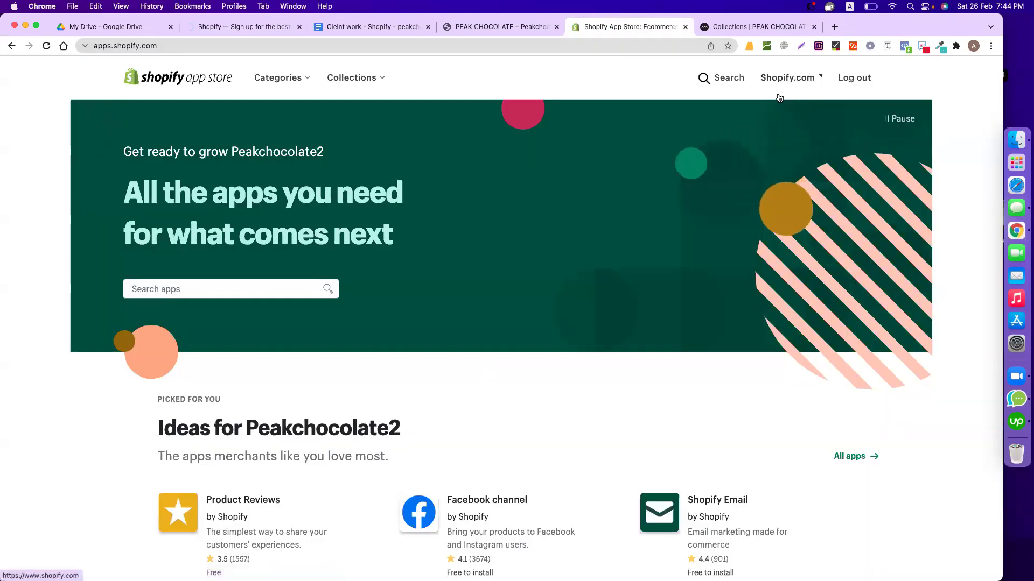
{"action": "left_click", "coordinate": [263, 285]}
{"action": "type", "text": "gempa"}
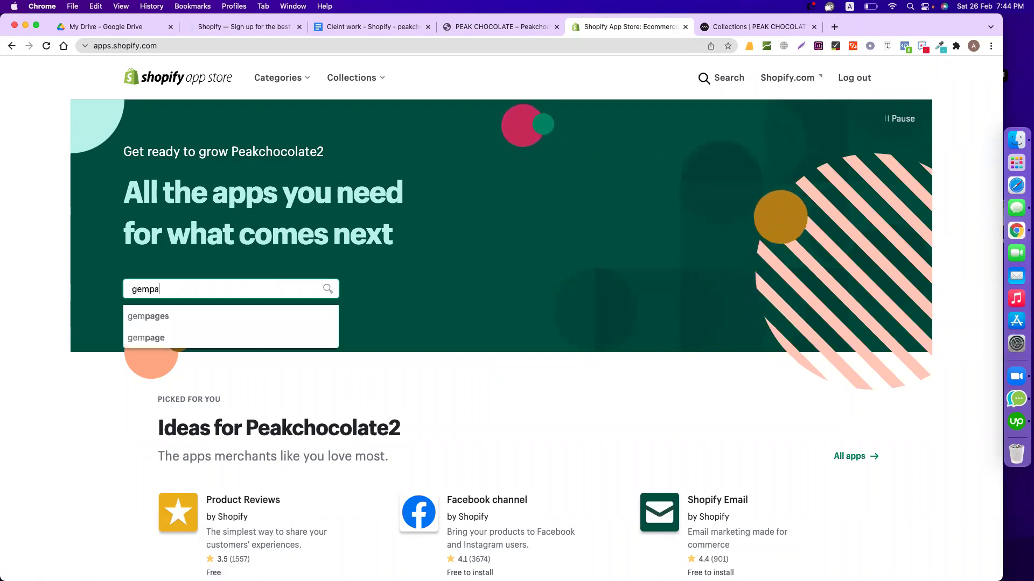
{"action": "type", "text": "ges"}
{"action": "key", "text": "Return"}
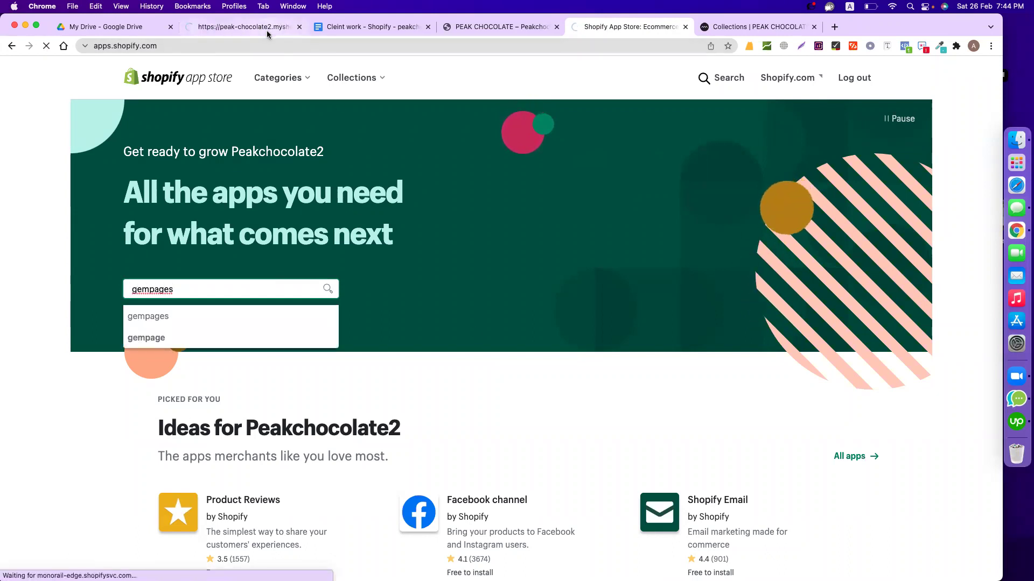
Step: Open the GemPages Landing Page Builder listing from the search results
{"action": "left_click", "coordinate": [267, 30]}
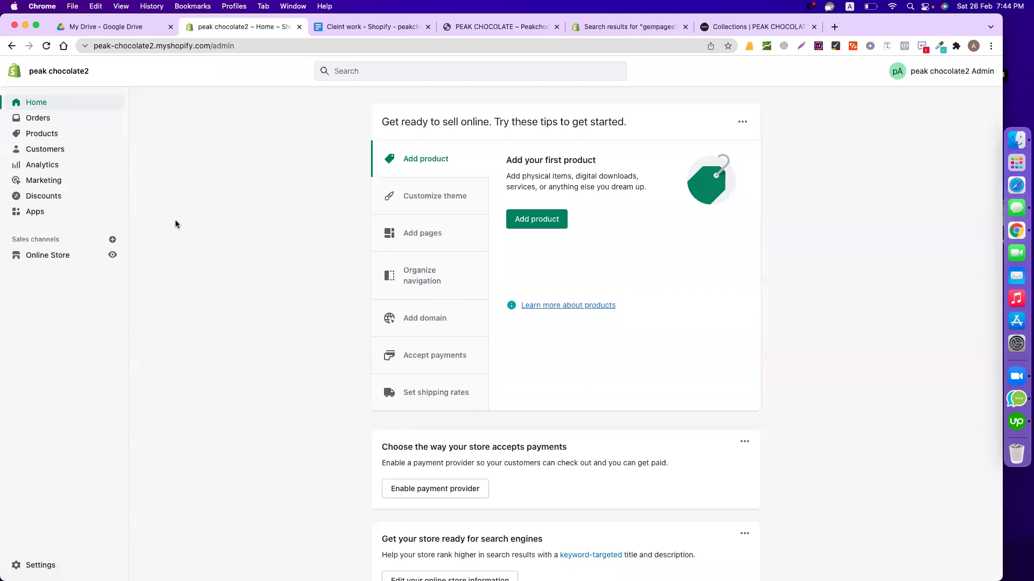
{"action": "left_click_drag", "start_coordinate": [211, 45], "coordinate": [5, 26]}
{"action": "key", "text": "super+c"}
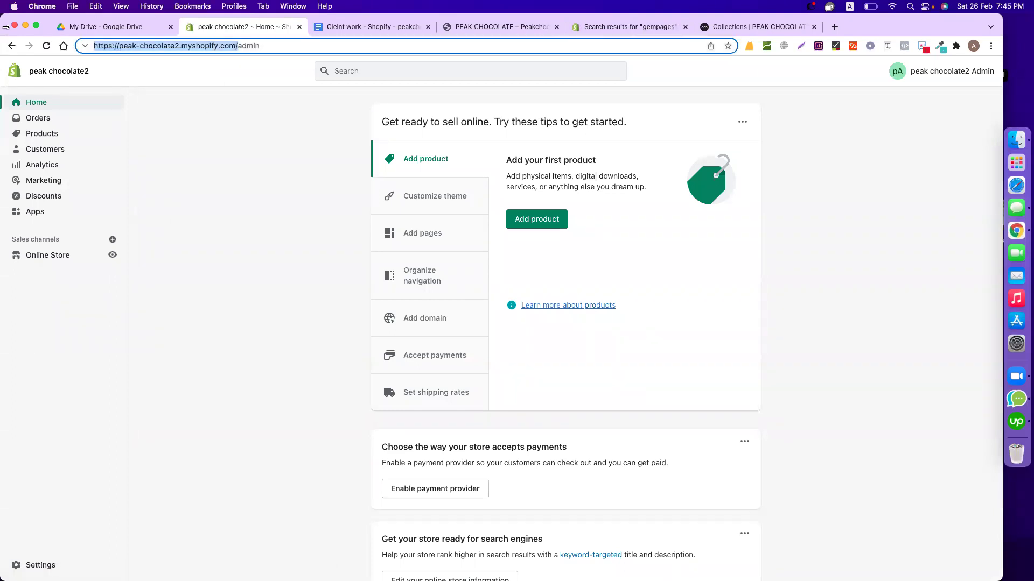
{"action": "left_click", "coordinate": [587, 27]}
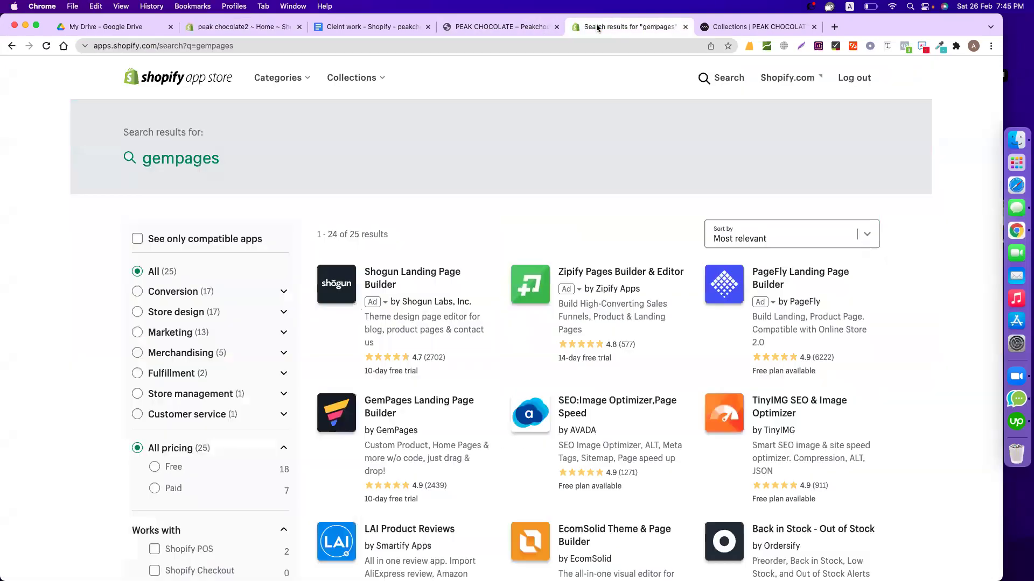
{"action": "left_click", "coordinate": [403, 411]}
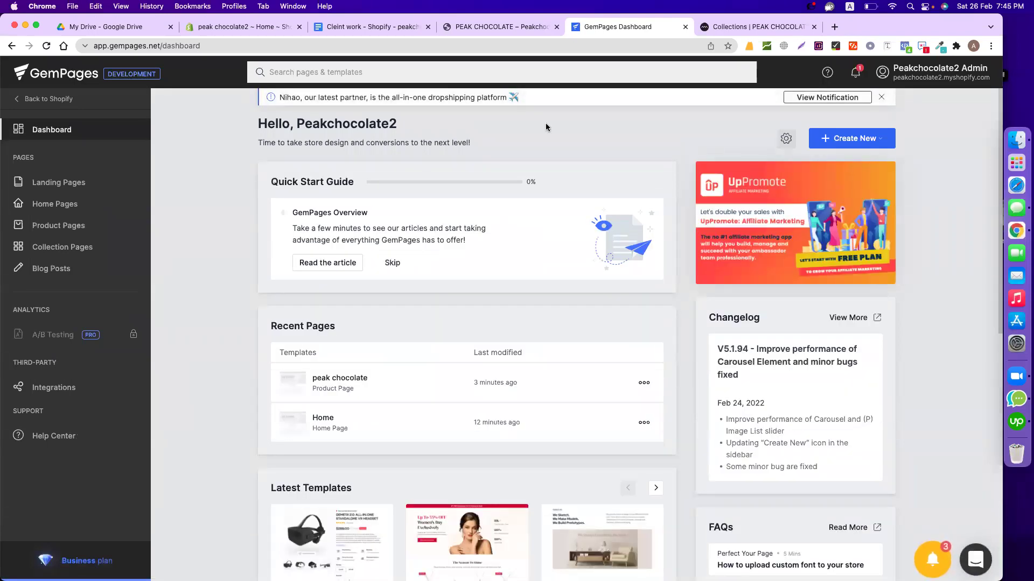
Step: Open Account Settings from the Peakchocolate2 Admin account menu
{"action": "left_click", "coordinate": [915, 79]}
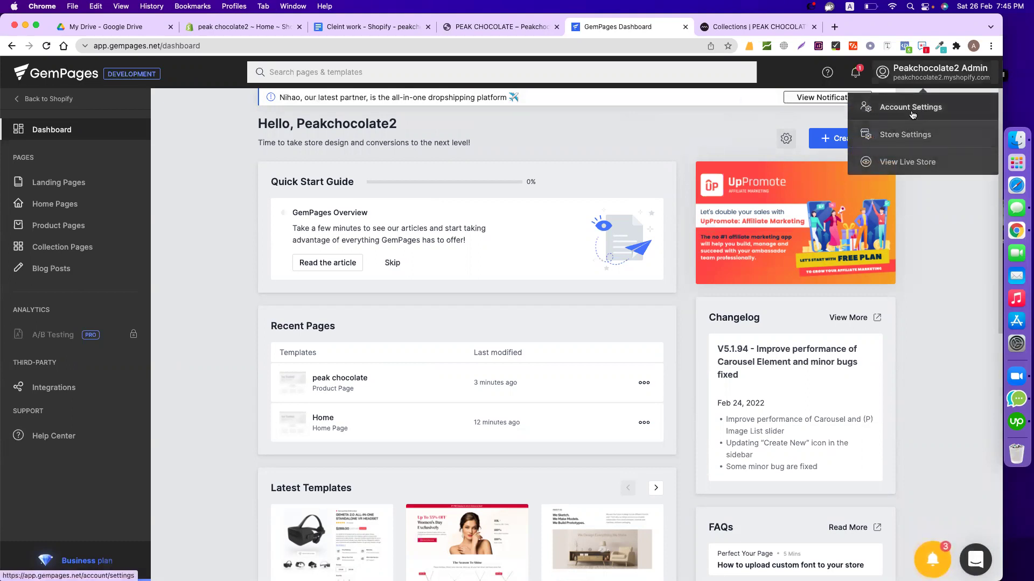
{"action": "left_click", "coordinate": [911, 110]}
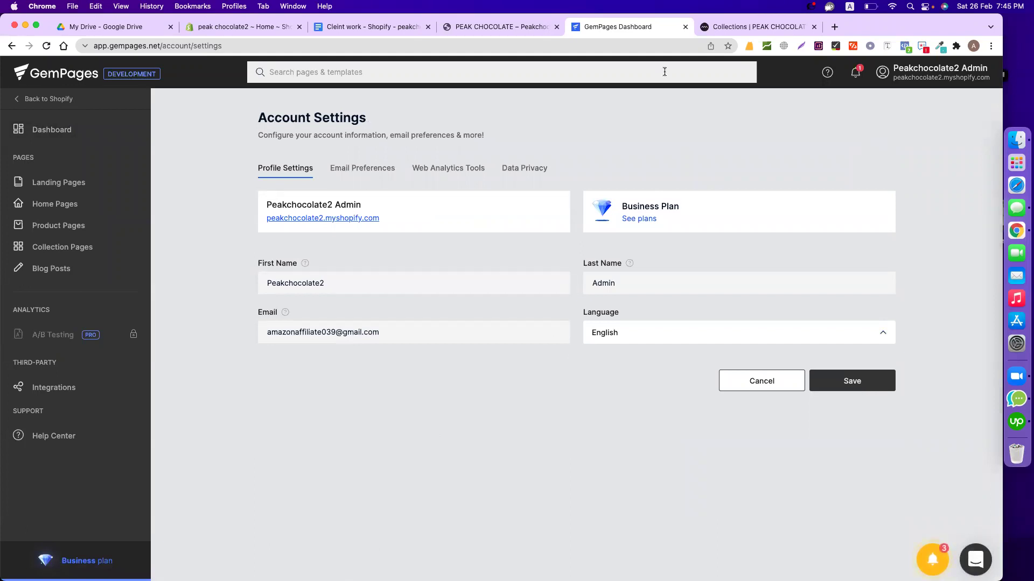
Step: Close the GemPages tab and load apps.shopify.com in a new tab
{"action": "left_click", "coordinate": [685, 26]}
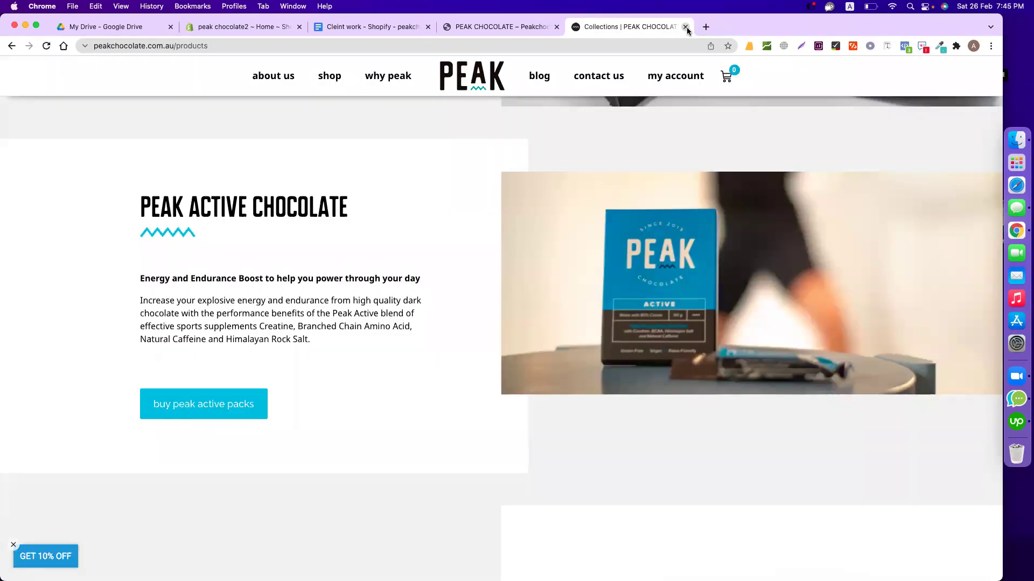
{"action": "left_click", "coordinate": [706, 27]}
{"action": "type", "text": "app"}
{"action": "key", "text": "Return"}
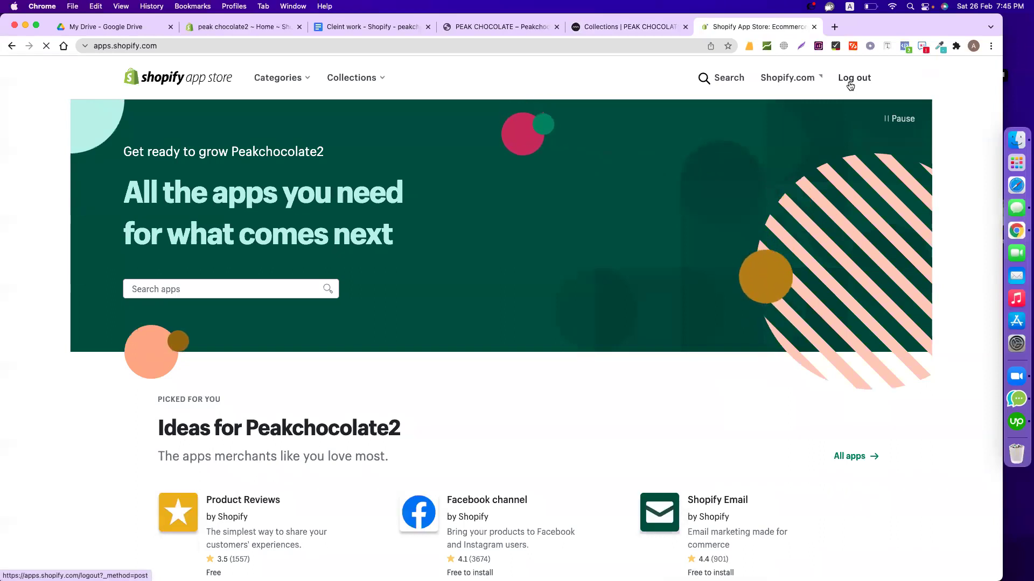
Step: Log out of the App Store and search for 'gempages'
{"action": "left_click", "coordinate": [849, 80]}
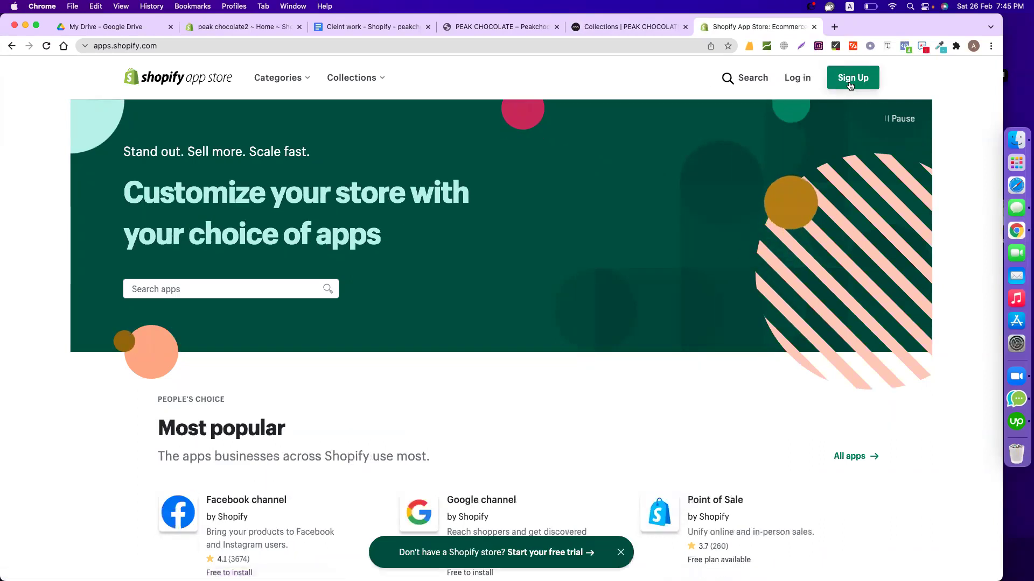
{"action": "left_click", "coordinate": [271, 285]}
{"action": "type", "text": "gempage"}
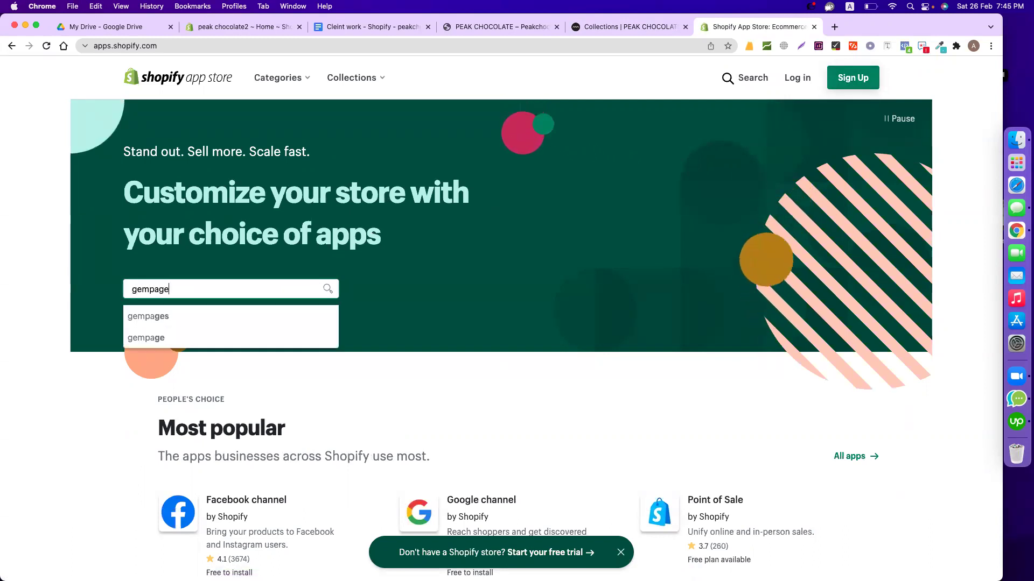
{"action": "type", "text": "s"}
{"action": "key", "text": "Return"}
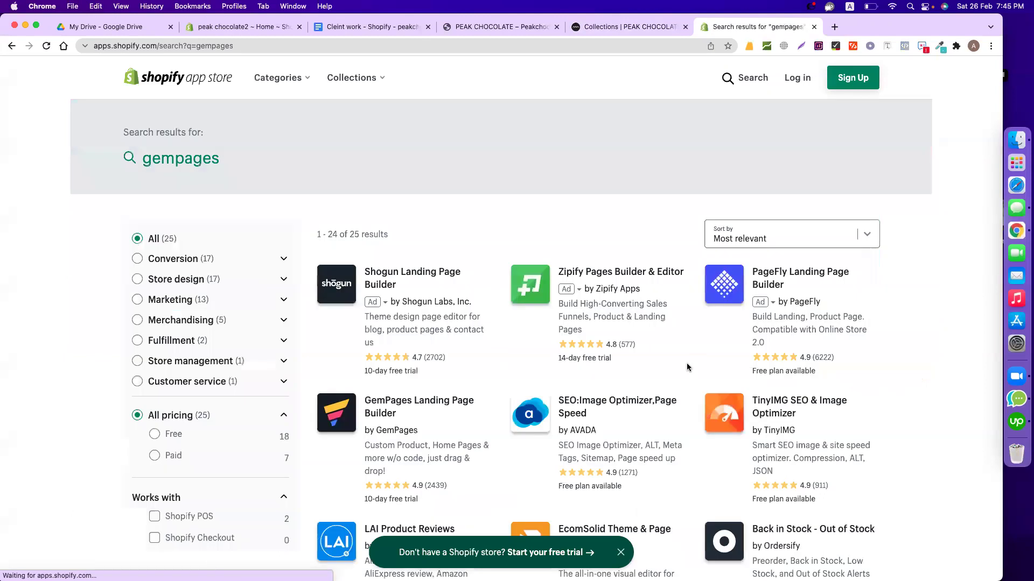
Step: Open the GemPages listing and fill in the saved account e-mail at login
{"action": "left_click", "coordinate": [439, 410]}
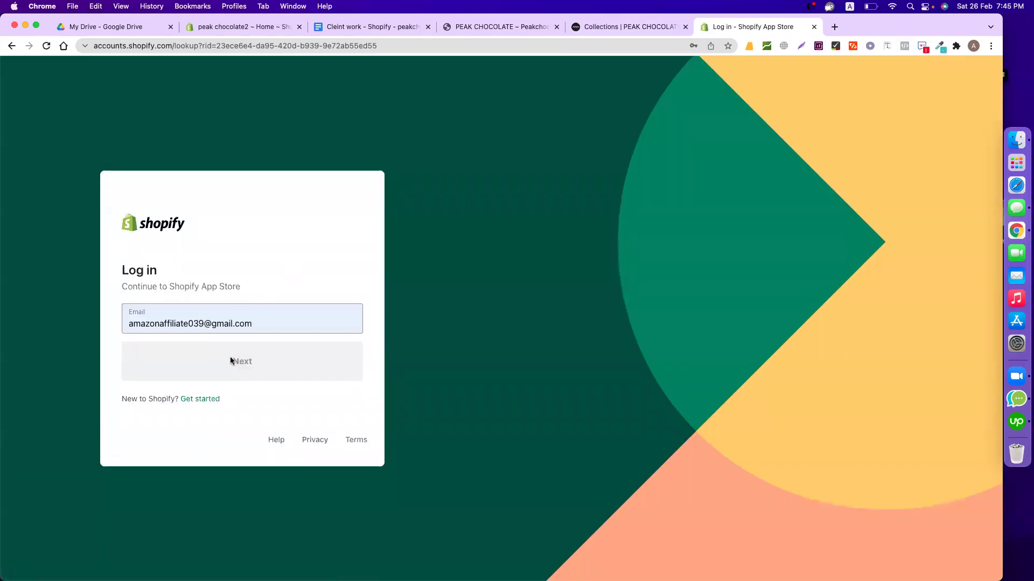
{"action": "left_click", "coordinate": [270, 323]}
{"action": "left_click", "coordinate": [296, 254]}
{"action": "left_click", "coordinate": [262, 353]}
Step: Visit the password reset page, return to login, and log in with the saved password
{"action": "left_click", "coordinate": [259, 417]}
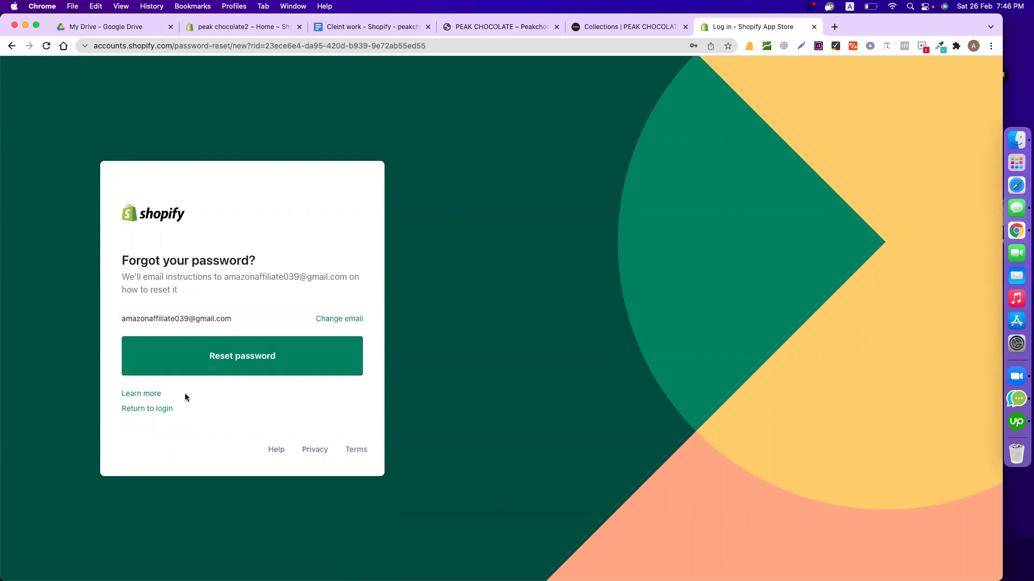
{"action": "left_click", "coordinate": [161, 415]}
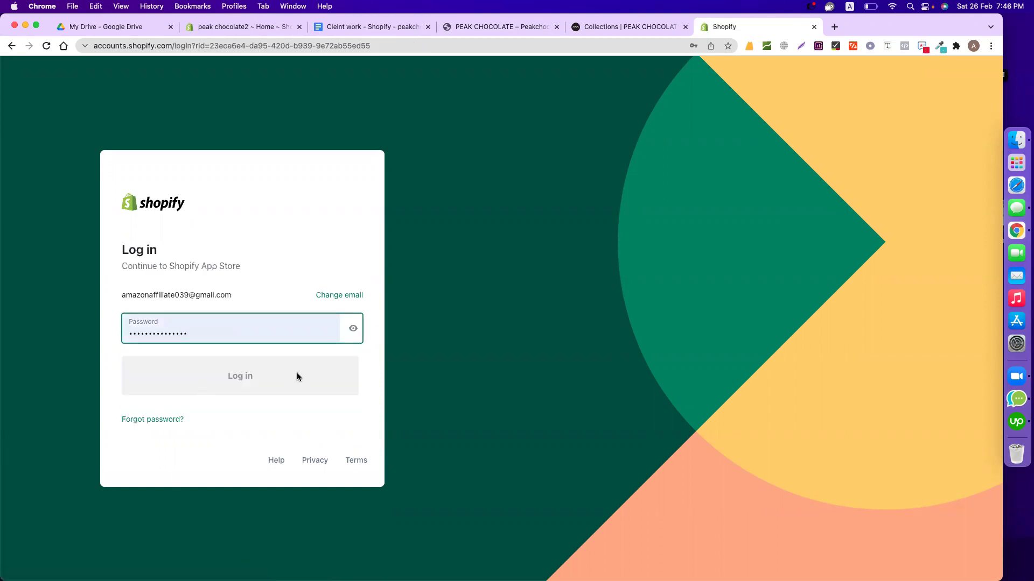
{"action": "left_click", "coordinate": [264, 376]}
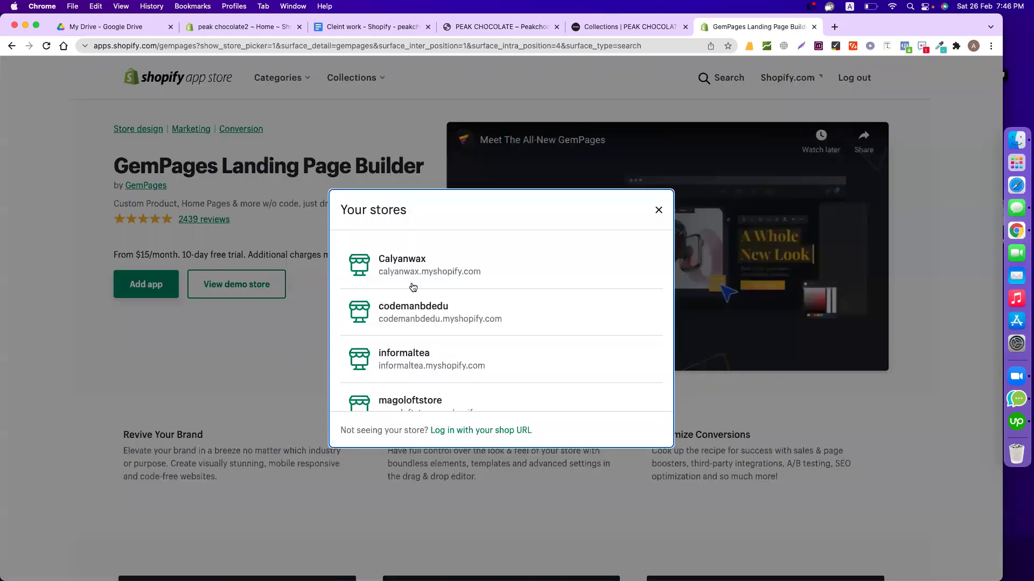
Step: Log in with the shop URL, pasting the peak-chocolate2 store address
{"action": "scroll", "coordinate": [420, 288], "scroll_direction": "down", "scroll_amount": 3}
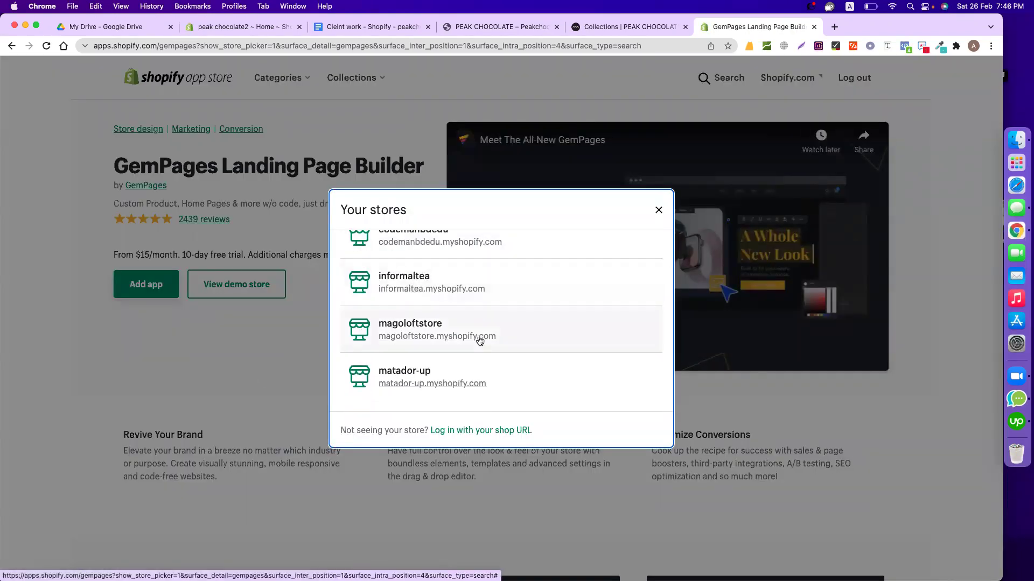
{"action": "scroll", "coordinate": [479, 340], "scroll_direction": "up", "scroll_amount": 3}
{"action": "scroll", "coordinate": [479, 340], "scroll_direction": "down", "scroll_amount": 1}
{"action": "scroll", "coordinate": [480, 340], "scroll_direction": "up", "scroll_amount": 1}
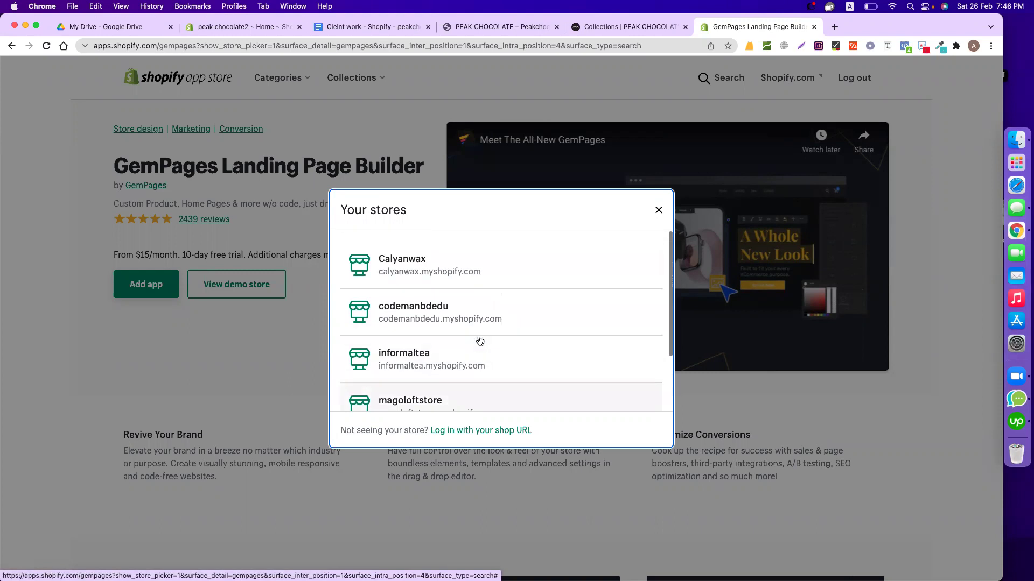
{"action": "scroll", "coordinate": [479, 340], "scroll_direction": "down", "scroll_amount": 2}
{"action": "scroll", "coordinate": [463, 323], "scroll_direction": "up", "scroll_amount": 2}
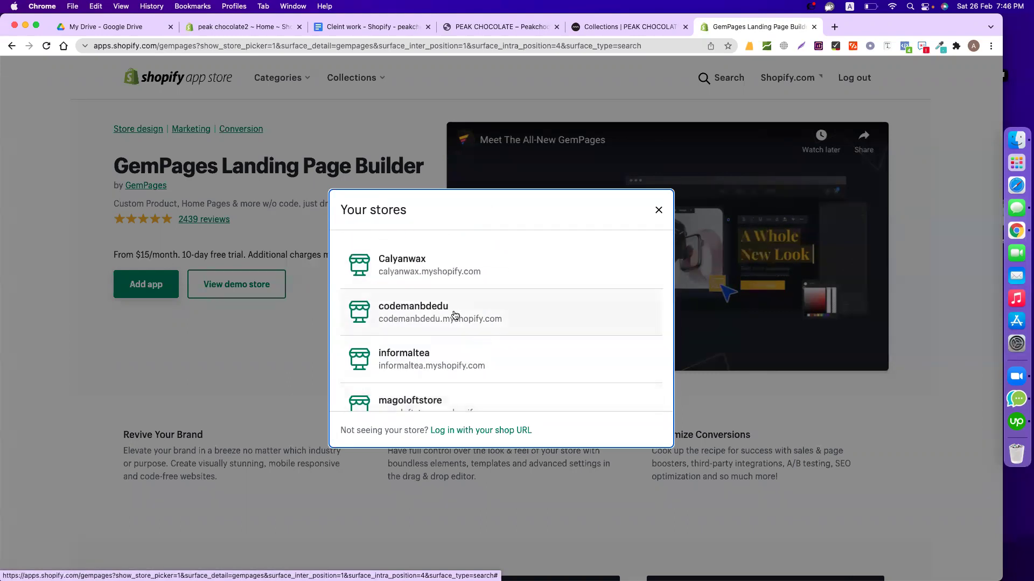
{"action": "left_click", "coordinate": [493, 430]}
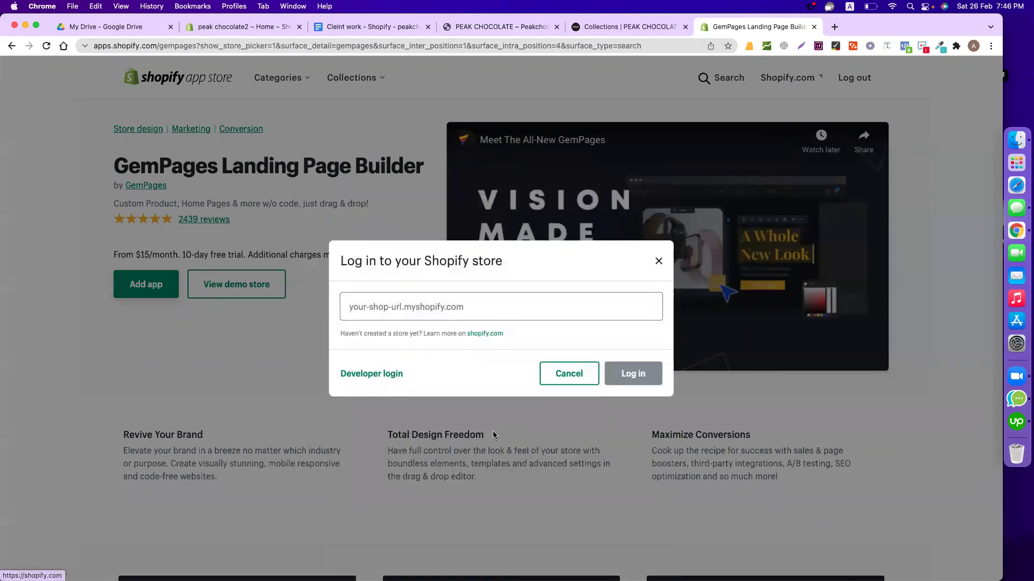
{"action": "left_click", "coordinate": [477, 303]}
{"action": "key", "text": "super+v"}
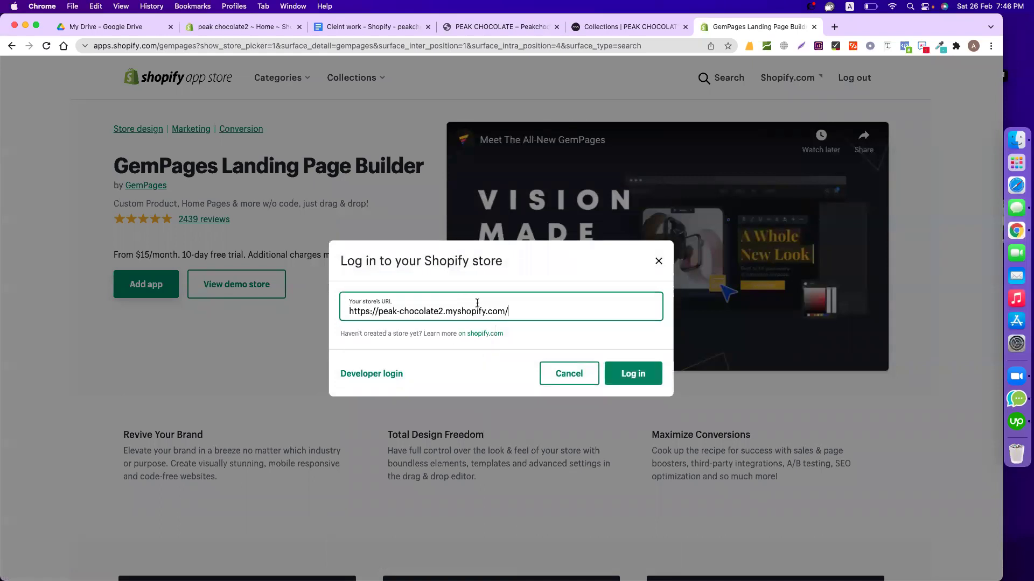
{"action": "left_click", "coordinate": [622, 373]}
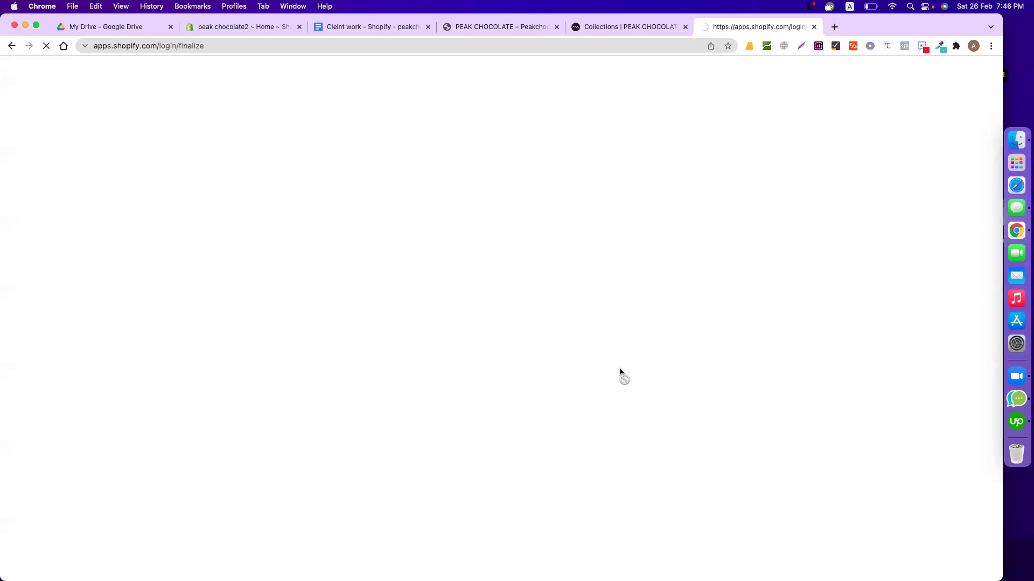
Step: Select the PEAK CHOCOLATE heading in the client's Google Doc brief
{"action": "left_click", "coordinate": [254, 31]}
{"action": "left_click", "coordinate": [373, 27]}
{"action": "scroll", "coordinate": [331, 271], "scroll_direction": "up", "scroll_amount": 15}
{"action": "left_click", "coordinate": [322, 322]}
{"action": "key", "text": "super+Left"}
{"action": "key", "text": "shift+super+Right"}
{"action": "key", "text": "super+c"}
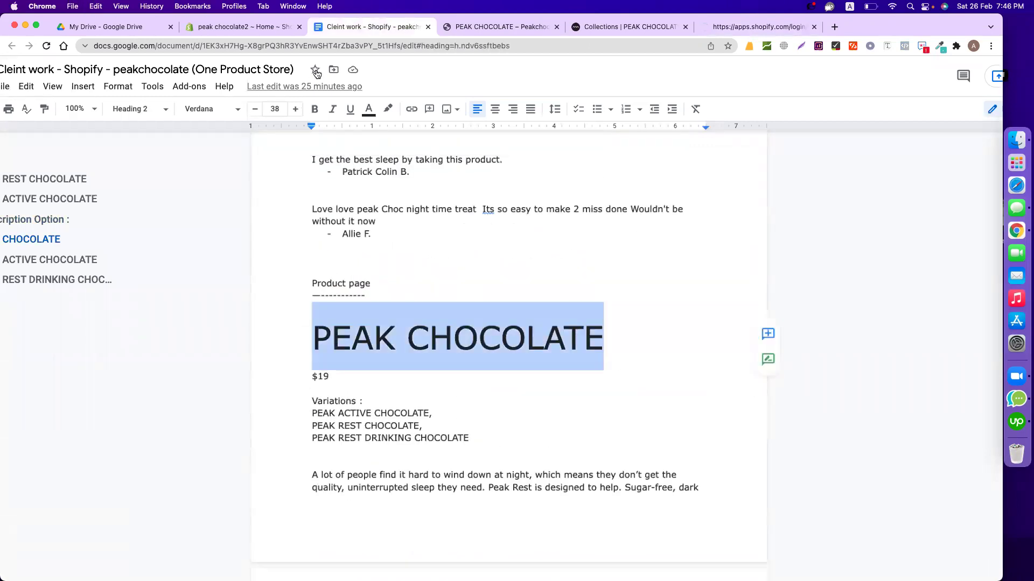
Step: Start a new product in Shopify admin titled PEAK CHOCOLATE
{"action": "left_click", "coordinate": [253, 27]}
{"action": "left_click", "coordinate": [36, 133]}
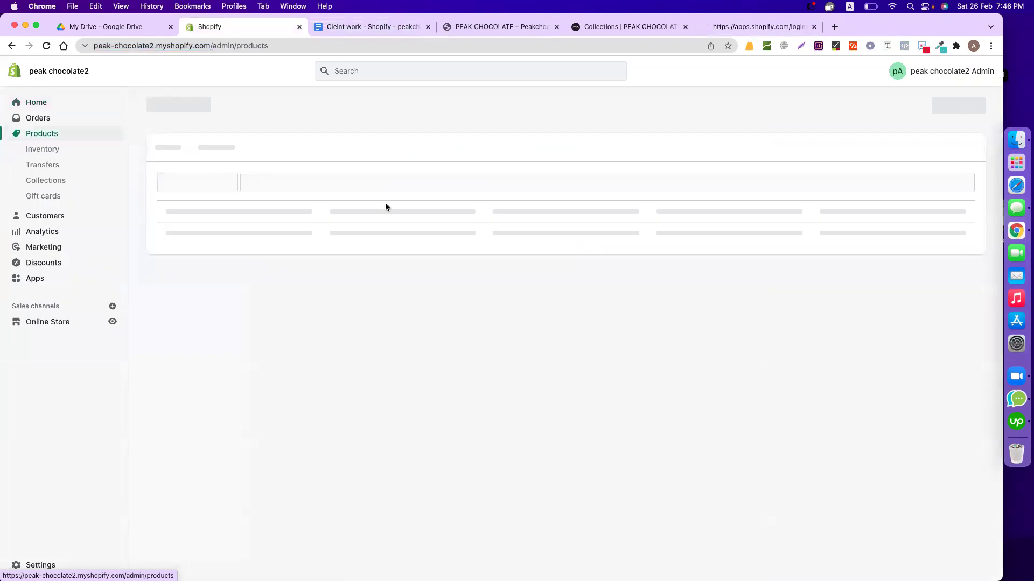
{"action": "left_click", "coordinate": [528, 343]}
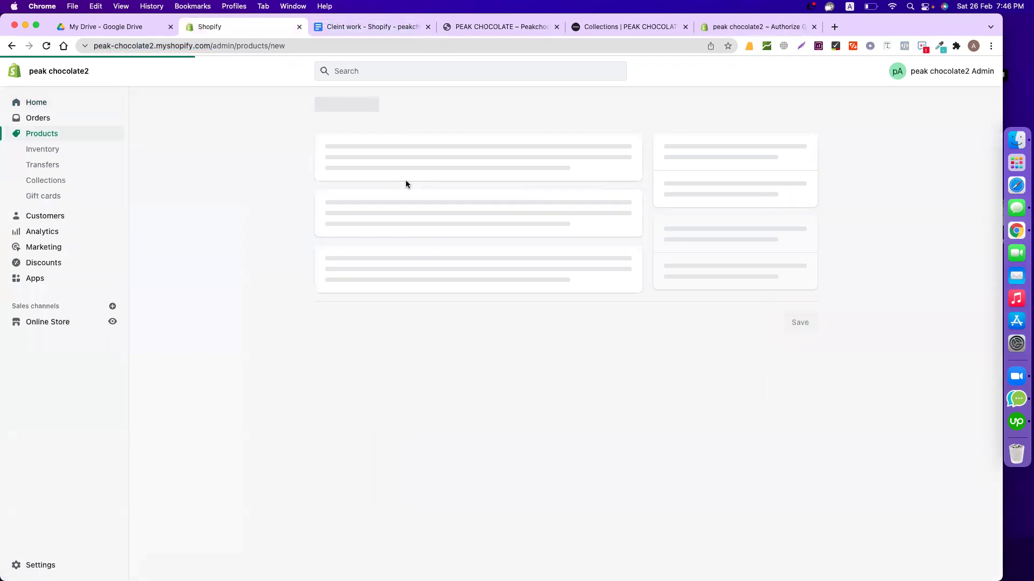
{"action": "left_click", "coordinate": [380, 172]}
{"action": "key", "text": "super+v"}
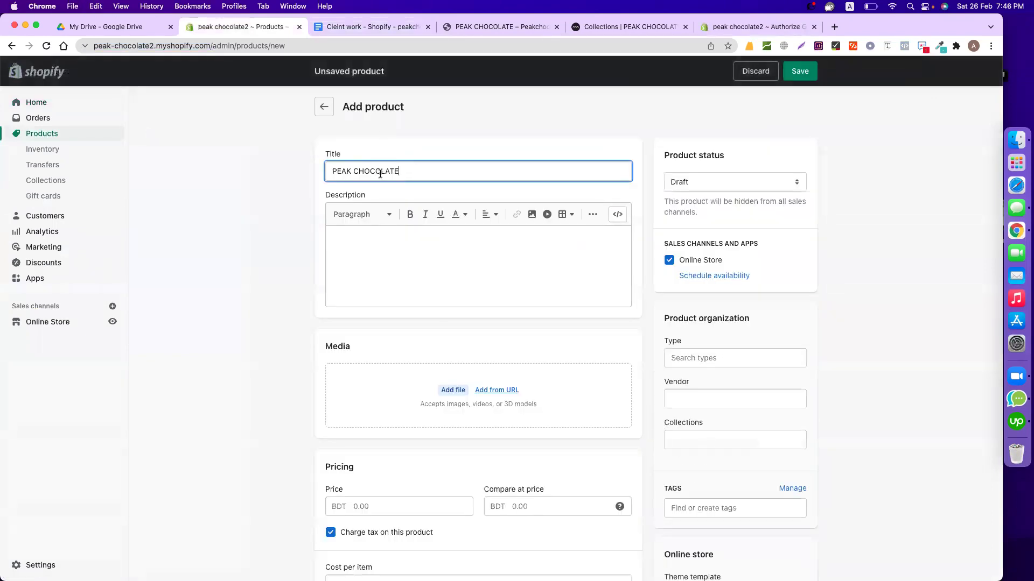
Step: Copy the $19 price from the brief and set the product price to 19.00
{"action": "left_click", "coordinate": [389, 27]}
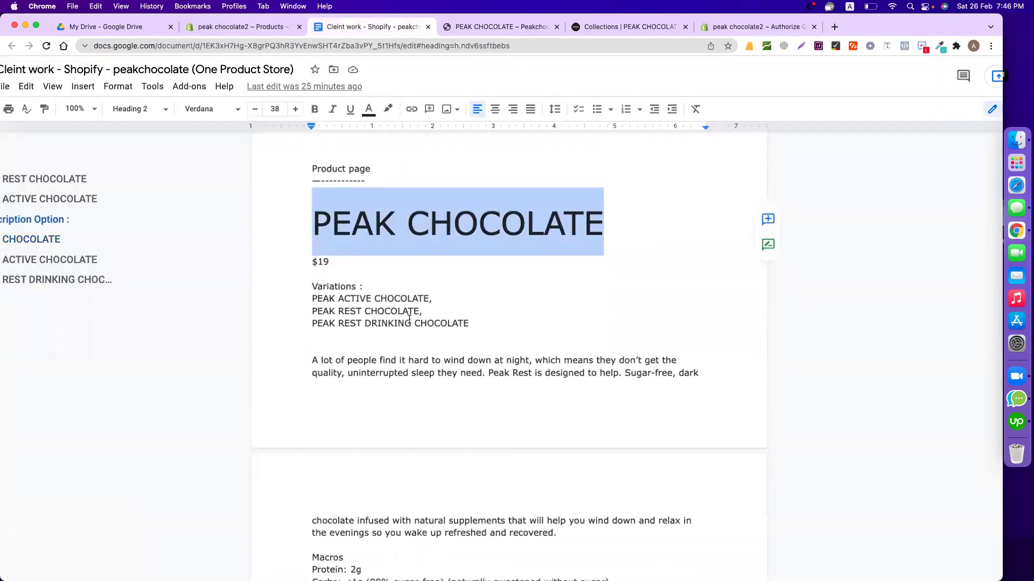
{"action": "left_click", "coordinate": [337, 261]}
{"action": "key", "text": "shift+super+Left"}
{"action": "key", "text": "super+c"}
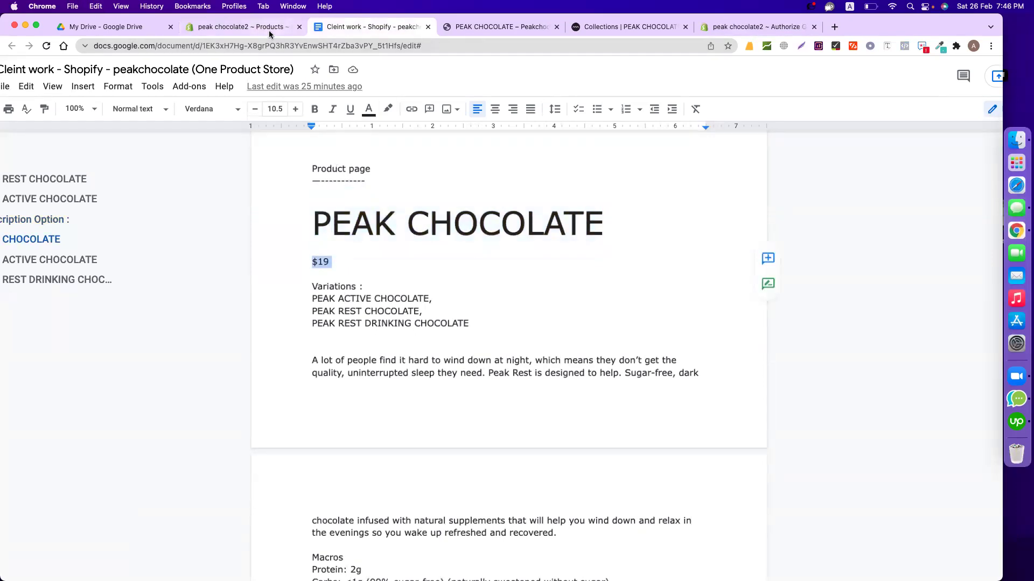
{"action": "left_click", "coordinate": [269, 30]}
{"action": "scroll", "coordinate": [349, 290], "scroll_direction": "down", "scroll_amount": 4}
{"action": "left_click", "coordinate": [351, 364]}
{"action": "left_click", "coordinate": [297, 367]}
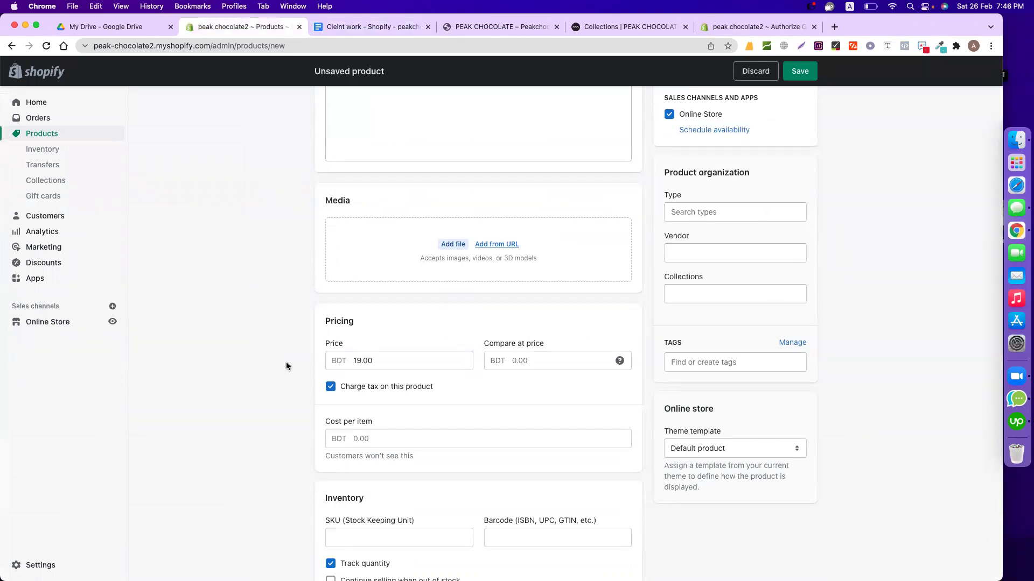
{"action": "scroll", "coordinate": [286, 362], "scroll_direction": "up", "scroll_amount": 5}
Step: Paste the brief's sleep-chocolate and L-Tryptophan paragraphs into the product description
{"action": "left_click", "coordinate": [410, 259]}
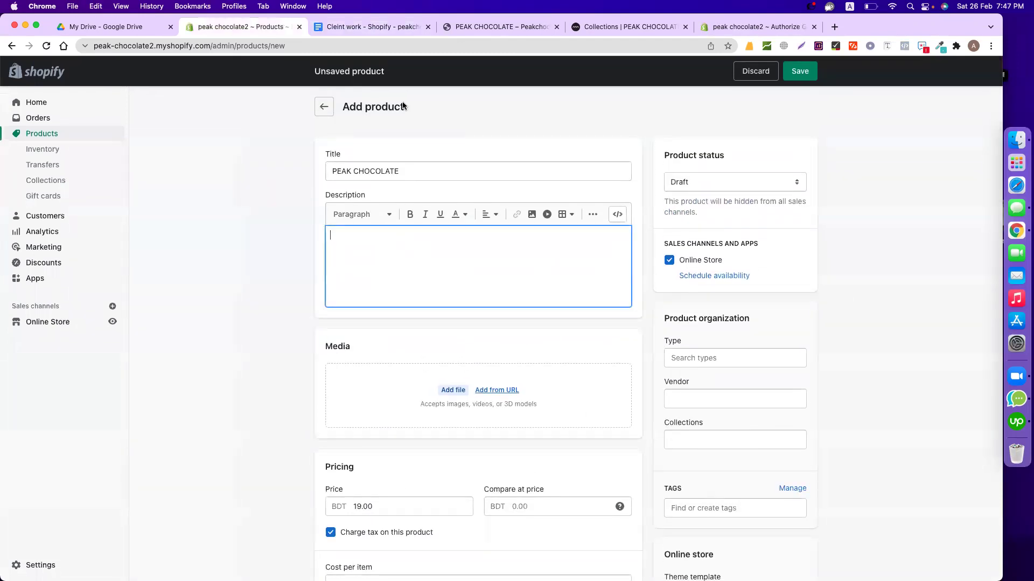
{"action": "left_click", "coordinate": [399, 23]}
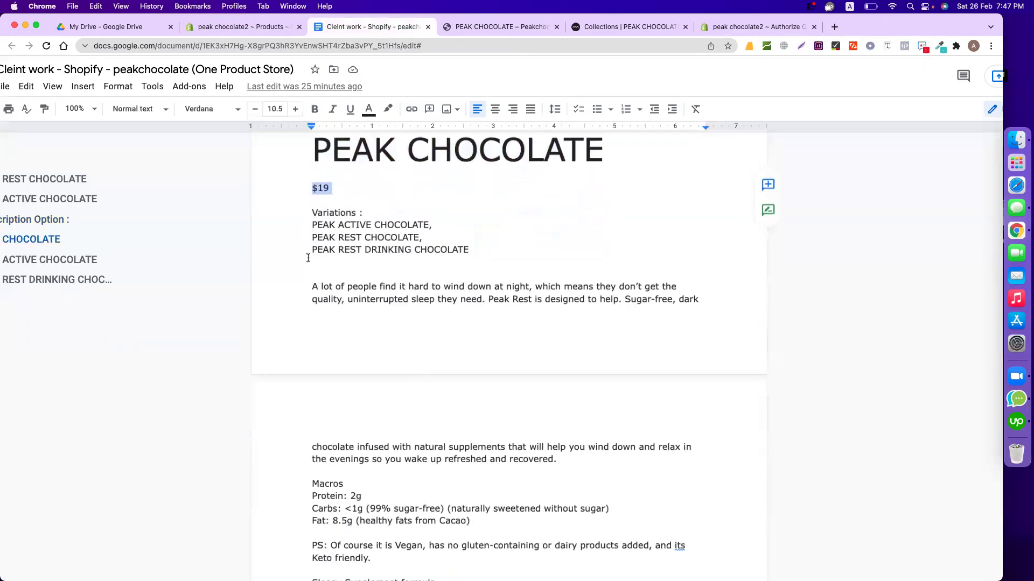
{"action": "left_click", "coordinate": [308, 257]}
{"action": "scroll", "coordinate": [308, 253], "scroll_direction": "down", "scroll_amount": 3}
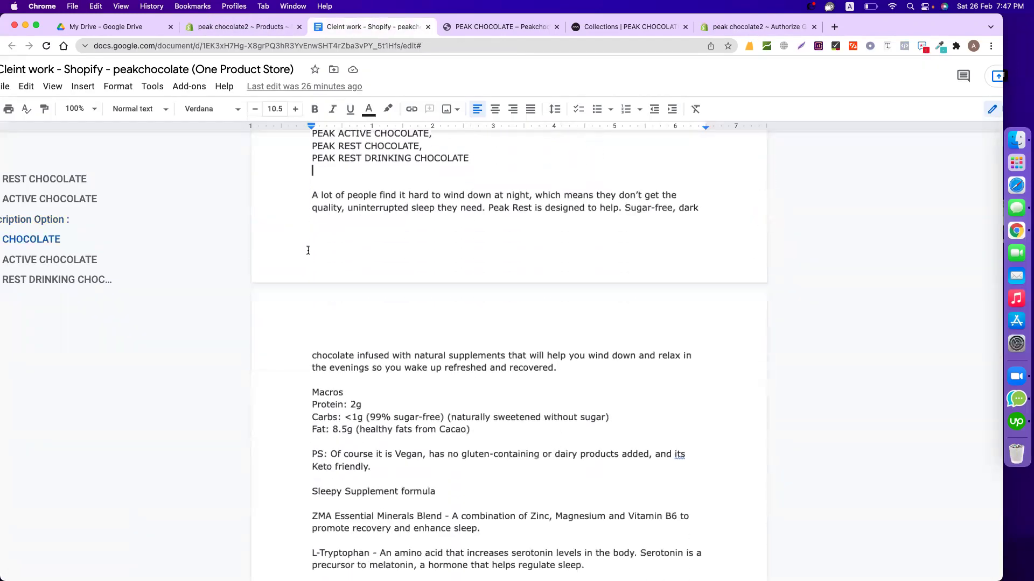
{"action": "left_click", "coordinate": [313, 192]}
{"action": "key", "text": "shift+Down"}
{"action": "key", "text": "shift+Down"}
{"action": "key", "text": "shift+Down"}
{"action": "key", "text": "shift+Down"}
{"action": "key", "text": "shift+Down"}
{"action": "key", "text": "shift+Down"}
{"action": "key", "text": "shift+Down"}
{"action": "key", "text": "shift+Down"}
{"action": "key", "text": "shift+Down"}
{"action": "key", "text": "shift+Down"}
{"action": "key", "text": "shift+Down"}
{"action": "key", "text": "shift+Down"}
{"action": "key", "text": "shift+Down"}
{"action": "key", "text": "shift+Down"}
{"action": "key", "text": "shift+Down"}
{"action": "key", "text": "shift+Down"}
{"action": "key", "text": "shift+Down"}
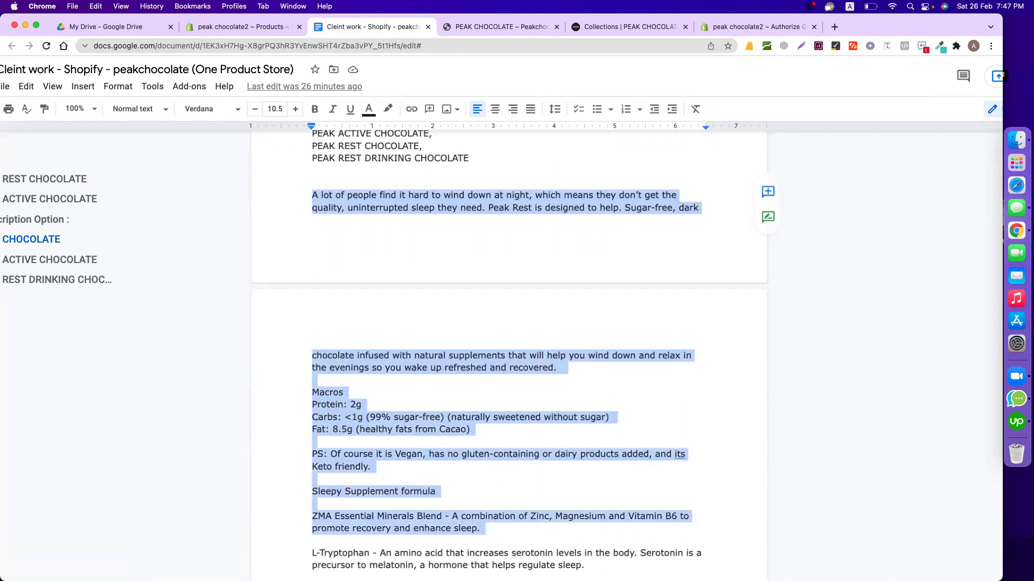
{"action": "key", "text": "shift+Down"}
{"action": "key", "text": "shift+Down"}
{"action": "key", "text": "shift+Down"}
{"action": "key", "text": "shift+Down"}
{"action": "key", "text": "shift+Down"}
{"action": "key", "text": "shift+Down"}
{"action": "key", "text": "shift+Down"}
{"action": "key", "text": "shift+Down"}
{"action": "key", "text": "shift+Down"}
{"action": "key", "text": "shift+Down"}
{"action": "key", "text": "shift+Down"}
{"action": "key", "text": "shift+Down"}
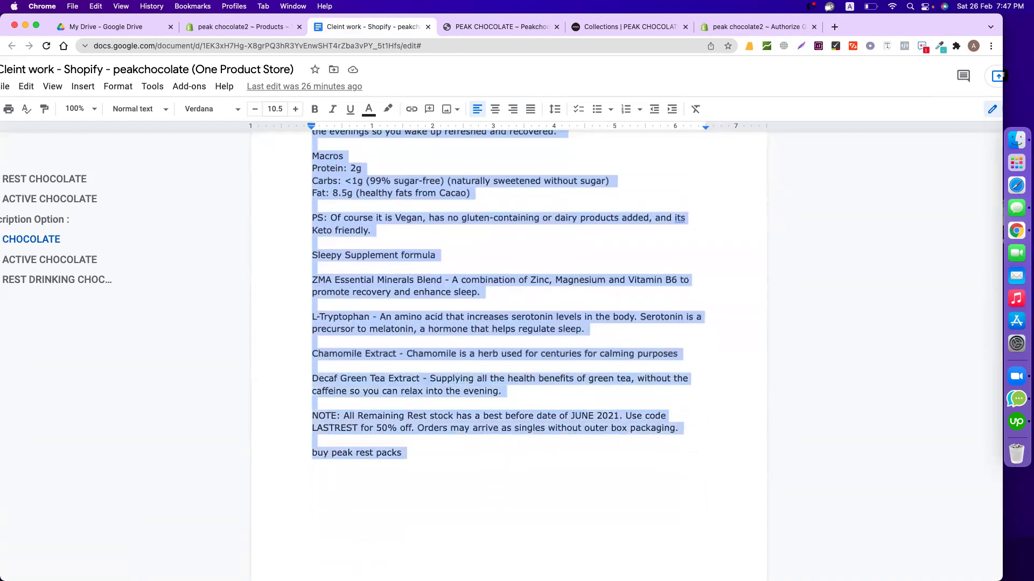
{"action": "scroll", "coordinate": [560, 245], "scroll_direction": "down", "scroll_amount": 2}
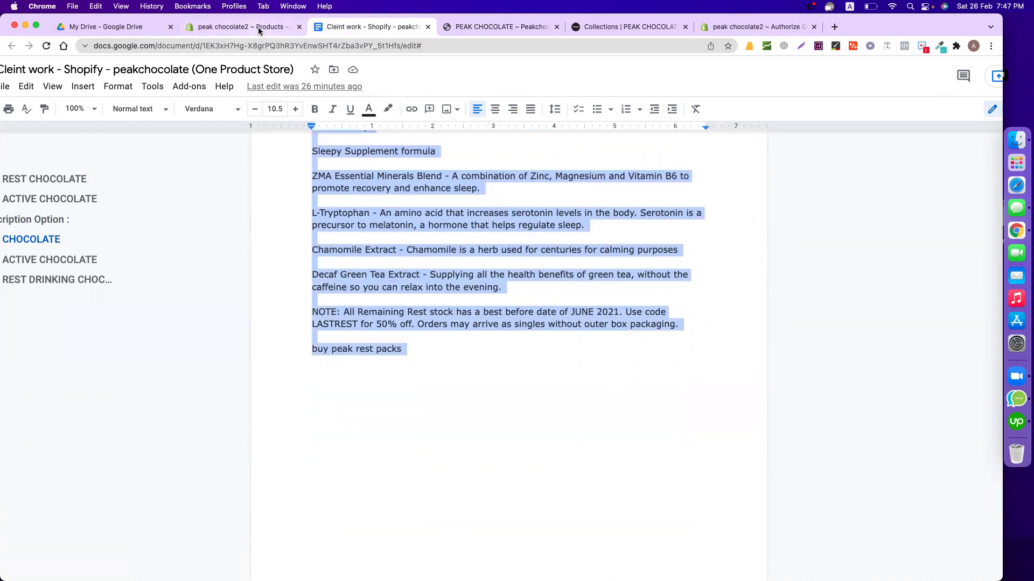
{"action": "left_click", "coordinate": [253, 30]}
{"action": "key", "text": "super+v"}
{"action": "left_click", "coordinate": [263, 346]}
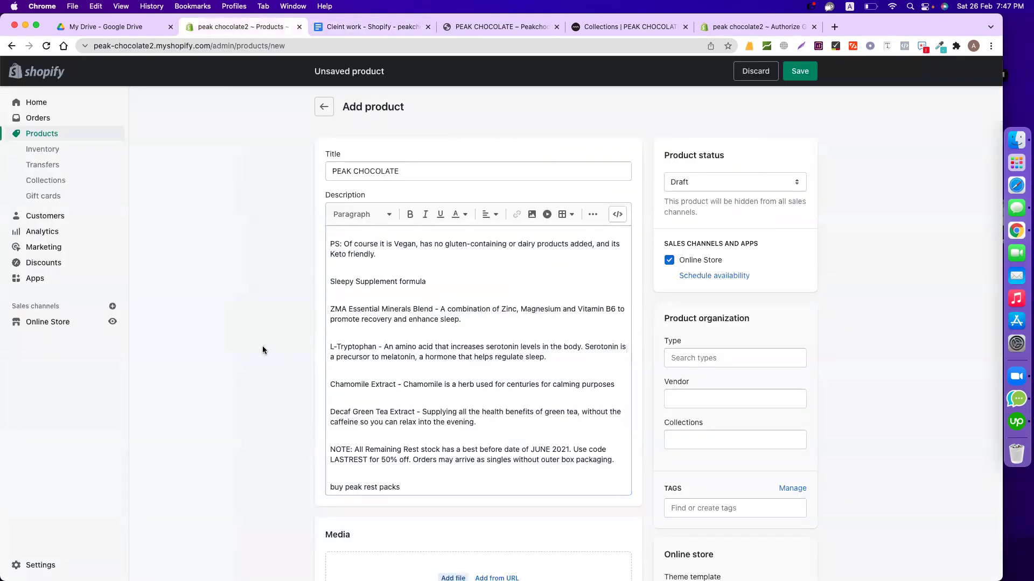
Step: Mark the product as having options and name the option 'taste'
{"action": "scroll", "coordinate": [266, 350], "scroll_direction": "down", "scroll_amount": 6}
{"action": "scroll", "coordinate": [267, 350], "scroll_direction": "up", "scroll_amount": 3}
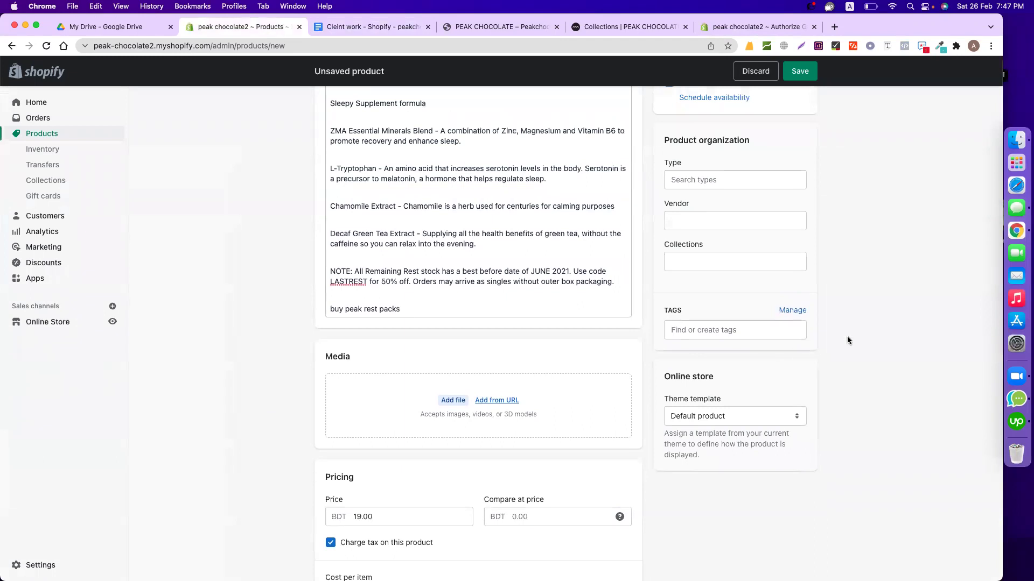
{"action": "scroll", "coordinate": [856, 331], "scroll_direction": "down", "scroll_amount": 8}
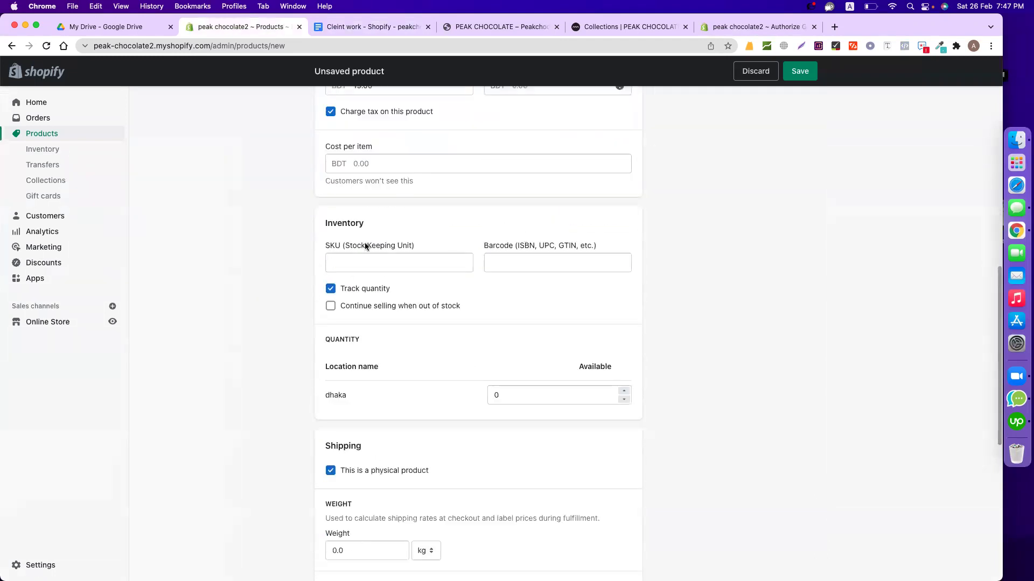
{"action": "scroll", "coordinate": [365, 246], "scroll_direction": "down", "scroll_amount": 7}
{"action": "scroll", "coordinate": [365, 246], "scroll_direction": "up", "scroll_amount": 3}
{"action": "scroll", "coordinate": [365, 247], "scroll_direction": "down", "scroll_amount": 4}
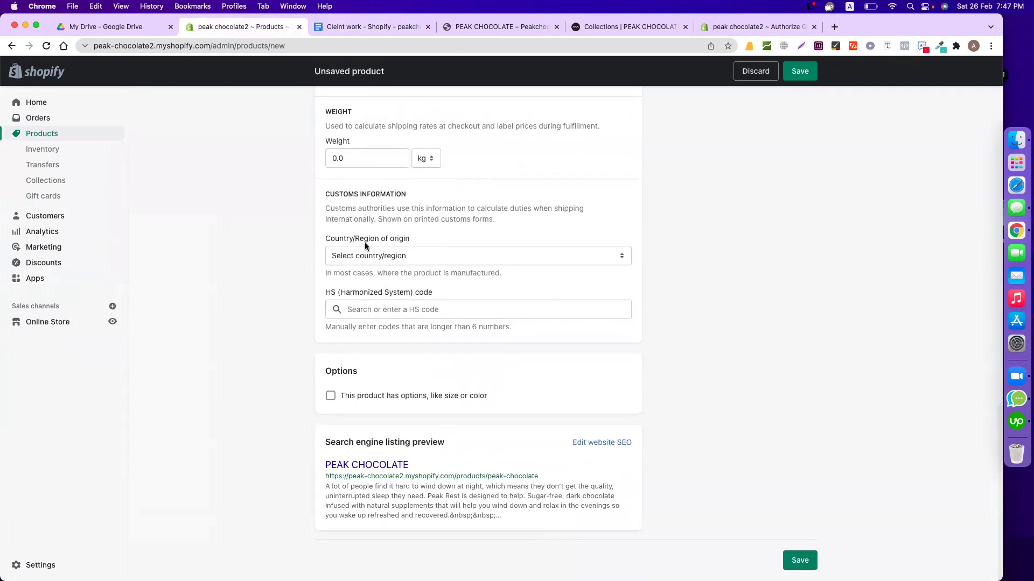
{"action": "left_click", "coordinate": [330, 395]}
{"action": "scroll", "coordinate": [463, 413], "scroll_direction": "down", "scroll_amount": 3}
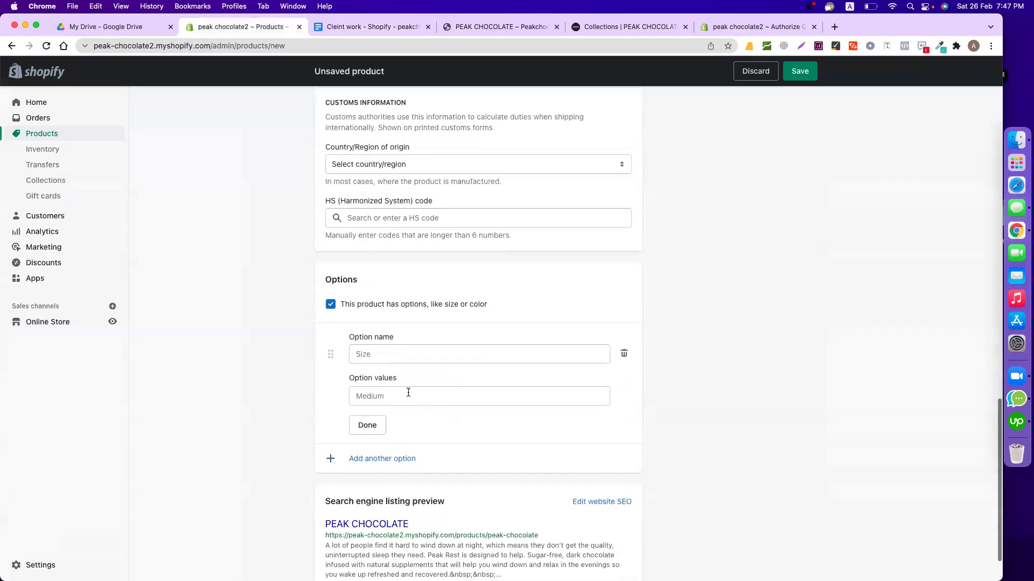
{"action": "left_click", "coordinate": [386, 354]}
{"action": "type", "text": "taste"}
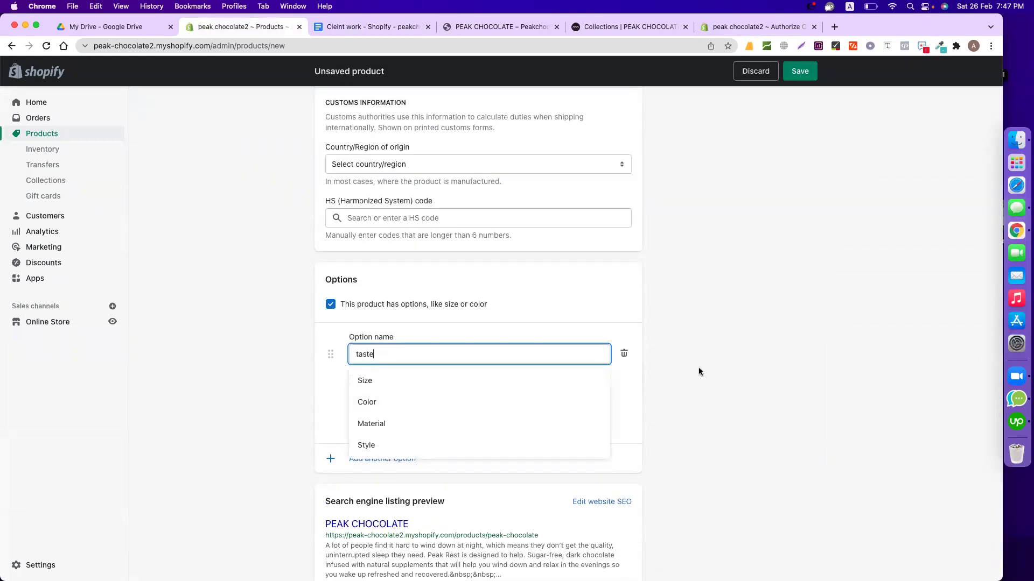
{"action": "left_click", "coordinate": [622, 385]}
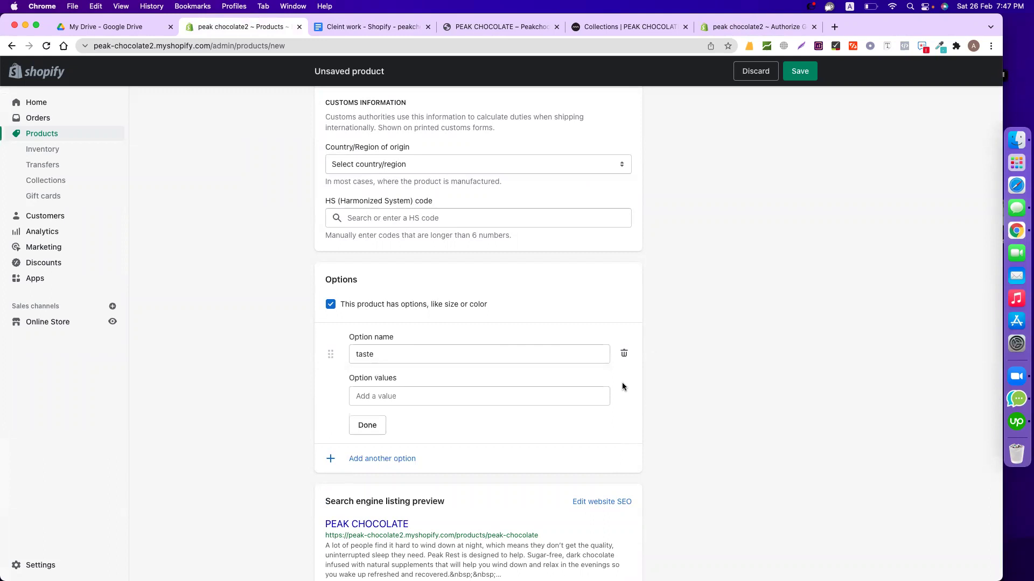
Step: Copy PEAK ACTIVE CHOCOLATE from the brief and enter it as the first taste value
{"action": "left_click", "coordinate": [397, 396]}
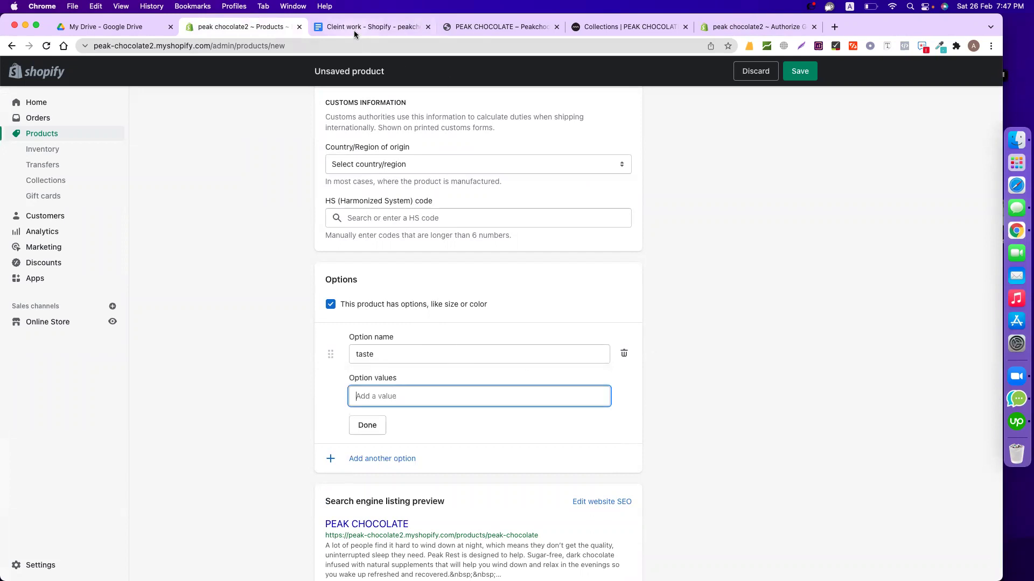
{"action": "left_click", "coordinate": [354, 31]}
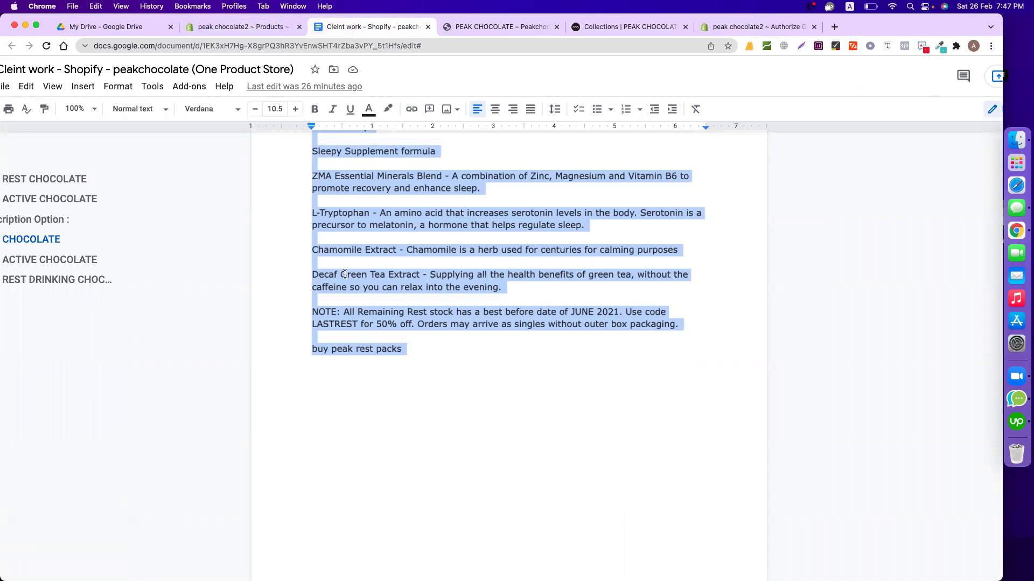
{"action": "scroll", "coordinate": [494, 493], "scroll_direction": "up", "scroll_amount": 15}
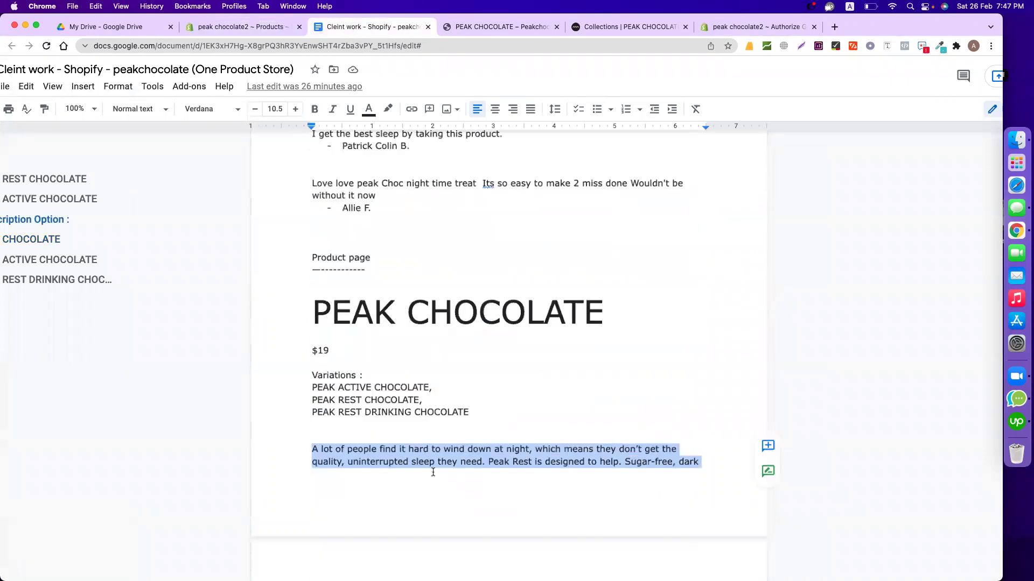
{"action": "left_click", "coordinate": [299, 390]}
{"action": "key", "text": "super+shift+Right"}
{"action": "key", "text": "Right"}
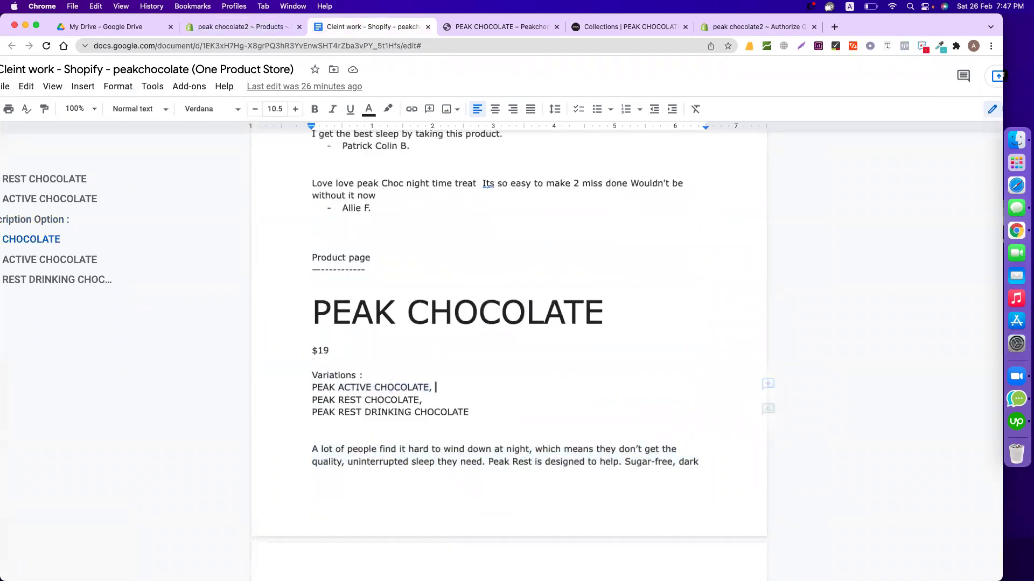
{"action": "key", "text": "BackSpace"}
{"action": "left_click", "coordinate": [425, 400]}
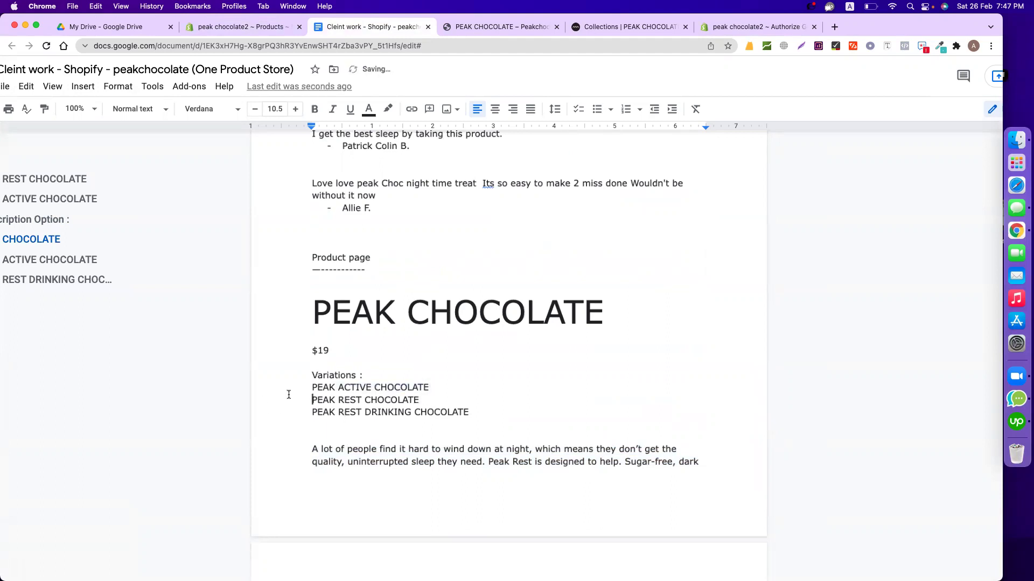
{"action": "key", "text": "super+shift+Right"}
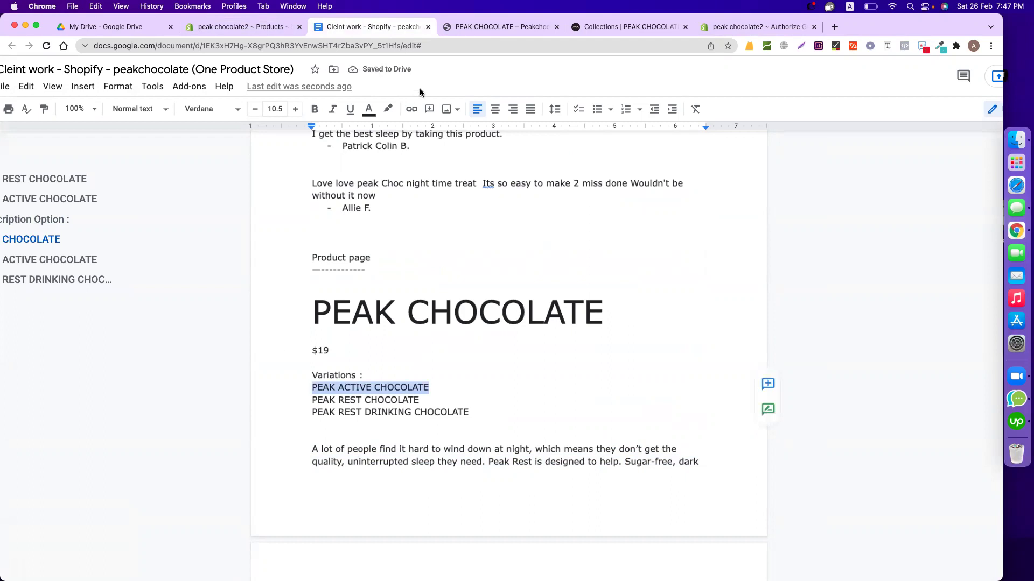
{"action": "left_click", "coordinate": [267, 27]}
{"action": "key", "text": "super+v"}
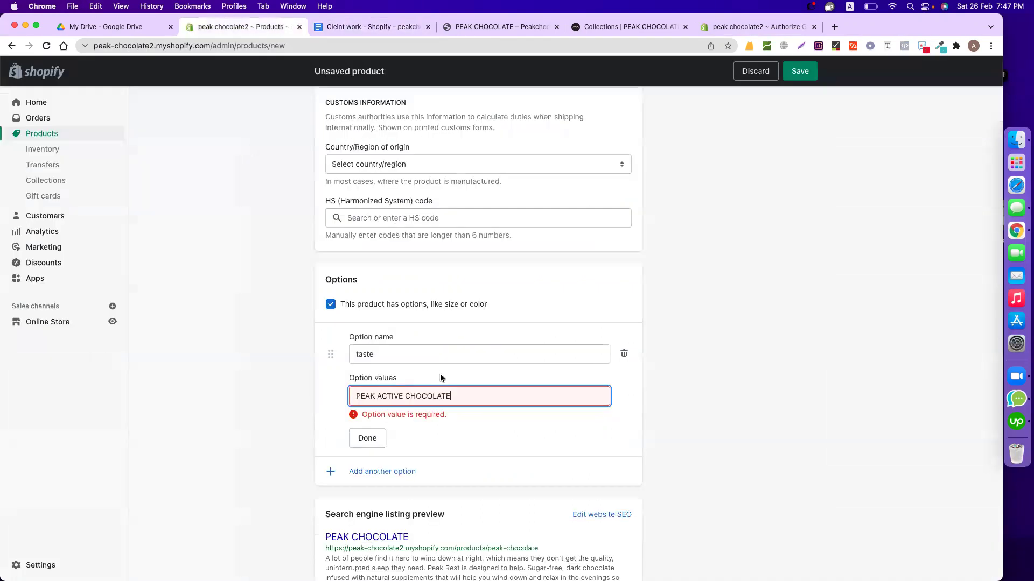
{"action": "key", "text": "Tab"}
Step: Add PEAK REST CHOCOLATE and PEAK REST DRINKING CHOCOLATE as the remaining taste values
{"action": "left_click", "coordinate": [368, 27]}
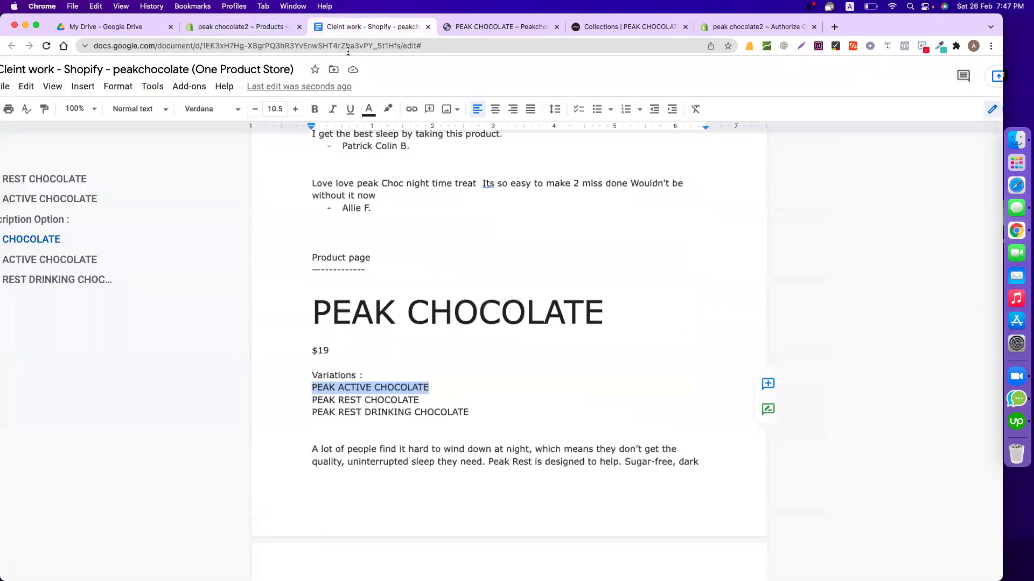
{"action": "triple_click", "coordinate": [293, 399]}
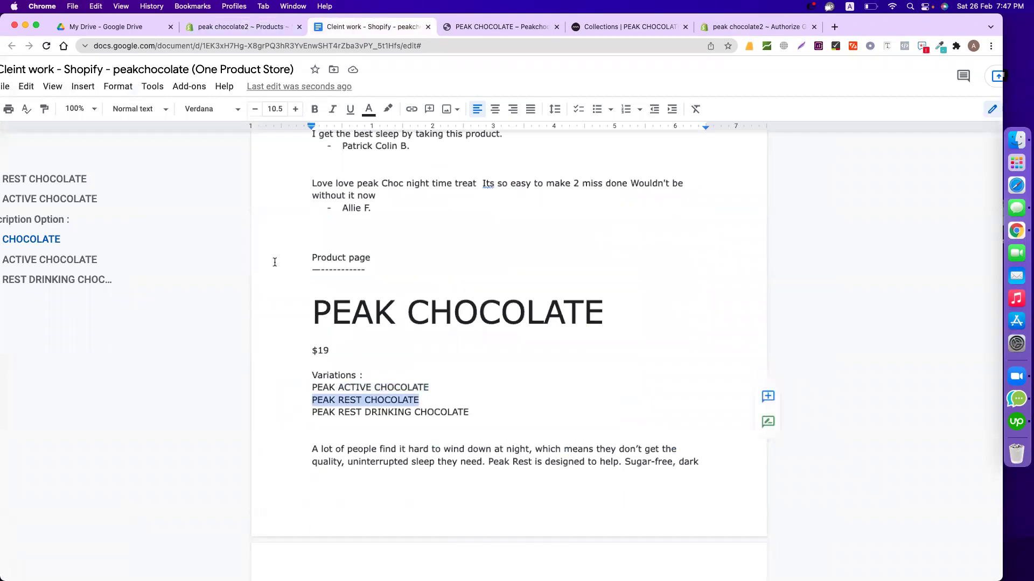
{"action": "left_click", "coordinate": [267, 26]}
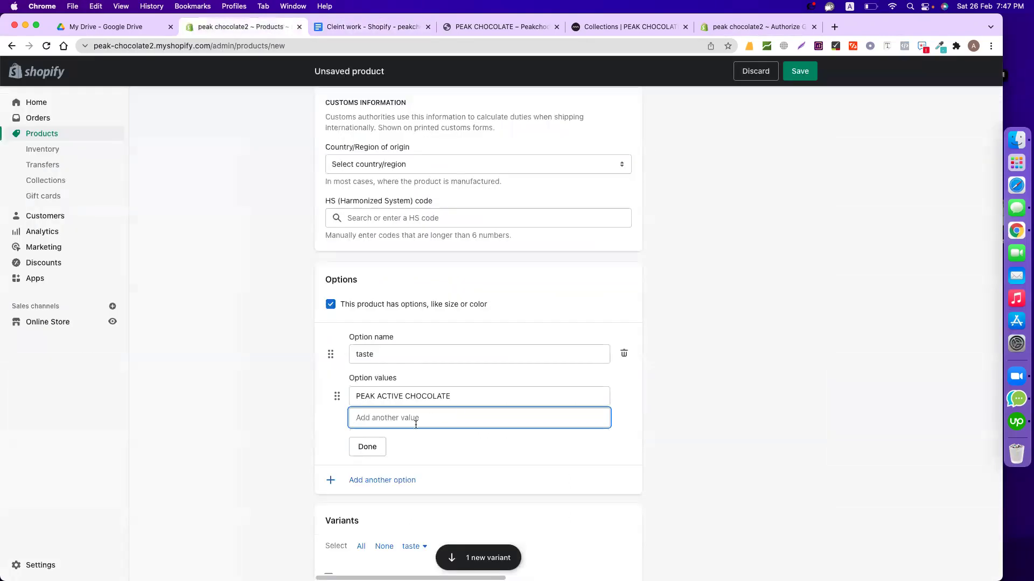
{"action": "key", "text": "super+v"}
{"action": "left_click", "coordinate": [347, 29]}
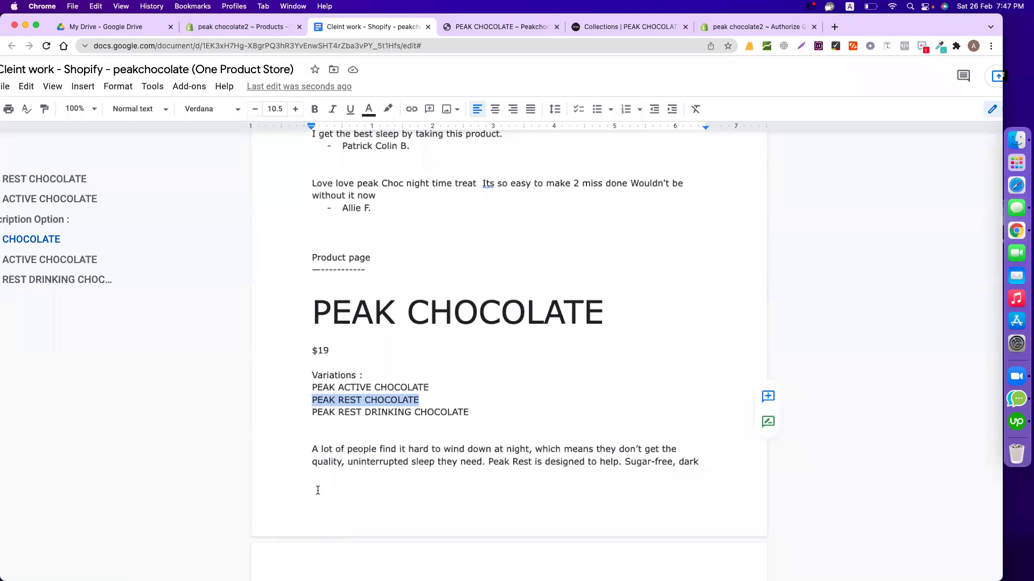
{"action": "left_click", "coordinate": [312, 413]}
{"action": "key", "text": "super+shift+Right"}
{"action": "key", "text": "super+c"}
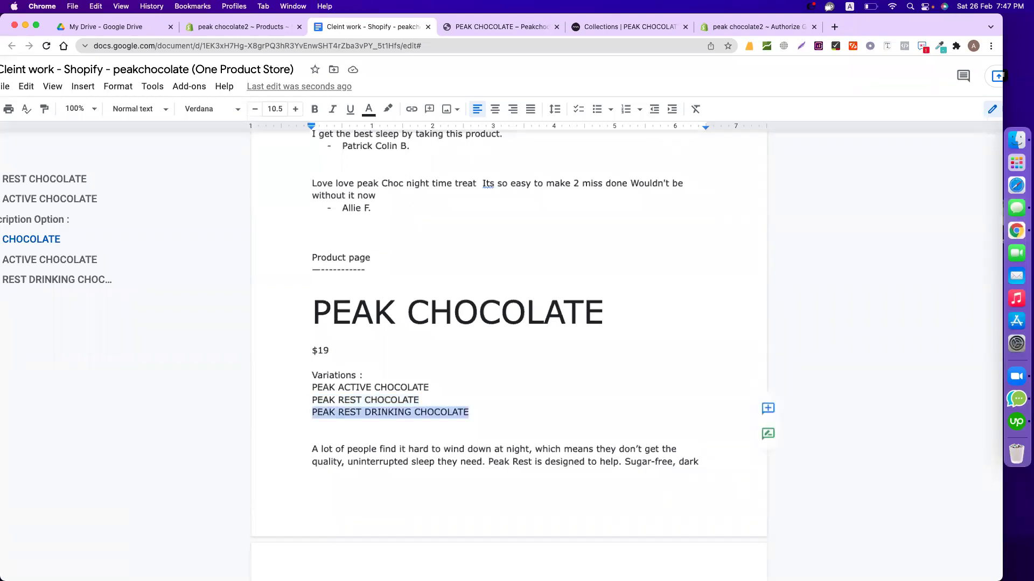
{"action": "left_click", "coordinate": [243, 28]}
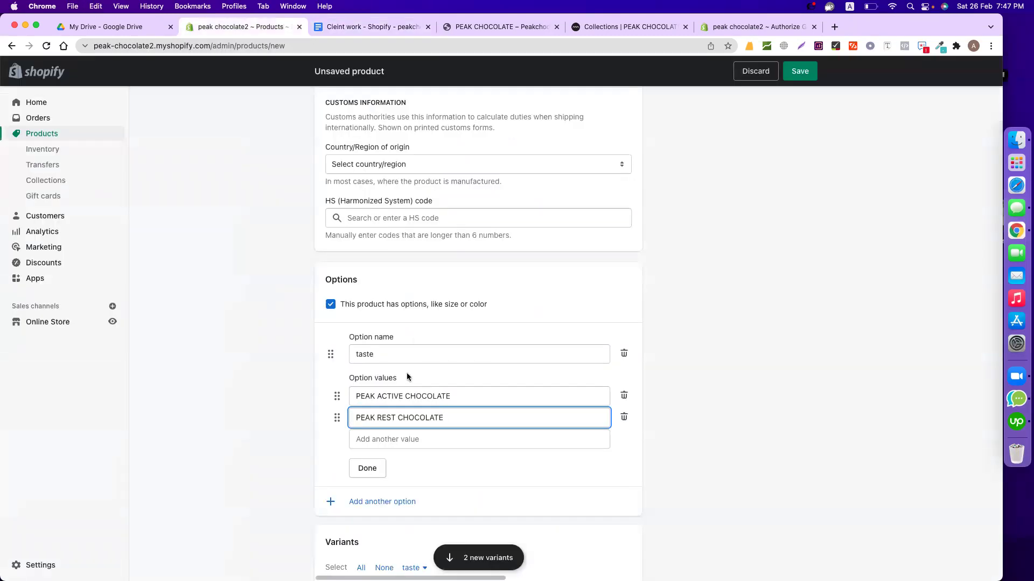
{"action": "left_click", "coordinate": [372, 449]}
{"action": "key", "text": "super+v"}
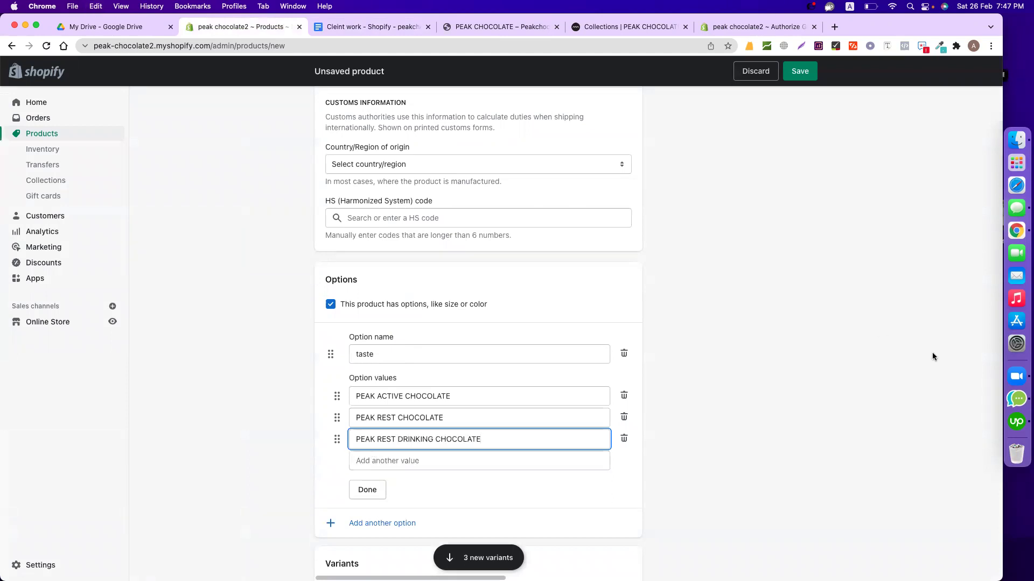
{"action": "left_click", "coordinate": [368, 490]}
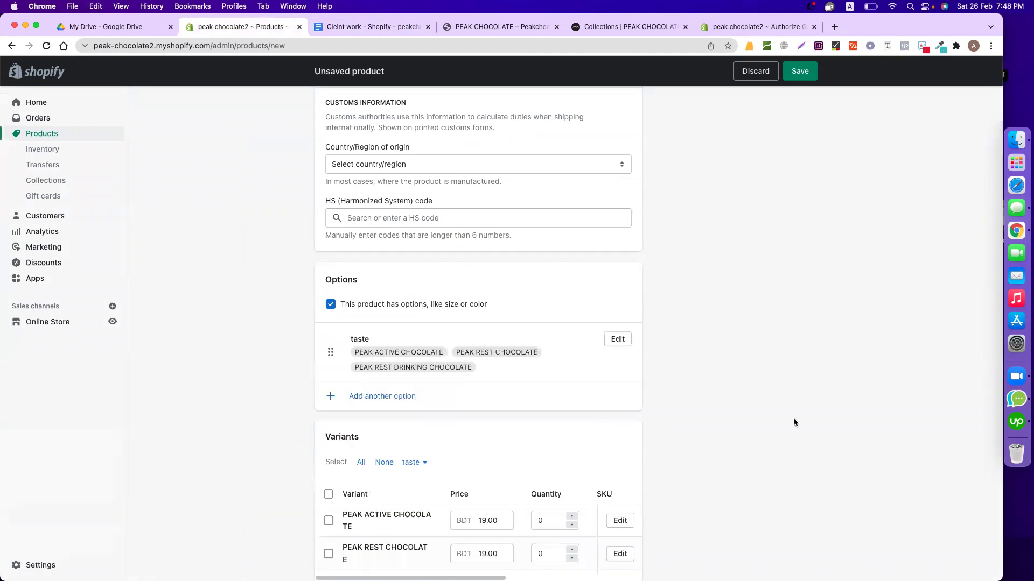
Step: Set the product status to Active and save the product
{"action": "scroll", "coordinate": [793, 418], "scroll_direction": "down", "scroll_amount": 5}
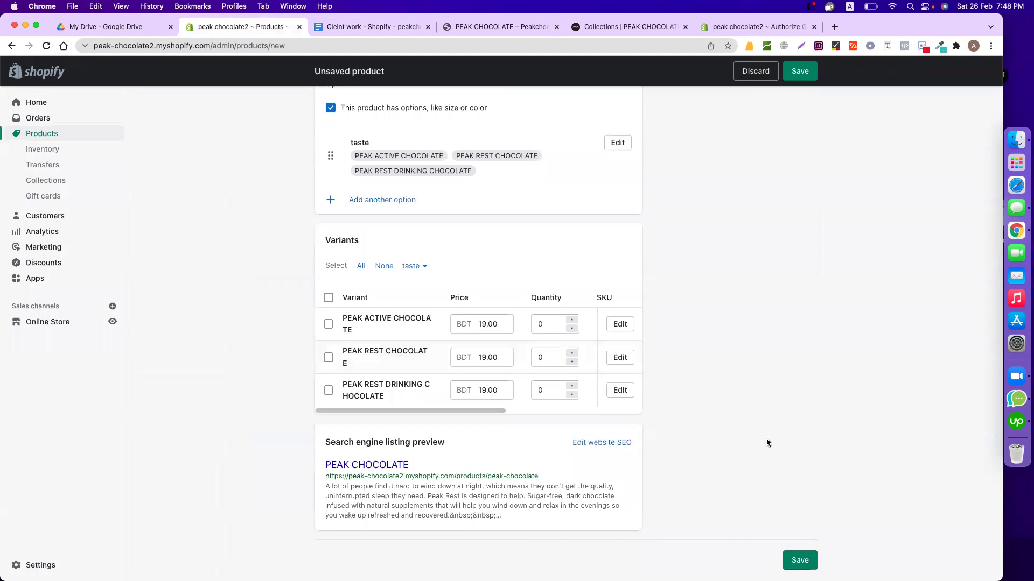
{"action": "scroll", "coordinate": [764, 187], "scroll_direction": "up", "scroll_amount": 10}
{"action": "left_click", "coordinate": [703, 185]}
{"action": "left_click", "coordinate": [686, 170]}
{"action": "left_click", "coordinate": [804, 75]}
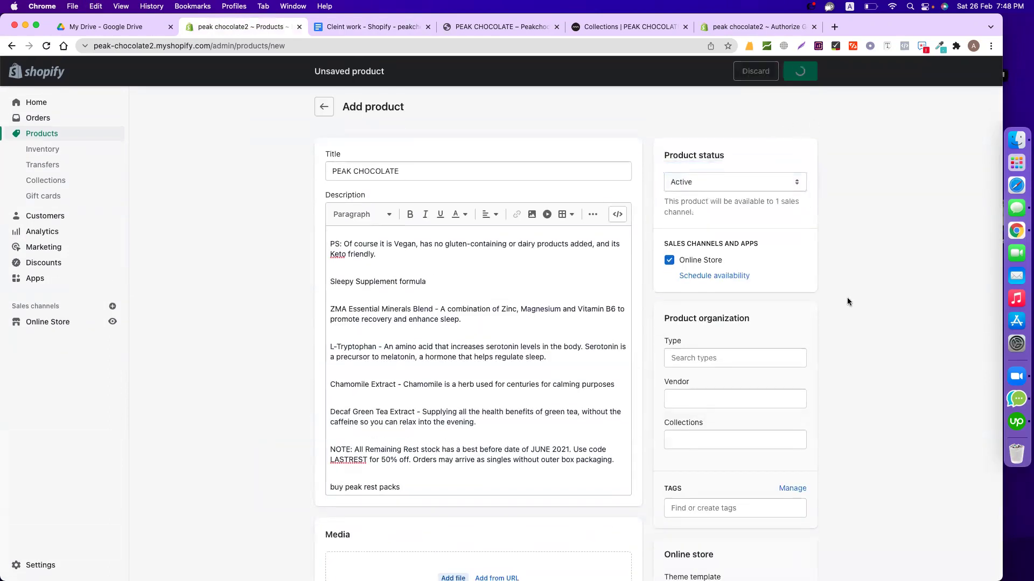
Step: Enter 'chocolate' as a custom product type for PEAK CHOCOLATE
{"action": "left_click", "coordinate": [733, 358]}
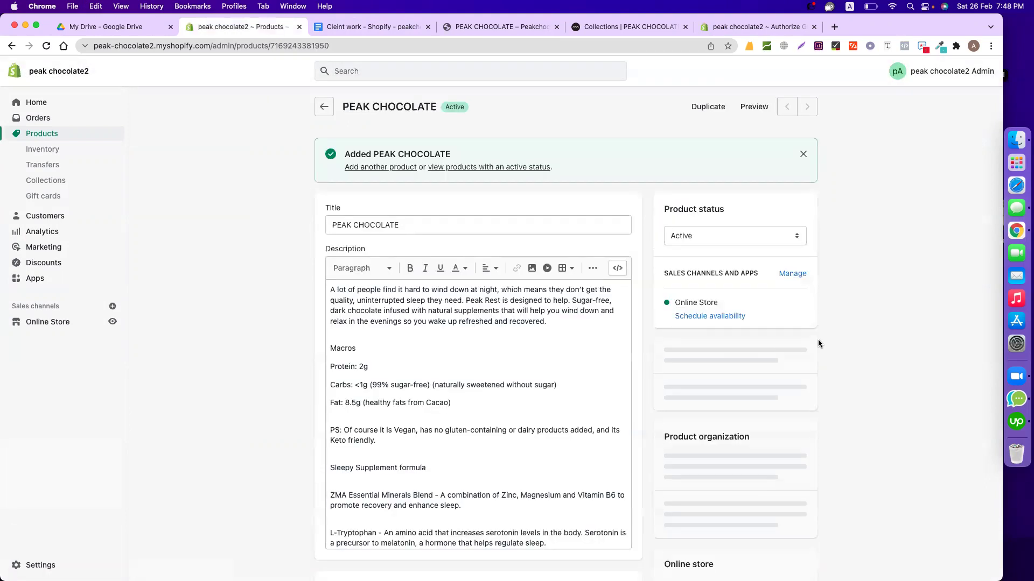
{"action": "scroll", "coordinate": [864, 400], "scroll_direction": "down", "scroll_amount": 3}
{"action": "left_click", "coordinate": [716, 351]}
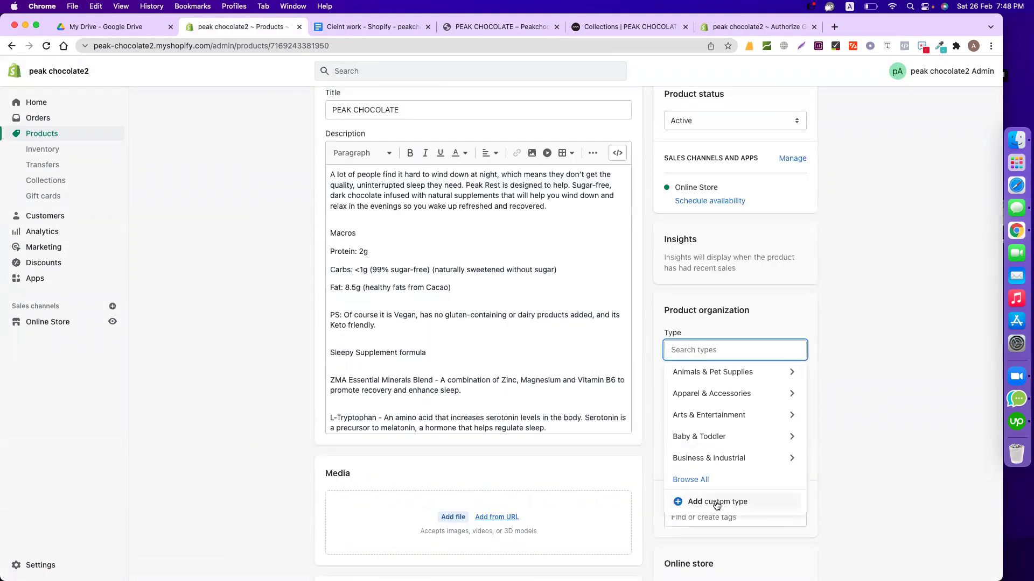
{"action": "left_click", "coordinate": [716, 503]}
{"action": "type", "text": "chocol"}
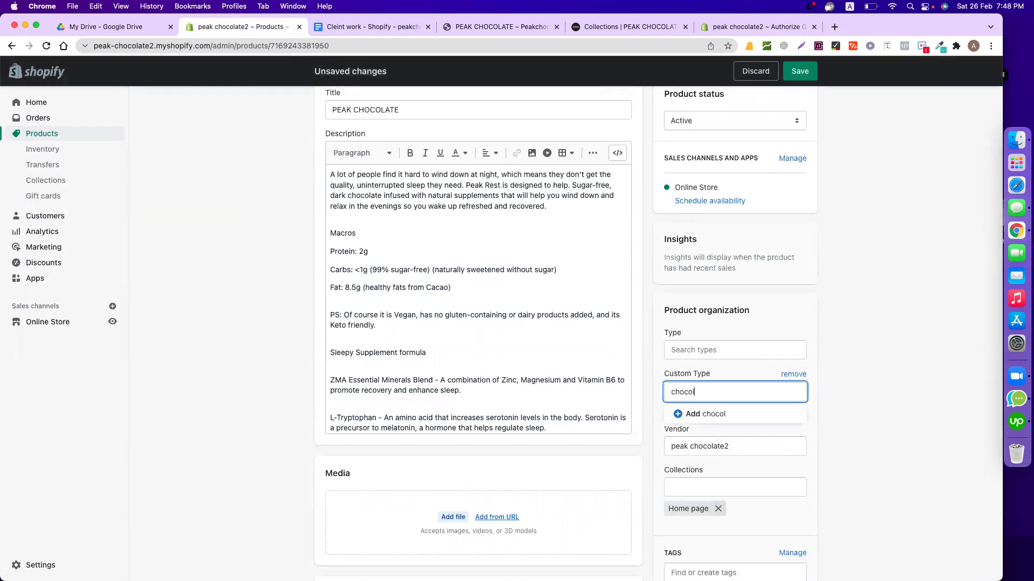
{"action": "left_click", "coordinate": [710, 414]}
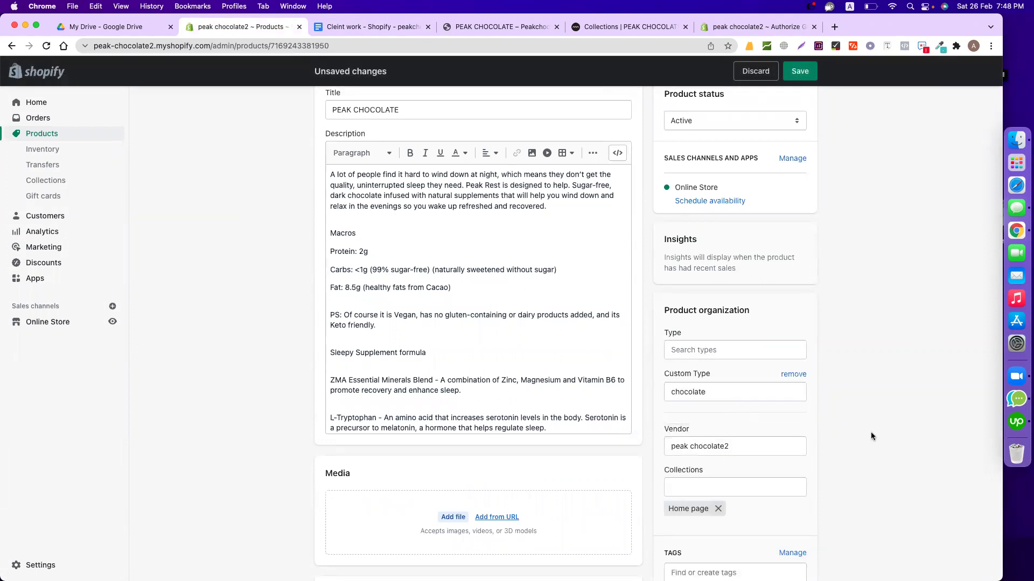
{"action": "scroll", "coordinate": [887, 441], "scroll_direction": "down", "scroll_amount": 5}
{"action": "scroll", "coordinate": [427, 367], "scroll_direction": "down", "scroll_amount": 3}
Step: Start picking an image for PEAK ACTIVE CHOCOLATE, then check the client brief for it
{"action": "left_click", "coordinate": [352, 363]}
{"action": "left_click", "coordinate": [522, 337]}
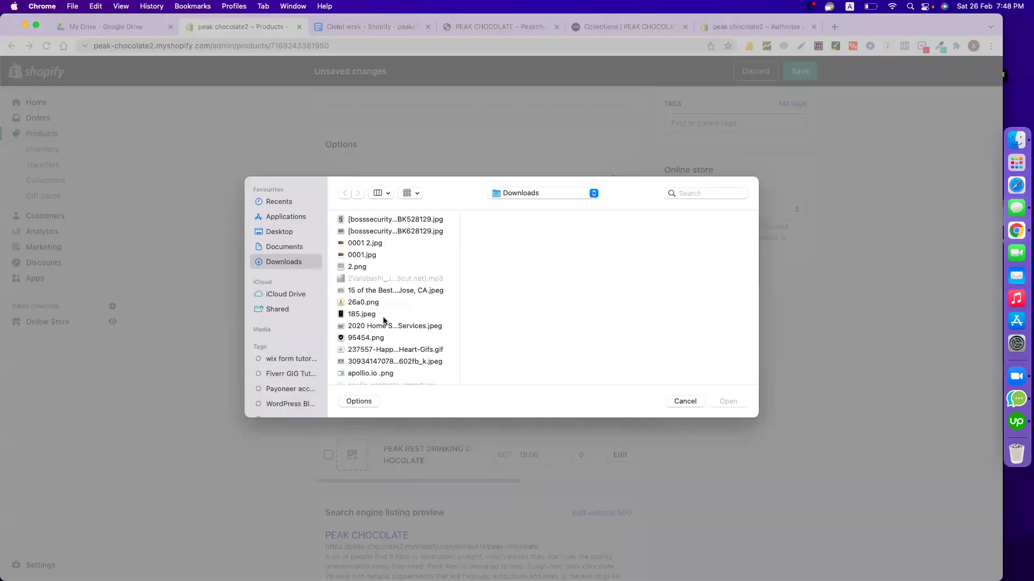
{"action": "left_click", "coordinate": [384, 314]}
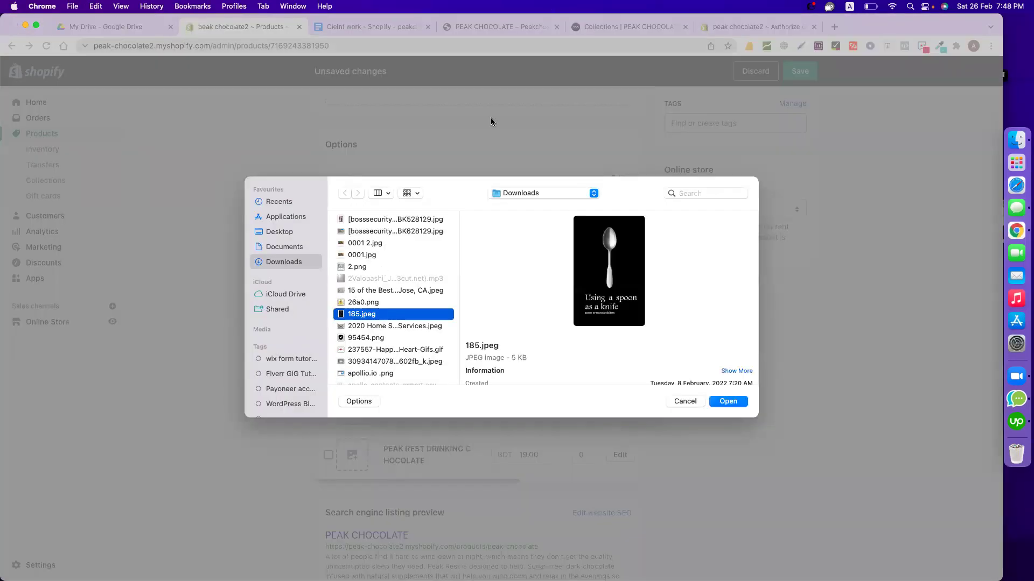
{"action": "left_click", "coordinate": [684, 401]}
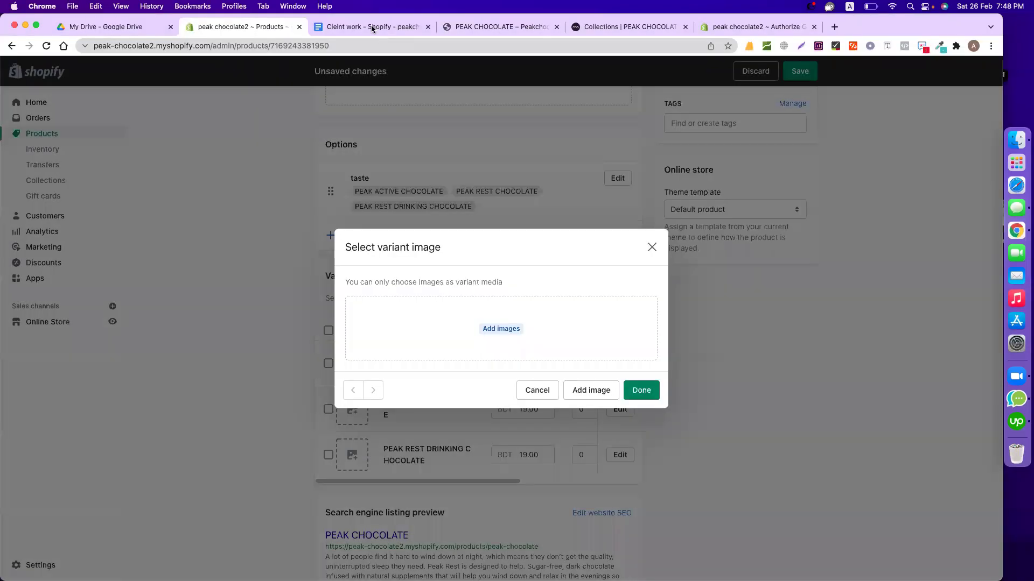
{"action": "left_click", "coordinate": [373, 27]}
{"action": "scroll", "coordinate": [363, 291], "scroll_direction": "down", "scroll_amount": 6}
{"action": "scroll", "coordinate": [363, 292], "scroll_direction": "down", "scroll_amount": 7}
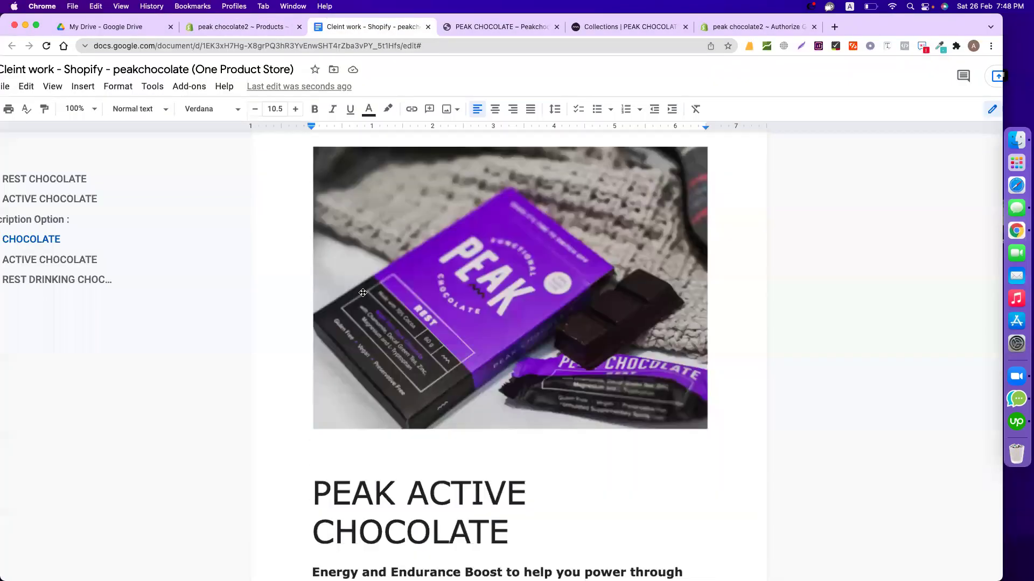
{"action": "scroll", "coordinate": [362, 291], "scroll_direction": "down", "scroll_amount": 15}
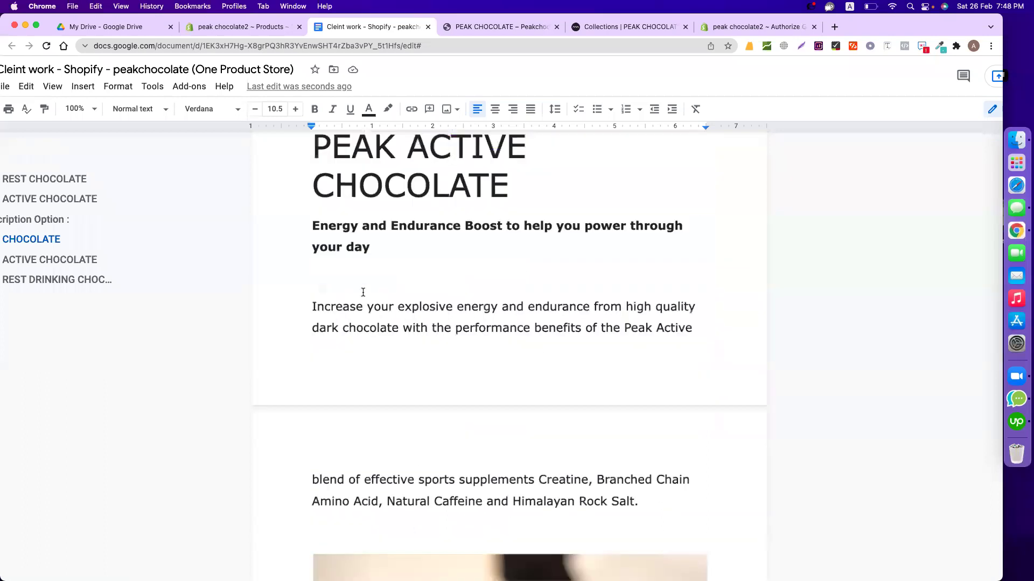
{"action": "scroll", "coordinate": [363, 292], "scroll_direction": "down", "scroll_amount": 12}
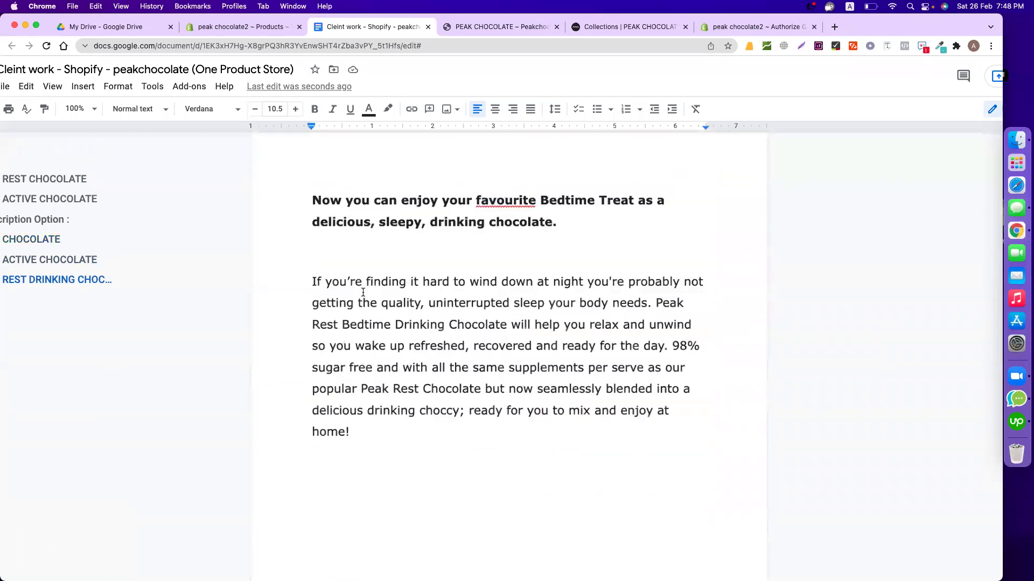
{"action": "scroll", "coordinate": [363, 292], "scroll_direction": "up", "scroll_amount": 20}
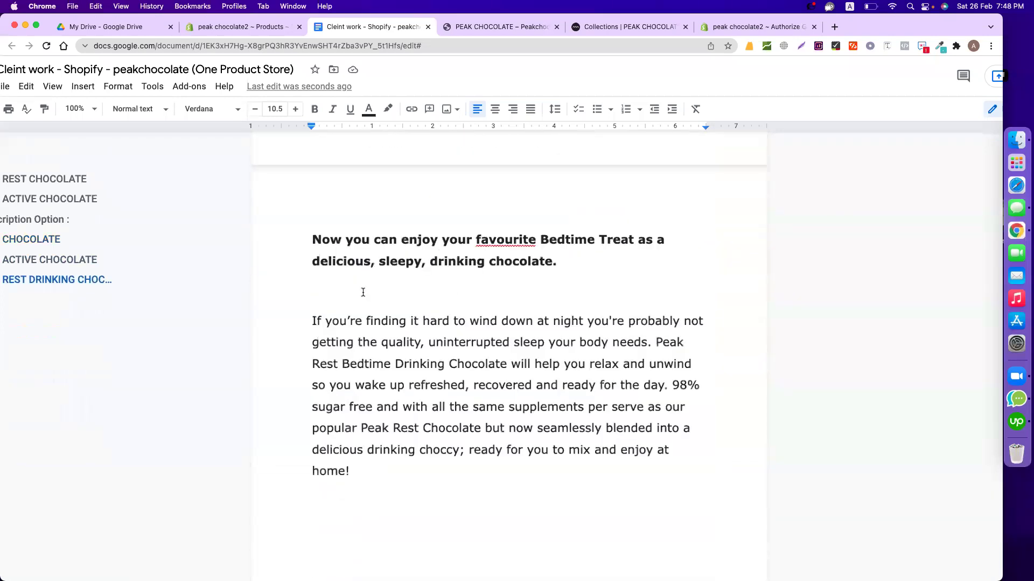
{"action": "scroll", "coordinate": [363, 292], "scroll_direction": "up", "scroll_amount": 5}
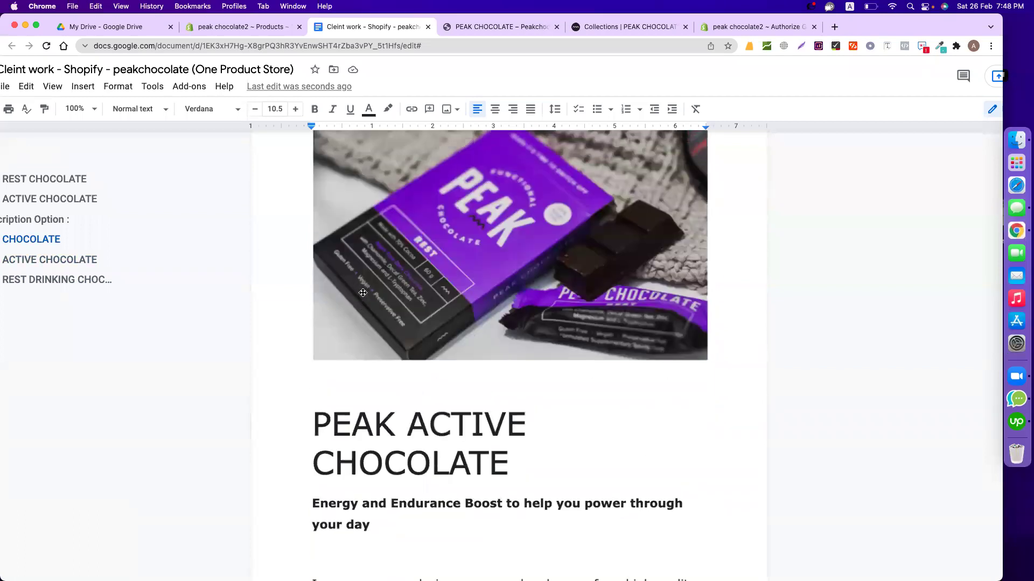
{"action": "left_click", "coordinate": [215, 32]}
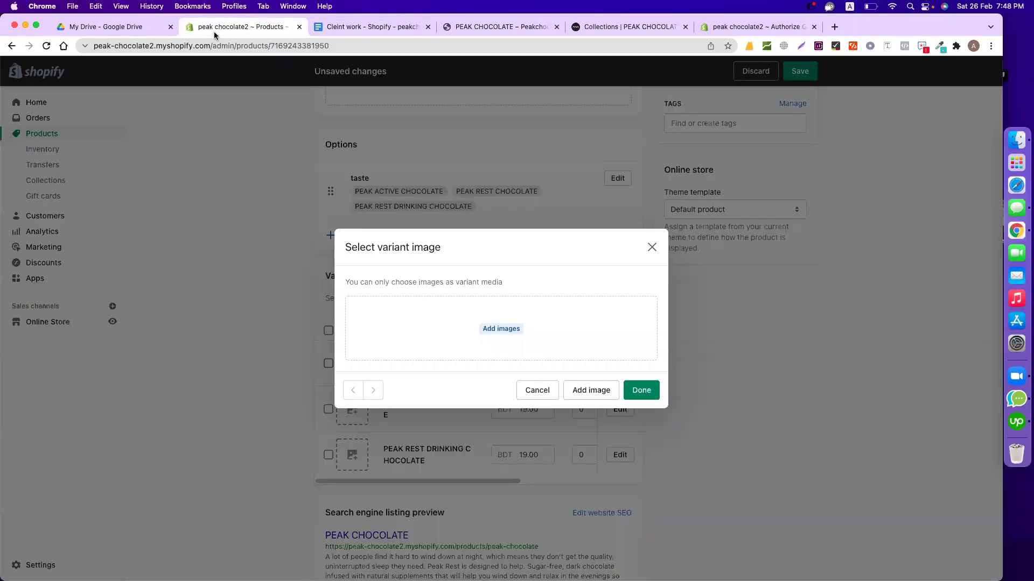
Step: Upload the purple PEAK bar screenshot from the Desktop as the variant's image
{"action": "left_click", "coordinate": [482, 337]}
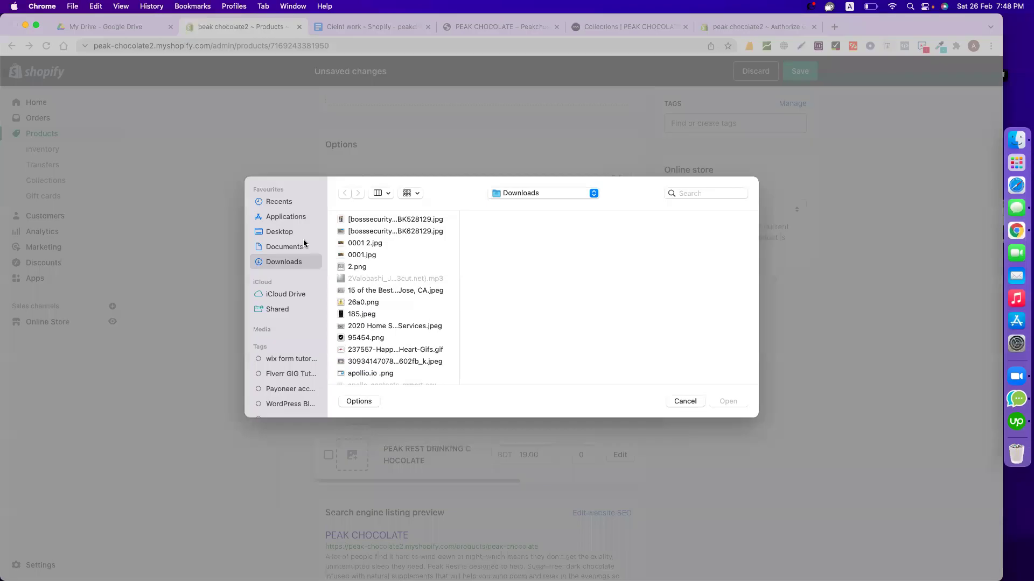
{"action": "left_click", "coordinate": [280, 232]}
{"action": "left_click", "coordinate": [396, 291]}
{"action": "left_click", "coordinate": [399, 299]}
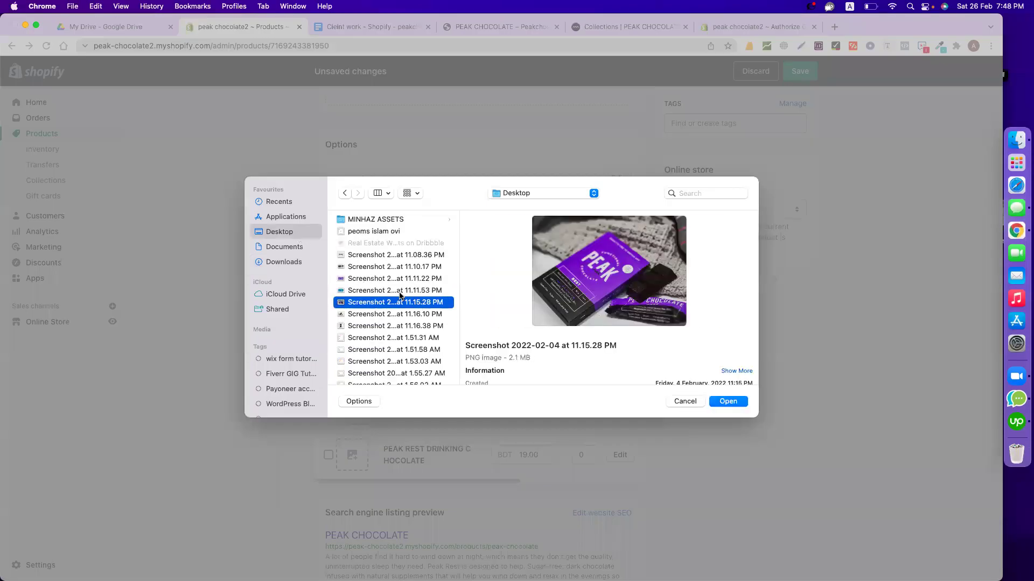
{"action": "double_click", "coordinate": [400, 299]}
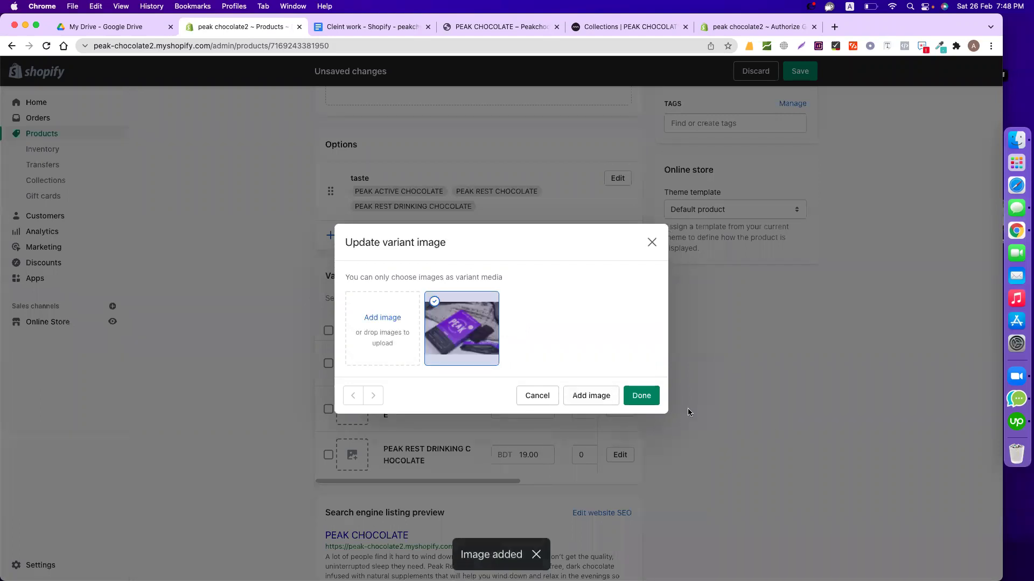
{"action": "left_click", "coordinate": [640, 395]}
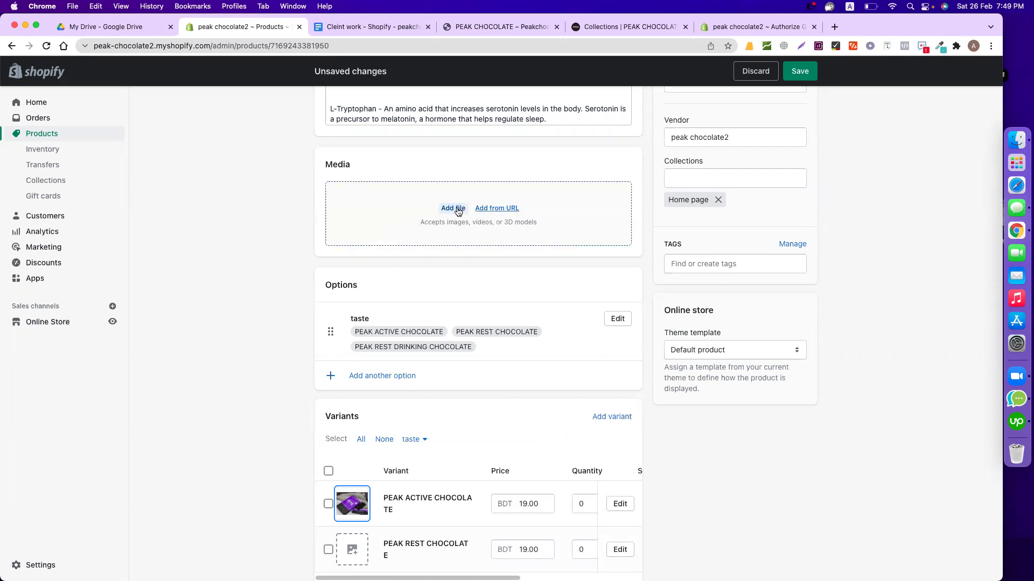
Step: Upload three PEAK product screenshots from the Desktop to the product media
{"action": "left_click", "coordinate": [455, 208]}
{"action": "left_click", "coordinate": [396, 314]}
{"action": "key", "text": "Up"}
{"action": "key", "text": "Down"}
{"action": "key", "text": "Down"}
{"action": "key", "text": "Up"}
{"action": "key", "text": "Up"}
{"action": "key", "text": "shift+Down"}
{"action": "key", "text": "shift+Down"}
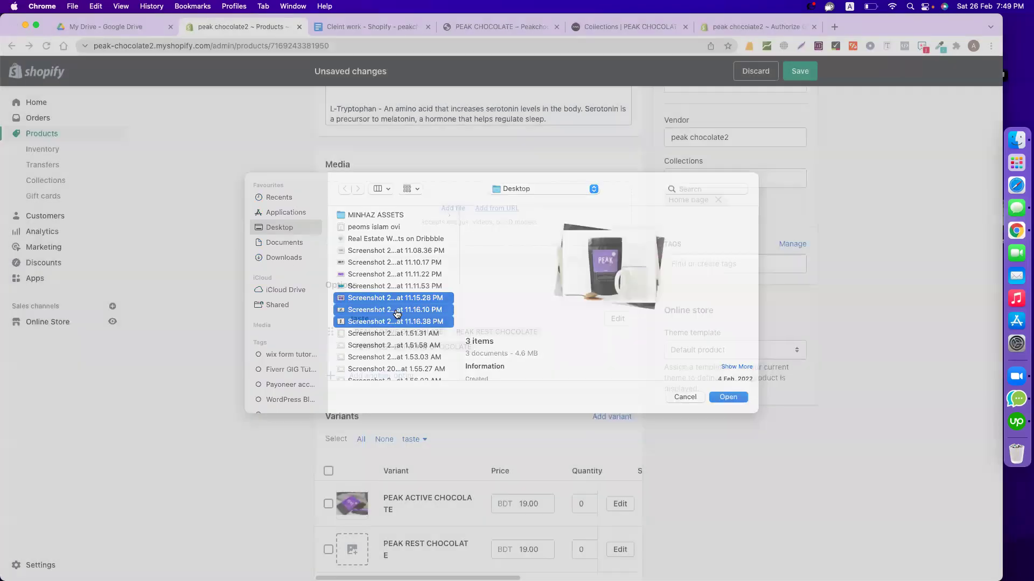
{"action": "key", "text": "Return"}
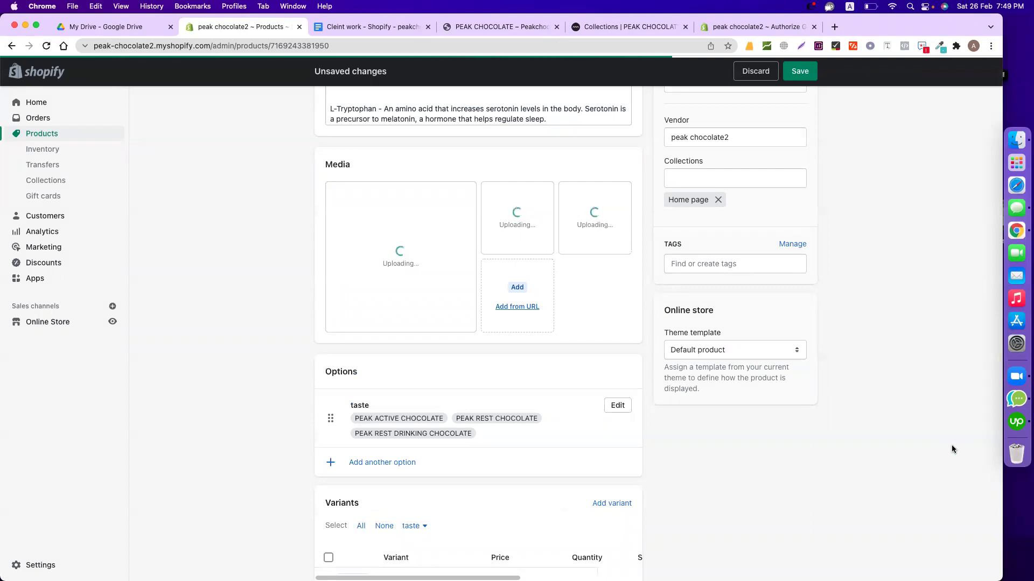
Step: Open the PEAK REST CHOCOLATE variant image picker, then back out without choosing
{"action": "scroll", "coordinate": [951, 444], "scroll_direction": "down", "scroll_amount": 5}
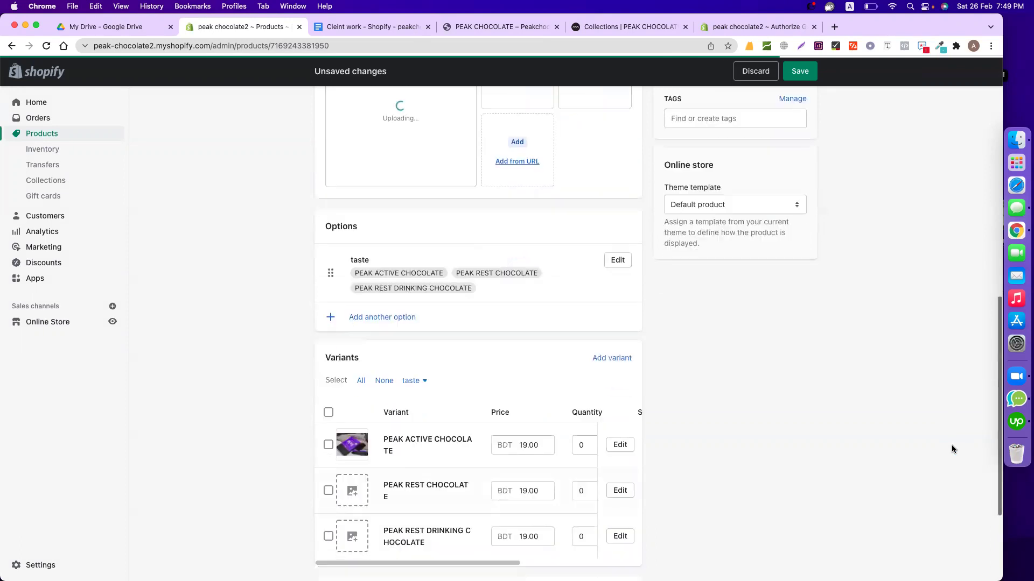
{"action": "left_click", "coordinate": [352, 334]}
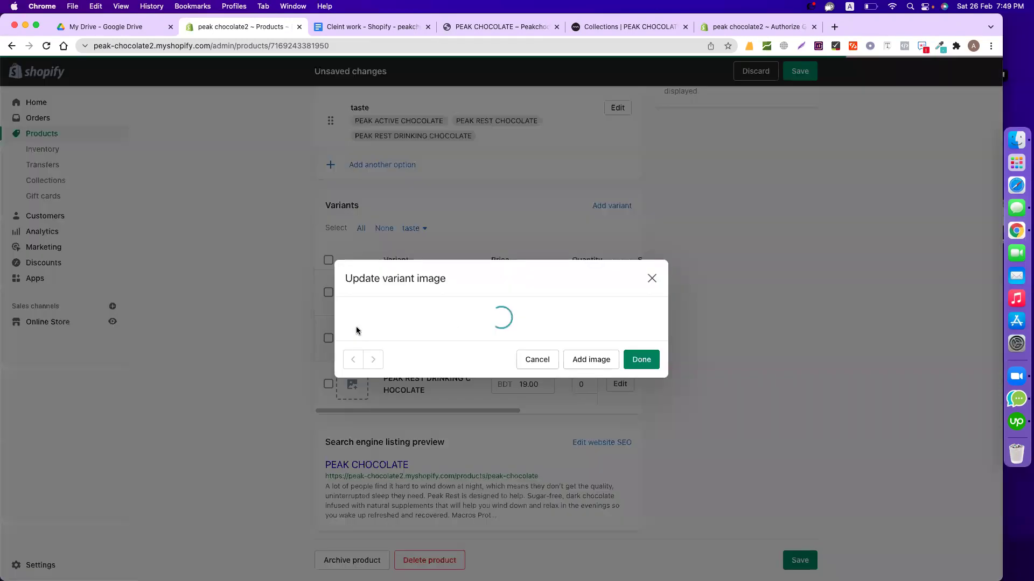
{"action": "left_click", "coordinate": [535, 399]}
{"action": "scroll", "coordinate": [739, 356], "scroll_direction": "up", "scroll_amount": 8}
{"action": "scroll", "coordinate": [739, 359], "scroll_direction": "down", "scroll_amount": 1}
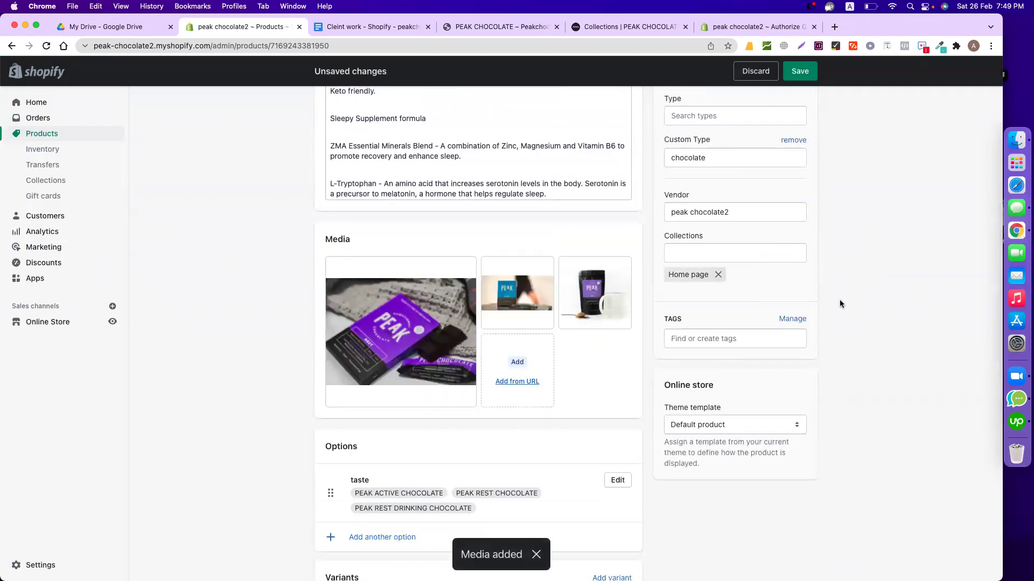
{"action": "scroll", "coordinate": [838, 300], "scroll_direction": "down", "scroll_amount": 5}
Step: Assign the blue-box product photo to the PEAK REST CHOCOLATE variant
{"action": "left_click", "coordinate": [329, 340]}
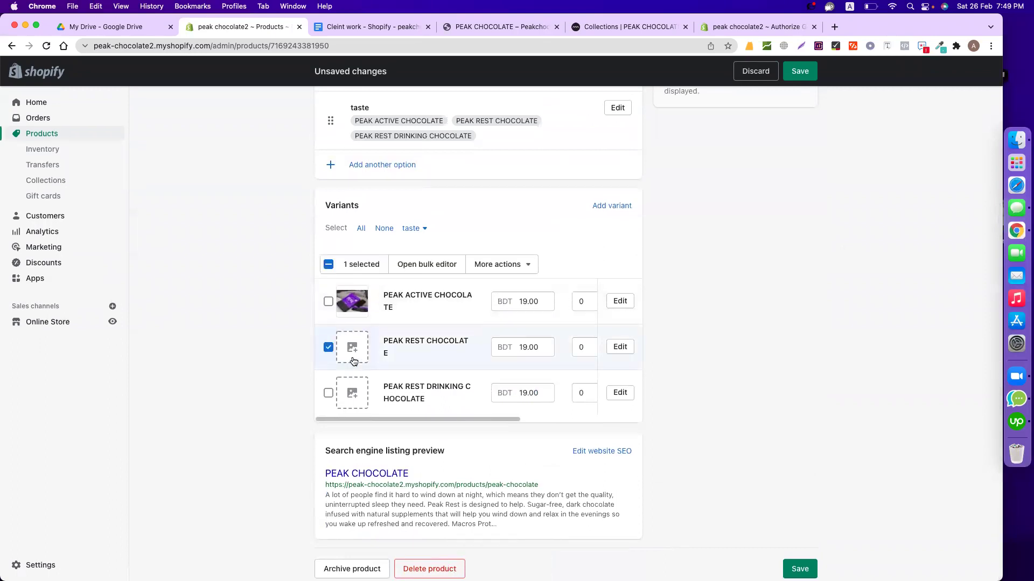
{"action": "left_click", "coordinate": [353, 357]}
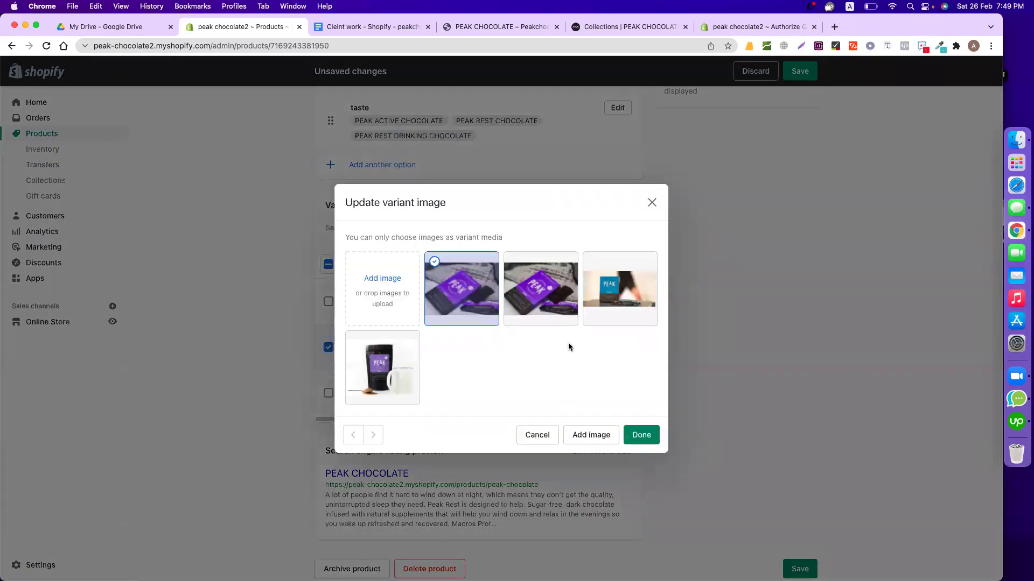
{"action": "left_click", "coordinate": [611, 299]}
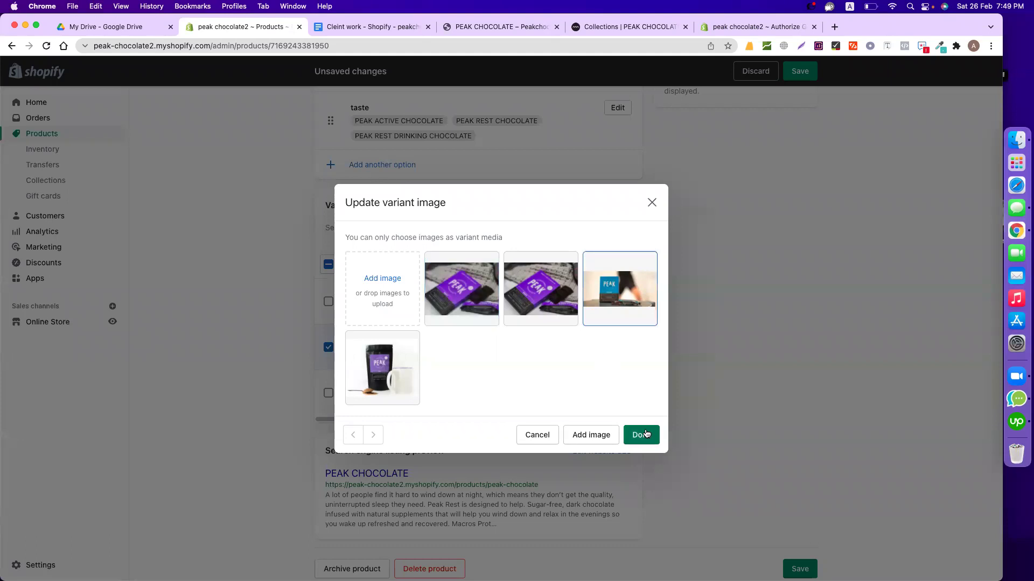
{"action": "left_click", "coordinate": [646, 434]}
{"action": "left_click", "coordinate": [329, 349]}
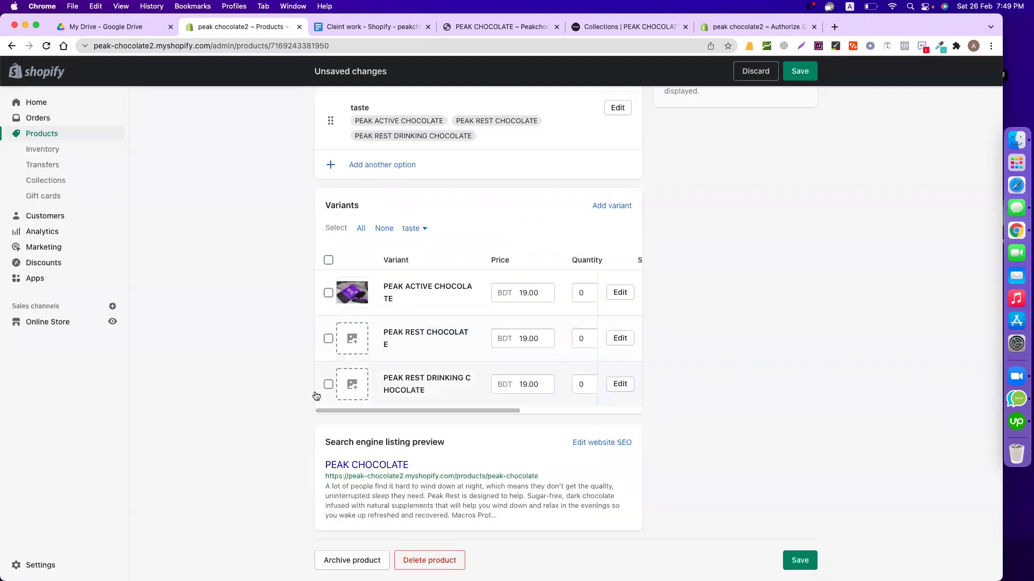
Step: Give PEAK REST DRINKING CHOCOLATE the pouch-and-mug photo and reassign PEAK REST CHOCOLATE's image
{"action": "left_click", "coordinate": [348, 379]}
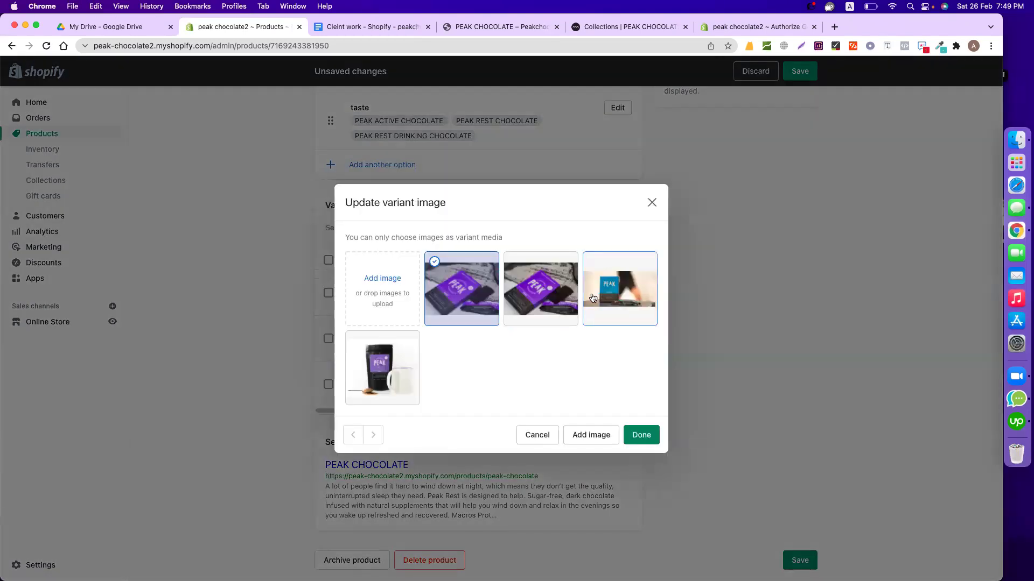
{"action": "left_click", "coordinate": [595, 299]}
{"action": "left_click", "coordinate": [404, 376]}
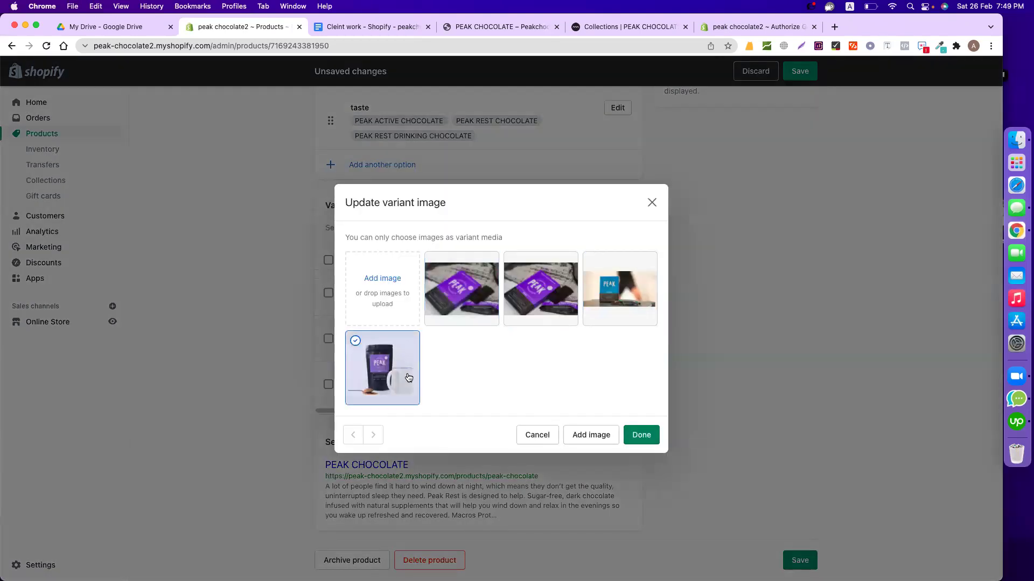
{"action": "left_click", "coordinate": [642, 435]}
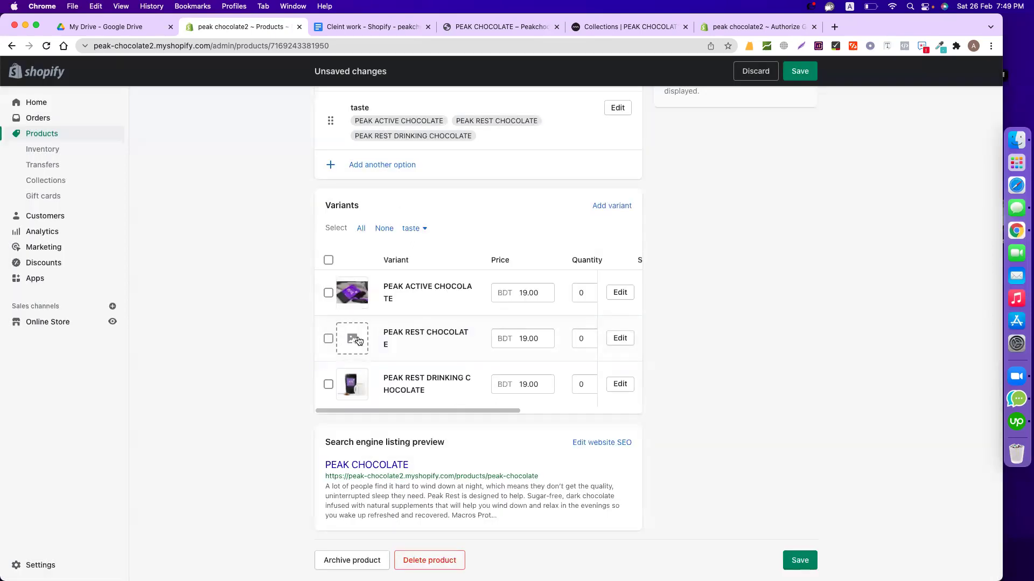
{"action": "left_click", "coordinate": [353, 338]}
{"action": "left_click", "coordinate": [614, 277]}
{"action": "left_click", "coordinate": [641, 435]}
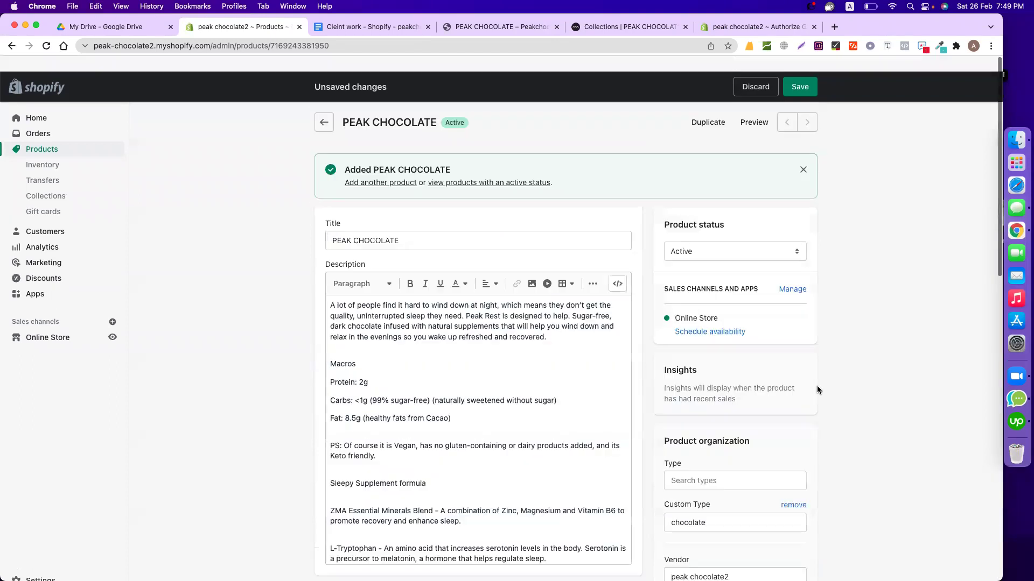
Step: Stock all three variants at 100 units, save, and bring up the GemPages install page
{"action": "scroll", "coordinate": [416, 501], "scroll_direction": "down", "scroll_amount": 5}
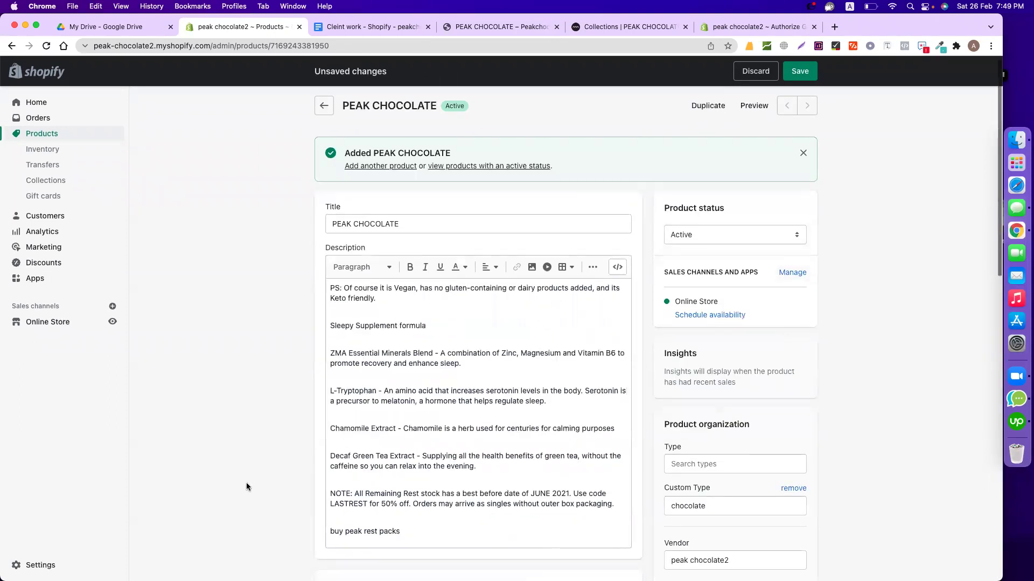
{"action": "scroll", "coordinate": [246, 483], "scroll_direction": "down", "scroll_amount": 10}
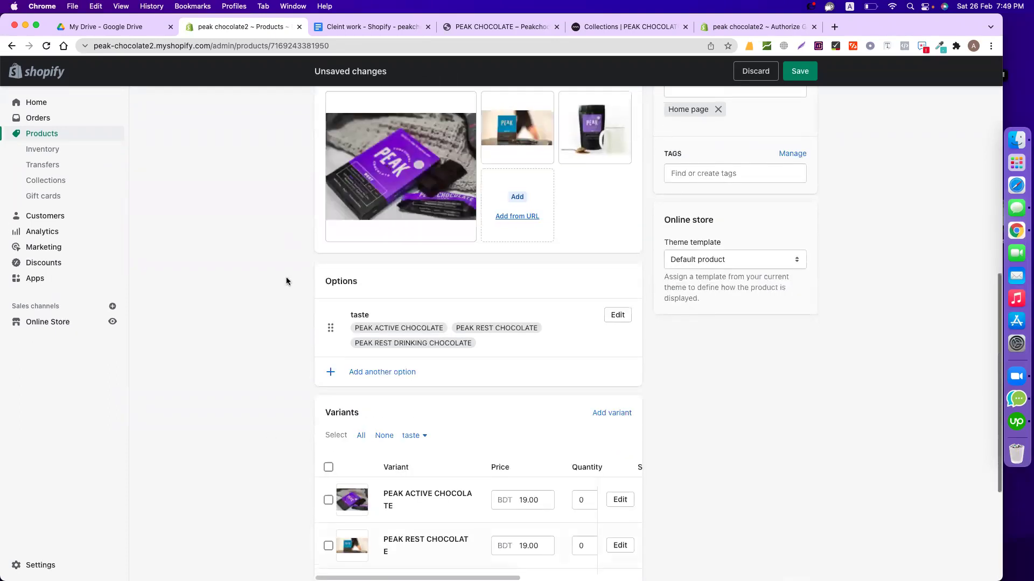
{"action": "scroll", "coordinate": [286, 277], "scroll_direction": "down", "scroll_amount": 3}
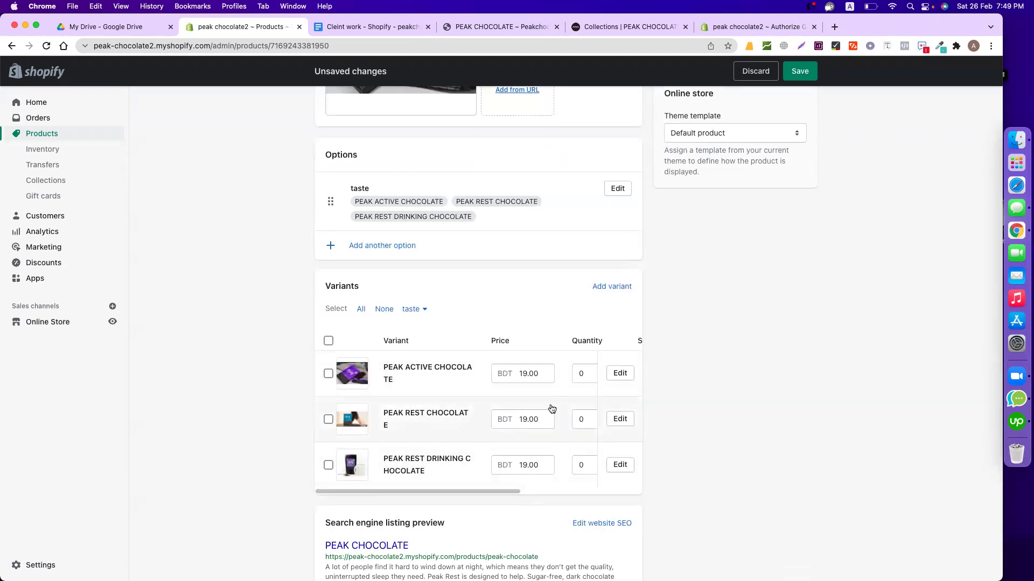
{"action": "scroll", "coordinate": [549, 410], "scroll_direction": "right", "scroll_amount": 3}
{"action": "left_click", "coordinate": [534, 381]}
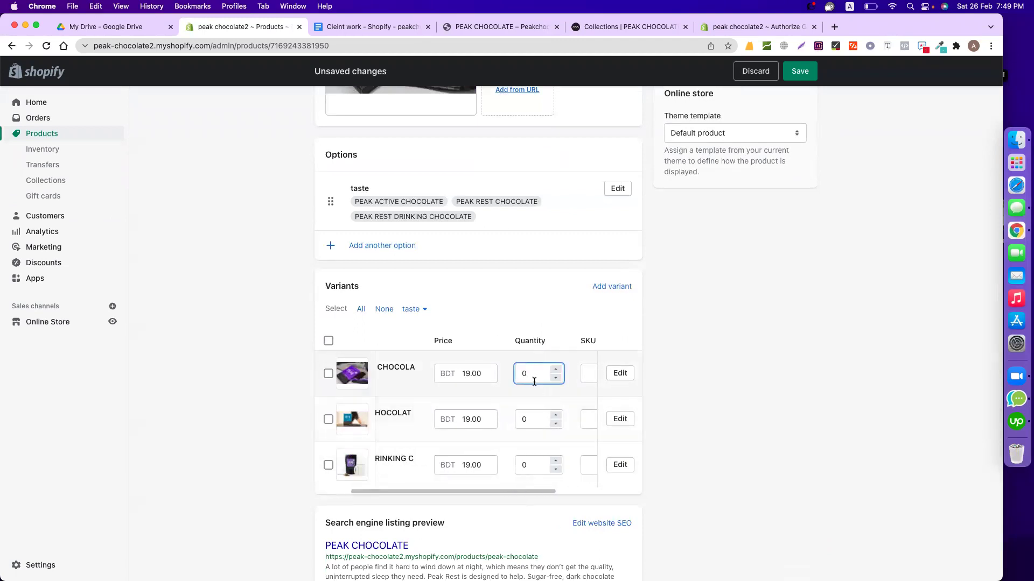
{"action": "left_click", "coordinate": [534, 420]}
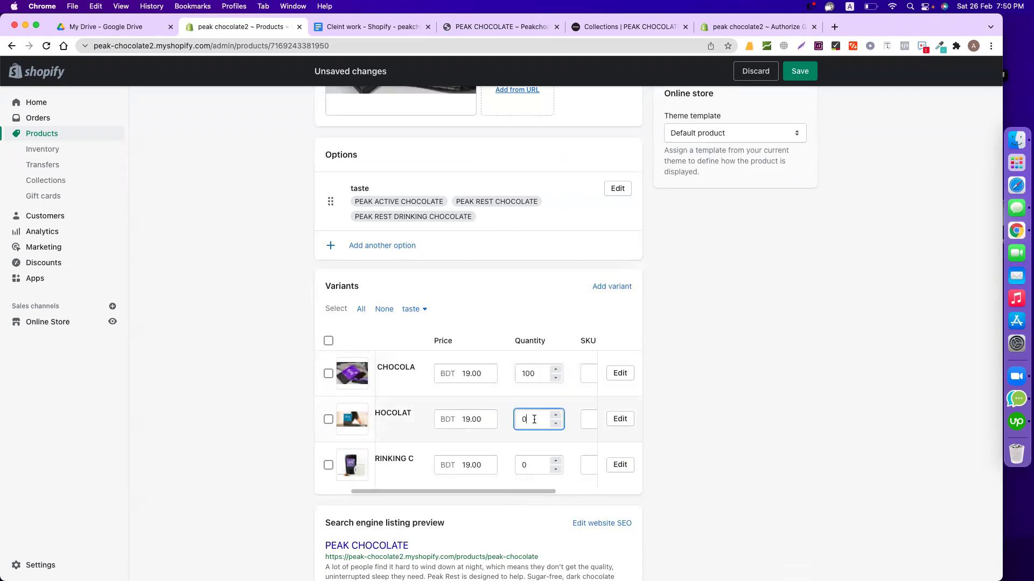
{"action": "left_click", "coordinate": [533, 459]}
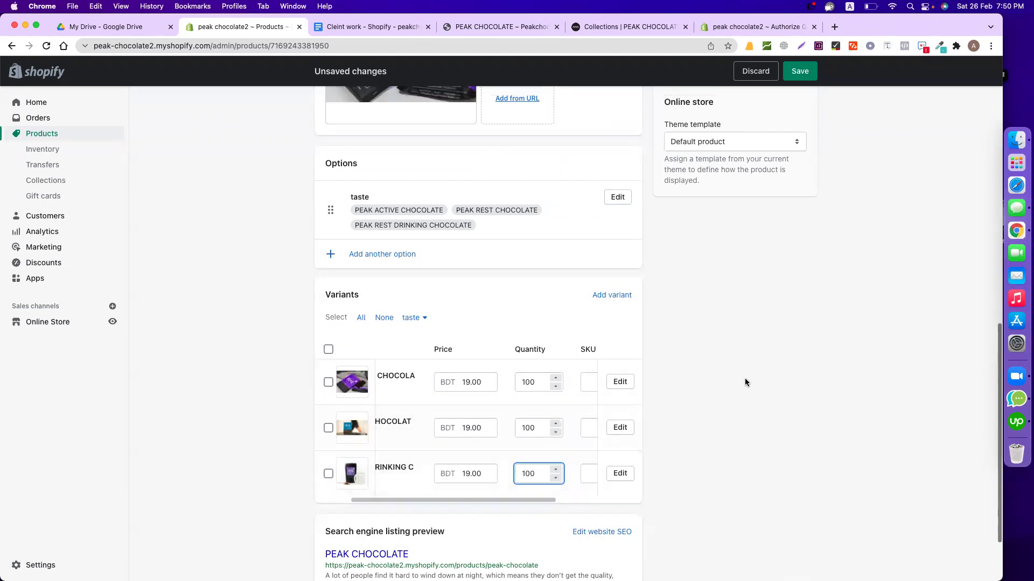
{"action": "left_click", "coordinate": [800, 72]}
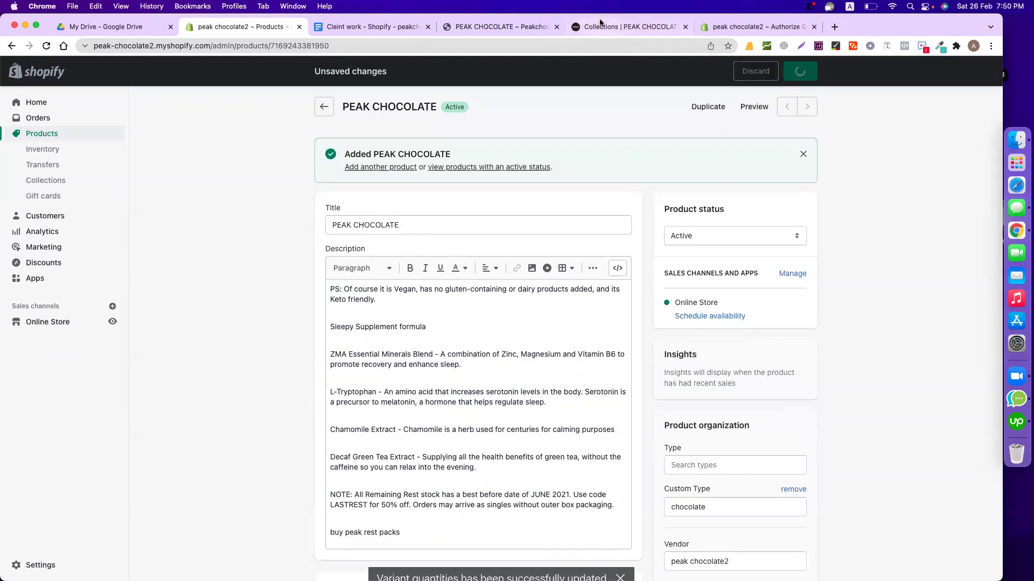
{"action": "left_click", "coordinate": [736, 28]}
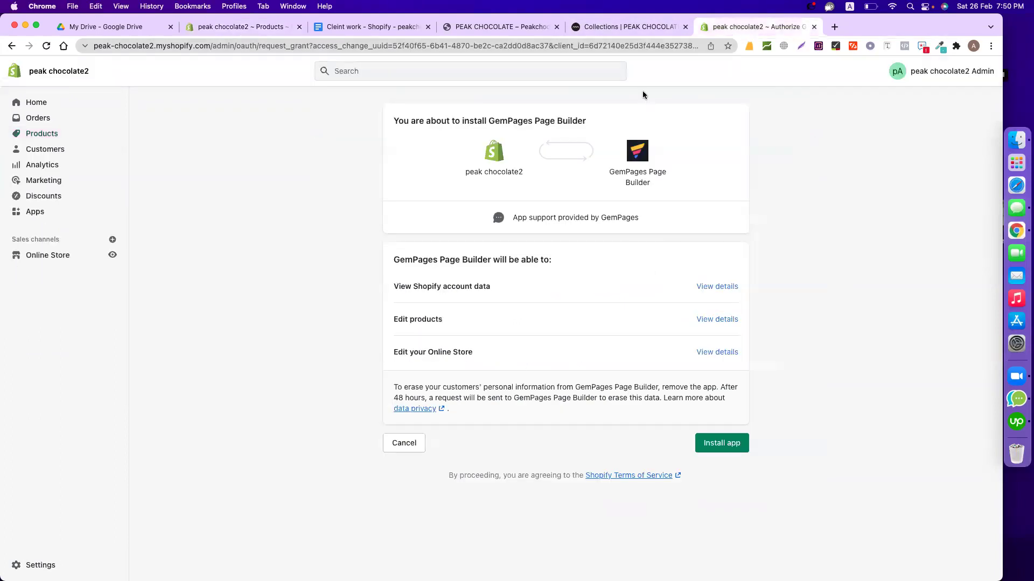
Step: Approve installing GemPages on the store and arrange its tab beside the product tab
{"action": "left_click", "coordinate": [711, 449]}
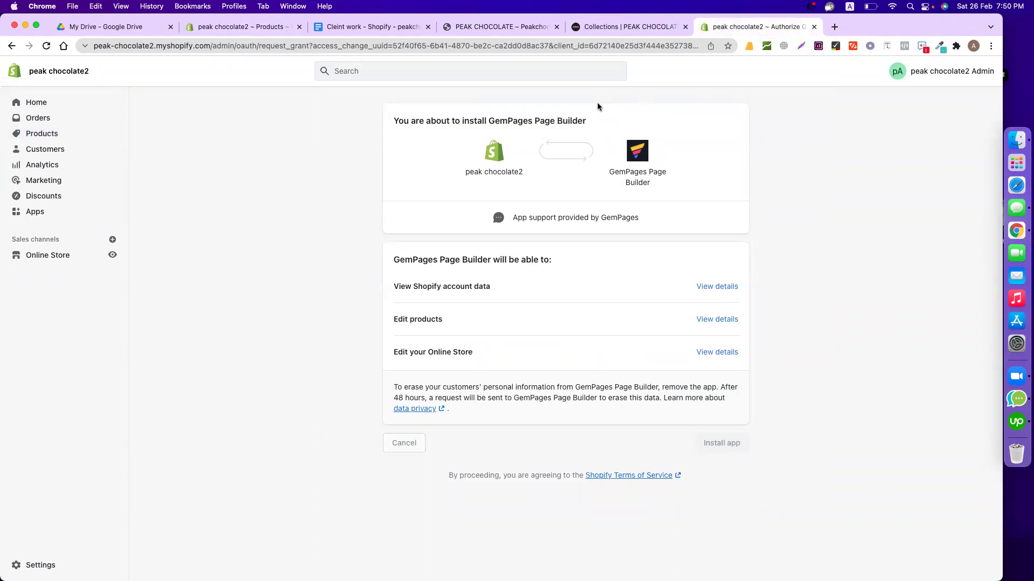
{"action": "left_click_drag", "start_coordinate": [735, 27], "coordinate": [377, 27]}
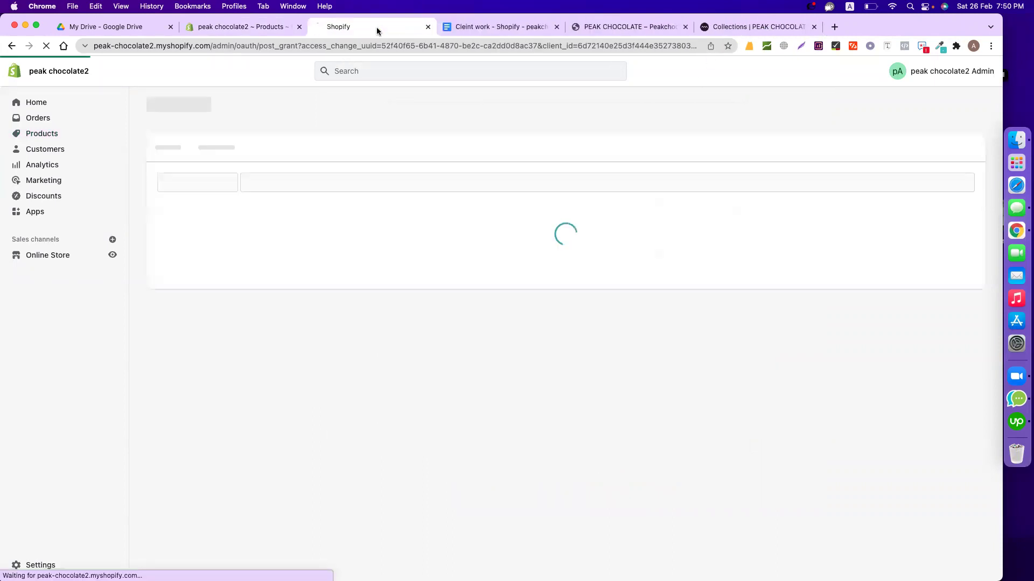
{"action": "left_click", "coordinate": [265, 30]}
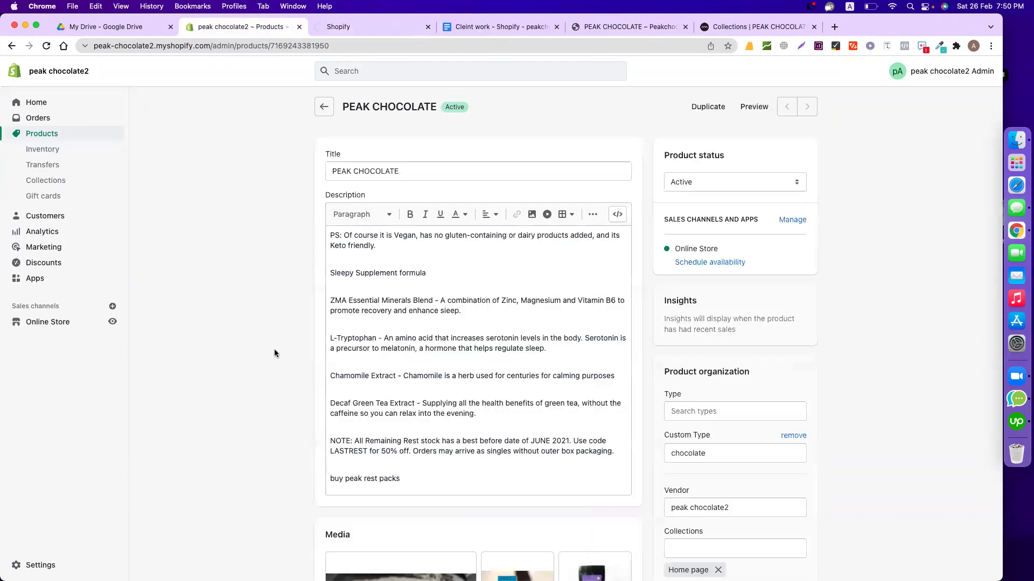
{"action": "scroll", "coordinate": [273, 353], "scroll_direction": "down", "scroll_amount": 4}
{"action": "scroll", "coordinate": [273, 353], "scroll_direction": "up", "scroll_amount": 4}
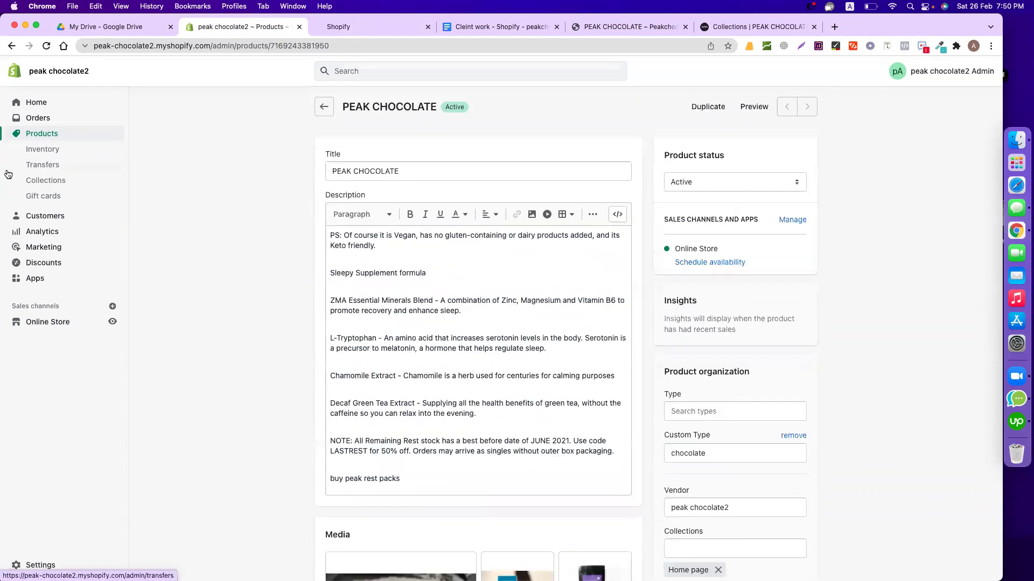
{"action": "left_click", "coordinate": [371, 25]}
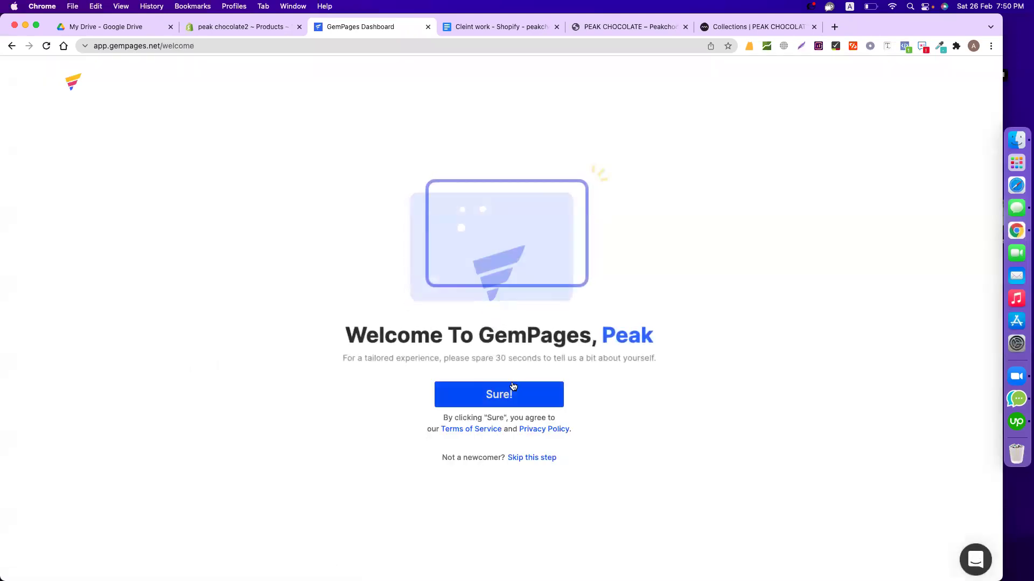
Step: Complete onboarding as a Beginner Print-on-Demand seller in Arts, Crafts & Photography, targeting professional product pages
{"action": "left_click", "coordinate": [513, 386]}
{"action": "left_click", "coordinate": [438, 358]}
{"action": "left_click", "coordinate": [428, 283]}
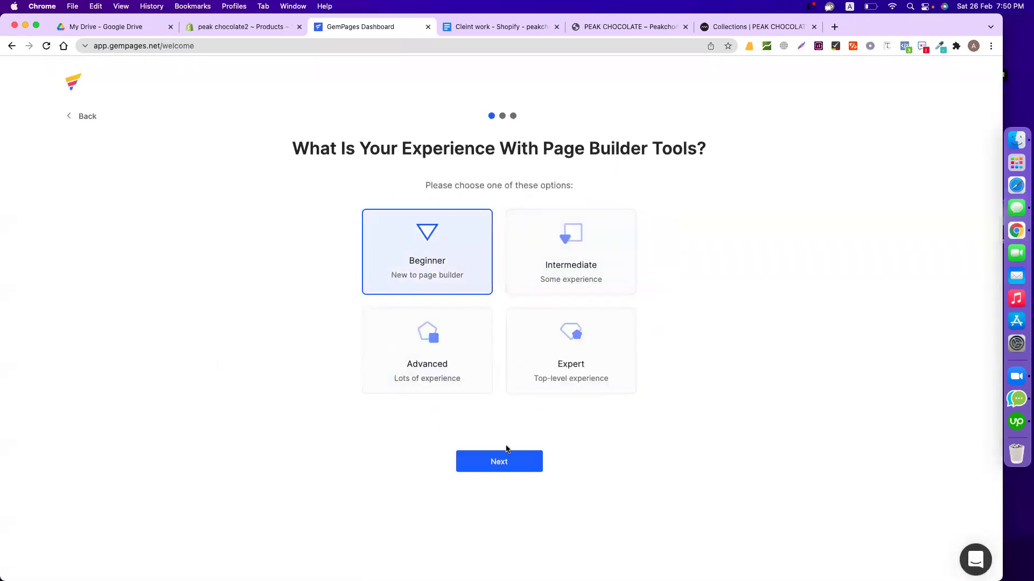
{"action": "left_click", "coordinate": [506, 455]}
{"action": "left_click", "coordinate": [485, 287]}
{"action": "left_click", "coordinate": [477, 375]}
{"action": "left_click", "coordinate": [456, 394]}
{"action": "left_click", "coordinate": [493, 461]}
{"action": "left_click", "coordinate": [454, 280]}
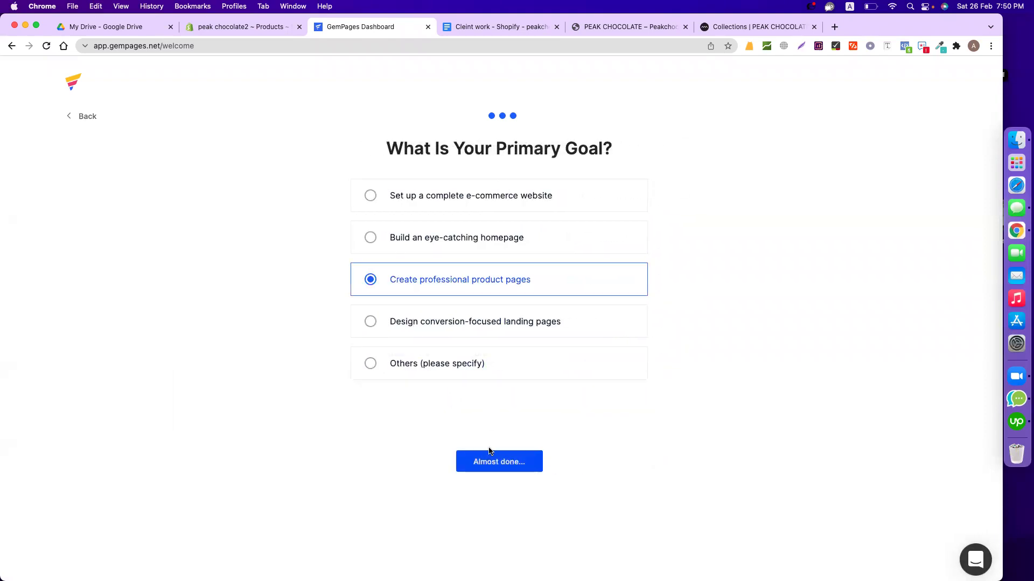
{"action": "left_click", "coordinate": [490, 453]}
Step: Cancel the blank landing page prompt and go to the Product Pages list
{"action": "left_click", "coordinate": [441, 212]}
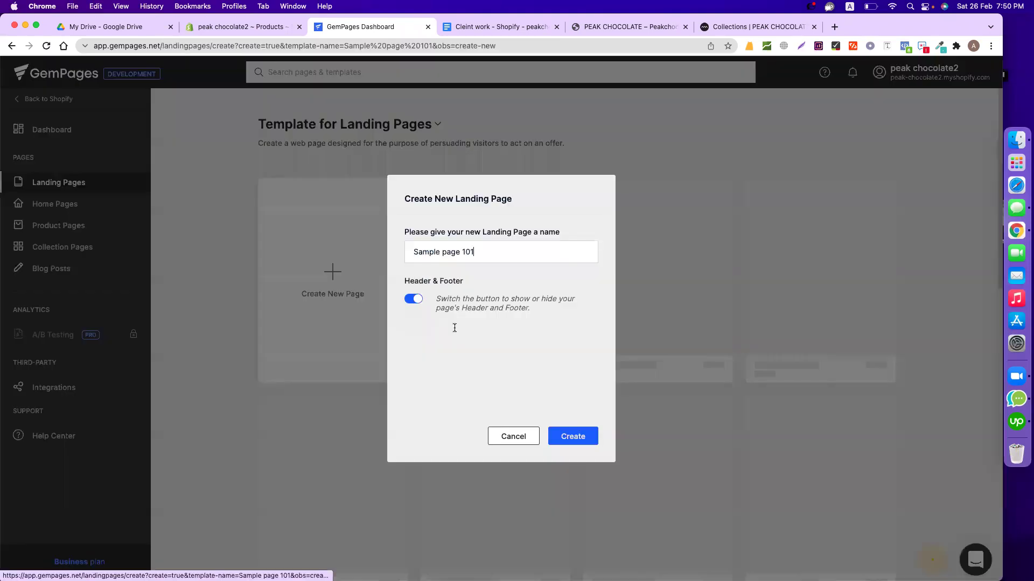
{"action": "left_click", "coordinate": [516, 436]}
{"action": "left_click", "coordinate": [61, 226]}
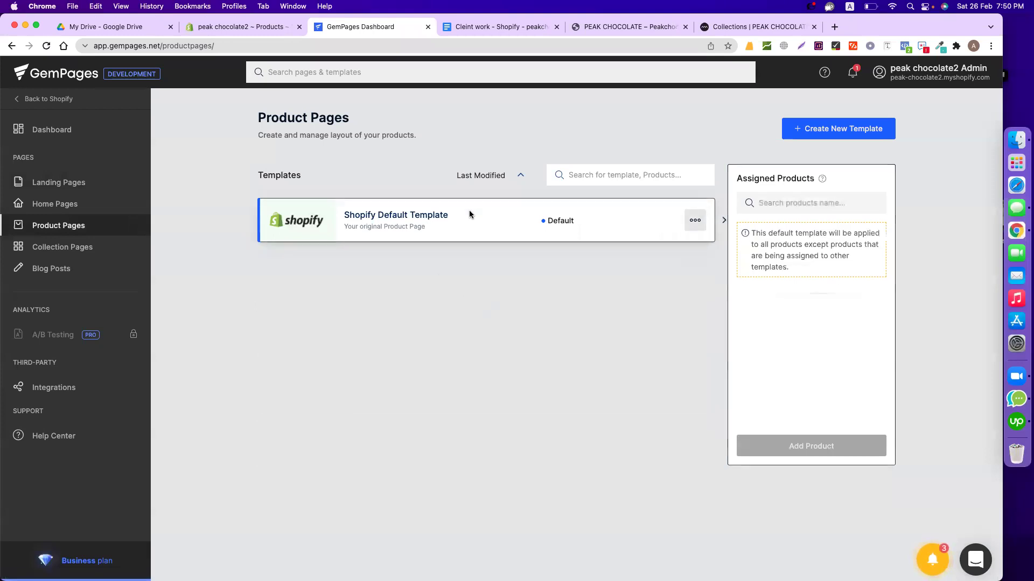
{"action": "left_click", "coordinate": [220, 27]}
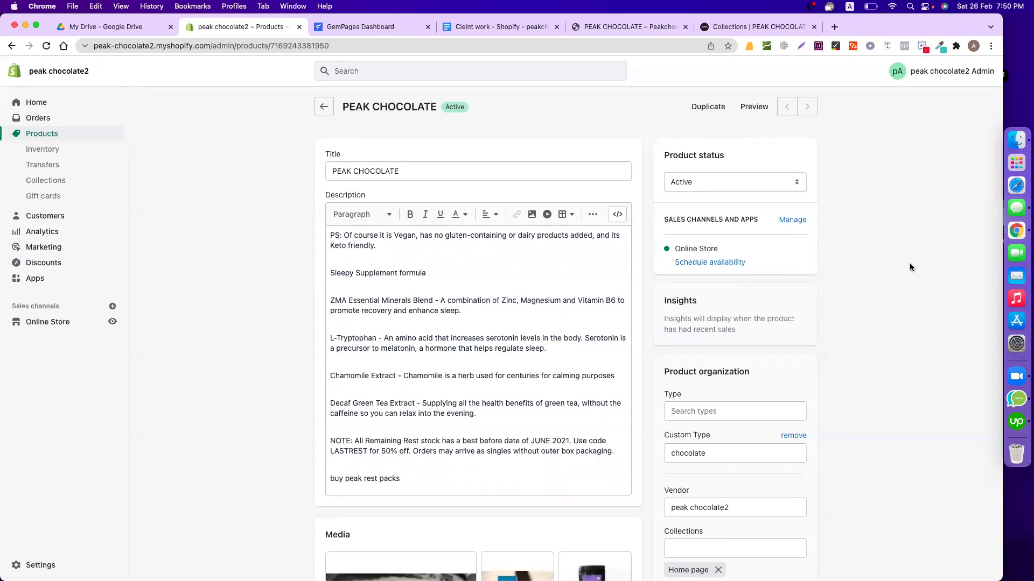
{"action": "left_click", "coordinate": [753, 107]}
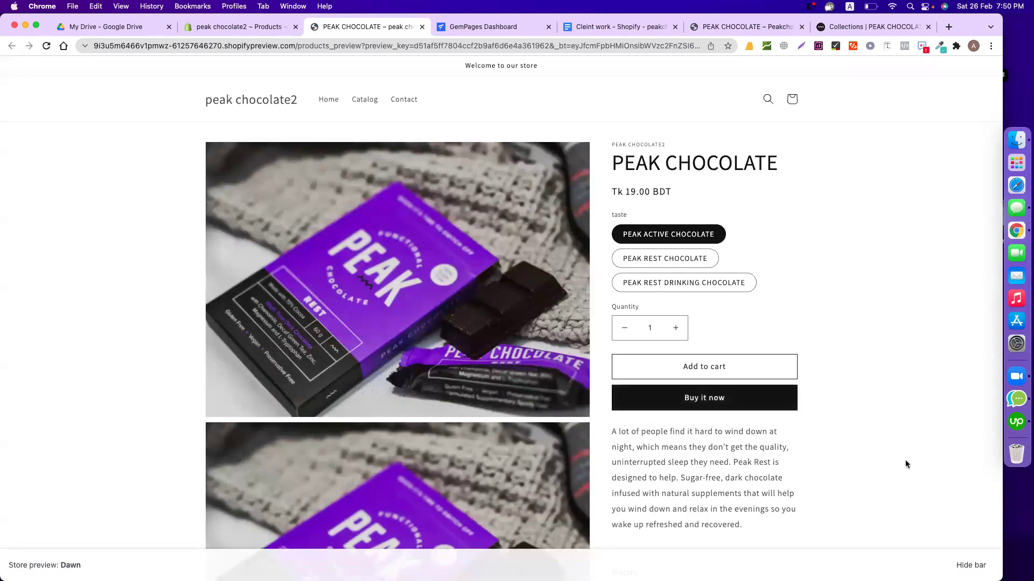
{"action": "scroll", "coordinate": [906, 464], "scroll_direction": "down", "scroll_amount": 12}
{"action": "scroll", "coordinate": [906, 464], "scroll_direction": "up", "scroll_amount": 9}
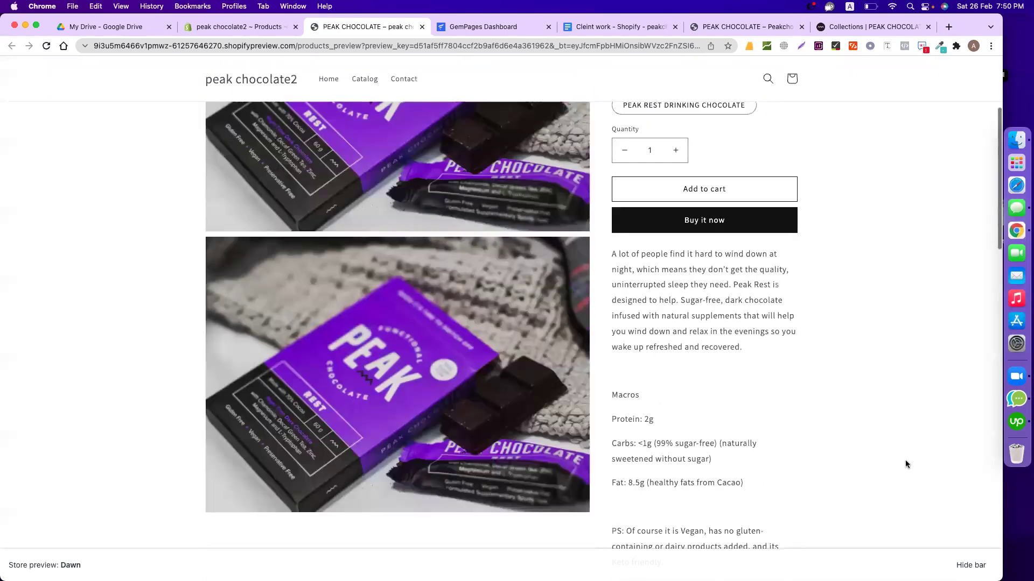
{"action": "scroll", "coordinate": [906, 464], "scroll_direction": "up", "scroll_amount": 3}
{"action": "scroll", "coordinate": [906, 464], "scroll_direction": "down", "scroll_amount": 15}
{"action": "scroll", "coordinate": [905, 464], "scroll_direction": "up", "scroll_amount": 10}
{"action": "scroll", "coordinate": [906, 464], "scroll_direction": "up", "scroll_amount": 5}
{"action": "scroll", "coordinate": [904, 462], "scroll_direction": "down", "scroll_amount": 6}
{"action": "scroll", "coordinate": [904, 461], "scroll_direction": "up", "scroll_amount": 6}
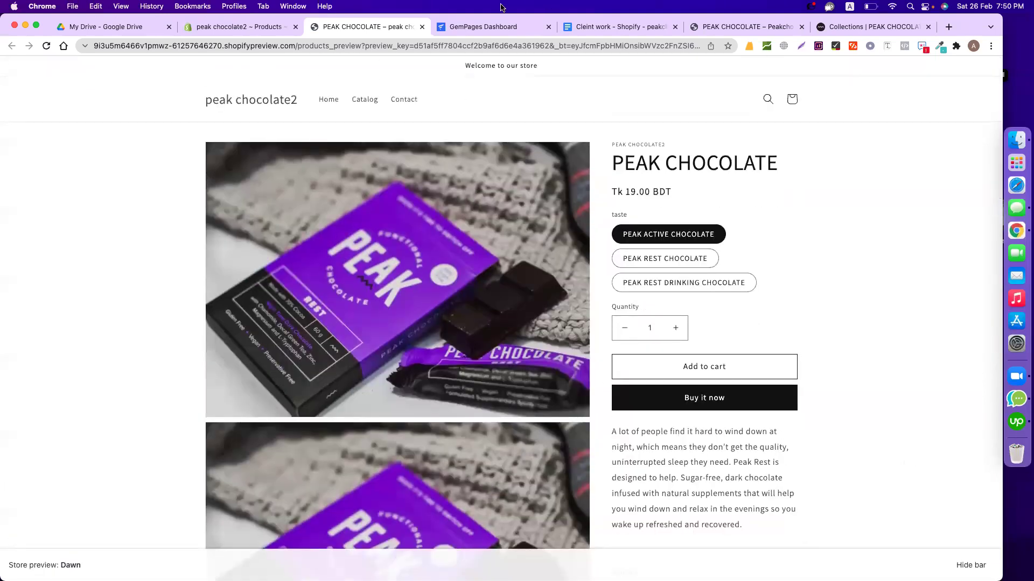
{"action": "left_click", "coordinate": [488, 26]}
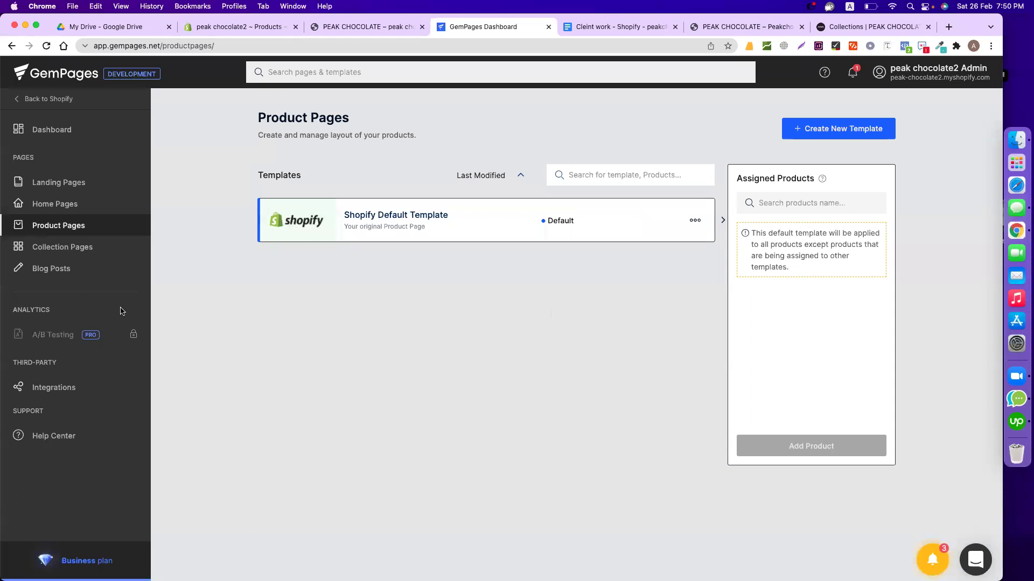
Step: Create a blank product page named Peak Chocolate, then head to Shopify admin for the store password
{"action": "left_click", "coordinate": [831, 130]}
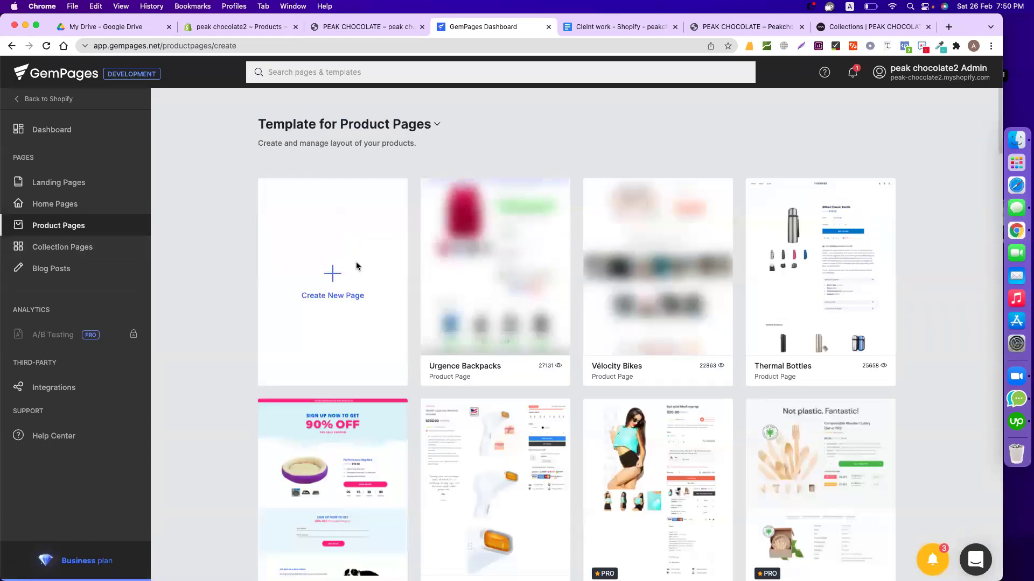
{"action": "left_click", "coordinate": [357, 266]}
{"action": "type", "text": "Pd"}
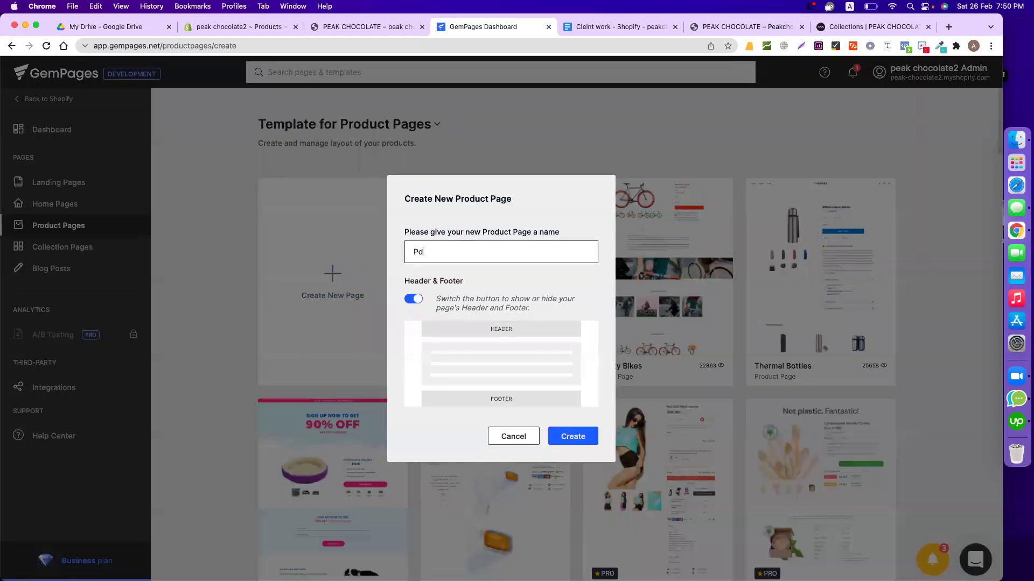
{"action": "type", "text": "ak Chocolate"}
{"action": "key", "text": "Return"}
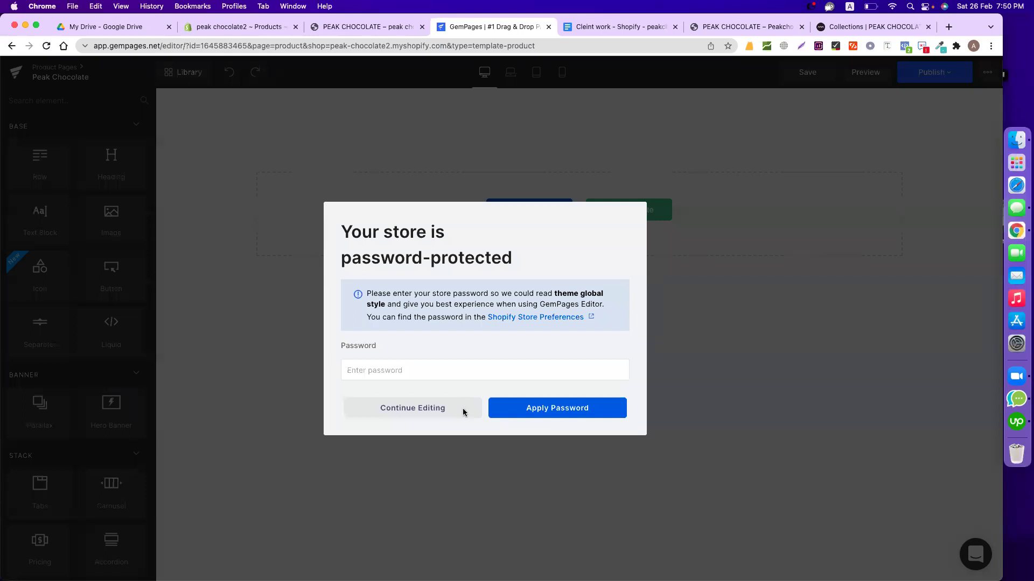
{"action": "left_click", "coordinate": [382, 369]}
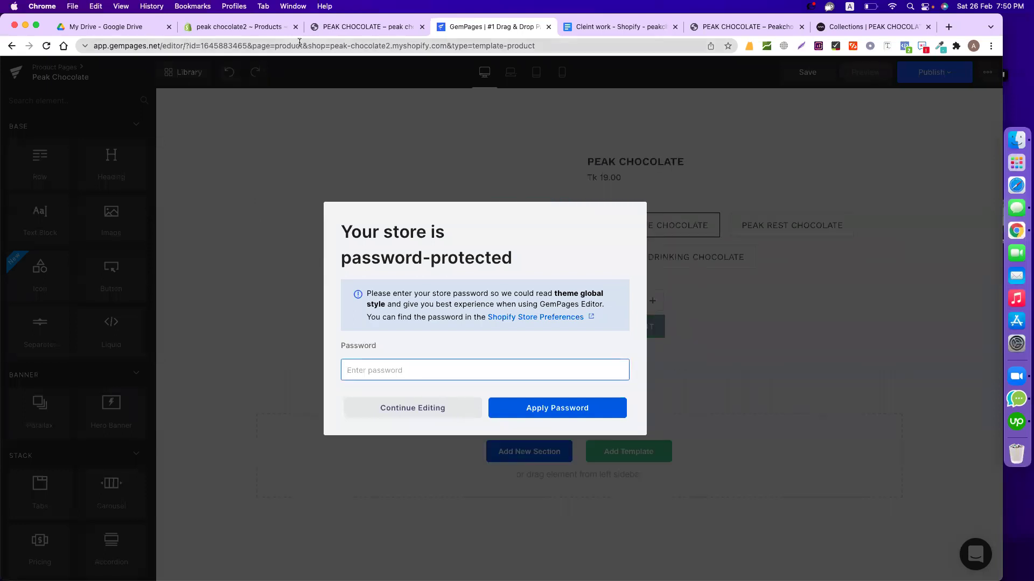
{"action": "left_click", "coordinate": [234, 27]}
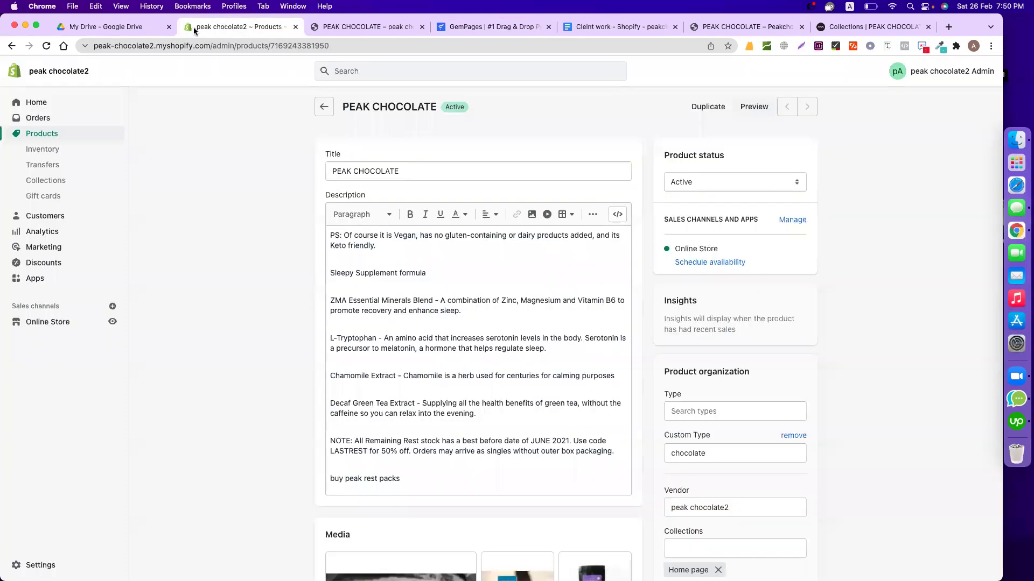
Step: Replace the online store password in Online Store > Preferences with a new one and save
{"action": "left_click", "coordinate": [42, 323]}
{"action": "left_click", "coordinate": [45, 334]}
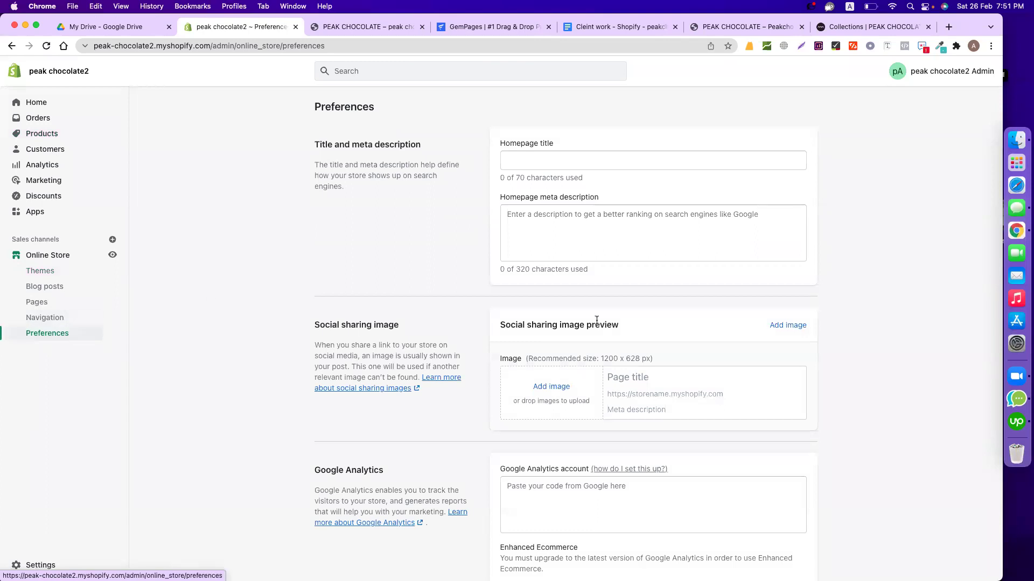
{"action": "scroll", "coordinate": [596, 323], "scroll_direction": "down", "scroll_amount": 12}
{"action": "scroll", "coordinate": [596, 323], "scroll_direction": "down", "scroll_amount": 3}
{"action": "double_click", "coordinate": [560, 318]}
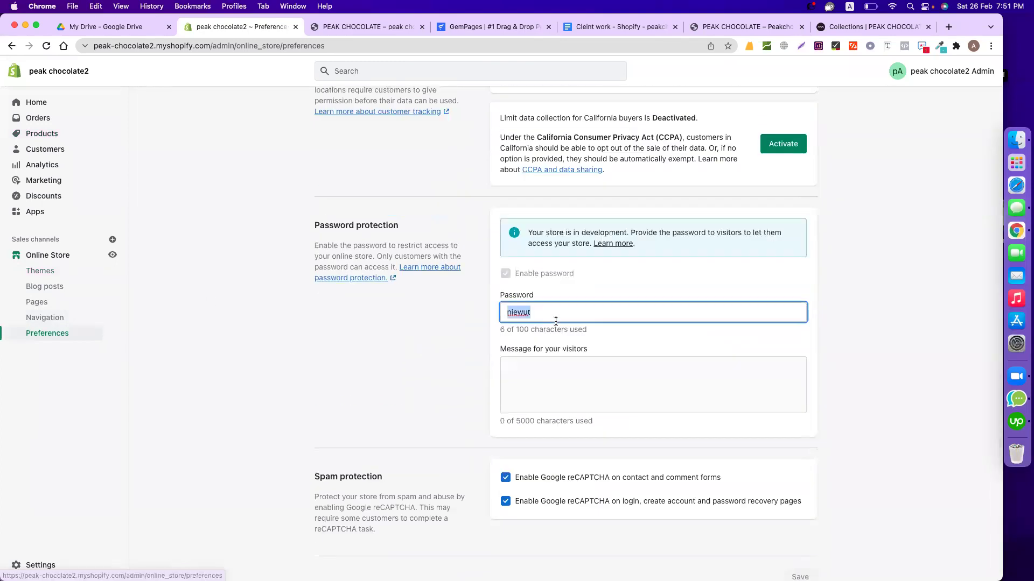
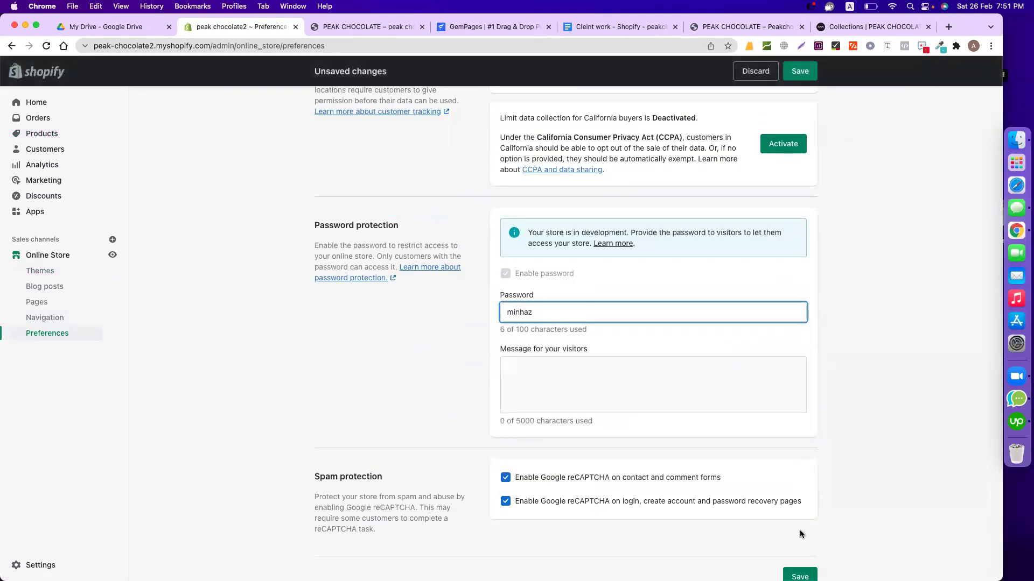
{"action": "left_click", "coordinate": [800, 576]}
{"action": "left_click", "coordinate": [483, 28]}
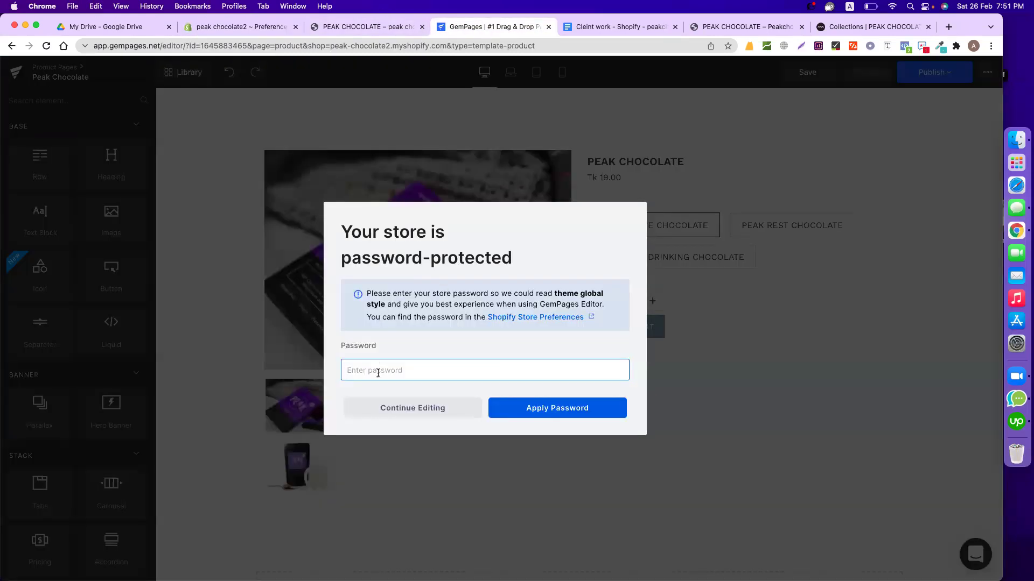
Step: Enter the store password in GemPages' prompt, apply it, and reload the editor
{"action": "left_click", "coordinate": [47, 47]}
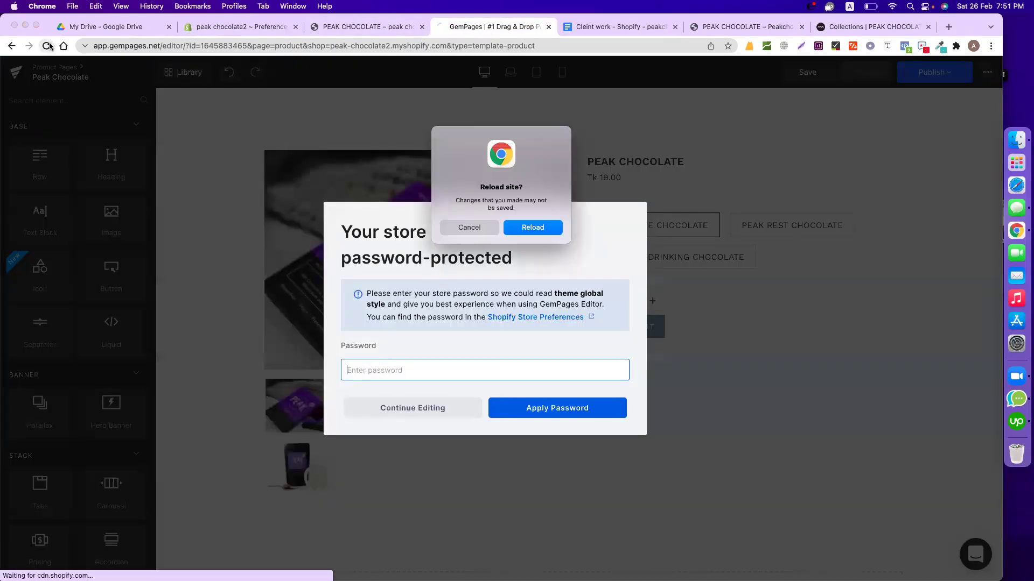
{"action": "left_click", "coordinate": [538, 226]}
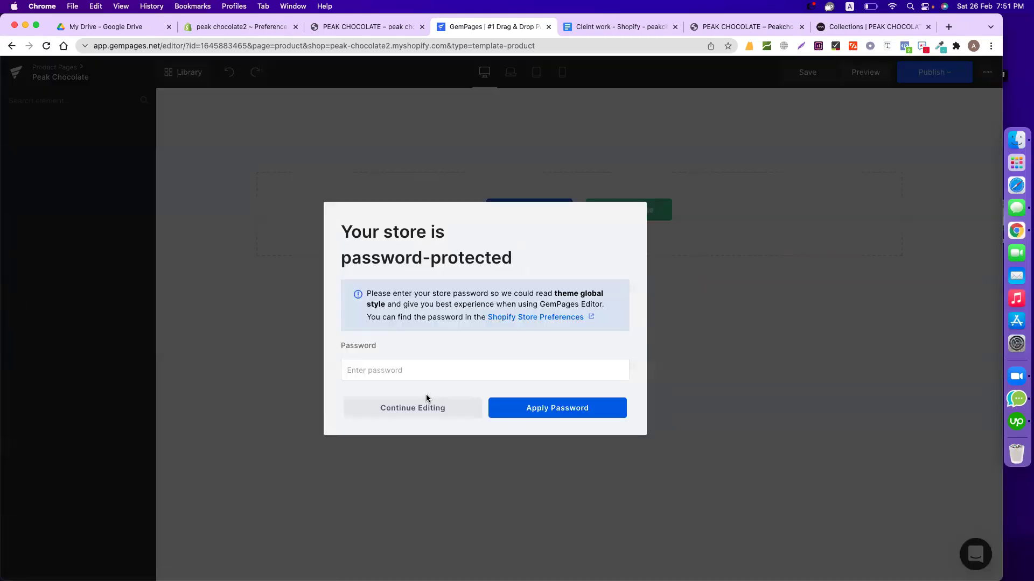
{"action": "left_click", "coordinate": [419, 372]}
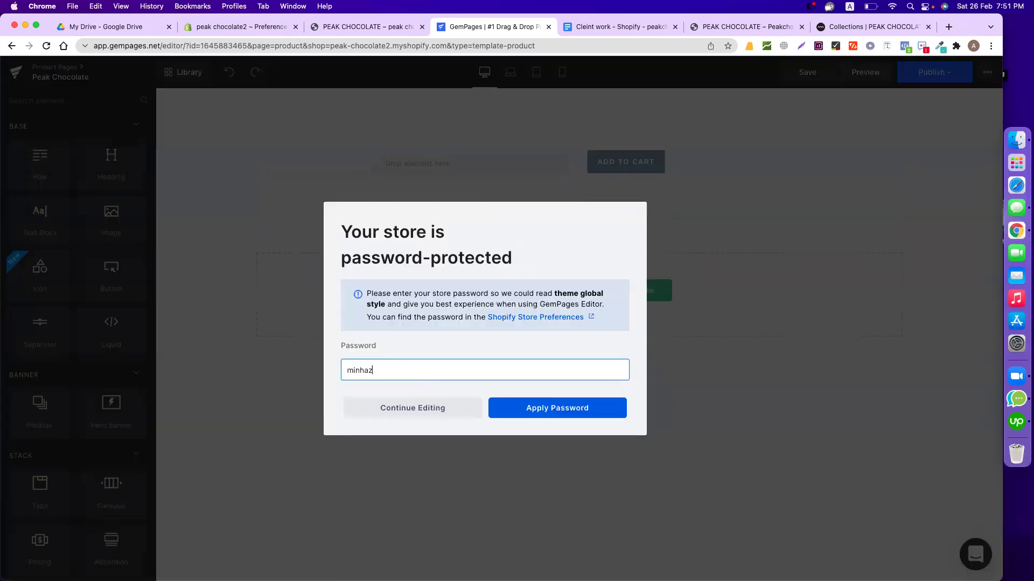
{"action": "left_click", "coordinate": [532, 415]}
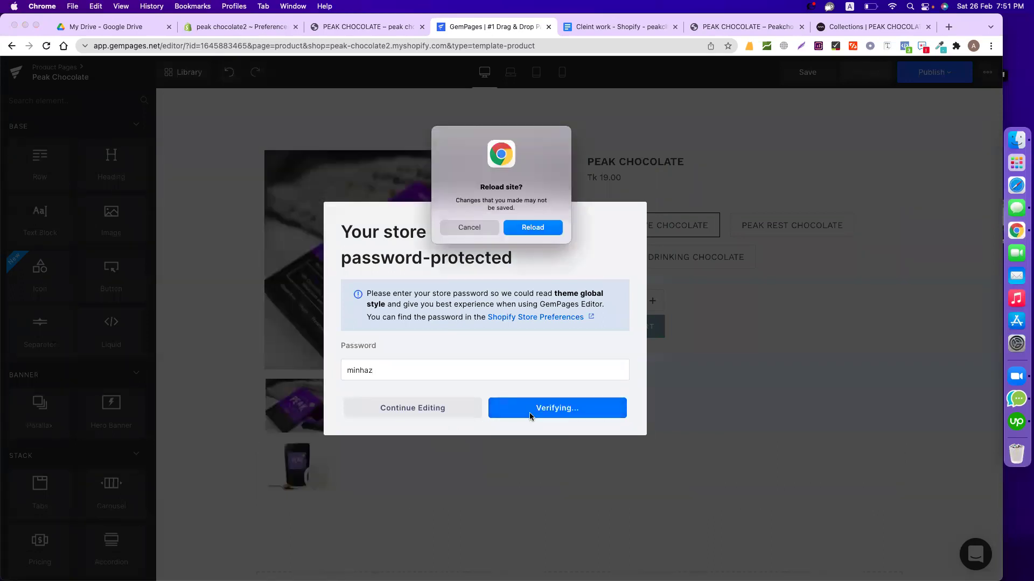
{"action": "left_click", "coordinate": [466, 228]}
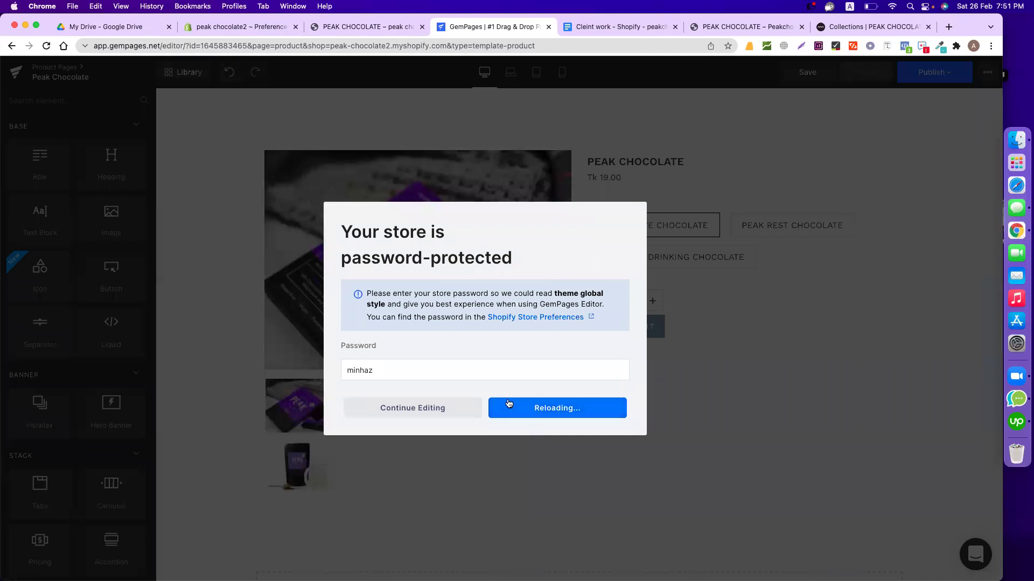
{"action": "left_click", "coordinate": [46, 47]}
Step: Reload the Peak Chocolate editor and scroll below the product section once it loads
{"action": "left_click", "coordinate": [547, 233]}
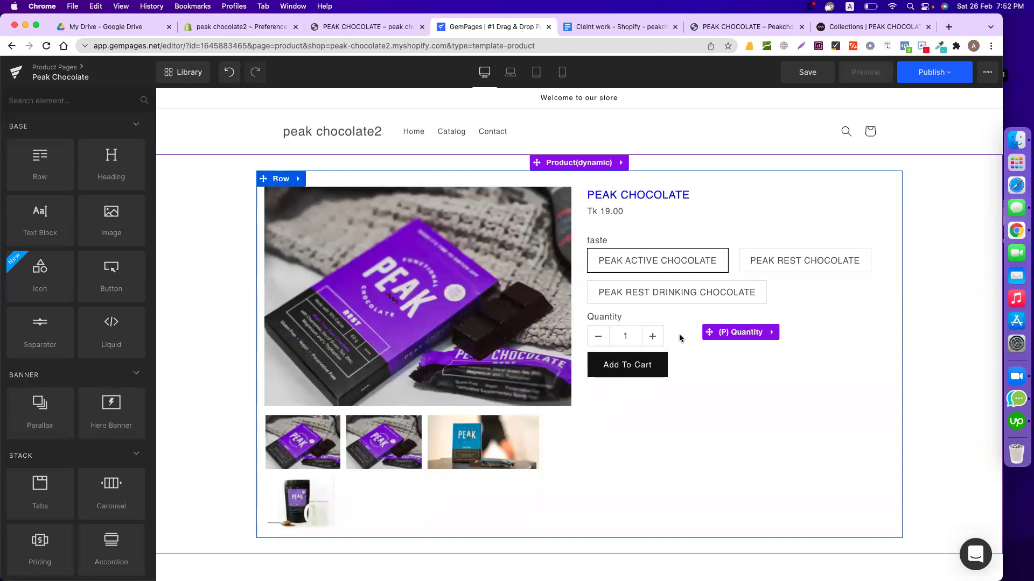
{"action": "scroll", "coordinate": [679, 338], "scroll_direction": "down", "scroll_amount": 5}
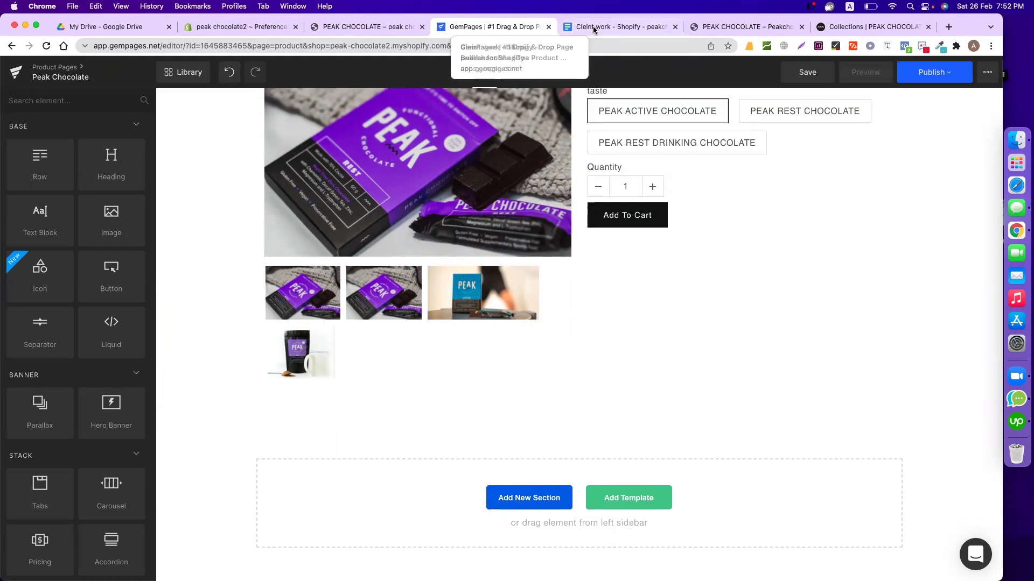
{"action": "left_click", "coordinate": [611, 26]}
{"action": "scroll", "coordinate": [500, 257], "scroll_direction": "up", "scroll_amount": 8}
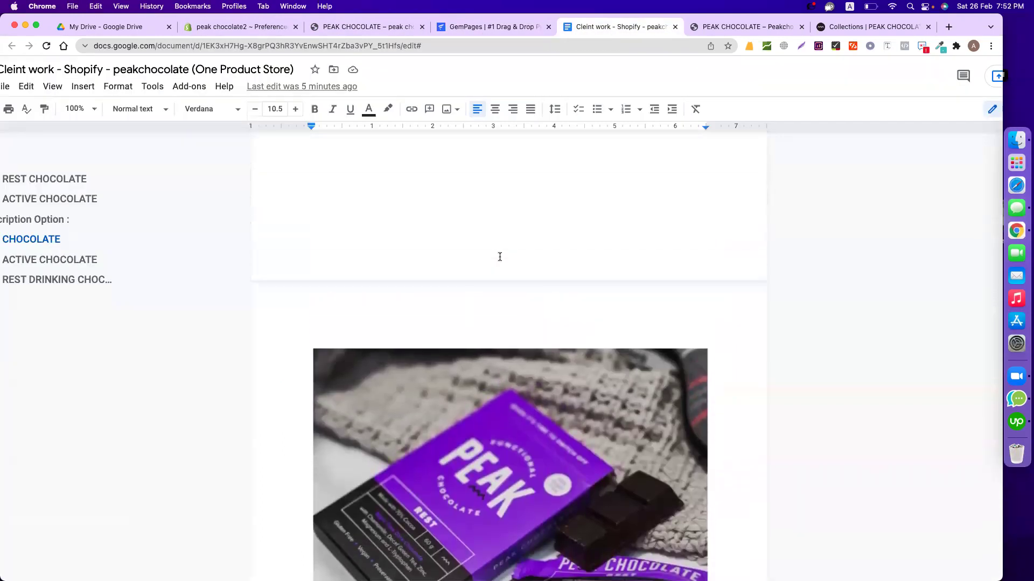
{"action": "scroll", "coordinate": [500, 257], "scroll_direction": "down", "scroll_amount": 5}
{"action": "scroll", "coordinate": [468, 333], "scroll_direction": "up", "scroll_amount": 10}
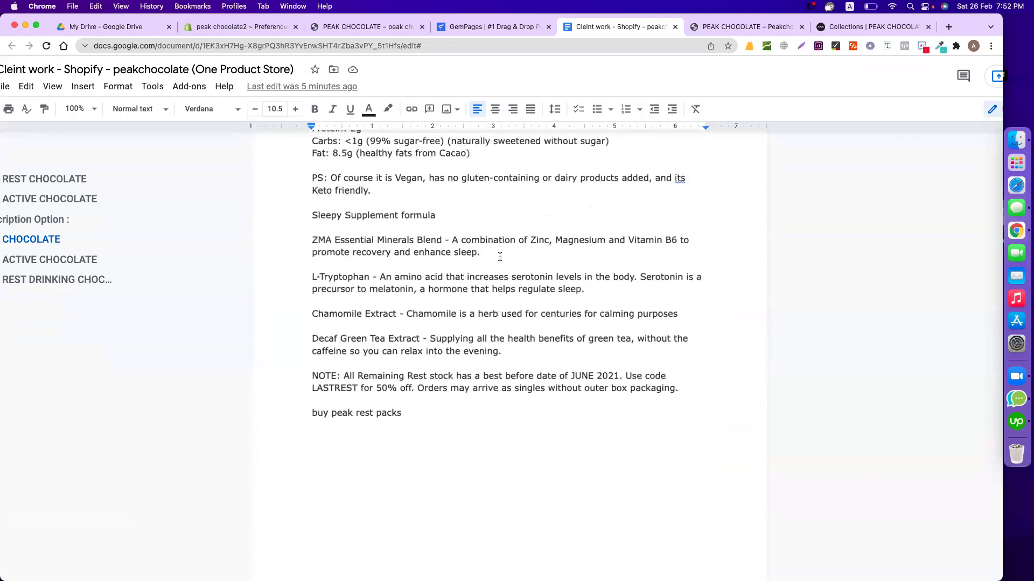
{"action": "scroll", "coordinate": [438, 421], "scroll_direction": "up", "scroll_amount": 5}
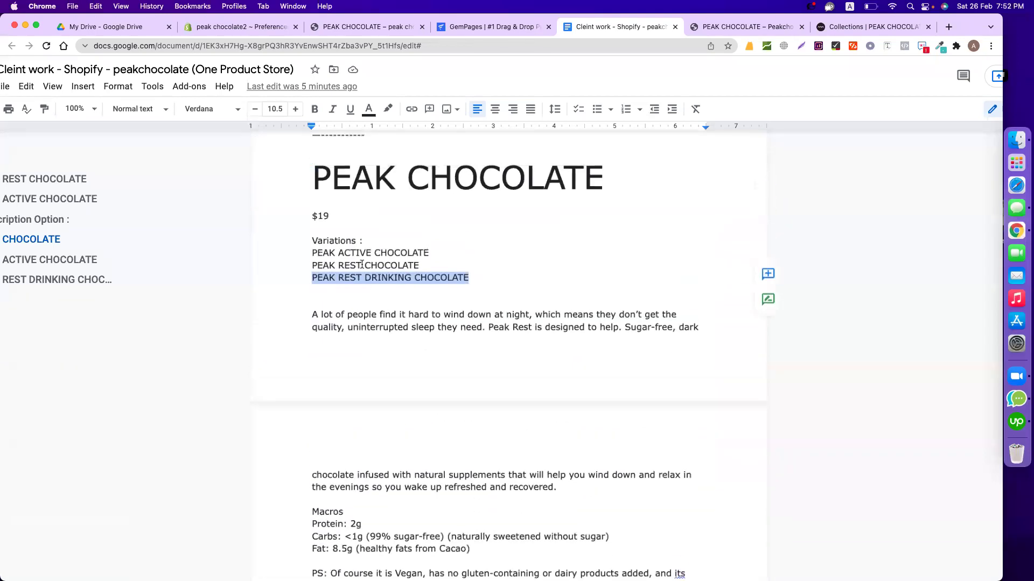
{"action": "left_click_drag", "start_coordinate": [373, 178], "coordinate": [379, 277]}
{"action": "scroll", "coordinate": [407, 315], "scroll_direction": "down", "scroll_amount": 10}
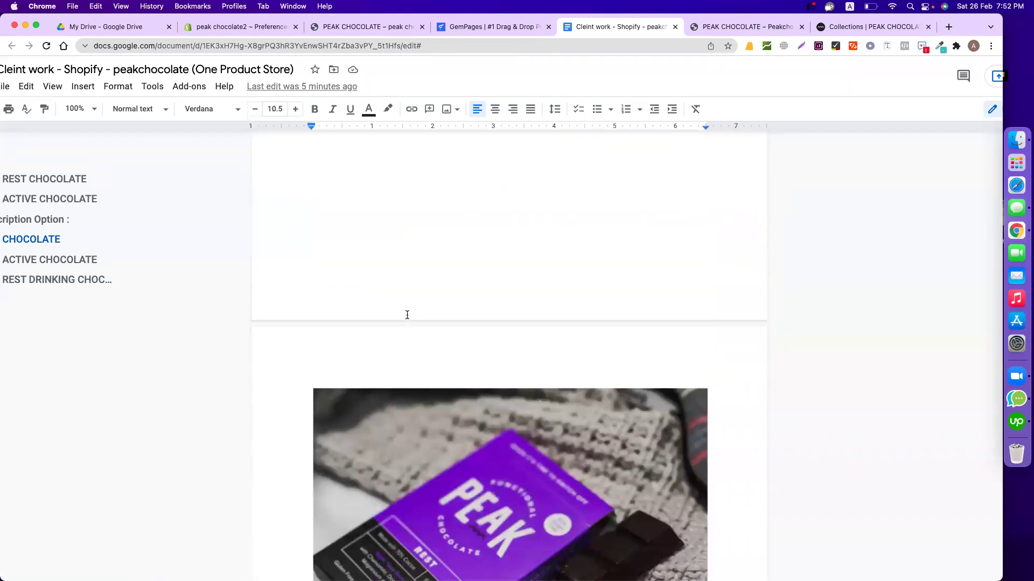
{"action": "scroll", "coordinate": [441, 263], "scroll_direction": "down", "scroll_amount": 3}
{"action": "right_click", "coordinate": [441, 264]}
{"action": "left_click", "coordinate": [441, 263]}
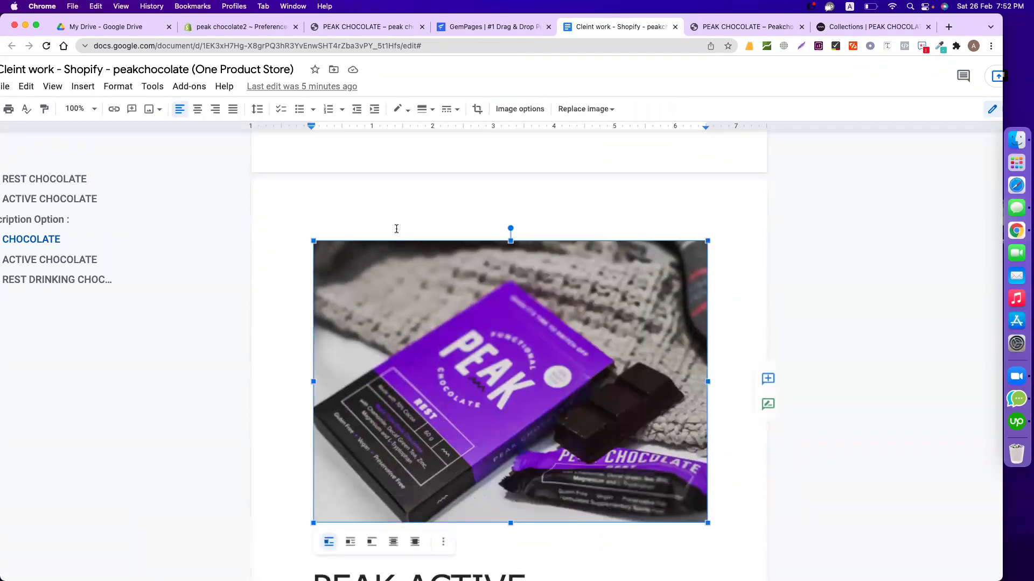
{"action": "left_click", "coordinate": [824, 260]}
{"action": "scroll", "coordinate": [578, 352], "scroll_direction": "down", "scroll_amount": 3}
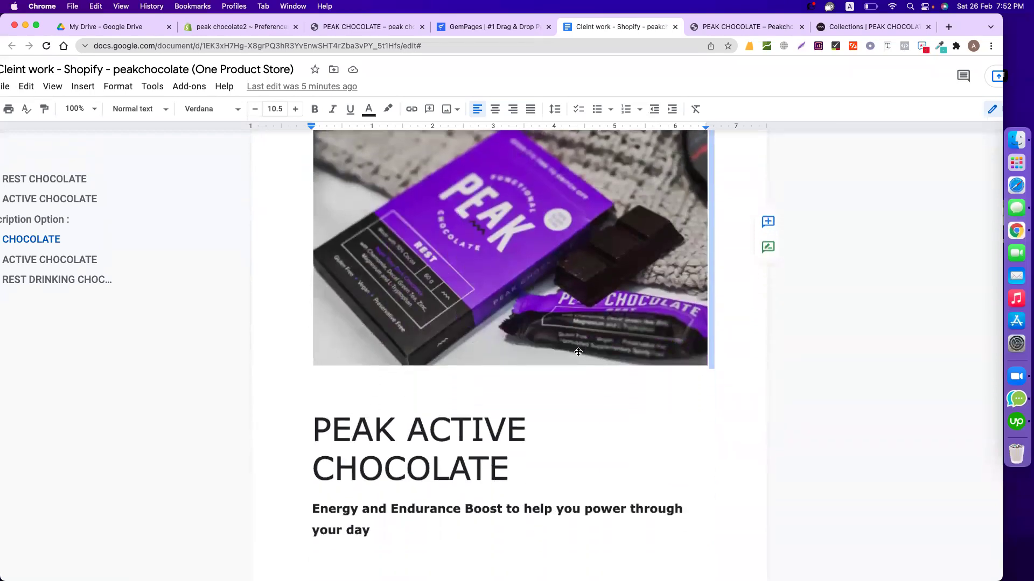
{"action": "scroll", "coordinate": [578, 352], "scroll_direction": "down", "scroll_amount": 6}
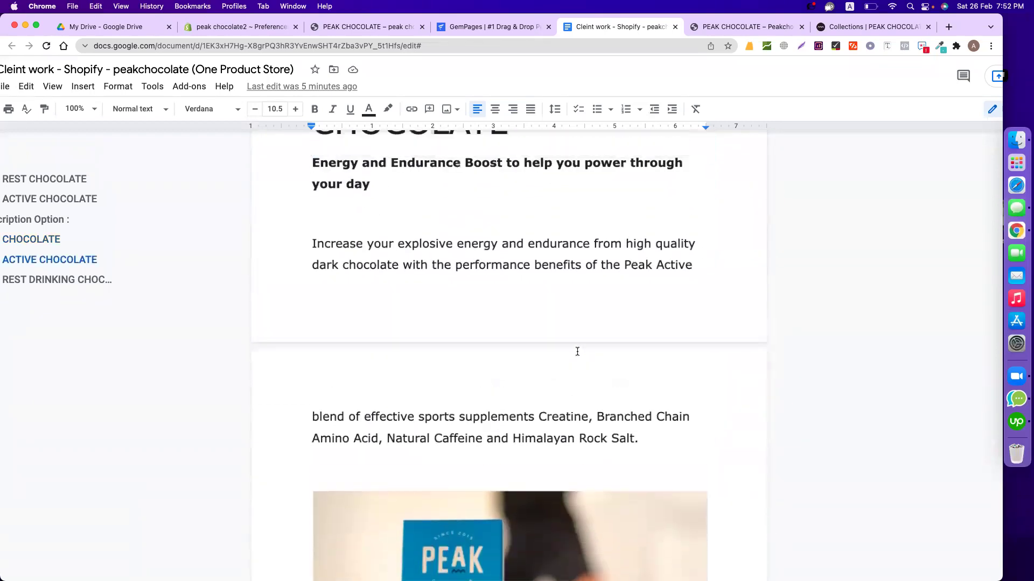
{"action": "scroll", "coordinate": [577, 351], "scroll_direction": "up", "scroll_amount": 2}
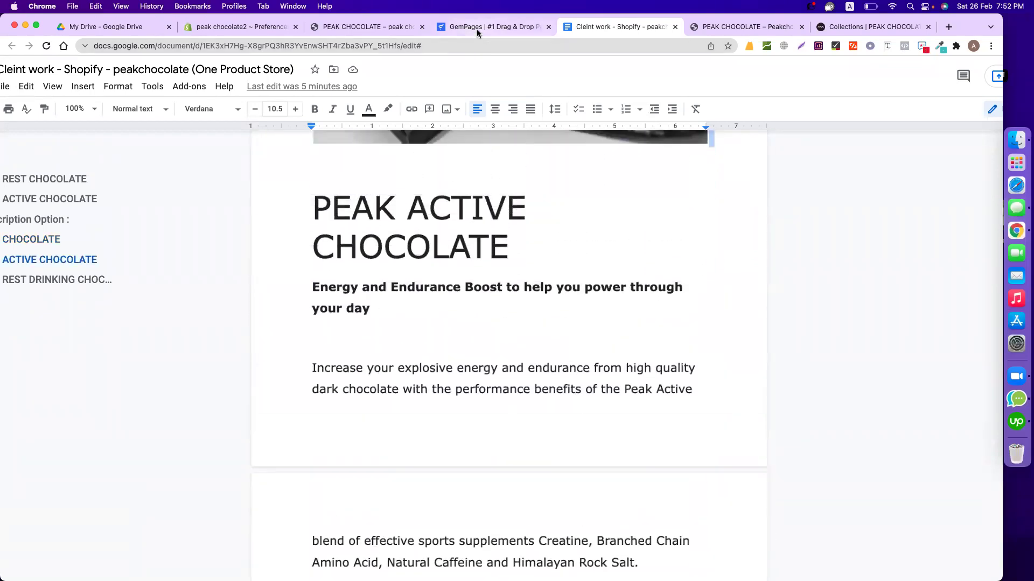
{"action": "left_click", "coordinate": [477, 29]}
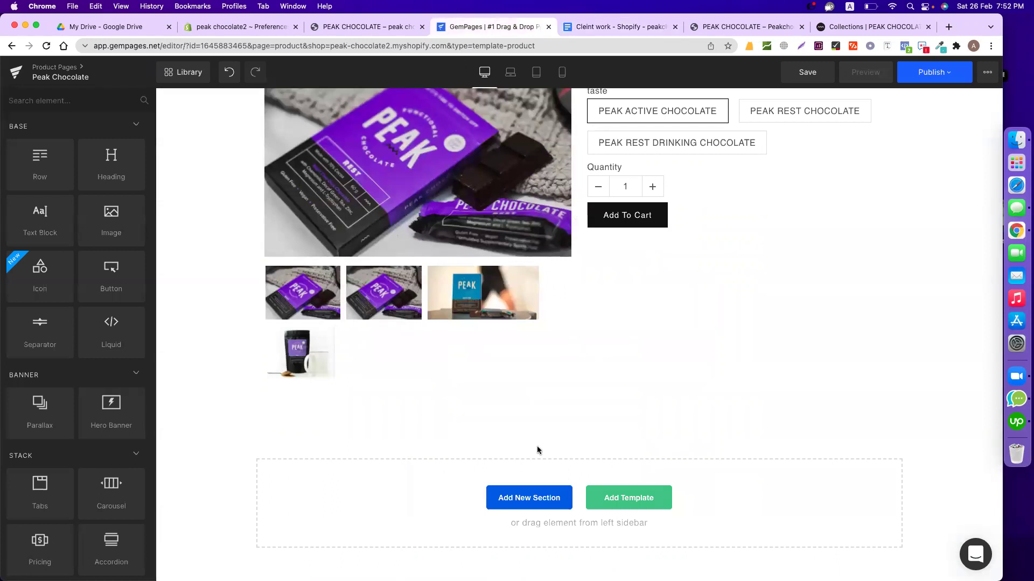
{"action": "scroll", "coordinate": [537, 450], "scroll_direction": "down", "scroll_amount": 2}
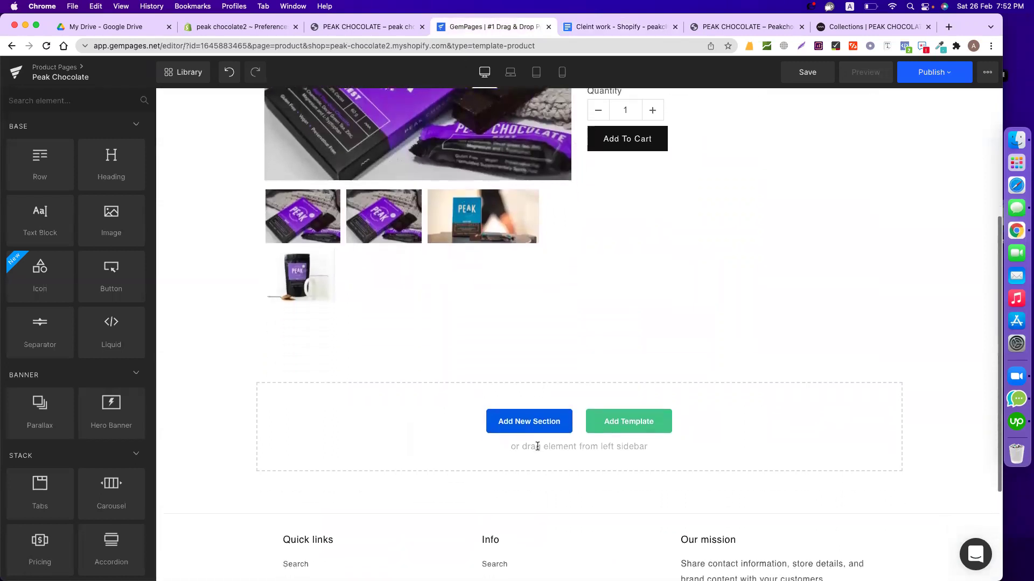
{"action": "left_click", "coordinate": [855, 28]}
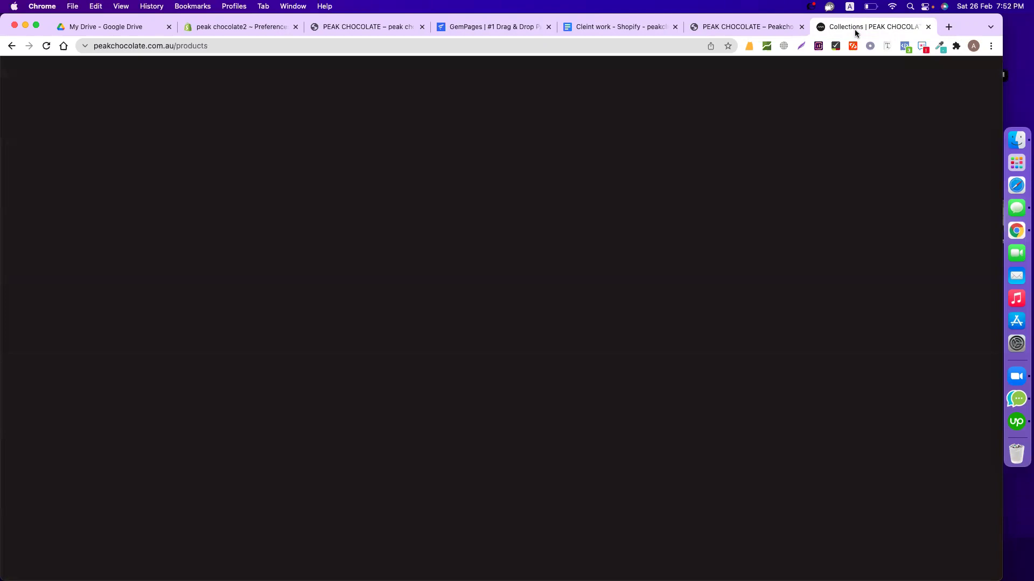
{"action": "scroll", "coordinate": [473, 373], "scroll_direction": "up", "scroll_amount": 7}
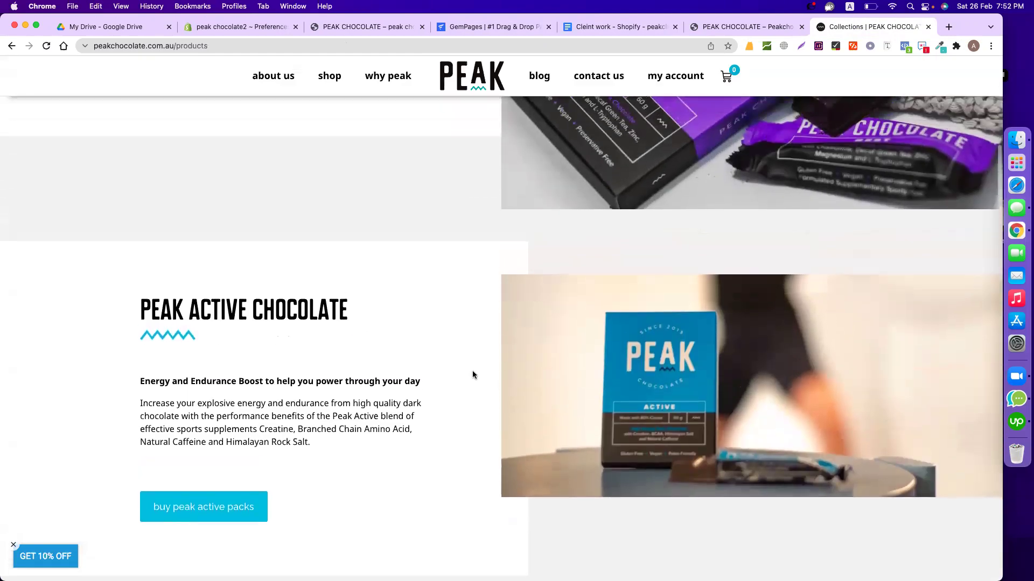
{"action": "scroll", "coordinate": [473, 375], "scroll_direction": "up", "scroll_amount": 2}
{"action": "scroll", "coordinate": [472, 374], "scroll_direction": "down", "scroll_amount": 15}
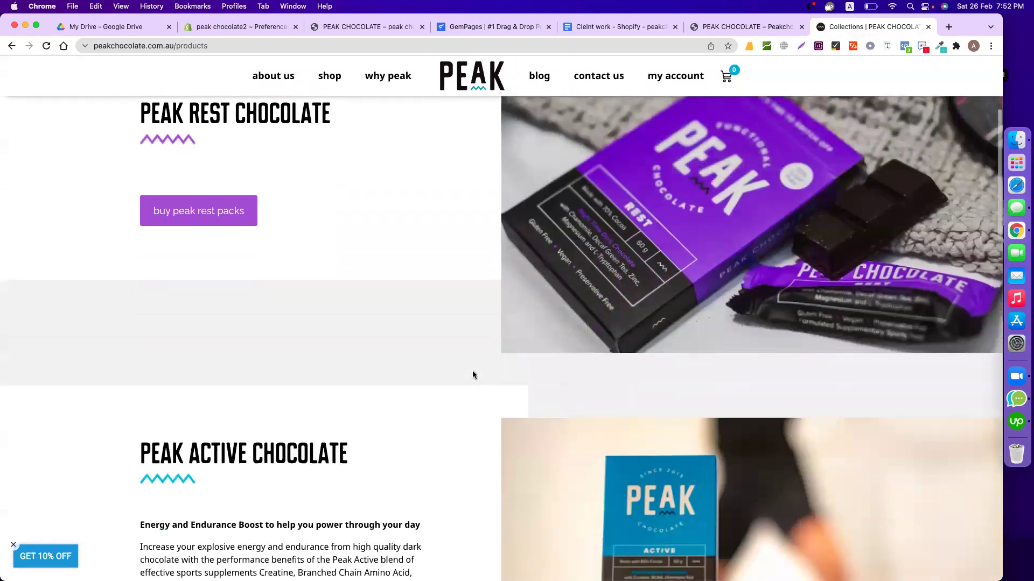
{"action": "scroll", "coordinate": [473, 373], "scroll_direction": "down", "scroll_amount": 10}
{"action": "scroll", "coordinate": [472, 373], "scroll_direction": "up", "scroll_amount": 10}
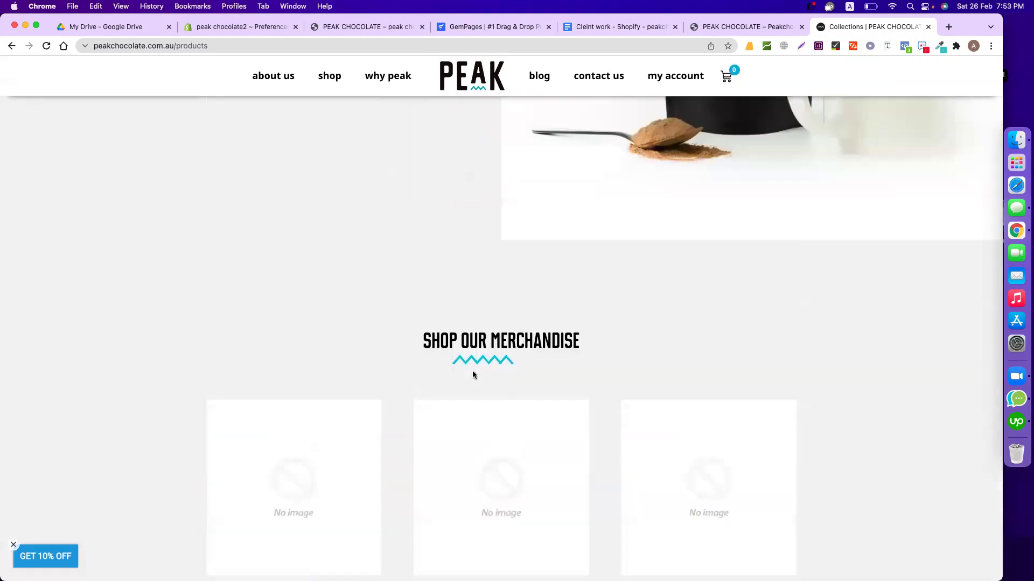
{"action": "left_click", "coordinate": [498, 38]}
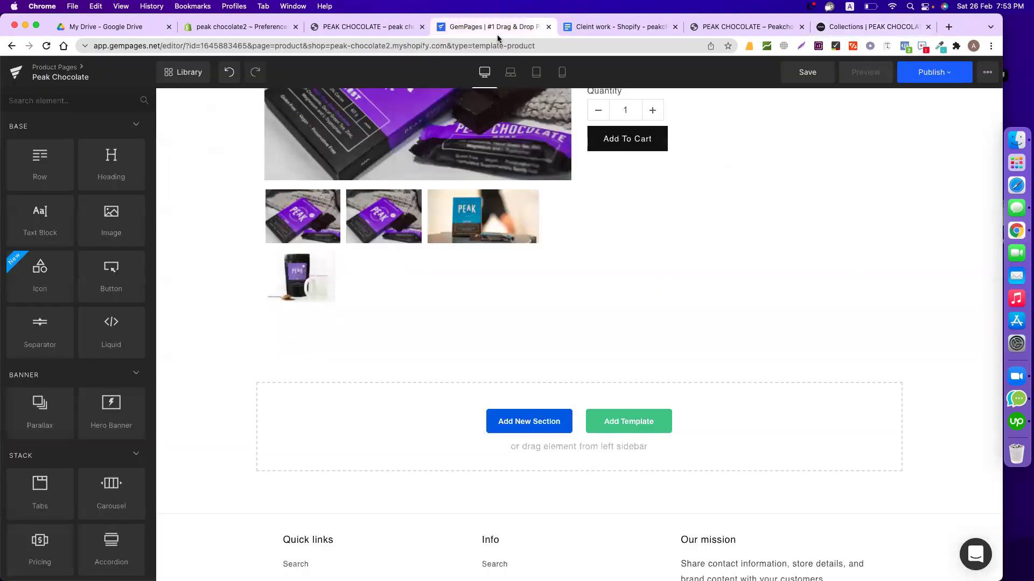
Step: Open the block library and browse the ready-made Blocks list
{"action": "left_click", "coordinate": [654, 421]}
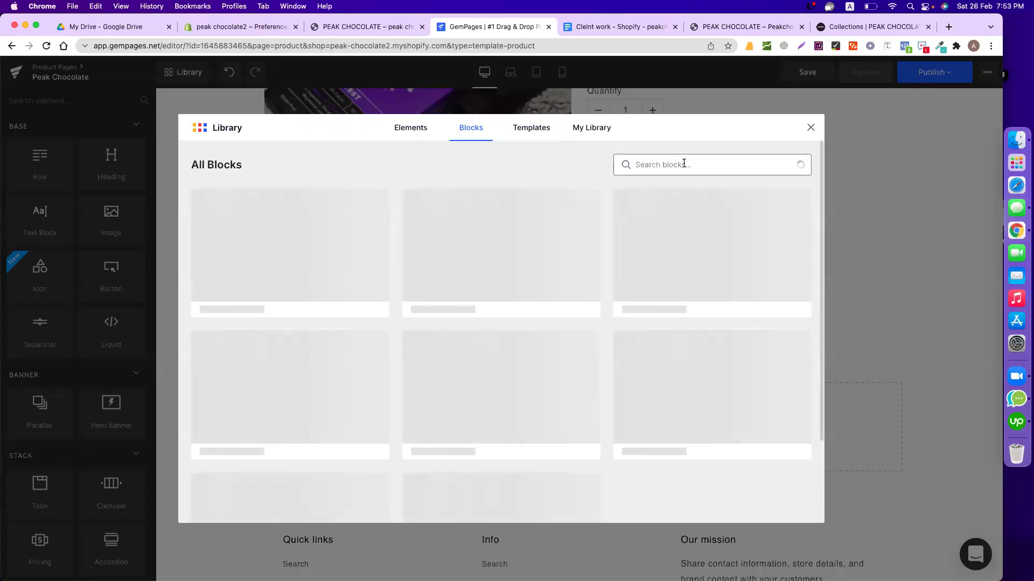
{"action": "scroll", "coordinate": [438, 371], "scroll_direction": "down", "scroll_amount": 15}
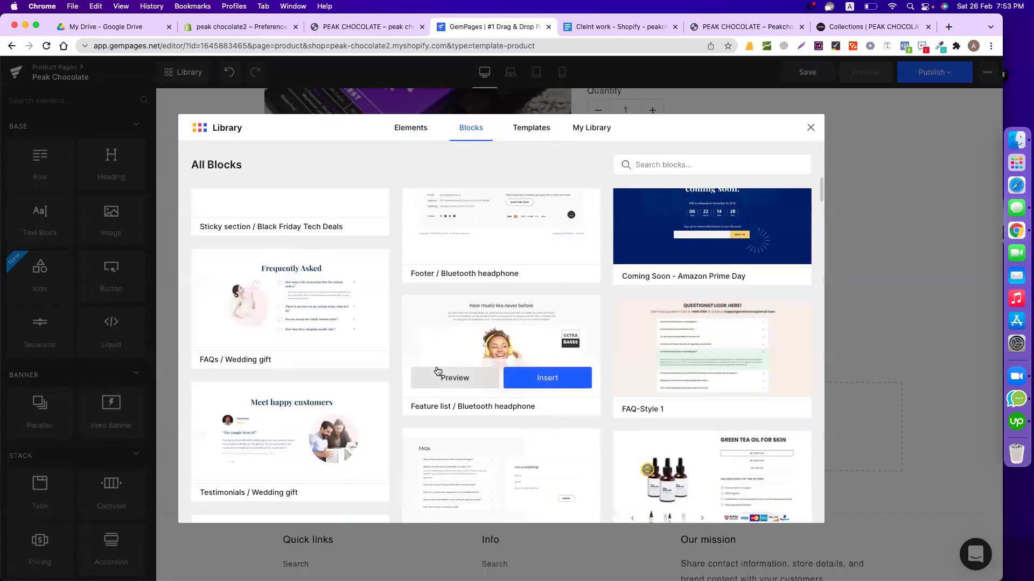
{"action": "scroll", "coordinate": [437, 371], "scroll_direction": "down", "scroll_amount": 10}
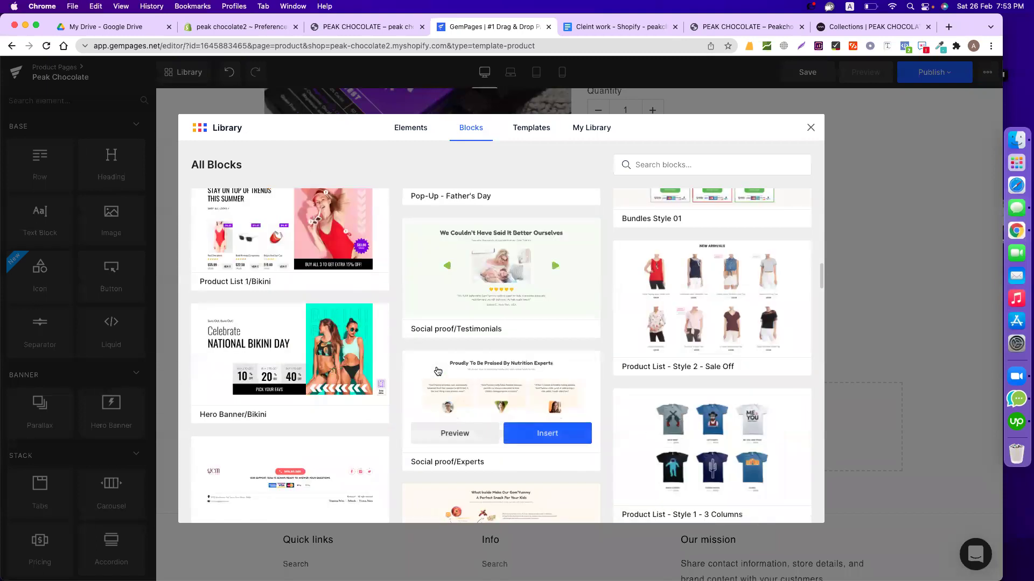
{"action": "scroll", "coordinate": [438, 371], "scroll_direction": "up", "scroll_amount": 5}
{"action": "mouse_move", "coordinate": [437, 372]}
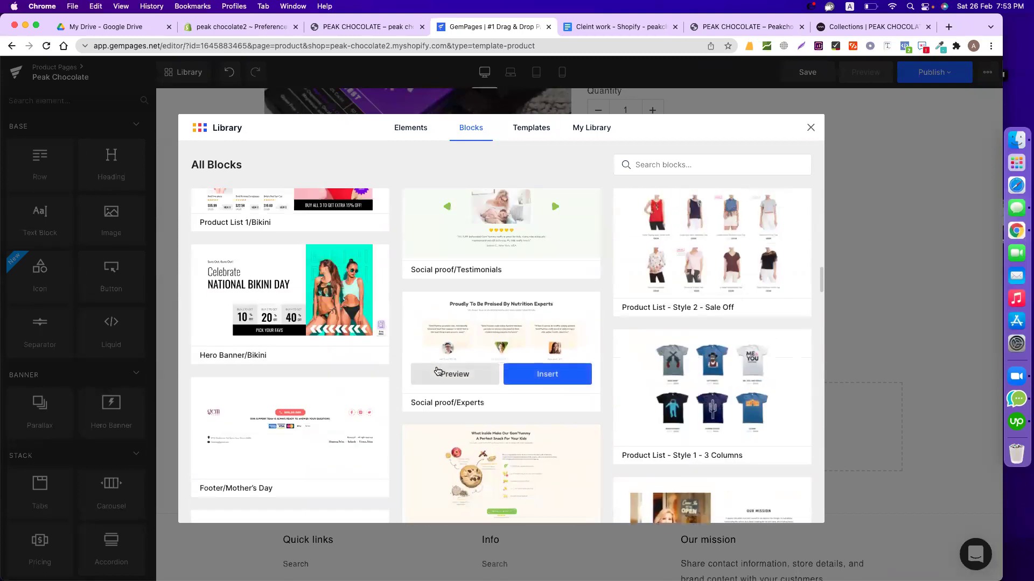
{"action": "scroll", "coordinate": [437, 371], "scroll_direction": "down", "scroll_amount": 5}
{"action": "scroll", "coordinate": [438, 371], "scroll_direction": "down", "scroll_amount": 2}
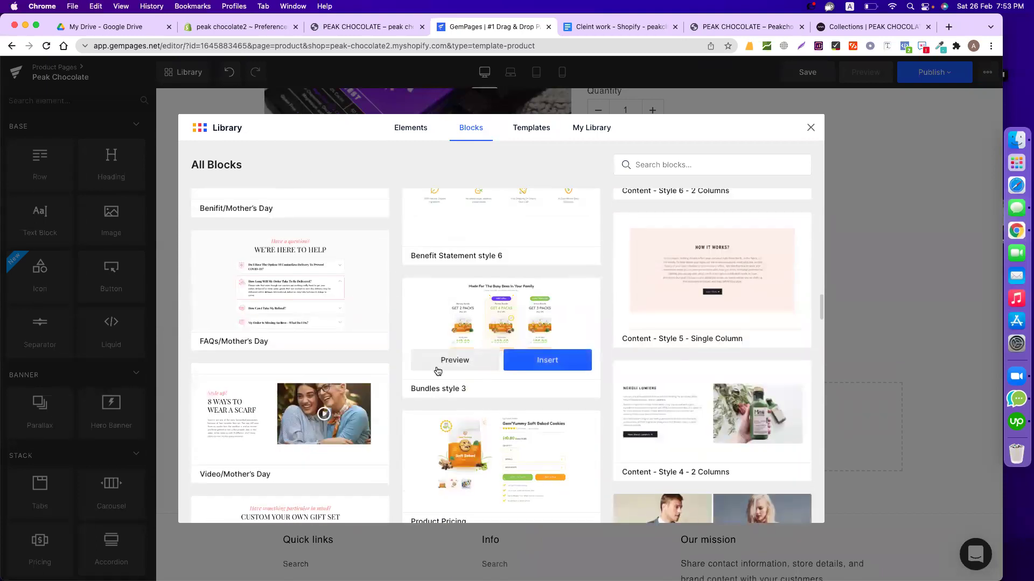
{"action": "scroll", "coordinate": [438, 371], "scroll_direction": "up", "scroll_amount": 4}
{"action": "scroll", "coordinate": [437, 371], "scroll_direction": "down", "scroll_amount": 5}
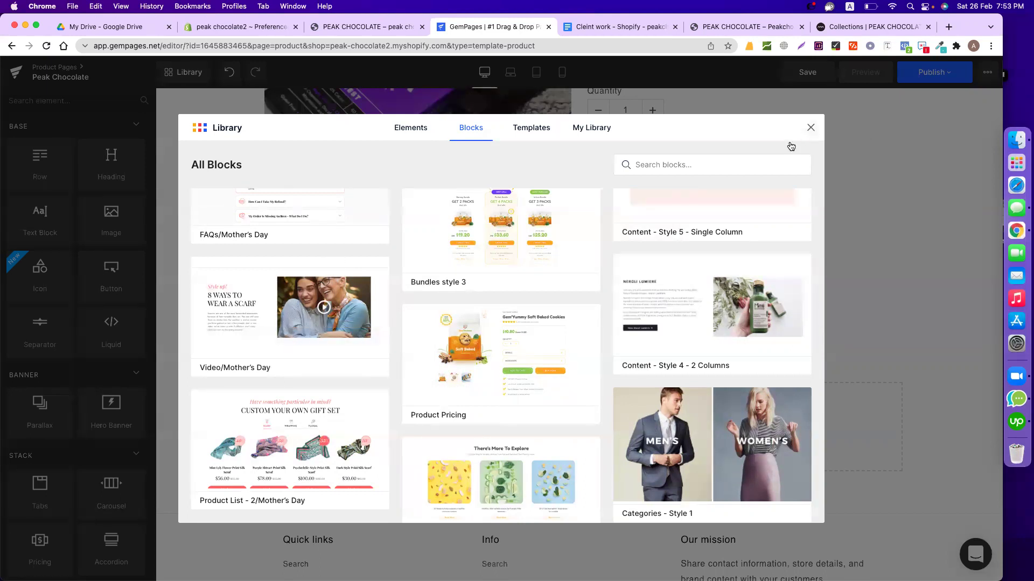
Step: Insert the Testimonials/Mother's Day block below the product section
{"action": "mouse_move", "coordinate": [318, 350]}
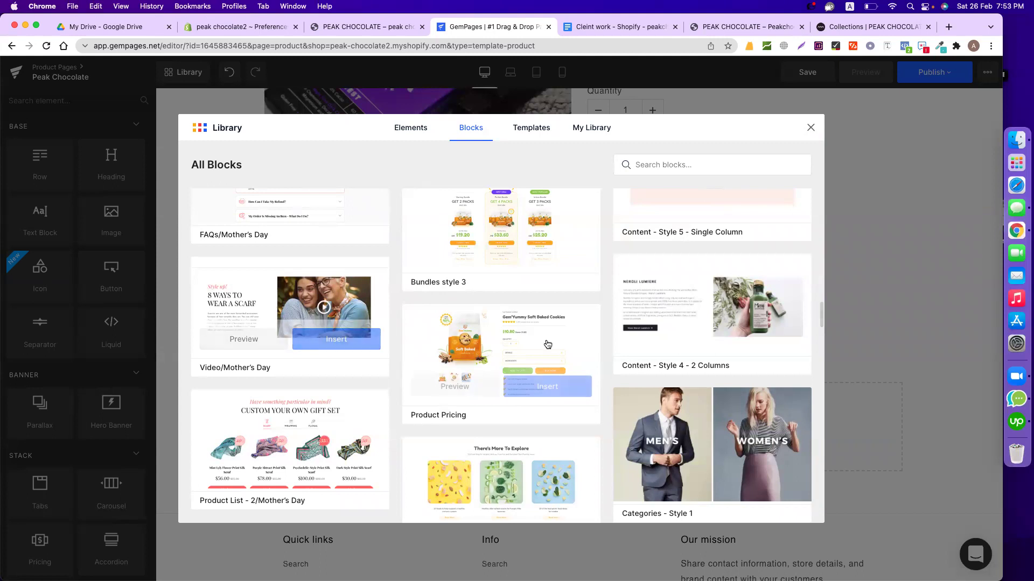
{"action": "scroll", "coordinate": [547, 345], "scroll_direction": "down", "scroll_amount": 5}
{"action": "scroll", "coordinate": [547, 344], "scroll_direction": "down", "scroll_amount": 2}
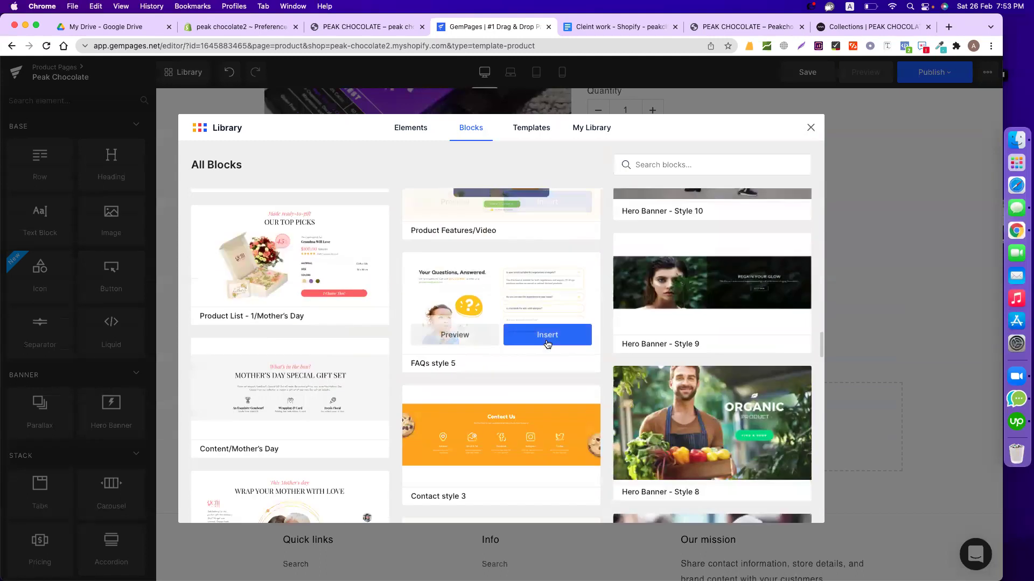
{"action": "scroll", "coordinate": [541, 346], "scroll_direction": "up", "scroll_amount": 4}
{"action": "mouse_move", "coordinate": [348, 343]}
{"action": "scroll", "coordinate": [349, 343], "scroll_direction": "down", "scroll_amount": 2}
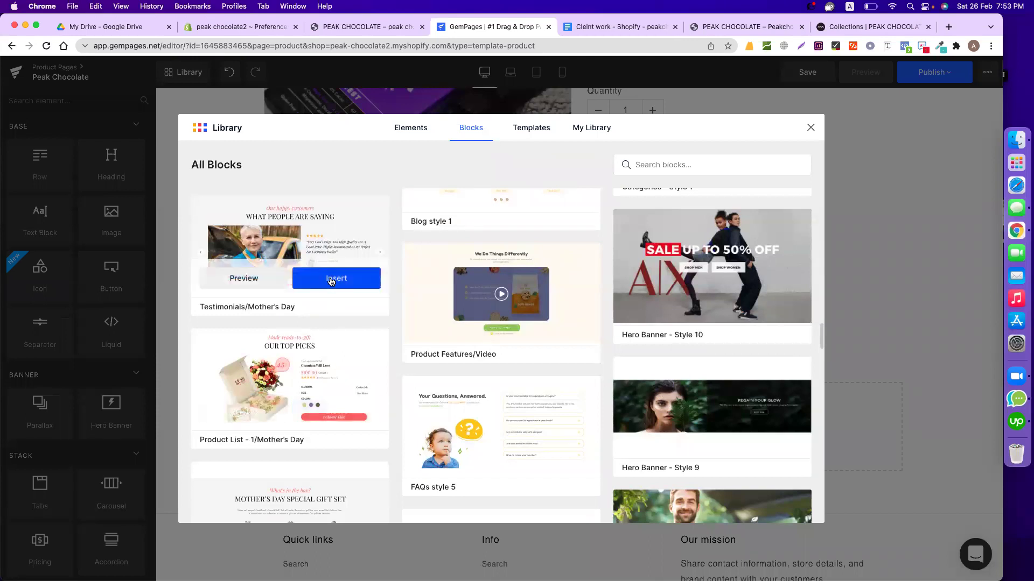
{"action": "left_click", "coordinate": [330, 280]}
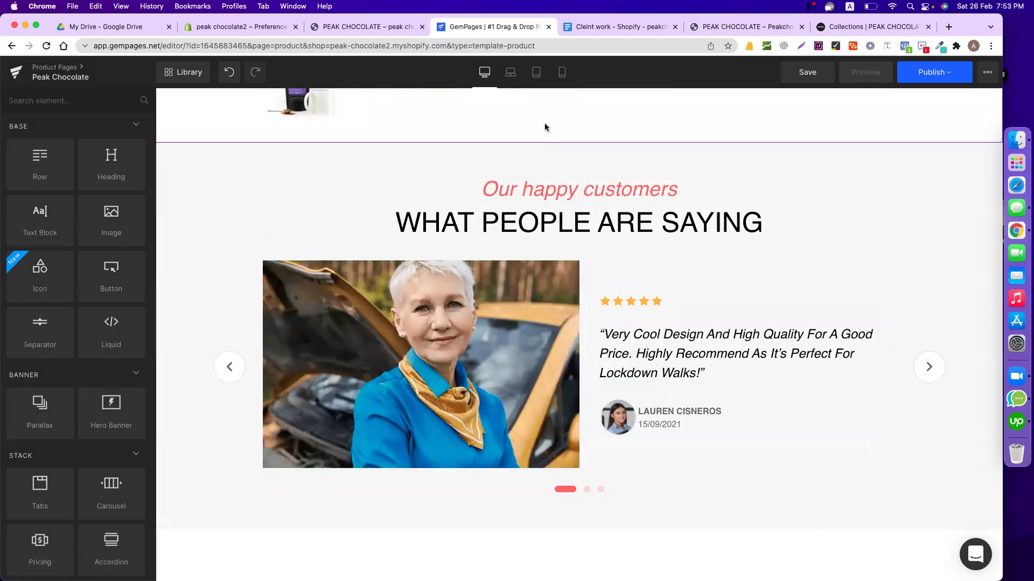
Step: Delete the star rating, reviewer name and date, and 'Our happy customers' subheading
{"action": "left_click", "coordinate": [599, 27]}
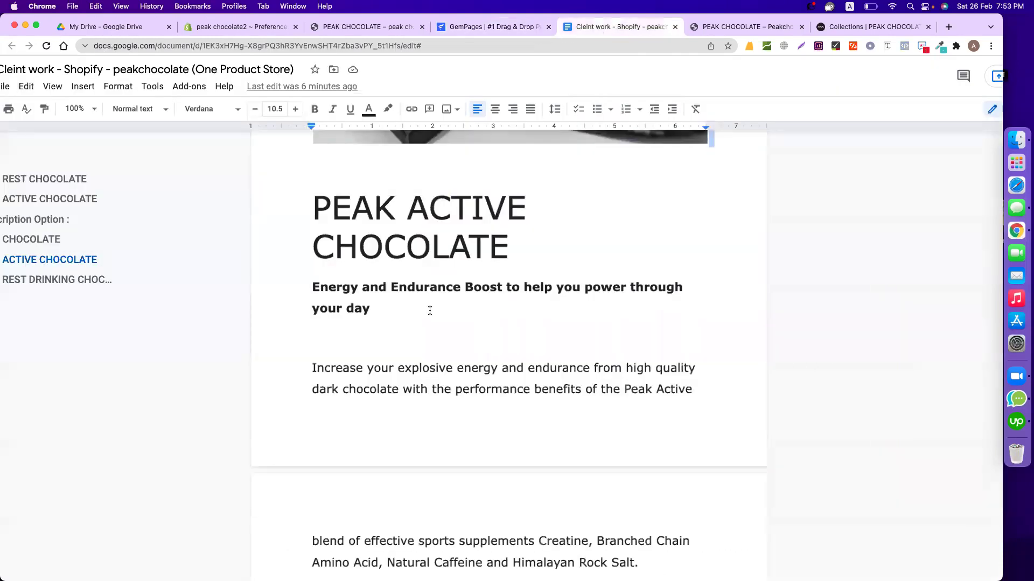
{"action": "left_click", "coordinate": [486, 28]}
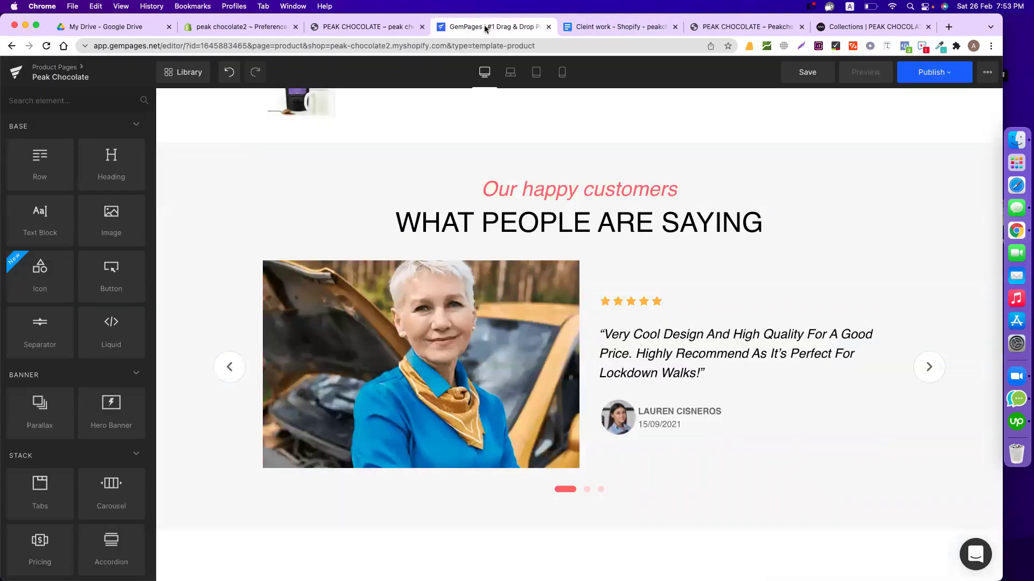
{"action": "left_click", "coordinate": [646, 301]}
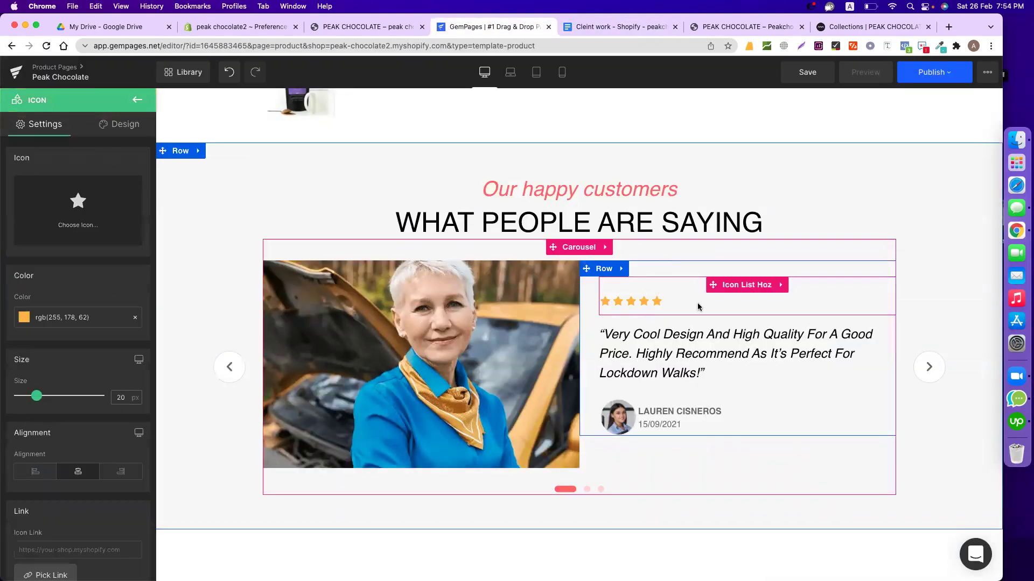
{"action": "right_click", "coordinate": [698, 307]}
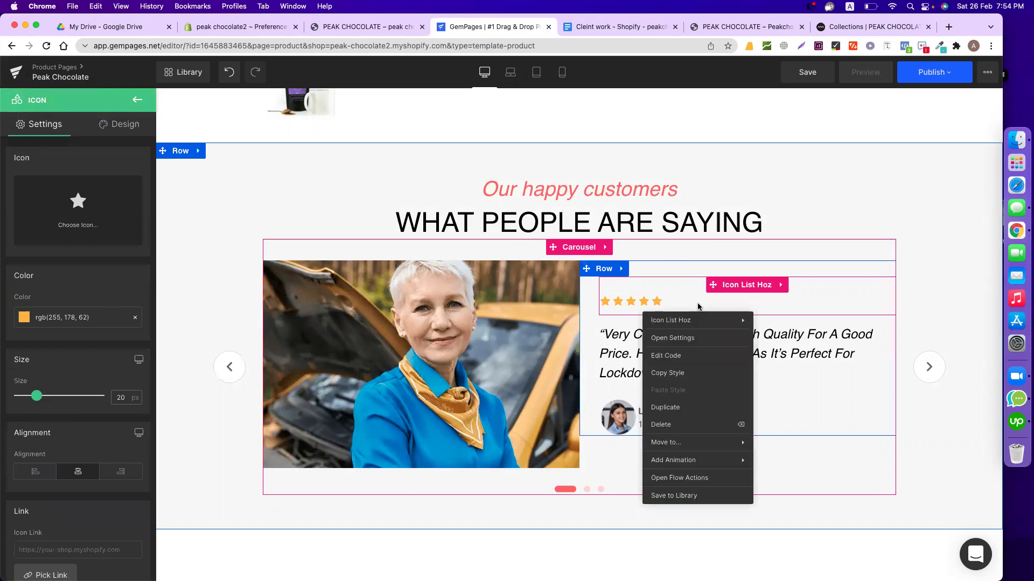
{"action": "left_click", "coordinate": [665, 425]}
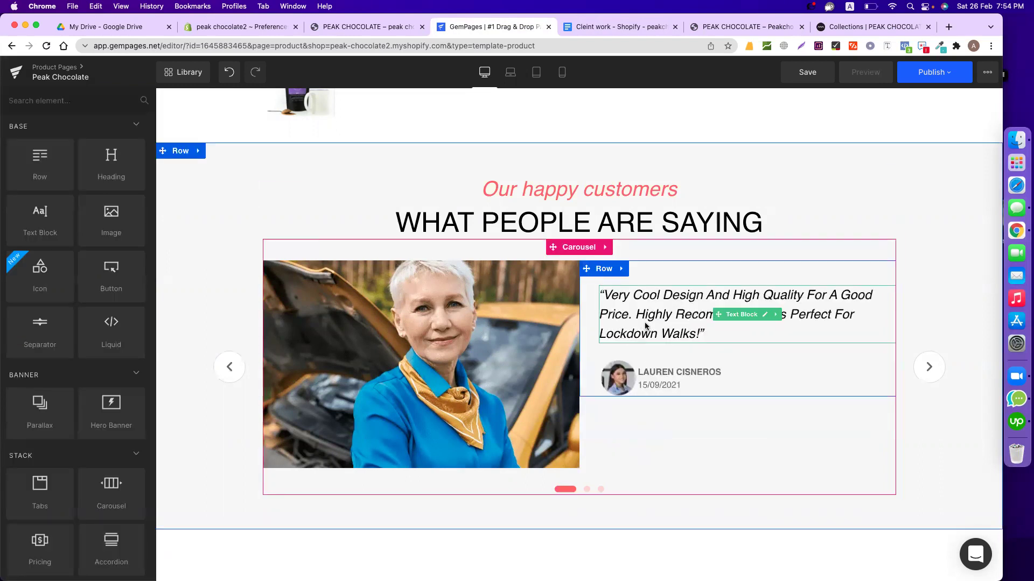
{"action": "right_click", "coordinate": [726, 373]}
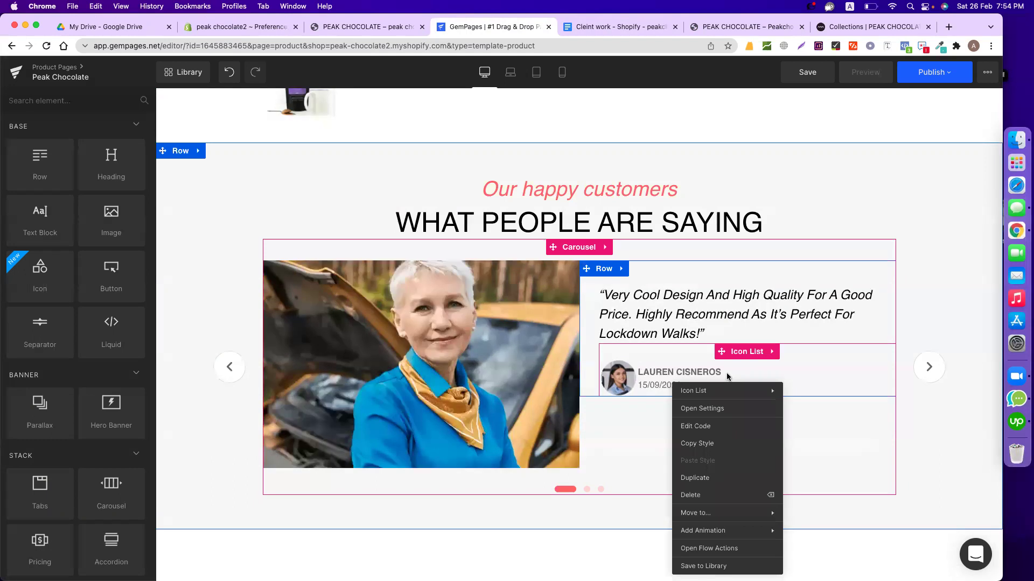
{"action": "left_click", "coordinate": [706, 493]}
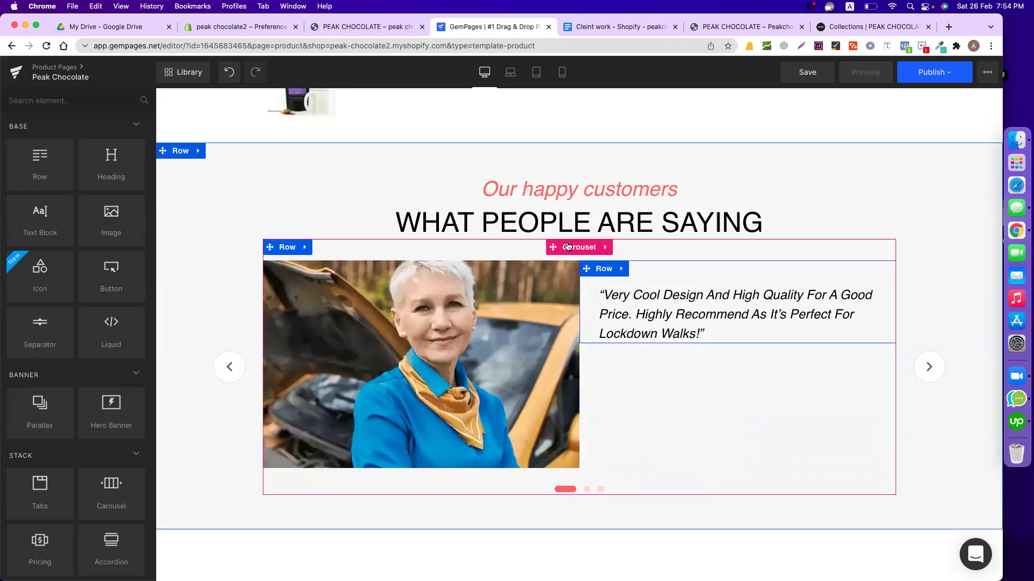
{"action": "right_click", "coordinate": [488, 182]}
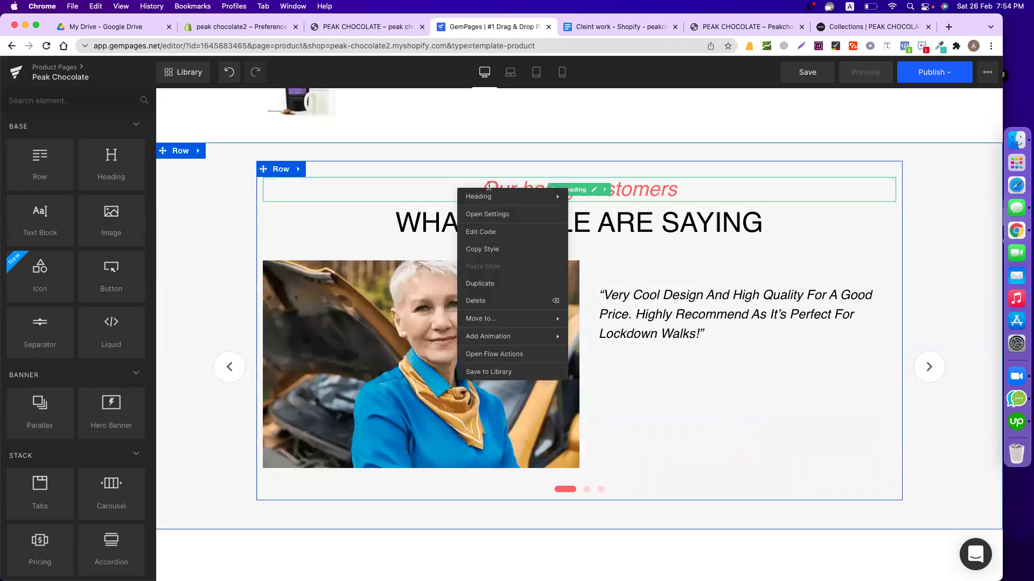
{"action": "left_click", "coordinate": [481, 302]}
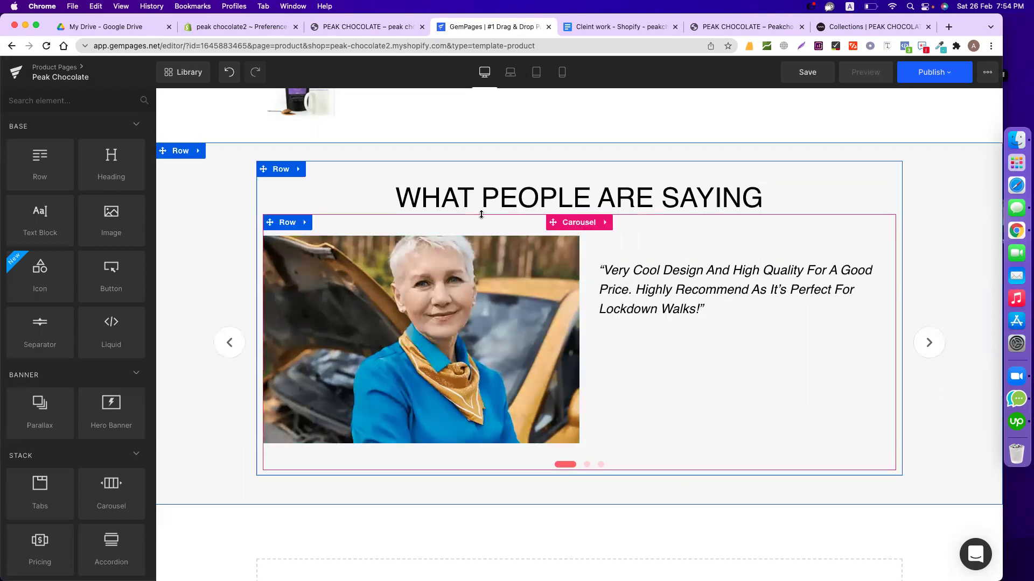
{"action": "left_click", "coordinate": [478, 198]}
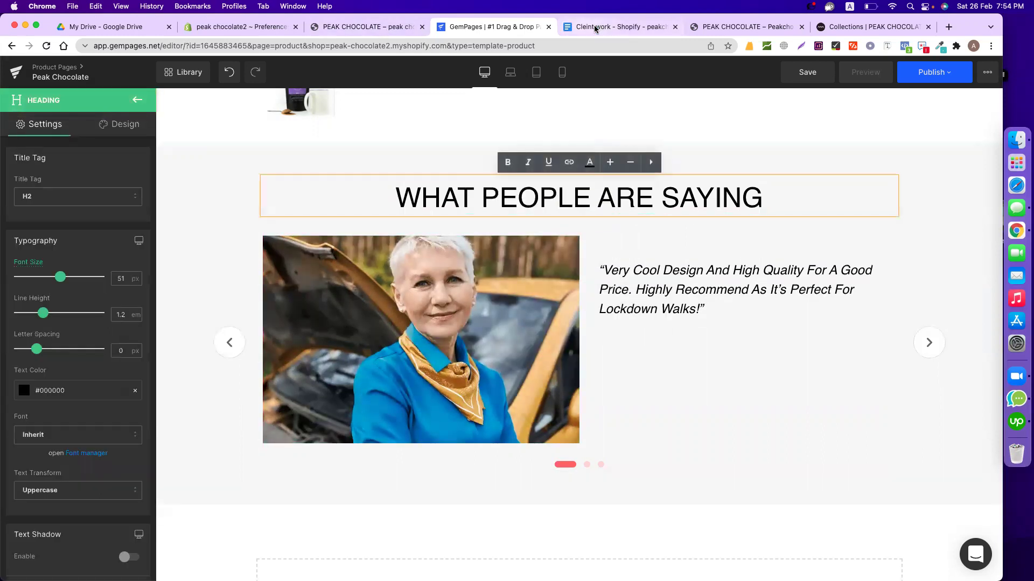
Step: Replace the WHAT PEOPLE ARE SAYING heading with PEAK ACTIVE CHOCOLATE copied from the doc
{"action": "left_click", "coordinate": [592, 26]}
{"action": "left_click_drag", "start_coordinate": [524, 260], "coordinate": [316, 228]}
{"action": "key", "text": "super+c"}
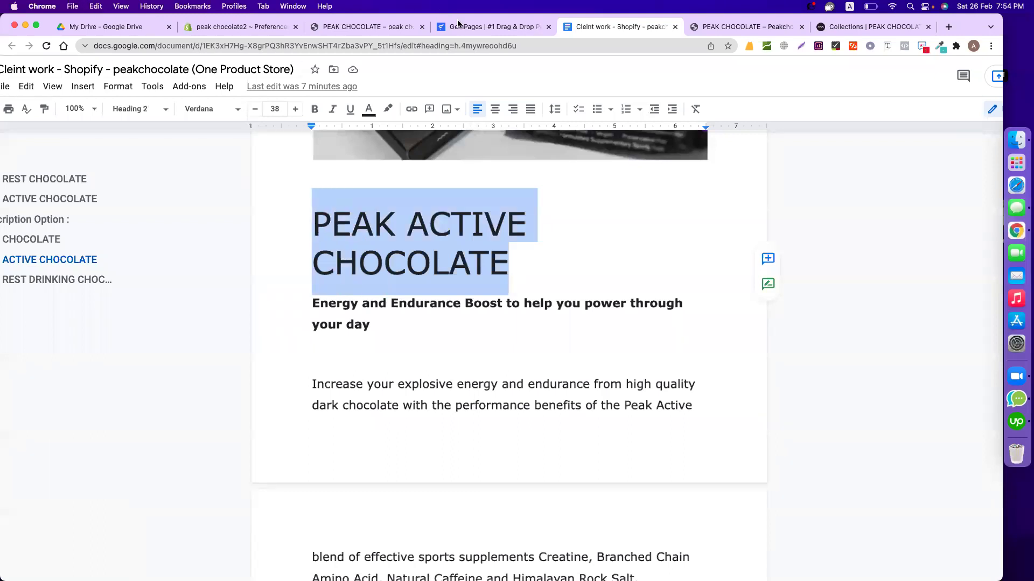
{"action": "left_click", "coordinate": [458, 25]}
{"action": "triple_click", "coordinate": [517, 196]}
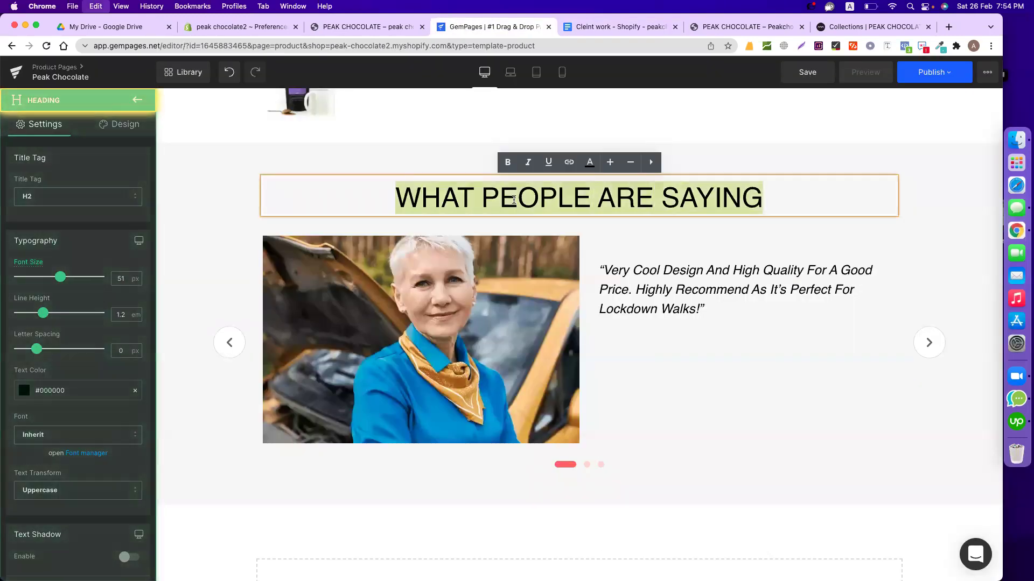
{"action": "key", "text": "super+v"}
{"action": "left_click", "coordinate": [497, 320]}
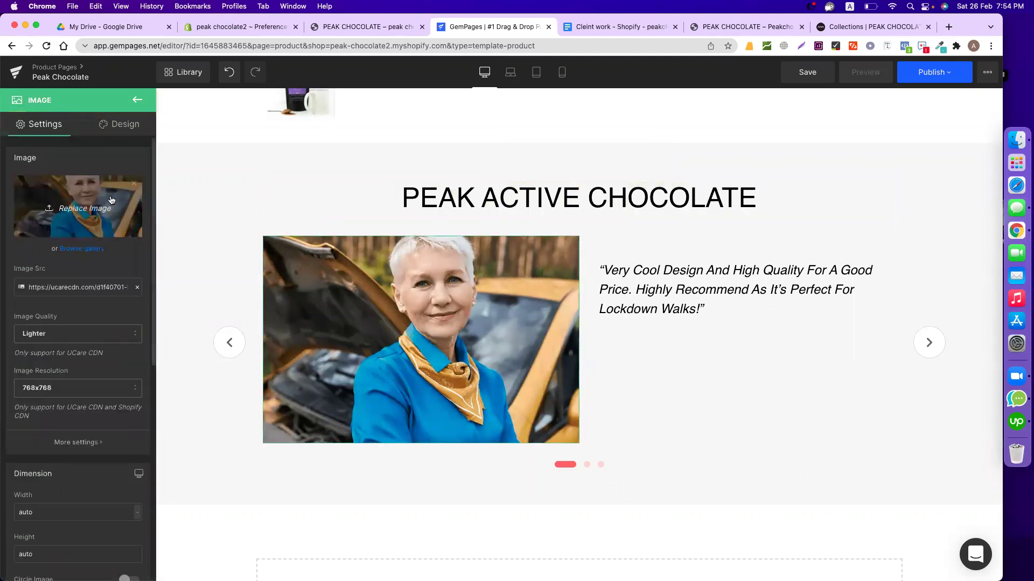
Step: Replace the testimonial photo with the PEAK product screenshot from the Desktop
{"action": "left_click", "coordinate": [86, 214]}
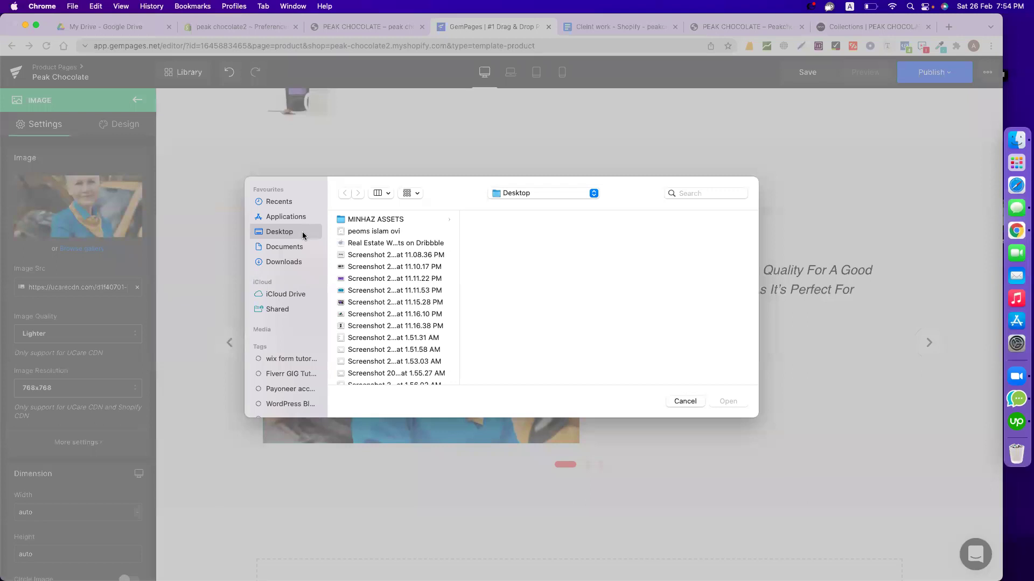
{"action": "left_click", "coordinate": [683, 402]}
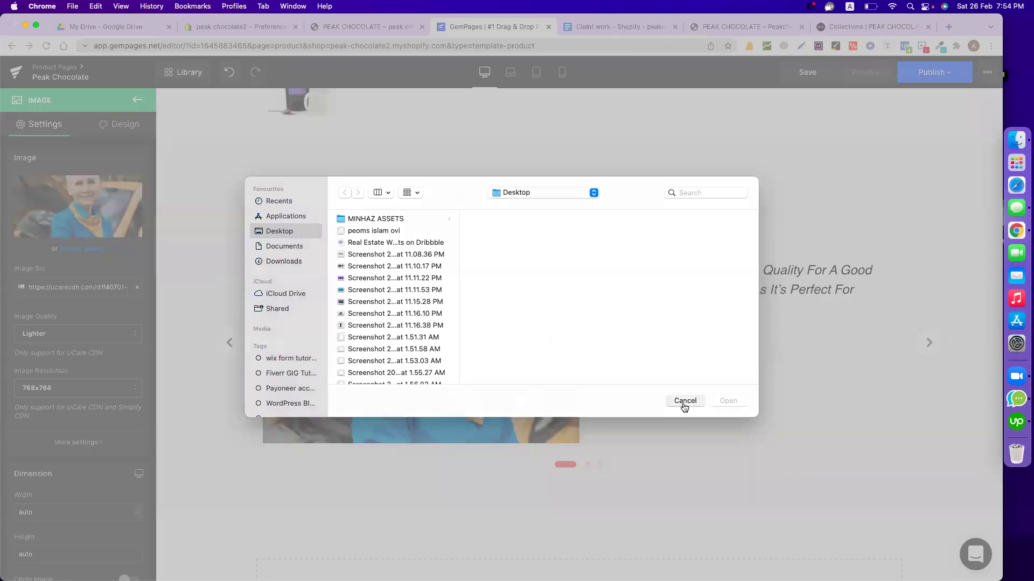
{"action": "left_click", "coordinate": [92, 251]}
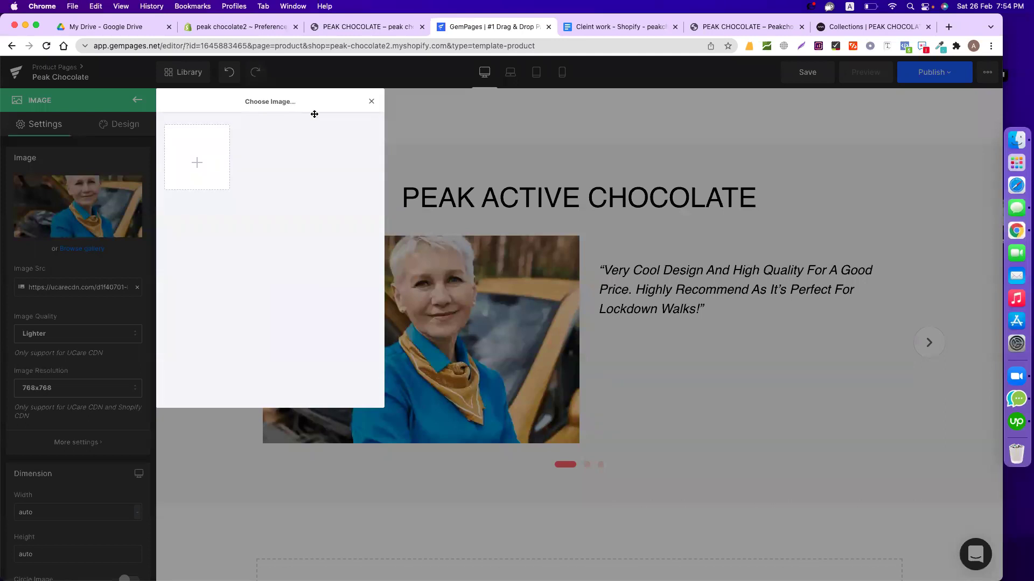
{"action": "left_click", "coordinate": [371, 102]}
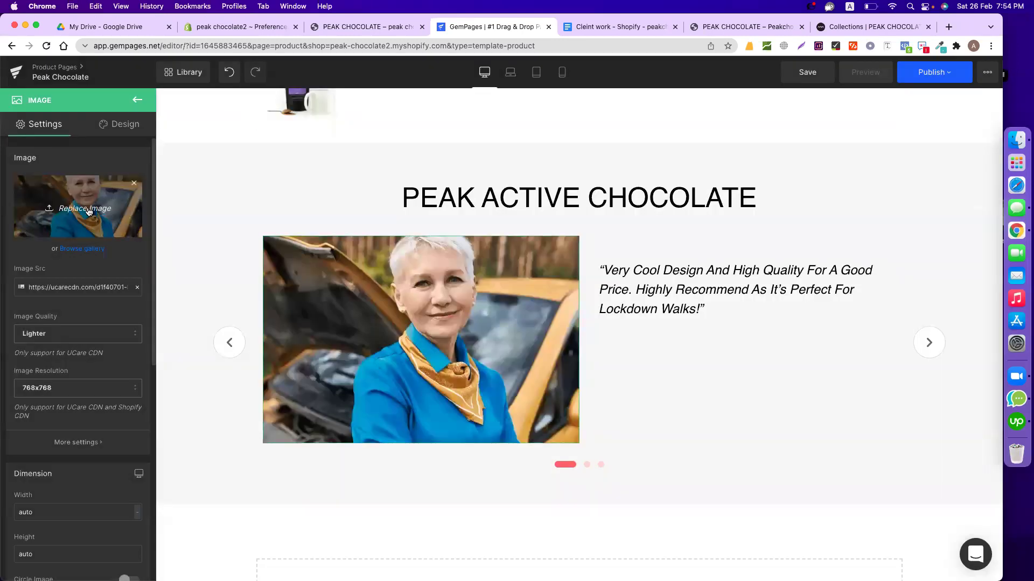
{"action": "left_click", "coordinate": [89, 211]}
{"action": "left_click", "coordinate": [397, 254]}
{"action": "key", "text": "Down"}
{"action": "key", "text": "Down"}
{"action": "key", "text": "Down"}
{"action": "key", "text": "Down"}
{"action": "key", "text": "Down"}
{"action": "key", "text": "Down"}
{"action": "key", "text": "Up"}
{"action": "key", "text": "Up"}
{"action": "key", "text": "Return"}
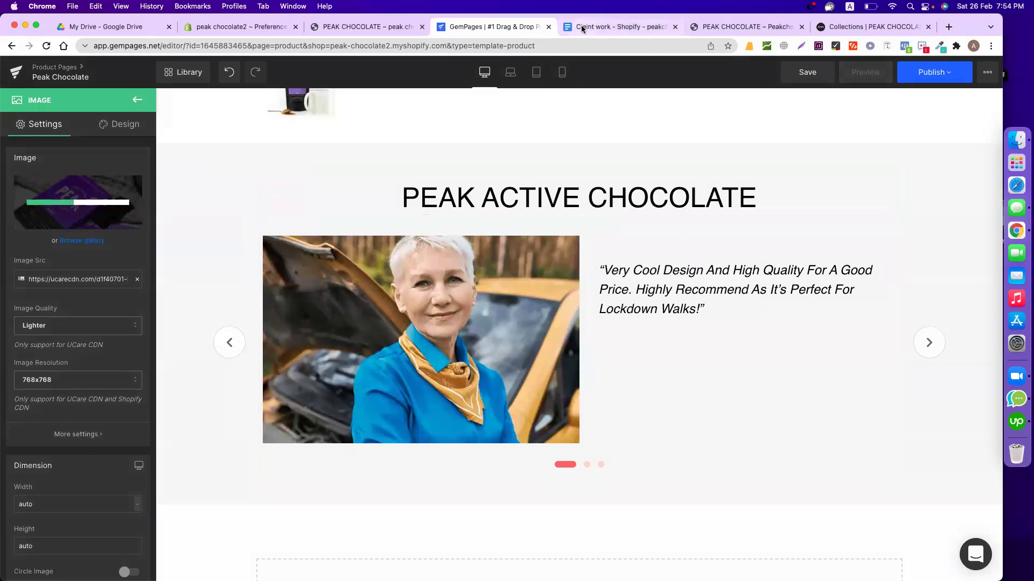
Step: Select the product description paragraphs in the Google Doc
{"action": "left_click", "coordinate": [582, 28]}
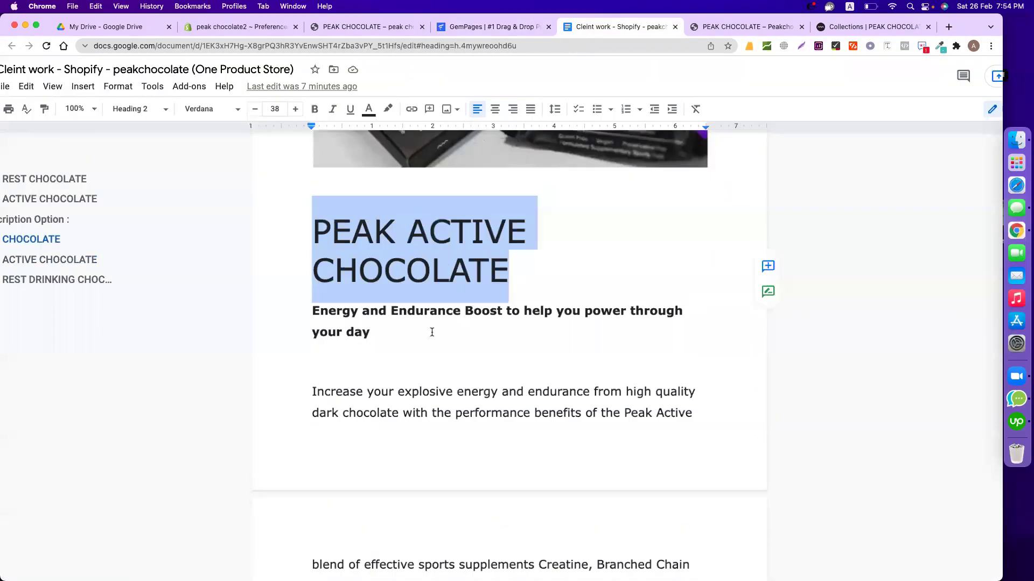
{"action": "scroll", "coordinate": [366, 357], "scroll_direction": "down", "scroll_amount": 2}
{"action": "left_click_drag", "start_coordinate": [314, 201], "coordinate": [651, 478]}
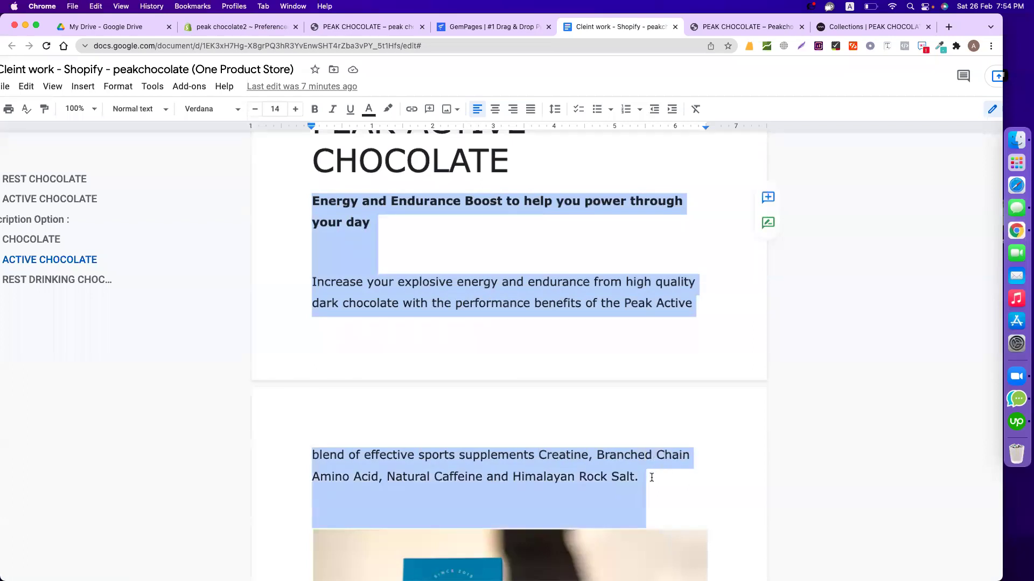
Step: Paste the PEAK ACTIVE description over the review quote as plain text
{"action": "left_click", "coordinate": [474, 30]}
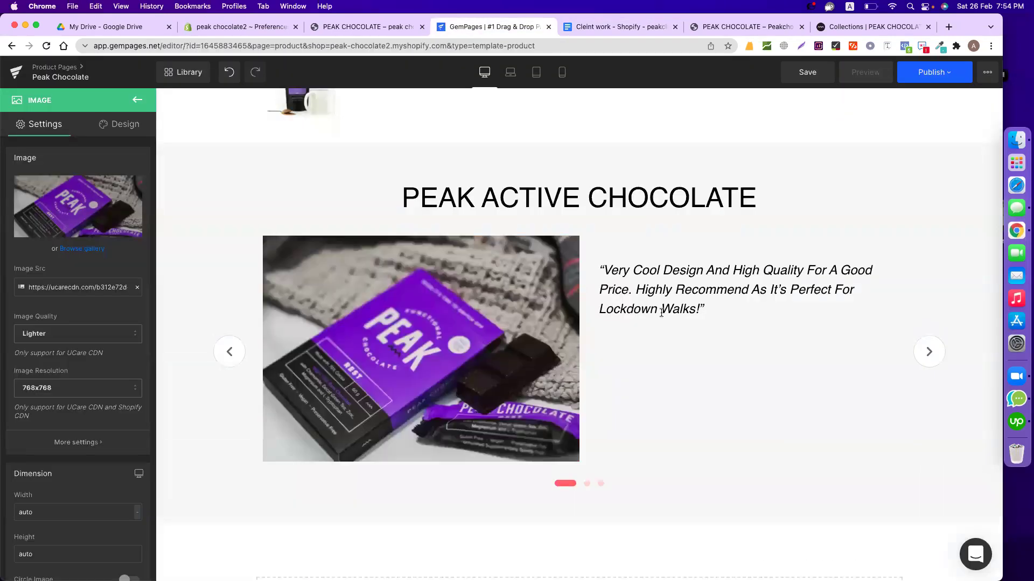
{"action": "left_click", "coordinate": [685, 300]}
{"action": "key", "text": "super+a"}
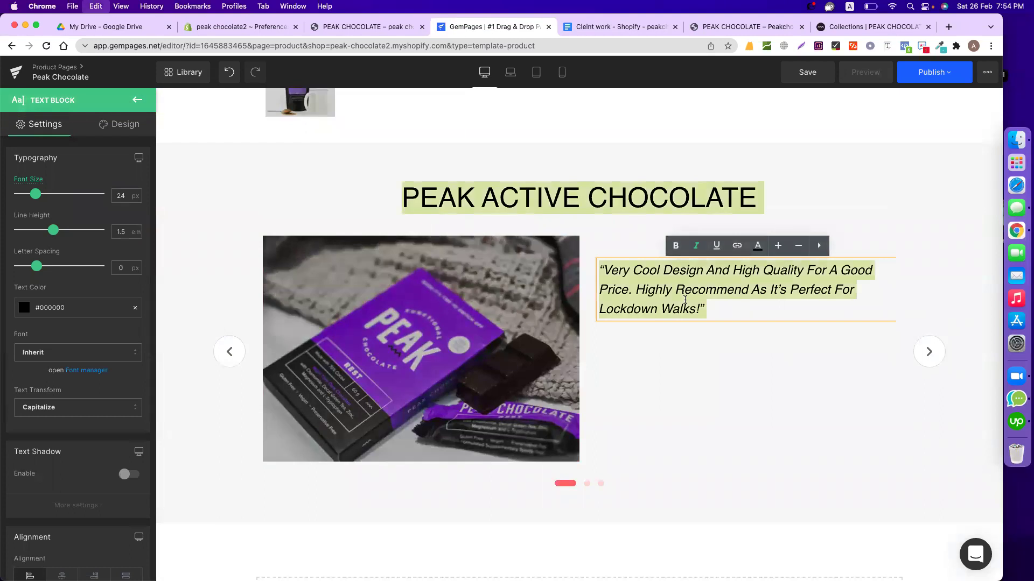
{"action": "key", "text": "Right"}
{"action": "key", "text": "super+a"}
{"action": "key", "text": "super+v"}
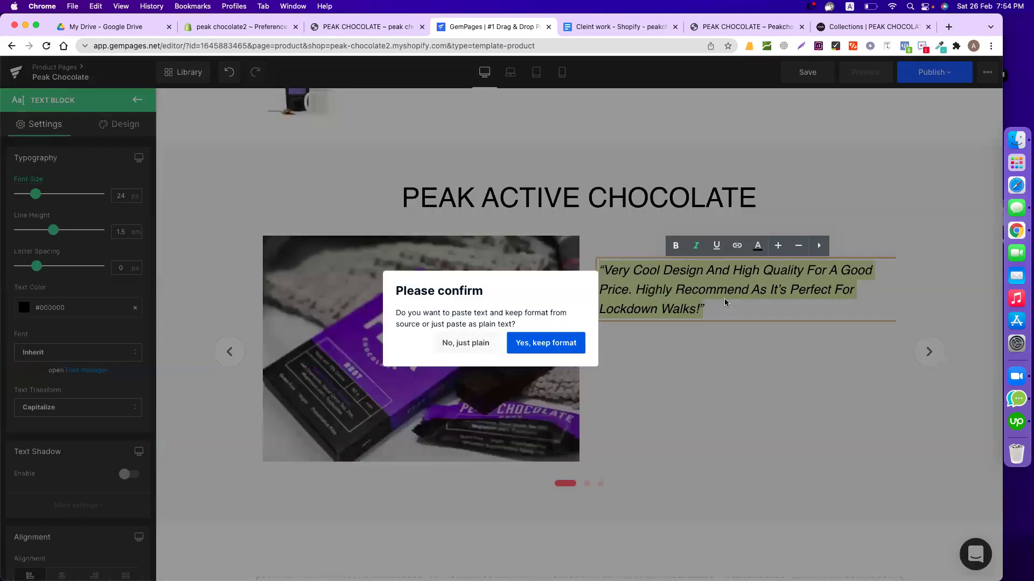
{"action": "left_click", "coordinate": [477, 341]}
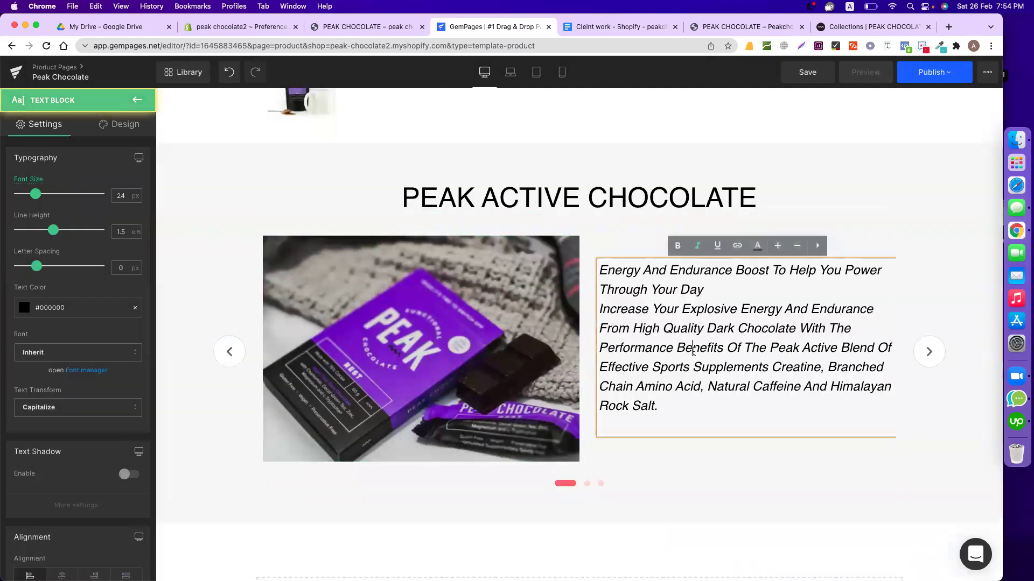
{"action": "left_click", "coordinate": [48, 352]}
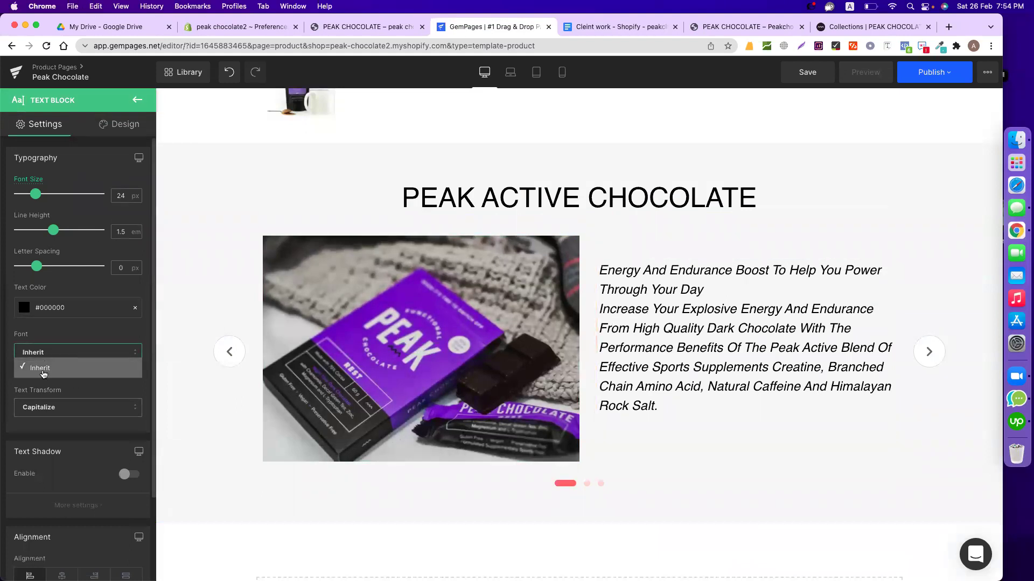
Step: Add Roboto in the Font manager via a 'robo' search and apply it to the description
{"action": "left_click", "coordinate": [86, 371]}
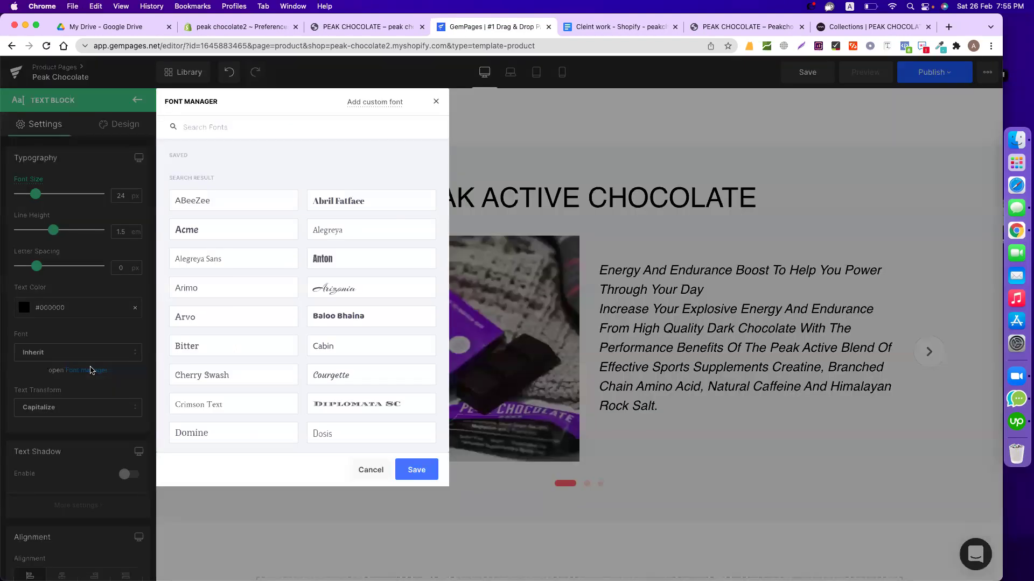
{"action": "left_click", "coordinate": [278, 125]}
{"action": "type", "text": "robo"}
{"action": "left_click", "coordinate": [237, 202]}
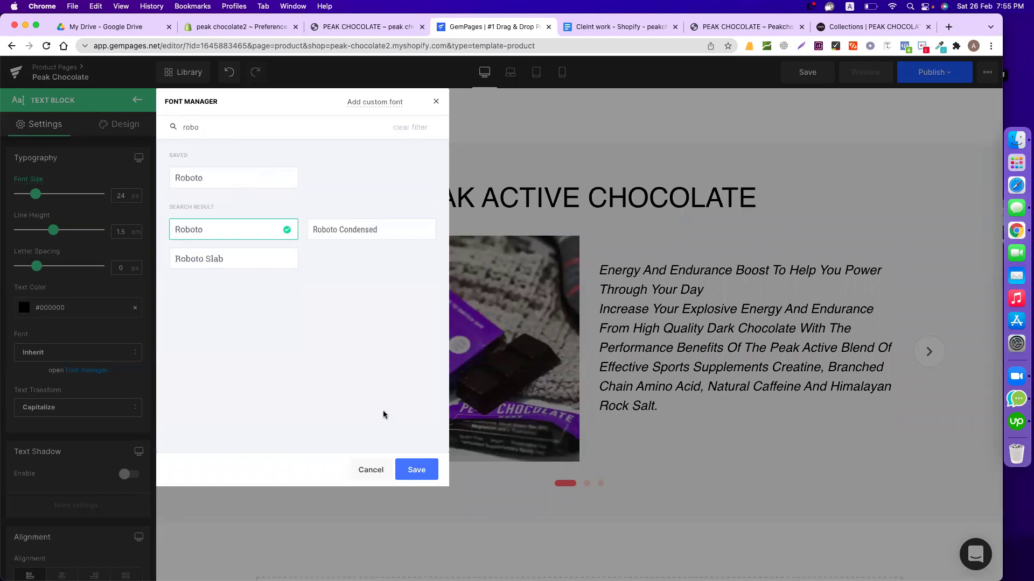
{"action": "left_click", "coordinate": [412, 466]}
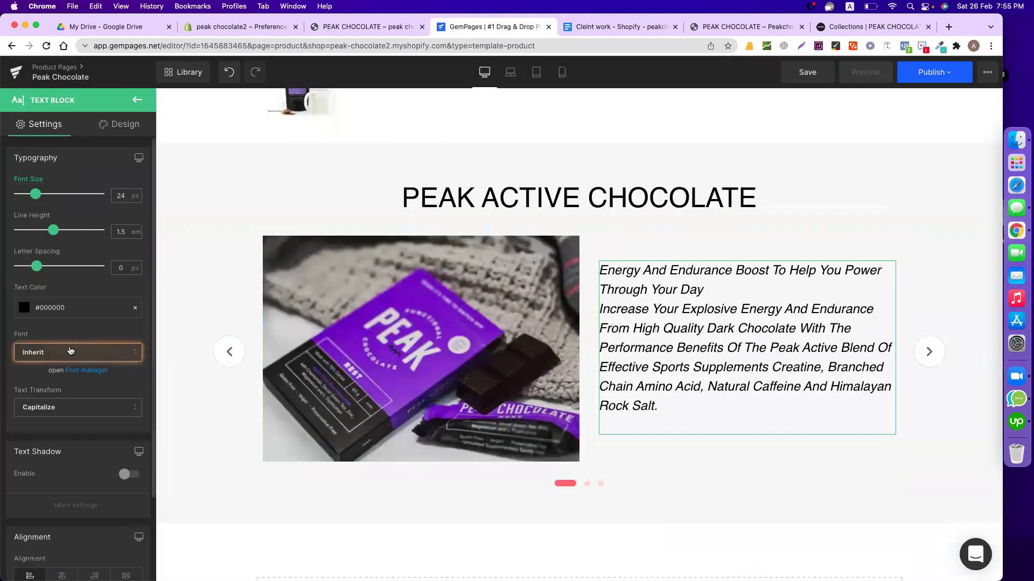
{"action": "left_click", "coordinate": [70, 351]}
{"action": "left_click", "coordinate": [53, 385]}
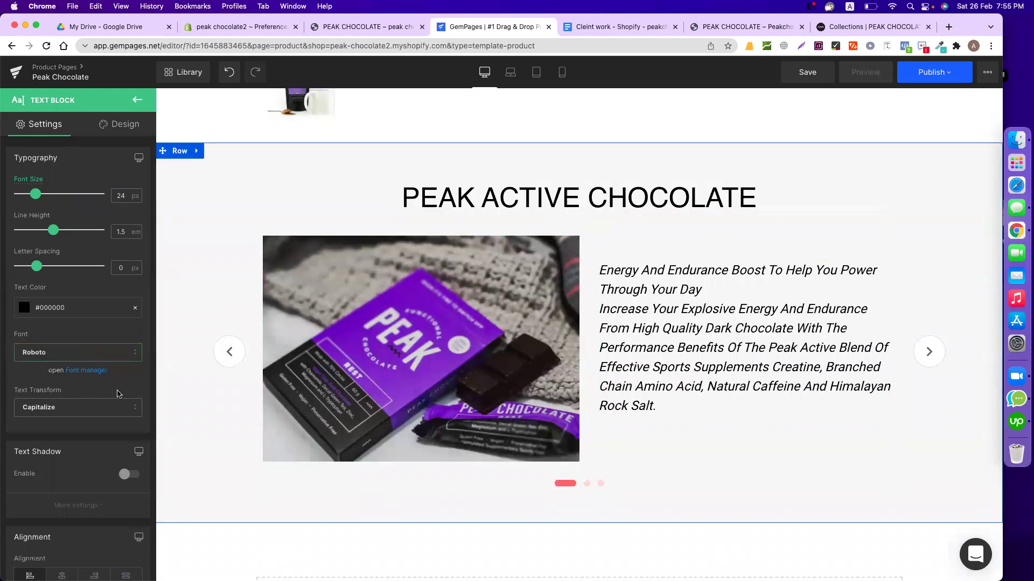
{"action": "left_click", "coordinate": [35, 355]}
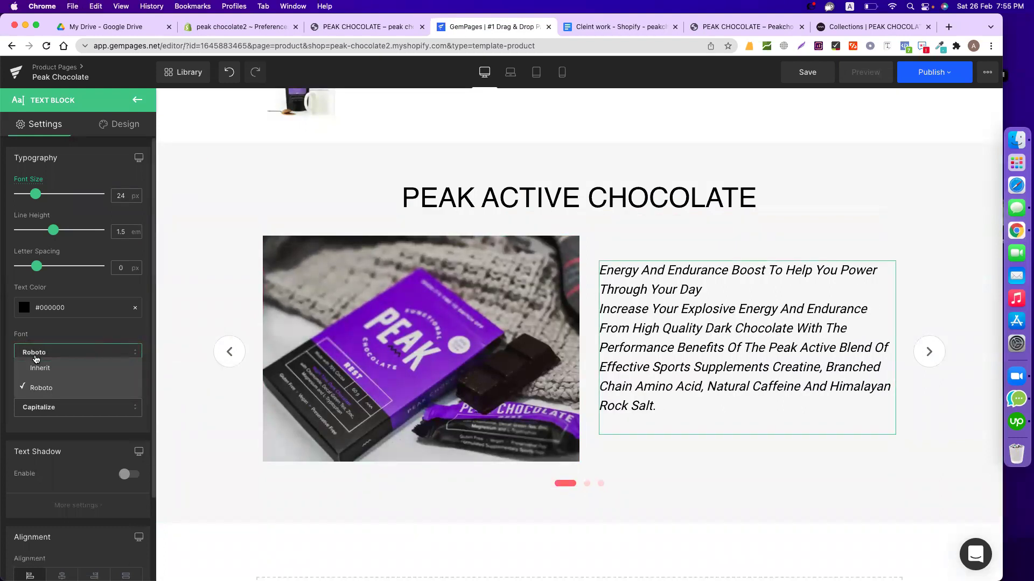
{"action": "left_click", "coordinate": [58, 353]}
{"action": "left_click", "coordinate": [58, 354]}
{"action": "left_click", "coordinate": [88, 328]}
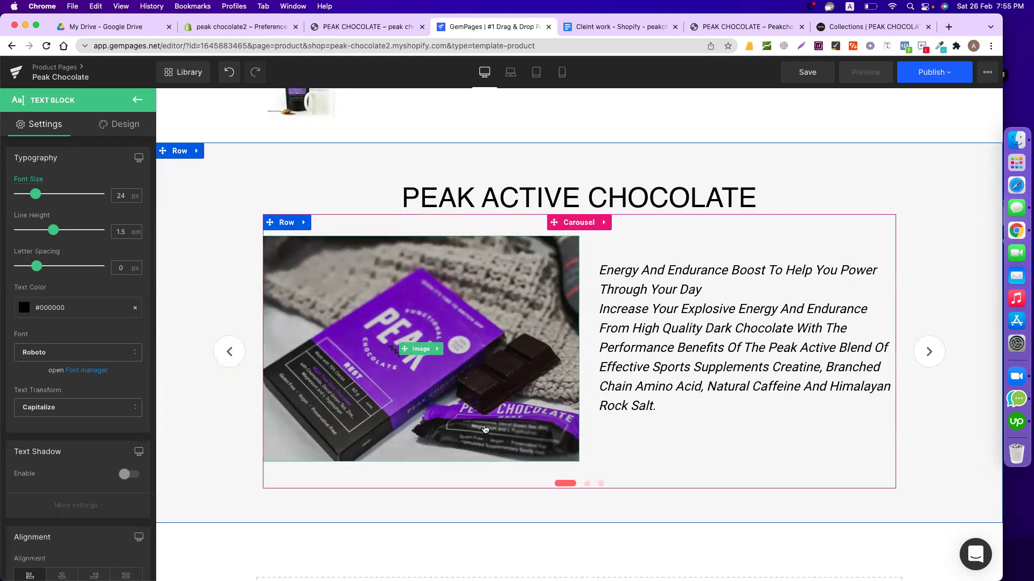
Step: Flip through the carousel slides, then delete the carousel and undo it
{"action": "left_click", "coordinate": [933, 351]}
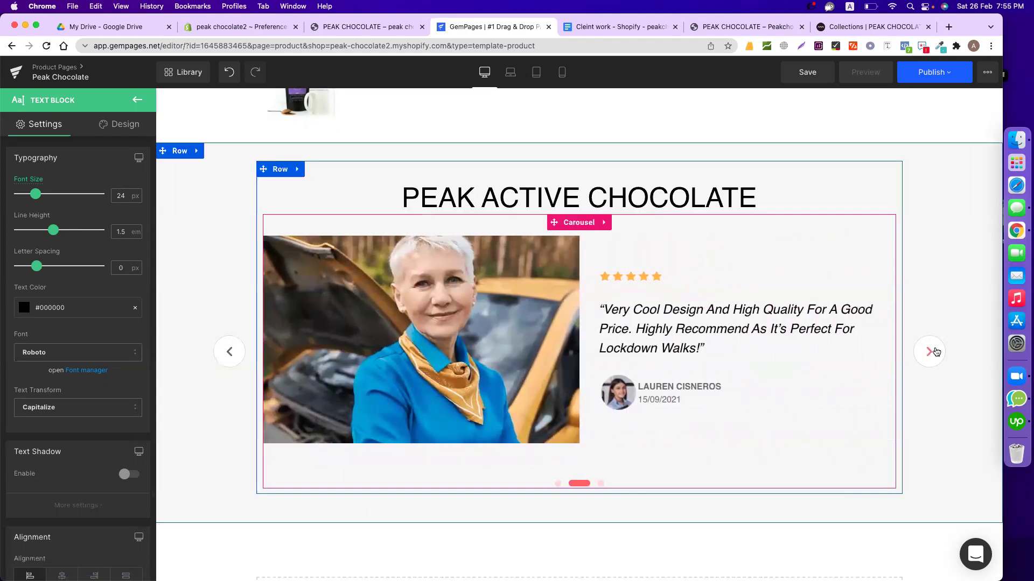
{"action": "left_click", "coordinate": [933, 351]}
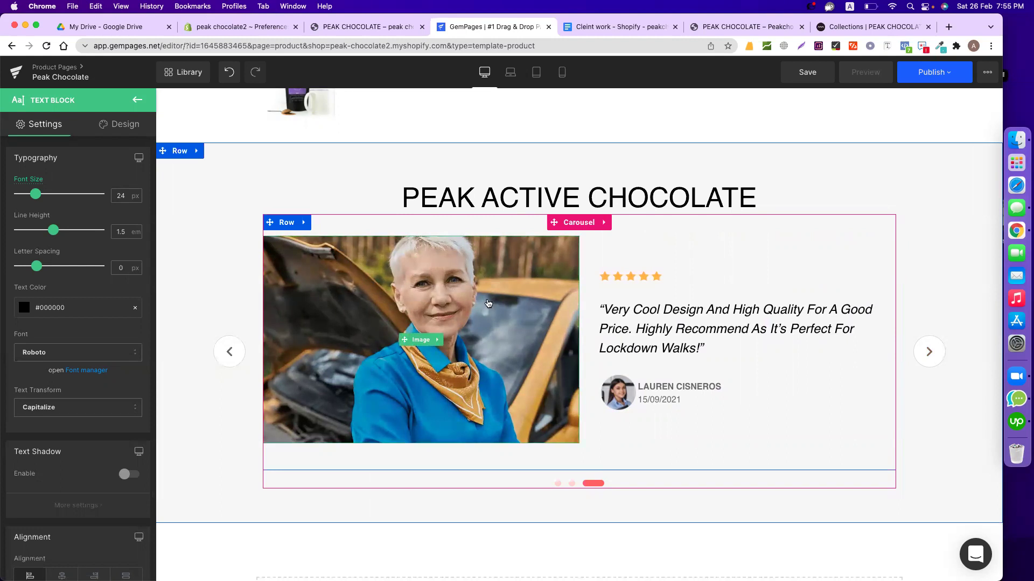
{"action": "right_click", "coordinate": [572, 226]}
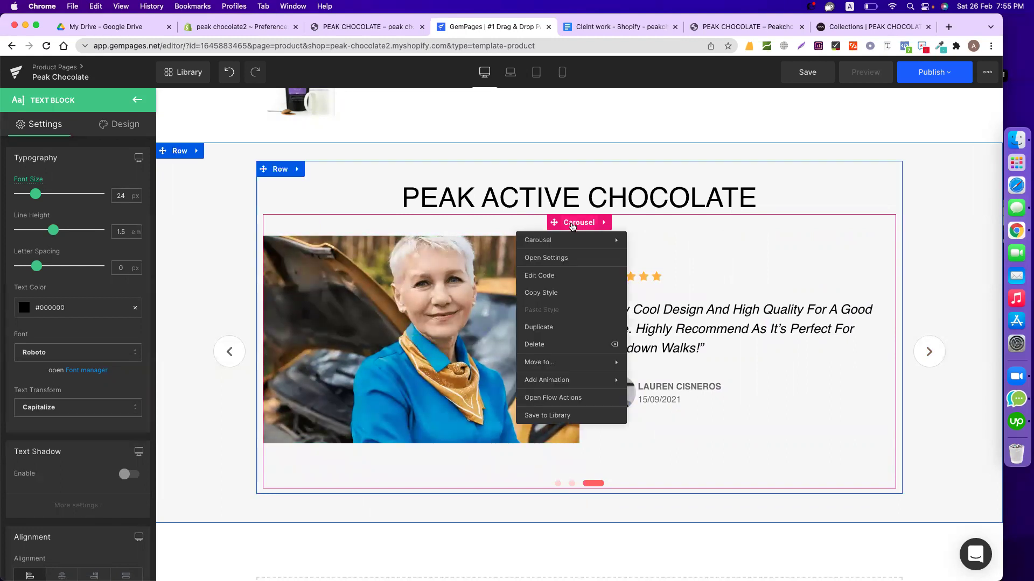
{"action": "left_click", "coordinate": [552, 349]}
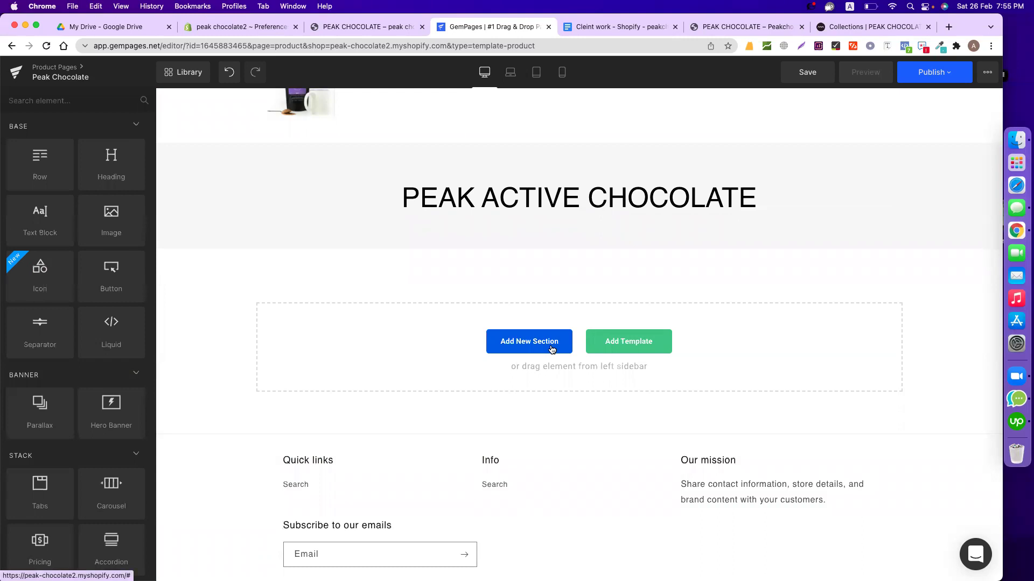
{"action": "key", "text": "super+z"}
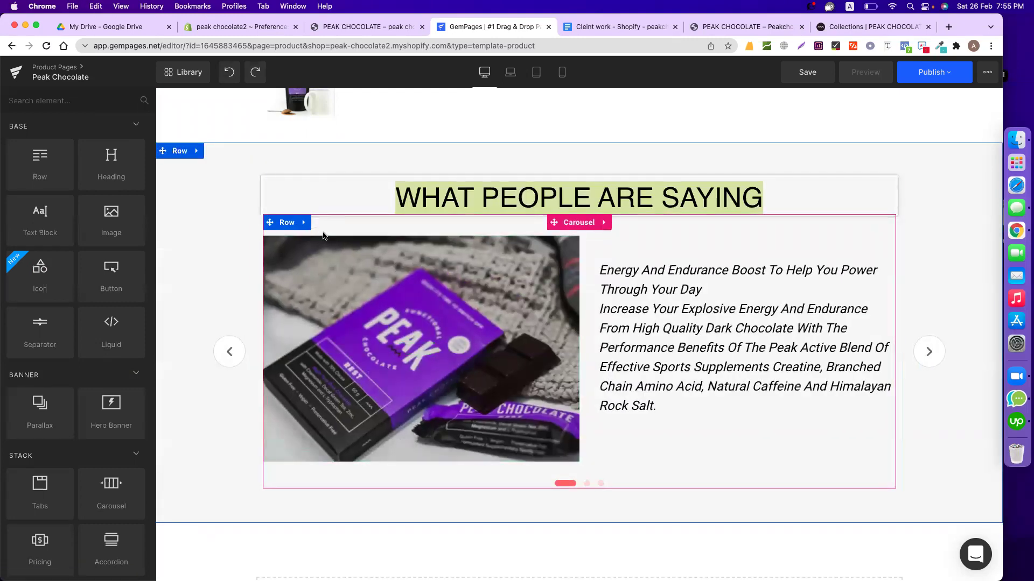
Step: Inspect the section's row, image and text block, then delete the testimonial carousel
{"action": "left_click", "coordinate": [288, 223]}
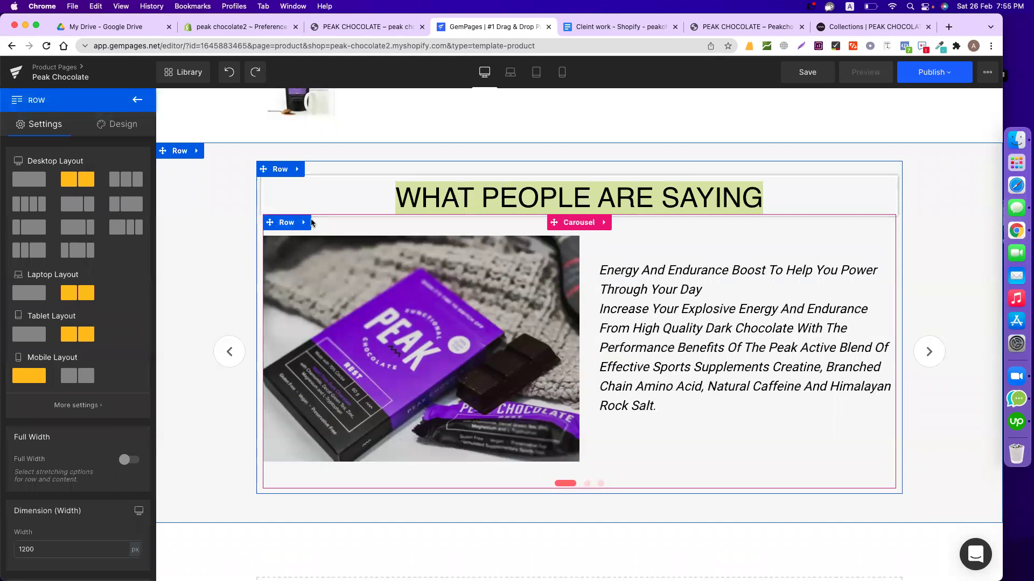
{"action": "left_click", "coordinate": [306, 223]}
{"action": "left_click", "coordinate": [320, 253]}
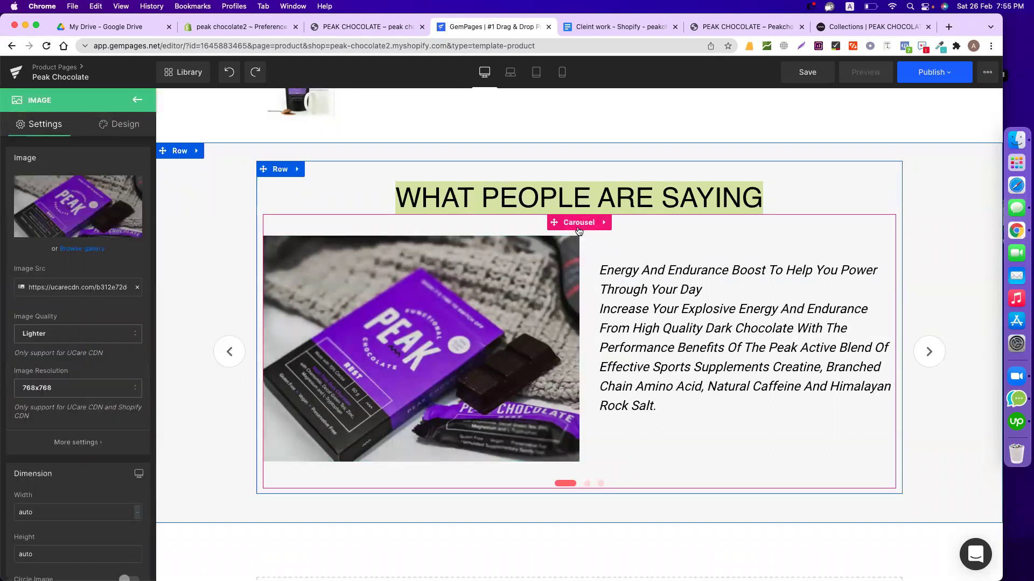
{"action": "left_click", "coordinate": [603, 223]}
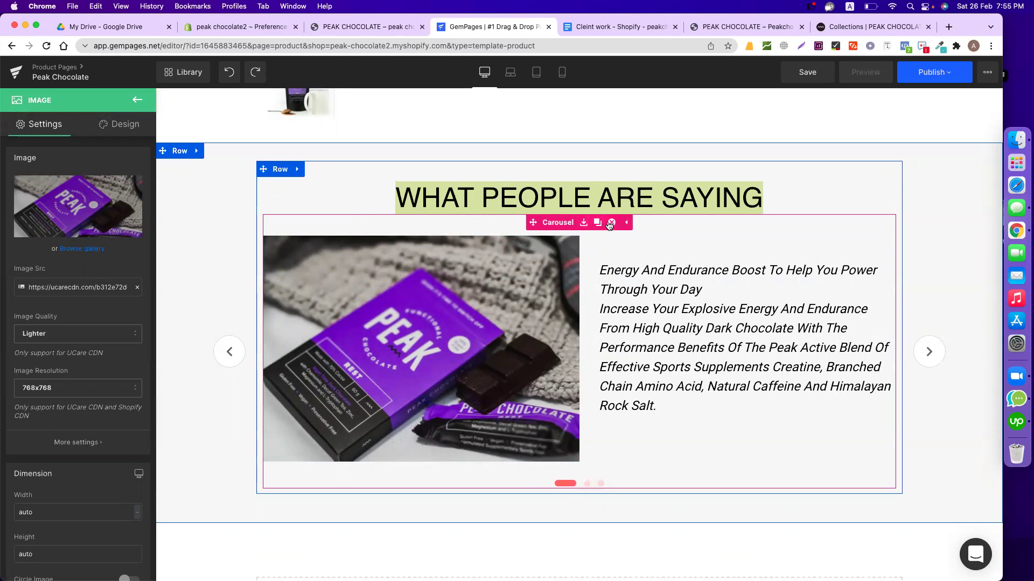
{"action": "left_click", "coordinate": [618, 353]}
{"action": "left_click", "coordinate": [523, 310]}
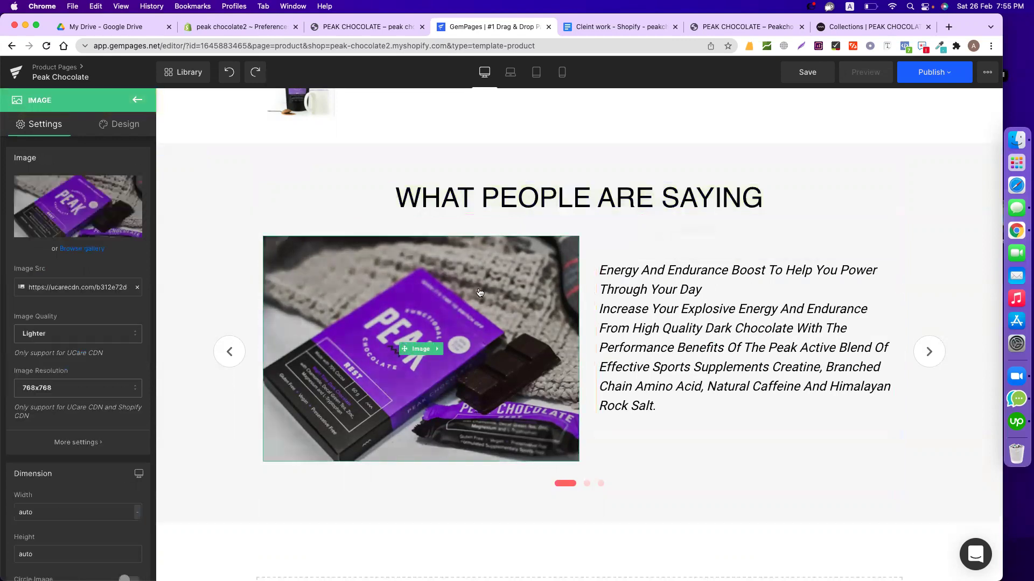
{"action": "left_click", "coordinate": [502, 220]}
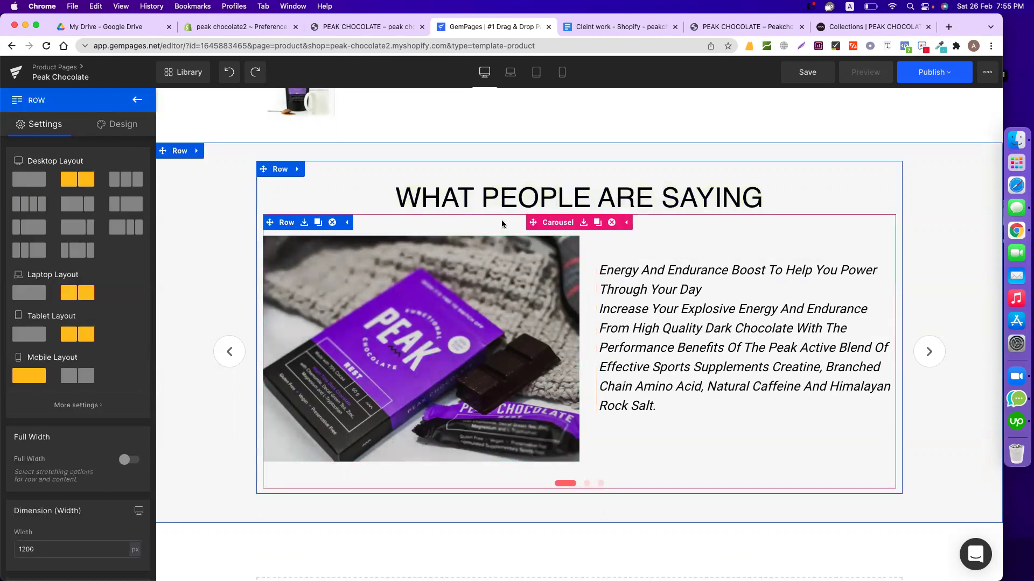
{"action": "left_click", "coordinate": [562, 225]}
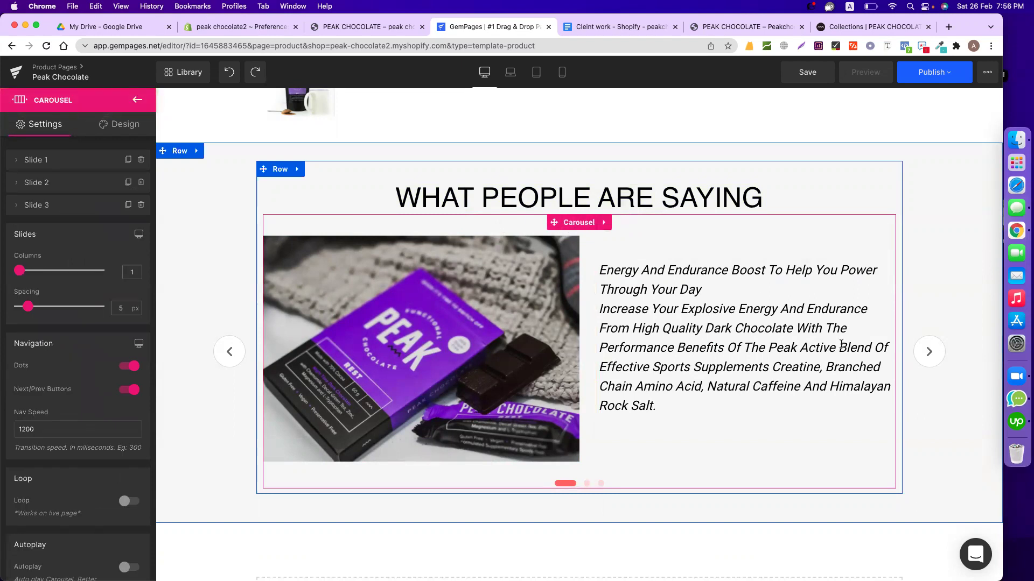
{"action": "left_click", "coordinate": [930, 355]}
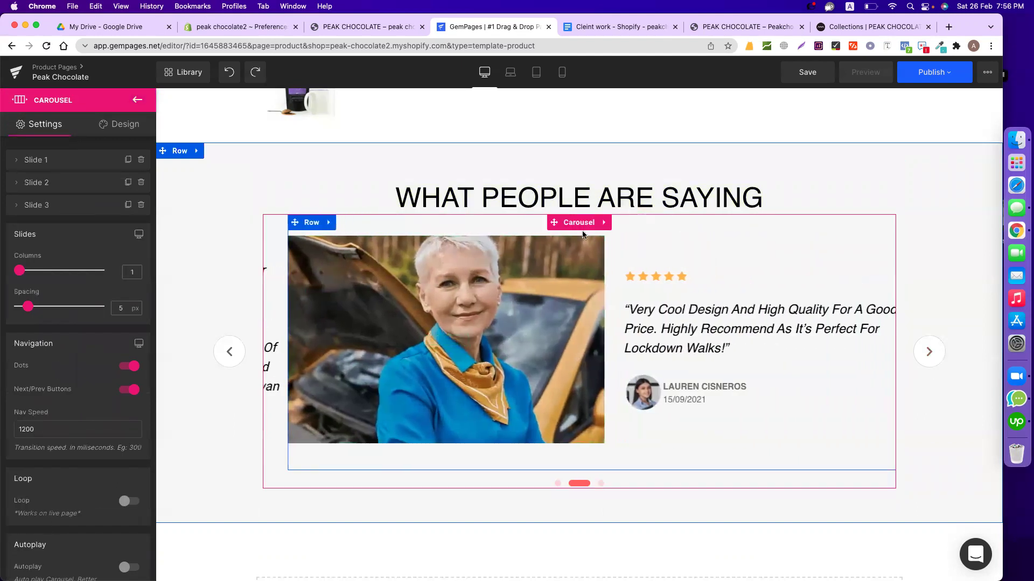
{"action": "left_click", "coordinate": [567, 225]}
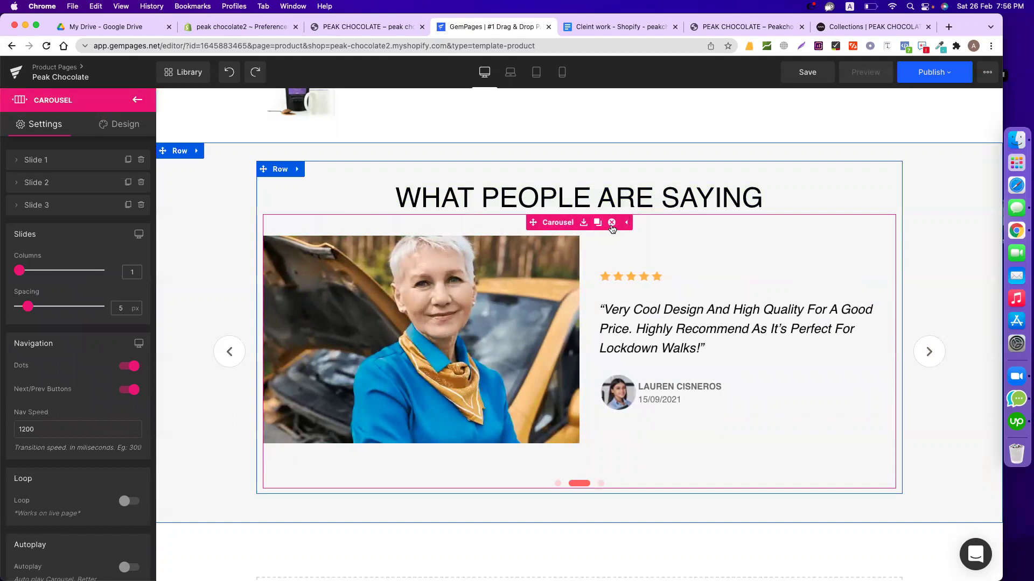
{"action": "left_click", "coordinate": [611, 223]}
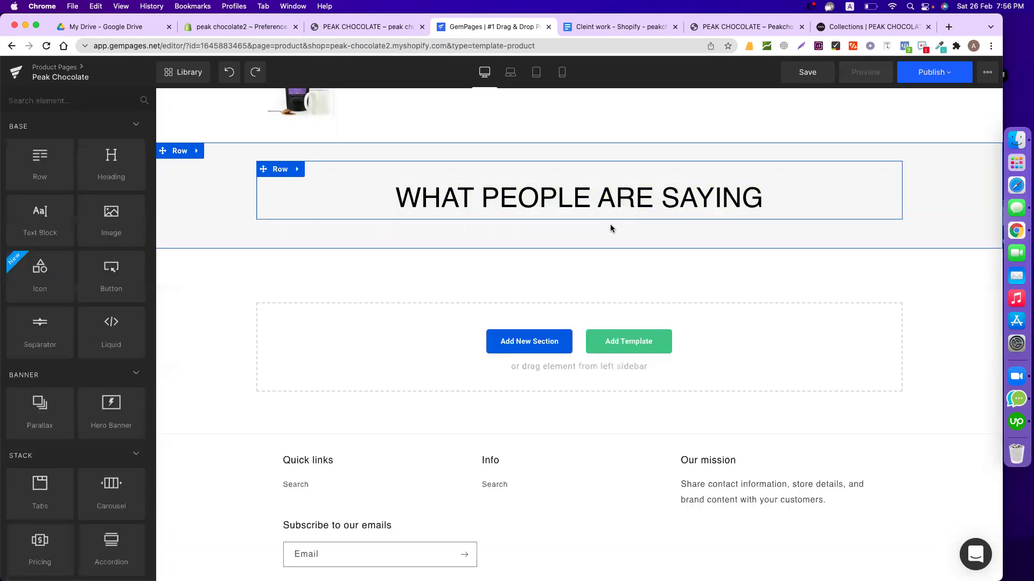
Step: Delete the What People Are Saying heading and the now-empty row
{"action": "left_click", "coordinate": [461, 231]}
{"action": "left_click", "coordinate": [462, 196]}
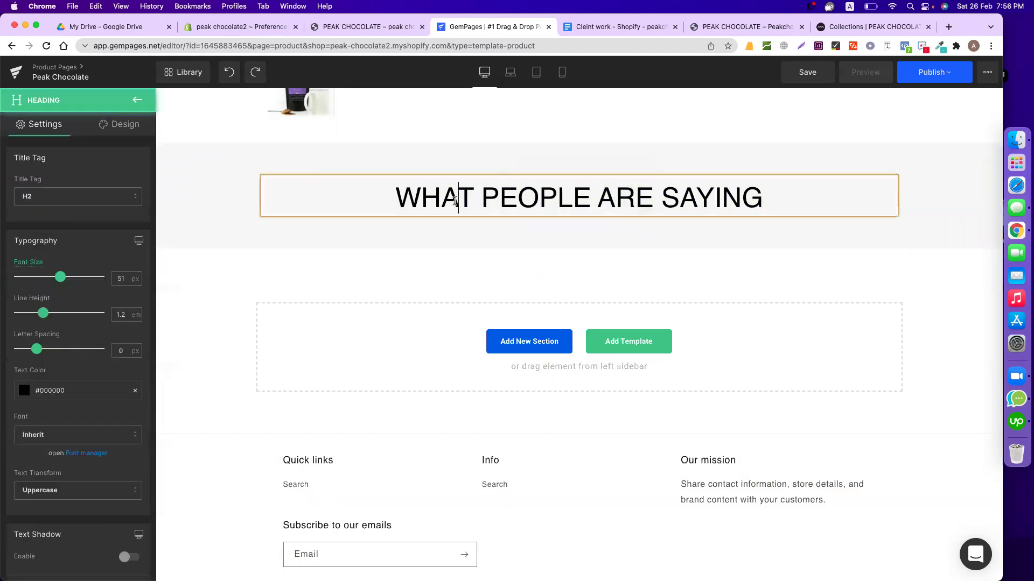
{"action": "right_click", "coordinate": [345, 205]}
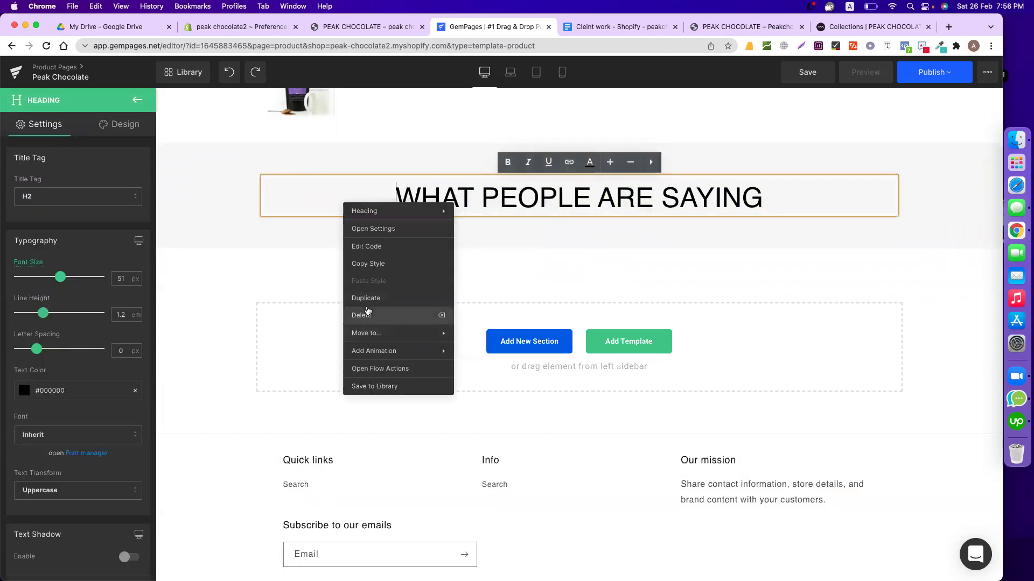
{"action": "left_click", "coordinate": [397, 315]}
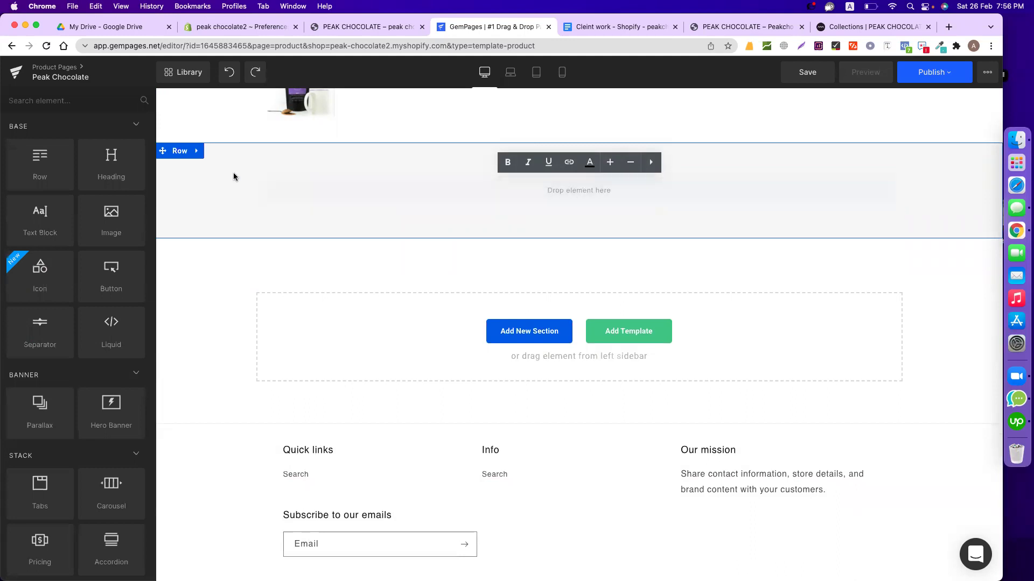
{"action": "right_click", "coordinate": [180, 151]}
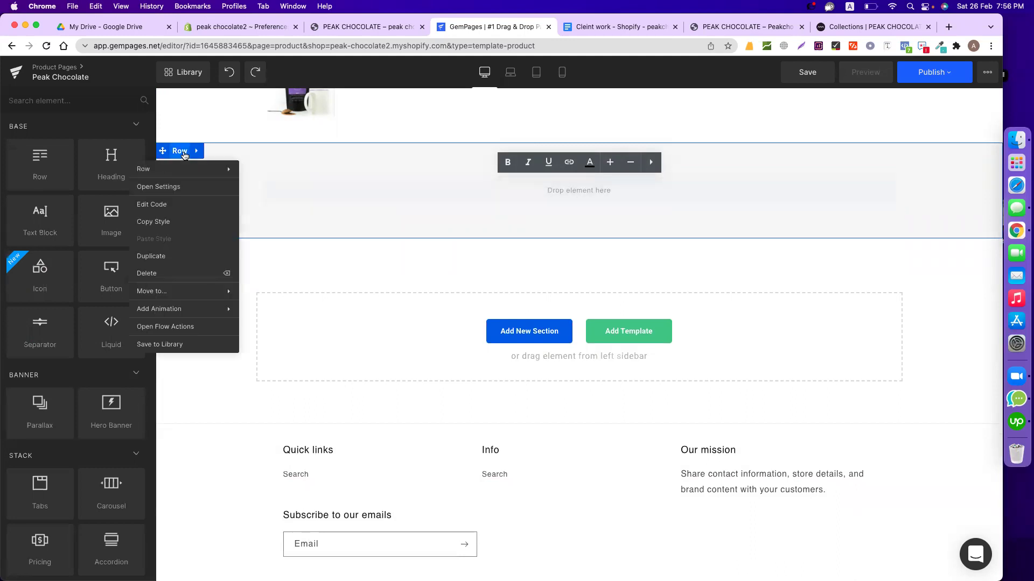
{"action": "left_click", "coordinate": [181, 273]}
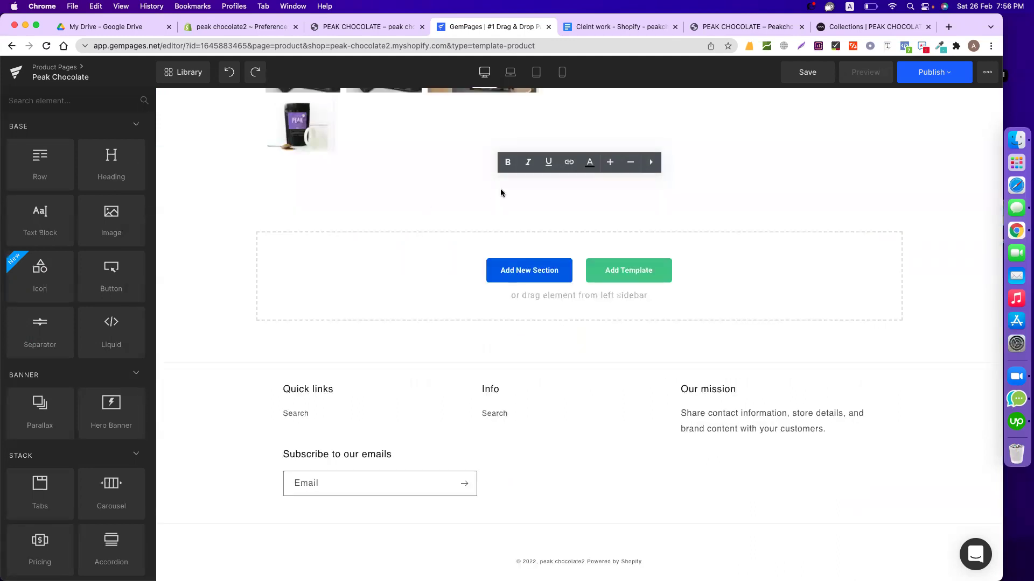
Step: Browse the Library's Blocks and insert the Content - Style 4 - 2 Columns block
{"action": "left_click", "coordinate": [660, 272]}
{"action": "scroll", "coordinate": [329, 404], "scroll_direction": "down", "scroll_amount": 5}
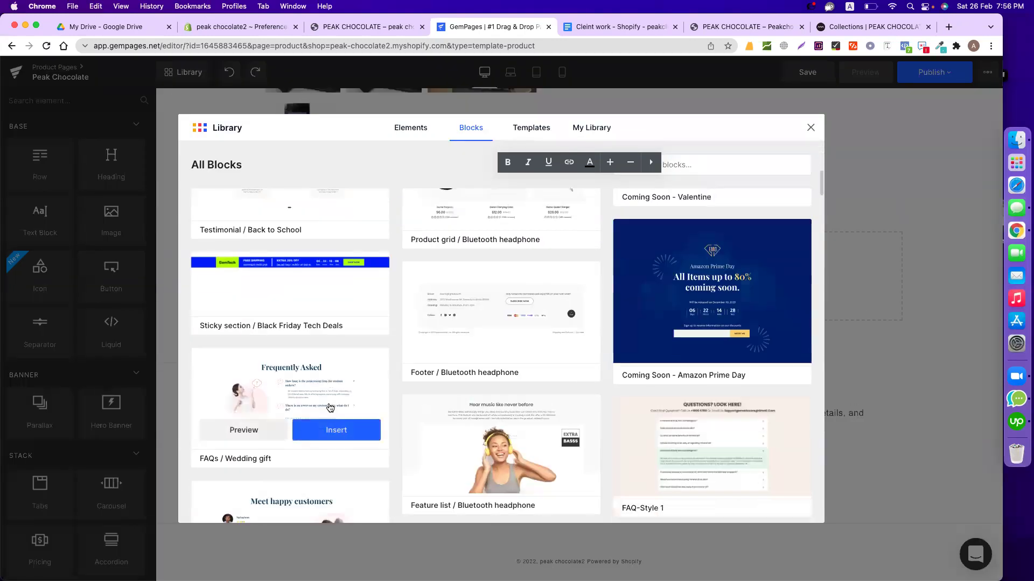
{"action": "scroll", "coordinate": [329, 407], "scroll_direction": "down", "scroll_amount": 5}
{"action": "scroll", "coordinate": [556, 383], "scroll_direction": "down", "scroll_amount": 6}
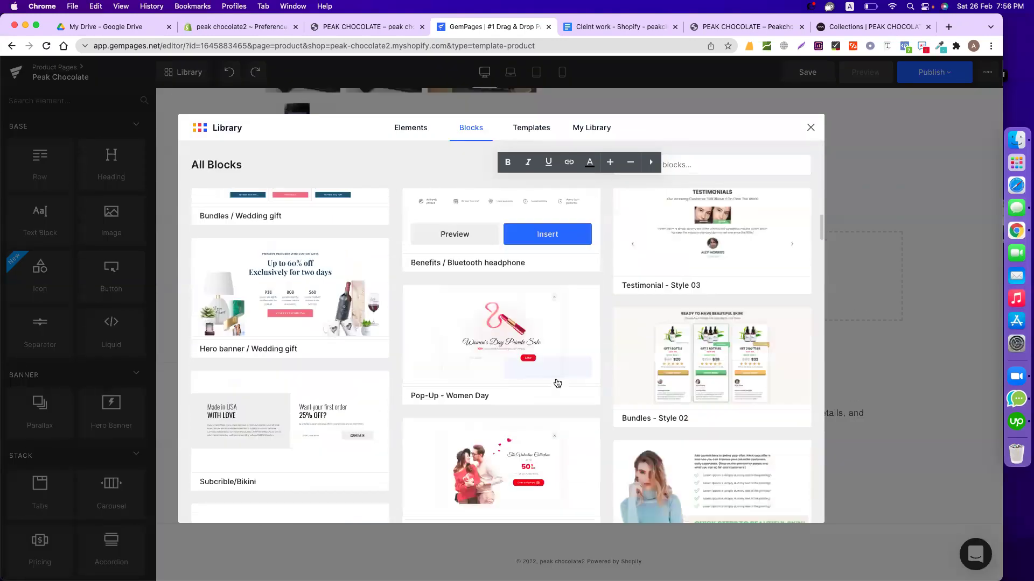
{"action": "scroll", "coordinate": [538, 385], "scroll_direction": "down", "scroll_amount": 5}
{"action": "scroll", "coordinate": [694, 372], "scroll_direction": "up", "scroll_amount": 1}
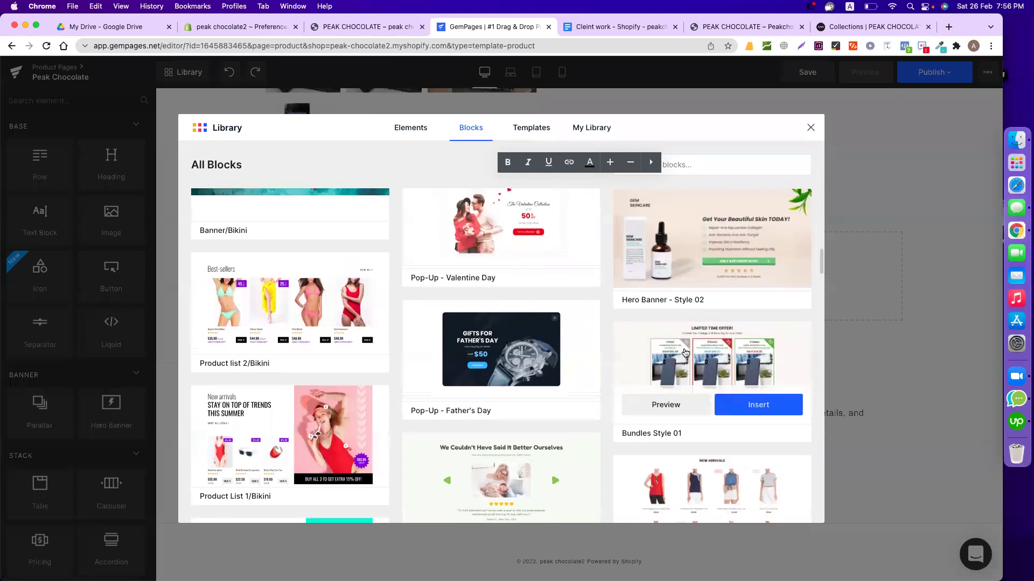
{"action": "scroll", "coordinate": [685, 353], "scroll_direction": "up", "scroll_amount": 1}
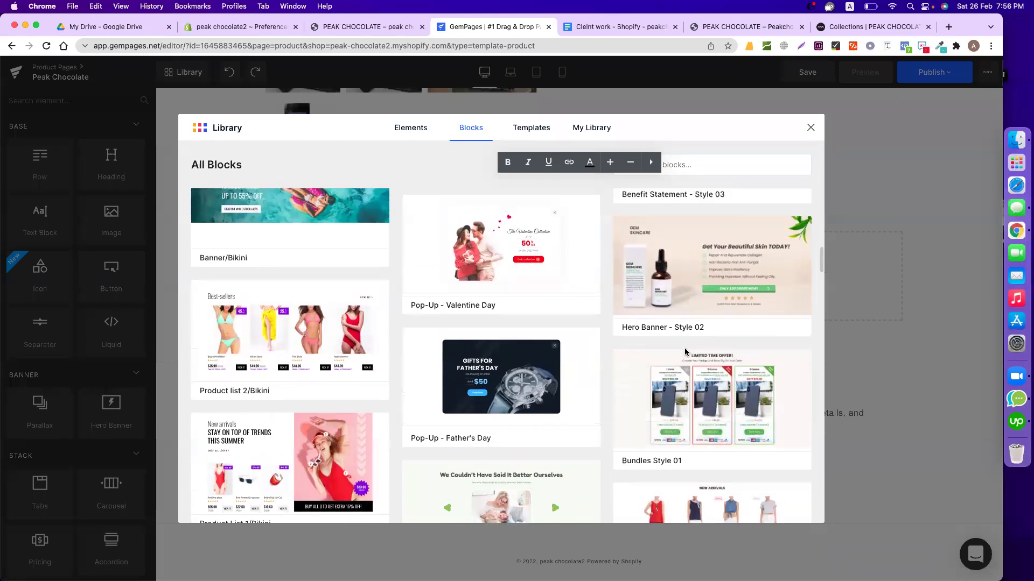
{"action": "scroll", "coordinate": [587, 389], "scroll_direction": "down", "scroll_amount": 10}
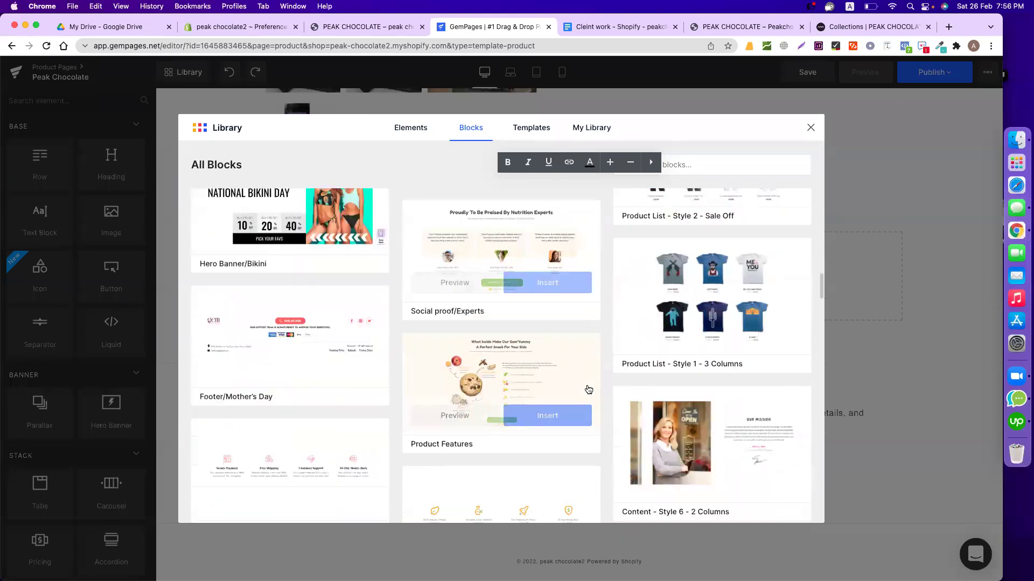
{"action": "scroll", "coordinate": [586, 389], "scroll_direction": "up", "scroll_amount": 1}
{"action": "scroll", "coordinate": [588, 389], "scroll_direction": "down", "scroll_amount": 5}
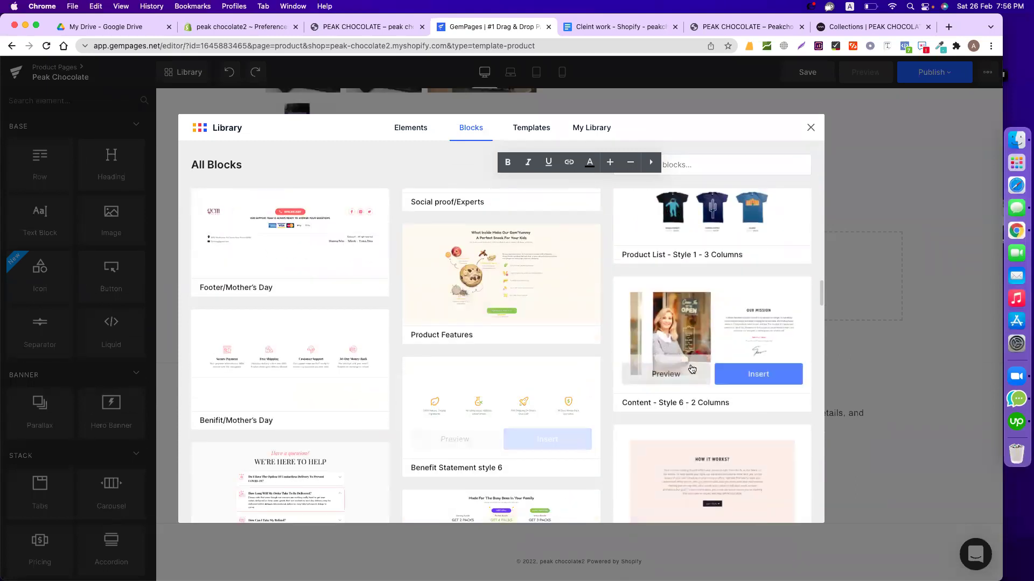
{"action": "scroll", "coordinate": [538, 384], "scroll_direction": "down", "scroll_amount": 5}
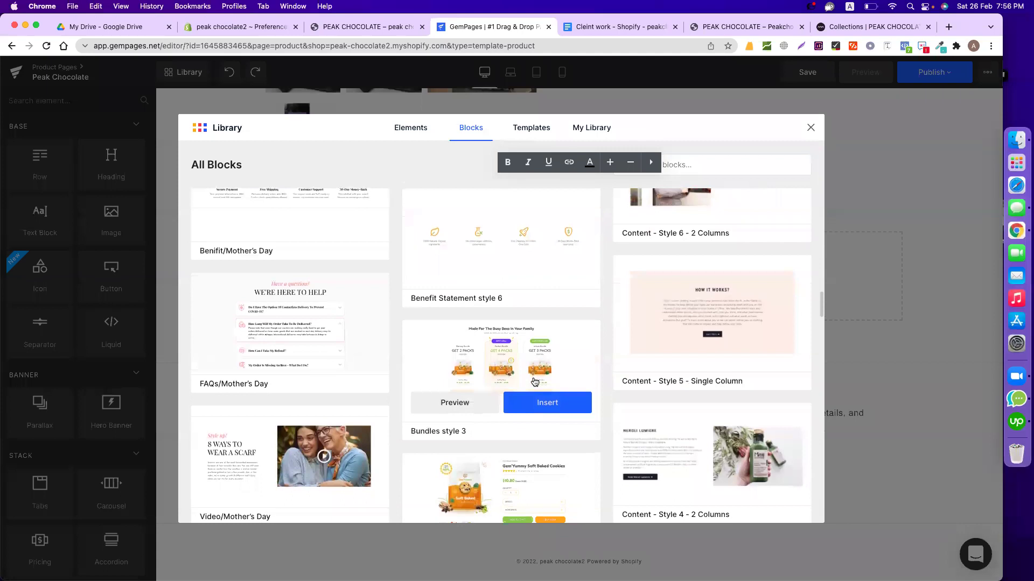
{"action": "scroll", "coordinate": [534, 381], "scroll_direction": "down", "scroll_amount": 5}
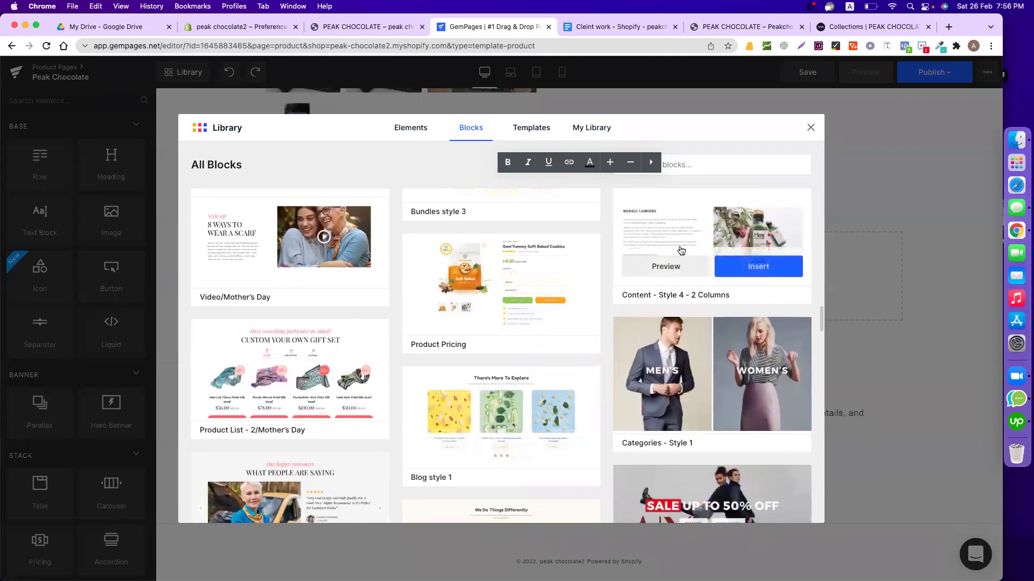
{"action": "left_click", "coordinate": [758, 267]}
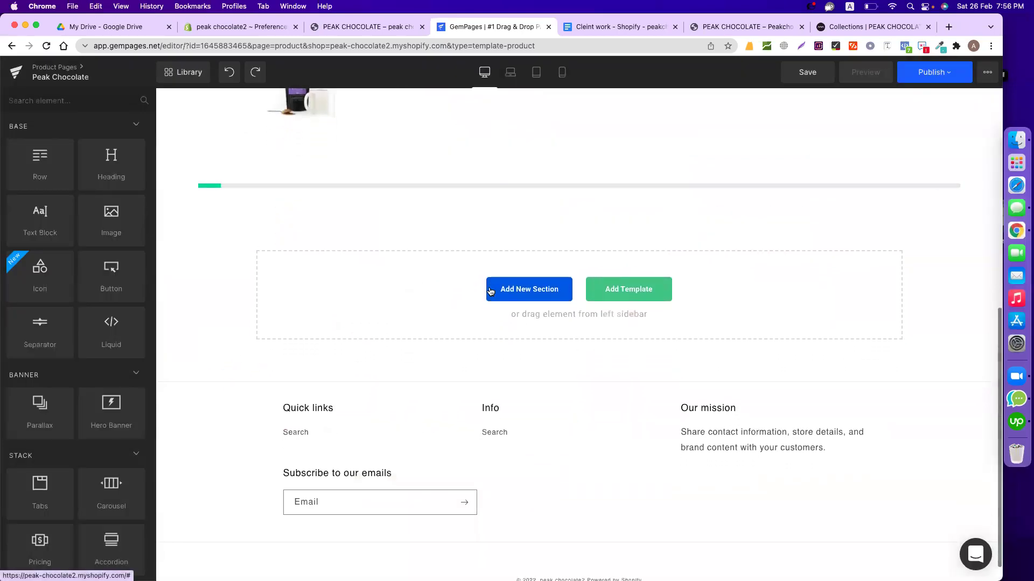
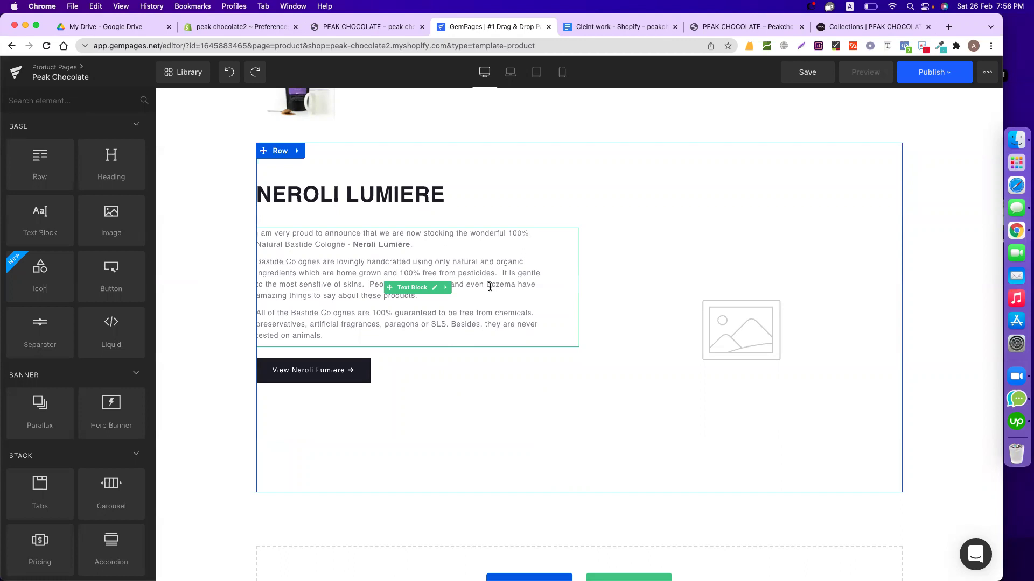
Step: Begin replacing the image placeholder by browsing the screenshots for a new picture
{"action": "left_click", "coordinate": [791, 302]}
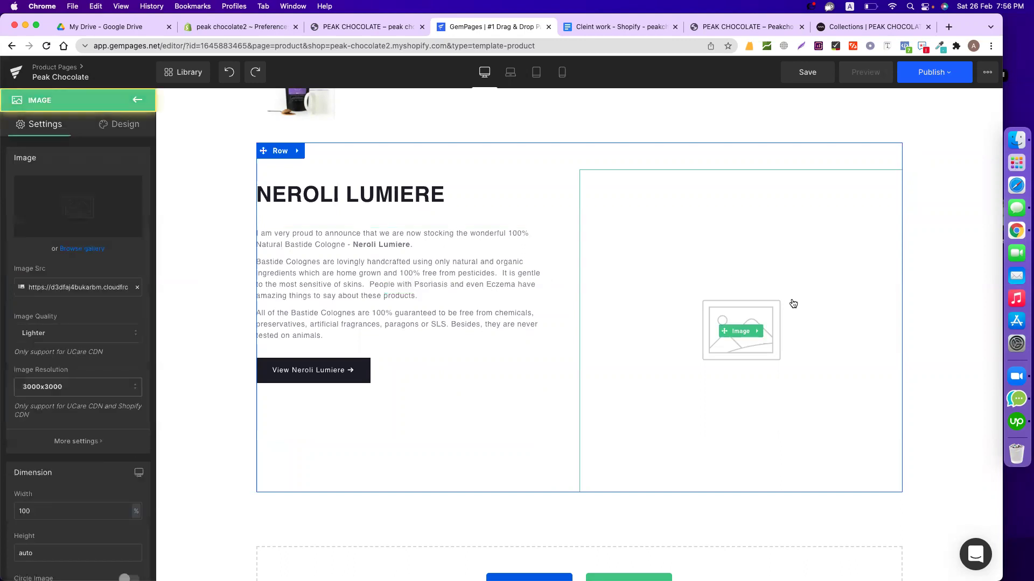
{"action": "left_click", "coordinate": [89, 207]}
{"action": "left_click", "coordinate": [372, 267]}
{"action": "left_click", "coordinate": [383, 303]}
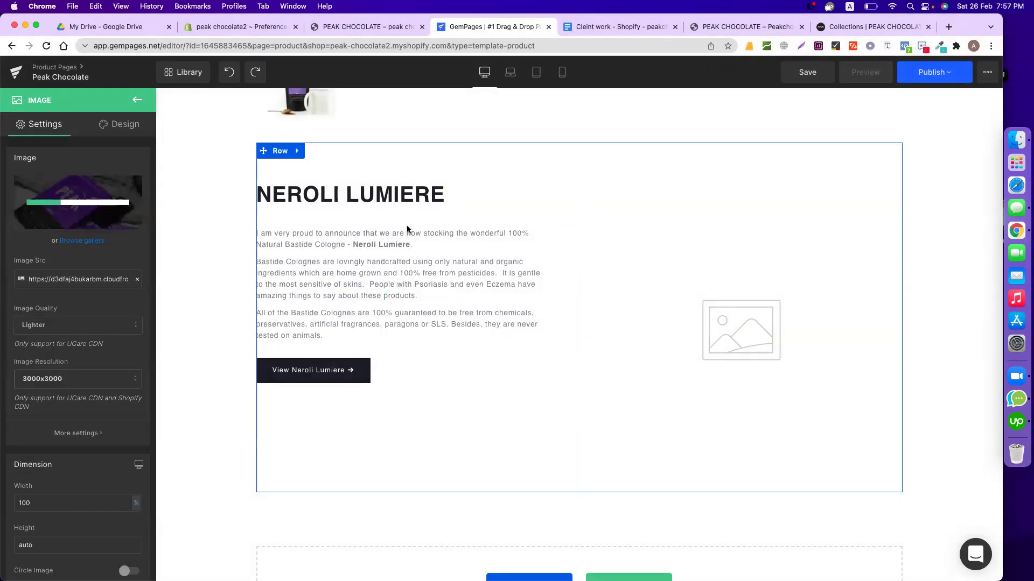
Step: Replace the NEROLI LUMIERE heading with PEAK ACTIVE CHOCOLATE copied from the client doc
{"action": "left_click_drag", "start_coordinate": [449, 194], "coordinate": [520, 51]}
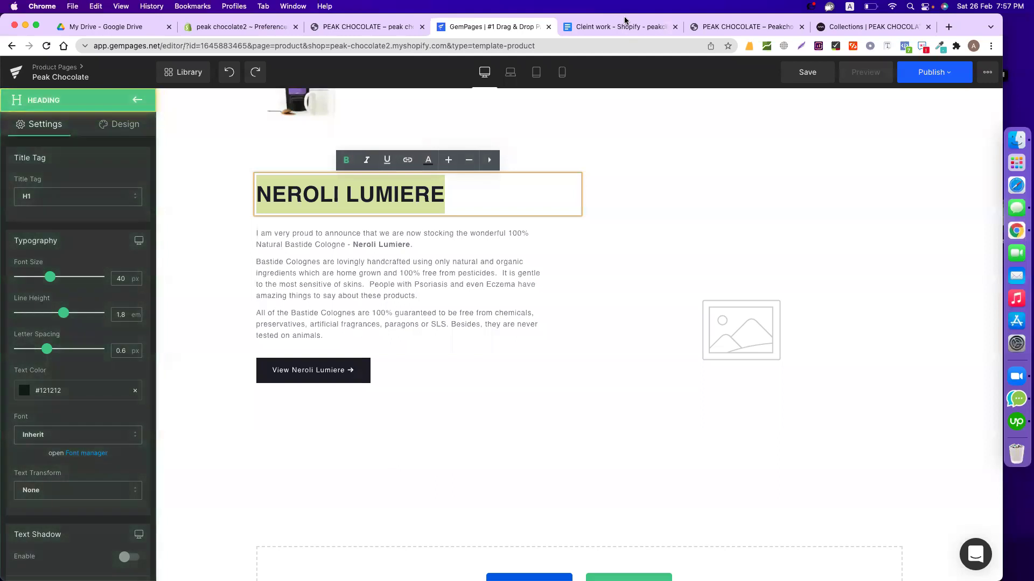
{"action": "left_click", "coordinate": [593, 31]}
{"action": "left_click_drag", "start_coordinate": [510, 410], "coordinate": [312, 356]}
{"action": "key", "text": "super+c"}
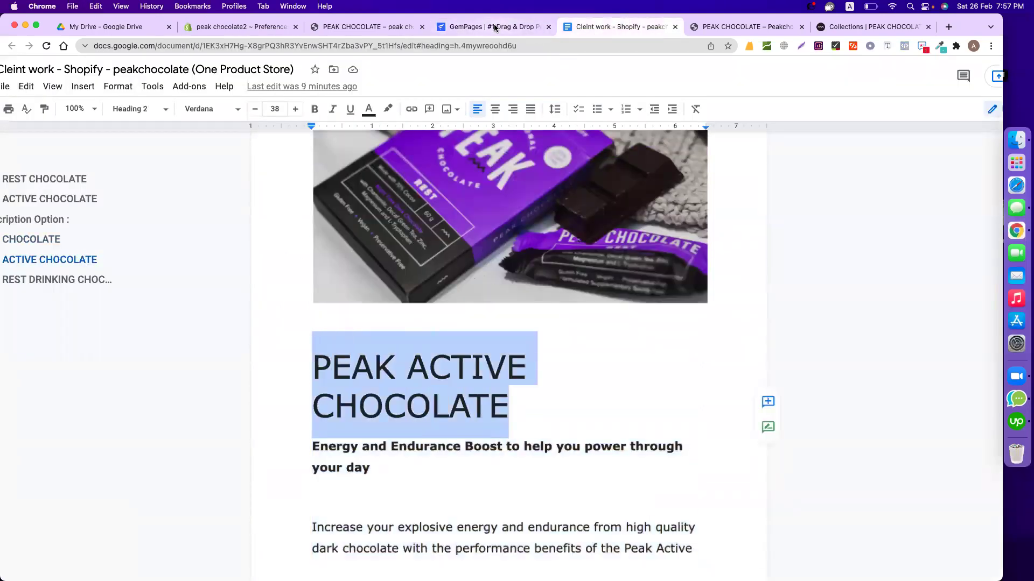
{"action": "left_click", "coordinate": [494, 27]}
{"action": "key", "text": "super+v"}
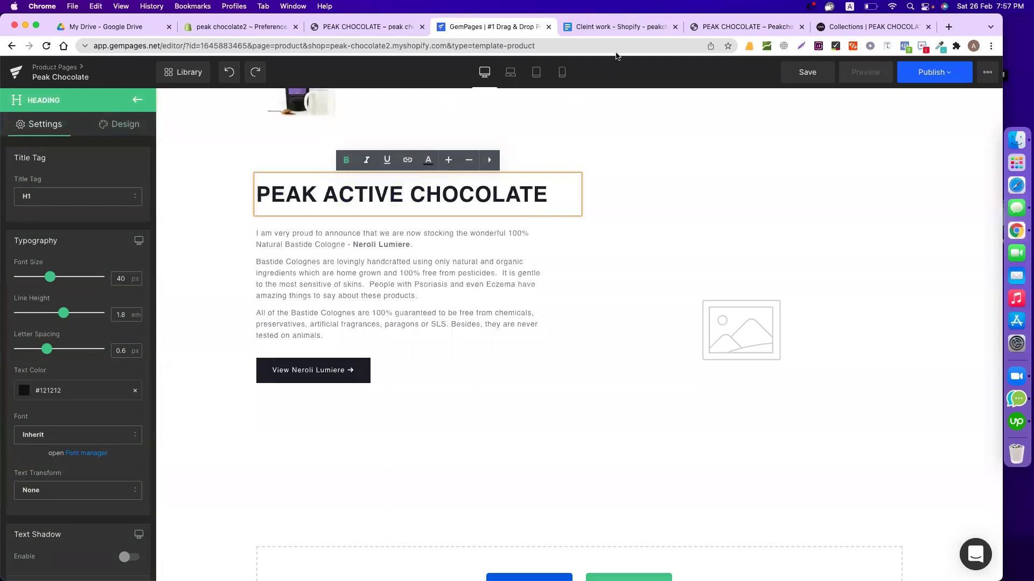
Step: Paste the Peak Active energy and endurance description over the old body text as plain text
{"action": "left_click", "coordinate": [617, 27]}
{"action": "scroll", "coordinate": [454, 545], "scroll_direction": "down", "scroll_amount": 5}
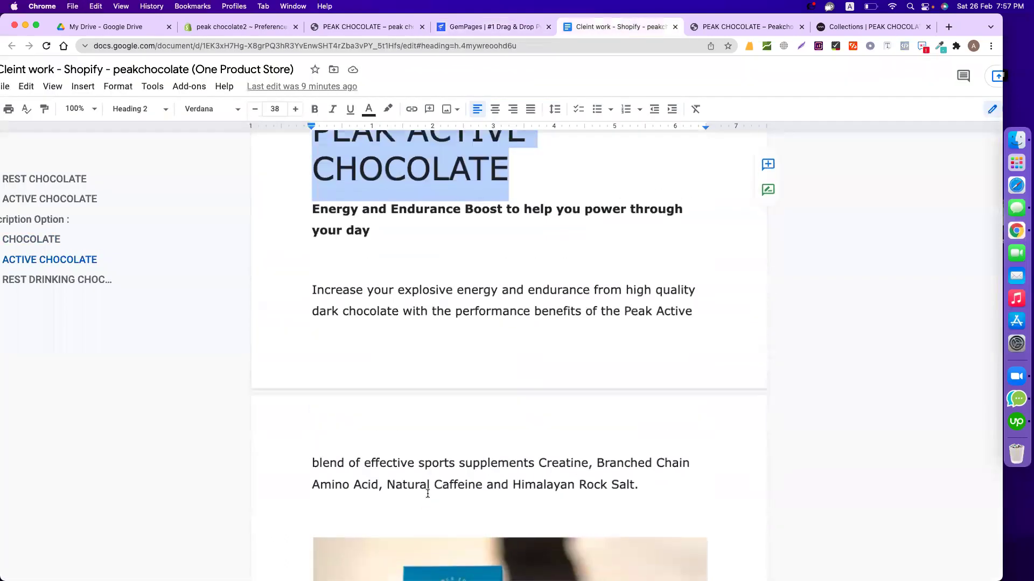
{"action": "scroll", "coordinate": [427, 494], "scroll_direction": "up", "scroll_amount": 1}
{"action": "left_click_drag", "start_coordinate": [297, 247], "coordinate": [666, 525]}
{"action": "key", "text": "super+c"}
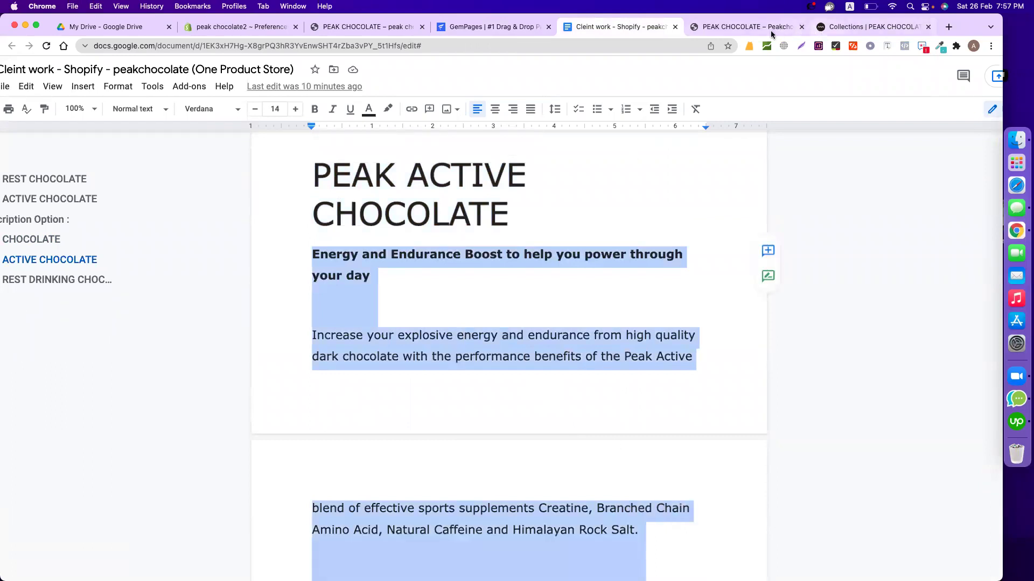
{"action": "left_click", "coordinate": [748, 27]}
{"action": "left_click", "coordinate": [522, 27]}
{"action": "left_click", "coordinate": [409, 259]}
{"action": "triple_click", "coordinate": [410, 258]}
{"action": "key", "text": "super+a"}
{"action": "key", "text": "super+v"}
{"action": "left_click", "coordinate": [466, 343]}
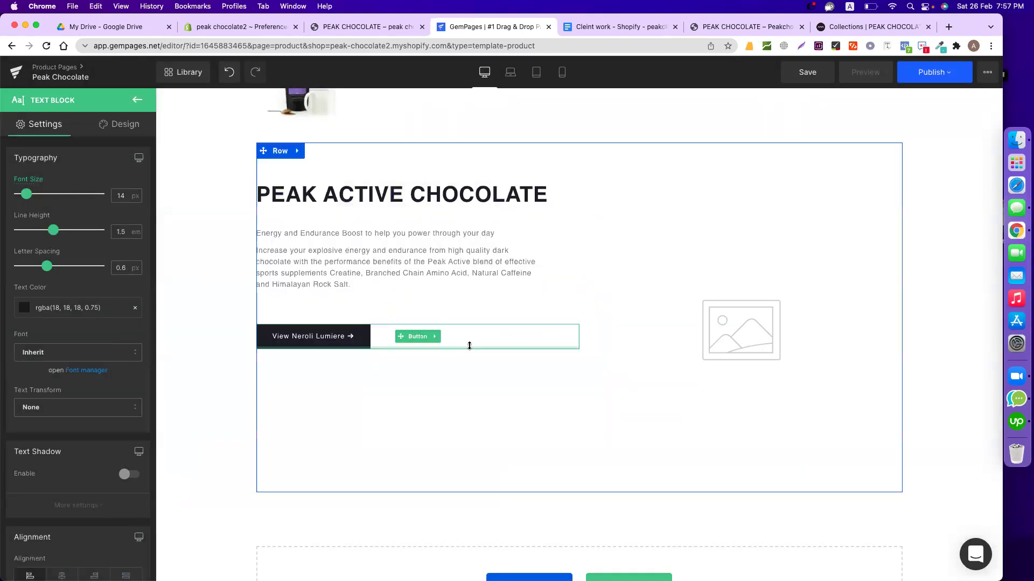
Step: Set the description text to 25 px and switch the heading font to Roboto
{"action": "left_click", "coordinate": [370, 250]}
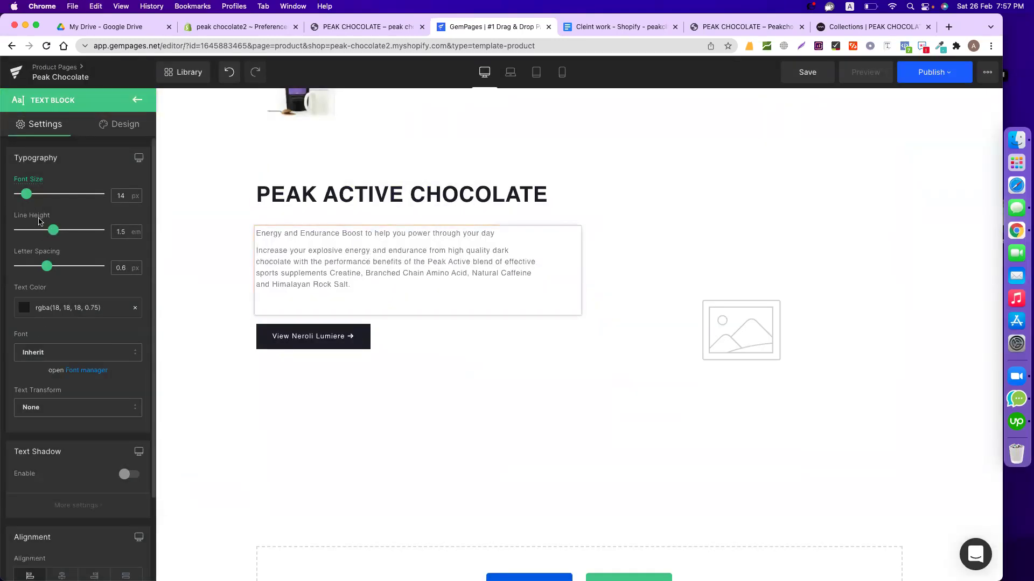
{"action": "left_click_drag", "start_coordinate": [26, 194], "coordinate": [39, 195]}
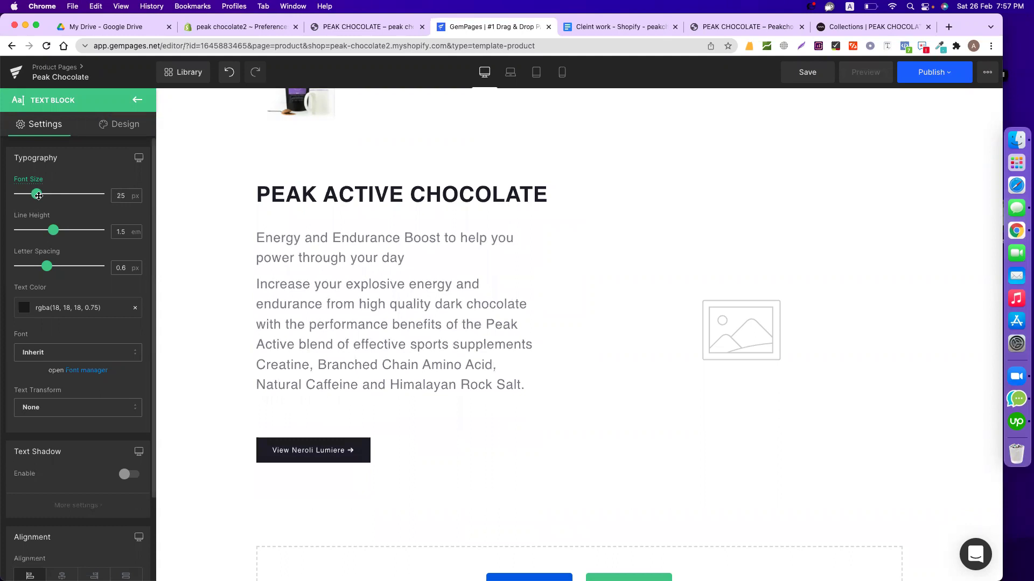
{"action": "left_click", "coordinate": [318, 195]}
{"action": "left_click_drag", "start_coordinate": [47, 277], "coordinate": [50, 277]}
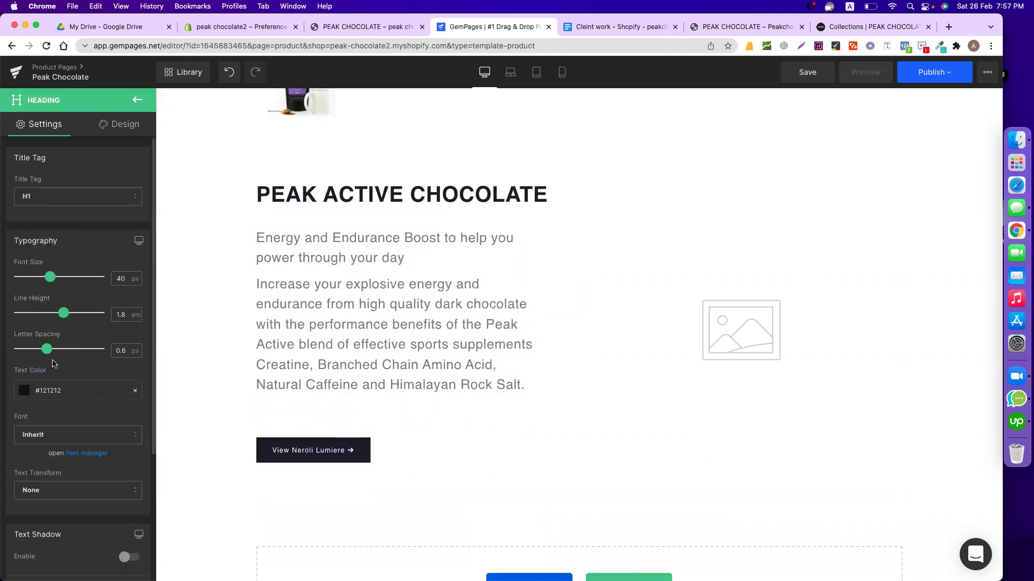
{"action": "left_click", "coordinate": [59, 435]}
{"action": "left_click", "coordinate": [54, 463]}
Step: Delete the View Neroli Lumiere button
{"action": "left_click", "coordinate": [489, 262]}
{"action": "left_click", "coordinate": [395, 430]}
{"action": "left_click", "coordinate": [386, 439]}
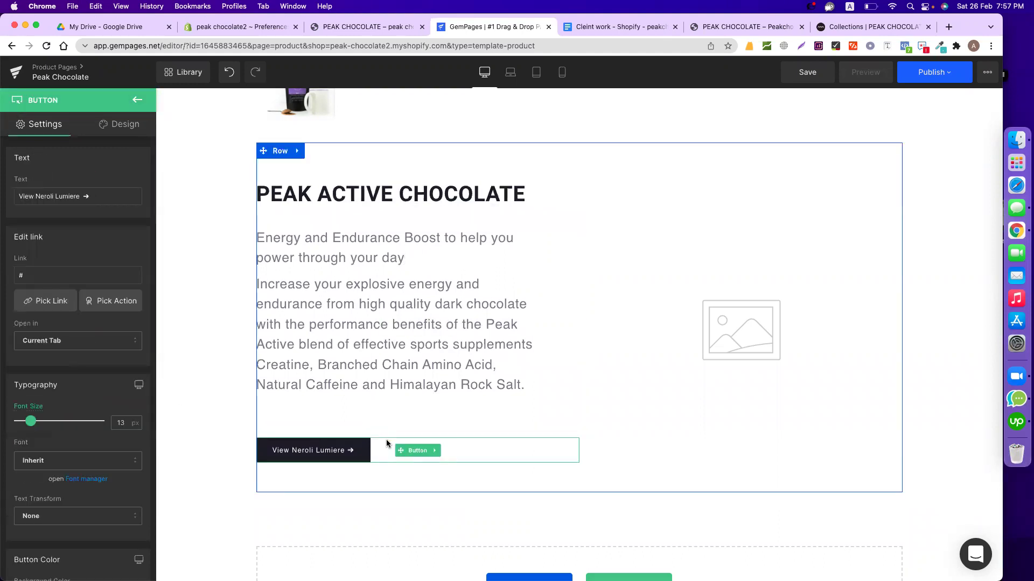
{"action": "right_click", "coordinate": [386, 439]}
{"action": "left_click", "coordinate": [366, 502]}
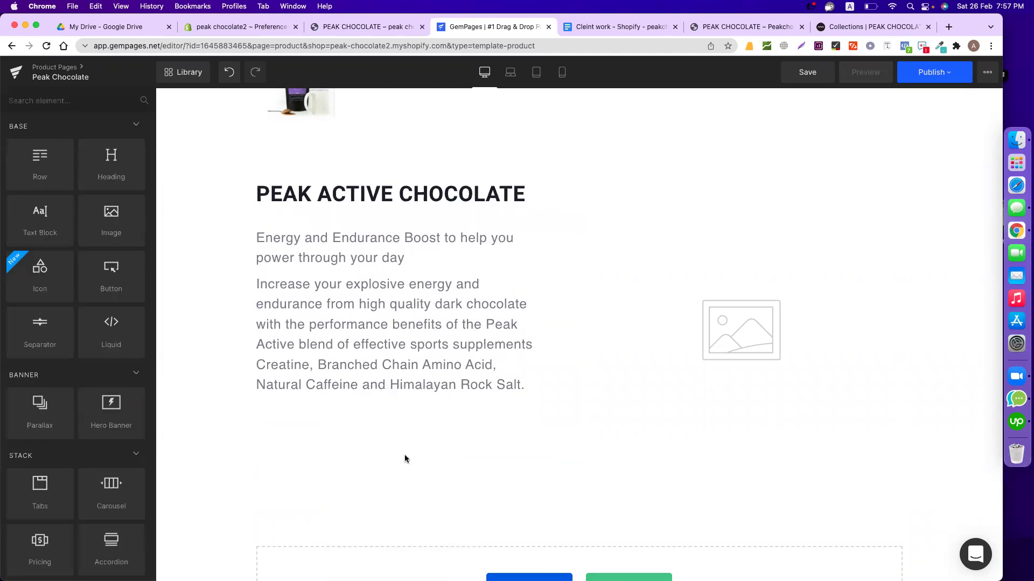
{"action": "left_click", "coordinate": [691, 332]}
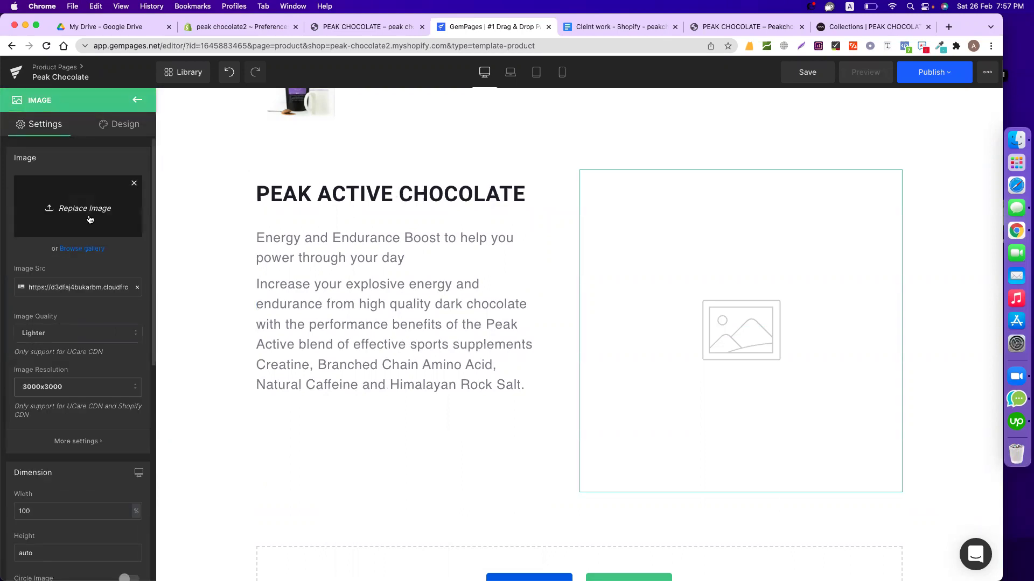
Step: Fill the empty image slot with the purple PEAK chocolate bar screenshot from the Desktop
{"action": "left_click", "coordinate": [112, 217]}
{"action": "left_click", "coordinate": [318, 263]}
{"action": "left_click", "coordinate": [298, 233]}
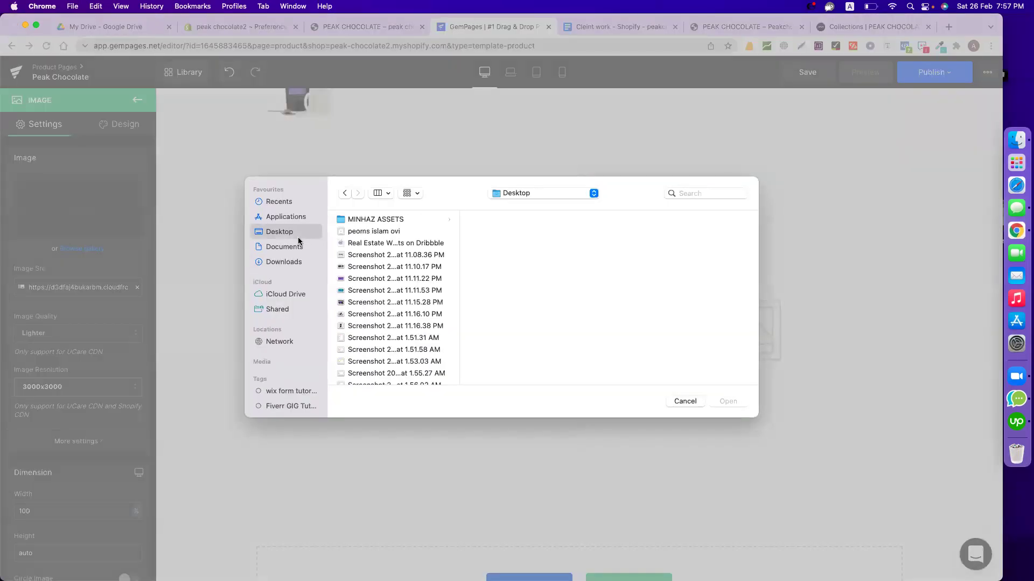
{"action": "left_click", "coordinate": [406, 293]}
{"action": "key", "text": "Down"}
{"action": "key", "text": "Down"}
{"action": "key", "text": "Down"}
{"action": "key", "text": "Up"}
{"action": "key", "text": "Up"}
{"action": "key", "text": "Return"}
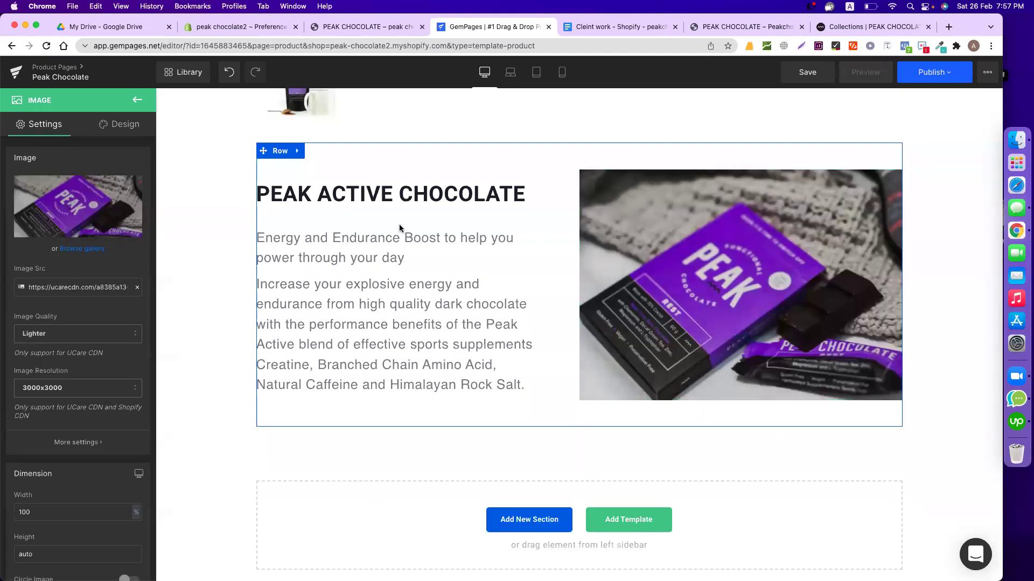
Step: Add an Image element under the heading and upload zigjag.png from Downloads
{"action": "left_click", "coordinate": [137, 100]}
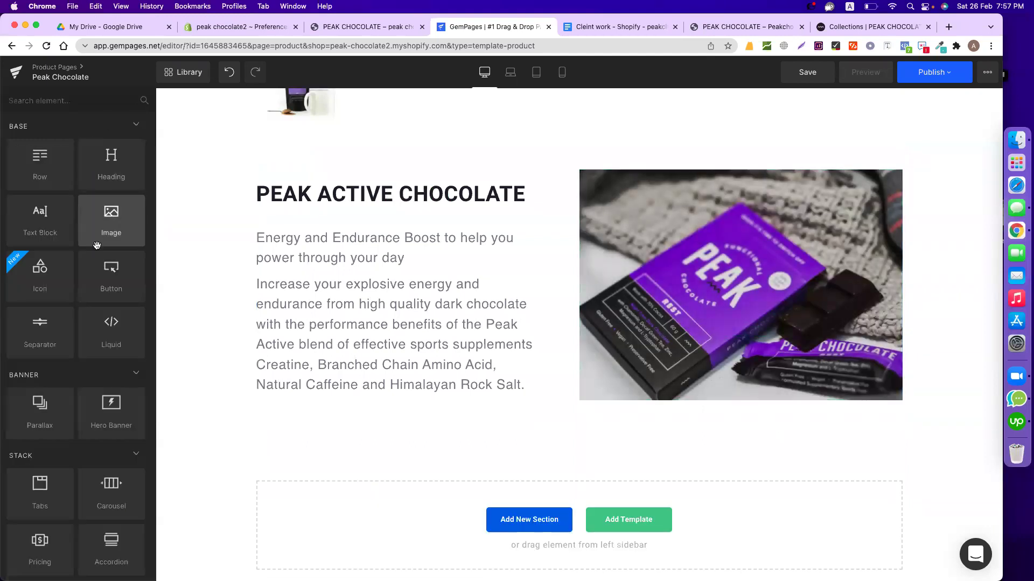
{"action": "left_click_drag", "start_coordinate": [113, 227], "coordinate": [273, 199]}
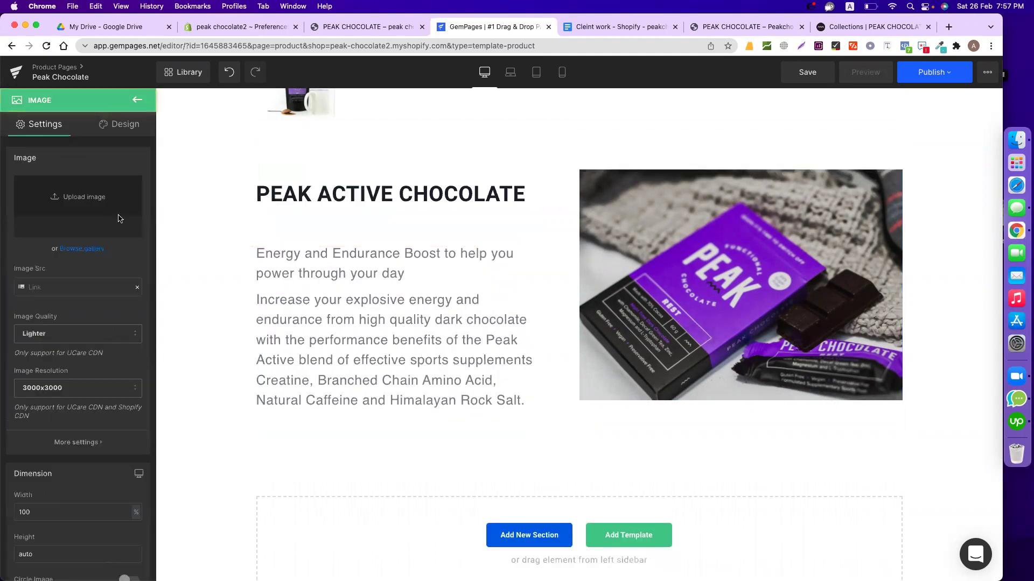
{"action": "left_click", "coordinate": [86, 213]}
{"action": "left_click", "coordinate": [375, 301]}
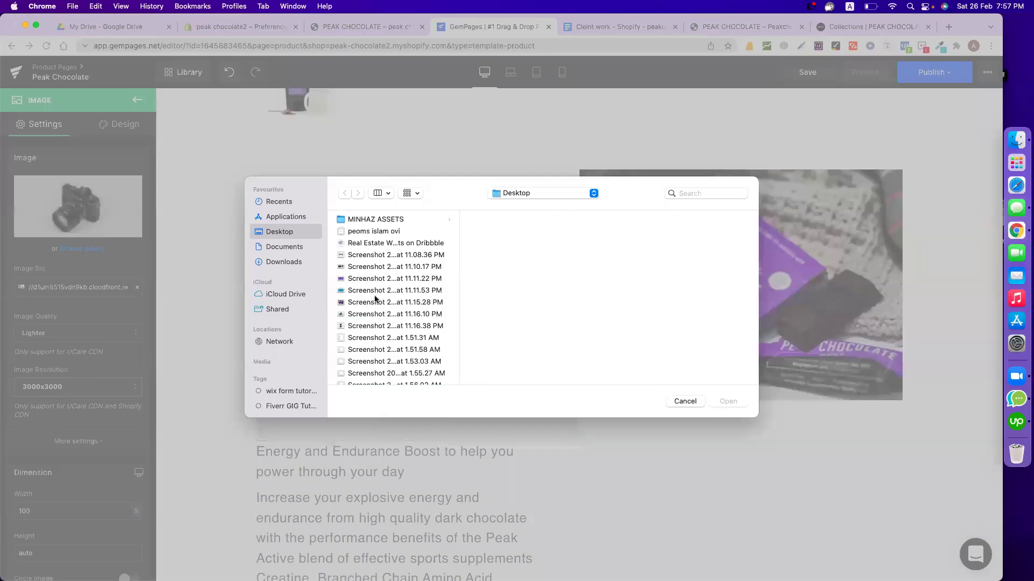
{"action": "left_click", "coordinate": [276, 264]}
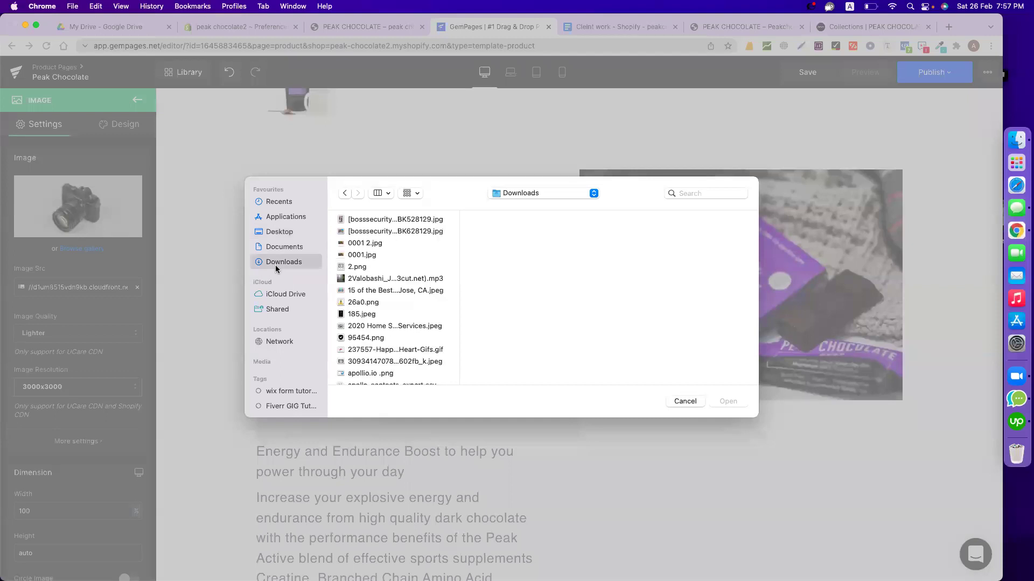
{"action": "type", "text": "zigjag"}
{"action": "key", "text": "Return"}
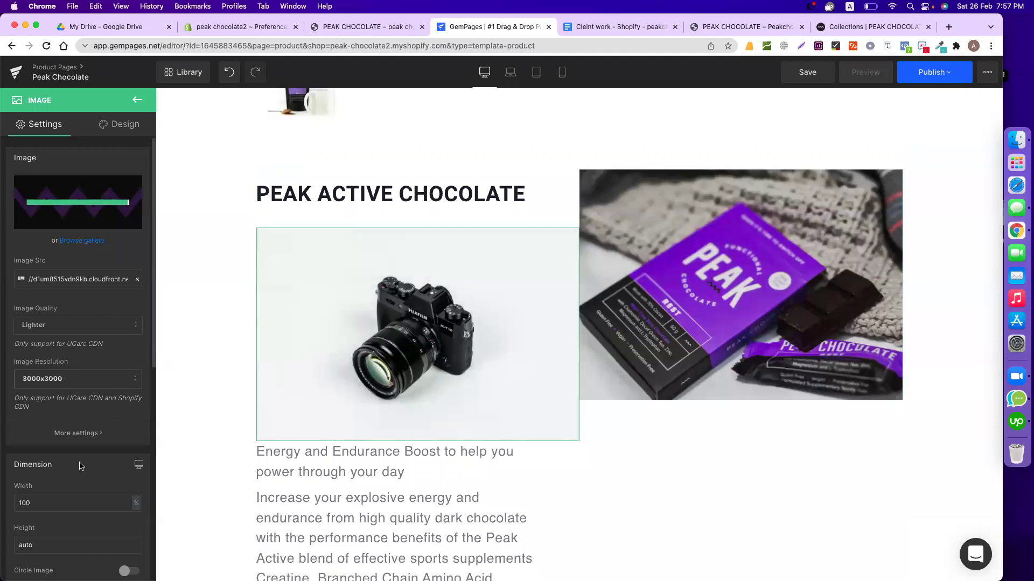
Step: Set the zigzag image width to 30% and align it left
{"action": "scroll", "coordinate": [73, 350], "scroll_direction": "down", "scroll_amount": 3}
{"action": "left_click", "coordinate": [66, 406]}
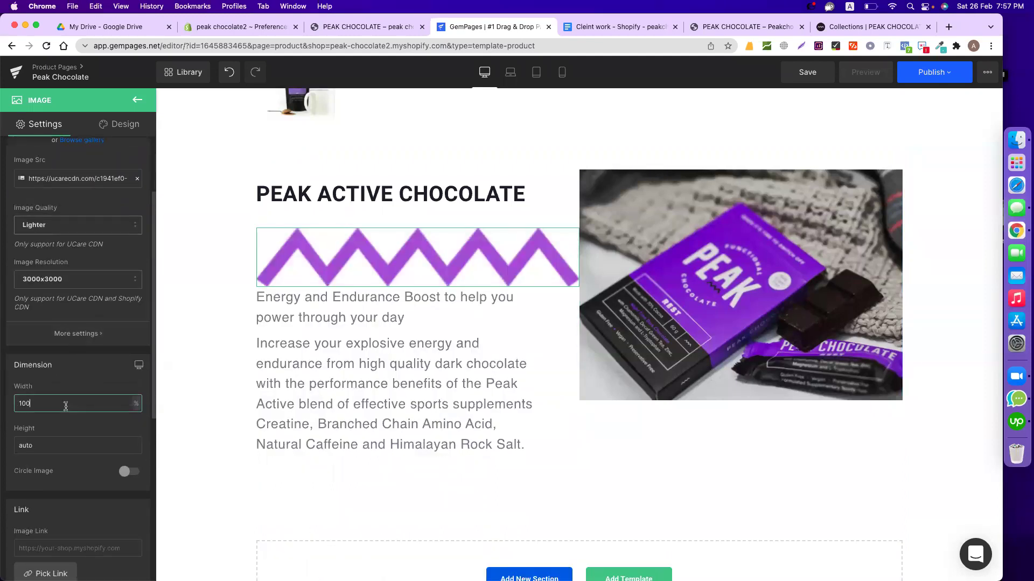
{"action": "type", "text": "30"}
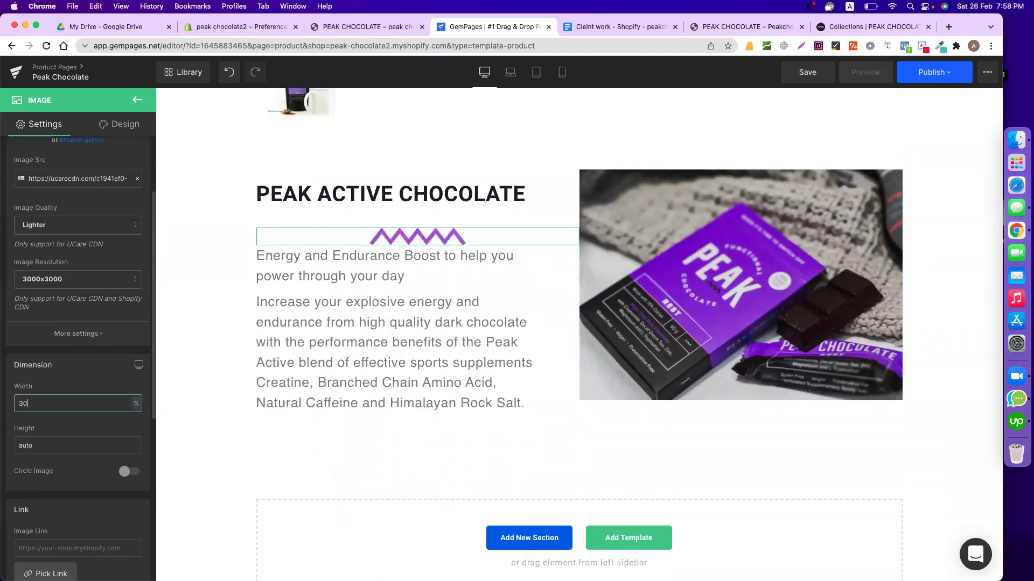
{"action": "scroll", "coordinate": [54, 492], "scroll_direction": "down", "scroll_amount": 8}
{"action": "scroll", "coordinate": [54, 491], "scroll_direction": "down", "scroll_amount": 2}
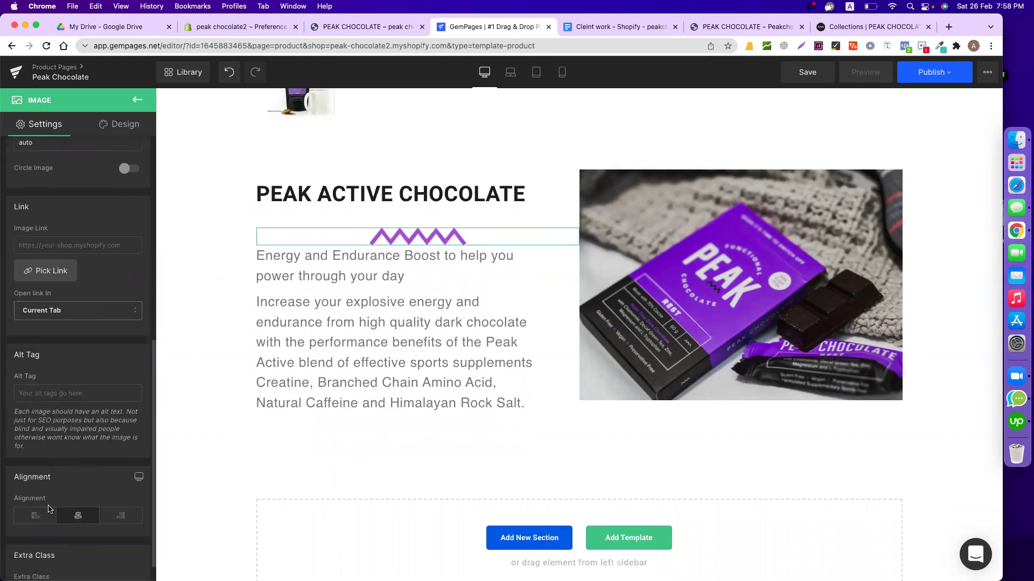
{"action": "left_click", "coordinate": [35, 516]}
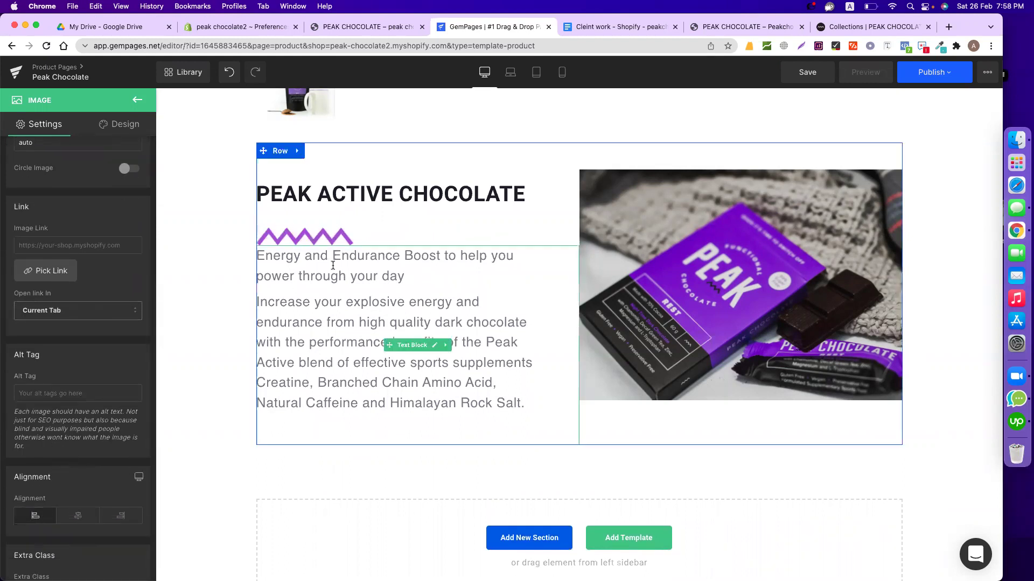
Step: Give the zigzag image a 30 px bottom margin in Design > Spacing
{"action": "left_click", "coordinate": [124, 127]}
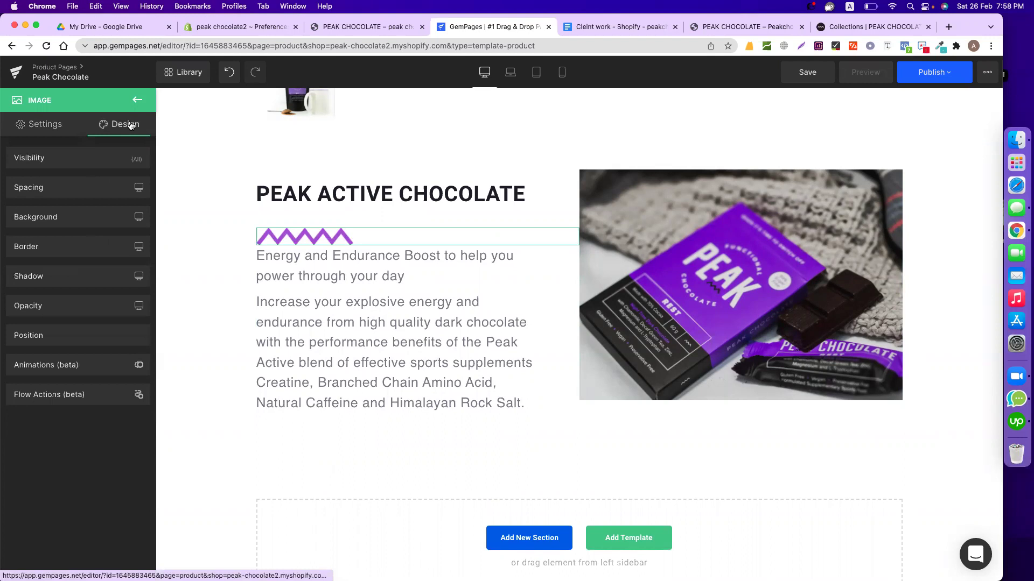
{"action": "left_click", "coordinate": [44, 189]}
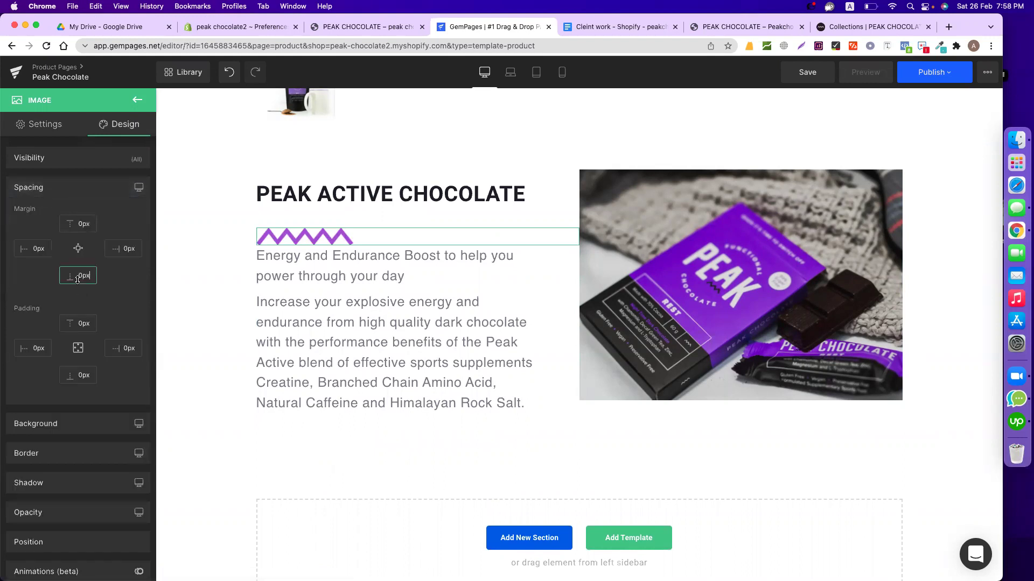
{"action": "type", "text": "2"}
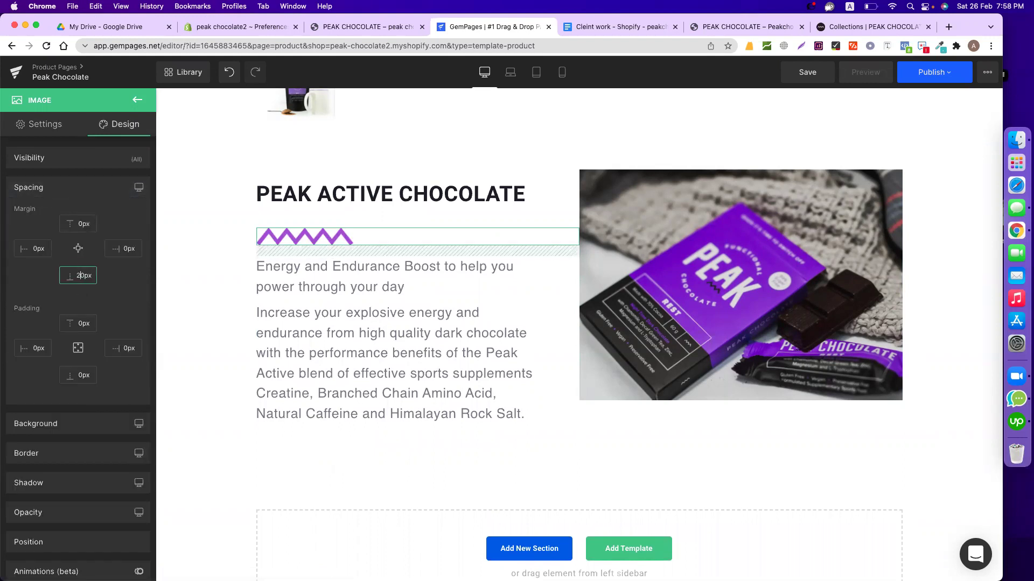
{"action": "key", "text": "BackSpace"}
{"action": "type", "text": "3"}
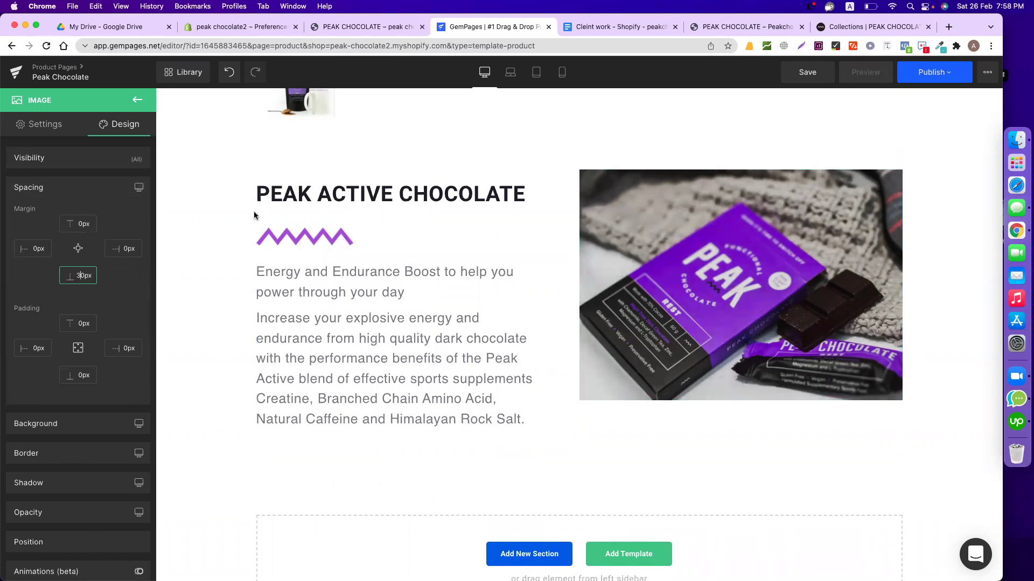
Step: Duplicate the Peak Active Chocolate row
{"action": "left_click", "coordinate": [276, 157]}
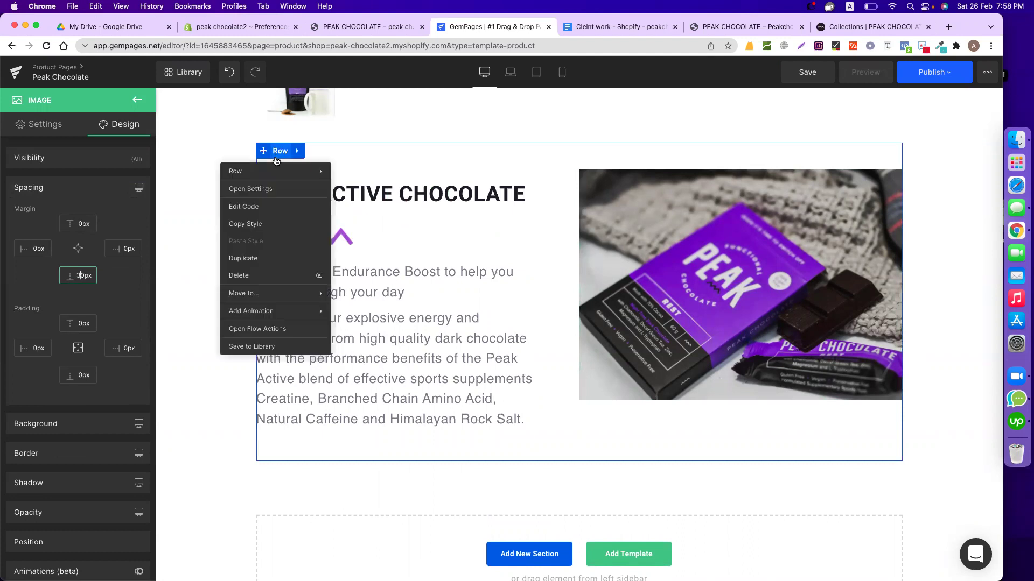
{"action": "left_click", "coordinate": [259, 257]}
{"action": "scroll", "coordinate": [258, 256], "scroll_direction": "down", "scroll_amount": 4}
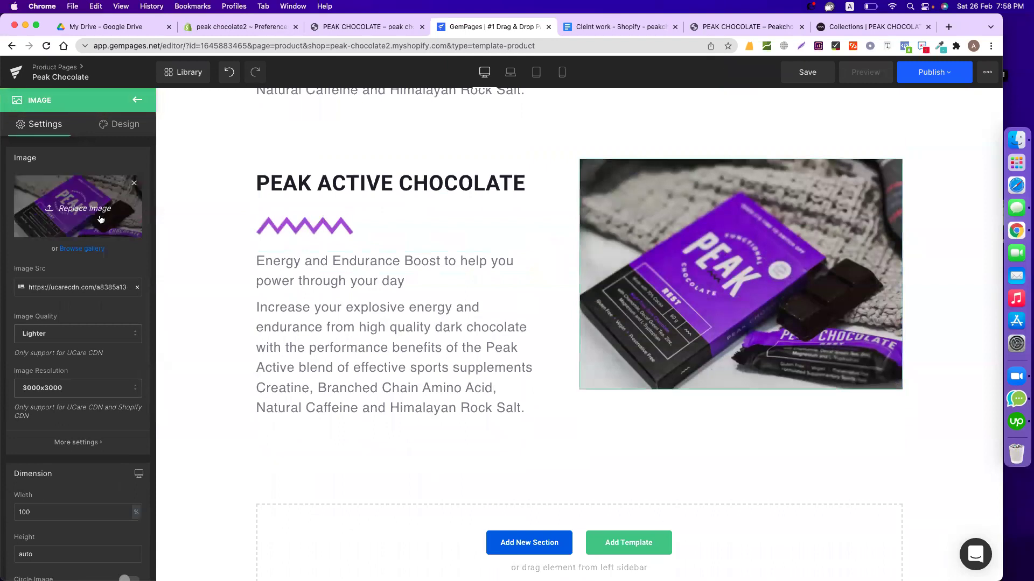
Step: Upload a Desktop Peak chocolate bar screenshot as the row's image
{"action": "left_click", "coordinate": [101, 220]}
{"action": "left_click", "coordinate": [372, 313]}
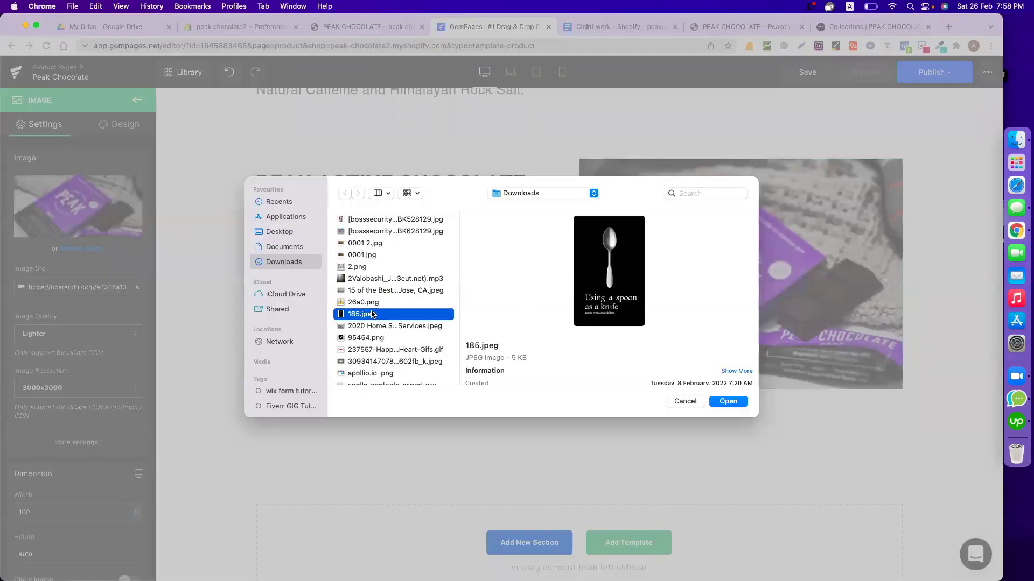
{"action": "left_click", "coordinate": [279, 232]}
{"action": "key", "text": "Down"}
{"action": "key", "text": "Down"}
{"action": "key", "text": "Down"}
{"action": "key", "text": "Down"}
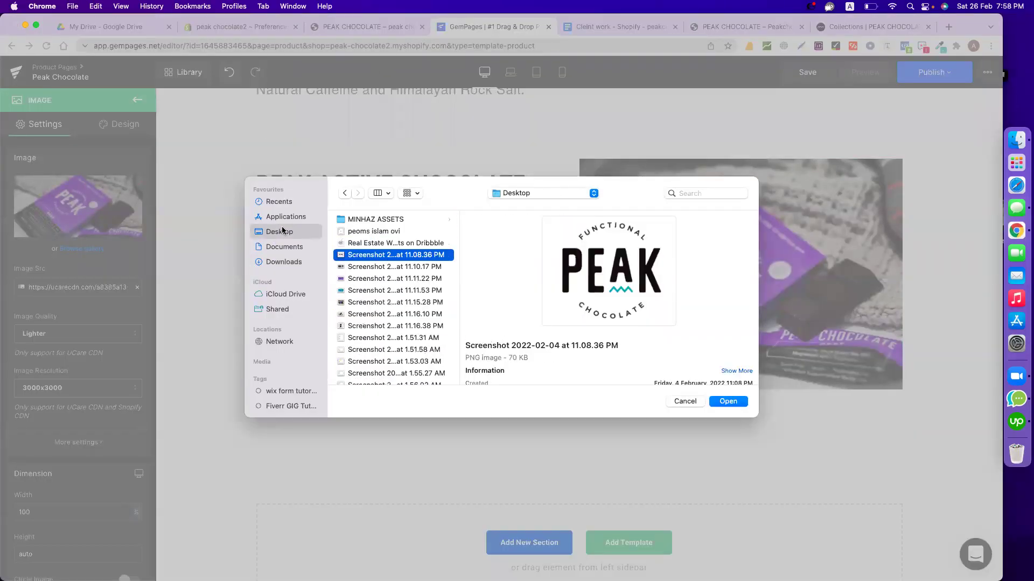
{"action": "key", "text": "Down"}
{"action": "key", "text": "Down"}
{"action": "key", "text": "Down"}
{"action": "key", "text": "Down"}
{"action": "key", "text": "Down"}
{"action": "key", "text": "Down"}
{"action": "key", "text": "Down"}
{"action": "key", "text": "Down"}
{"action": "key", "text": "Up"}
{"action": "key", "text": "Up"}
{"action": "key", "text": "Up"}
{"action": "key", "text": "Up"}
{"action": "key", "text": "Down"}
{"action": "key", "text": "Return"}
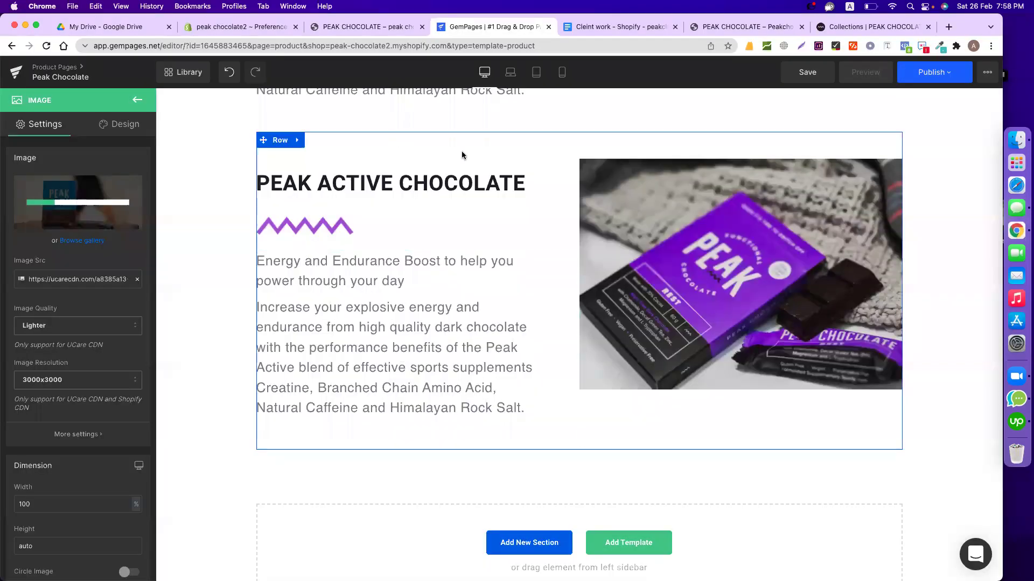
Step: Scroll through the client work document to find the Rest chocolate image
{"action": "left_click", "coordinate": [585, 27]}
{"action": "scroll", "coordinate": [379, 317], "scroll_direction": "down", "scroll_amount": 10}
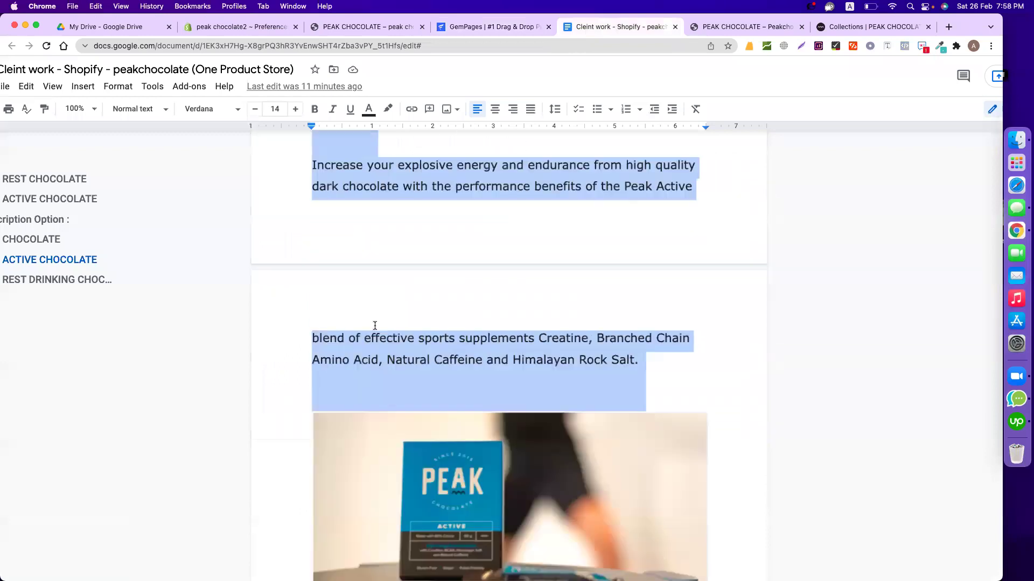
{"action": "left_click_drag", "start_coordinate": [520, 402], "coordinate": [496, 402]}
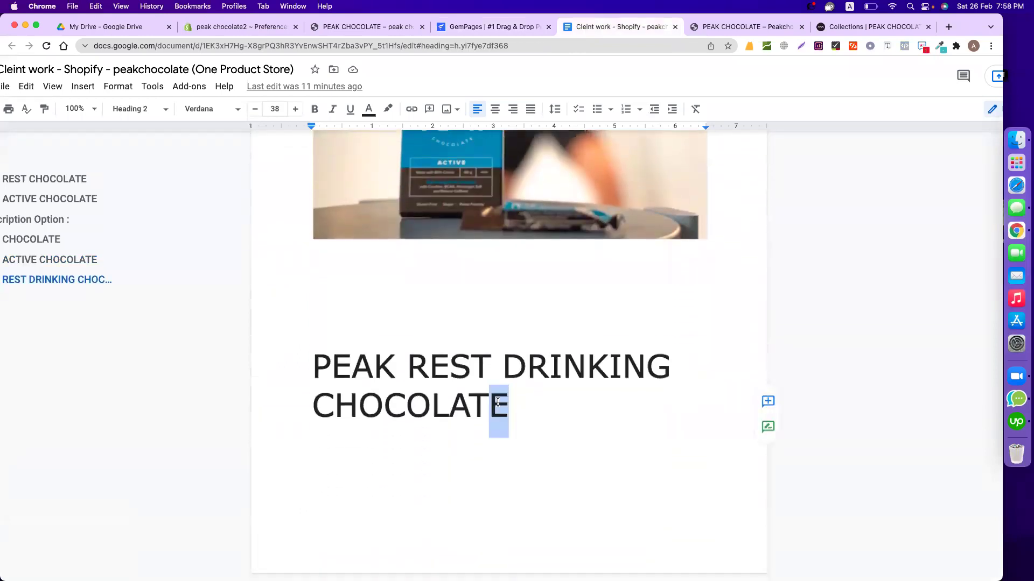
{"action": "scroll", "coordinate": [498, 402], "scroll_direction": "up", "scroll_amount": 10}
{"action": "scroll", "coordinate": [497, 402], "scroll_direction": "up", "scroll_amount": 15}
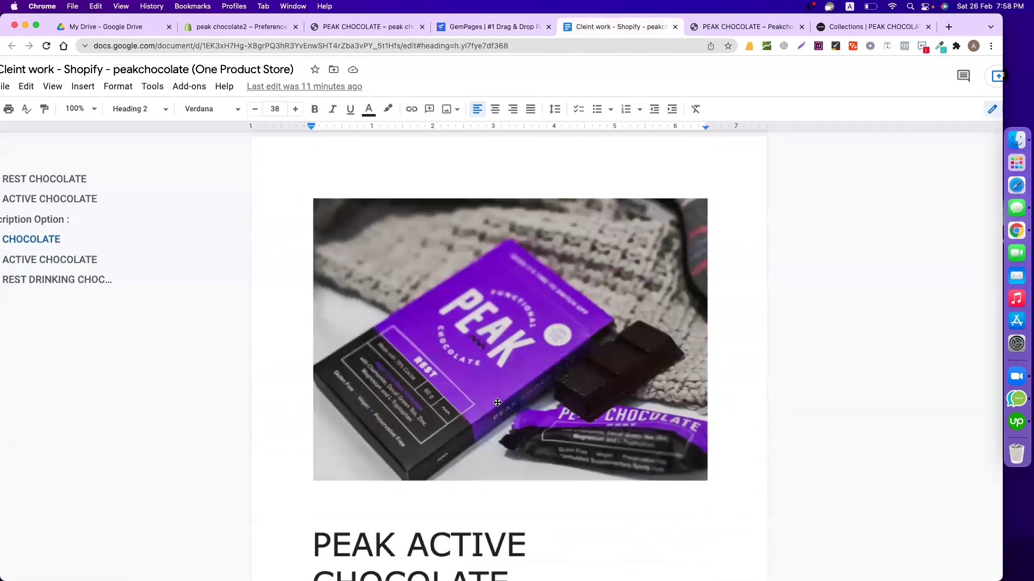
{"action": "scroll", "coordinate": [498, 402], "scroll_direction": "down", "scroll_amount": 14}
{"action": "scroll", "coordinate": [497, 402], "scroll_direction": "down", "scroll_amount": 10}
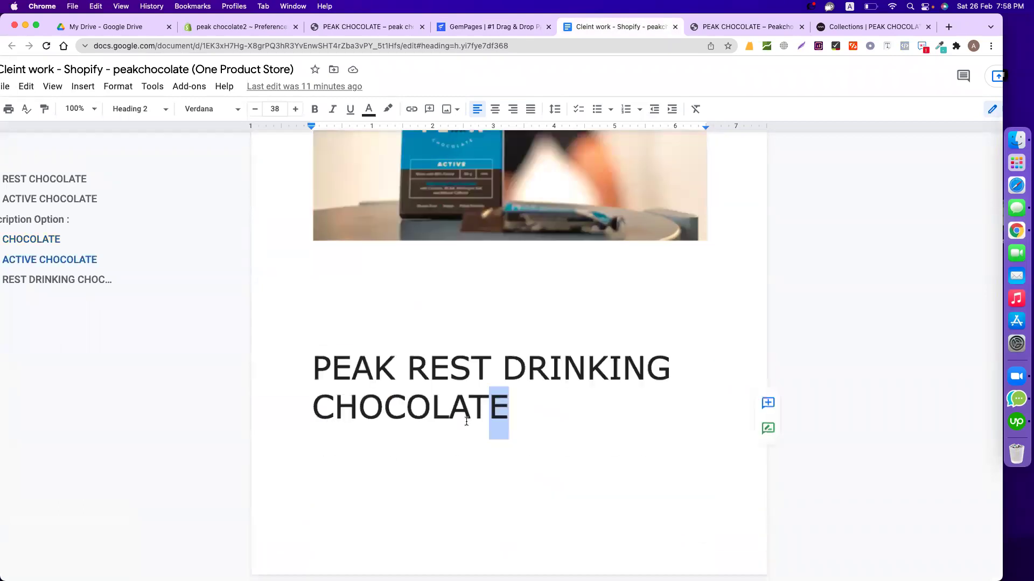
{"action": "scroll", "coordinate": [450, 435], "scroll_direction": "down", "scroll_amount": 12}
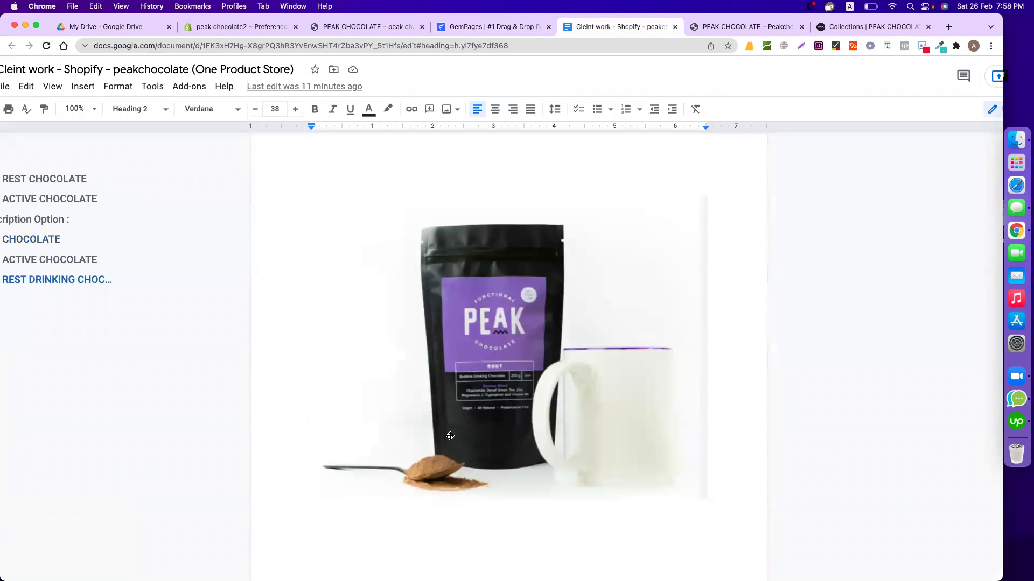
{"action": "scroll", "coordinate": [450, 436], "scroll_direction": "down", "scroll_amount": 5}
{"action": "scroll", "coordinate": [450, 436], "scroll_direction": "up", "scroll_amount": 4}
{"action": "scroll", "coordinate": [450, 436], "scroll_direction": "down", "scroll_amount": 8}
{"action": "scroll", "coordinate": [450, 436], "scroll_direction": "up", "scroll_amount": 5}
{"action": "scroll", "coordinate": [450, 435], "scroll_direction": "up", "scroll_amount": 10}
{"action": "scroll", "coordinate": [450, 435], "scroll_direction": "up", "scroll_amount": 9}
{"action": "scroll", "coordinate": [450, 436], "scroll_direction": "up", "scroll_amount": 3}
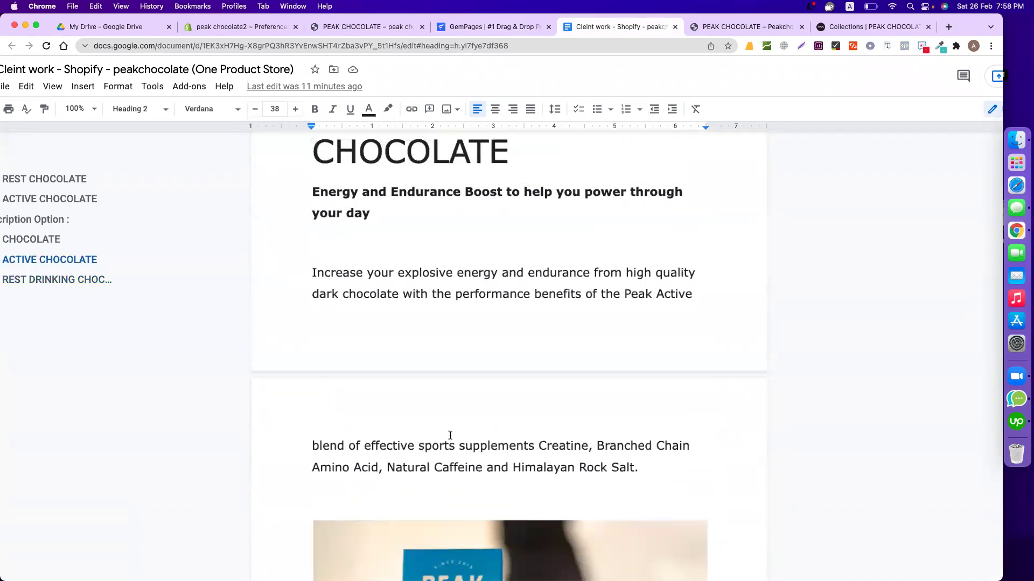
{"action": "scroll", "coordinate": [450, 435], "scroll_direction": "down", "scroll_amount": 6}
{"action": "scroll", "coordinate": [450, 436], "scroll_direction": "down", "scroll_amount": 8}
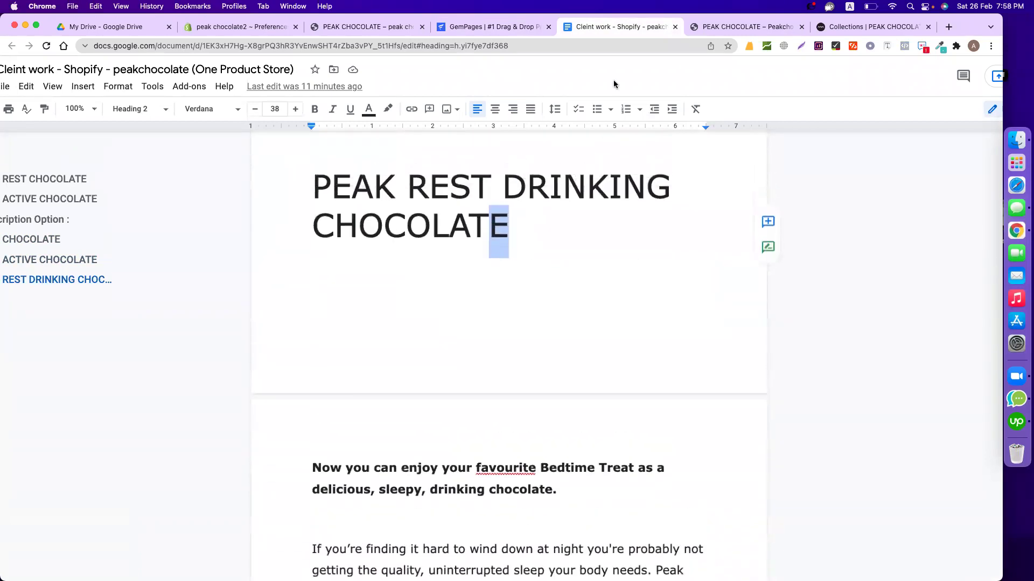
Step: Copy the PEAK REST CHOCOLATE heading from the Peak products web page
{"action": "left_click", "coordinate": [860, 27]}
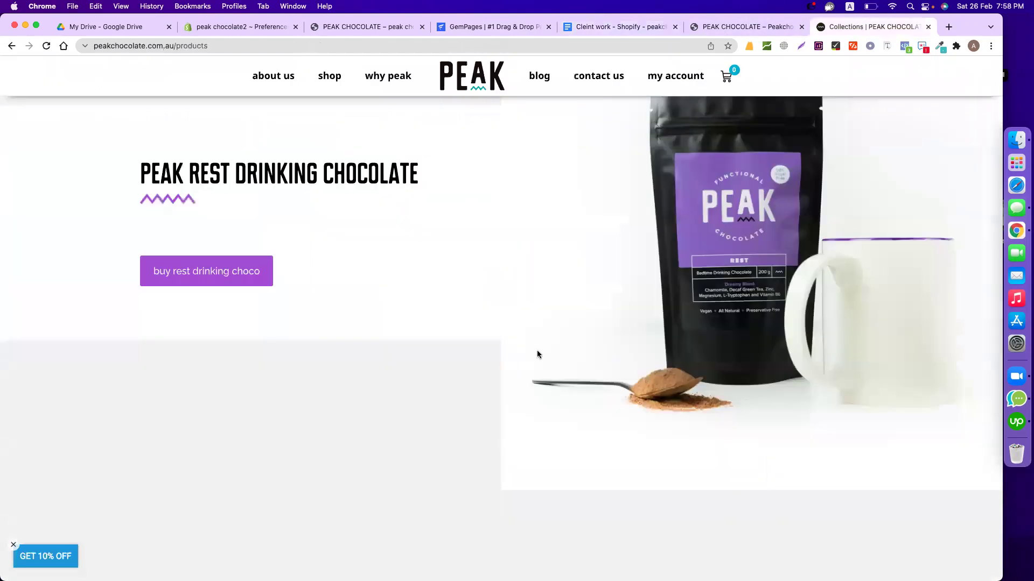
{"action": "scroll", "coordinate": [538, 350], "scroll_direction": "down", "scroll_amount": 4}
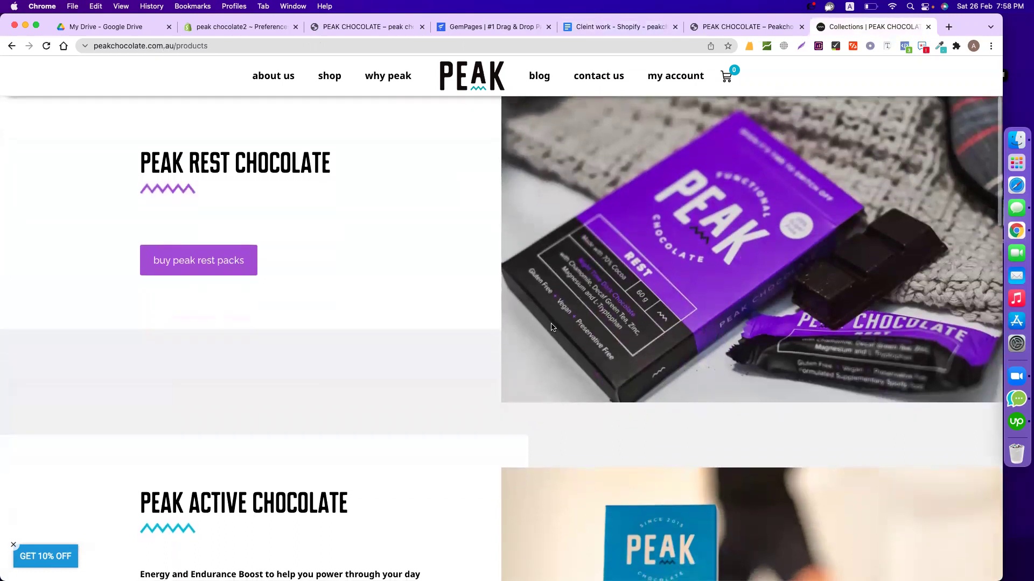
{"action": "scroll", "coordinate": [347, 289], "scroll_direction": "up", "scroll_amount": 1}
{"action": "triple_click", "coordinate": [246, 192]}
{"action": "key", "text": "super+c"}
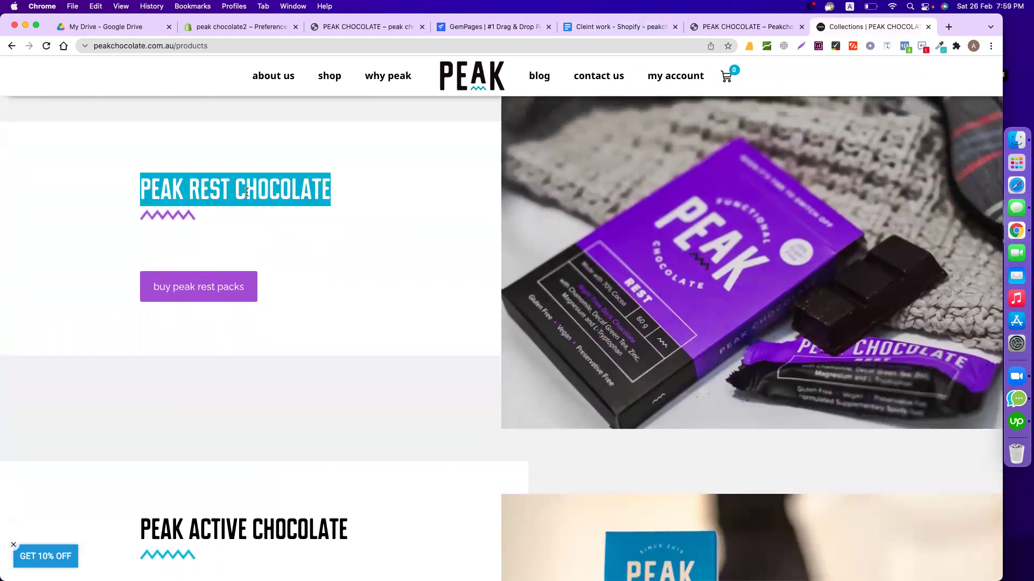
{"action": "scroll", "coordinate": [396, 350], "scroll_direction": "down", "scroll_amount": 5}
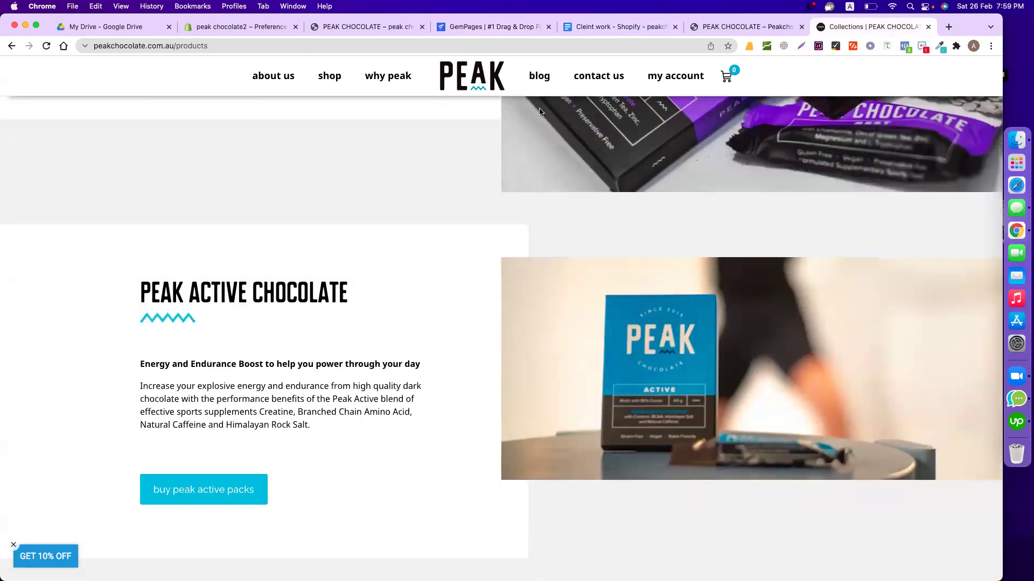
Step: Add blank lines above the Rest chocolate image and paste the PEAK REST CHOCOLATE heading there
{"action": "left_click", "coordinate": [618, 28]}
{"action": "scroll", "coordinate": [501, 270], "scroll_direction": "up", "scroll_amount": 10}
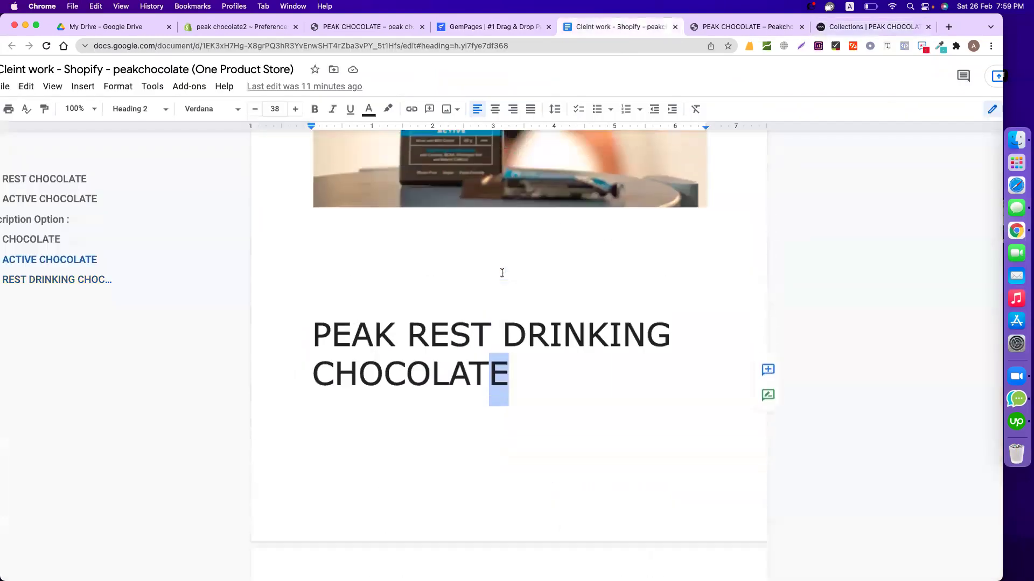
{"action": "scroll", "coordinate": [502, 273], "scroll_direction": "up", "scroll_amount": 15}
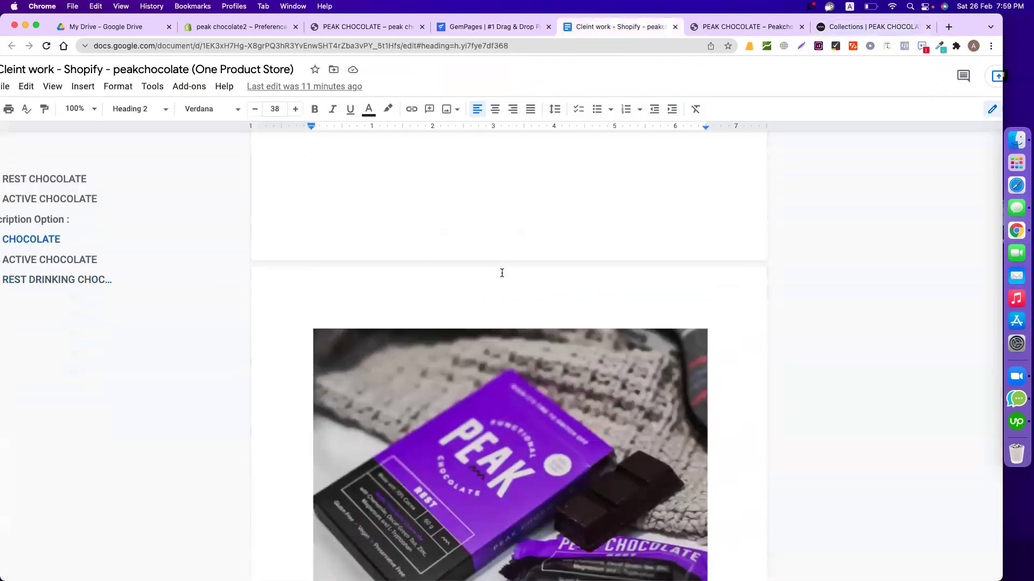
{"action": "scroll", "coordinate": [502, 273], "scroll_direction": "up", "scroll_amount": 5}
{"action": "scroll", "coordinate": [501, 272], "scroll_direction": "down", "scroll_amount": 15}
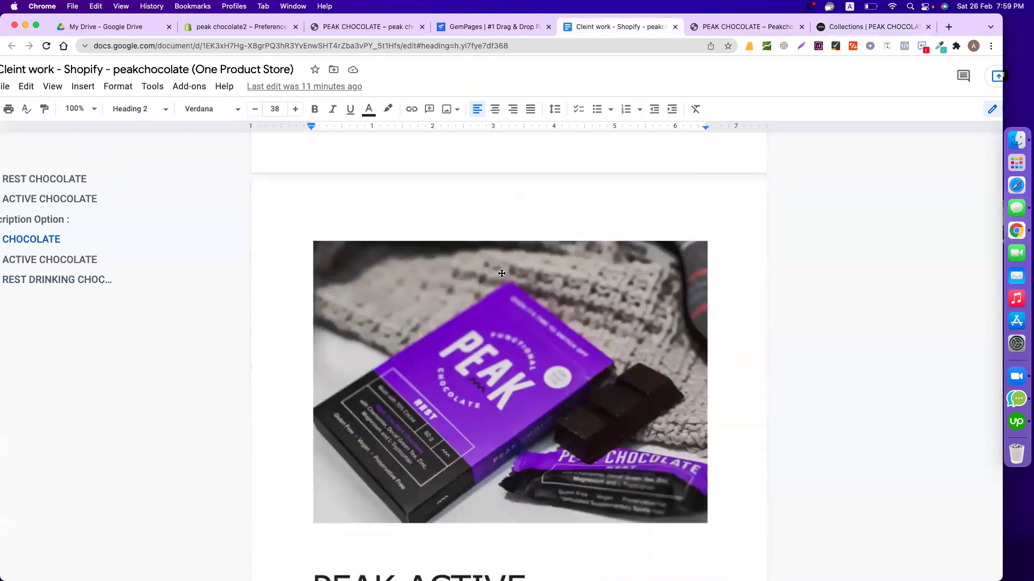
{"action": "scroll", "coordinate": [467, 338], "scroll_direction": "up", "scroll_amount": 3}
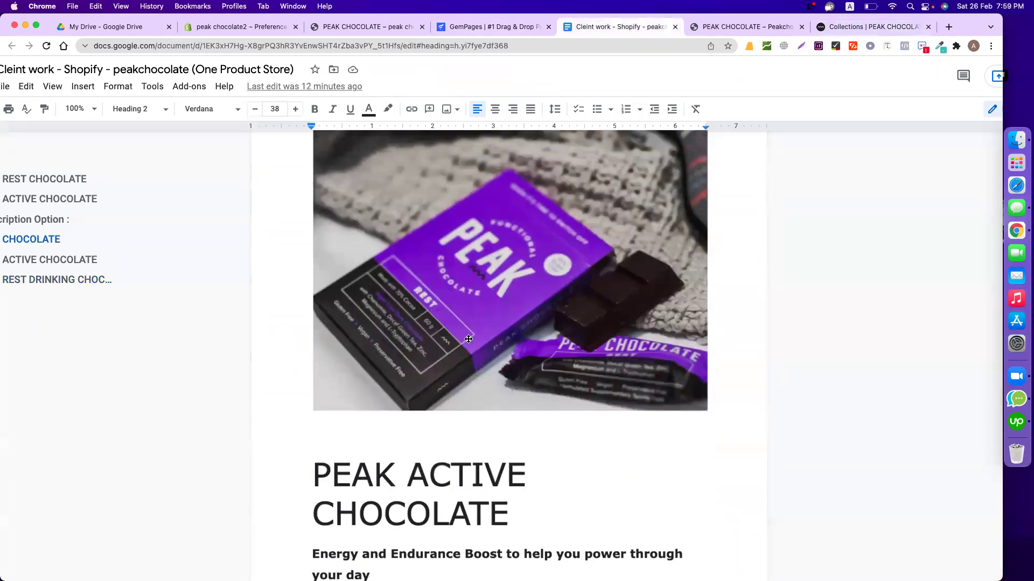
{"action": "left_click", "coordinate": [467, 339]}
{"action": "key", "text": "Left"}
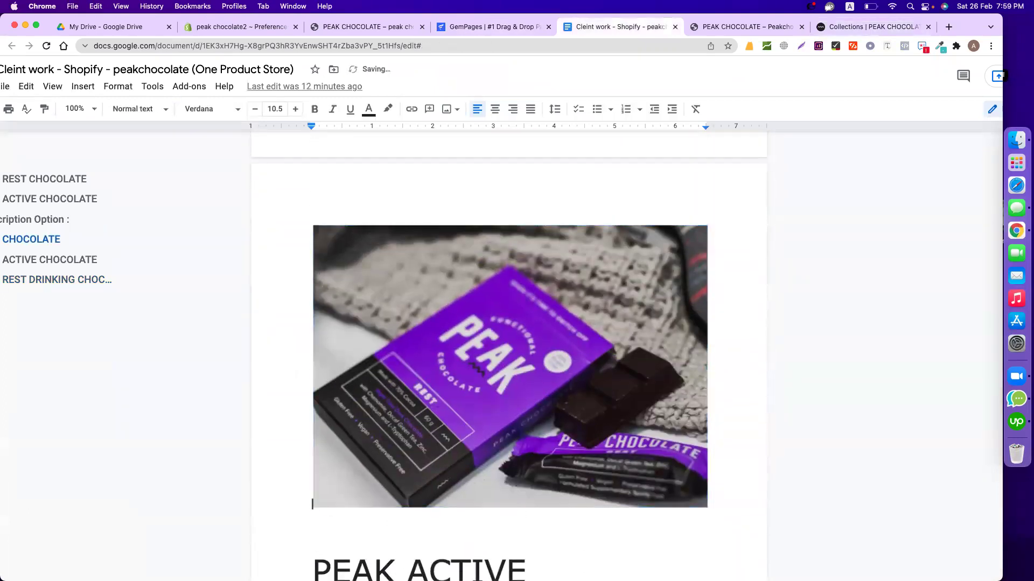
{"action": "key", "text": "Return"}
{"action": "key", "text": "Up"}
{"action": "scroll", "coordinate": [414, 471], "scroll_direction": "down", "scroll_amount": 3}
{"action": "left_click", "coordinate": [413, 471]}
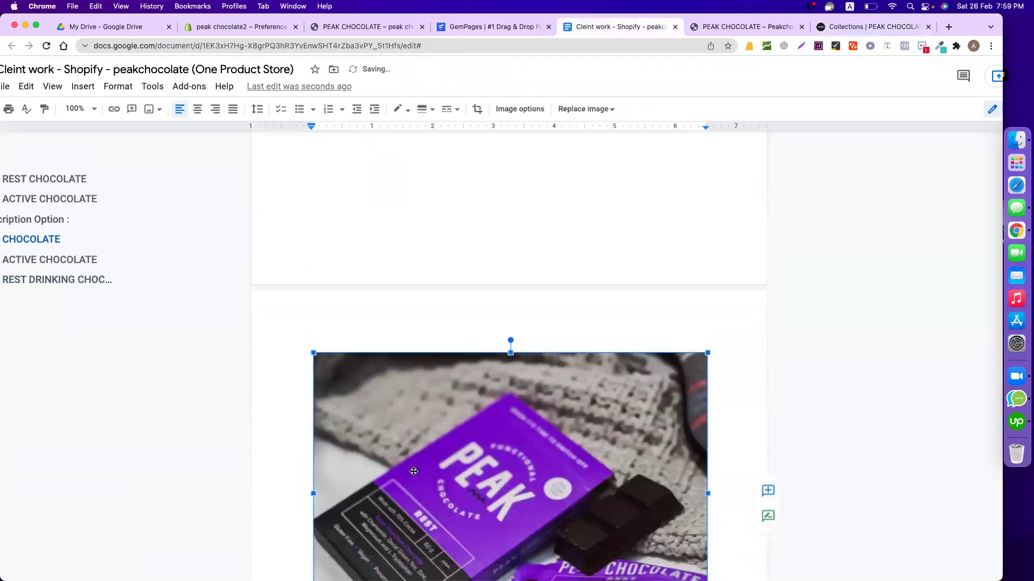
{"action": "key", "text": "Left"}
{"action": "key", "text": "Return"}
{"action": "key", "text": "Return"}
{"action": "key", "text": "Return"}
{"action": "key", "text": "Return"}
{"action": "key", "text": "Return"}
{"action": "key", "text": "Return"}
{"action": "key", "text": "Return"}
{"action": "key", "text": "Return"}
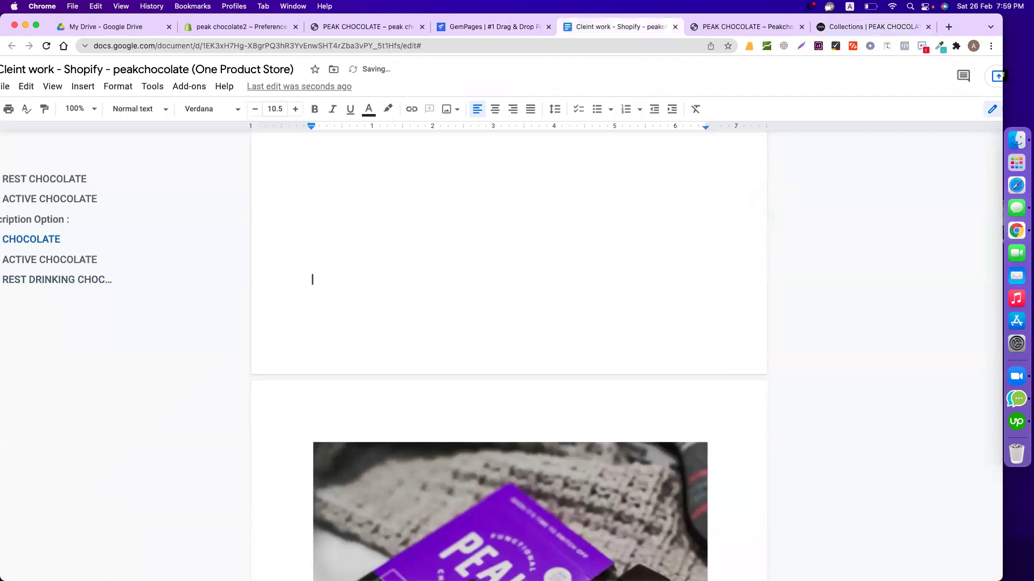
{"action": "key", "text": "Return"}
{"action": "key", "text": "Return"}
{"action": "key", "text": "Return"}
{"action": "key", "text": "Return"}
{"action": "key", "text": "Return"}
{"action": "key", "text": "Return"}
{"action": "scroll", "coordinate": [294, 191], "scroll_direction": "down", "scroll_amount": 3}
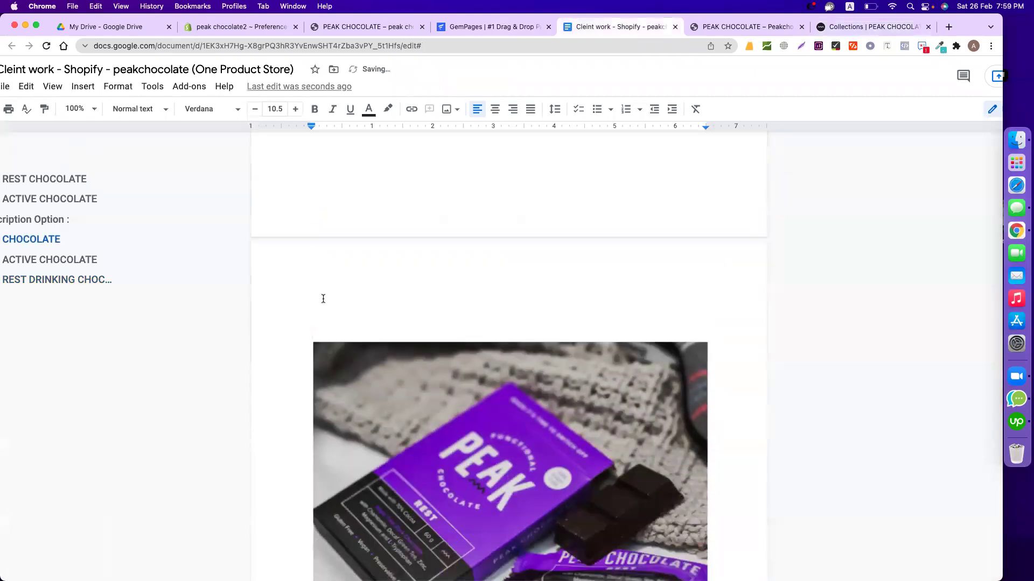
{"action": "key", "text": "super+v"}
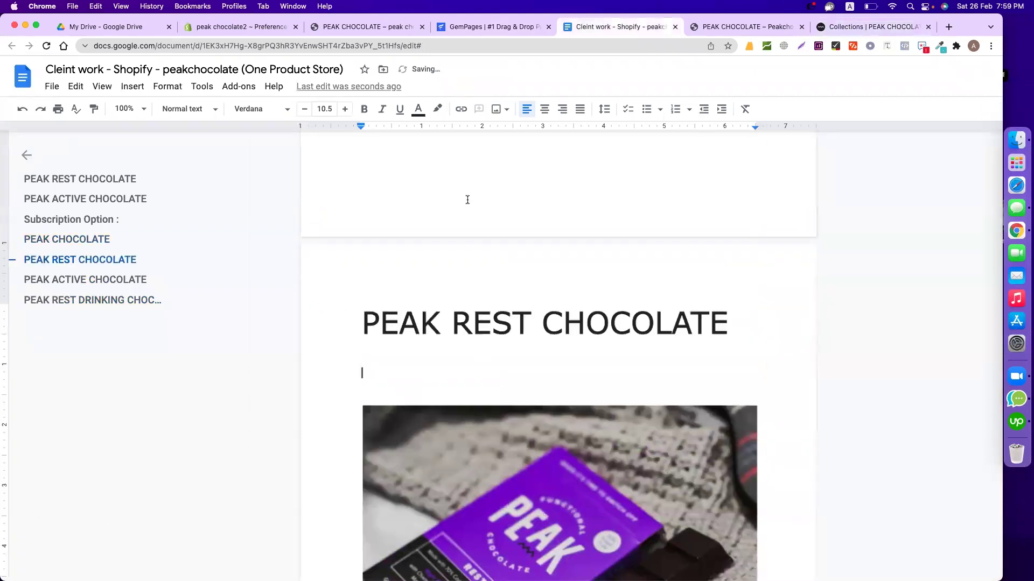
Step: Check the Peak collections page, then select the pasted PEAK REST CHOCOLATE heading in the doc
{"action": "left_click", "coordinate": [738, 27]}
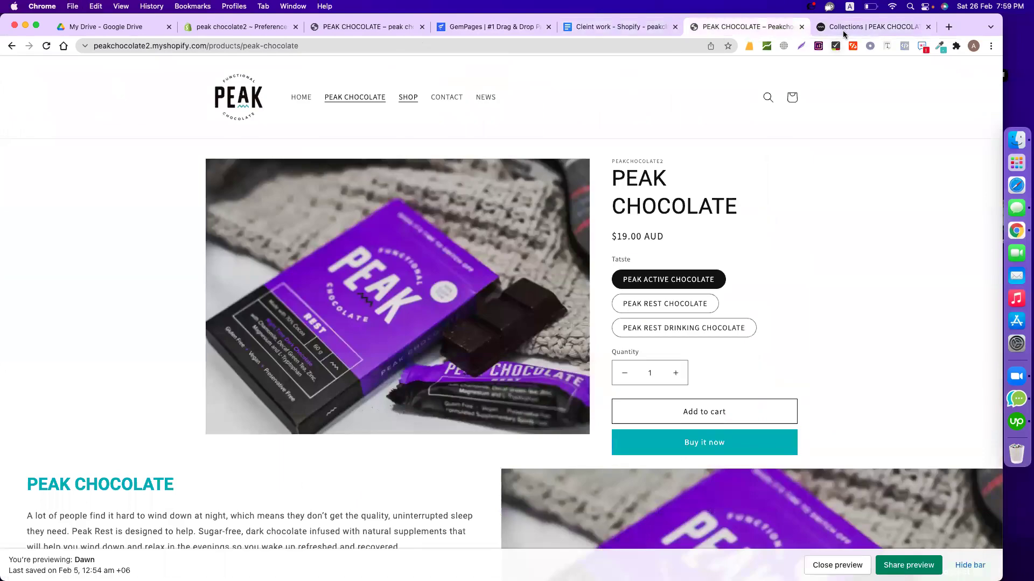
{"action": "left_click", "coordinate": [842, 30]}
{"action": "scroll", "coordinate": [298, 371], "scroll_direction": "up", "scroll_amount": 10}
{"action": "scroll", "coordinate": [298, 373], "scroll_direction": "down", "scroll_amount": 10}
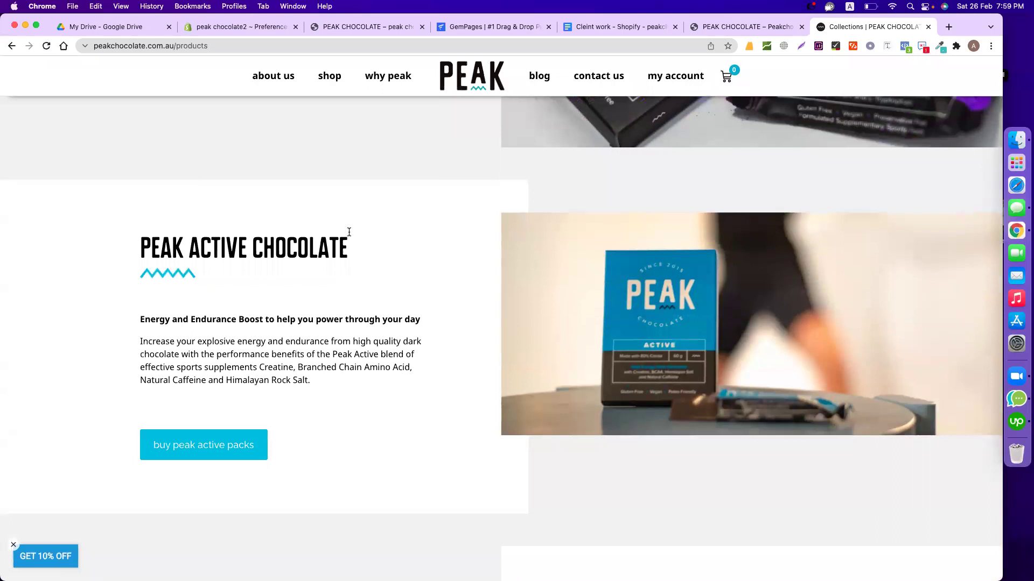
{"action": "scroll", "coordinate": [293, 276], "scroll_direction": "up", "scroll_amount": 6}
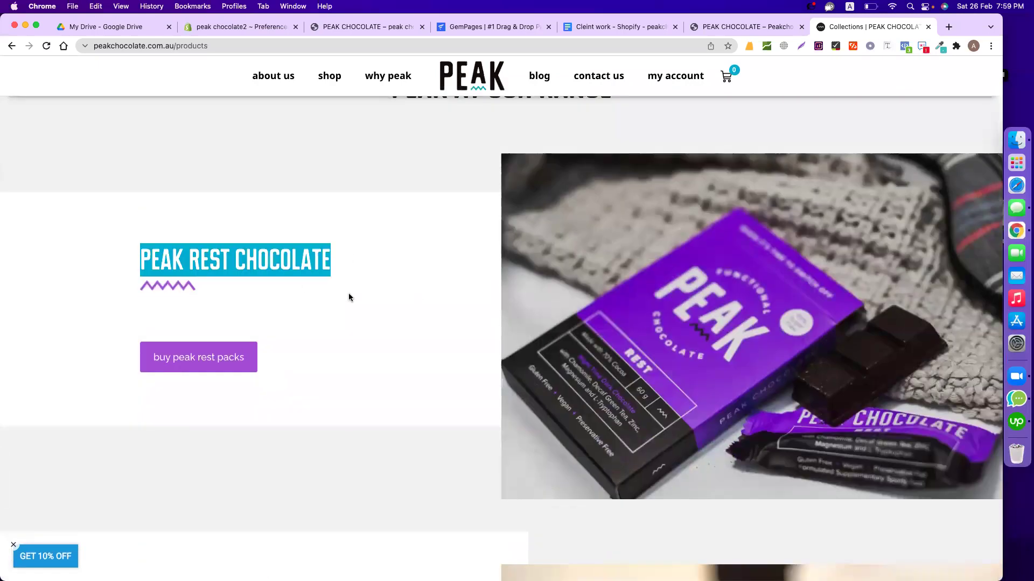
{"action": "scroll", "coordinate": [349, 298], "scroll_direction": "down", "scroll_amount": 7}
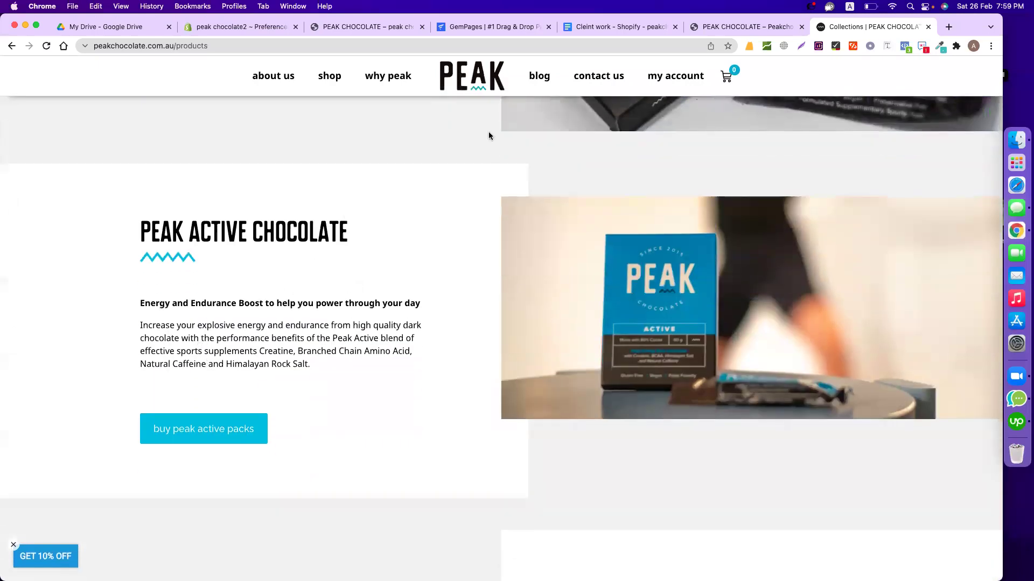
{"action": "left_click", "coordinate": [597, 25]}
{"action": "scroll", "coordinate": [577, 296], "scroll_direction": "down", "scroll_amount": 6}
{"action": "scroll", "coordinate": [474, 286], "scroll_direction": "up", "scroll_amount": 4}
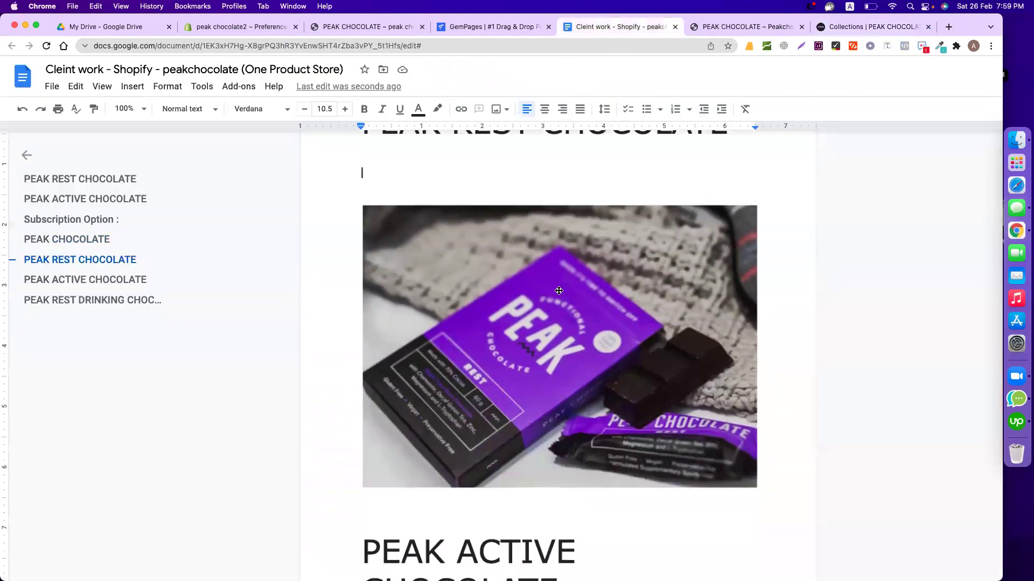
{"action": "triple_click", "coordinate": [427, 236]}
{"action": "key", "text": "super+c"}
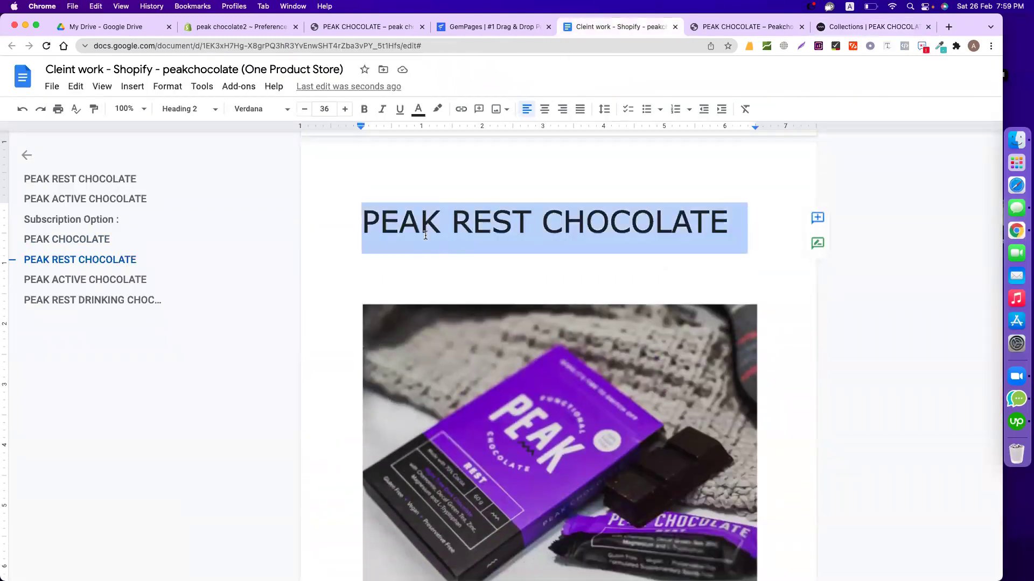
{"action": "key", "text": "super+space"}
Step: Retitle the first GemPages row's heading to PEAK REST CHOCOLATE
{"action": "left_click", "coordinate": [473, 28]}
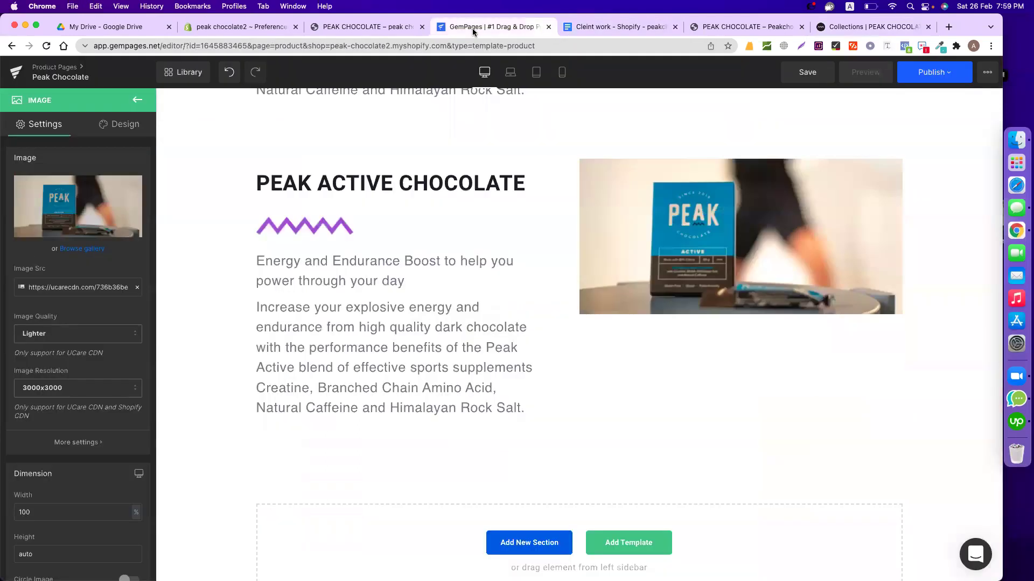
{"action": "scroll", "coordinate": [431, 208], "scroll_direction": "up", "scroll_amount": 3}
{"action": "scroll", "coordinate": [403, 226], "scroll_direction": "up", "scroll_amount": 5}
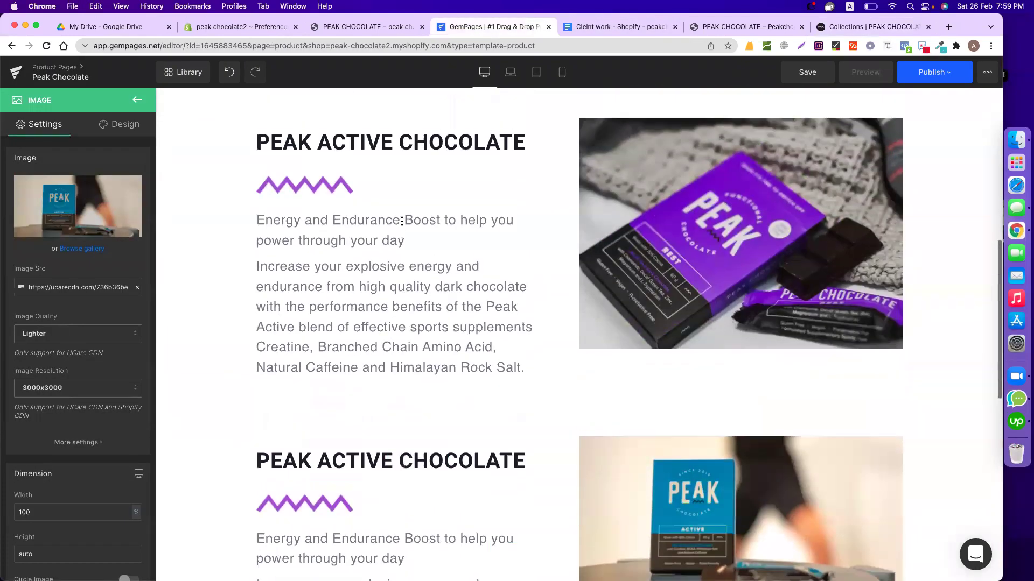
{"action": "left_click", "coordinate": [376, 202]}
{"action": "key", "text": "super+a"}
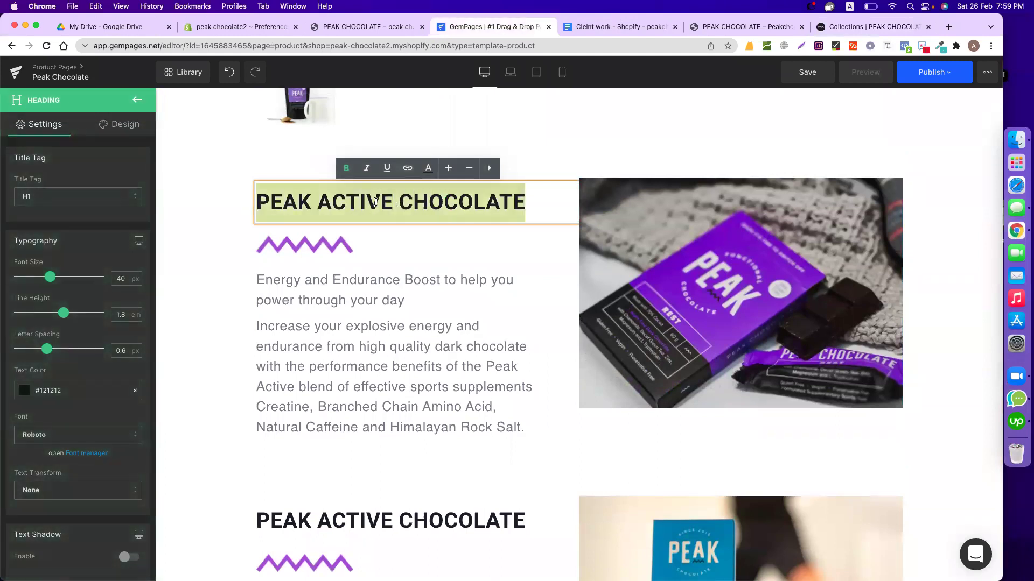
{"action": "key", "text": "super+v"}
{"action": "key", "text": "BackSpace"}
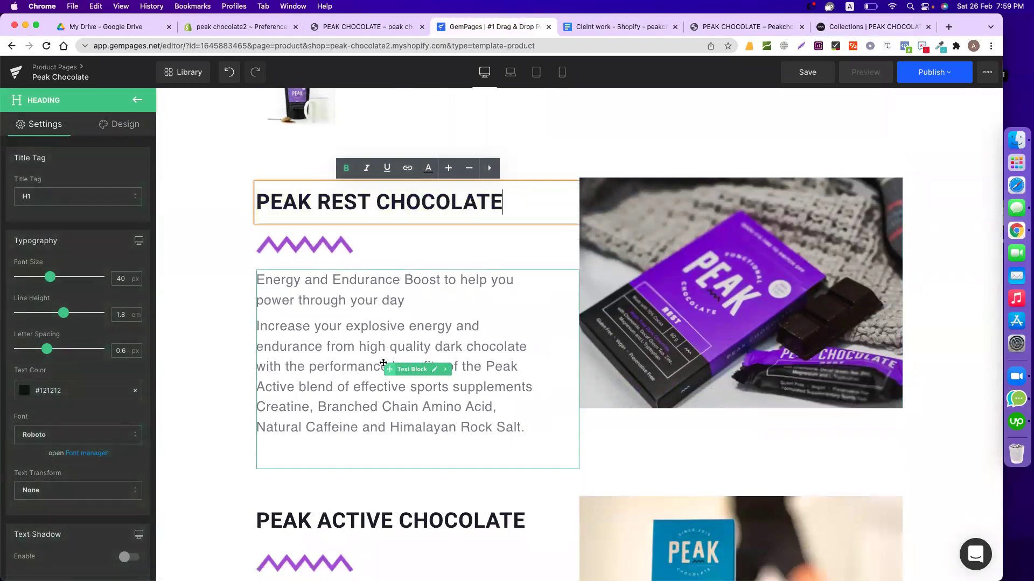
Step: Delete the first row's description text block
{"action": "left_click", "coordinate": [360, 346]}
{"action": "right_click", "coordinate": [306, 355]}
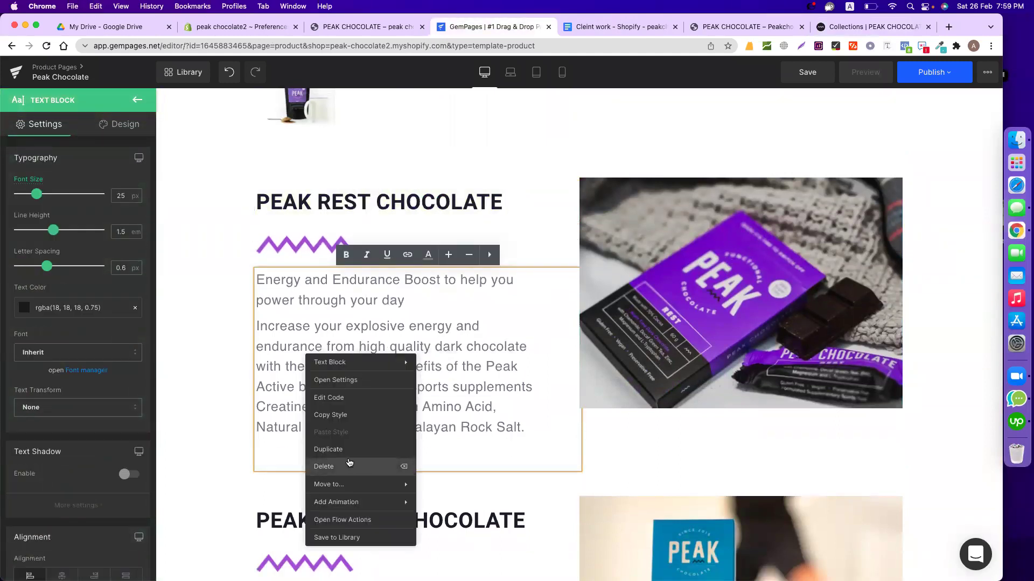
{"action": "left_click", "coordinate": [348, 464]}
{"action": "scroll", "coordinate": [485, 372], "scroll_direction": "down", "scroll_amount": 3}
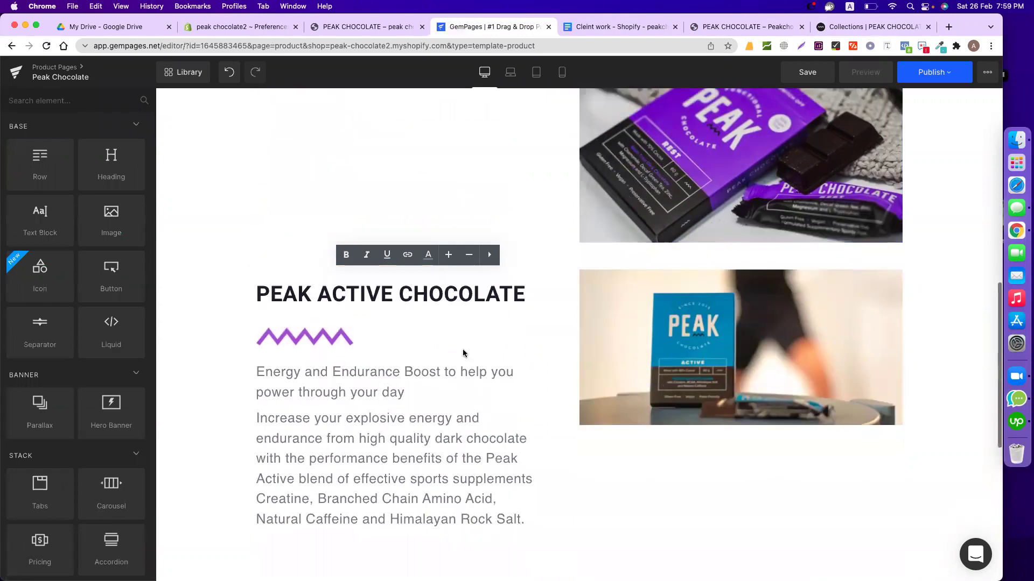
{"action": "left_click", "coordinate": [463, 377]}
{"action": "scroll", "coordinate": [404, 422], "scroll_direction": "down", "scroll_amount": 3}
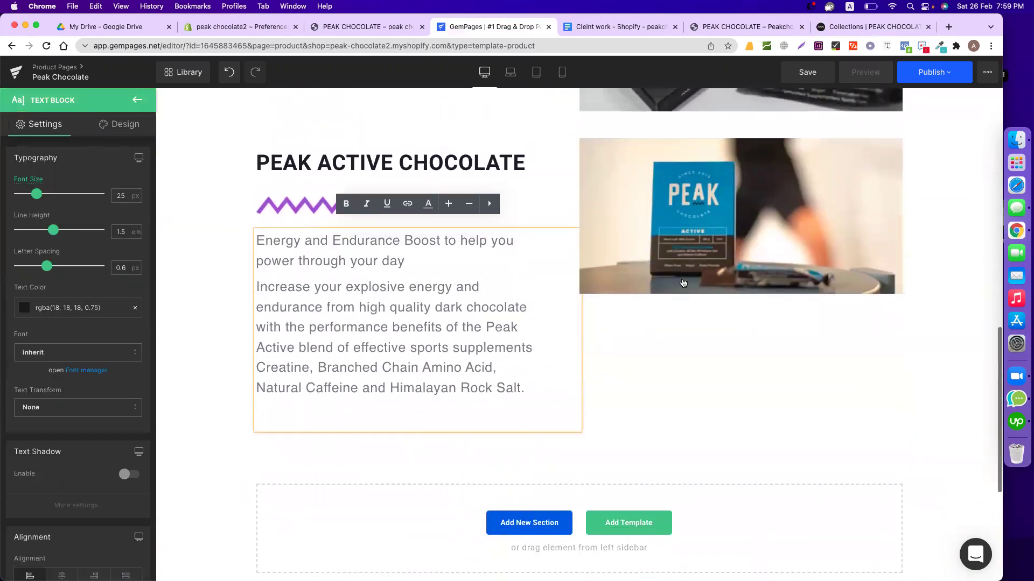
{"action": "scroll", "coordinate": [683, 282], "scroll_direction": "up", "scroll_amount": 2}
{"action": "scroll", "coordinate": [683, 314], "scroll_direction": "up", "scroll_amount": 3}
{"action": "scroll", "coordinate": [683, 314], "scroll_direction": "down", "scroll_amount": 4}
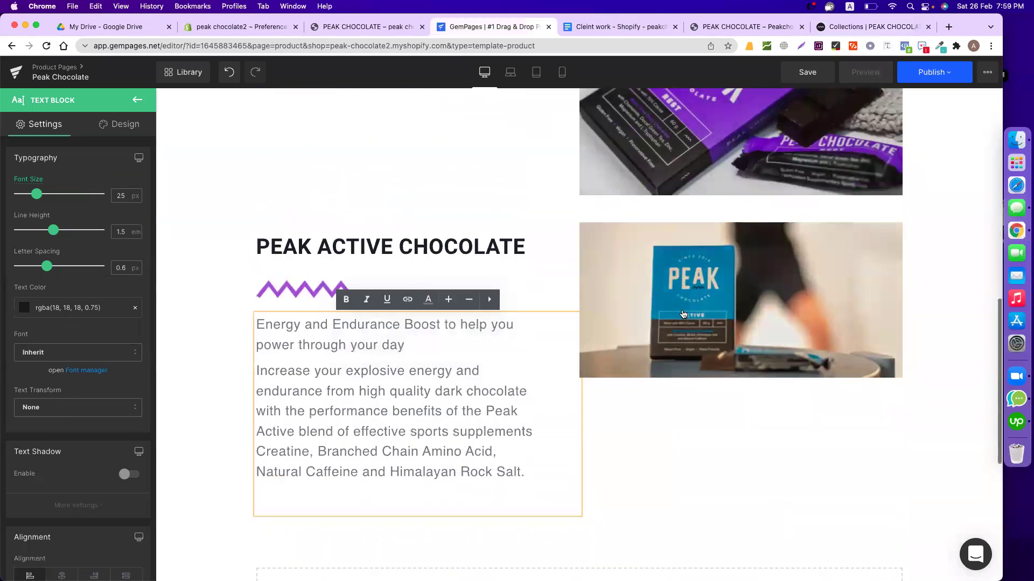
Step: Compare with the live PEAK REST DRINKING CHOCOLATE section on the Peak products page
{"action": "left_click", "coordinate": [826, 27]}
{"action": "scroll", "coordinate": [567, 345], "scroll_direction": "up", "scroll_amount": 5}
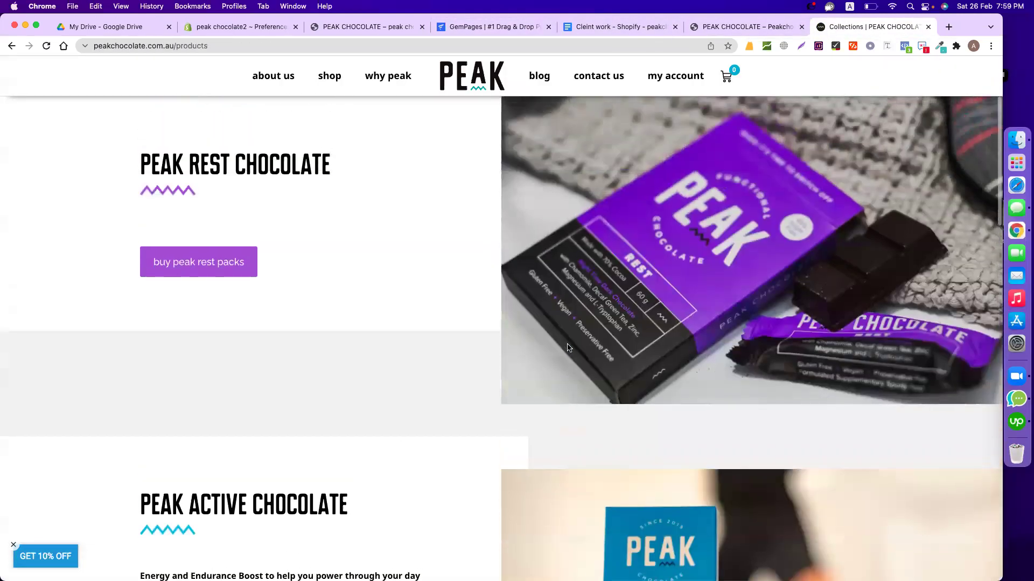
{"action": "scroll", "coordinate": [566, 347], "scroll_direction": "up", "scroll_amount": 2}
{"action": "scroll", "coordinate": [567, 347], "scroll_direction": "down", "scroll_amount": 8}
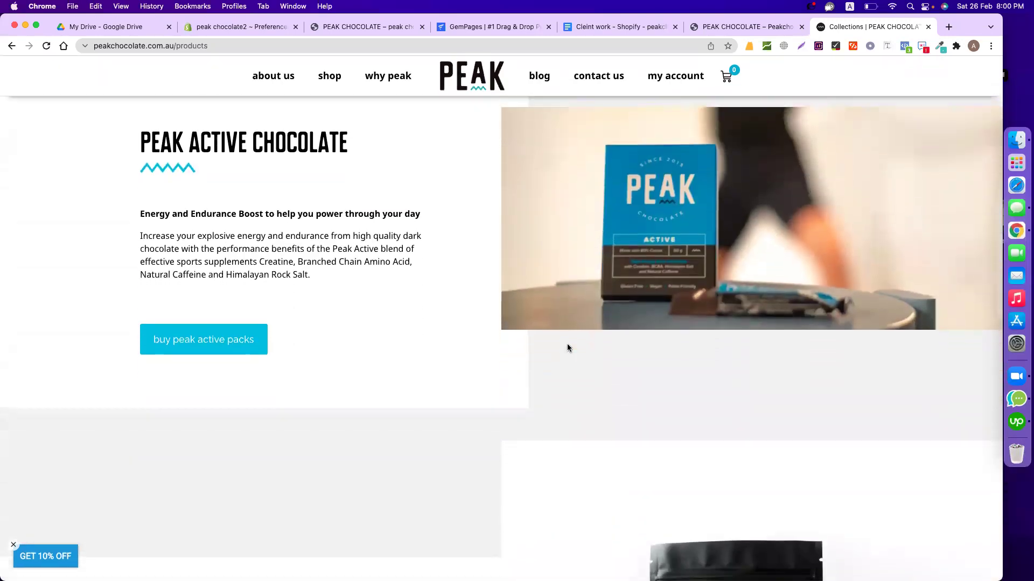
{"action": "scroll", "coordinate": [567, 347], "scroll_direction": "down", "scroll_amount": 5}
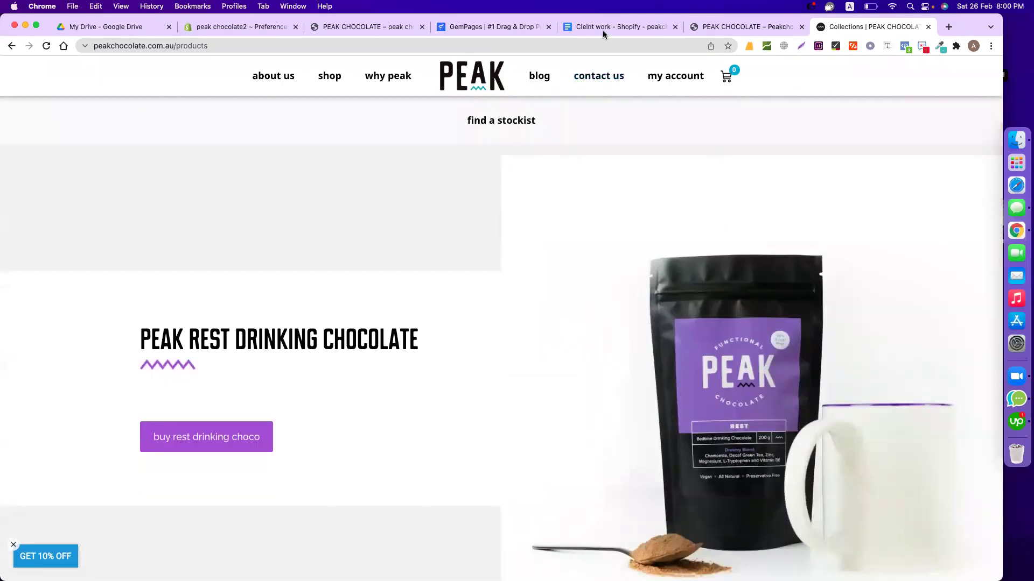
{"action": "left_click", "coordinate": [602, 28]}
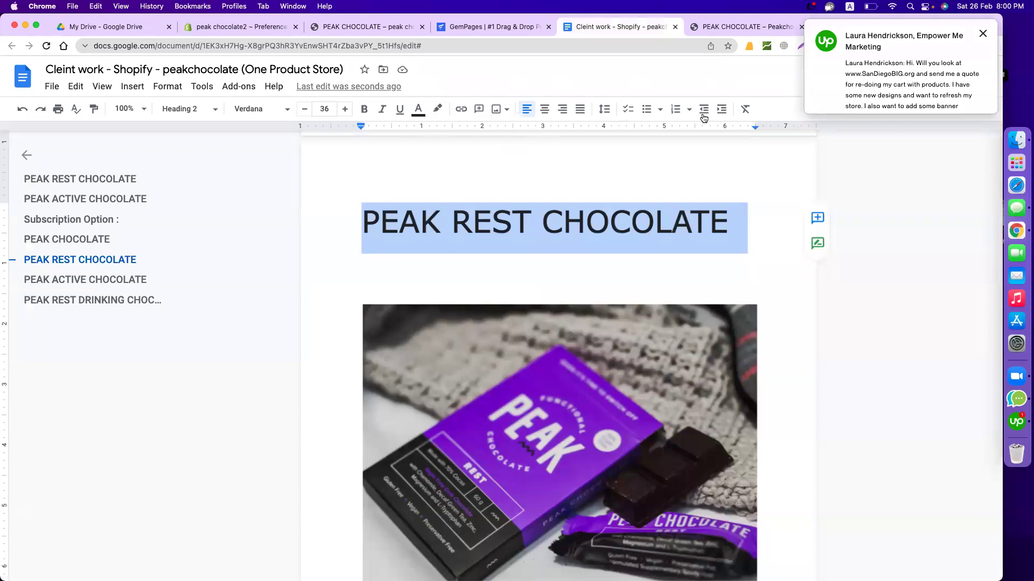
Step: Reply 'ok' to the client's new Upwork quote request, minimize the chat, and dismiss the notices
{"action": "left_click", "coordinate": [915, 52]}
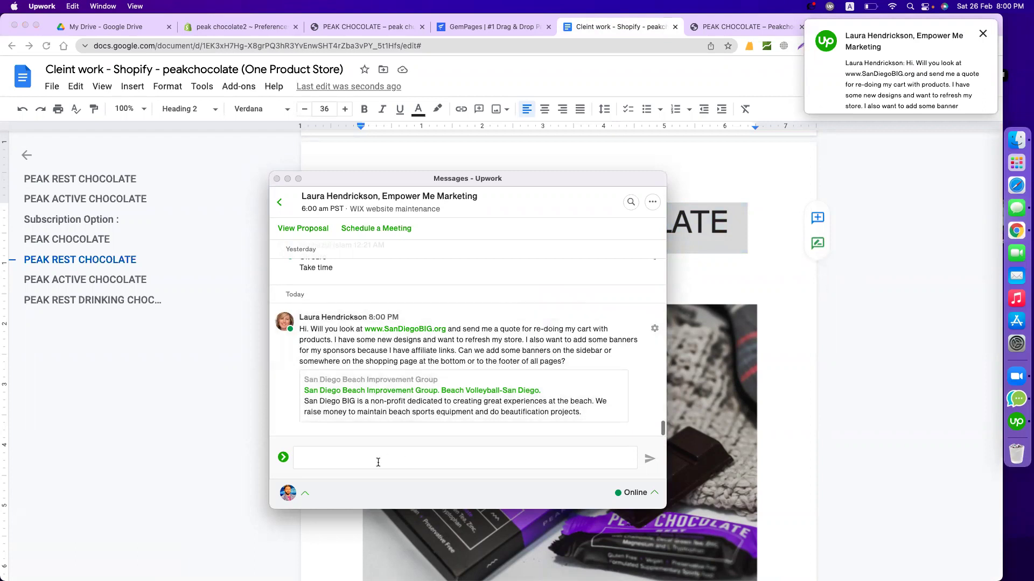
{"action": "key", "text": "Return"}
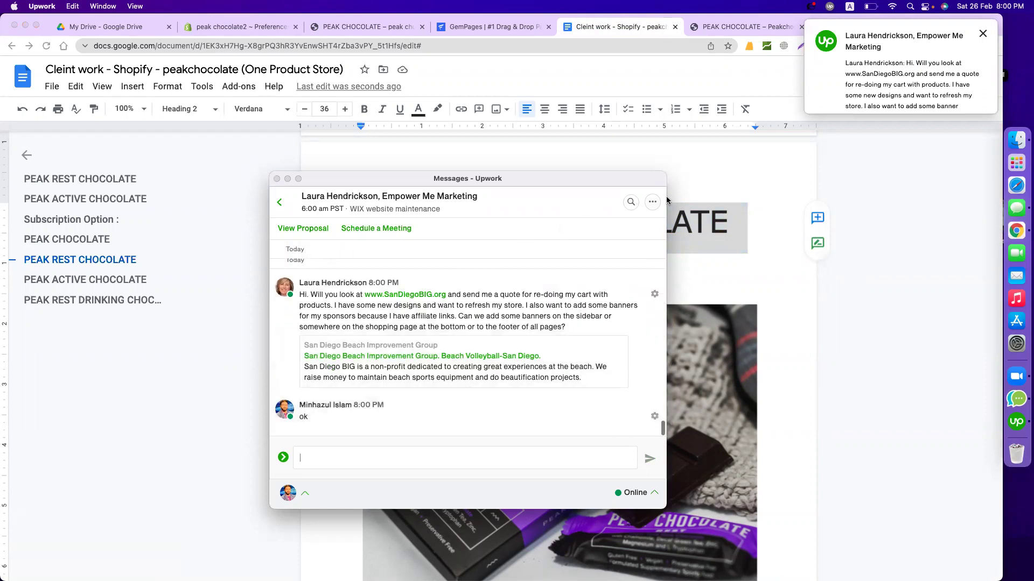
{"action": "left_click", "coordinate": [287, 178]}
{"action": "left_click", "coordinate": [879, 336]}
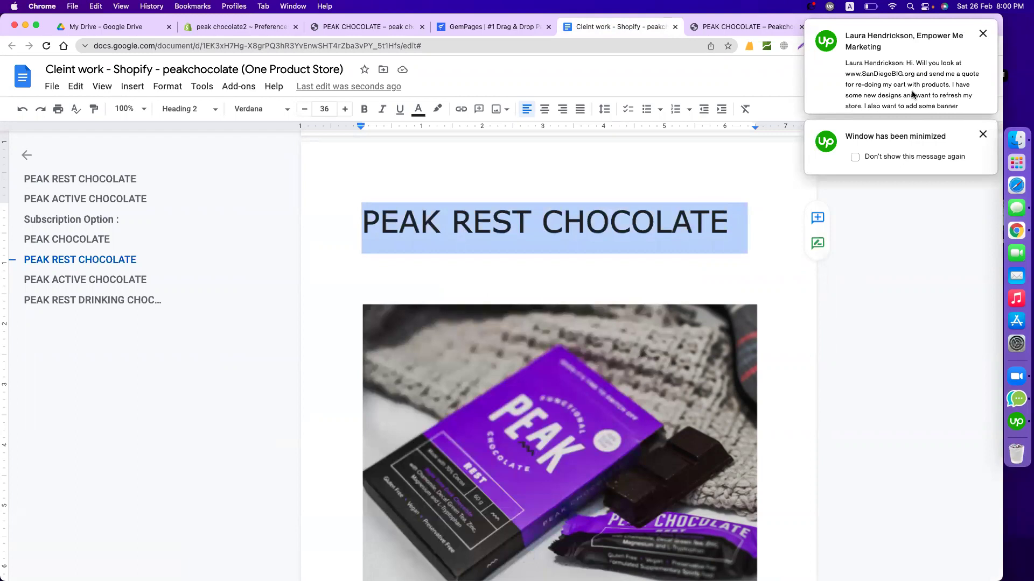
{"action": "left_click", "coordinate": [983, 137]}
{"action": "left_click", "coordinate": [982, 34]}
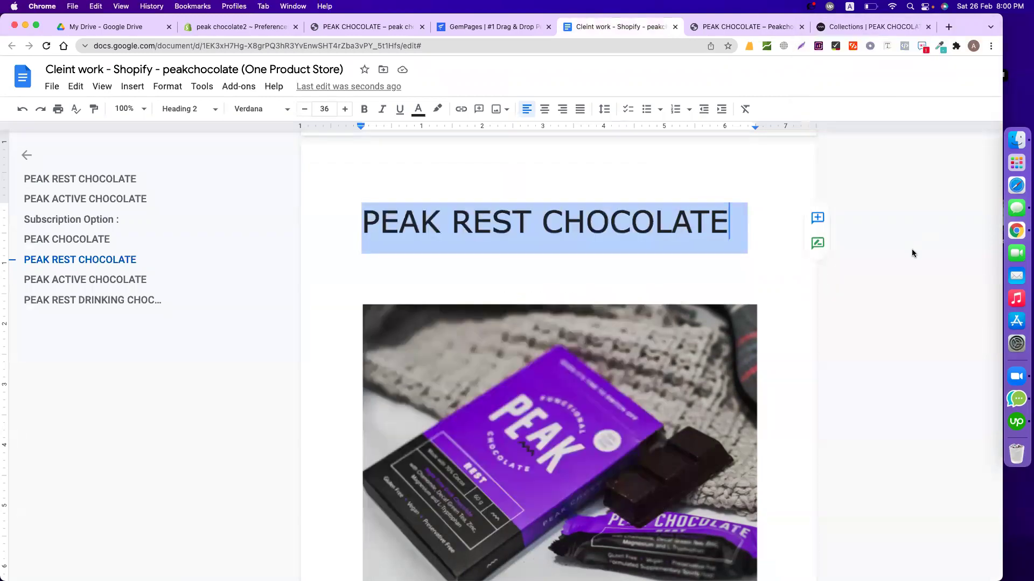
{"action": "scroll", "coordinate": [632, 263], "scroll_direction": "down", "scroll_amount": 4}
{"action": "scroll", "coordinate": [632, 264], "scroll_direction": "up", "scroll_amount": 3}
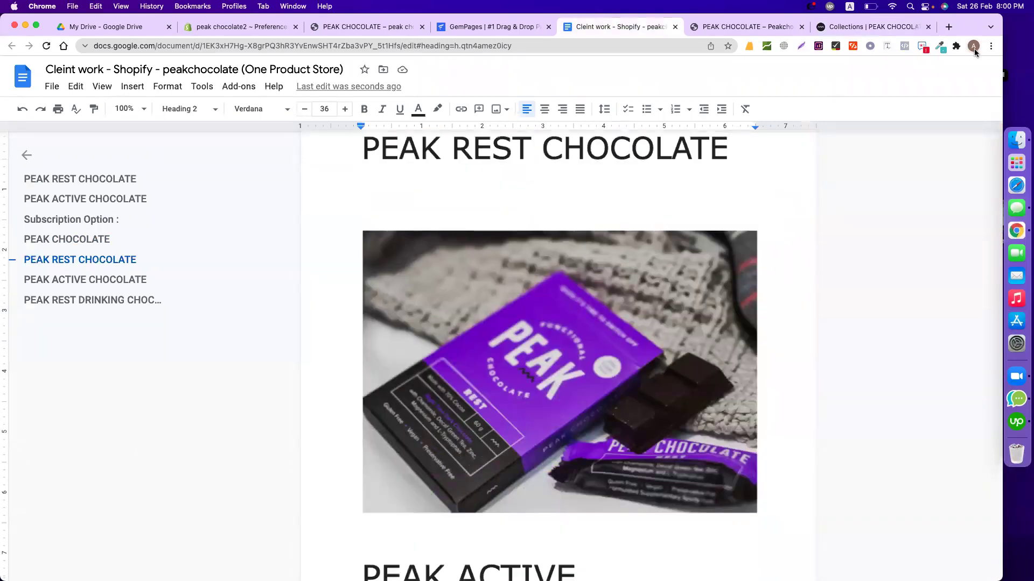
{"action": "left_click", "coordinate": [973, 46]}
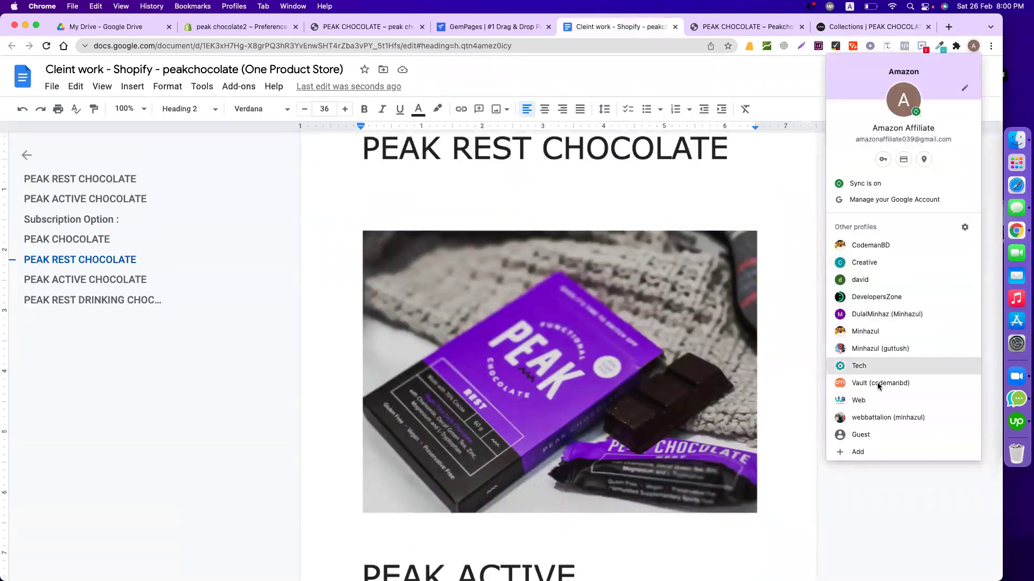
Step: Enlarge the Upwork window and review the freelancer profile's 58 total jobs
{"action": "left_click", "coordinate": [923, 331]}
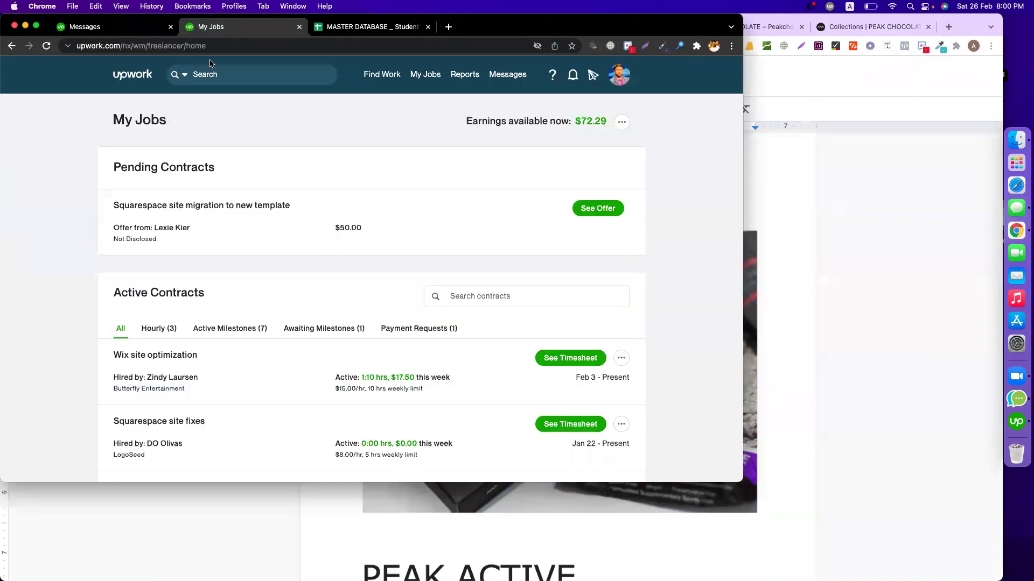
{"action": "left_click_drag", "start_coordinate": [735, 465], "coordinate": [999, 580]}
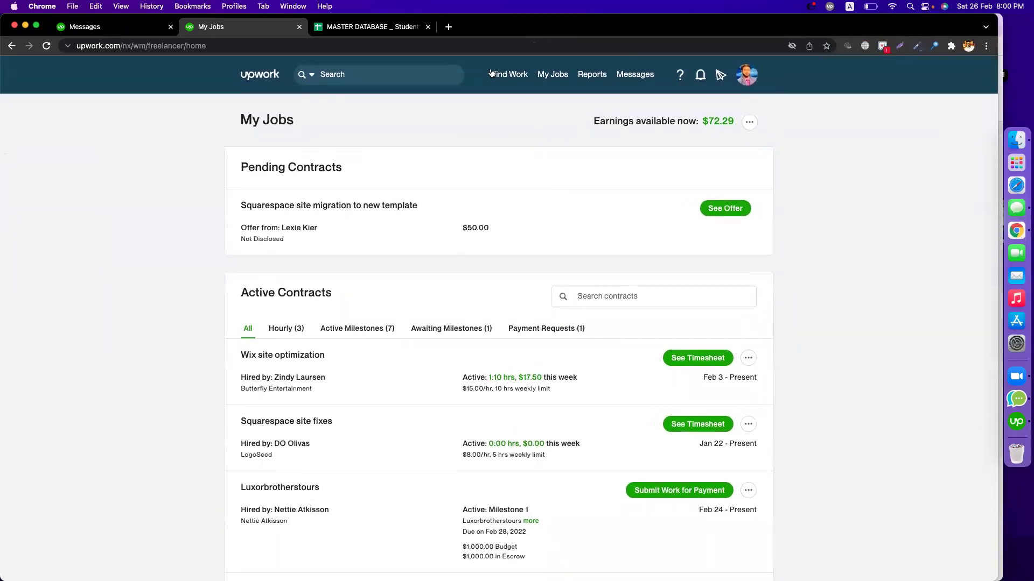
{"action": "mouse_move", "coordinate": [504, 79]}
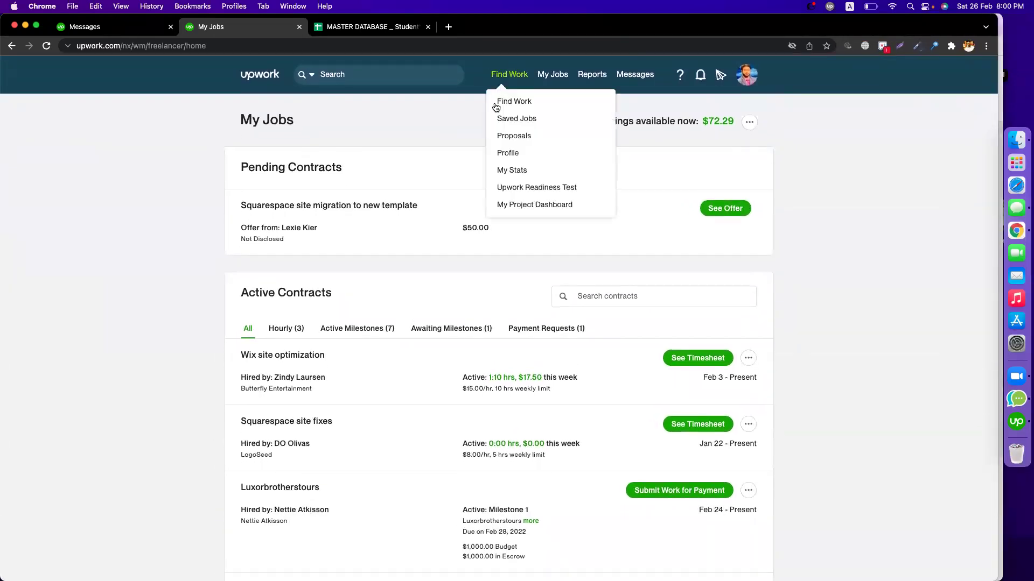
{"action": "left_click", "coordinate": [507, 153]}
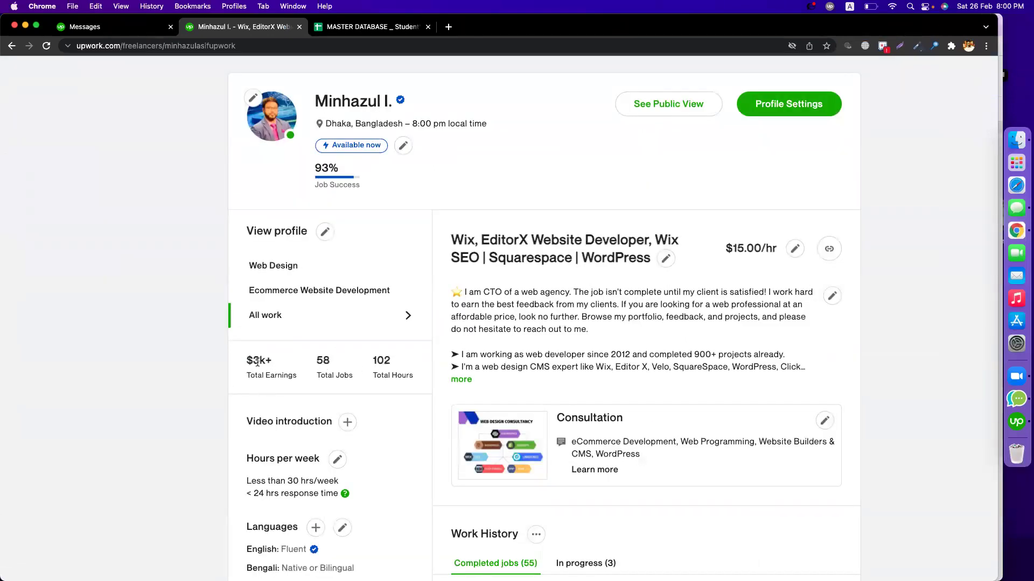
{"action": "left_click_drag", "start_coordinate": [315, 364], "coordinate": [330, 364]}
{"action": "left_click", "coordinate": [240, 381]}
{"action": "scroll", "coordinate": [240, 381], "scroll_direction": "up", "scroll_amount": 1}
Step: Open Reports > Overview and check the $1,987.50 work-in-progress amount
{"action": "mouse_move", "coordinate": [603, 86]}
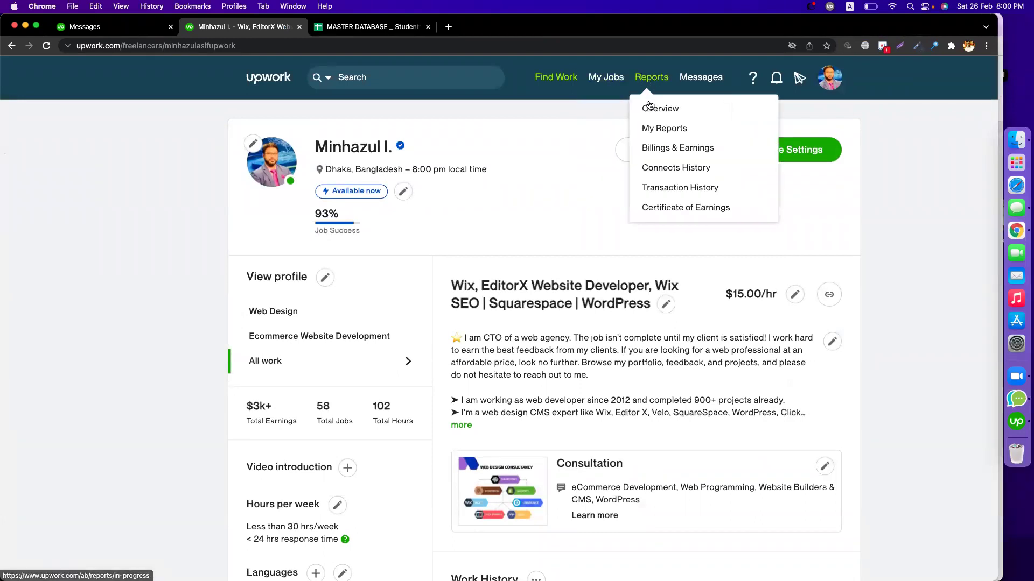
{"action": "left_click", "coordinate": [650, 106]}
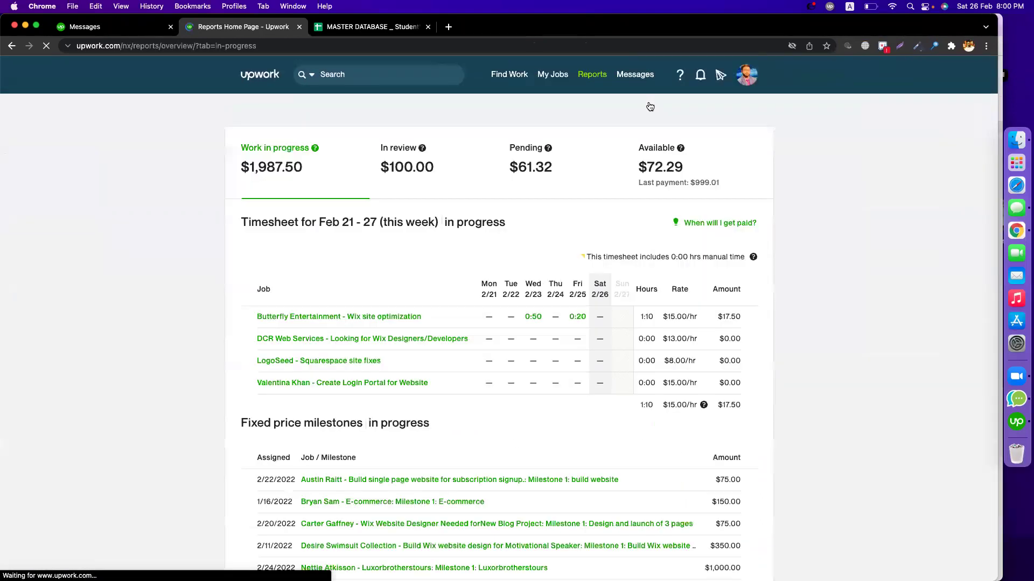
{"action": "left_click_drag", "start_coordinate": [306, 168], "coordinate": [200, 167]}
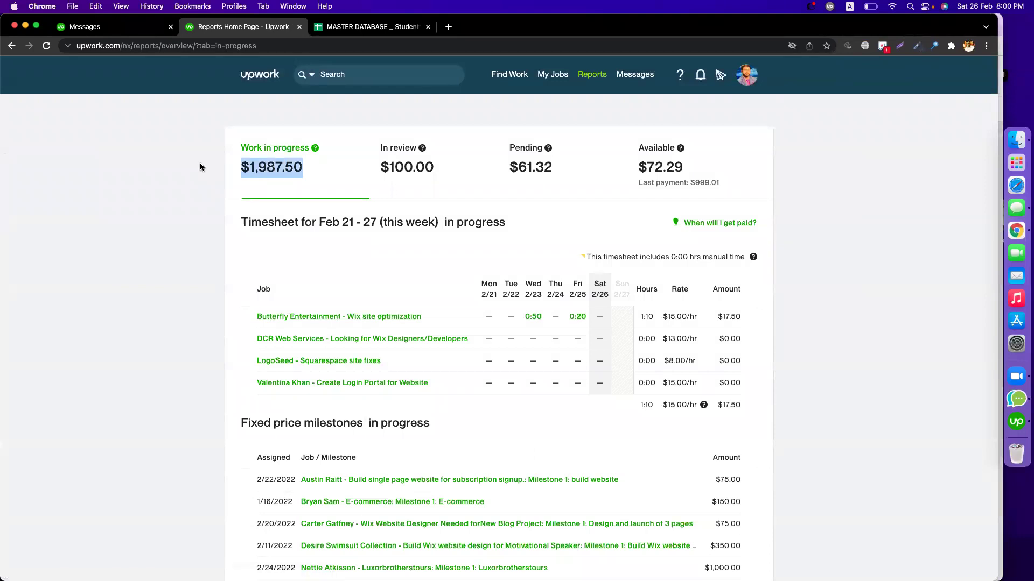
{"action": "left_click", "coordinate": [137, 210]}
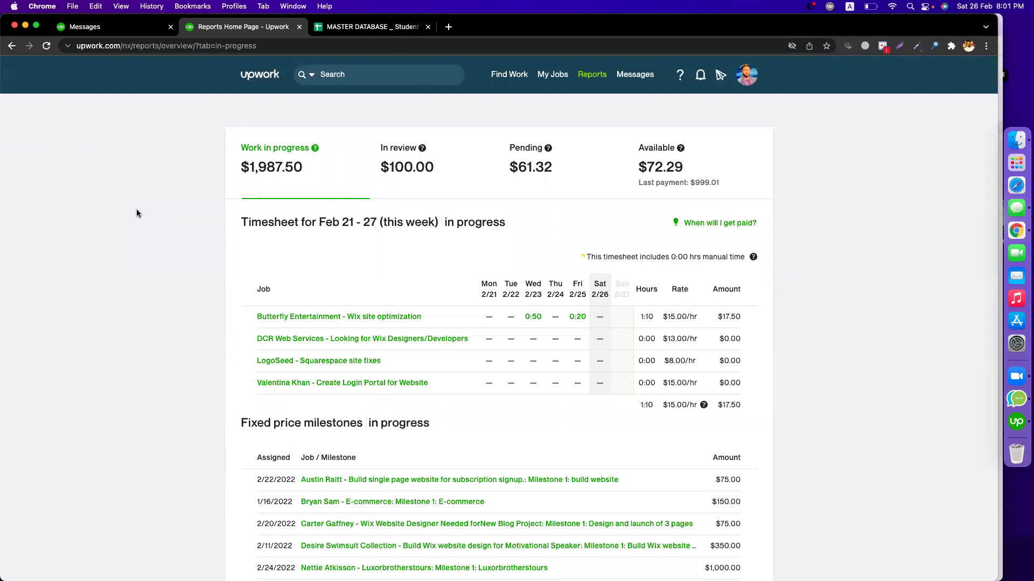
{"action": "scroll", "coordinate": [847, 294], "scroll_direction": "up", "scroll_amount": 2}
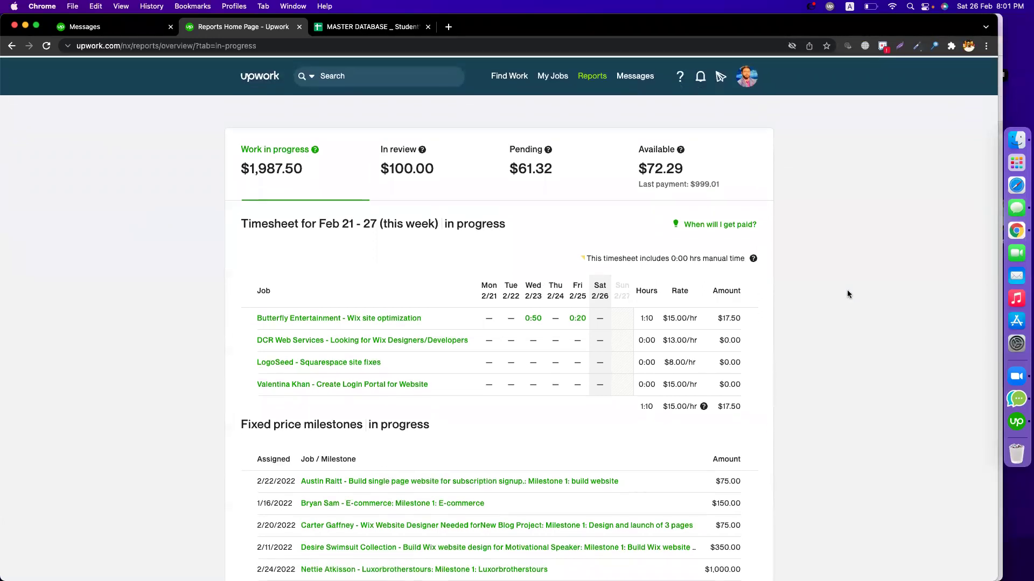
{"action": "left_click", "coordinate": [969, 46]}
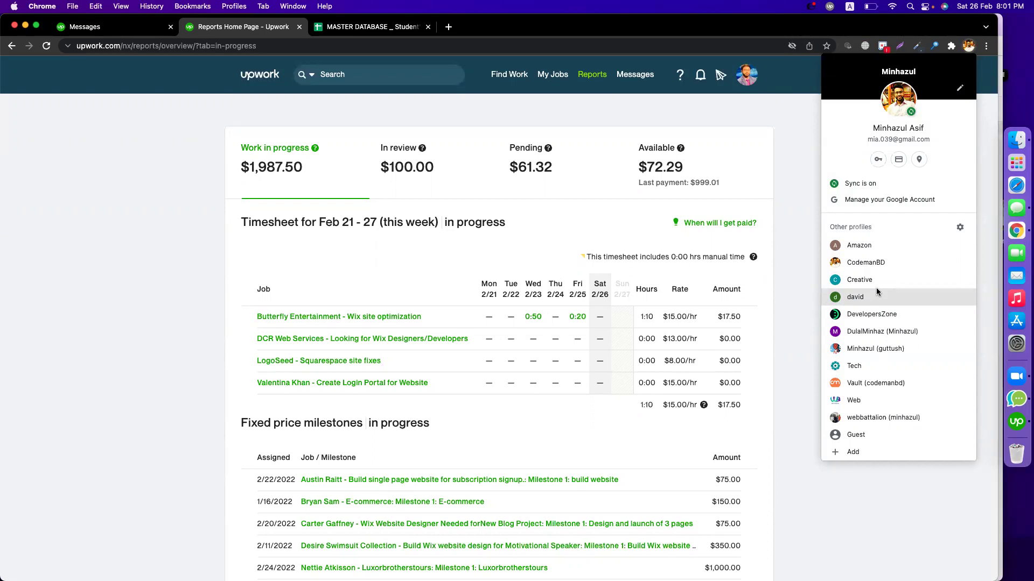
Step: Switch to the Amazon Chrome profile holding the client's Google Doc
{"action": "left_click", "coordinate": [864, 246]}
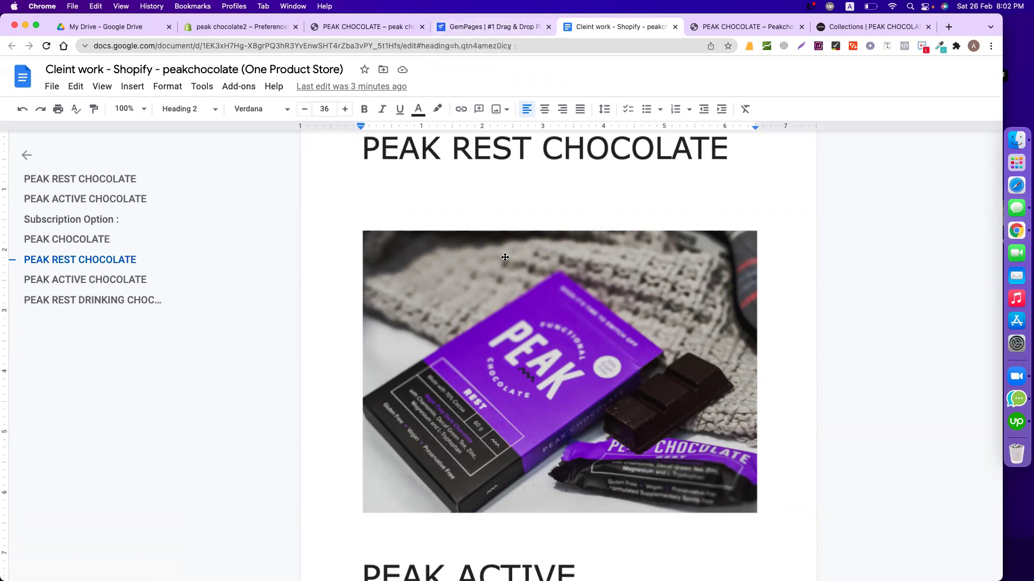
Step: Duplicate the PEAK ACTIVE CHOCOLATE row in the GemPages editor
{"action": "left_click", "coordinate": [474, 31]}
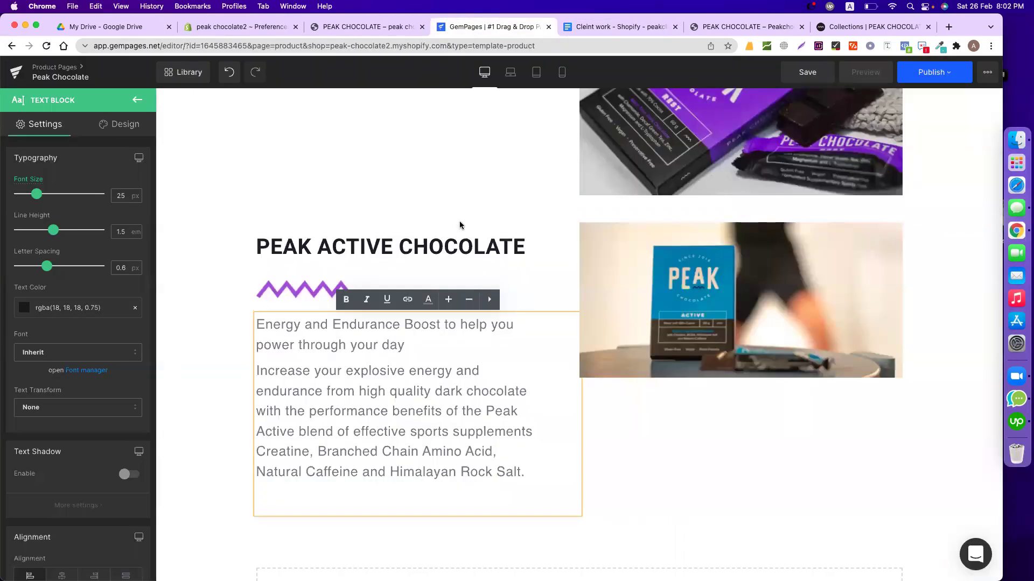
{"action": "scroll", "coordinate": [459, 225], "scroll_direction": "down", "scroll_amount": 3}
{"action": "scroll", "coordinate": [307, 214], "scroll_direction": "up", "scroll_amount": 2}
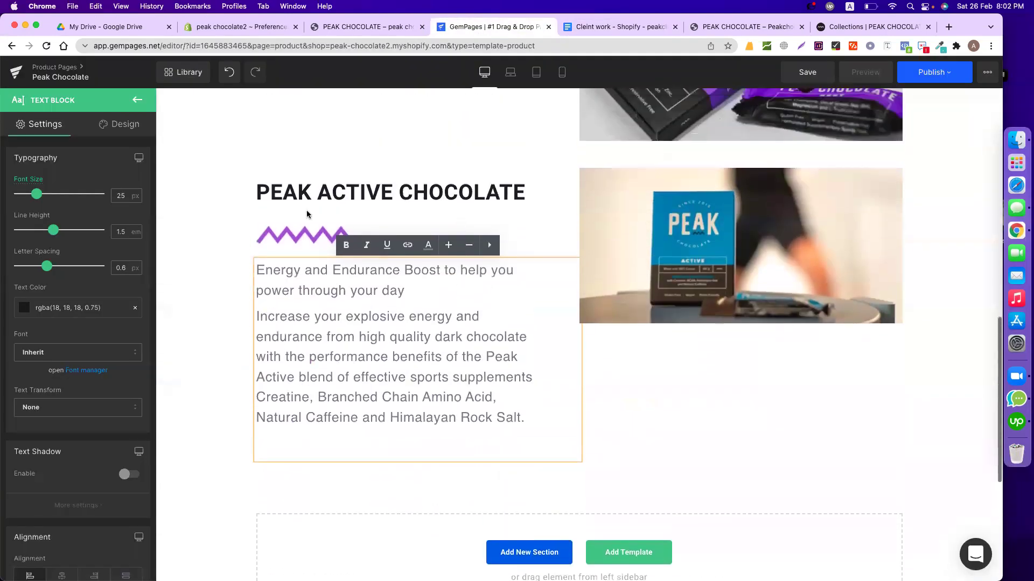
{"action": "left_click", "coordinate": [243, 180]}
{"action": "left_click", "coordinate": [243, 183]}
{"action": "left_click", "coordinate": [237, 181]}
{"action": "left_click", "coordinate": [251, 179]}
{"action": "scroll", "coordinate": [236, 205], "scroll_direction": "up", "scroll_amount": 2}
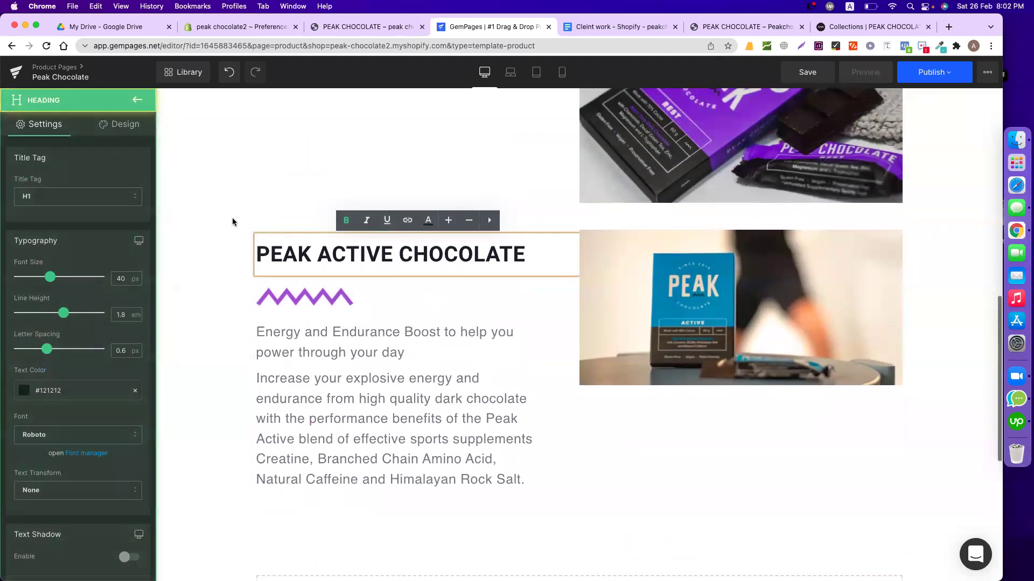
{"action": "left_click", "coordinate": [232, 218]}
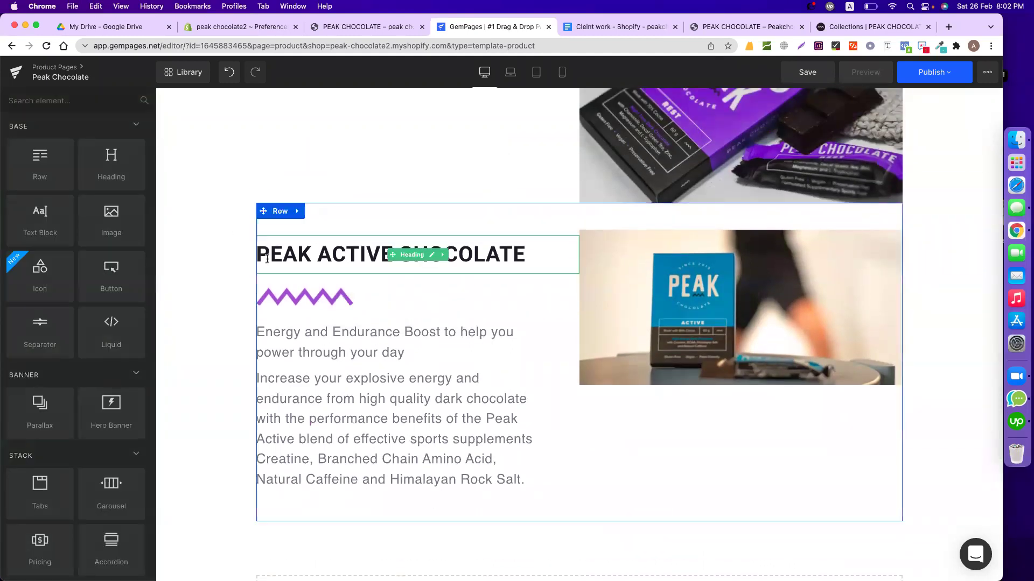
{"action": "right_click", "coordinate": [272, 216]}
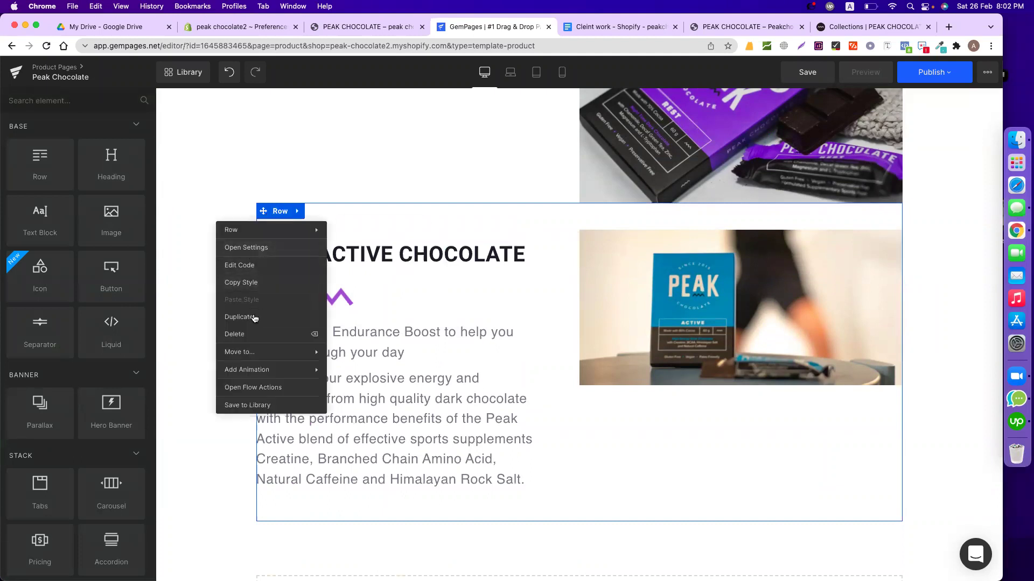
{"action": "left_click", "coordinate": [254, 317]}
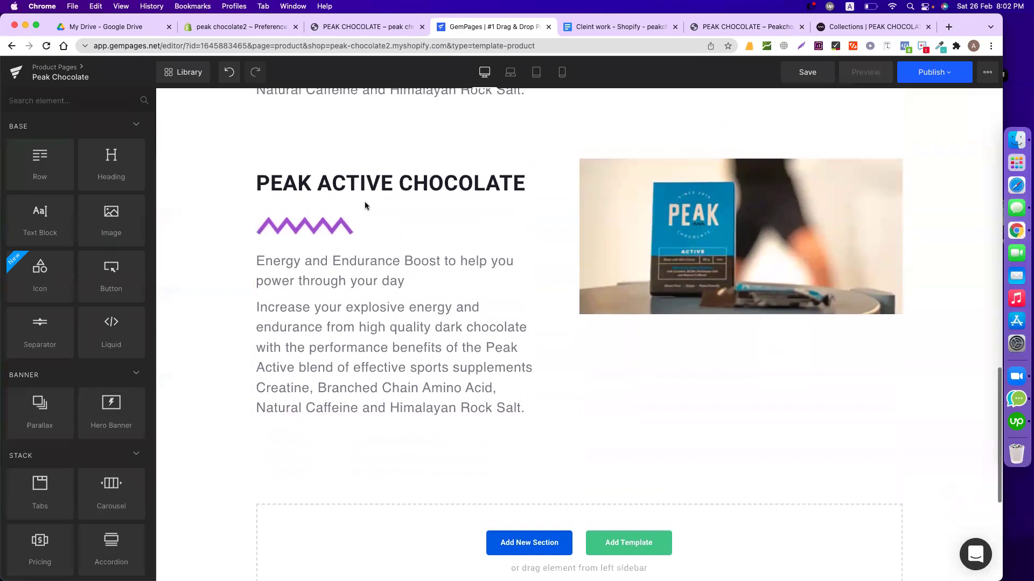
Step: Change the copied row's heading to PEAK REST DRINKING CHOCOLATE from the client document
{"action": "left_click", "coordinate": [595, 28]}
{"action": "scroll", "coordinate": [463, 269], "scroll_direction": "down", "scroll_amount": 6}
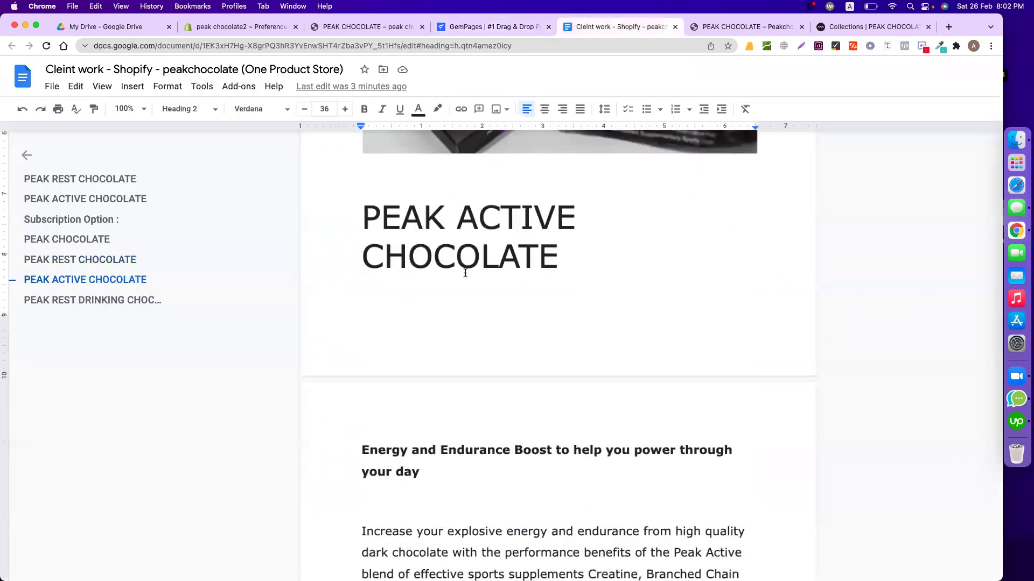
{"action": "left_click_drag", "start_coordinate": [364, 220], "coordinate": [362, 259]}
{"action": "key", "text": "super+c"}
{"action": "scroll", "coordinate": [566, 260], "scroll_direction": "down", "scroll_amount": 15}
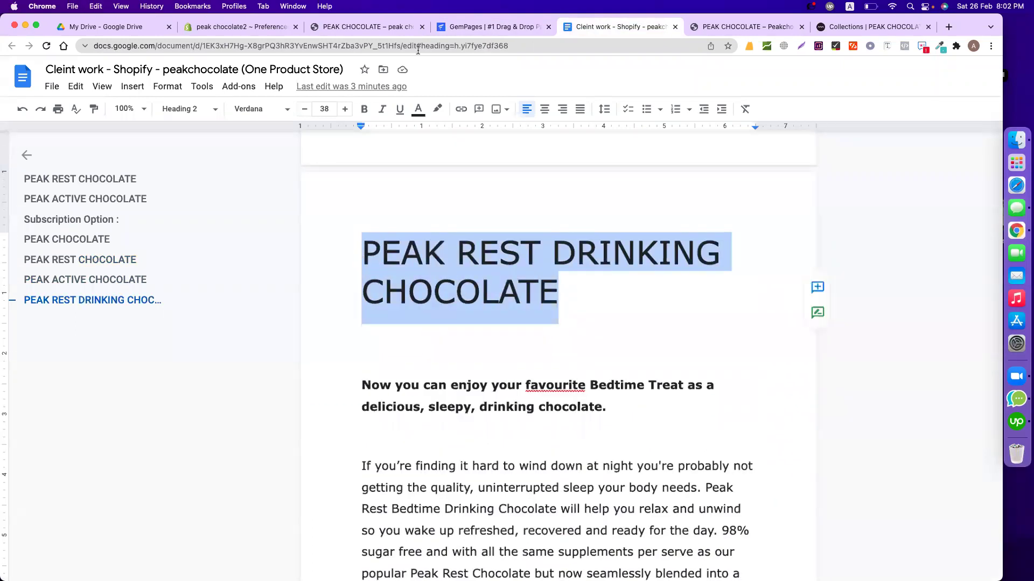
{"action": "left_click", "coordinate": [466, 33]}
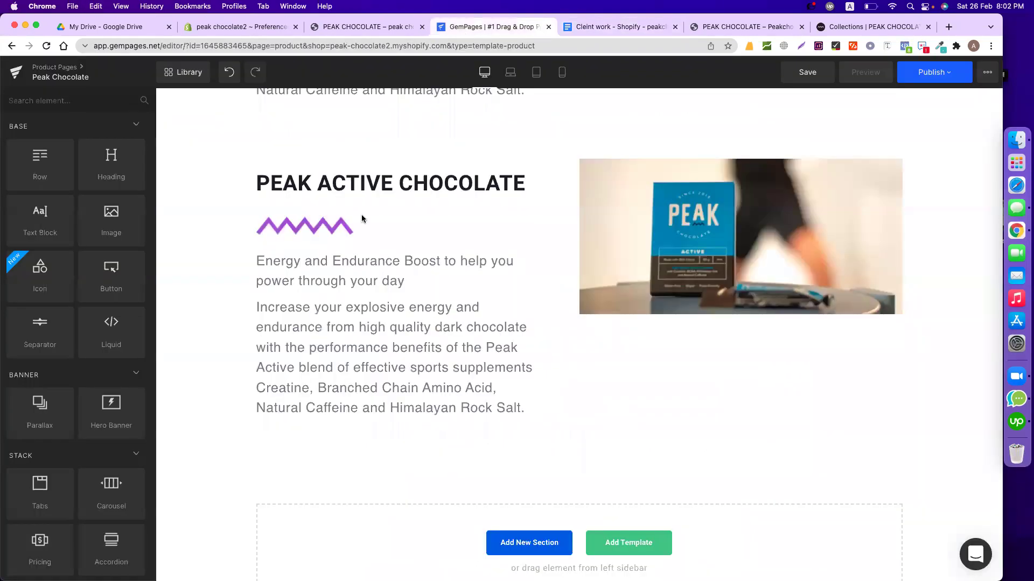
{"action": "triple_click", "coordinate": [325, 185]}
{"action": "key", "text": "super+v"}
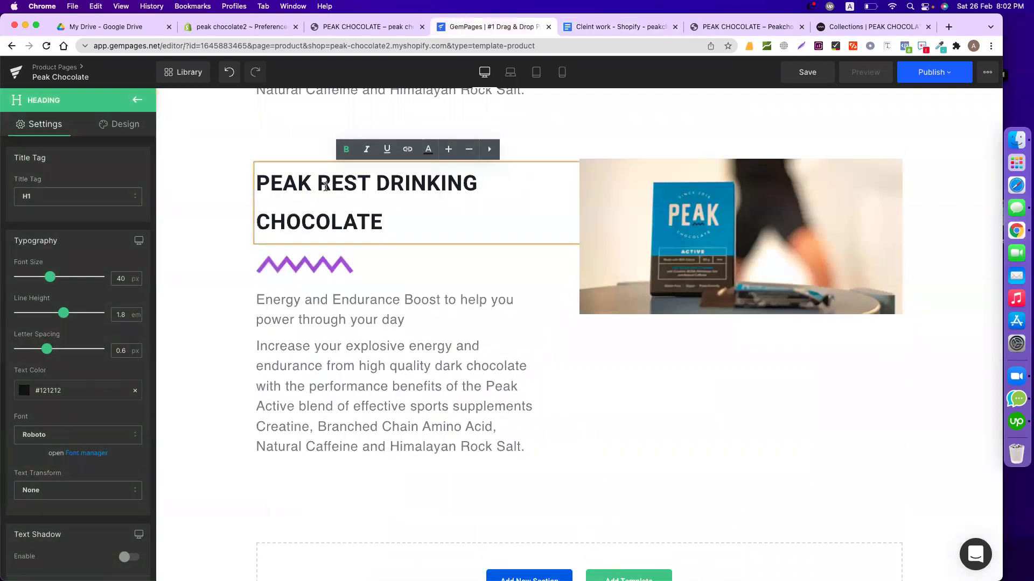
Step: Replace the copied description with the Peak Rest drinking chocolate copy, pasted as plain text
{"action": "left_click", "coordinate": [600, 30]}
{"action": "scroll", "coordinate": [506, 266], "scroll_direction": "down", "scroll_amount": 5}
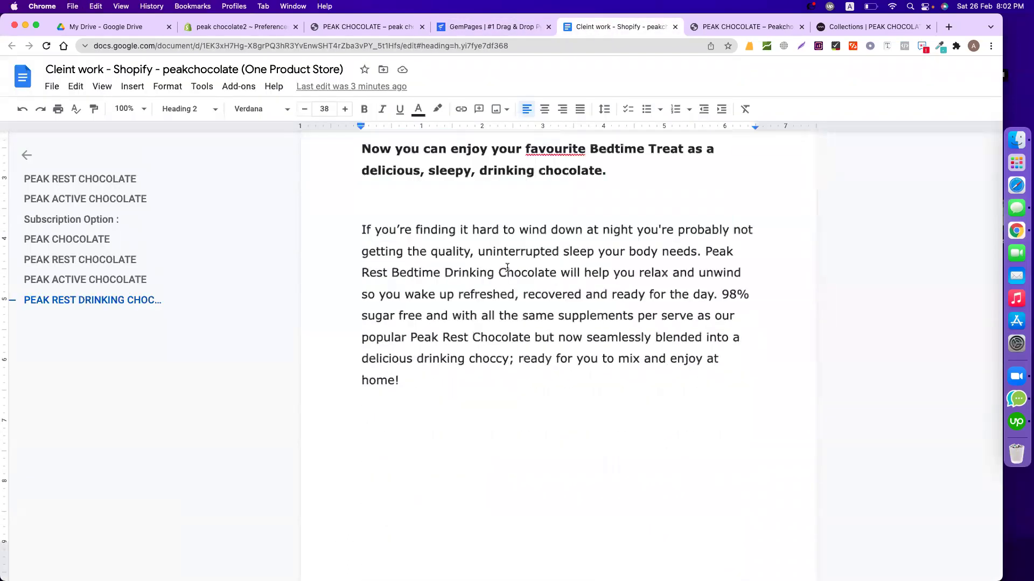
{"action": "scroll", "coordinate": [380, 194], "scroll_direction": "up", "scroll_amount": 1}
{"action": "left_click_drag", "start_coordinate": [362, 187], "coordinate": [434, 418]}
{"action": "key", "text": "super+c"}
{"action": "scroll", "coordinate": [434, 417], "scroll_direction": "down", "scroll_amount": 10}
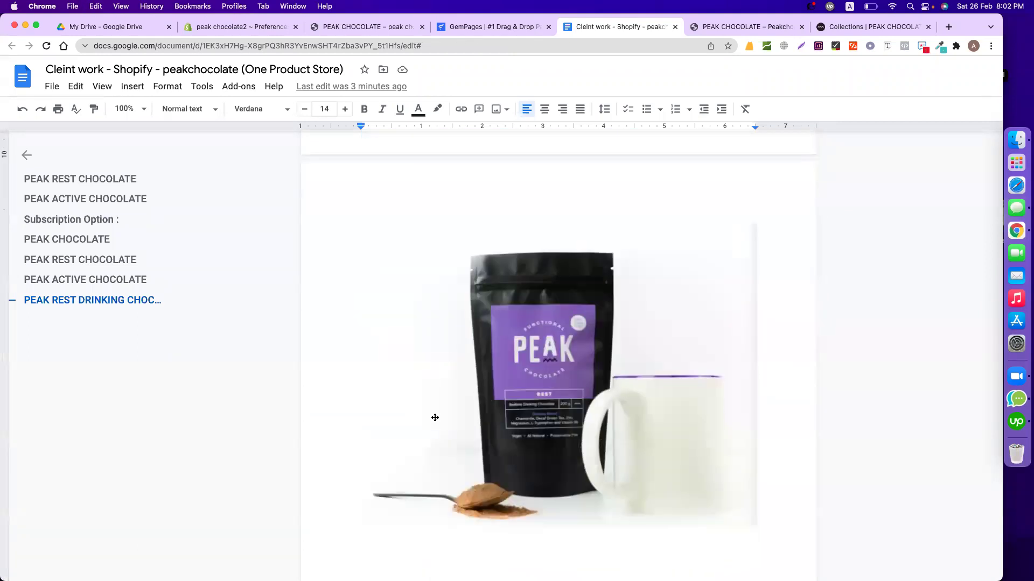
{"action": "left_click", "coordinate": [467, 31]}
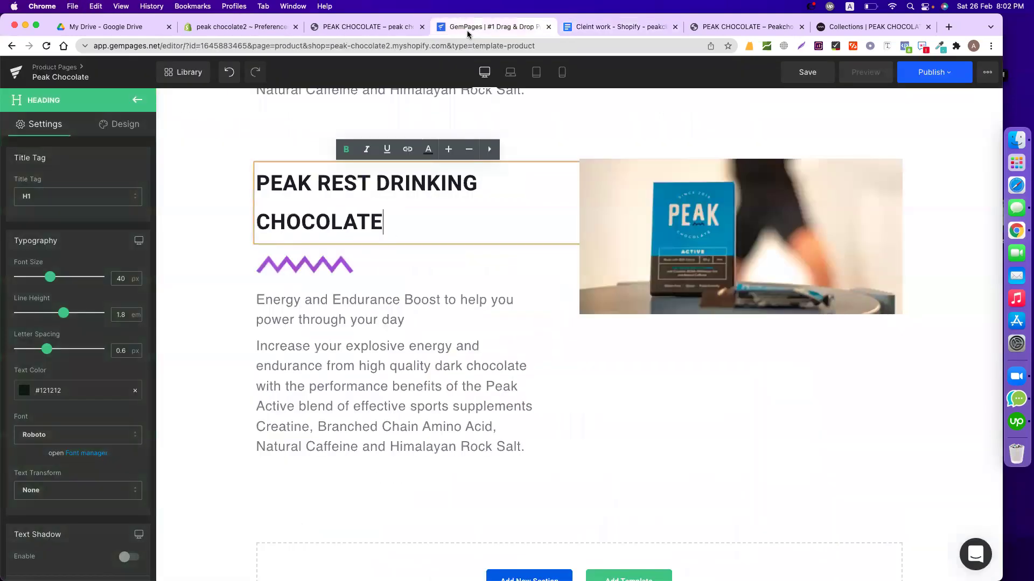
{"action": "triple_click", "coordinate": [393, 342]}
{"action": "key", "text": "super+v"}
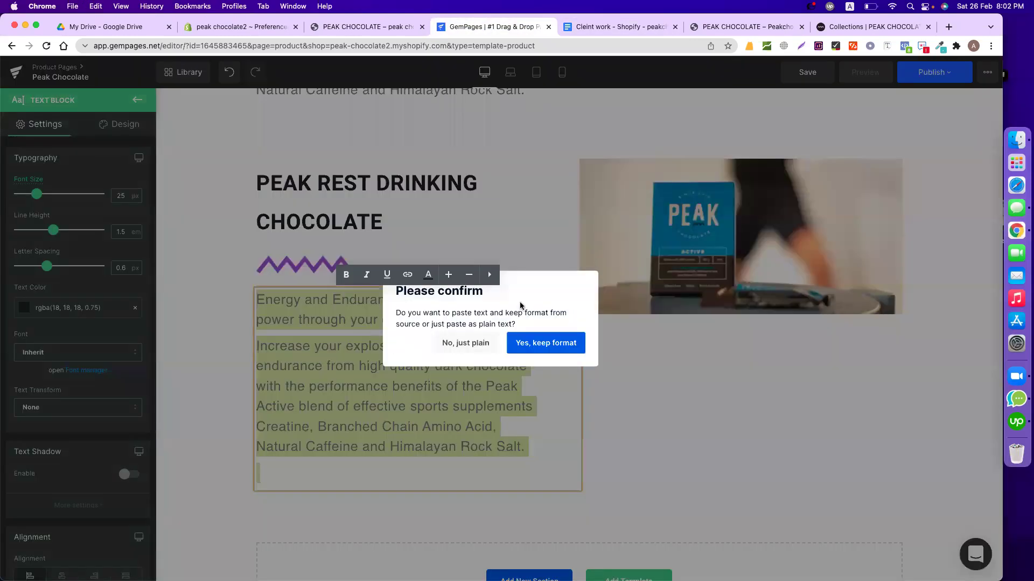
{"action": "left_click", "coordinate": [467, 343]}
{"action": "scroll", "coordinate": [480, 410], "scroll_direction": "down", "scroll_amount": 5}
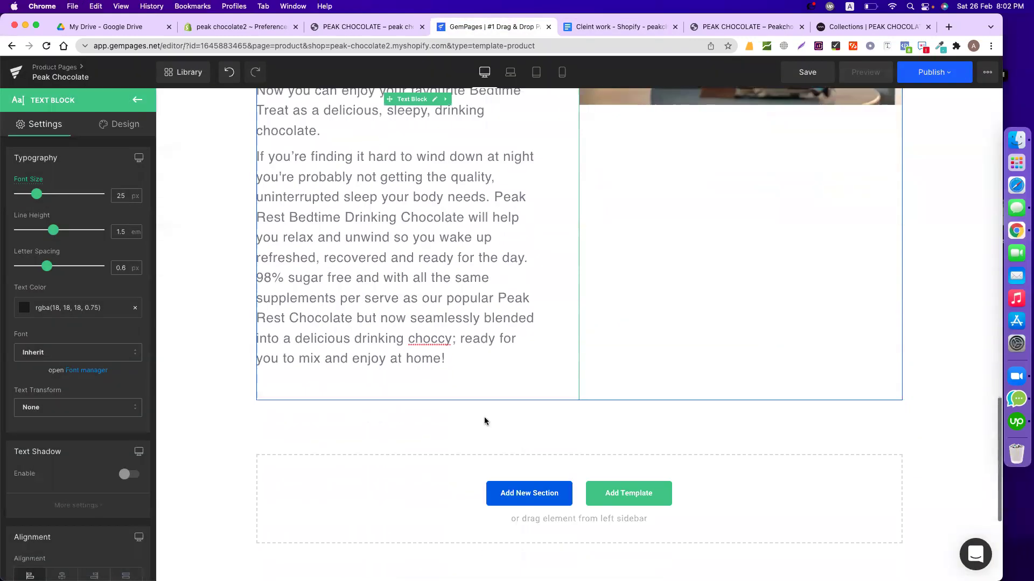
{"action": "scroll", "coordinate": [485, 400], "scroll_direction": "up", "scroll_amount": 3}
Step: Replace the row's image with the black Peak pouch-and-mug screenshot from Desktop
{"action": "left_click", "coordinate": [699, 162]}
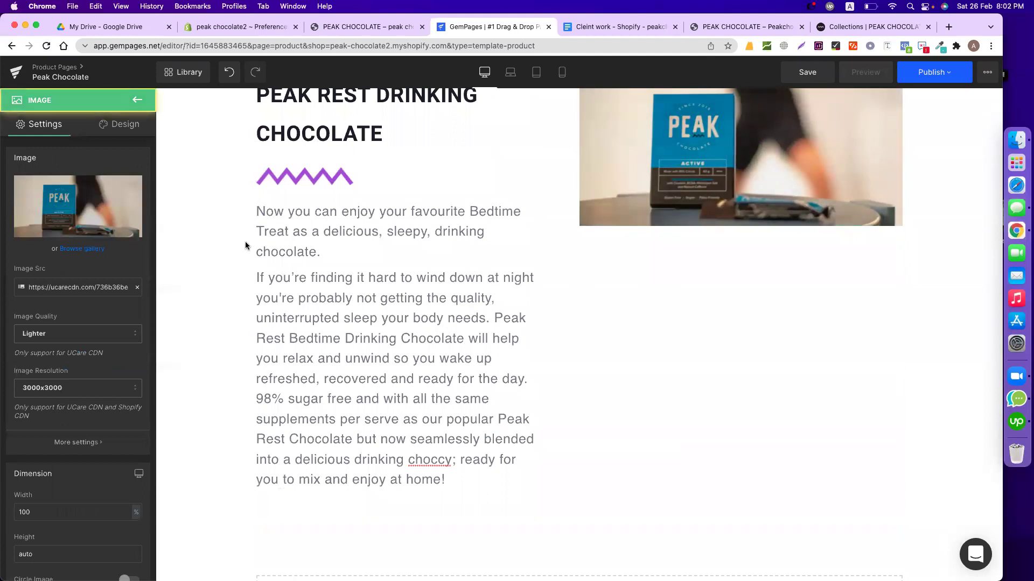
{"action": "left_click", "coordinate": [115, 229]}
{"action": "left_click", "coordinate": [283, 262]}
{"action": "left_click", "coordinate": [279, 232]}
{"action": "left_click", "coordinate": [402, 291]}
{"action": "key", "text": "Down"}
{"action": "key", "text": "Down"}
{"action": "key", "text": "Down"}
{"action": "key", "text": "Down"}
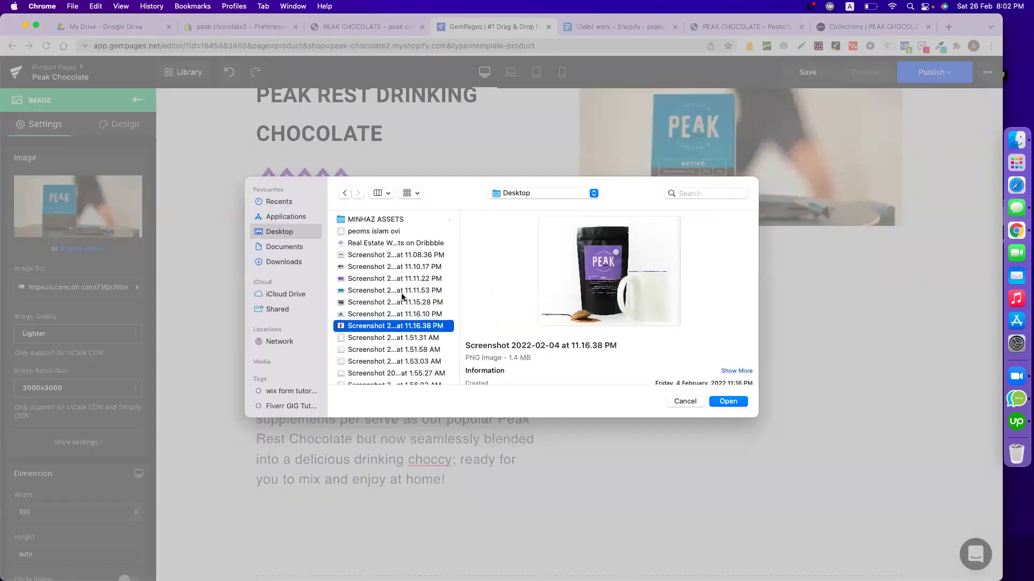
{"action": "key", "text": "Up"}
{"action": "key", "text": "Return"}
{"action": "scroll", "coordinate": [783, 402], "scroll_direction": "up", "scroll_amount": 5}
{"action": "scroll", "coordinate": [783, 407], "scroll_direction": "up", "scroll_amount": 1}
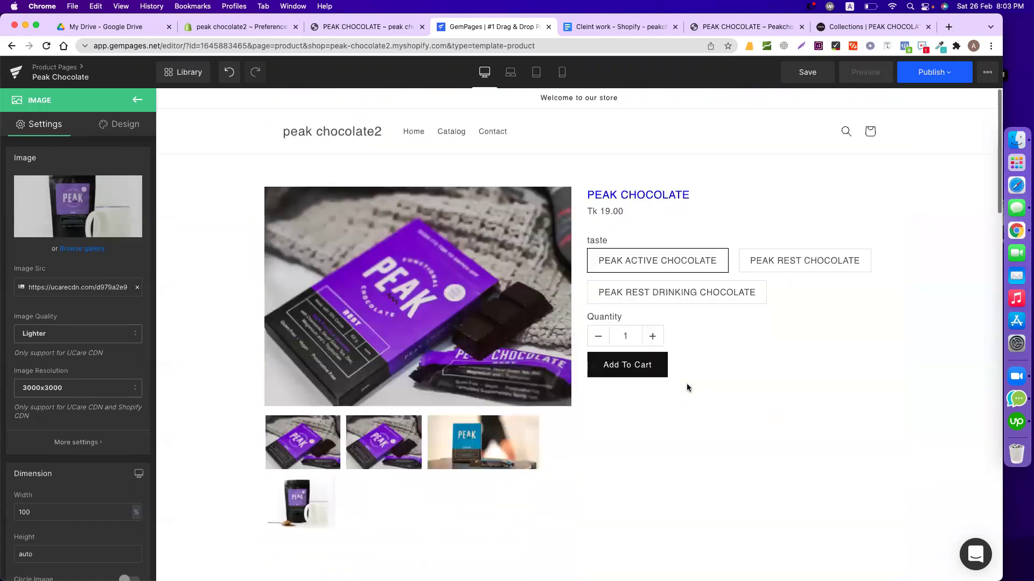
Step: Publish the Peak Chocolate template and make it the store's default product template
{"action": "left_click", "coordinate": [933, 72]}
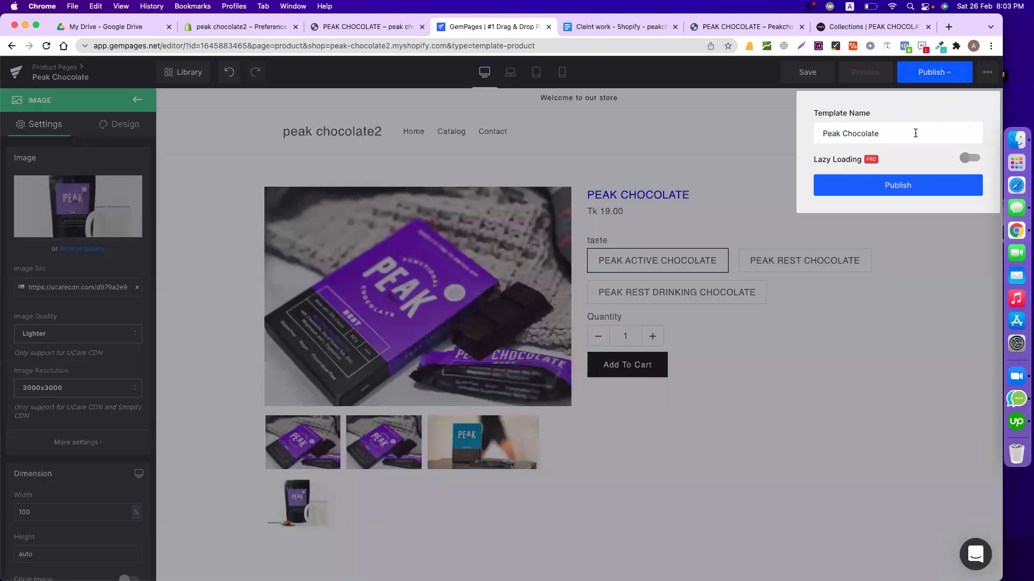
{"action": "left_click", "coordinate": [897, 185]}
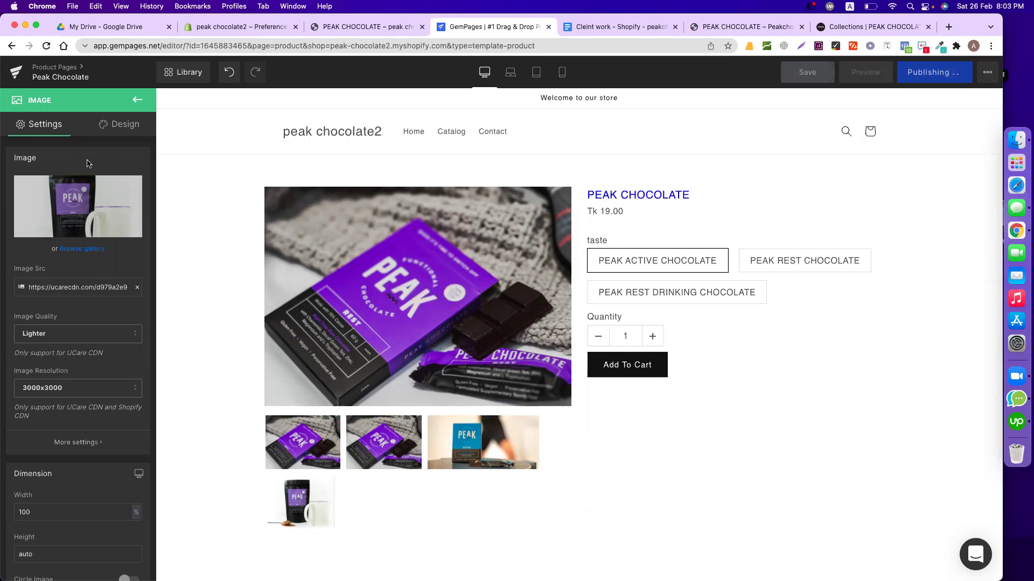
{"action": "left_click", "coordinate": [39, 69]}
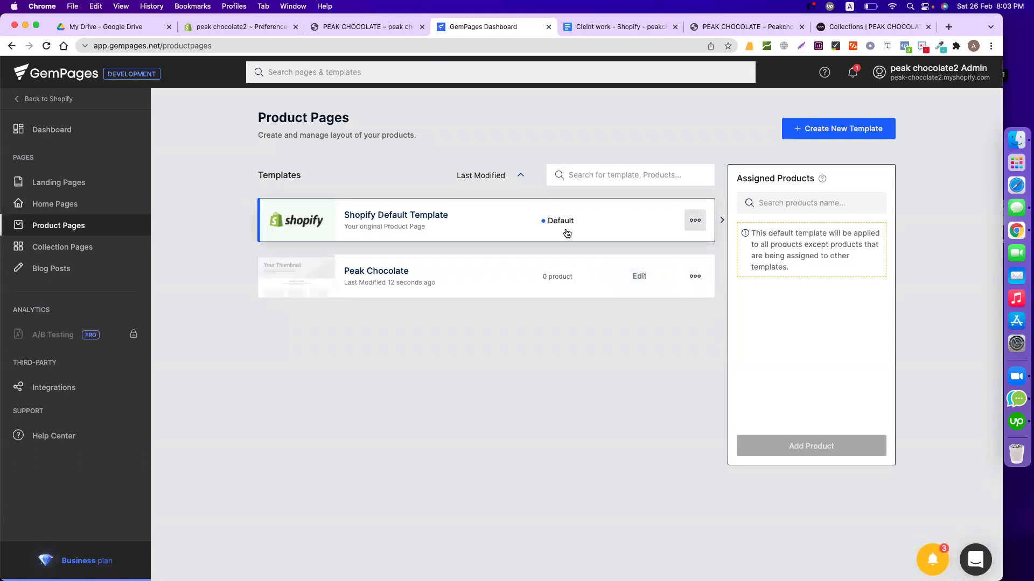
{"action": "left_click", "coordinate": [696, 277]}
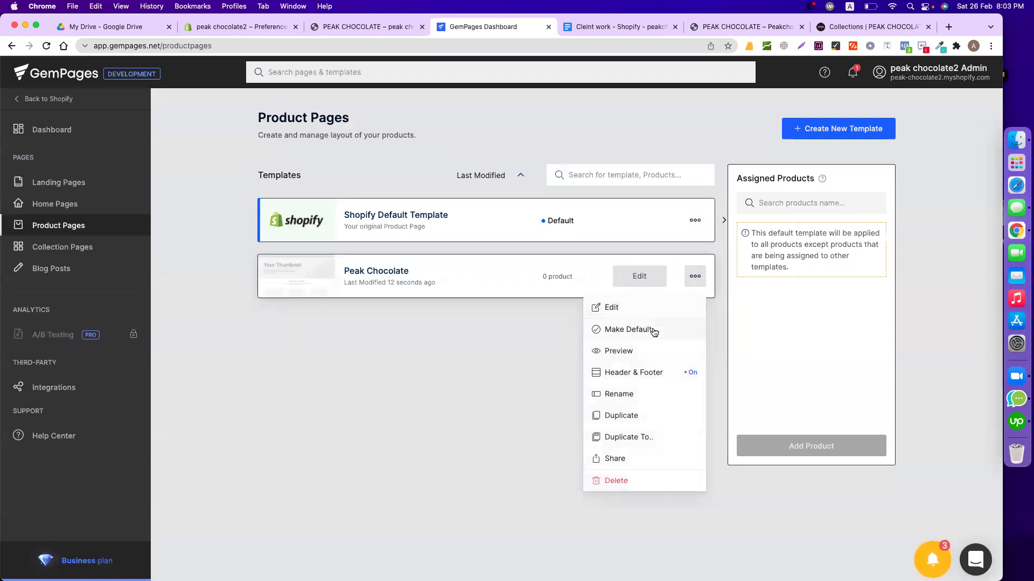
{"action": "left_click", "coordinate": [653, 329]}
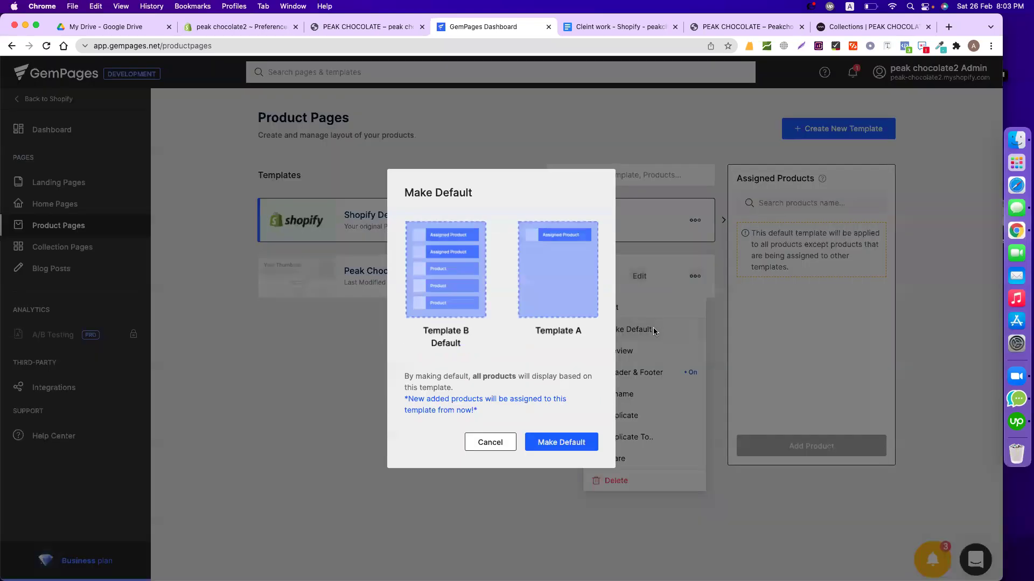
{"action": "left_click", "coordinate": [584, 441]}
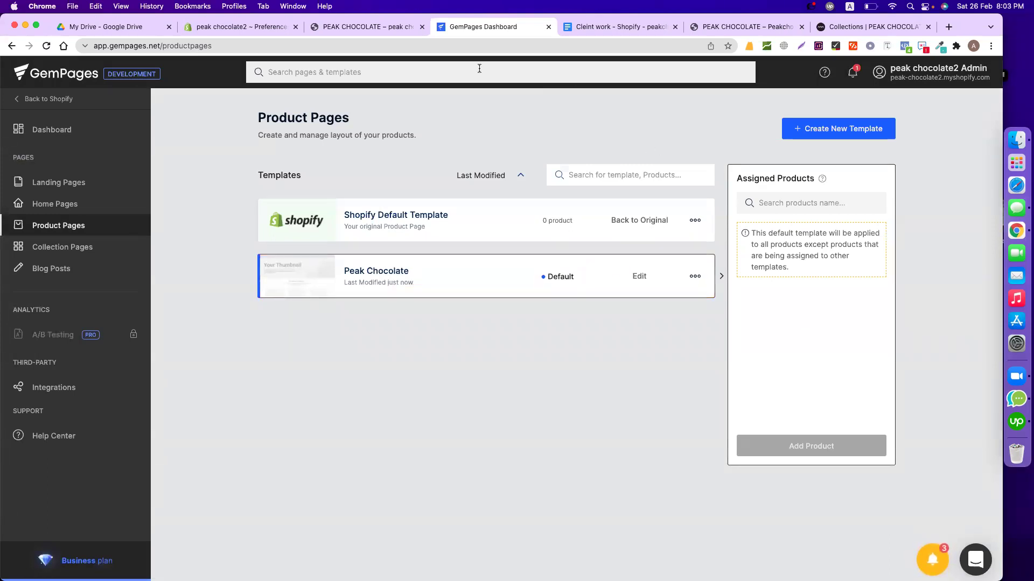
{"action": "left_click", "coordinate": [350, 28]}
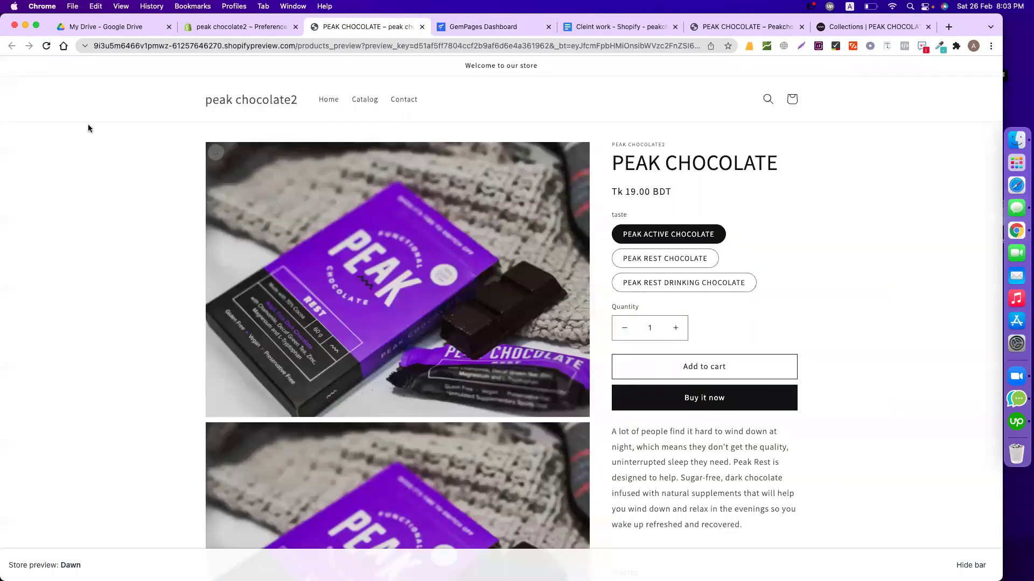
{"action": "left_click", "coordinate": [47, 46]}
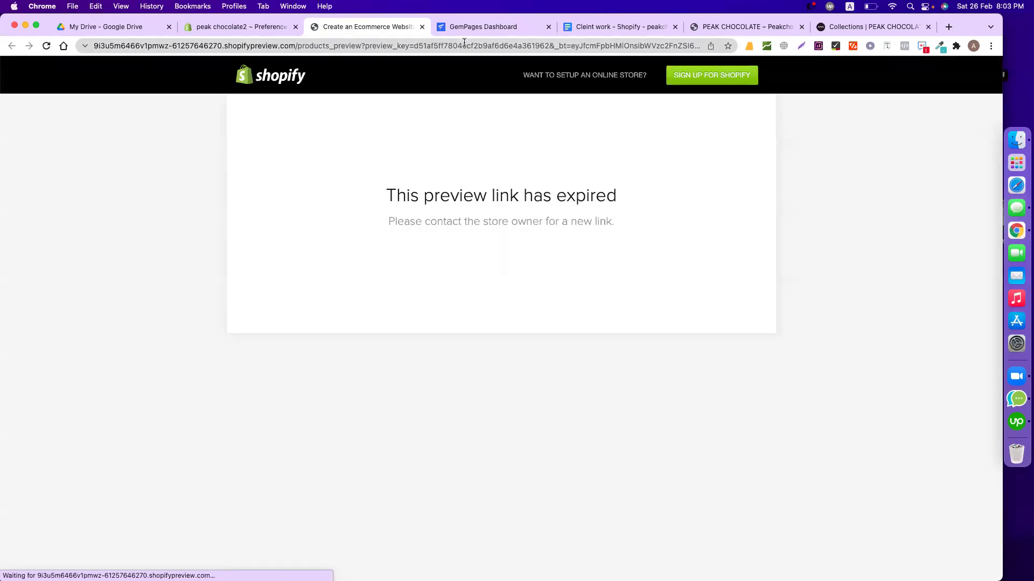
{"action": "left_click", "coordinate": [199, 45]}
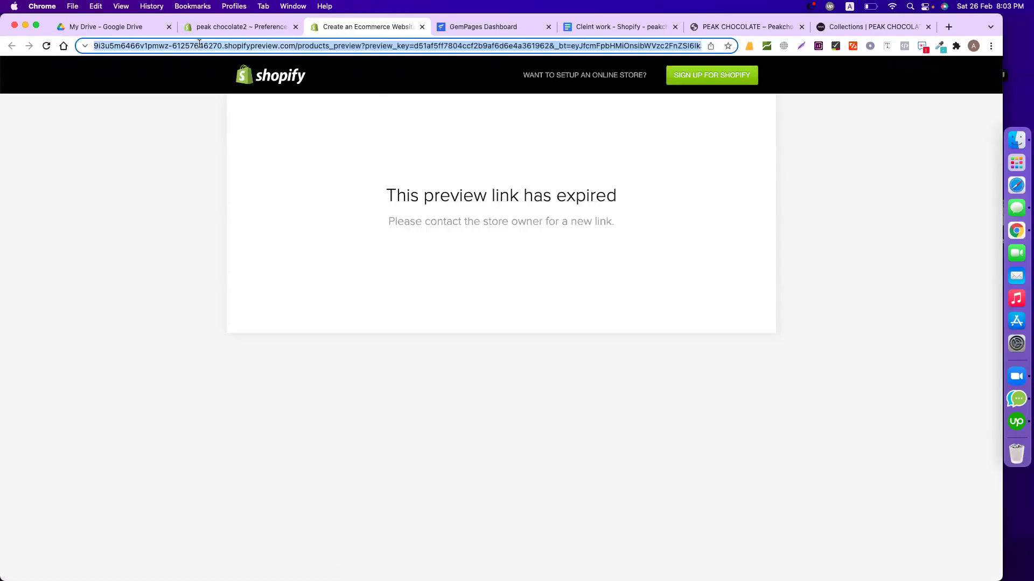
{"action": "left_click", "coordinate": [223, 27]}
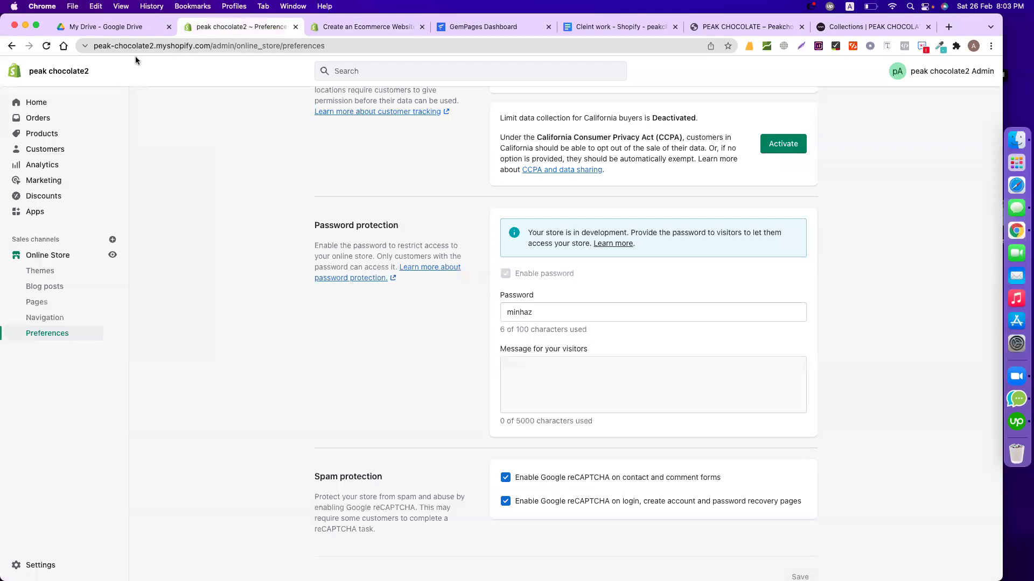
{"action": "left_click_drag", "start_coordinate": [208, 46], "coordinate": [93, 47]}
{"action": "key", "text": "super+c"}
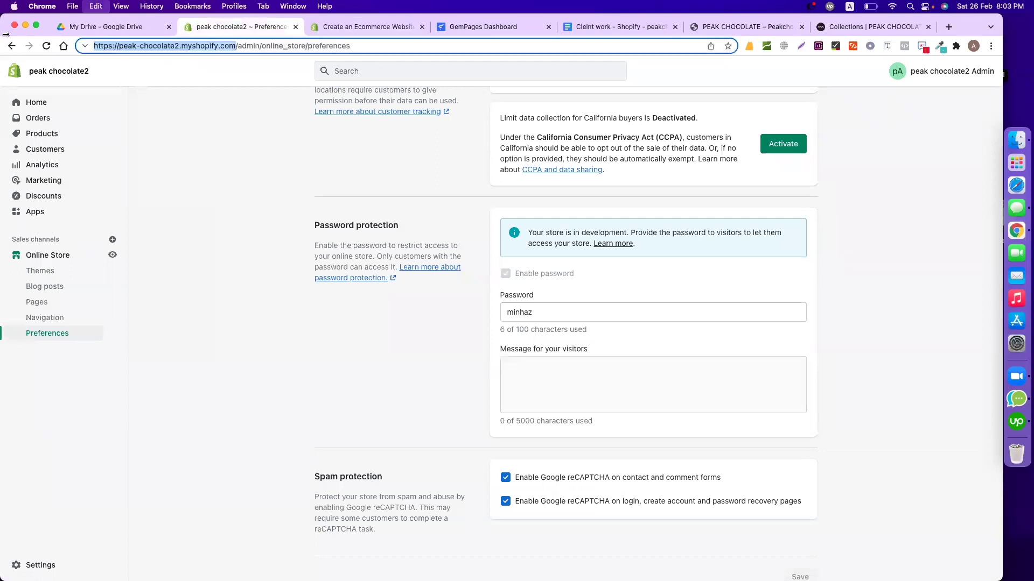
{"action": "key", "text": "super+t"}
{"action": "key", "text": "super+v"}
{"action": "key", "text": "Return"}
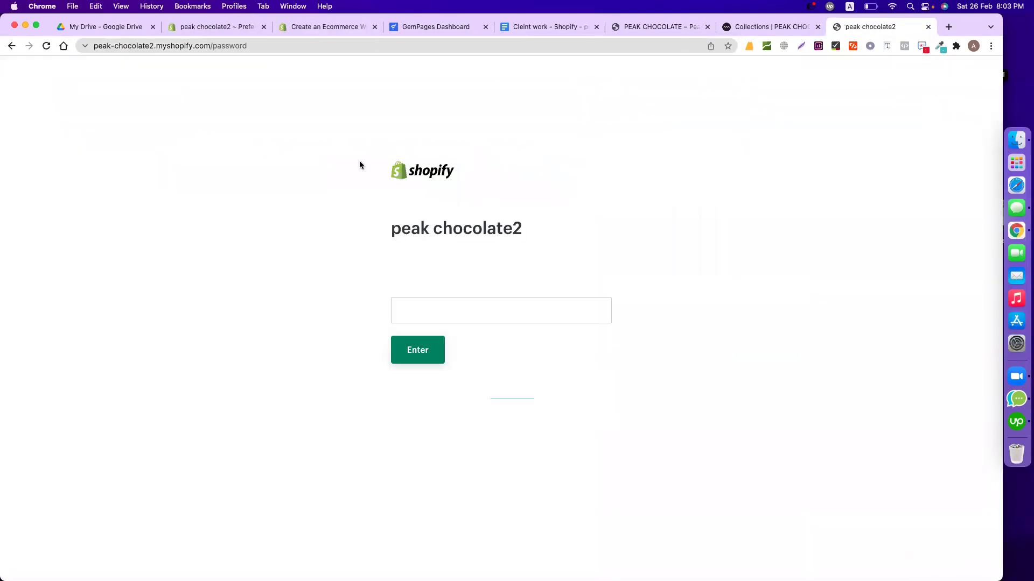
{"action": "left_click", "coordinate": [408, 310]}
{"action": "type", "text": "•••"}
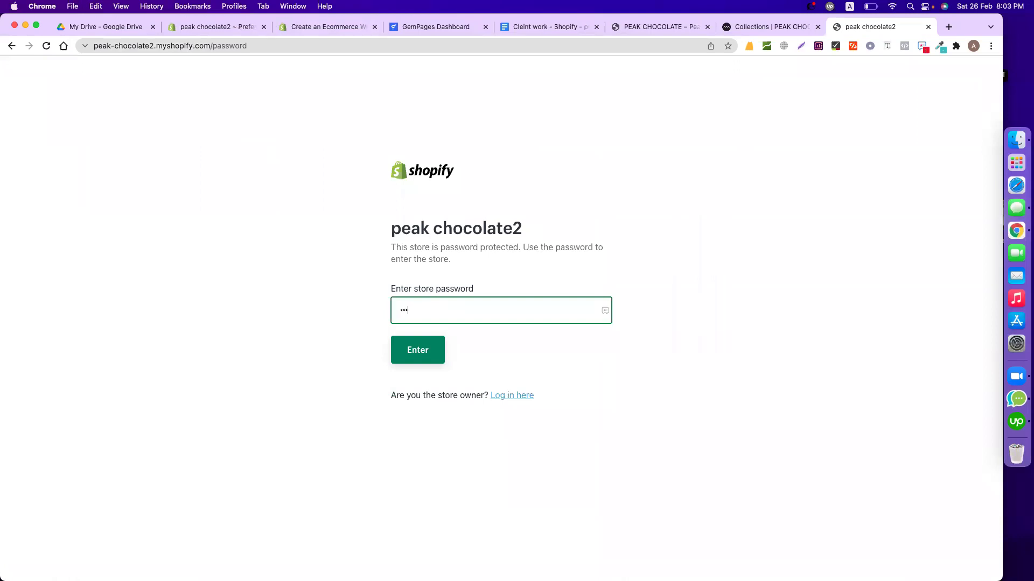
{"action": "type", "text": "••••"}
{"action": "key", "text": "Return"}
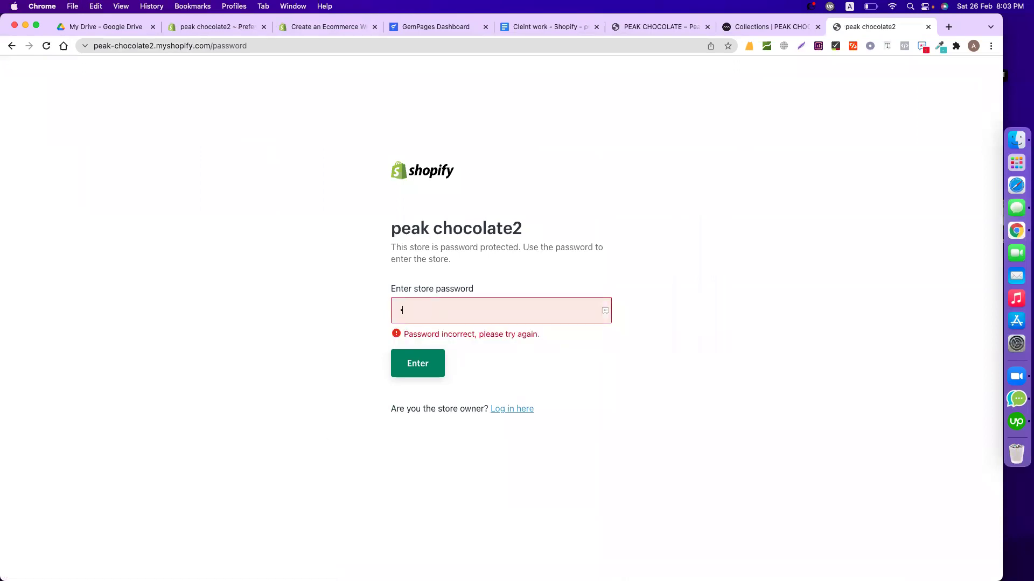
{"action": "type", "text": "••••••"}
{"action": "key", "text": "Return"}
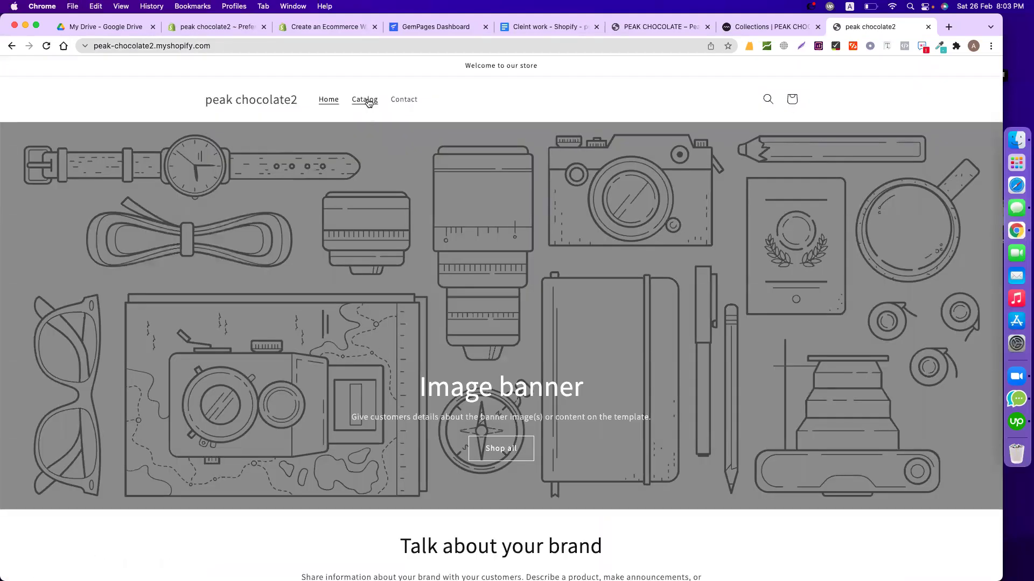
{"action": "left_click", "coordinate": [367, 102]}
{"action": "left_click", "coordinate": [344, 323]}
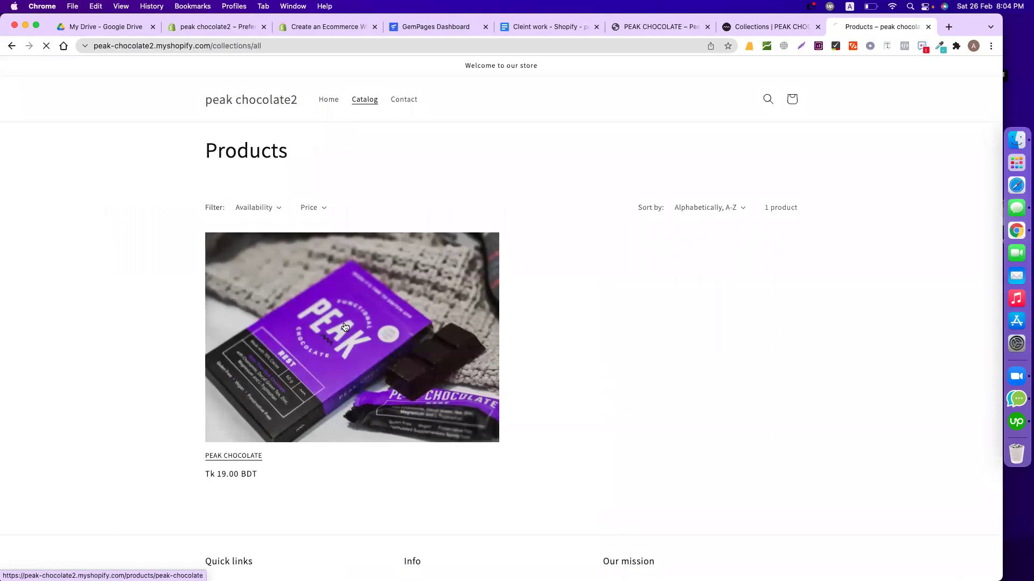
{"action": "scroll", "coordinate": [672, 371], "scroll_direction": "down", "scroll_amount": 20}
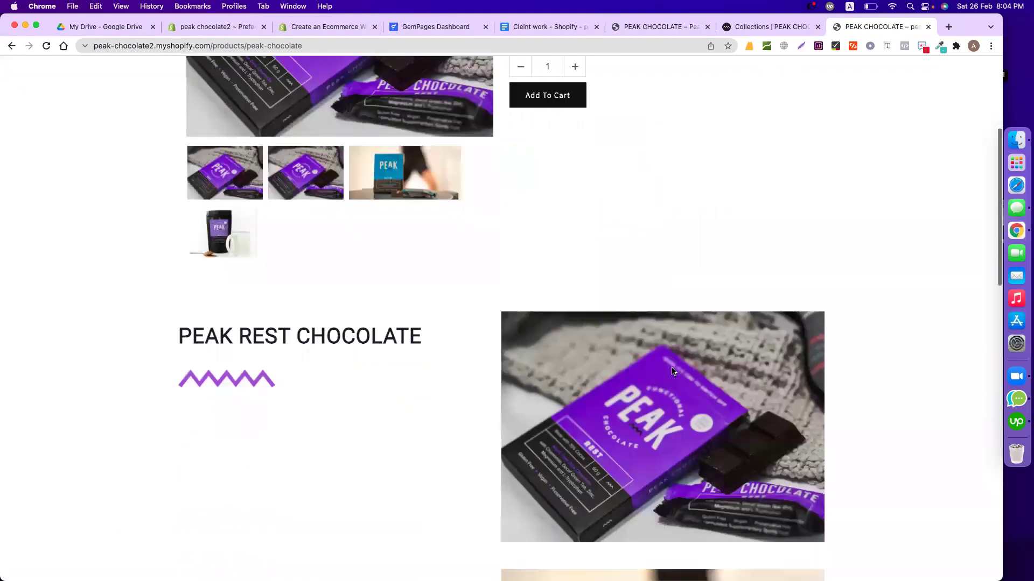
{"action": "scroll", "coordinate": [672, 371], "scroll_direction": "up", "scroll_amount": 20}
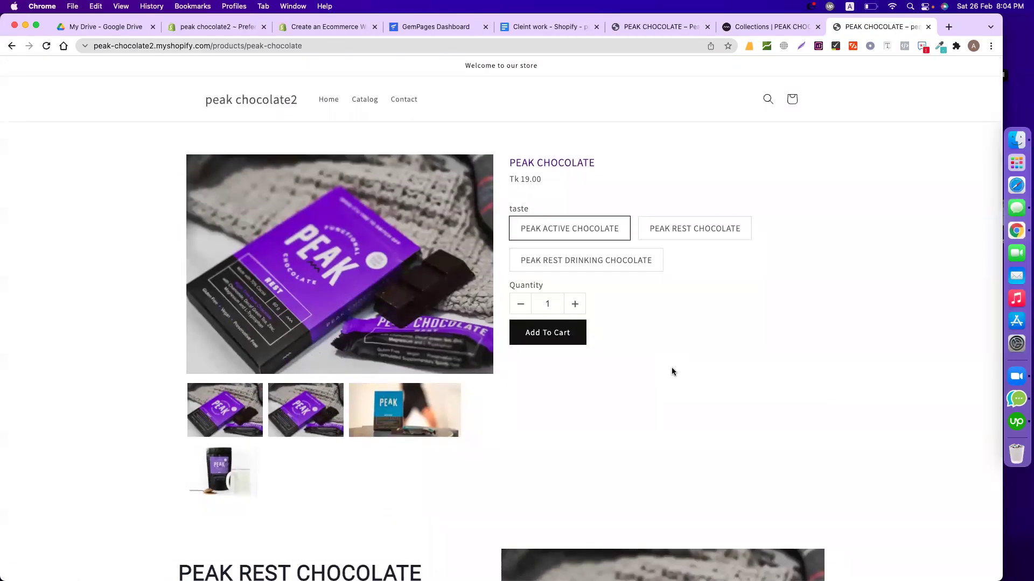
{"action": "scroll", "coordinate": [672, 372], "scroll_direction": "down", "scroll_amount": 6}
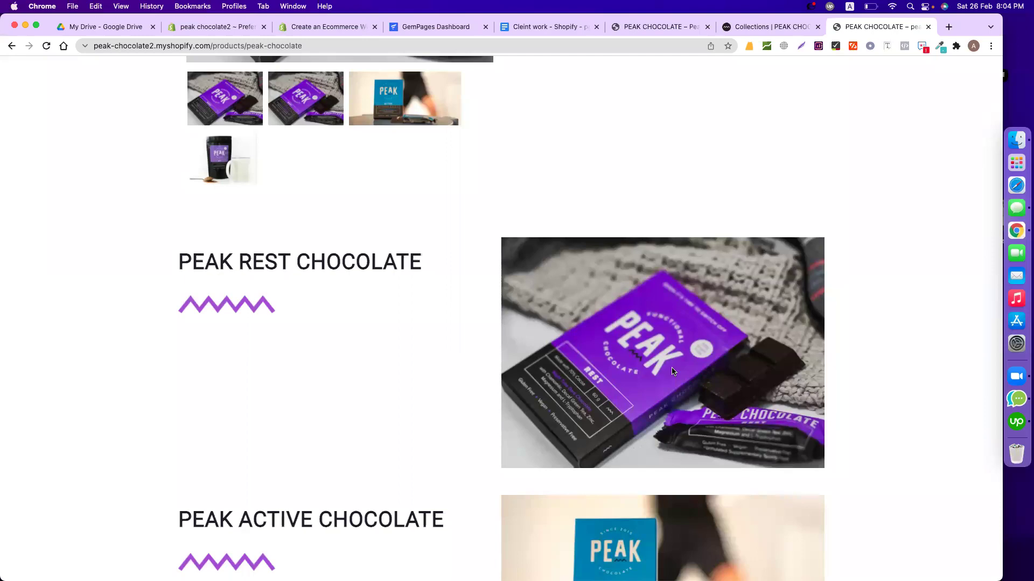
{"action": "scroll", "coordinate": [672, 371], "scroll_direction": "down", "scroll_amount": 10}
{"action": "scroll", "coordinate": [672, 371], "scroll_direction": "up", "scroll_amount": 15}
{"action": "scroll", "coordinate": [672, 371], "scroll_direction": "down", "scroll_amount": 8}
{"action": "scroll", "coordinate": [672, 372], "scroll_direction": "up", "scroll_amount": 8}
{"action": "scroll", "coordinate": [671, 371], "scroll_direction": "down", "scroll_amount": 15}
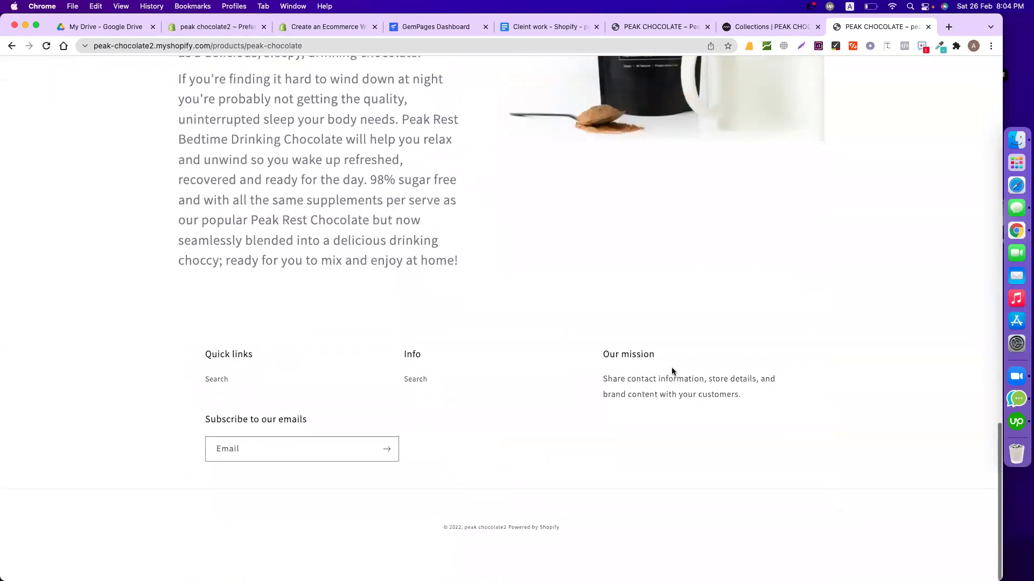
{"action": "scroll", "coordinate": [671, 372], "scroll_direction": "up", "scroll_amount": 15}
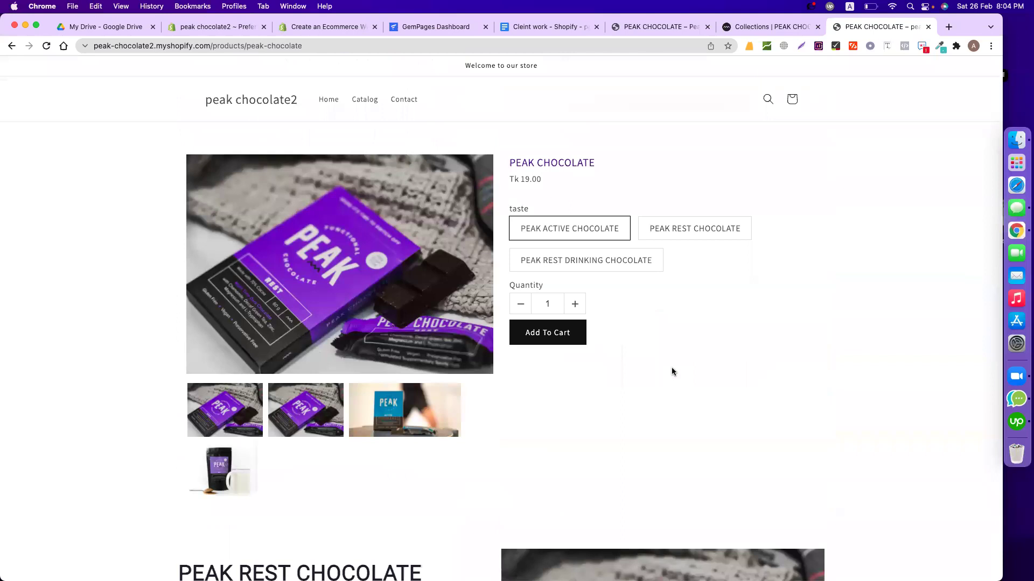
Step: Review the contact section of the Cleint work doc, then return to GemPages Product Pages
{"action": "left_click", "coordinate": [534, 33]}
{"action": "scroll", "coordinate": [464, 339], "scroll_direction": "down", "scroll_amount": 5}
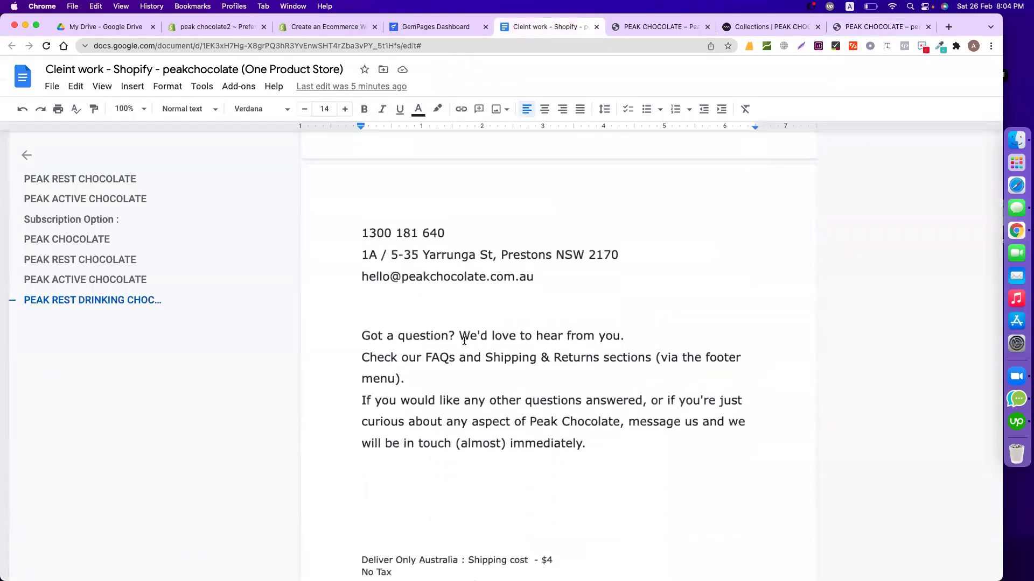
{"action": "scroll", "coordinate": [464, 341], "scroll_direction": "up", "scroll_amount": 2}
{"action": "scroll", "coordinate": [360, 336], "scroll_direction": "down", "scroll_amount": 5}
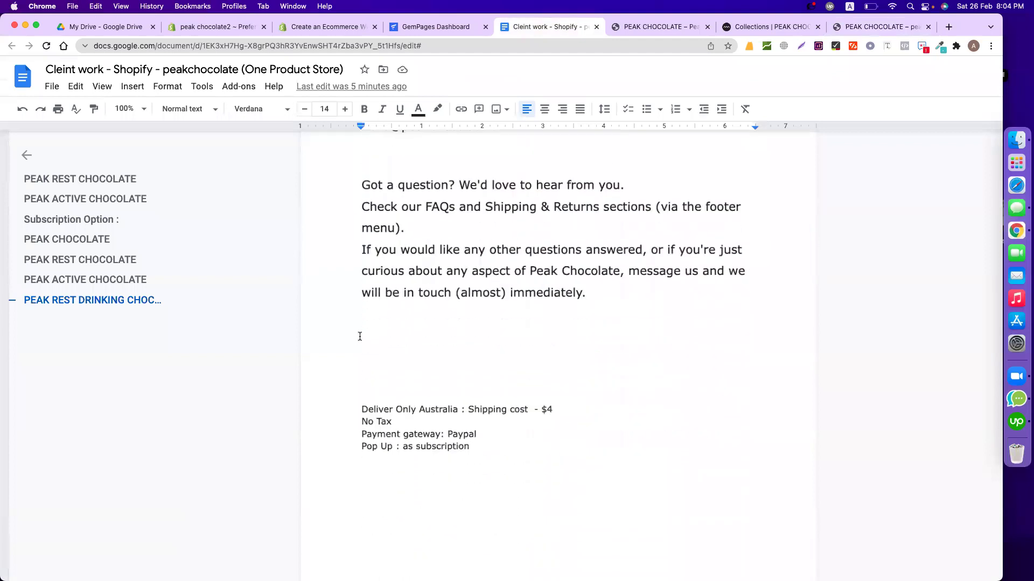
{"action": "scroll", "coordinate": [358, 337], "scroll_direction": "up", "scroll_amount": 6}
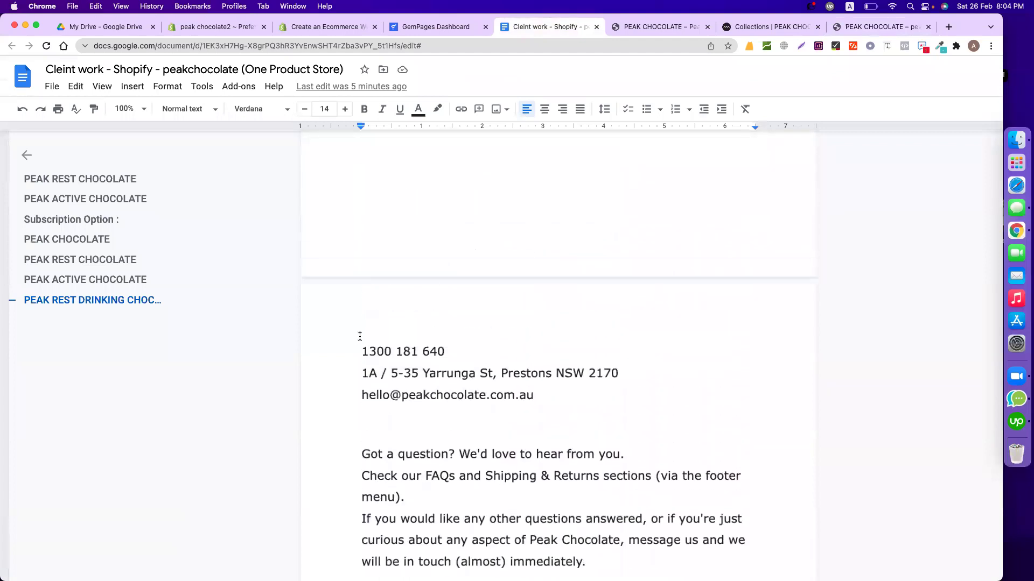
{"action": "left_click", "coordinate": [432, 33]}
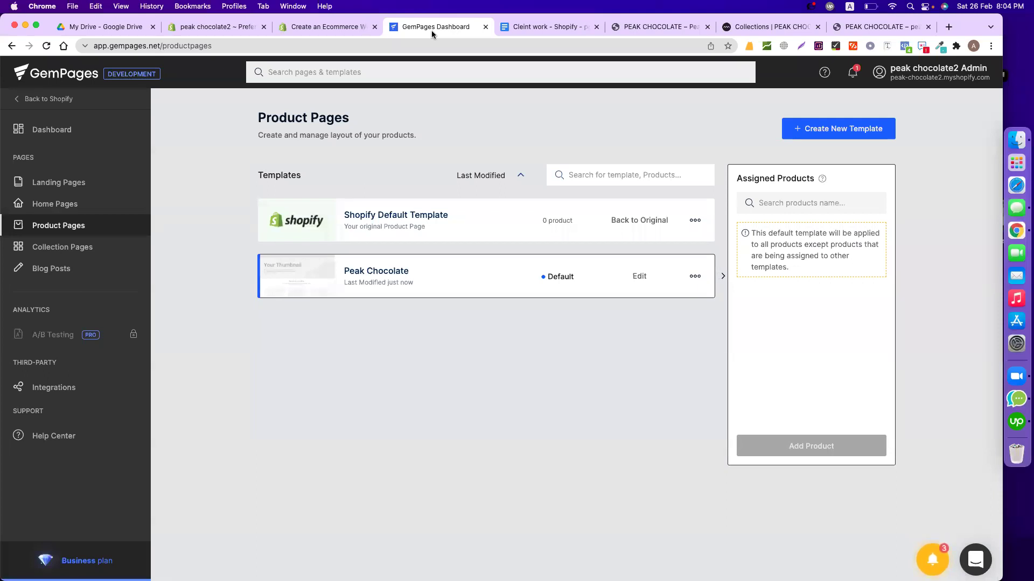
Step: Create a blank GemPages landing page named 'contact'
{"action": "left_click", "coordinate": [91, 183]}
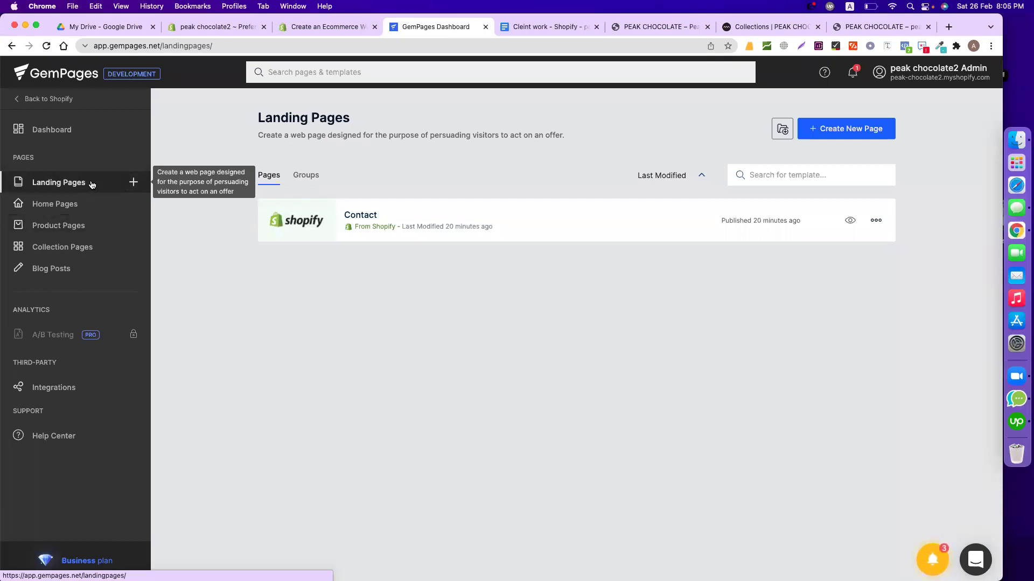
{"action": "left_click", "coordinate": [862, 137]}
{"action": "left_click", "coordinate": [352, 358]}
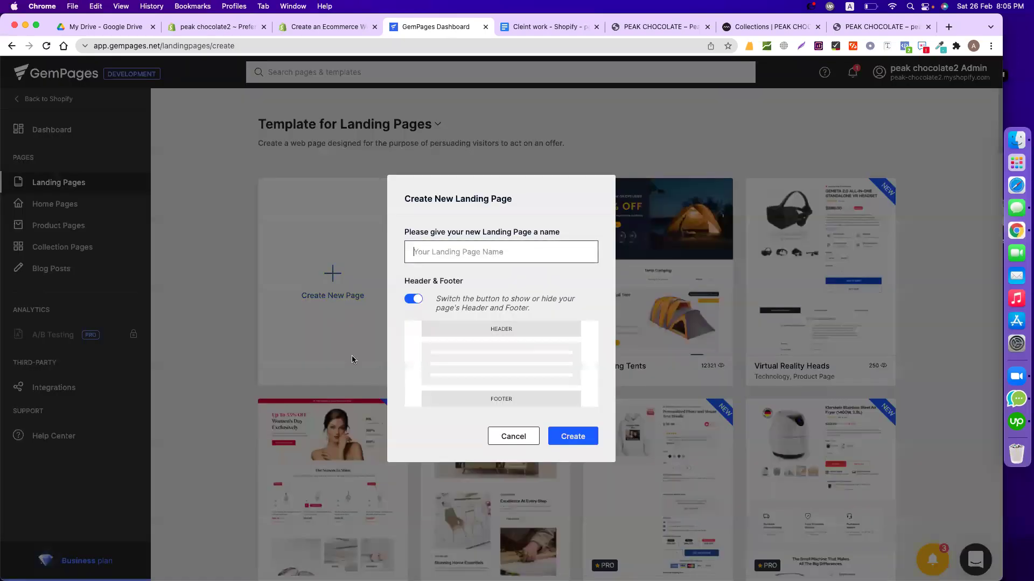
{"action": "type", "text": "contact"}
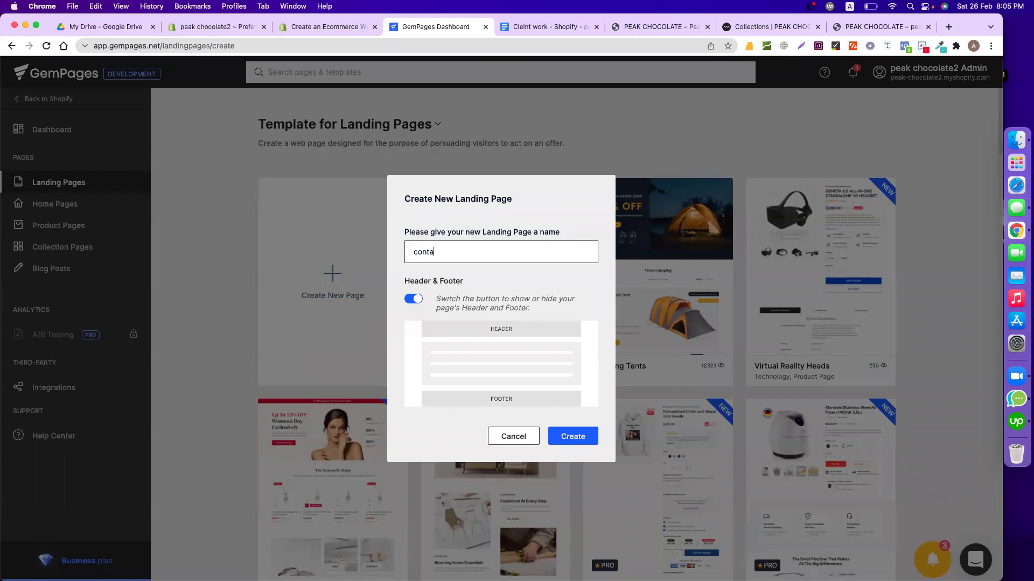
{"action": "left_click", "coordinate": [573, 434]}
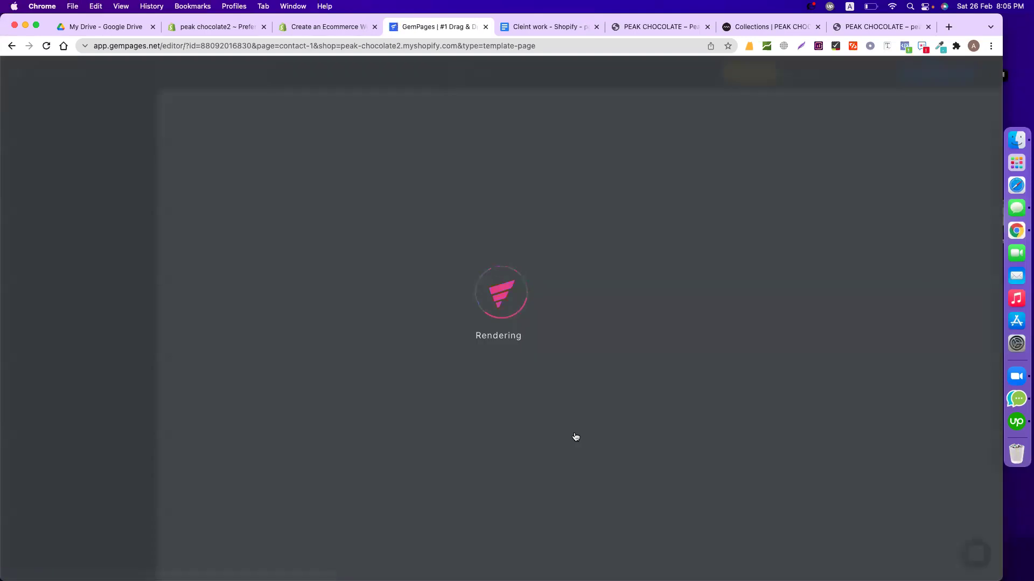
Step: Review the doc's Contact heading, phone, address and email lines, and Got a question paragraph
{"action": "left_click", "coordinate": [541, 29]}
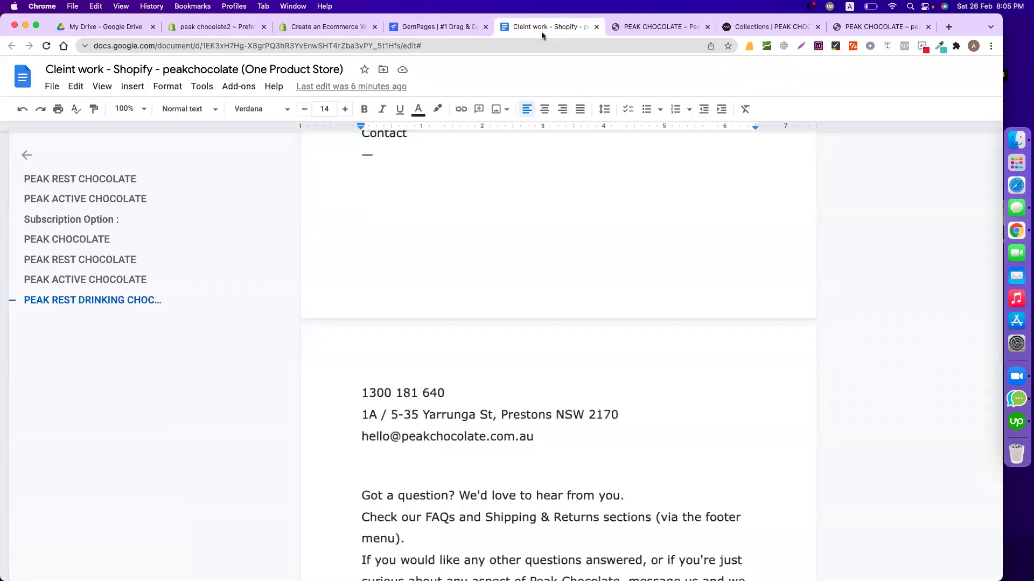
{"action": "scroll", "coordinate": [459, 259], "scroll_direction": "up", "scroll_amount": 3}
{"action": "double_click", "coordinate": [352, 251]}
{"action": "scroll", "coordinate": [474, 315], "scroll_direction": "down", "scroll_amount": 6}
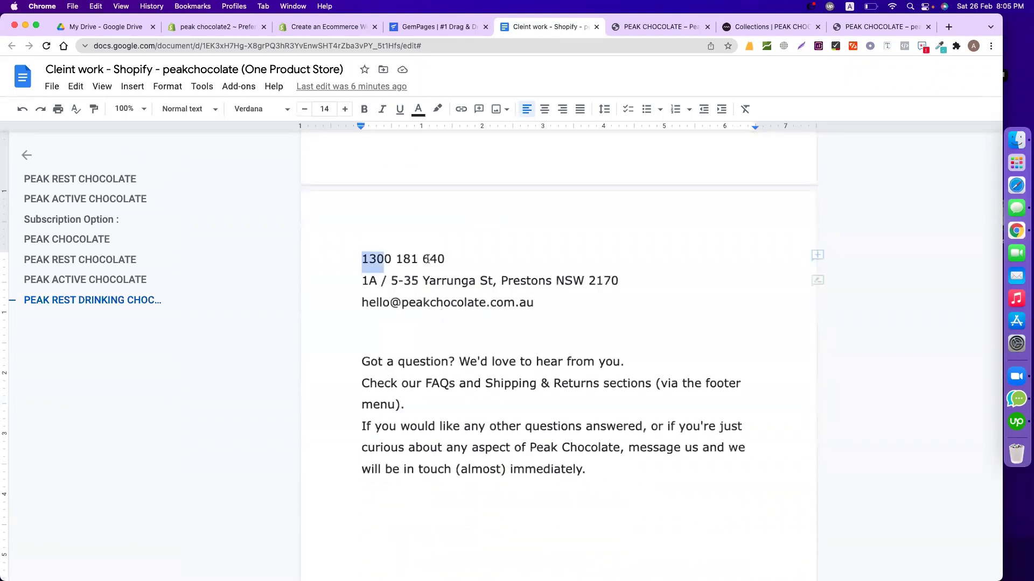
{"action": "left_click_drag", "start_coordinate": [360, 259], "coordinate": [554, 301]}
{"action": "left_click", "coordinate": [457, 339]}
{"action": "left_click_drag", "start_coordinate": [361, 362], "coordinate": [584, 477]}
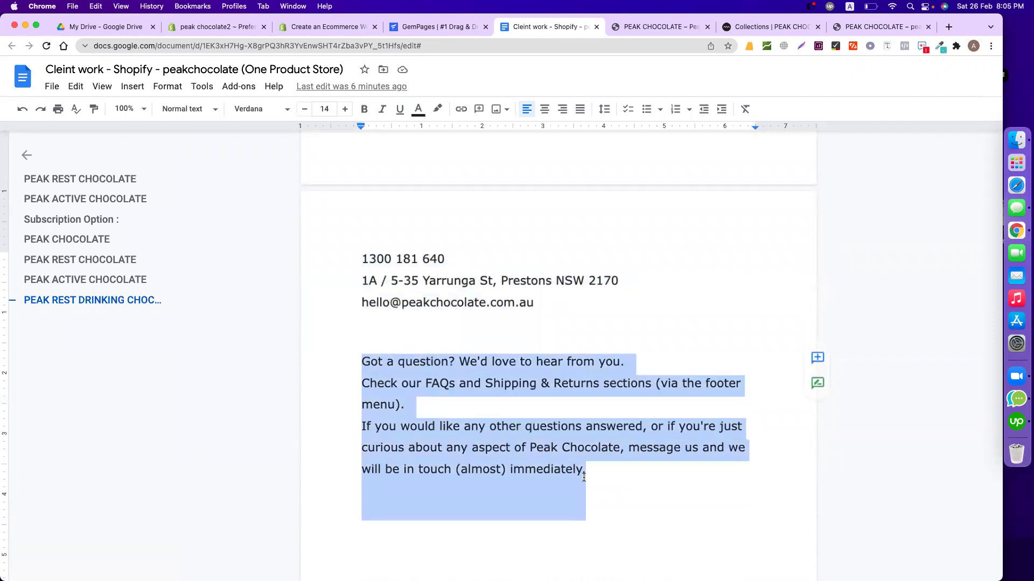
{"action": "scroll", "coordinate": [584, 477], "scroll_direction": "down", "scroll_amount": 4}
{"action": "left_click", "coordinate": [465, 418]}
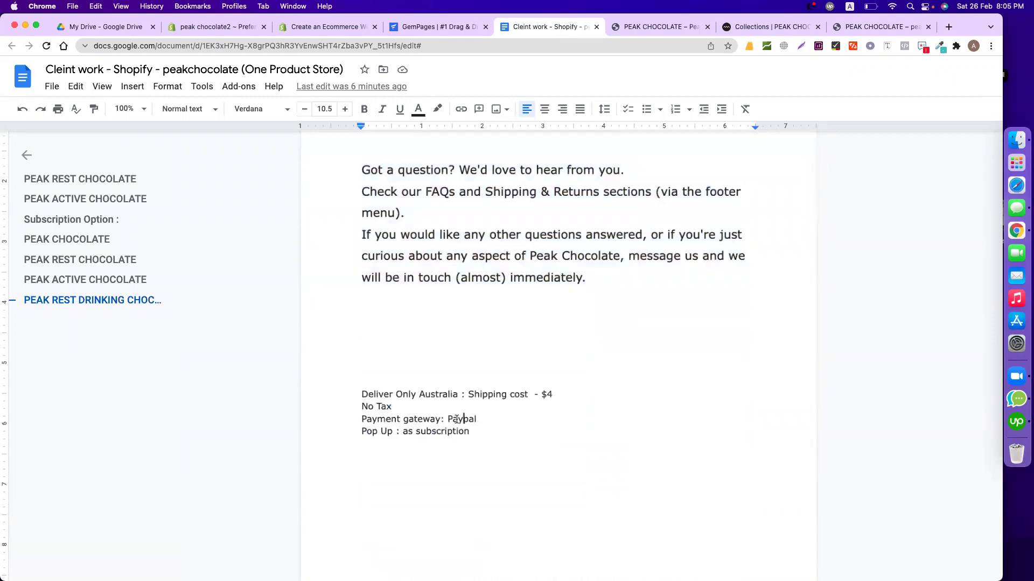
Step: Look over the delivery notes and contact lines again, then return to the GemPages editor
{"action": "left_click", "coordinate": [530, 428]}
{"action": "left_click_drag", "start_coordinate": [421, 348], "coordinate": [389, 355]}
{"action": "left_click", "coordinate": [384, 358]}
{"action": "scroll", "coordinate": [383, 358], "scroll_direction": "up", "scroll_amount": 5}
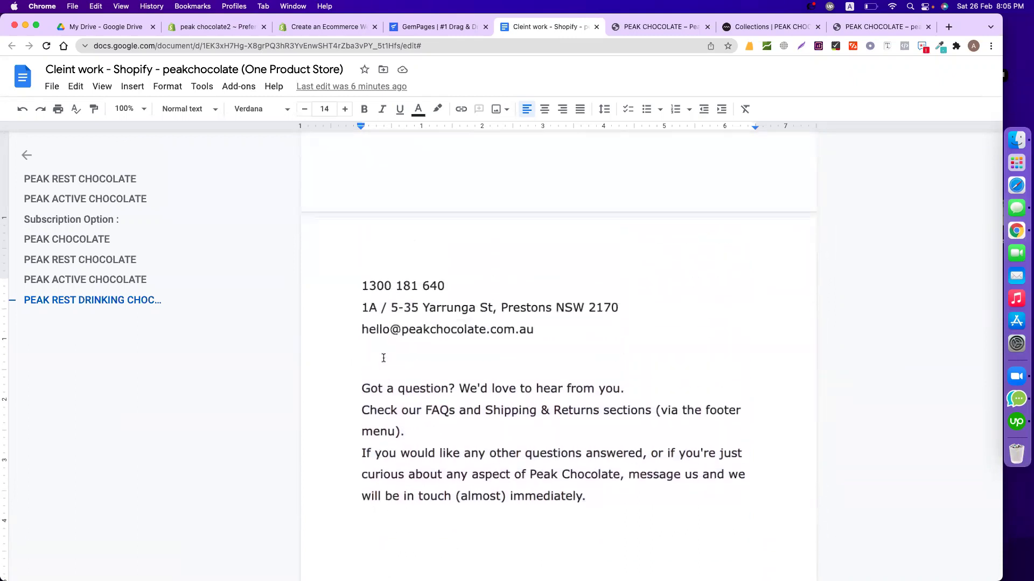
{"action": "left_click_drag", "start_coordinate": [352, 283], "coordinate": [581, 329]}
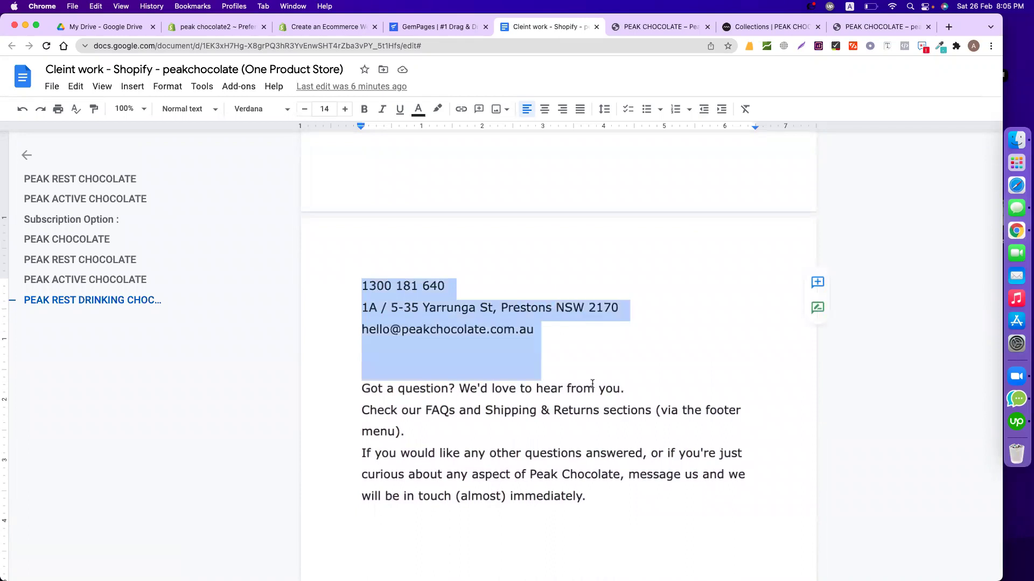
{"action": "left_click", "coordinate": [603, 412]}
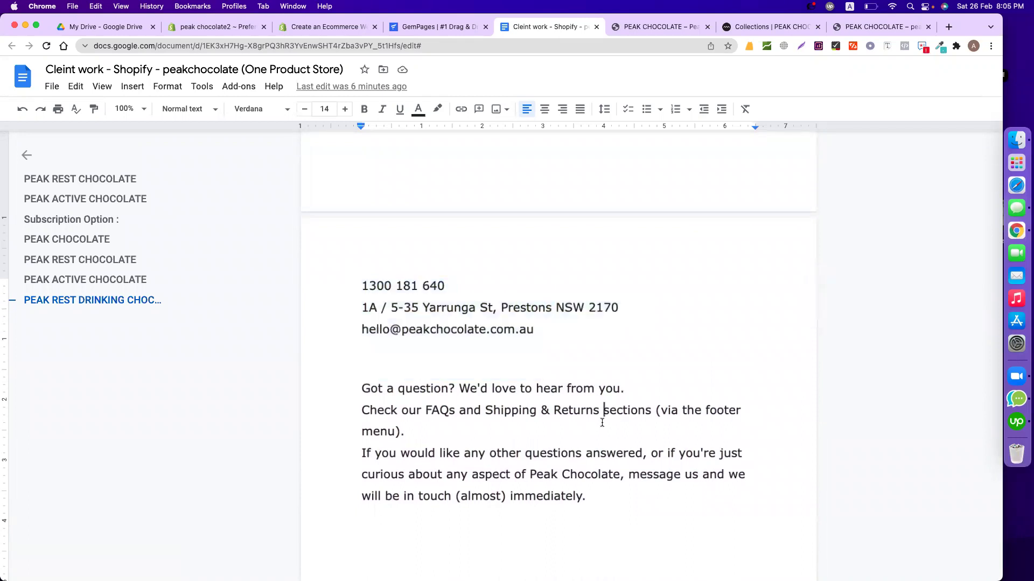
{"action": "left_click", "coordinate": [435, 28]}
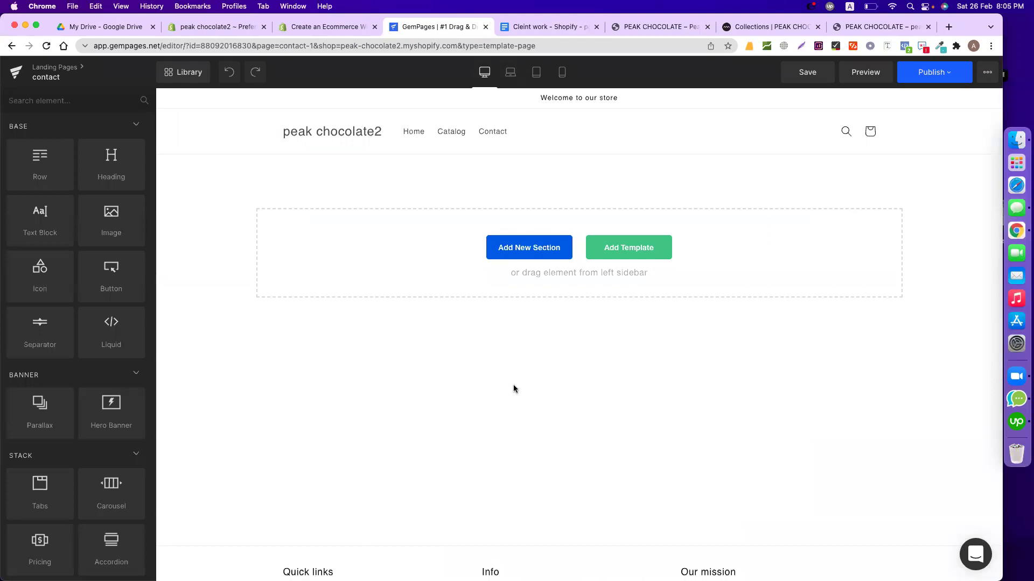
Step: Search the block library for 'contac' and insert Contact - Style 1 - Address & Map
{"action": "left_click", "coordinate": [646, 257]}
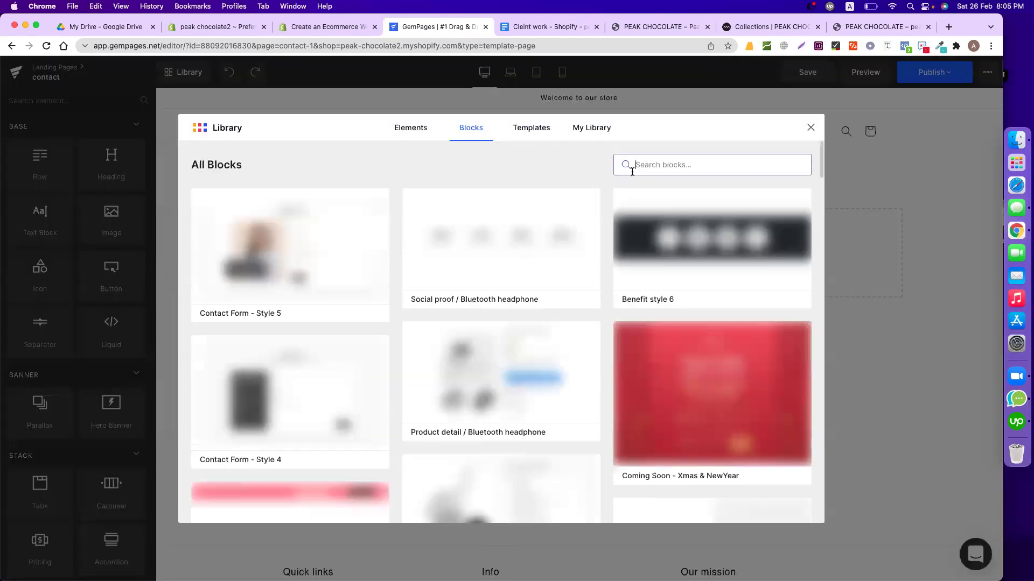
{"action": "type", "text": "contact"}
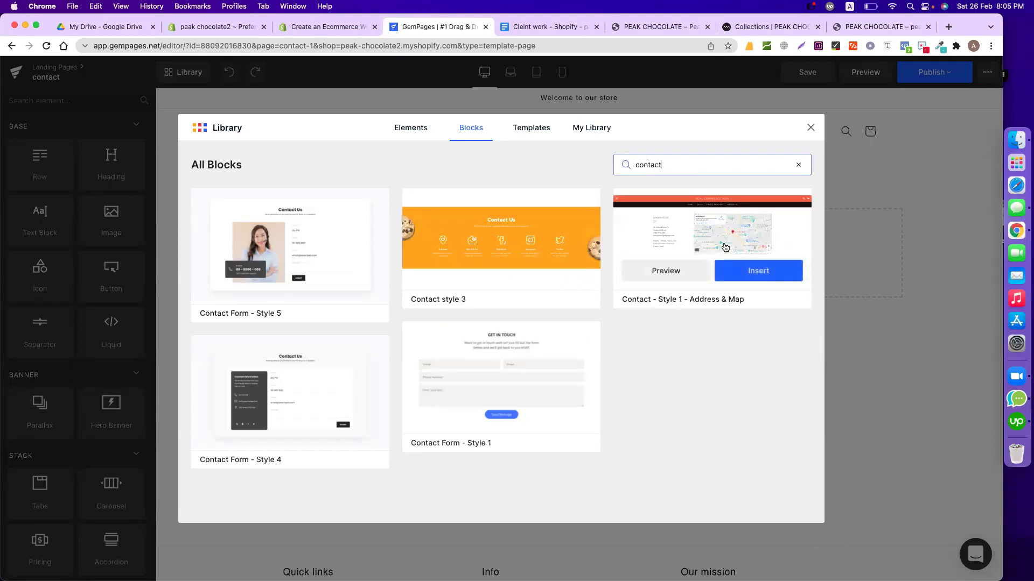
{"action": "left_click", "coordinate": [747, 269]}
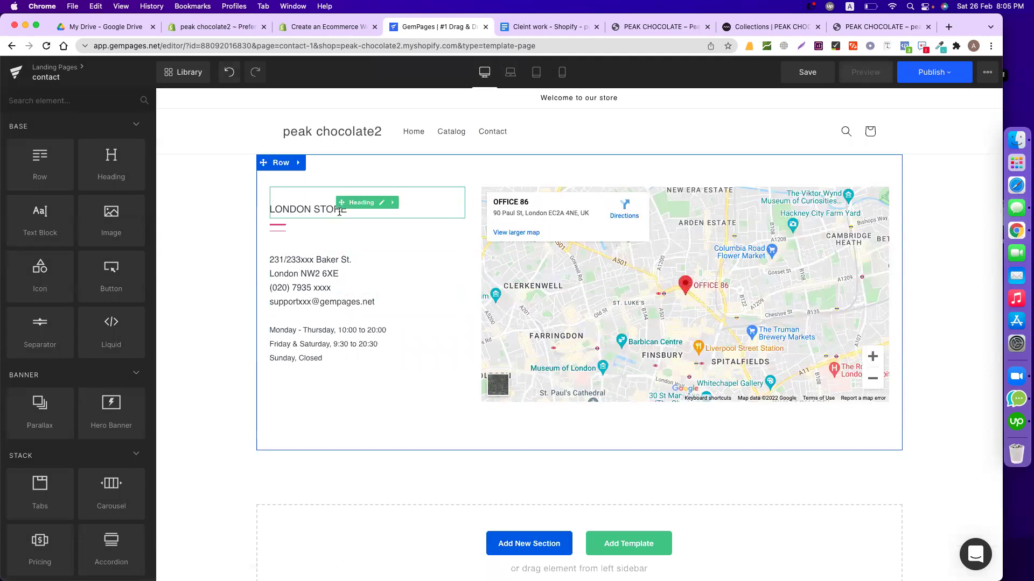
Step: Rename the LONDON STORE heading to CONTACT and delete the separator beneath it
{"action": "triple_click", "coordinate": [323, 212]}
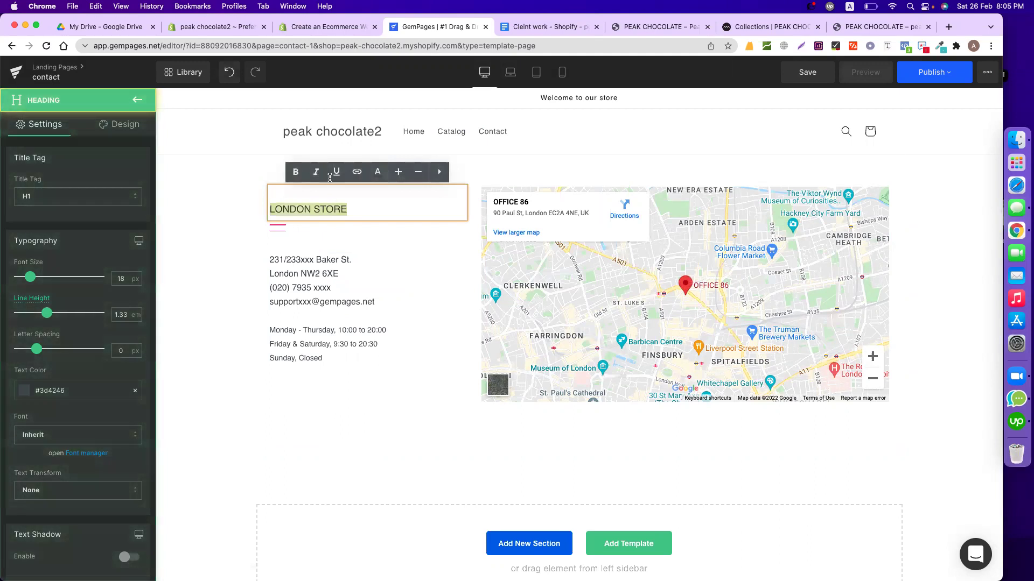
{"action": "type", "text": "CONTACT"}
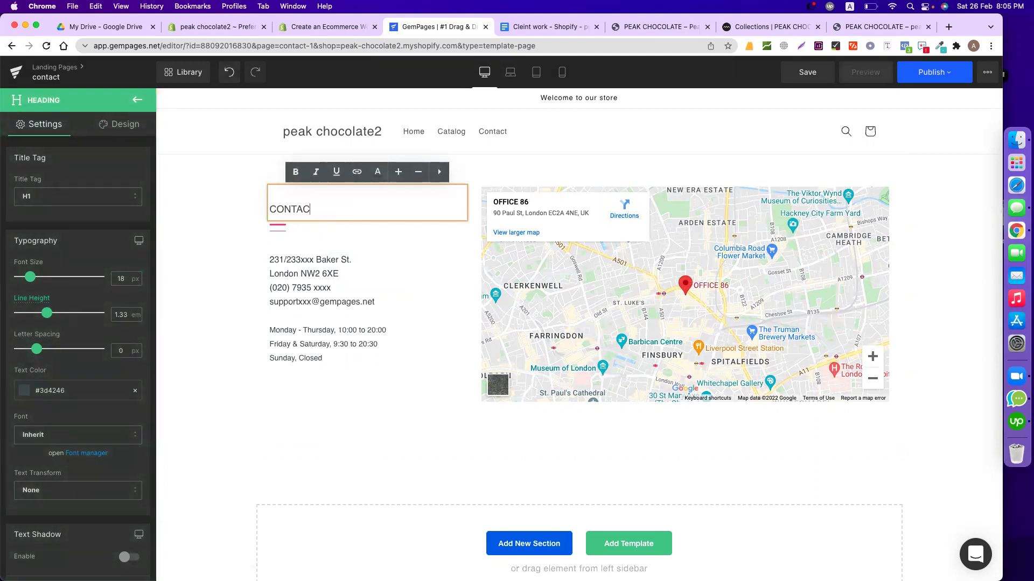
{"action": "left_click", "coordinate": [373, 232]}
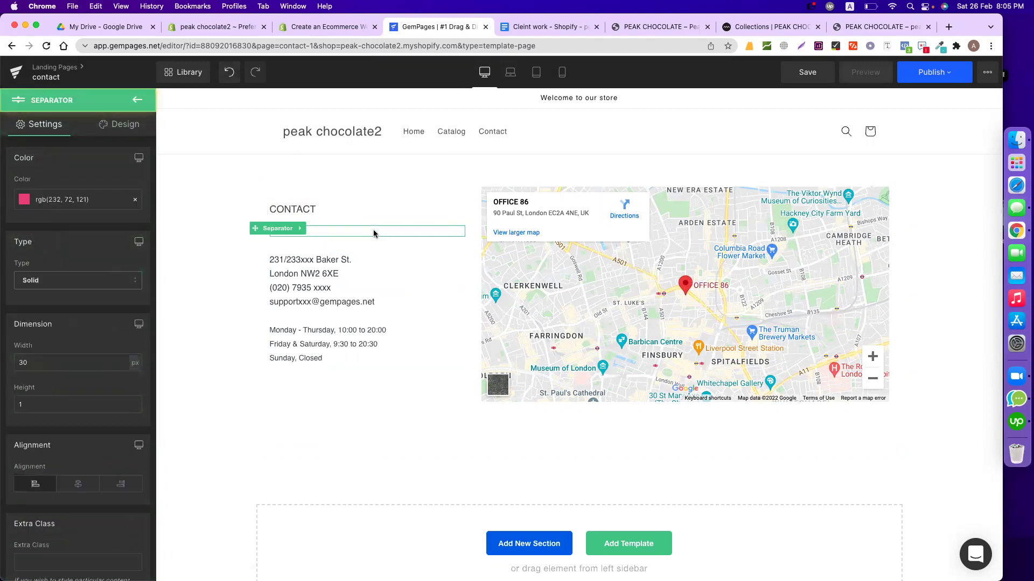
{"action": "right_click", "coordinate": [373, 233]}
{"action": "left_click", "coordinate": [341, 353]}
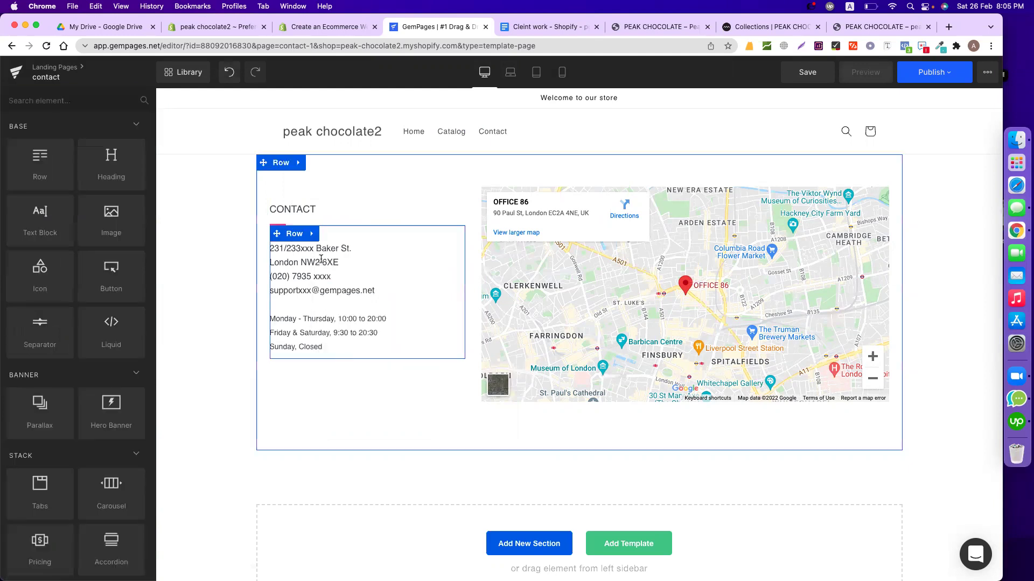
Step: Replace the placeholder address with the doc's phone, address and email as plain text
{"action": "left_click", "coordinate": [355, 277]}
{"action": "left_click", "coordinate": [538, 32]}
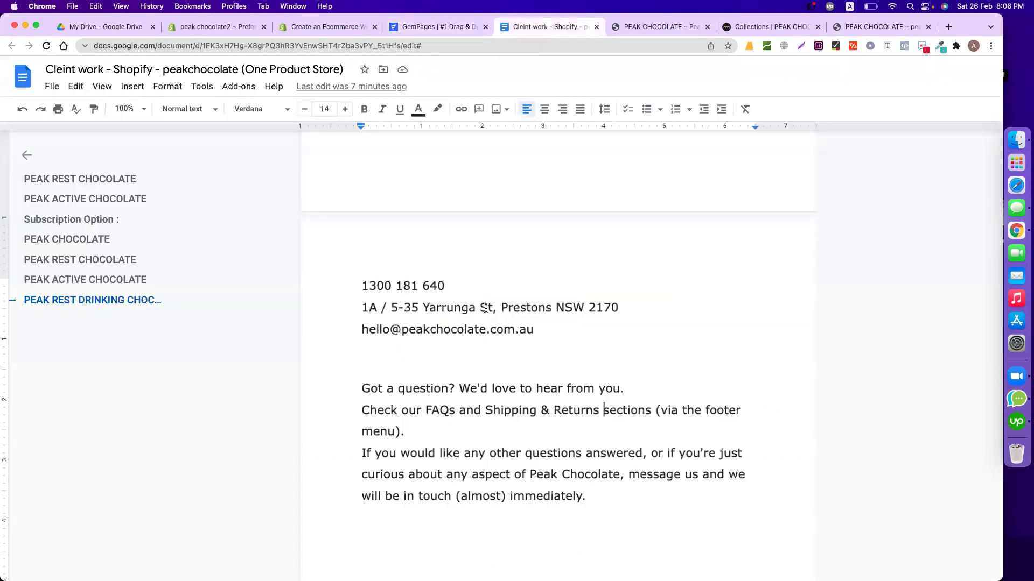
{"action": "left_click_drag", "start_coordinate": [539, 376], "coordinate": [350, 297]}
{"action": "key", "text": "super+c"}
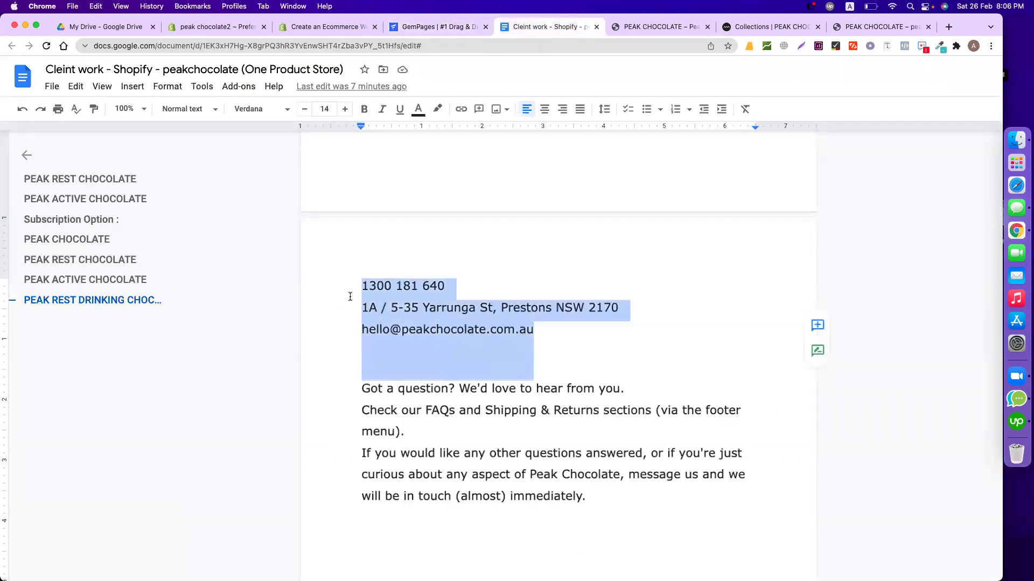
{"action": "left_click", "coordinate": [438, 32]}
{"action": "left_click", "coordinate": [333, 260]}
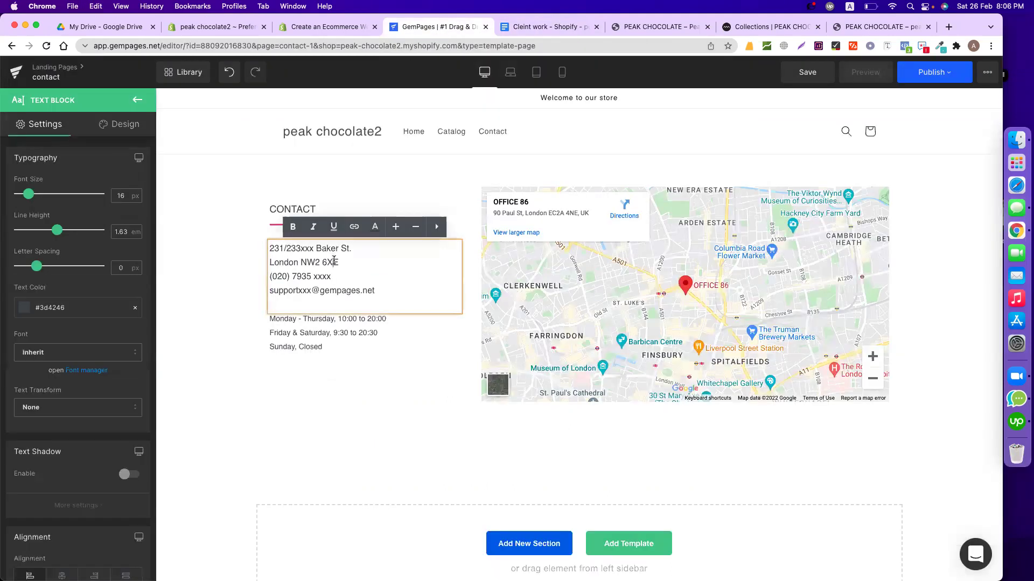
{"action": "key", "text": "ctrl+a"}
{"action": "key", "text": "super+v"}
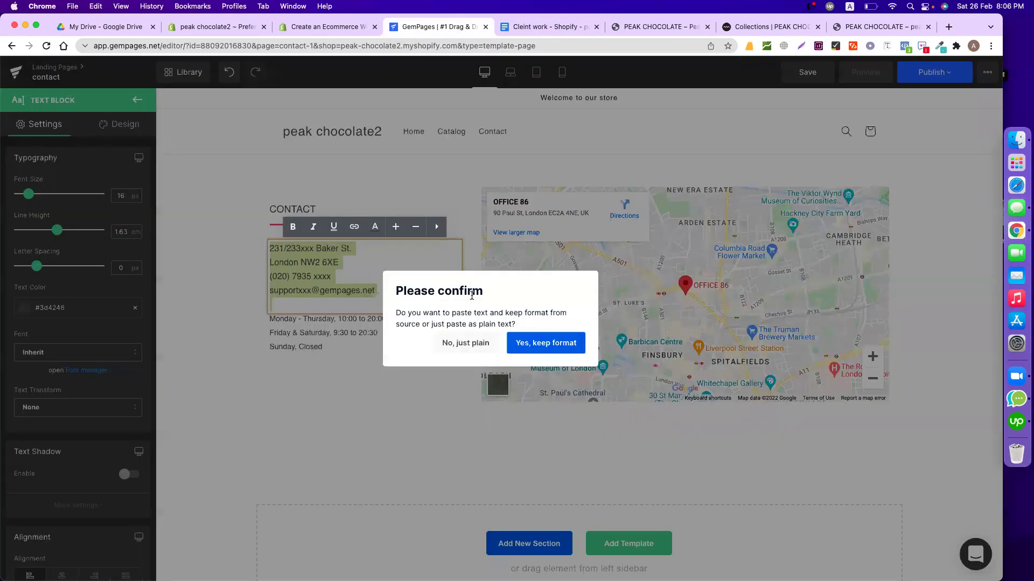
{"action": "left_click", "coordinate": [467, 343]}
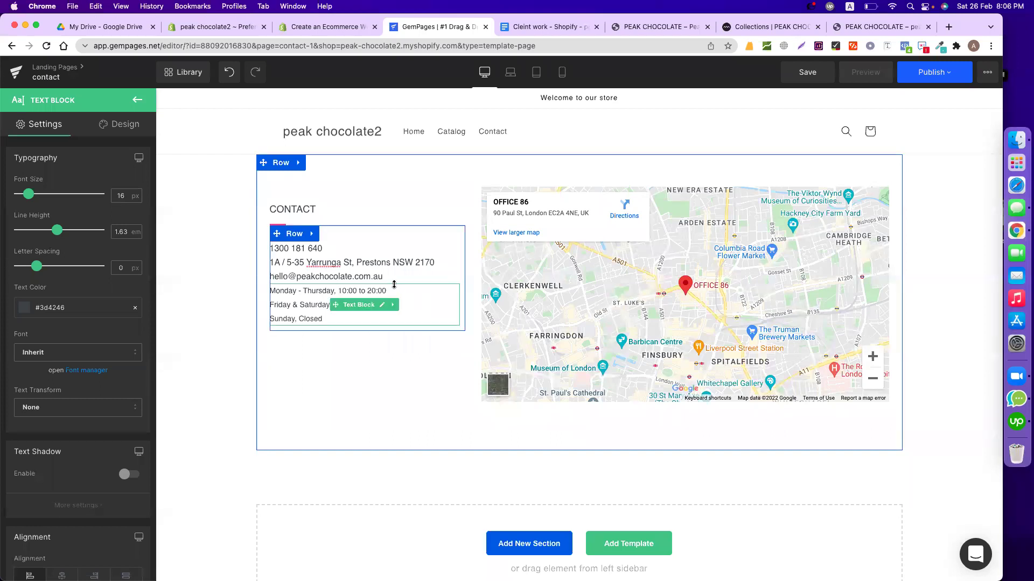
{"action": "left_click", "coordinate": [395, 285]}
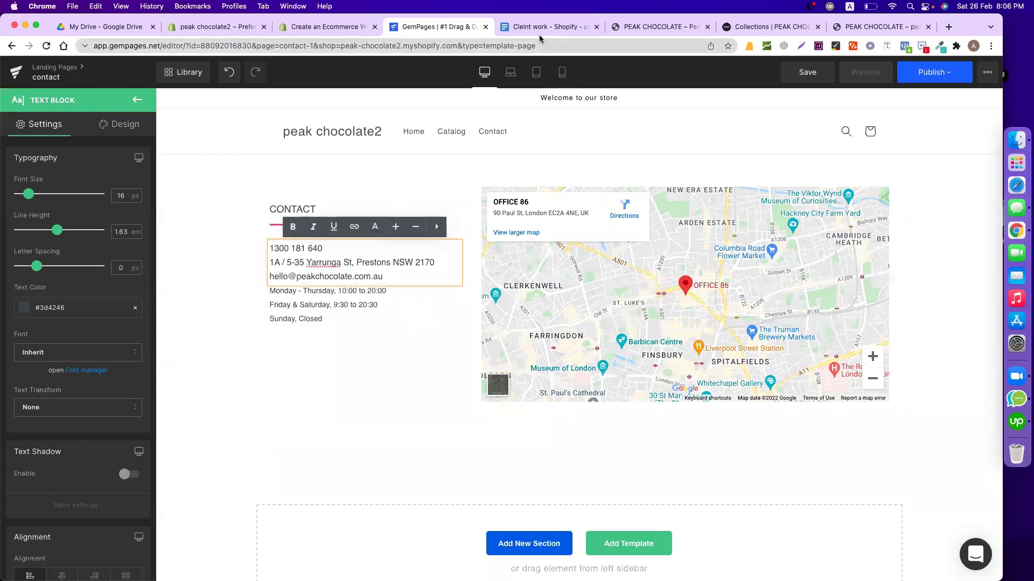
Step: Replace the opening hours with the Got a question? paragraphs, pasted as plain text
{"action": "left_click", "coordinate": [538, 27]}
{"action": "scroll", "coordinate": [547, 416], "scroll_direction": "down", "scroll_amount": 2}
{"action": "left_click_drag", "start_coordinate": [592, 468], "coordinate": [363, 325]}
{"action": "key", "text": "super+c"}
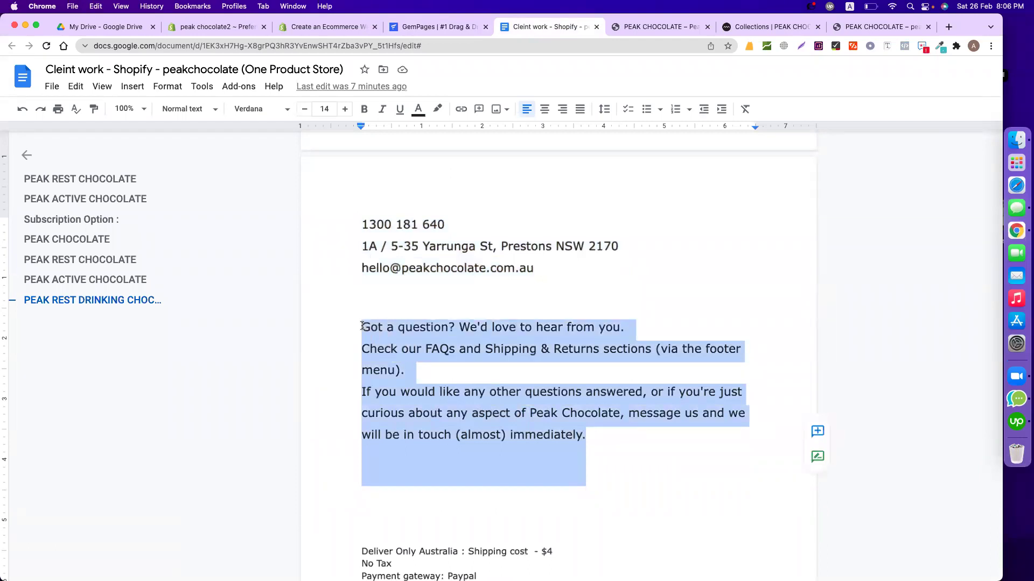
{"action": "left_click", "coordinate": [412, 30]}
{"action": "left_click", "coordinate": [341, 306]}
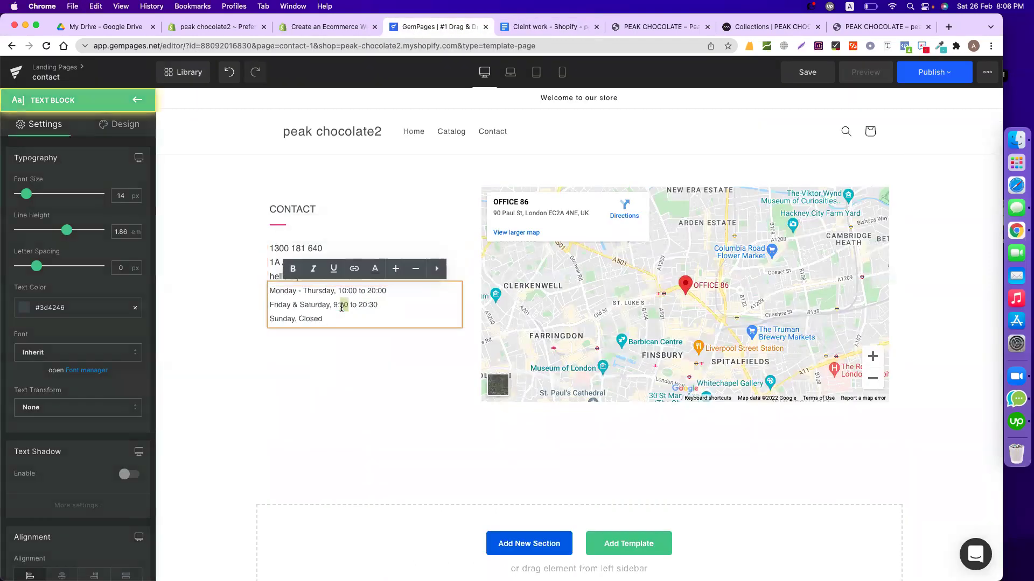
{"action": "key", "text": "super+a"}
{"action": "key", "text": "super+v"}
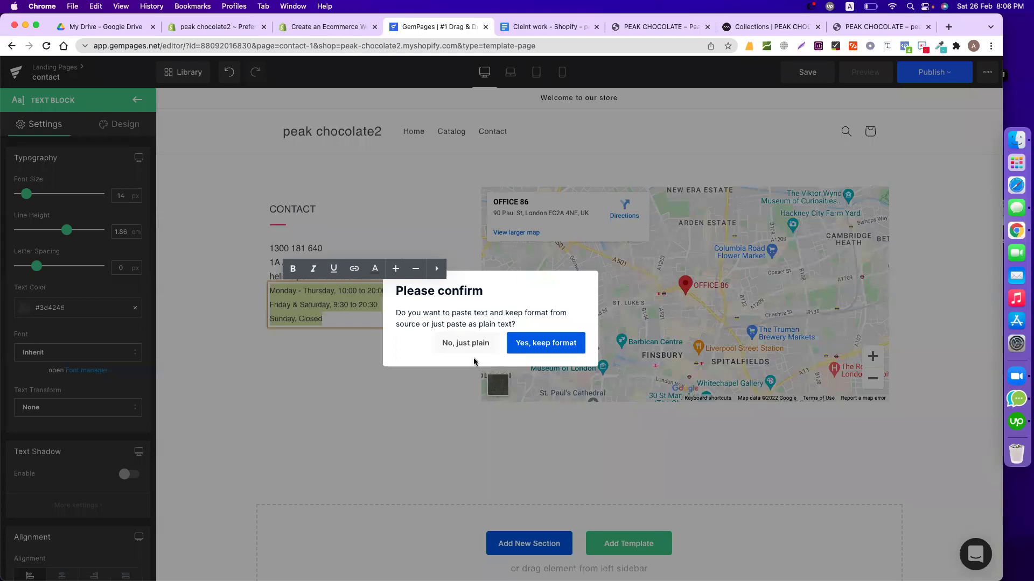
{"action": "left_click", "coordinate": [465, 343]}
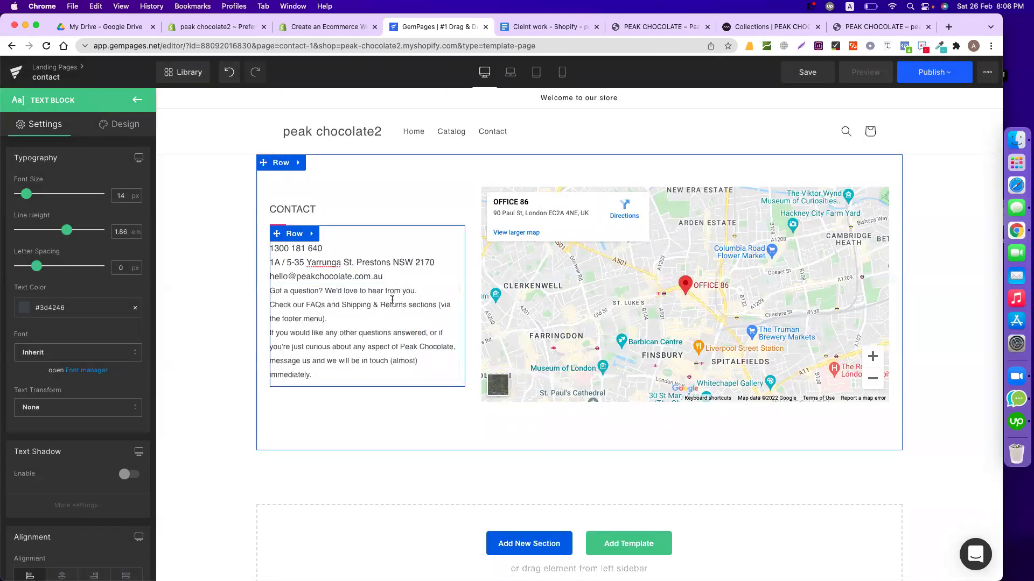
Step: Add an Image element into the contact column
{"action": "left_click", "coordinate": [334, 345]}
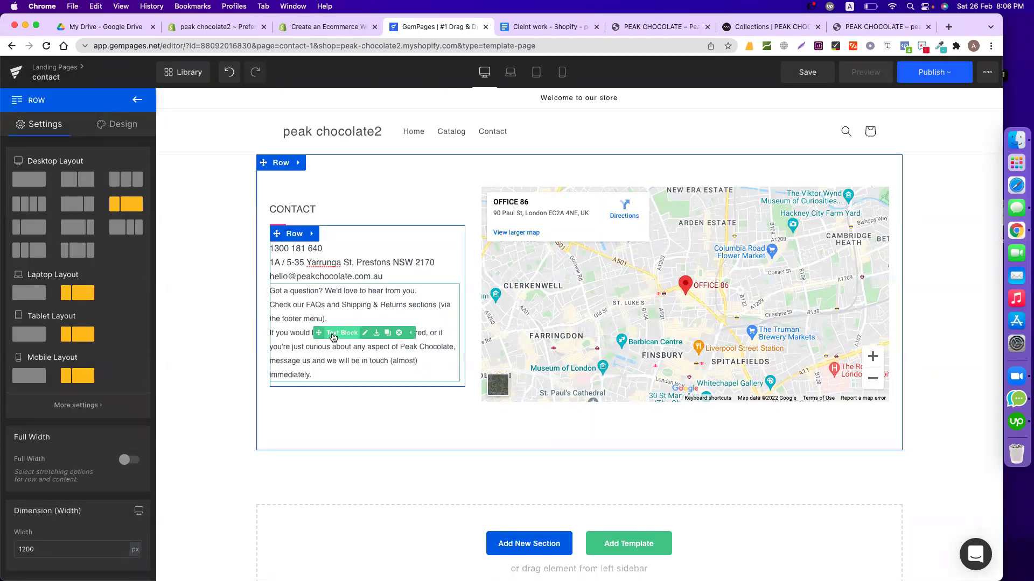
{"action": "left_click", "coordinate": [139, 102]}
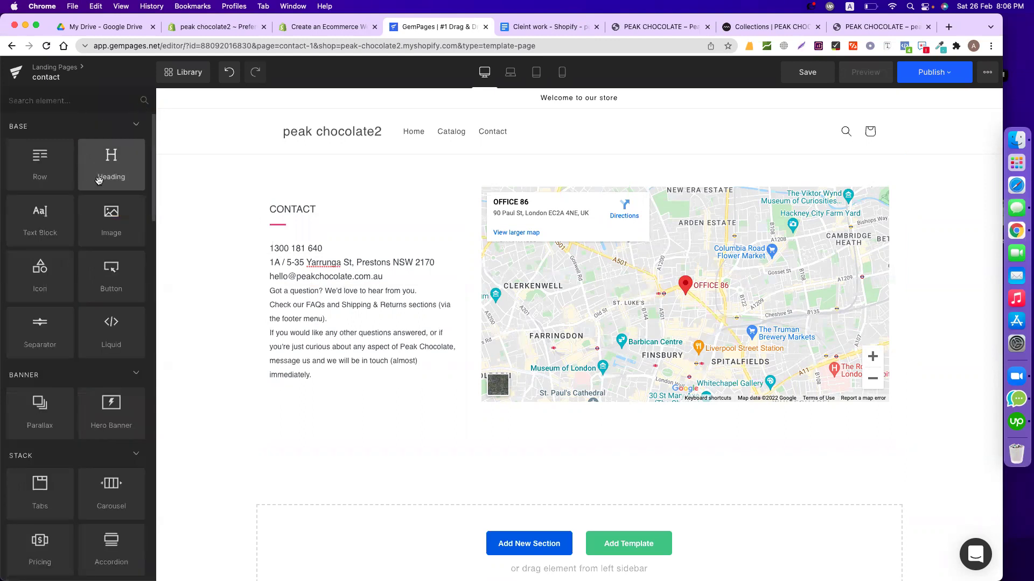
{"action": "left_click_drag", "start_coordinate": [101, 237], "coordinate": [310, 273]}
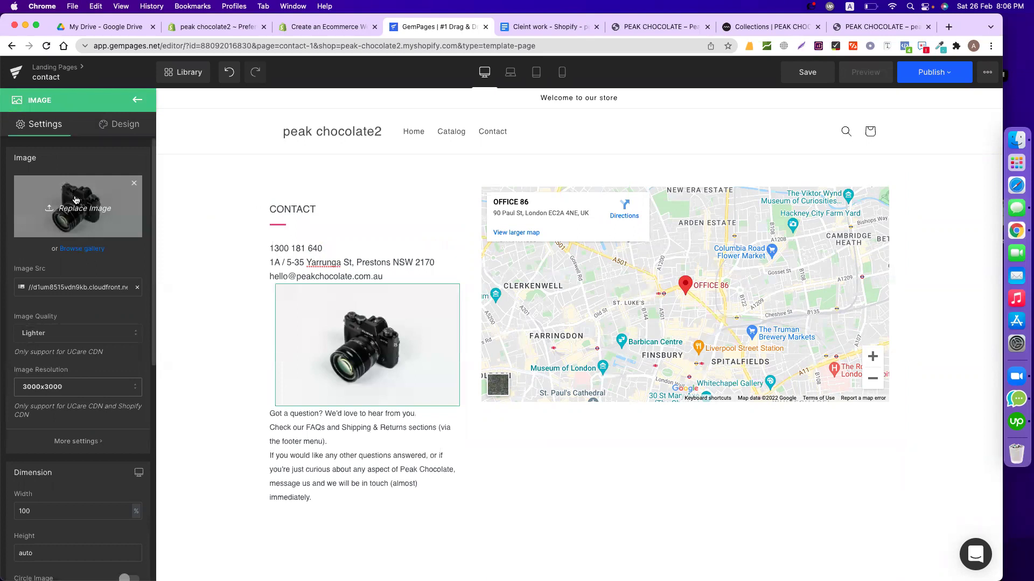
Step: Replace the placeholder camera image with zigjag.png from the Downloads folder
{"action": "left_click", "coordinate": [74, 200]}
{"action": "left_click", "coordinate": [380, 313]}
{"action": "left_click", "coordinate": [284, 262]}
{"action": "type", "text": "zig"}
{"action": "key", "text": "Down"}
{"action": "key", "text": "Return"}
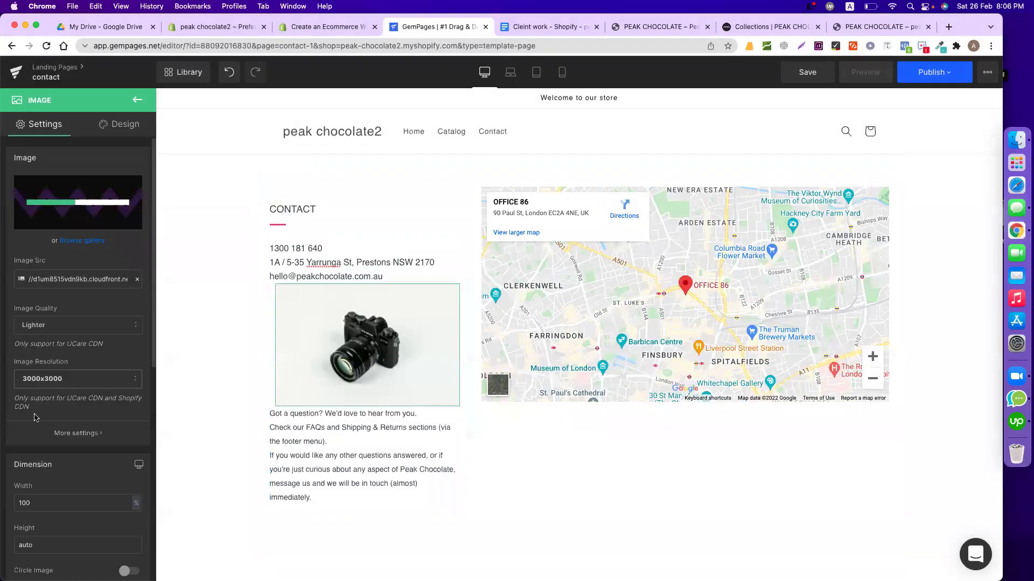
Step: Set the zigzag image width to 30%, align it left, and select the contact details text block
{"action": "scroll", "coordinate": [34, 418], "scroll_direction": "down", "scroll_amount": 3}
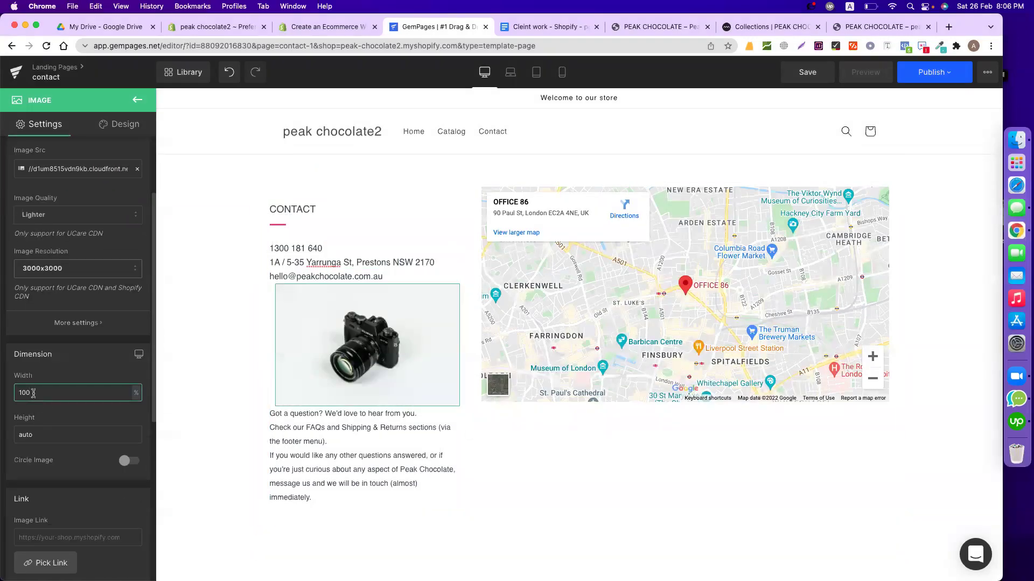
{"action": "key", "text": "BackSpace"}
{"action": "key", "text": "BackSpace"}
{"action": "key", "text": "BackSpace"}
{"action": "type", "text": "3"}
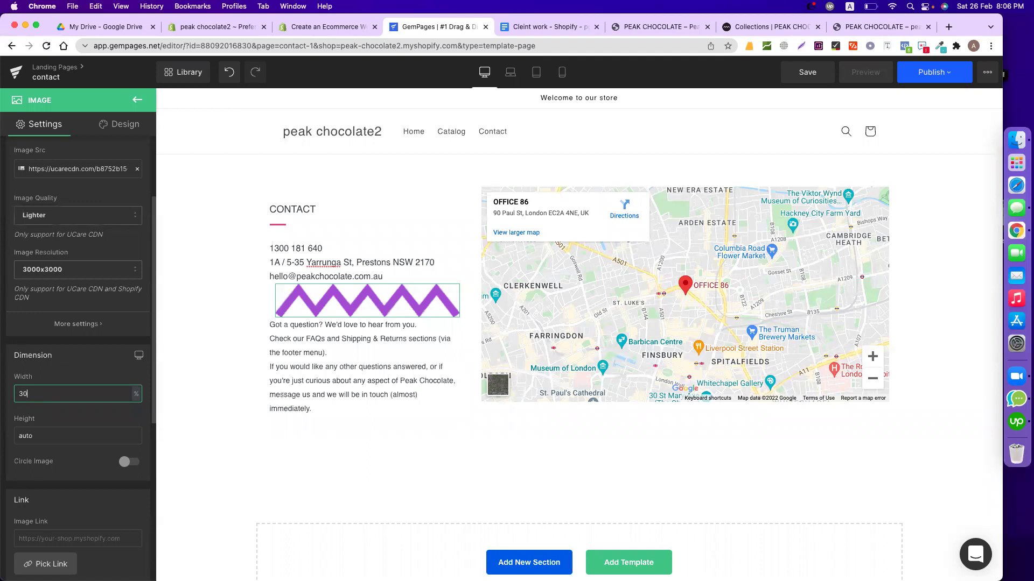
{"action": "type", "text": "0"}
{"action": "scroll", "coordinate": [41, 425], "scroll_direction": "down", "scroll_amount": 7}
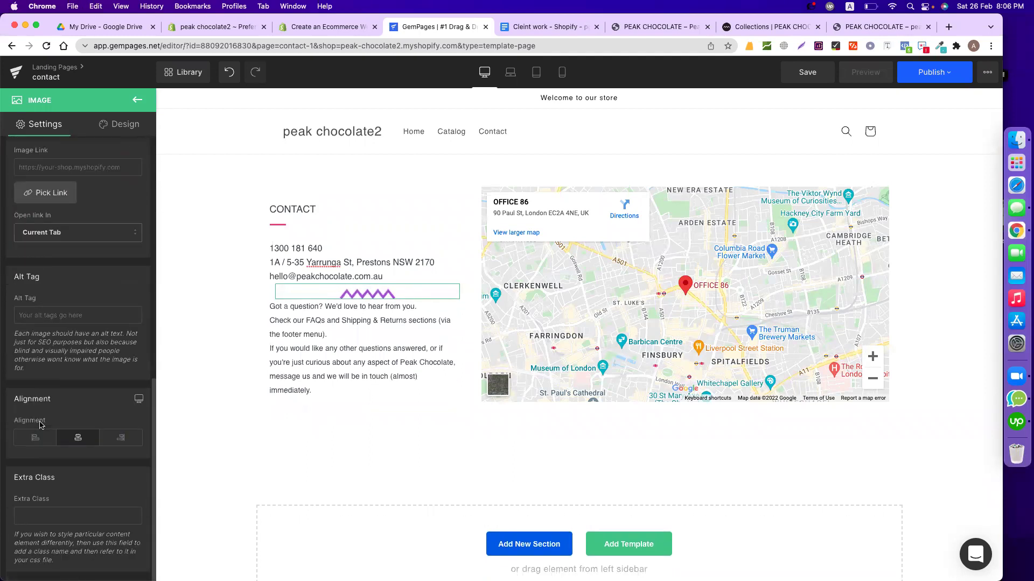
{"action": "left_click", "coordinate": [35, 438]}
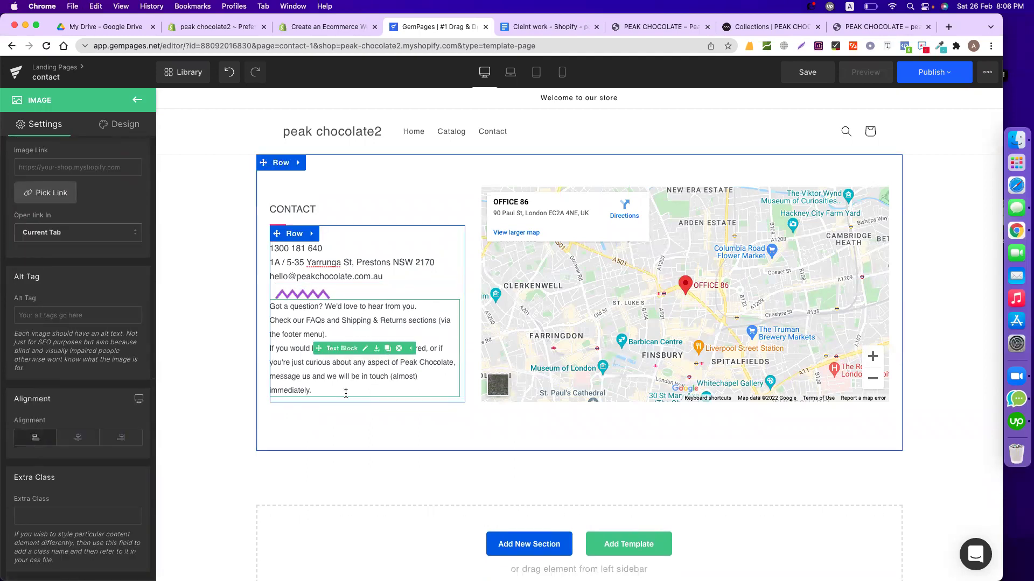
{"action": "left_click", "coordinate": [353, 447]}
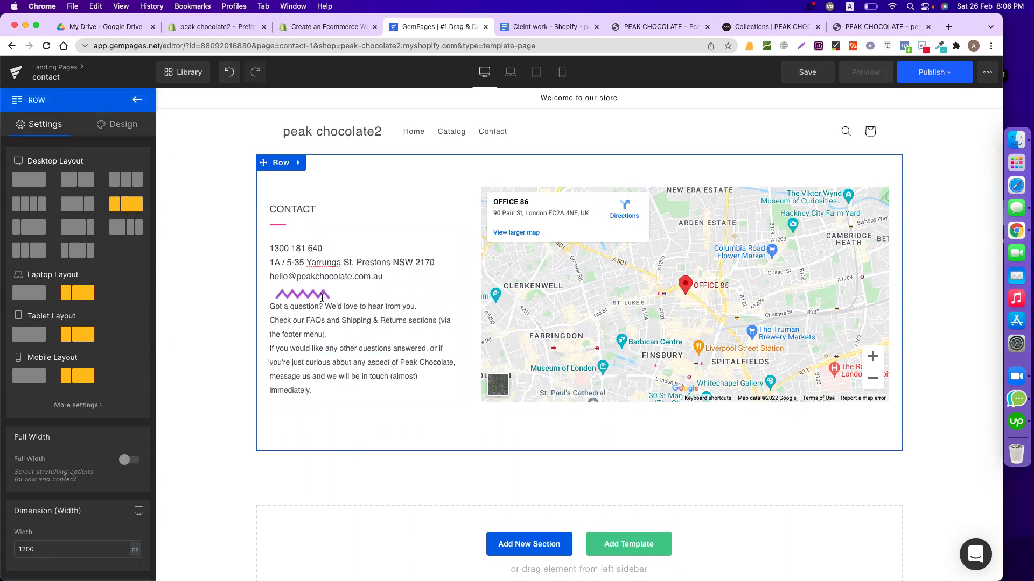
{"action": "left_click", "coordinate": [323, 269]}
Step: Set the contact details and Got a question? paragraphs to Roboto, enlarging the paragraphs to 18 px
{"action": "left_click", "coordinate": [49, 357]}
{"action": "left_click", "coordinate": [46, 387]}
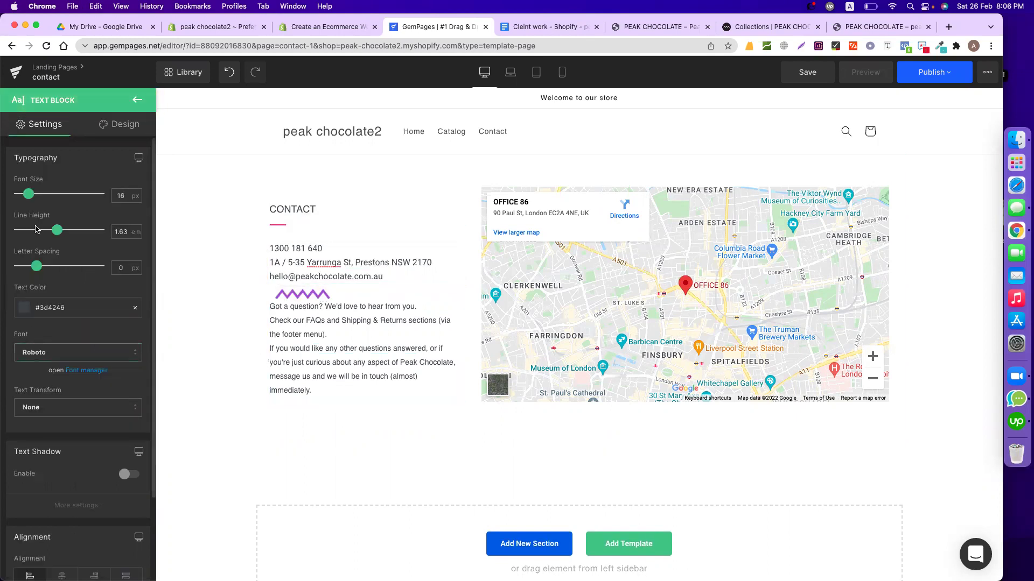
{"action": "left_click_drag", "start_coordinate": [31, 194], "coordinate": [32, 195]}
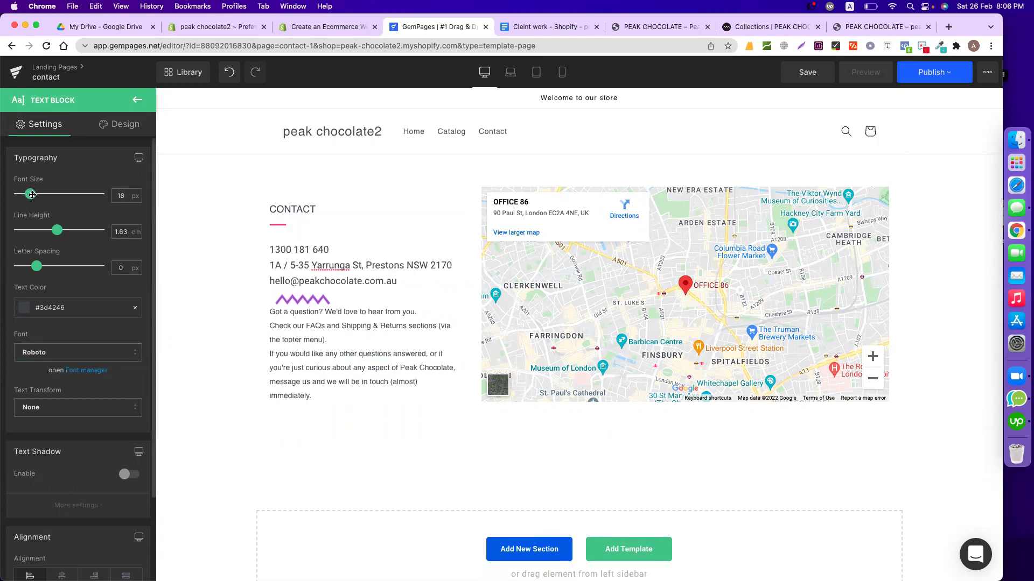
{"action": "left_click", "coordinate": [293, 326]}
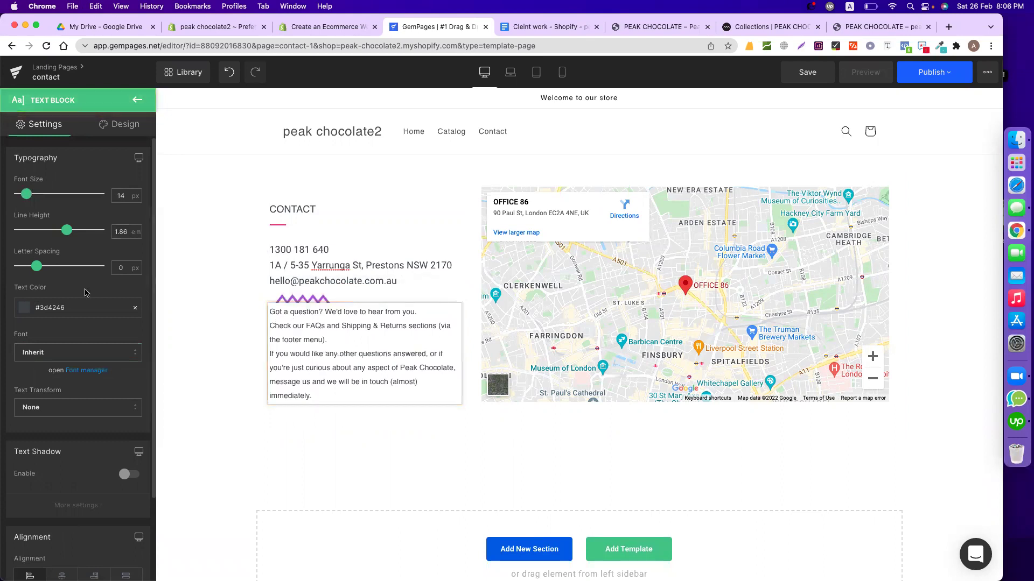
{"action": "left_click_drag", "start_coordinate": [28, 193], "coordinate": [31, 194]}
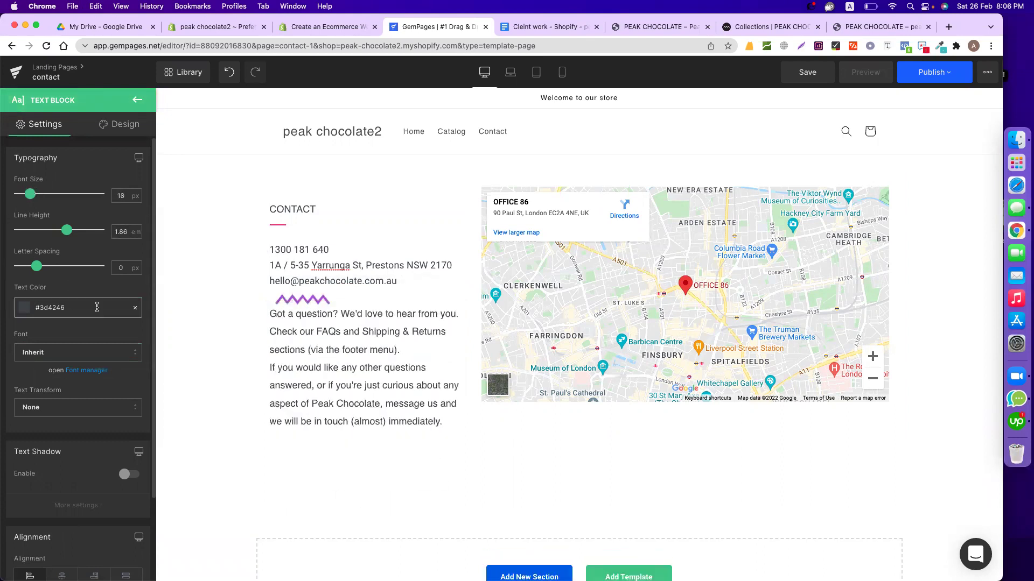
{"action": "left_click", "coordinate": [89, 351]}
{"action": "left_click", "coordinate": [61, 386]}
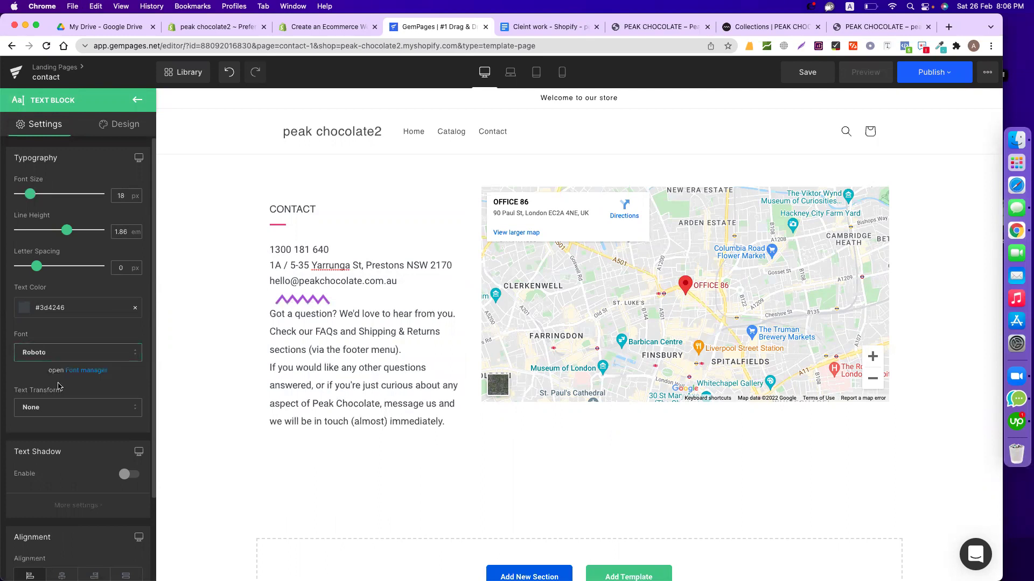
Step: Close the map's place cards and select the Google Maps element
{"action": "left_click", "coordinate": [611, 316]}
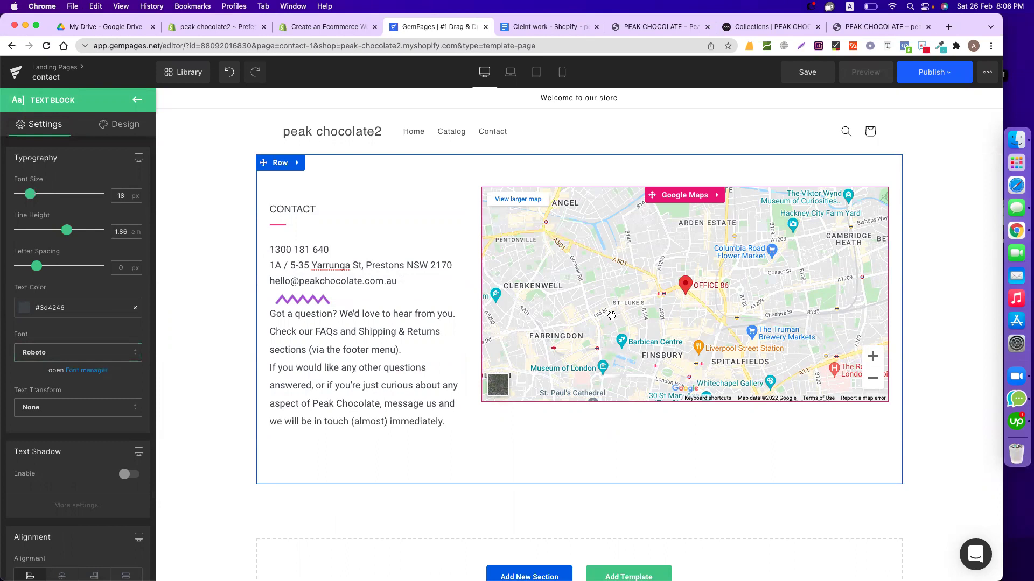
{"action": "left_click", "coordinate": [713, 253]}
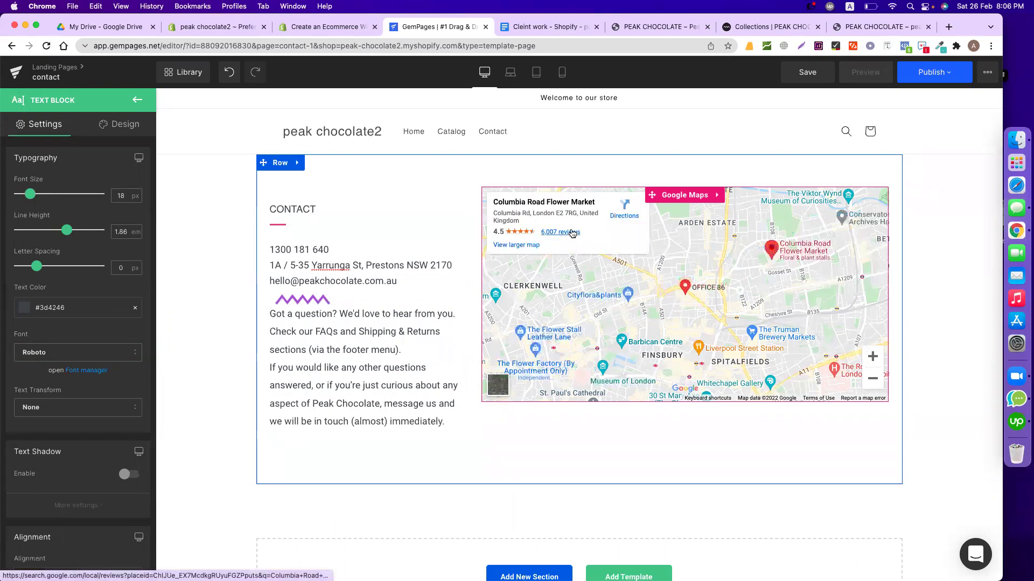
{"action": "left_click", "coordinate": [704, 230]}
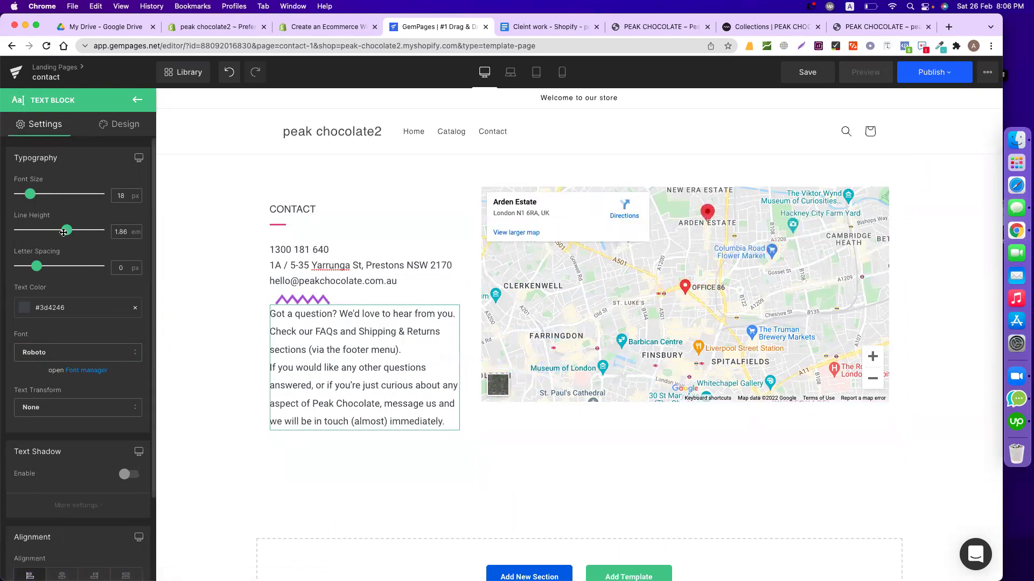
{"action": "left_click", "coordinate": [685, 198]}
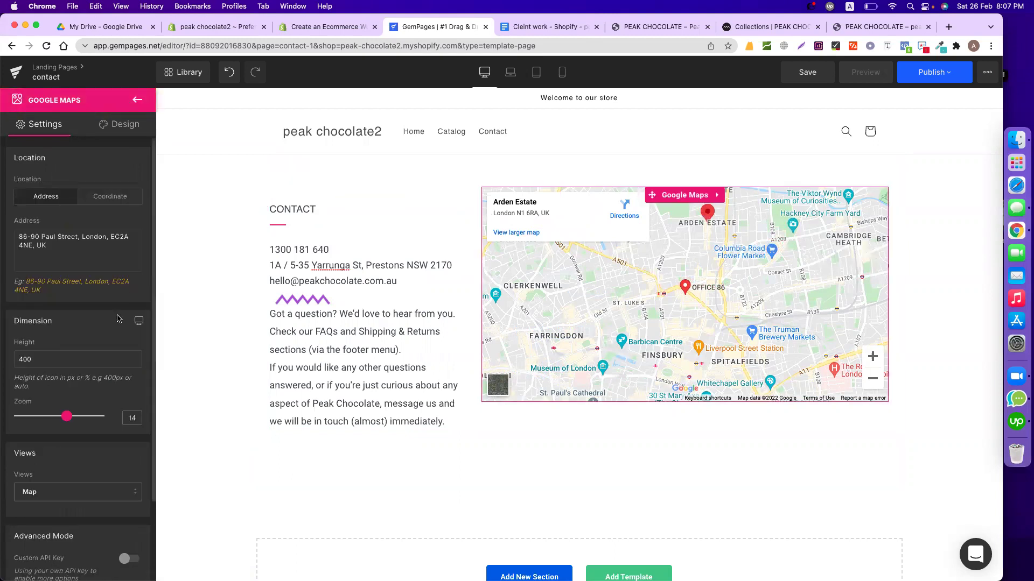
Step: Replace the map's London address with the Prestons address copied from the client notes
{"action": "left_click", "coordinate": [69, 255]}
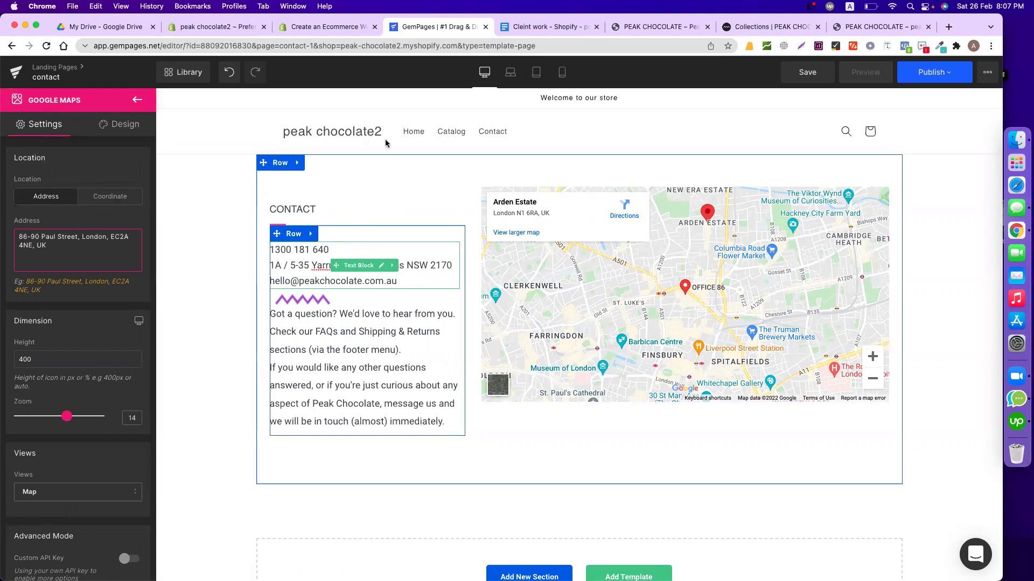
{"action": "left_click", "coordinate": [538, 28]}
{"action": "left_click", "coordinate": [427, 243]}
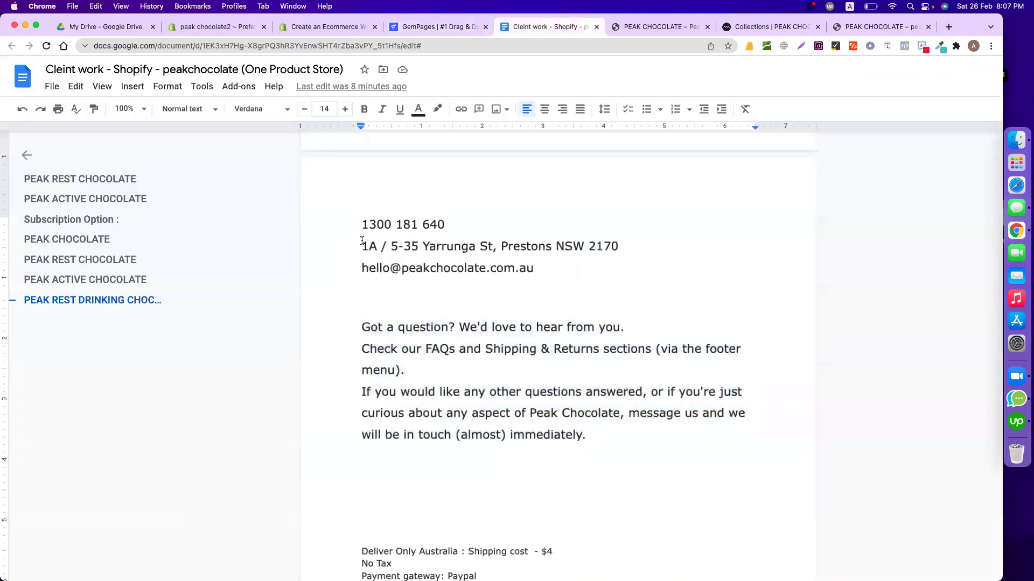
{"action": "left_click_drag", "start_coordinate": [370, 243], "coordinate": [621, 241]}
{"action": "key", "text": "super+c"}
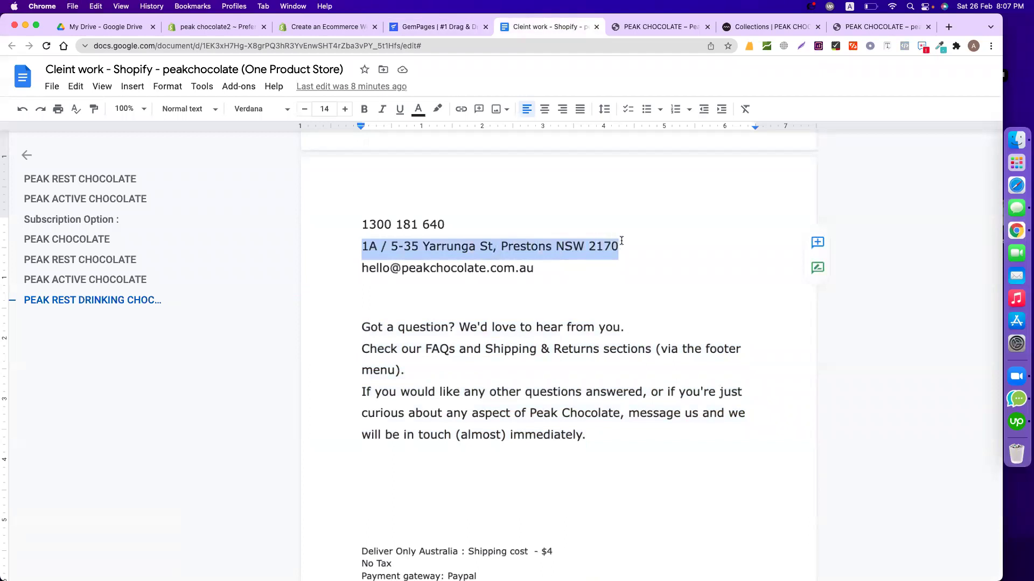
{"action": "left_click", "coordinate": [447, 28]}
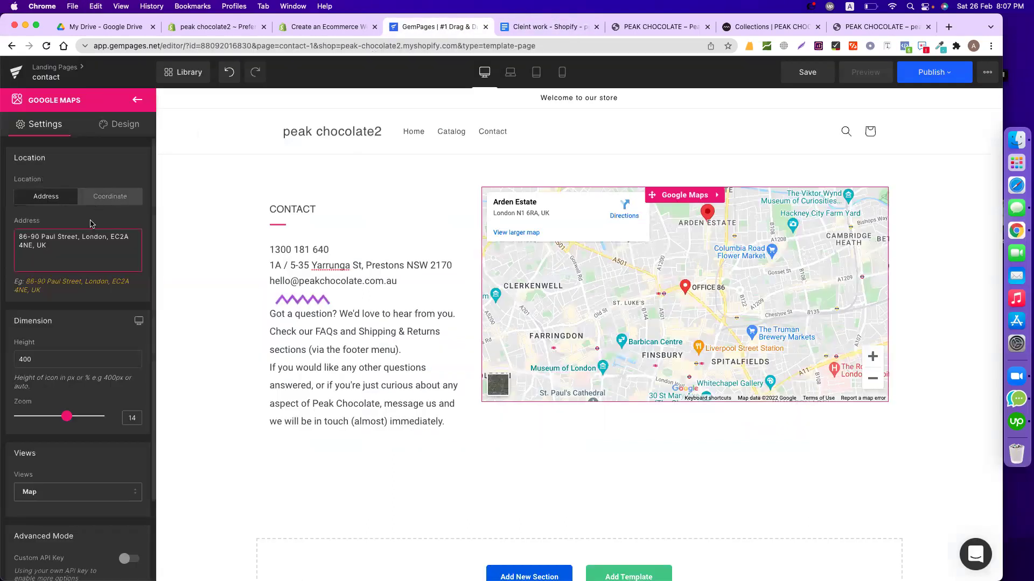
{"action": "key", "text": "super+a"}
{"action": "key", "text": "super+v"}
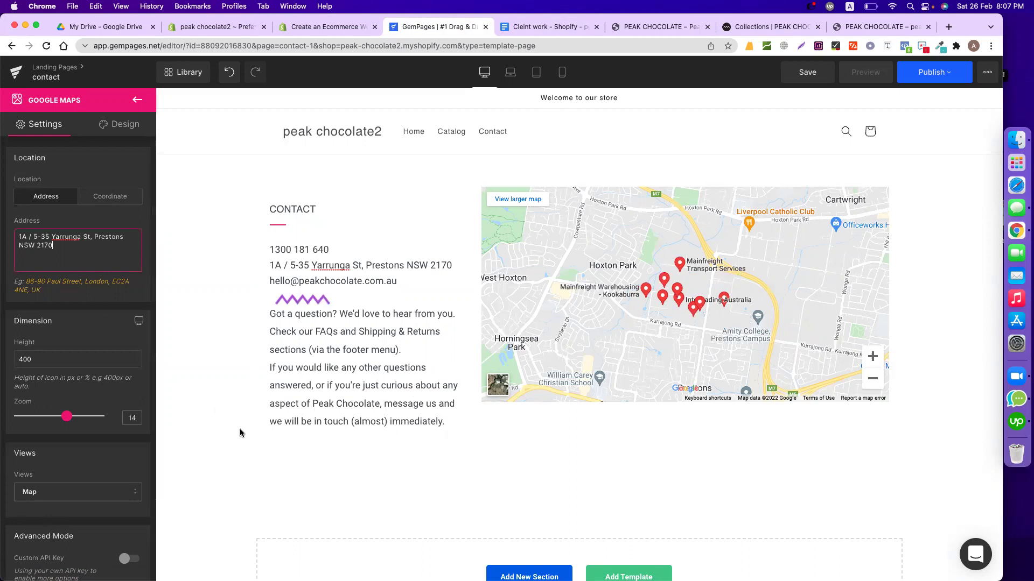
Step: Publish the contact page to the Shopify store
{"action": "scroll", "coordinate": [528, 393], "scroll_direction": "down", "scroll_amount": 2}
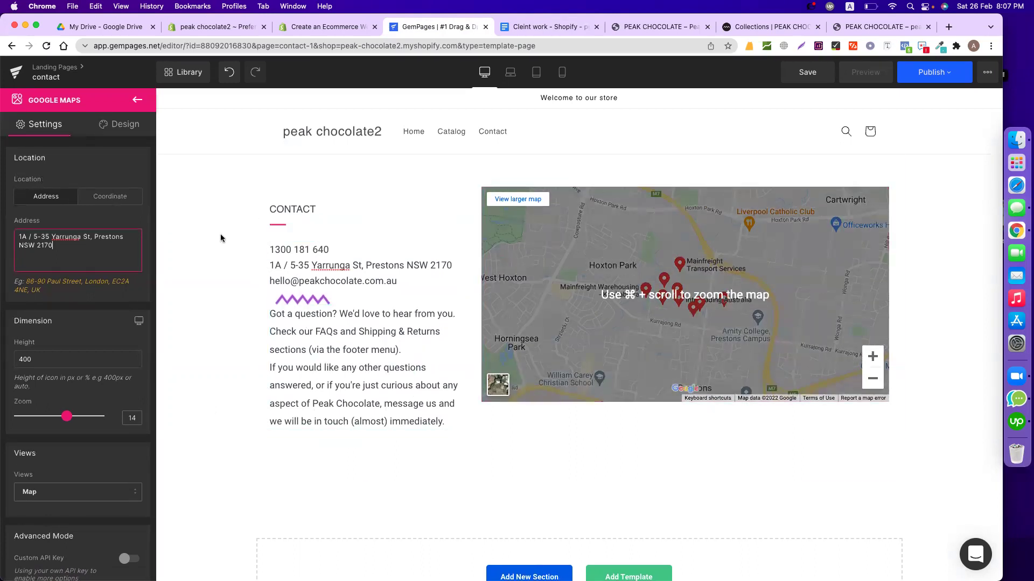
{"action": "left_click", "coordinate": [935, 82]}
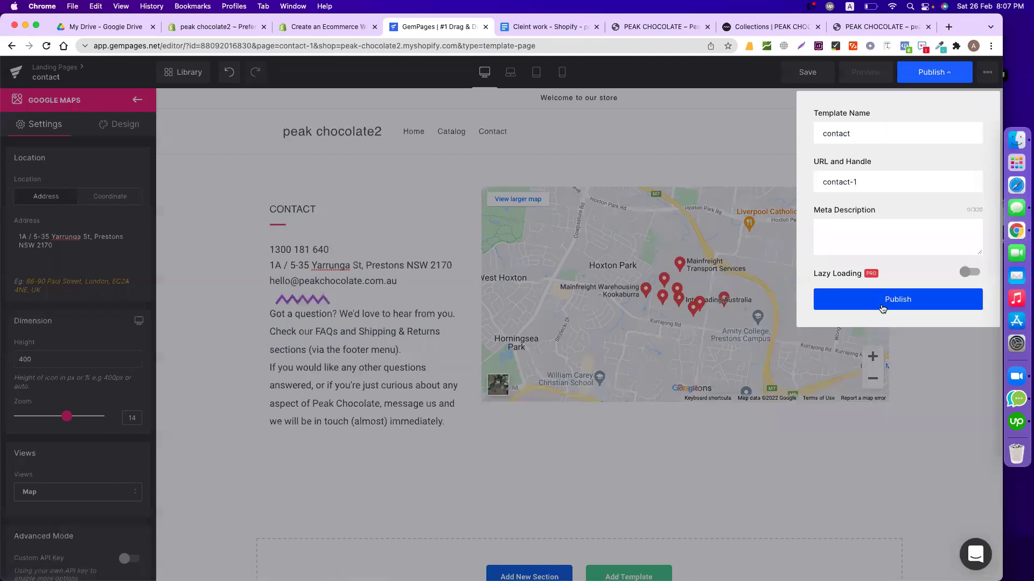
{"action": "left_click", "coordinate": [898, 300]}
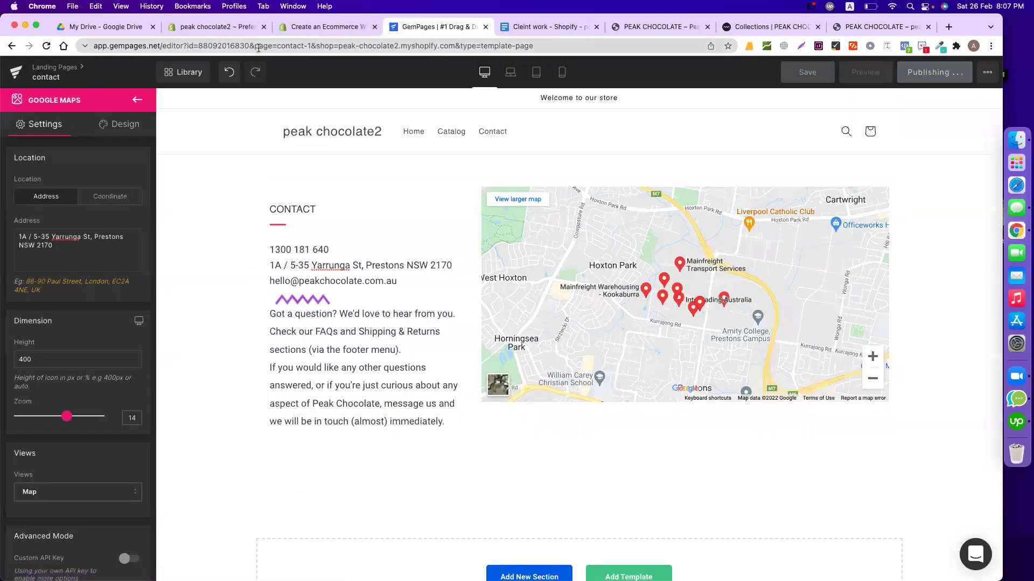
{"action": "left_click", "coordinate": [205, 27]}
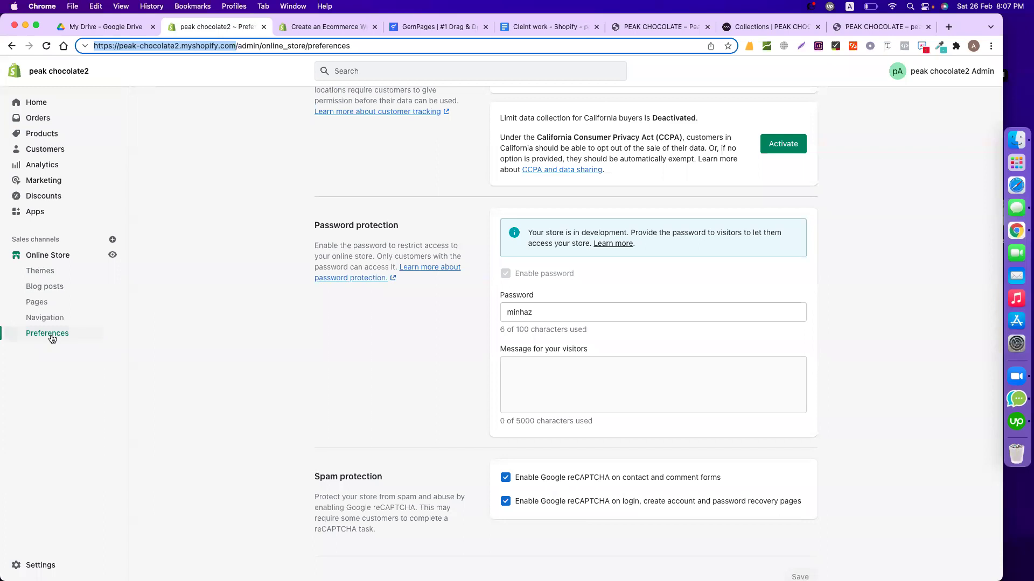
Step: Delete the older Contact page from Online Store > Pages via More actions > Delete pages
{"action": "left_click", "coordinate": [50, 302]}
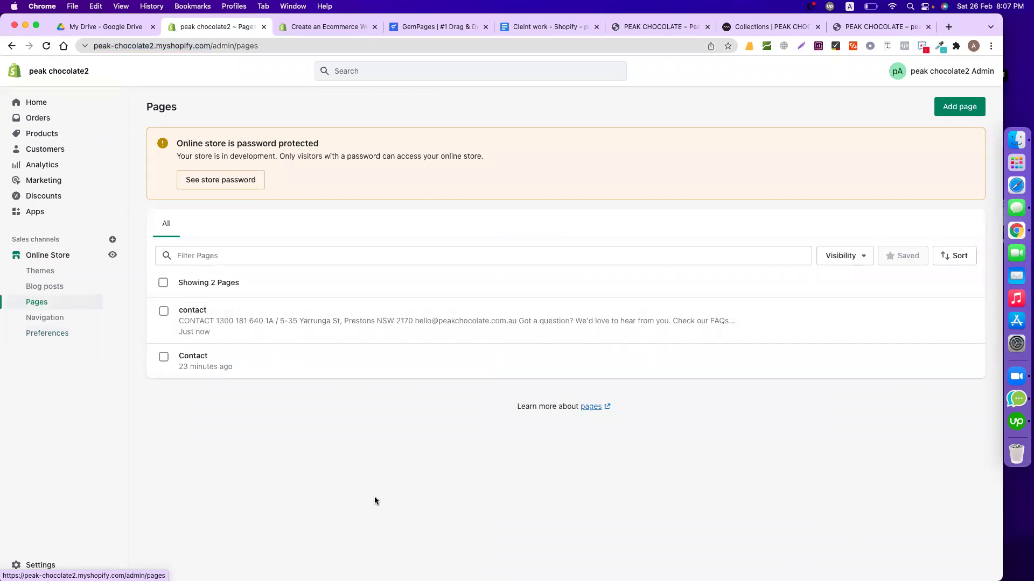
{"action": "left_click", "coordinate": [164, 357]}
{"action": "left_click", "coordinate": [326, 280]}
{"action": "left_click", "coordinate": [330, 352]}
{"action": "left_click", "coordinate": [621, 354]}
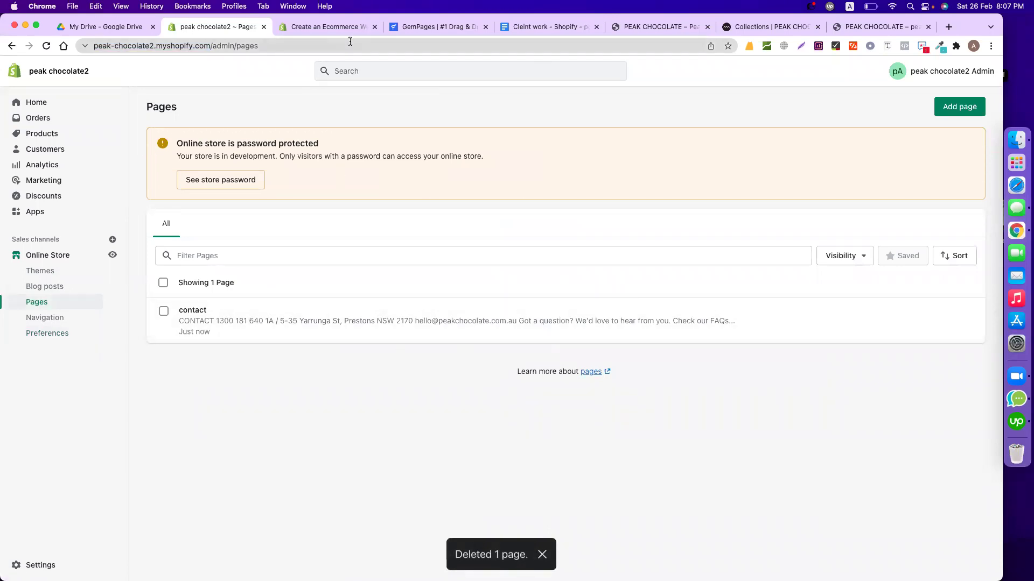
Step: View the live contact-1 page with its details and Prestons map, then return to GemPages
{"action": "left_click", "coordinate": [467, 29]}
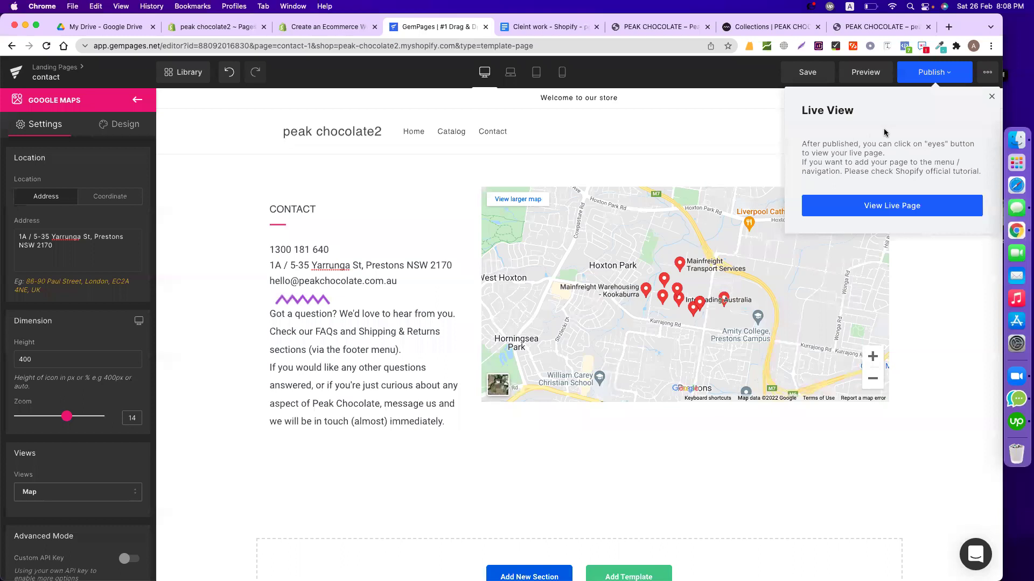
{"action": "left_click", "coordinate": [890, 206]}
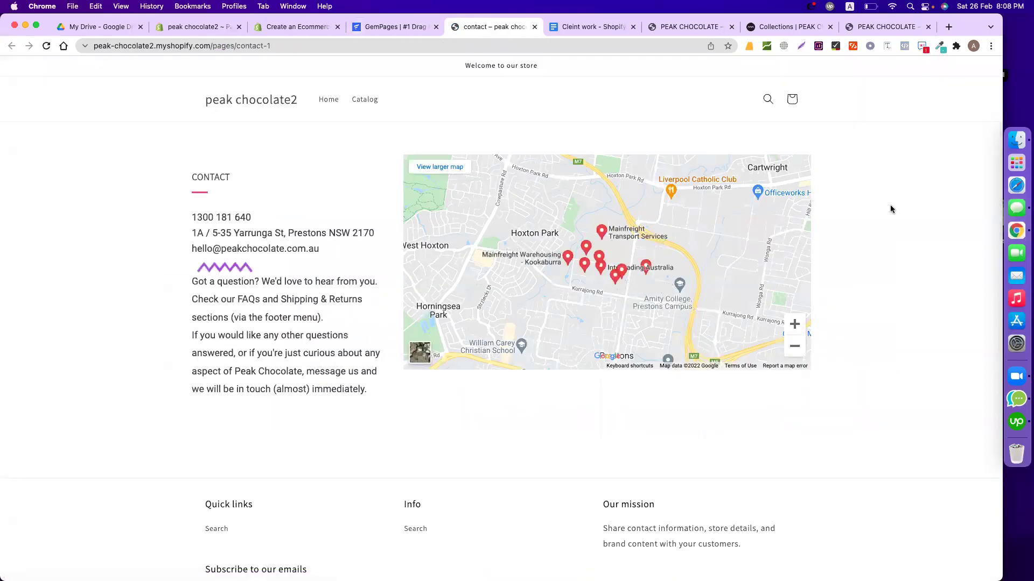
{"action": "scroll", "coordinate": [889, 204], "scroll_direction": "up", "scroll_amount": 2}
{"action": "left_click", "coordinate": [382, 28]}
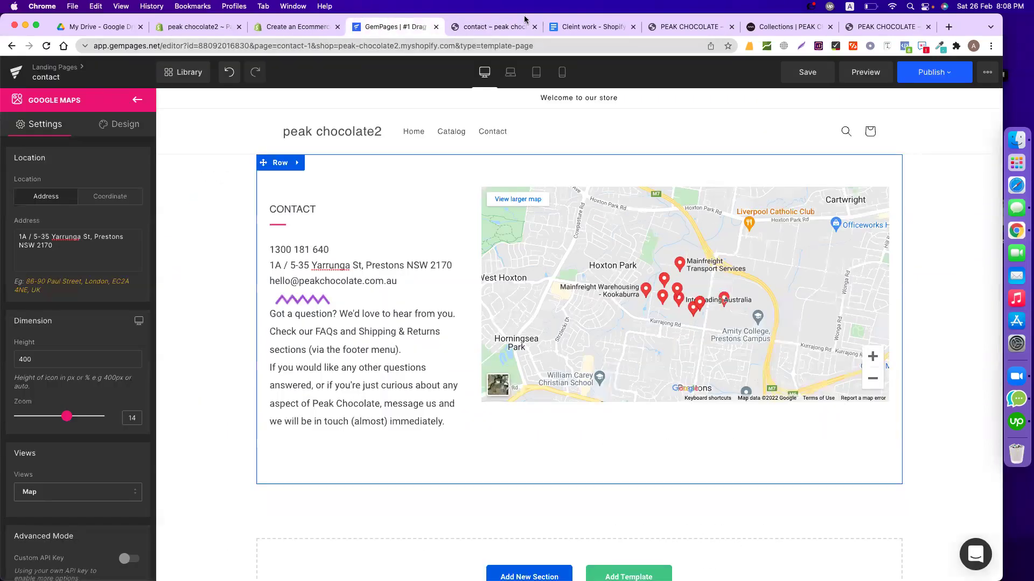
Step: Copy the client-work Google Doc's URL and switch to the Chrome profile showing Upwork Reports
{"action": "left_click", "coordinate": [587, 27]}
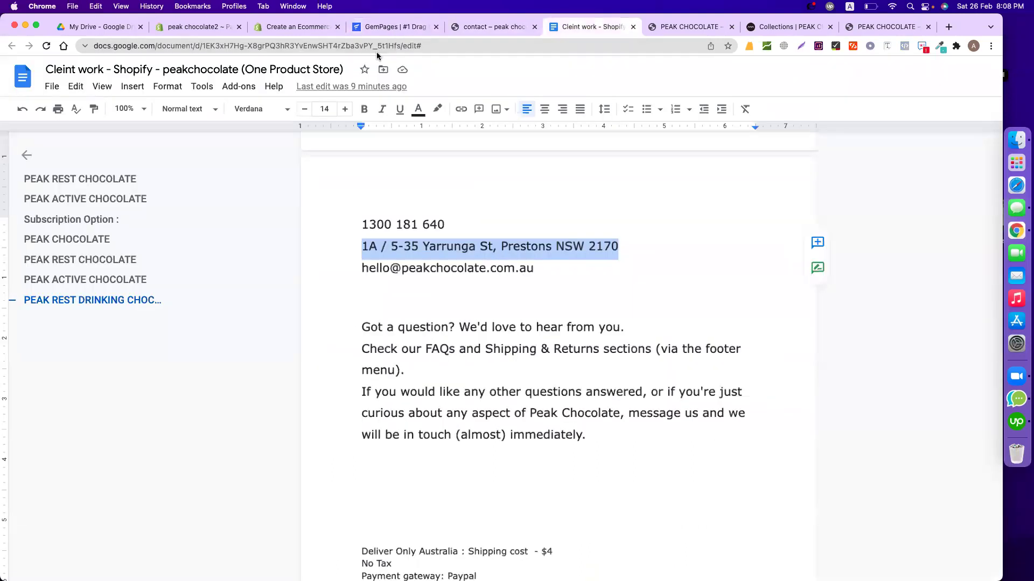
{"action": "left_click", "coordinate": [336, 44]}
{"action": "key", "text": "super+c"}
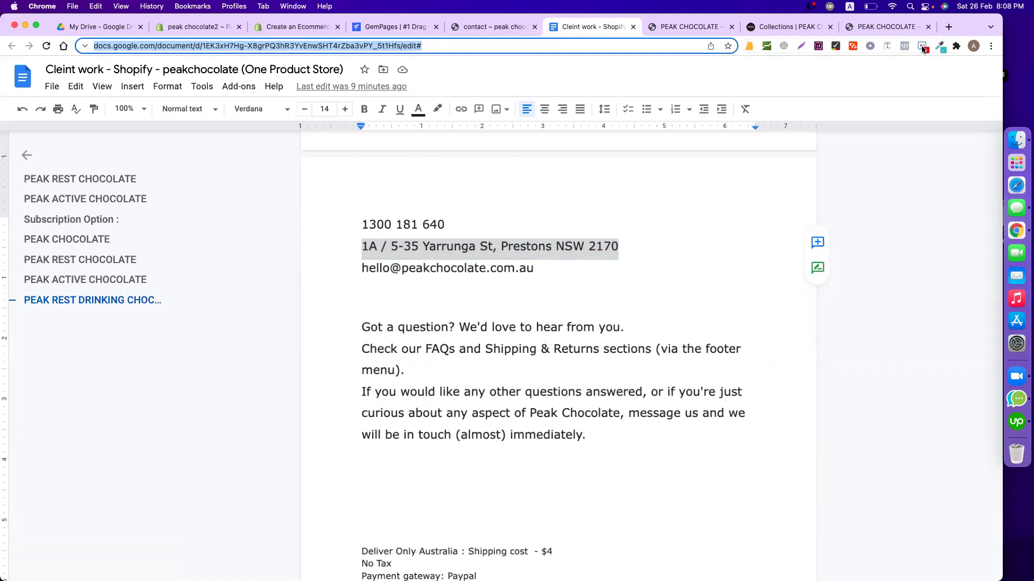
{"action": "left_click", "coordinate": [972, 46]}
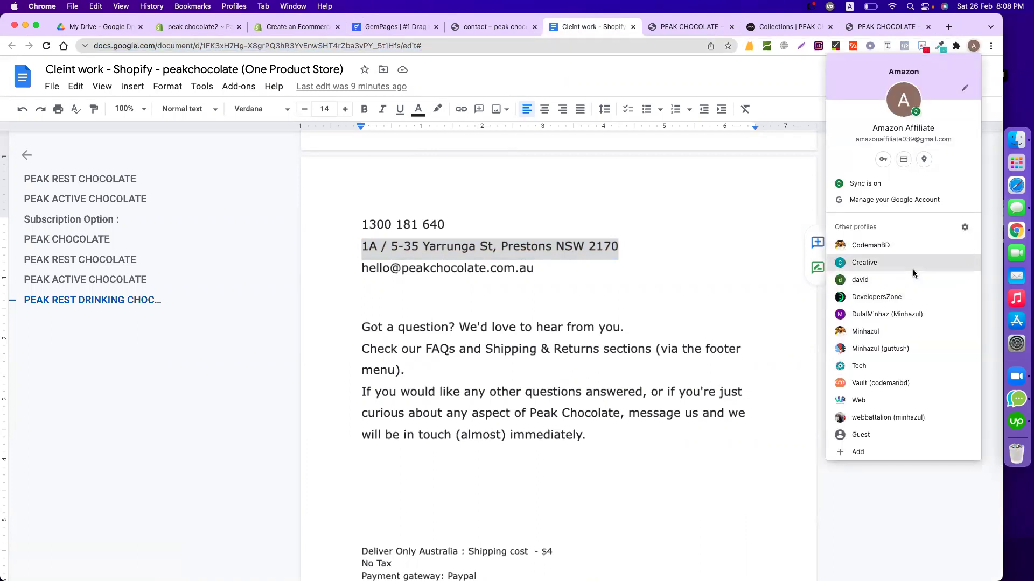
{"action": "left_click", "coordinate": [899, 331]}
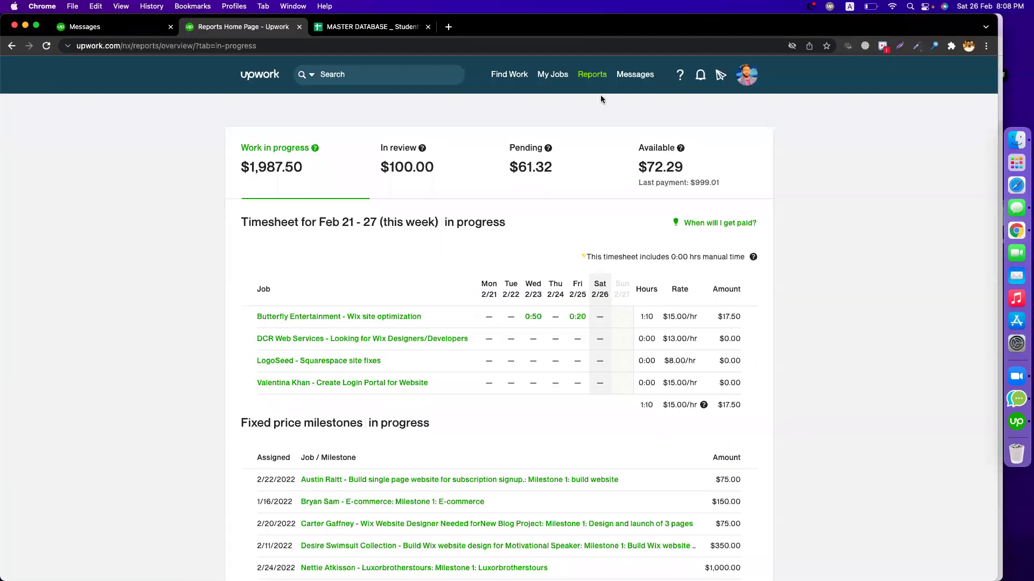
Step: Open Google Classroom in a new tab
{"action": "left_click", "coordinate": [449, 27]}
{"action": "type", "text": "classroom.google.com"}
{"action": "key", "text": "Return"}
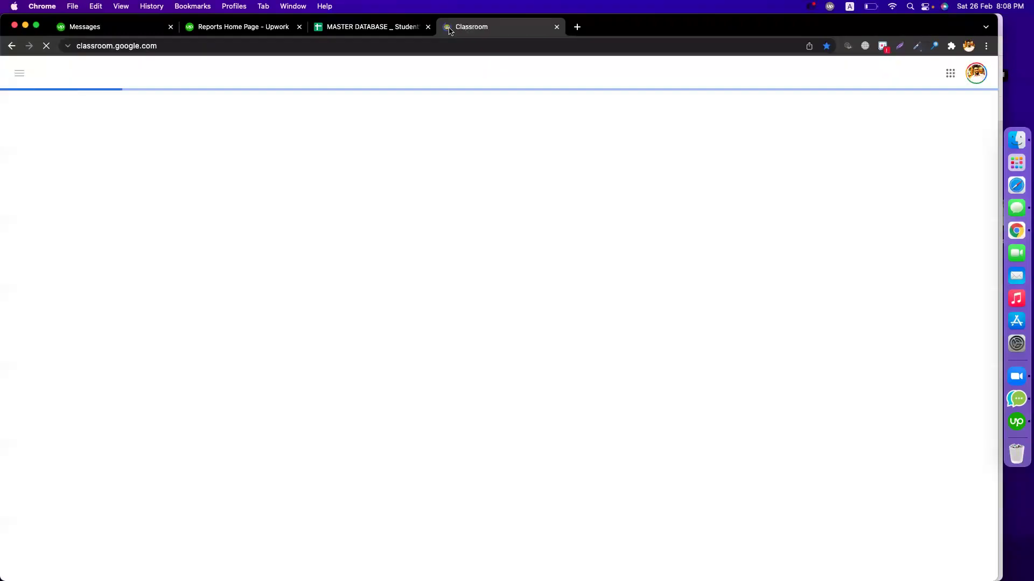
Step: Look over Upwork's My Jobs page
{"action": "left_click", "coordinate": [232, 33]}
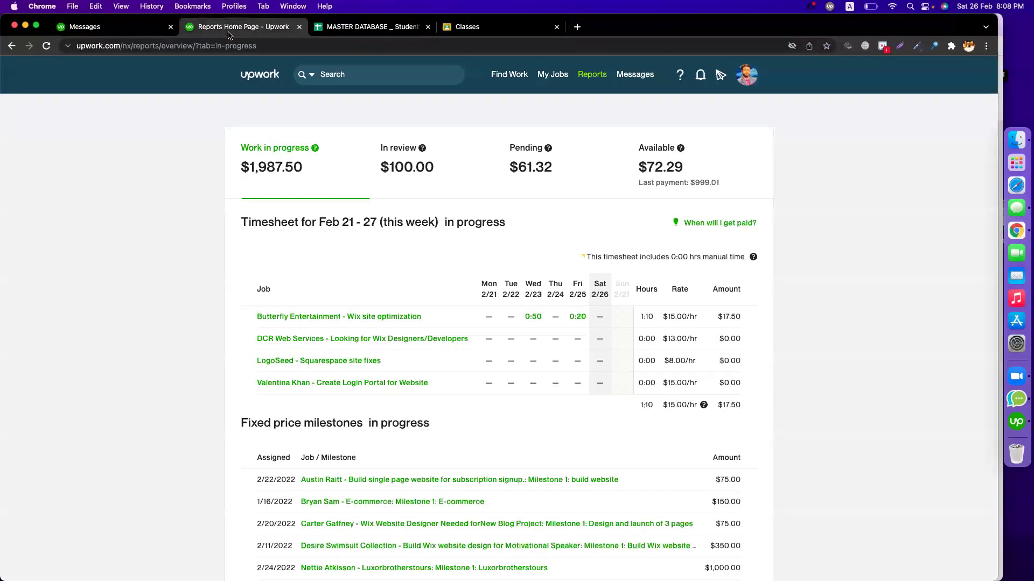
{"action": "left_click", "coordinate": [550, 101]}
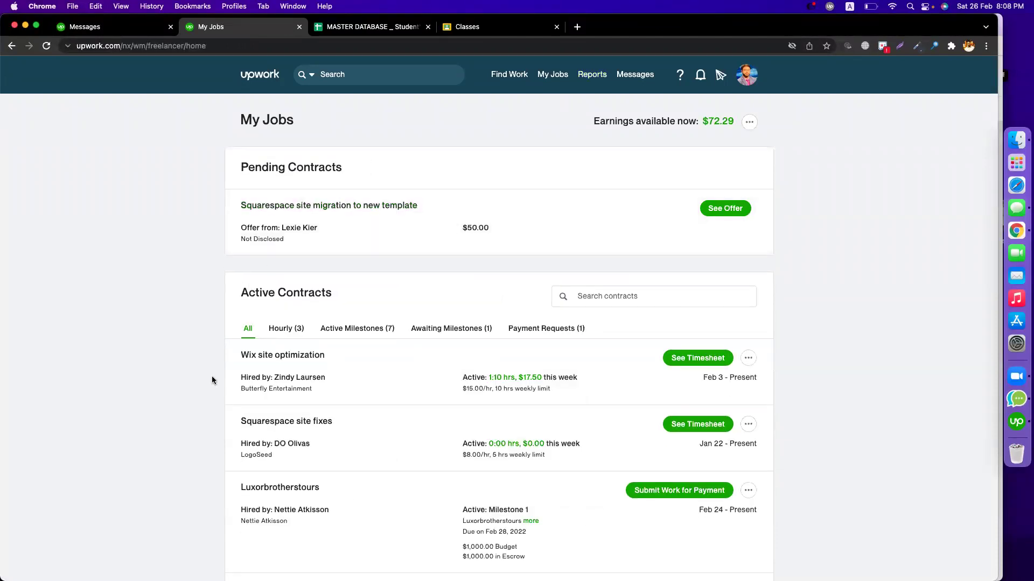
{"action": "scroll", "coordinate": [213, 381], "scroll_direction": "down", "scroll_amount": 5}
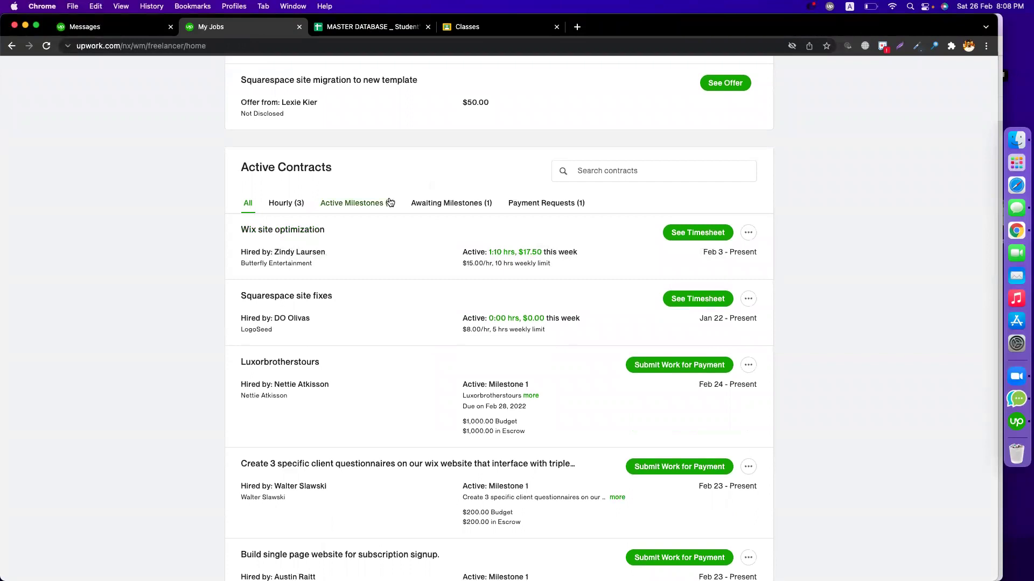
{"action": "scroll", "coordinate": [554, 210], "scroll_direction": "up", "scroll_amount": 3}
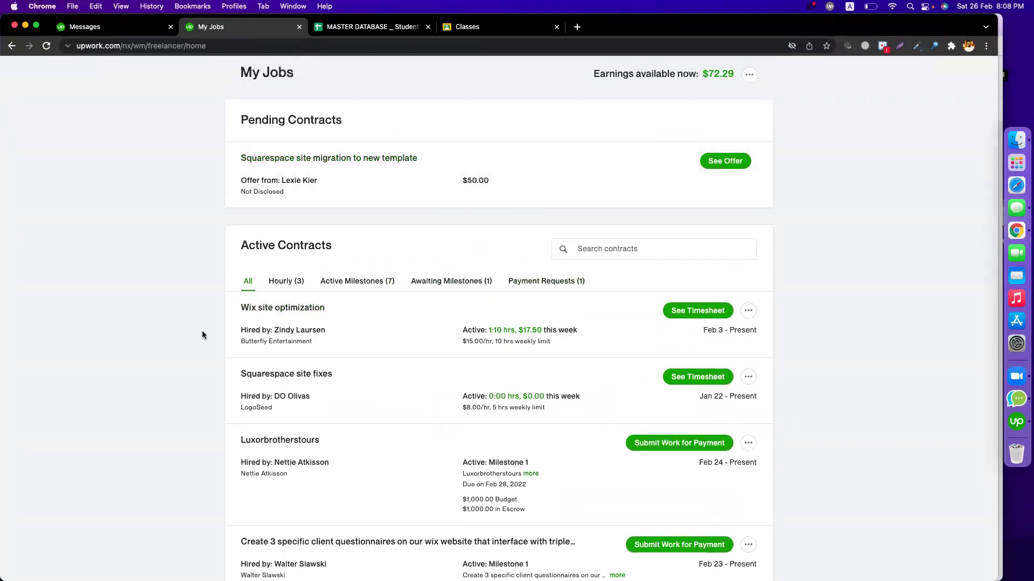
{"action": "scroll", "coordinate": [203, 335], "scroll_direction": "down", "scroll_amount": 15}
{"action": "scroll", "coordinate": [202, 335], "scroll_direction": "up", "scroll_amount": 20}
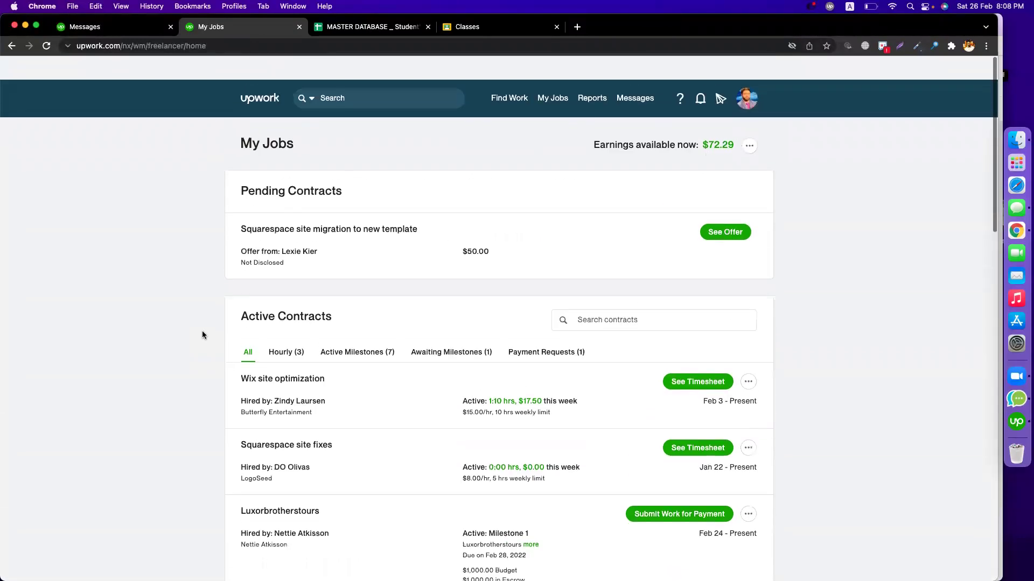
Step: Back in Google Classroom, show the drawer listing the CMBD classes
{"action": "left_click", "coordinate": [495, 29]}
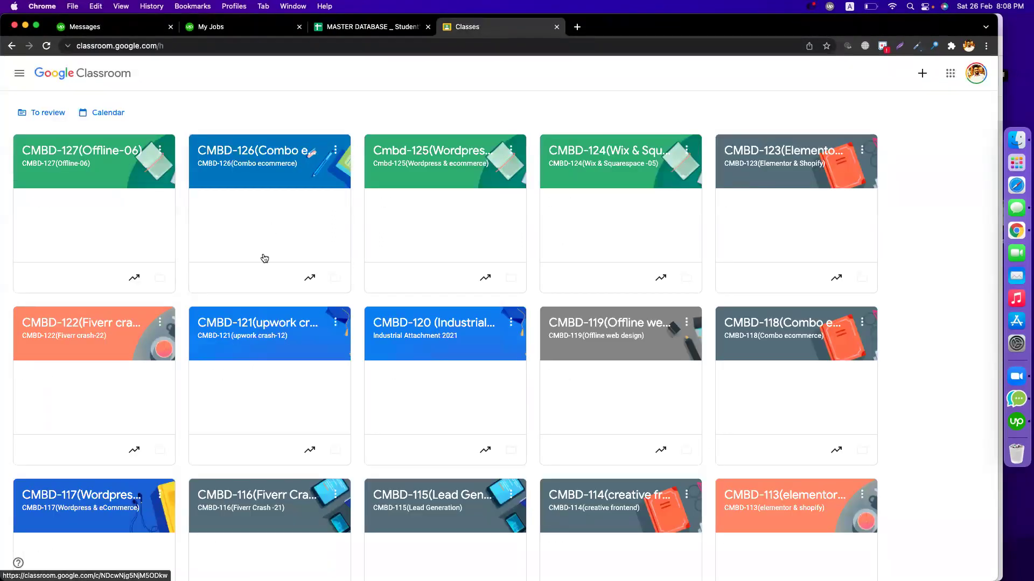
{"action": "left_click", "coordinate": [20, 74]}
{"action": "scroll", "coordinate": [61, 297], "scroll_direction": "down", "scroll_amount": 1}
Step: Open the Classwork page of the CMBD-119(Offline web design) class
{"action": "scroll", "coordinate": [61, 297], "scroll_direction": "down", "scroll_amount": 3}
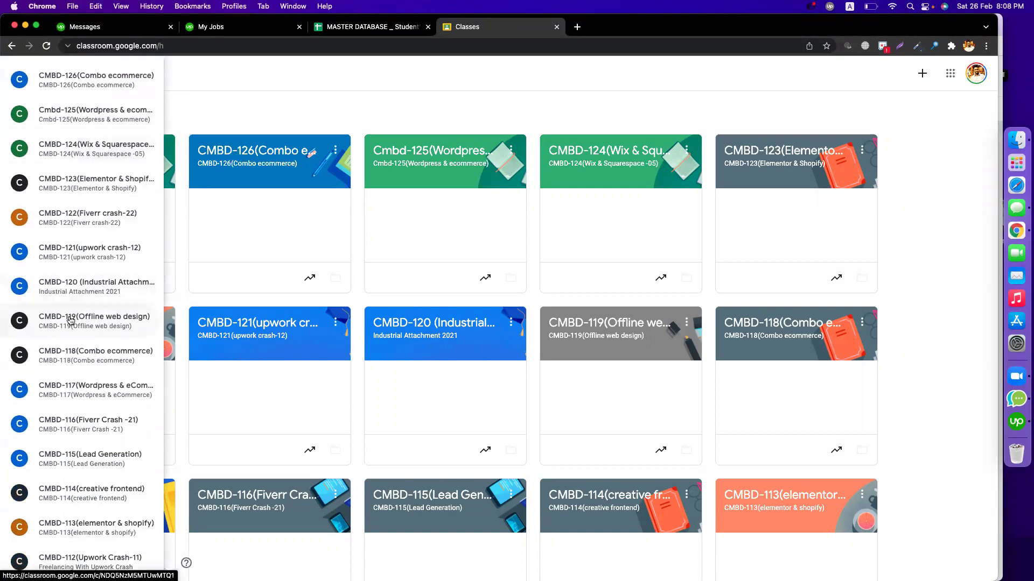
{"action": "left_click", "coordinate": [70, 320]}
{"action": "left_click", "coordinate": [475, 74]}
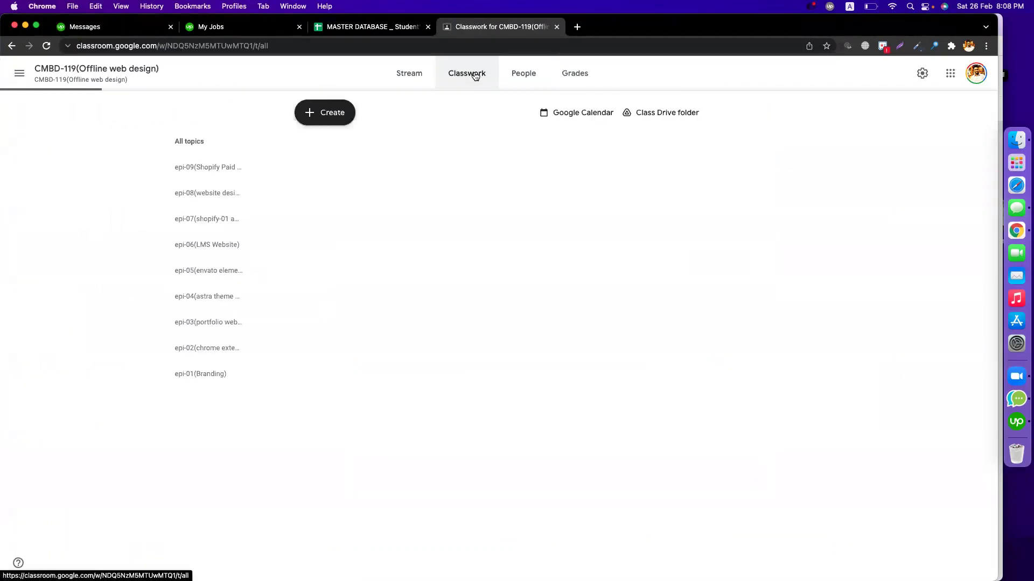
Step: Create the topic 'epi-10(Shopify - Gedmpages Builder)'
{"action": "left_click", "coordinate": [306, 112]}
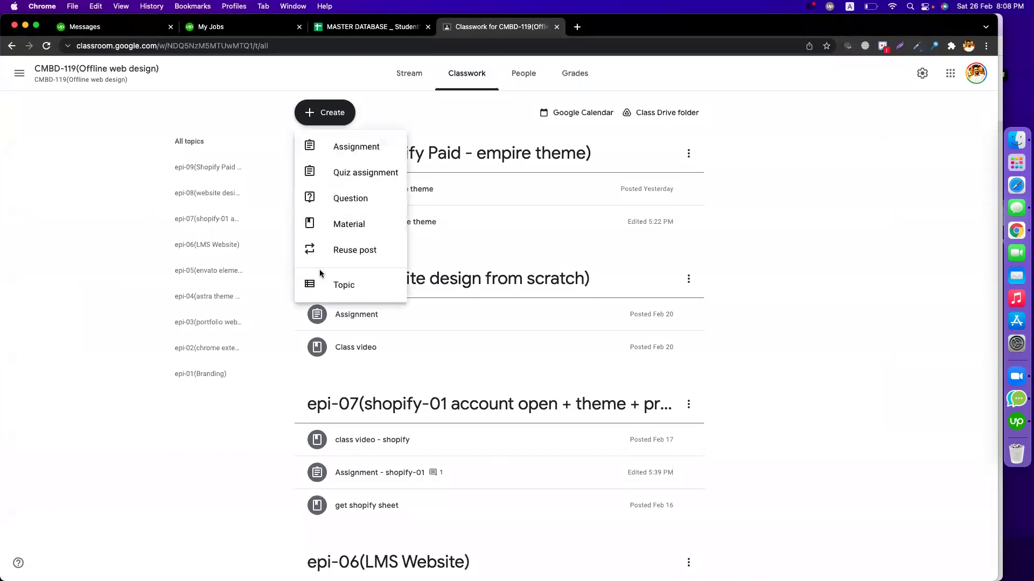
{"action": "left_click", "coordinate": [322, 283]}
{"action": "left_click", "coordinate": [473, 317]}
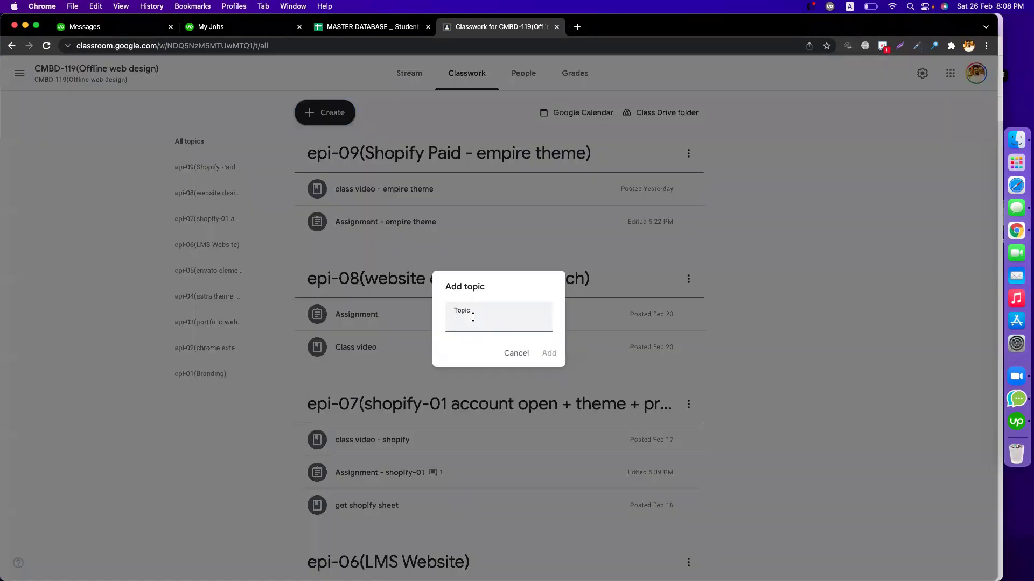
{"action": "type", "text": "epi"}
{"action": "type", "text": "-10(Shopify - Gedmpages Bu"}
{"action": "type", "text": "ilder)"}
{"action": "key", "text": "Return"}
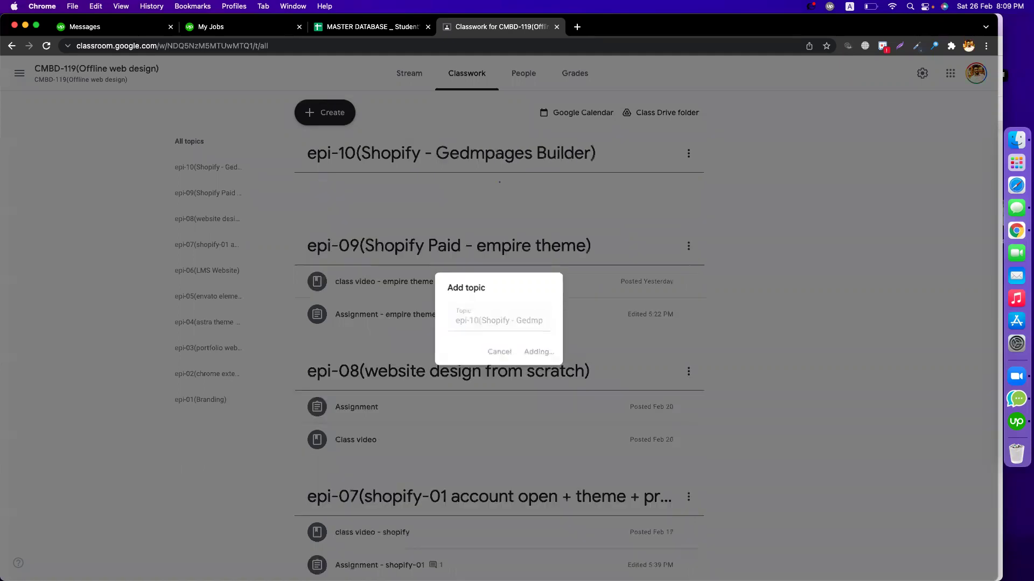
{"action": "left_click", "coordinate": [335, 113]}
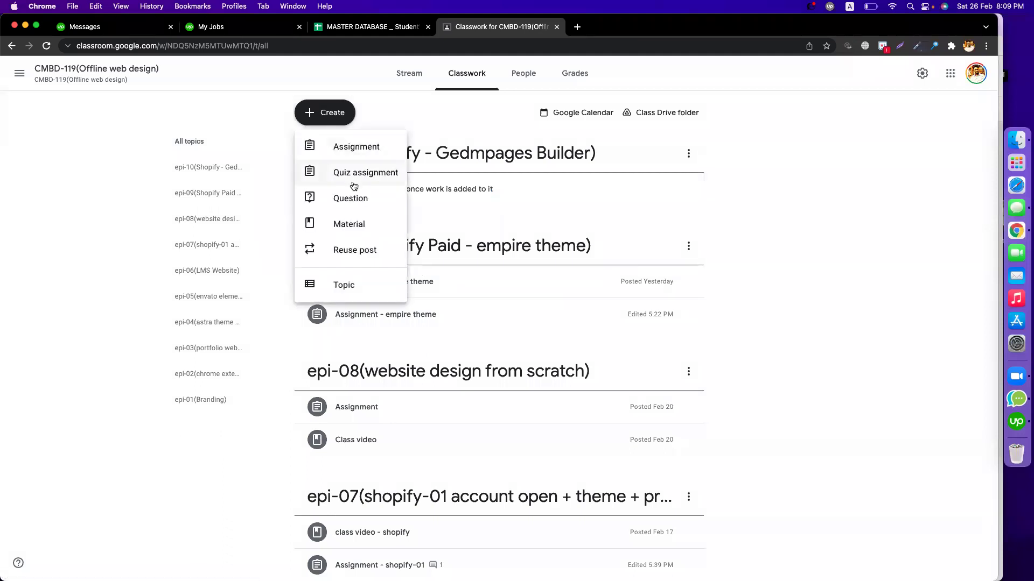
Step: Discard a stray material post and start a new assignment, entering its title
{"action": "left_click", "coordinate": [354, 223]}
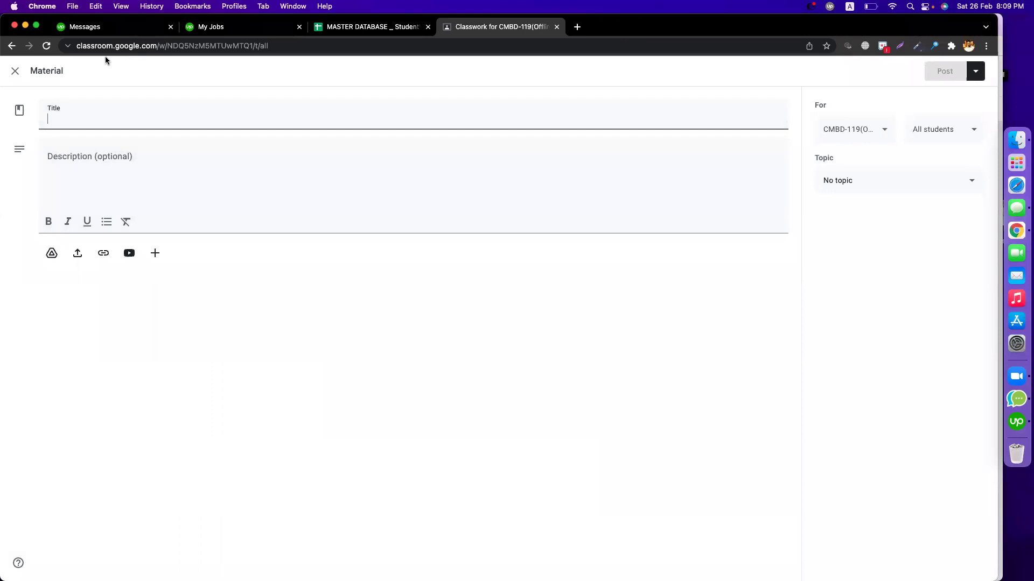
{"action": "left_click", "coordinate": [22, 73]}
{"action": "left_click", "coordinate": [326, 112]}
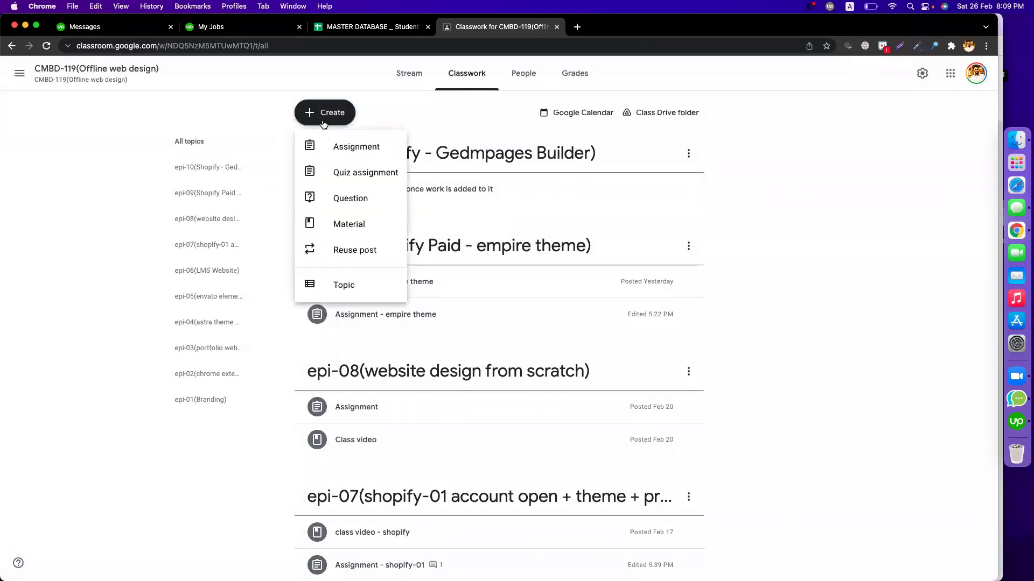
{"action": "left_click", "coordinate": [348, 148]}
{"action": "type", "text": "assignment - gempages"}
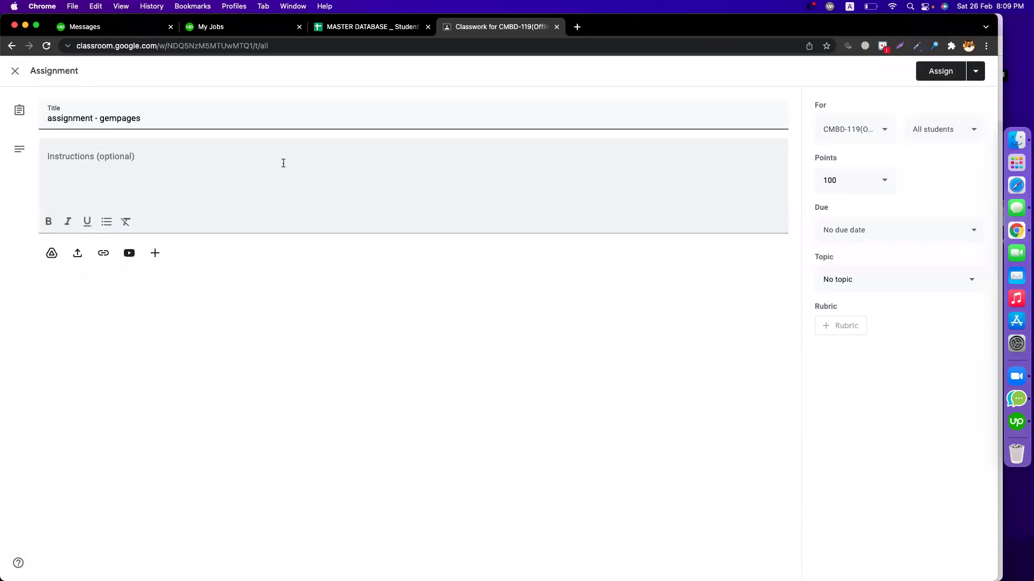
Step: Write instructions '1. create a complete peak chocolate store', paste the Docs link, and add 'create same to same'
{"action": "left_click", "coordinate": [259, 158]}
{"action": "type", "text": "create"}
{"action": "key", "text": "super+a"}
{"action": "type", "text": "1. creta"}
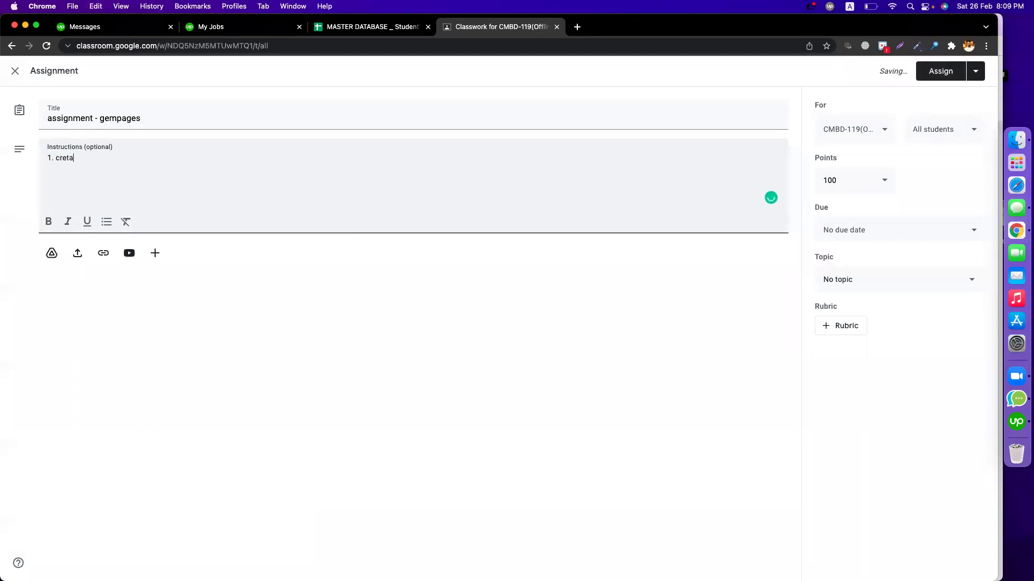
{"action": "key", "text": "BackSpace"}
{"action": "key", "text": "BackSpace"}
{"action": "type", "text": "ate a complete peak chocolate store"}
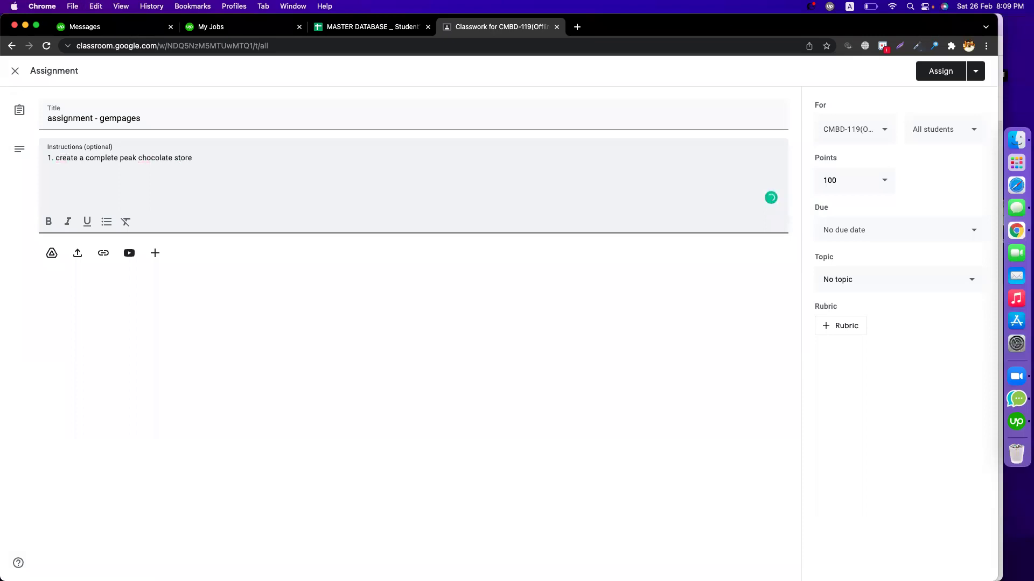
{"action": "key", "text": "super+v"}
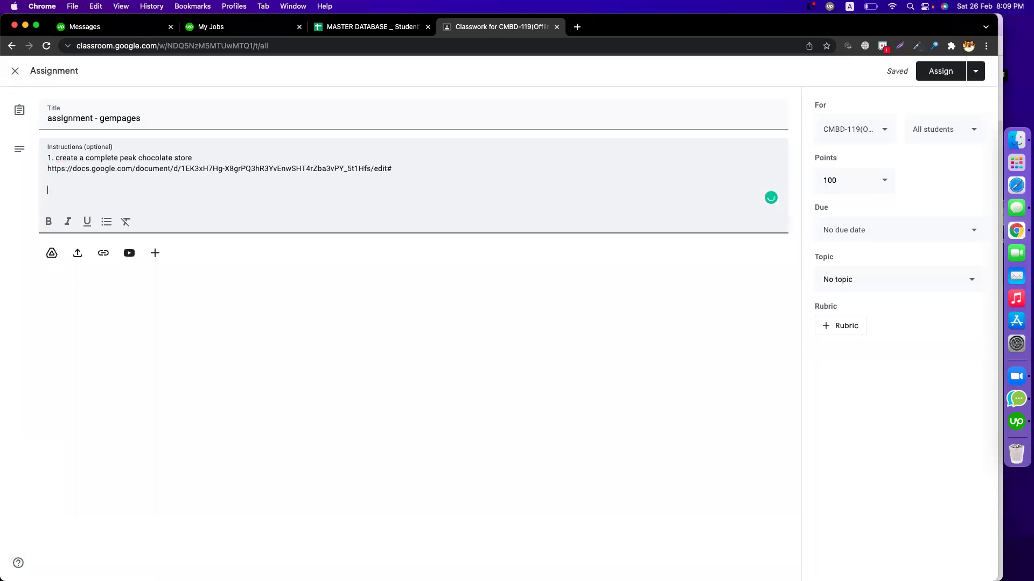
{"action": "type", "text": "create same to same this site : t"}
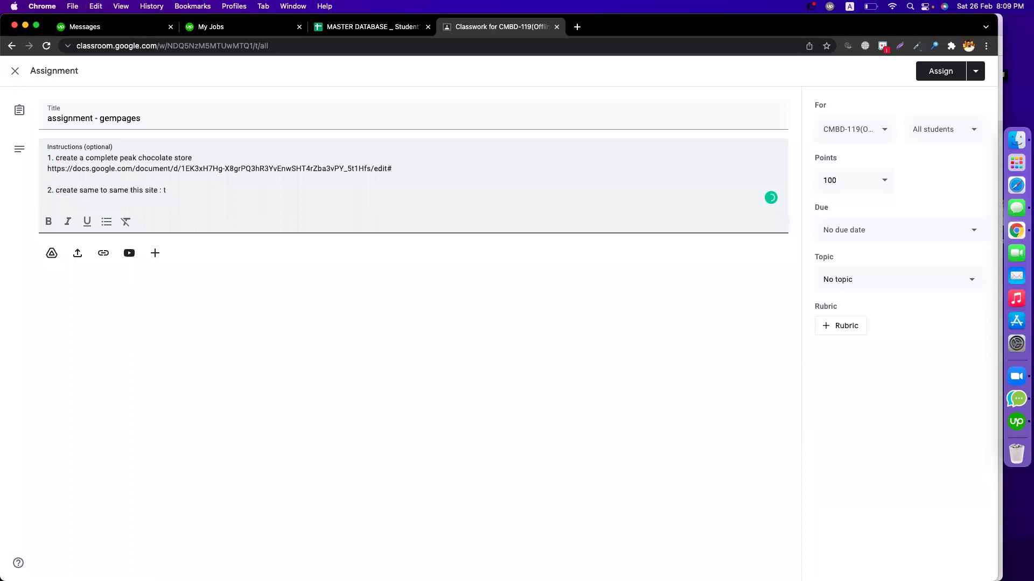
{"action": "key", "text": "super+t"}
Step: Search 'calyan wax' and open the official Calyan Wax Co site
{"action": "type", "text": "calya"}
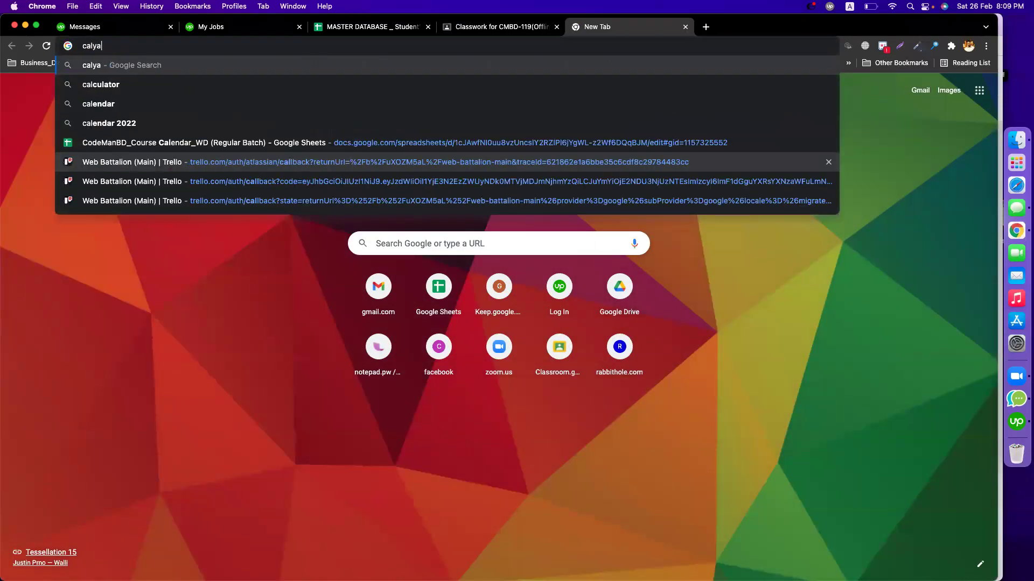
{"action": "type", "text": "n wax"}
{"action": "key", "text": "Return"}
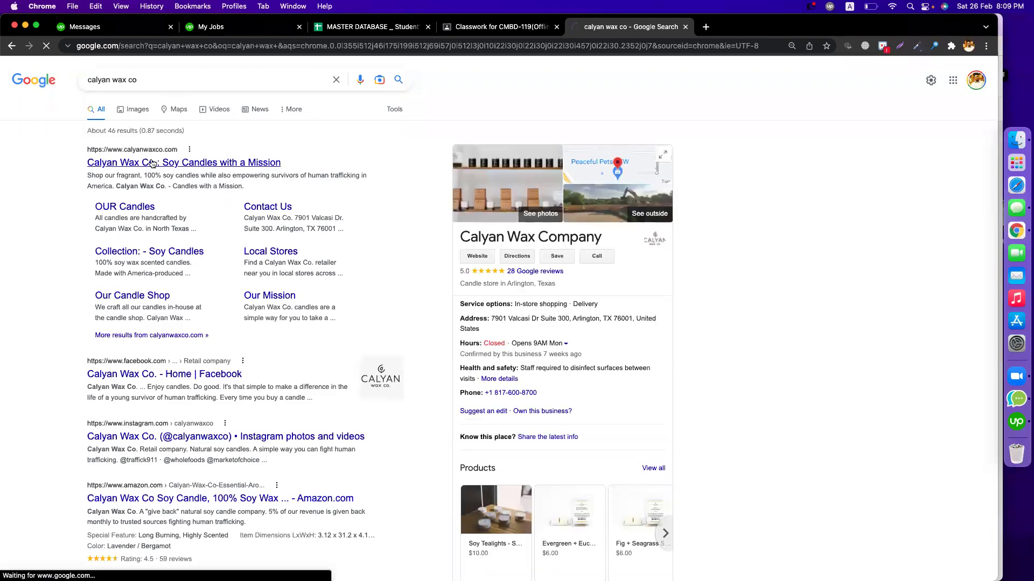
{"action": "left_click", "coordinate": [250, 163]}
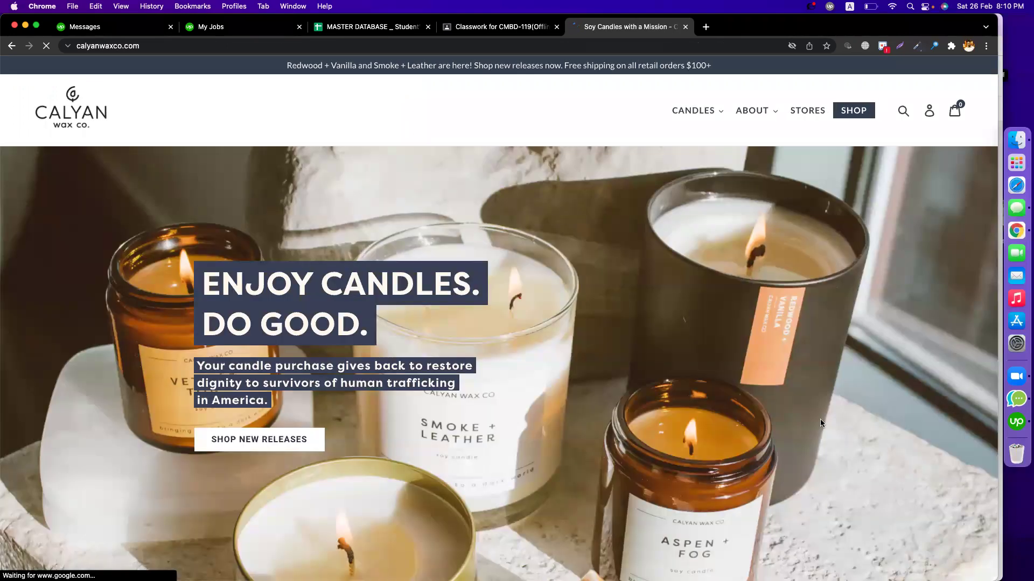
Step: Scroll through the calyanwaxco.com home page down to the footer and select its URL
{"action": "scroll", "coordinate": [821, 424], "scroll_direction": "down", "scroll_amount": 10}
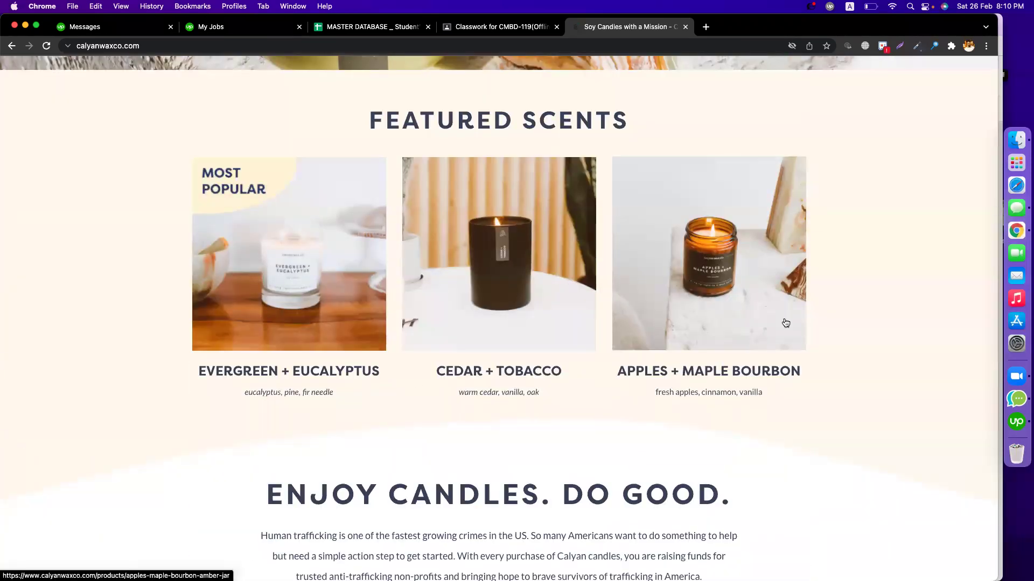
{"action": "scroll", "coordinate": [799, 380], "scroll_direction": "down", "scroll_amount": 1}
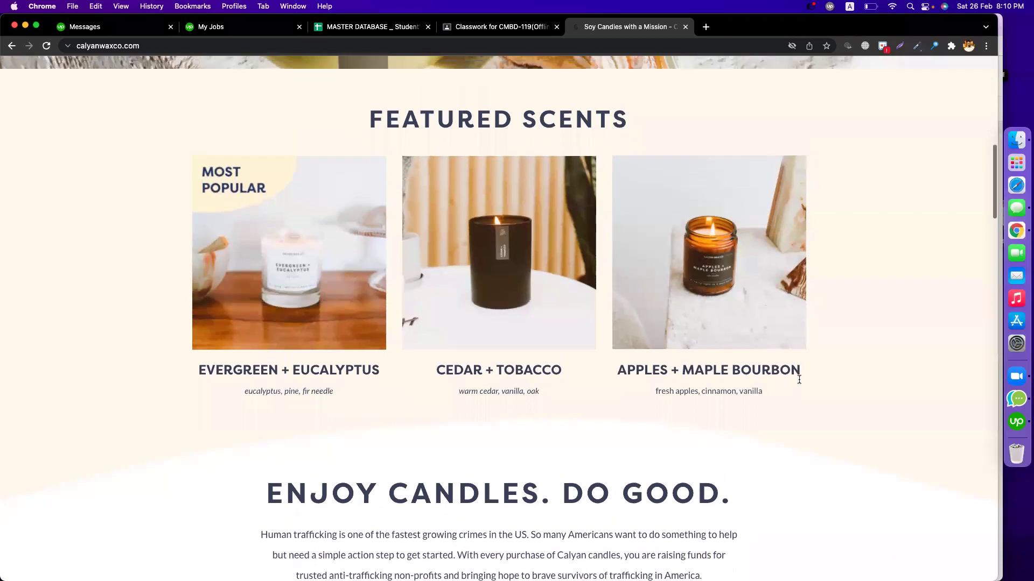
{"action": "scroll", "coordinate": [798, 380], "scroll_direction": "down", "scroll_amount": 1}
{"action": "left_click_drag", "start_coordinate": [837, 321], "coordinate": [831, 414]}
{"action": "left_click", "coordinate": [831, 413]}
{"action": "scroll", "coordinate": [831, 413], "scroll_direction": "up", "scroll_amount": 3}
{"action": "scroll", "coordinate": [831, 414], "scroll_direction": "down", "scroll_amount": 2}
{"action": "scroll", "coordinate": [831, 417], "scroll_direction": "down", "scroll_amount": 5}
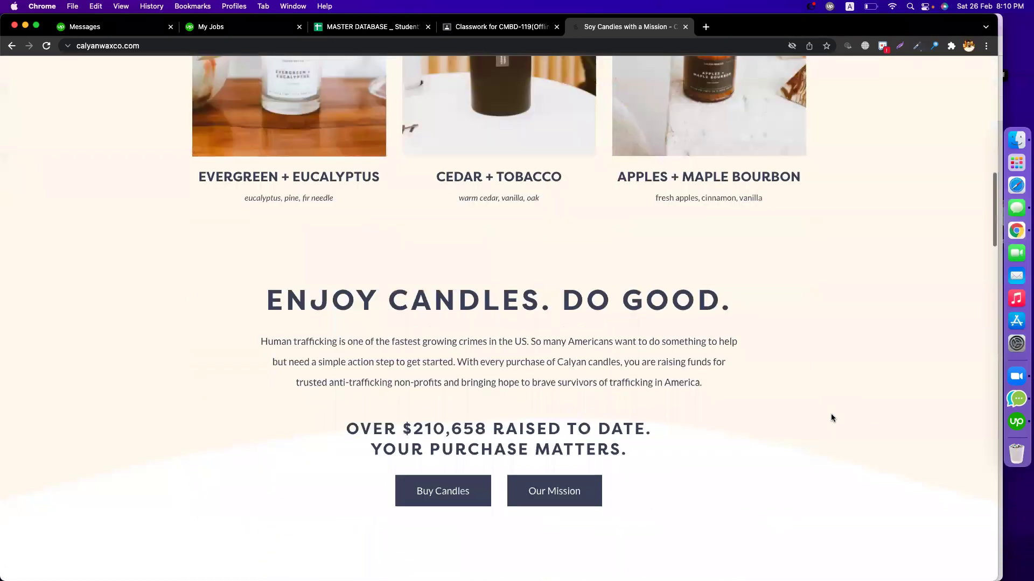
{"action": "scroll", "coordinate": [832, 418], "scroll_direction": "up", "scroll_amount": 5}
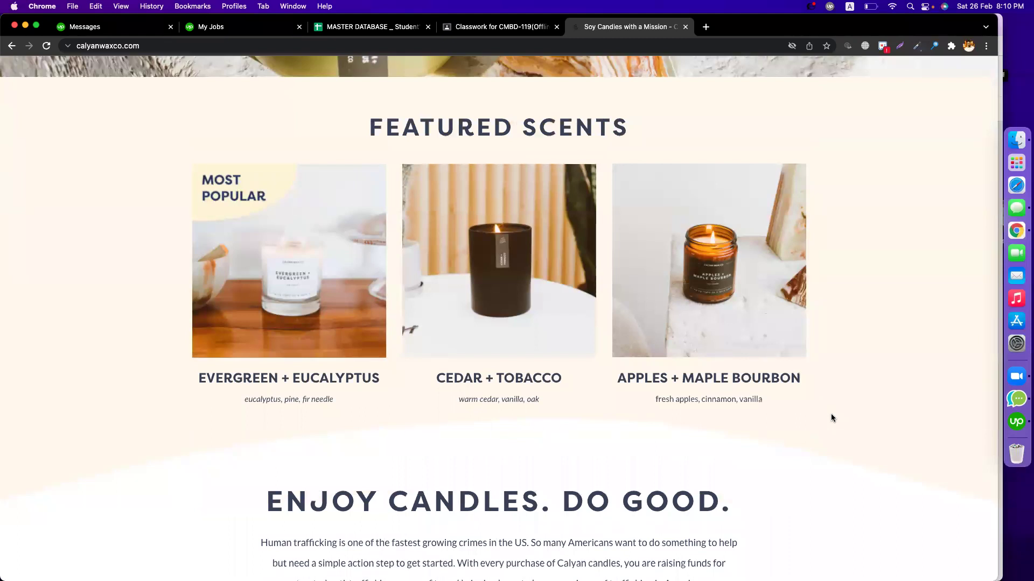
{"action": "scroll", "coordinate": [831, 418], "scroll_direction": "down", "scroll_amount": 10}
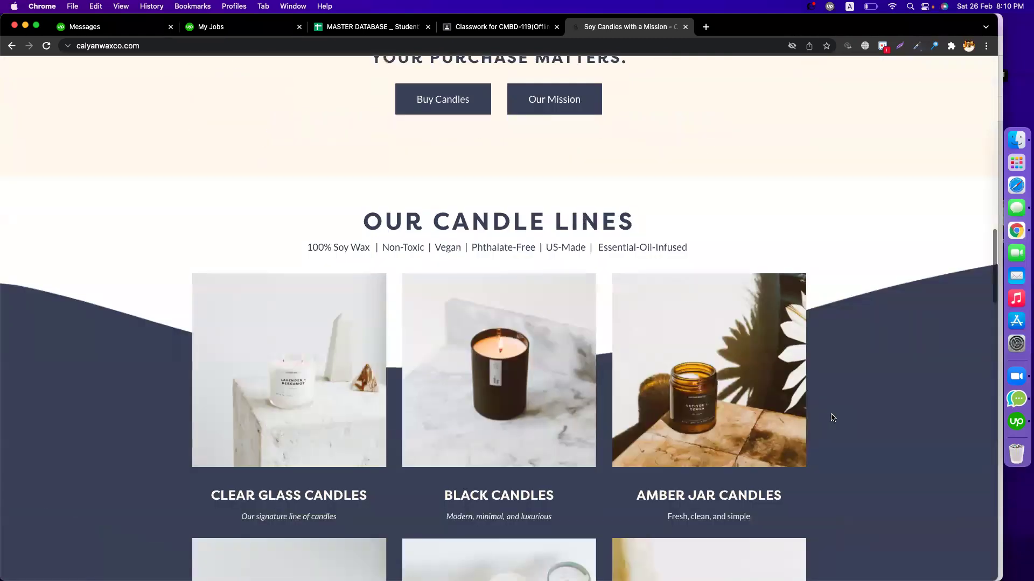
{"action": "scroll", "coordinate": [831, 417], "scroll_direction": "down", "scroll_amount": 3}
{"action": "scroll", "coordinate": [402, 374], "scroll_direction": "up", "scroll_amount": 1}
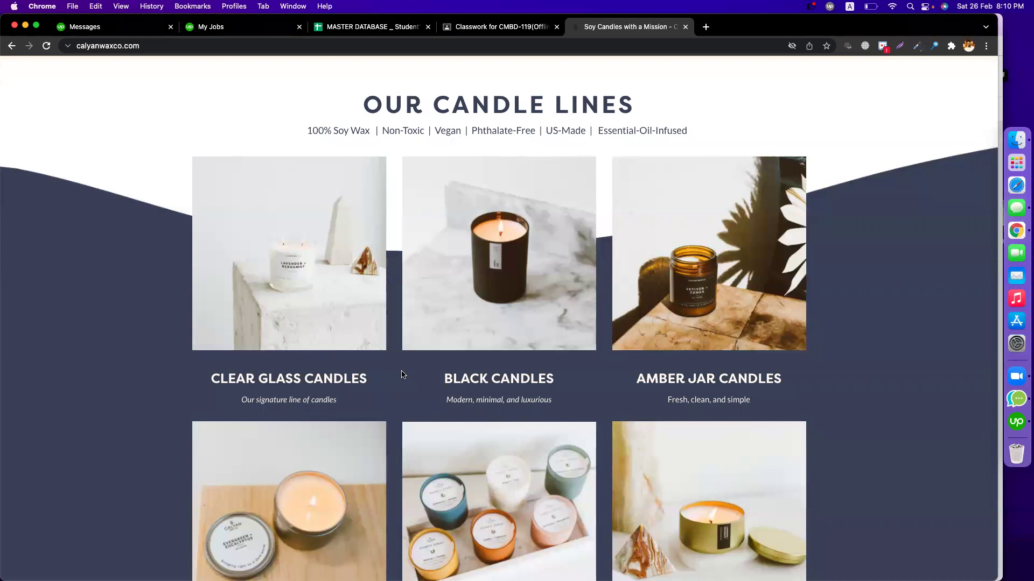
{"action": "scroll", "coordinate": [773, 465], "scroll_direction": "down", "scroll_amount": 5}
{"action": "scroll", "coordinate": [773, 466], "scroll_direction": "down", "scroll_amount": 5}
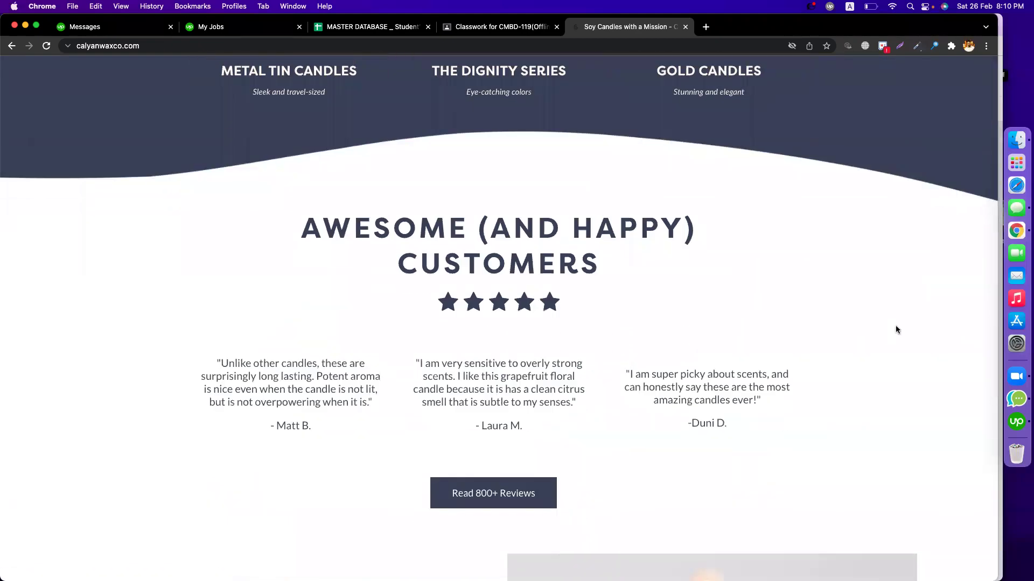
{"action": "scroll", "coordinate": [896, 329], "scroll_direction": "down", "scroll_amount": 15}
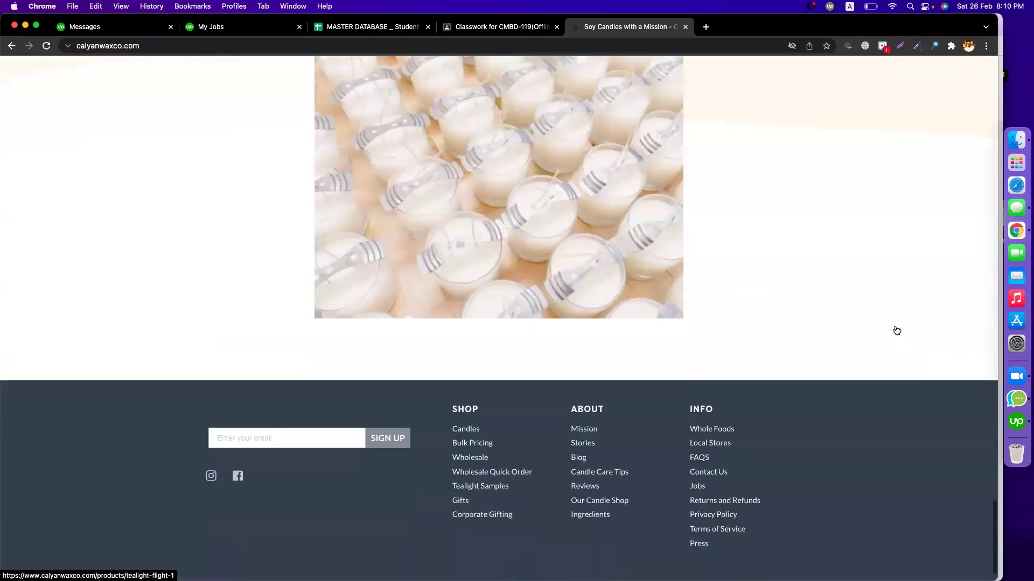
{"action": "scroll", "coordinate": [896, 330], "scroll_direction": "up", "scroll_amount": 20}
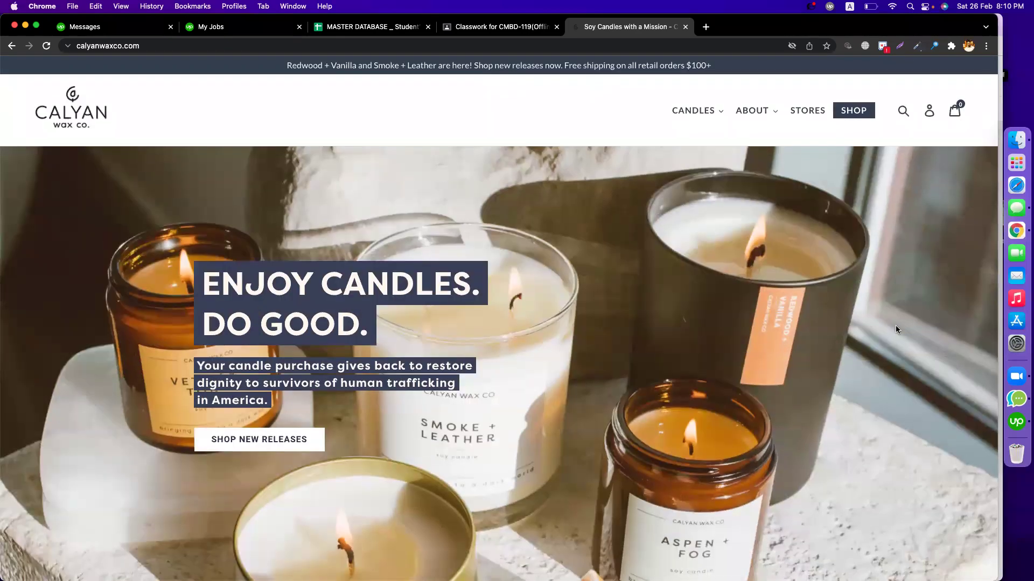
{"action": "left_click", "coordinate": [261, 44]}
{"action": "key", "text": "super+c"}
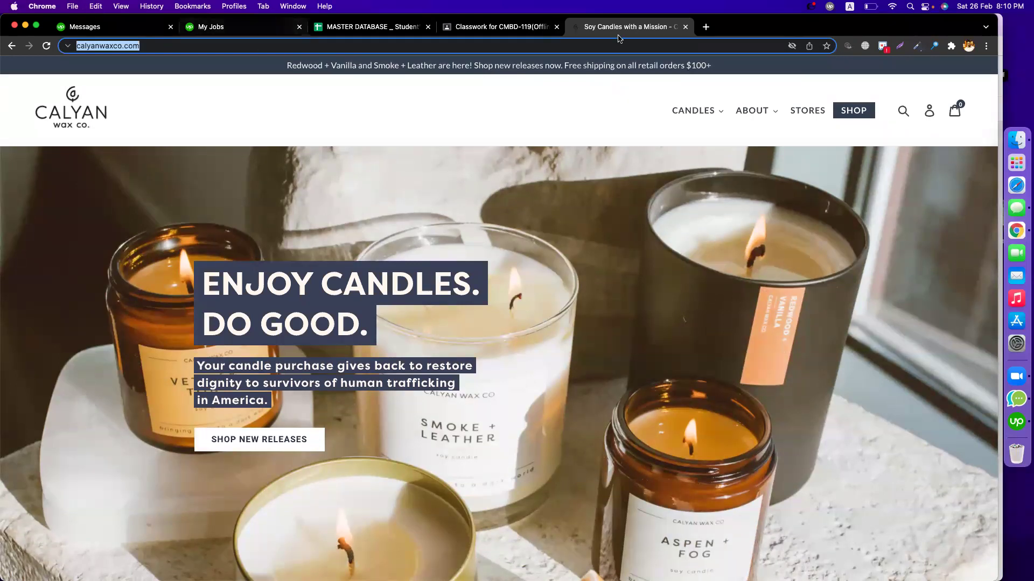
Step: Add 'onlly home page :' with the calyanwaxco.com URL and 'submit both link with store view password' to the instructions
{"action": "left_click", "coordinate": [525, 33]}
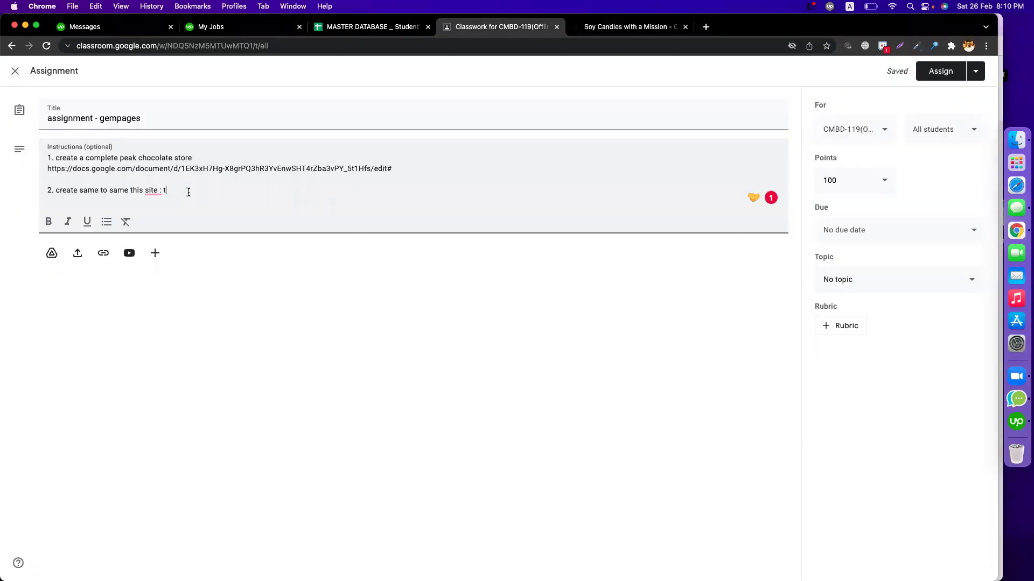
{"action": "type", "text": "onlly home page :"}
{"action": "key", "text": "super+v"}
{"action": "key", "text": "Return"}
{"action": "key", "text": "Return"}
{"action": "type", "text": "submiyt"}
{"action": "key", "text": "BackSpace"}
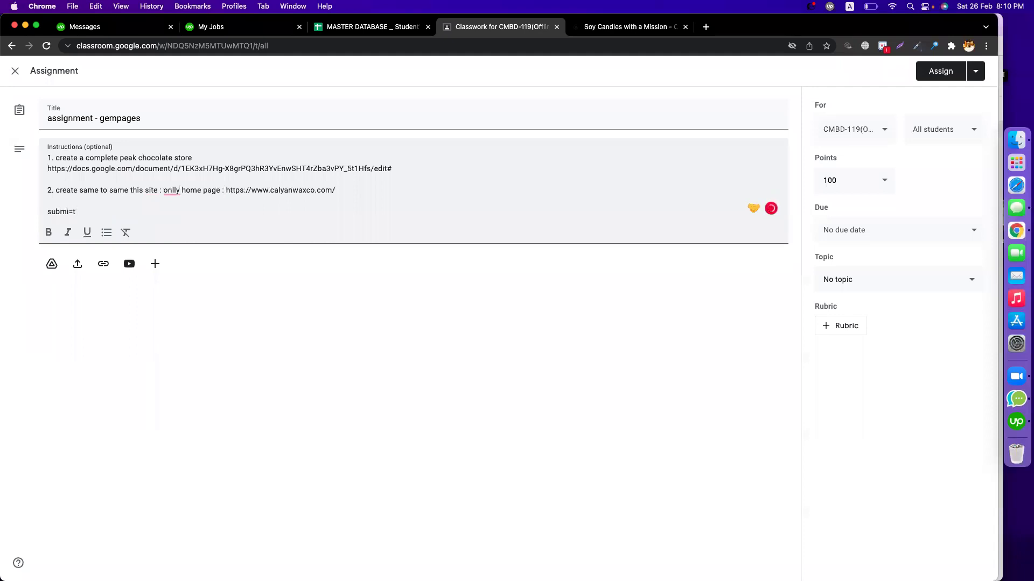
{"action": "type", "text": "both link with store view password"}
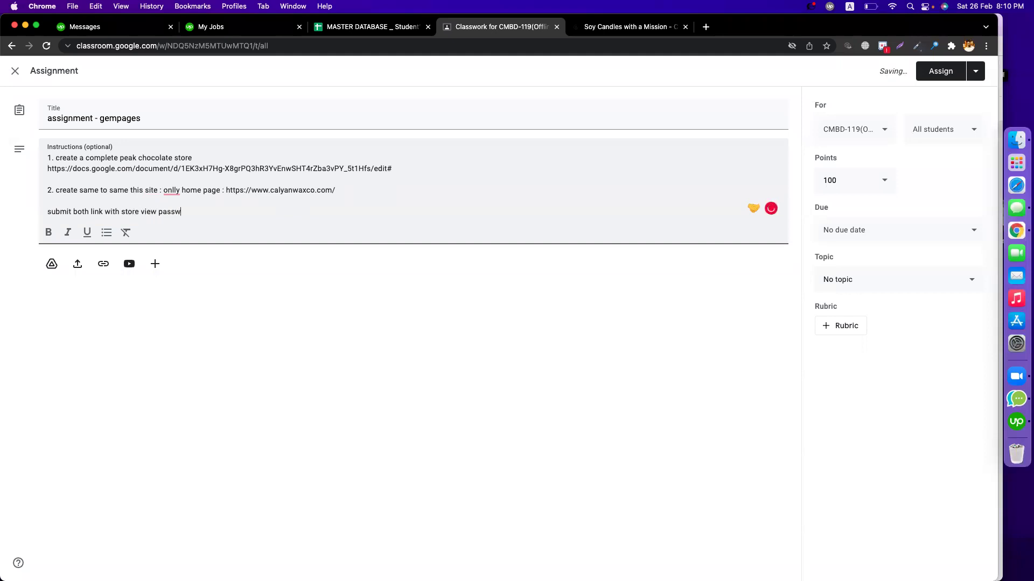
Step: File the assignment under topic epi-10, post it, and close the Calyan Wax Co site tab
{"action": "left_click", "coordinate": [906, 280]}
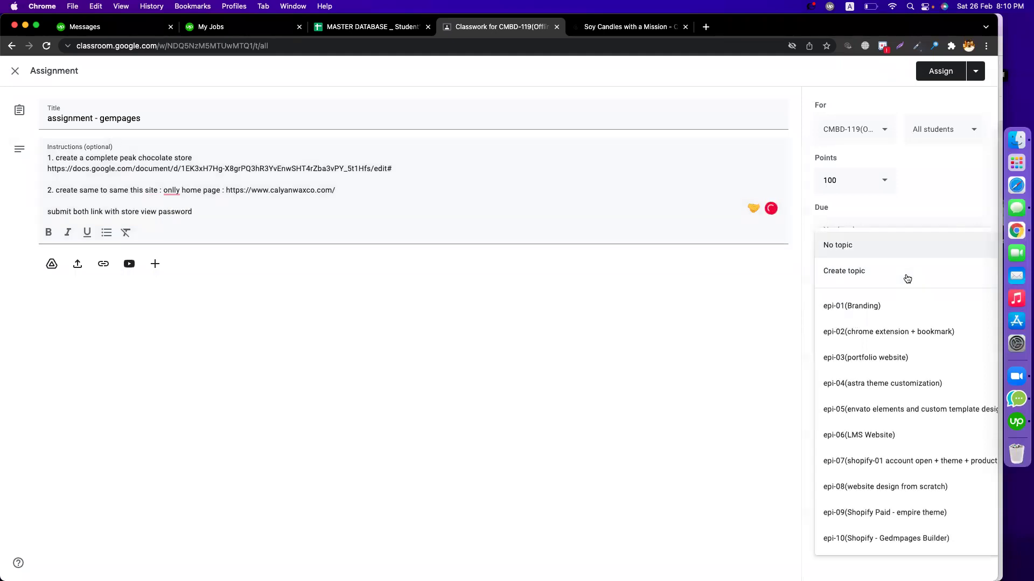
{"action": "left_click", "coordinate": [927, 539]}
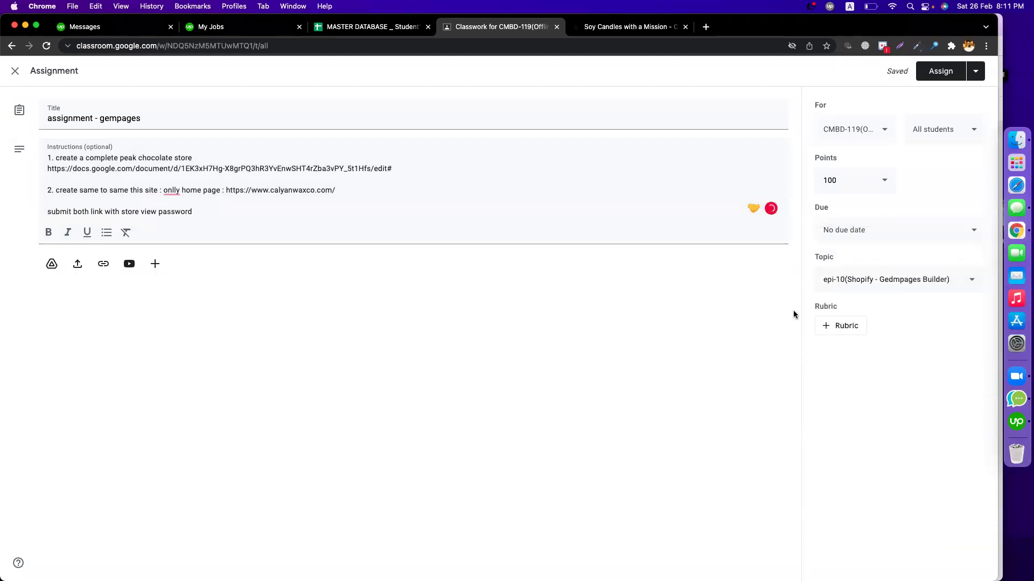
{"action": "left_click", "coordinate": [939, 75]}
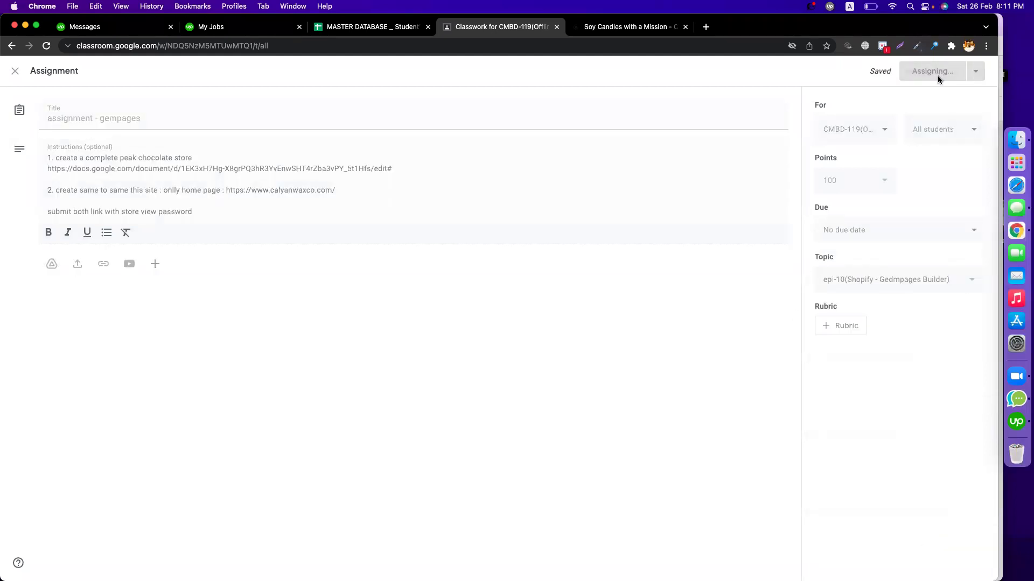
{"action": "left_click", "coordinate": [673, 27]}
{"action": "left_click", "coordinate": [685, 27]}
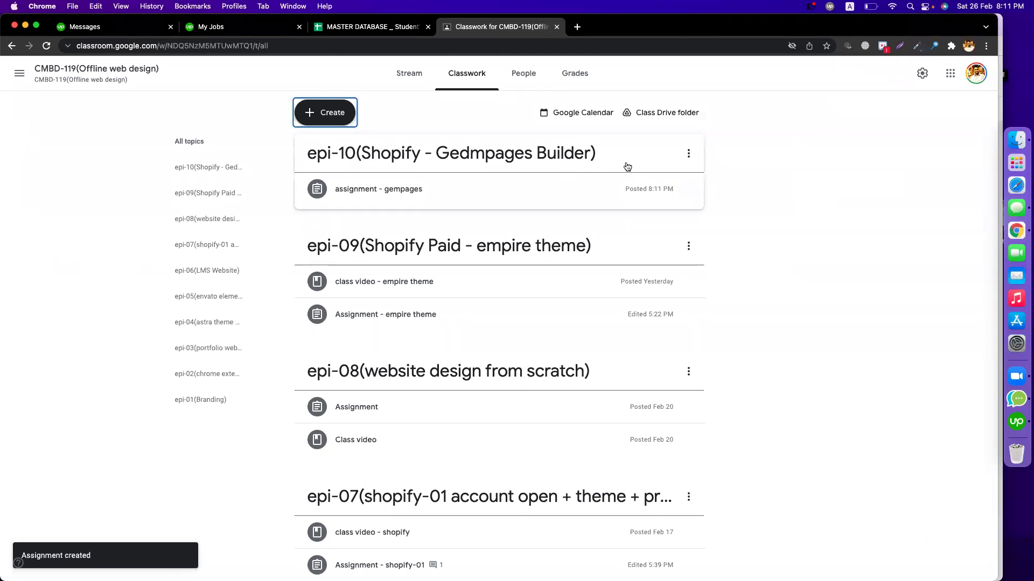
Step: Rename the epi-10 topic, fixing 'Gedmpages' to read epi-10(Shopify - Gempages Builder)
{"action": "left_click", "coordinate": [688, 153]}
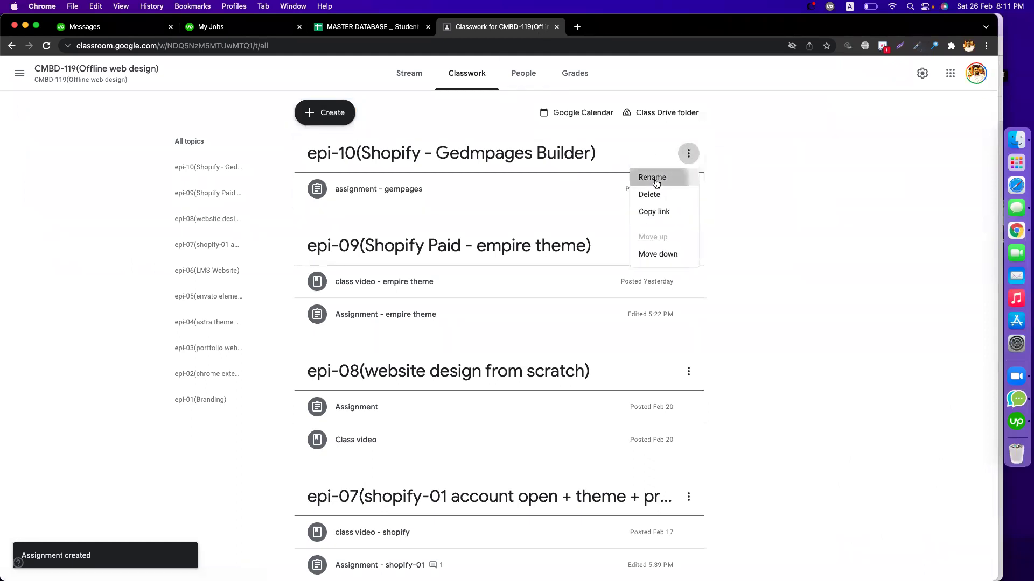
{"action": "left_click", "coordinate": [652, 178]}
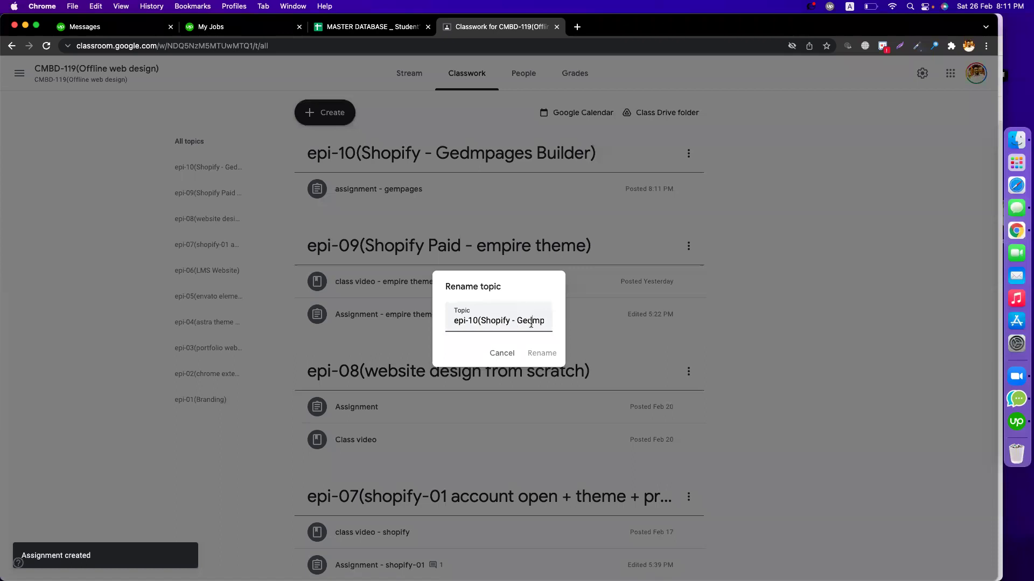
{"action": "key", "text": "BackSpace"}
{"action": "key", "text": "Return"}
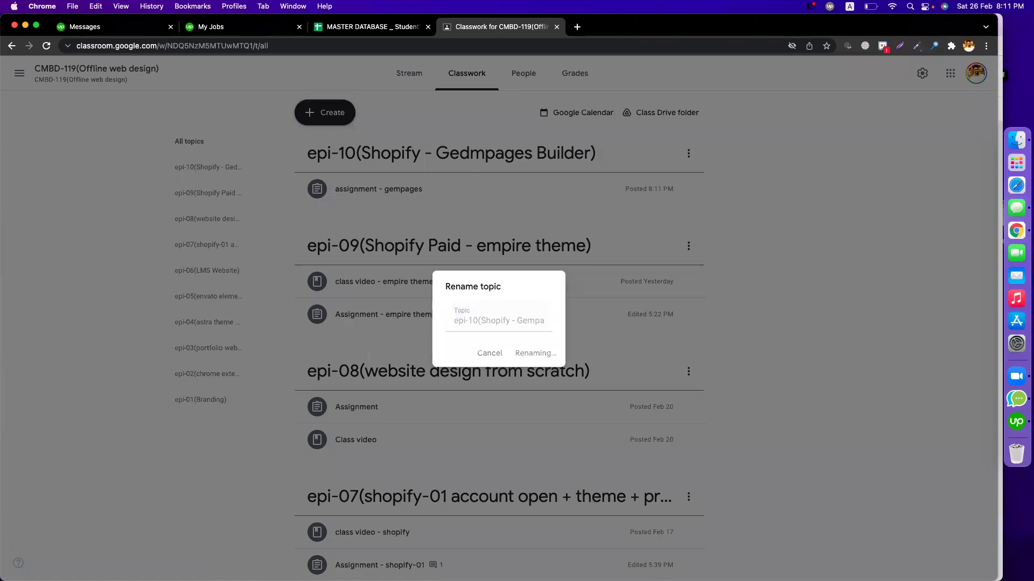